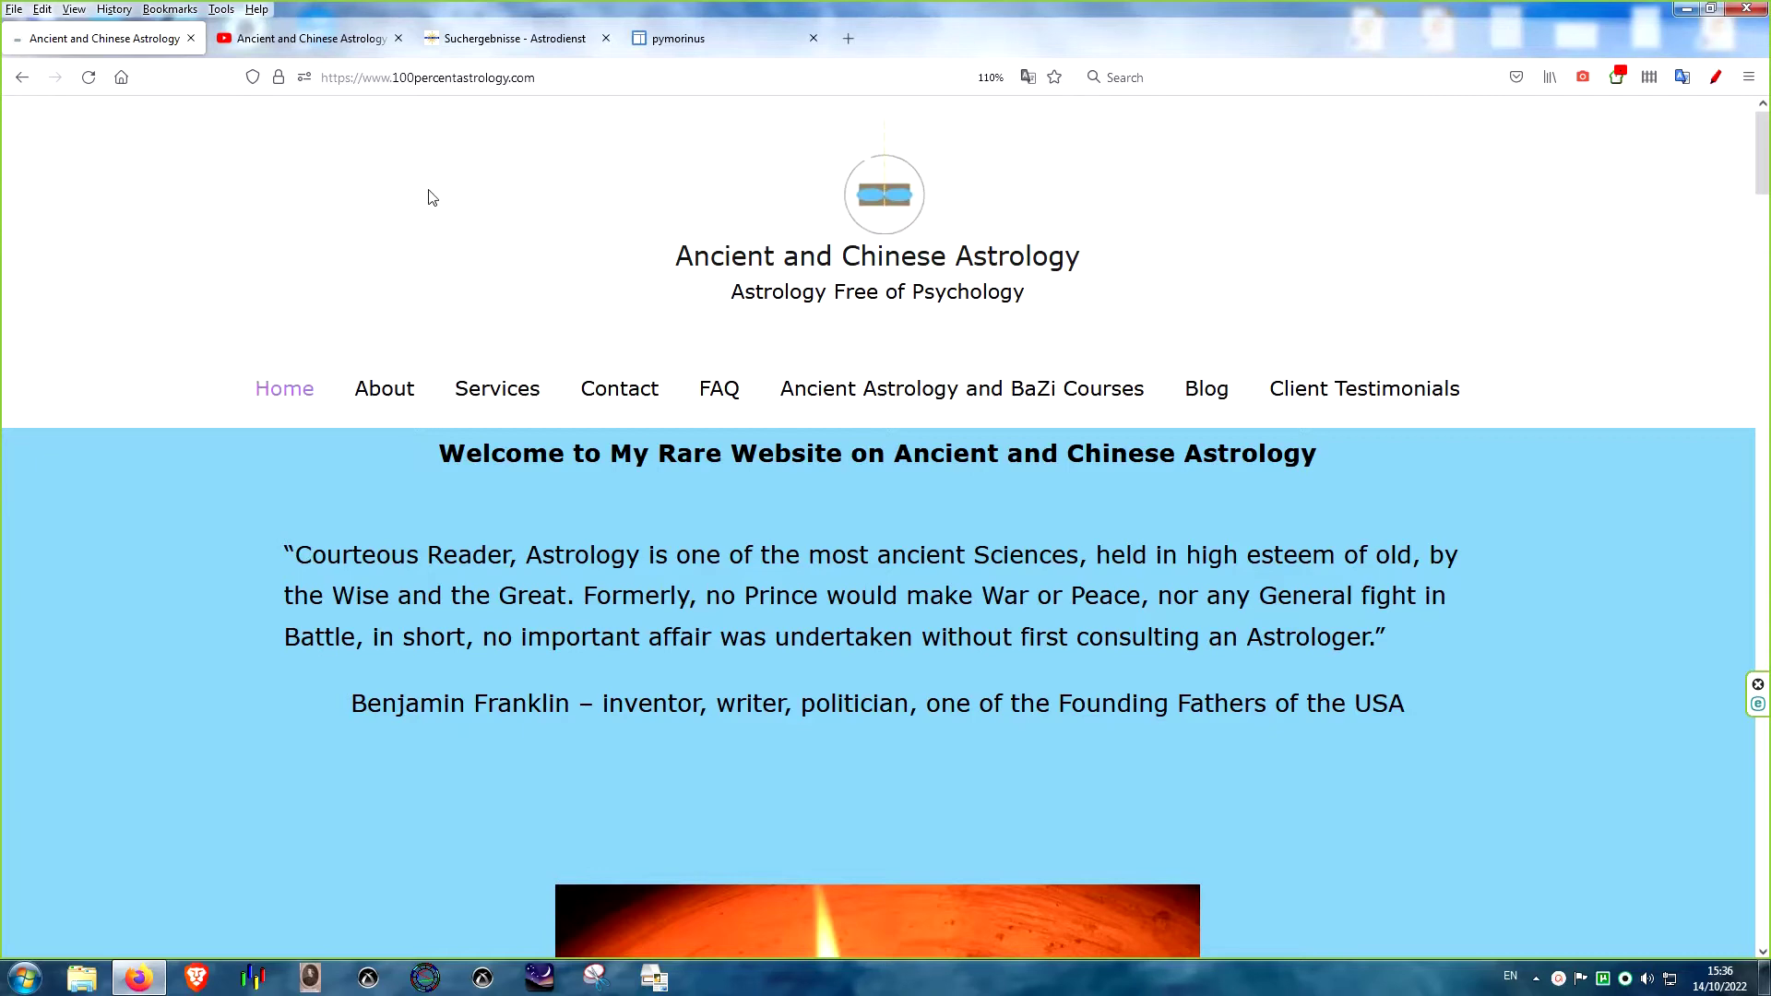
- Open the Traditional version page from the pymorinus site and find its MorinusWin.zip download
click(688, 48)
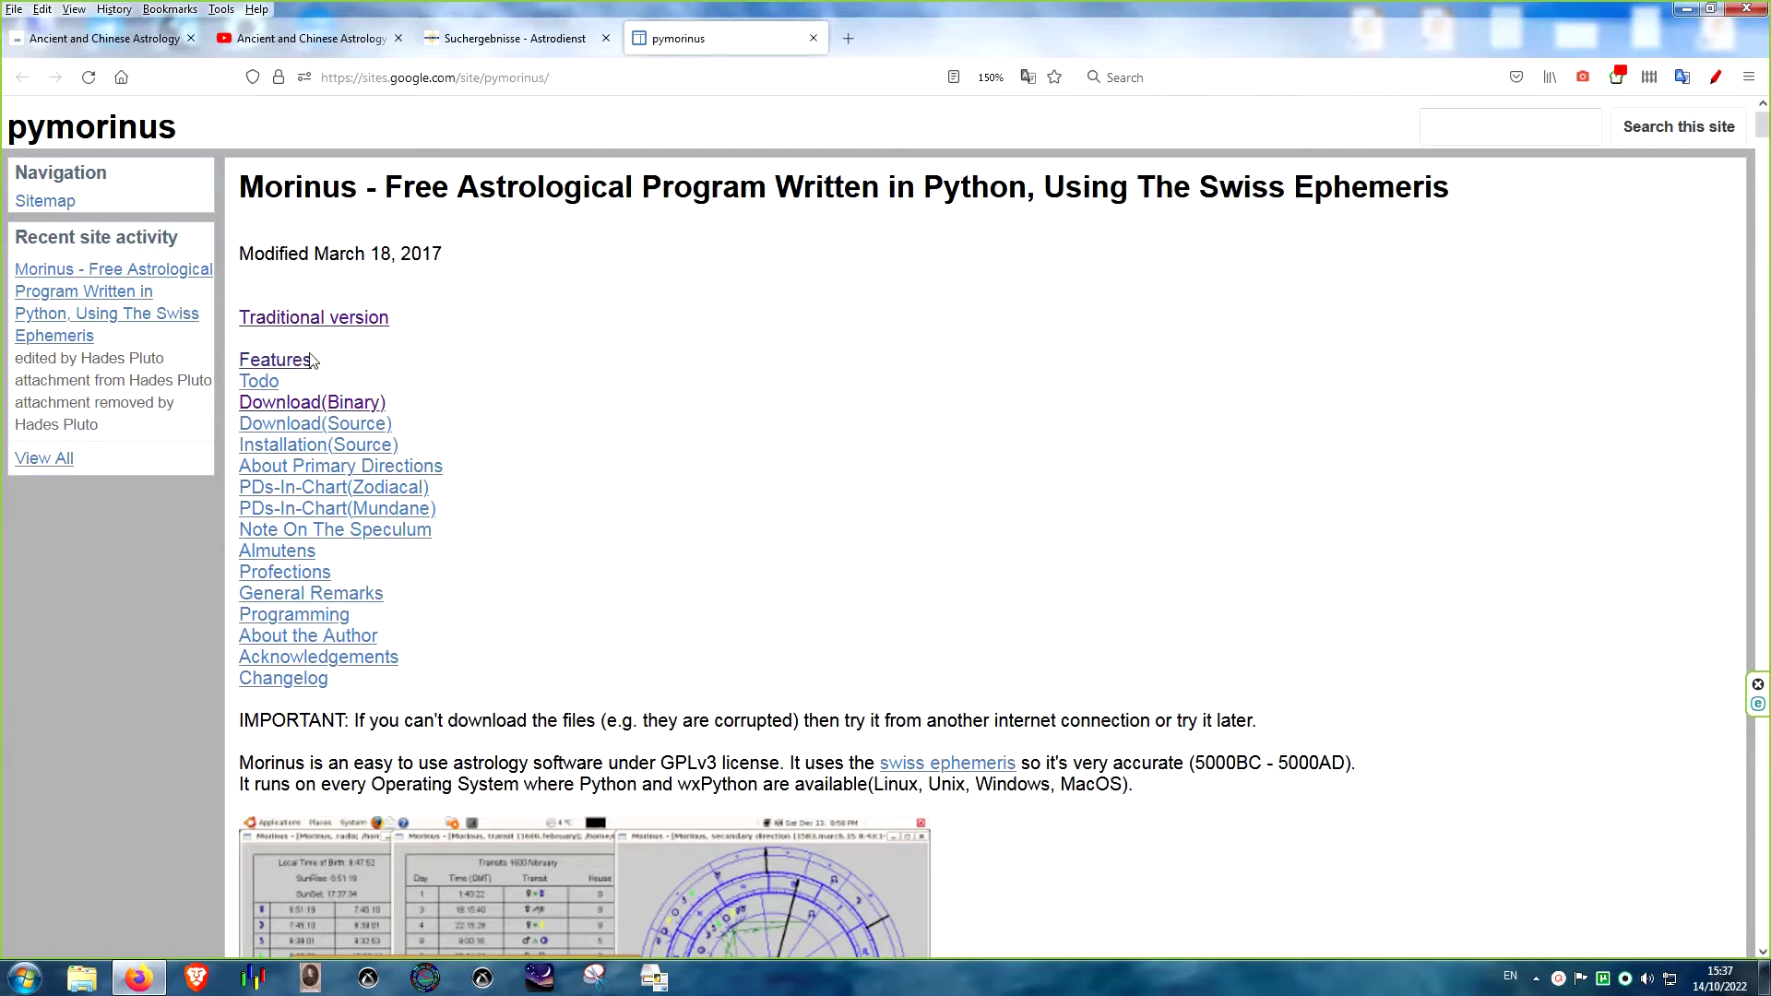
click(339, 319)
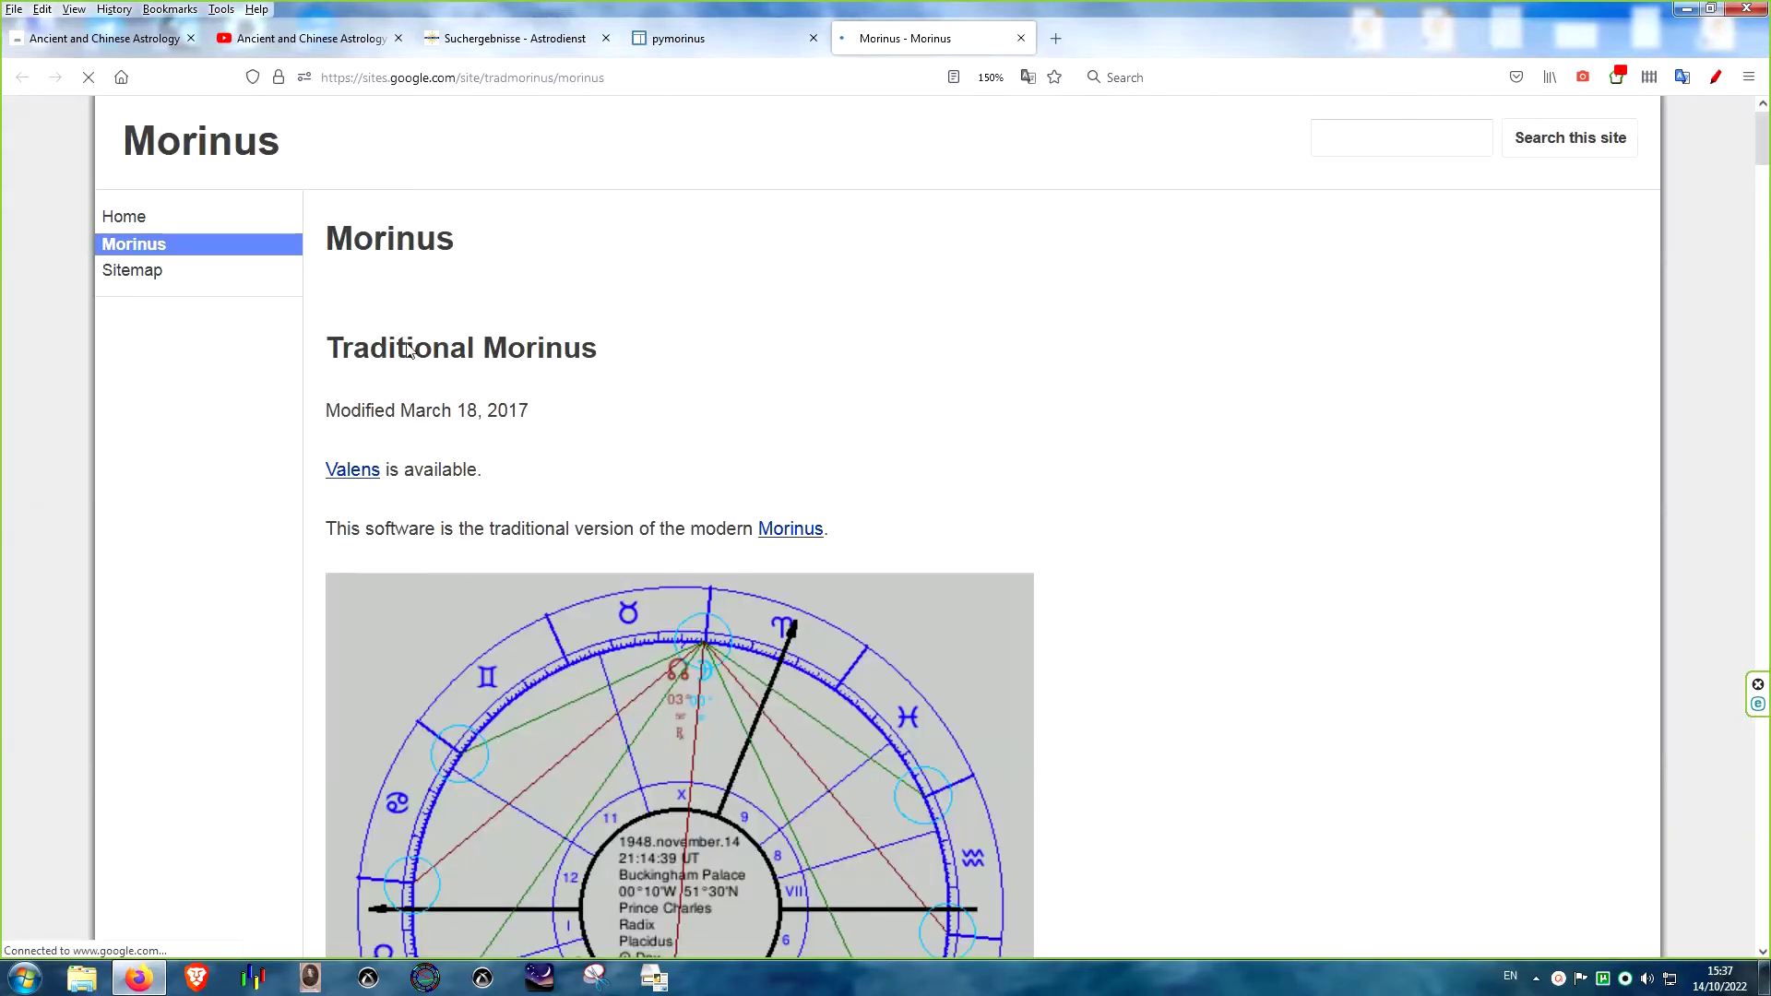
scroll(1130, 427, down, 10)
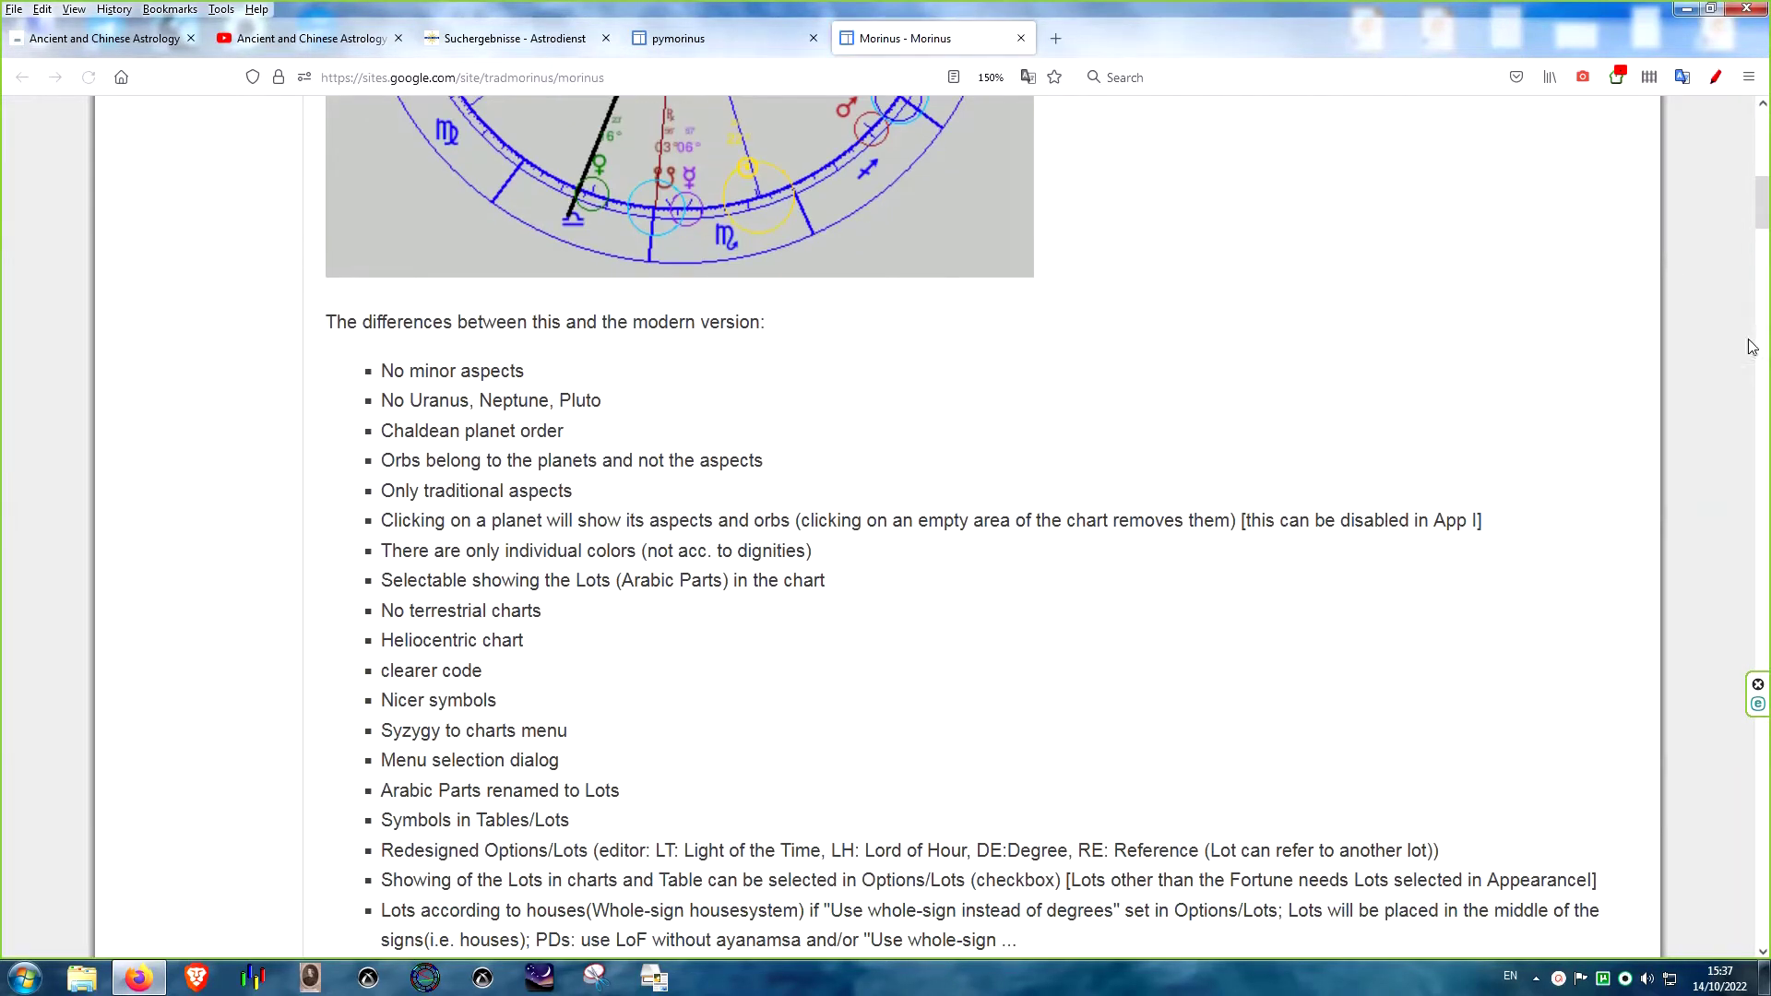
scroll(1760, 691, down, 15)
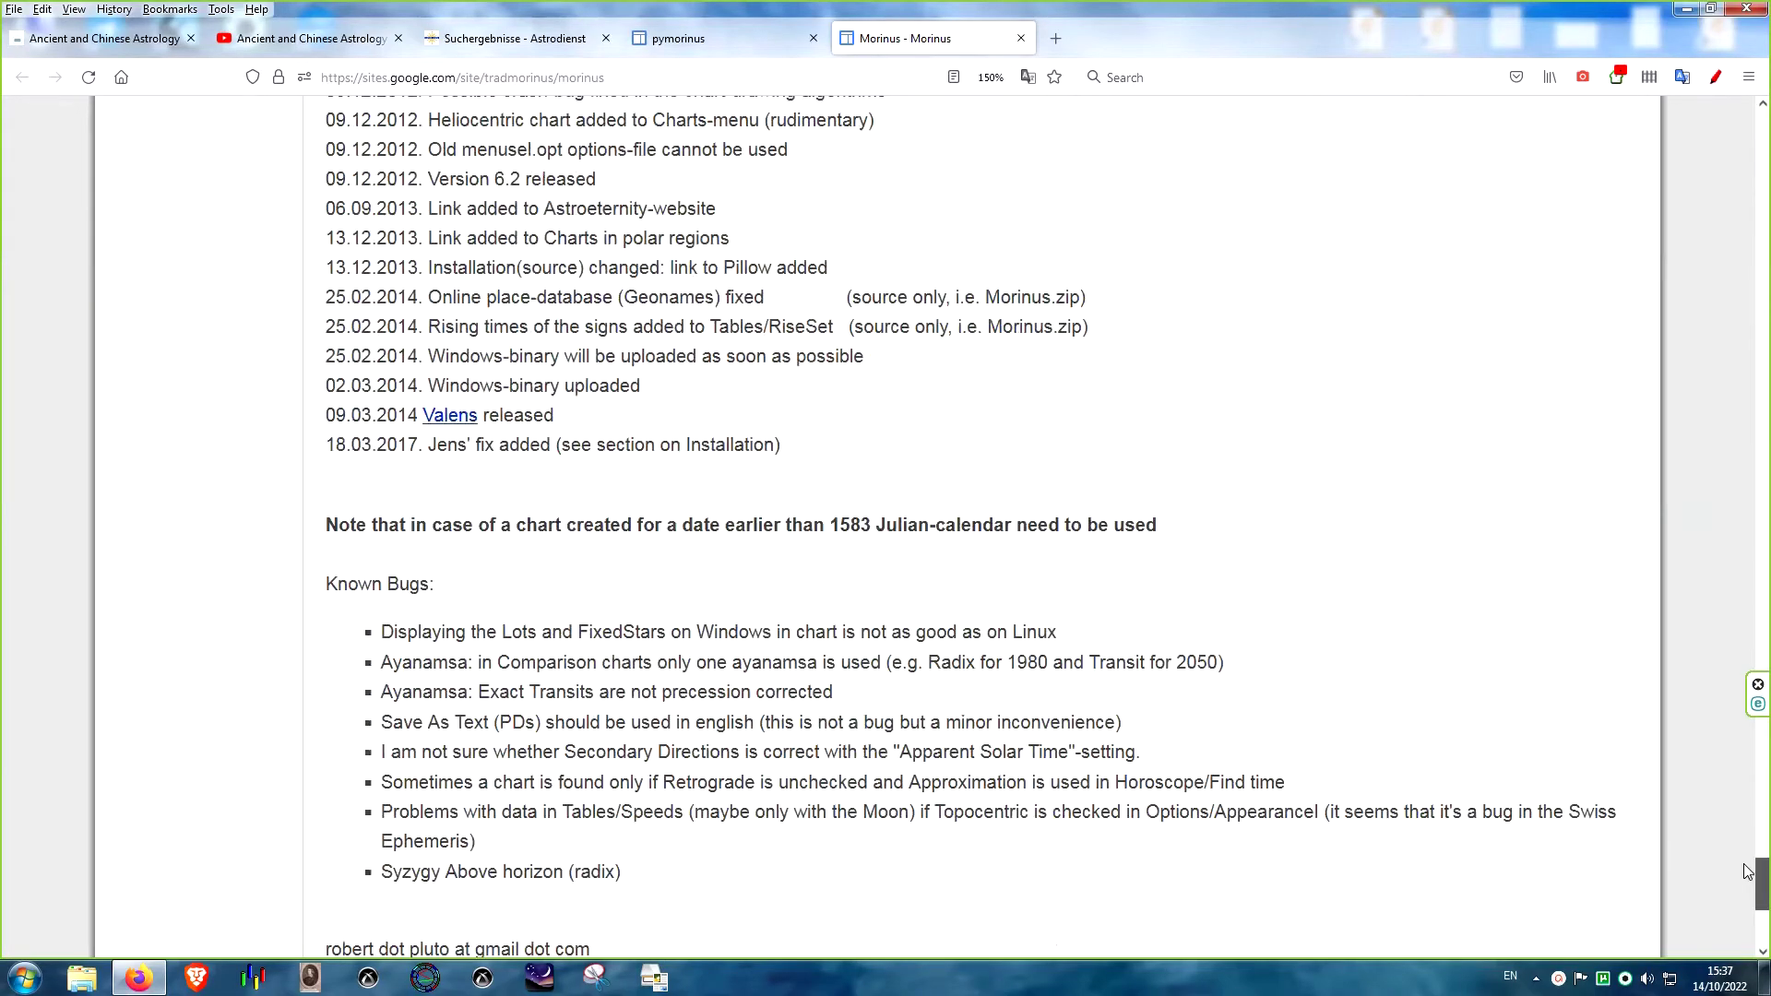
scroll(1750, 858, down, 8)
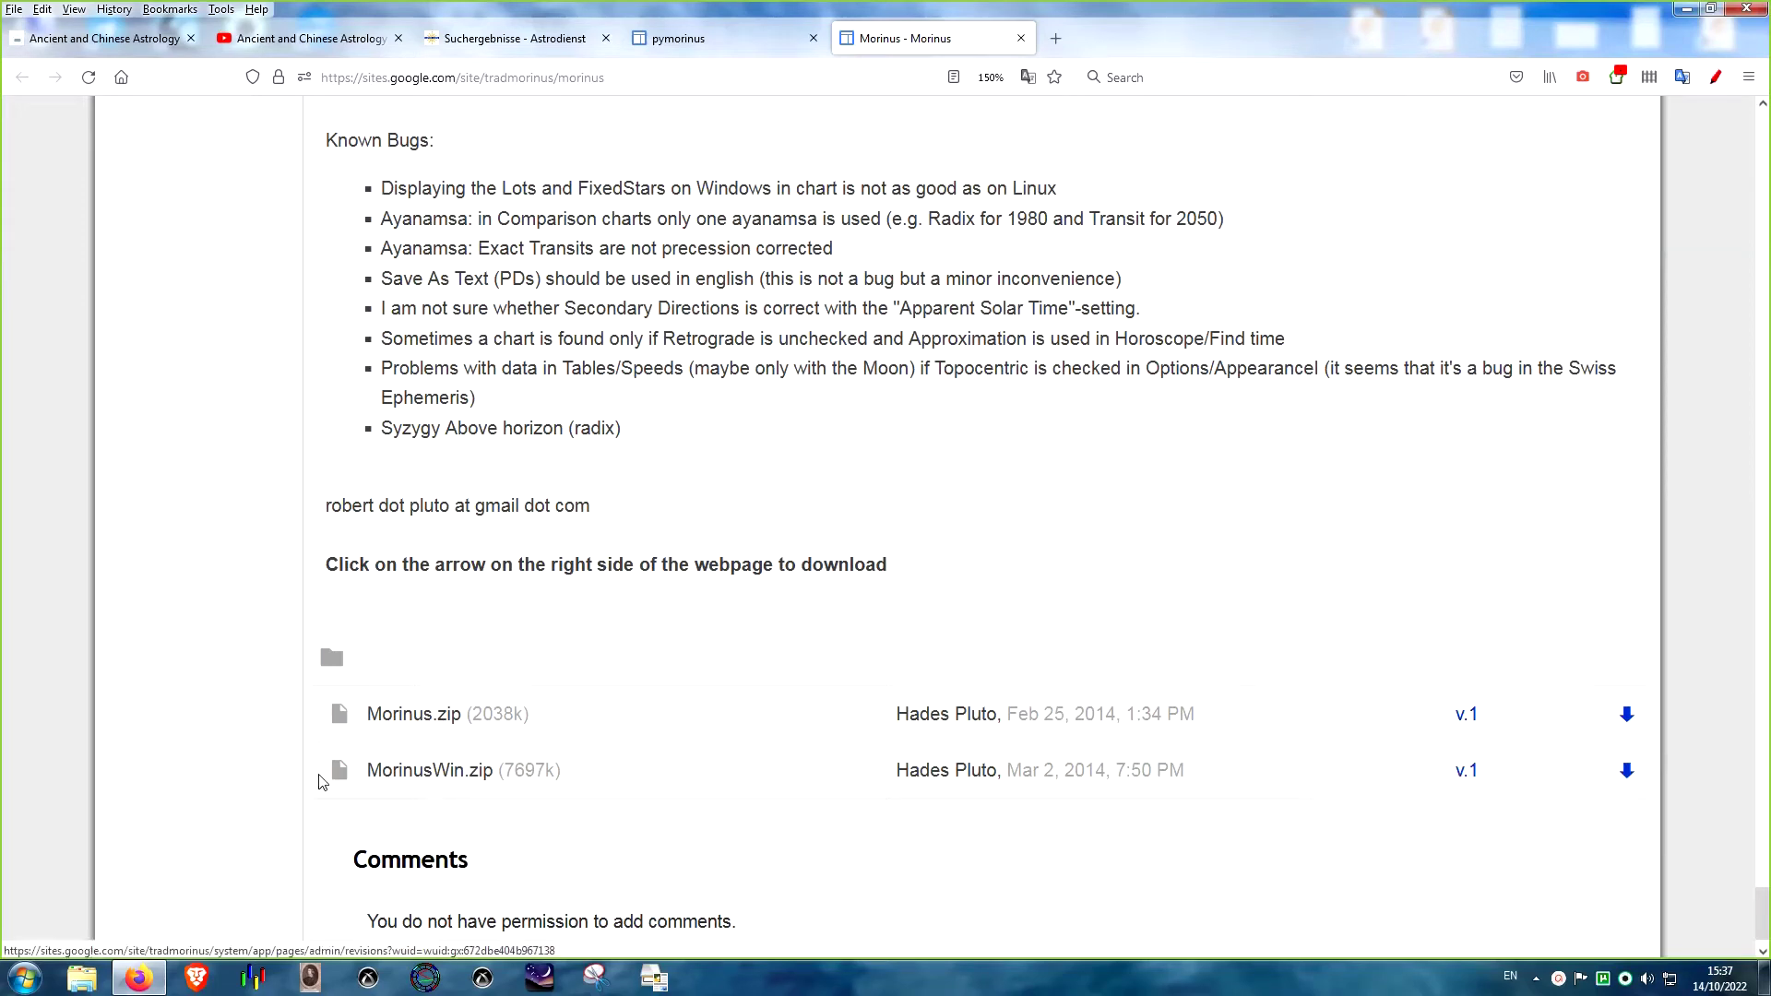
- Extract the MorinusWin archive in place on the desktop and move the extracted folder beside the archive
click(160, 973)
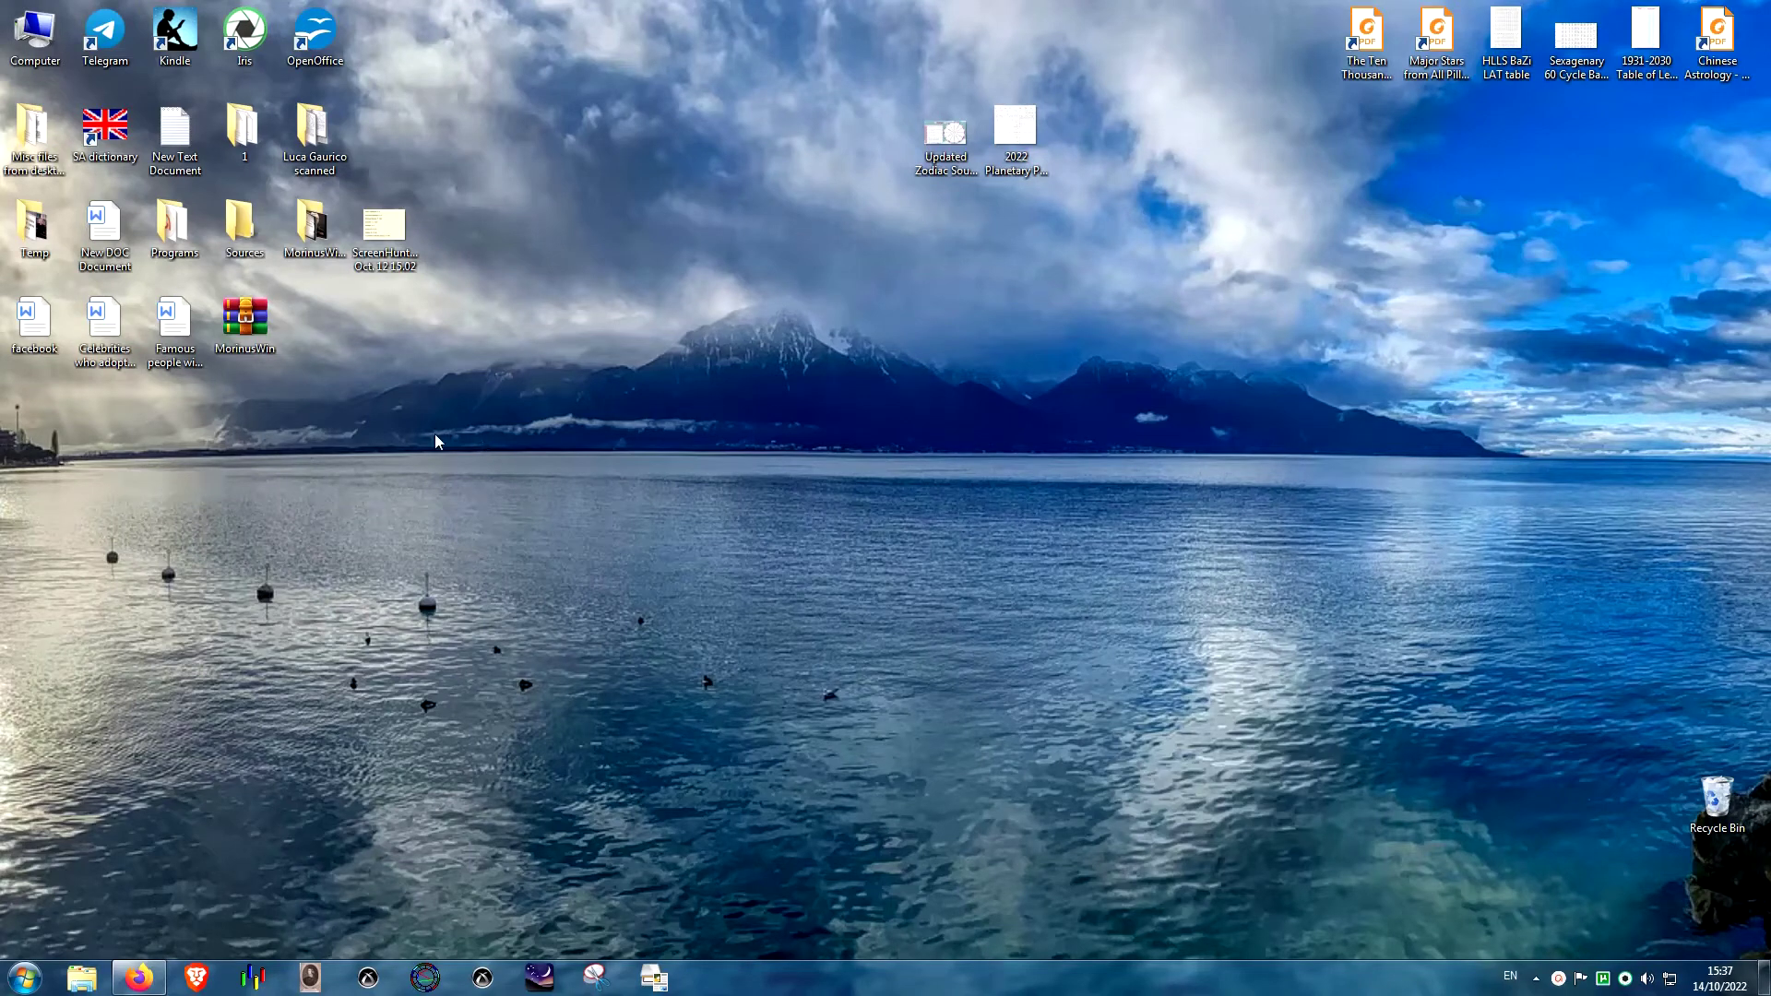
right_click(257, 320)
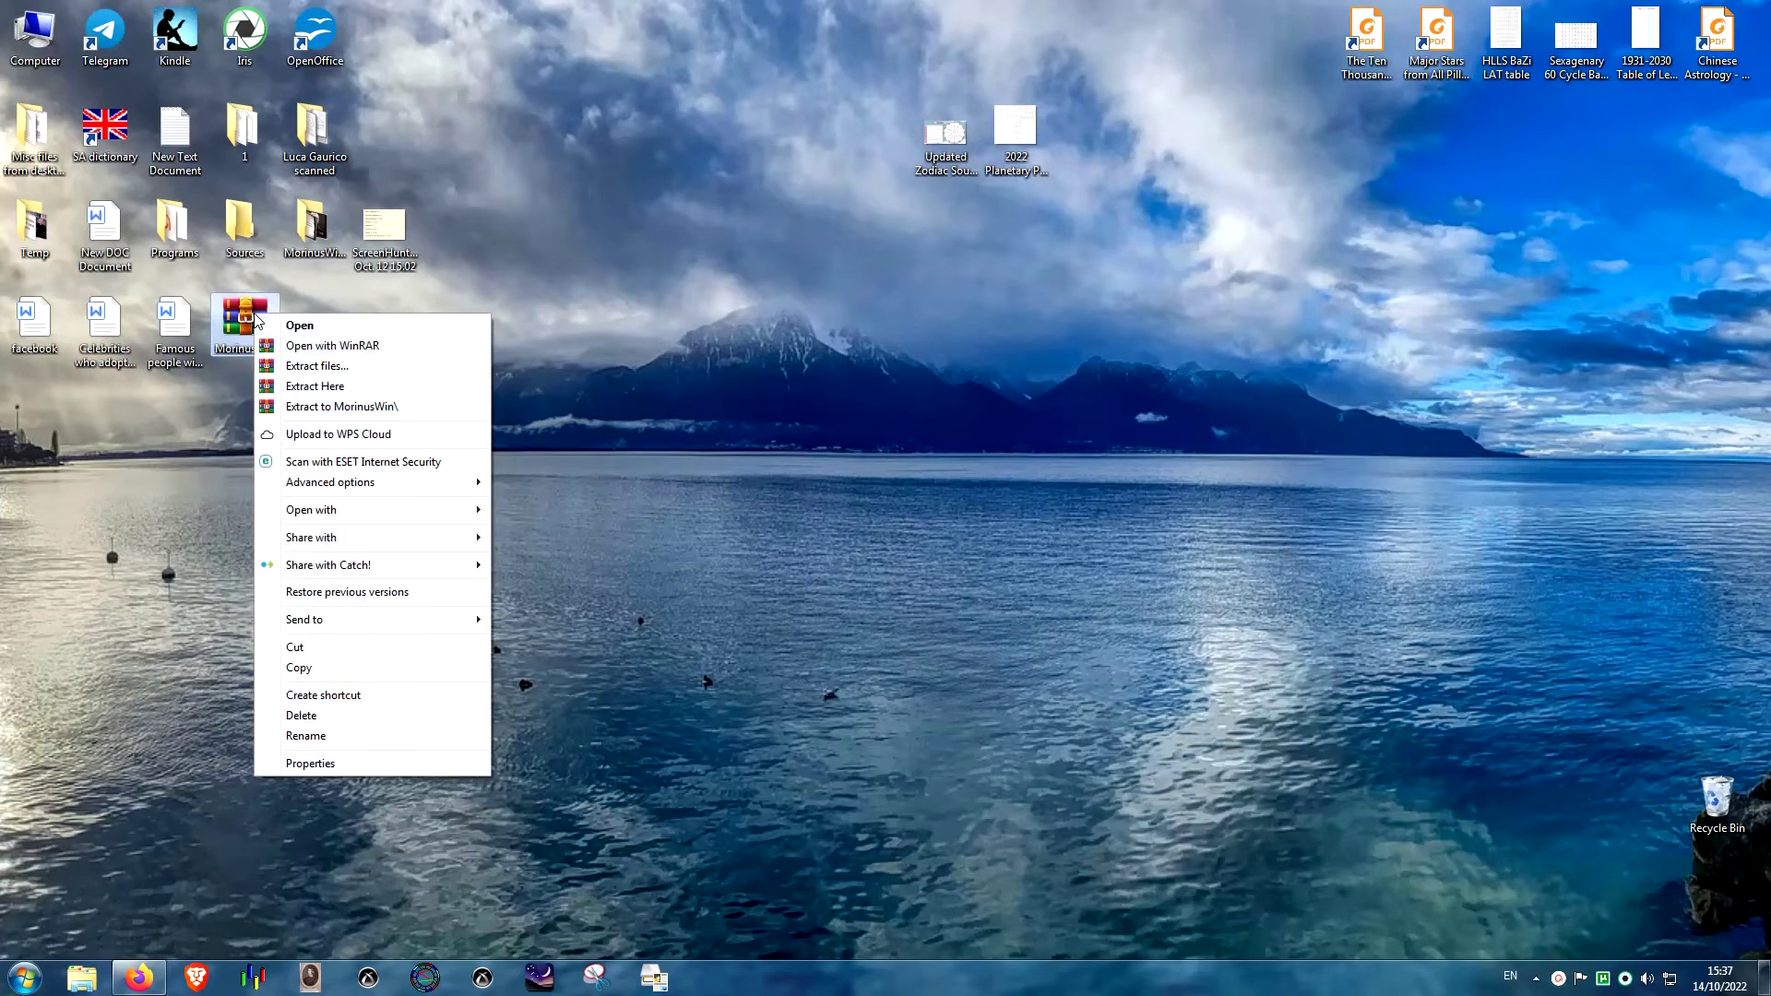
click(324, 386)
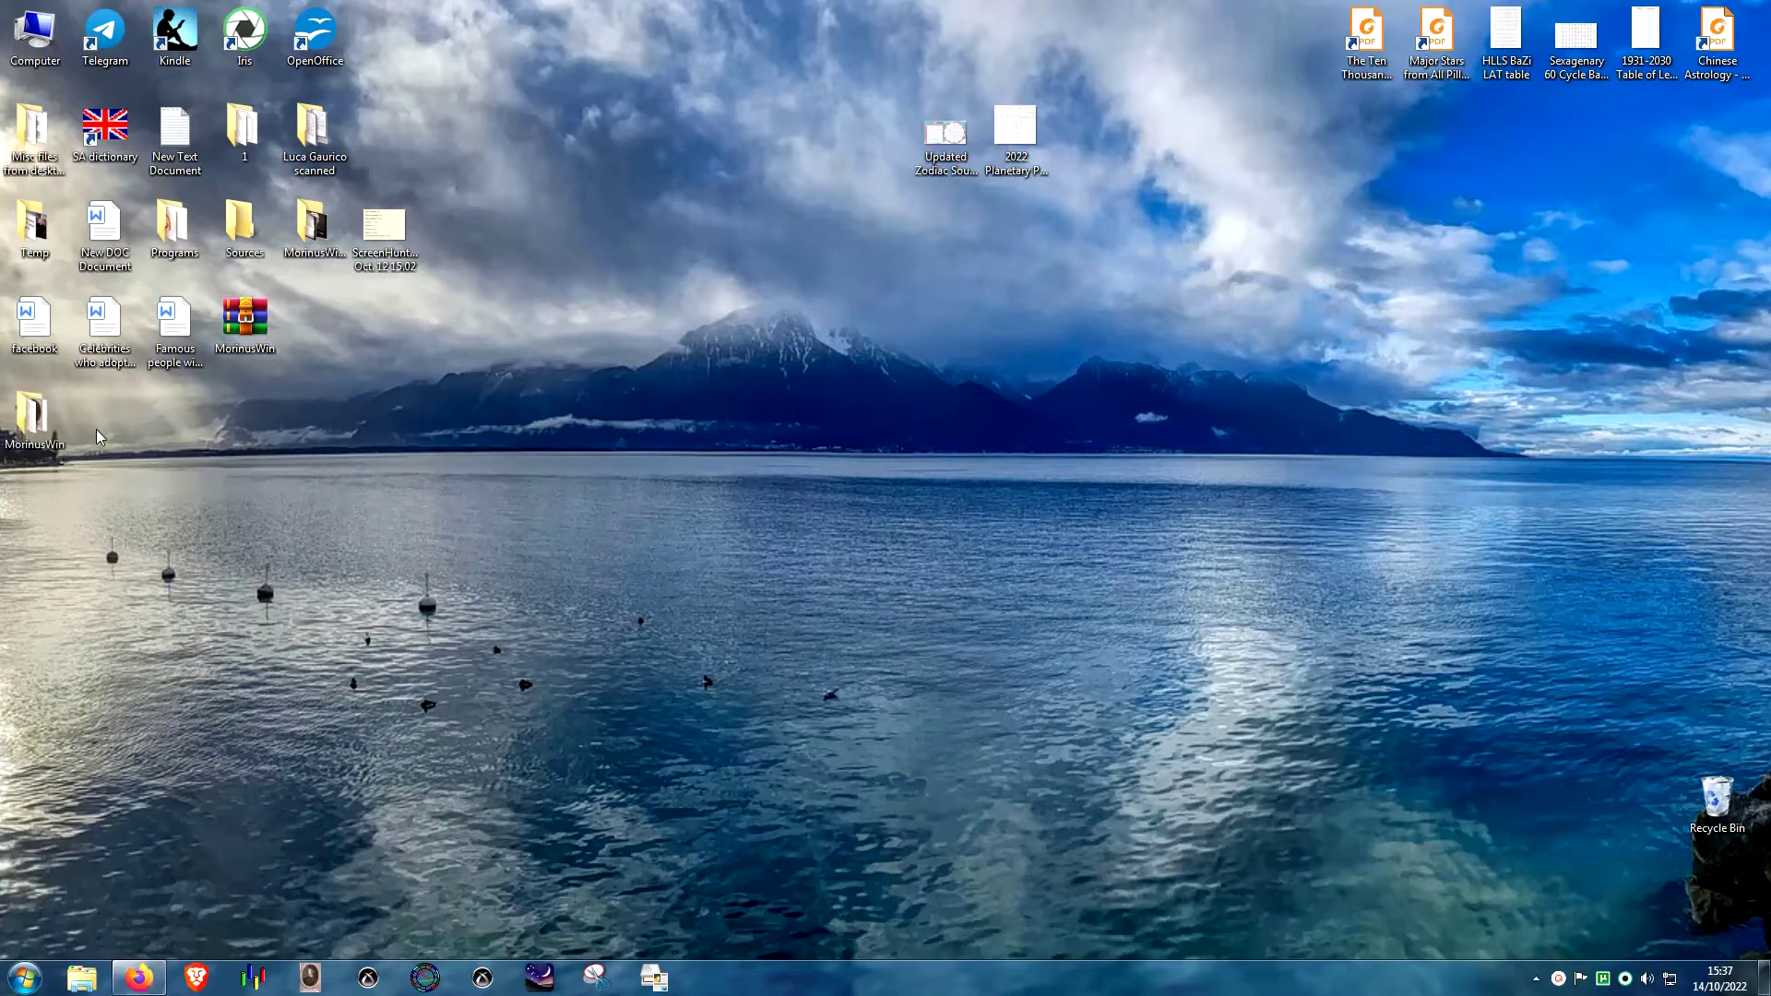
drag(55, 417, 383, 309)
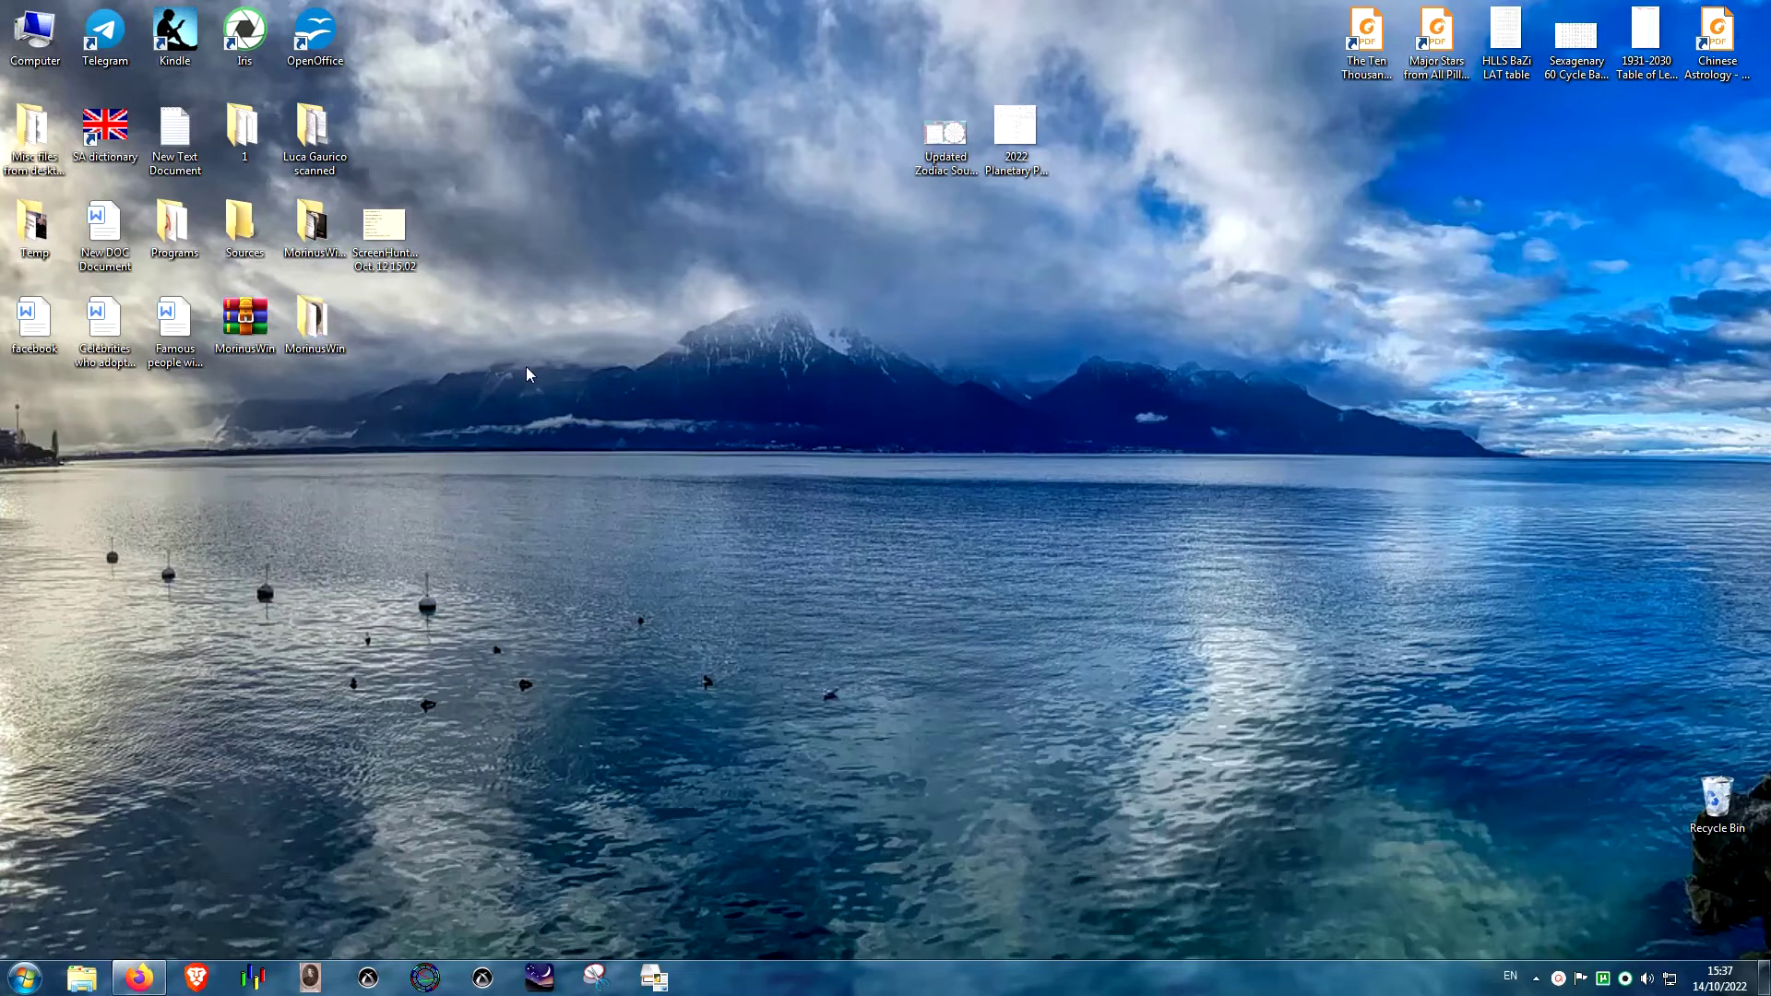
- Launch the morinus application from the extracted MorinusWin folder and maximize its window
double_click(334, 340)
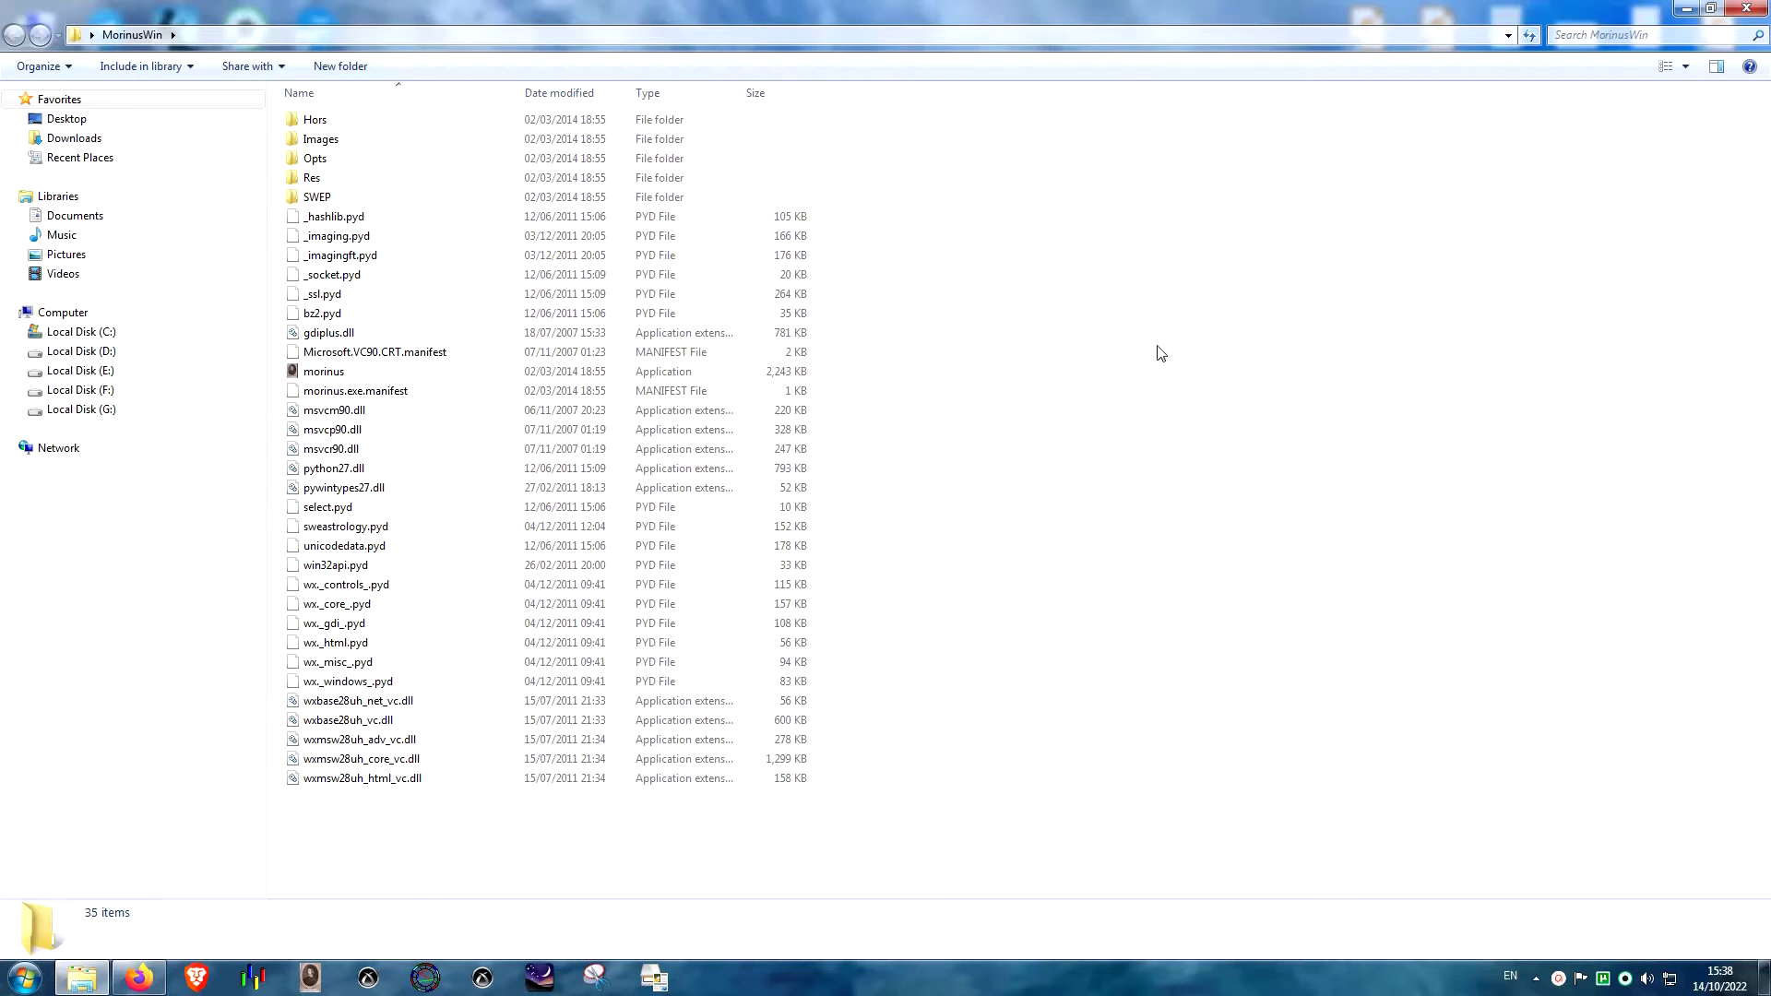
double_click(324, 371)
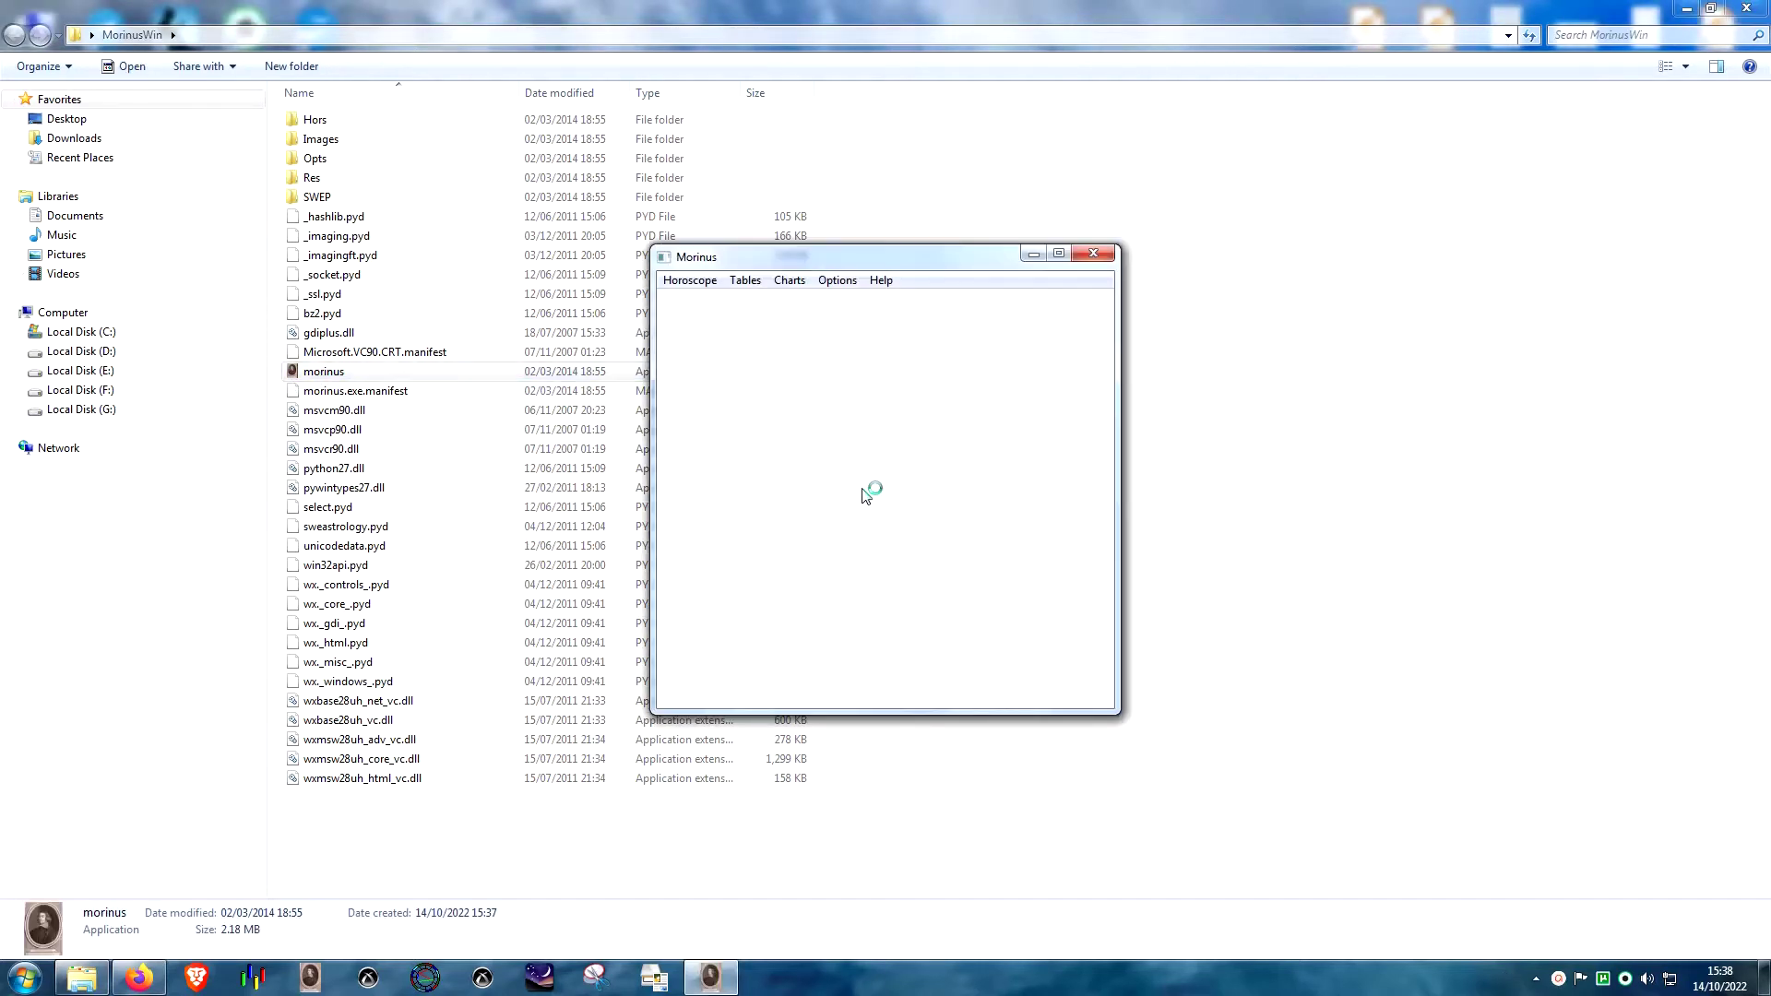
drag(816, 264, 839, 354)
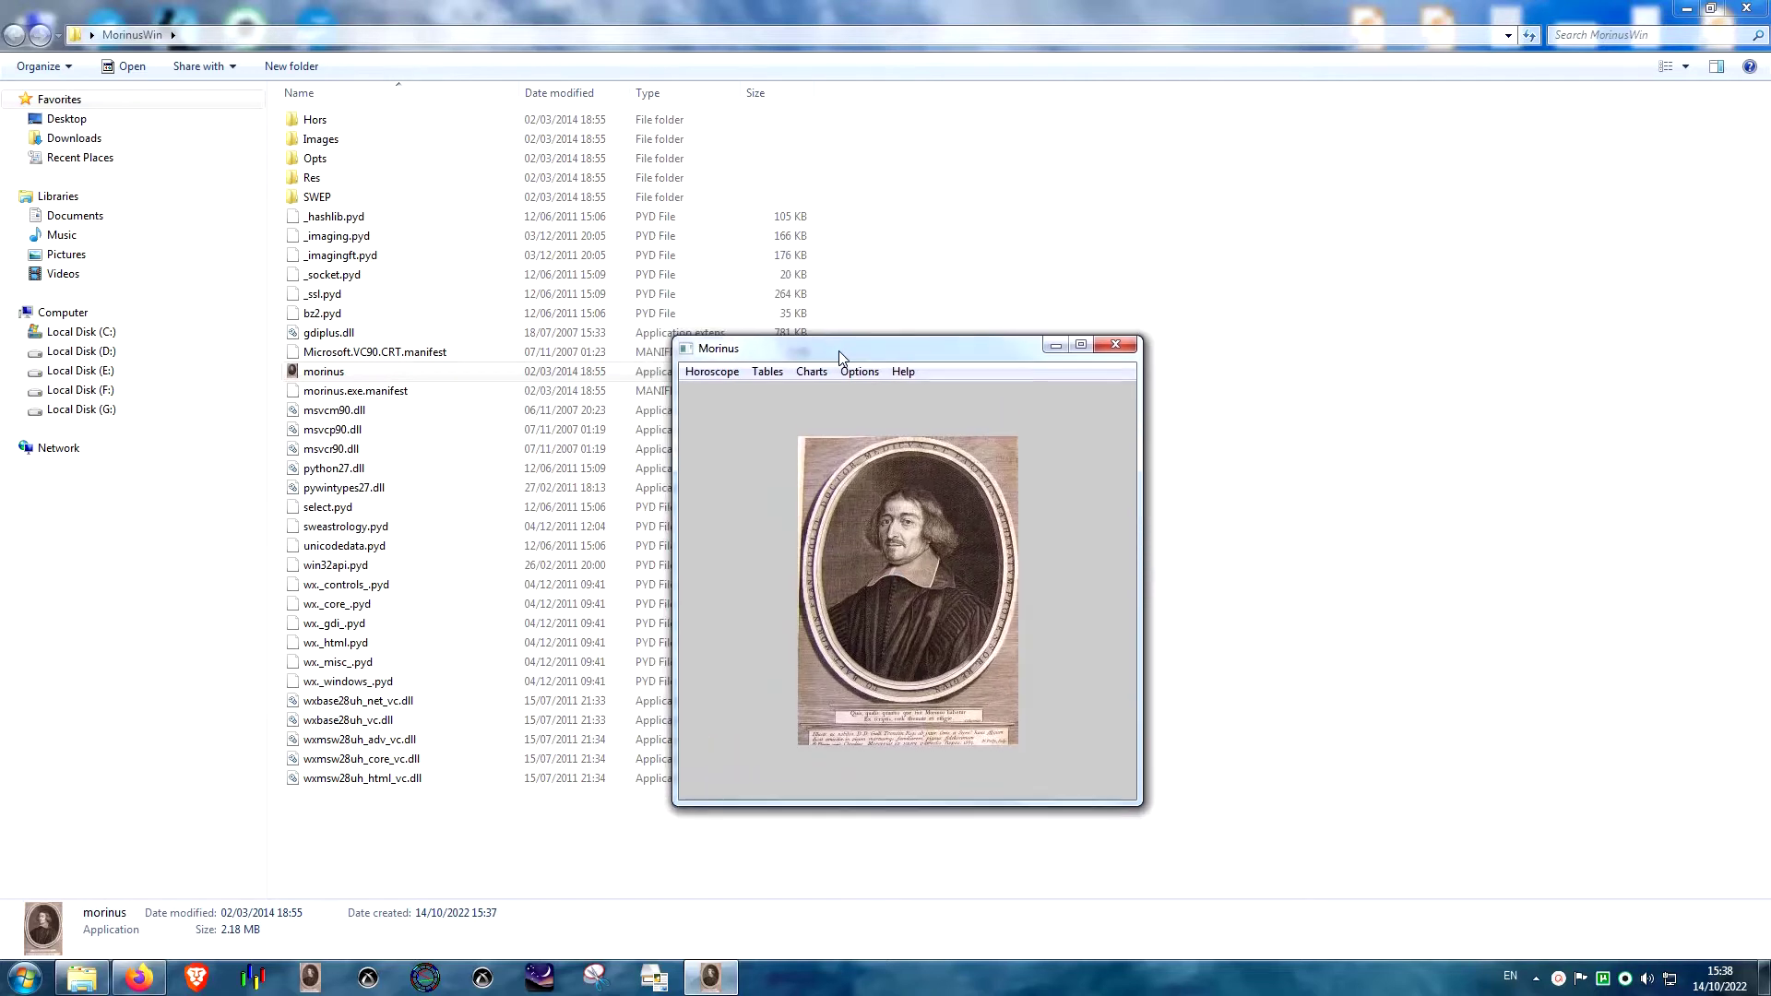
click(1083, 347)
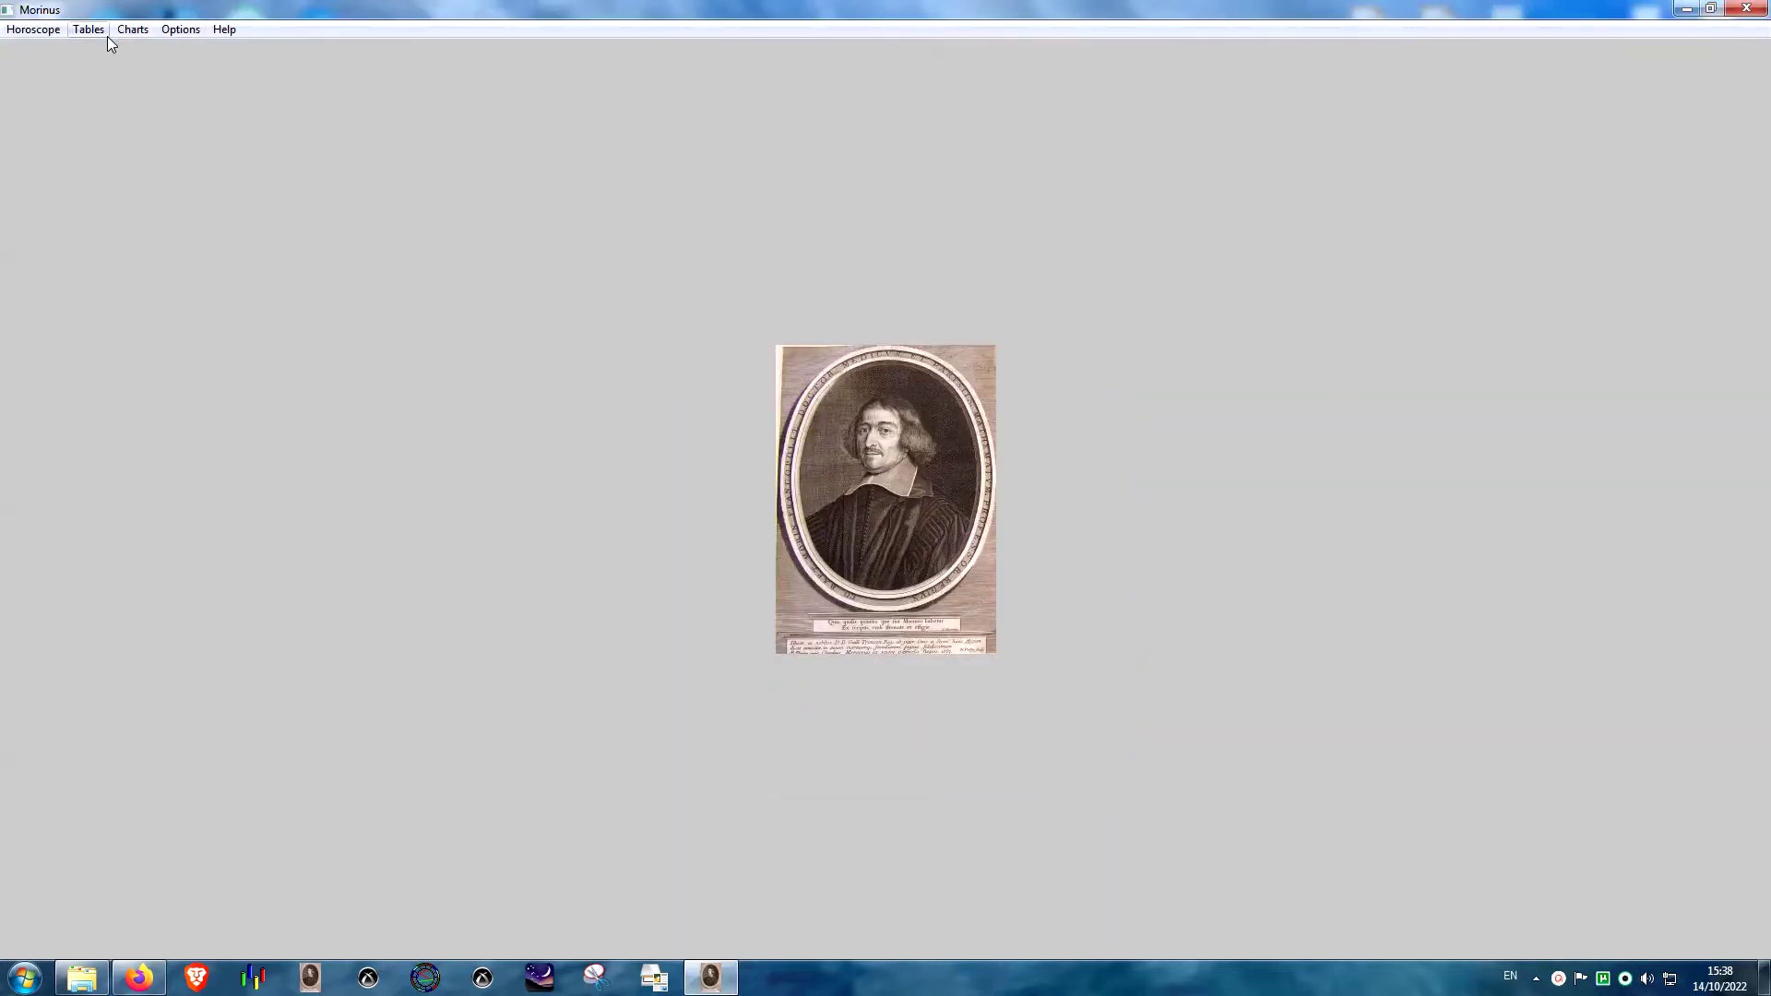
- Load the sample horoscope Morinus.hor, then close it
click(35, 31)
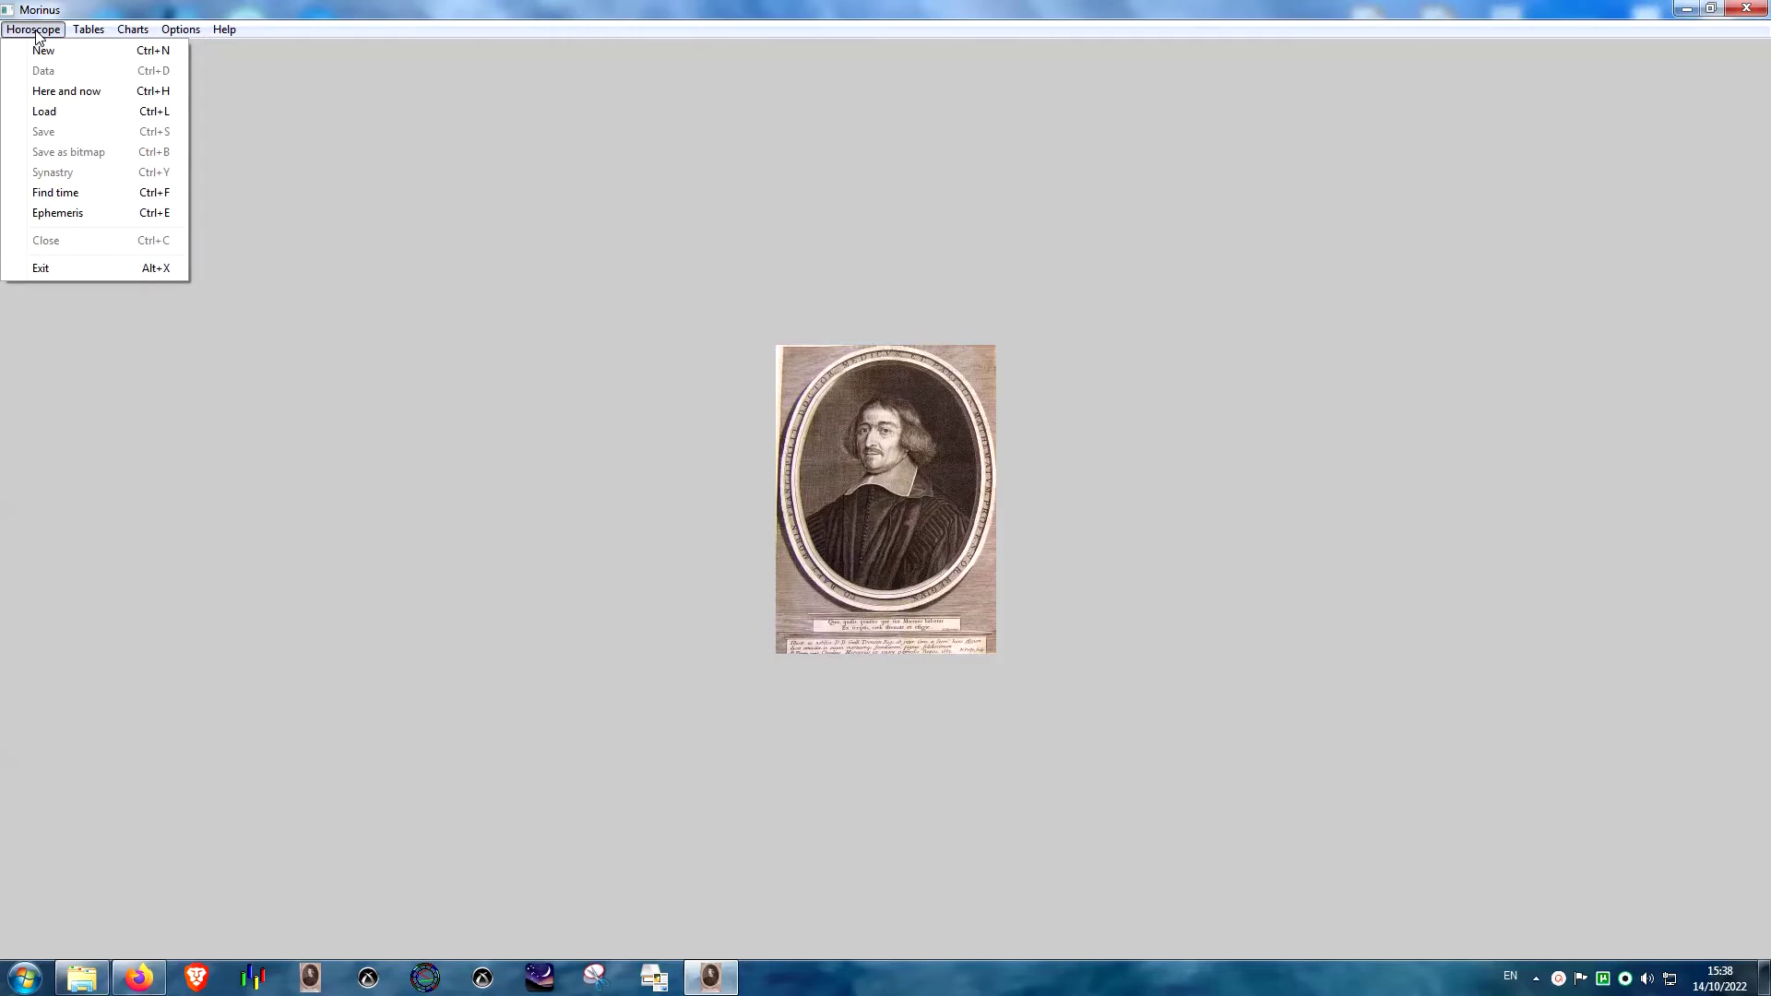
click(476, 159)
click(31, 31)
click(55, 110)
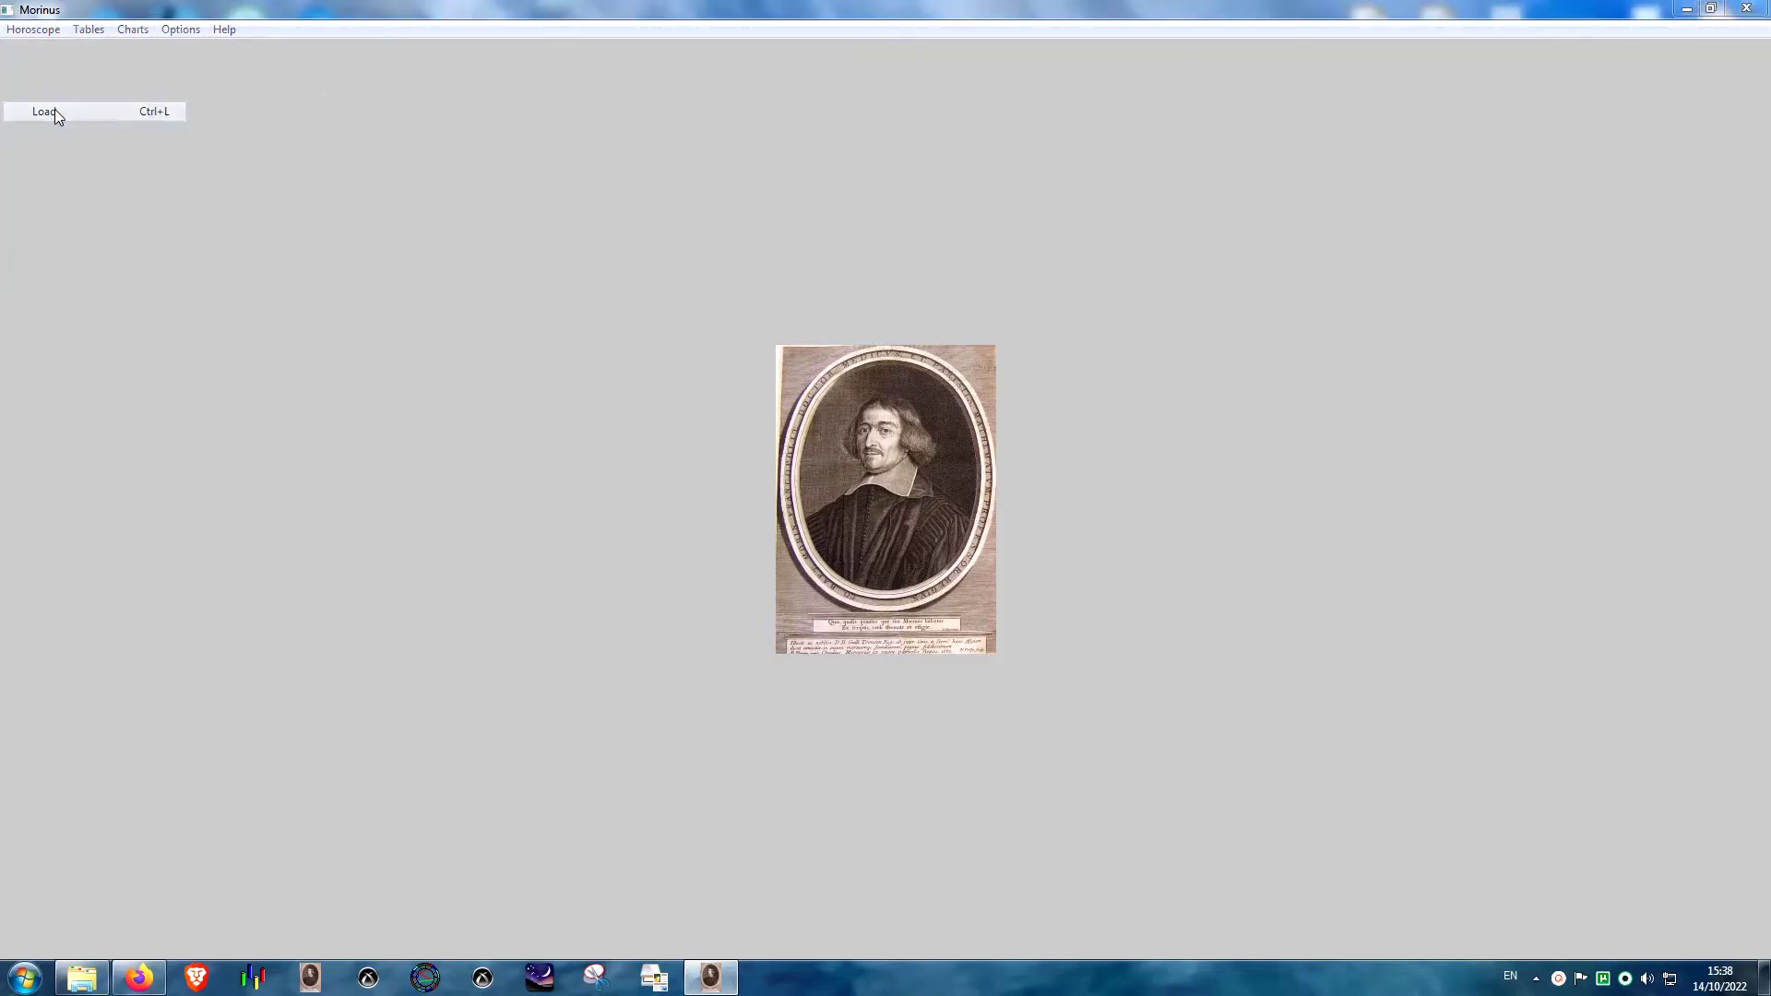
double_click(231, 169)
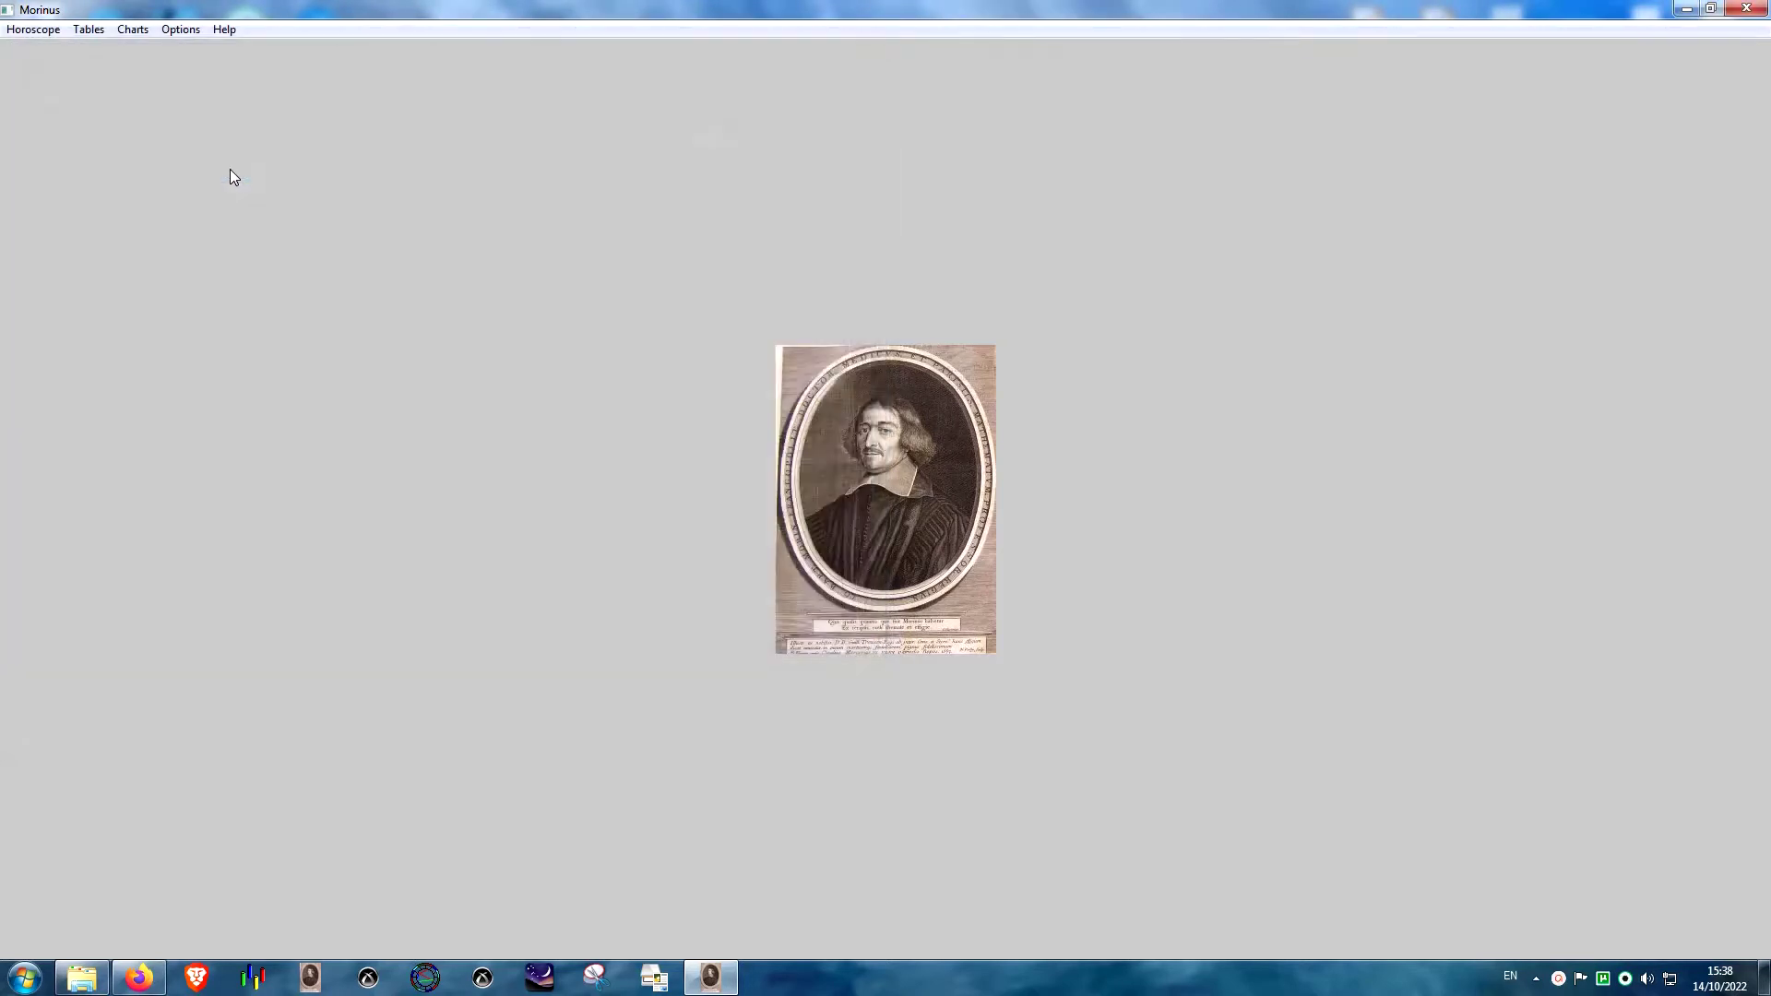
click(35, 30)
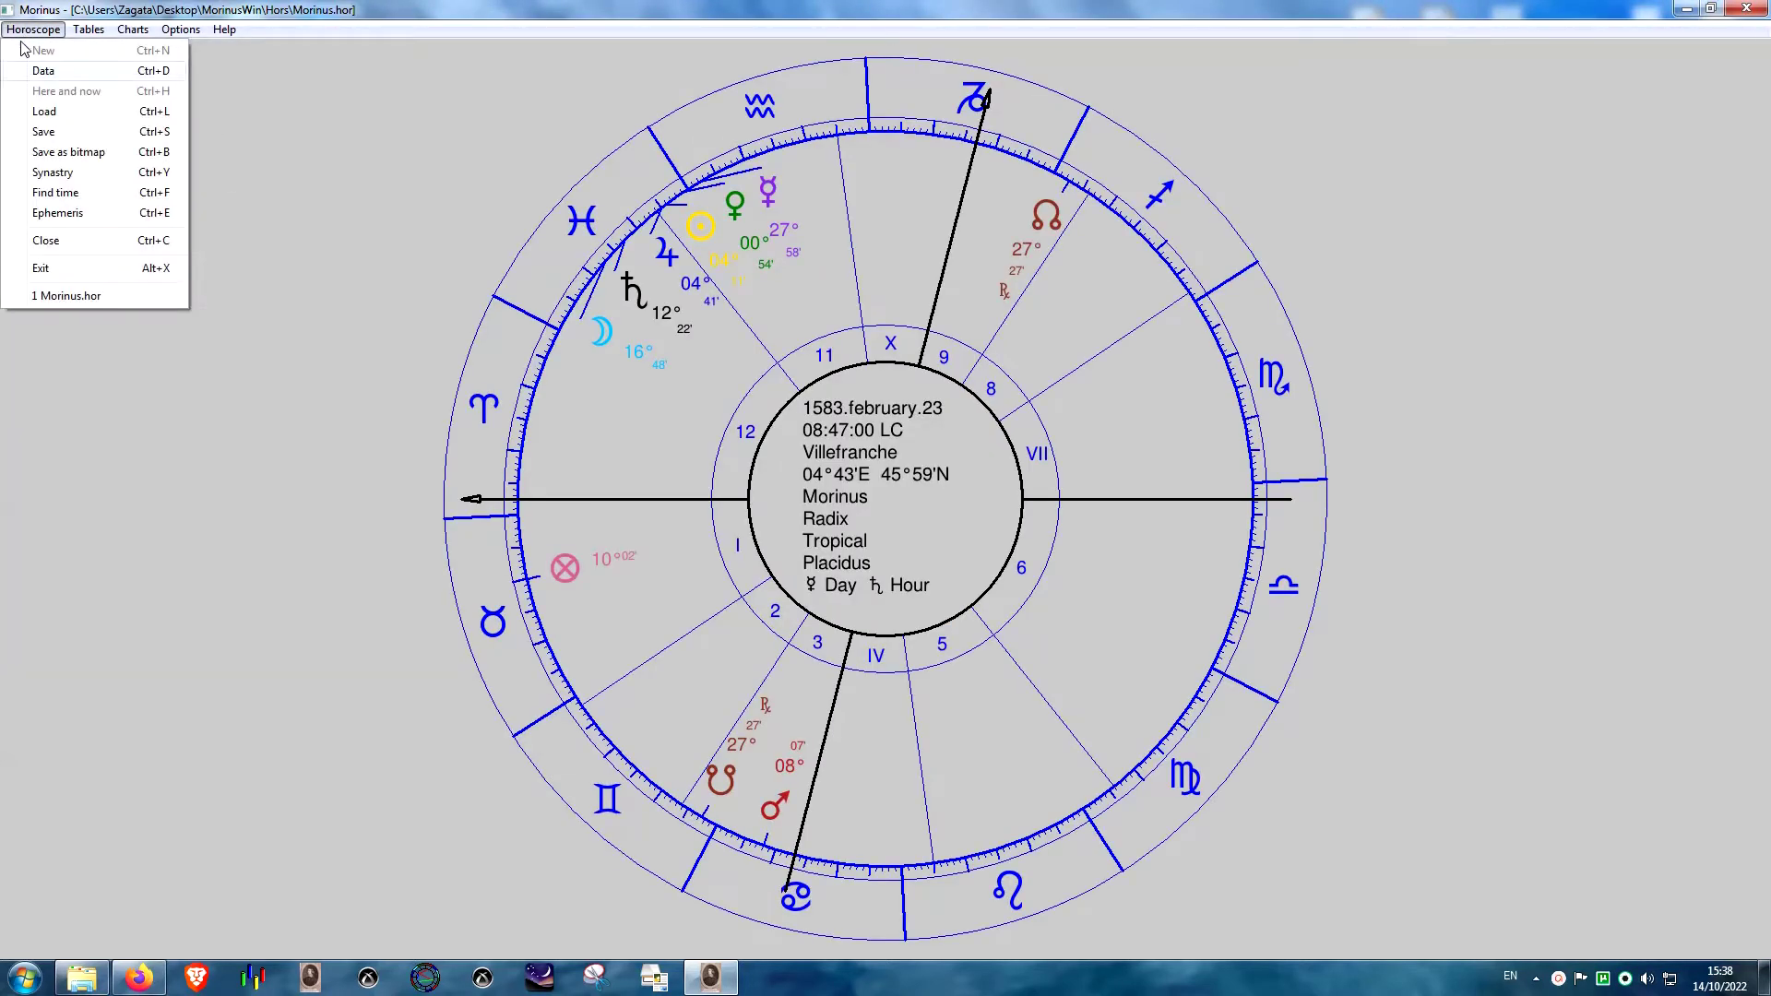
click(58, 241)
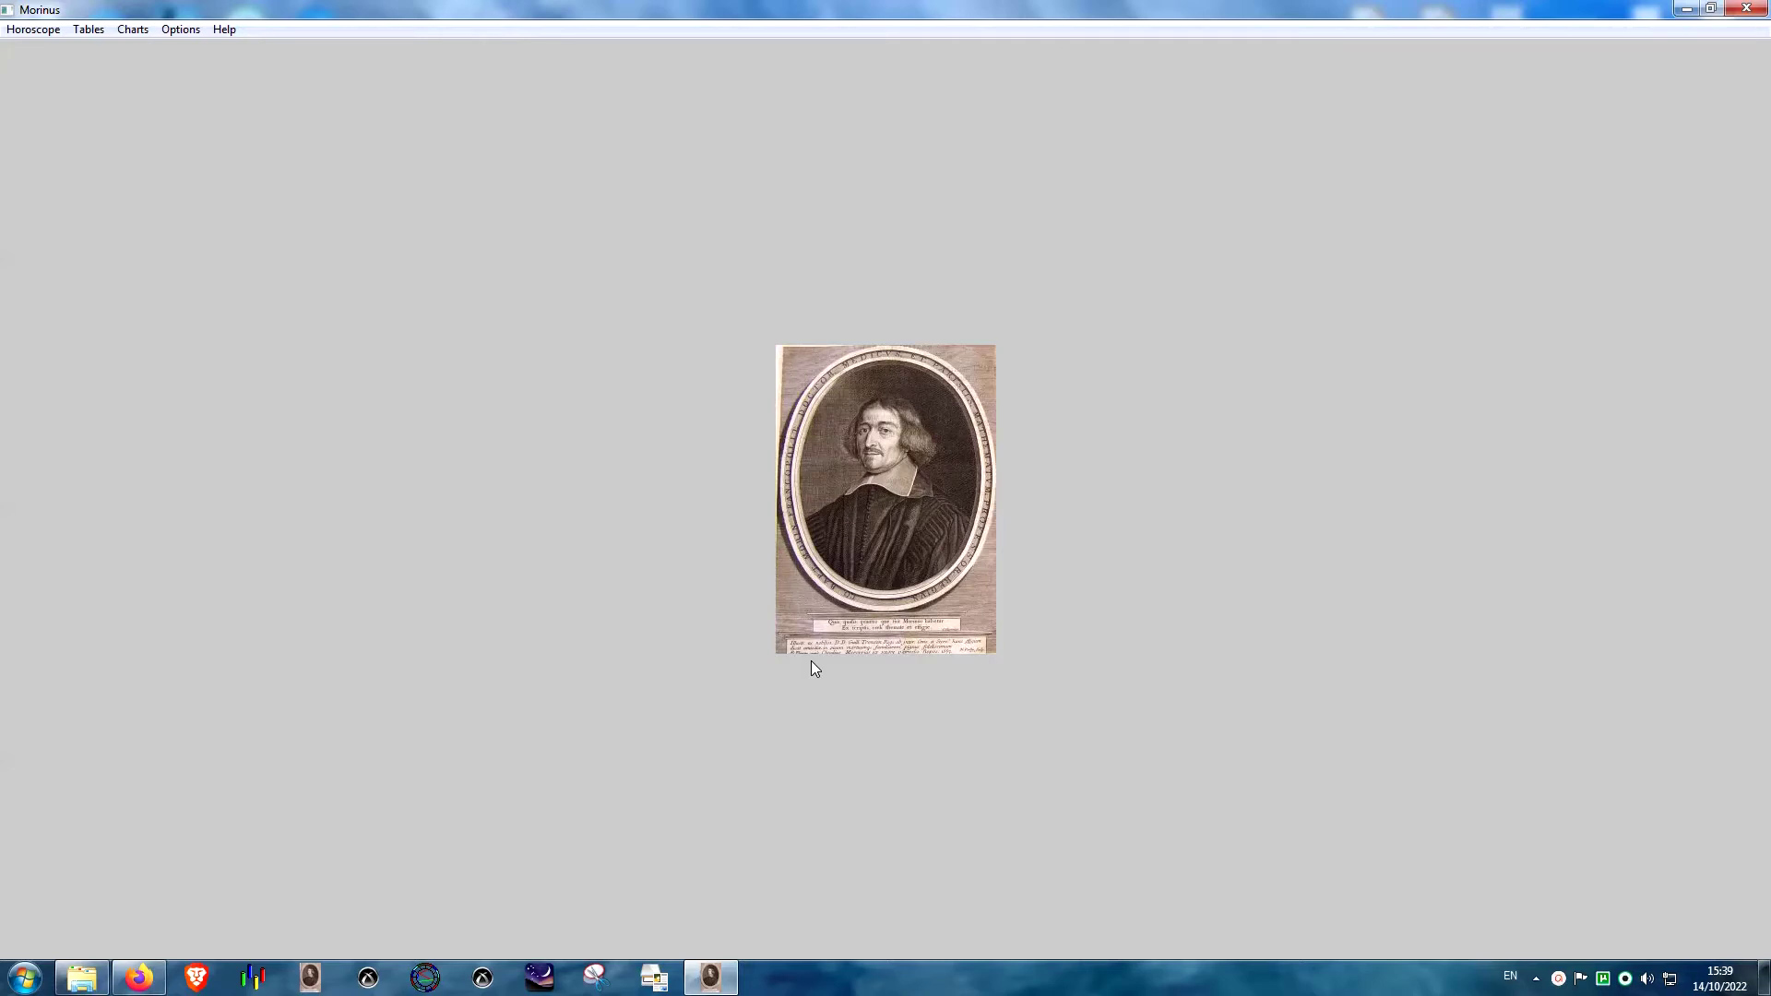
- Load the Morinus.hor horoscope from the Hors folder
click(33, 29)
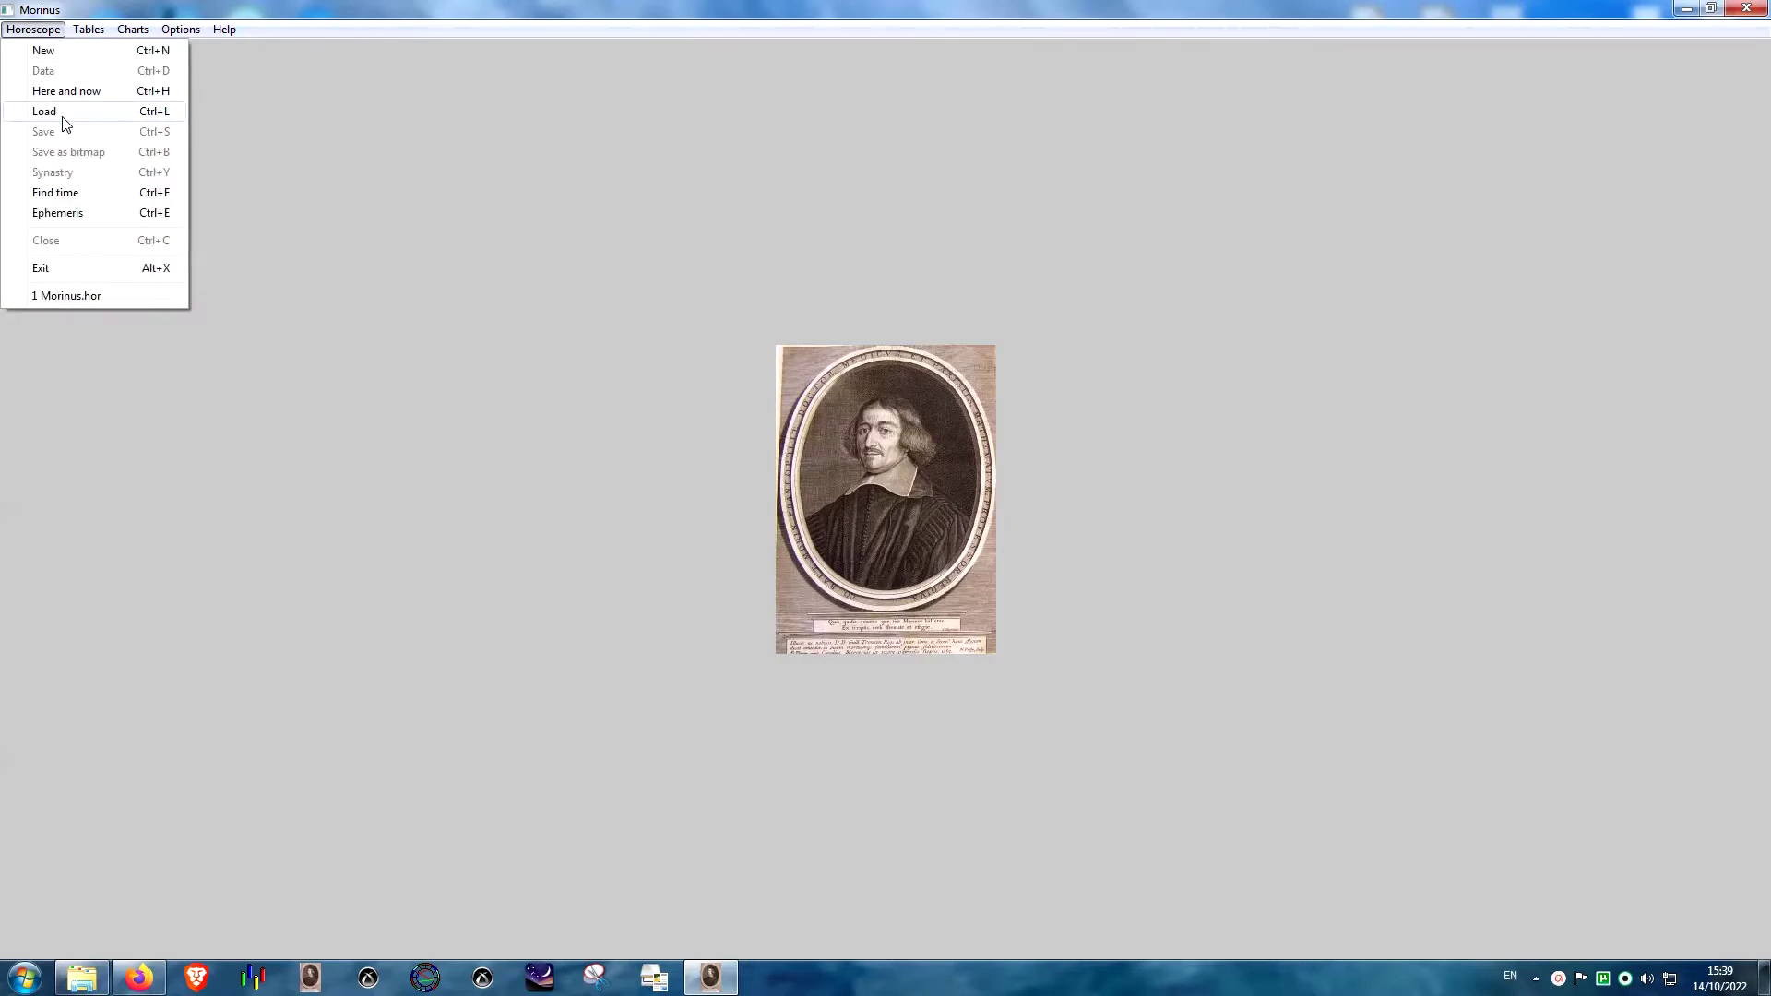
click(37, 111)
double_click(212, 169)
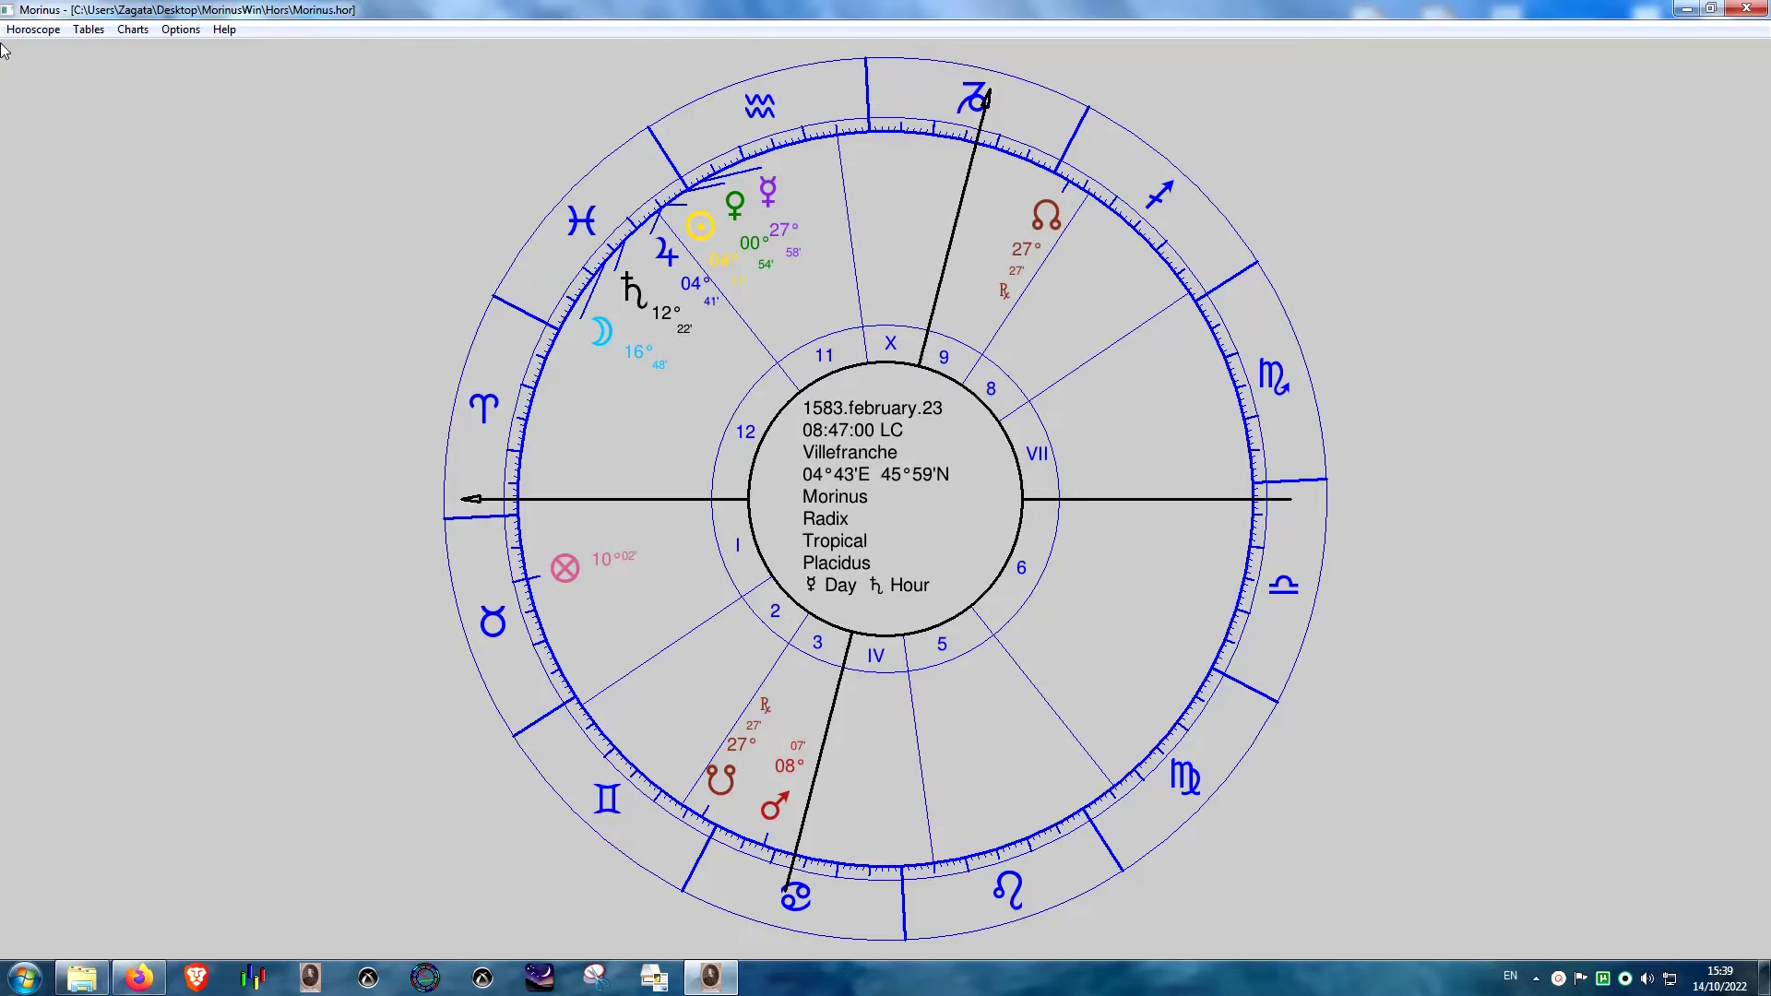
- Set the chart's house system to Whole sign
click(180, 29)
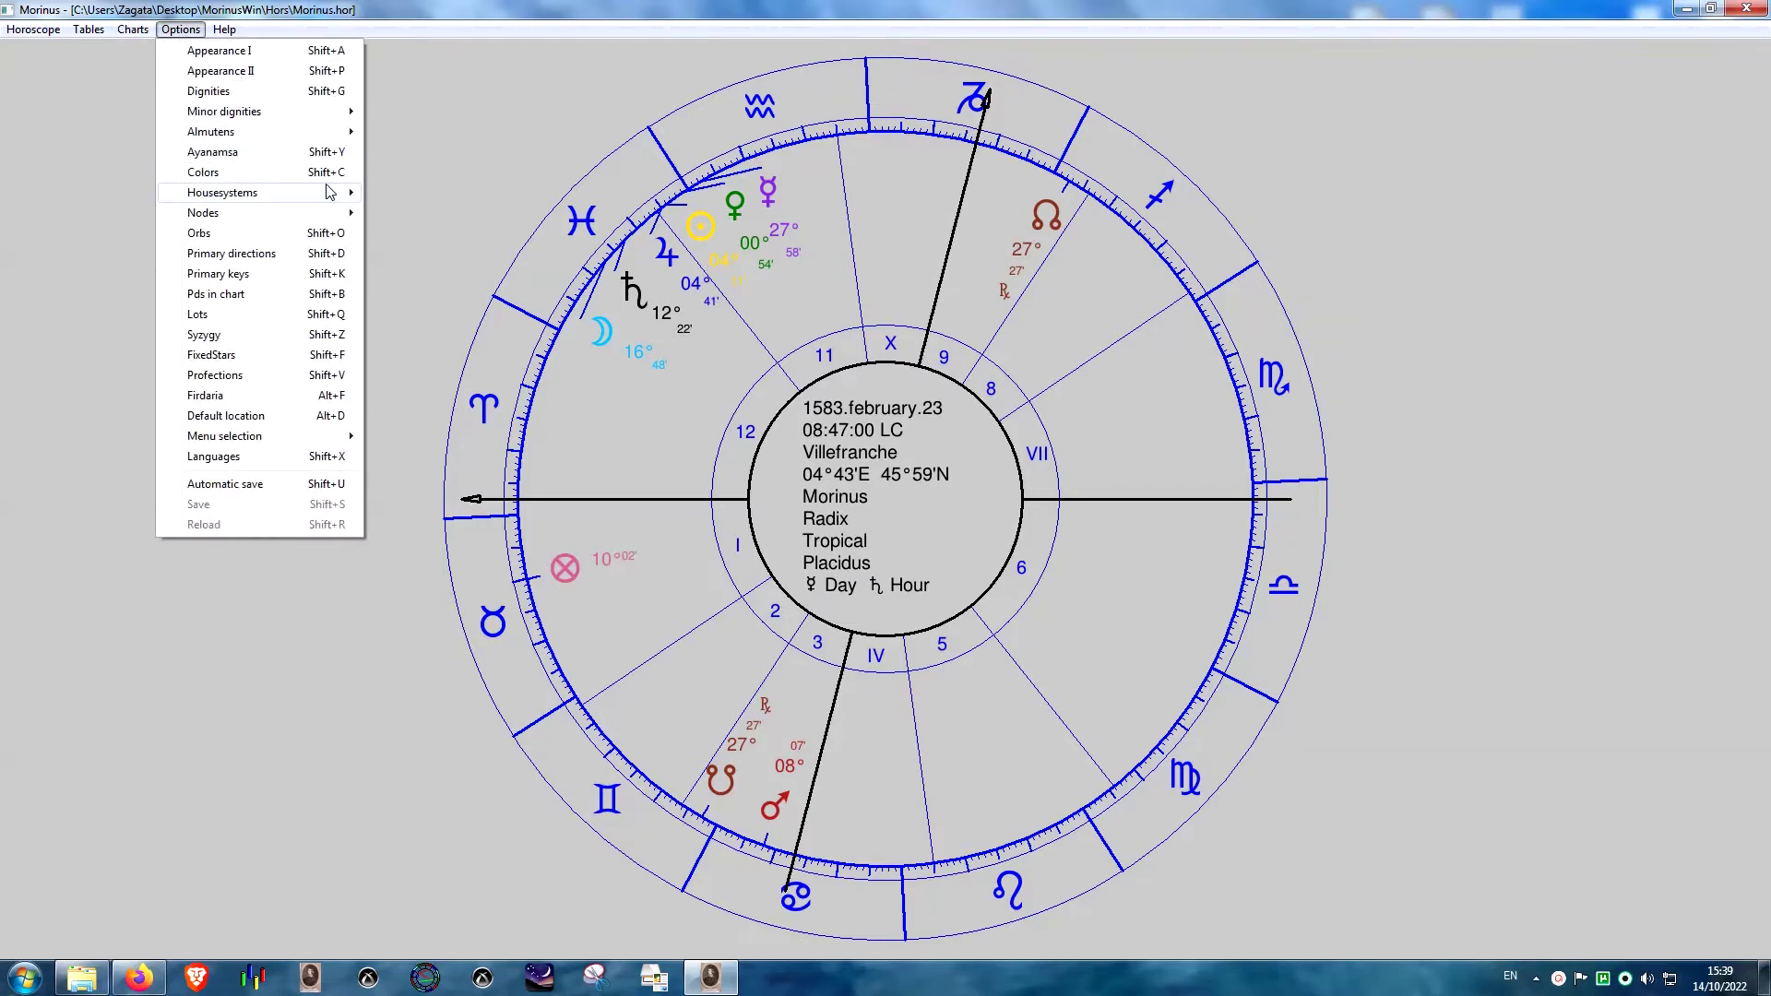
mouse_move(330, 193)
click(430, 290)
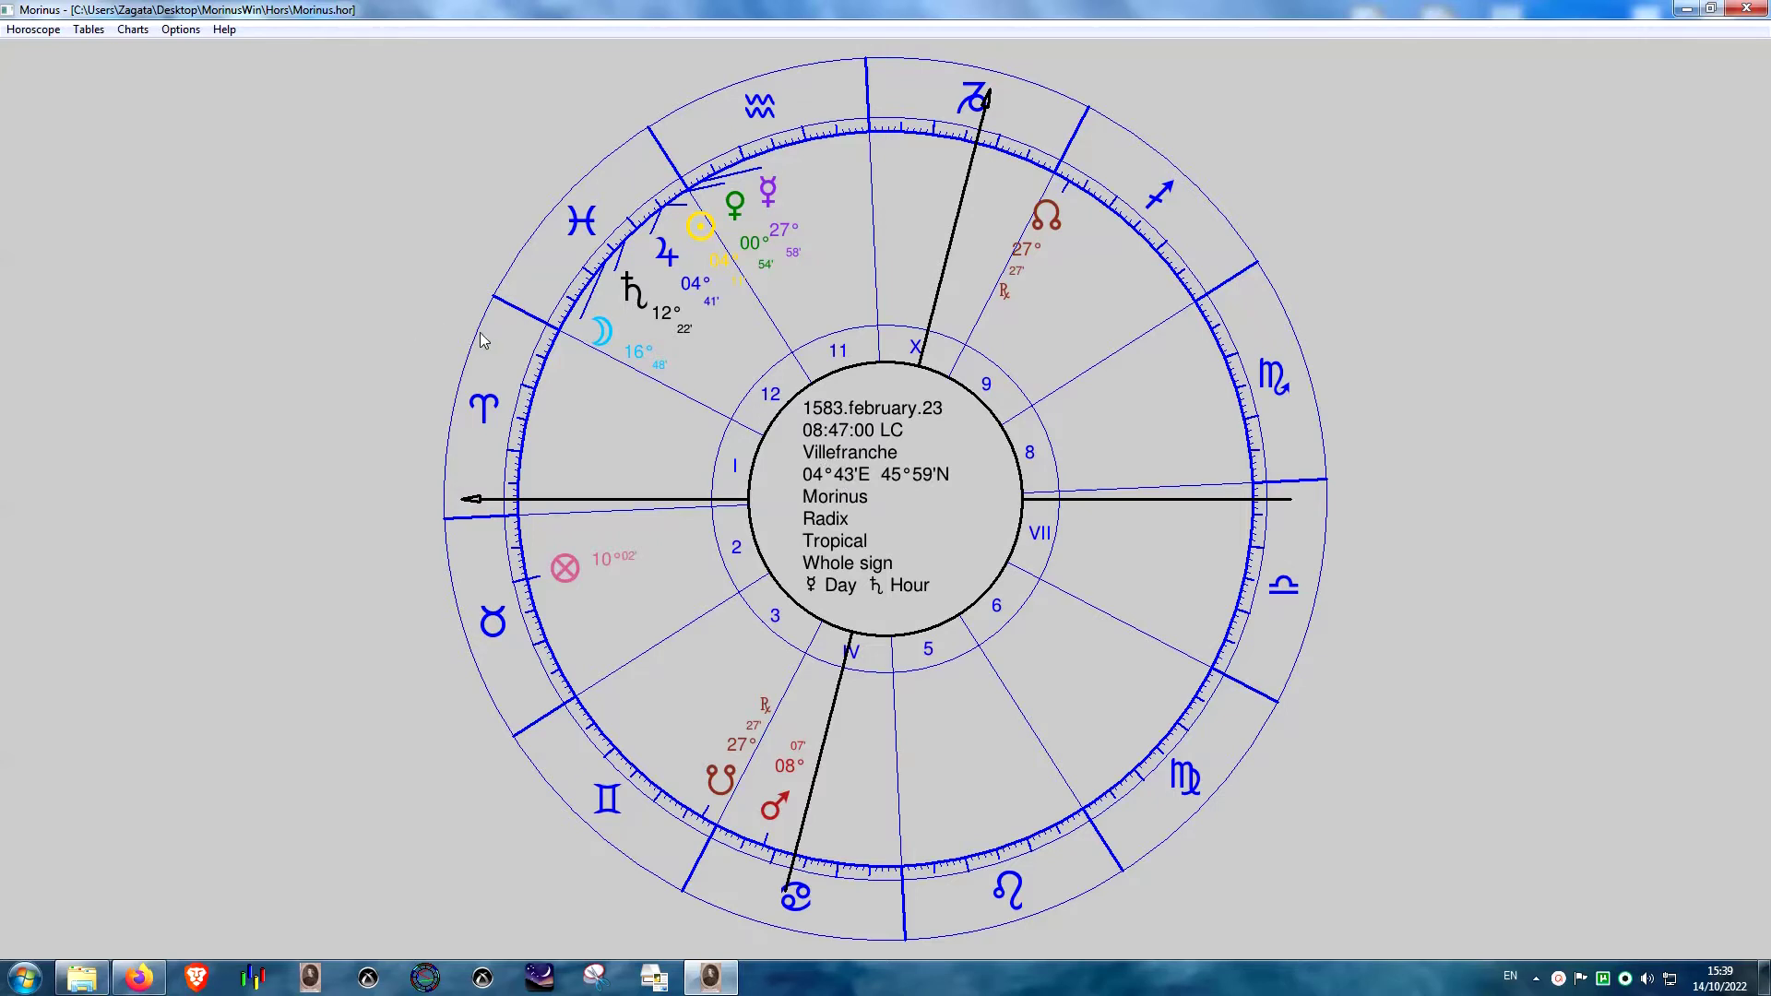
- Enable automatic saving of the program options and check that it is ticked
click(178, 31)
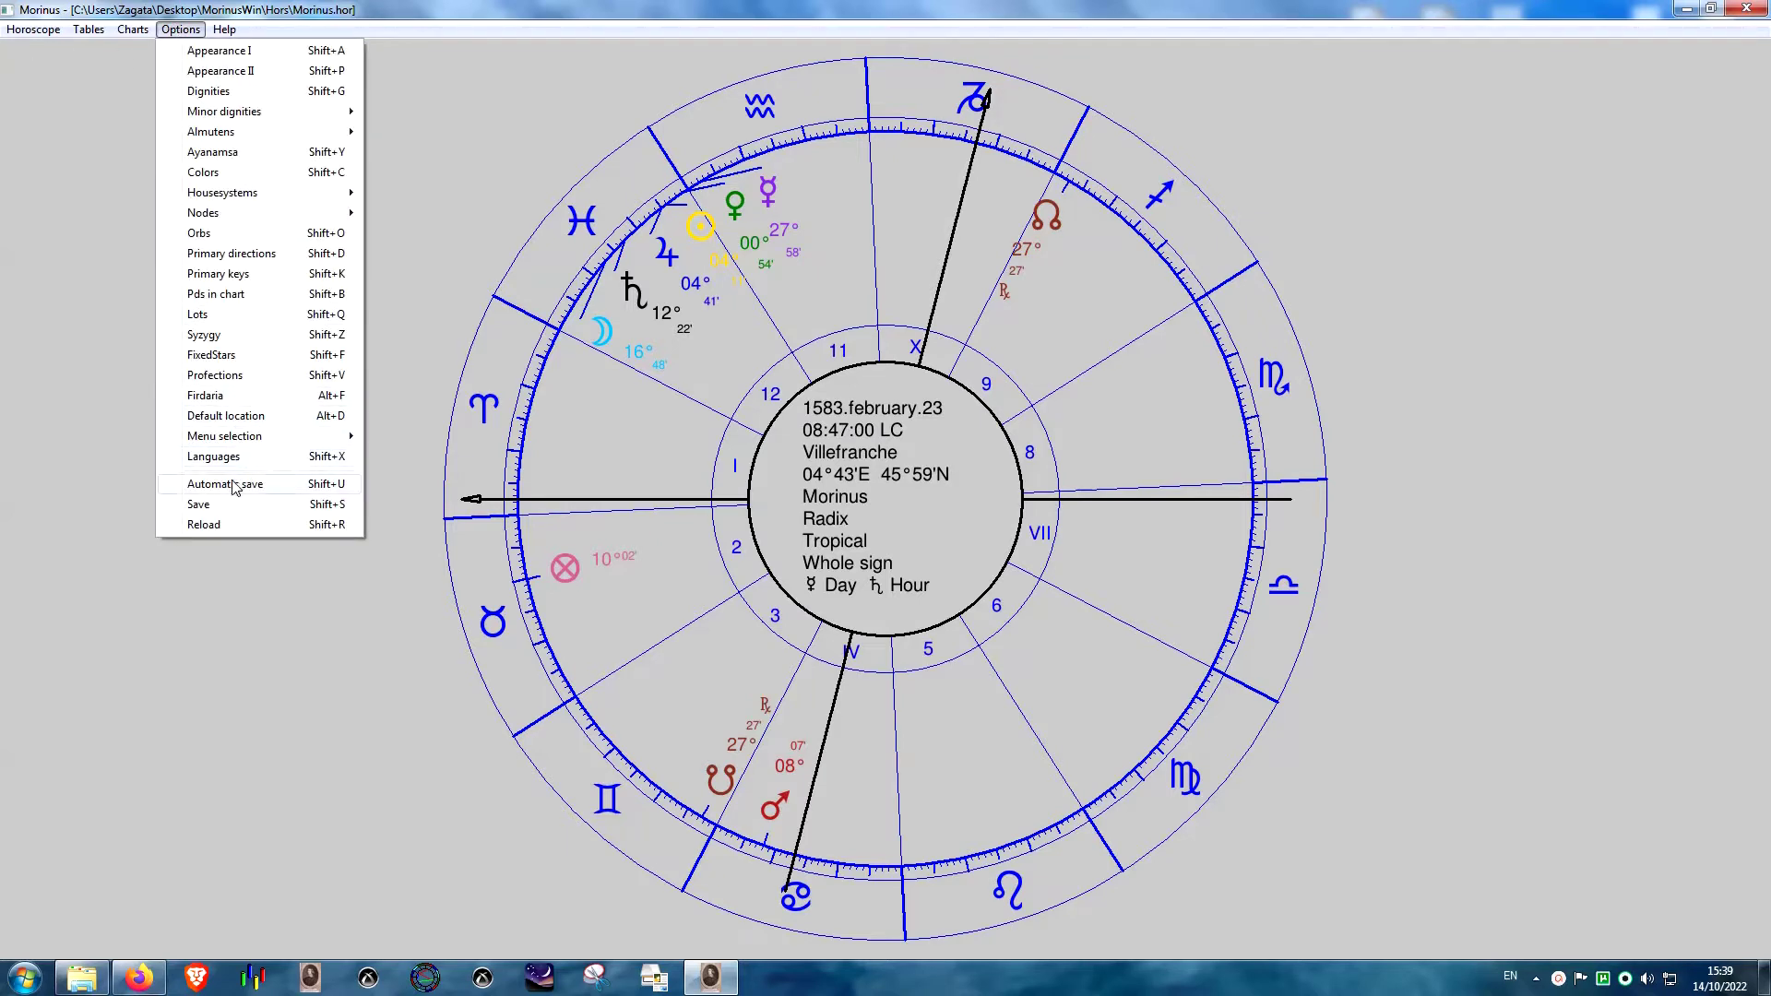
click(190, 489)
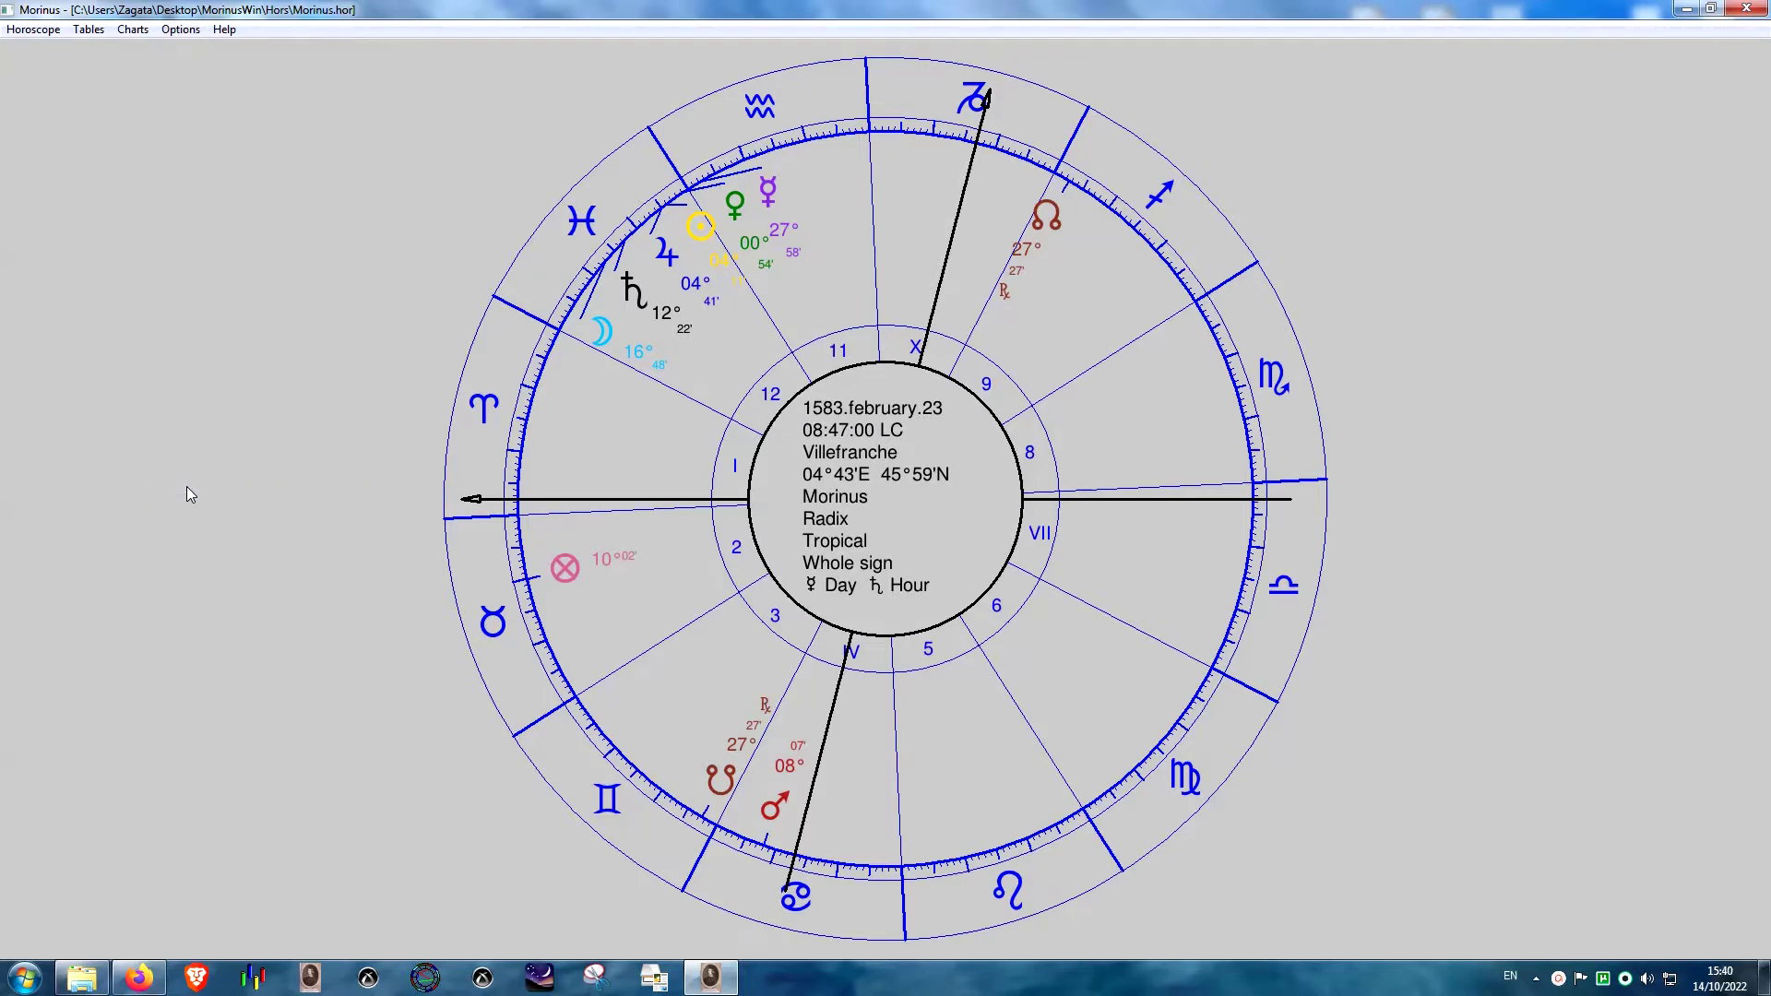
click(181, 29)
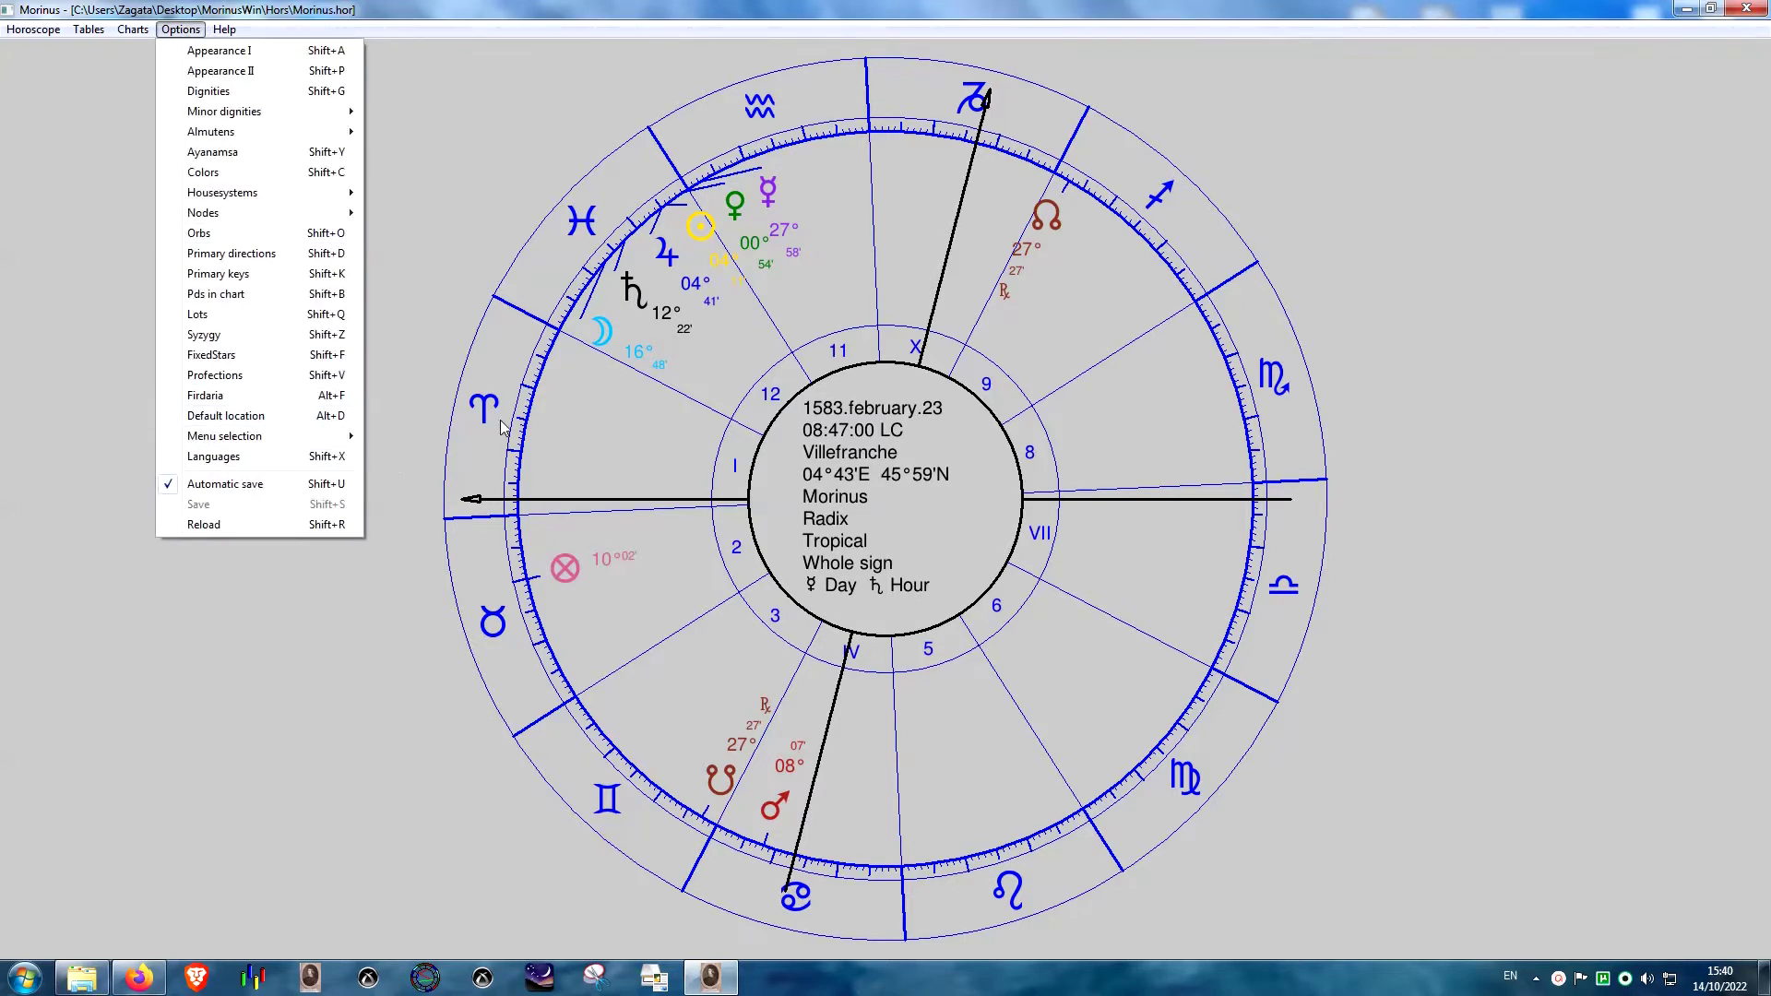
- Close Morinus, restart it from the MorinusWin folder and maximize its window
key(alt+F4)
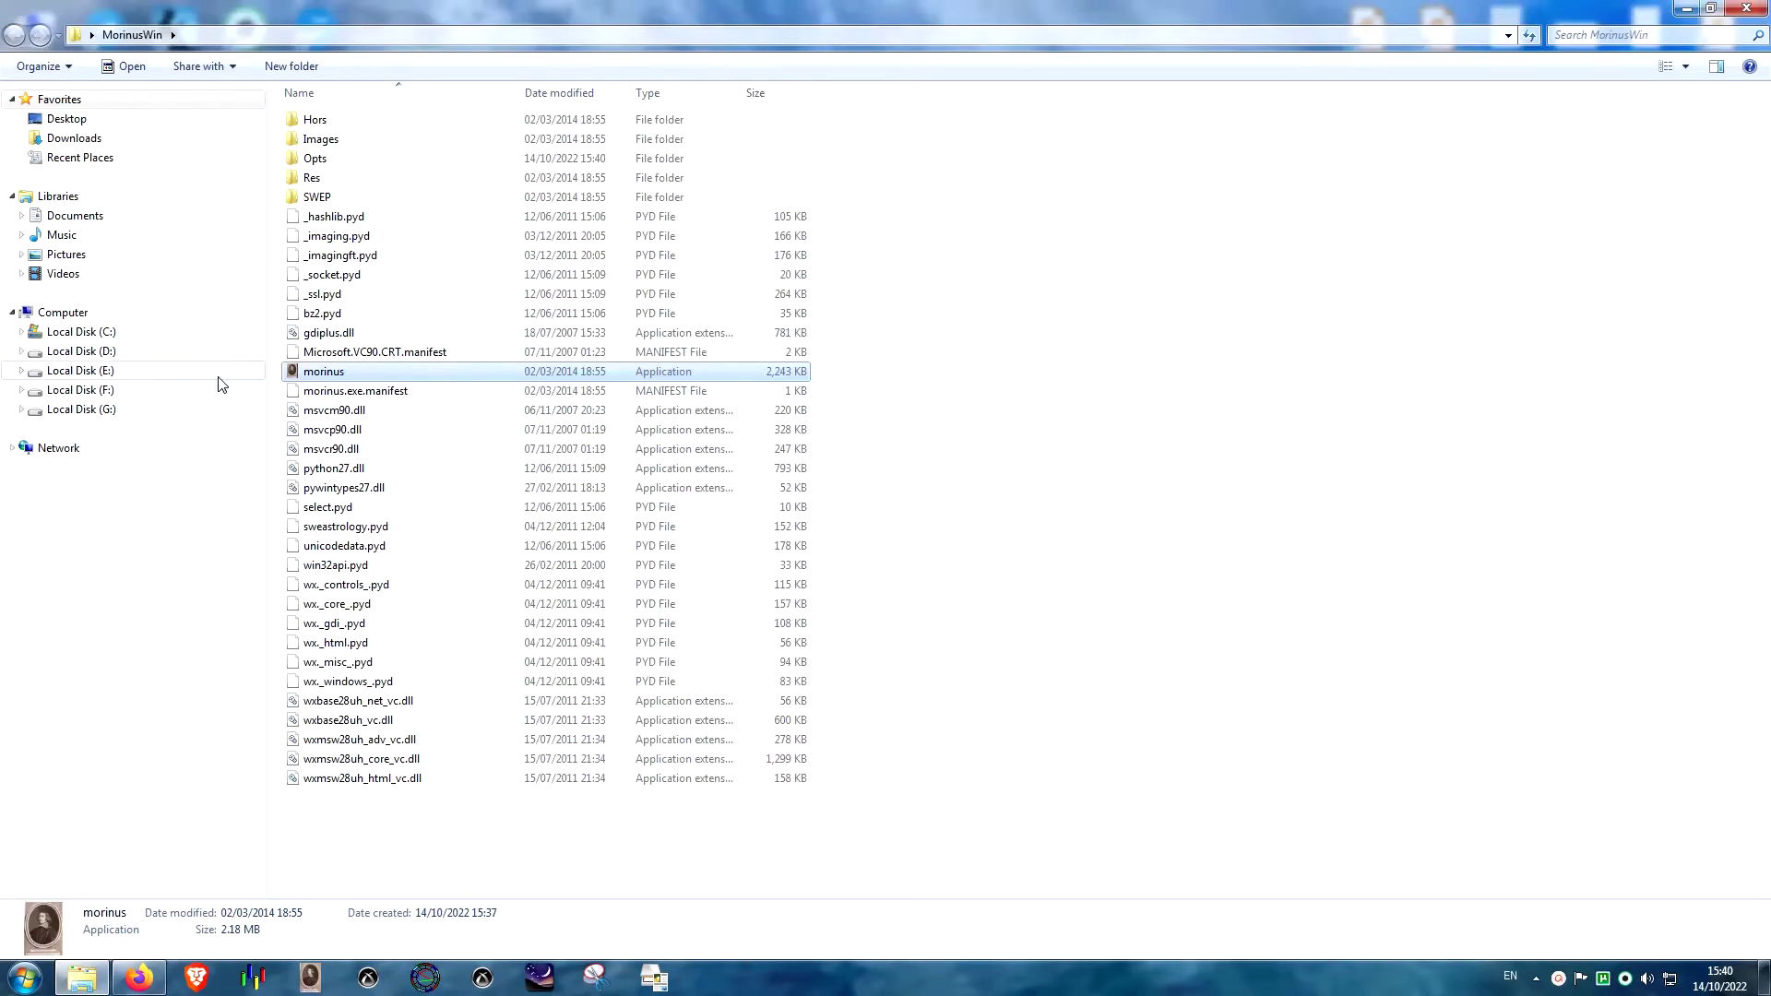
key(Return)
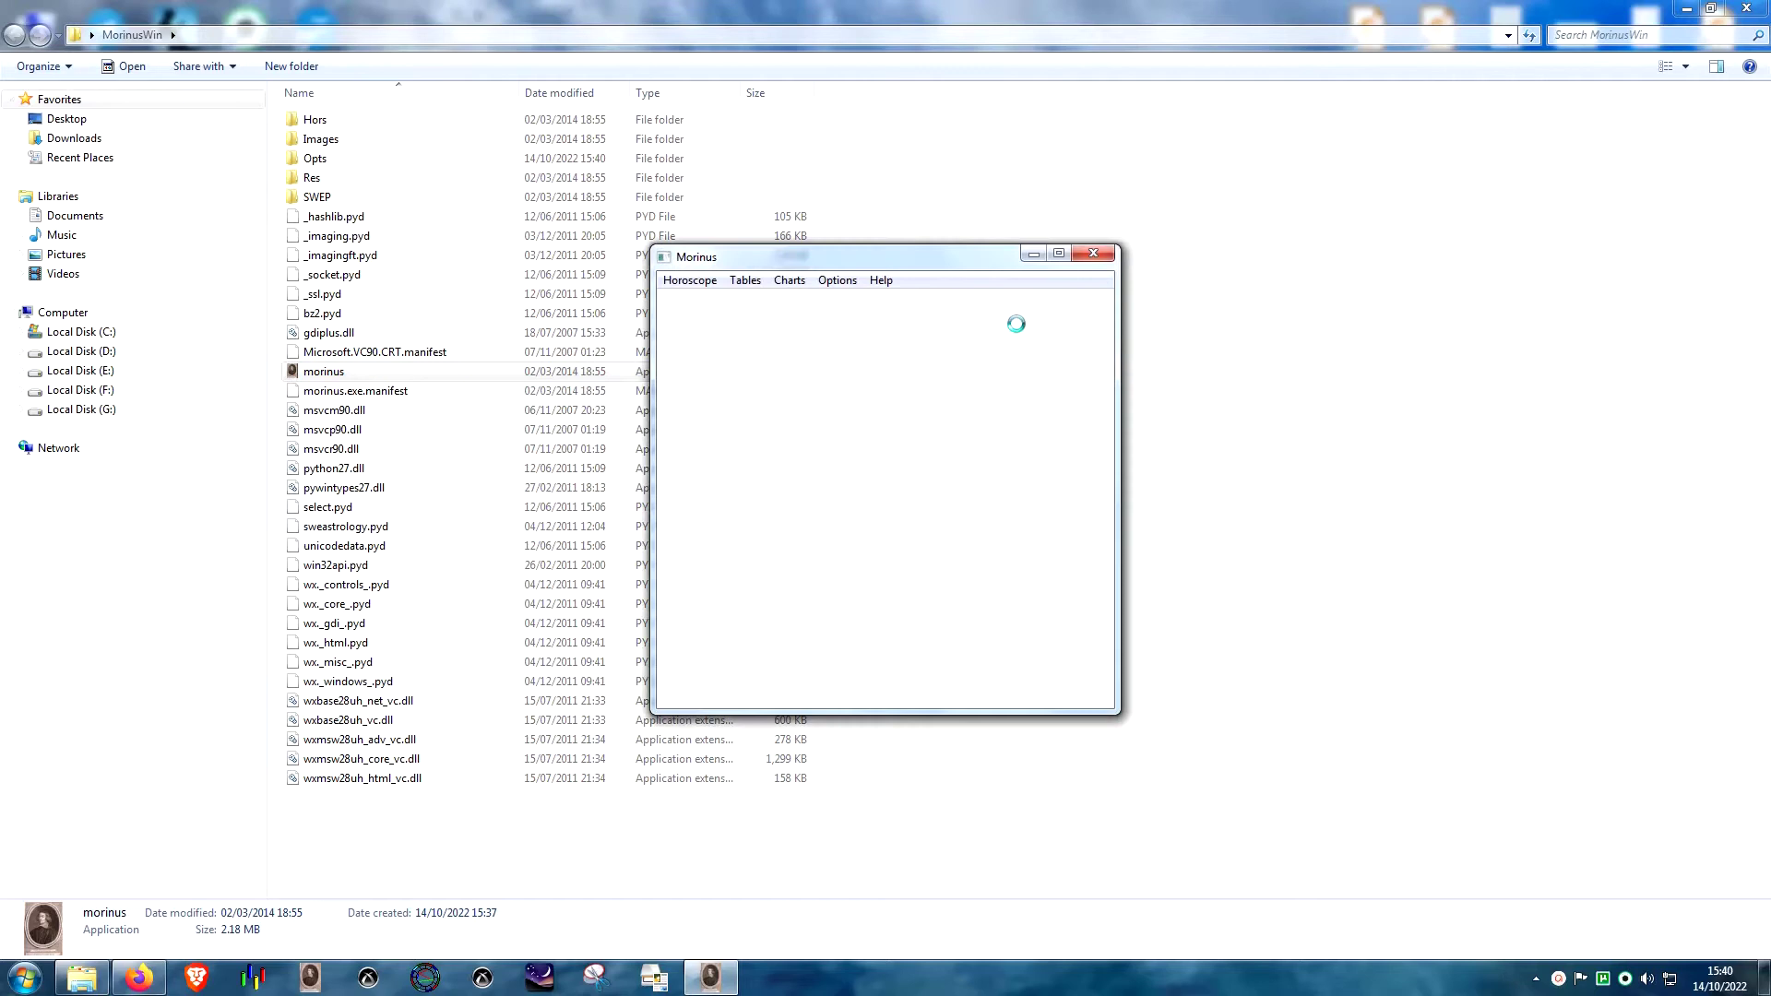
click(1058, 255)
- Review the available interface languages and keep English
click(179, 30)
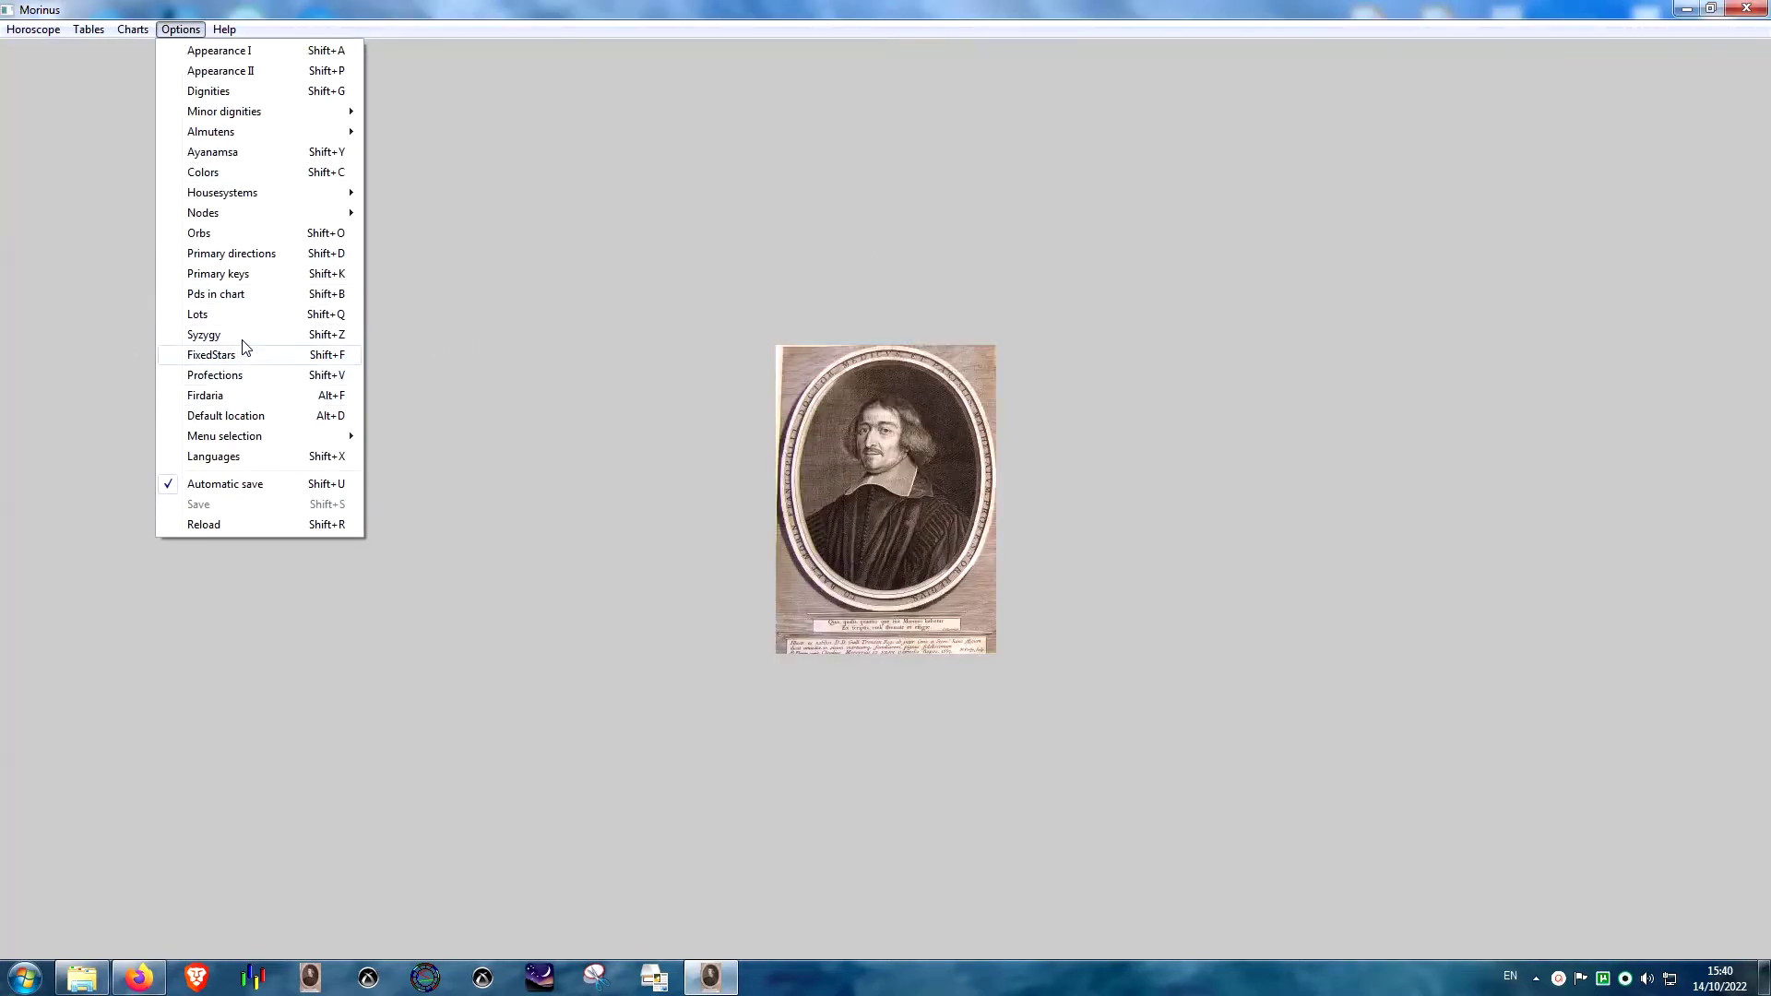
click(244, 457)
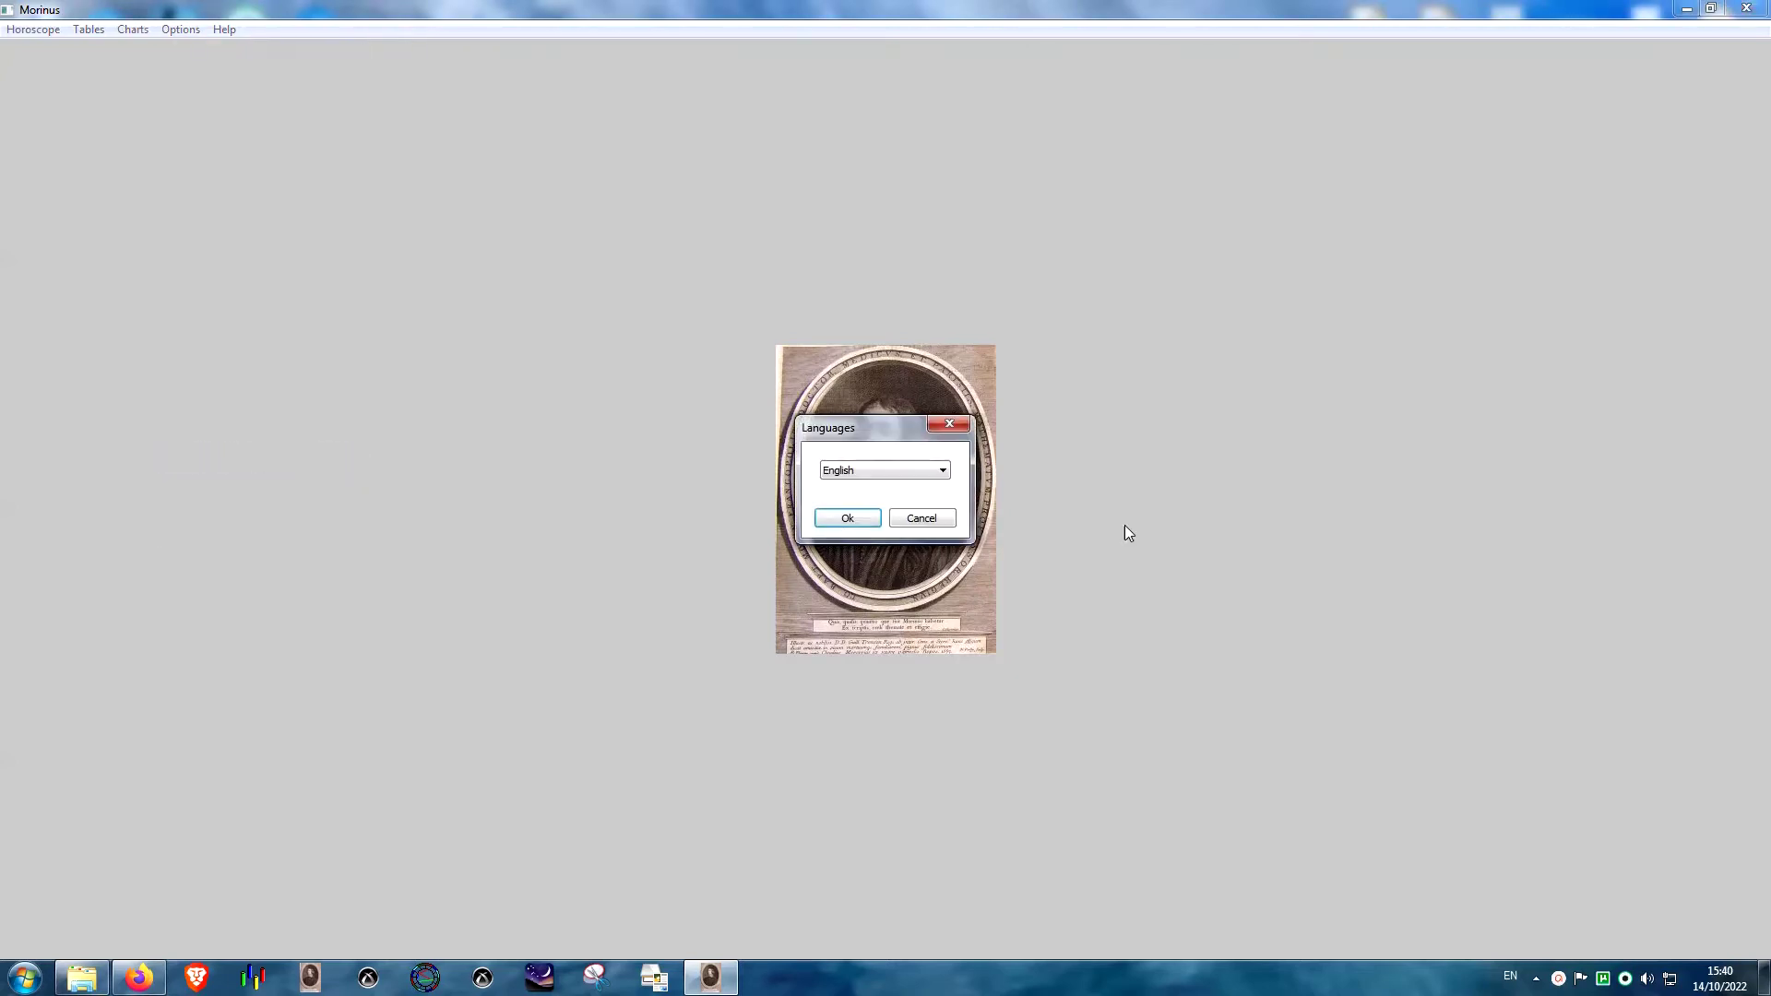
click(941, 472)
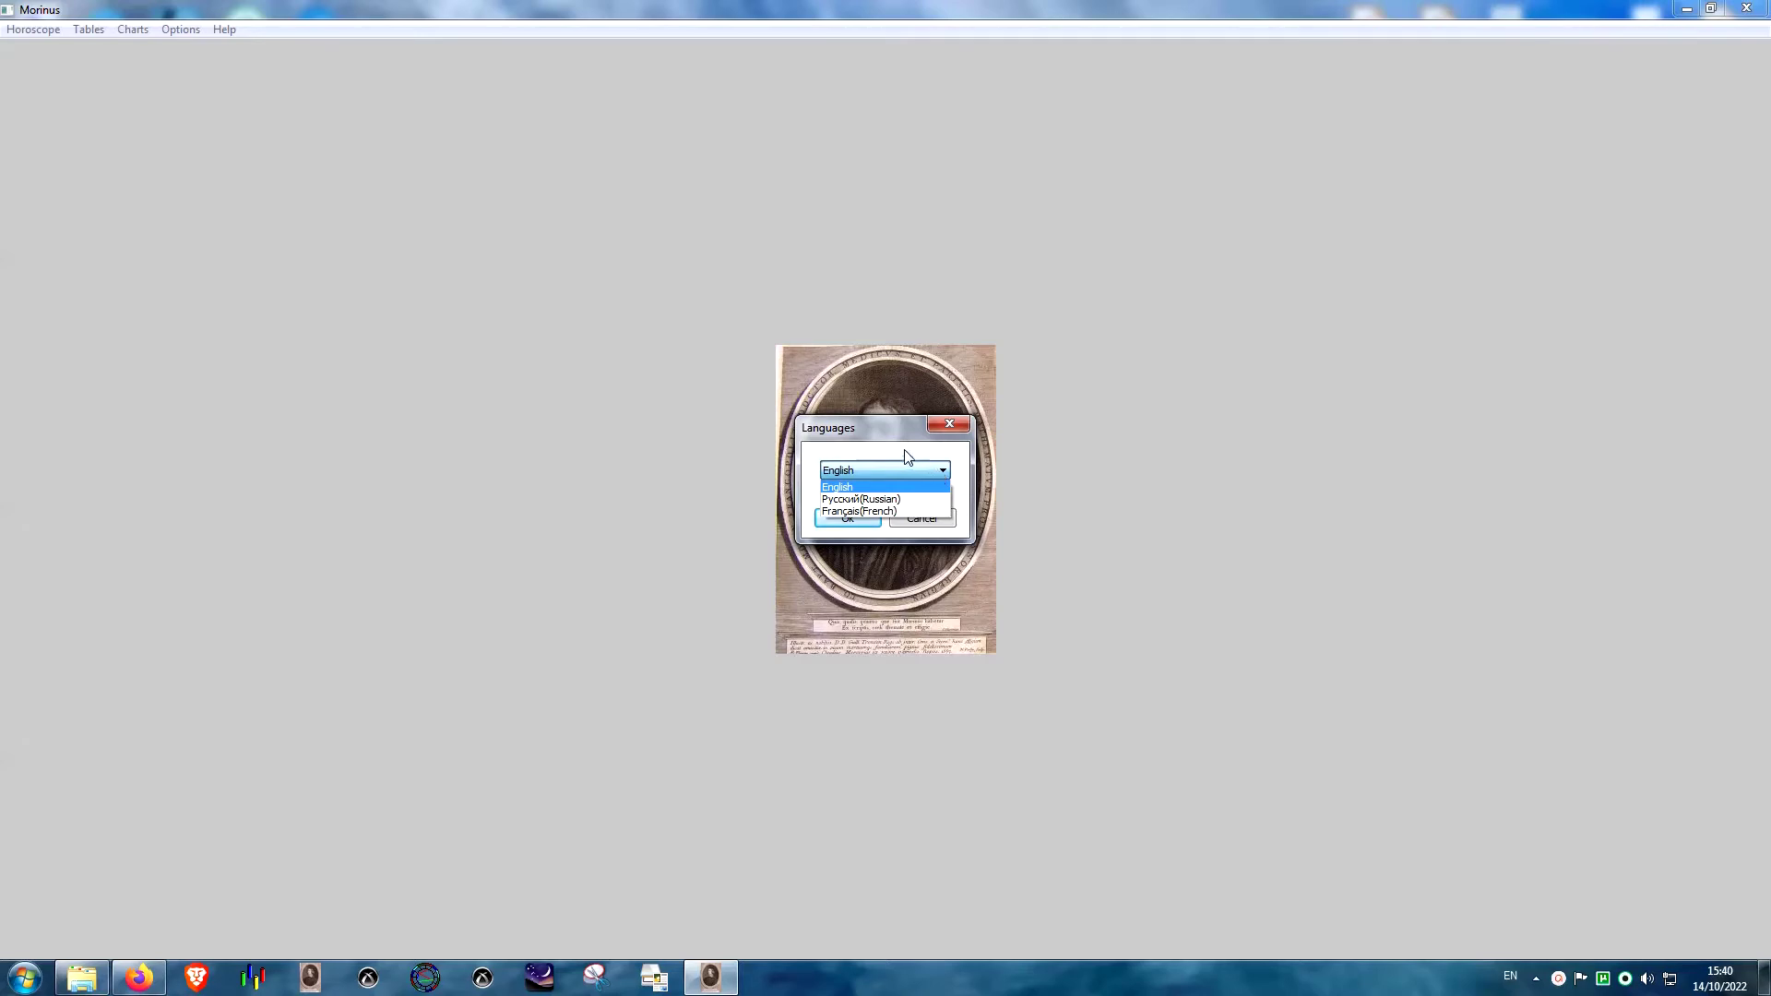
click(902, 454)
click(862, 515)
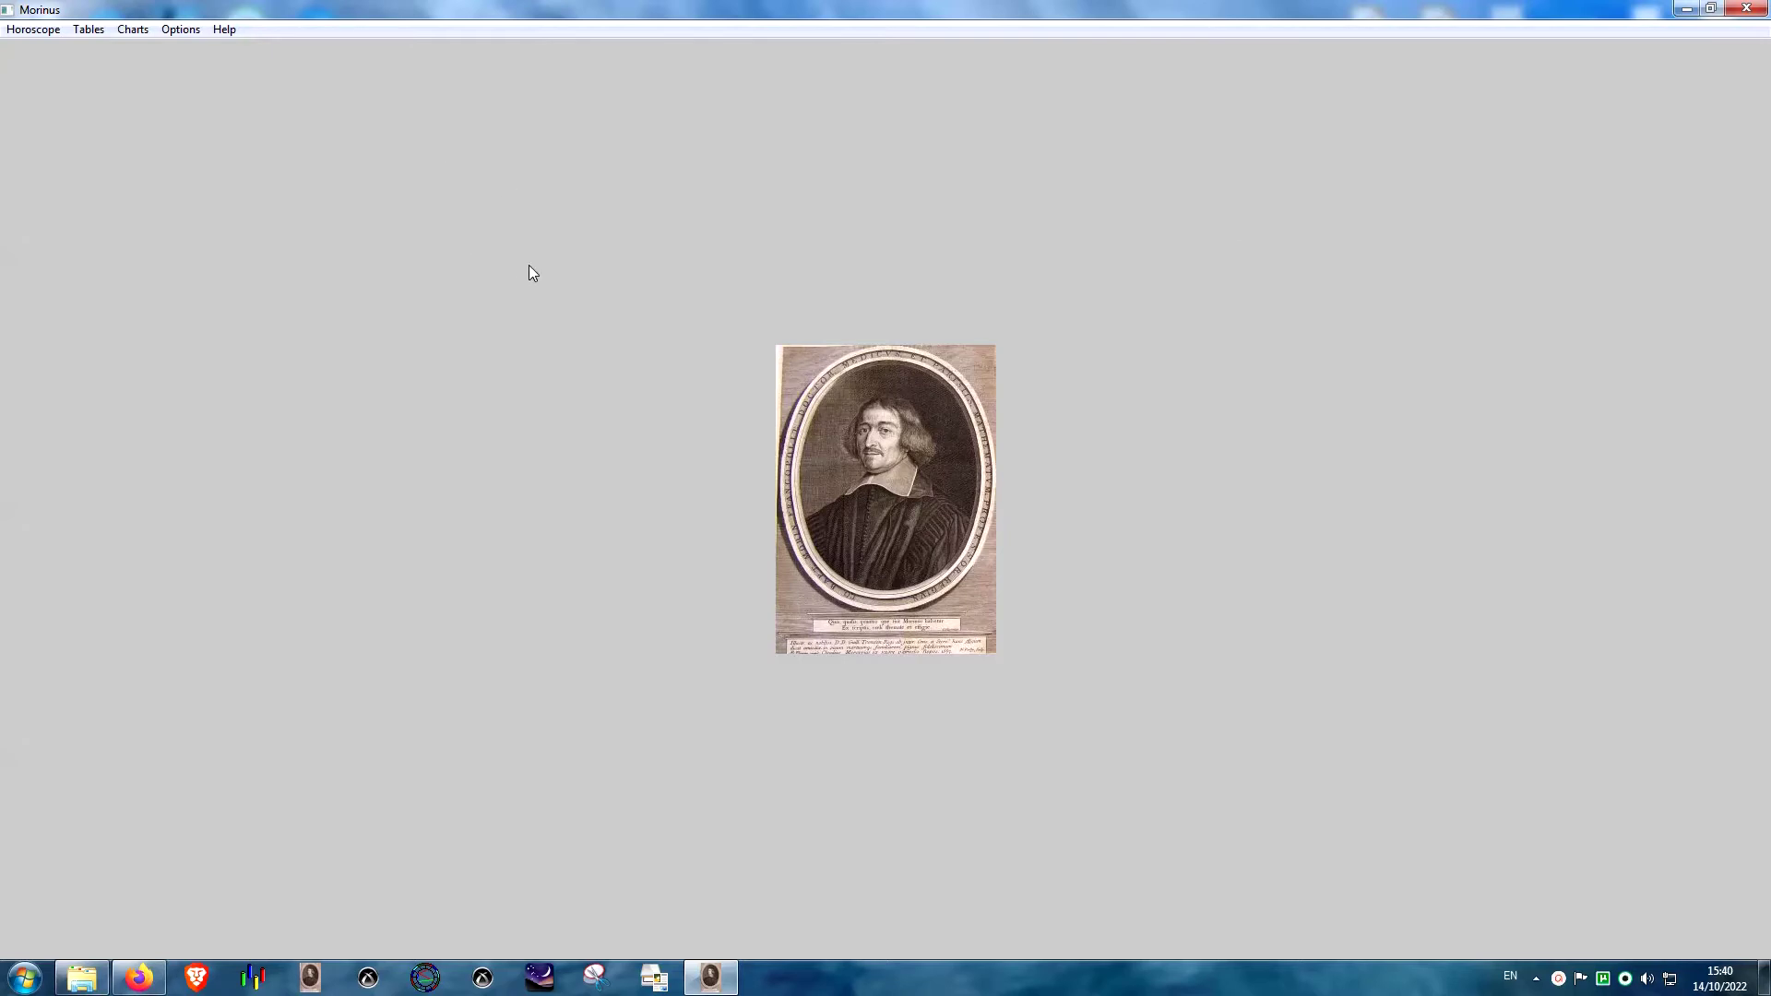
click(180, 30)
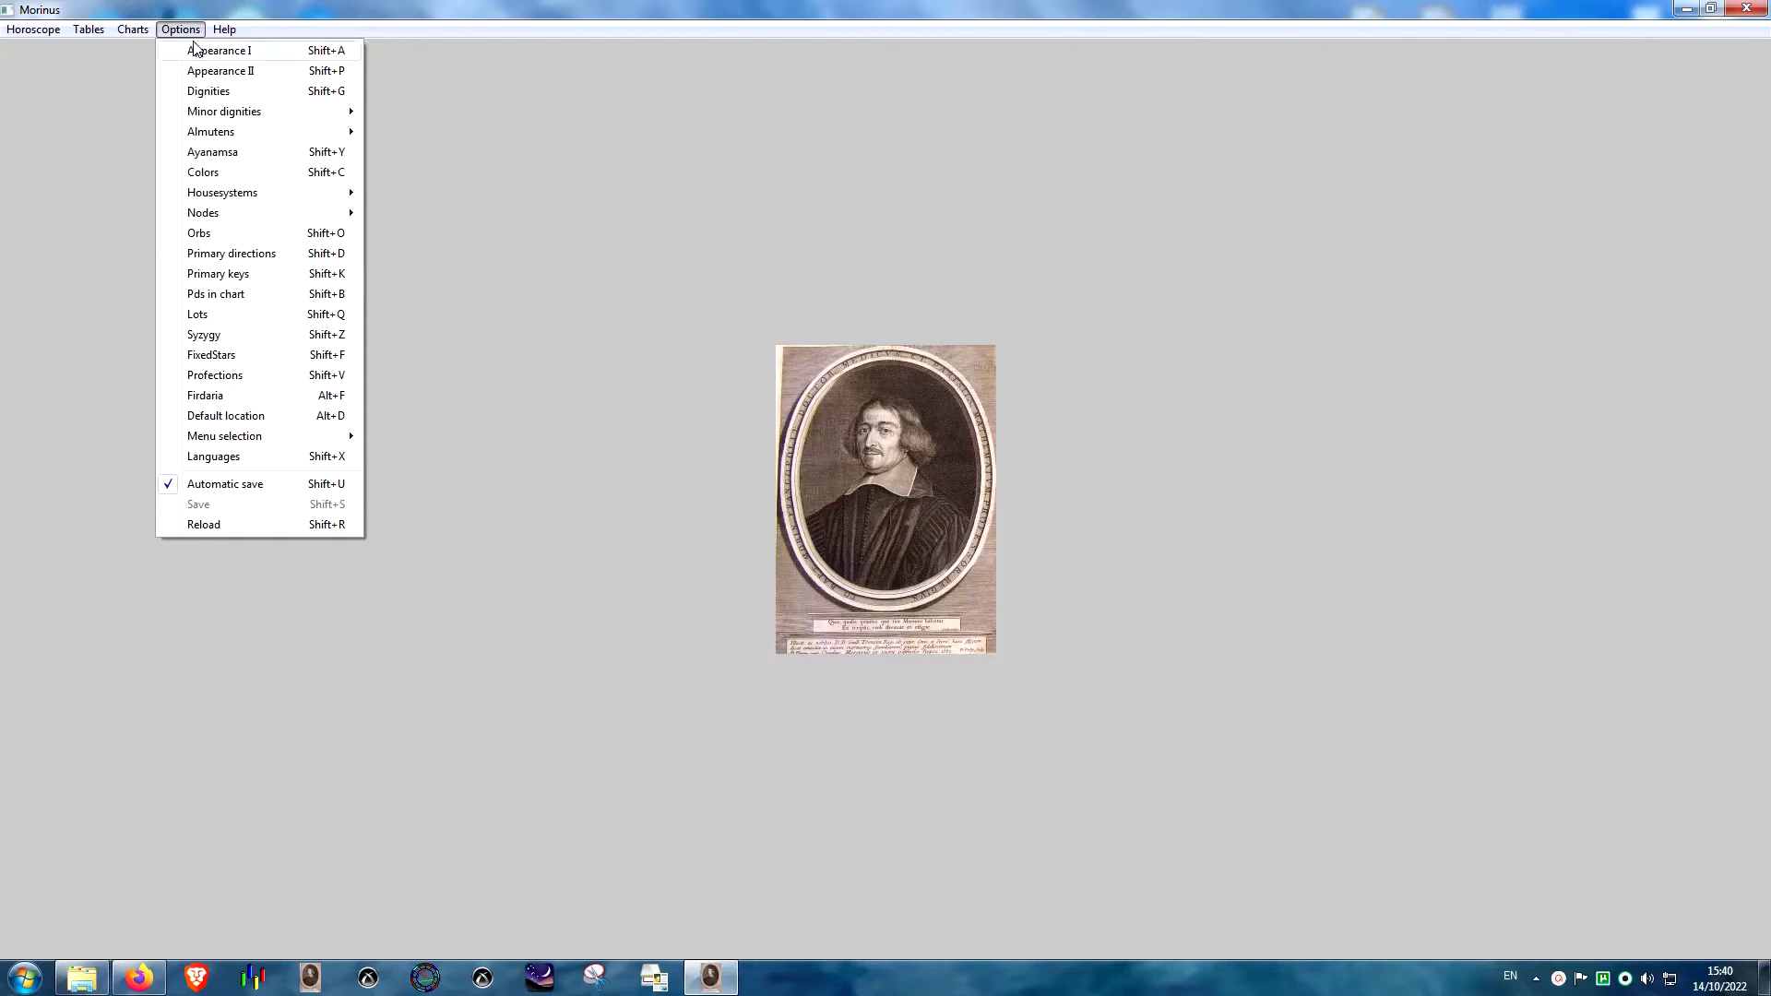
click(198, 48)
click(977, 333)
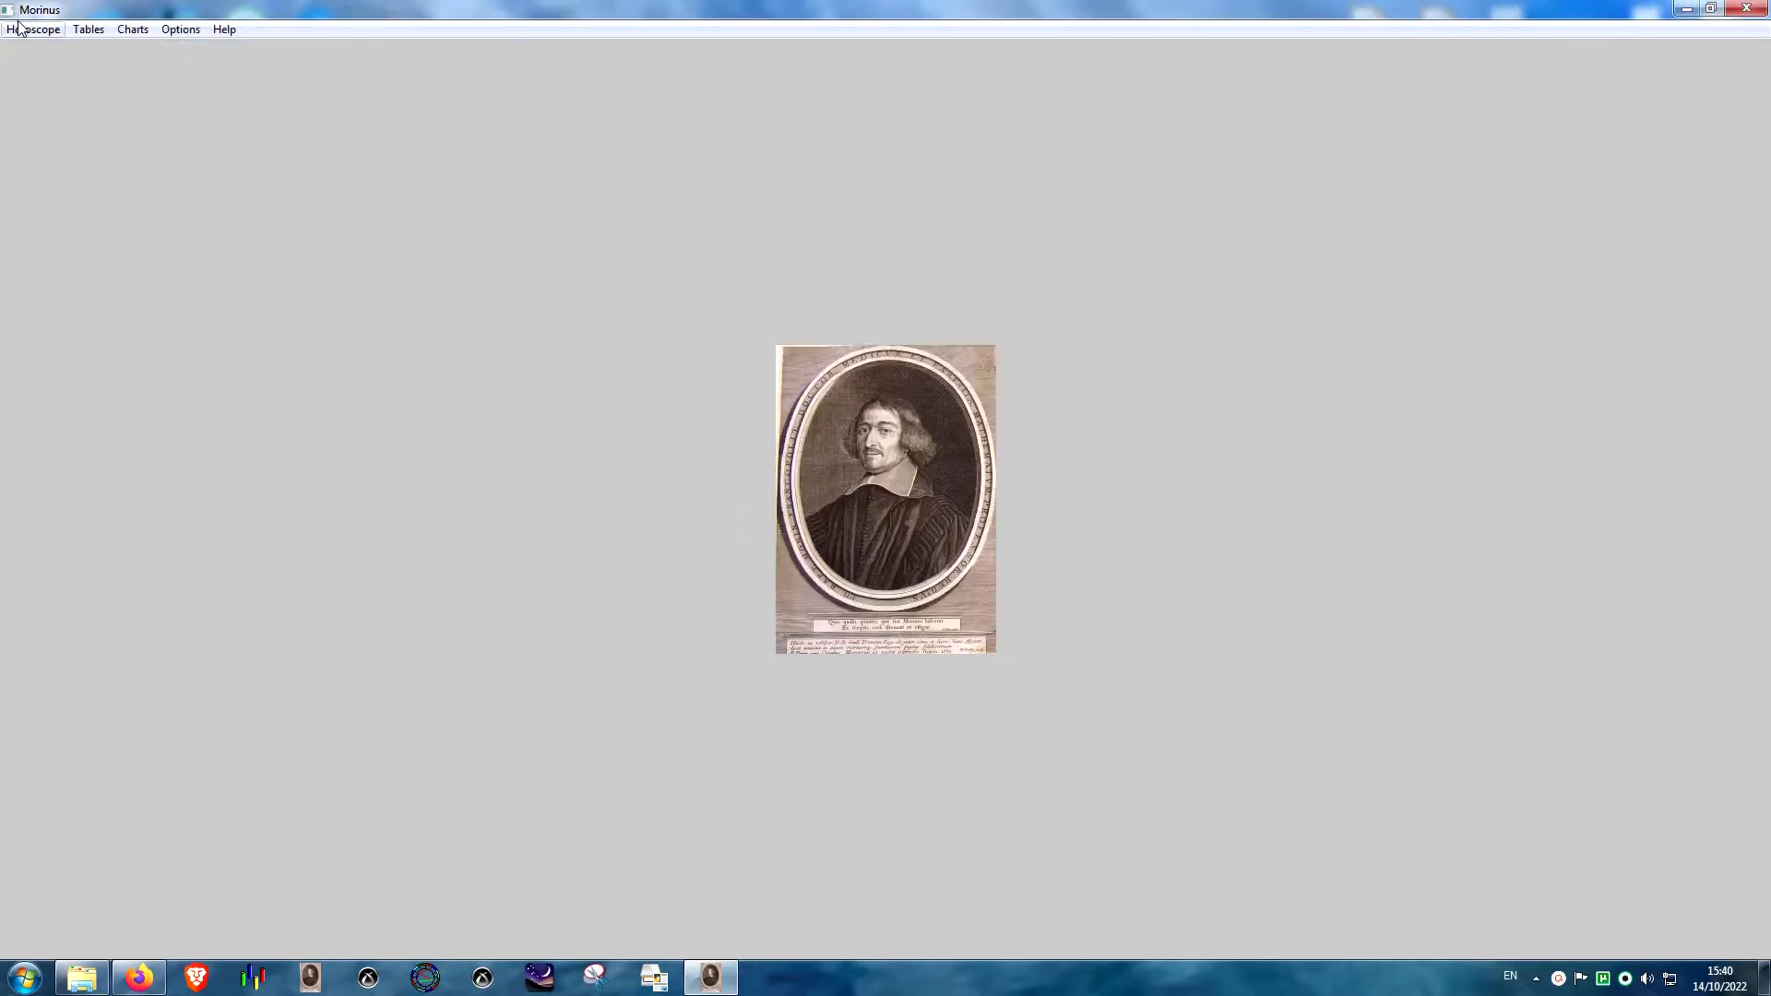
- Load the Morinus.hor horoscope in the restarted program
click(34, 29)
click(41, 111)
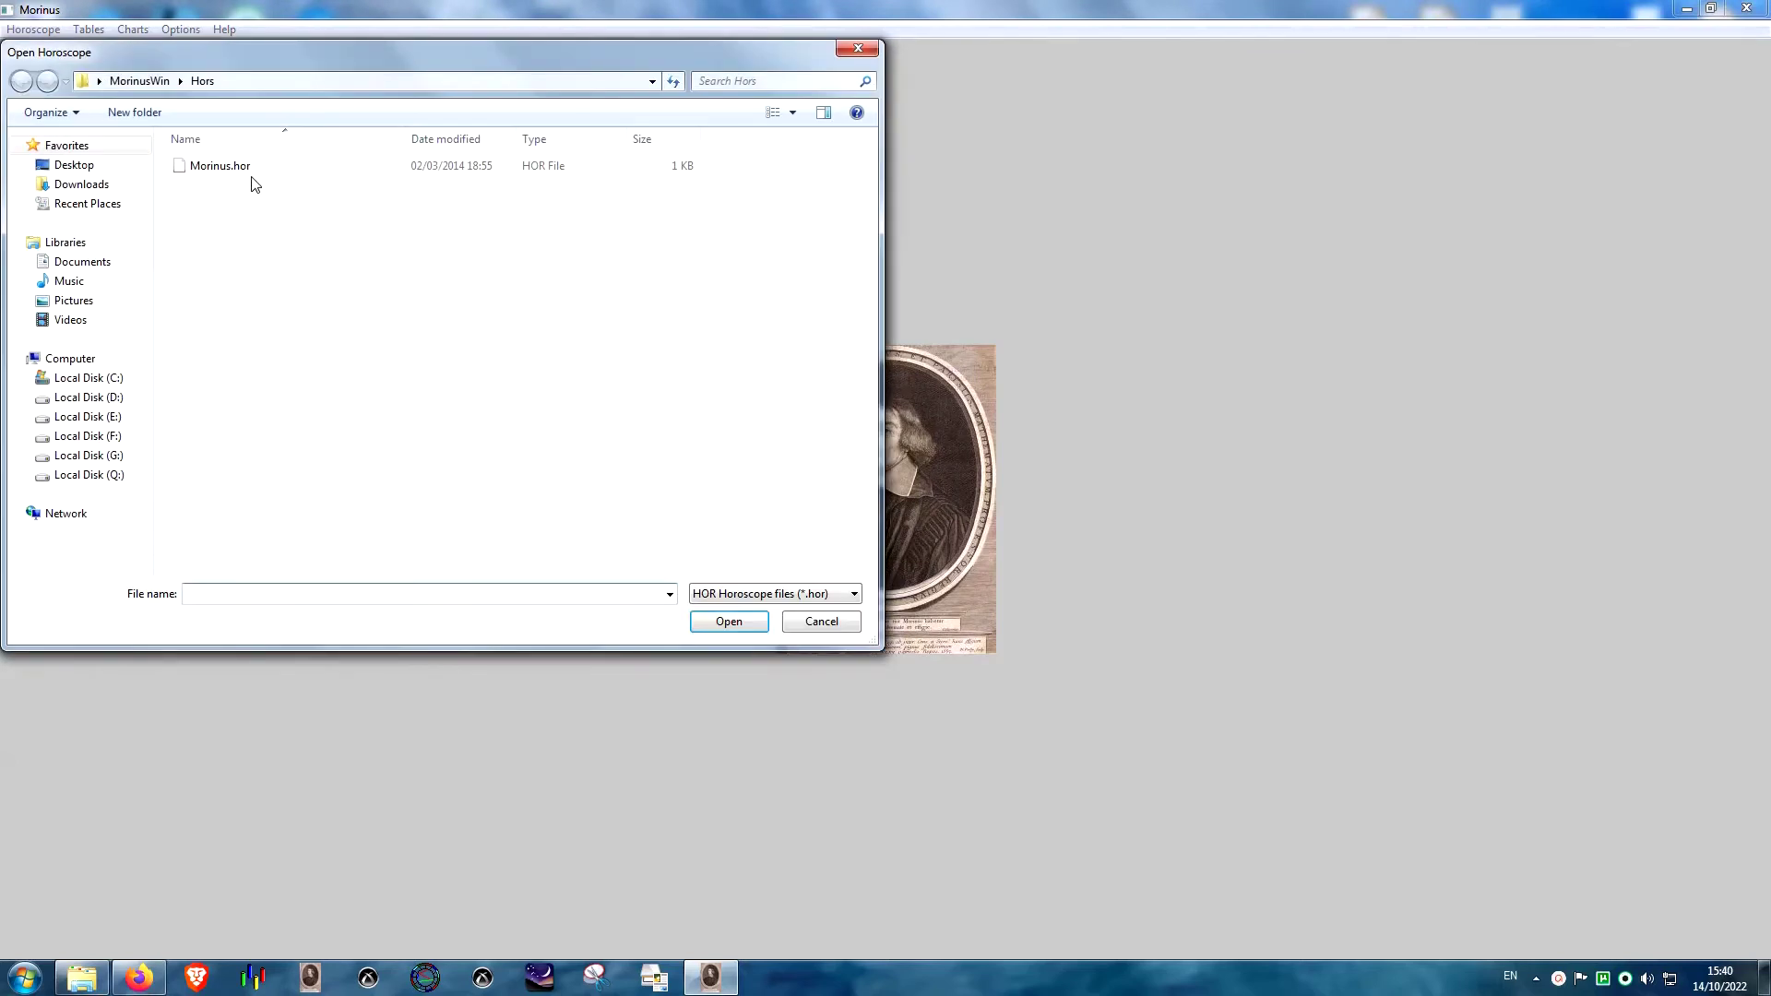
double_click(249, 171)
- Set the chart appearance to Black and White and turn off Show data
click(180, 30)
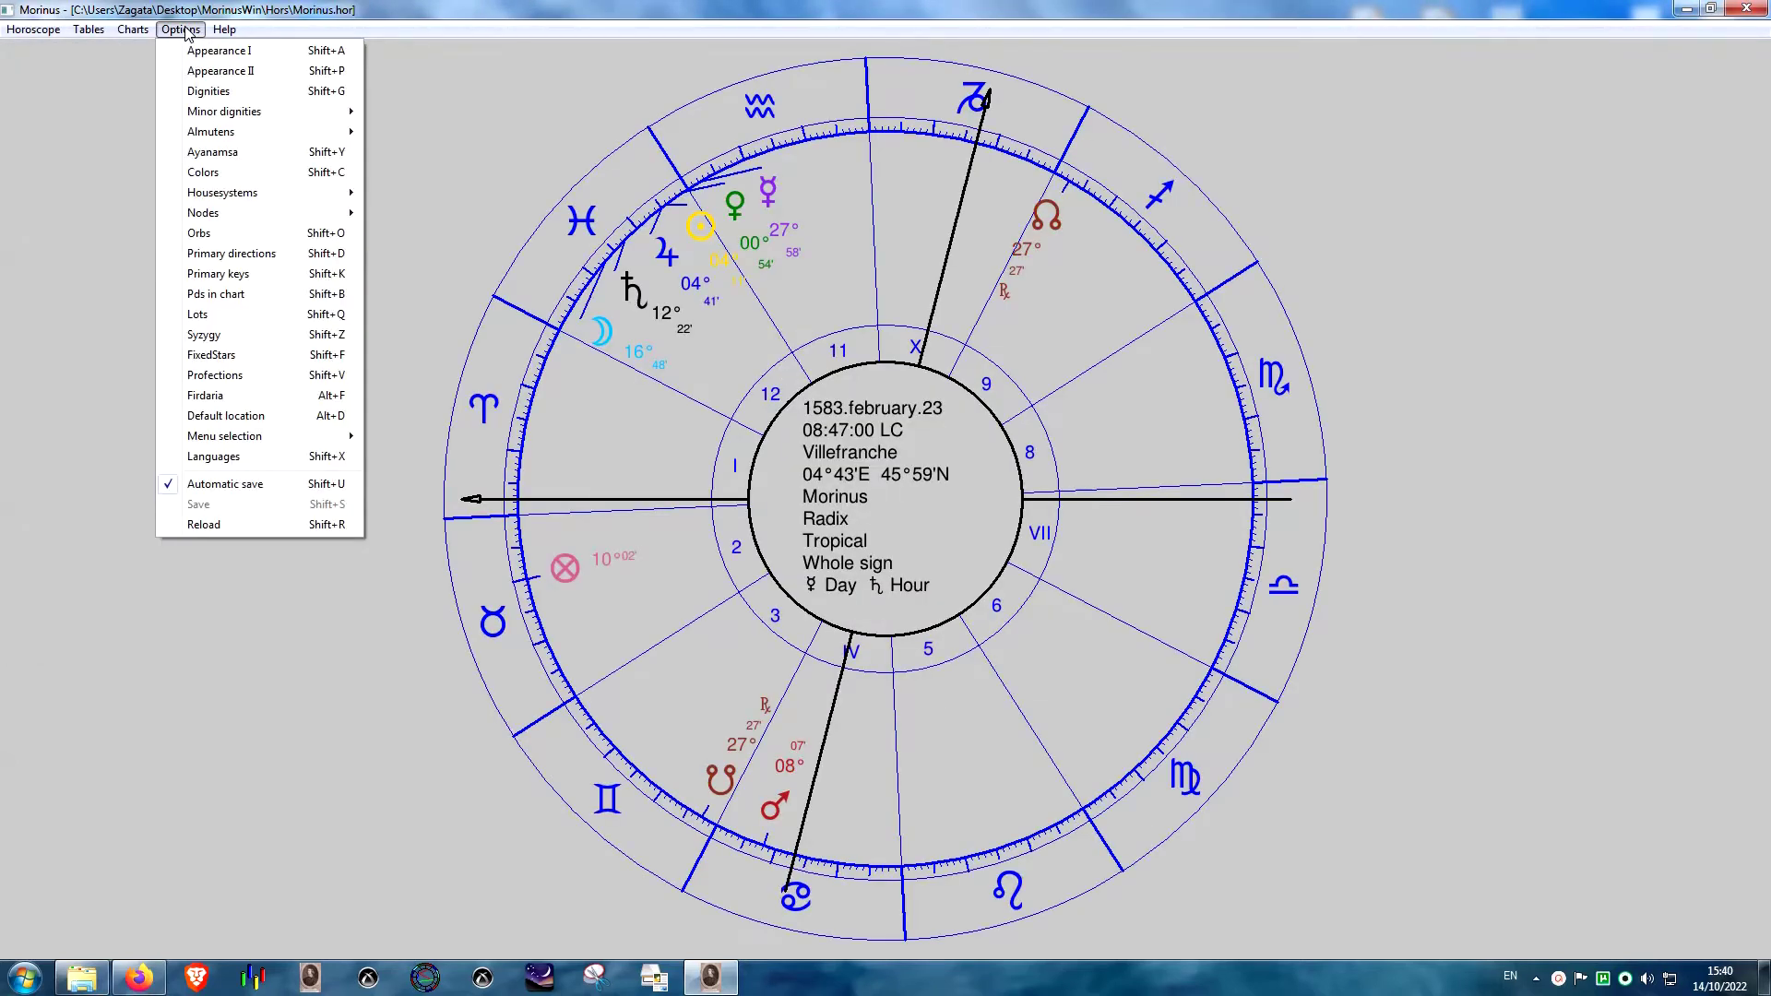
click(214, 51)
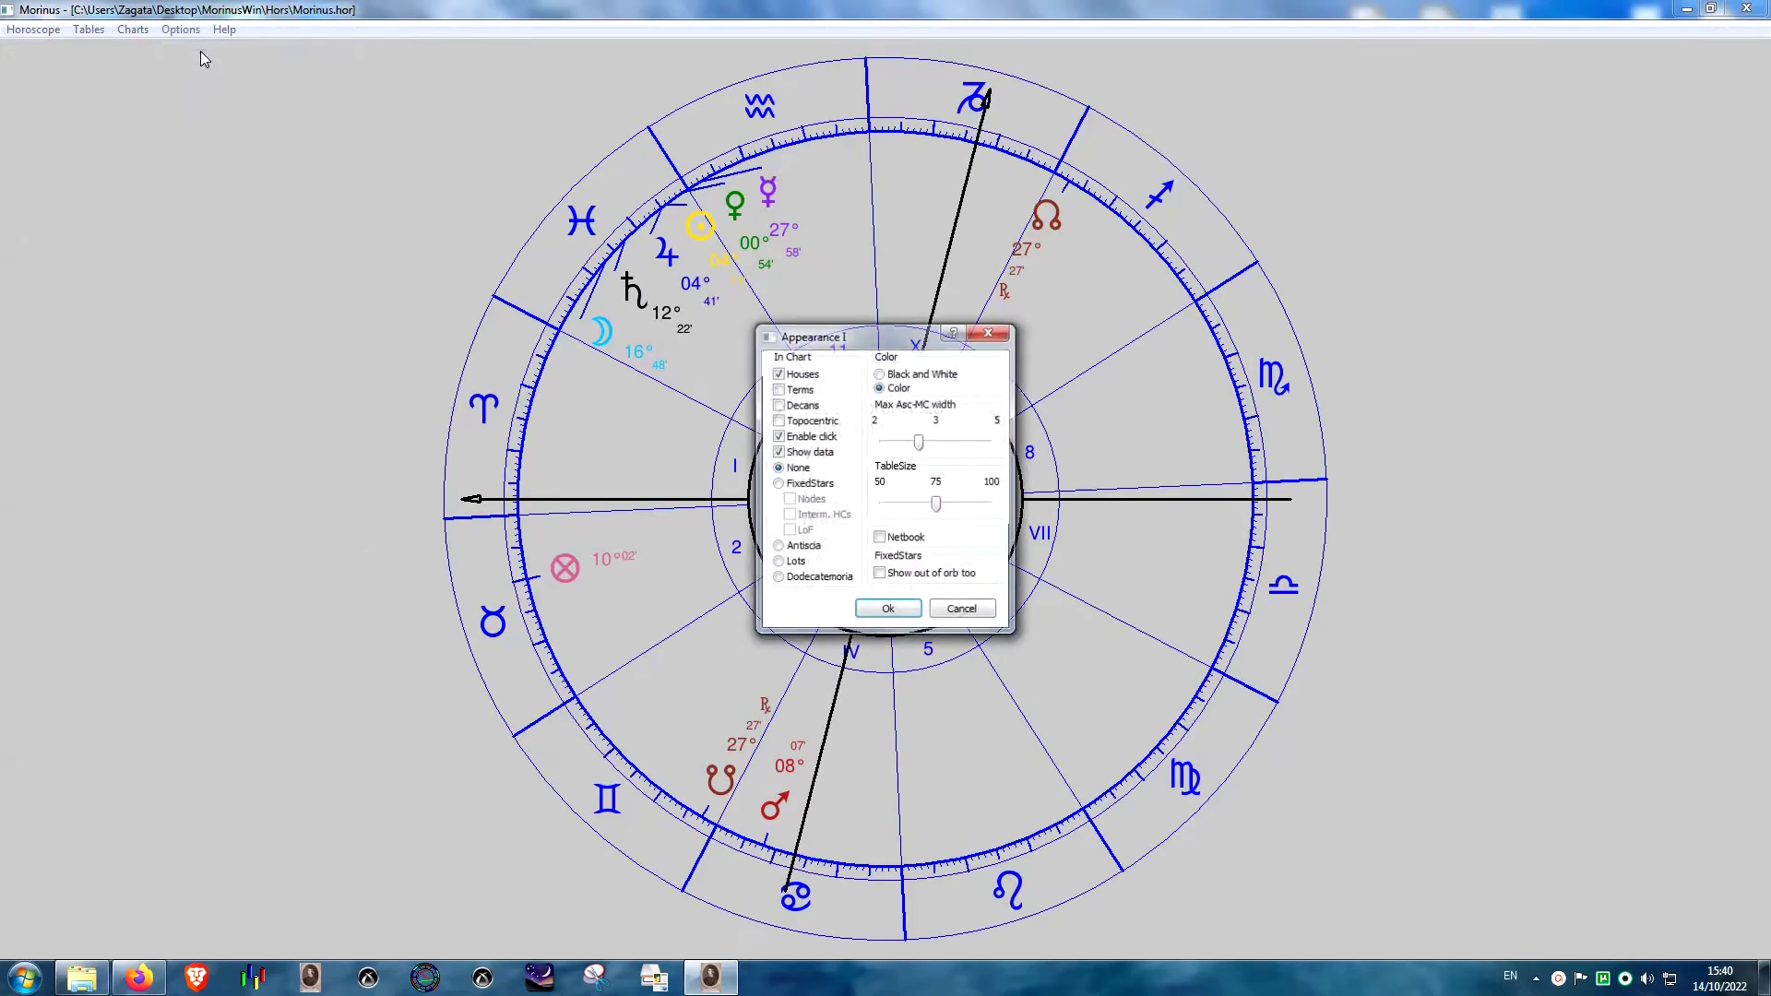
click(880, 373)
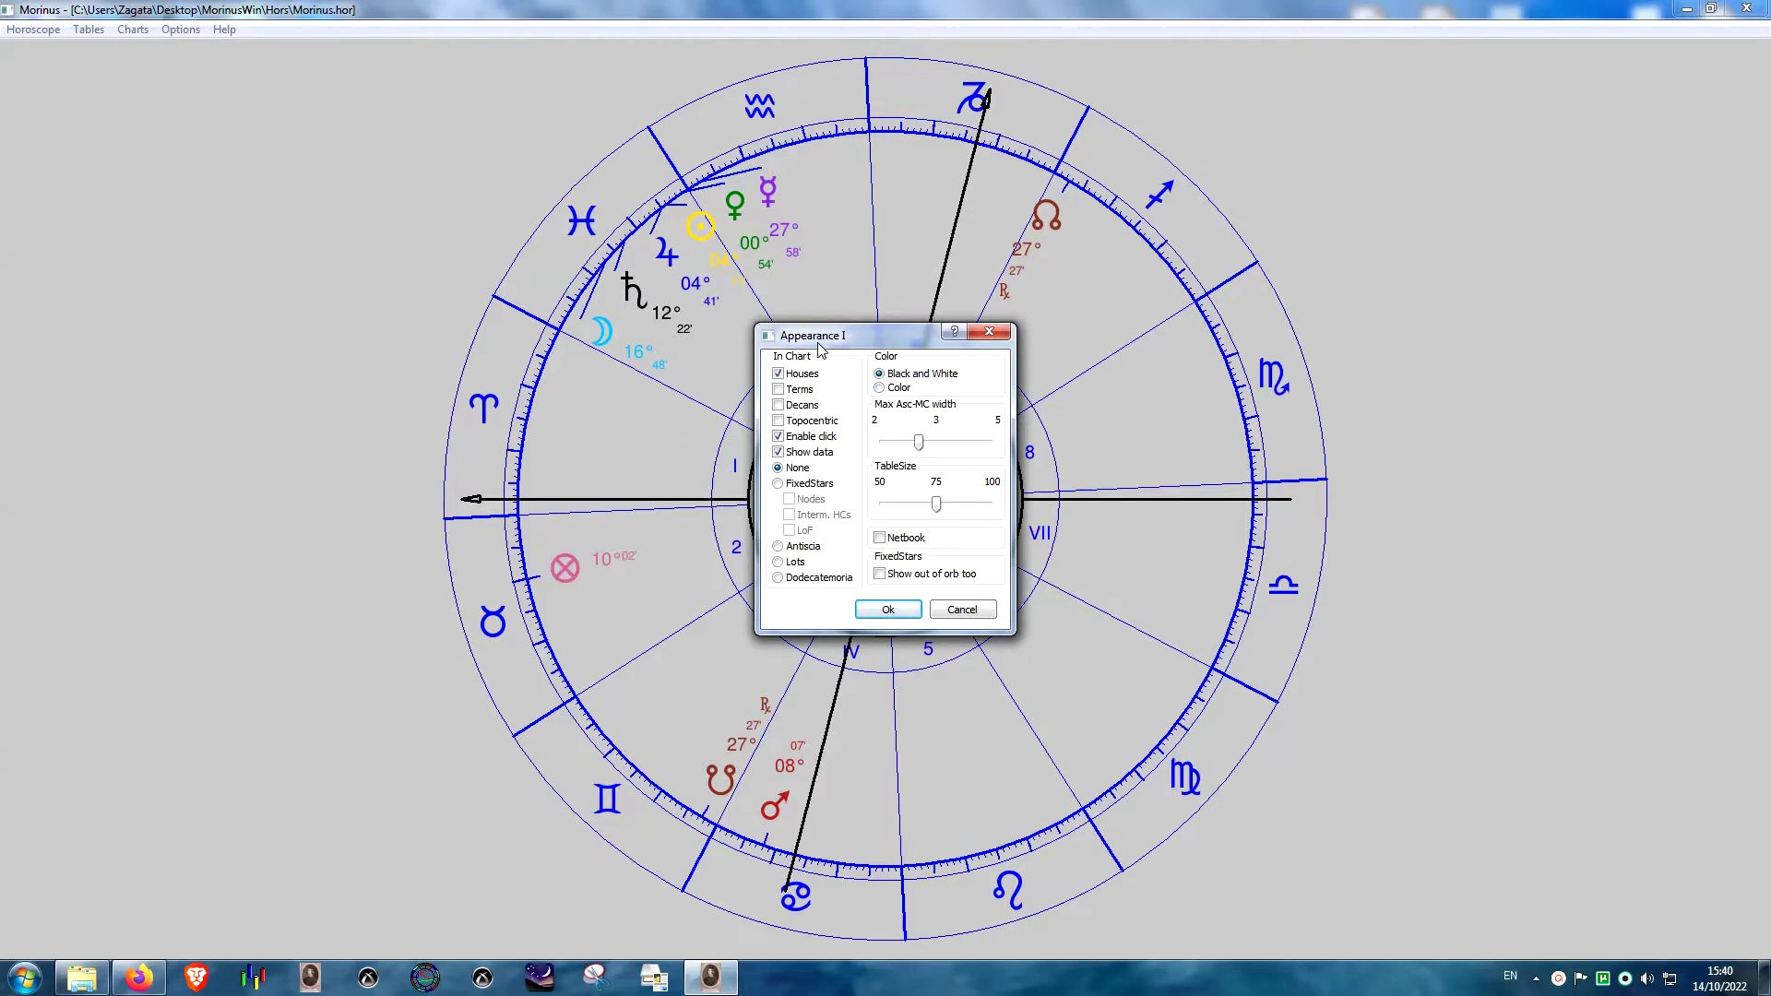
drag(819, 348, 1110, 373)
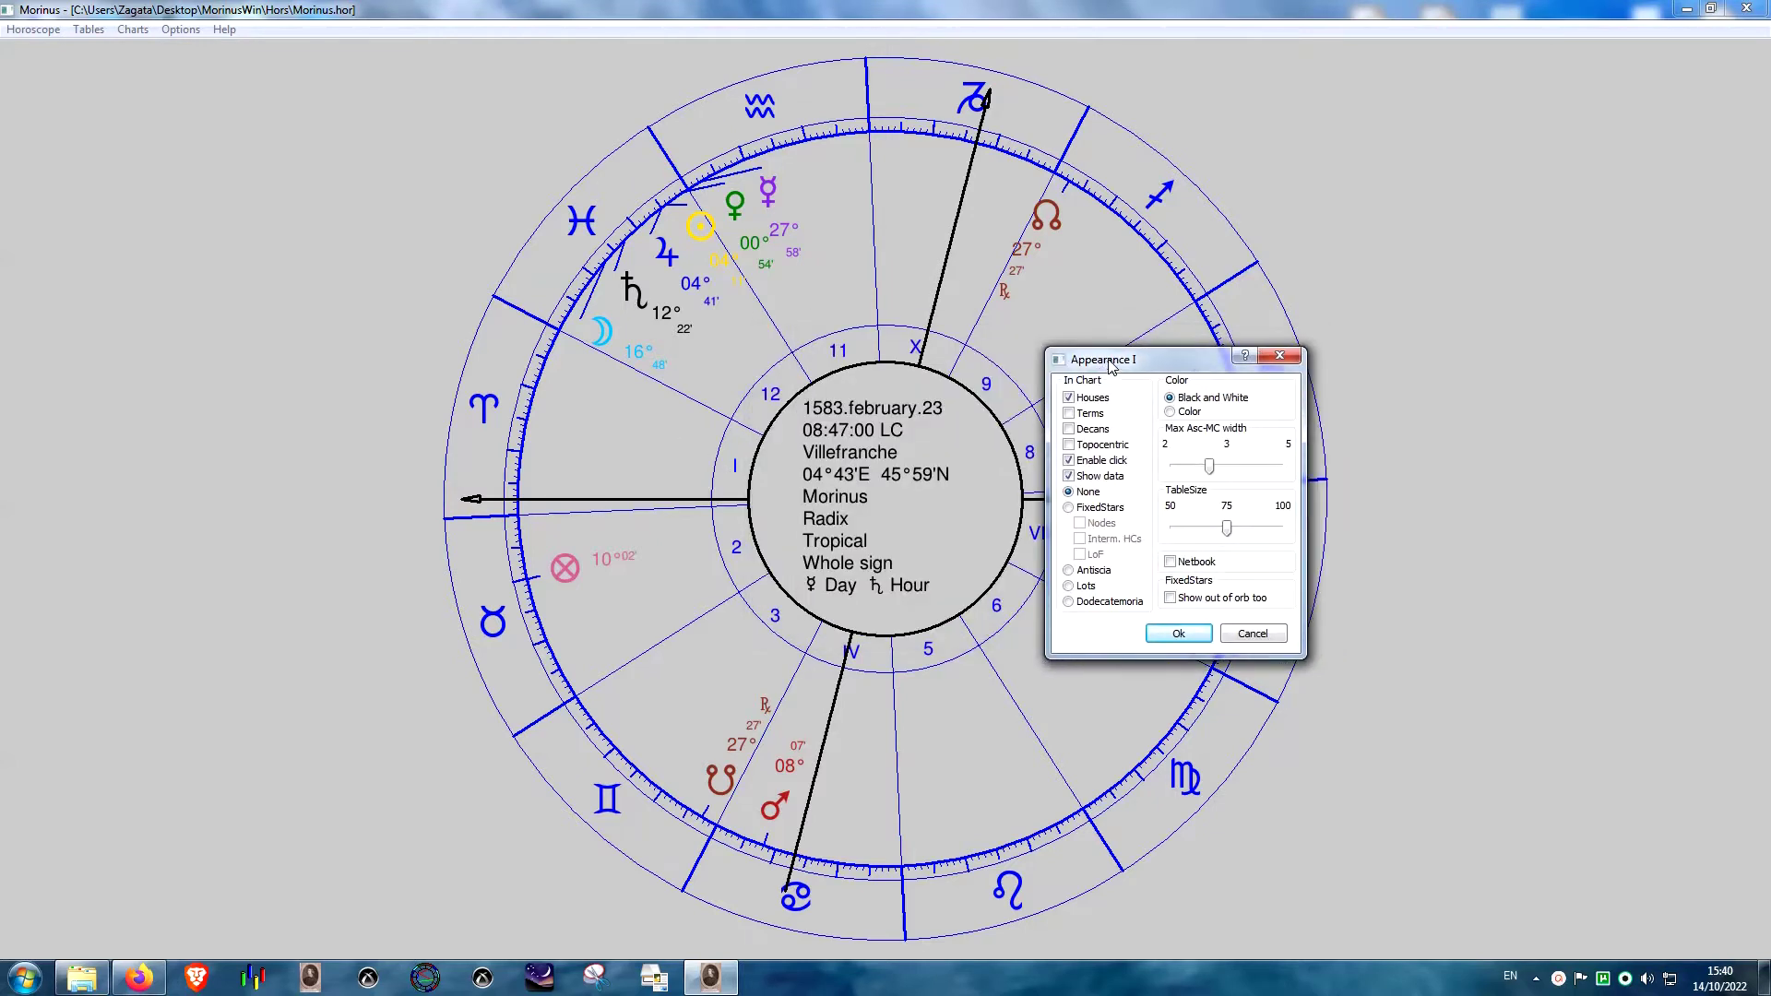
click(1069, 476)
click(1164, 636)
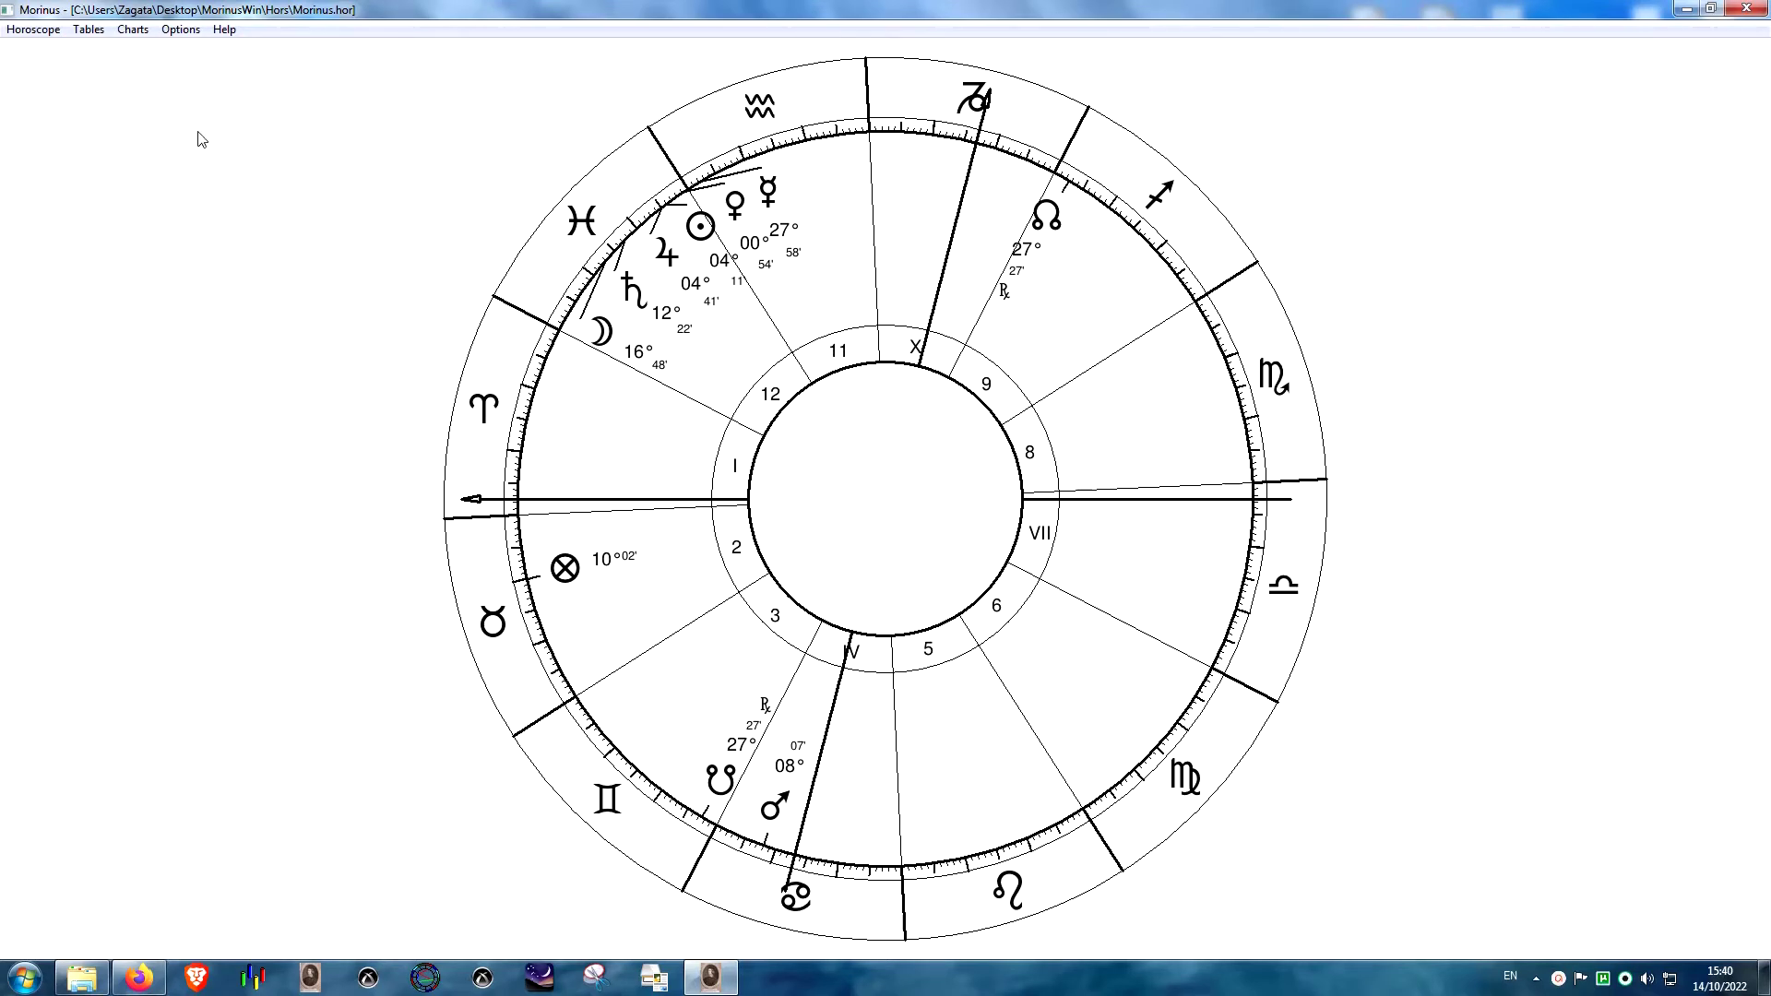
- Turn Show data back on in the Appearance I settings so the chart centre displays the birth data
click(181, 29)
click(185, 48)
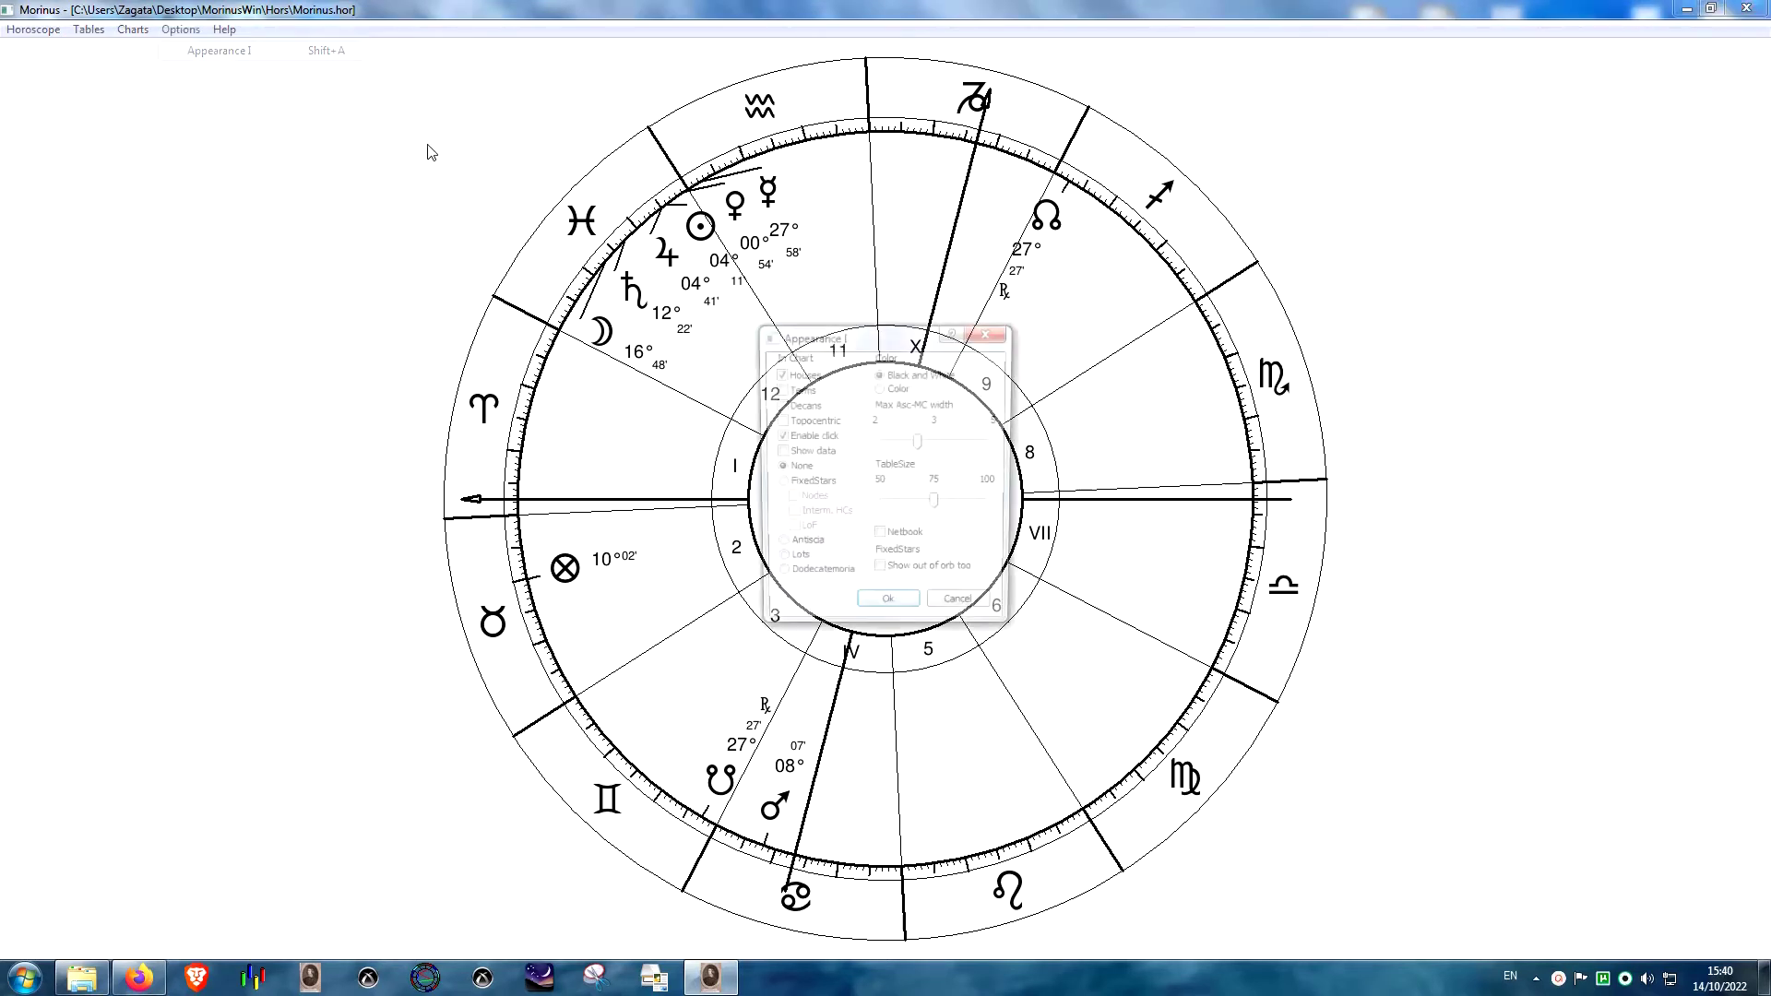
click(780, 454)
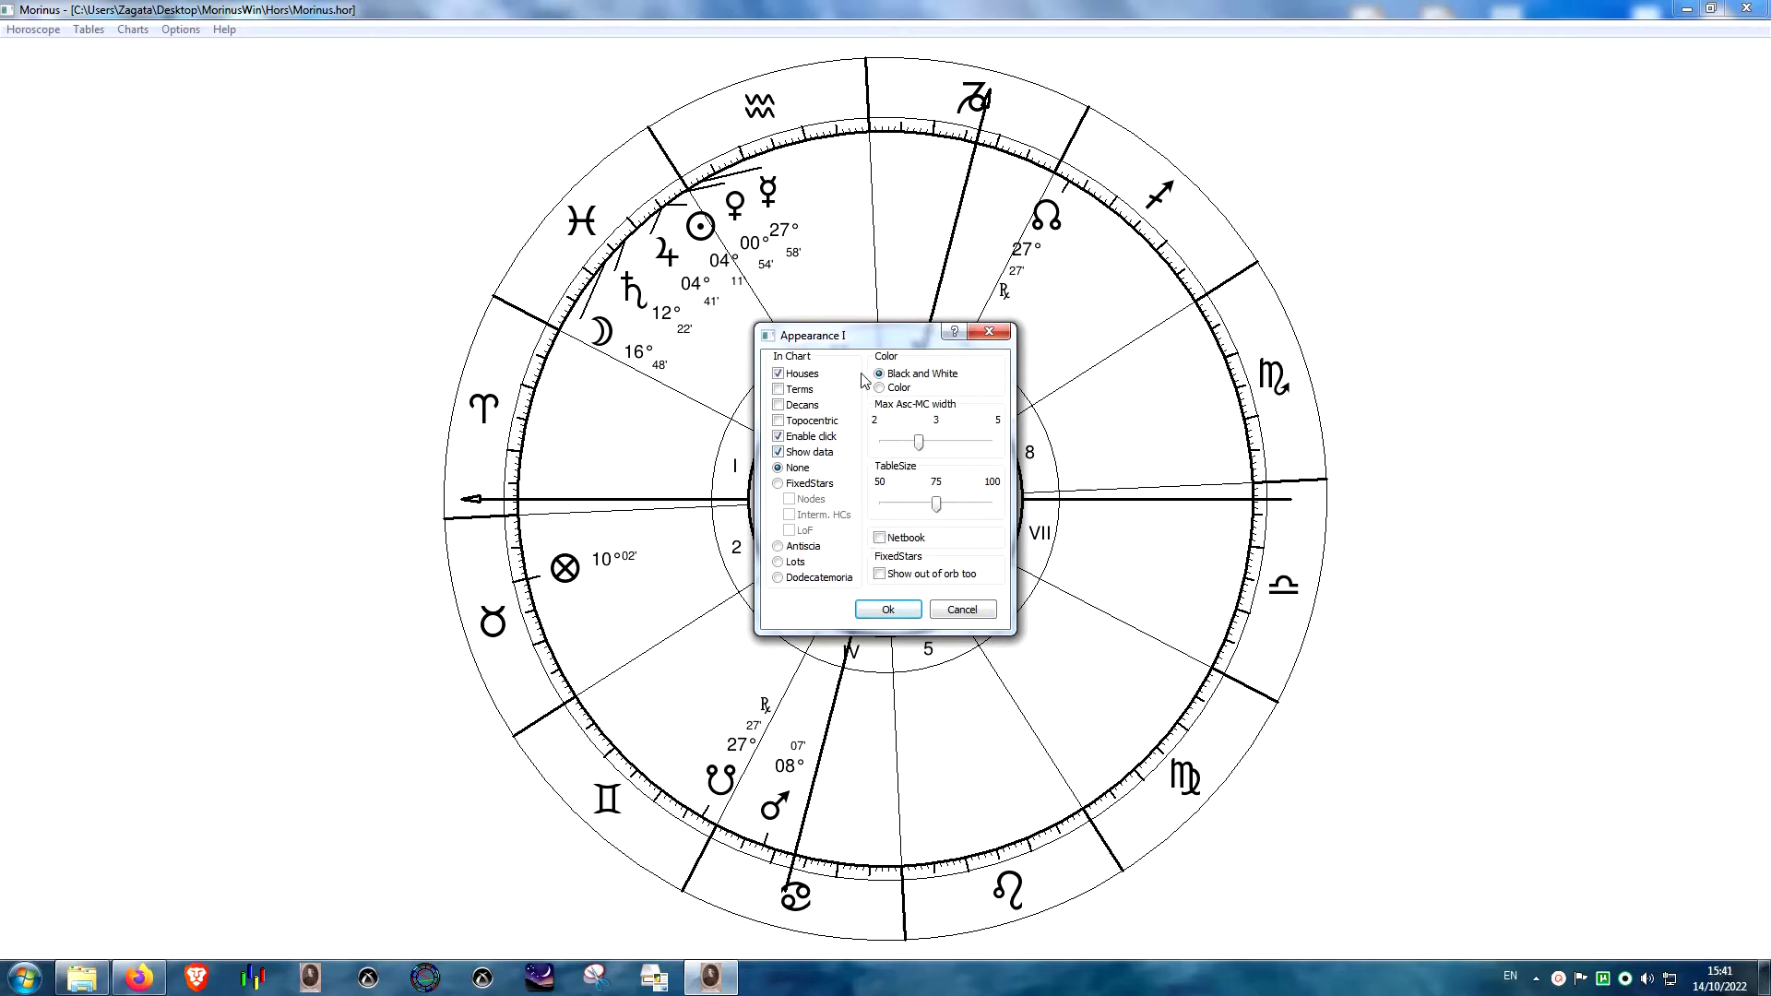
drag(848, 342, 1156, 418)
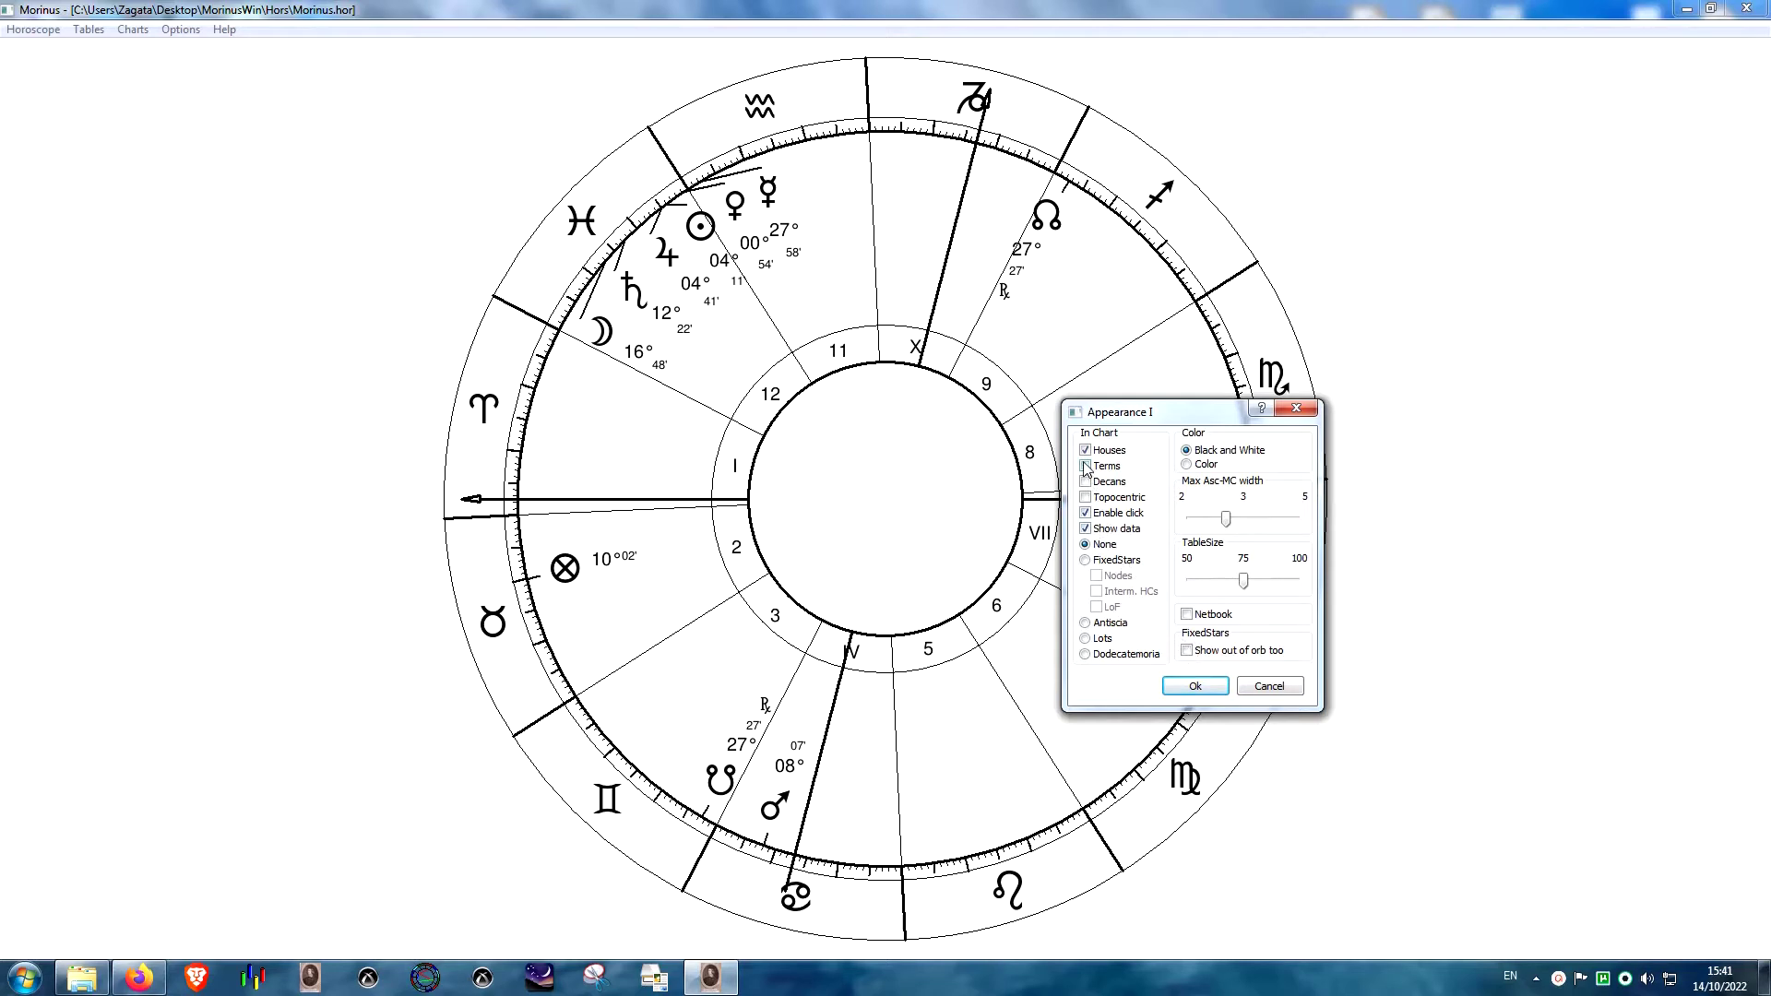
click(1195, 685)
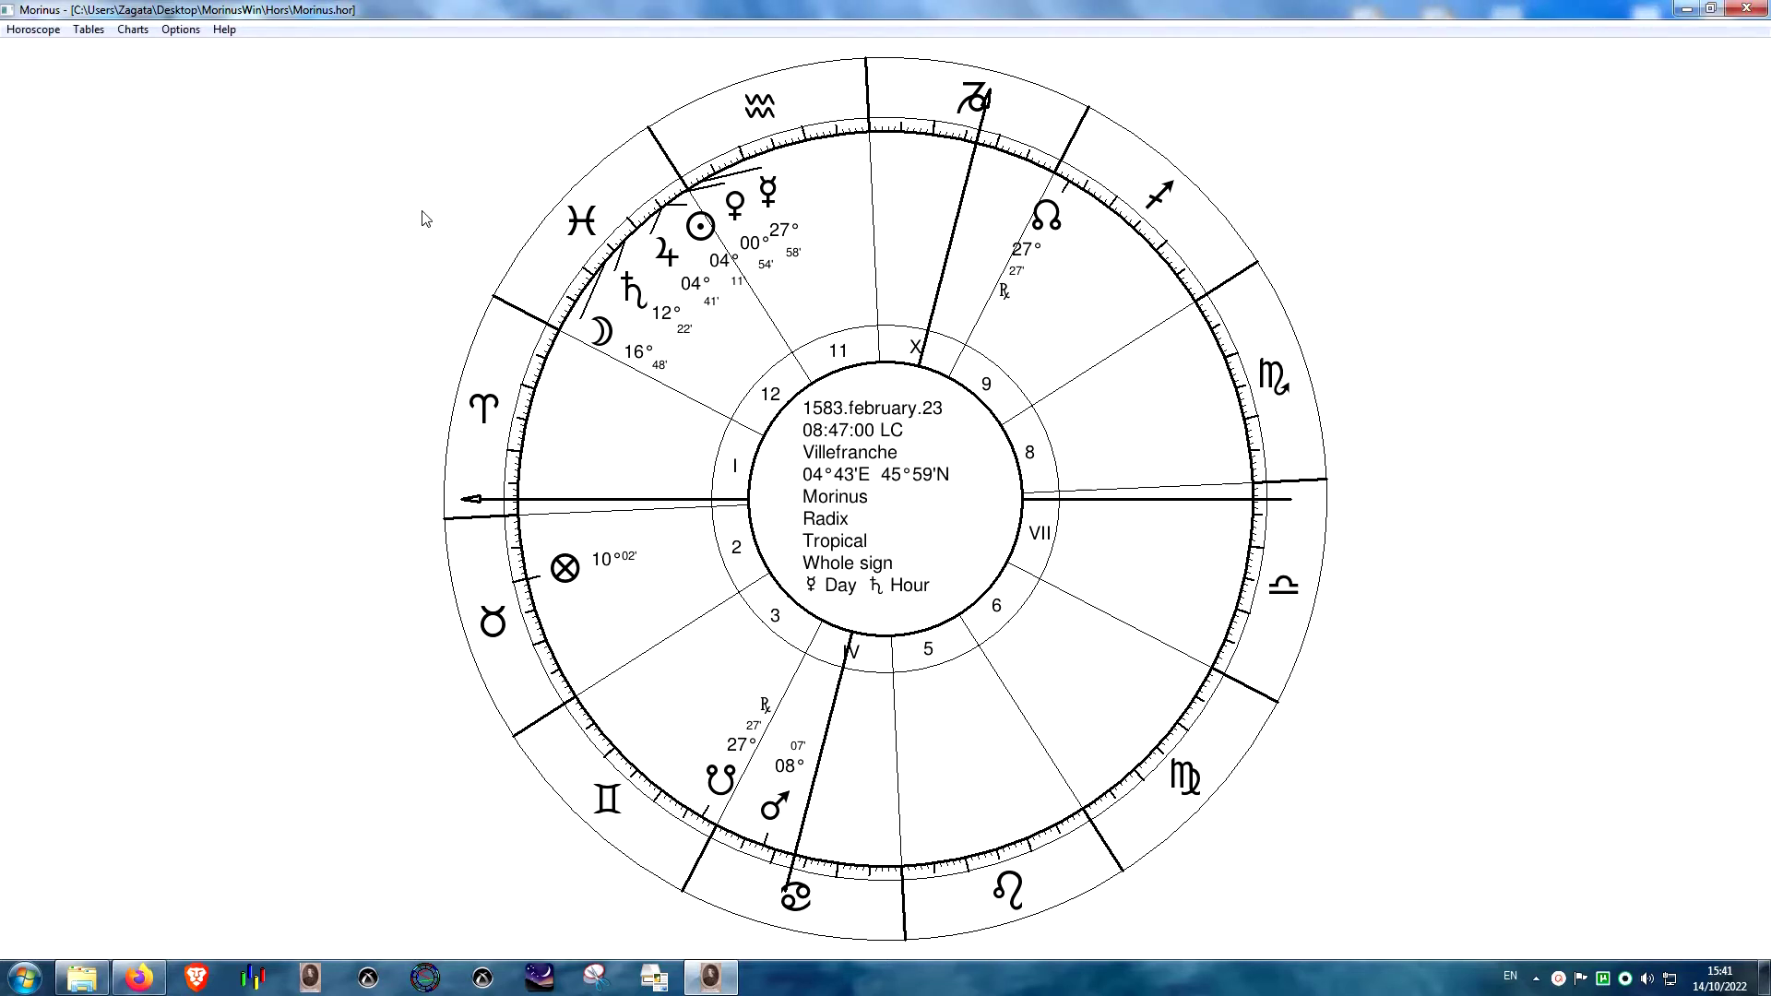
- Review the Appearance II column settings and the planetary dignities, leaving both dialogs without saving changes
click(181, 28)
click(213, 60)
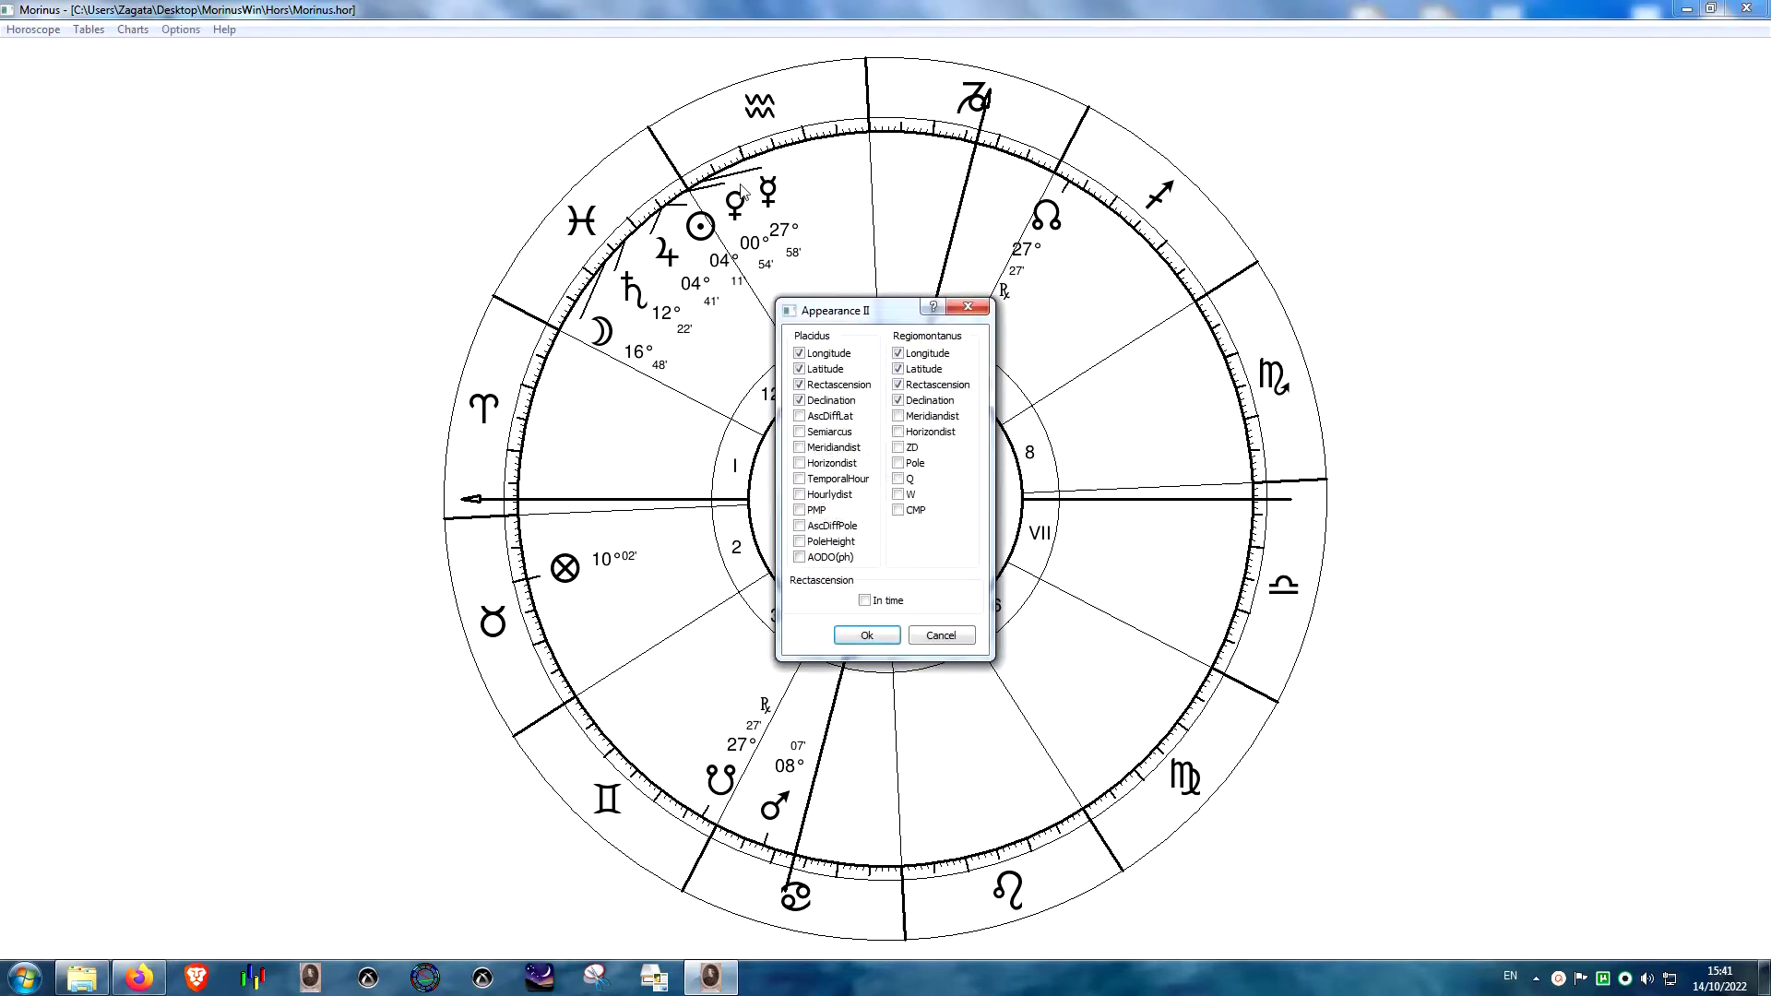
click(898, 368)
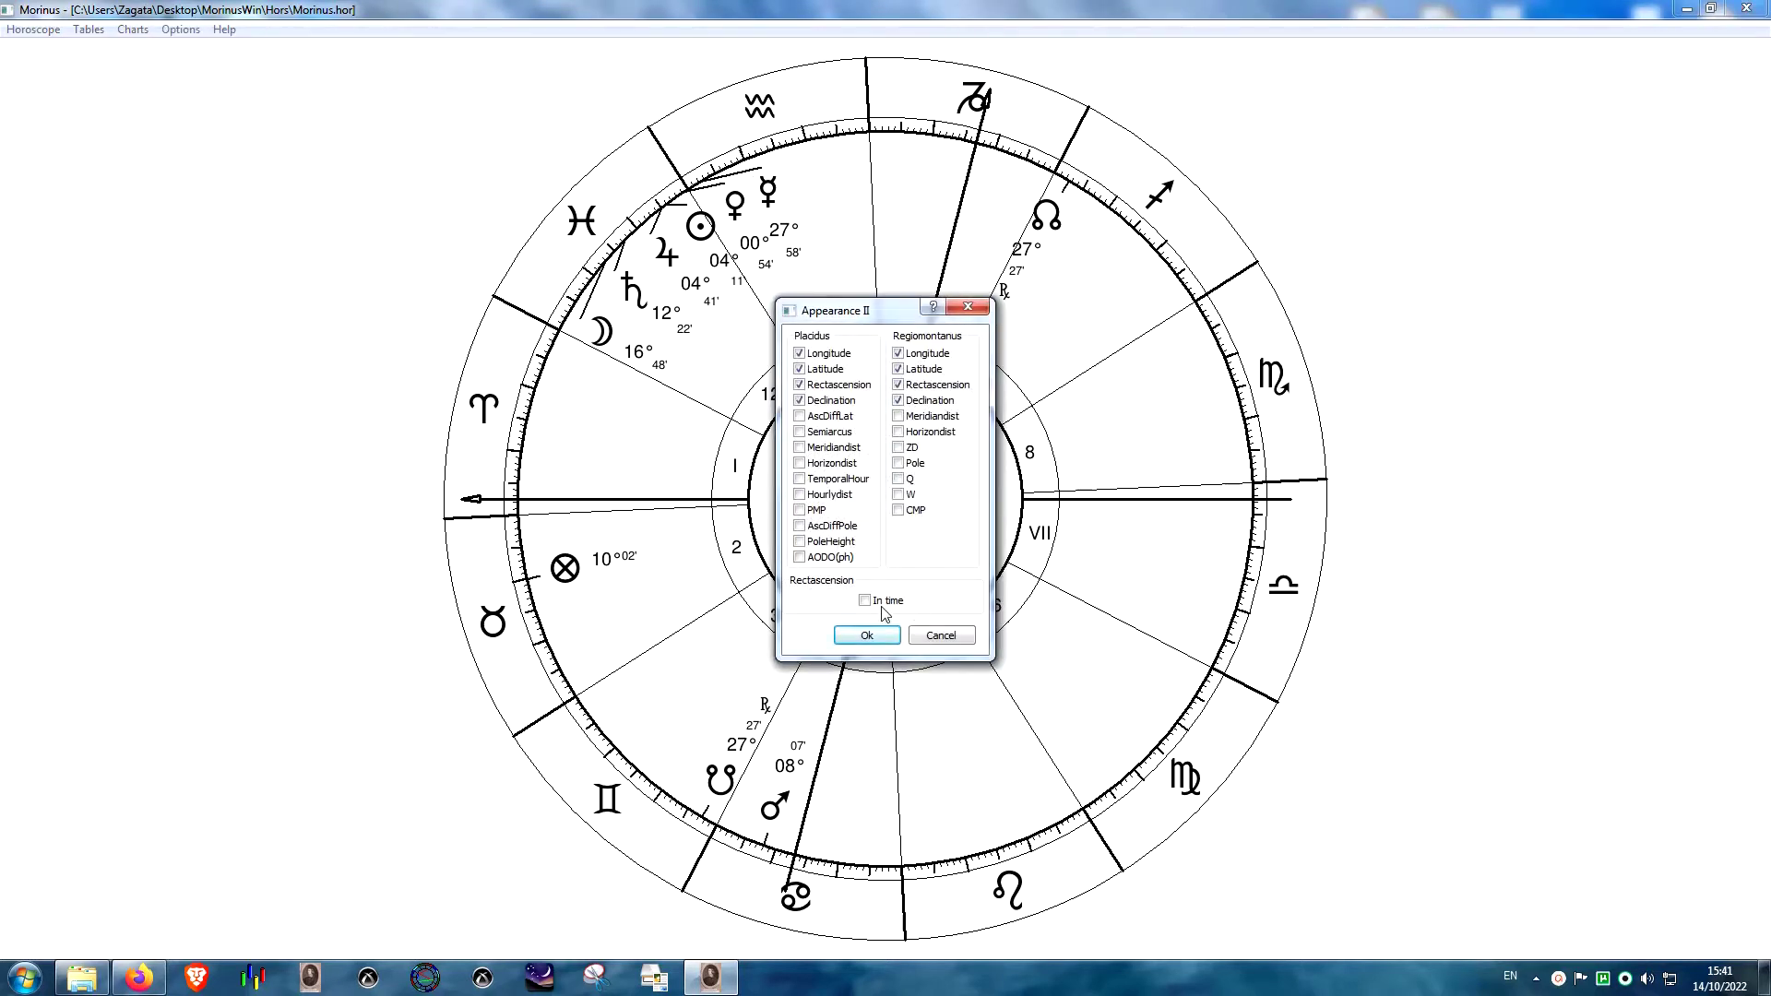
click(940, 635)
click(181, 29)
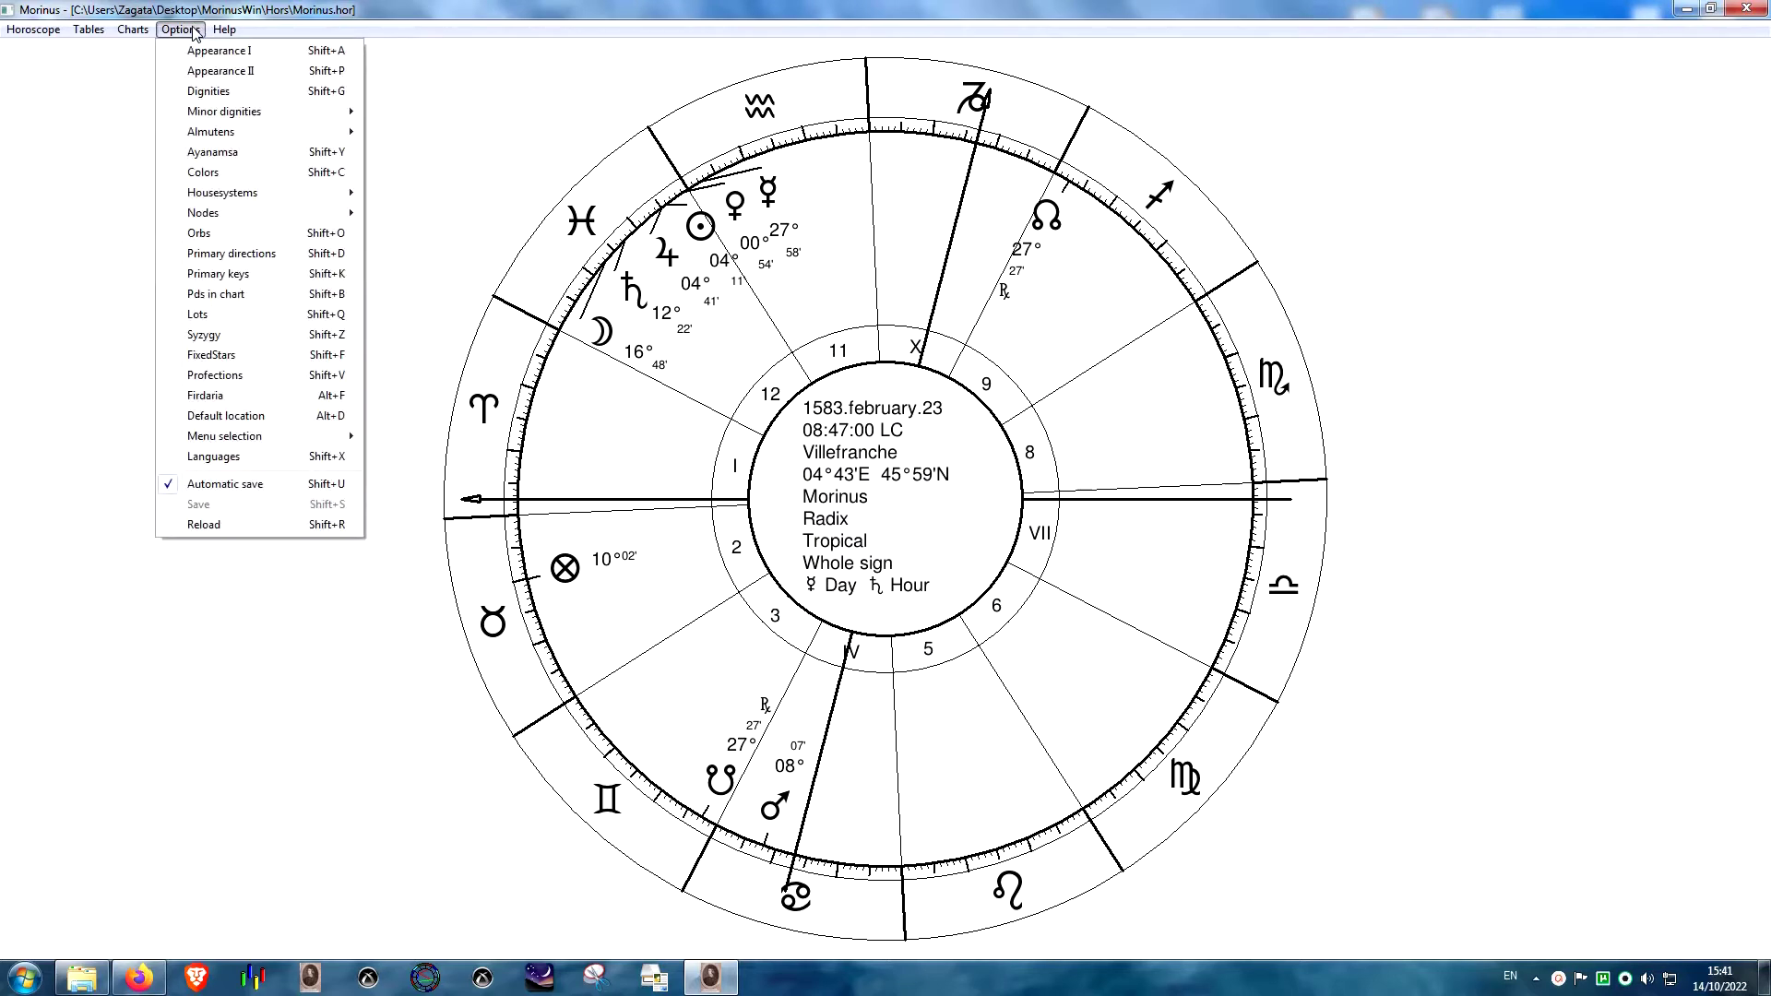
click(241, 90)
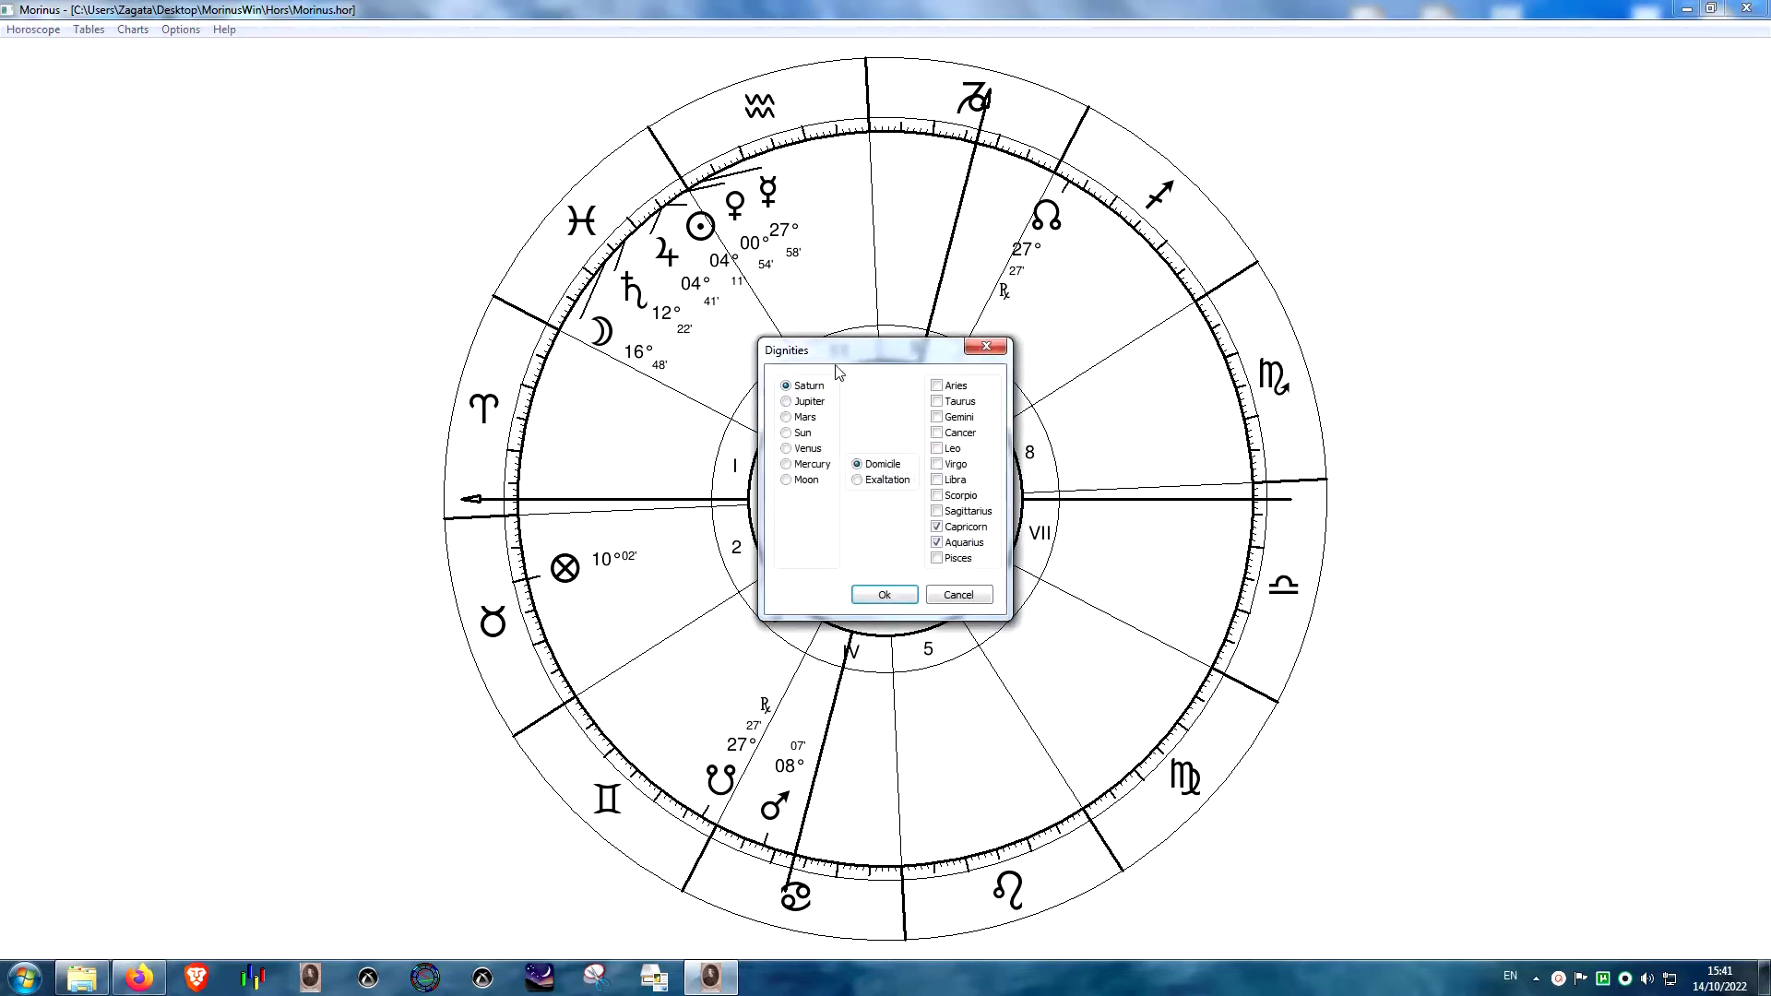
drag(826, 365, 903, 426)
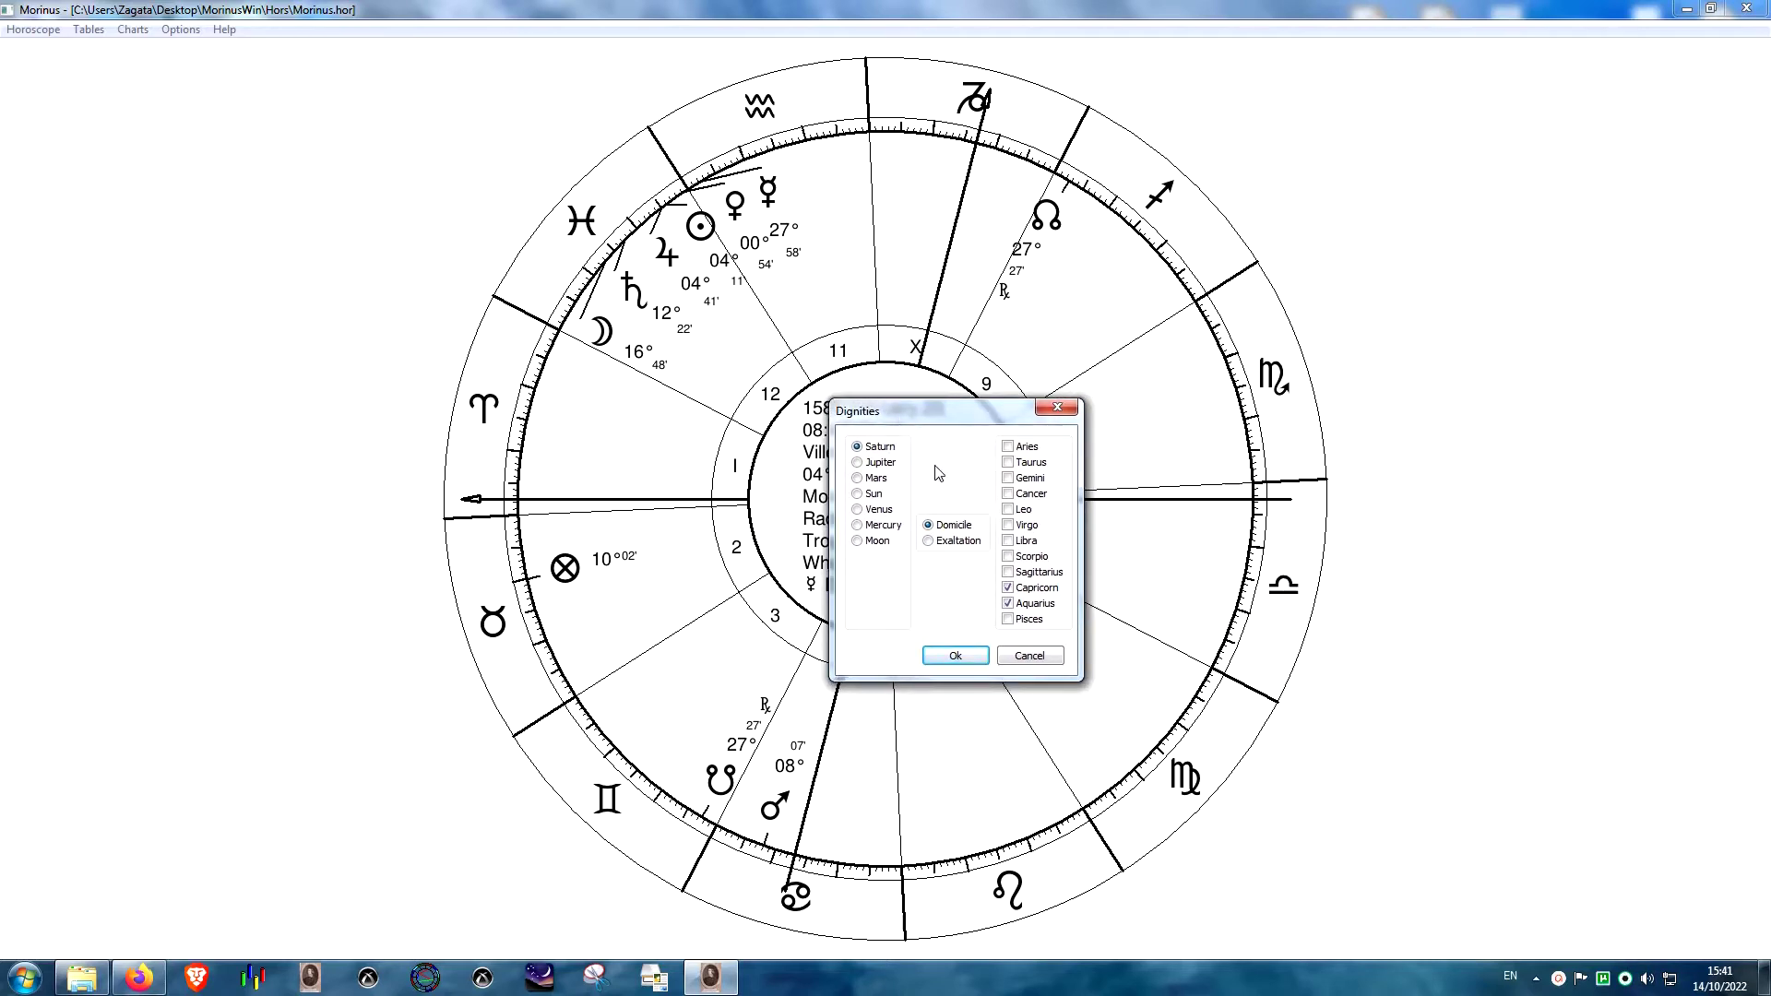
click(1018, 658)
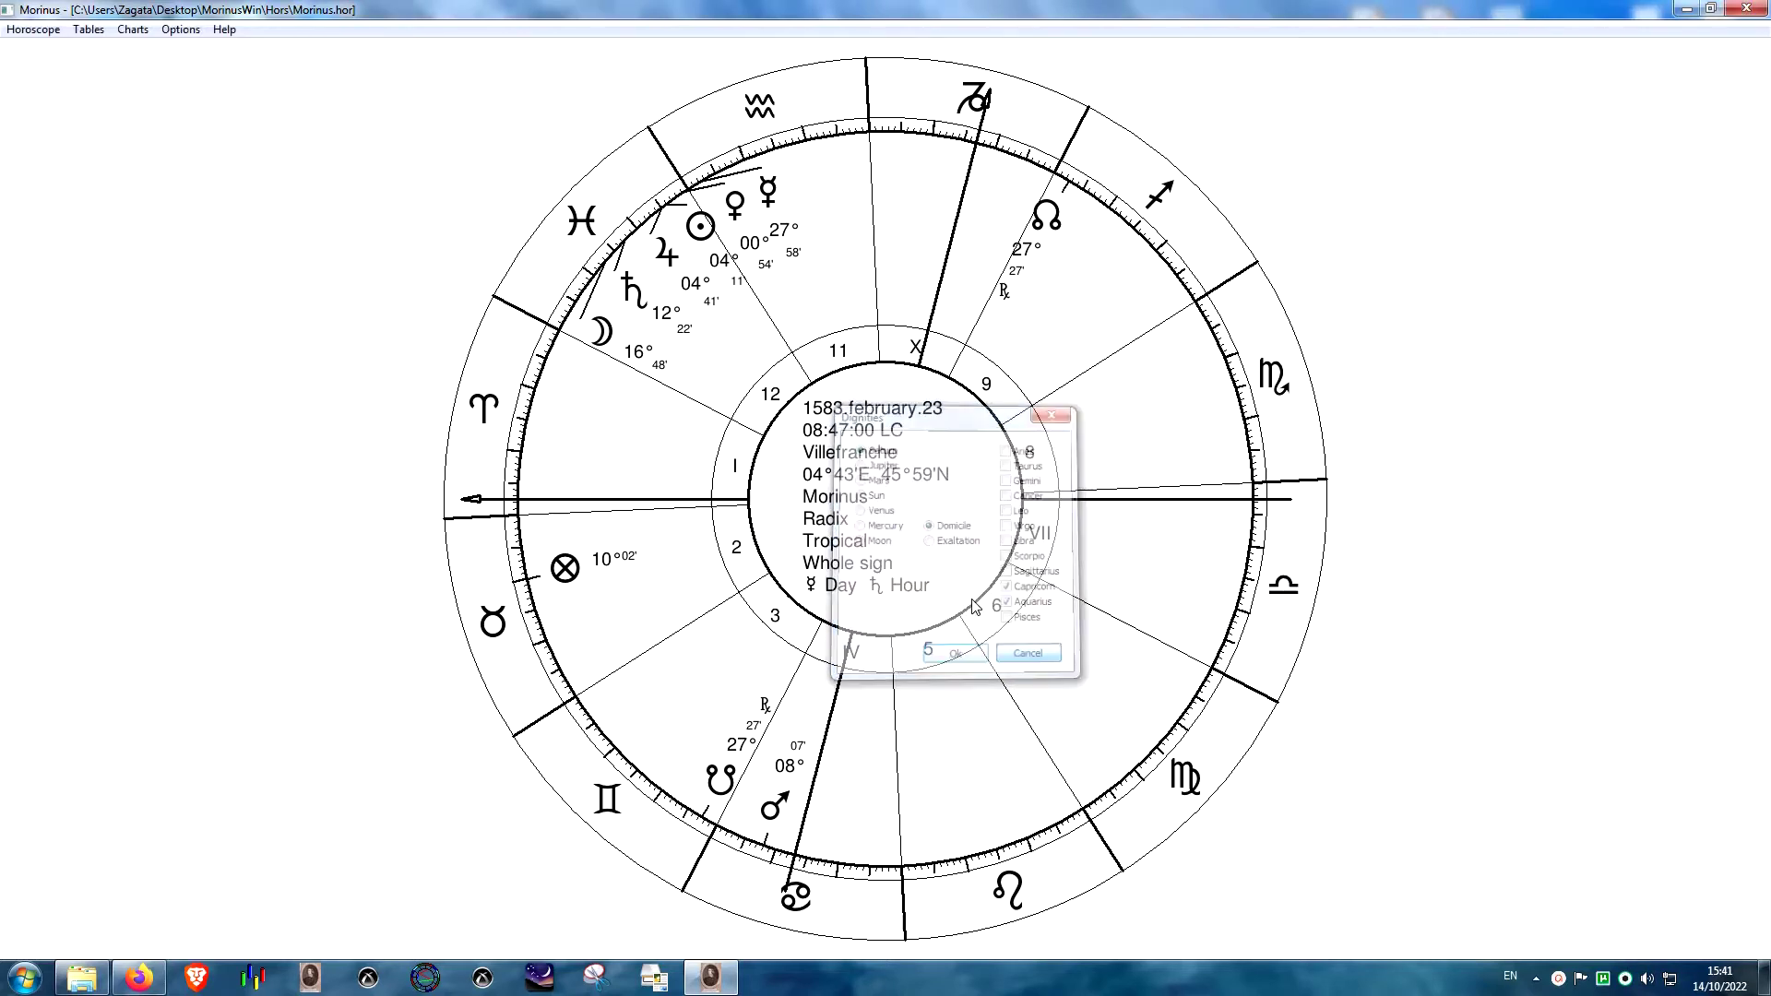
- Examine the Dorothean triplicity rulers among the minor dignities and leave without saving
click(177, 30)
mouse_move(247, 112)
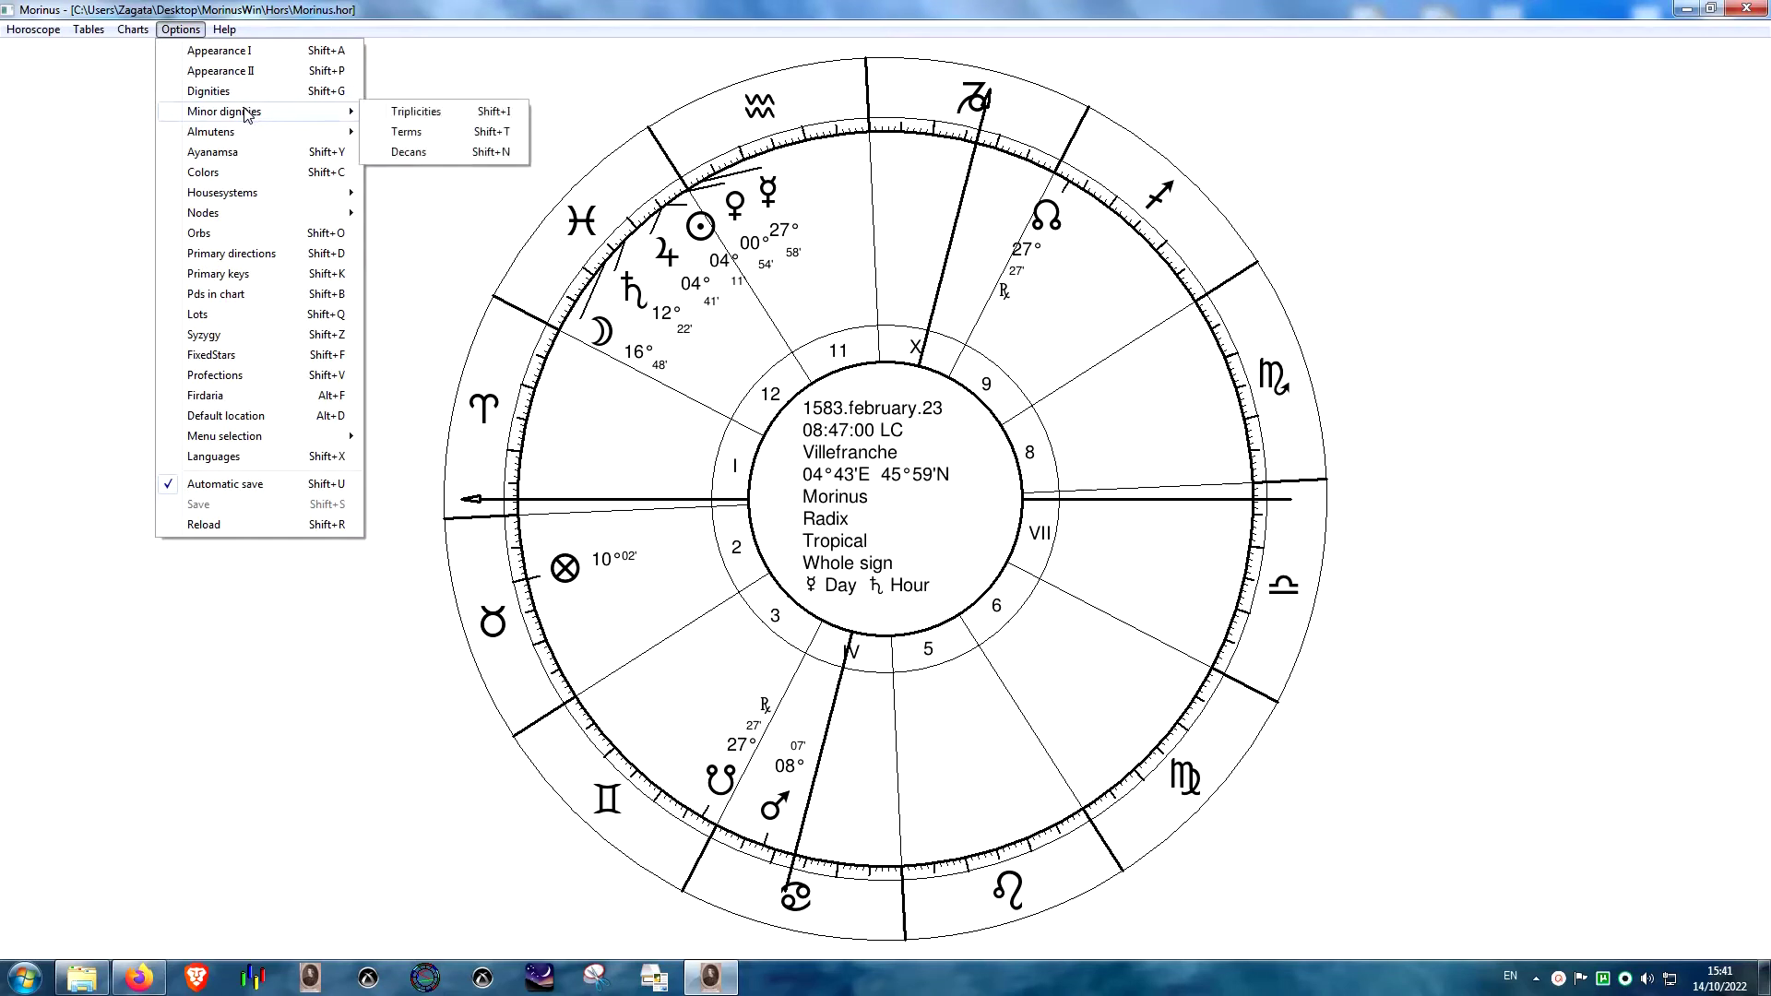
click(415, 112)
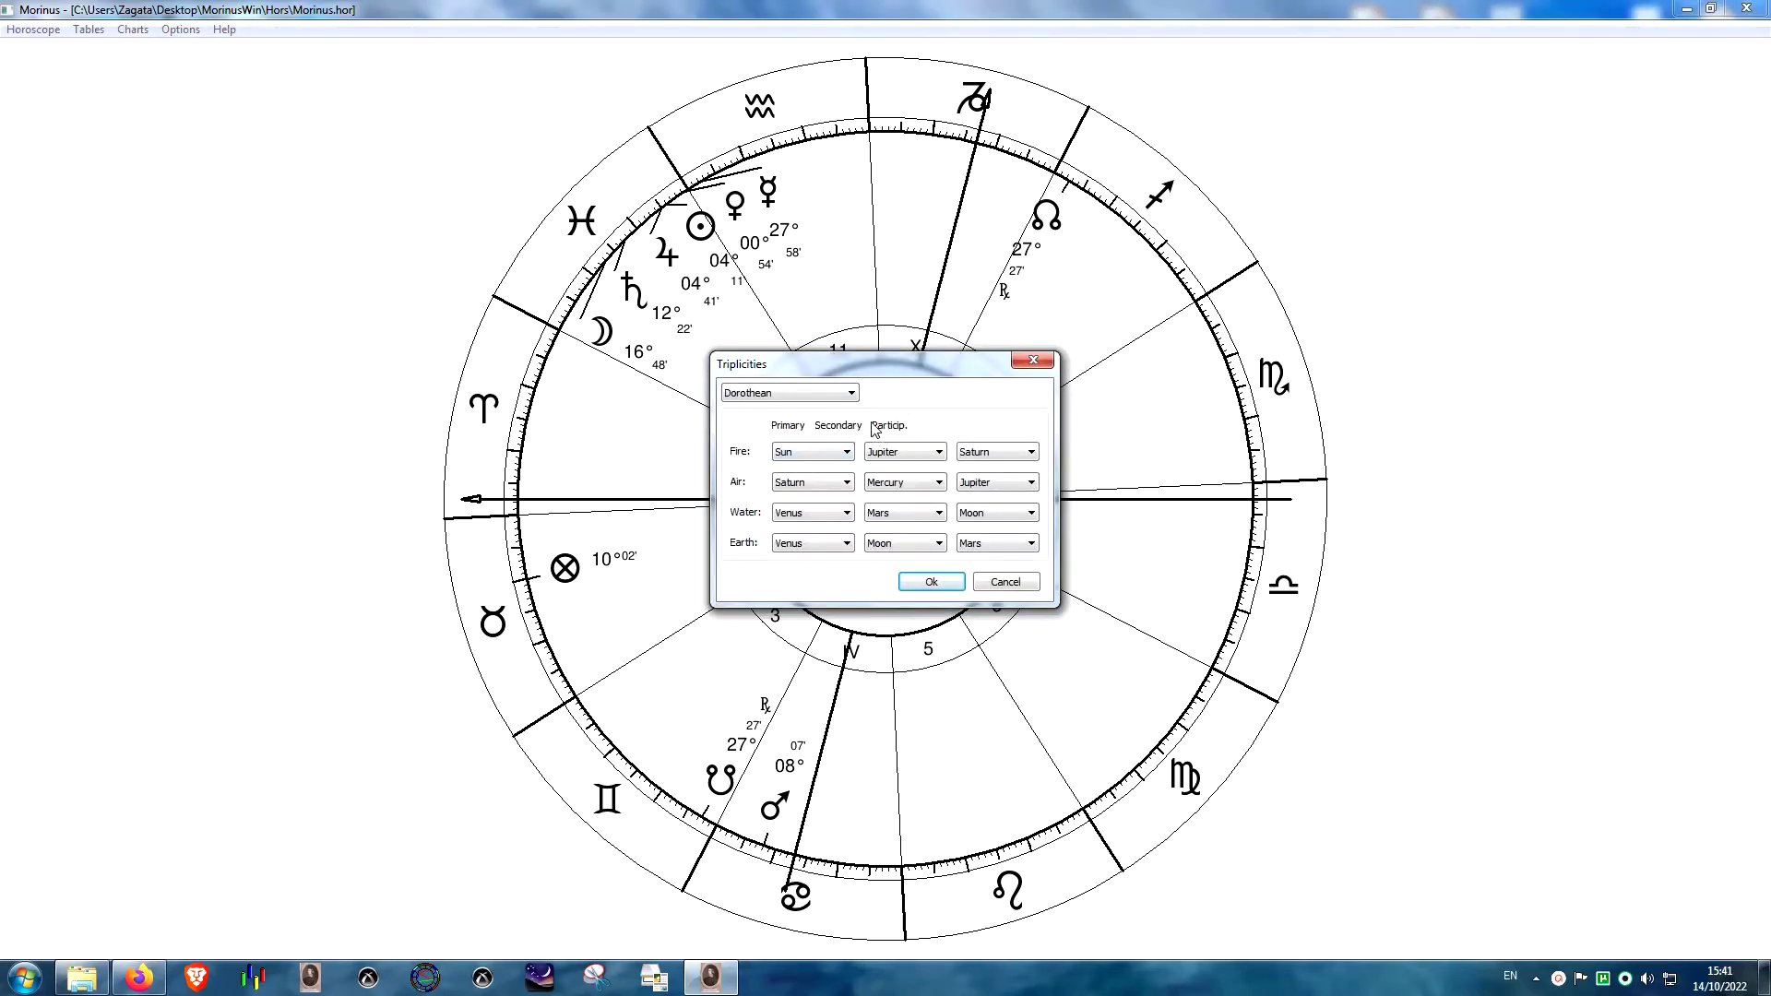
click(1004, 583)
- Examine the Egyptian terms and the available term systems among the minor dignities, and leave without saving
click(181, 29)
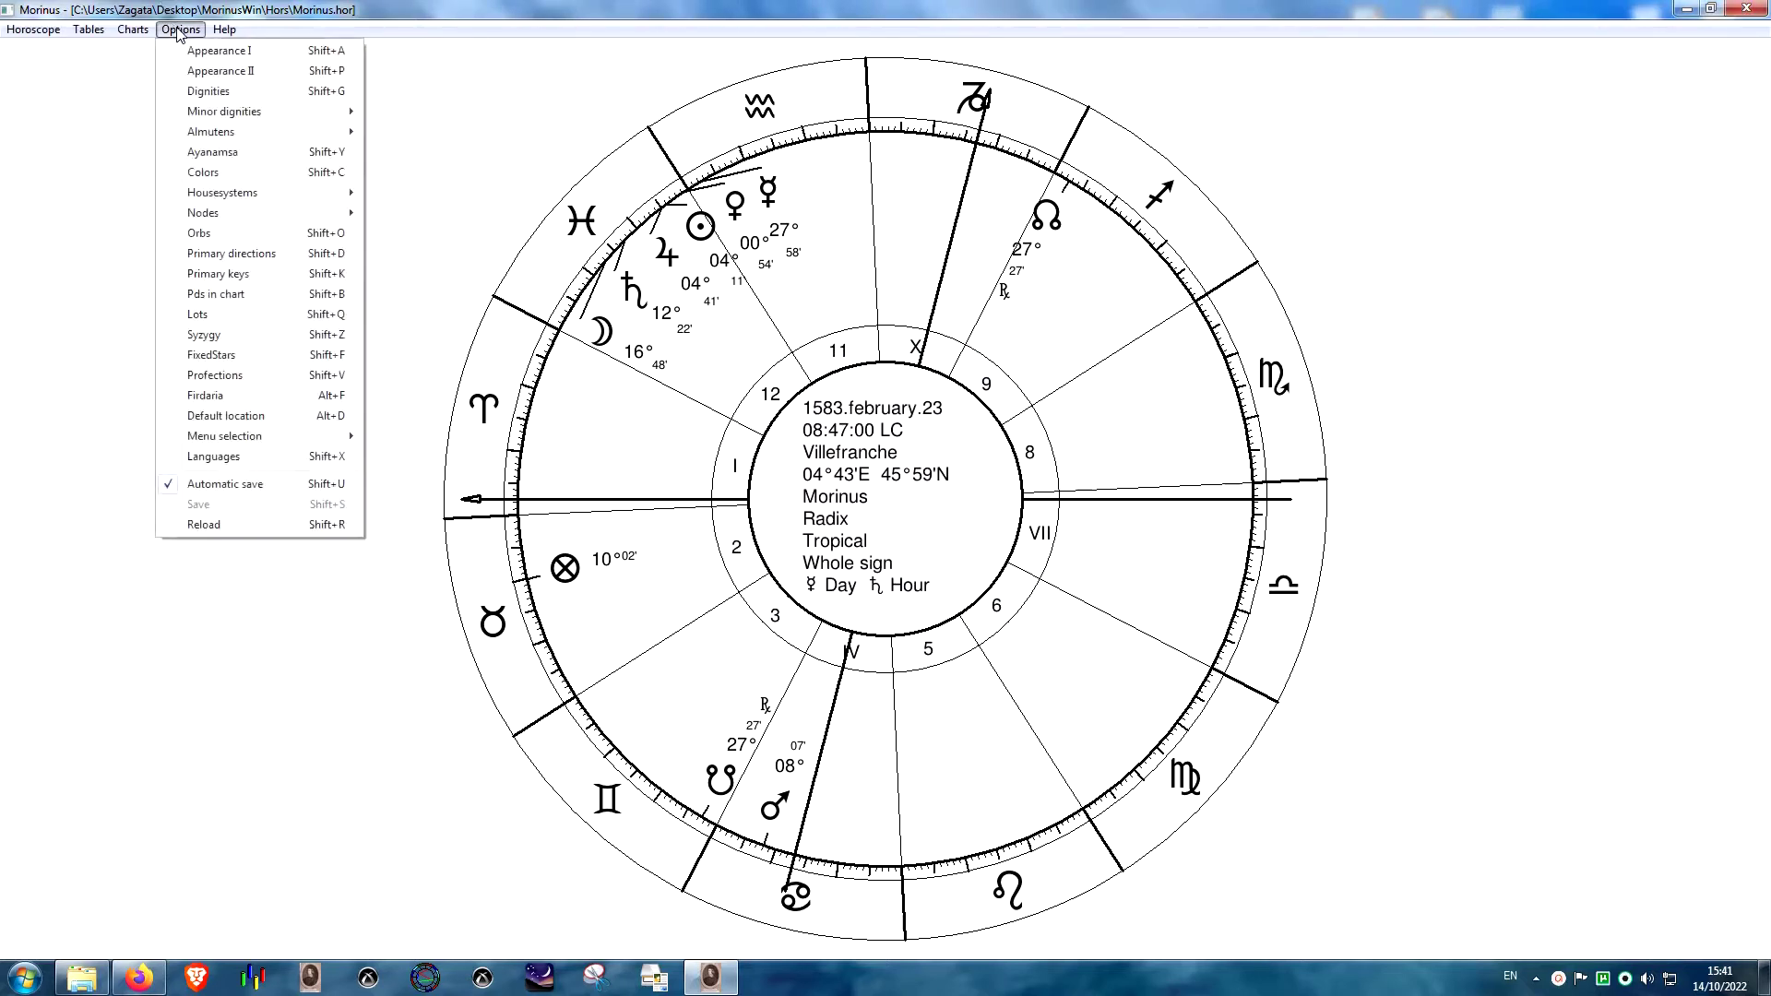
mouse_move(272, 119)
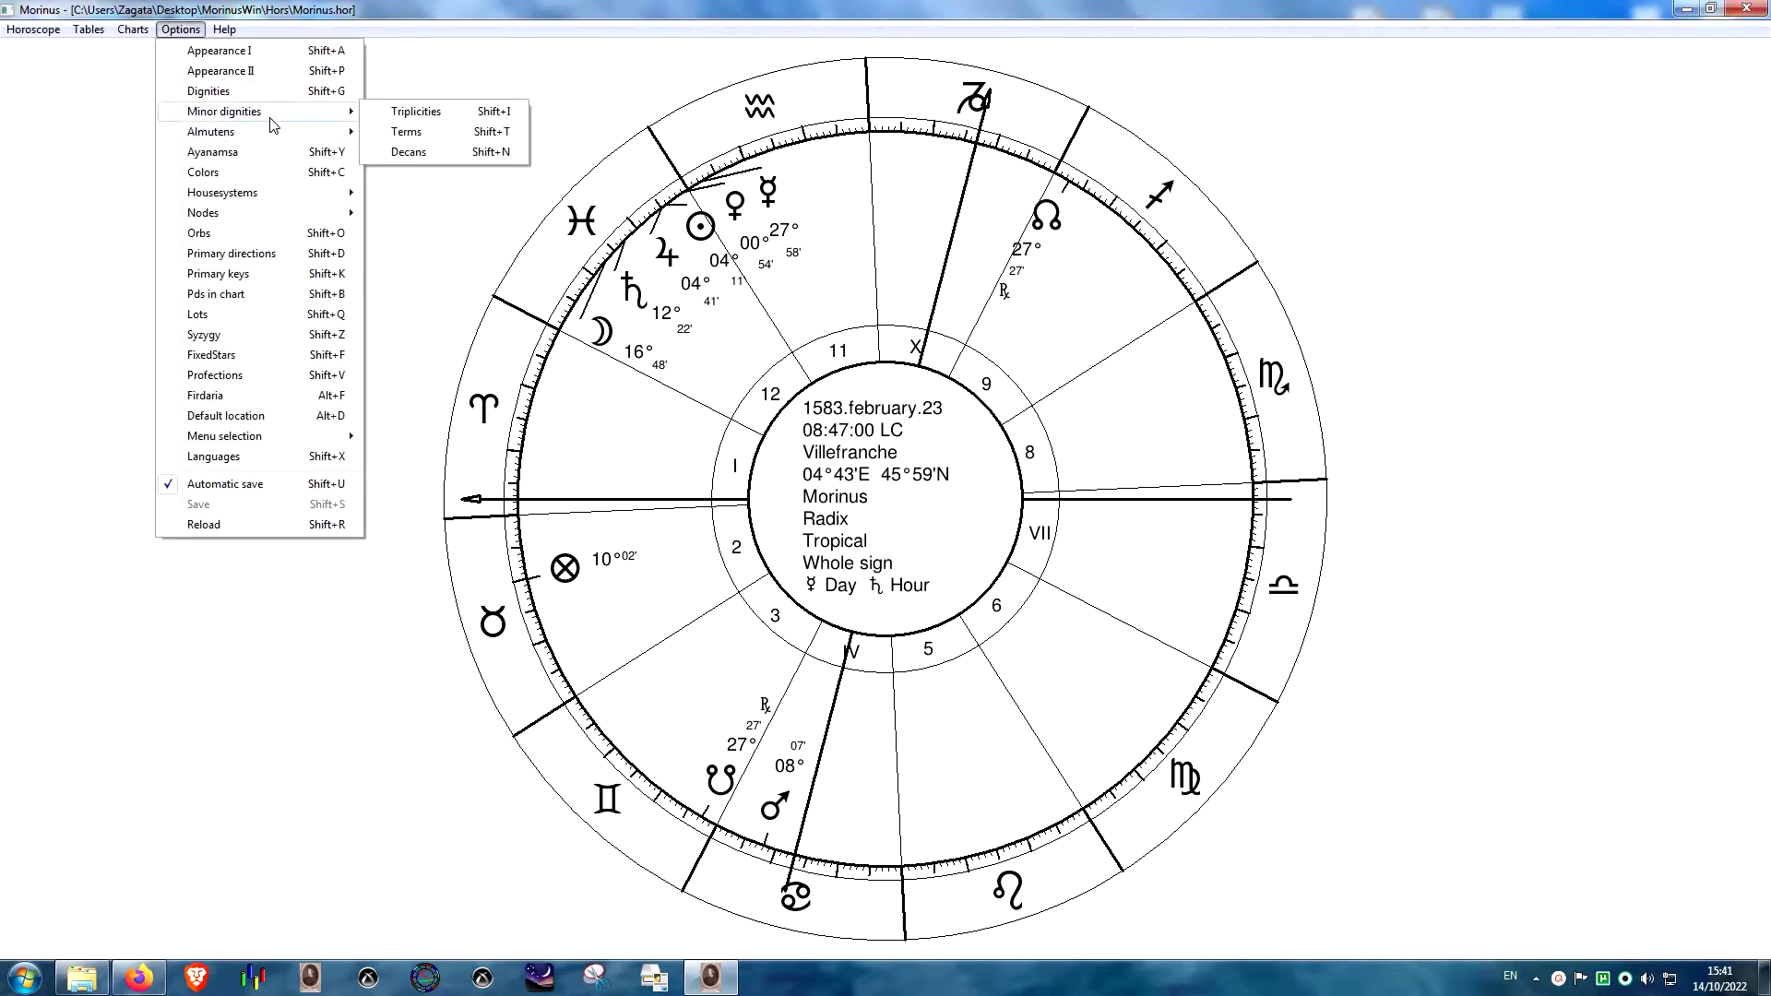
click(406, 132)
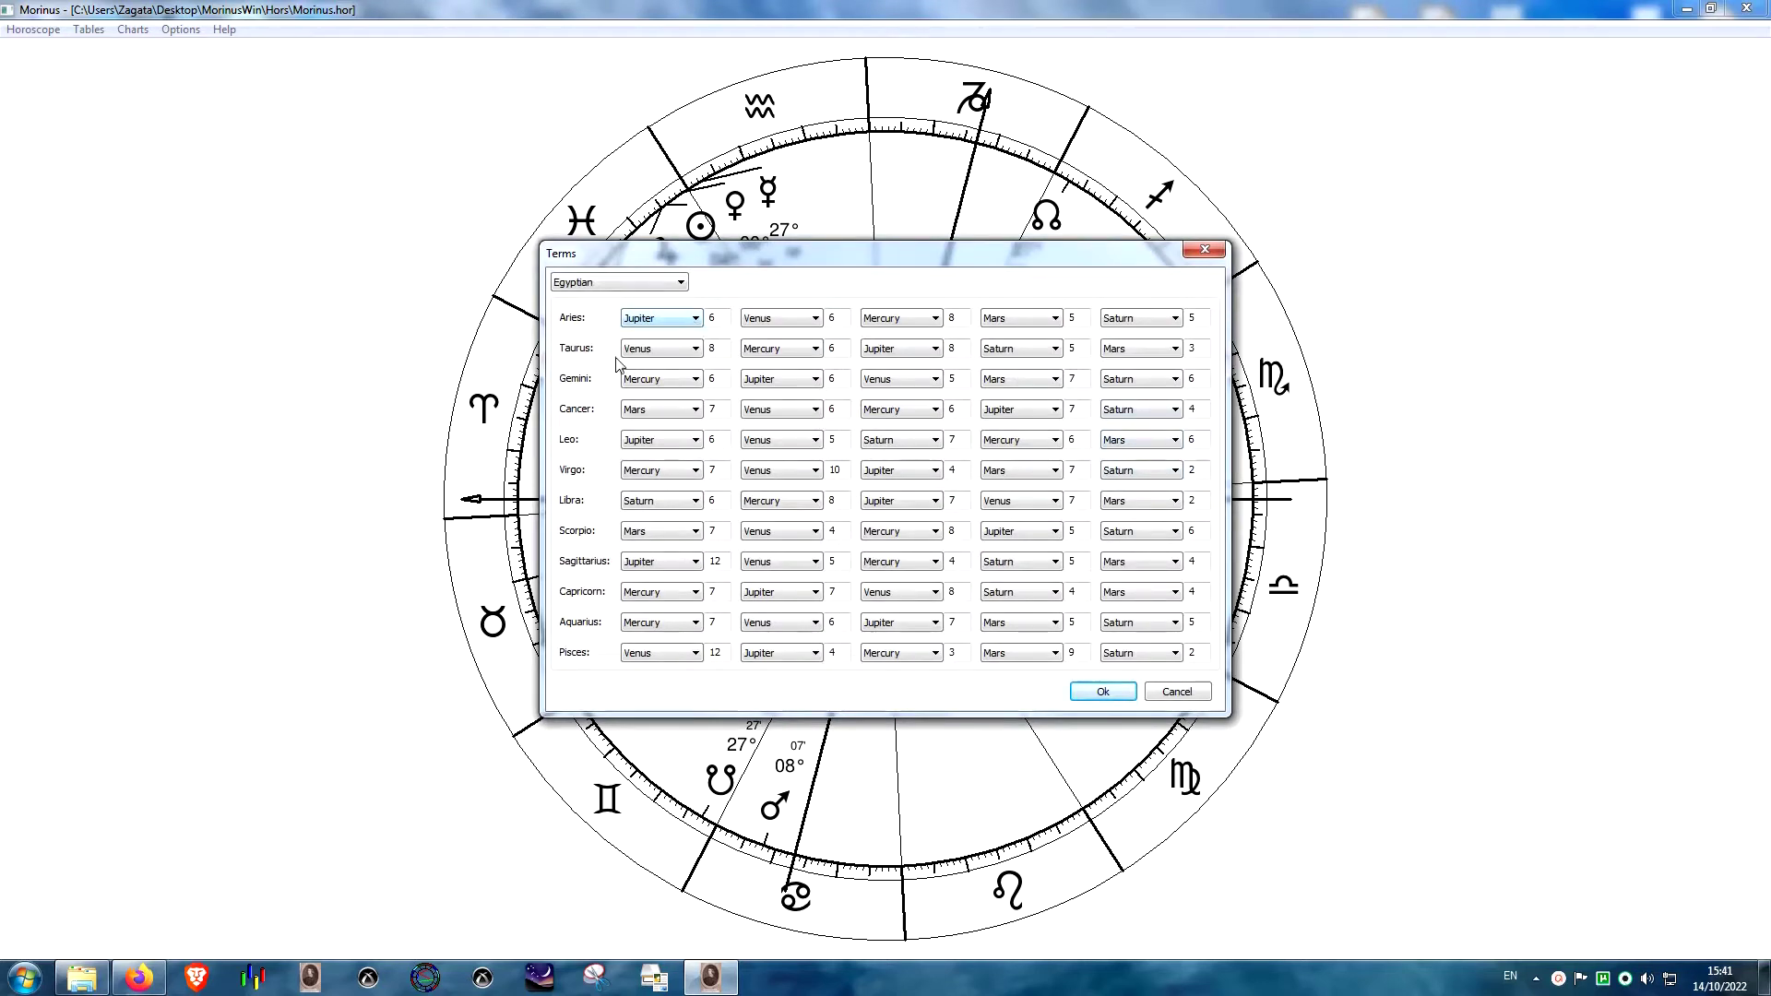
click(663, 286)
click(646, 297)
click(1179, 654)
click(1195, 655)
click(1177, 693)
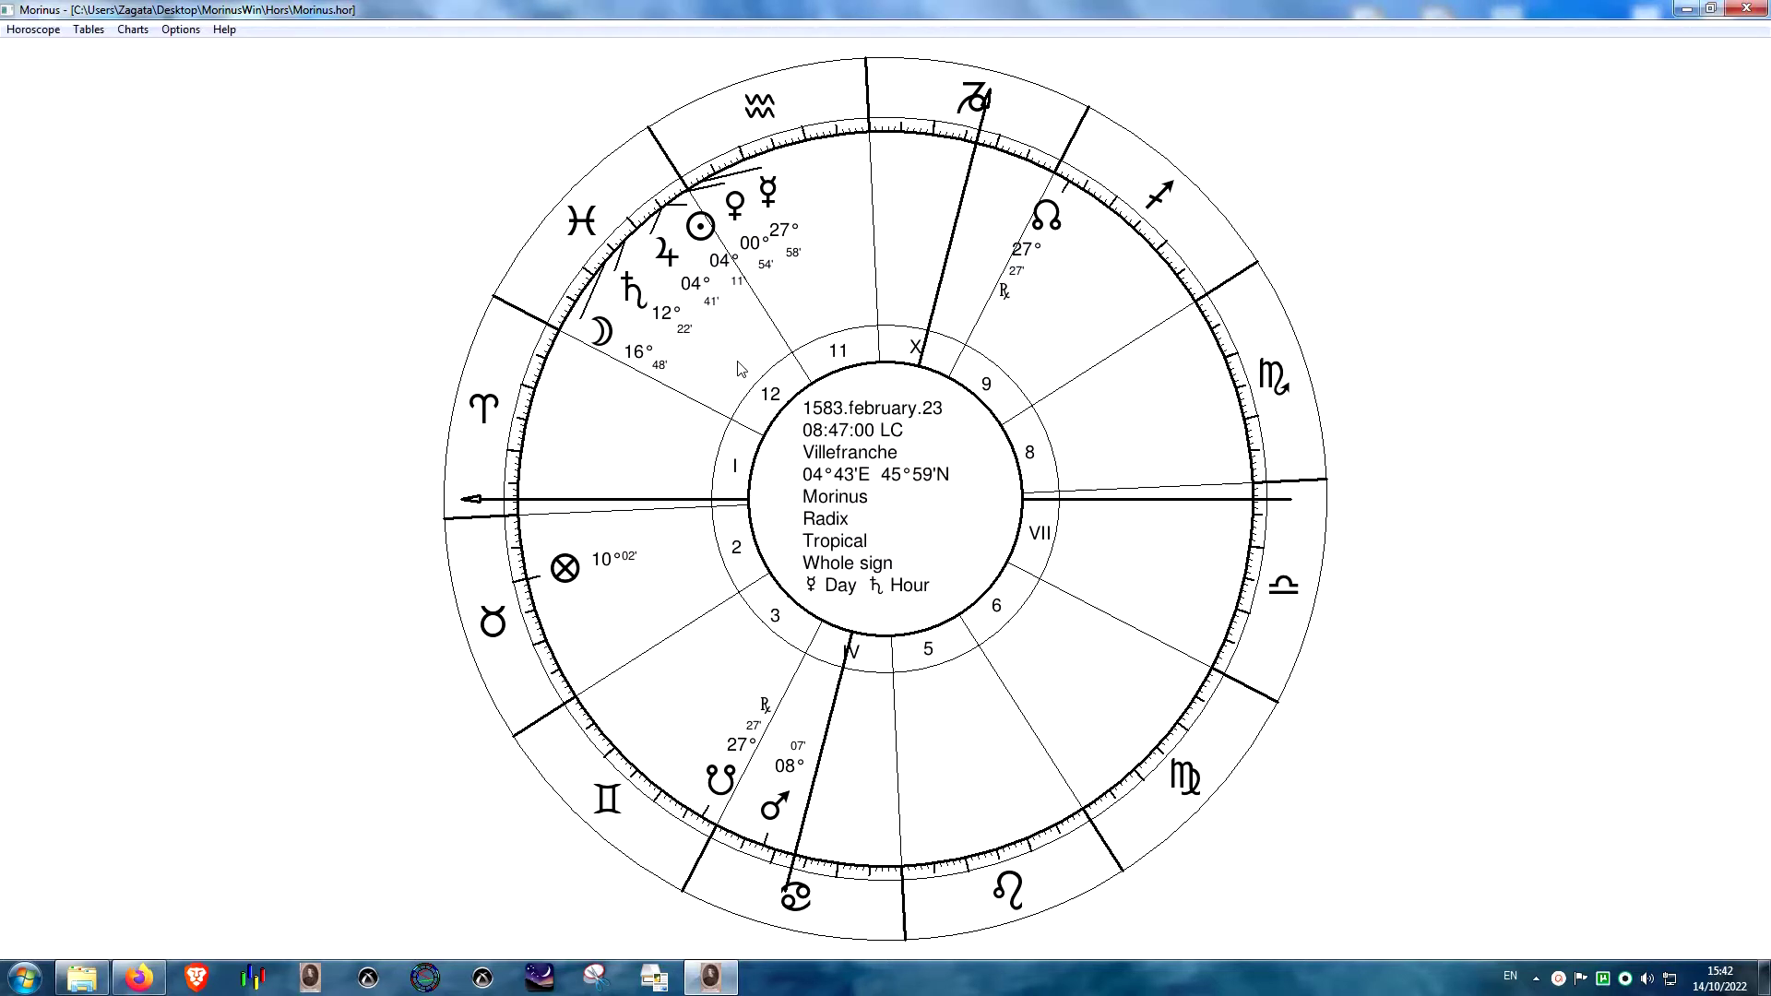
click(182, 32)
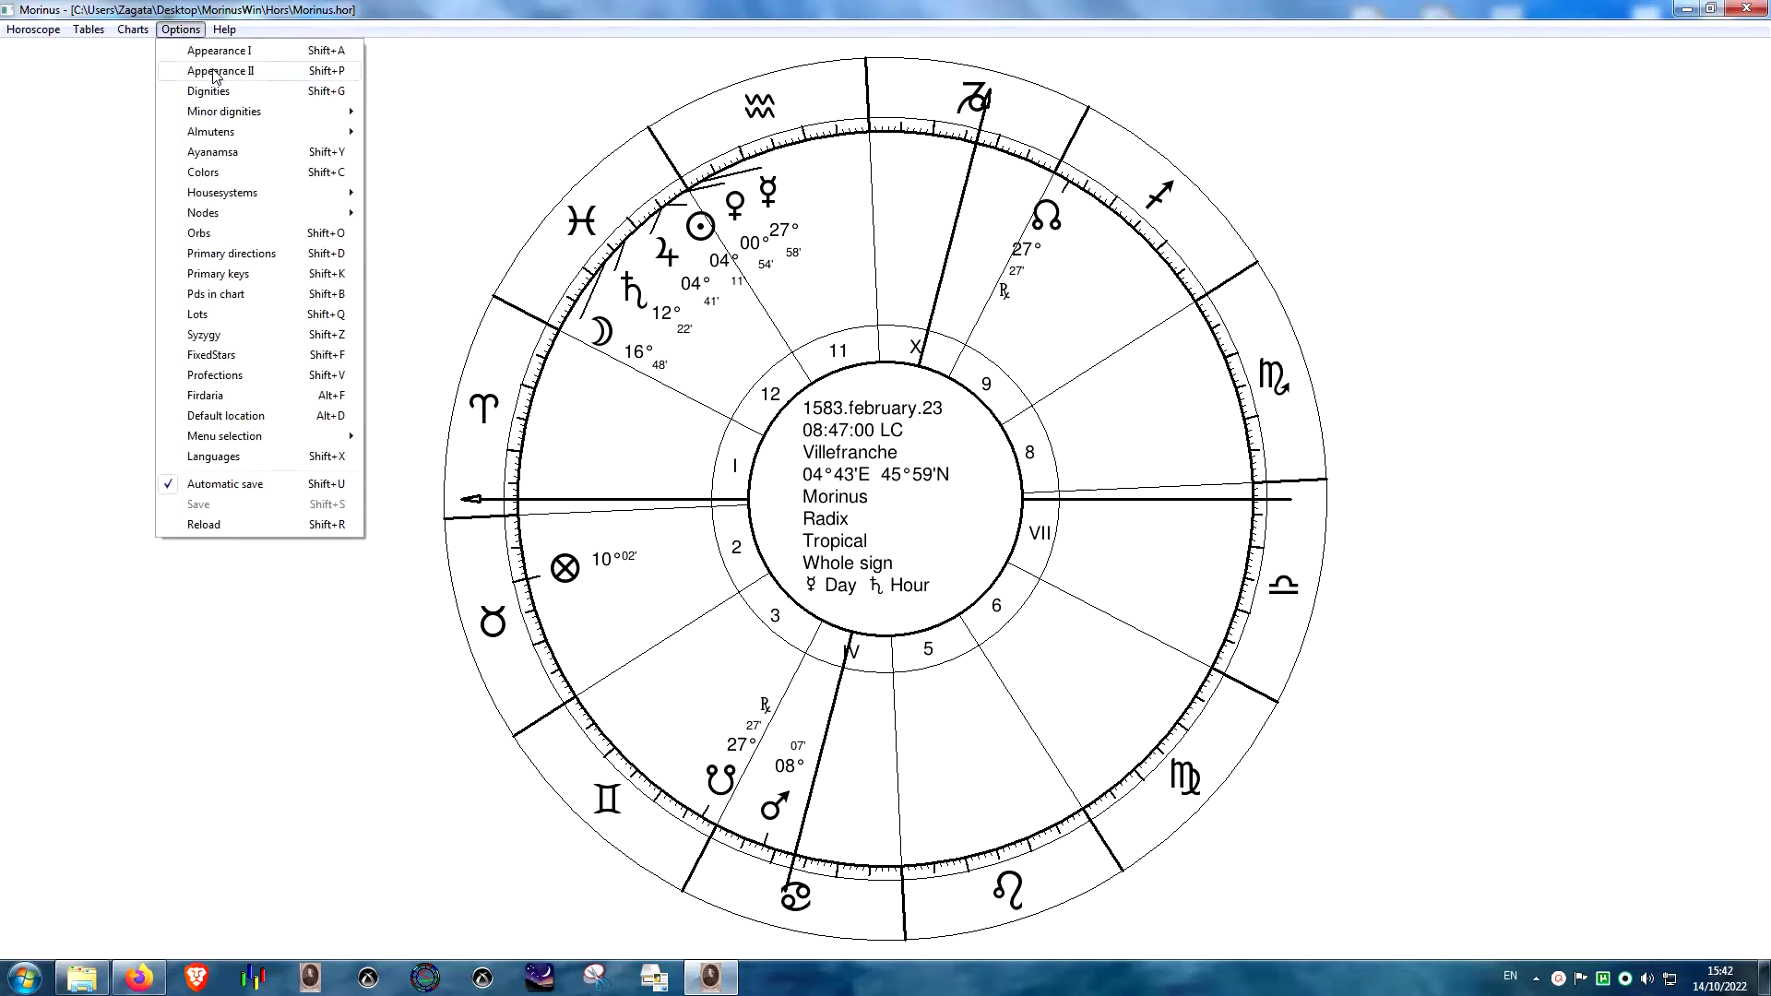
click(420, 136)
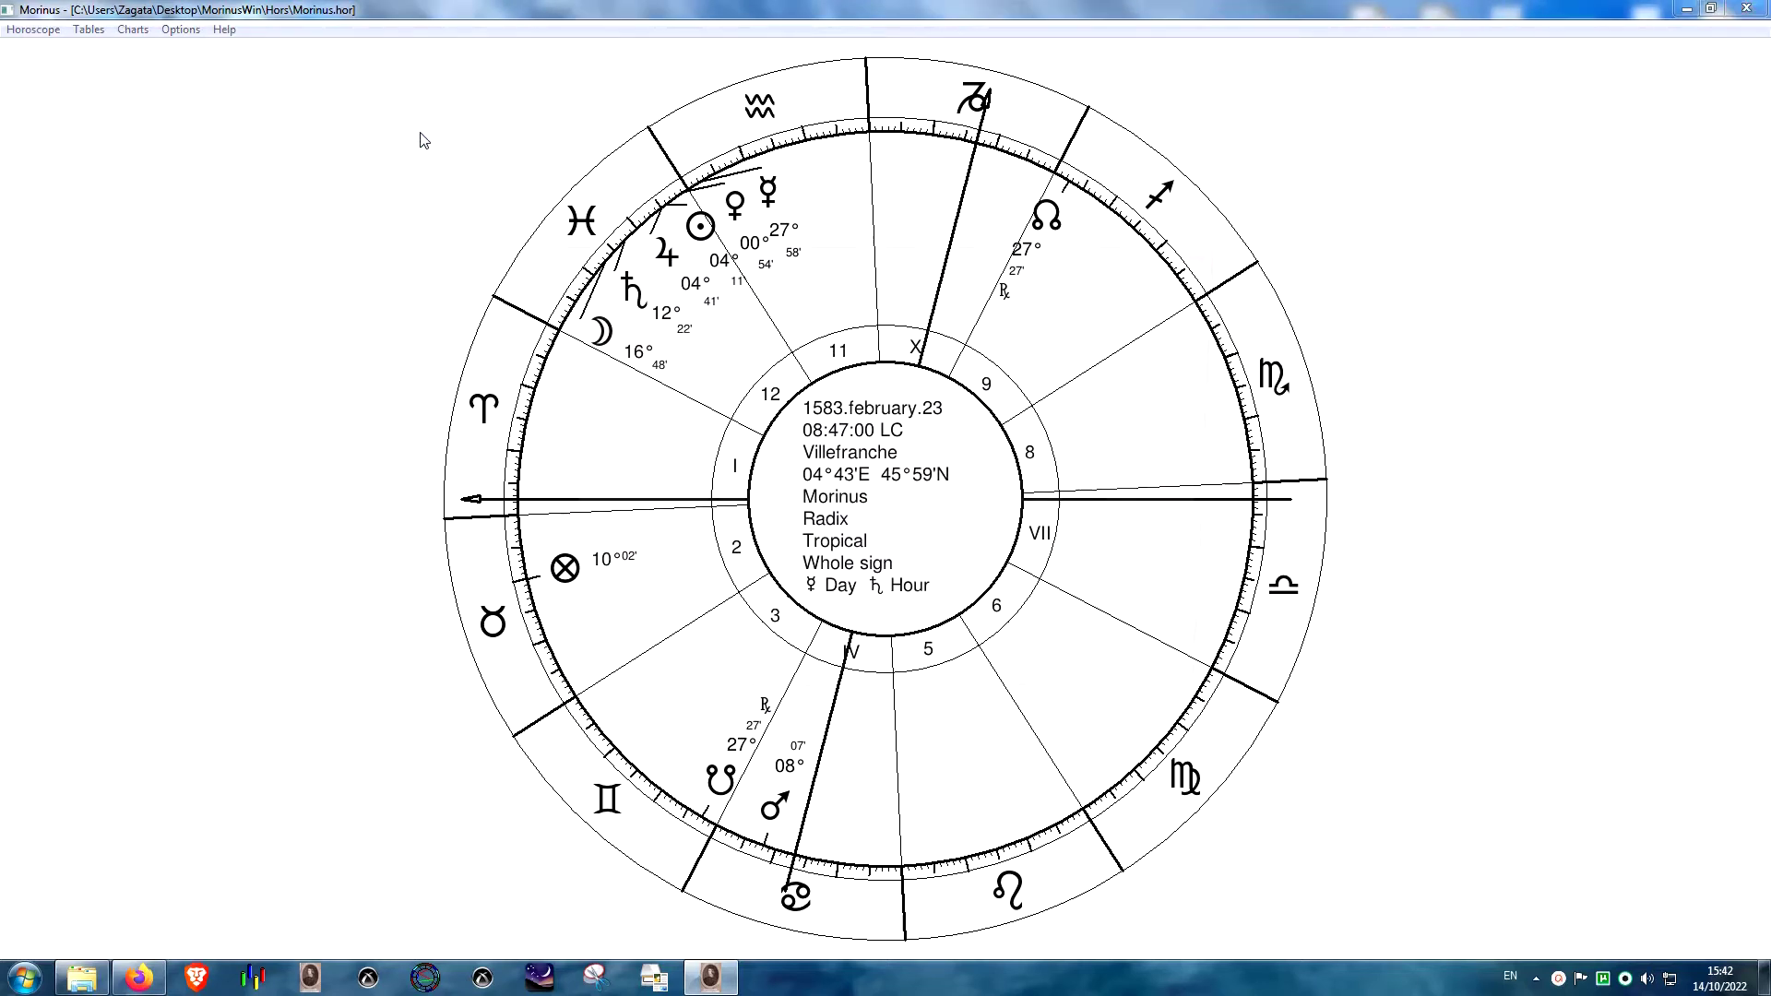
click(1208, 258)
- Set the decans system to Triplicity in the minor dignities and accept it
click(189, 29)
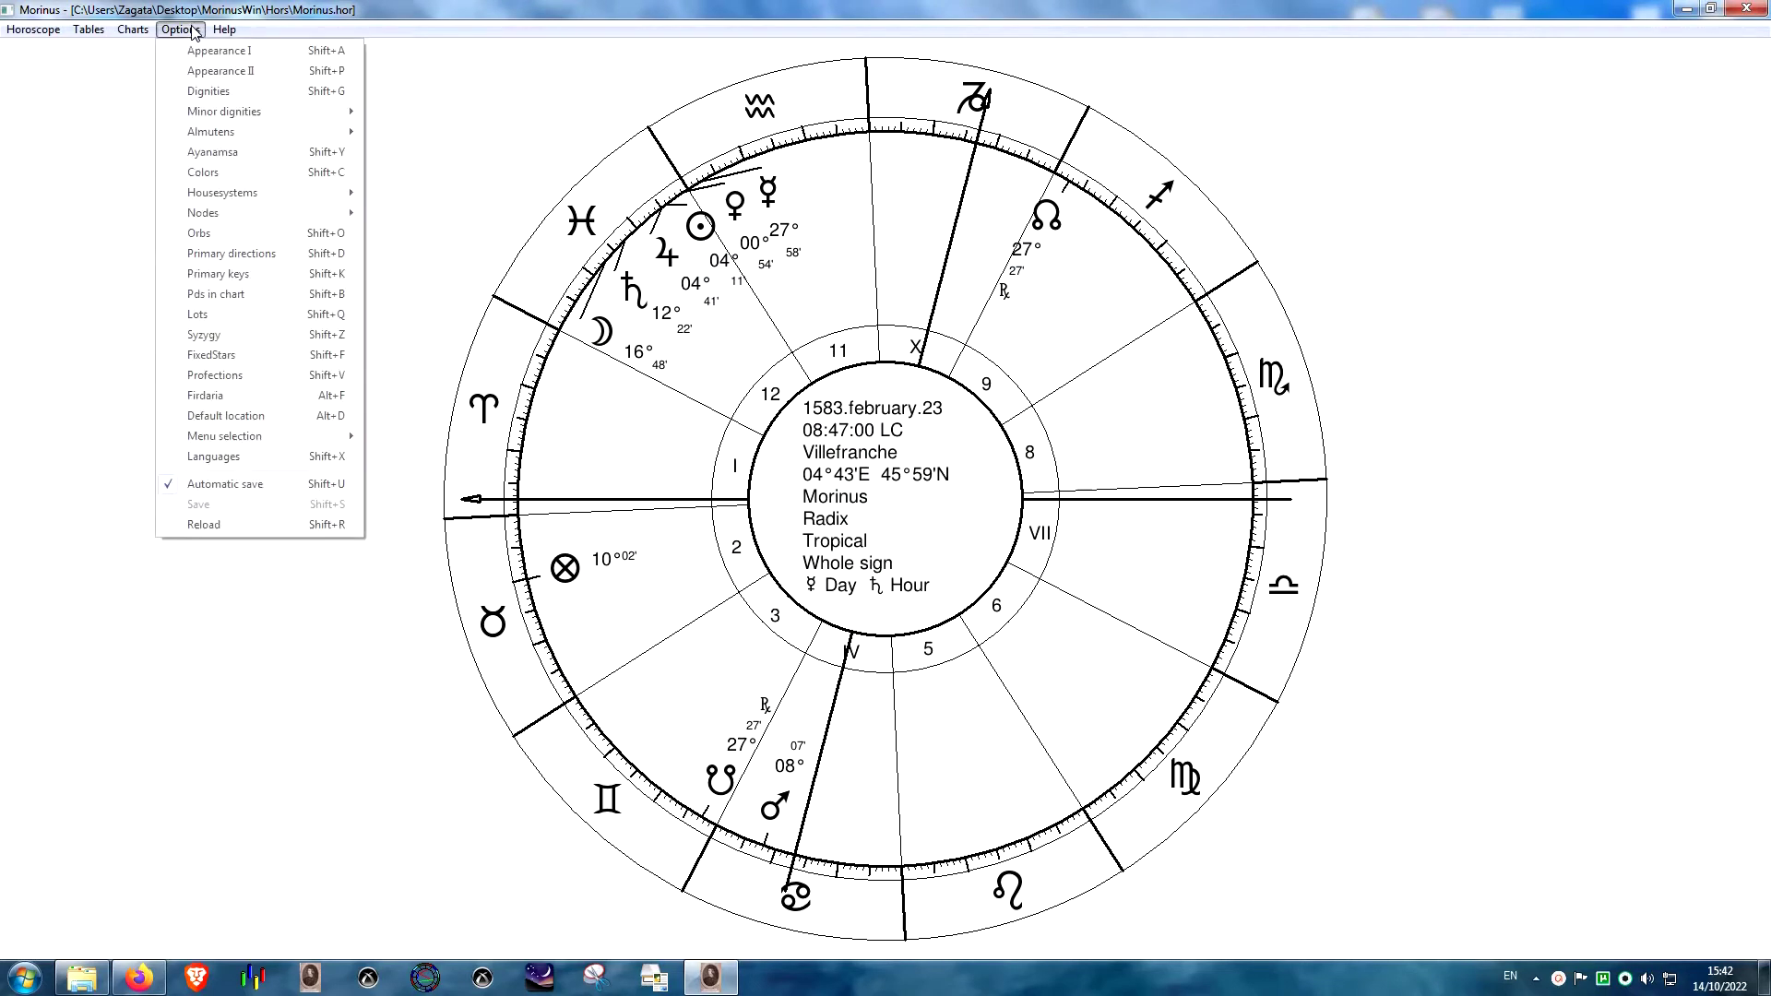
mouse_move(339, 120)
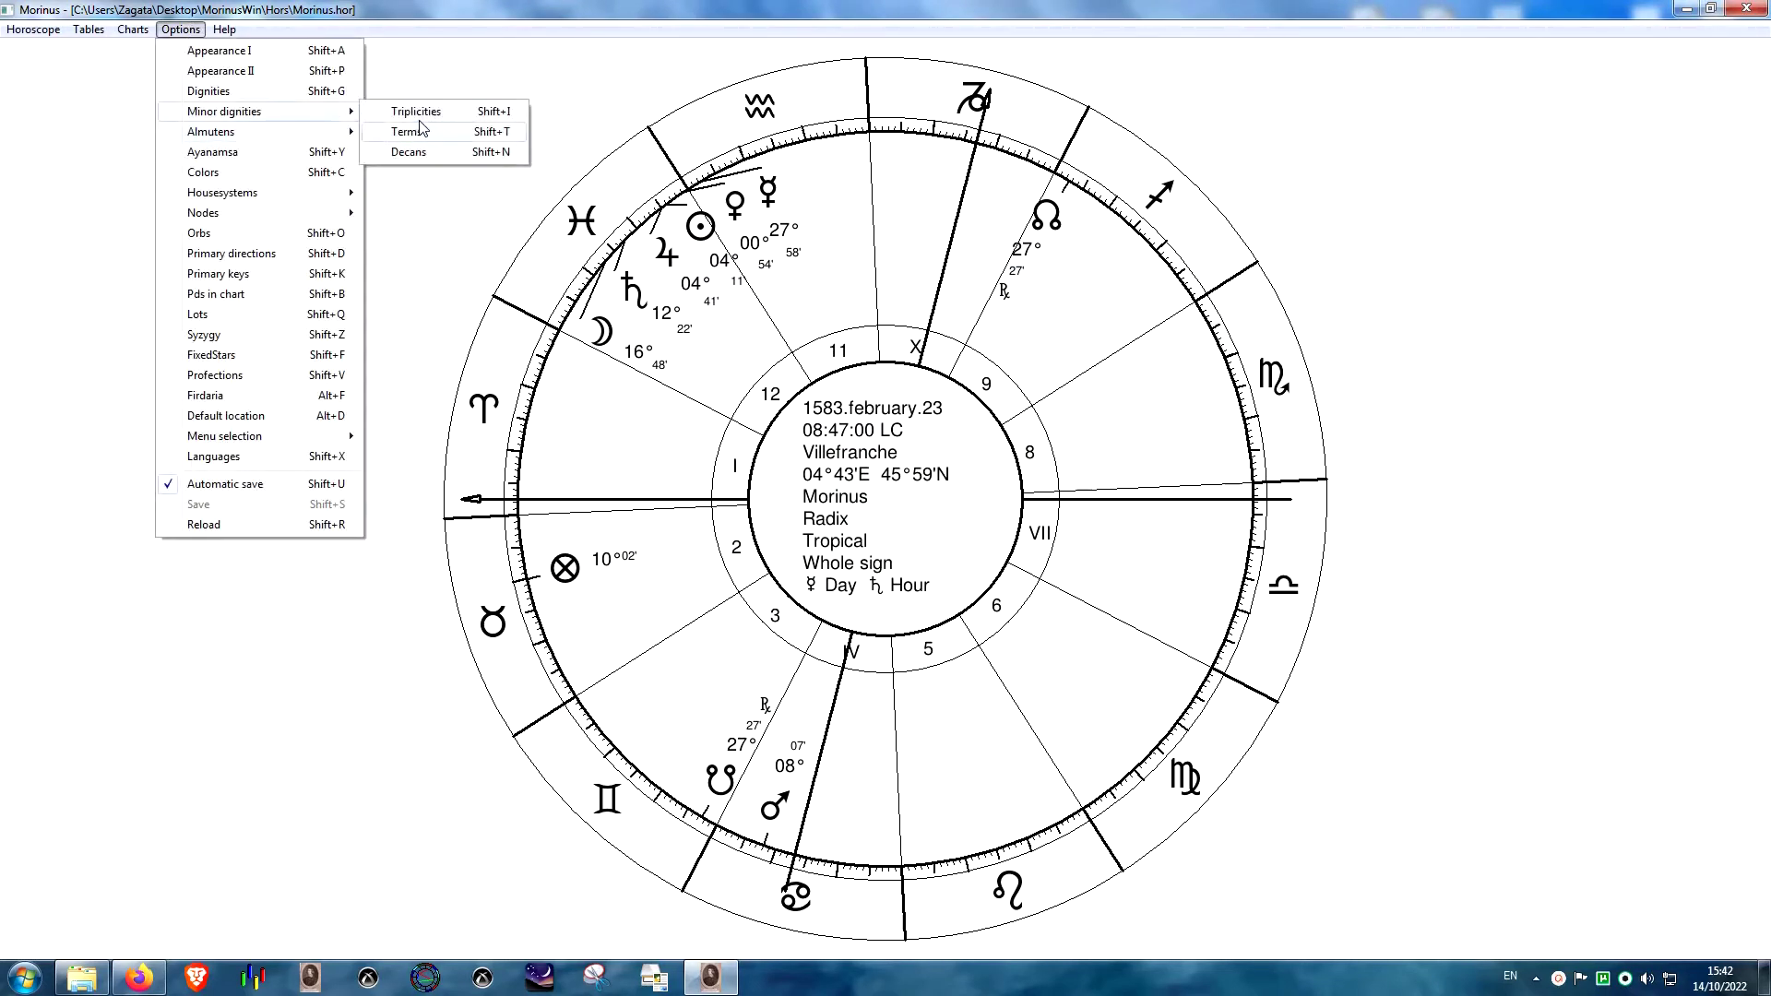
click(413, 154)
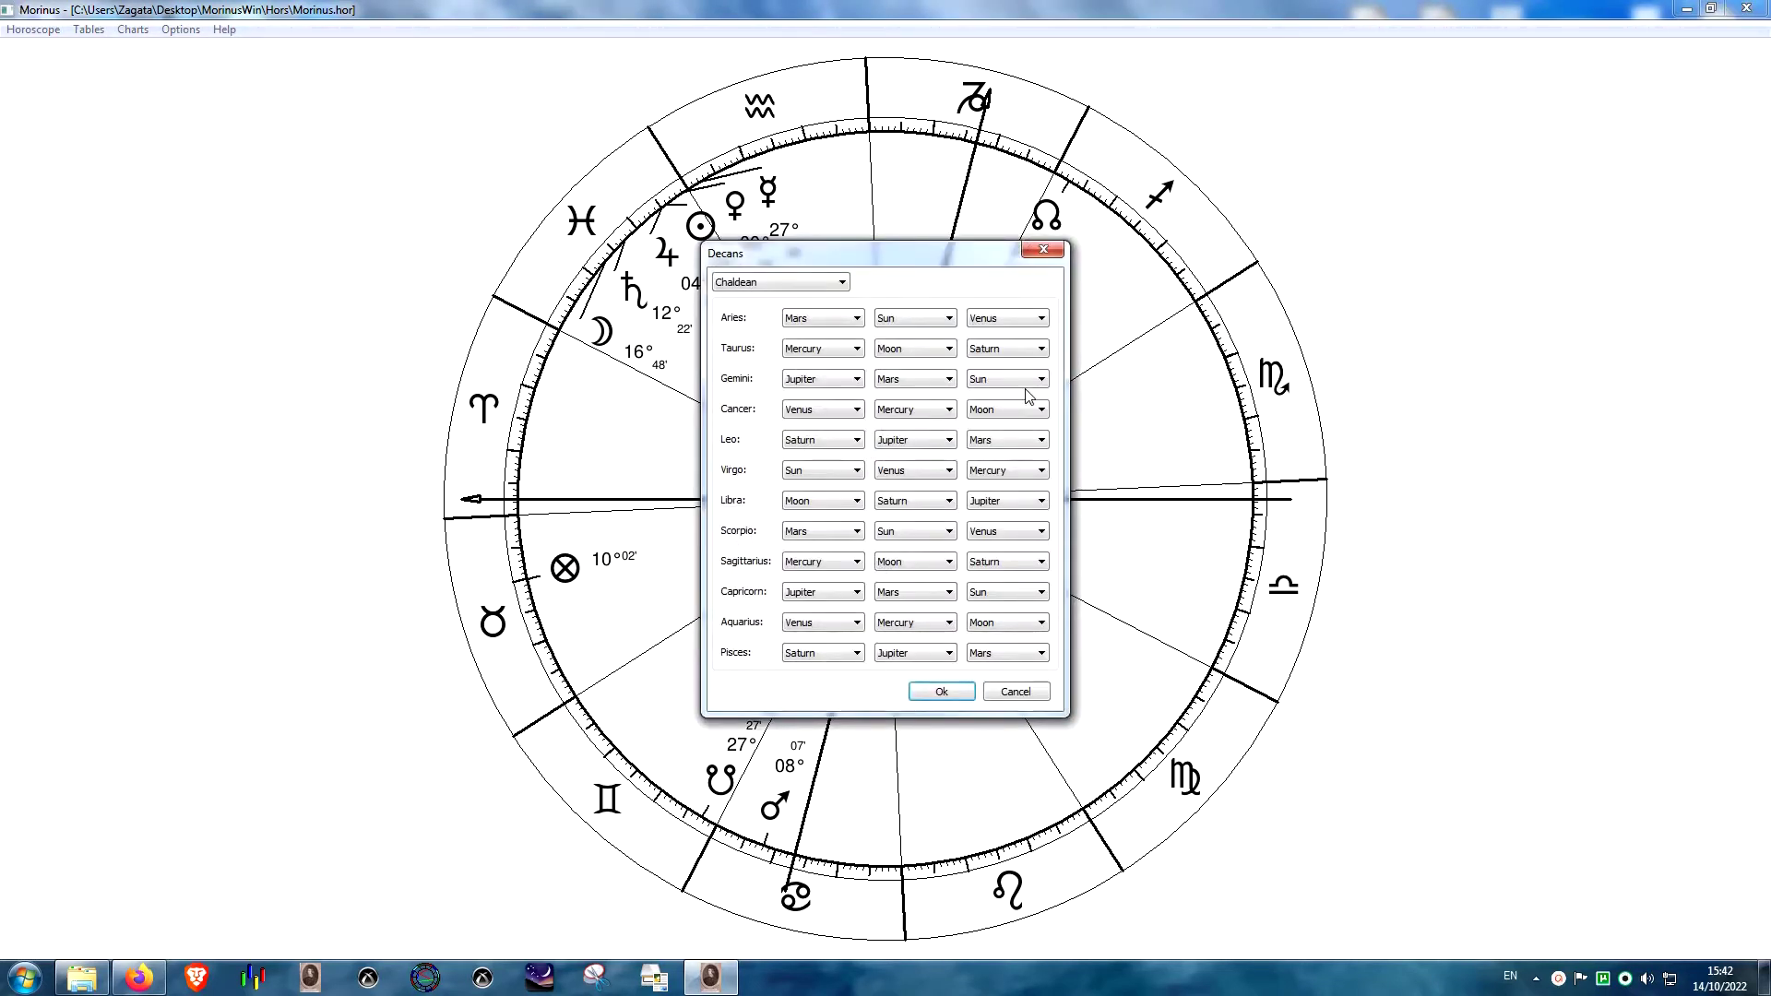
click(841, 283)
click(756, 312)
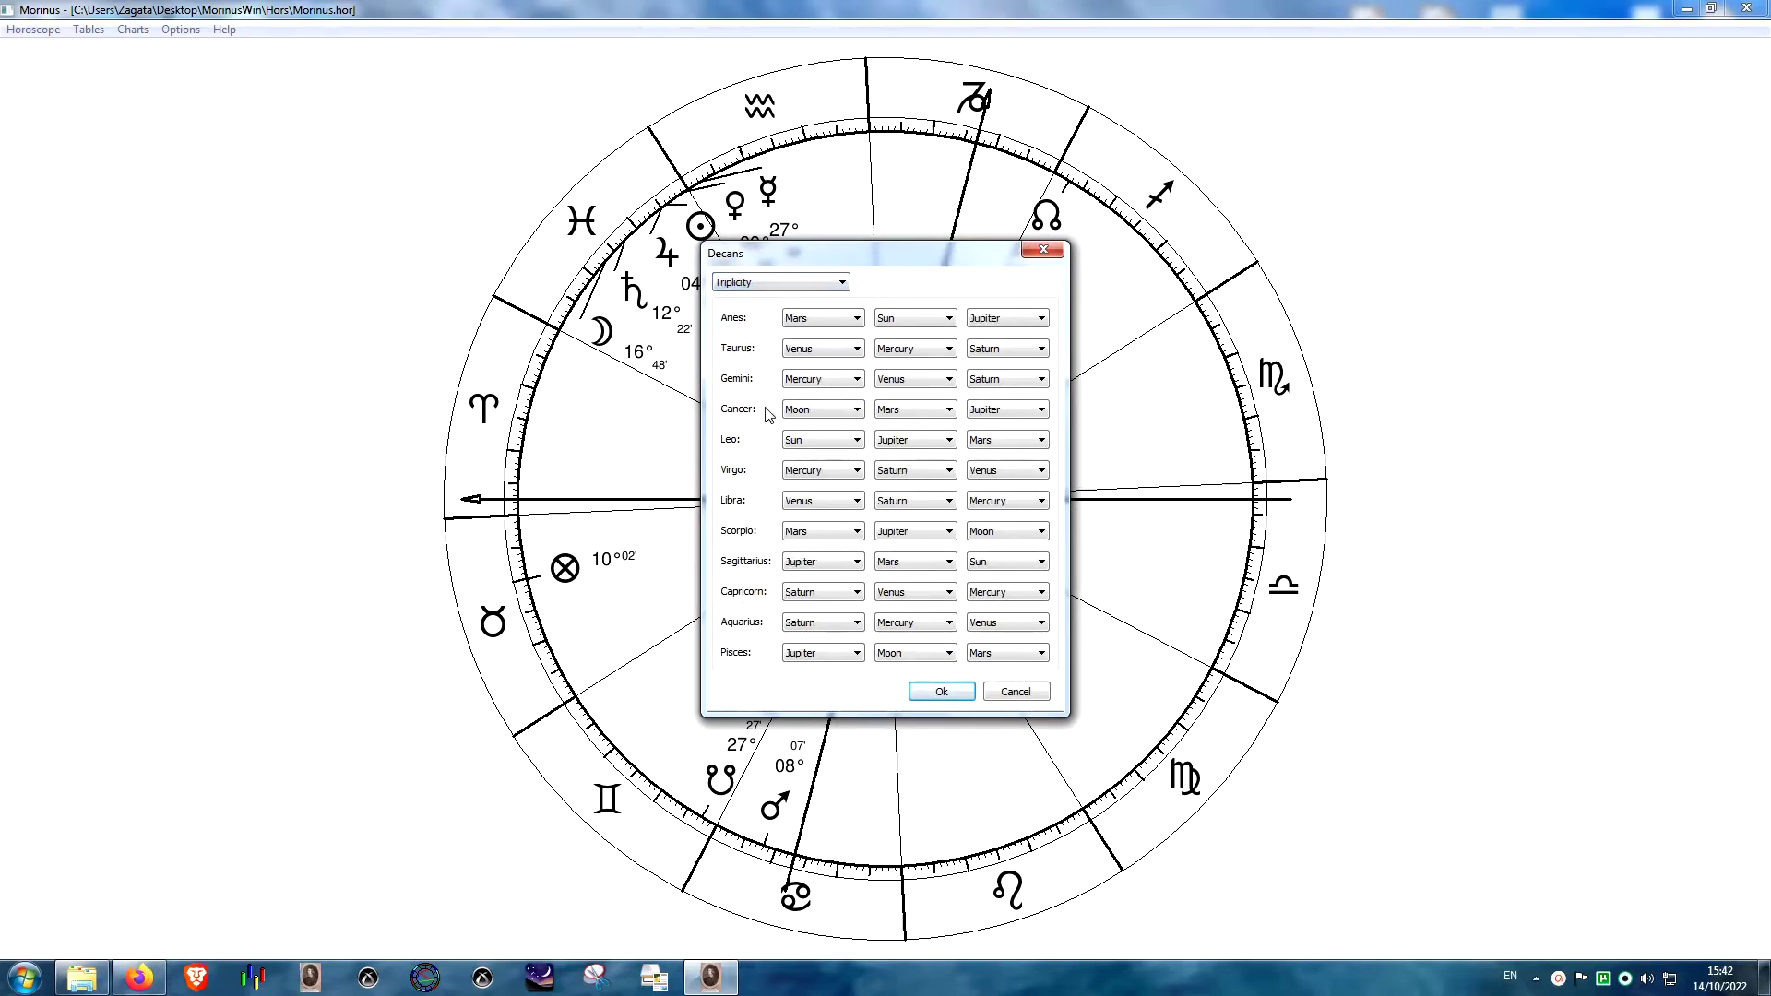
click(938, 657)
click(941, 691)
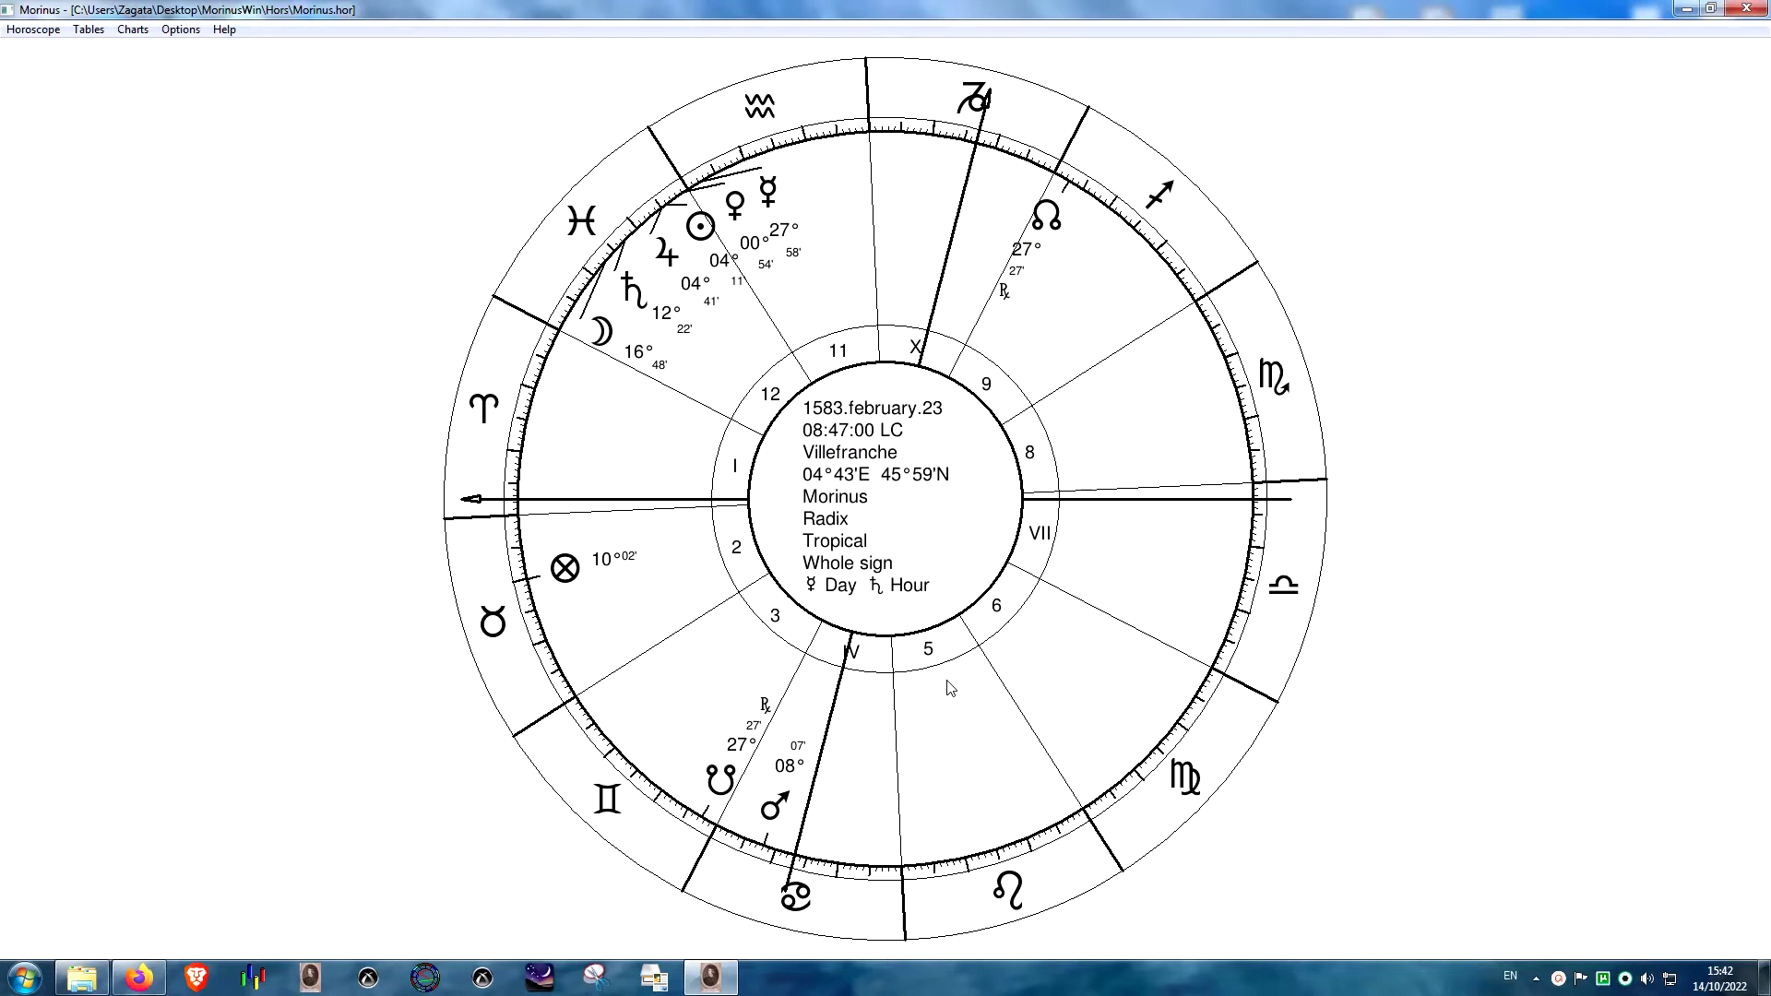
- Review the scoring options for the almuten of the chart, including ruler scores and the Mercury in Virgo exaltation, and cancel
click(181, 29)
mouse_move(300, 131)
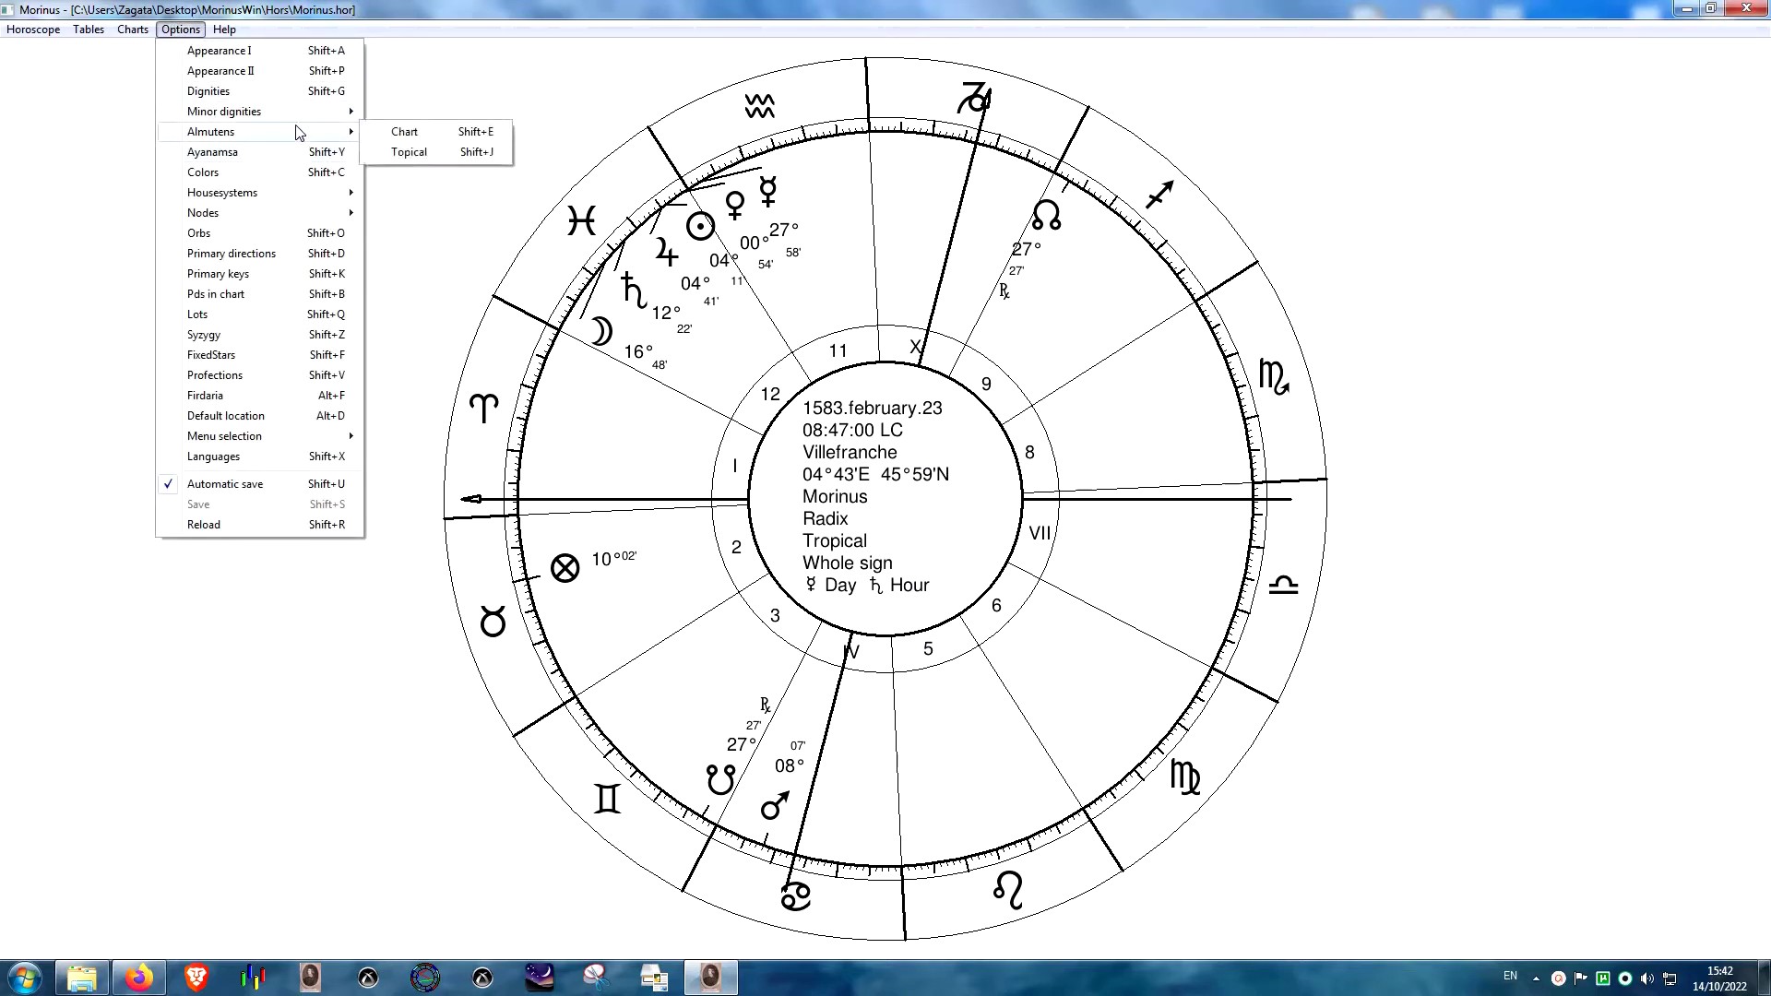
click(405, 135)
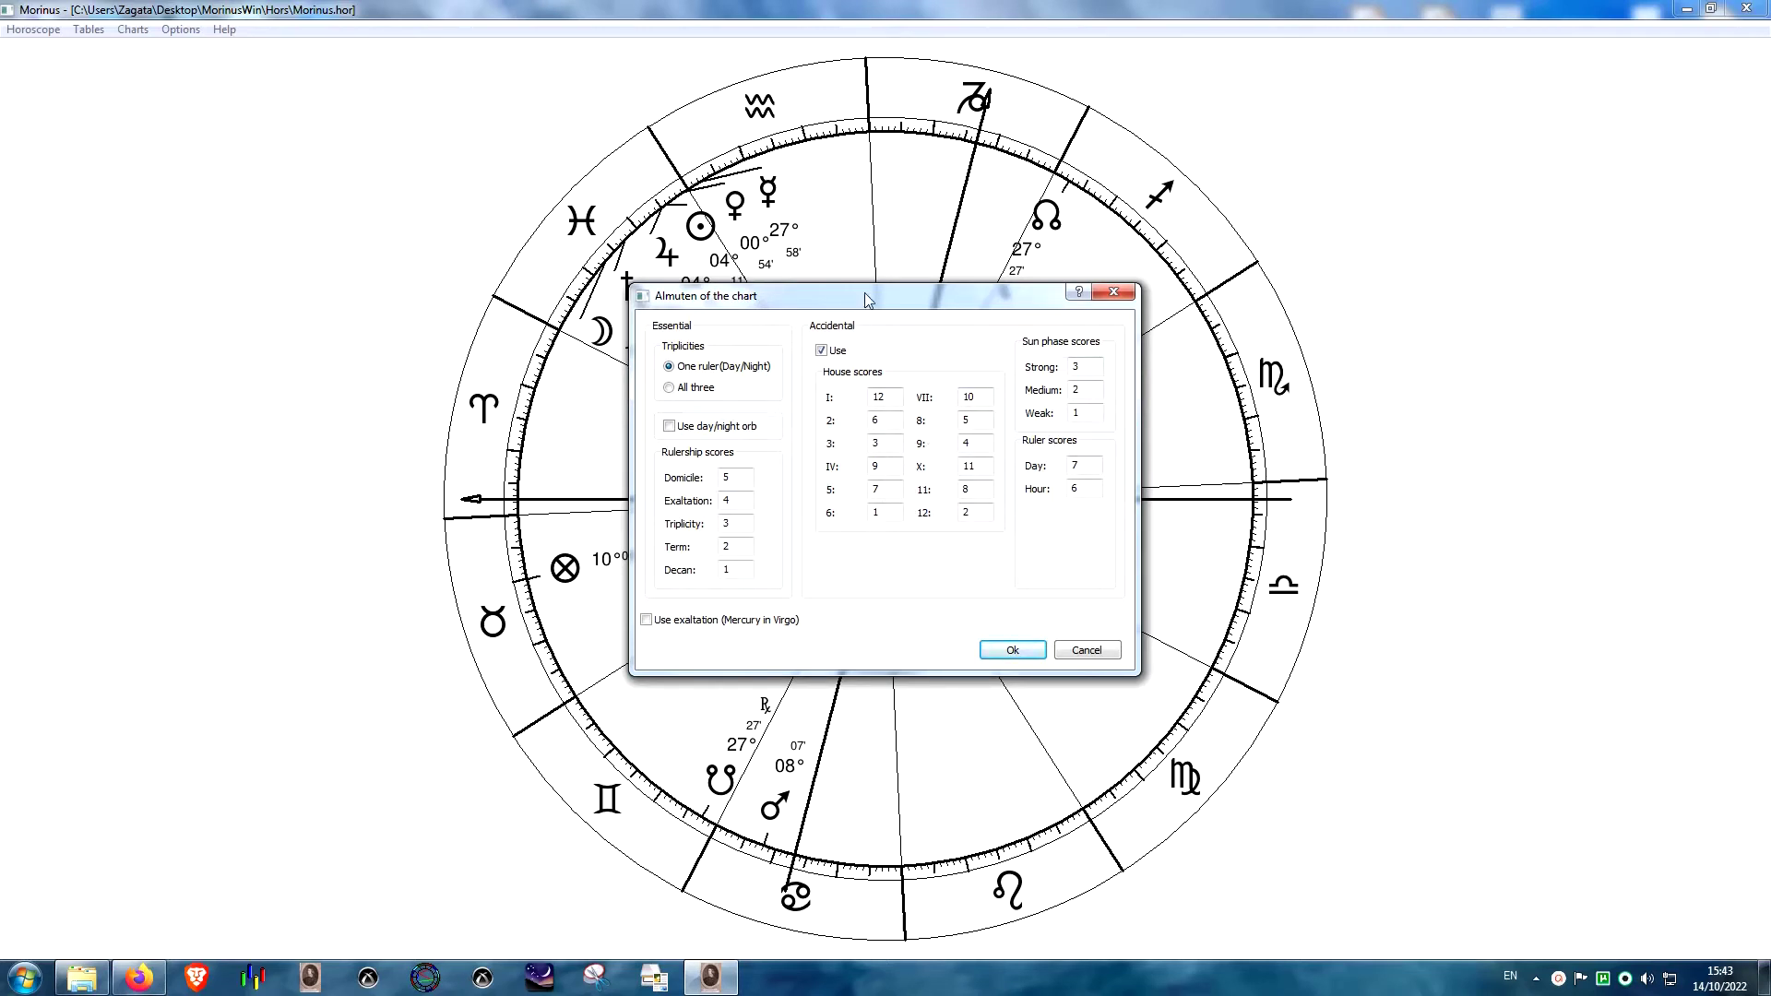
drag(865, 292, 823, 323)
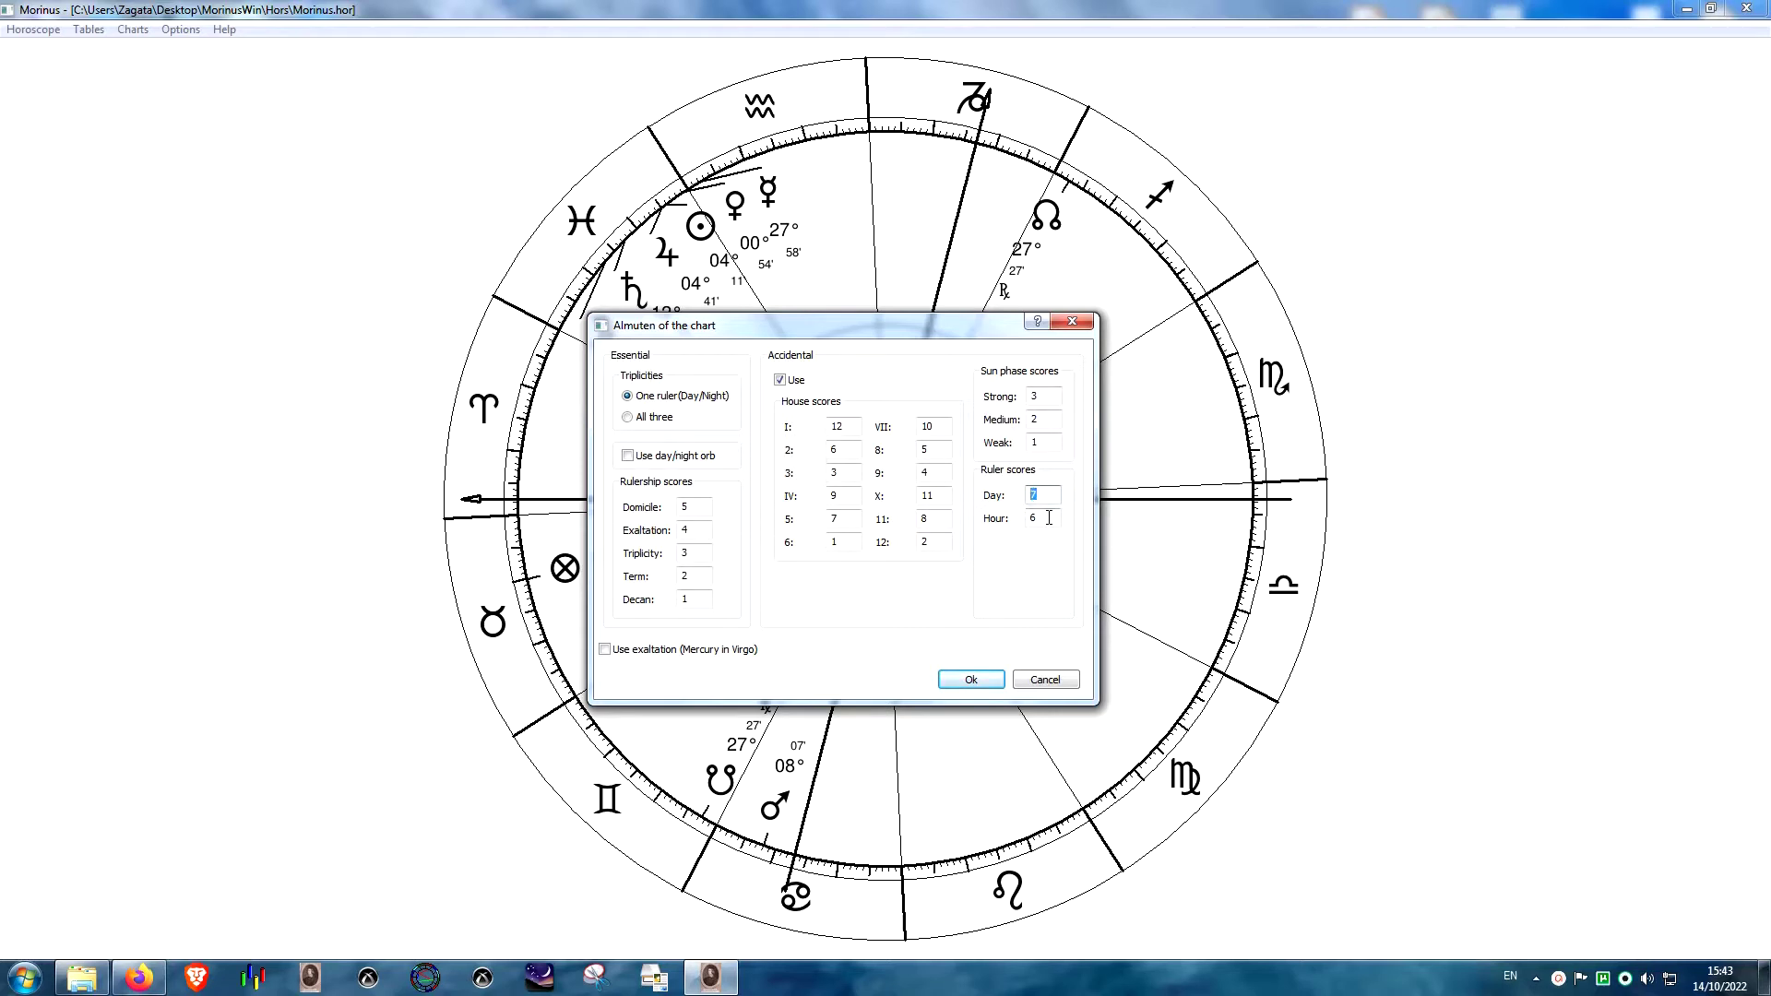
click(1034, 517)
click(607, 651)
click(606, 650)
click(1032, 683)
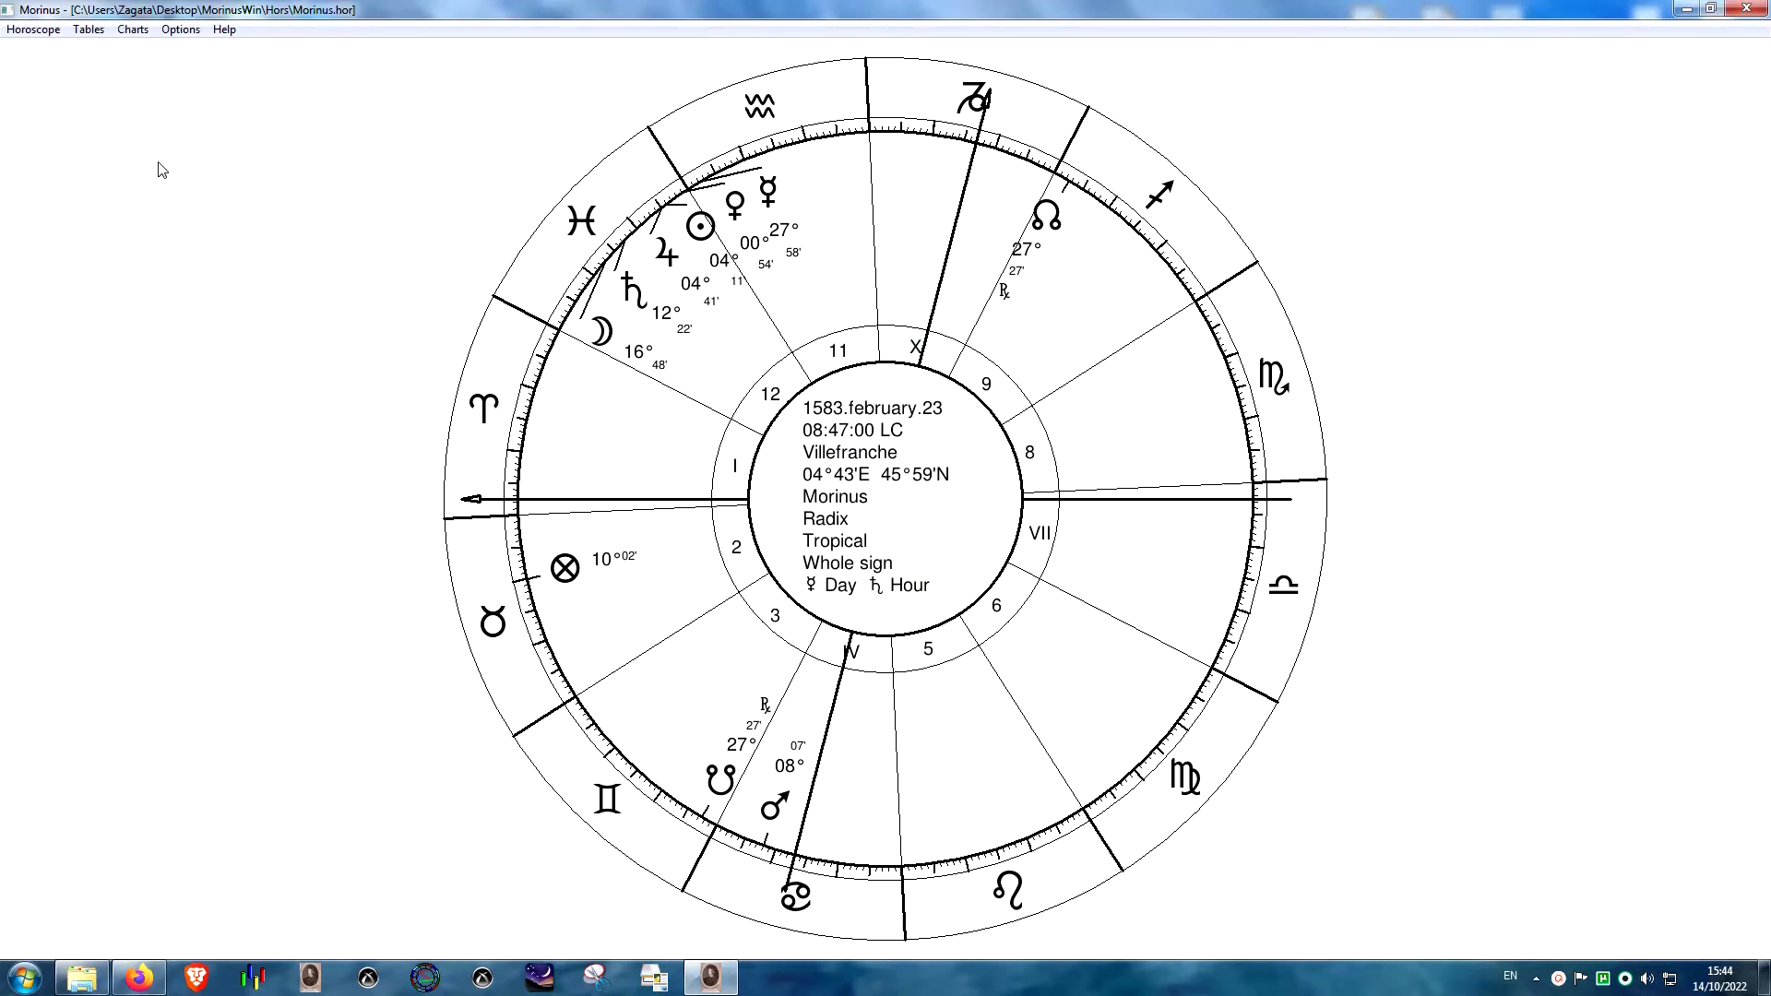
- Look over the Topical Almutens editor and close it without adding any almuten
click(181, 30)
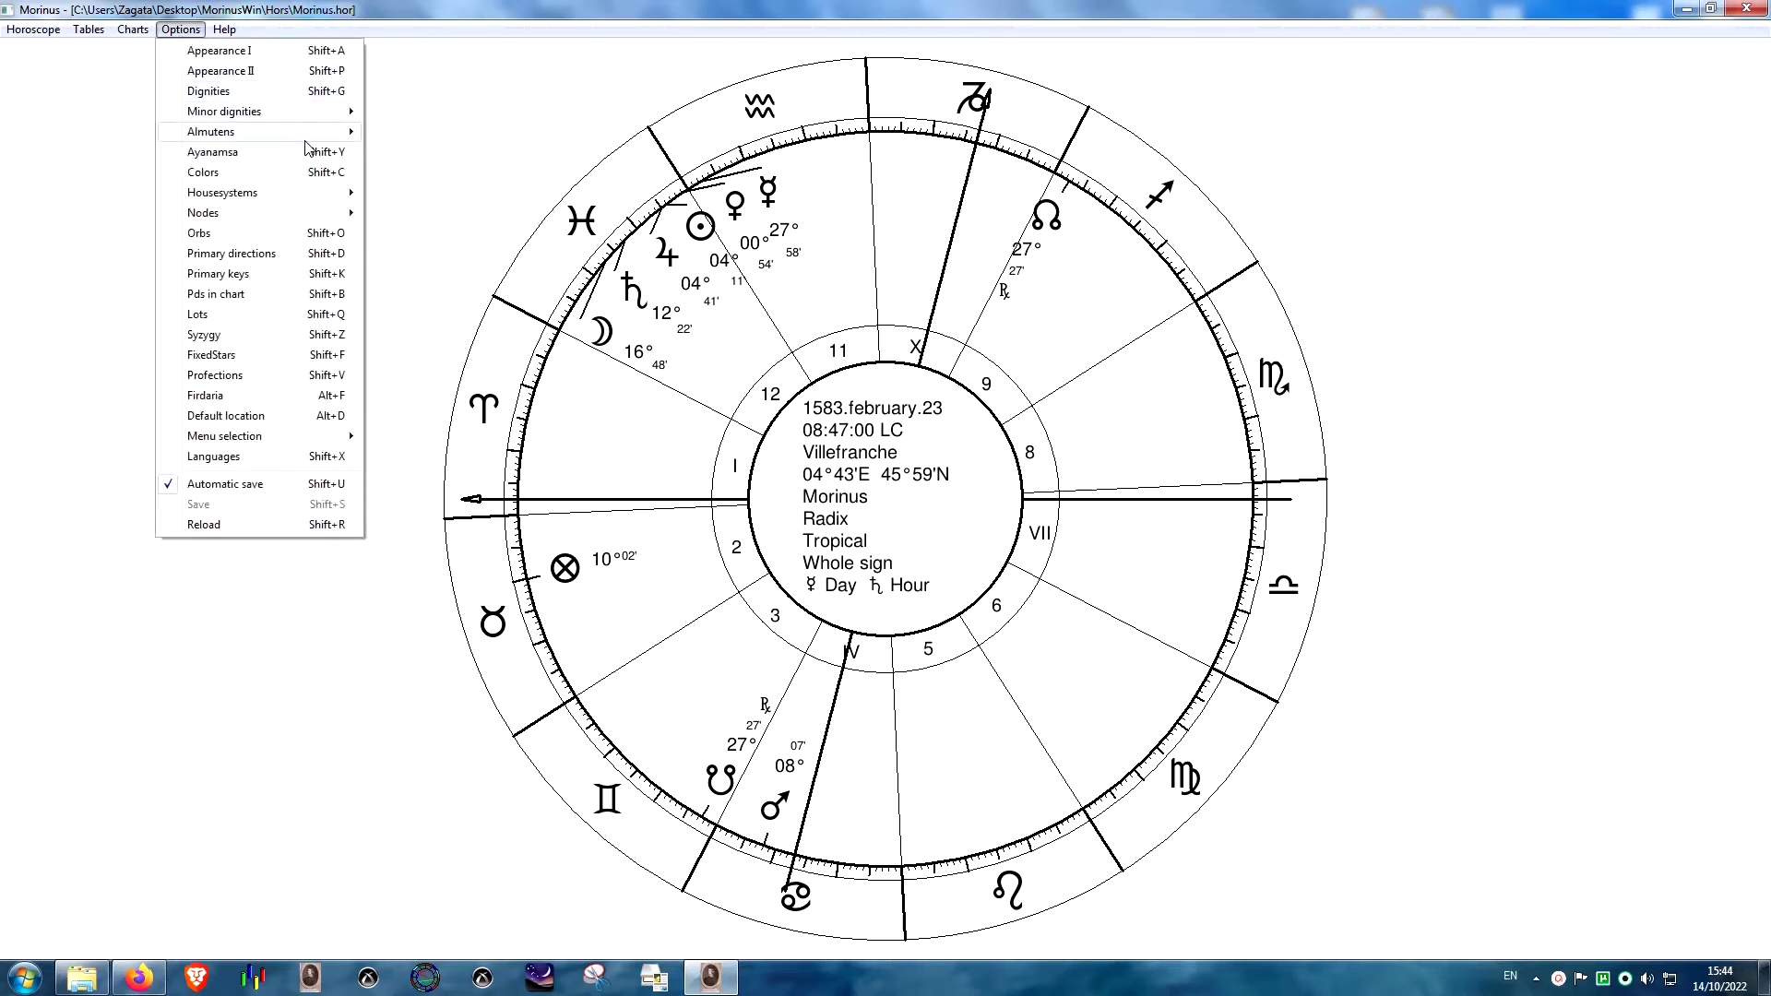
mouse_move(307, 137)
click(438, 164)
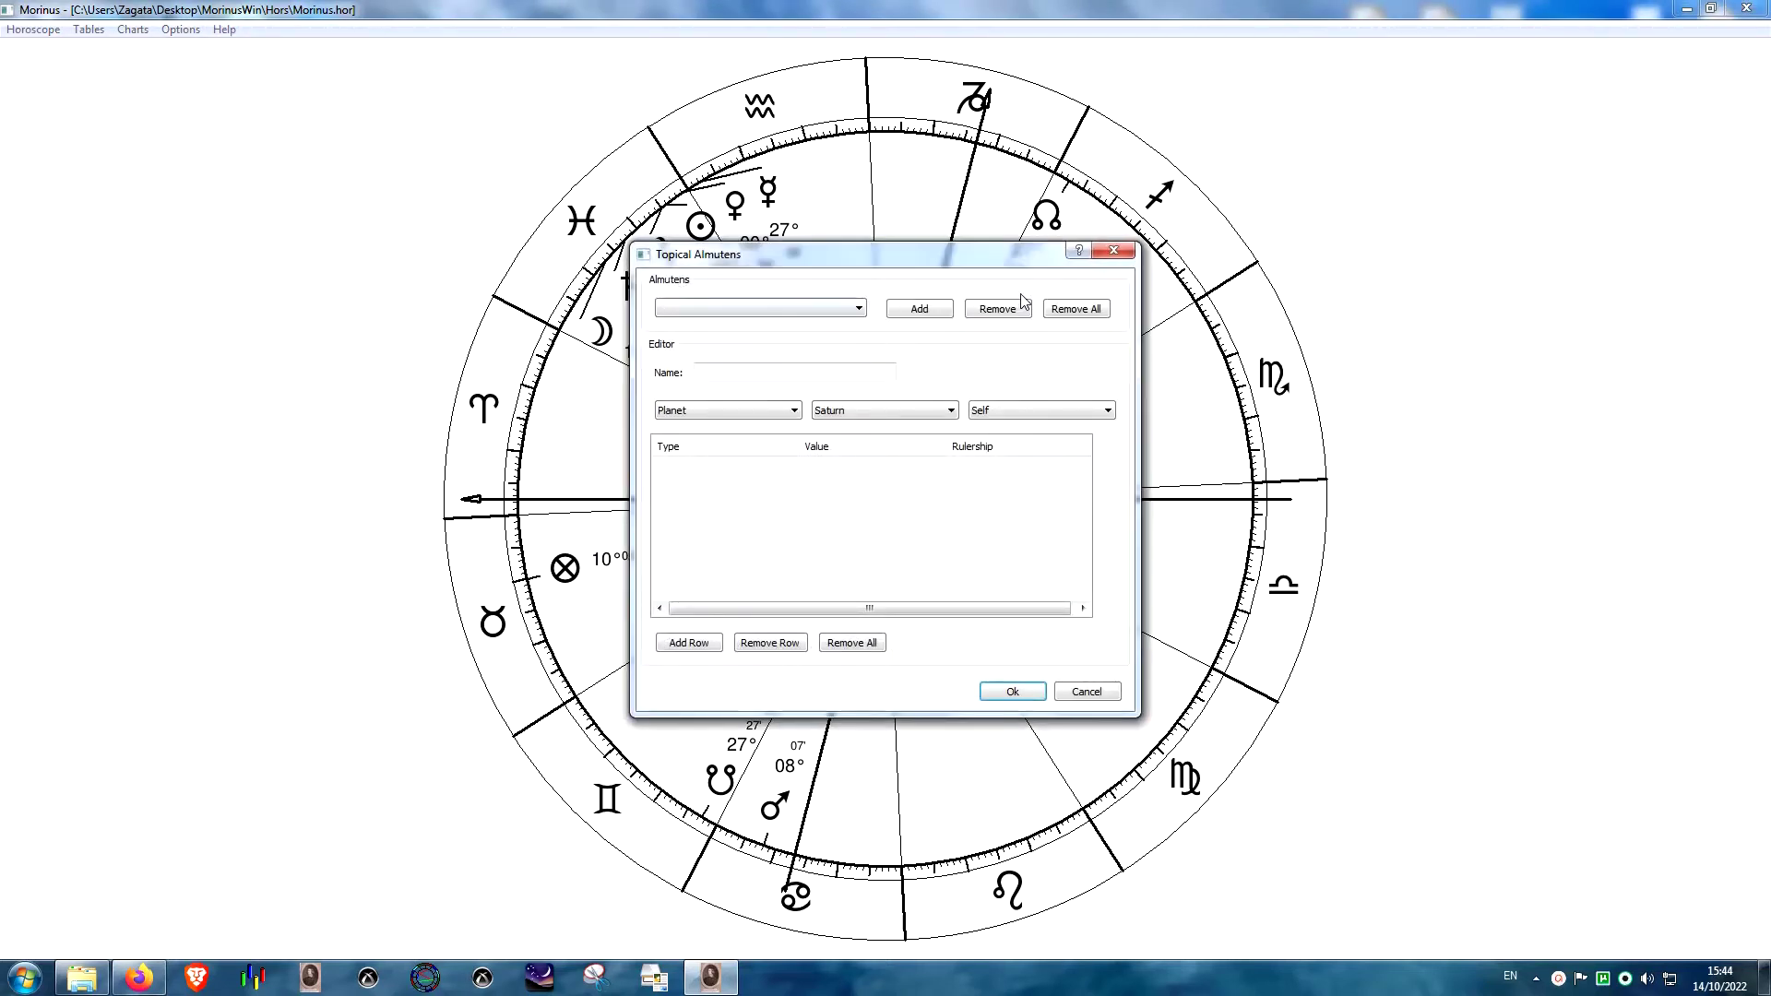
key(Escape)
- Review the chart almuten scoring once more, including the day and hour ruler scores, and cancel
click(181, 30)
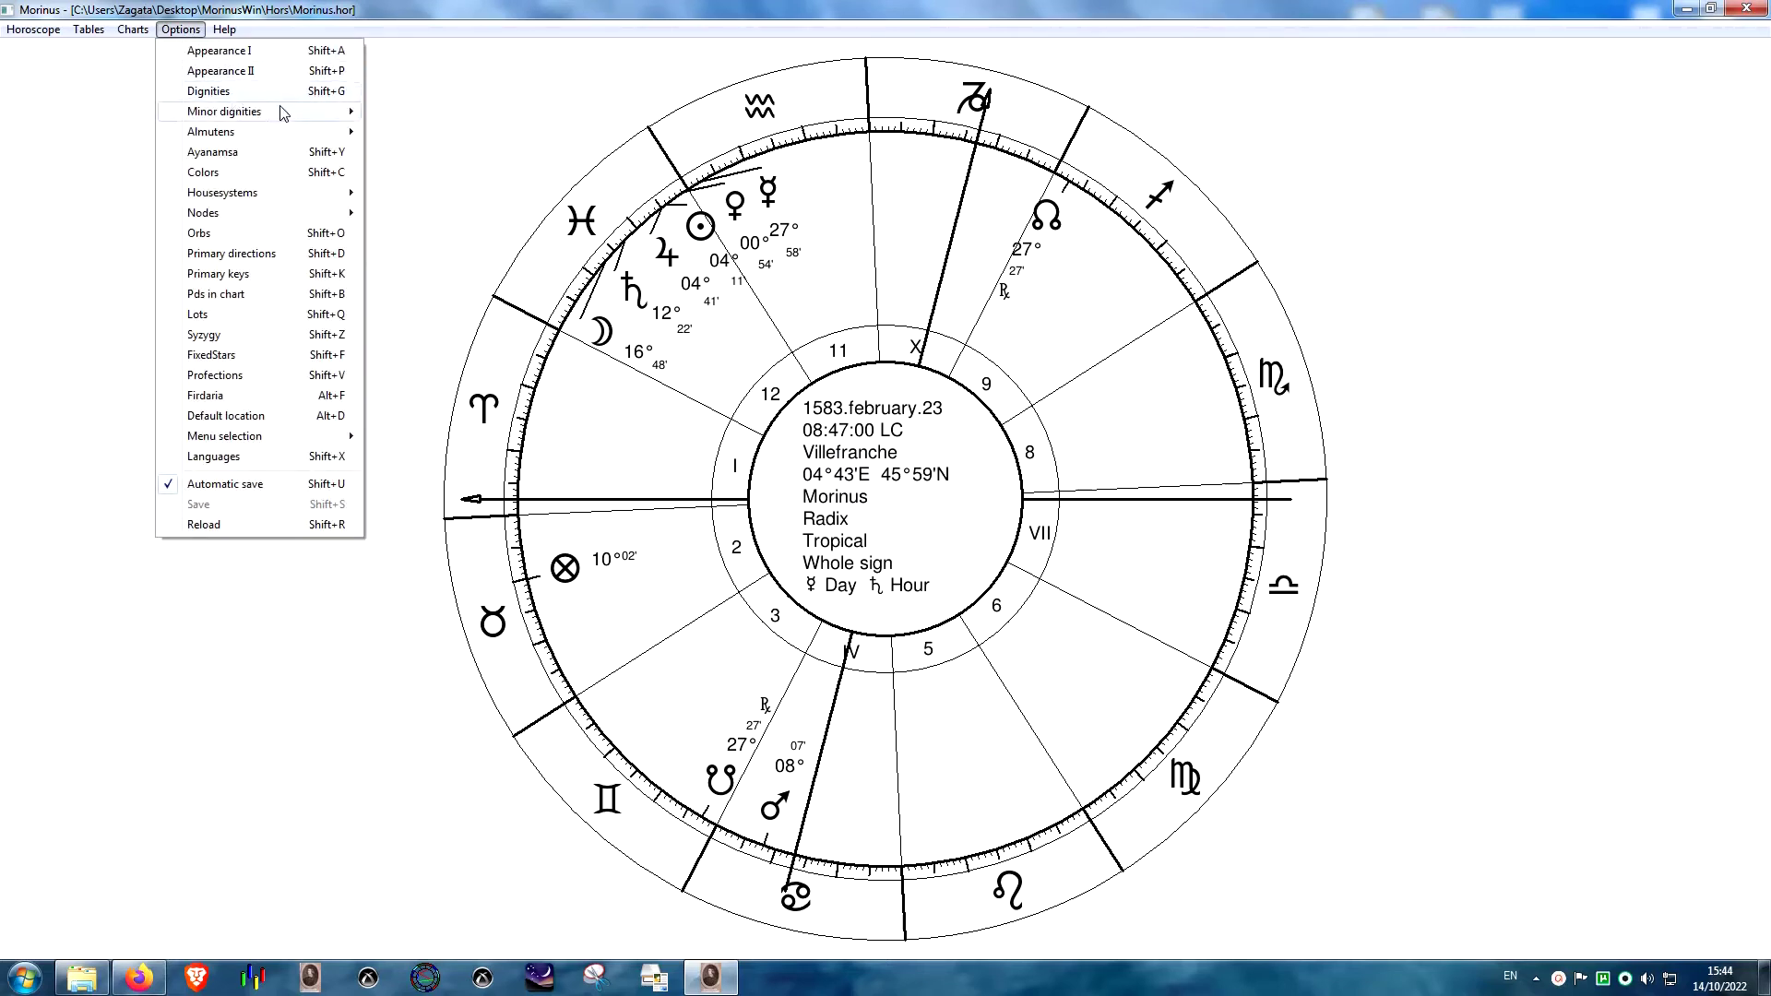
mouse_move(308, 139)
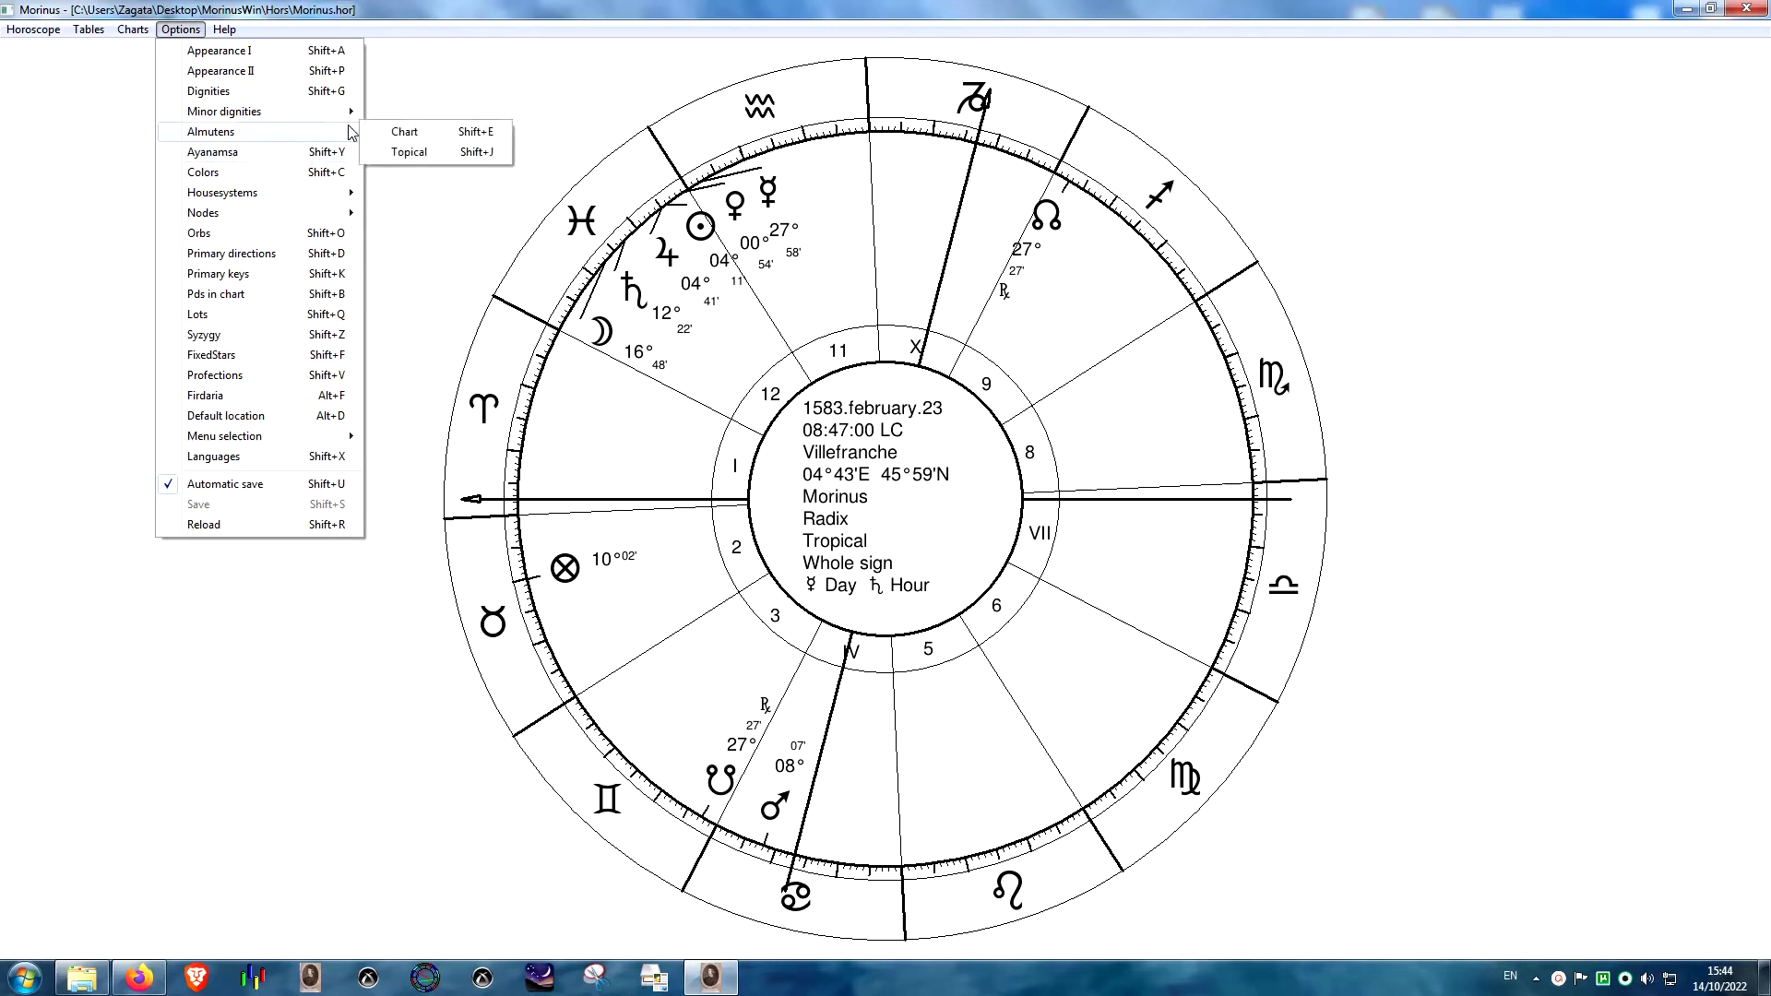
click(392, 132)
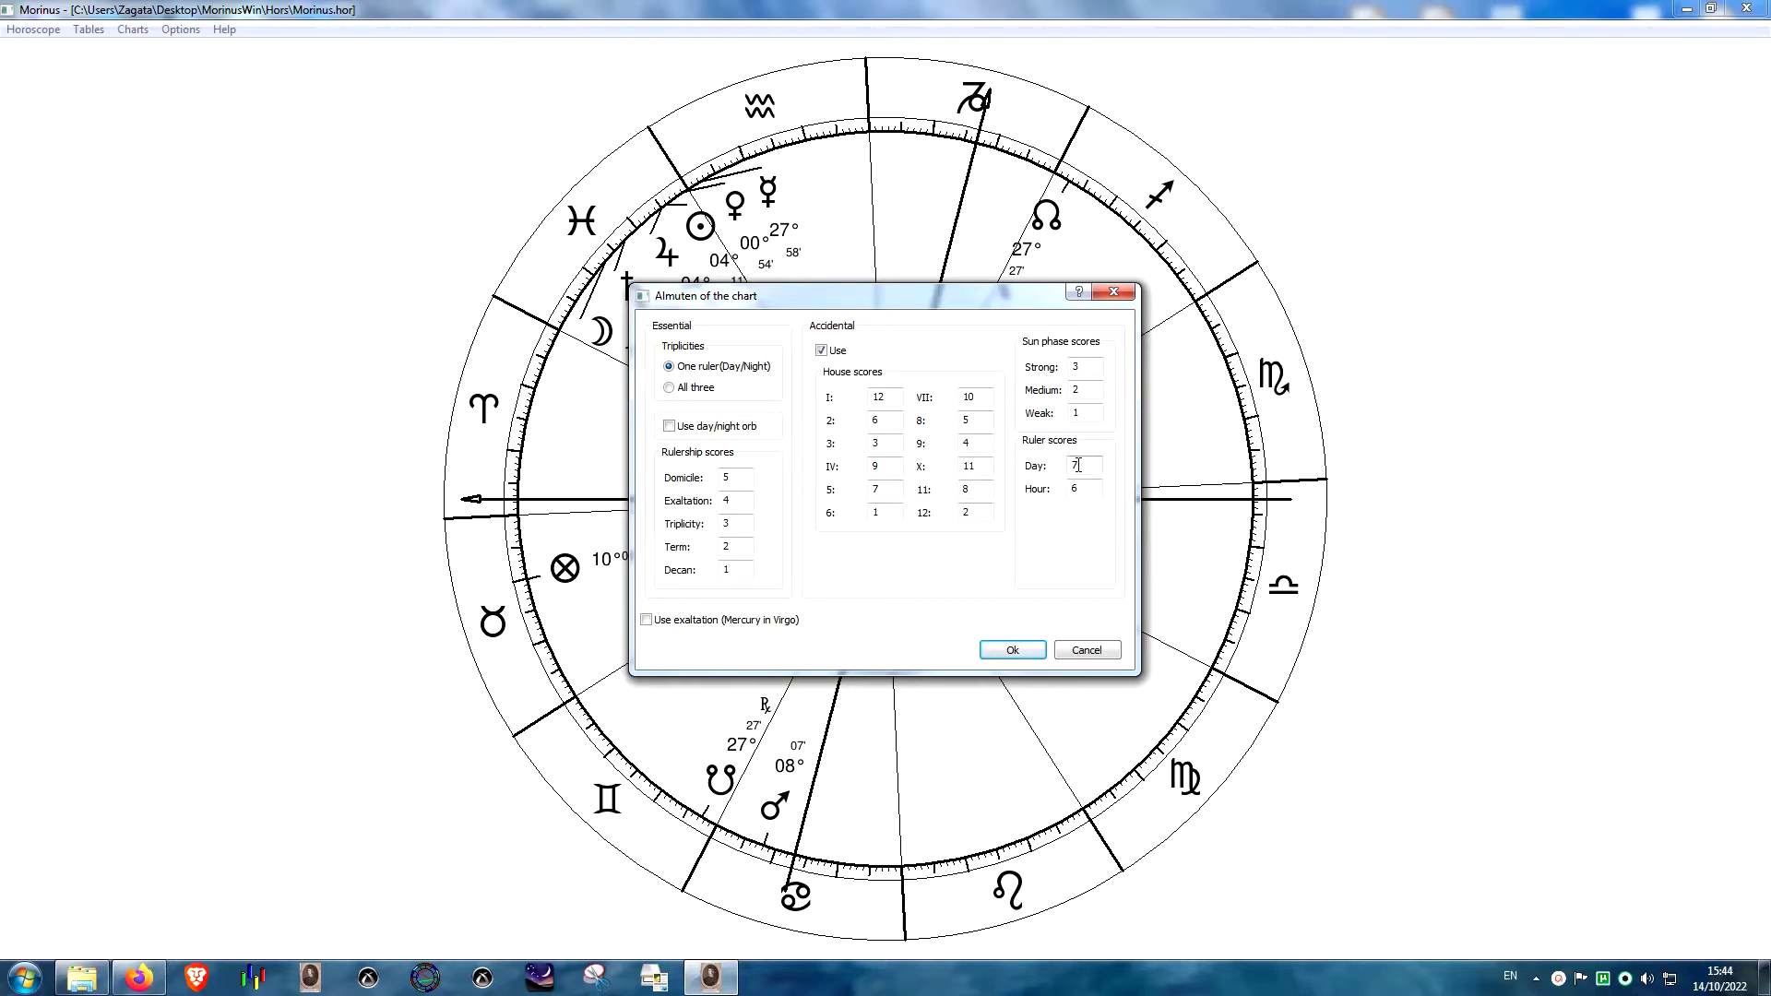
drag(1085, 489, 1069, 488)
click(1087, 652)
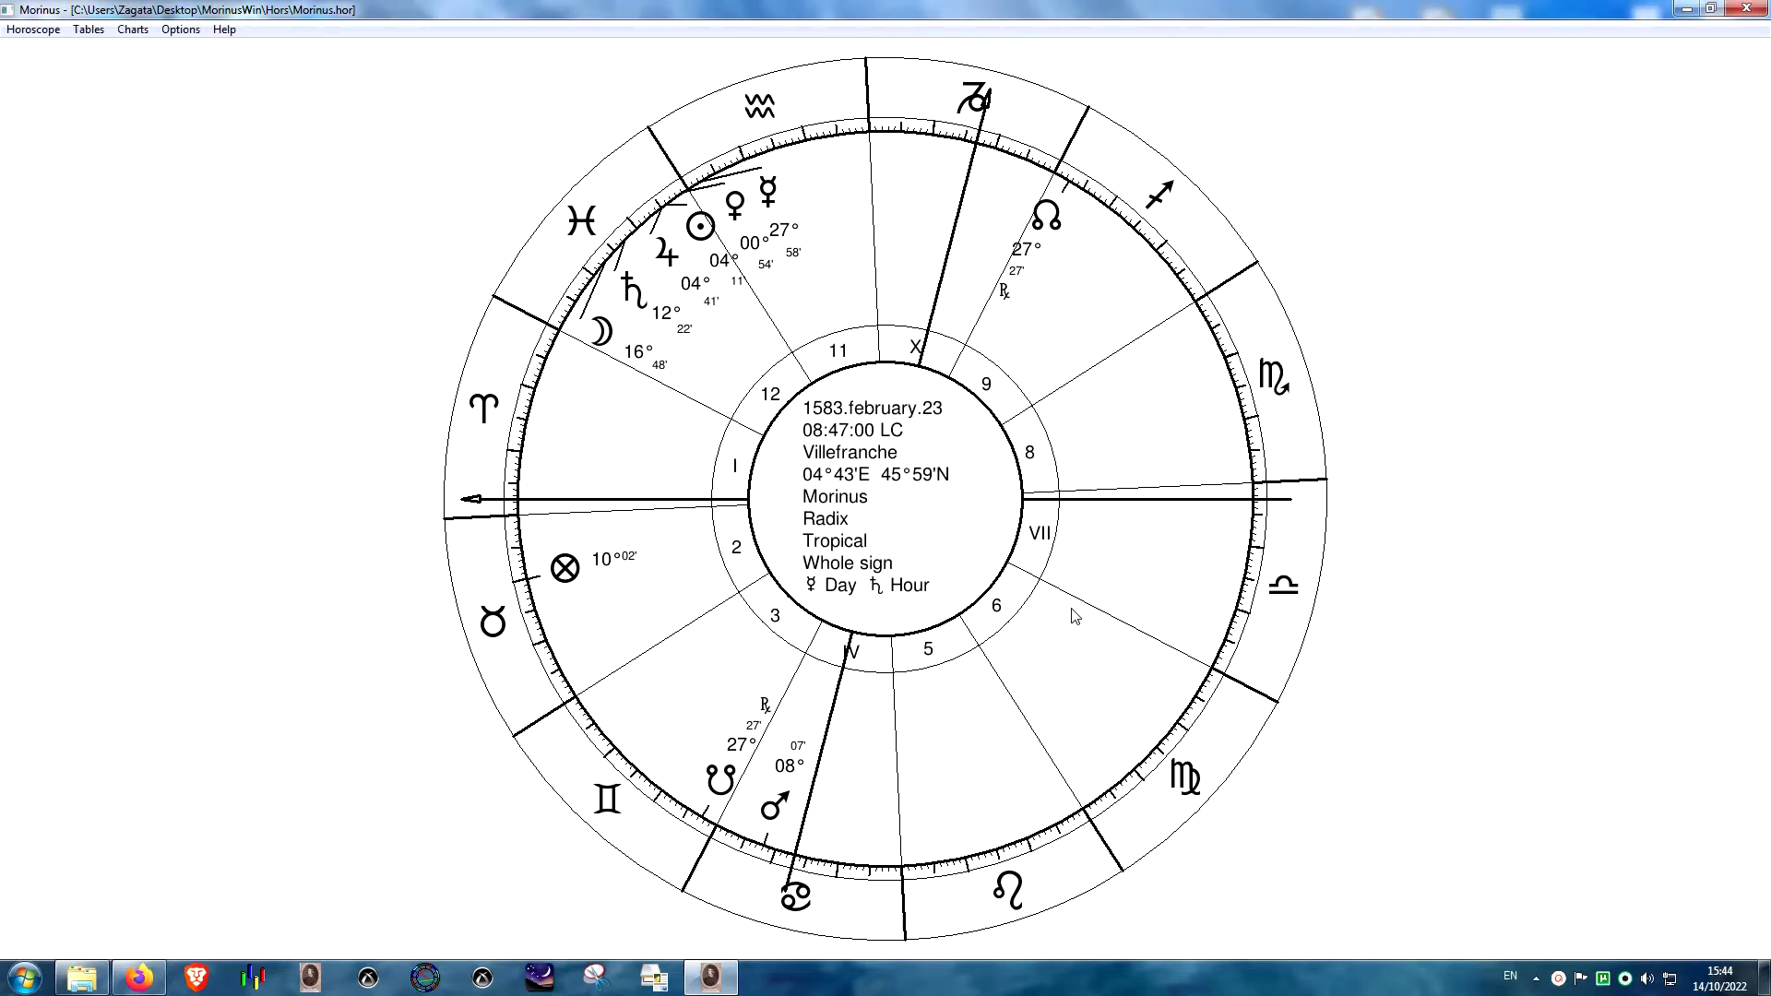
- Open the Ayanamsa setting and list the available ayanamsas
click(180, 29)
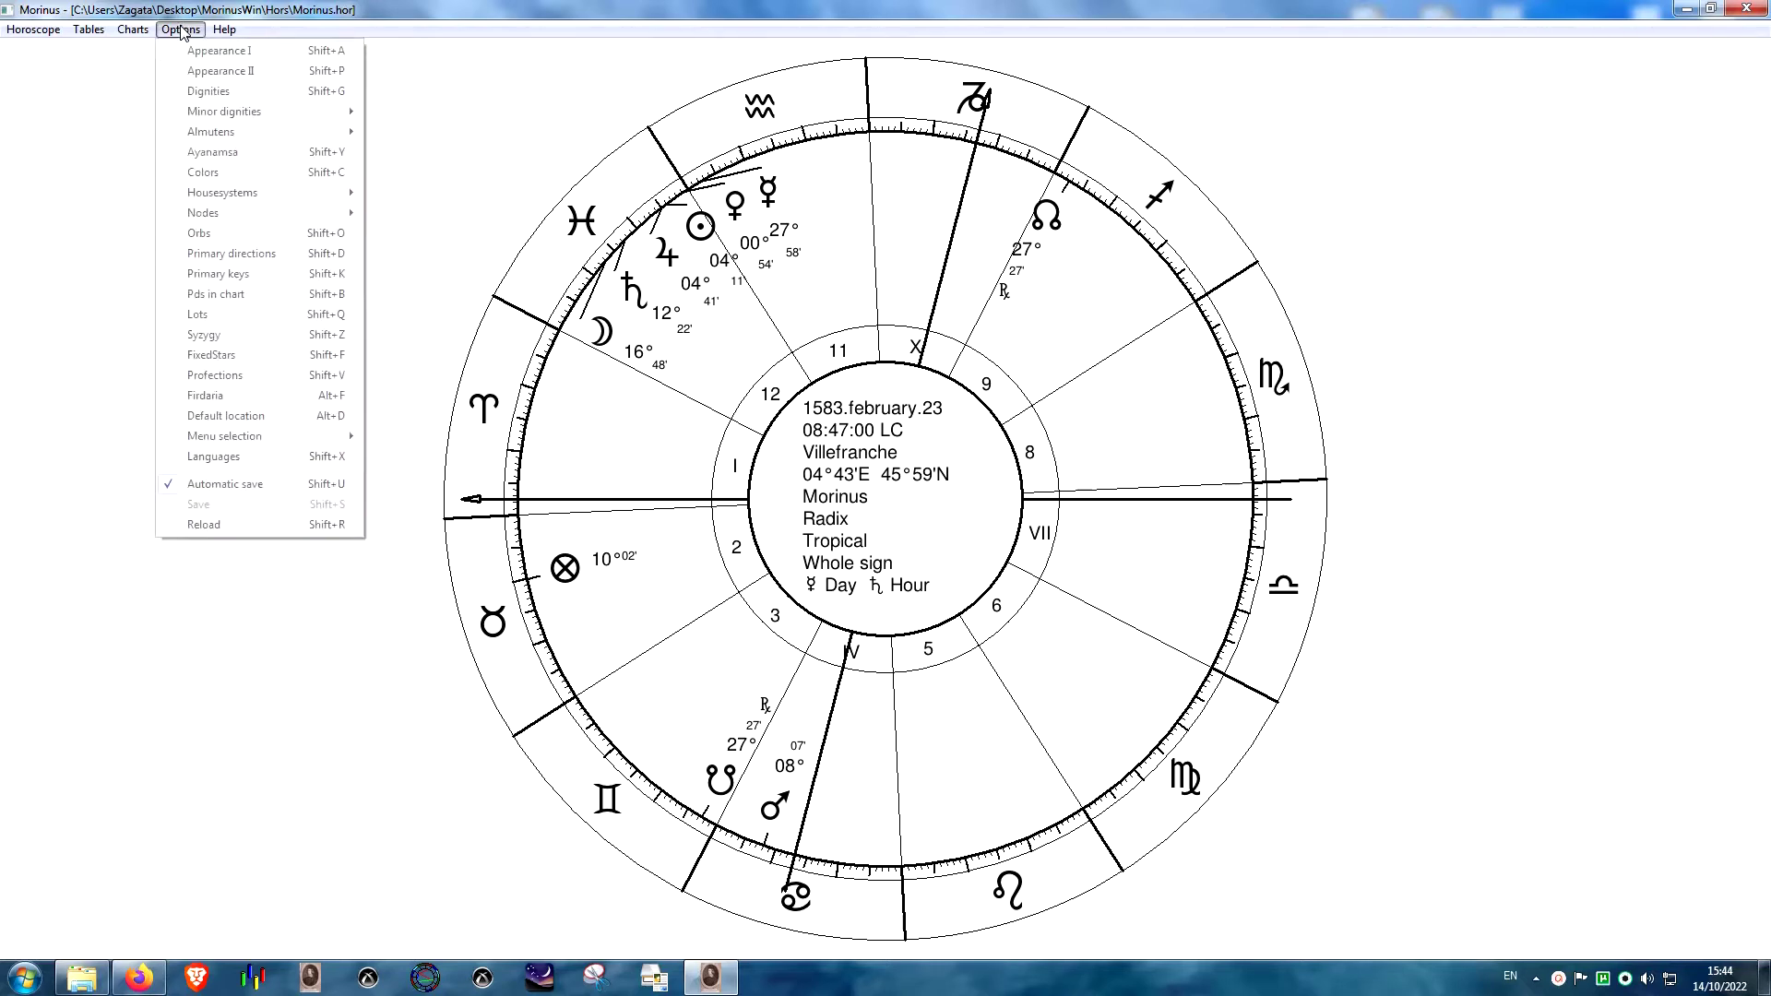
mouse_move(289, 132)
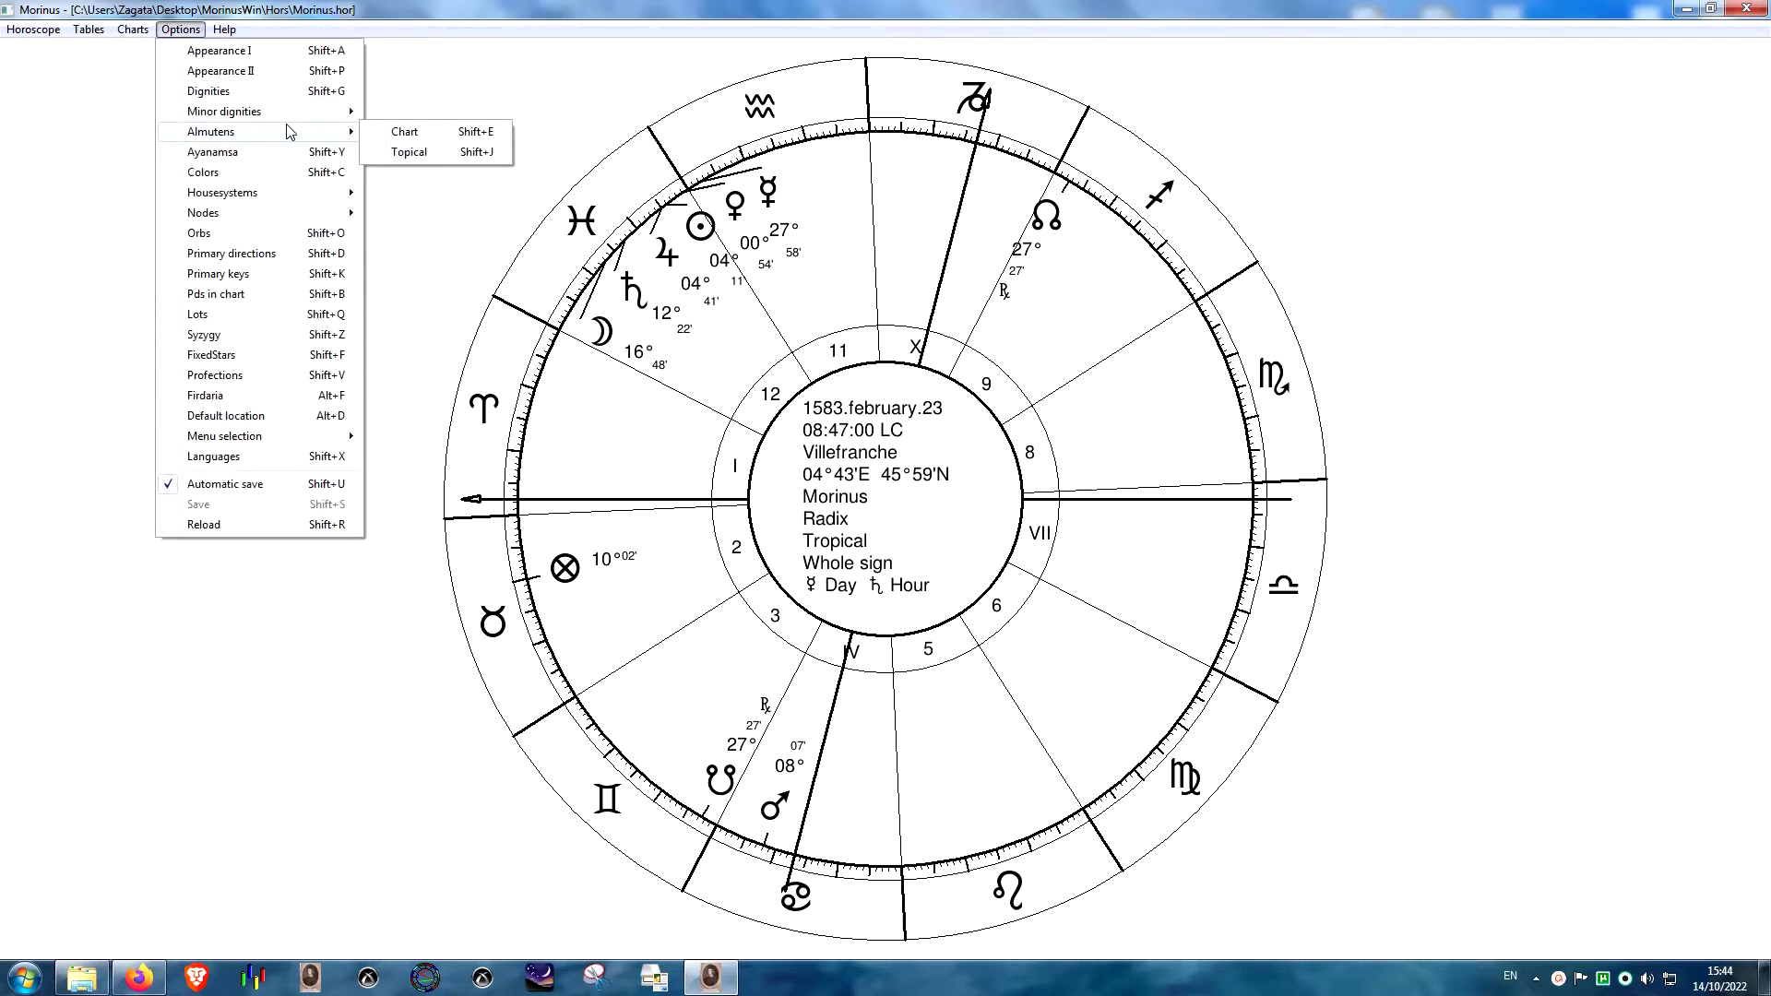
click(292, 153)
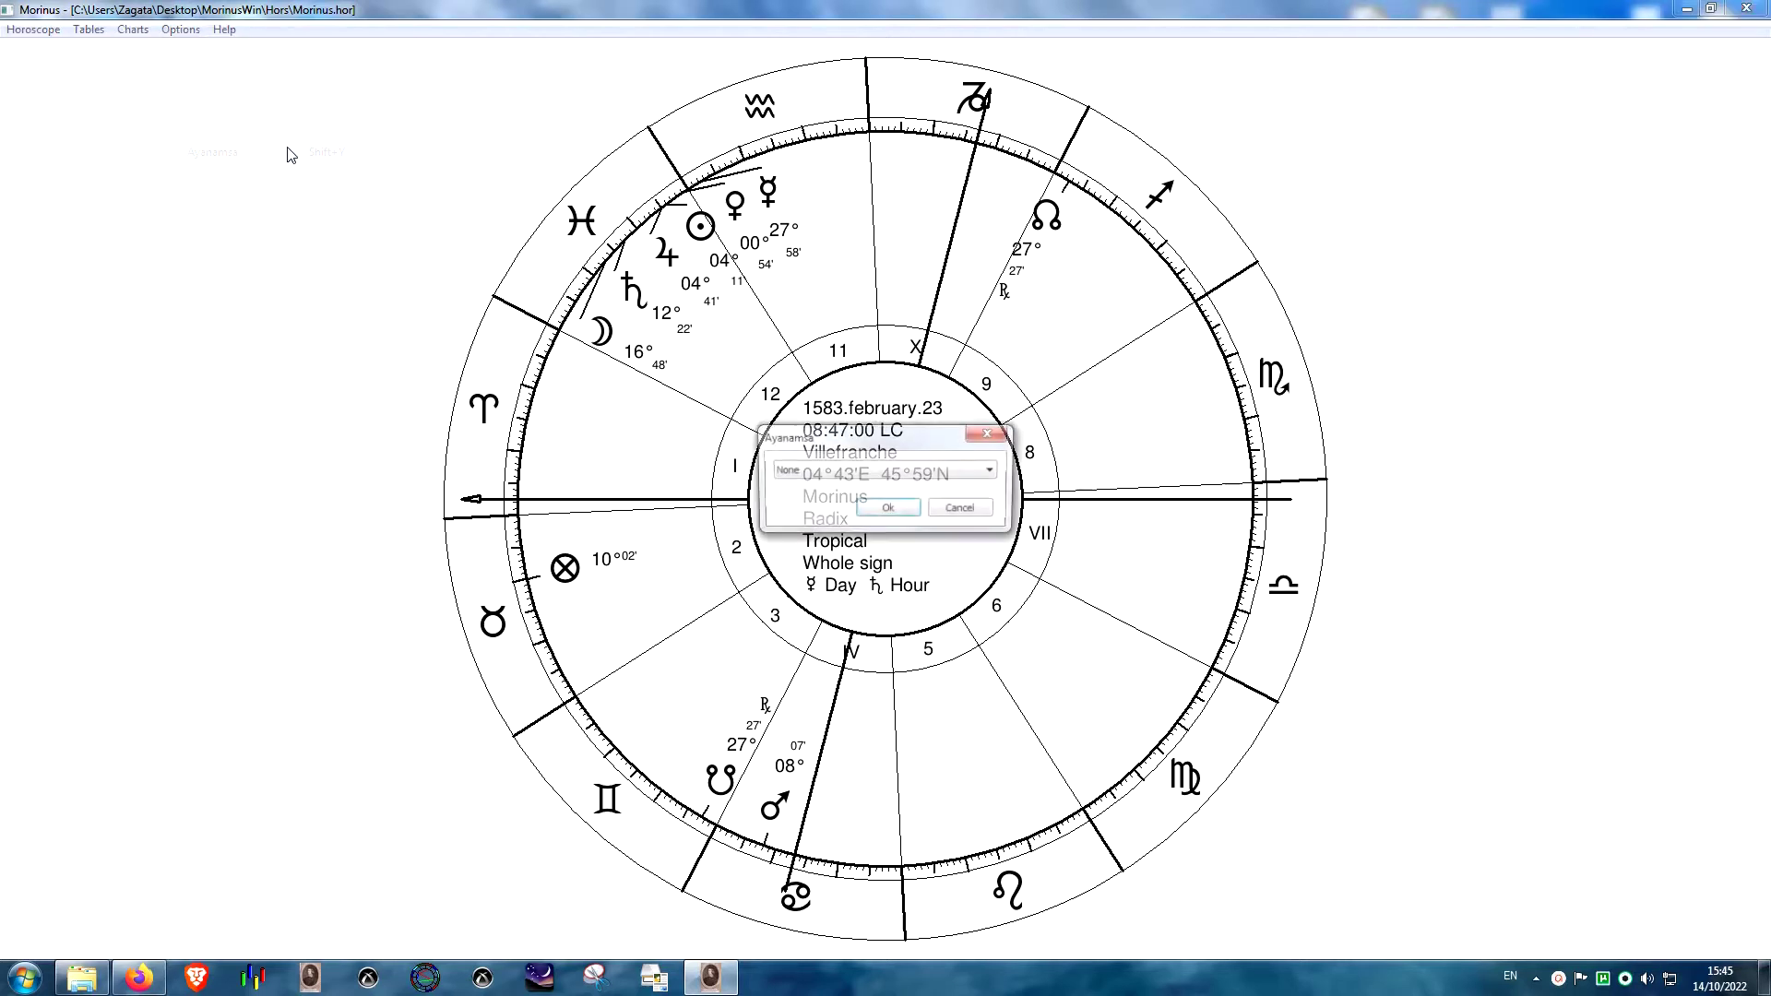
mouse_move(864, 433)
mouse_down()
mouse_move(932, 433)
mouse_move(867, 440)
mouse_up()
click(993, 477)
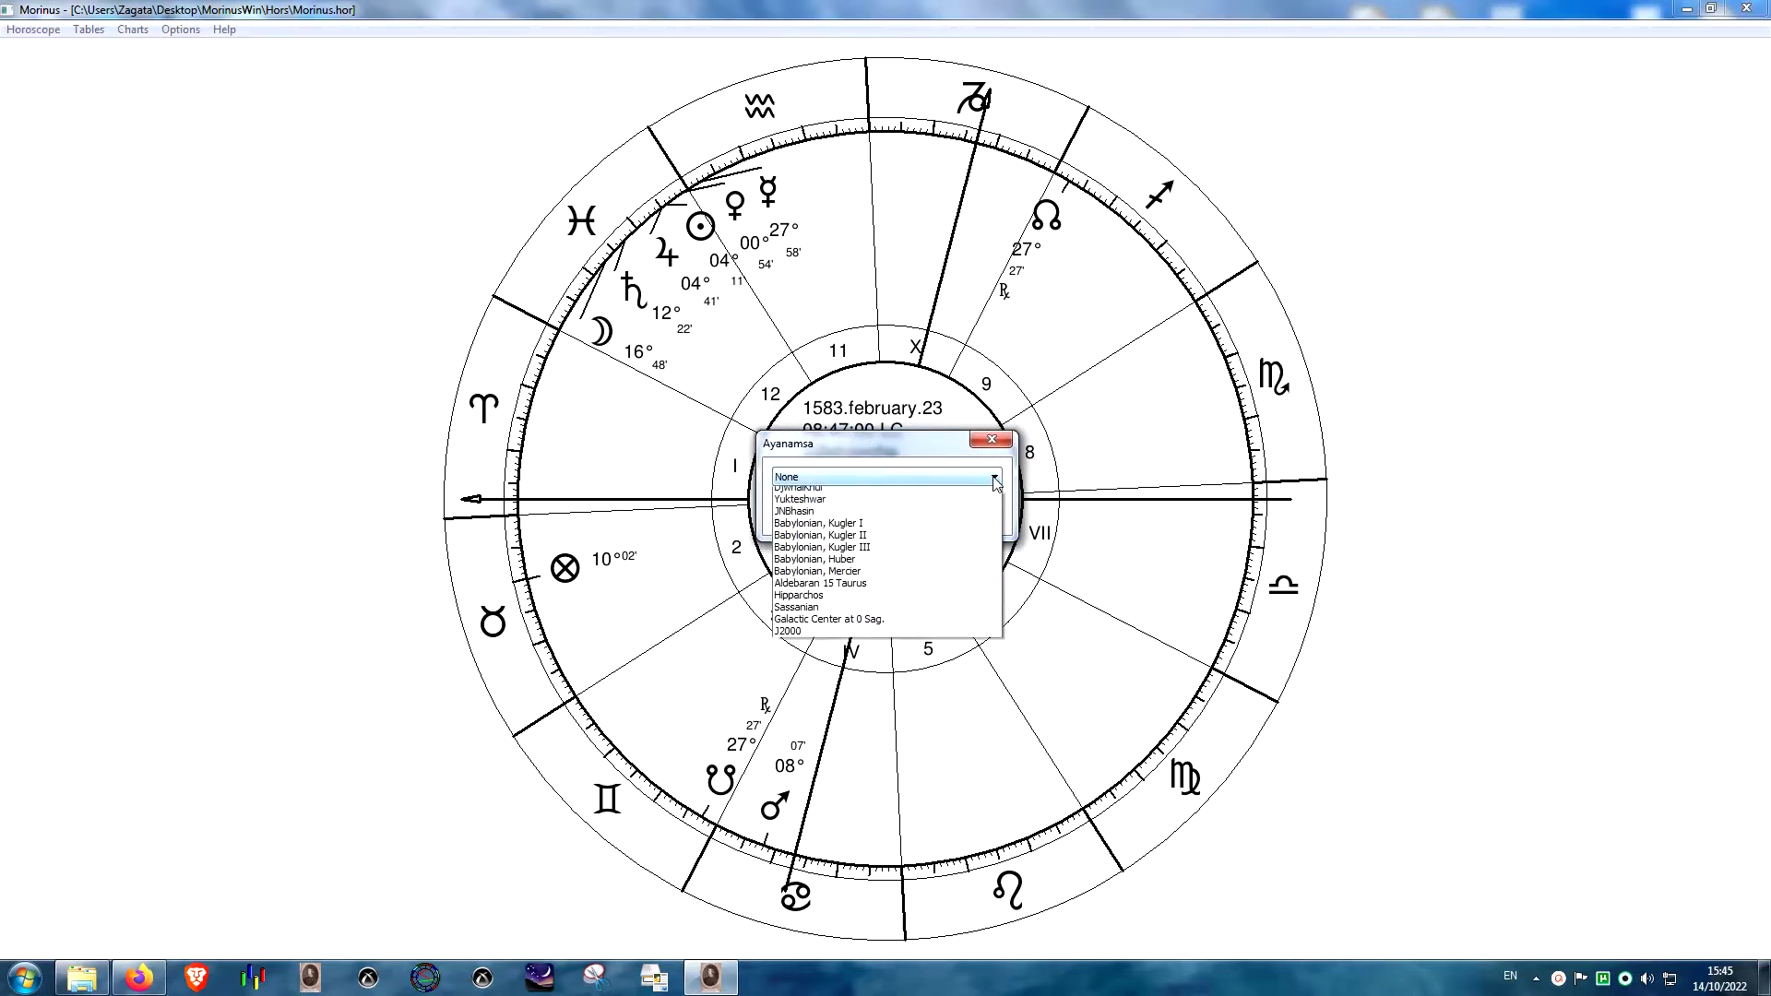
- Switch to the browser, find the Babylonian zodiac video among the YouTube channel's uploads, and return to Morinus
click(143, 979)
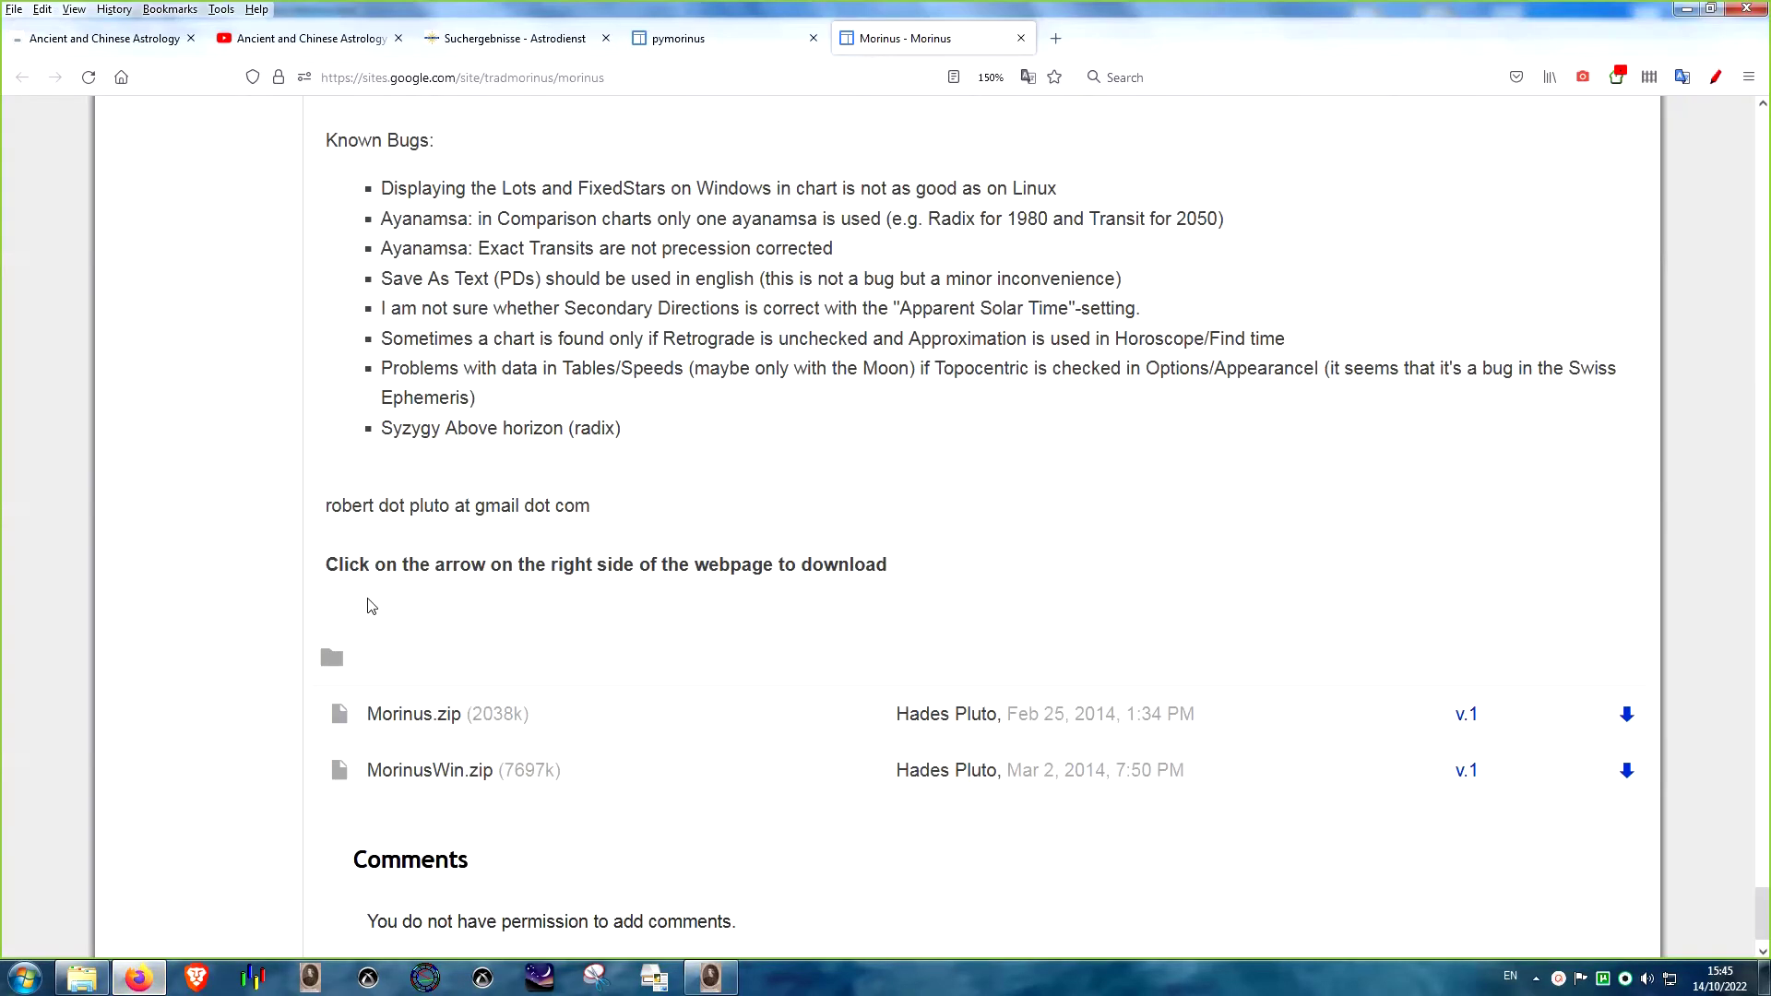
click(290, 41)
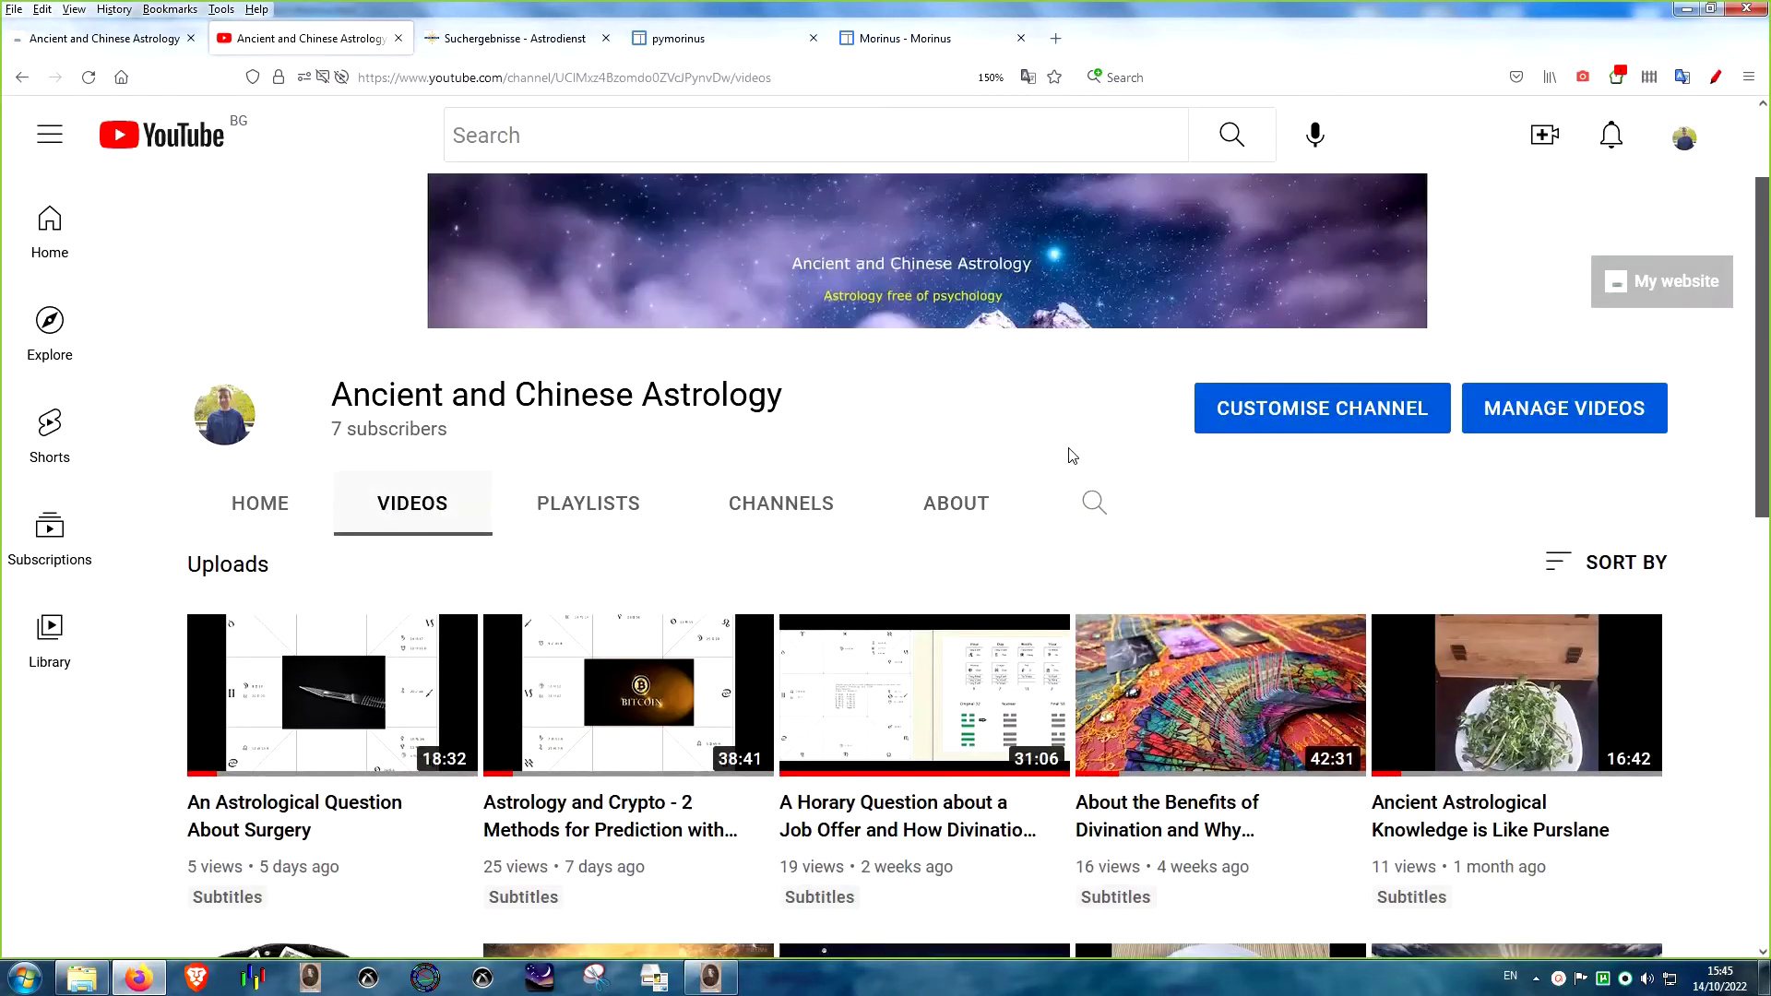
scroll(1067, 455, down, 6)
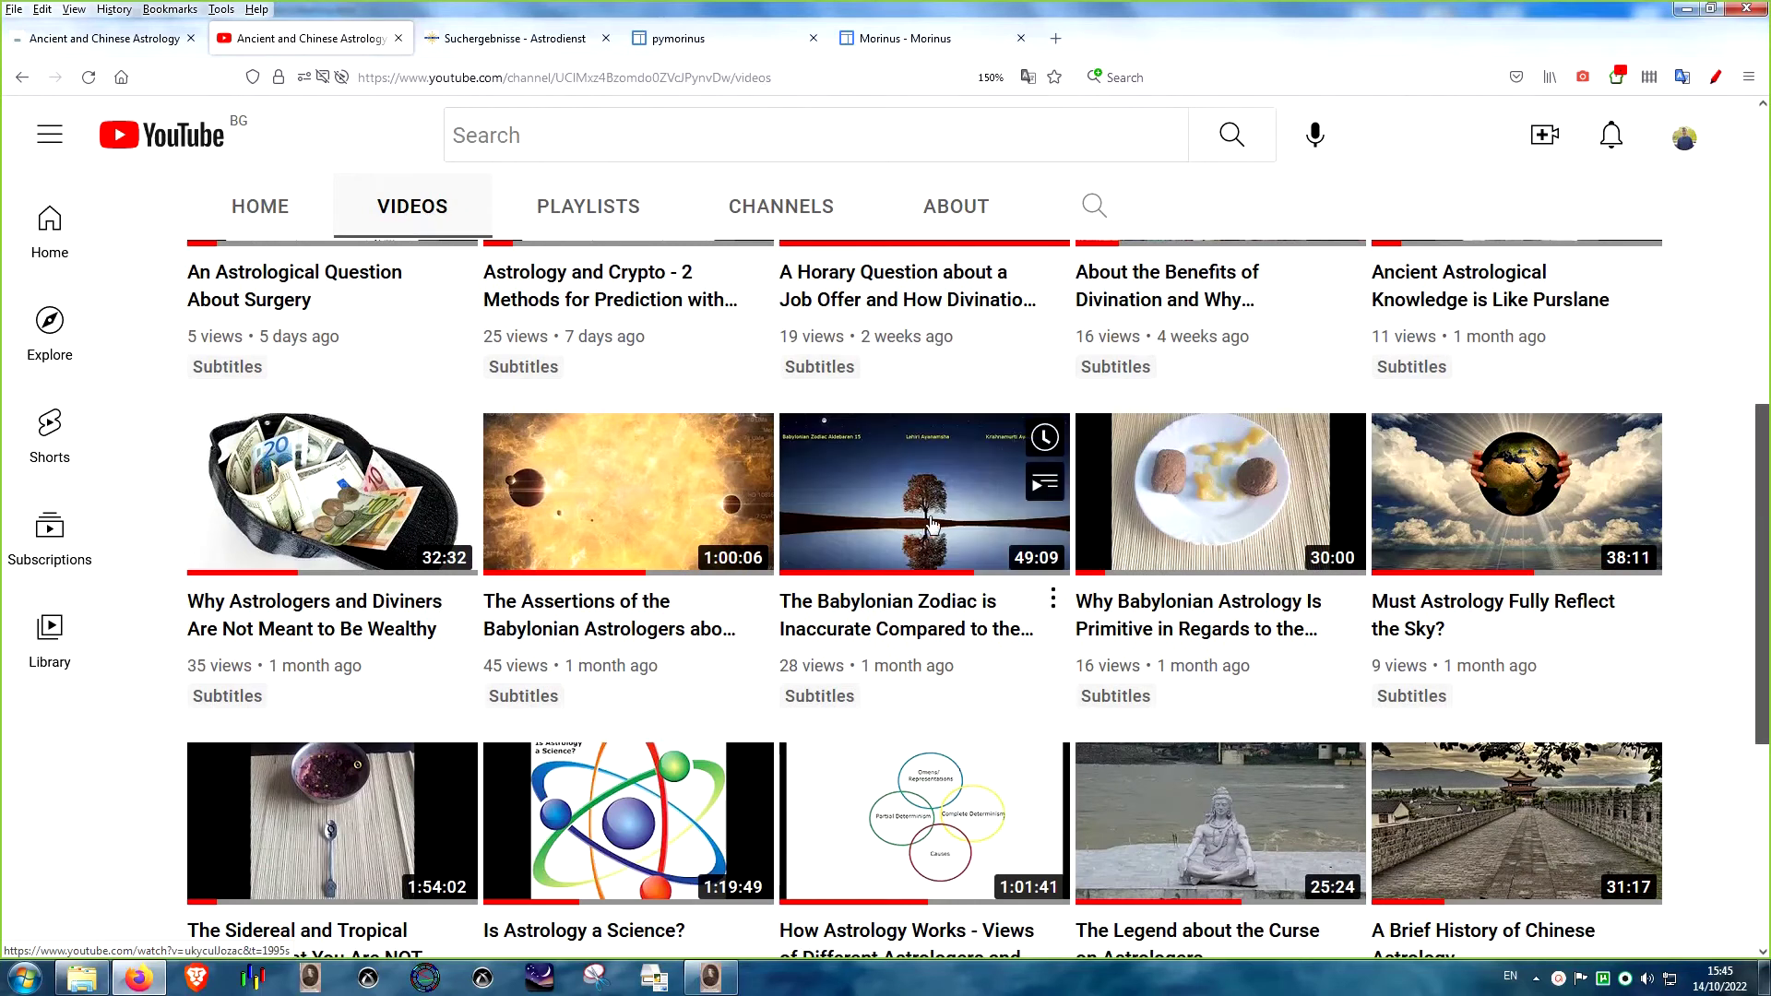
mouse_move(909, 554)
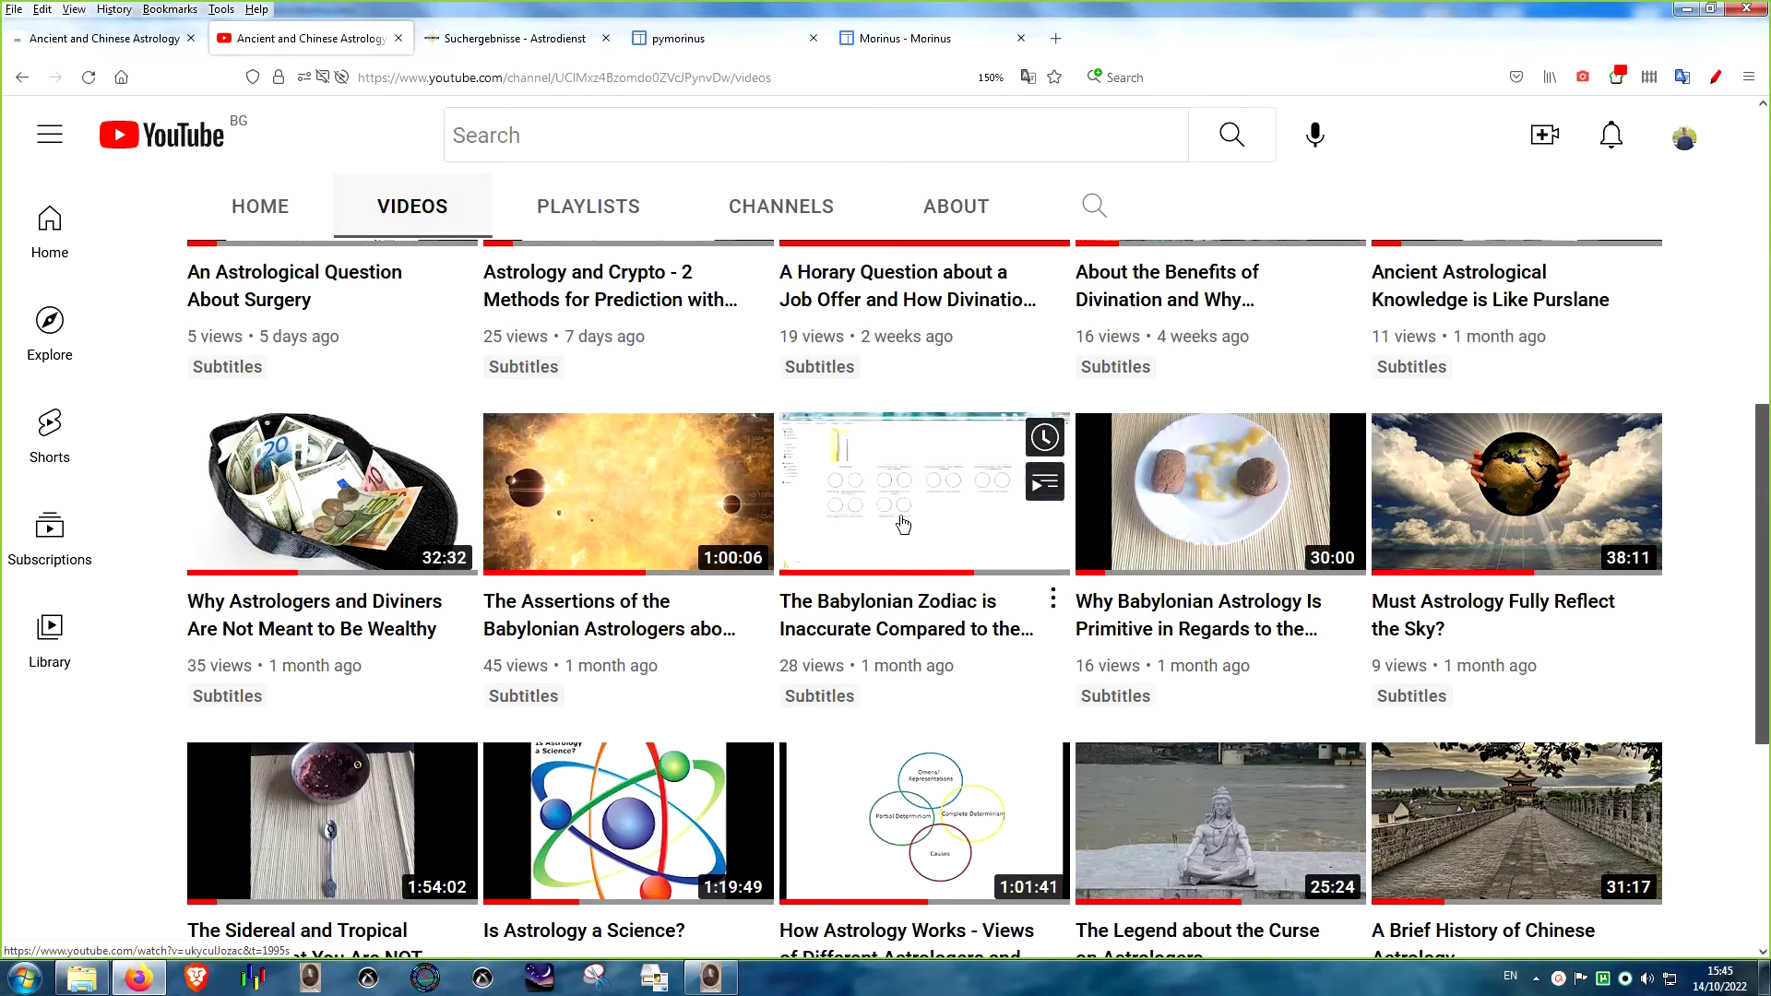
key(alt+Tab)
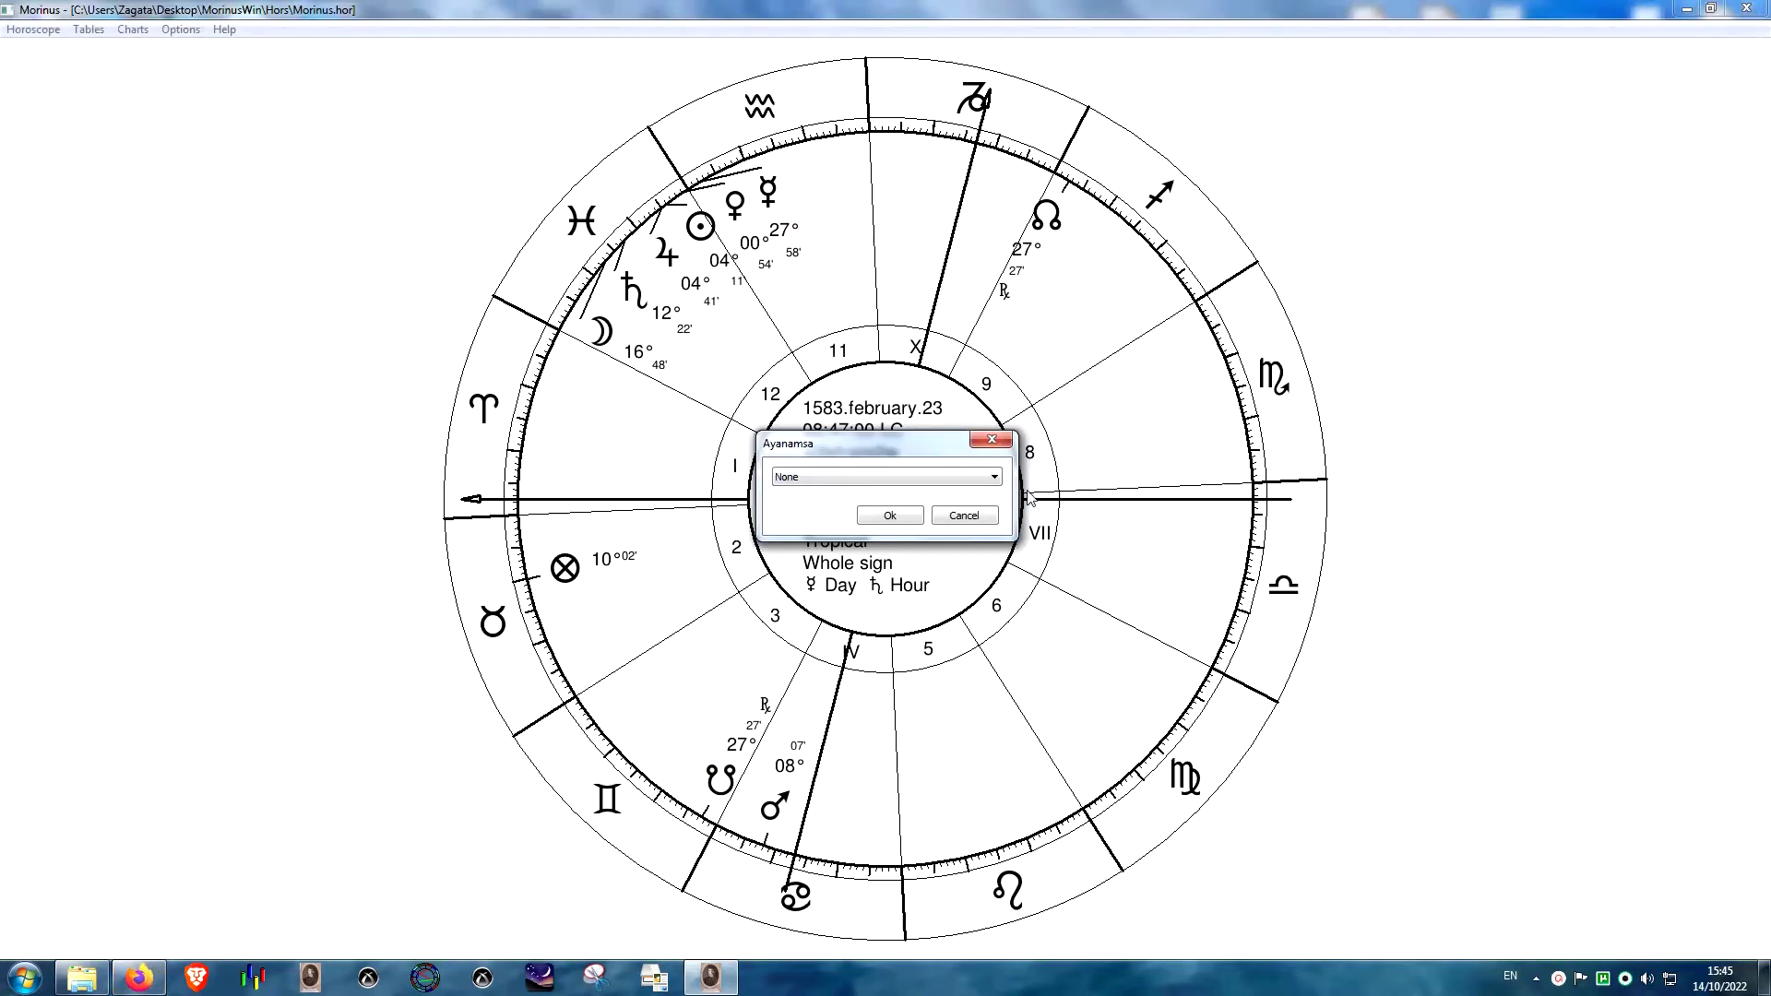
- Examine the full list of ayanamsas, close the dialog without choosing one, and glance at the channel's videos in the browser
click(991, 476)
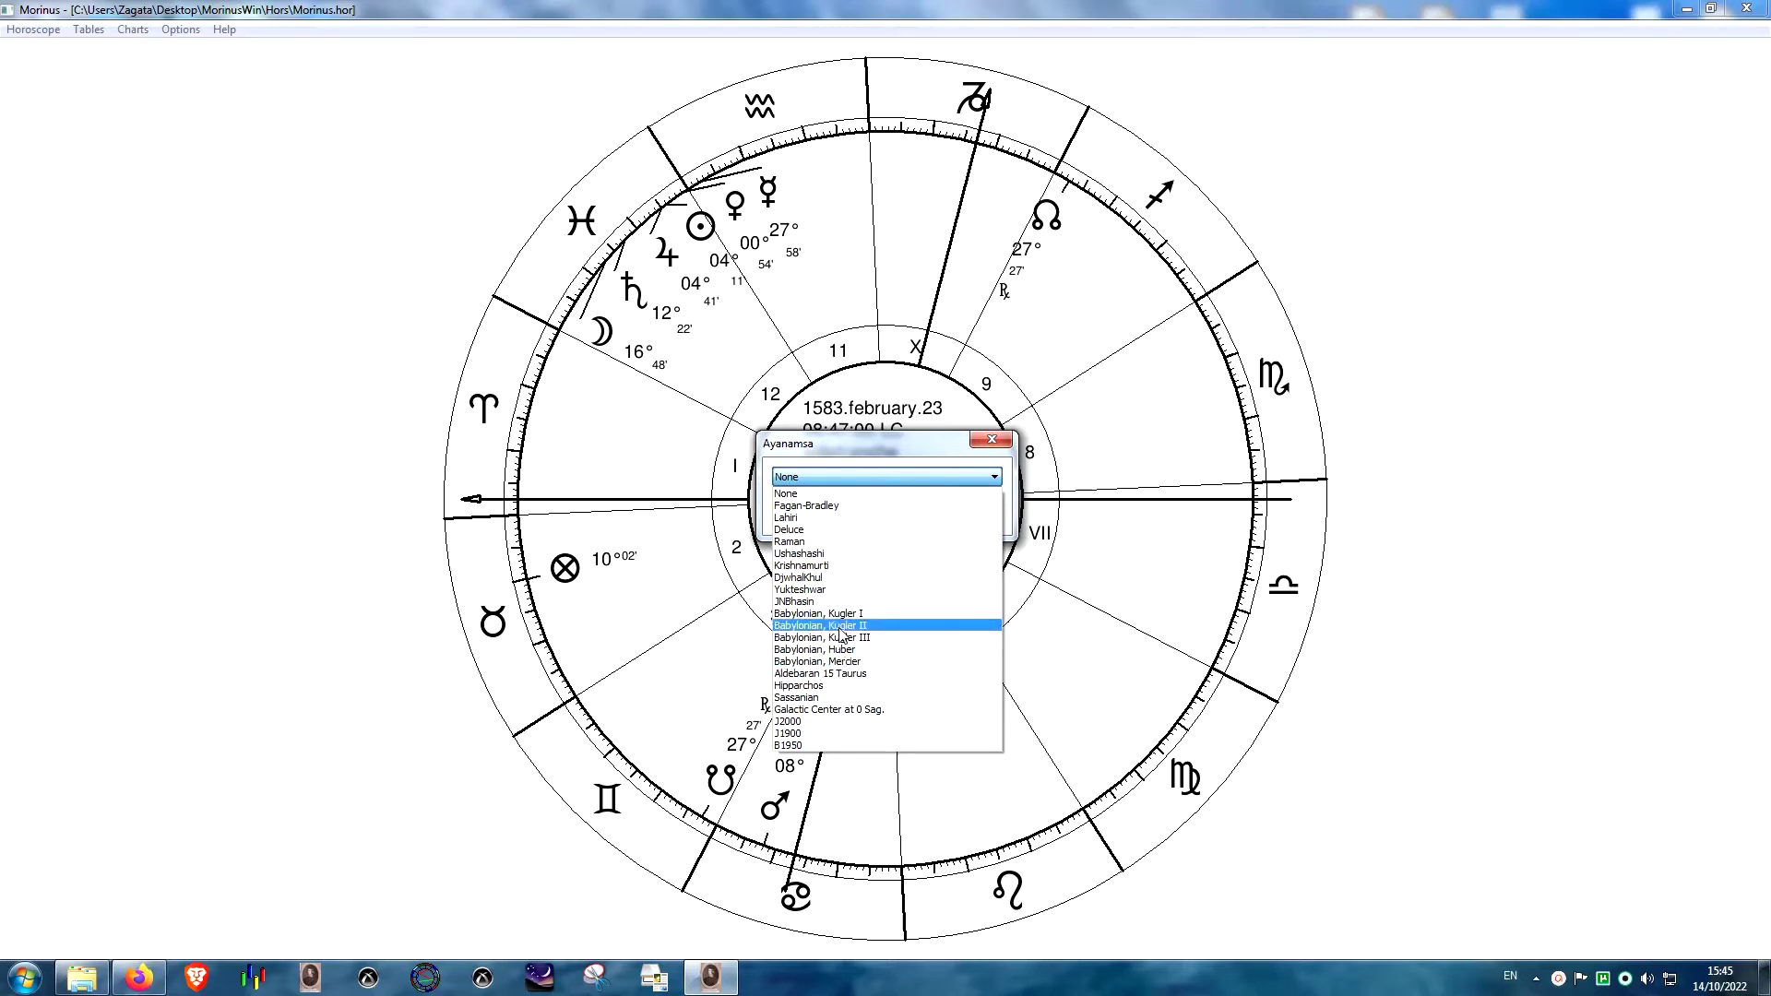
click(861, 537)
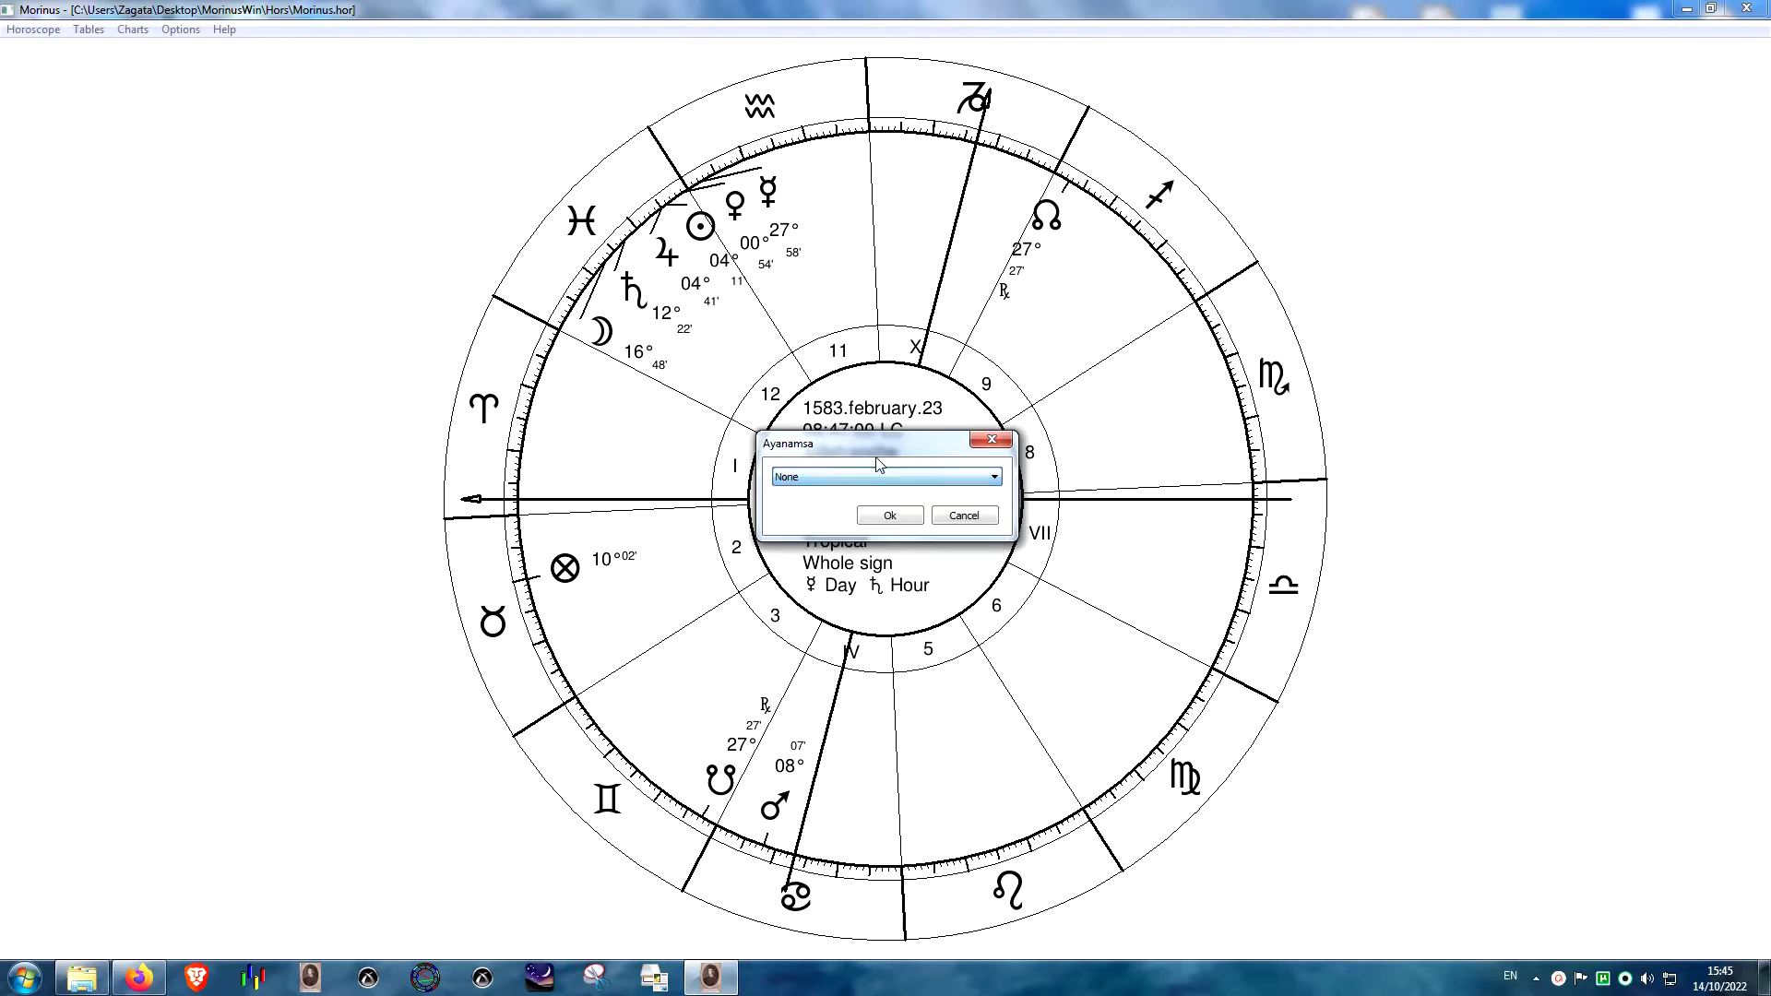
click(992, 441)
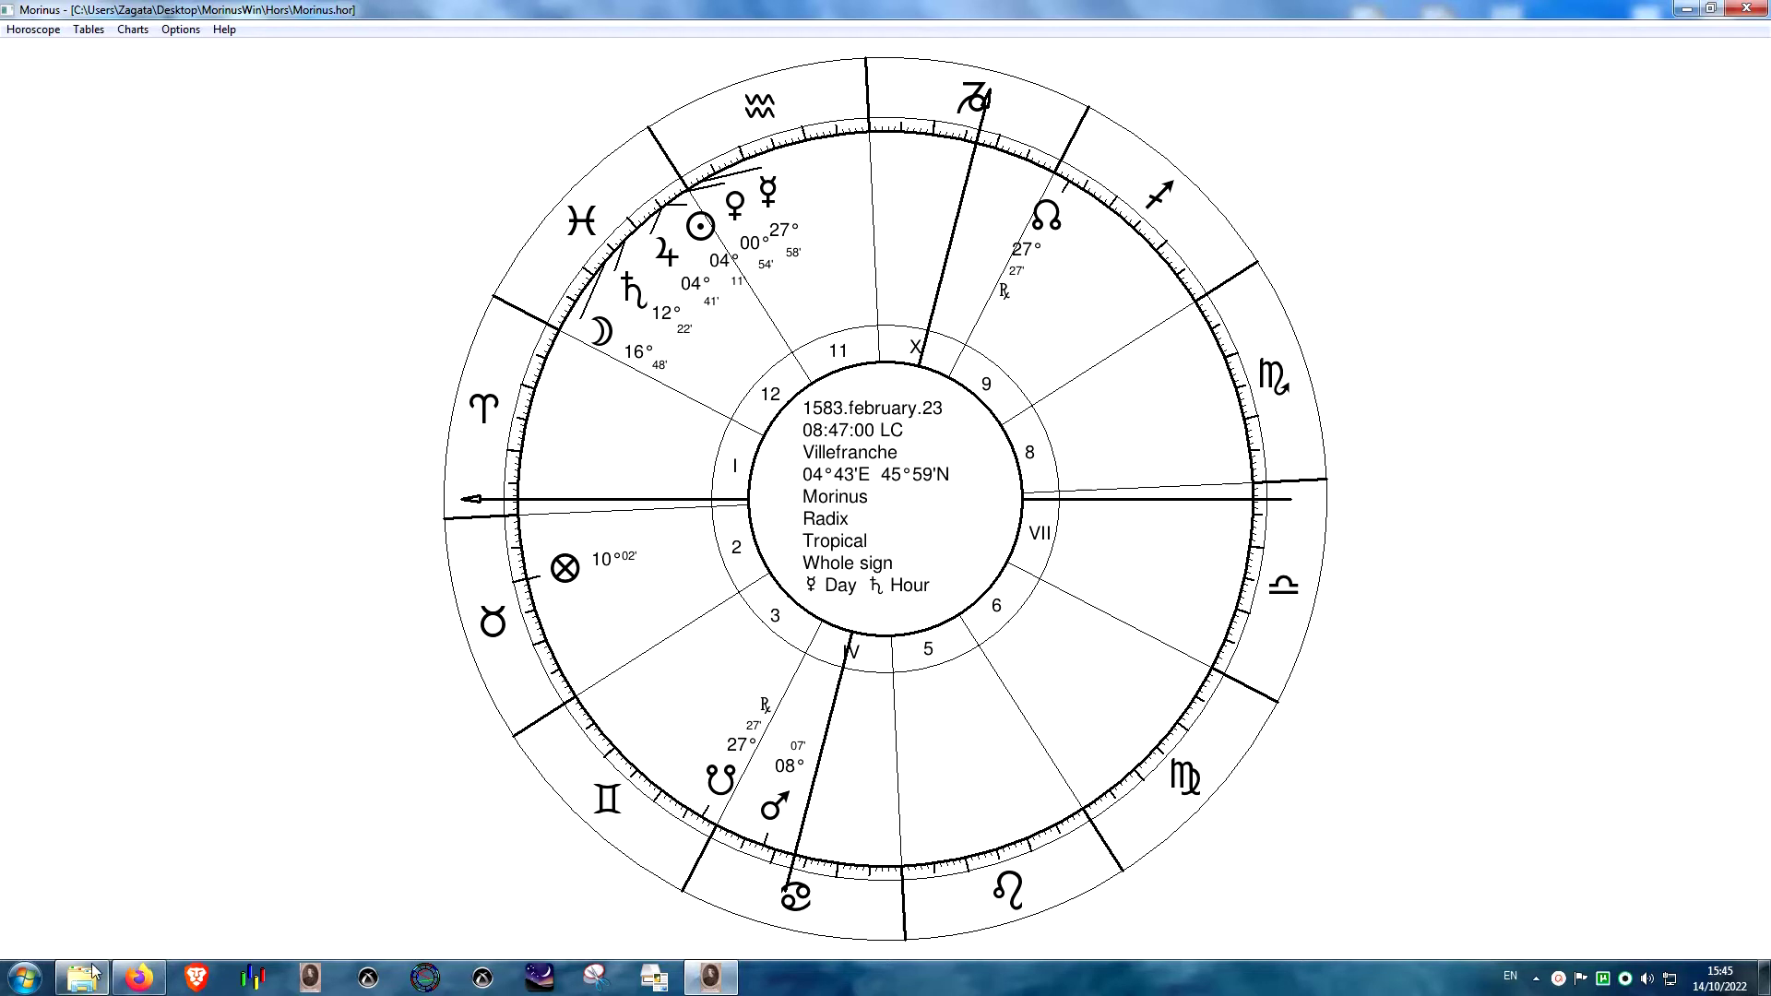
click(138, 977)
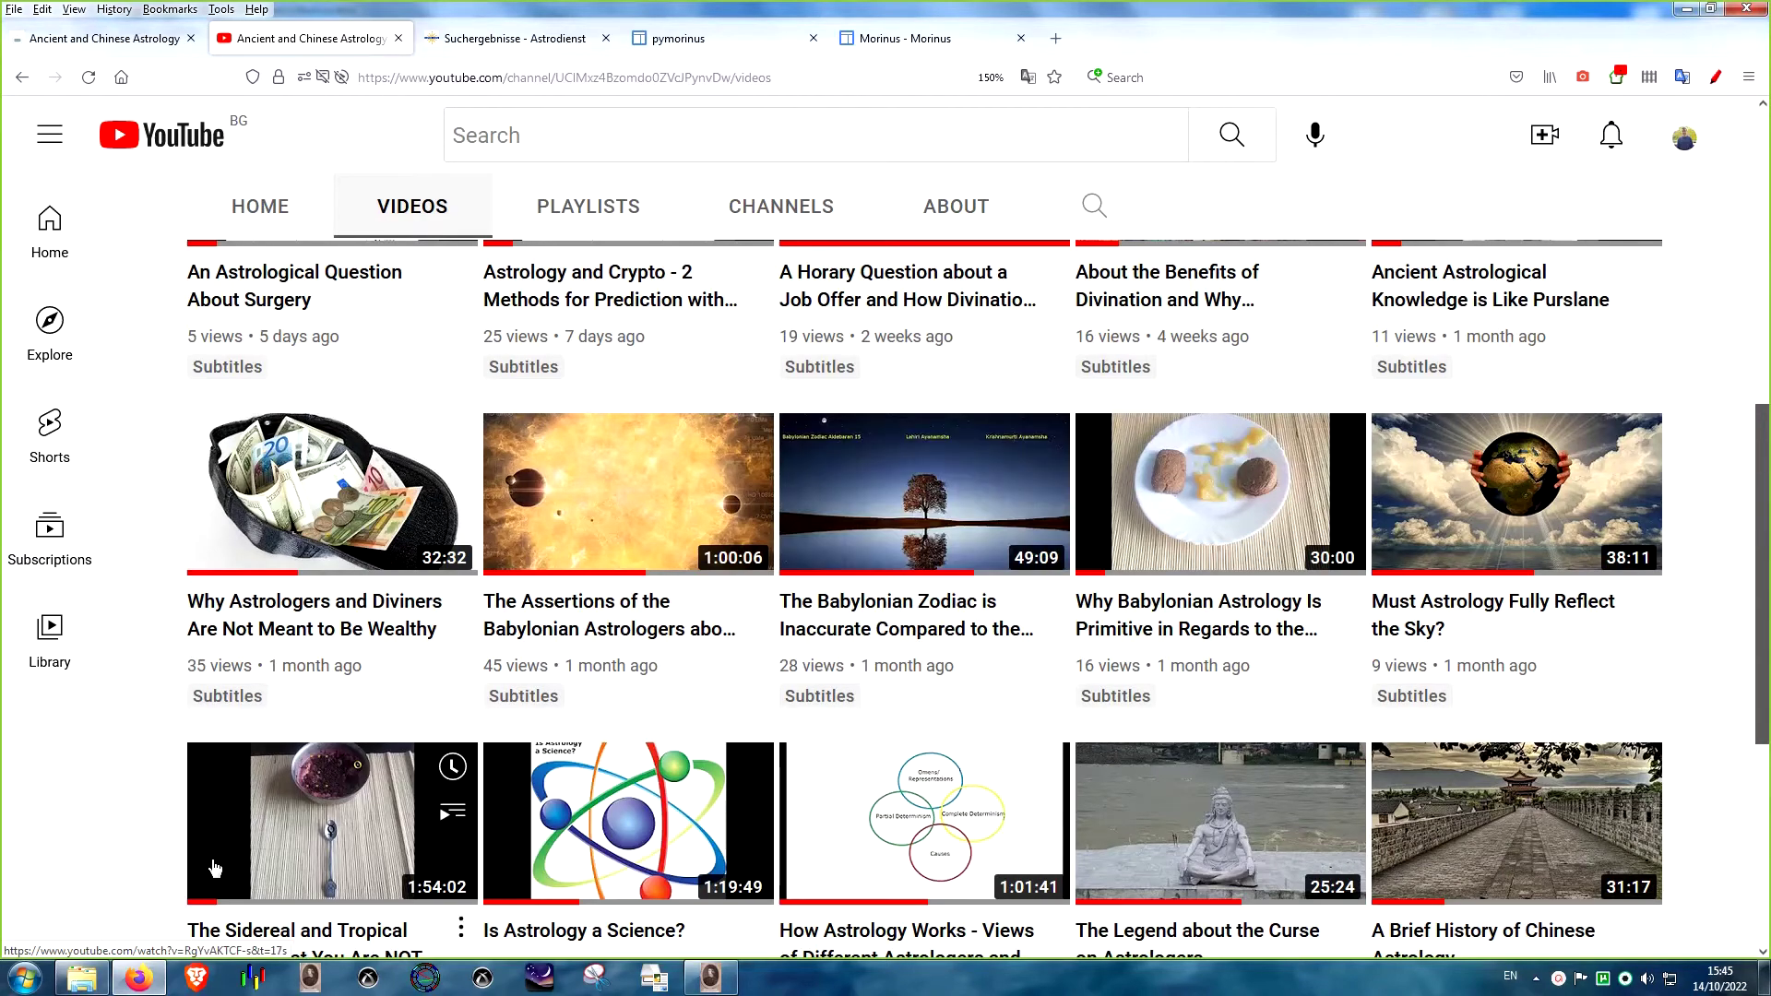
click(173, 961)
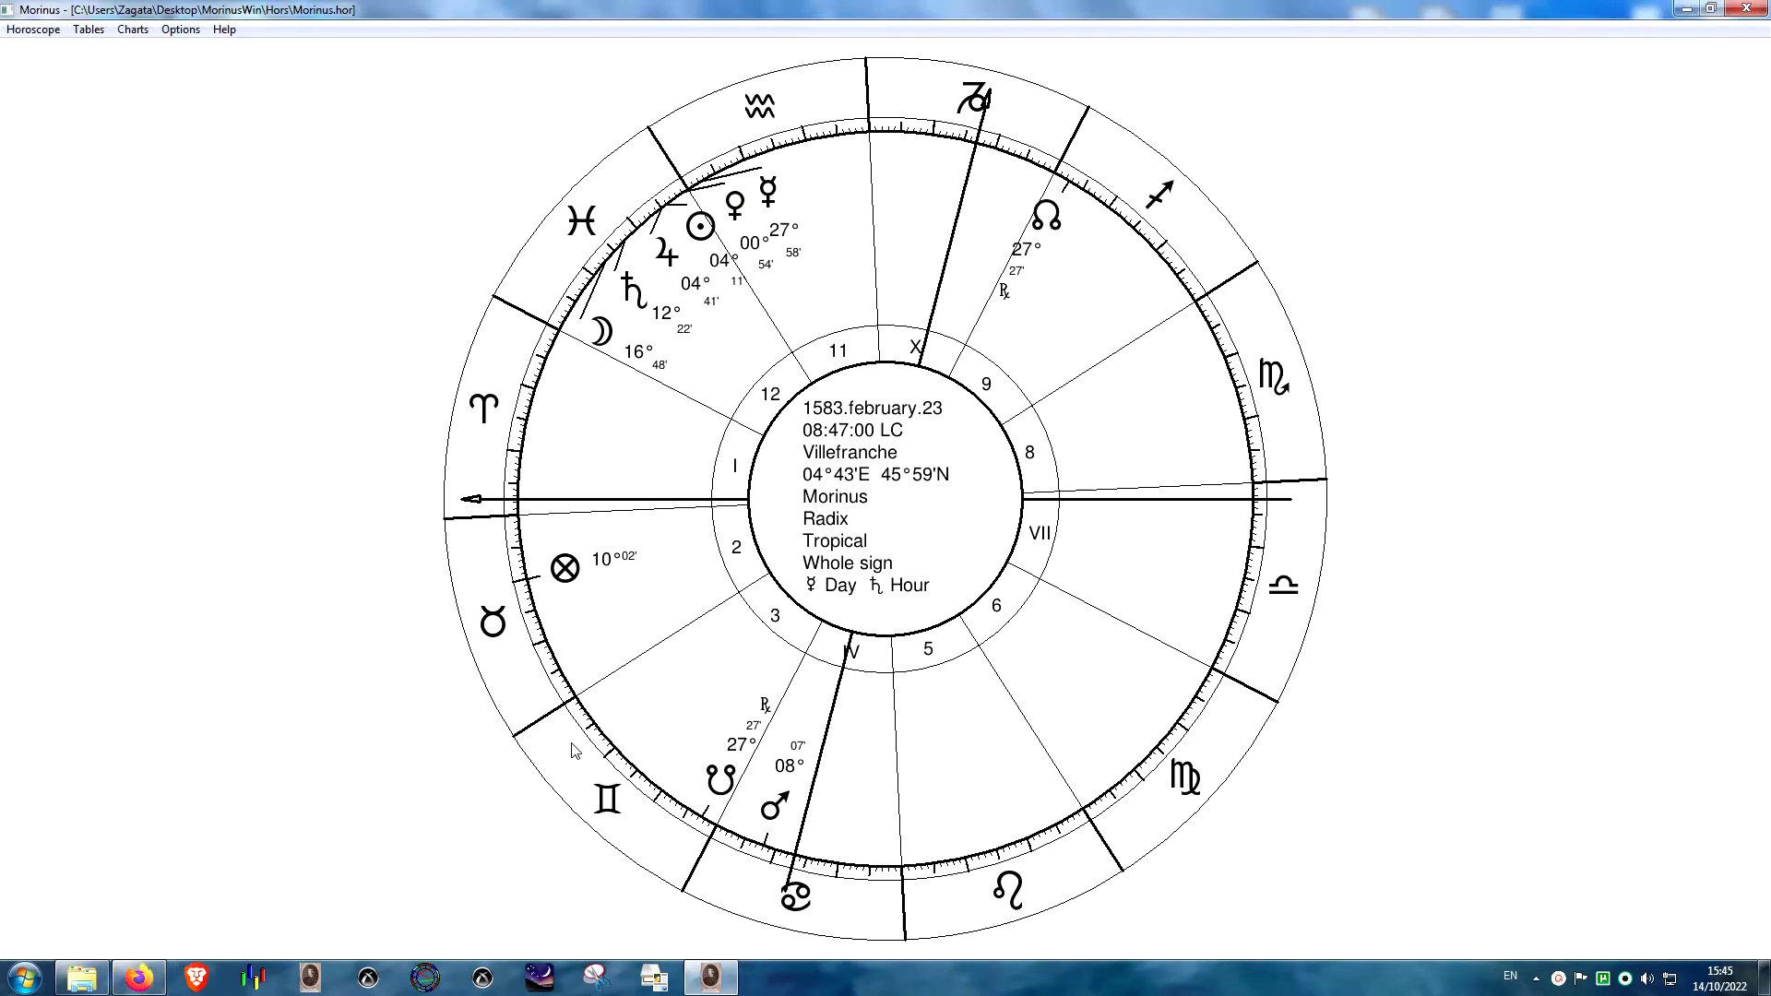
- Look over the chart, planet, aspect and background colors, and accept the Colors dialog without picking a new color
click(173, 30)
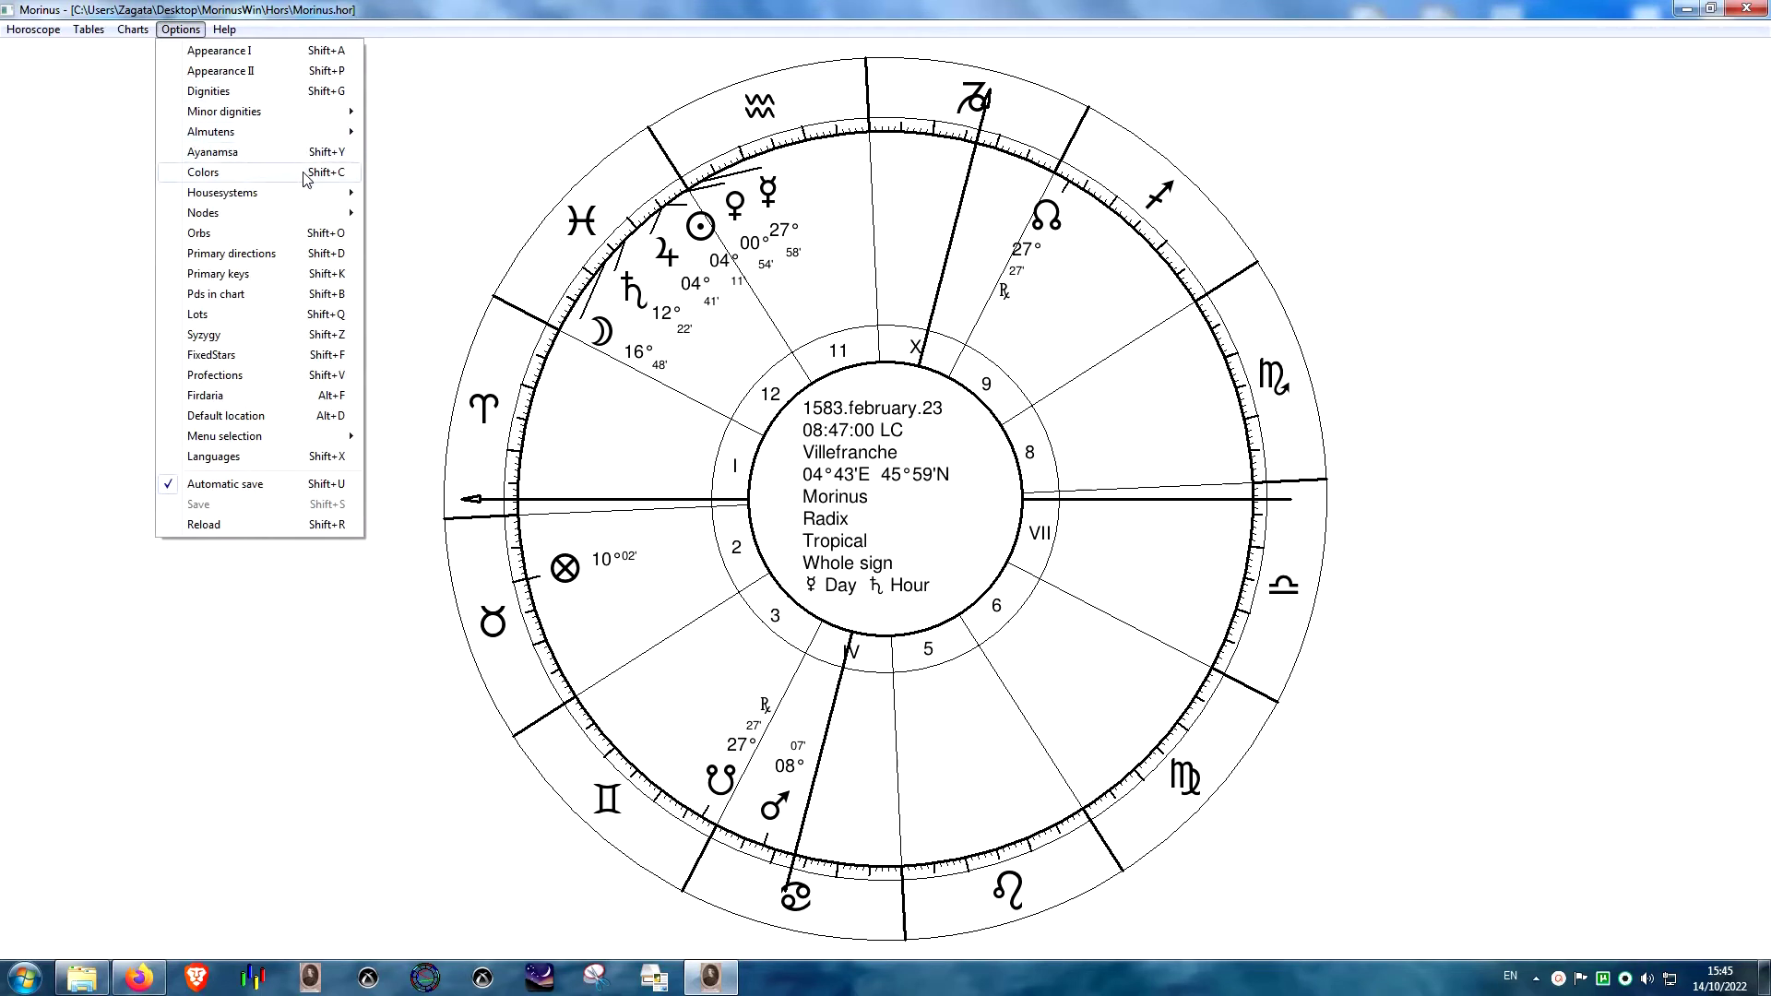
click(205, 173)
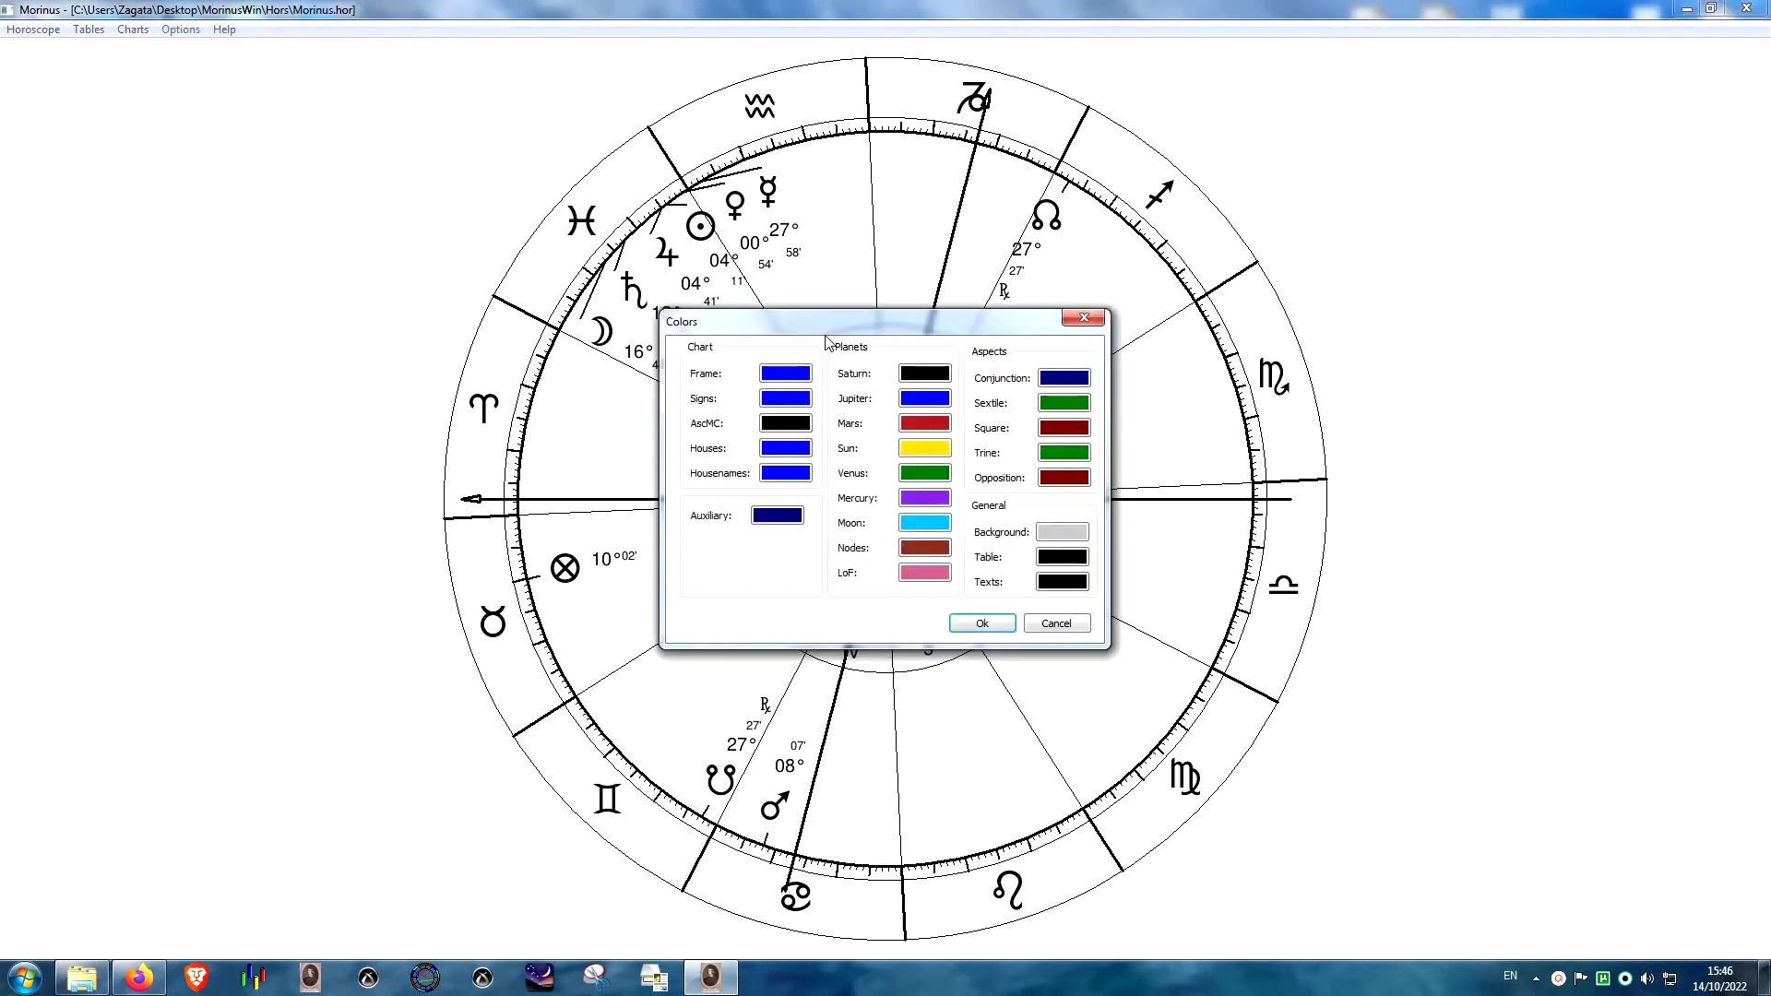
drag(821, 332, 884, 401)
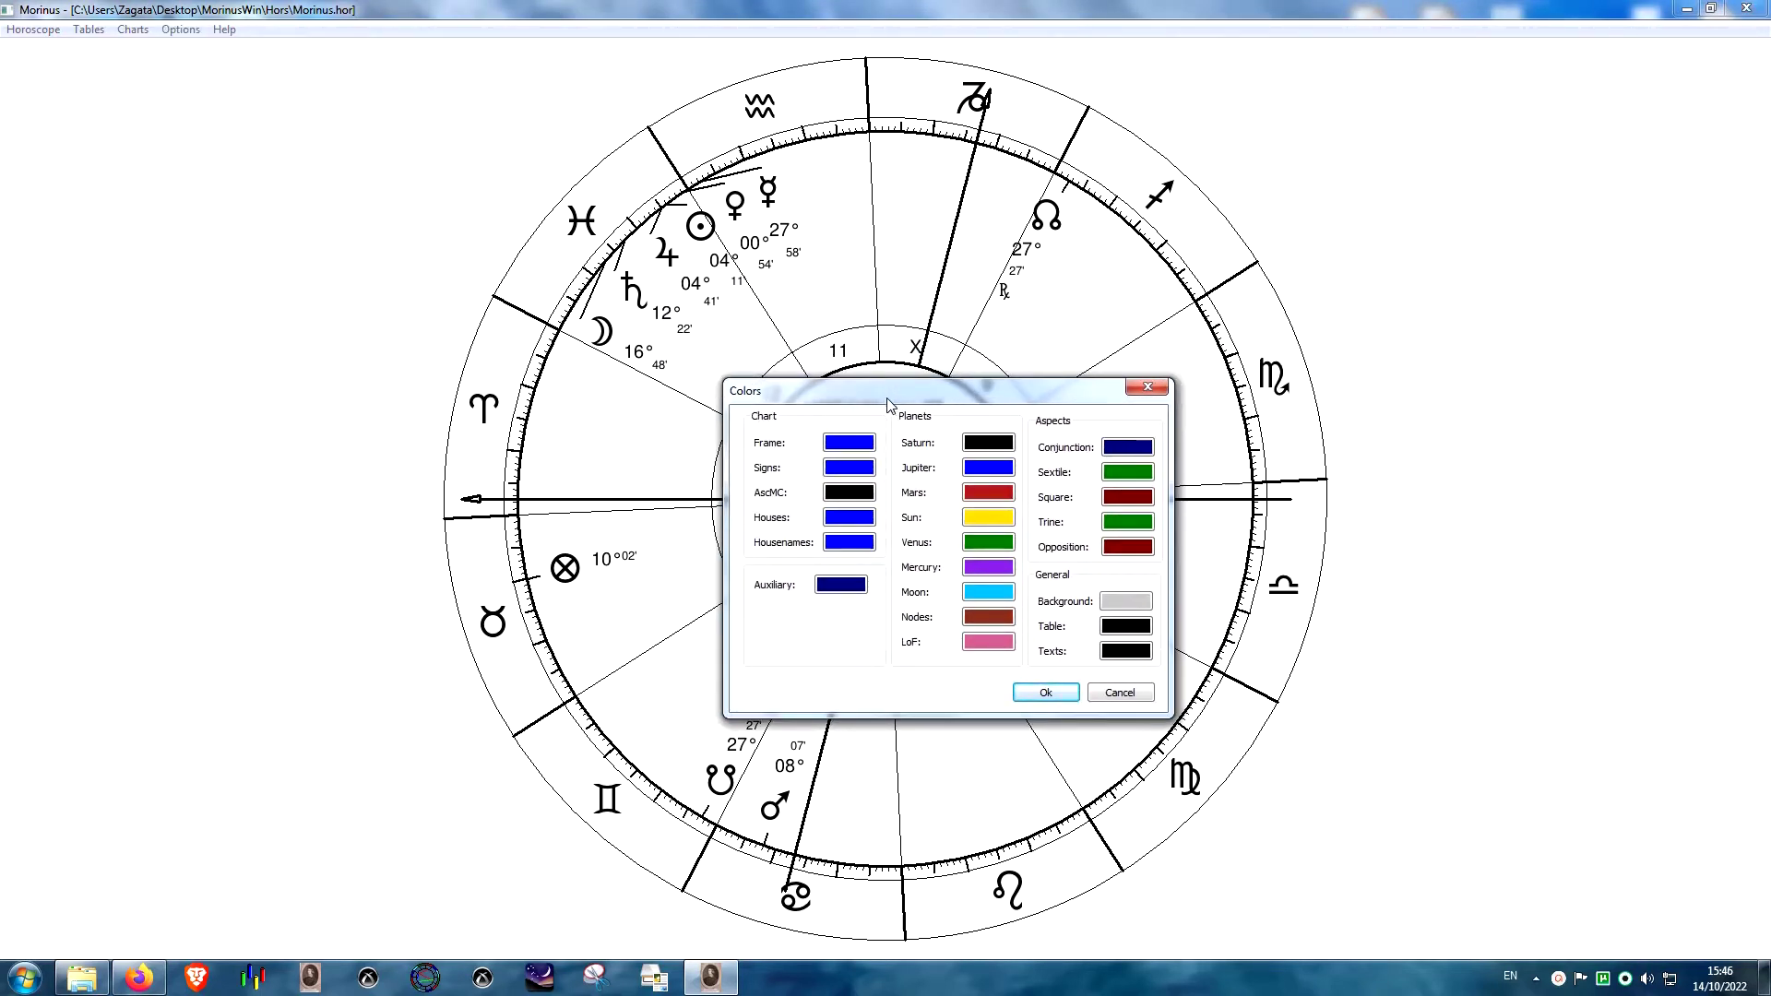
drag(887, 407, 798, 399)
drag(798, 399, 891, 428)
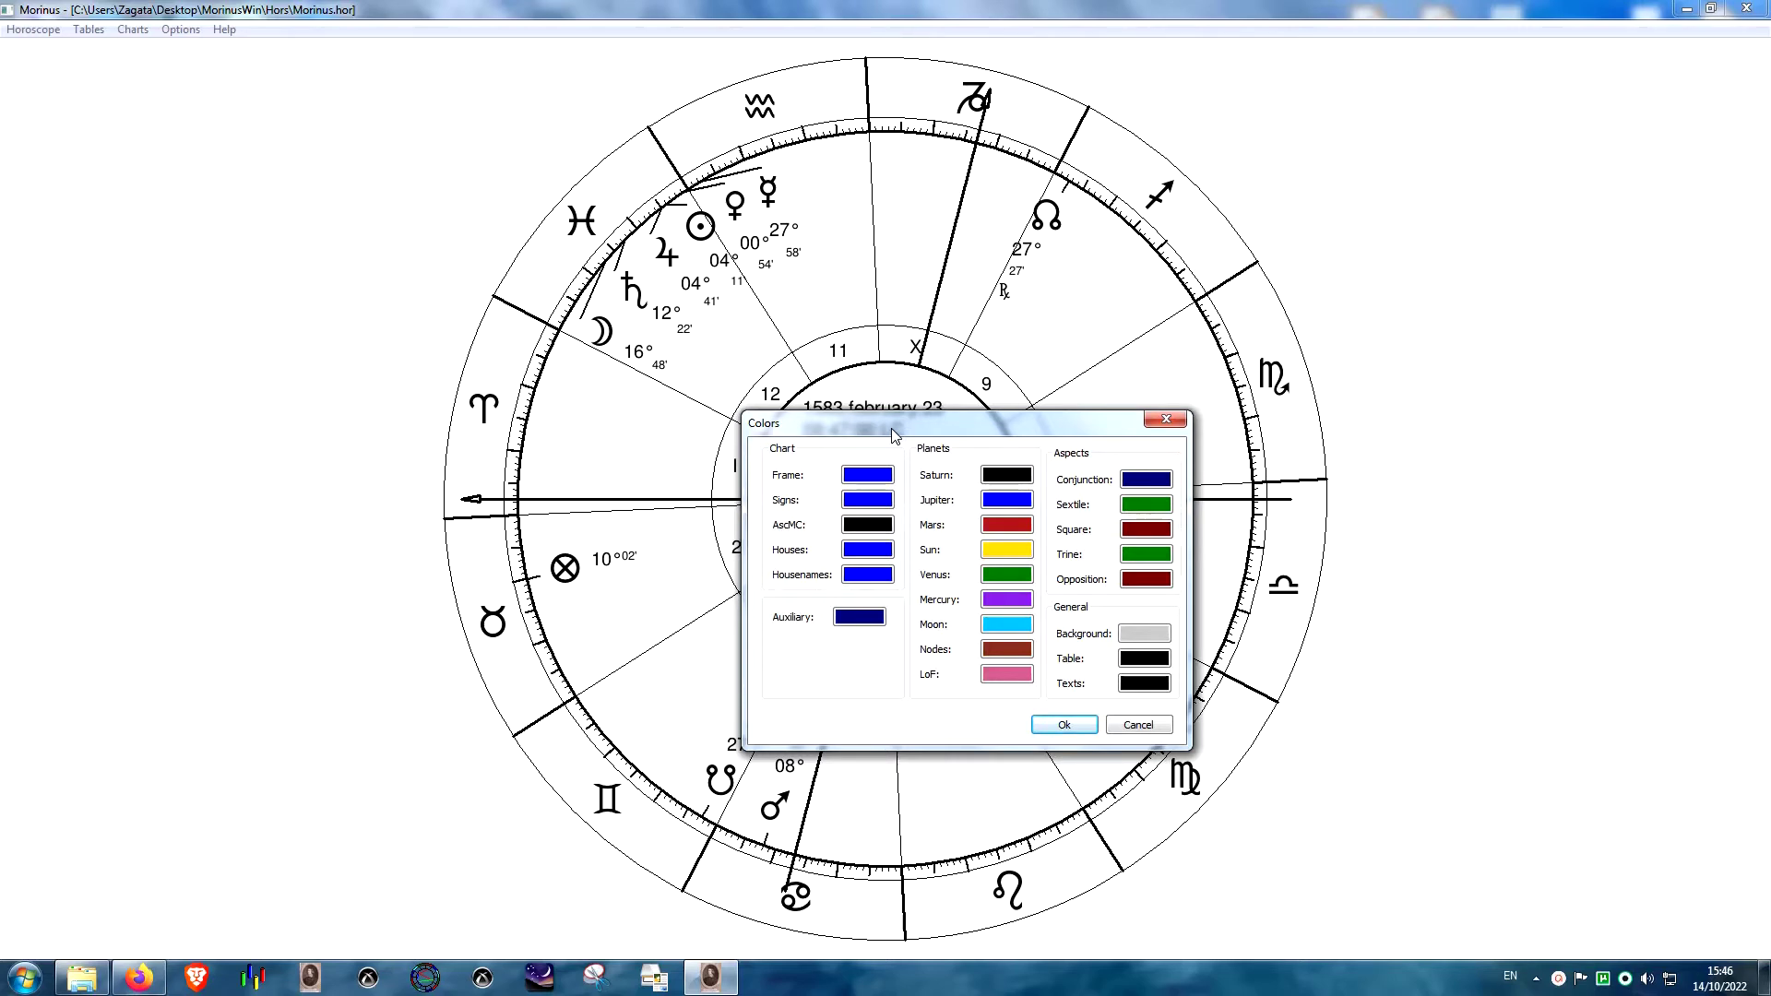
drag(891, 428, 834, 402)
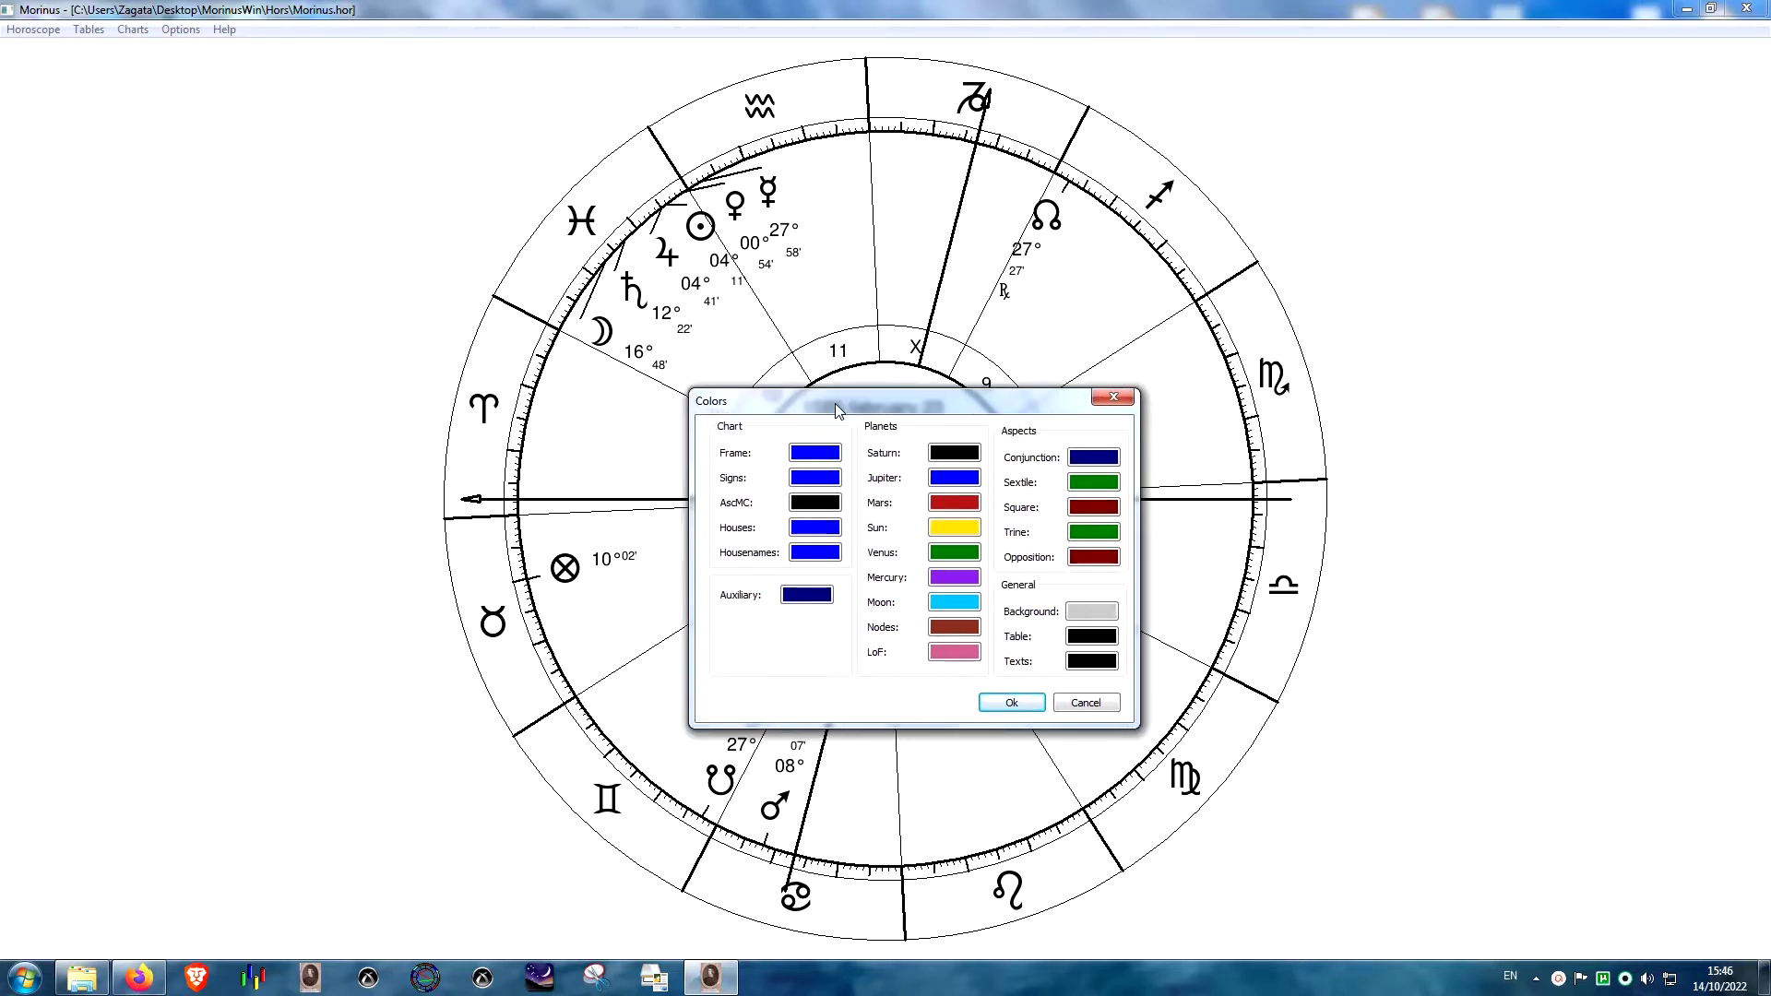
click(1085, 616)
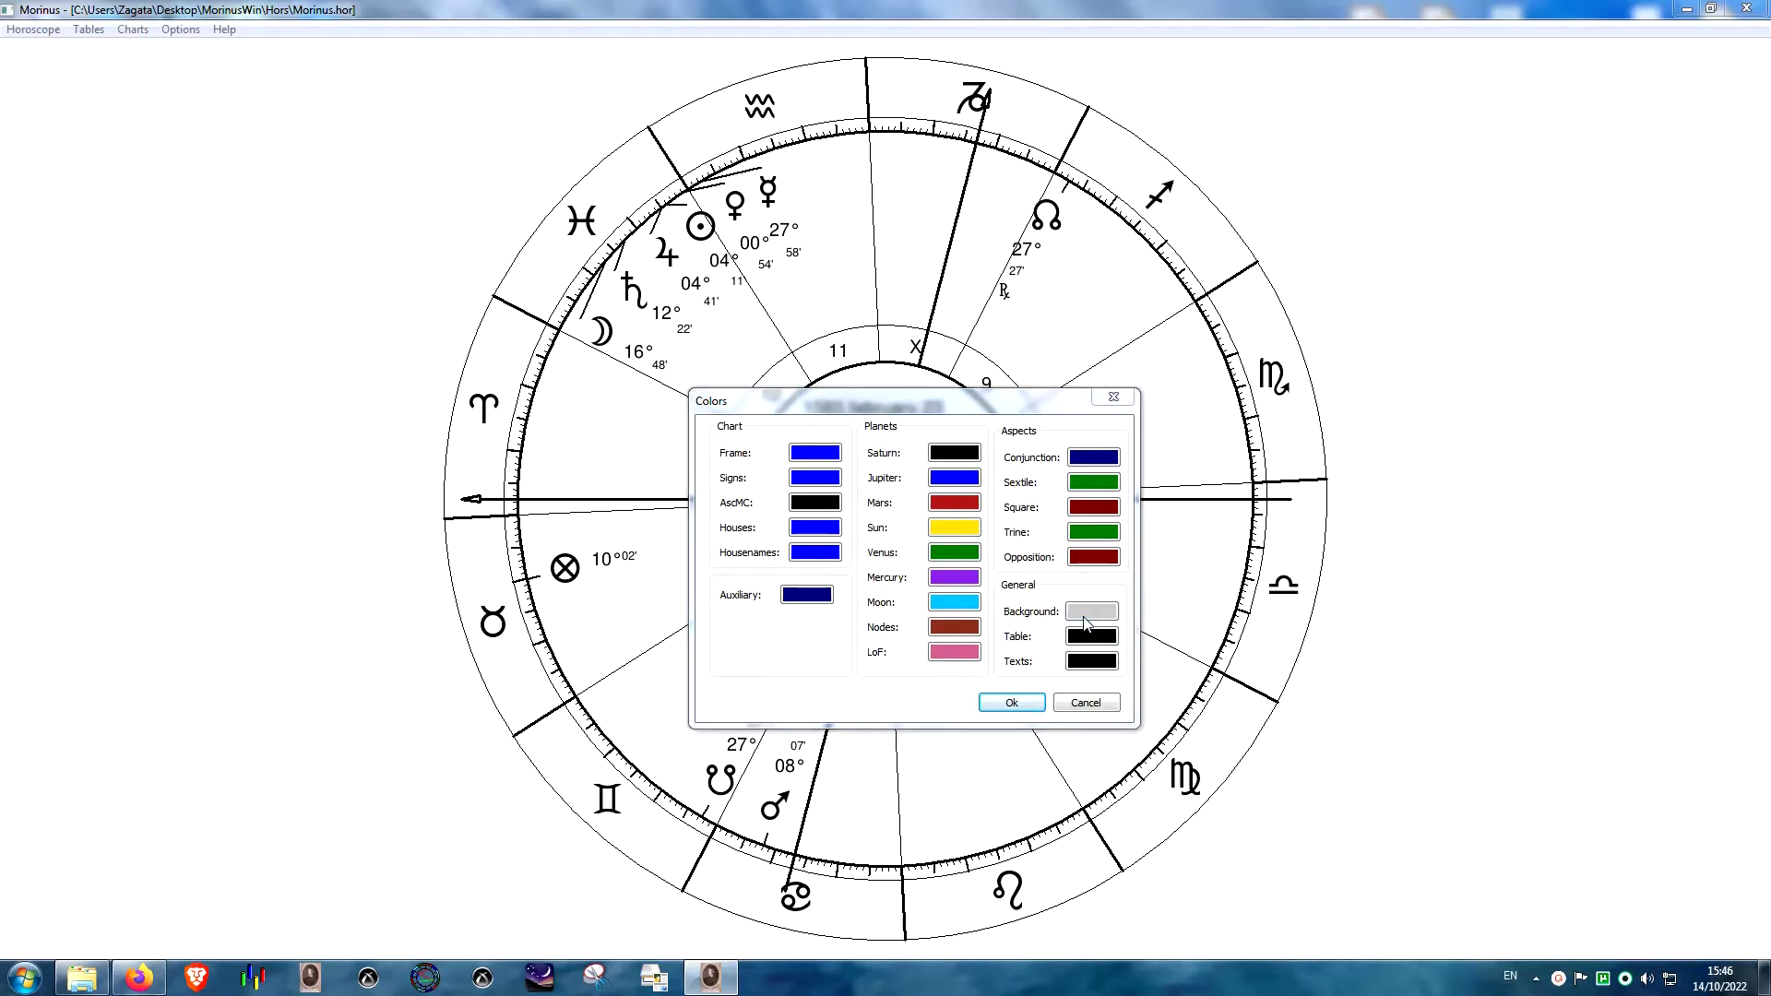
click(738, 701)
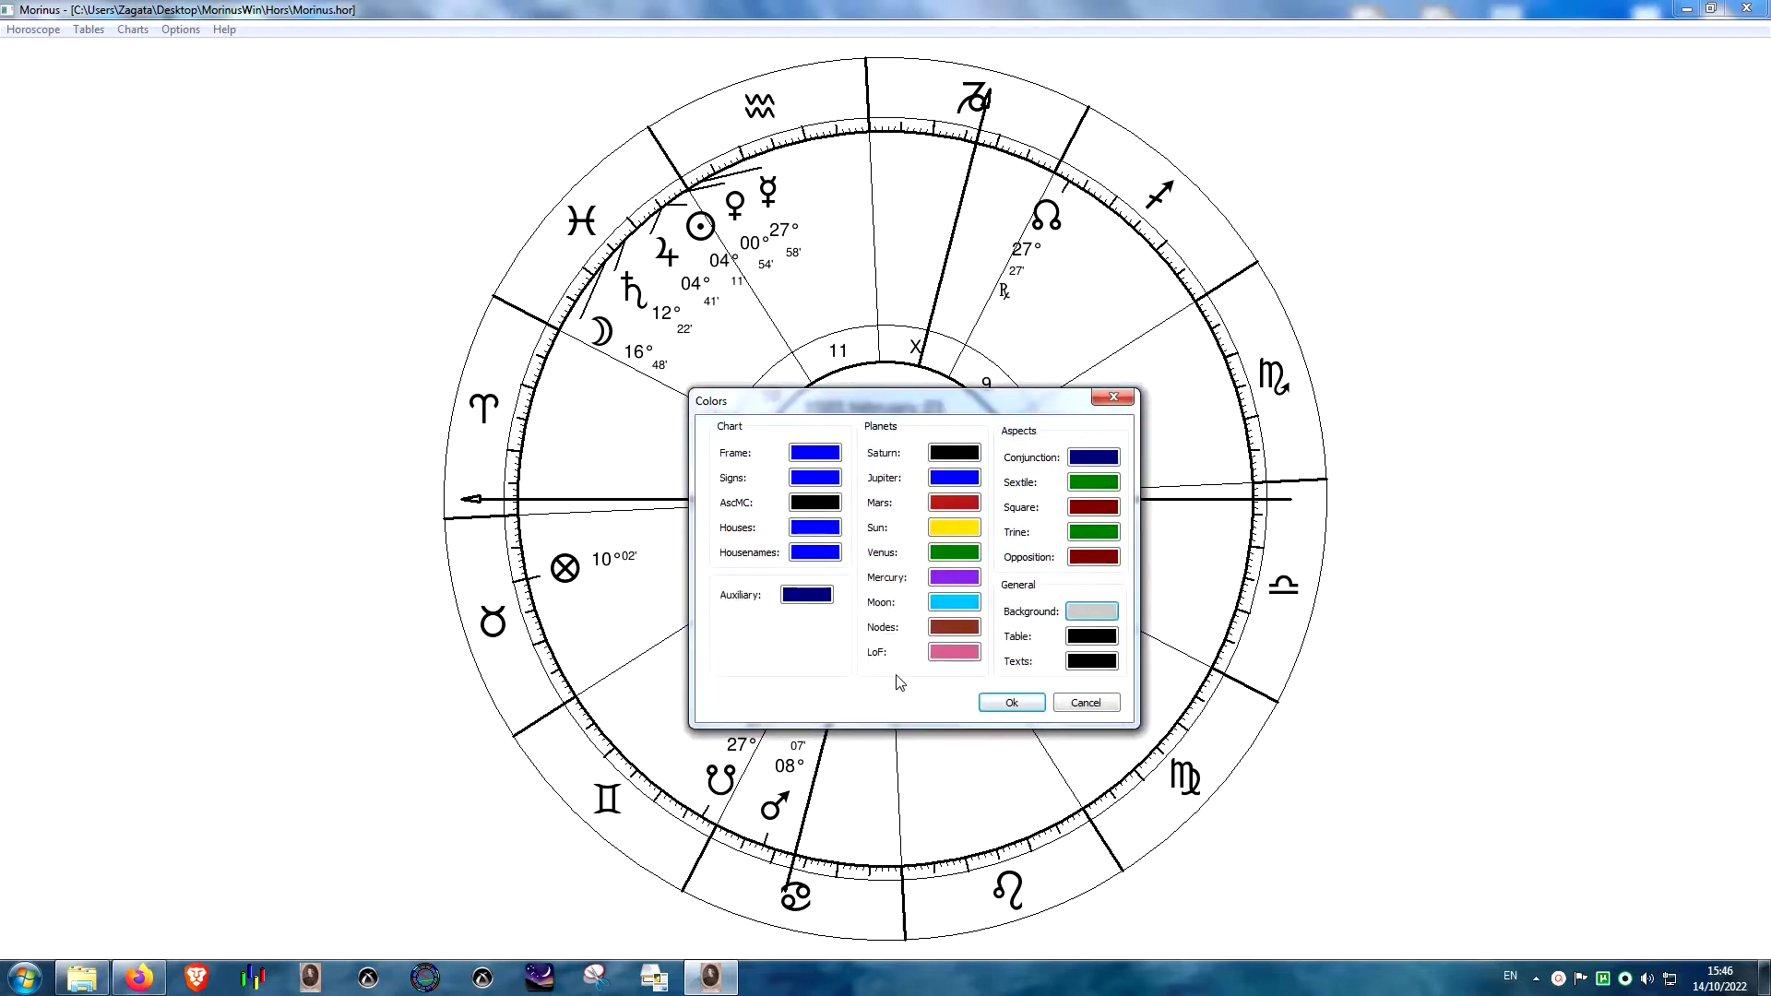
click(1010, 701)
- Check the Mean and True node choices, then review the planet, parallel, house and fixed star orbs and accept them
click(195, 32)
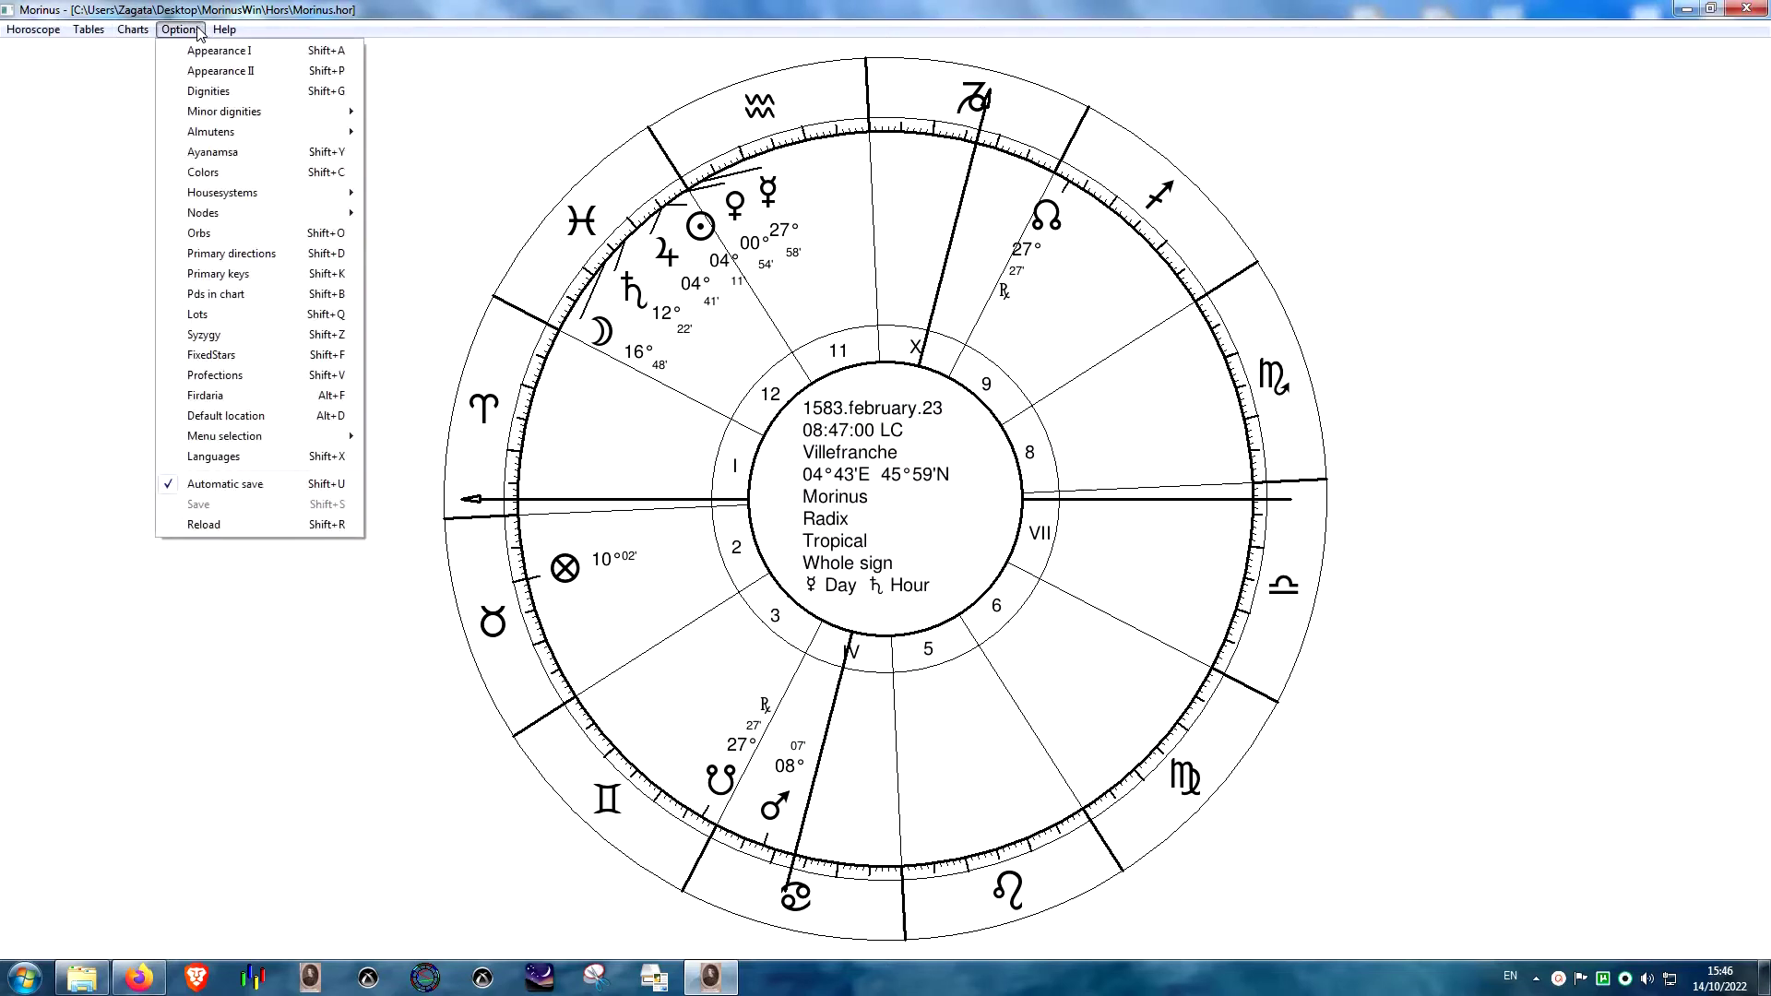
mouse_move(307, 200)
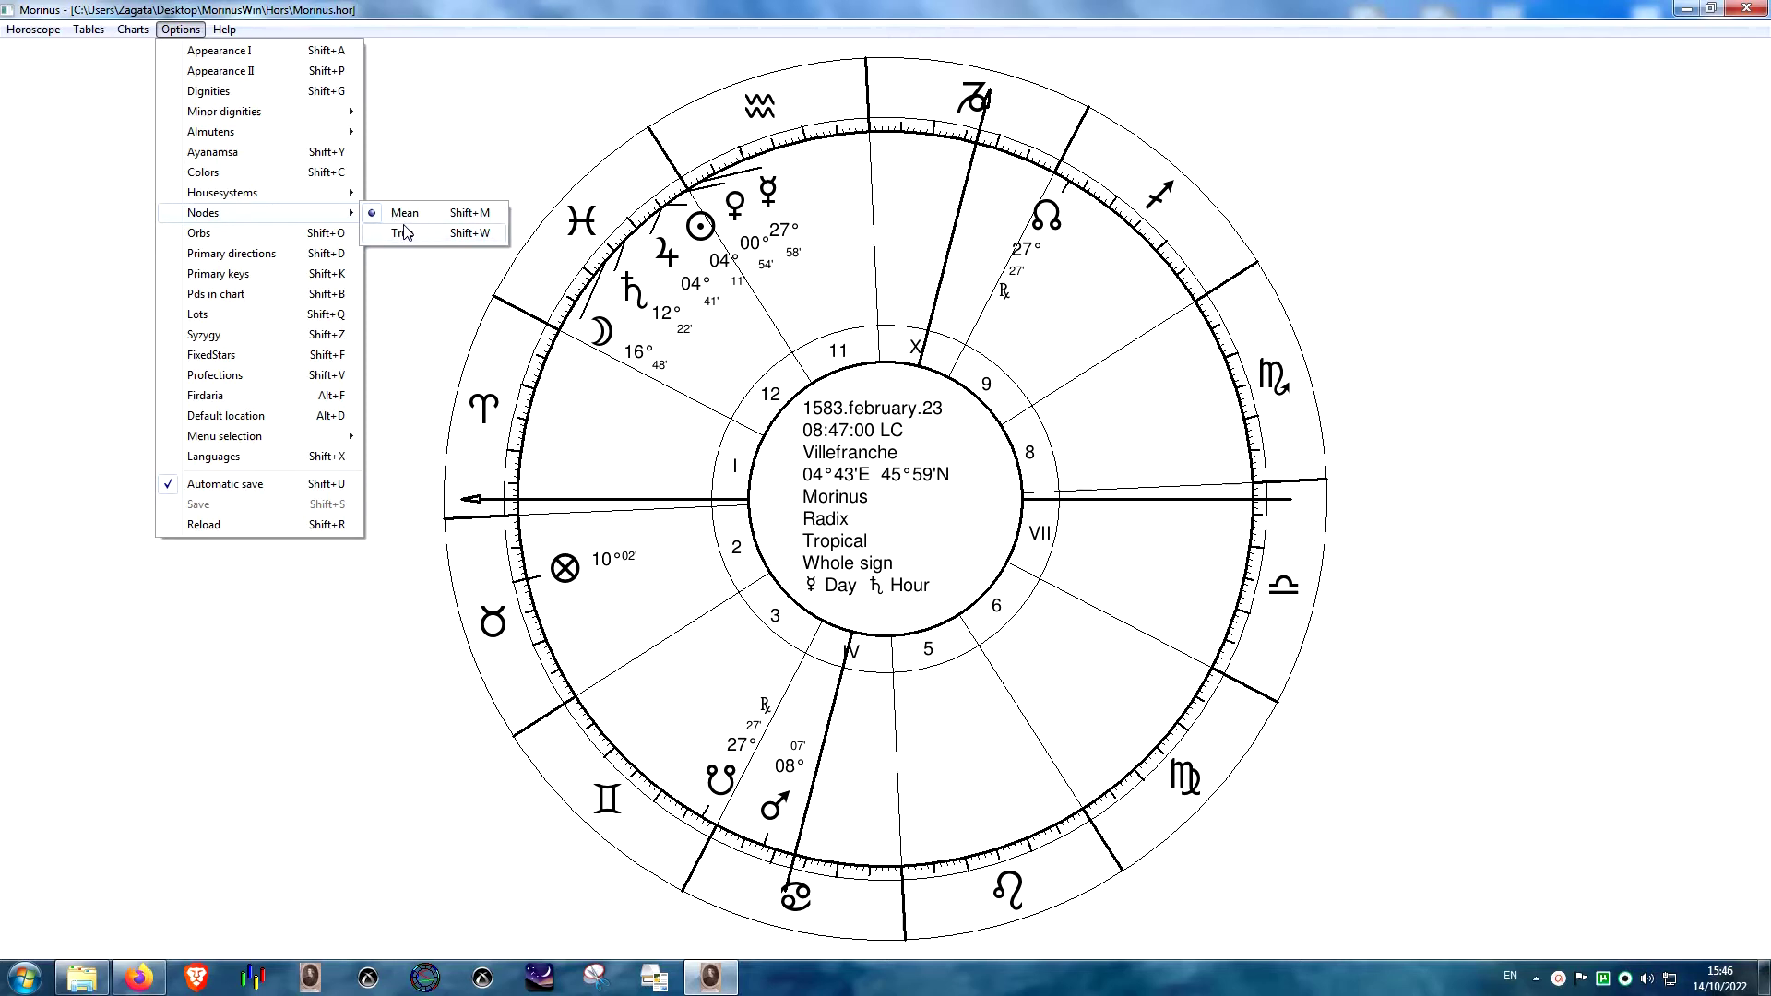
click(299, 238)
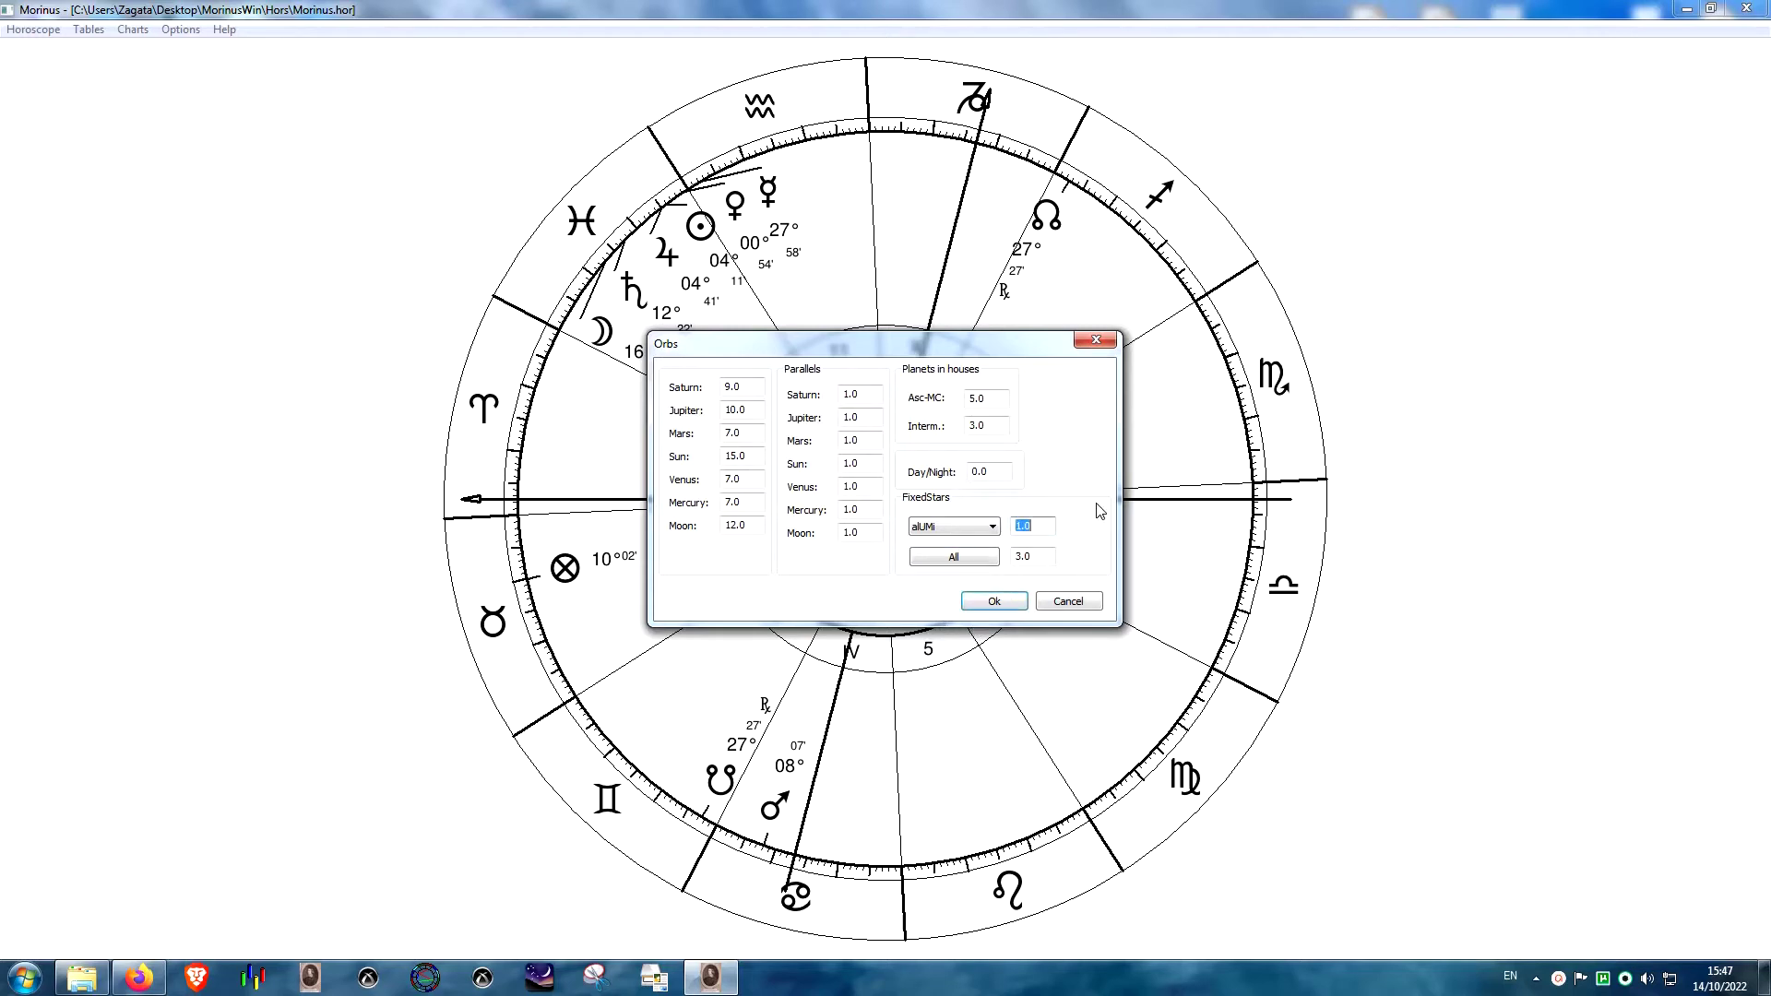
click(1071, 558)
click(1004, 602)
- Set the primary directions to Zodiacal, using the latitude of Neither
click(197, 34)
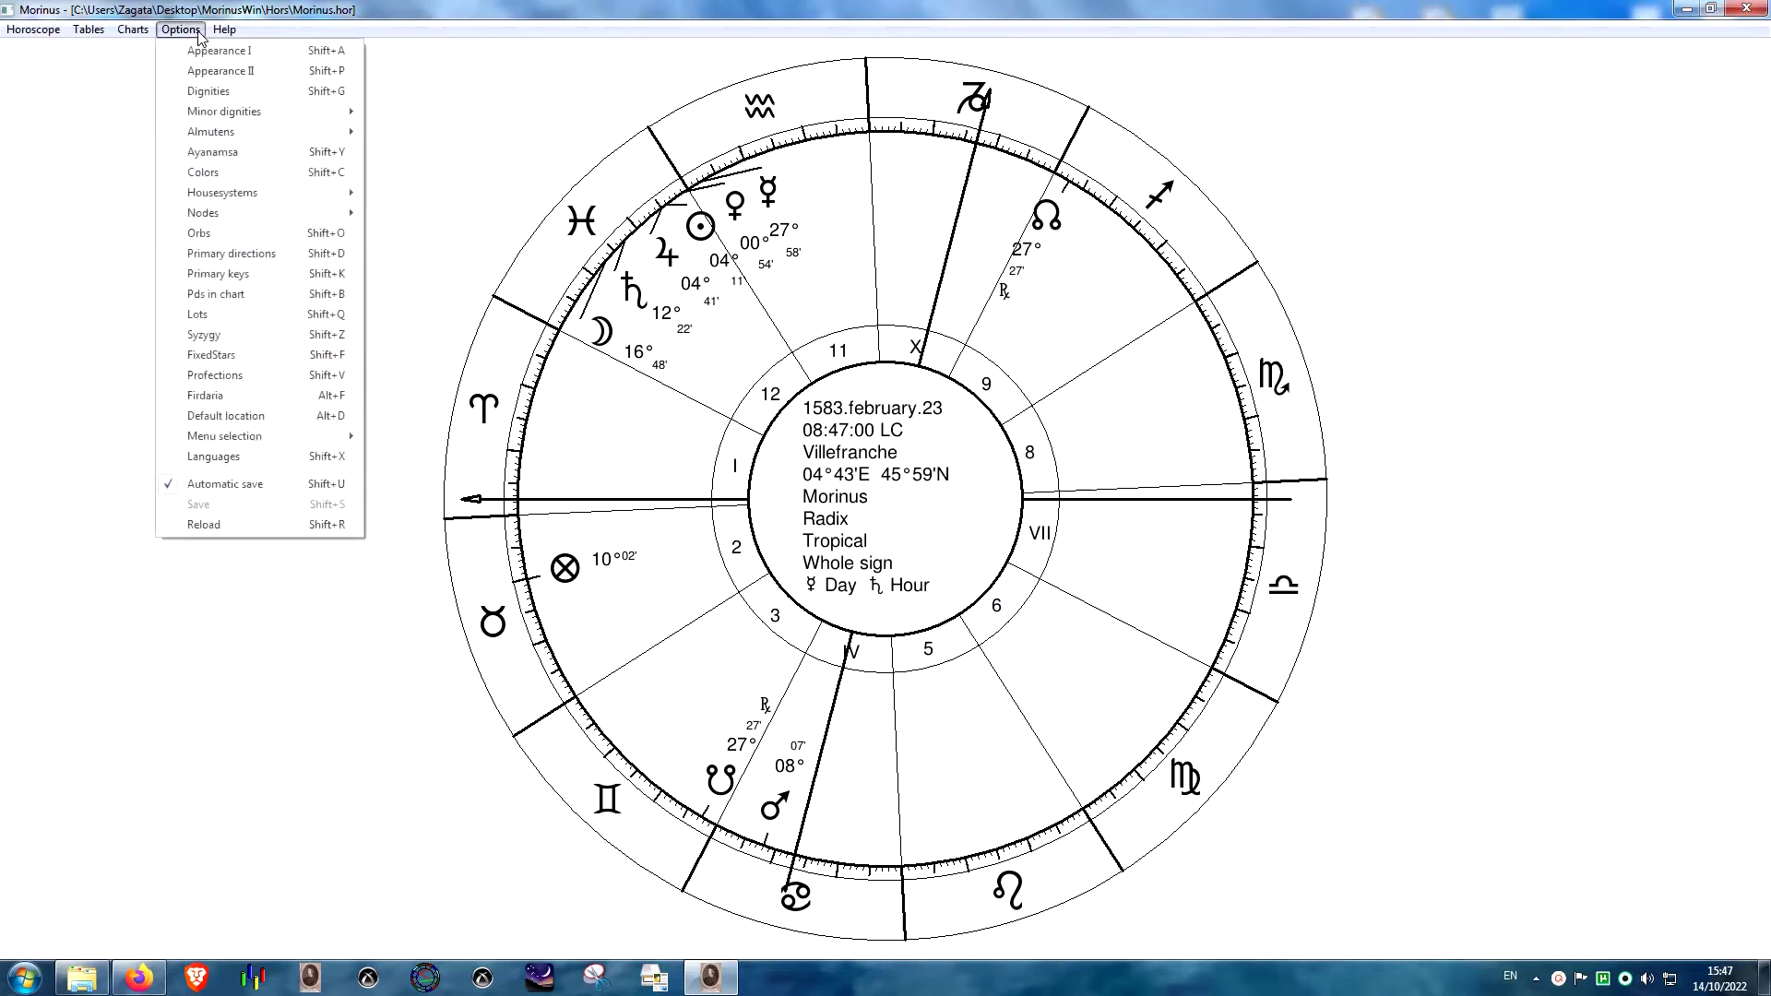
click(276, 253)
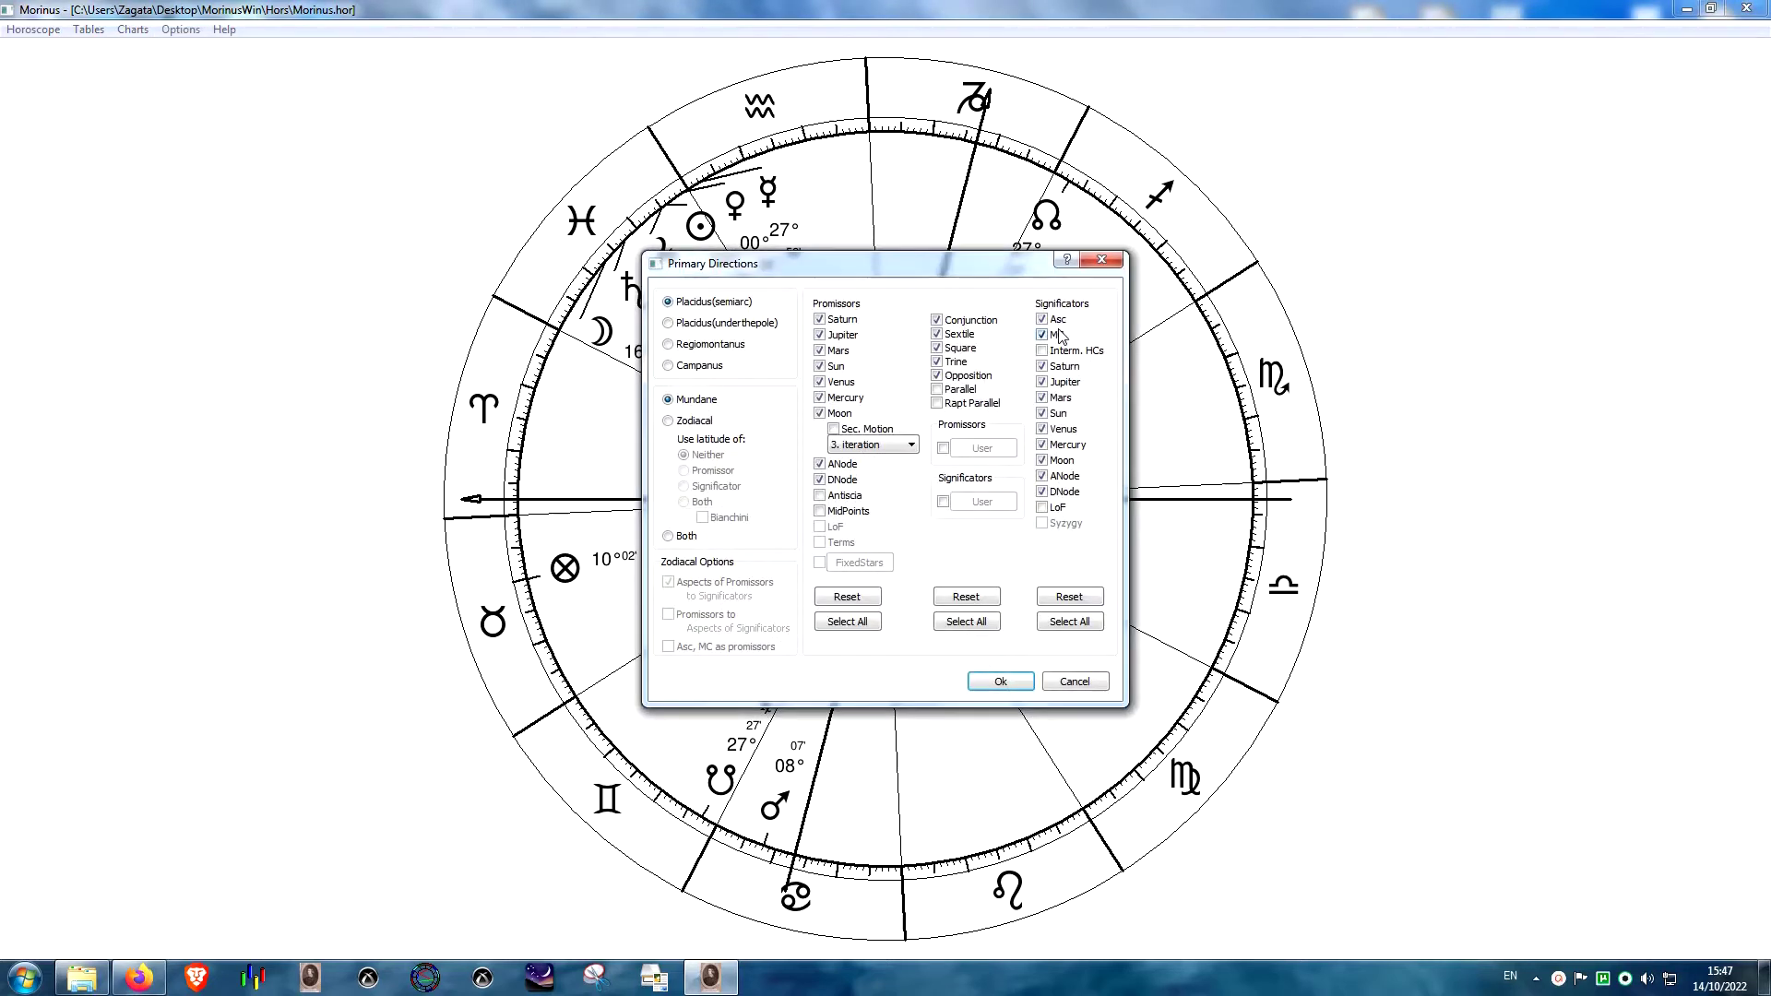
drag(911, 264, 922, 310)
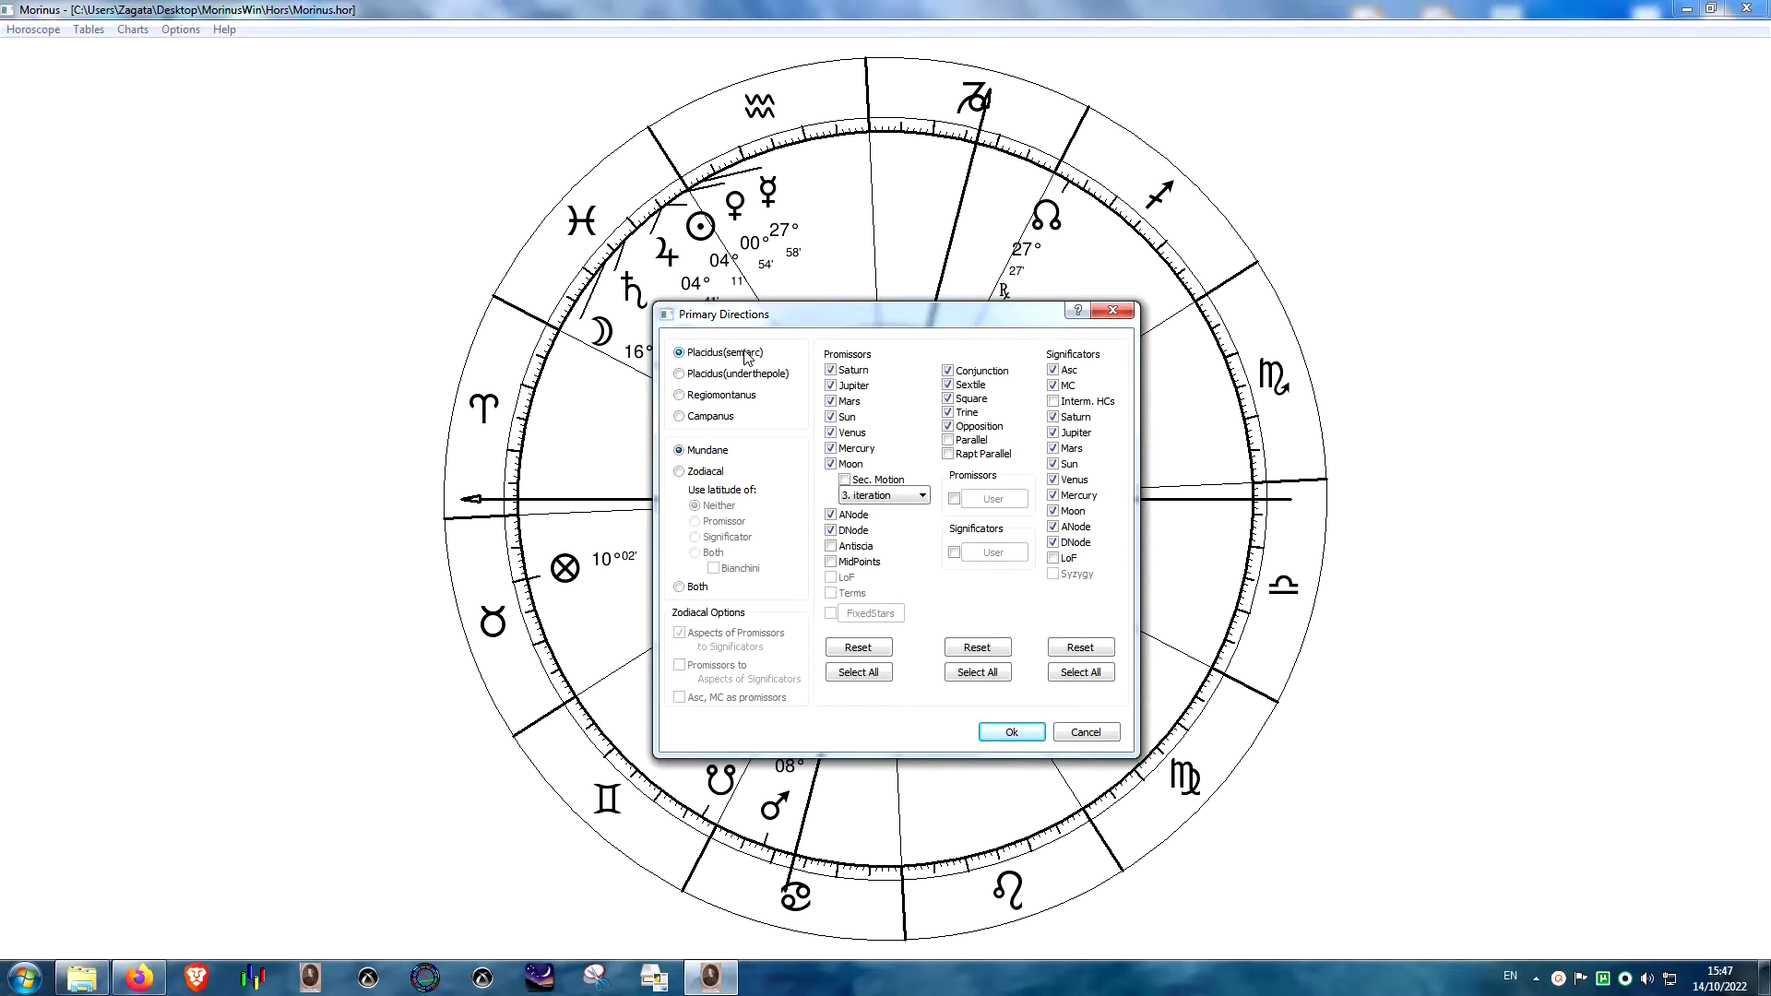
click(683, 472)
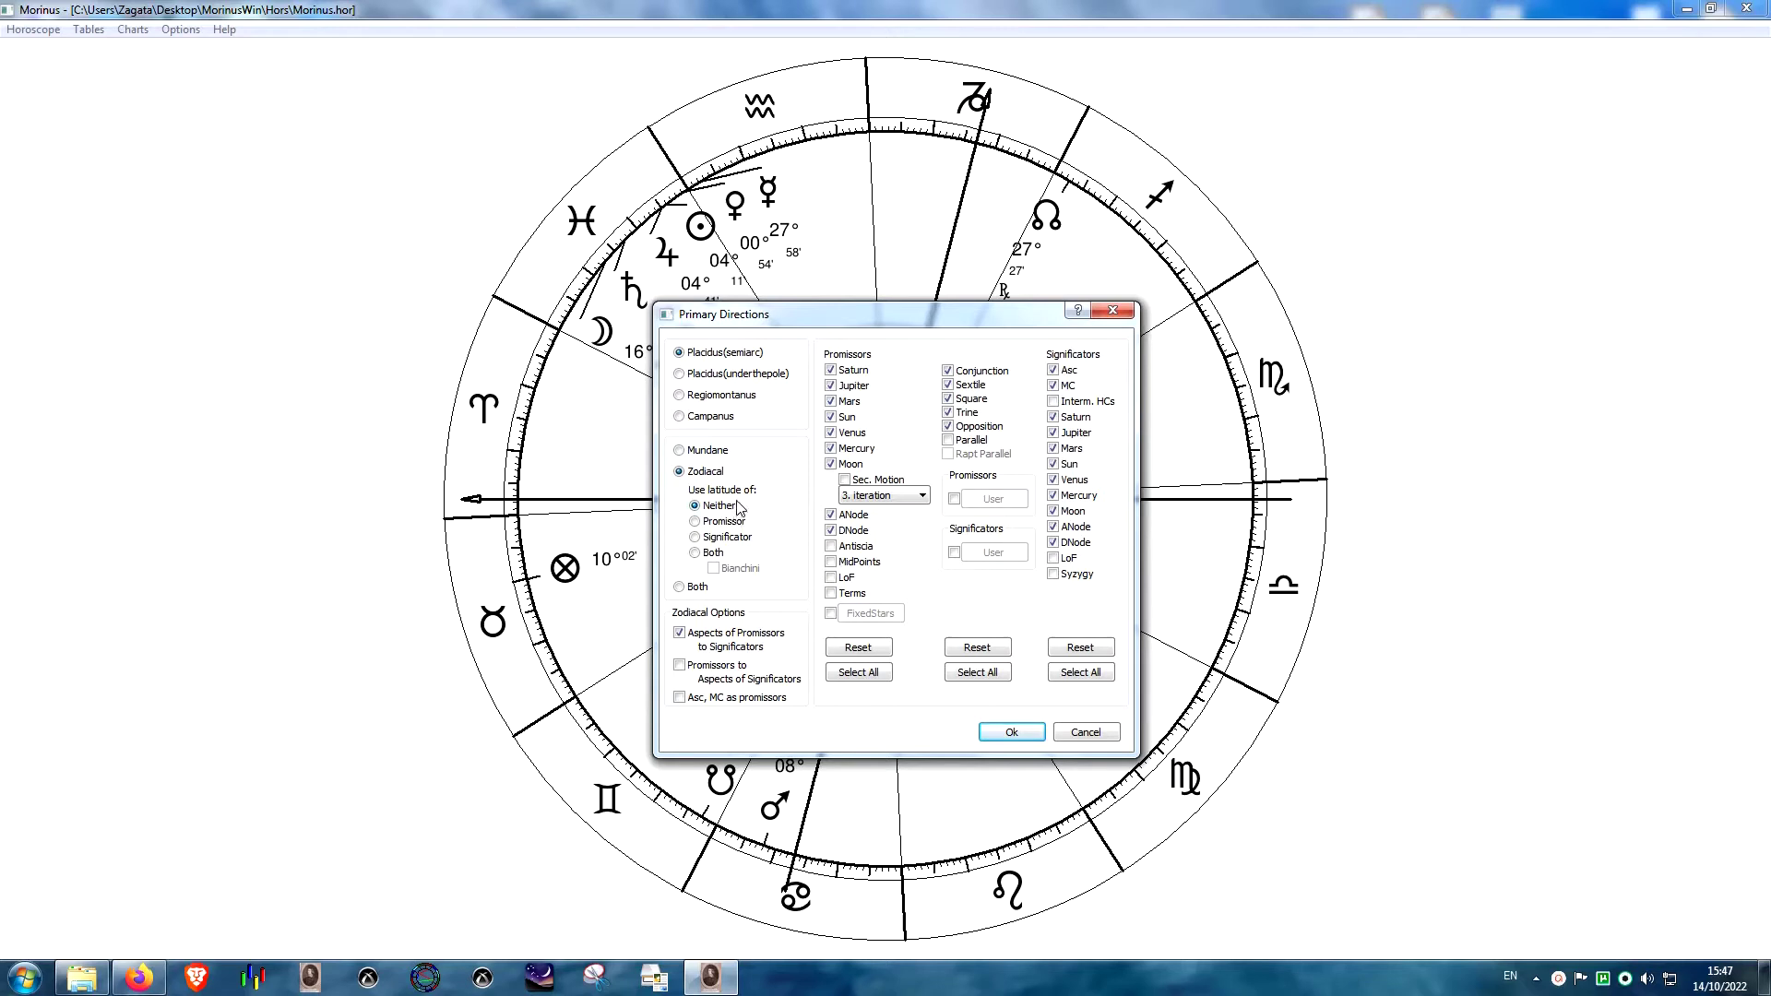
click(710, 552)
click(728, 508)
- Exclude ANode as promissor; exclude Saturn, Jupiter, Mars, Venus, Mercury, ANode and DNode as significators, include LoF, and accept the primary directions options
click(833, 516)
click(1055, 418)
click(1054, 433)
click(1054, 448)
click(1053, 480)
click(1054, 496)
click(1053, 527)
click(1053, 542)
click(1054, 559)
click(1012, 733)
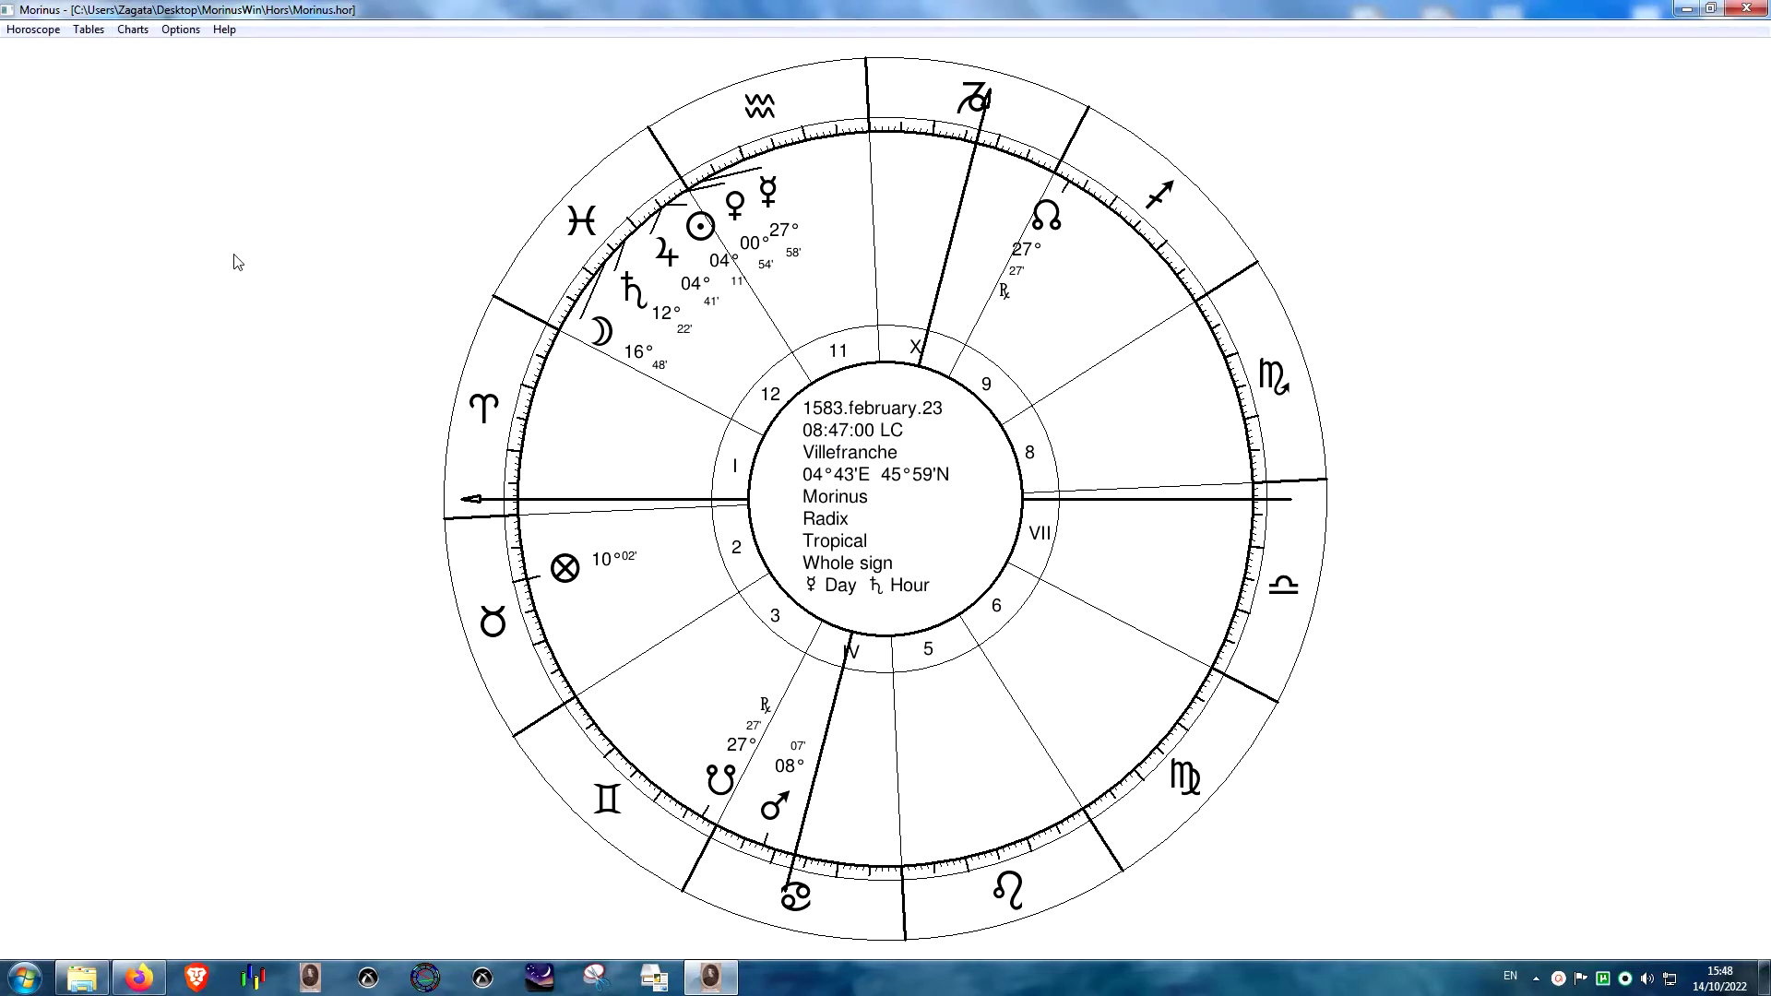
- Open the direct primary directions table for ages 0-25, enlarge its window, read through the list and close it
key(F12)
key(Escape)
click(89, 29)
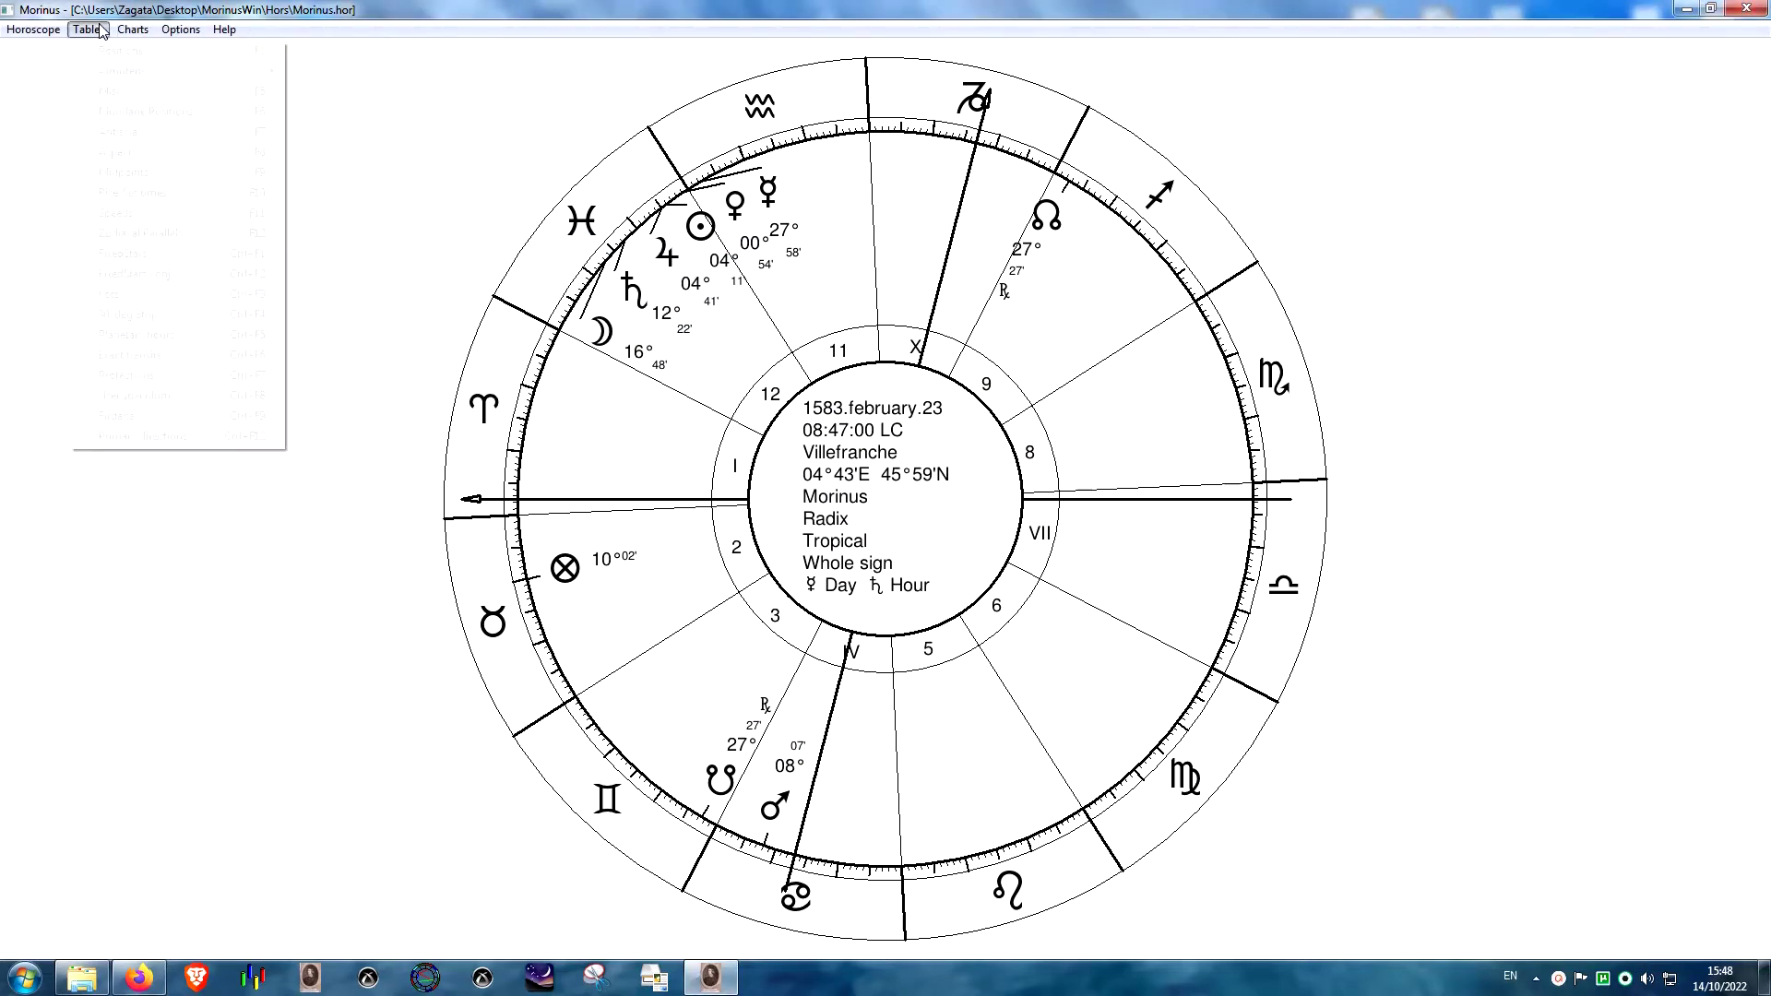
click(129, 435)
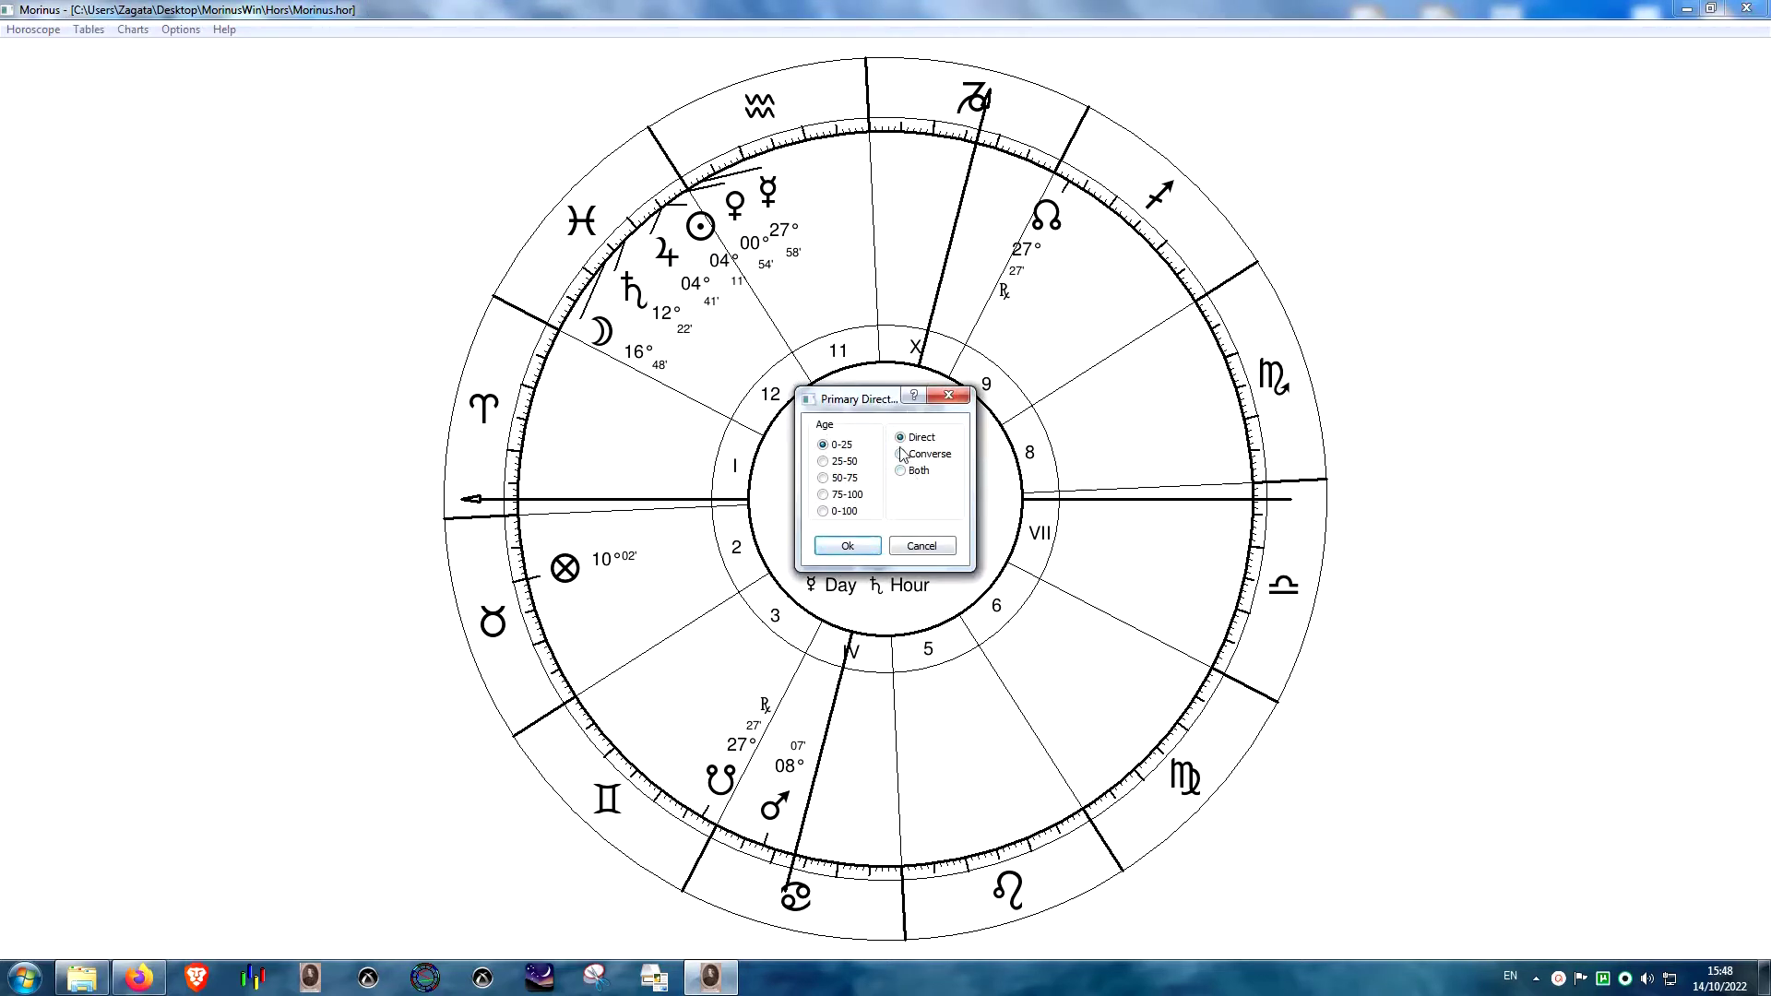
click(848, 547)
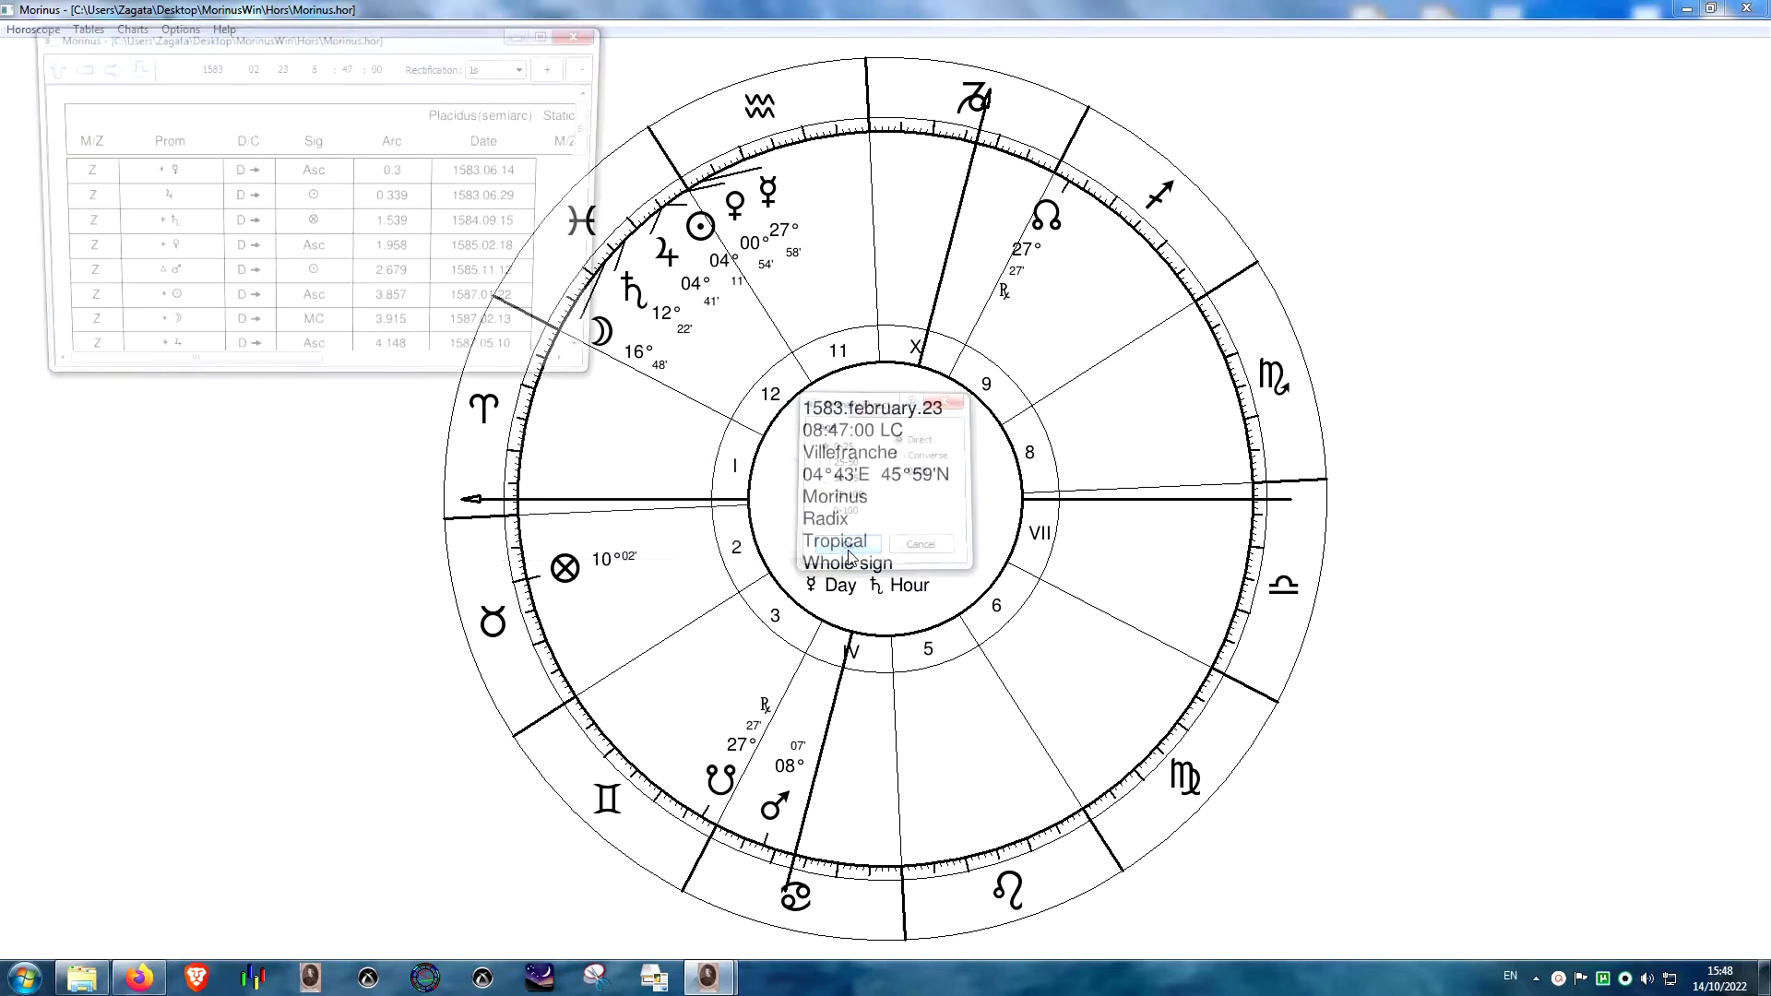
drag(469, 46, 389, 108)
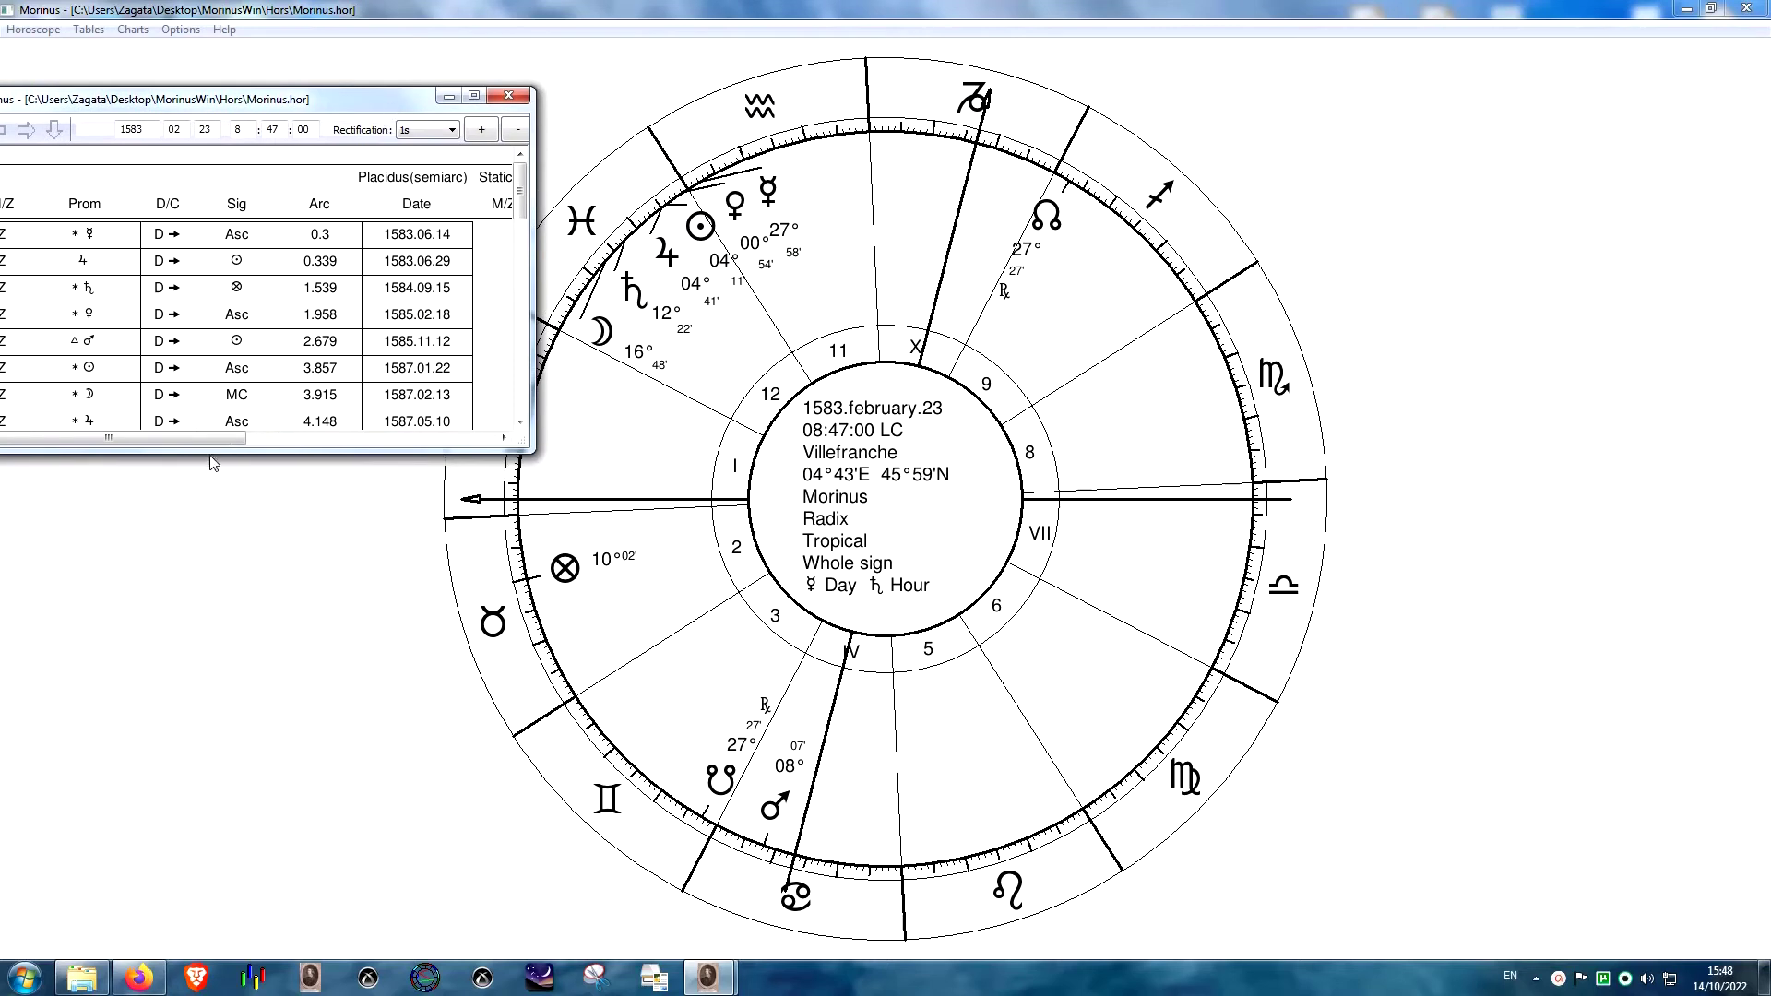
drag(232, 455, 312, 869)
drag(226, 103, 271, 119)
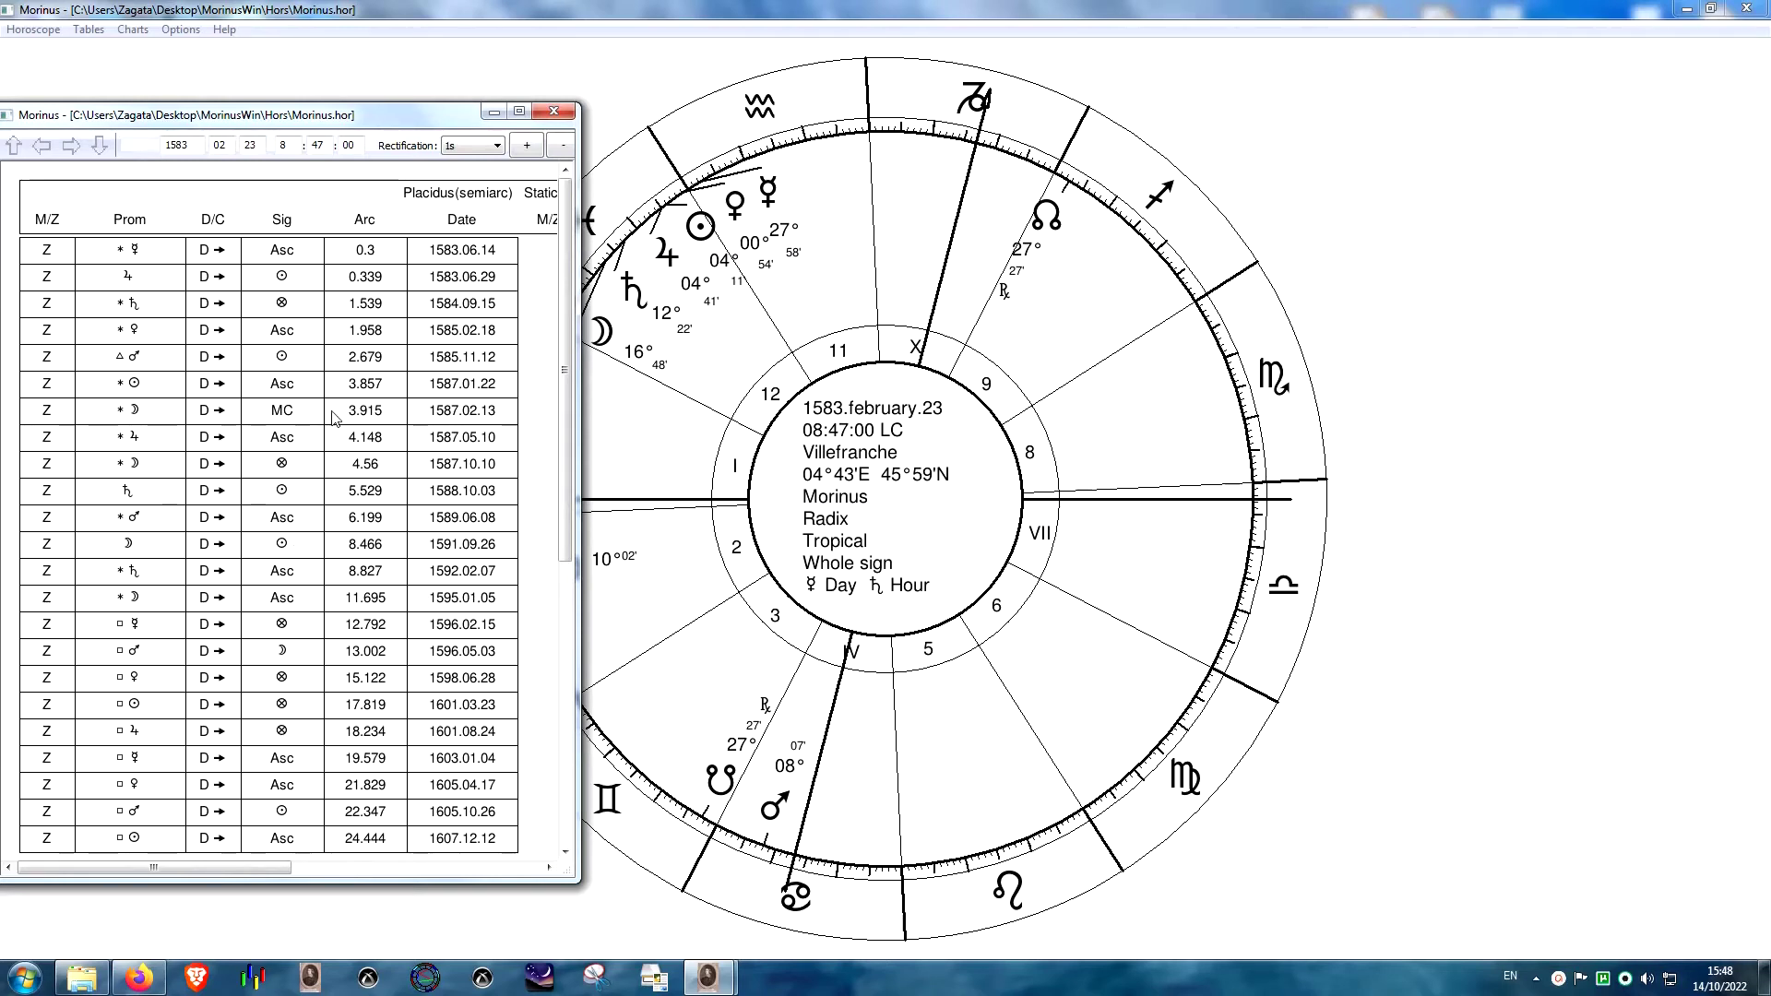
scroll(346, 544, down, 2)
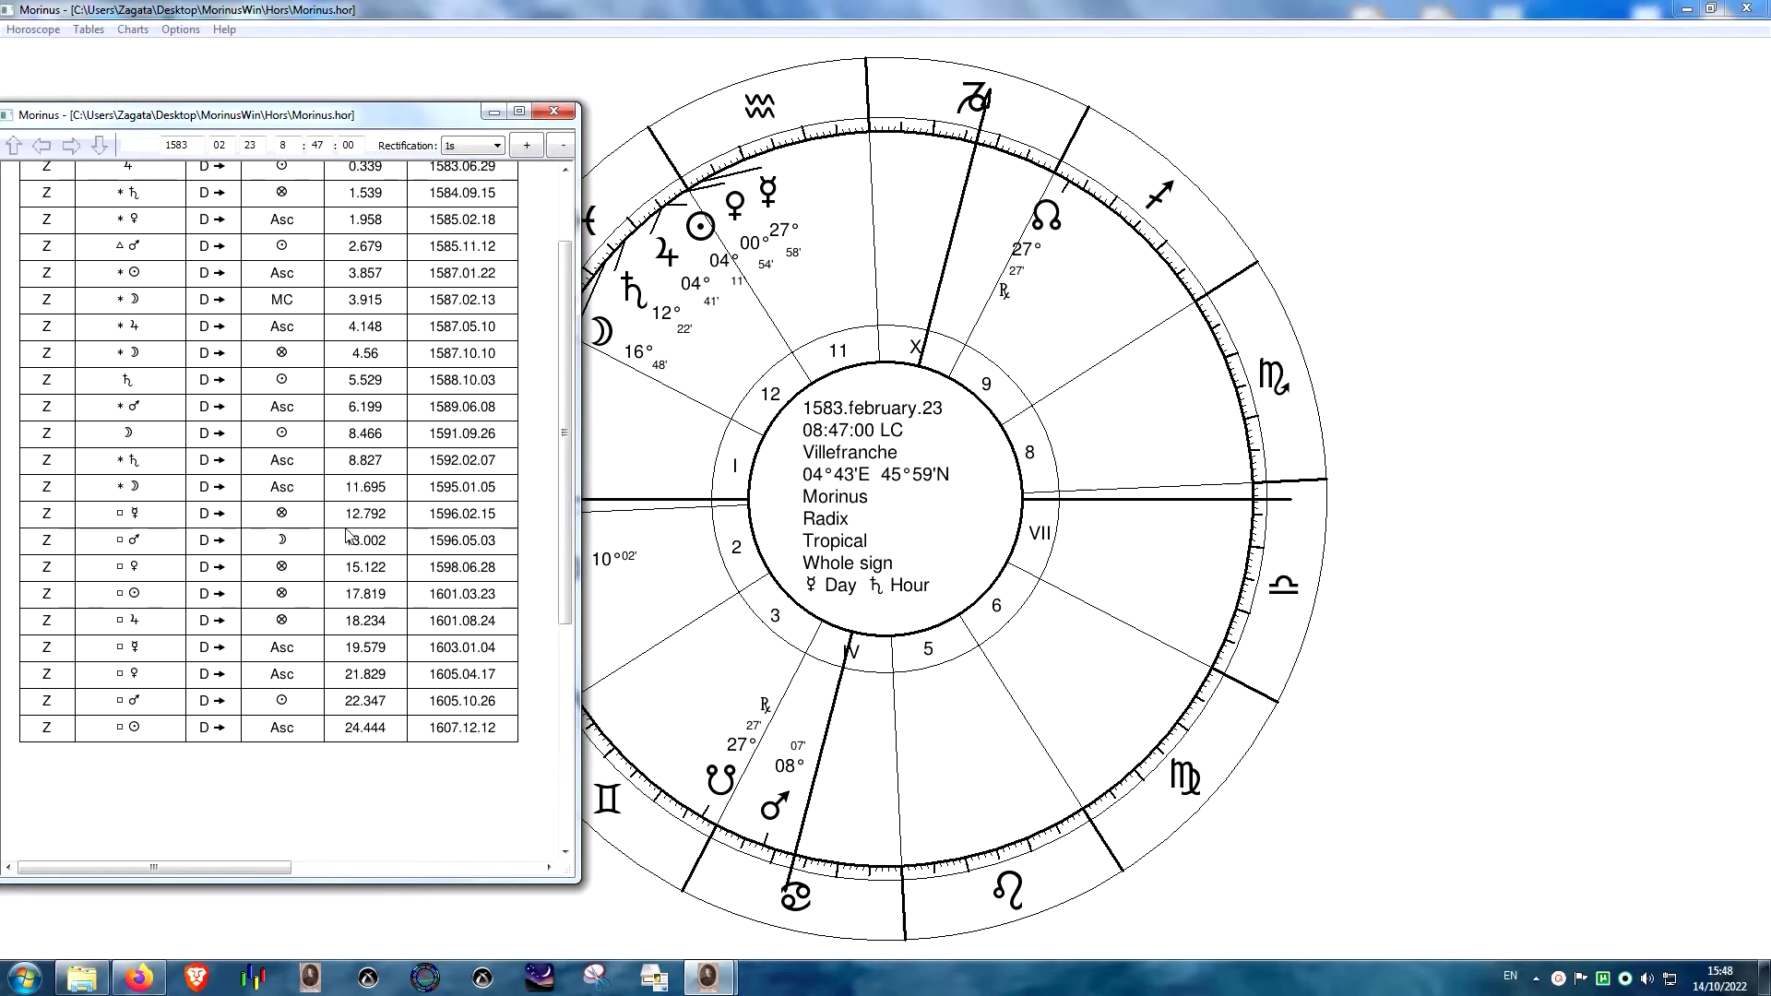
scroll(263, 403, up, 2)
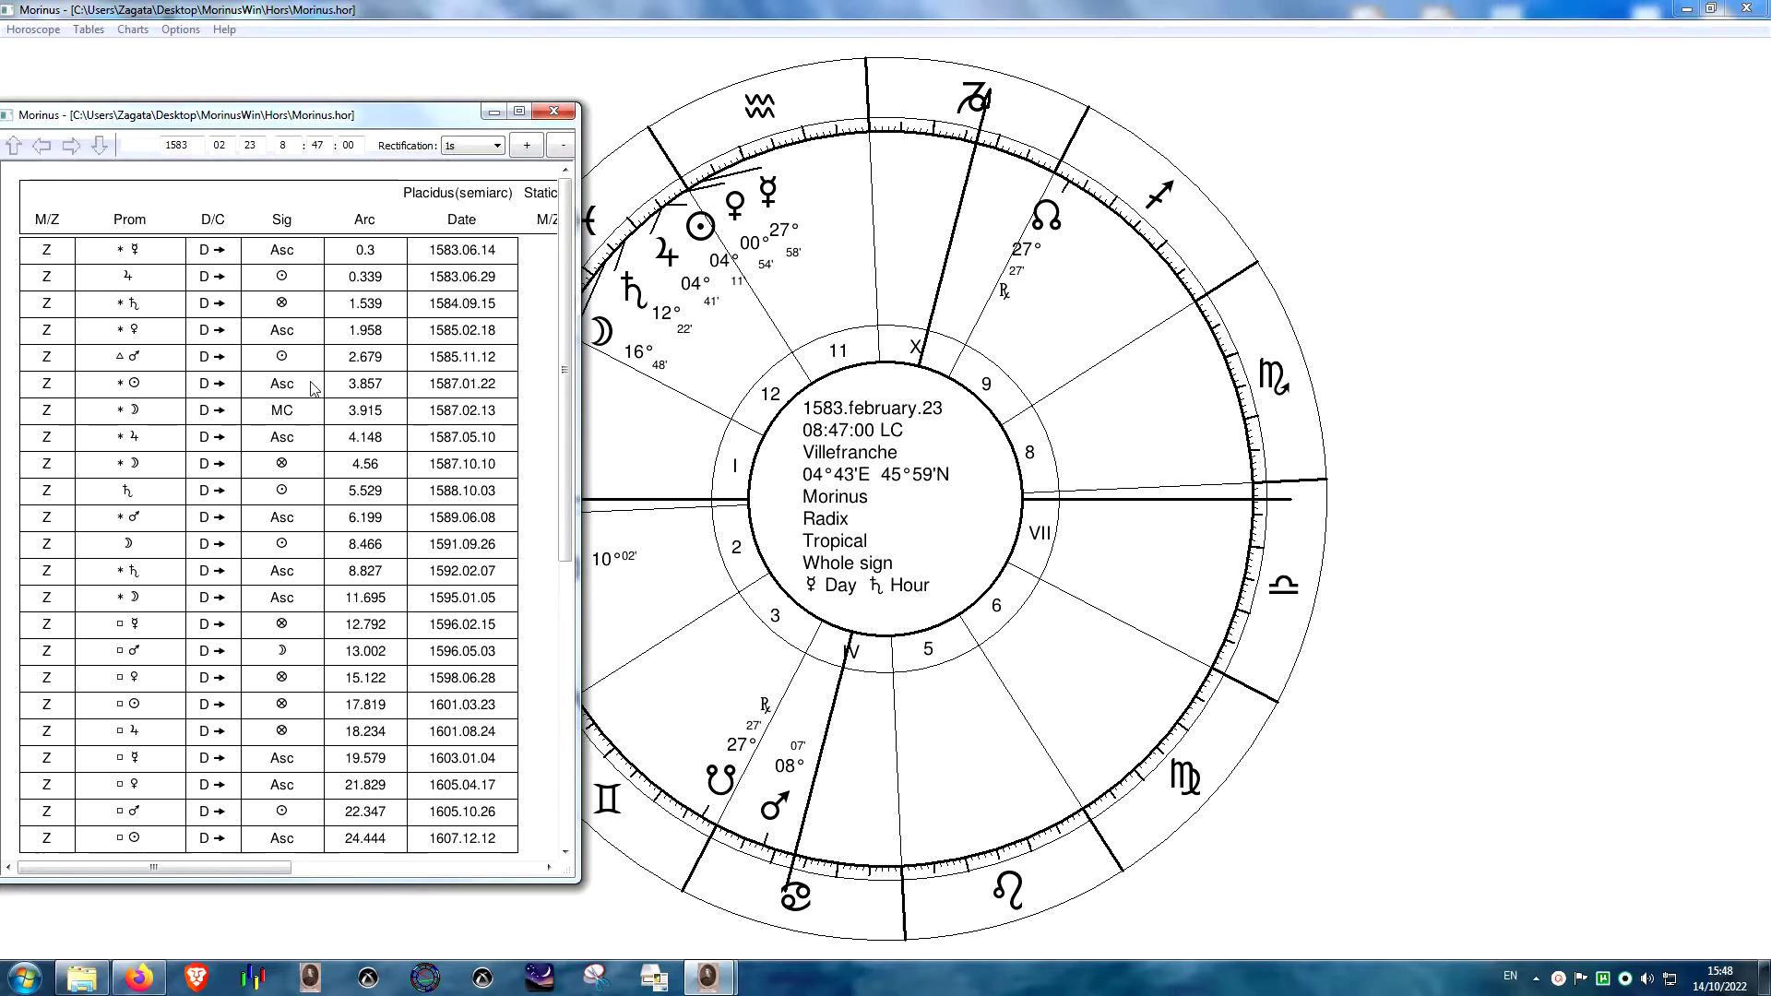
click(553, 111)
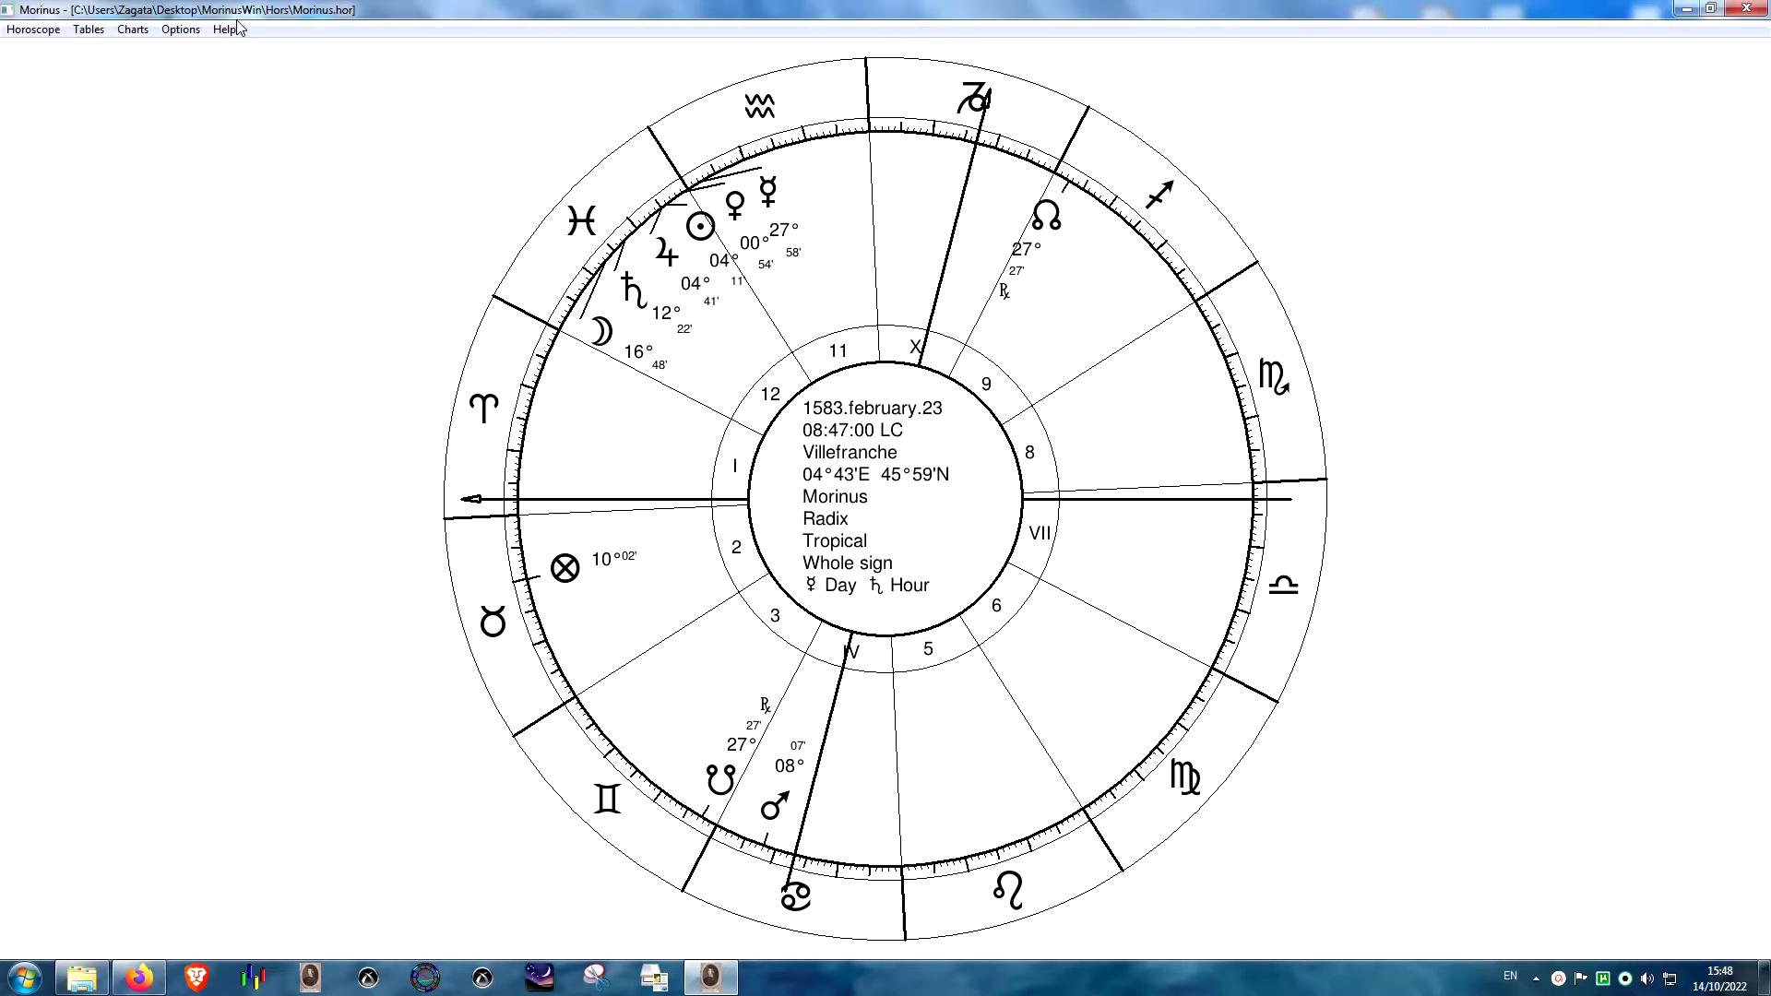
- Include Terms among the promissors in the primary directions options and accept the change
click(181, 28)
click(221, 266)
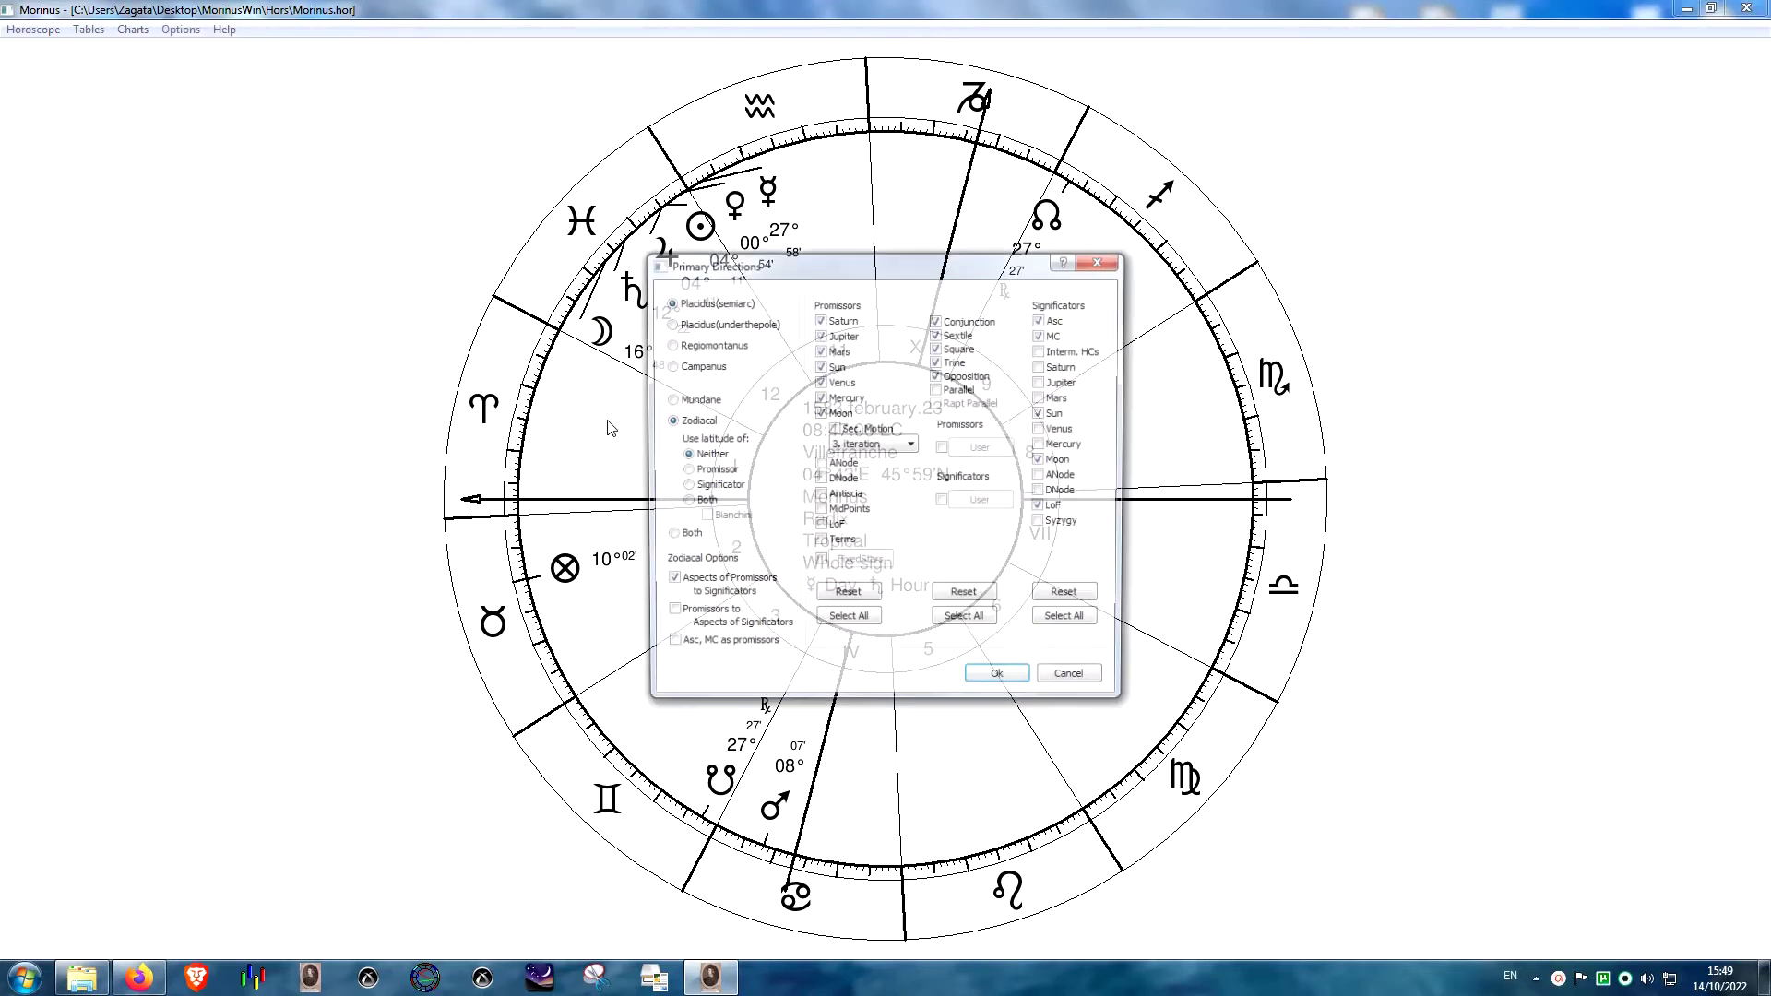
click(820, 544)
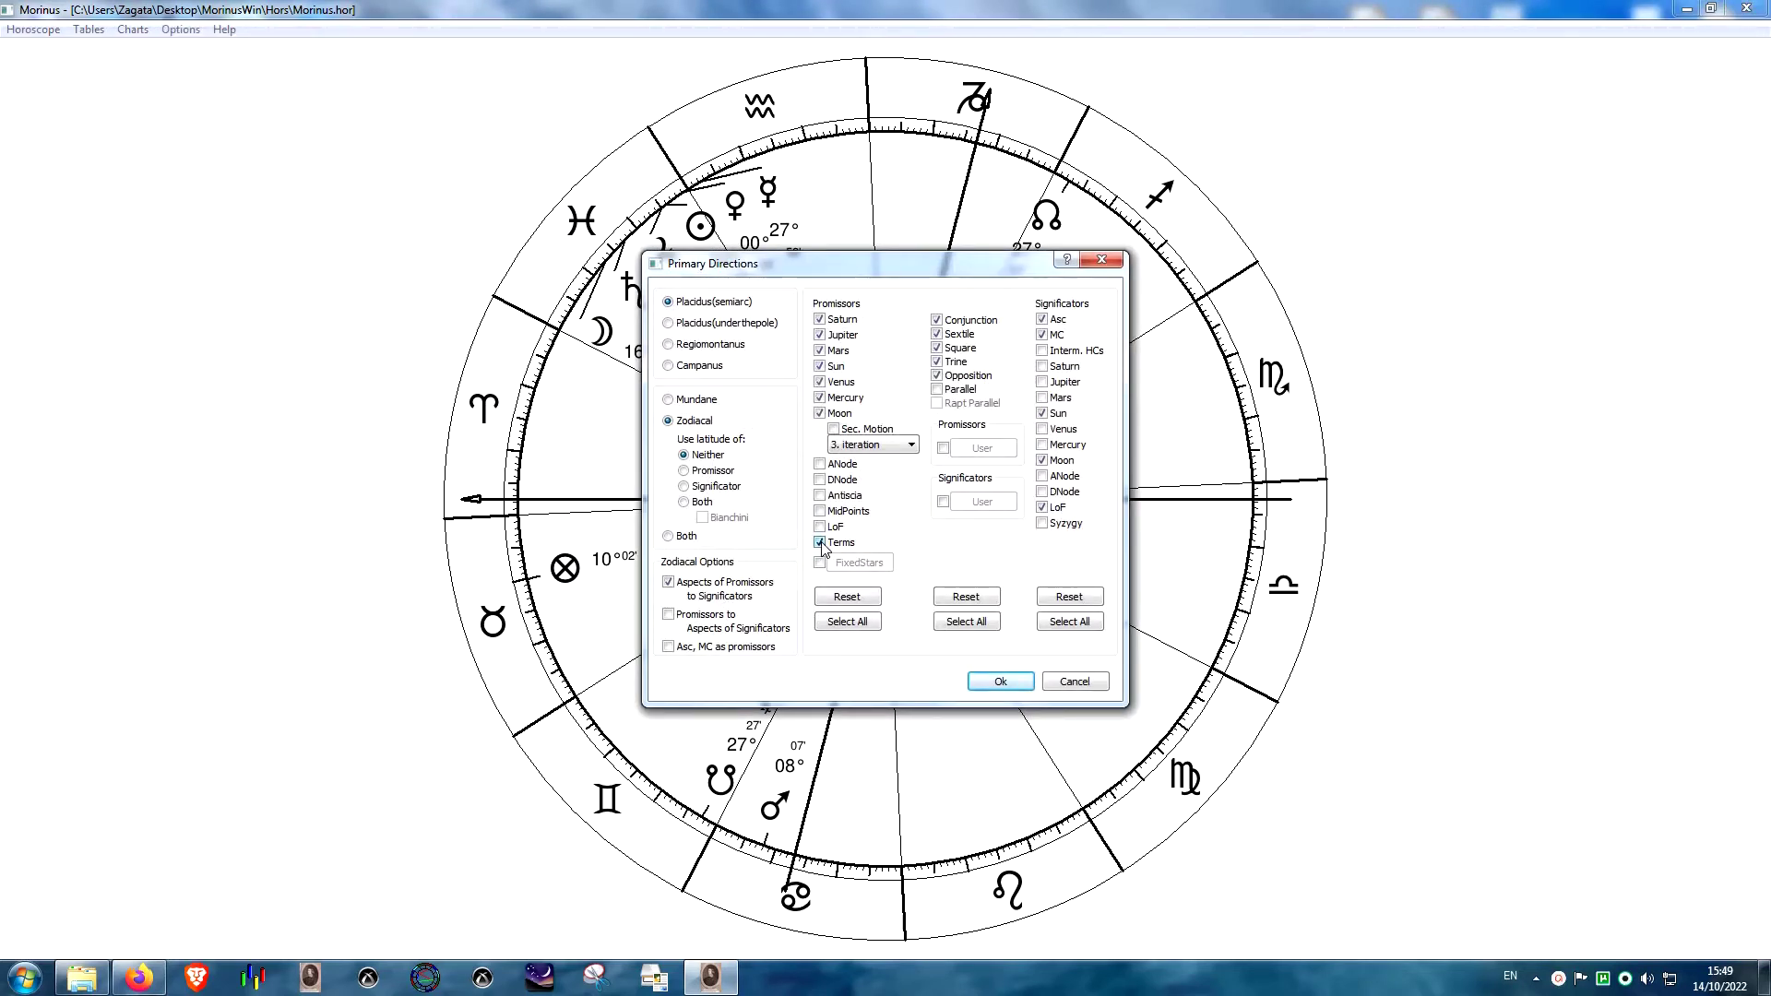
click(1000, 681)
- Examine the direct primary directions for ages 0-25 with the terms included in a maximized table, and close it
click(88, 29)
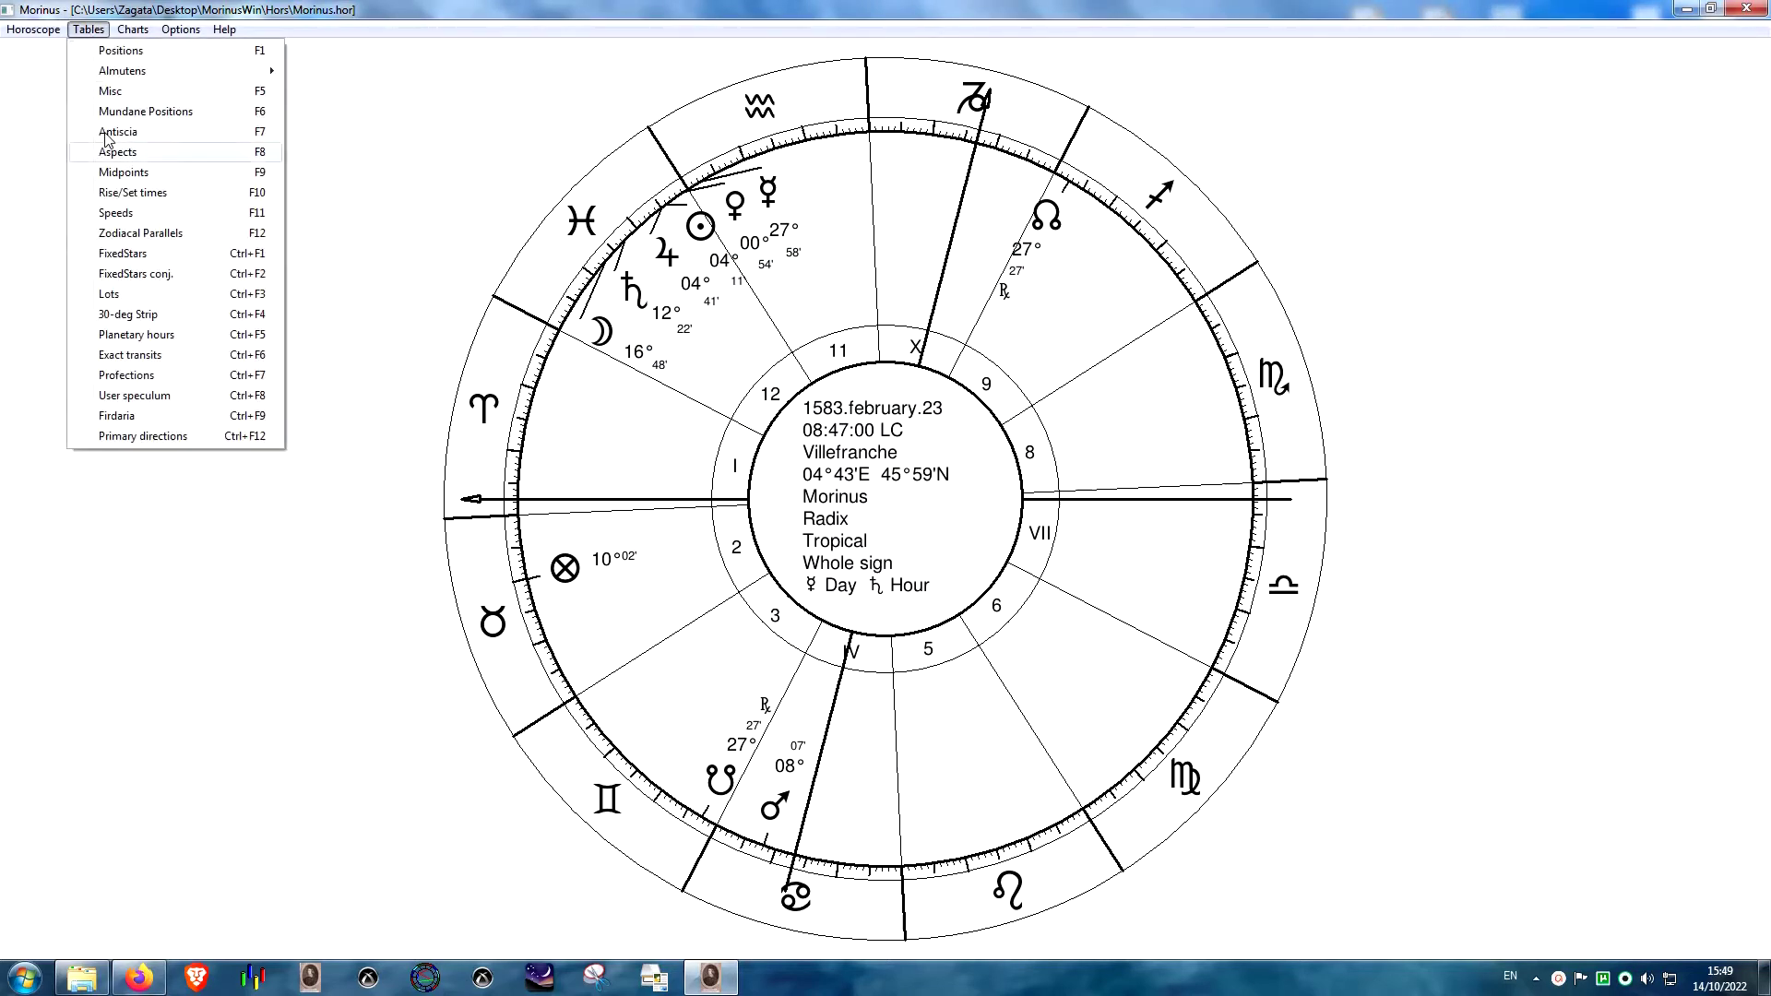
click(161, 438)
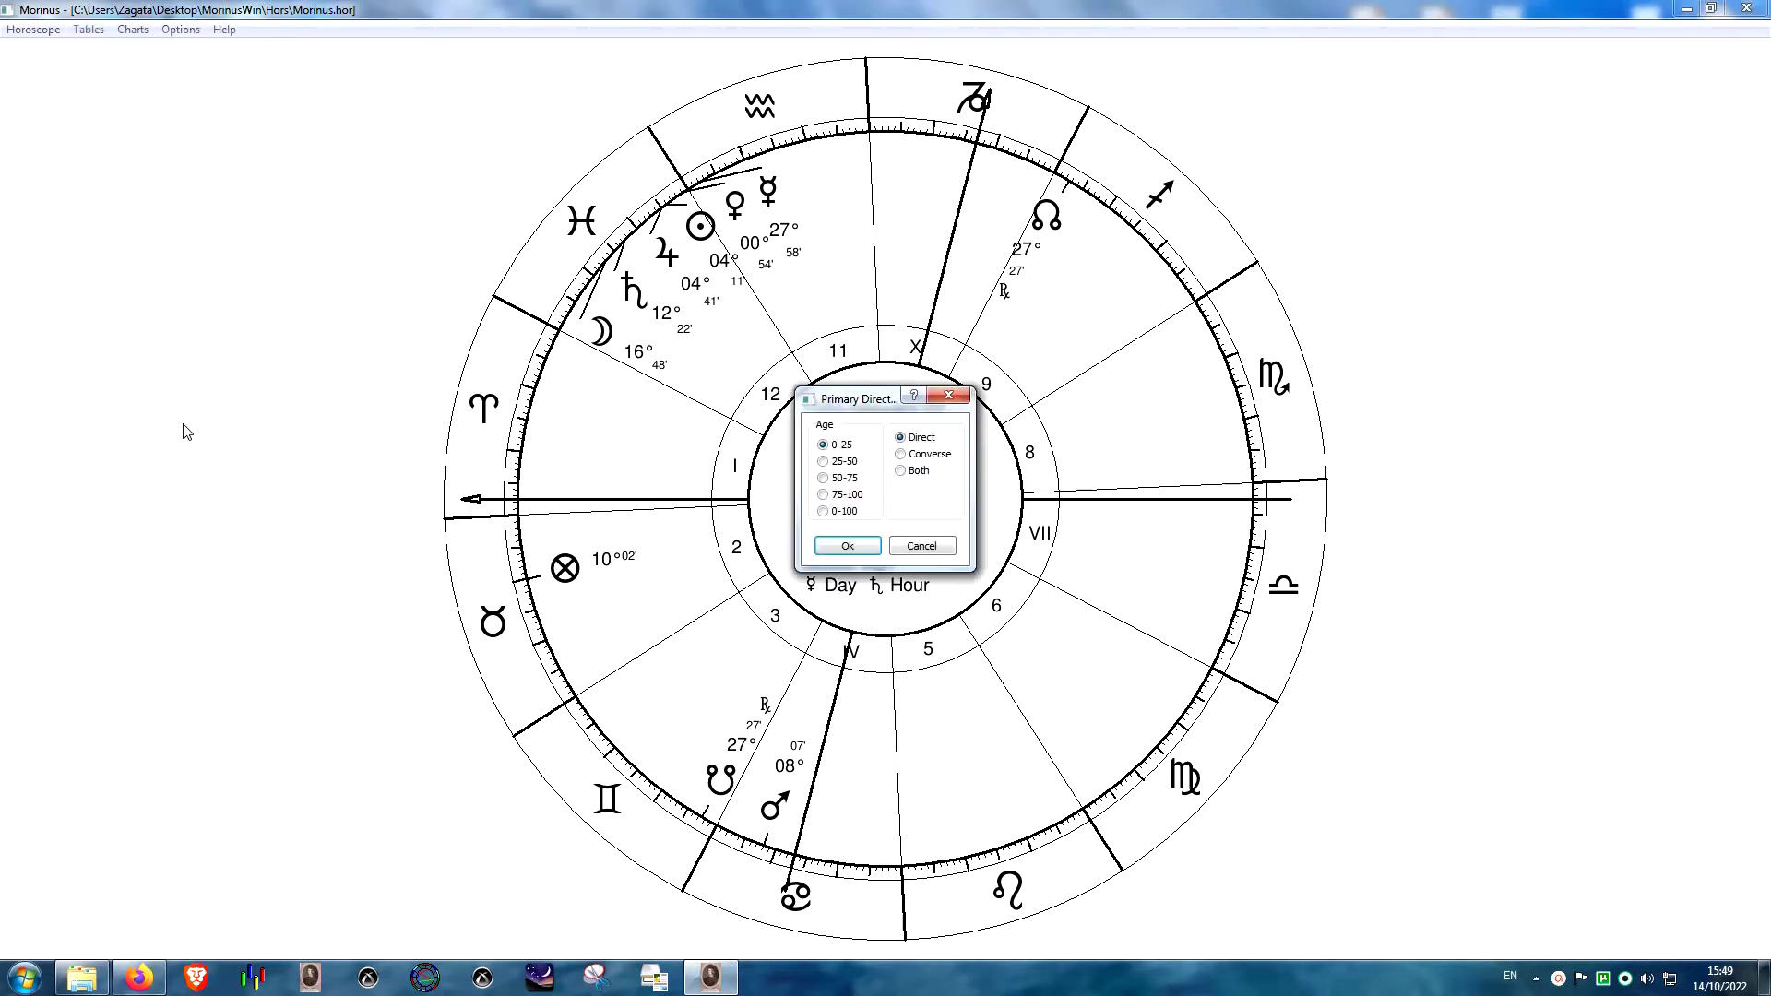
click(858, 544)
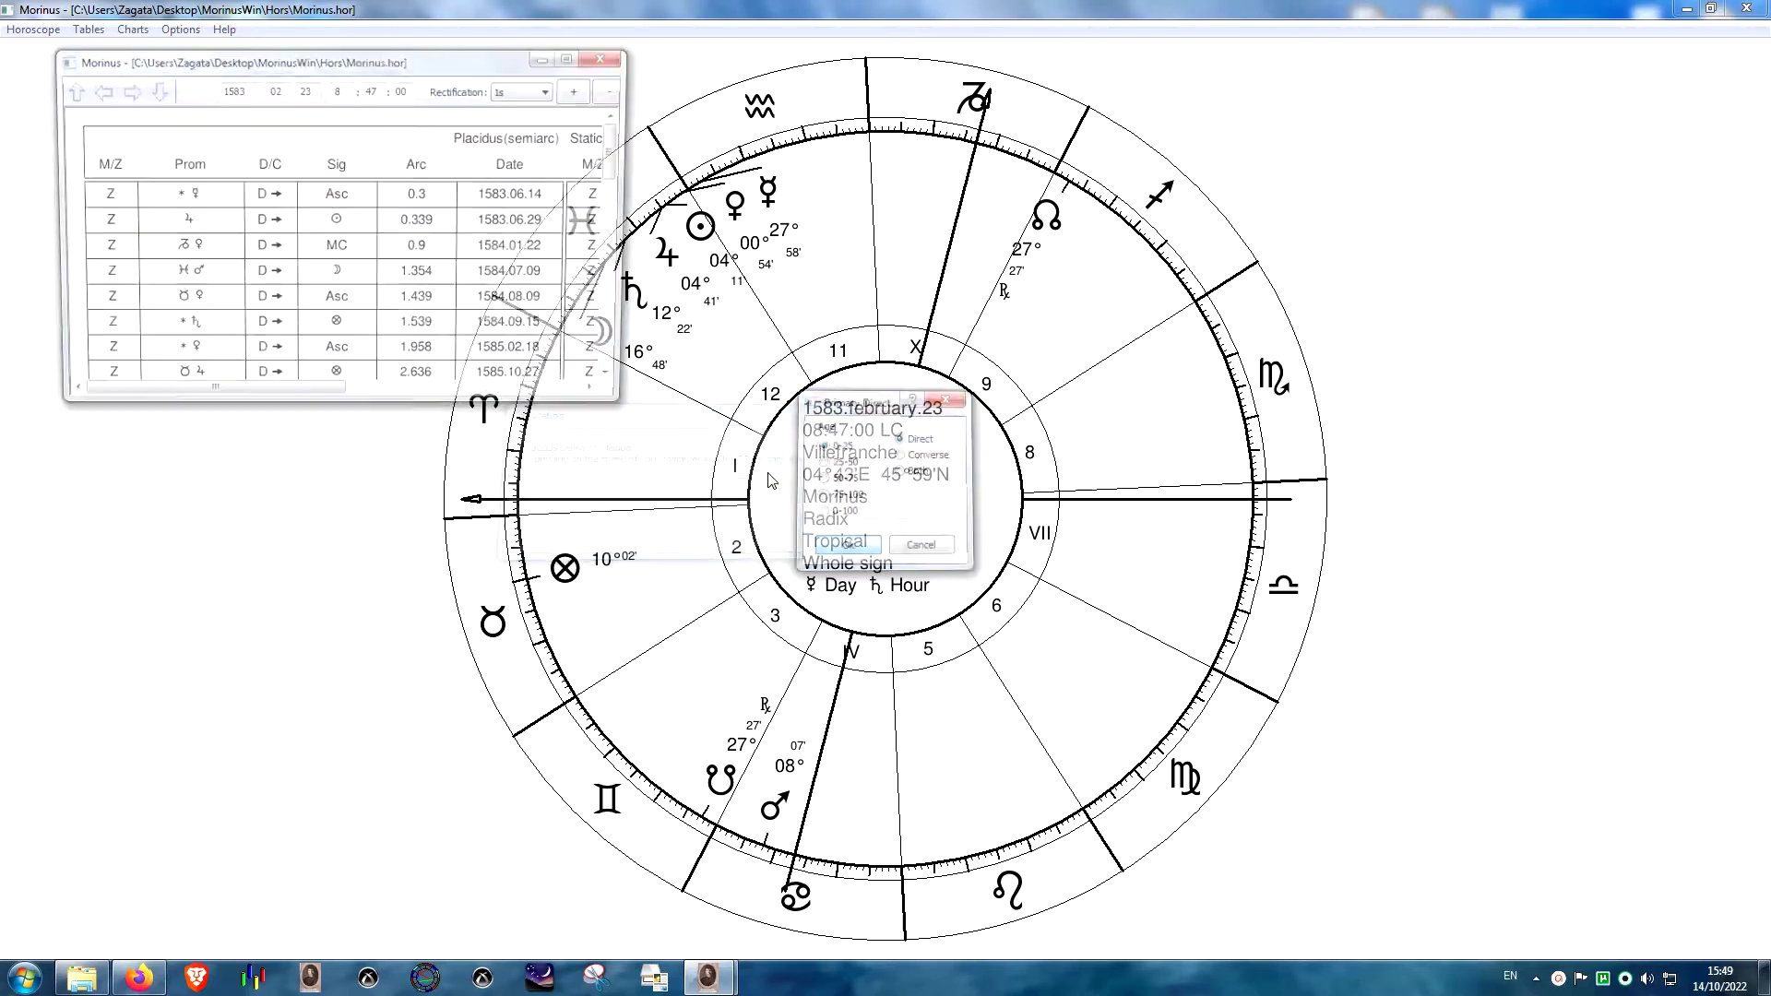
double_click(578, 48)
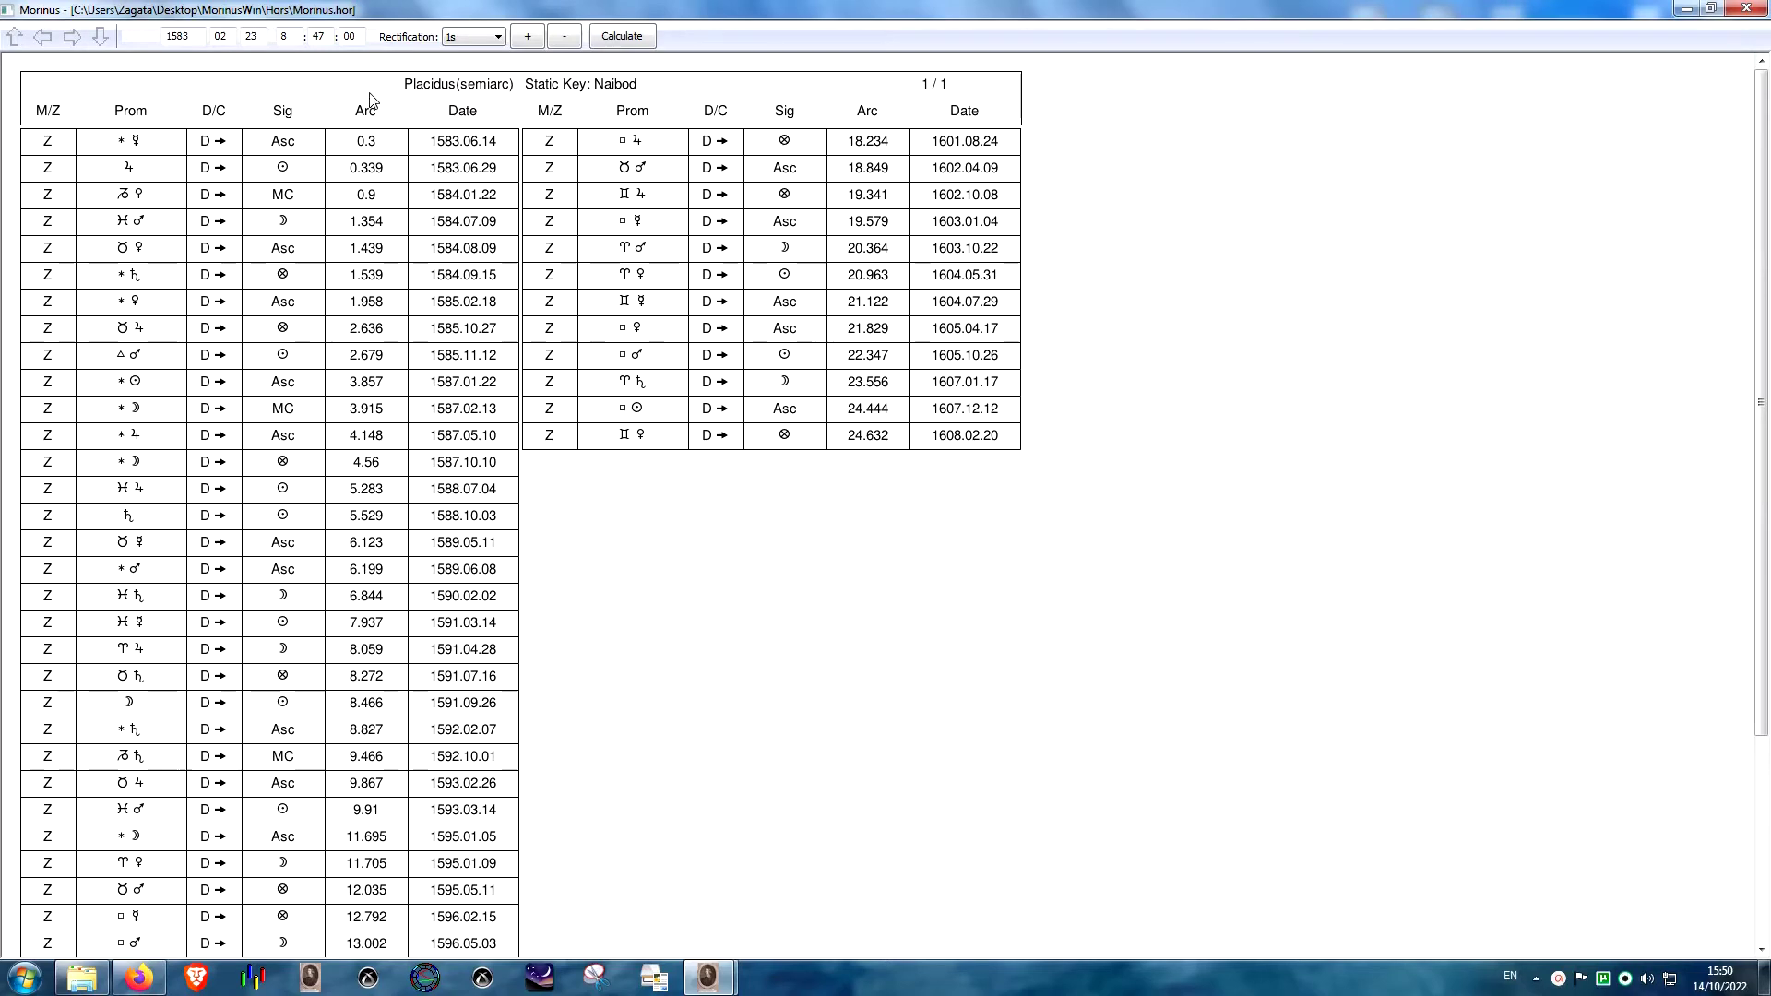
click(1746, 9)
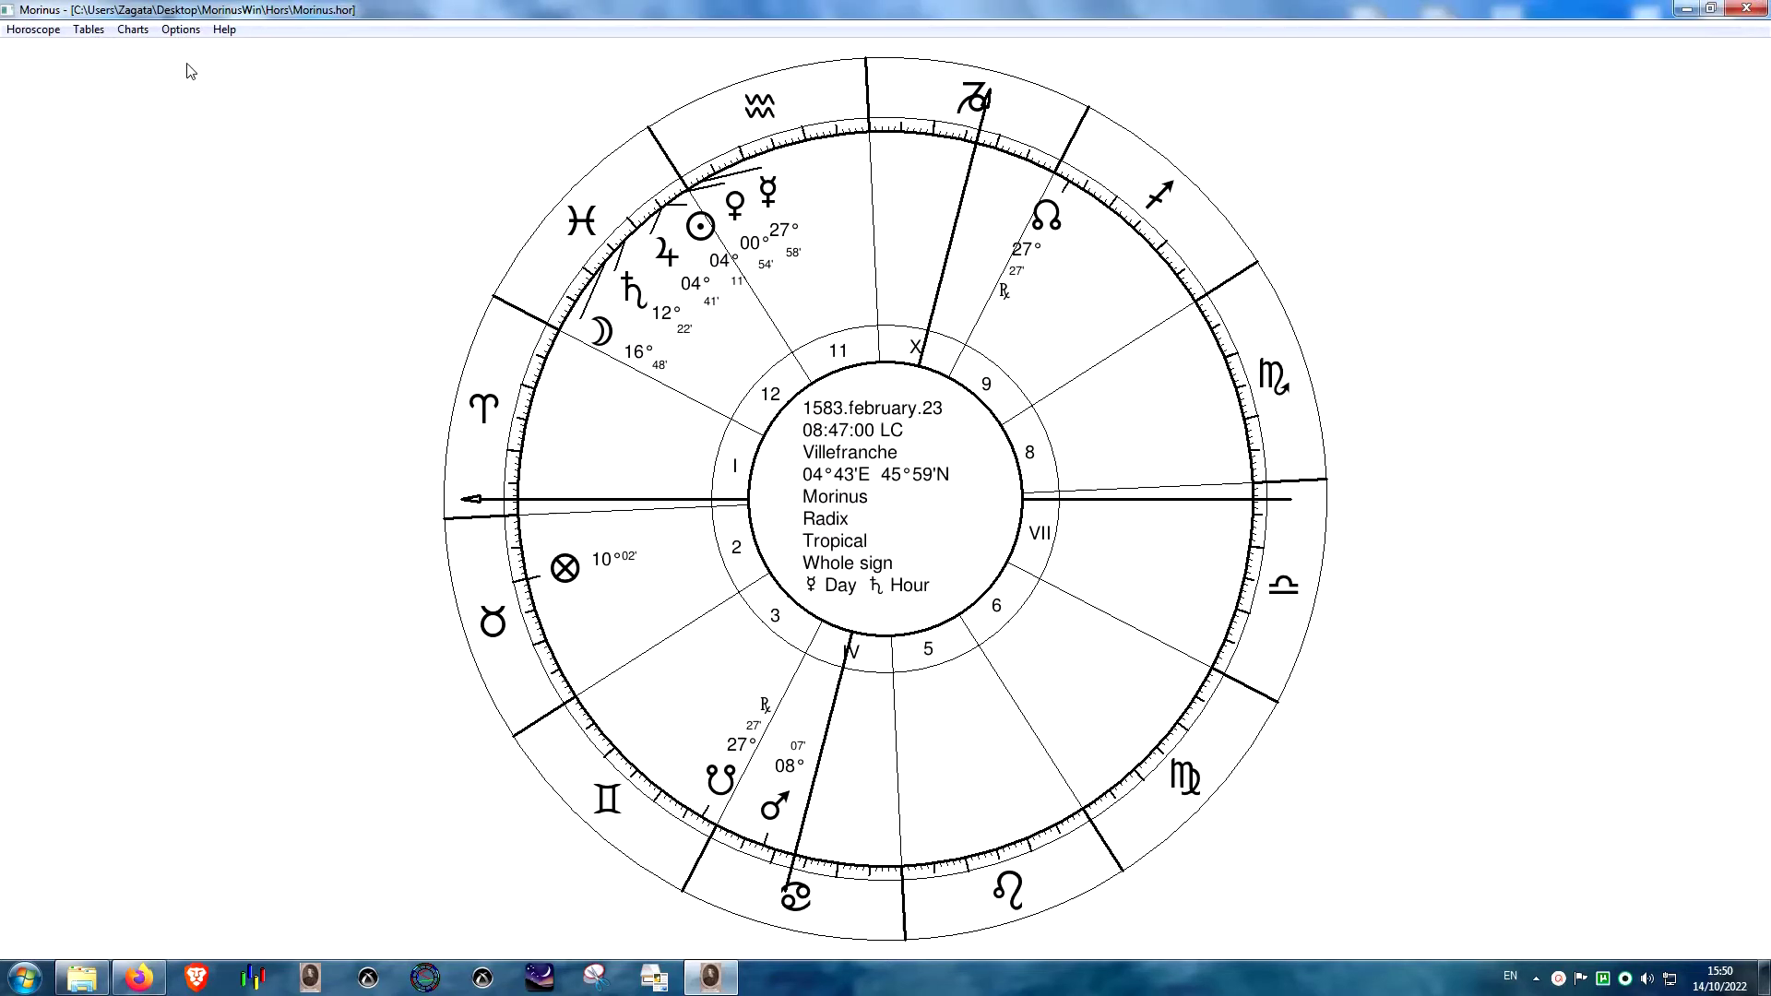
- Set the static primary key to Ptolemy and accept the primary keys options
click(181, 29)
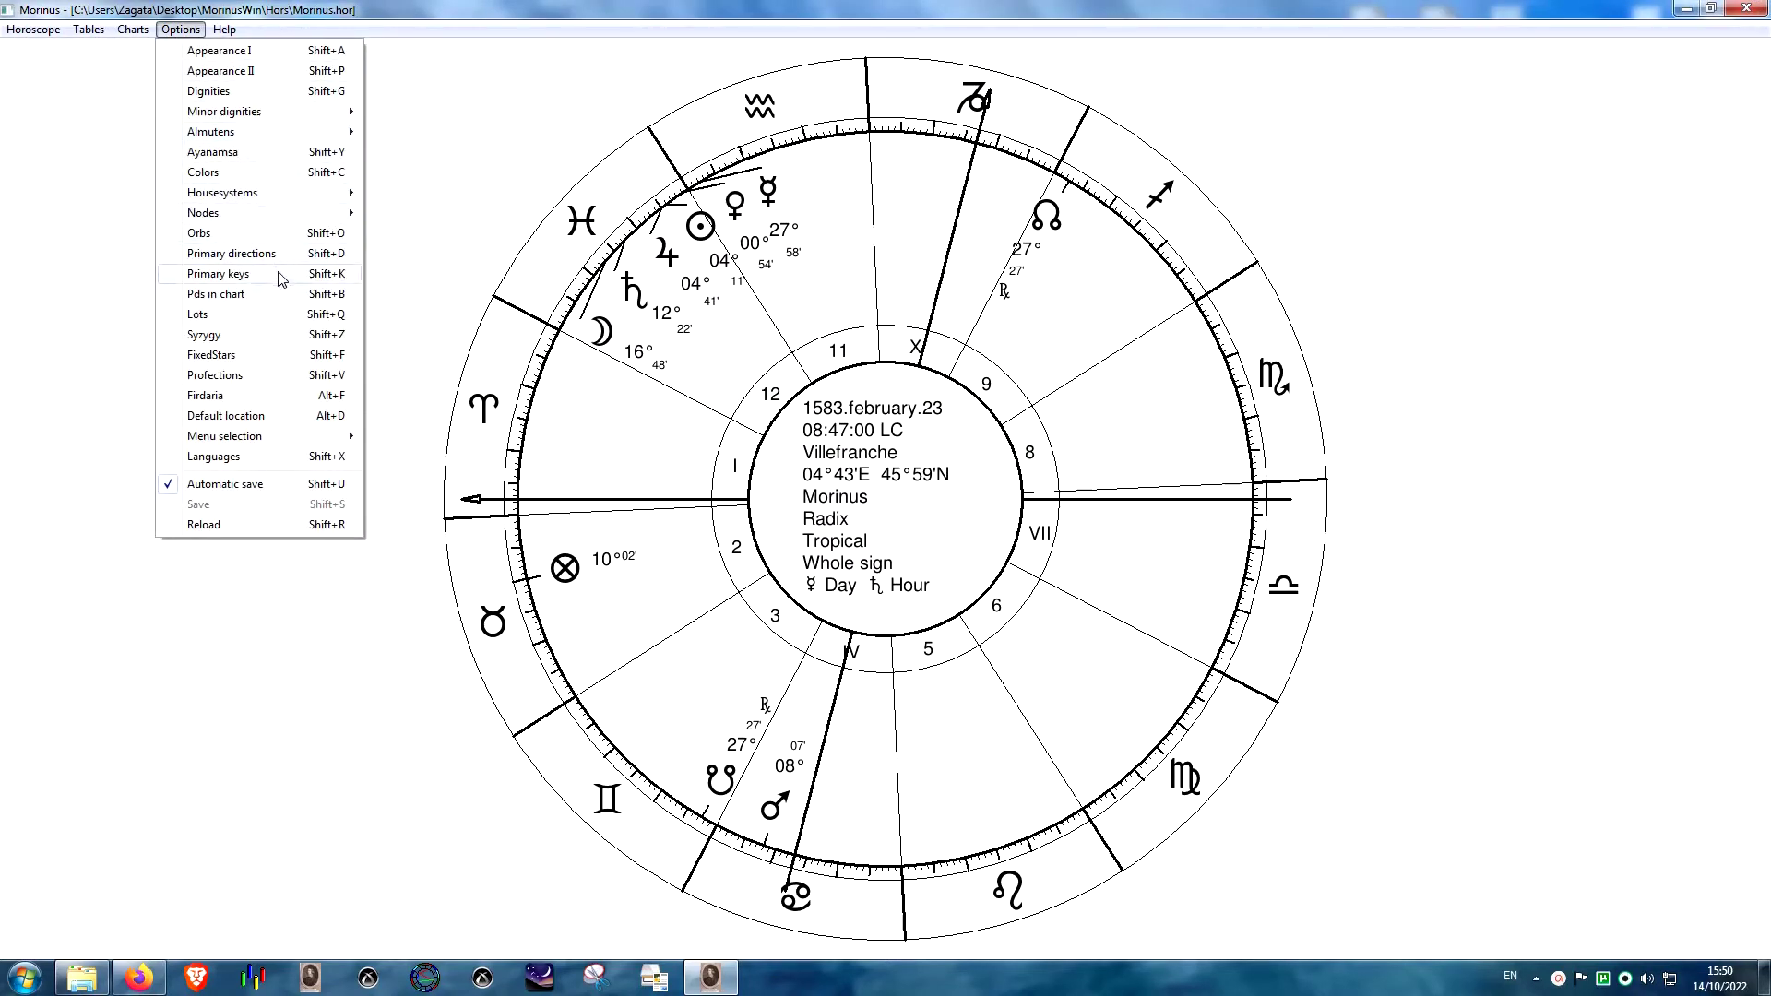
click(218, 274)
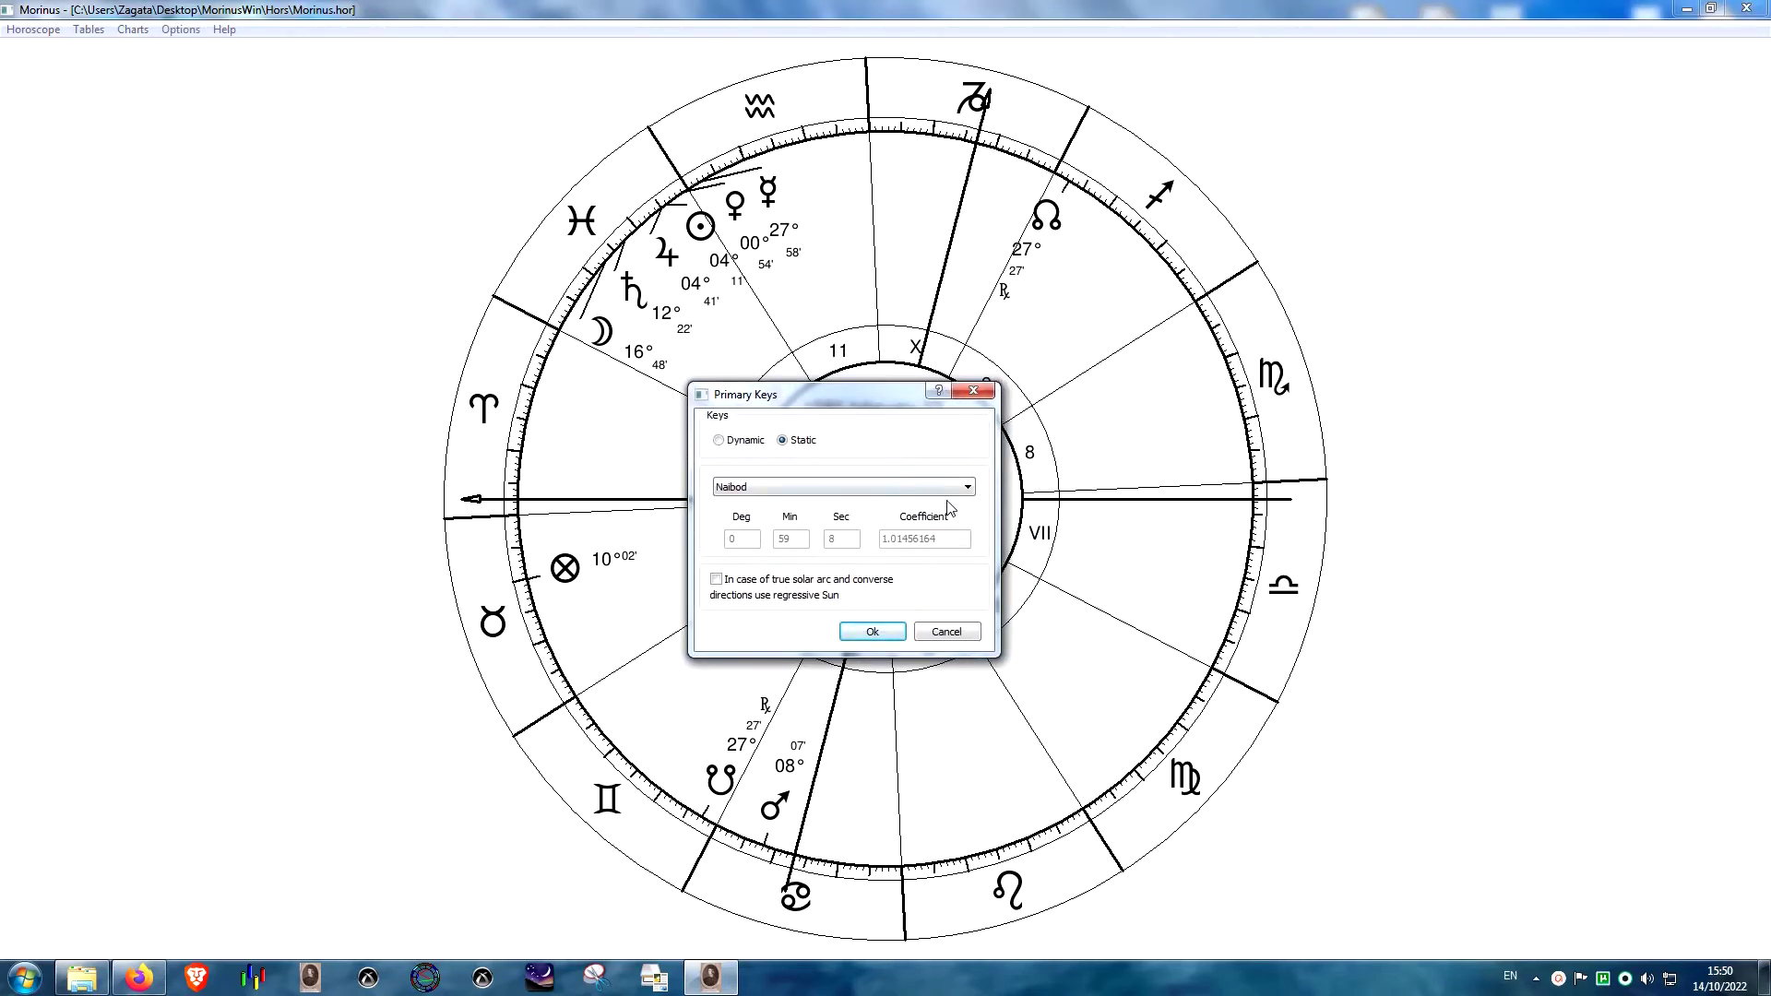
click(830, 487)
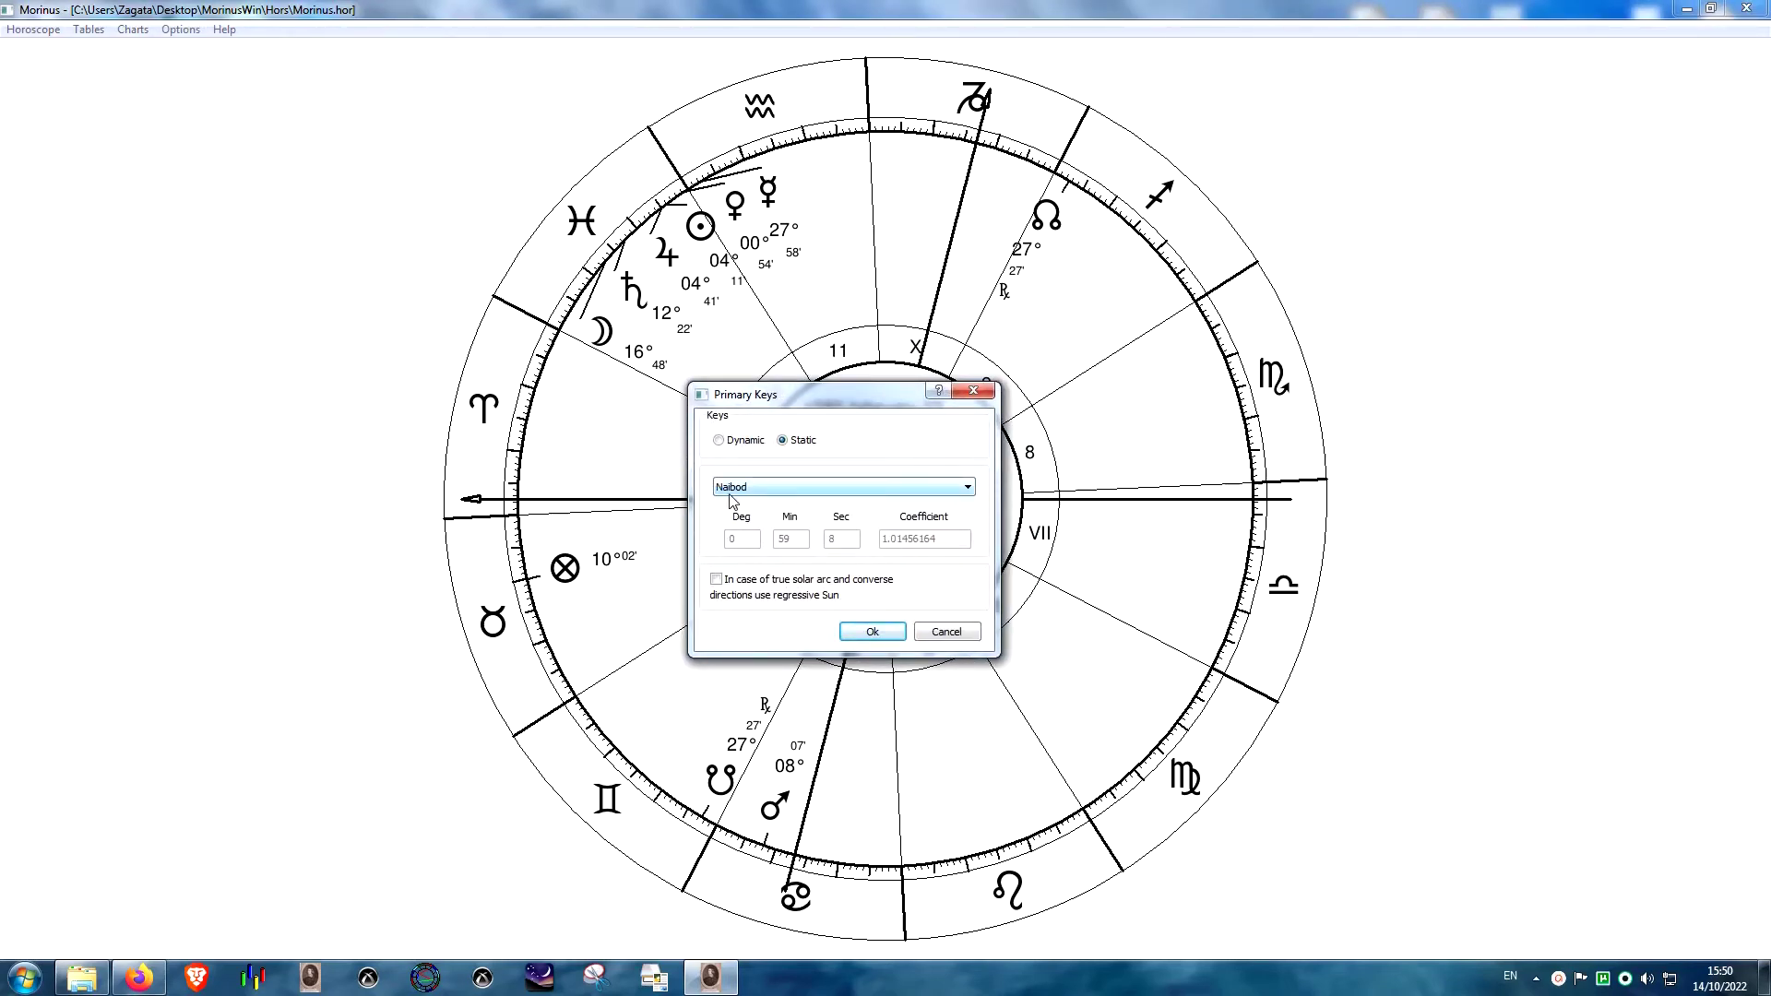
click(966, 489)
click(856, 533)
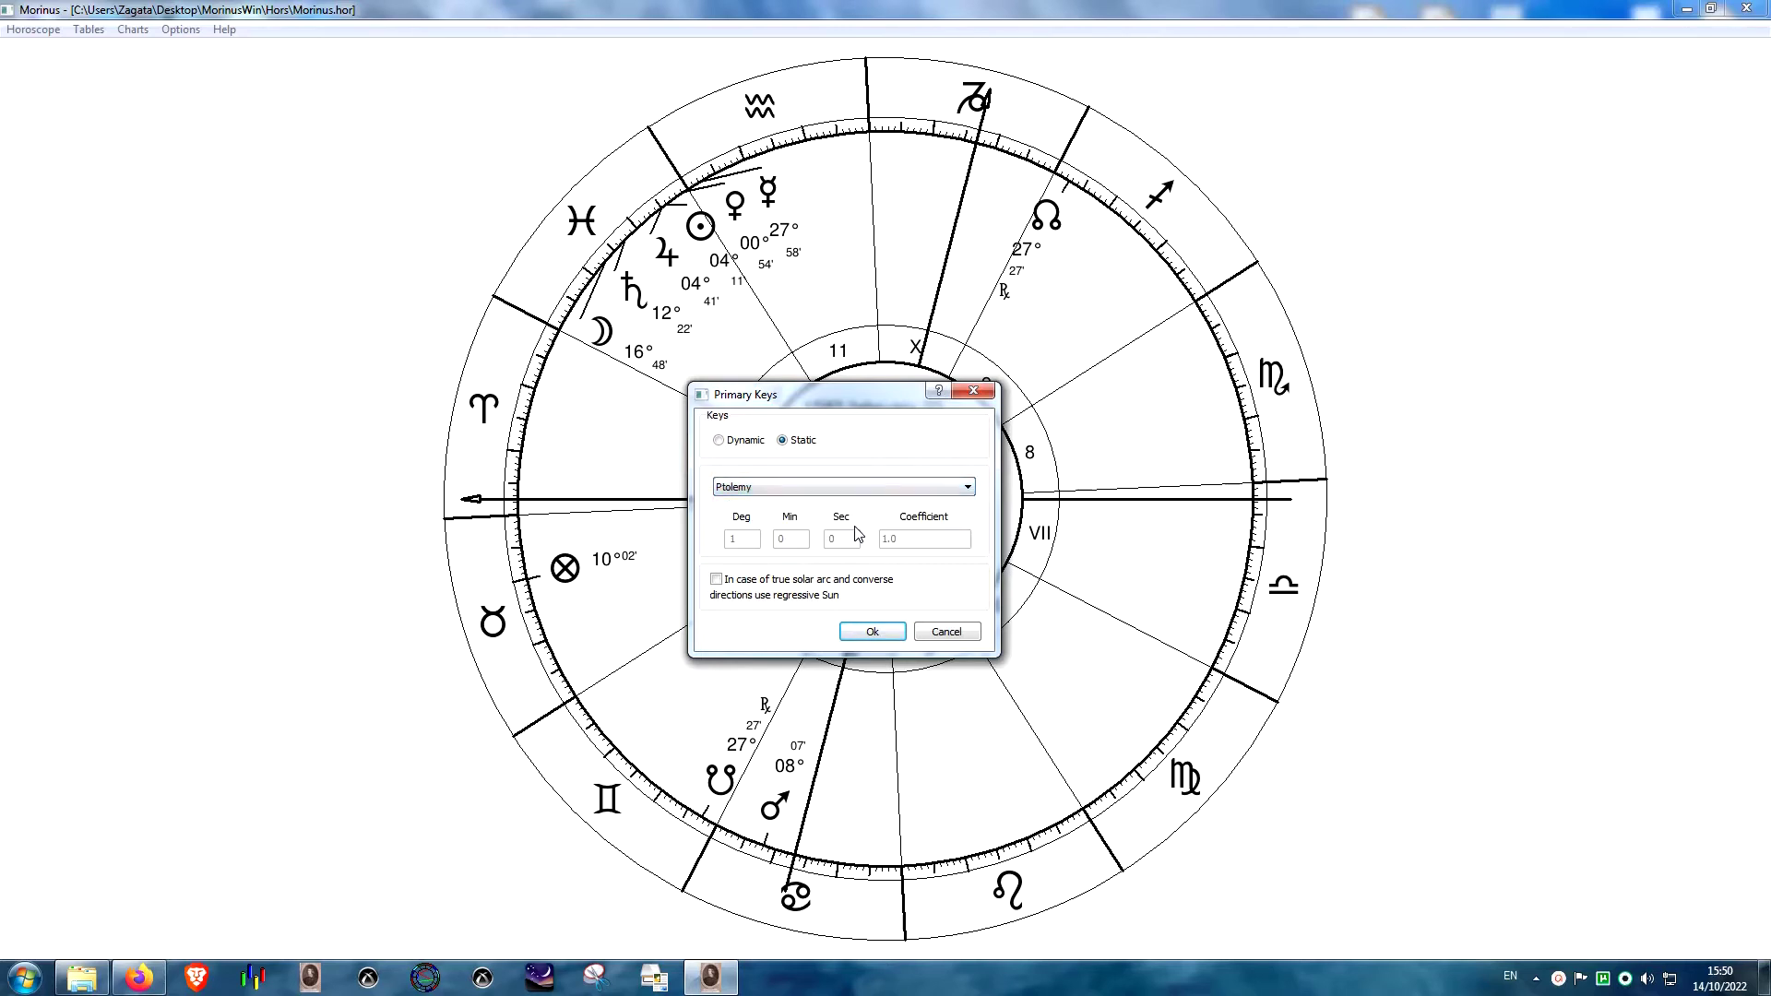
click(975, 494)
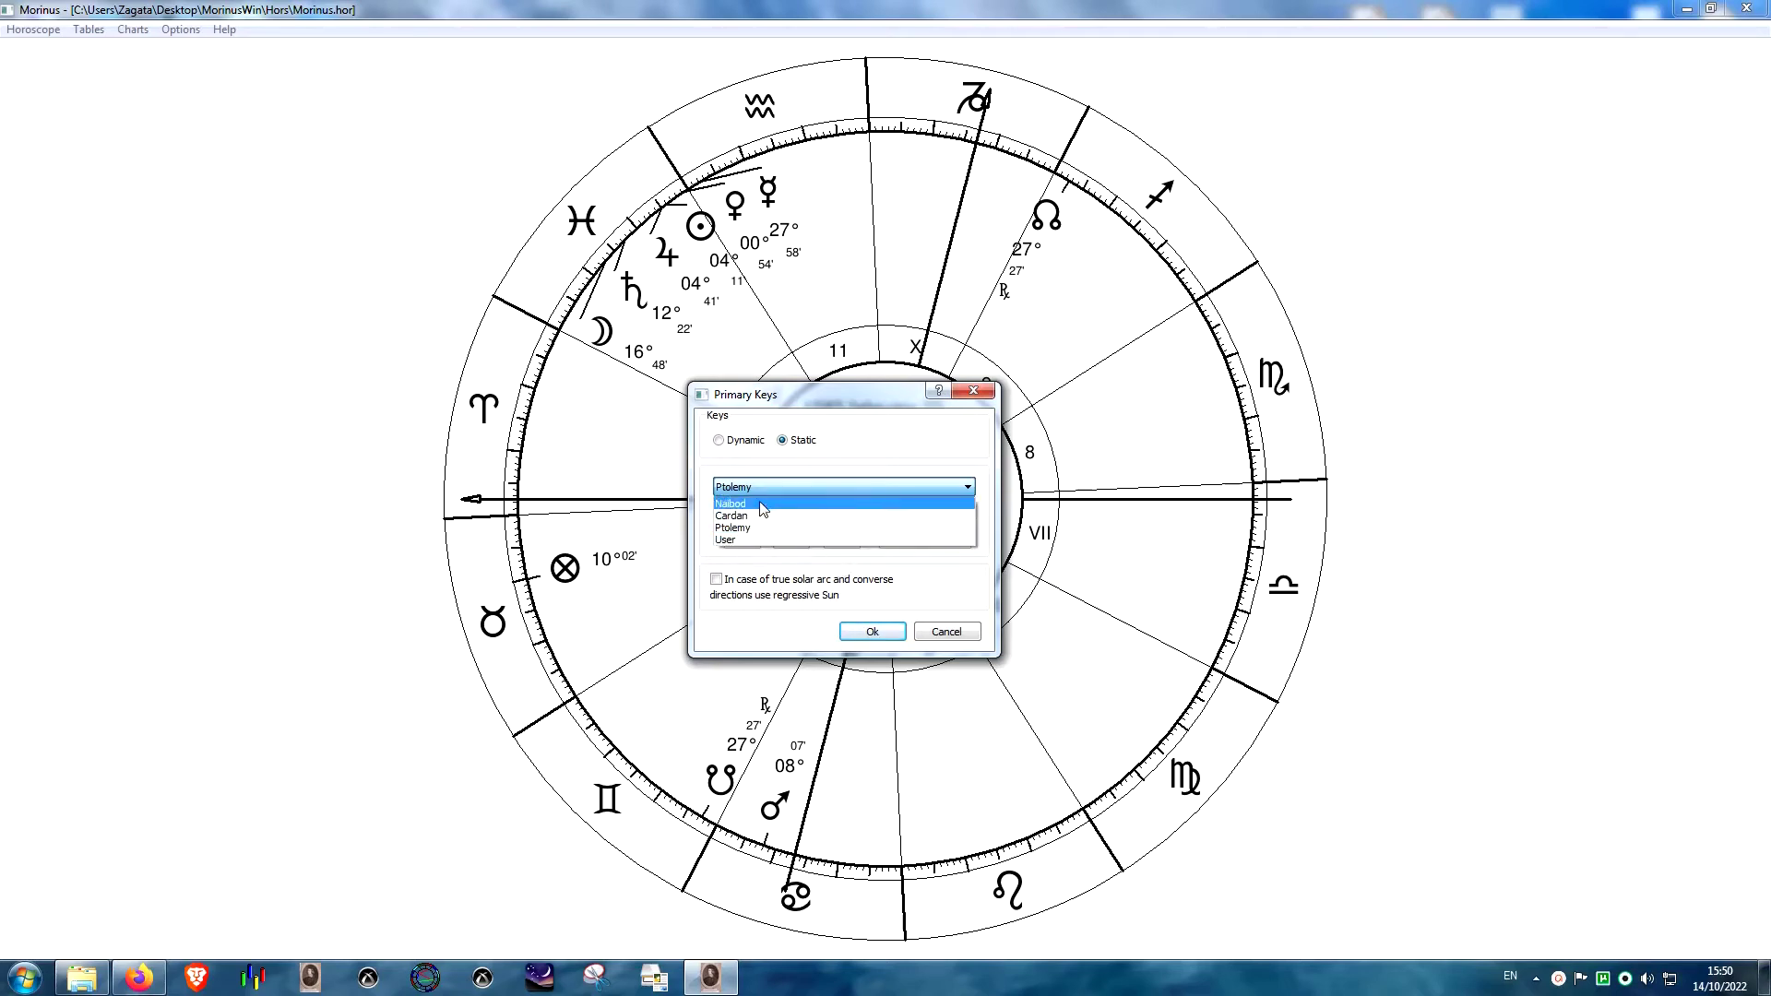
click(804, 471)
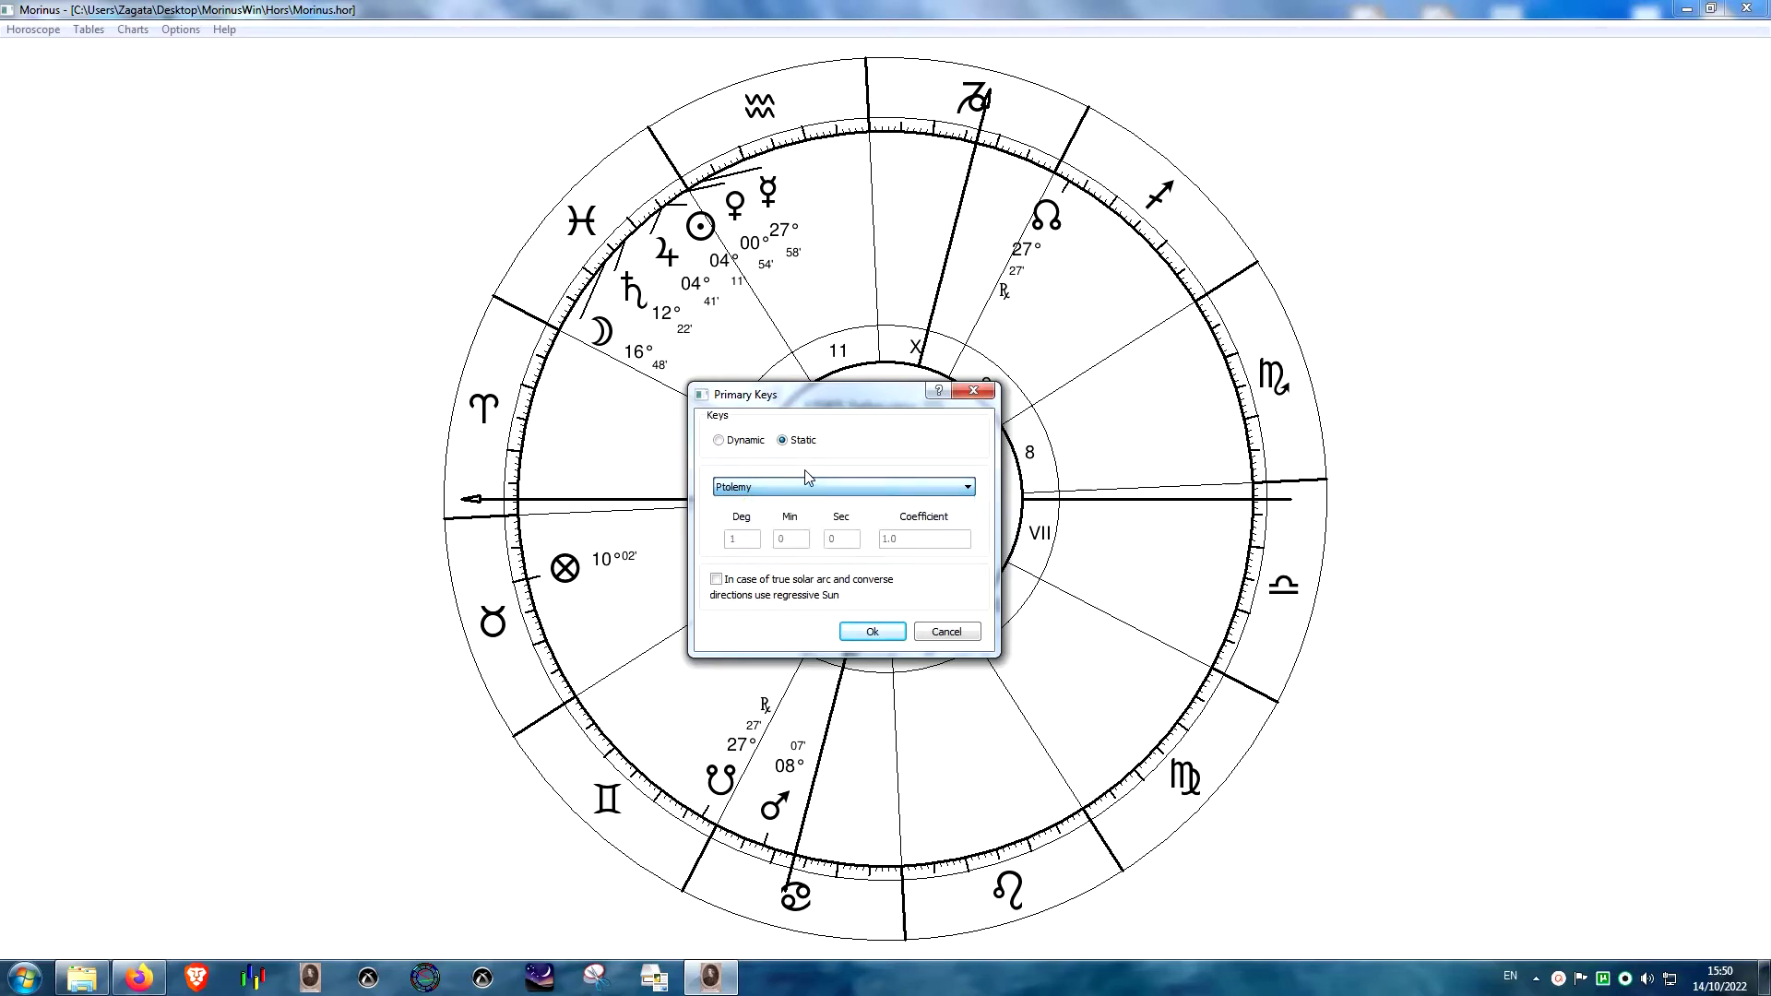
click(876, 631)
- Review the options for showing primary directions in the chart and cancel without changing them
click(180, 29)
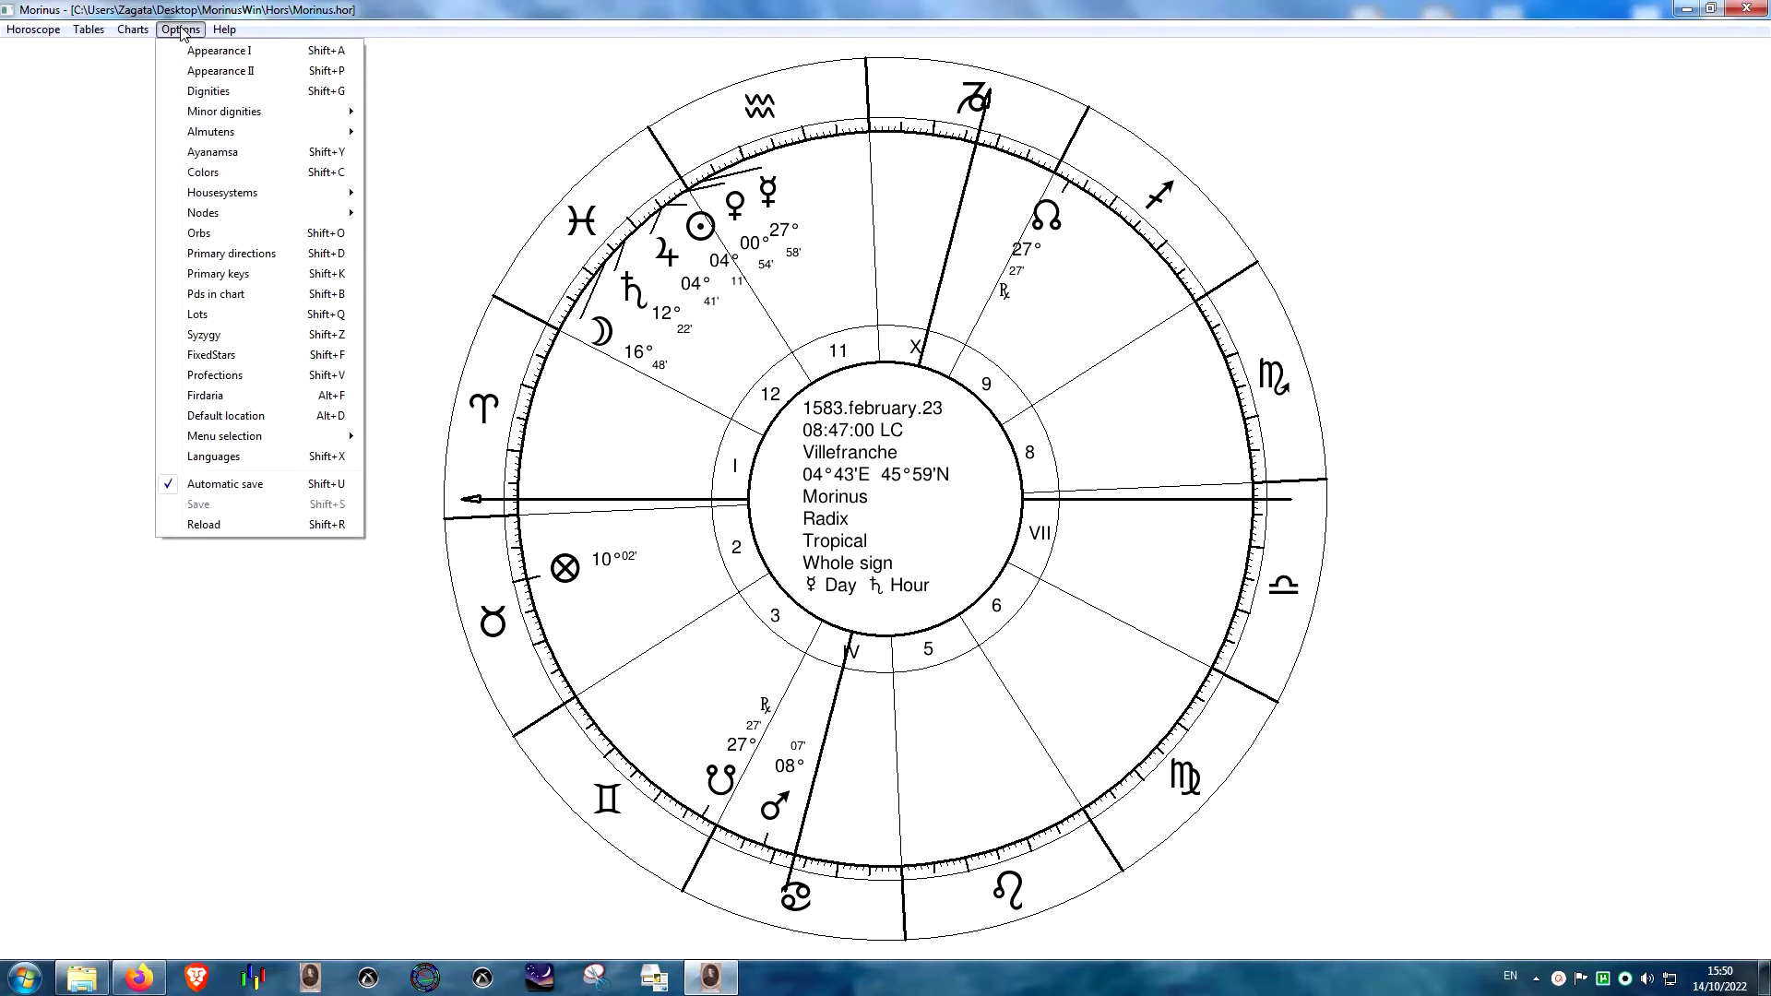
click(591, 323)
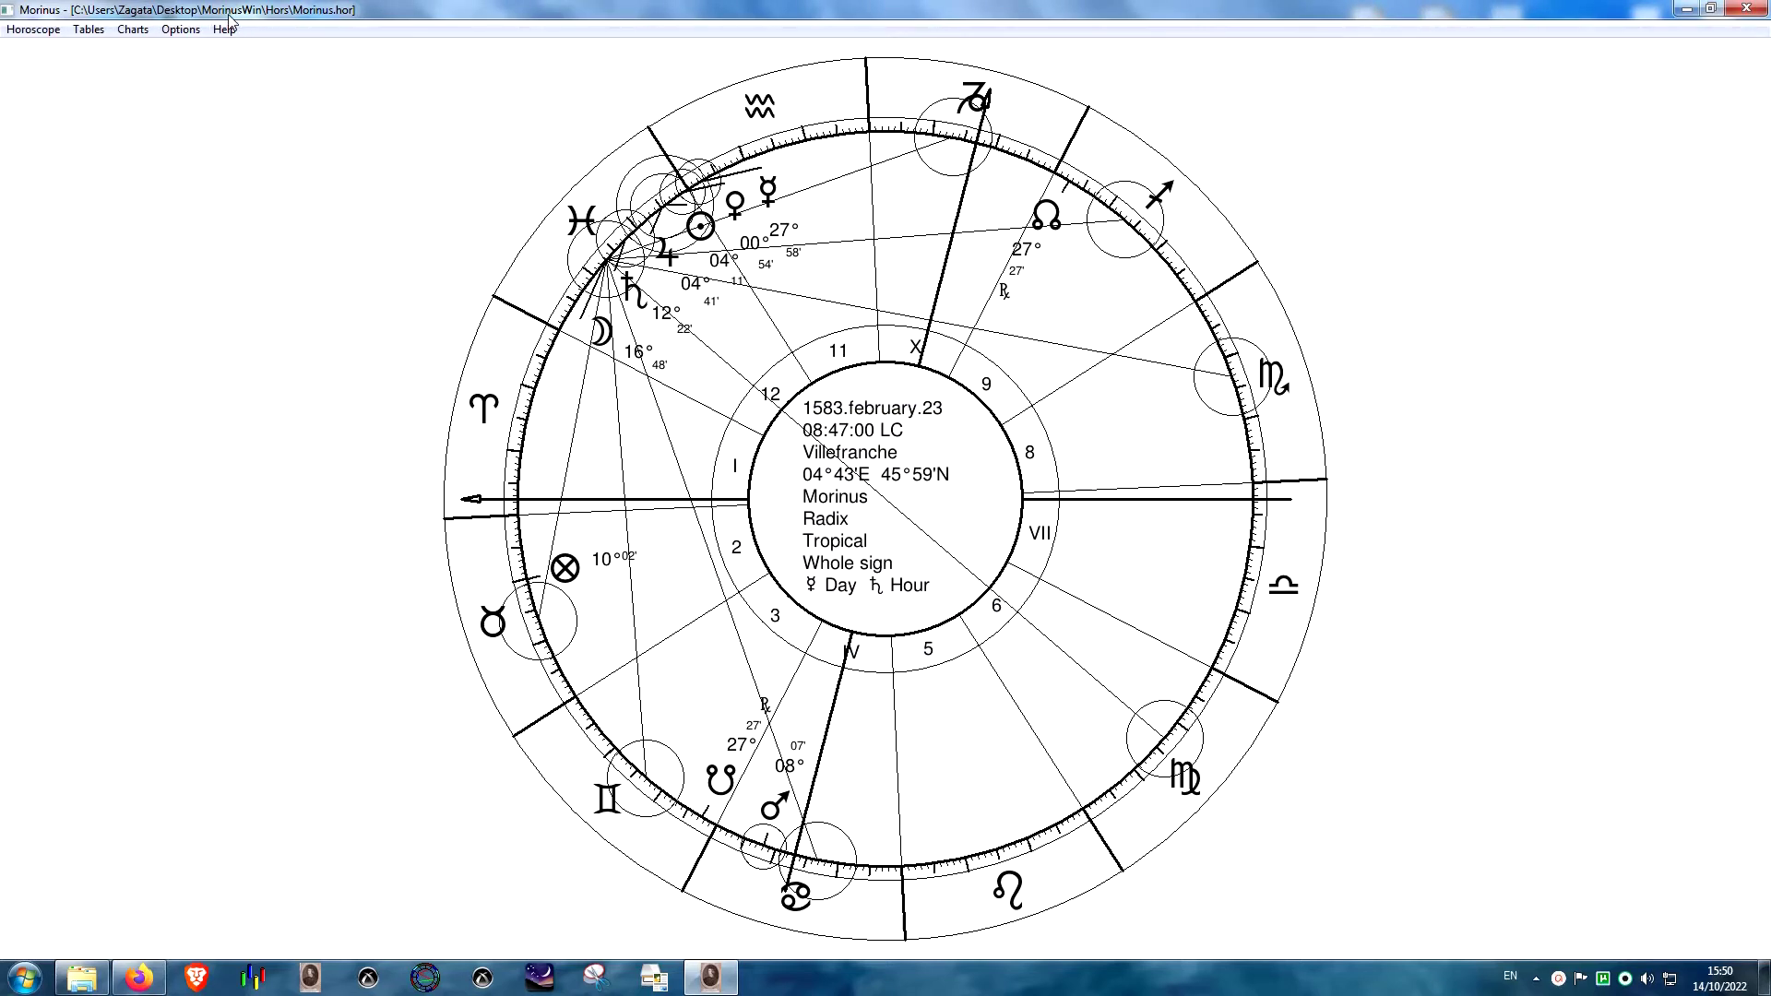
click(180, 30)
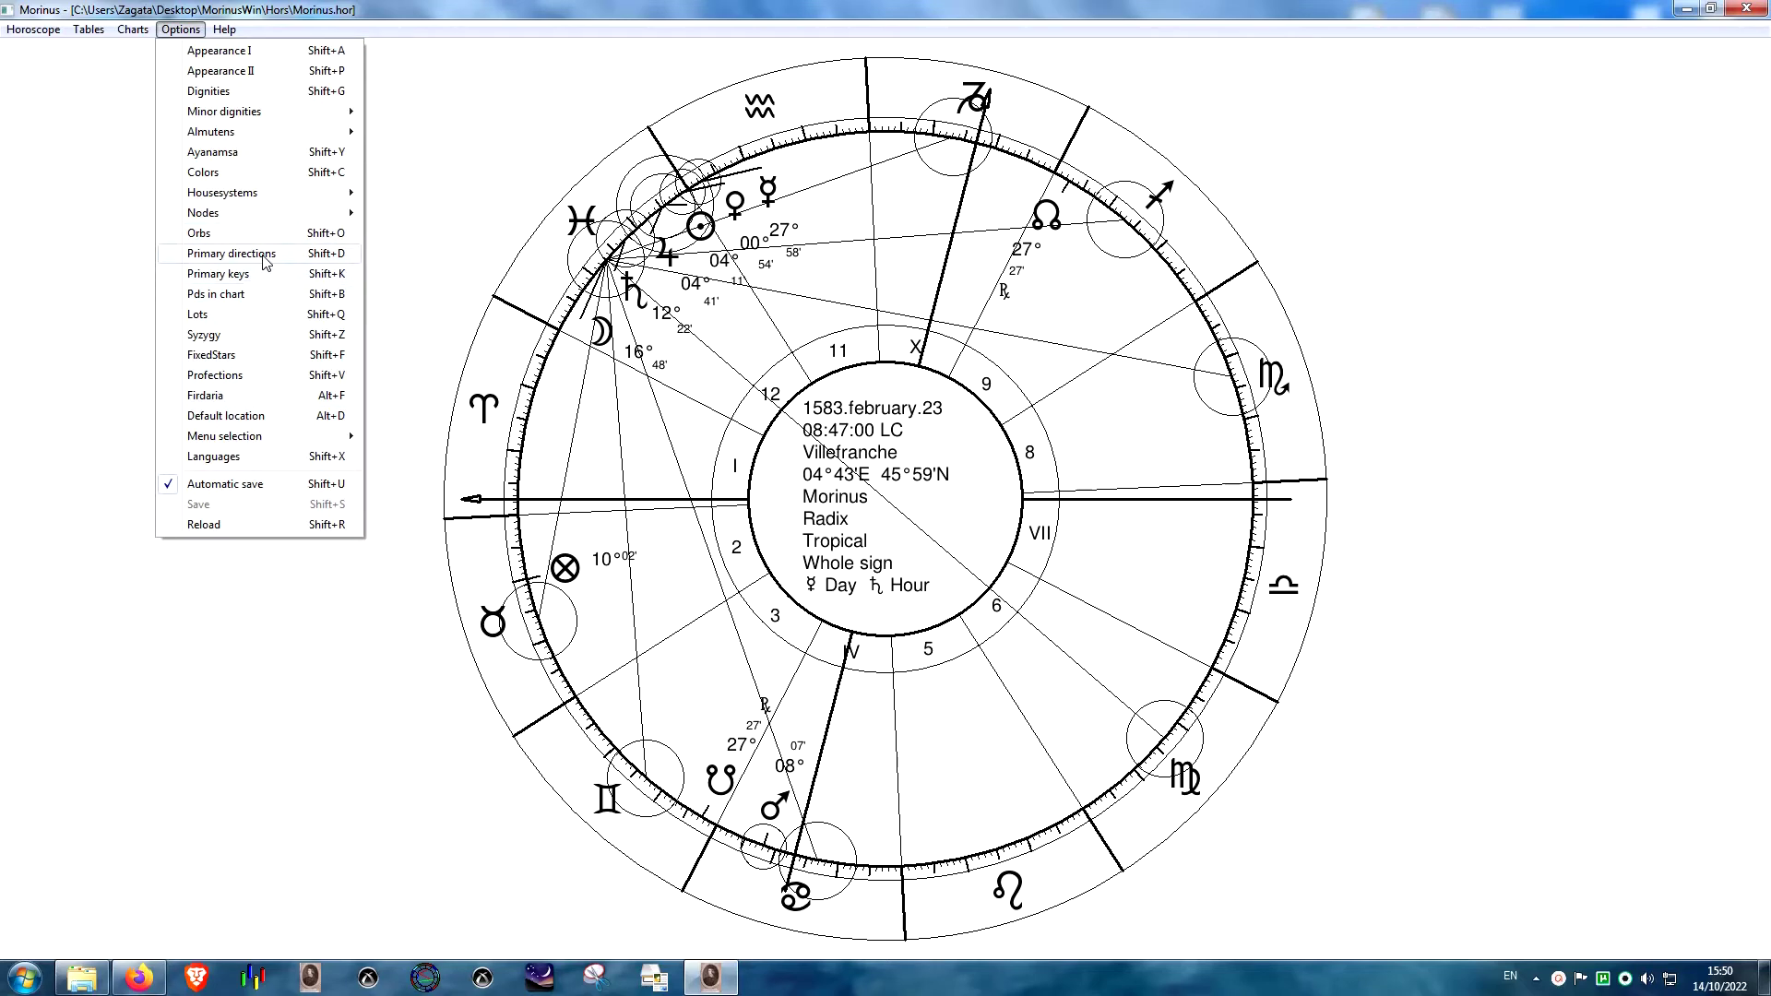
click(276, 295)
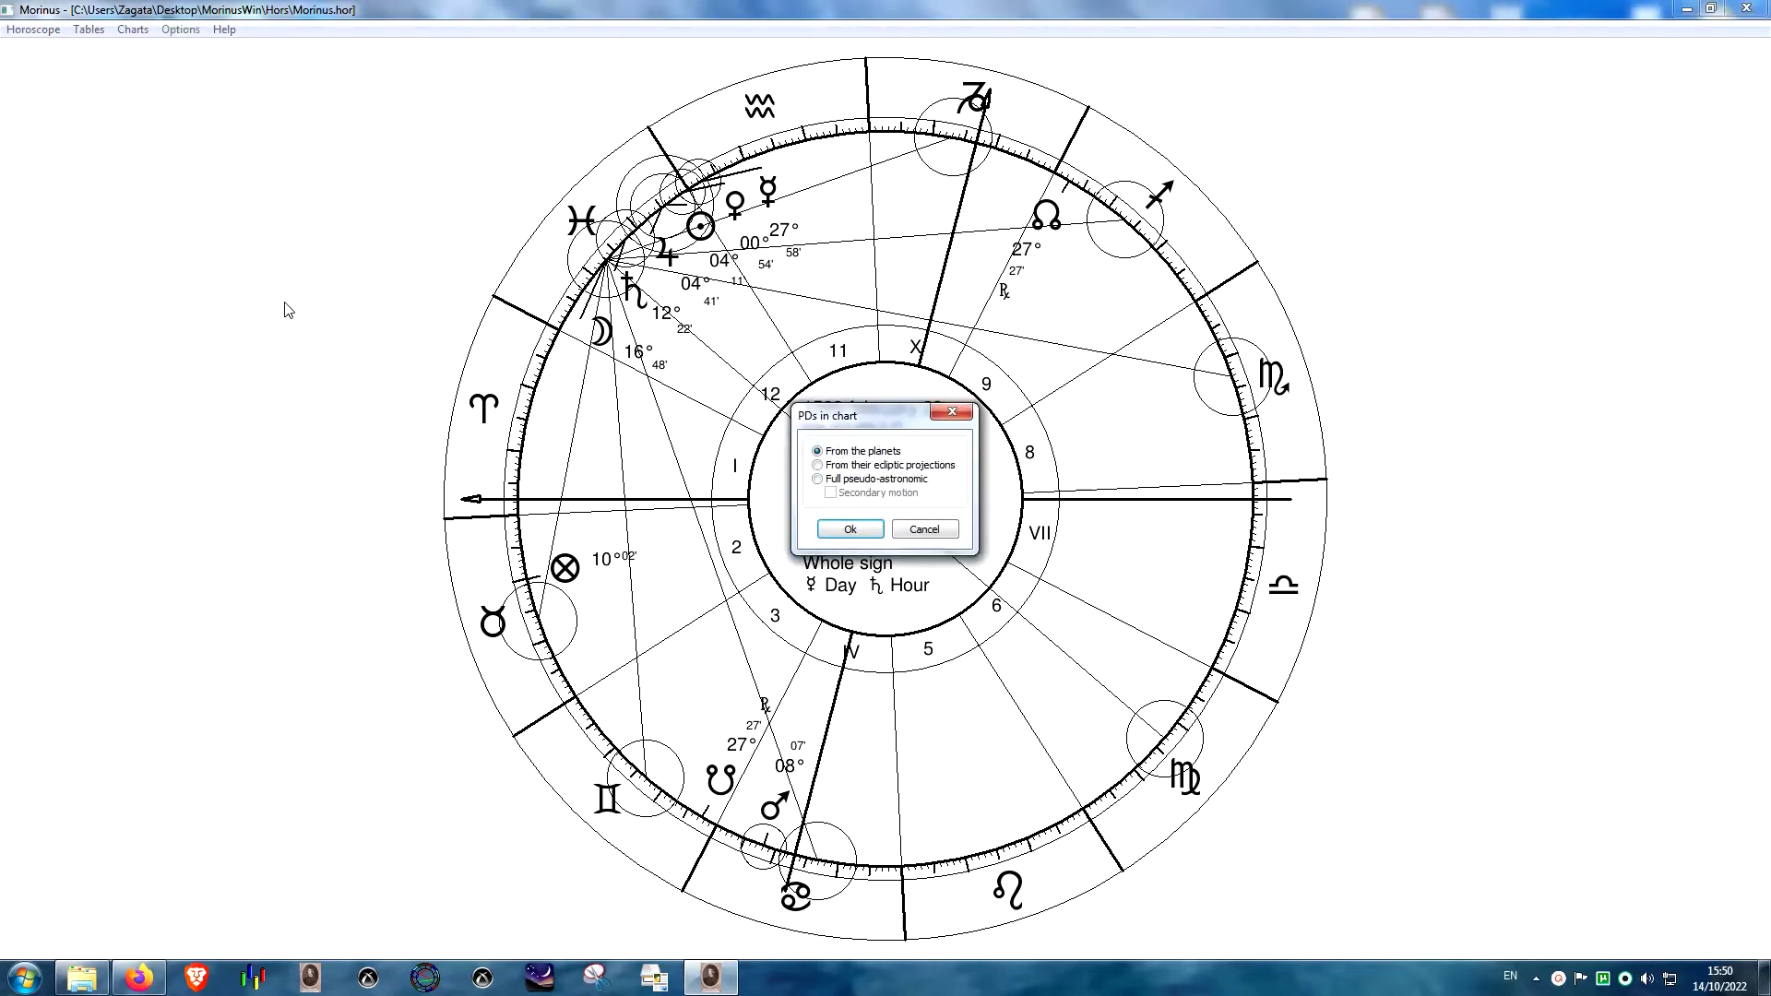
click(924, 529)
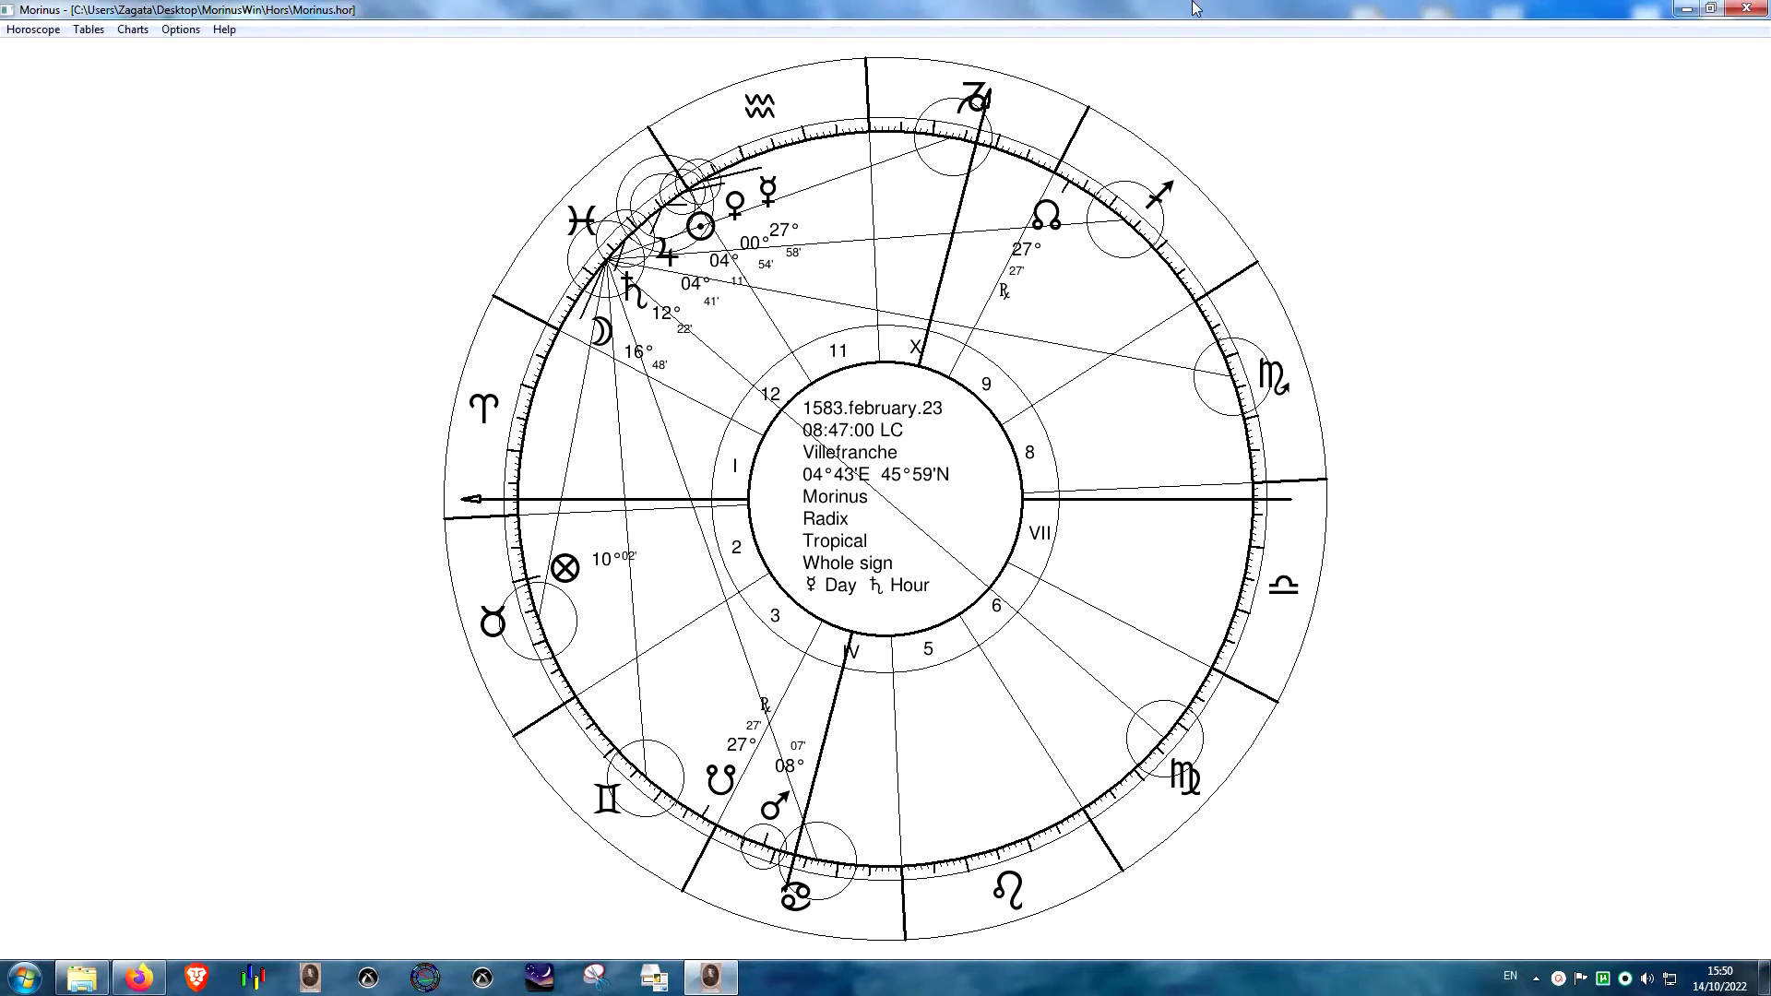
- Restart Morinus from the MorinusWin folder, maximize its window and load the Morinus.hor horoscope
click(1746, 8)
double_click(330, 372)
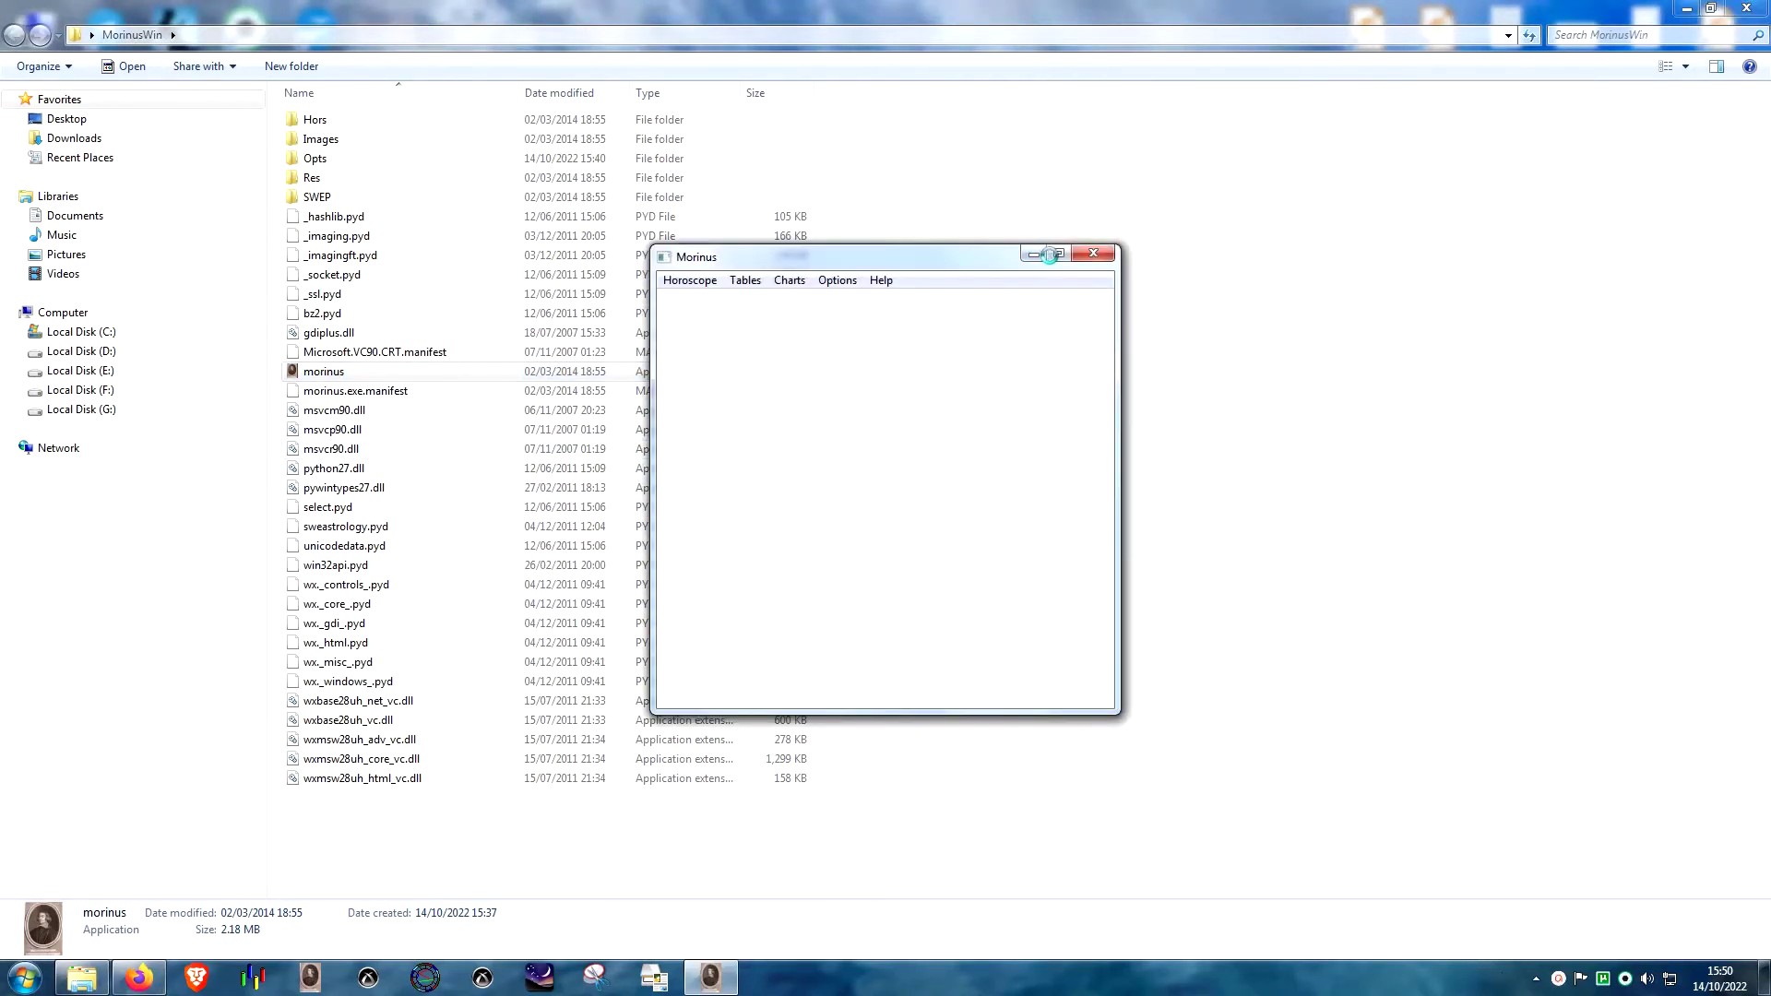
click(1055, 256)
click(27, 28)
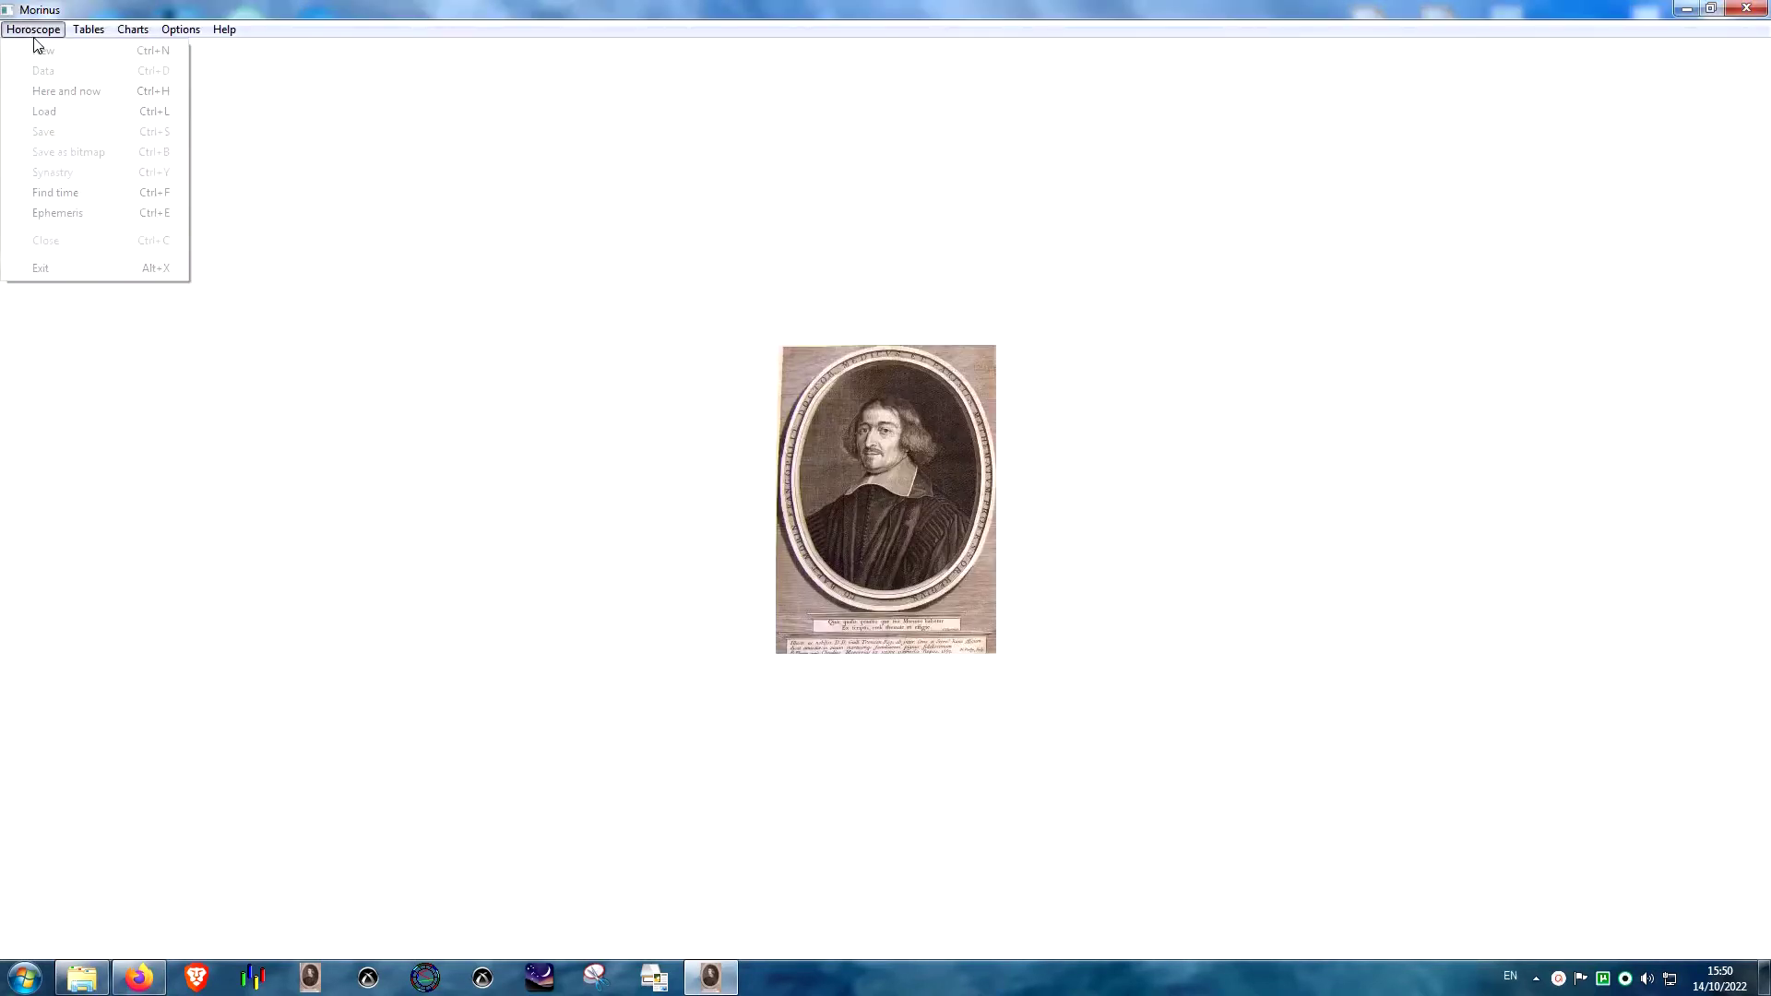
click(51, 112)
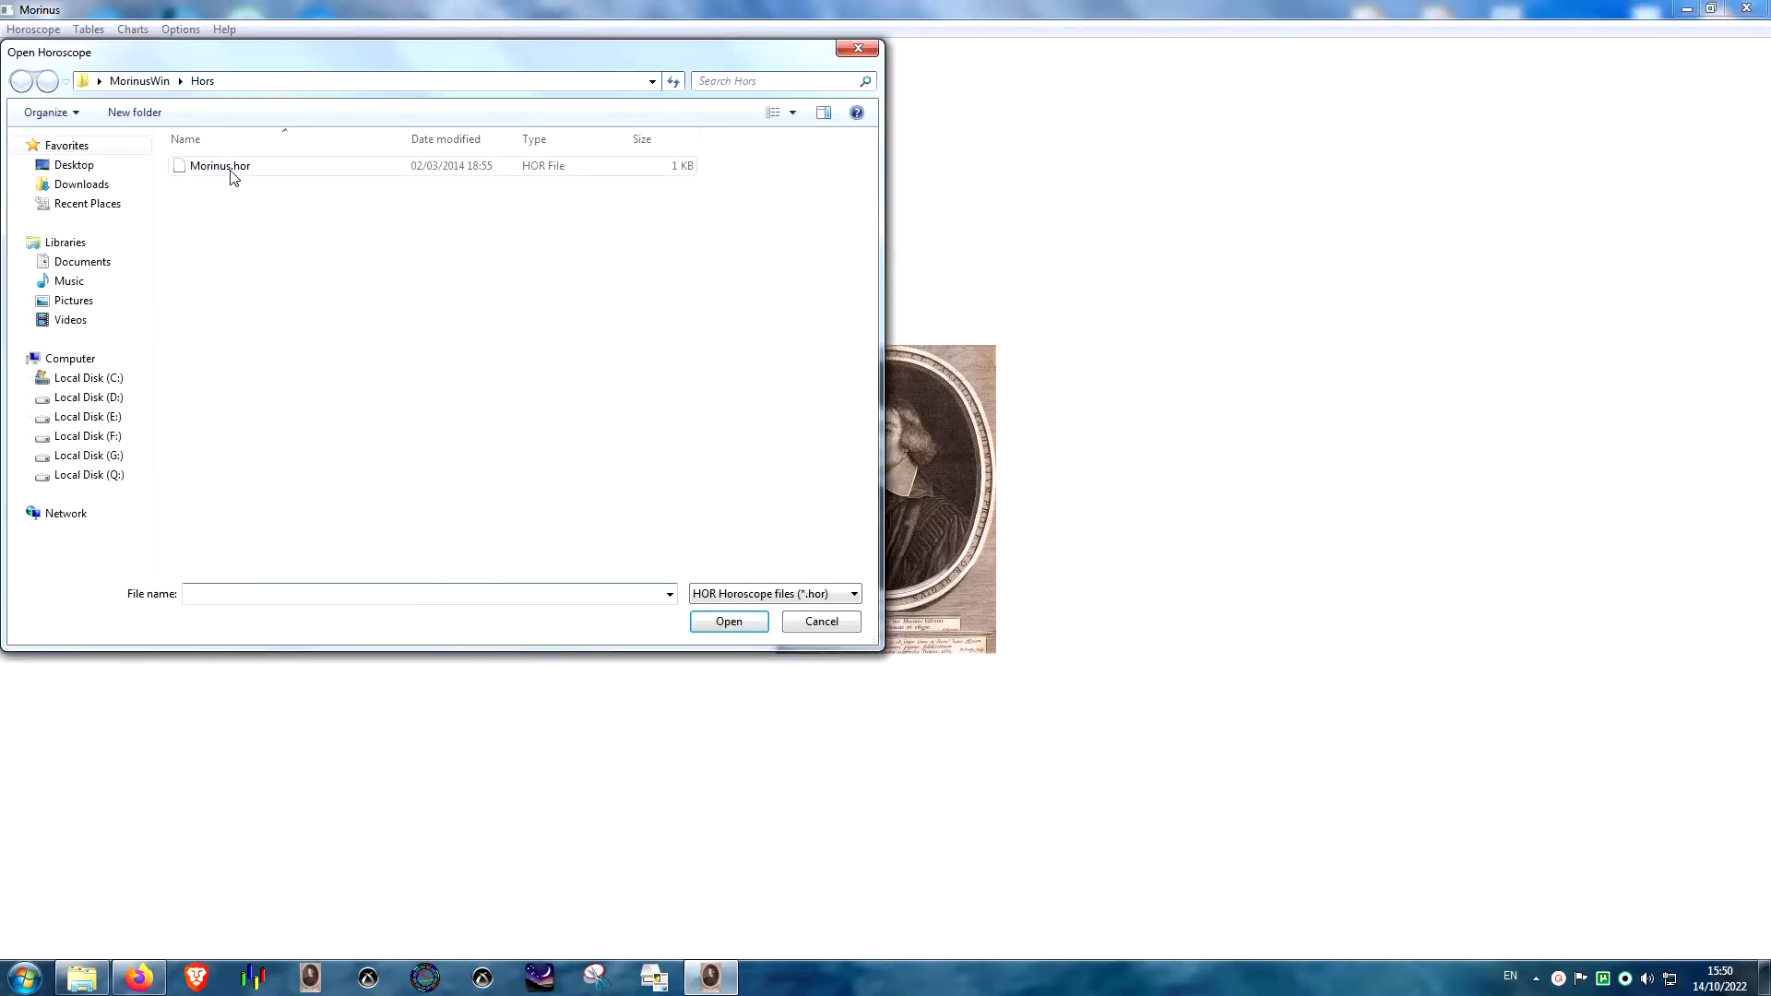
double_click(230, 177)
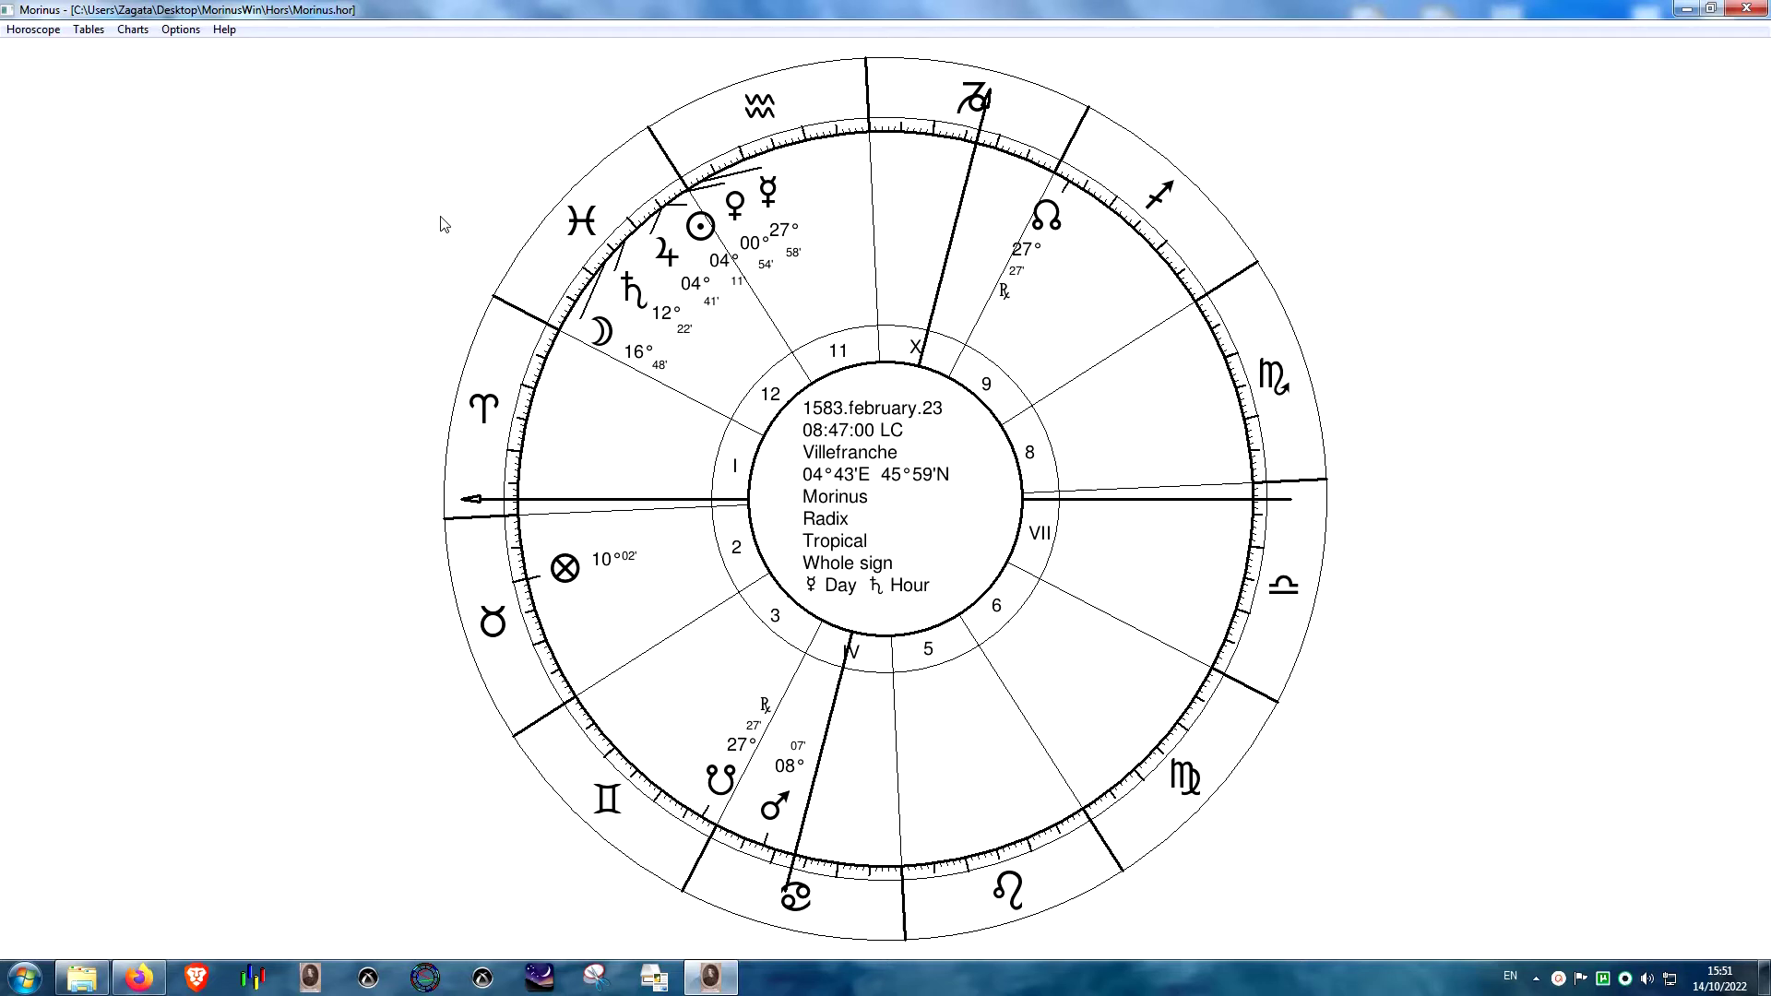
- Review the Lot of Fortune definition in the Lots options and close them without changes
click(181, 29)
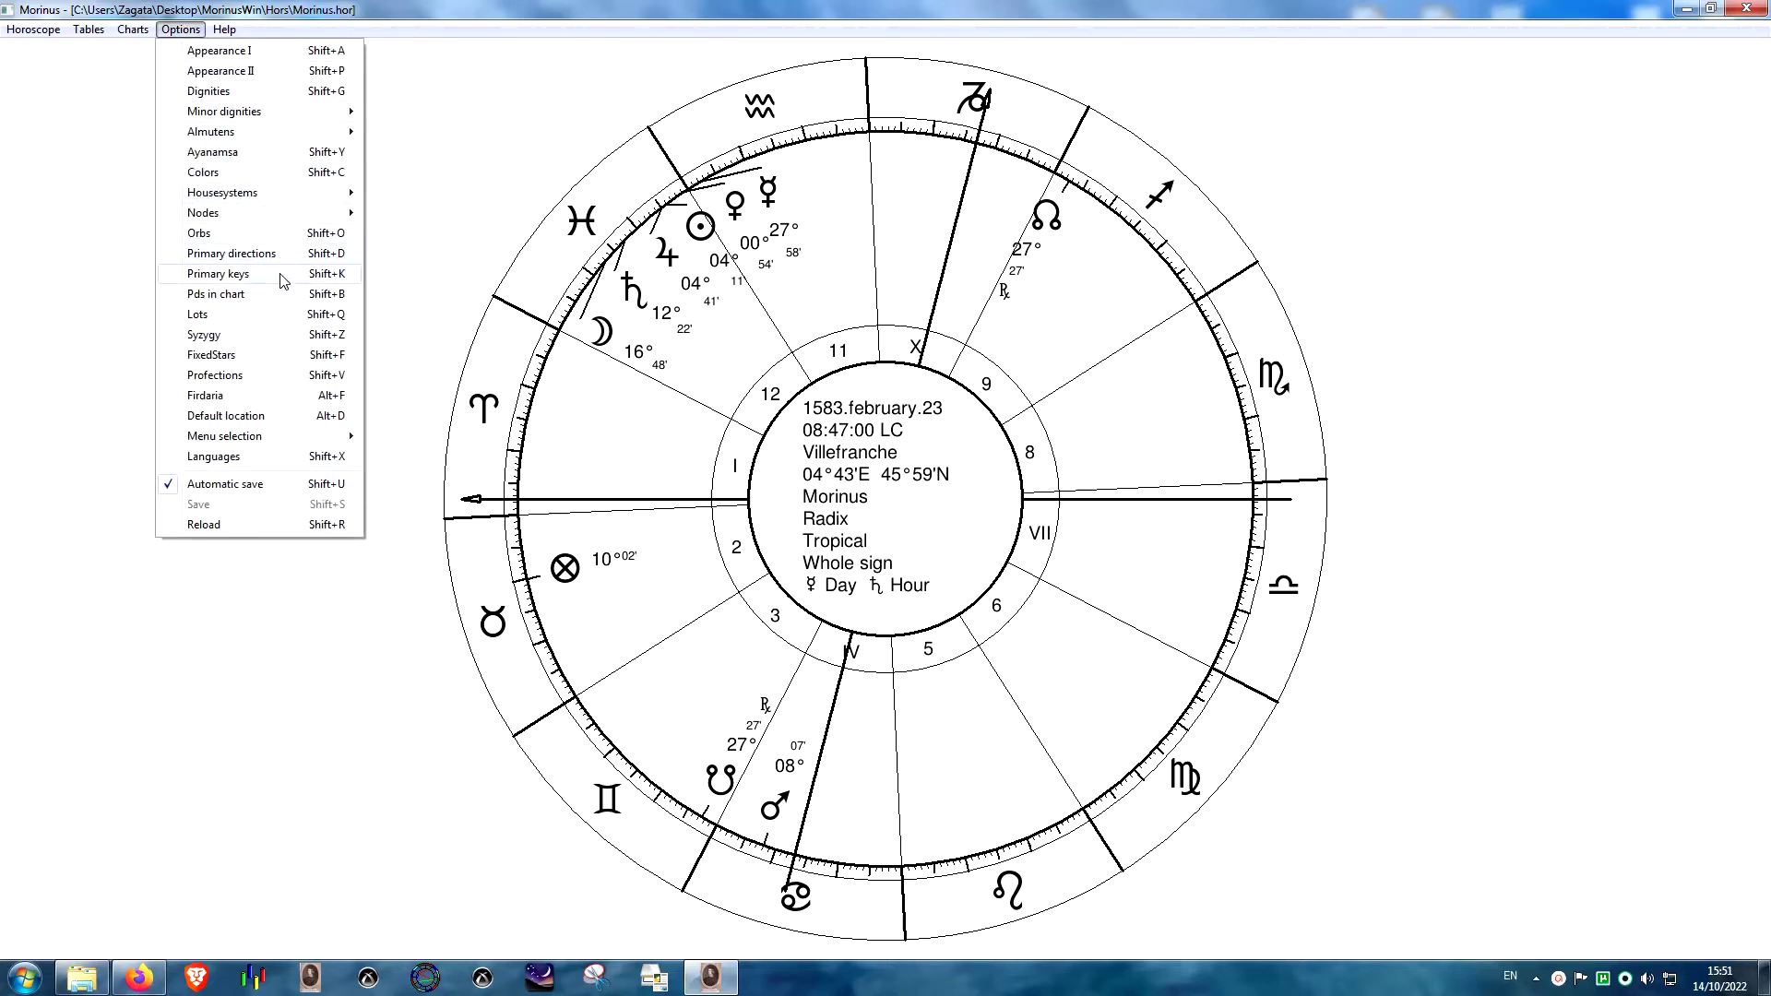
click(255, 314)
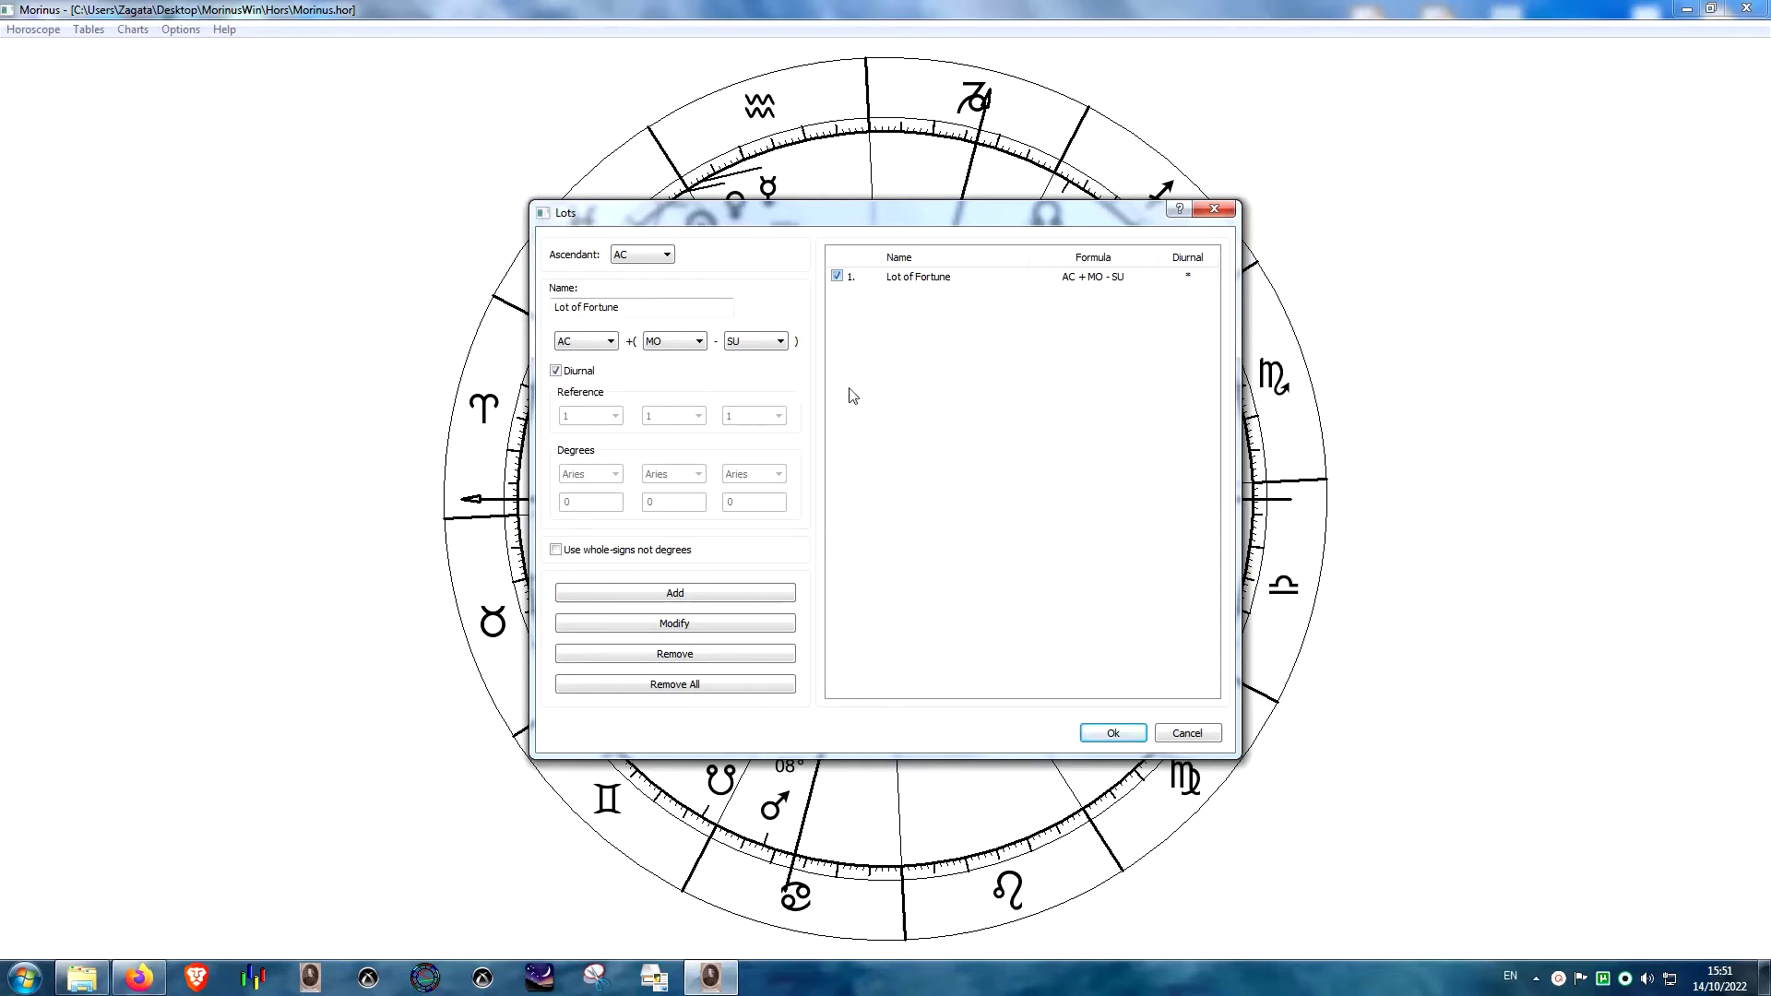
click(1214, 209)
- Check the syzygy choices and accept them with Moon selected
click(181, 30)
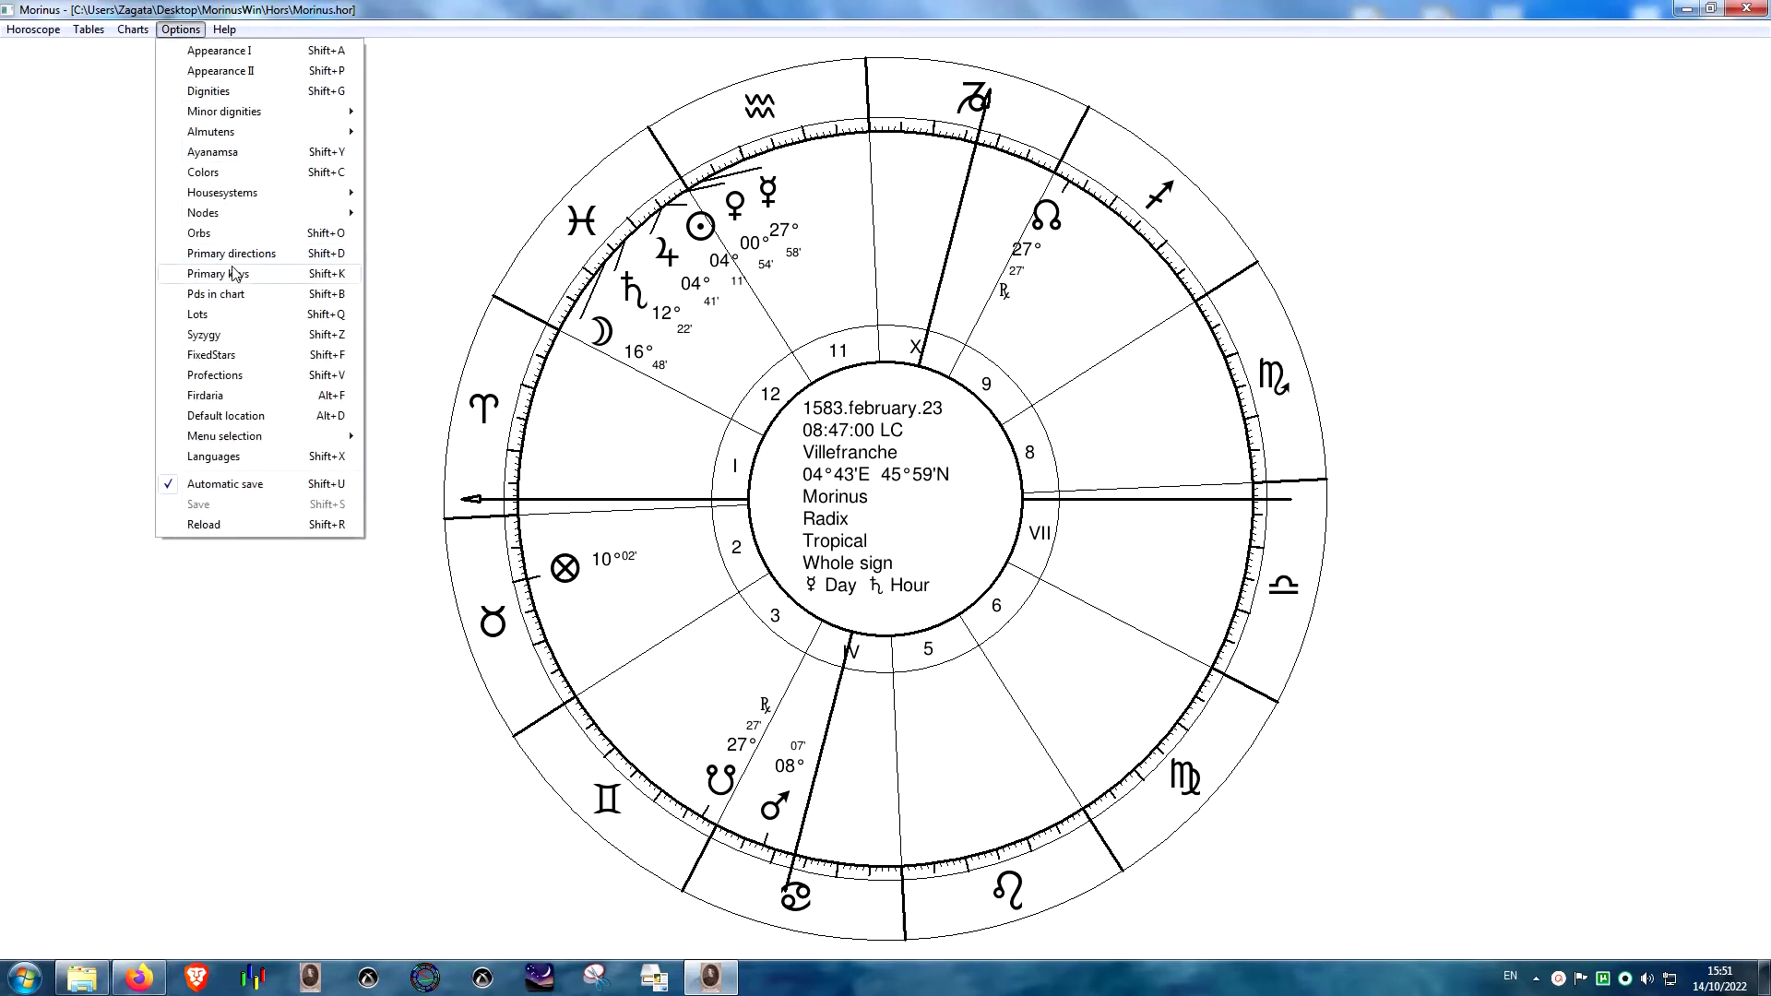
click(240, 334)
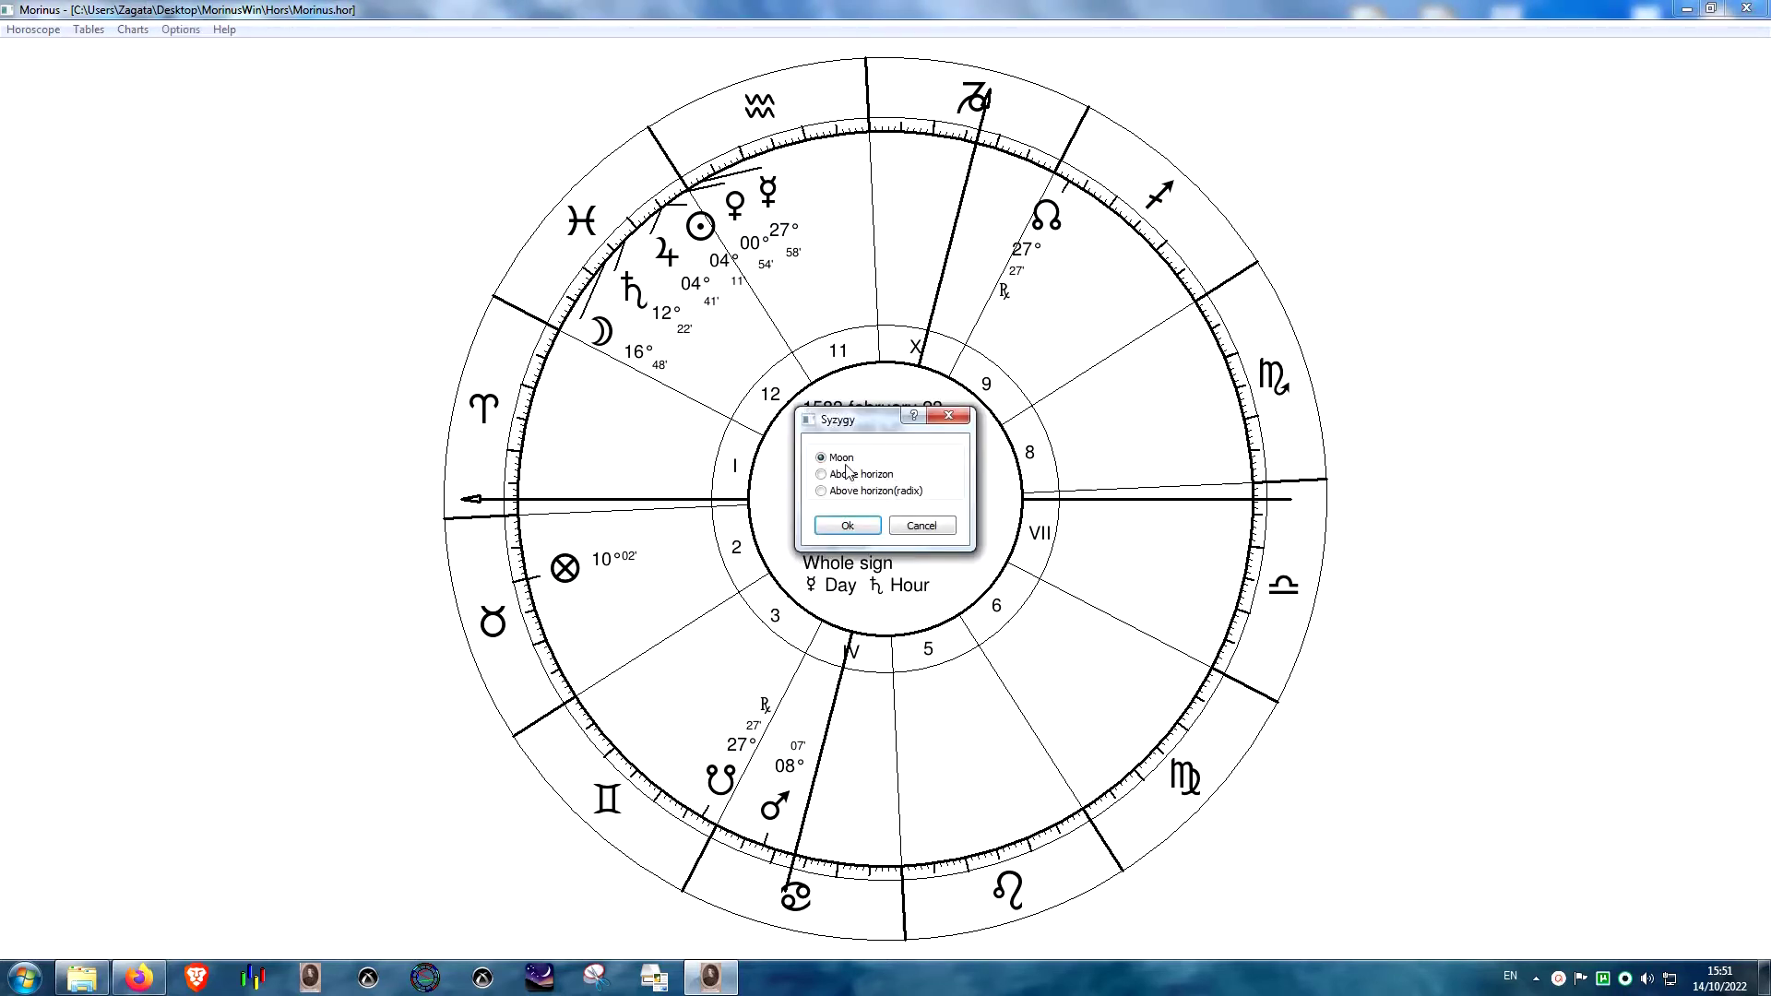
click(850, 522)
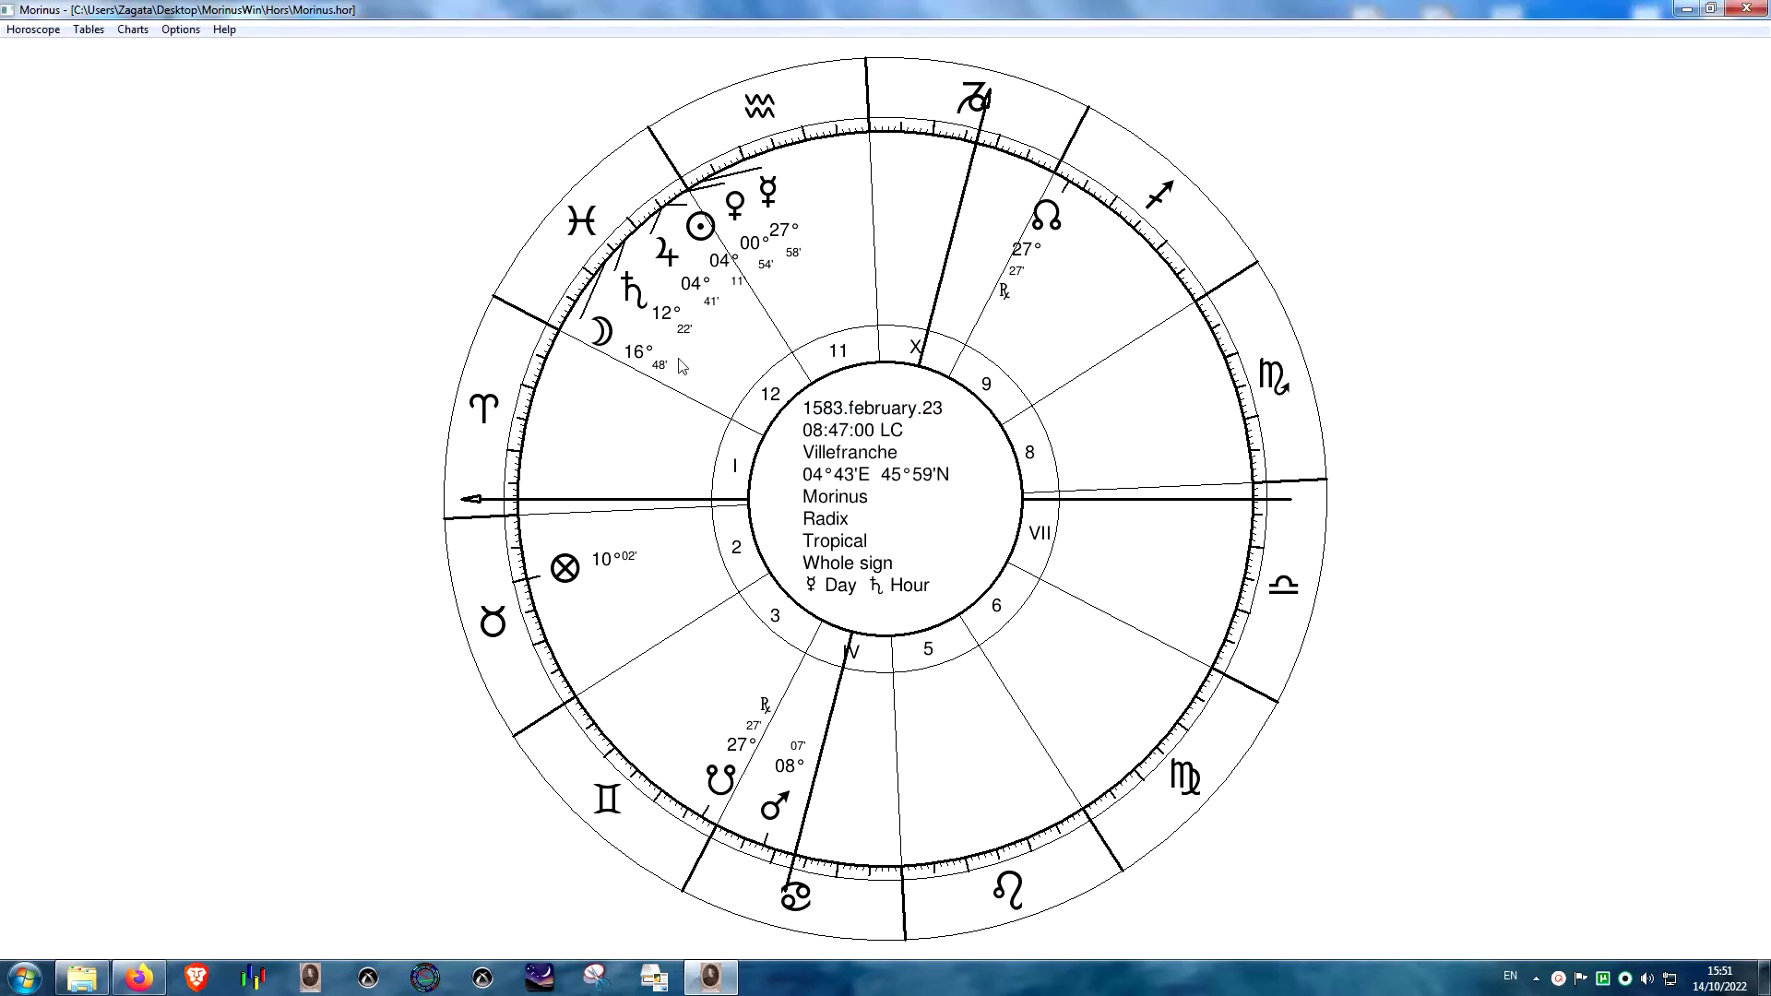
- Look through the fixed stars catalogue to its last entry and accept the existing star selection
click(180, 28)
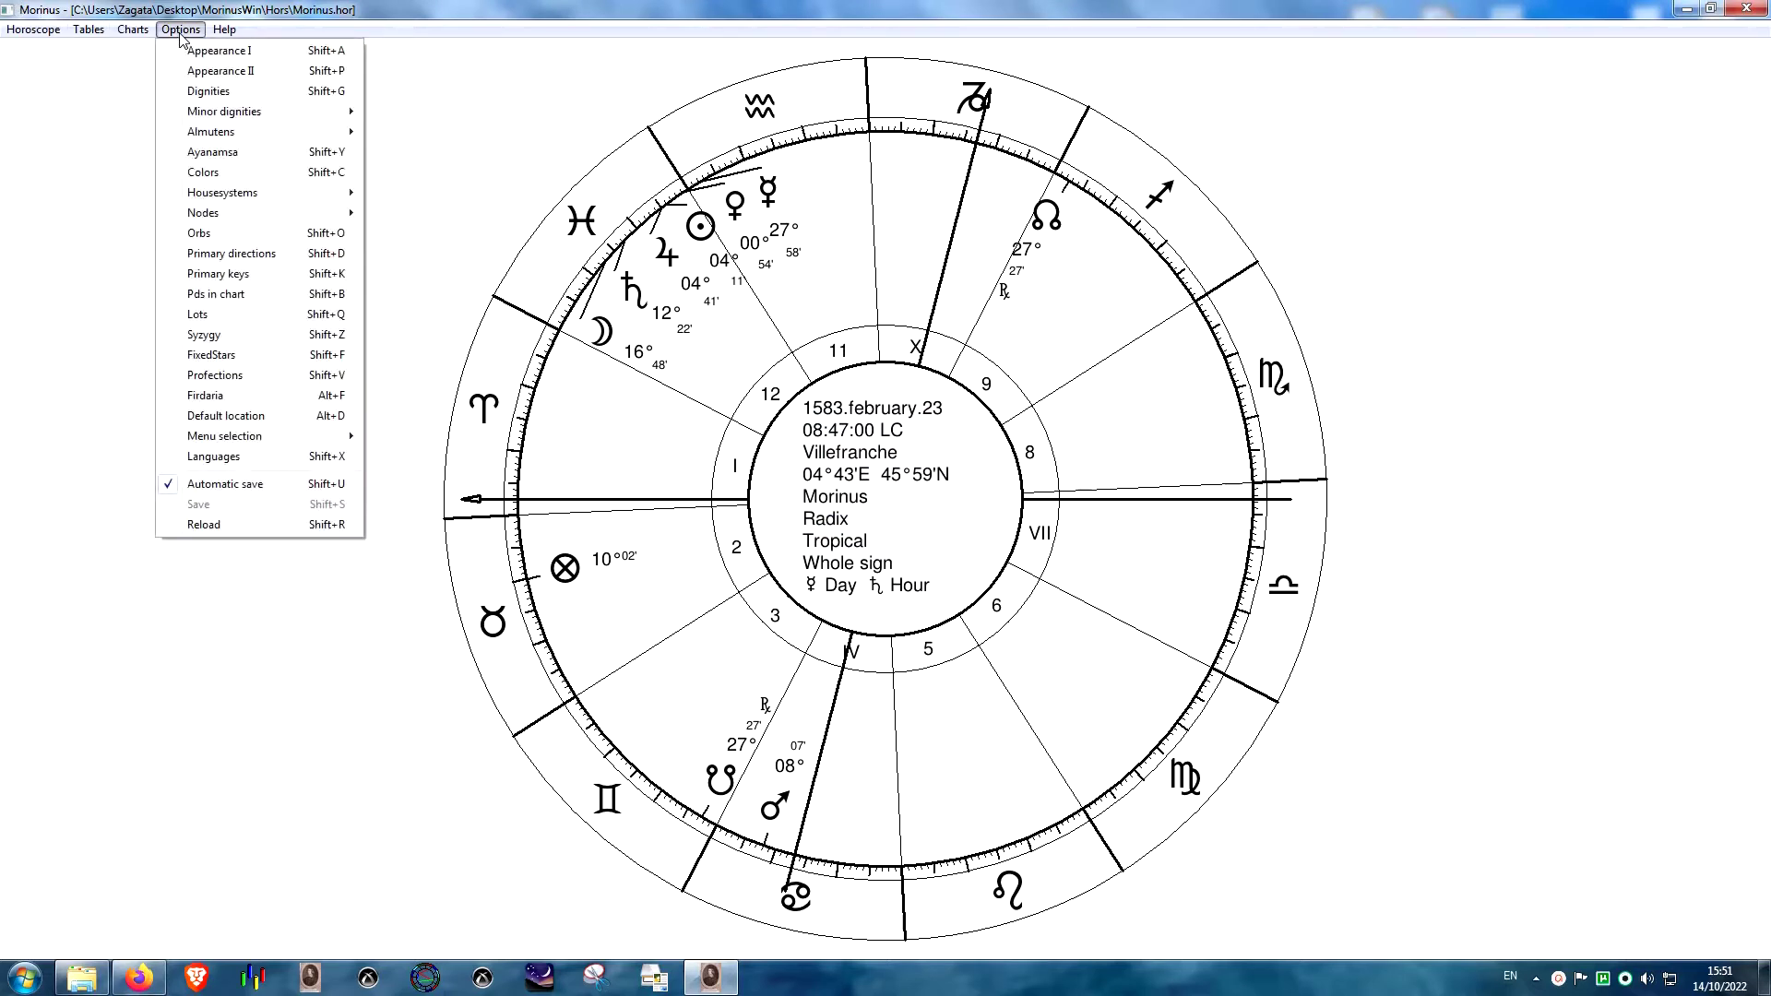
click(254, 357)
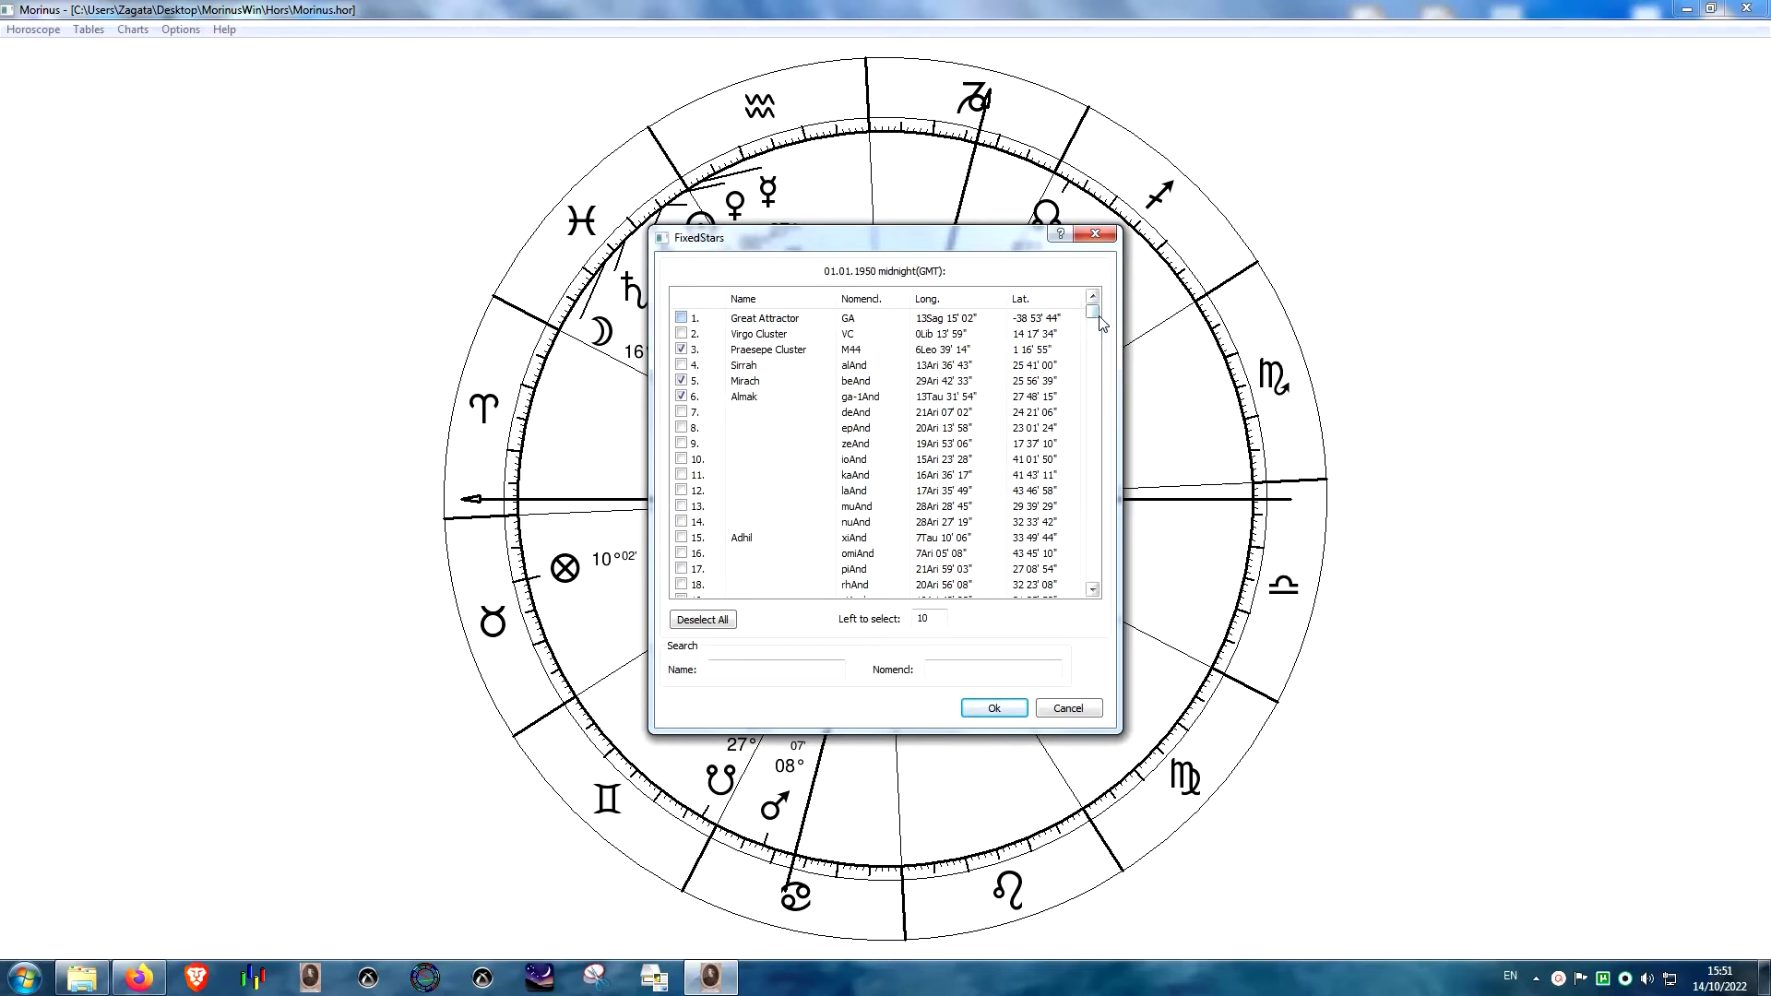
mouse_move(1094, 318)
mouse_down()
mouse_move(1091, 565)
mouse_move(1118, 318)
mouse_up()
drag(1093, 312, 1102, 593)
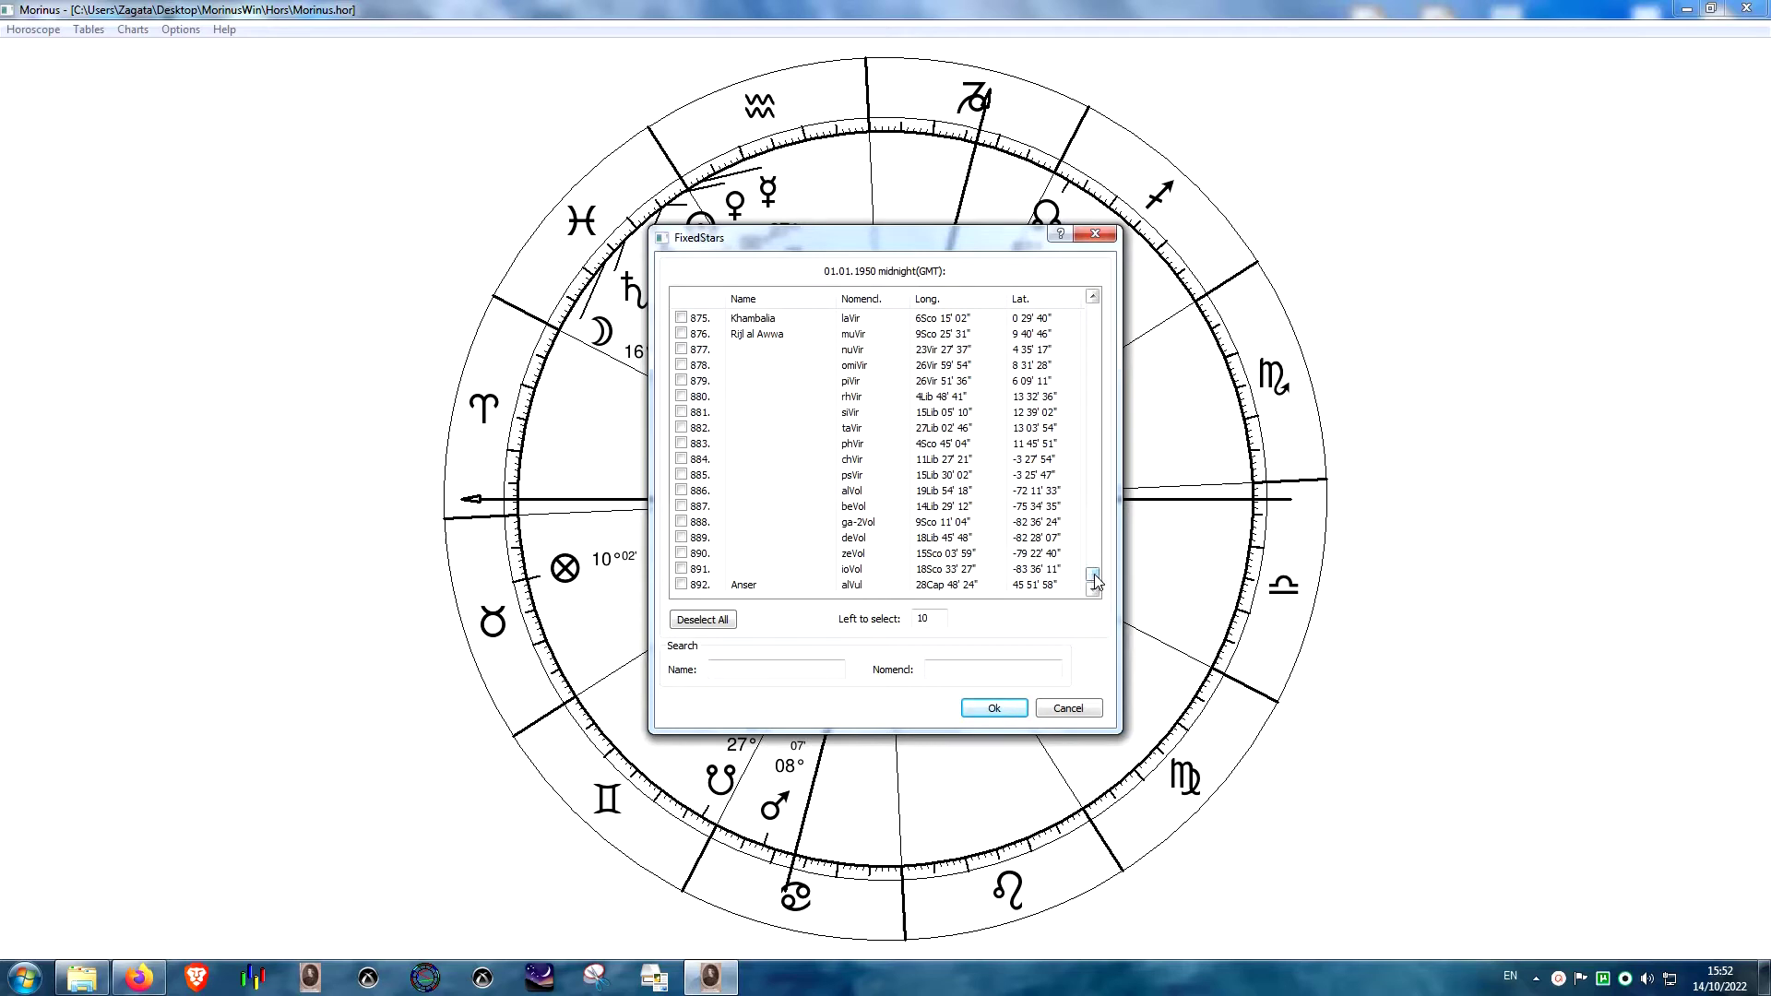
click(994, 708)
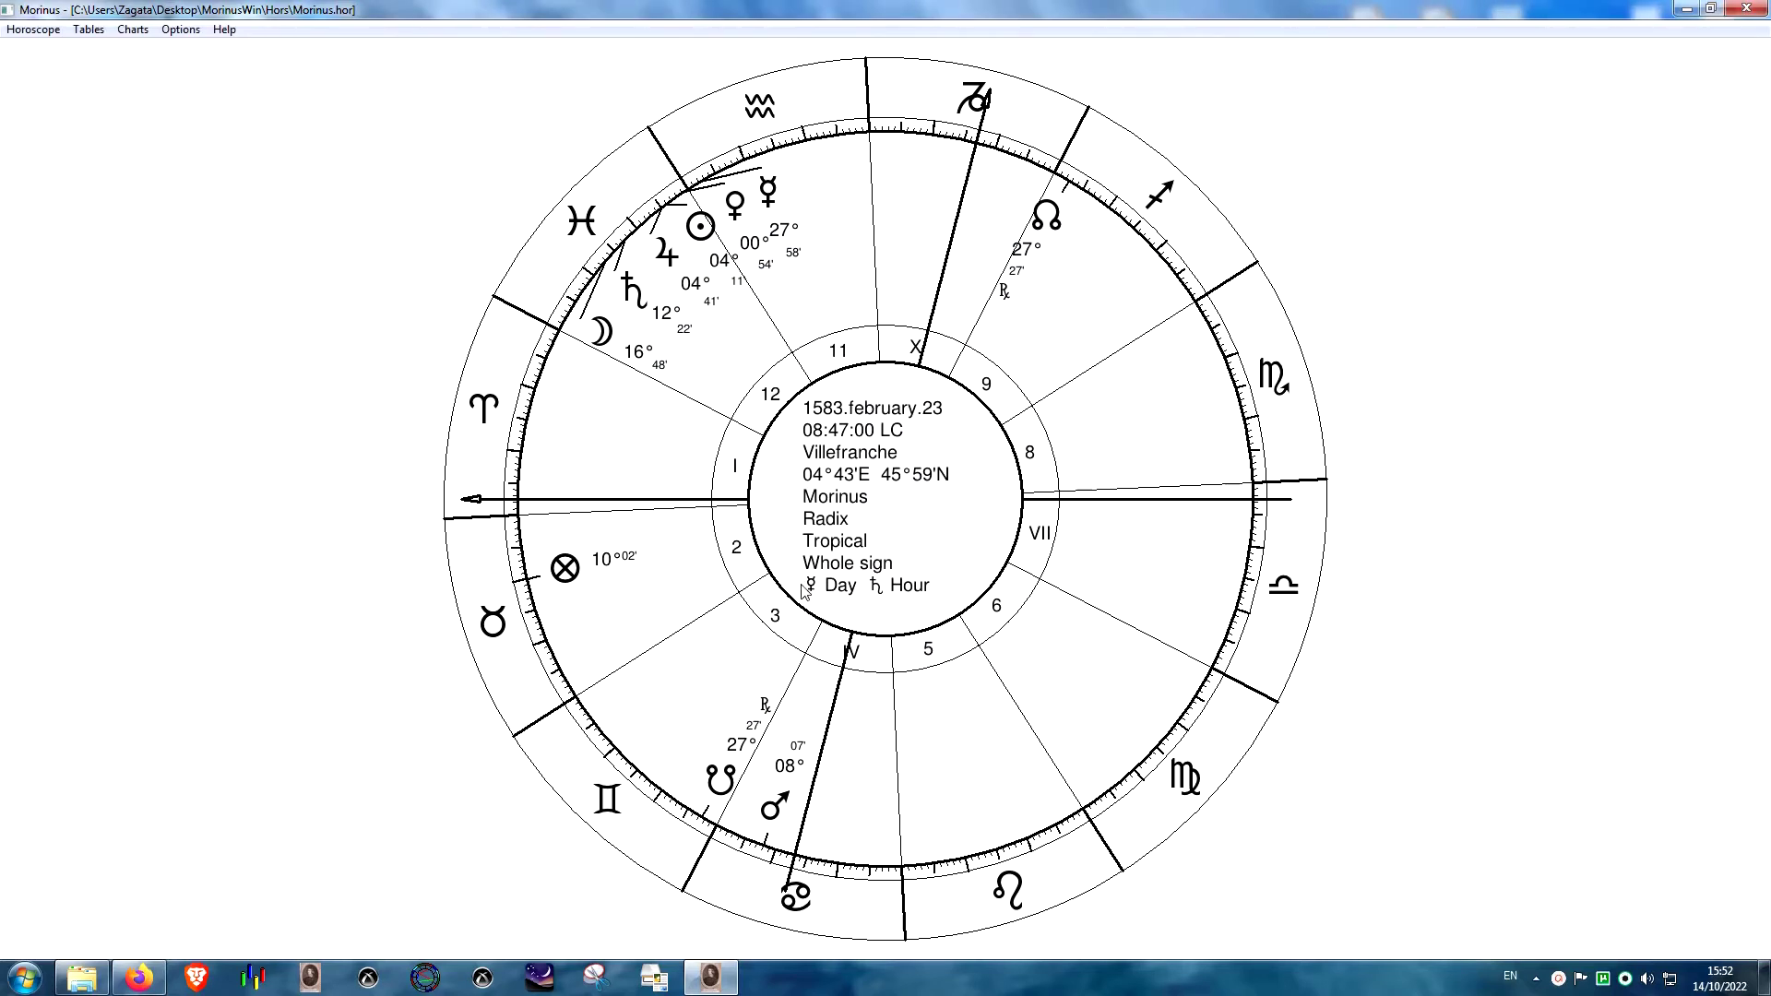
- Switch to the desktop, check the contents of the MorinusWin folder and close it again
click(729, 985)
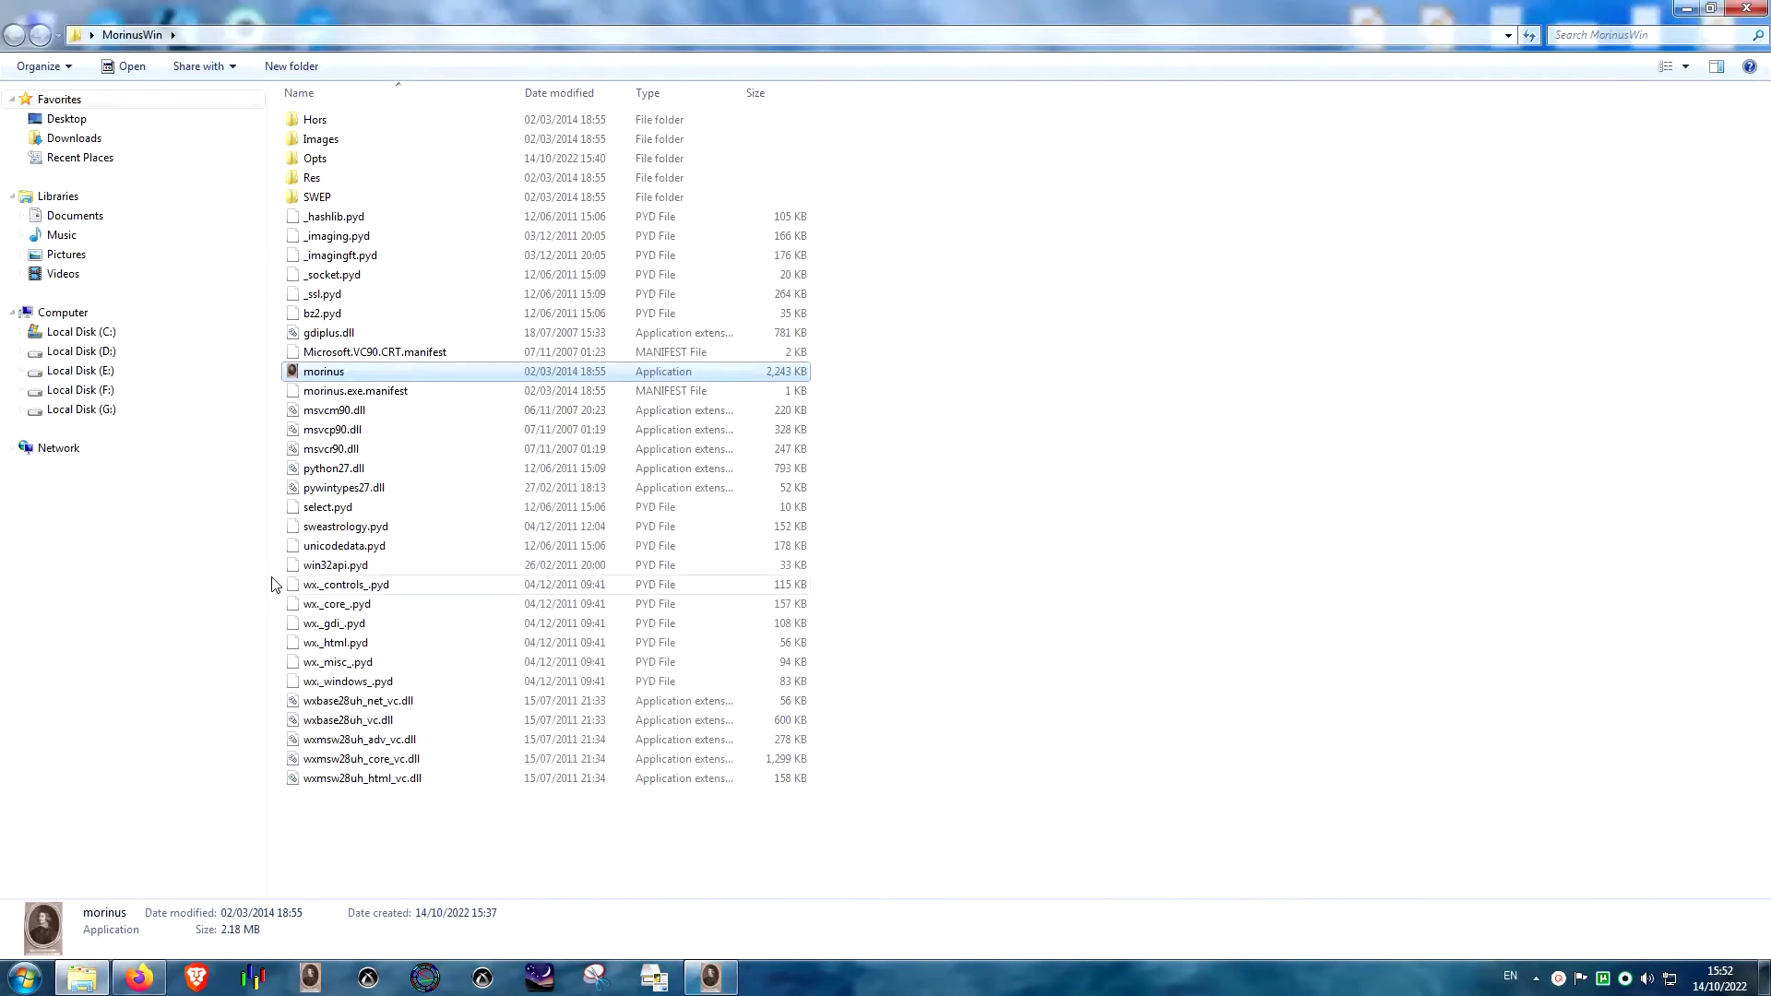
click(82, 978)
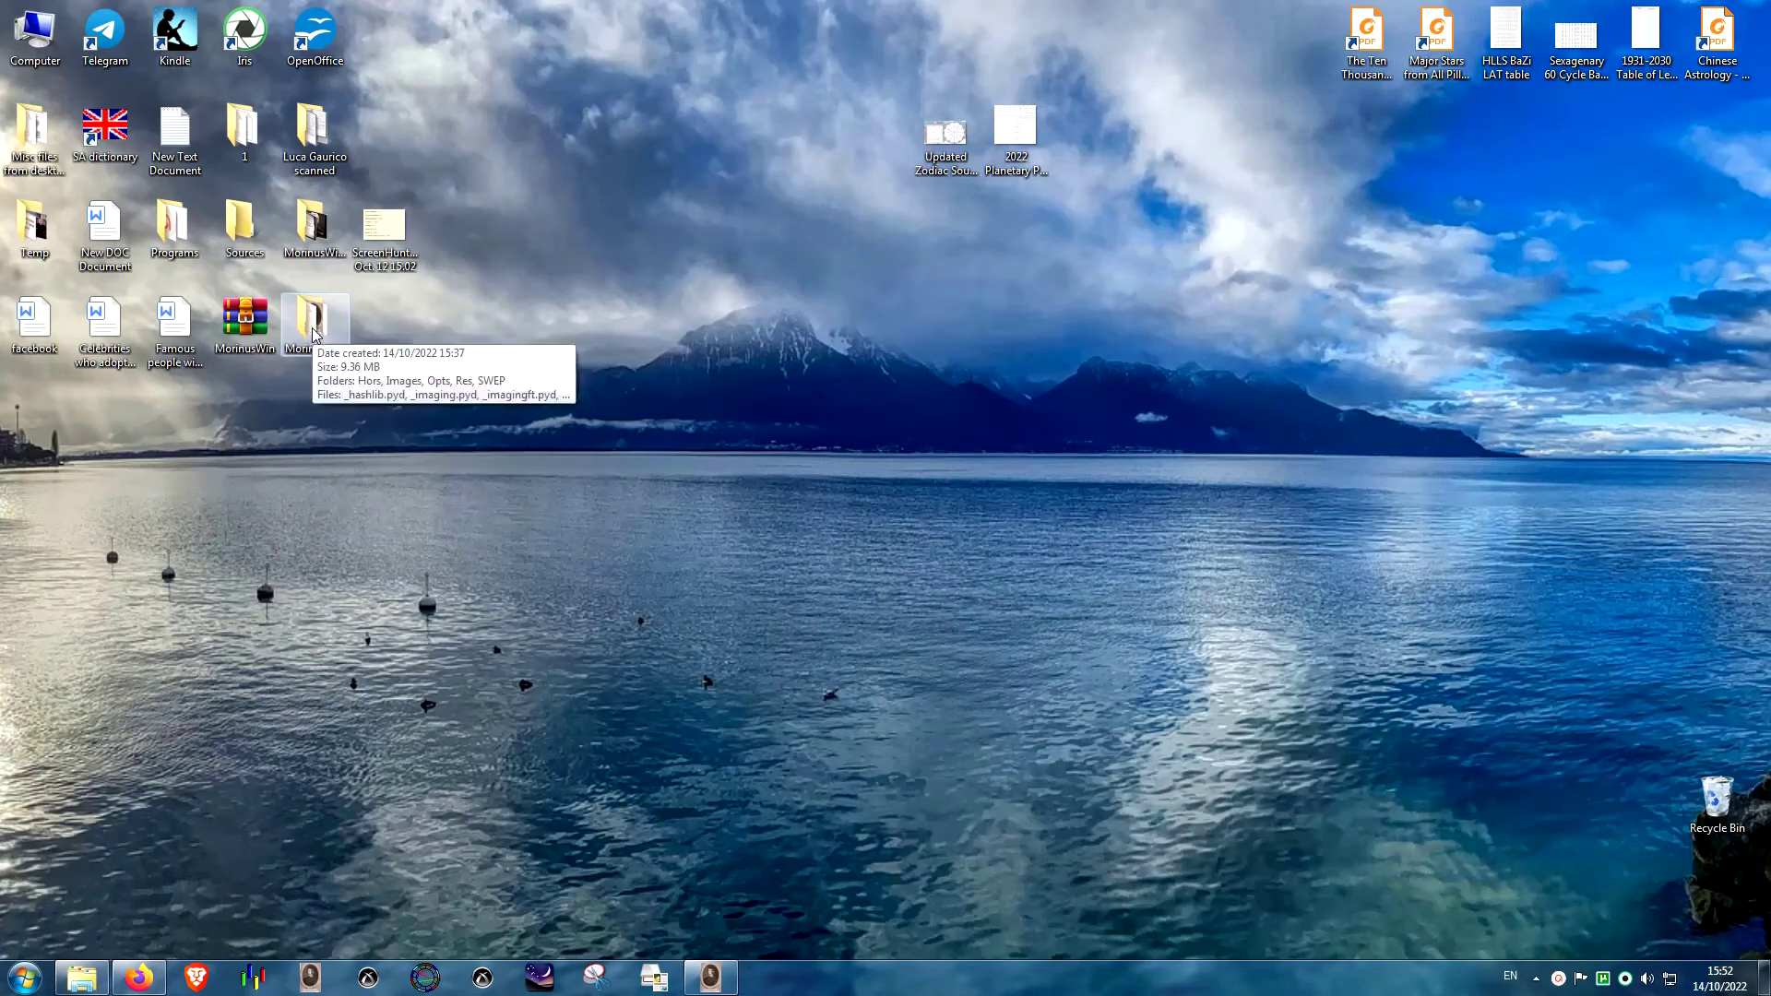
double_click(314, 328)
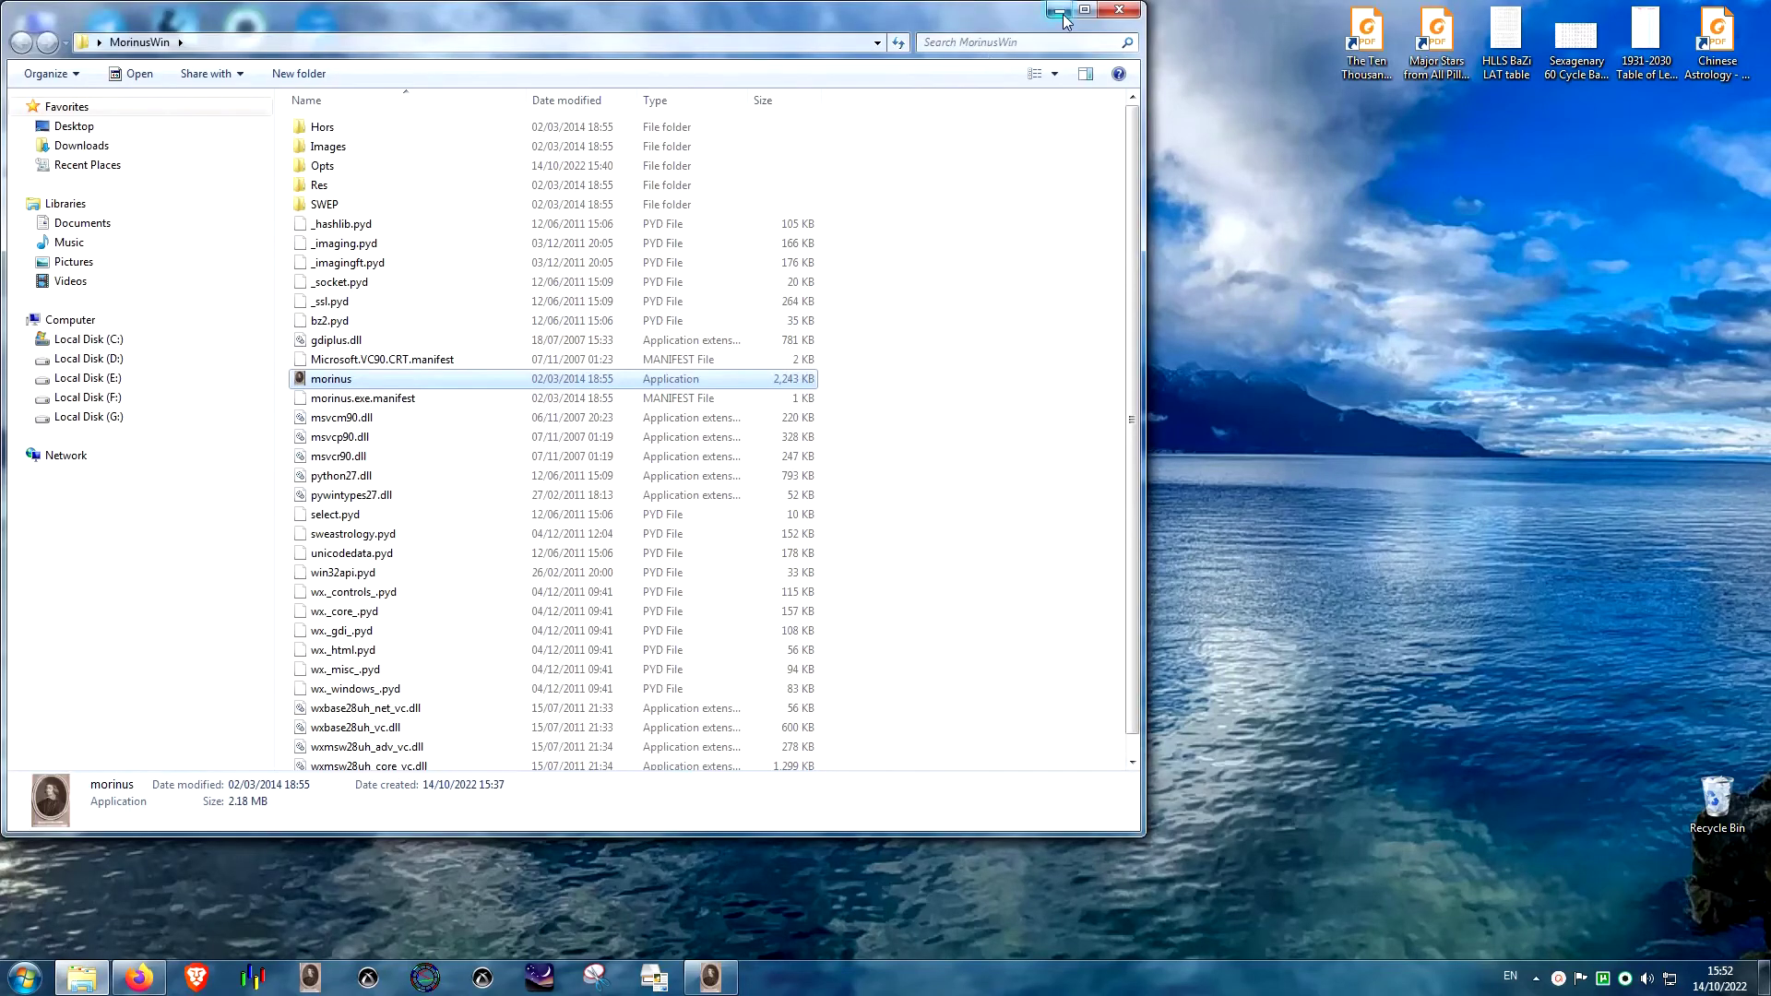
click(1119, 10)
right_click(310, 335)
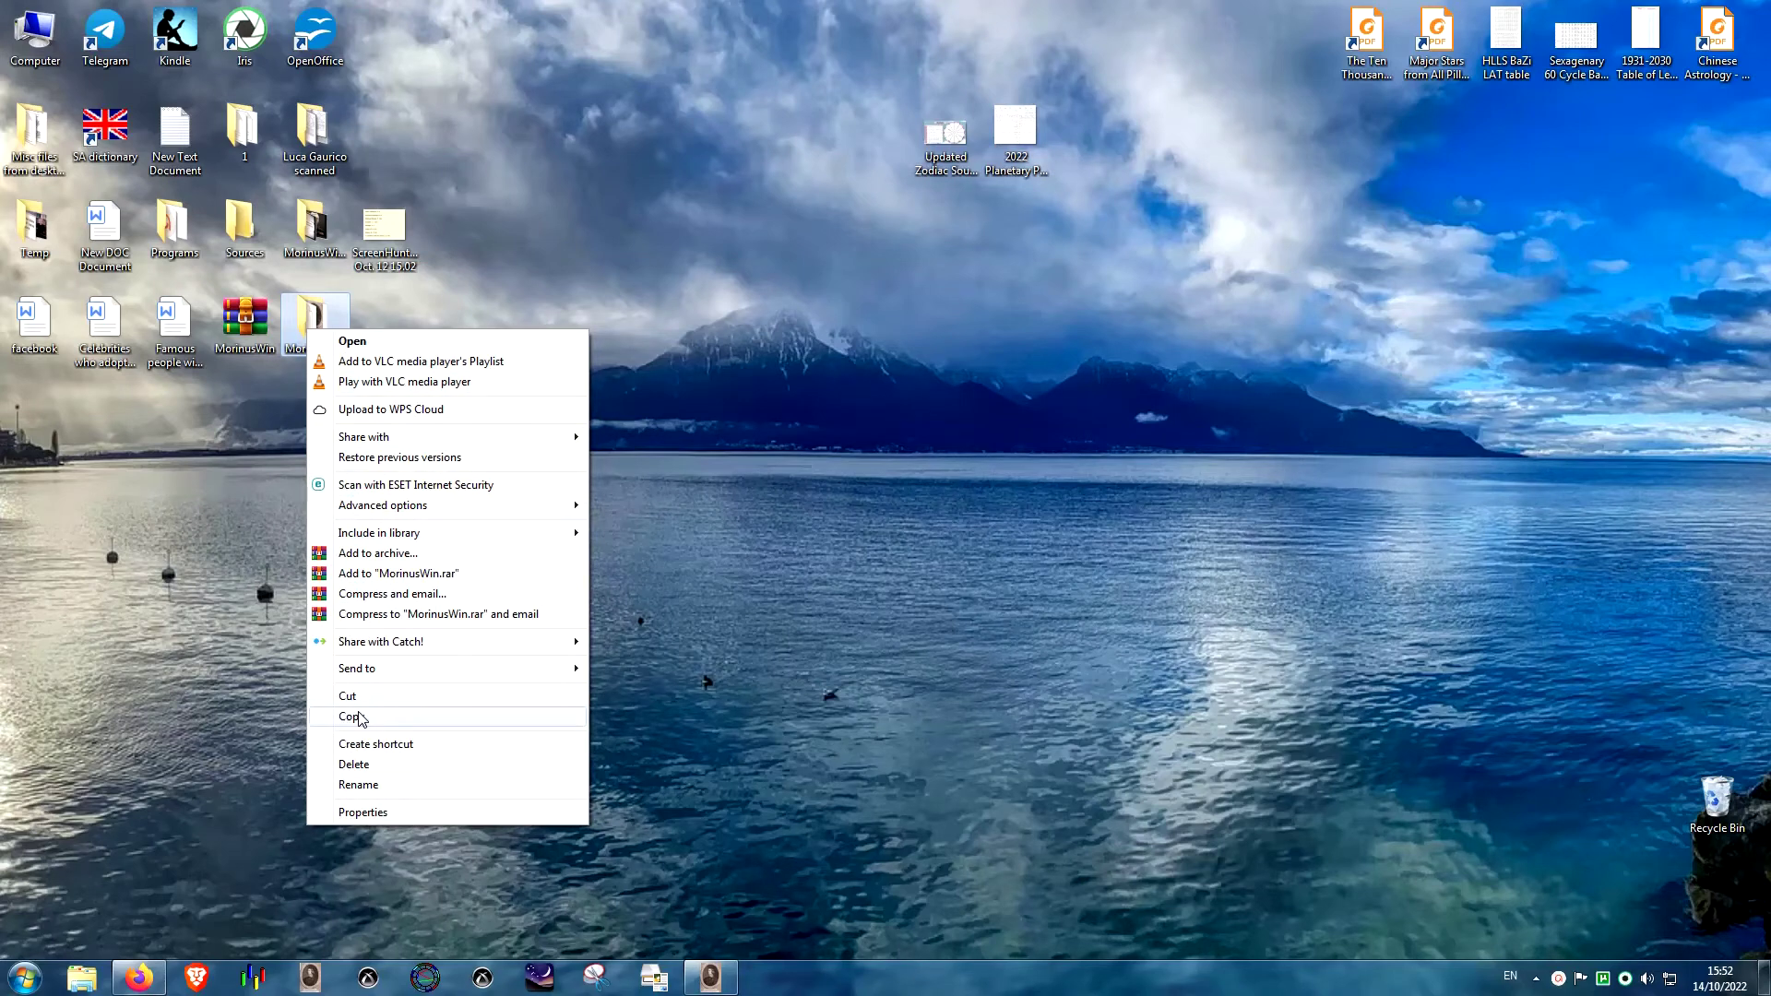
click(257, 646)
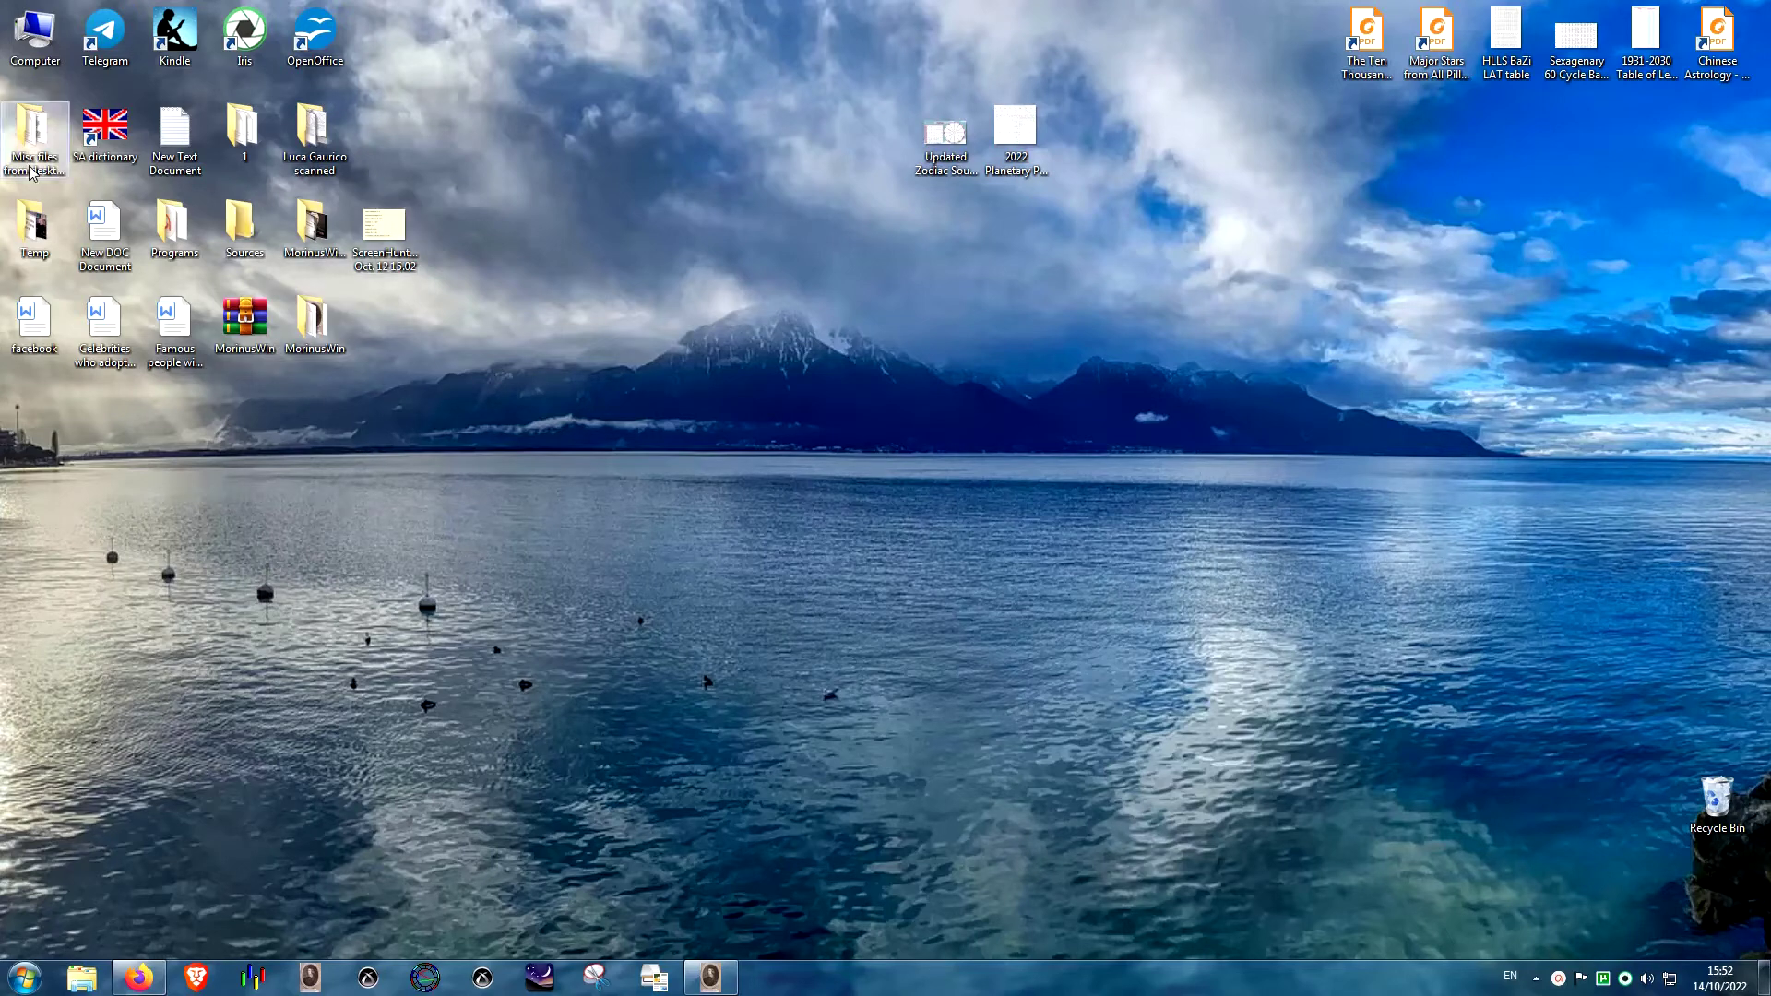
- Copy the MorinusWin folder on the desktop and open the original folder
right_click(327, 339)
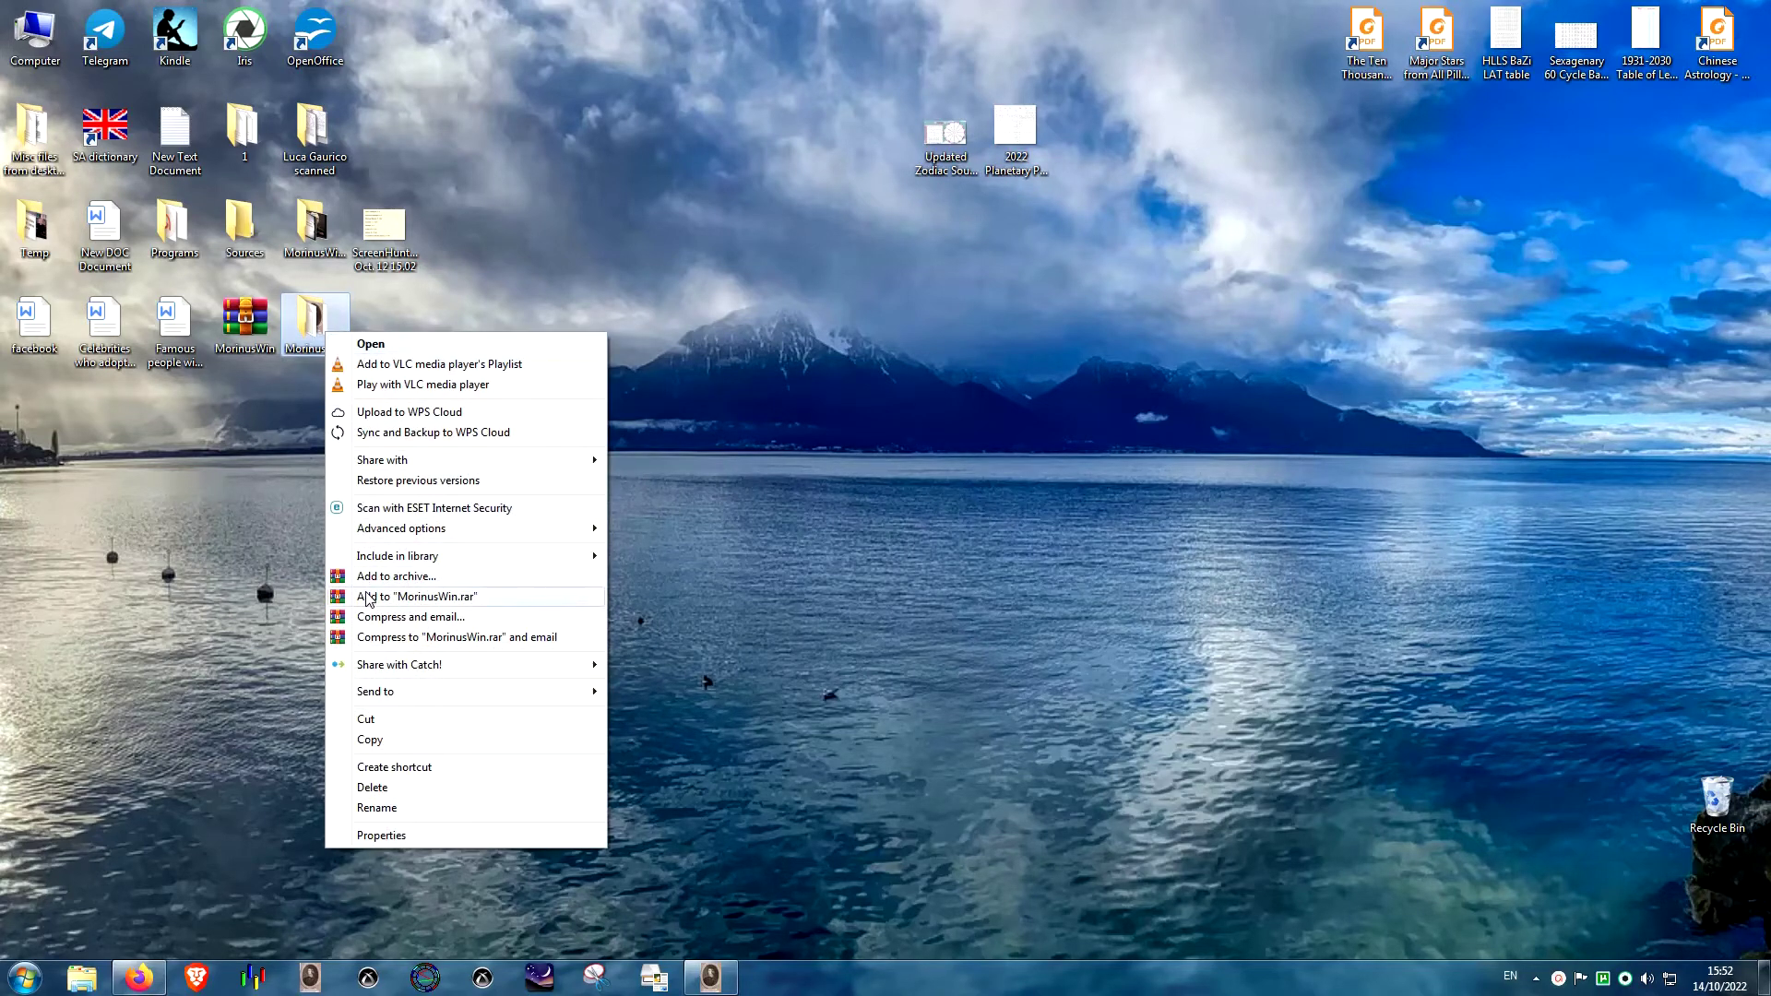
click(372, 740)
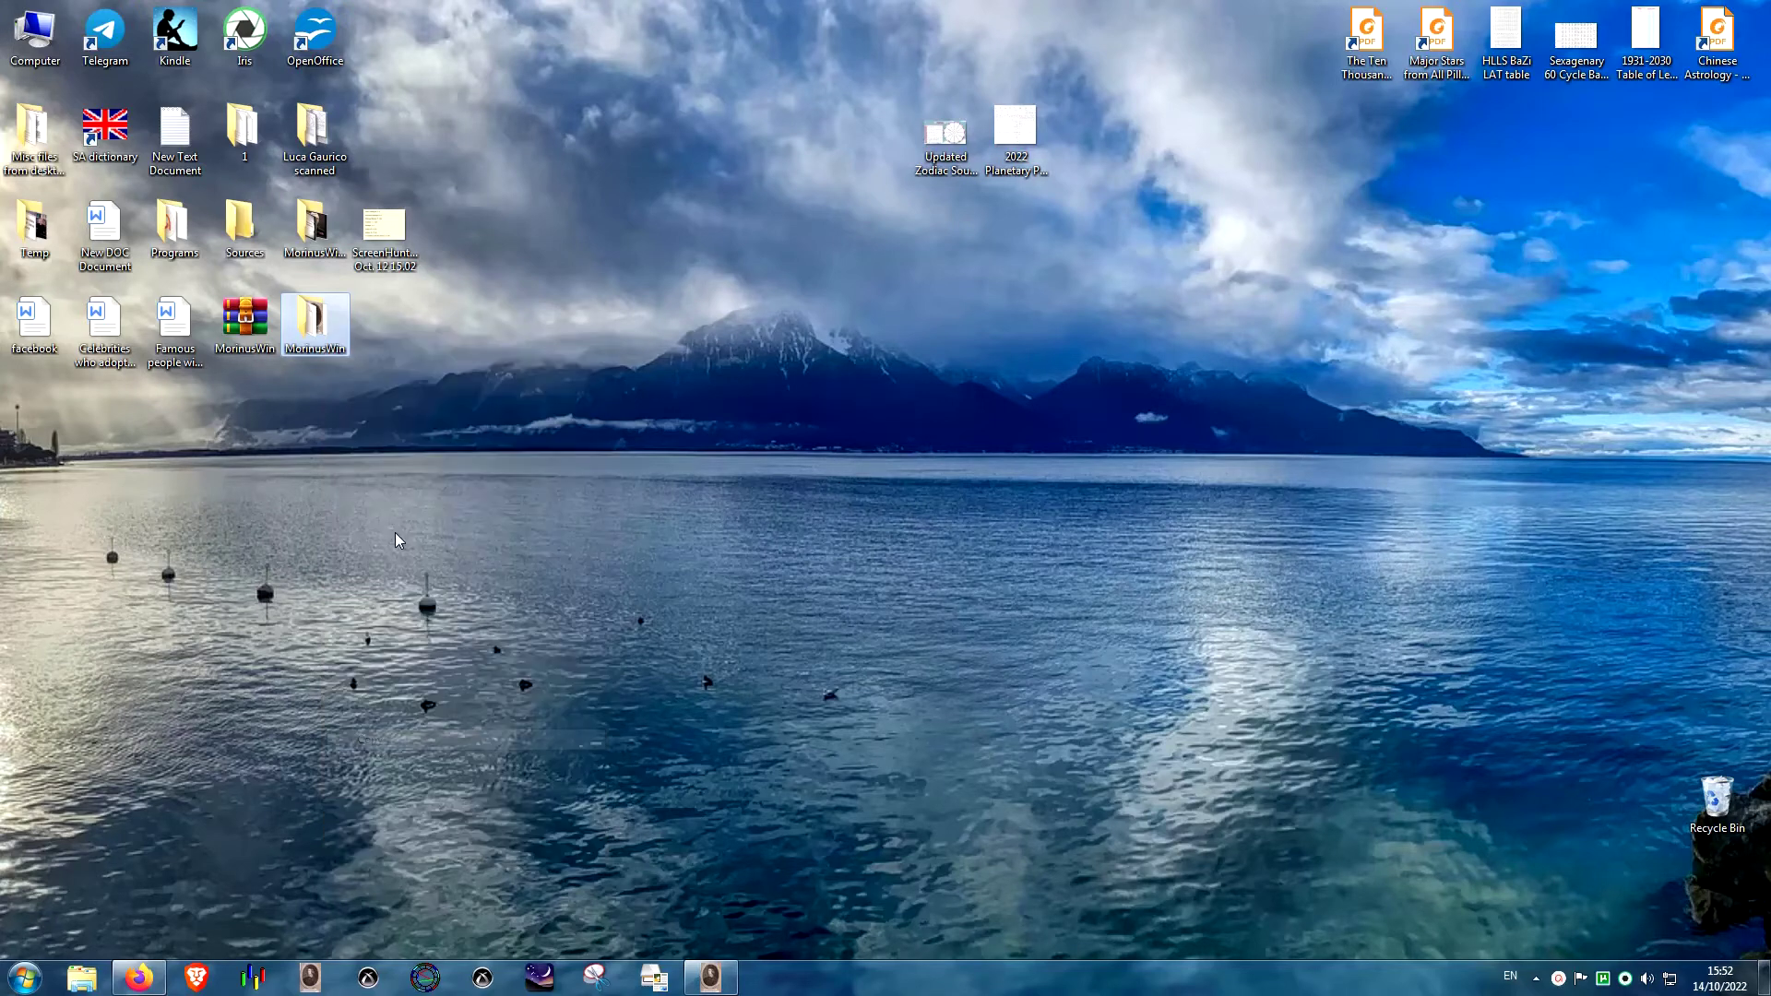
double_click(314, 322)
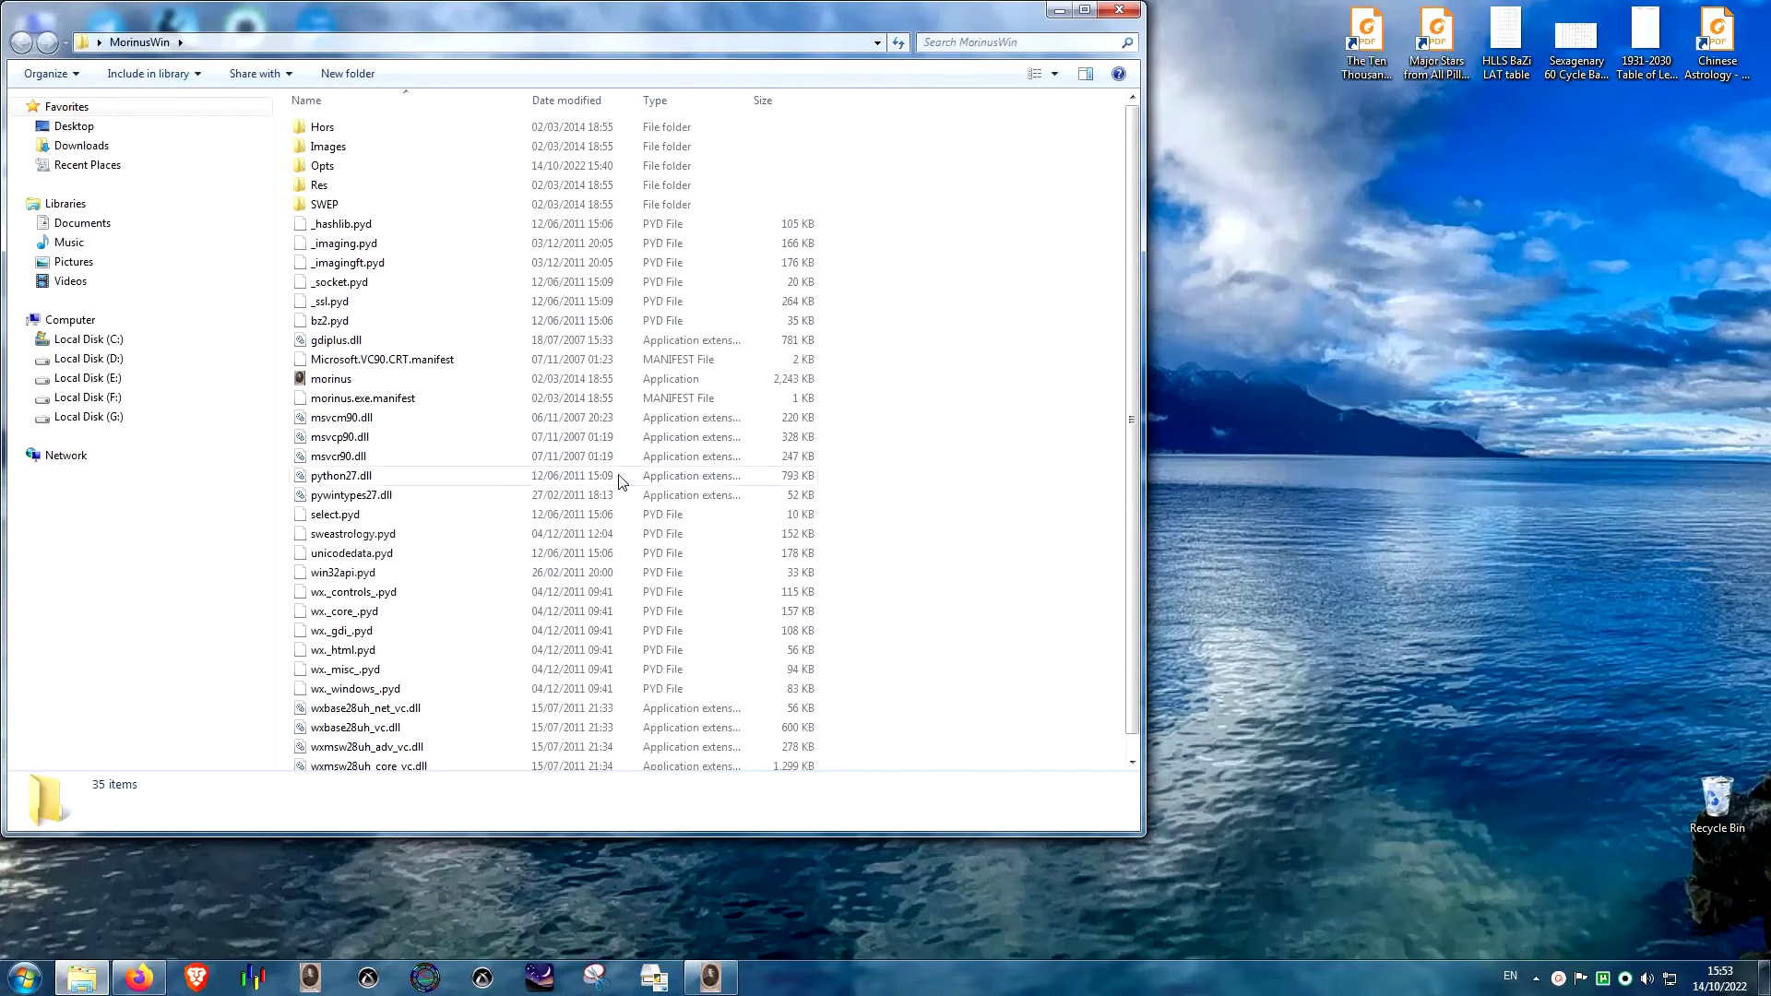
- Return to Morinus, open the Appearance I options and close them without changes
click(711, 978)
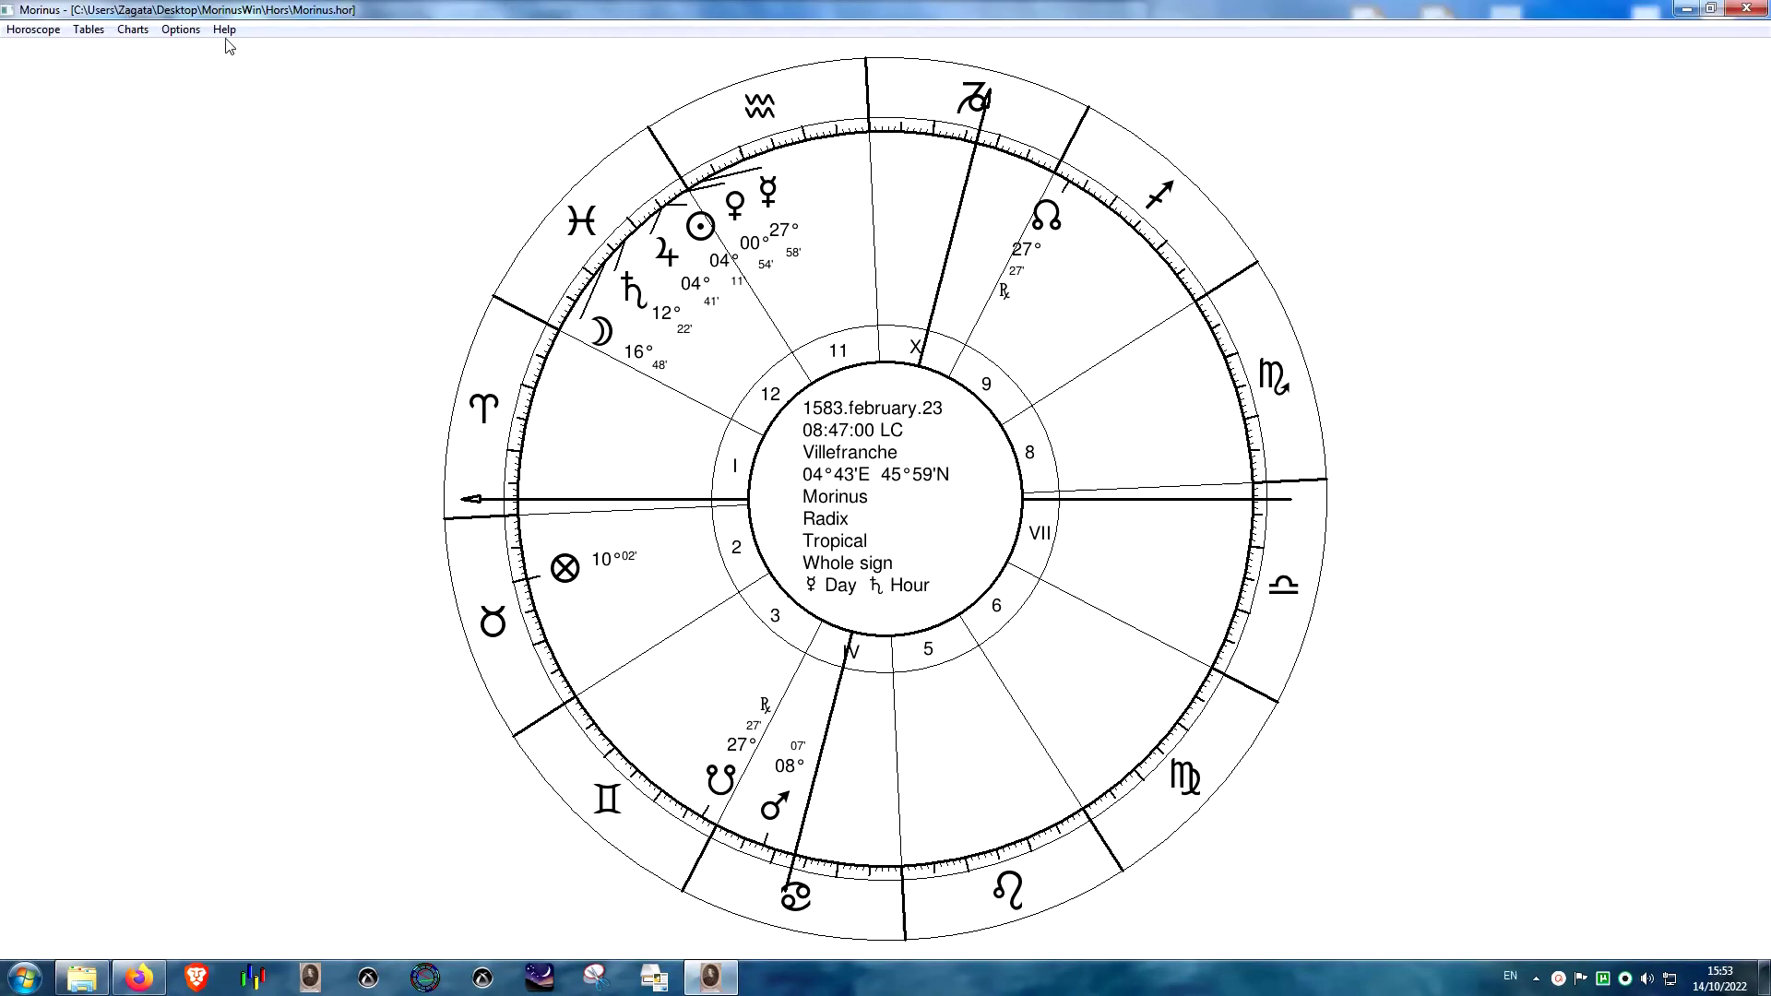
click(181, 29)
click(710, 978)
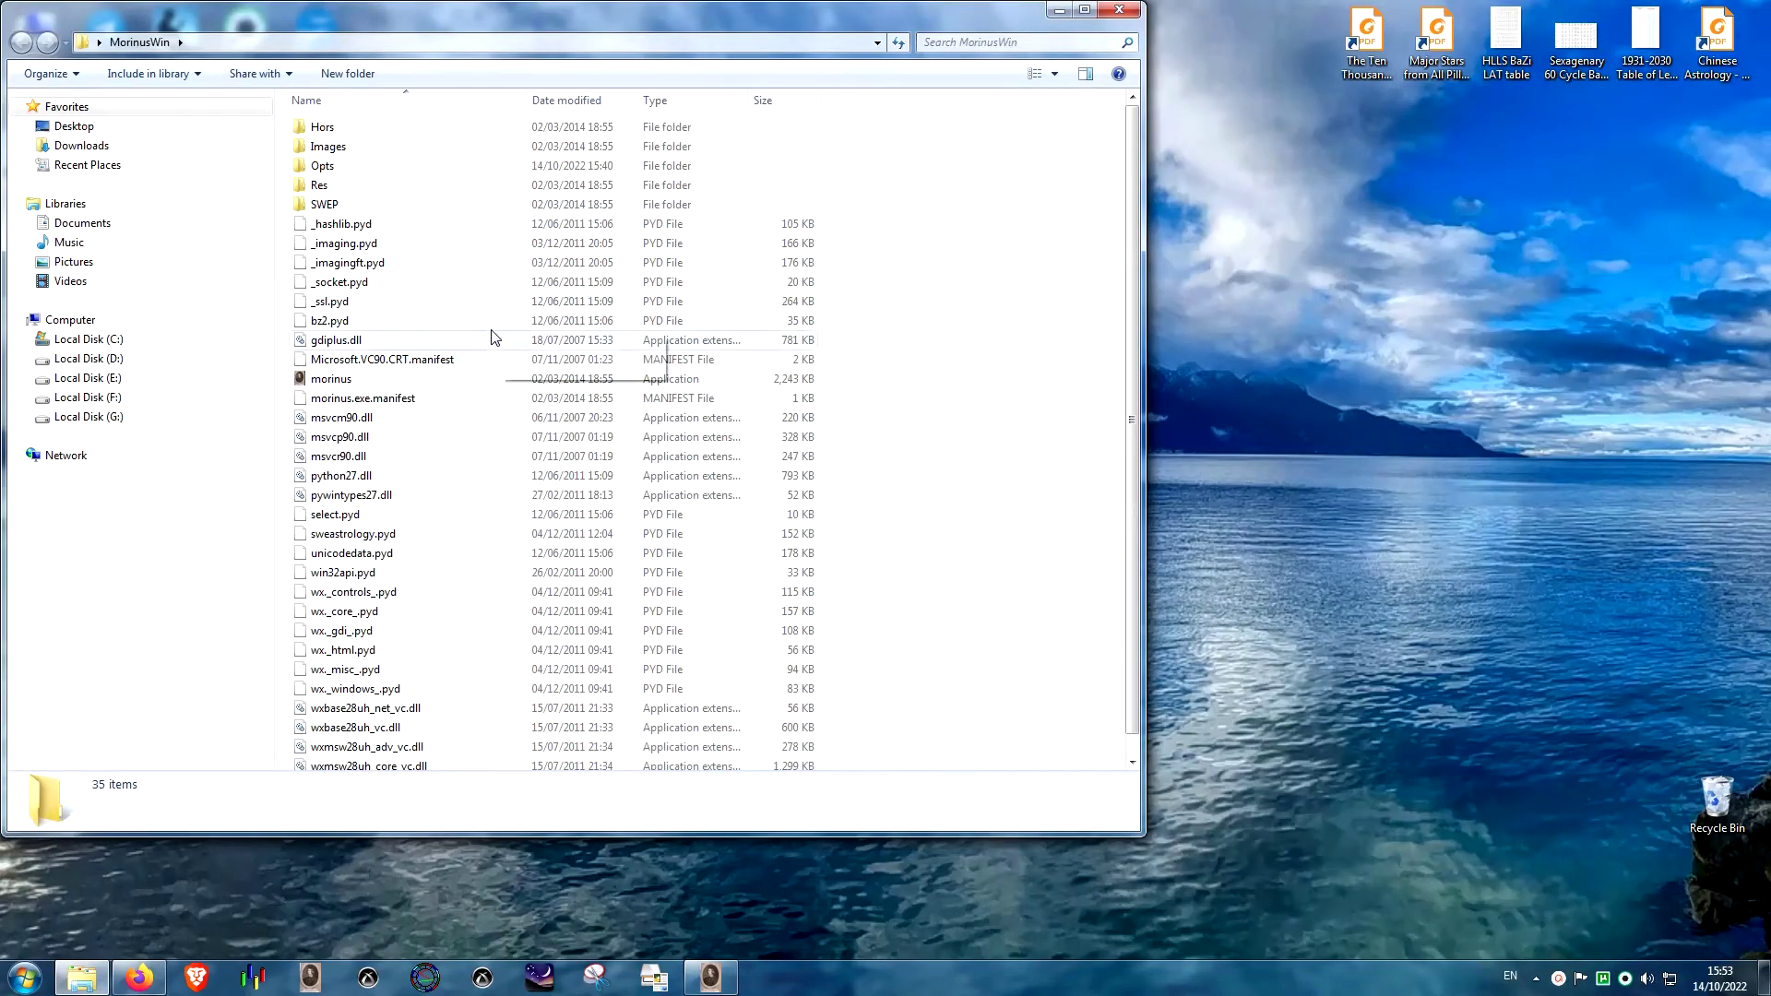
click(711, 978)
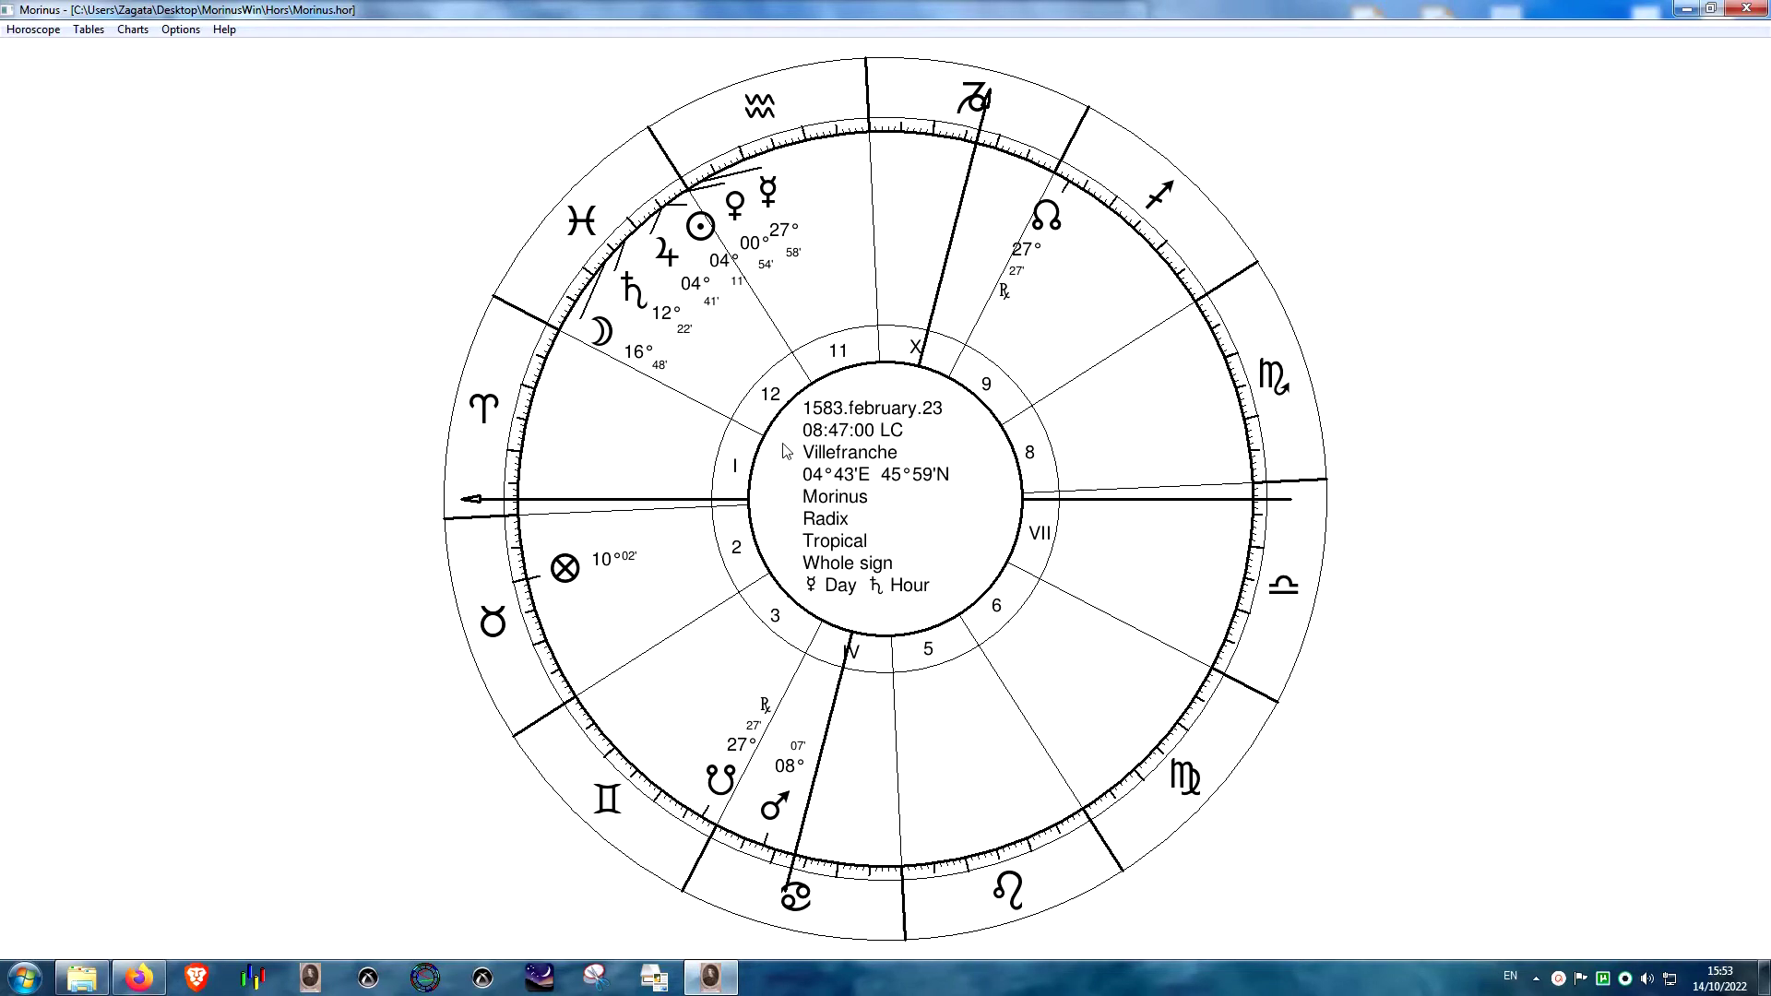
click(180, 29)
click(199, 47)
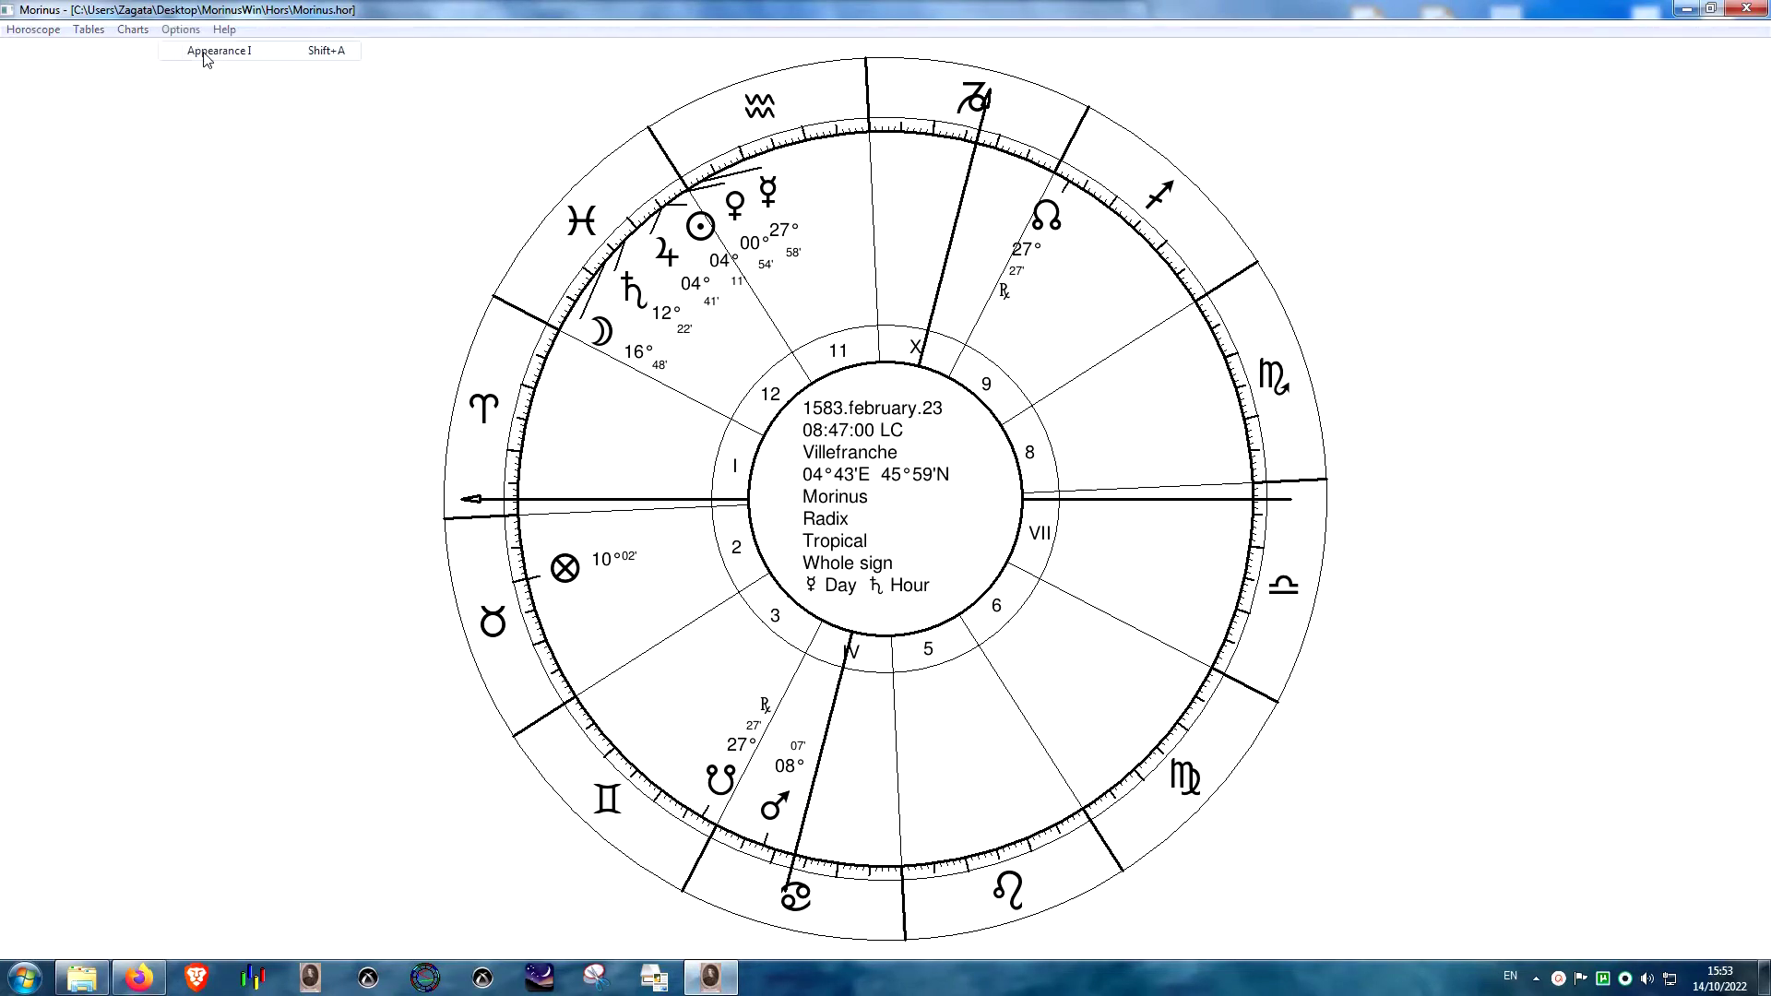
click(963, 611)
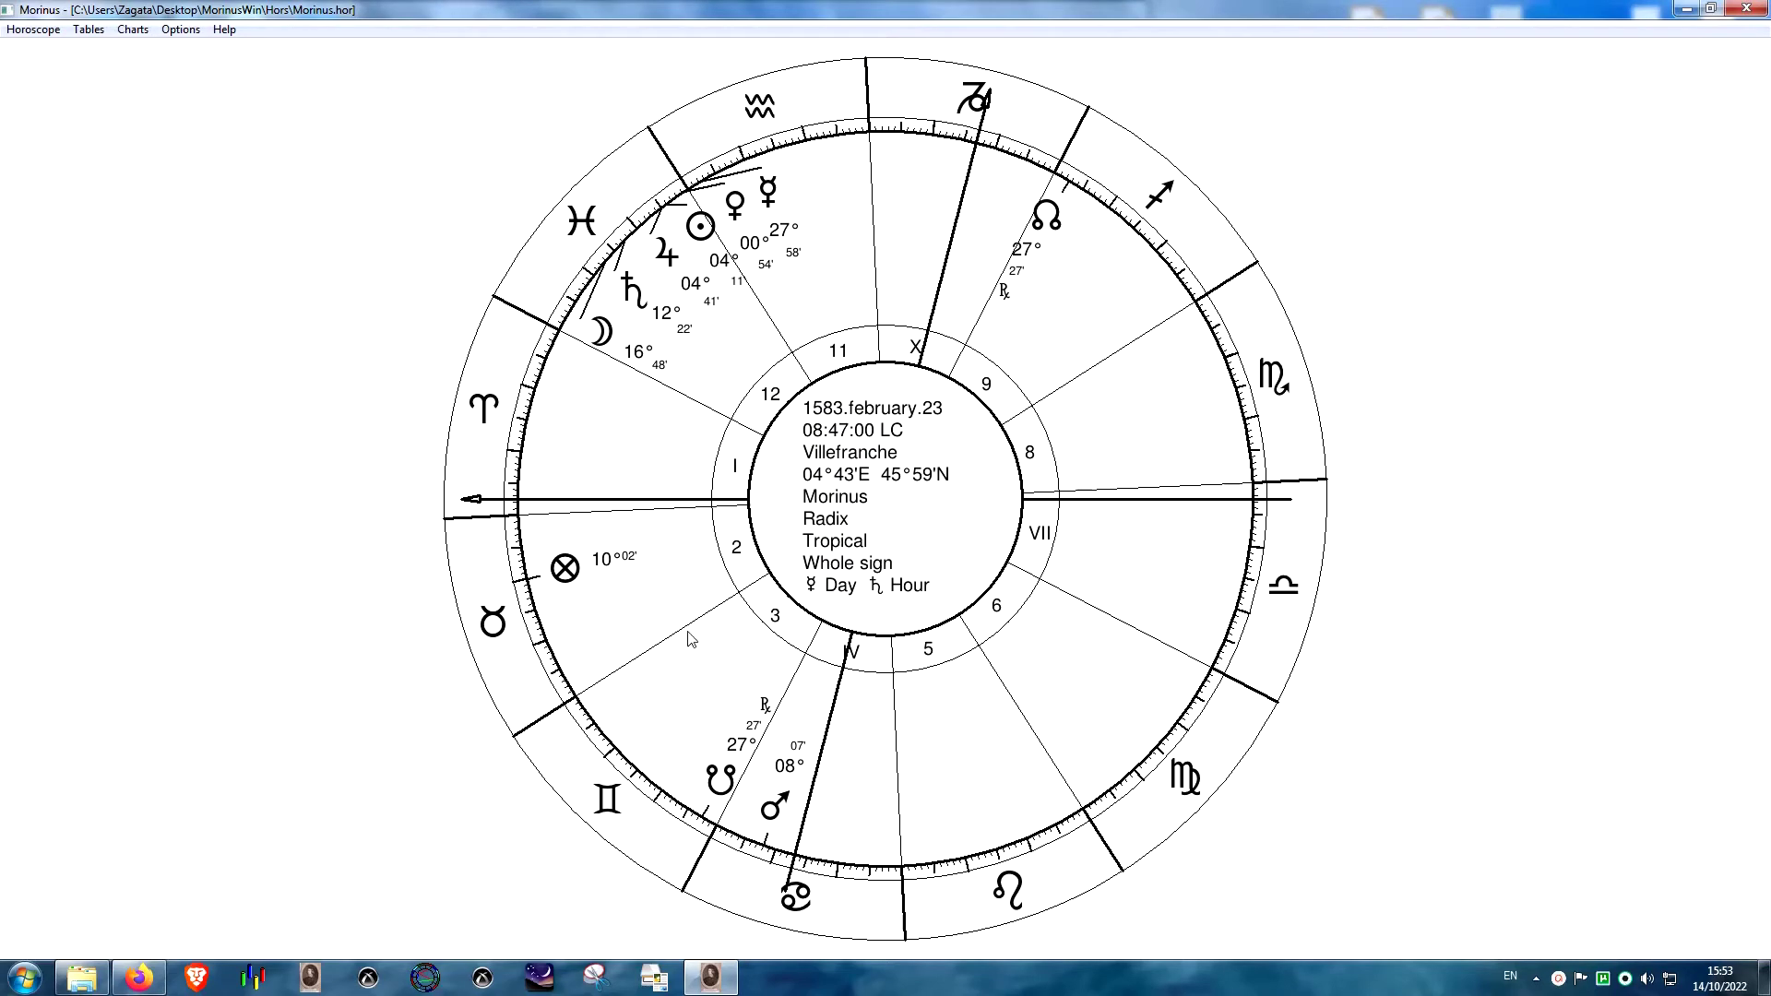
click(710, 976)
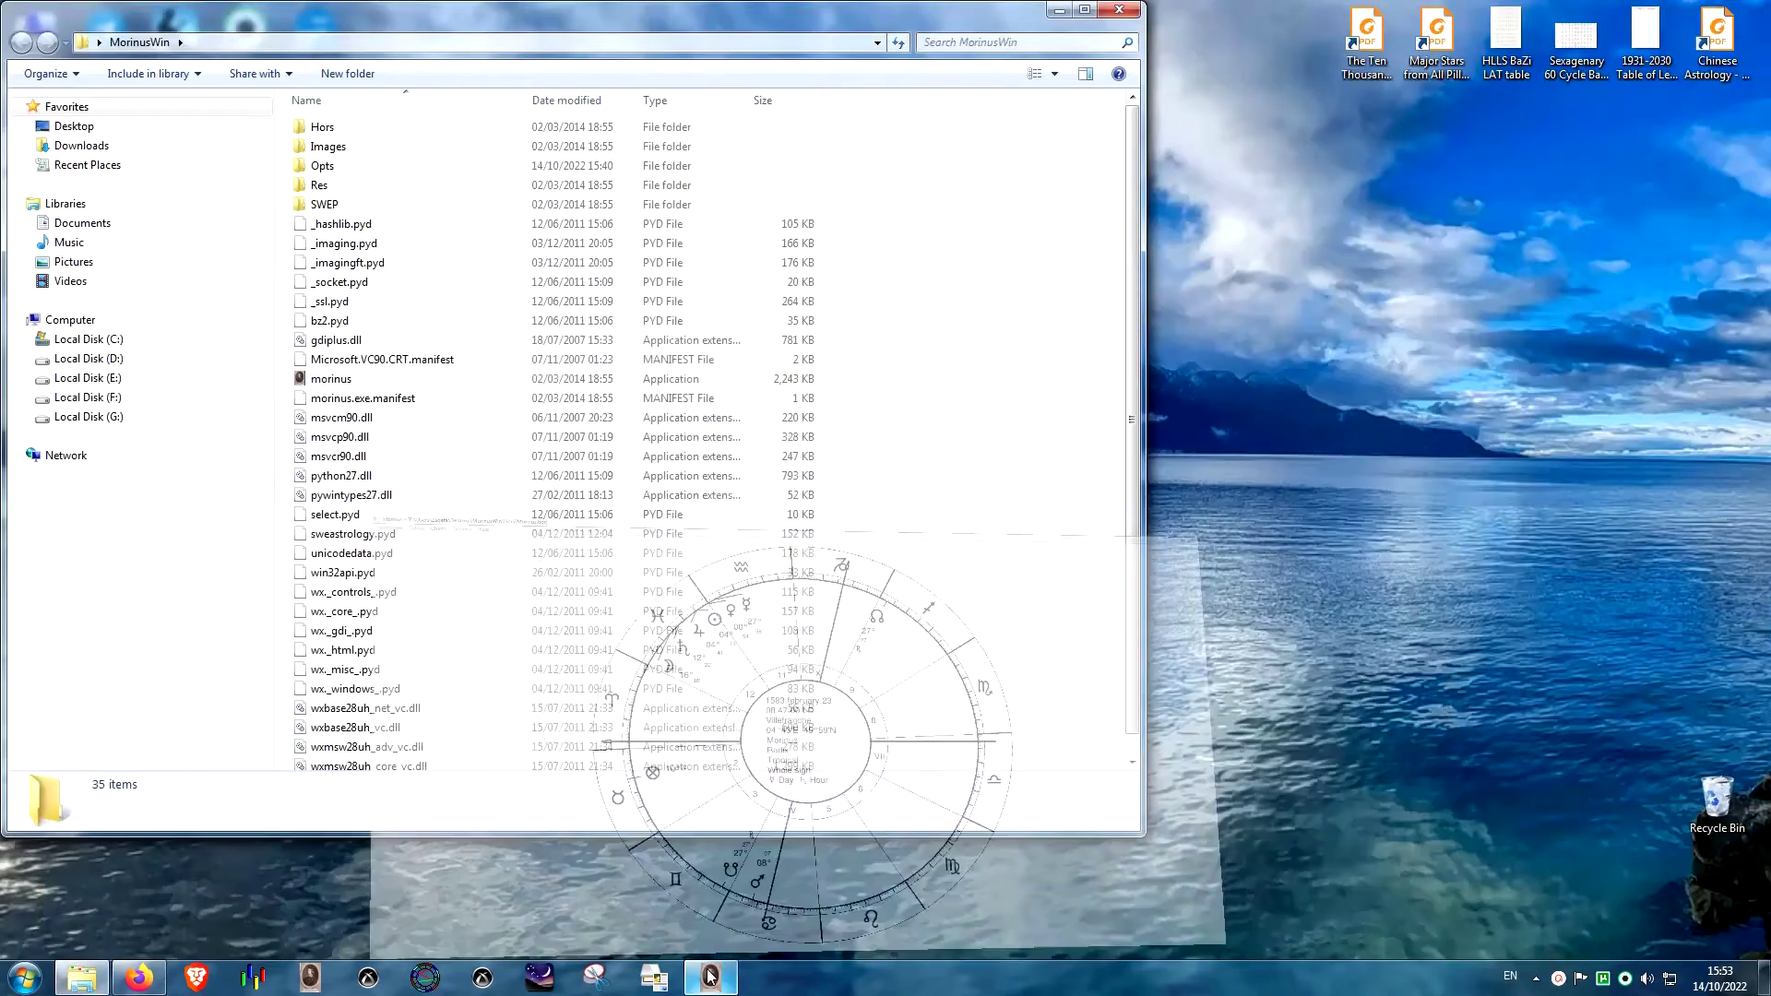
click(710, 976)
- View the configured Lots once more and cancel without changing them
click(181, 29)
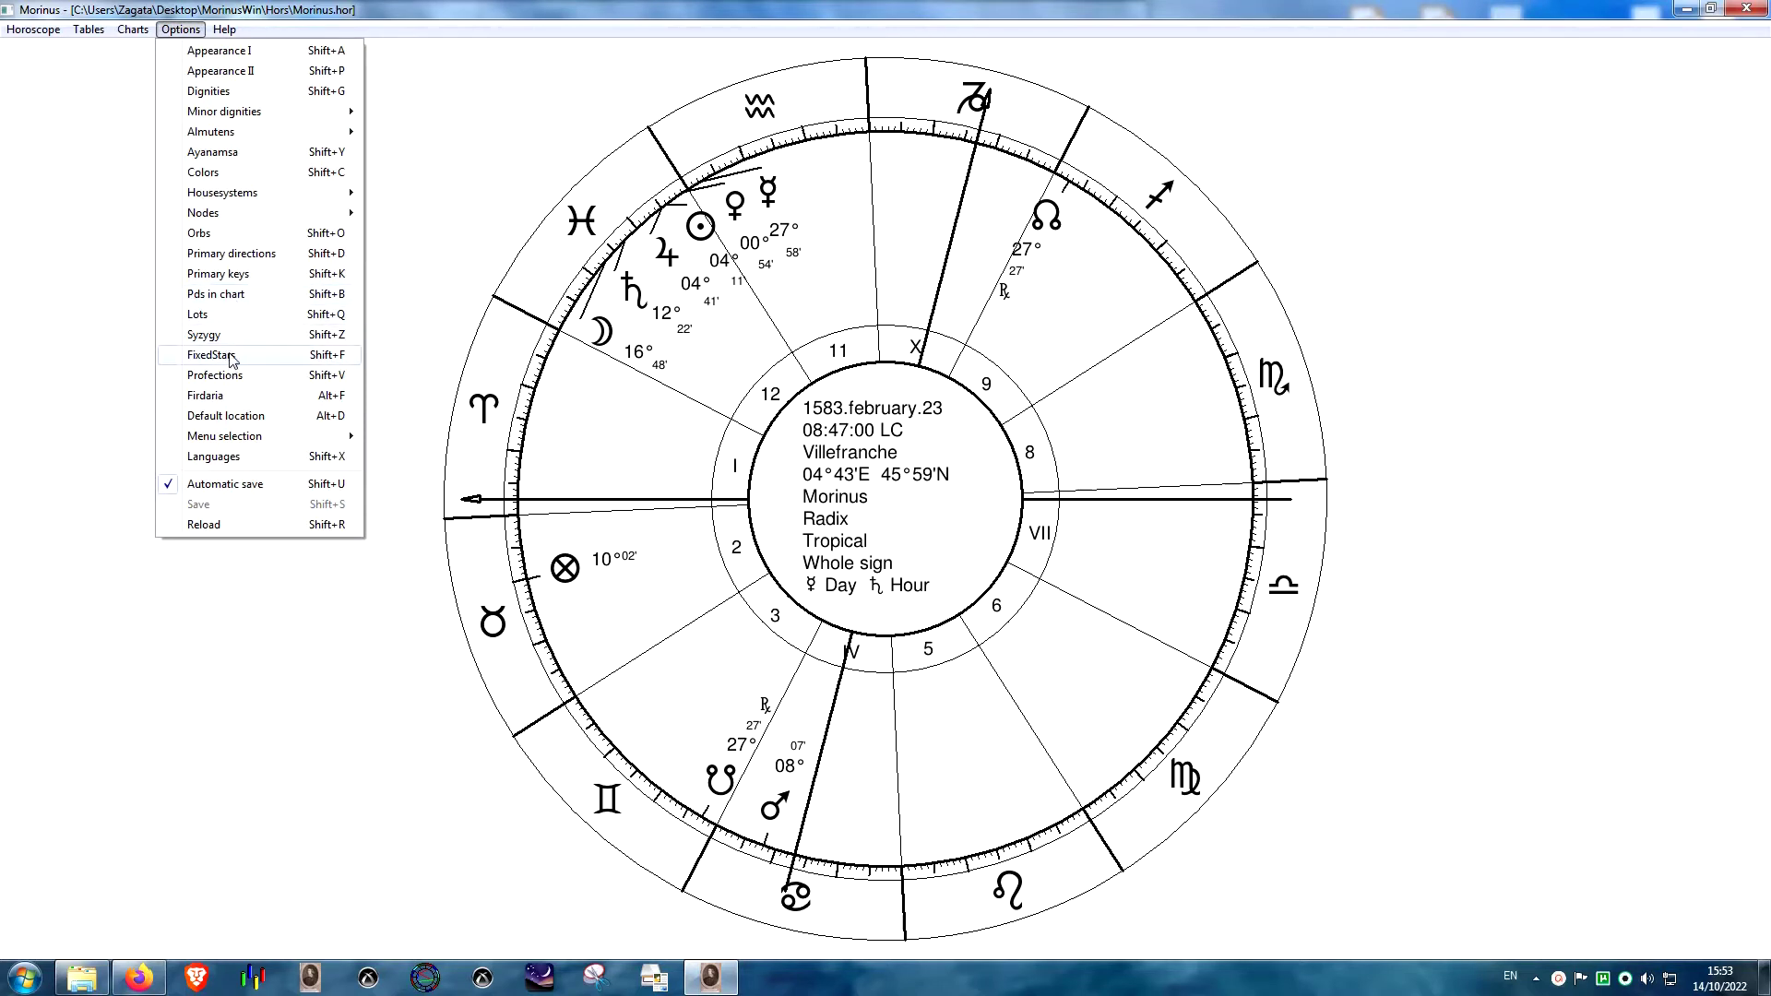
click(230, 316)
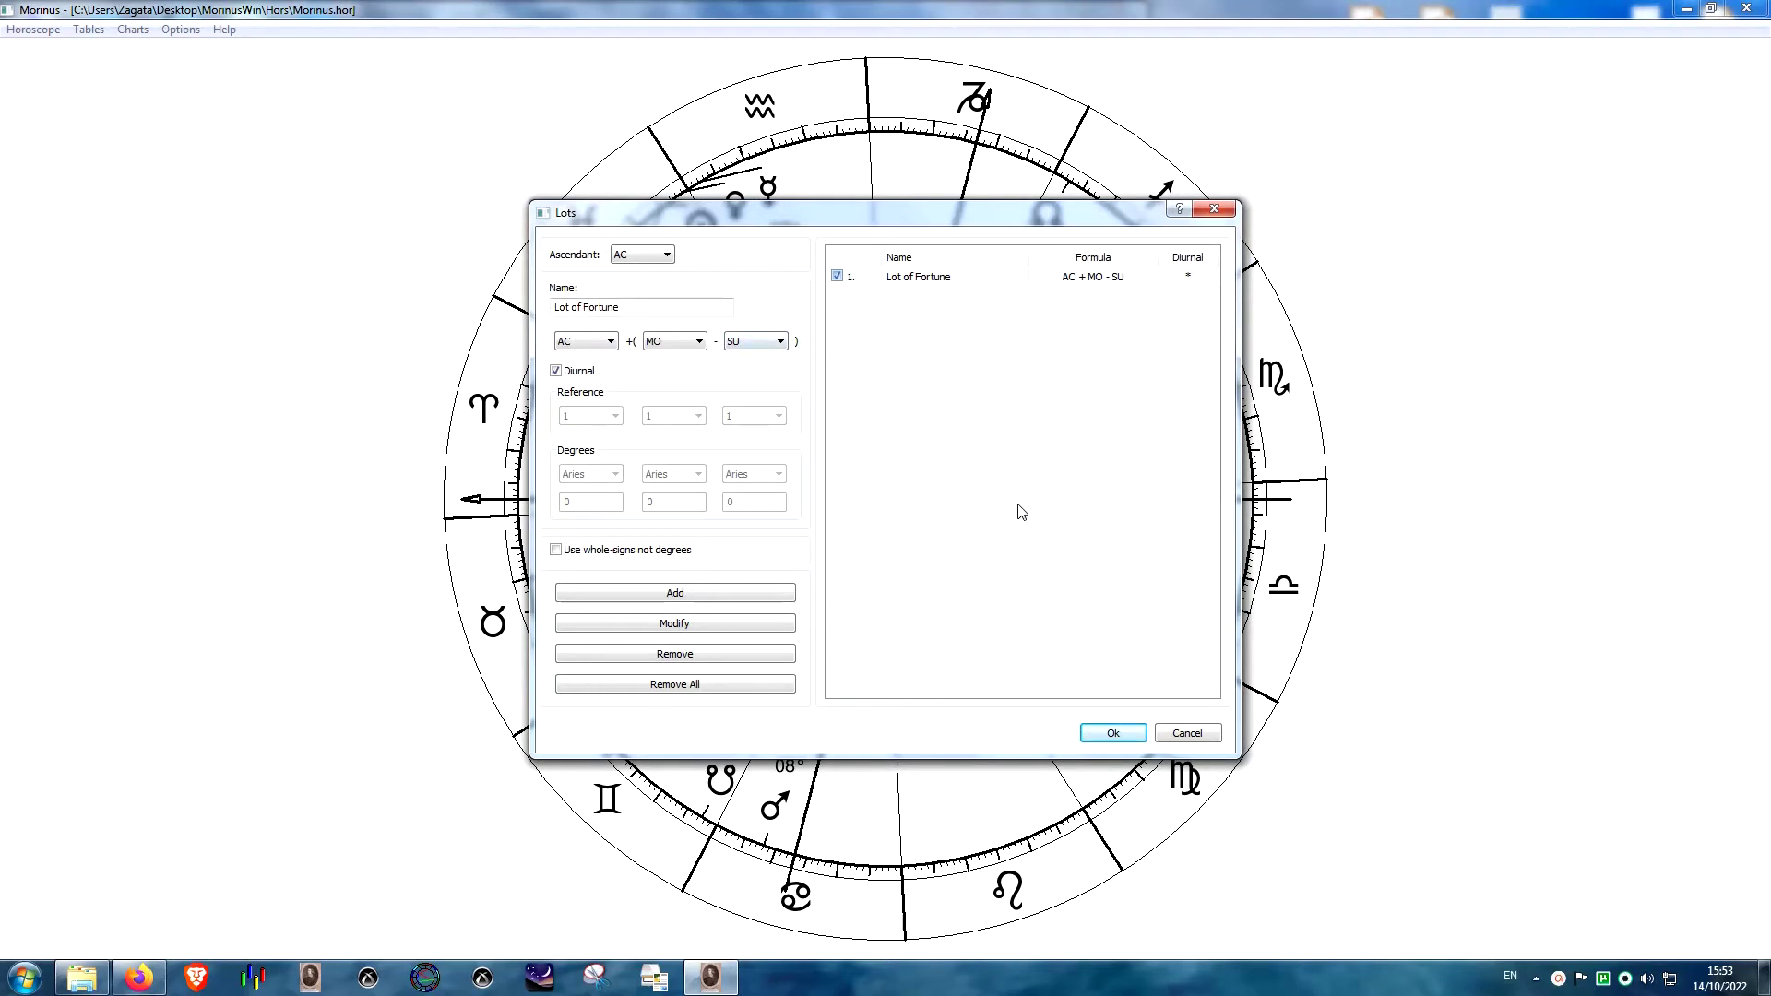
click(1178, 737)
- Review the fixed stars selection and the remaining selection allowance, and cancel without changes
click(180, 30)
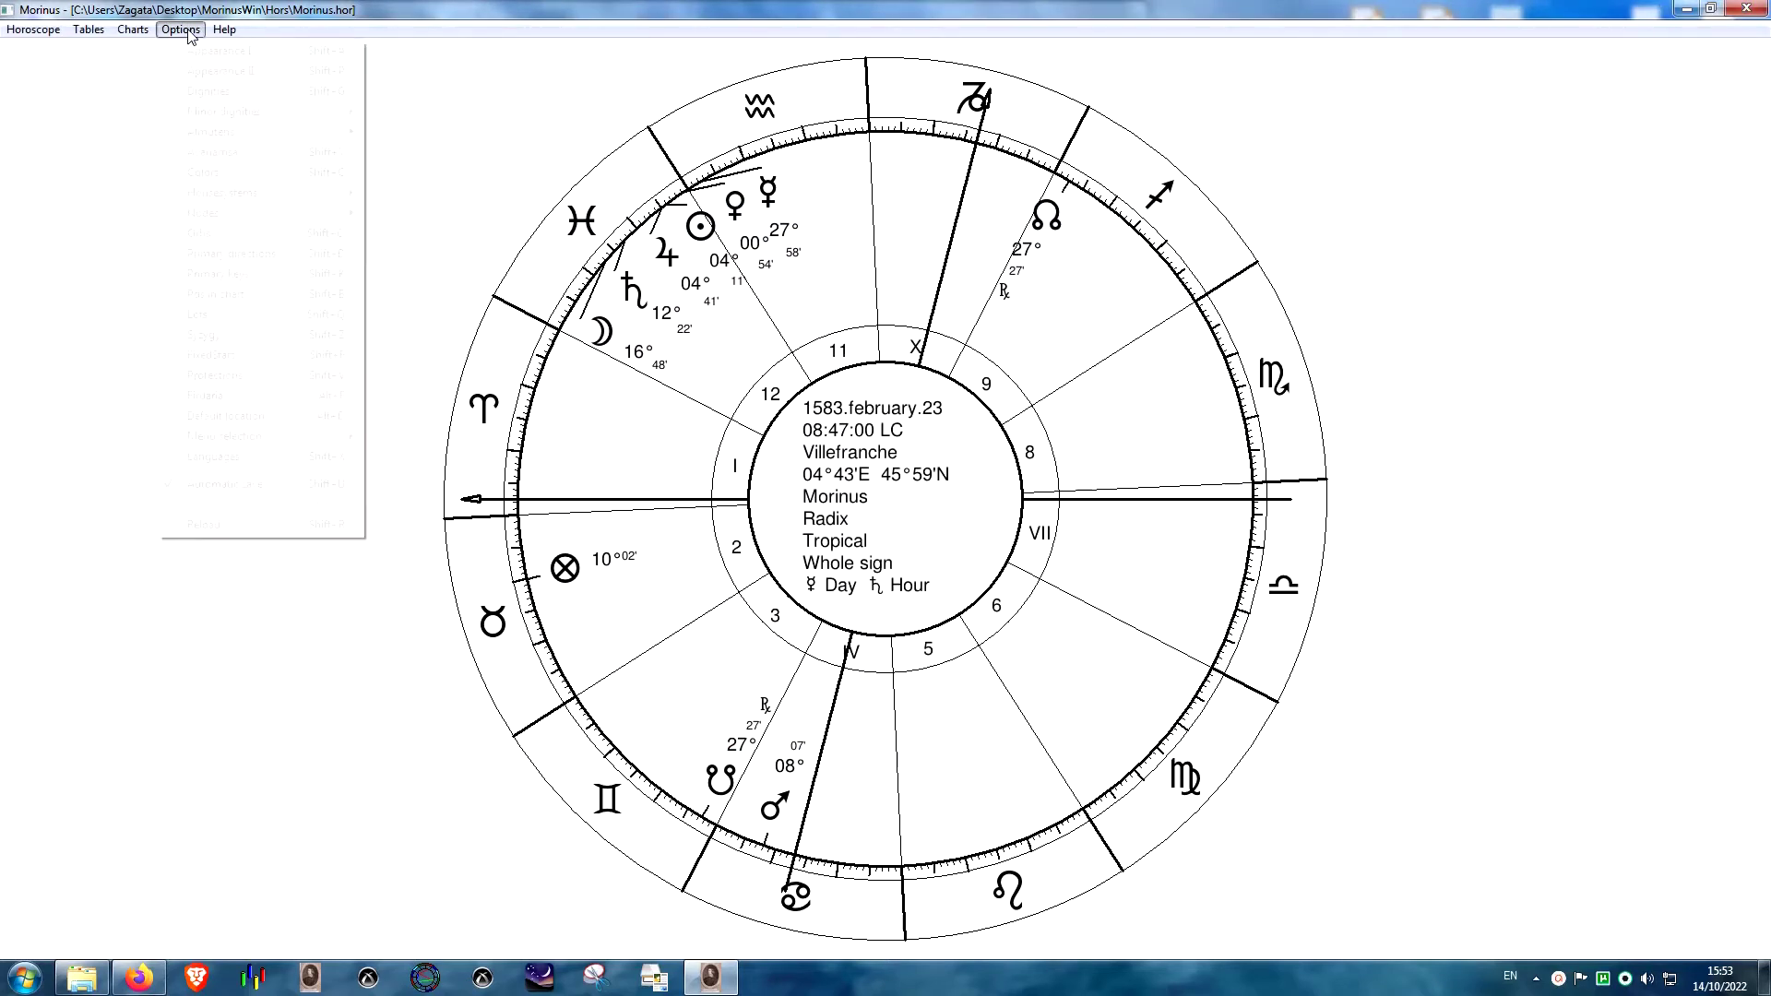
click(230, 354)
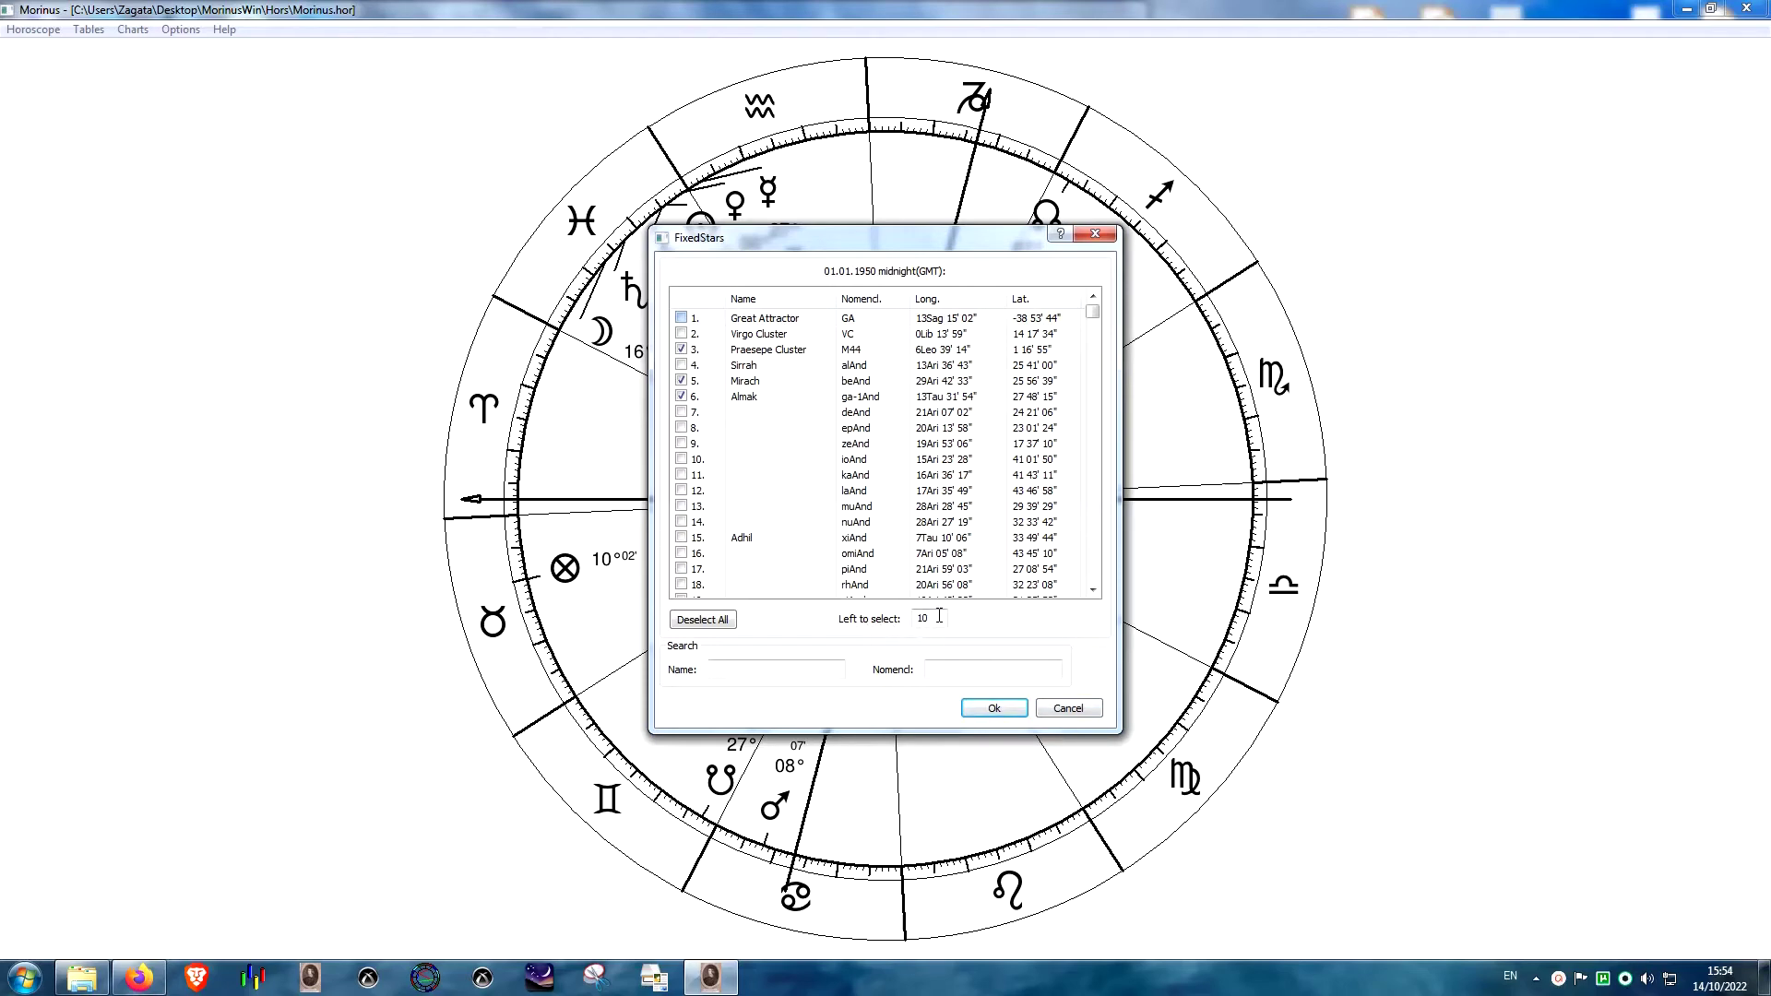
click(1068, 708)
click(710, 978)
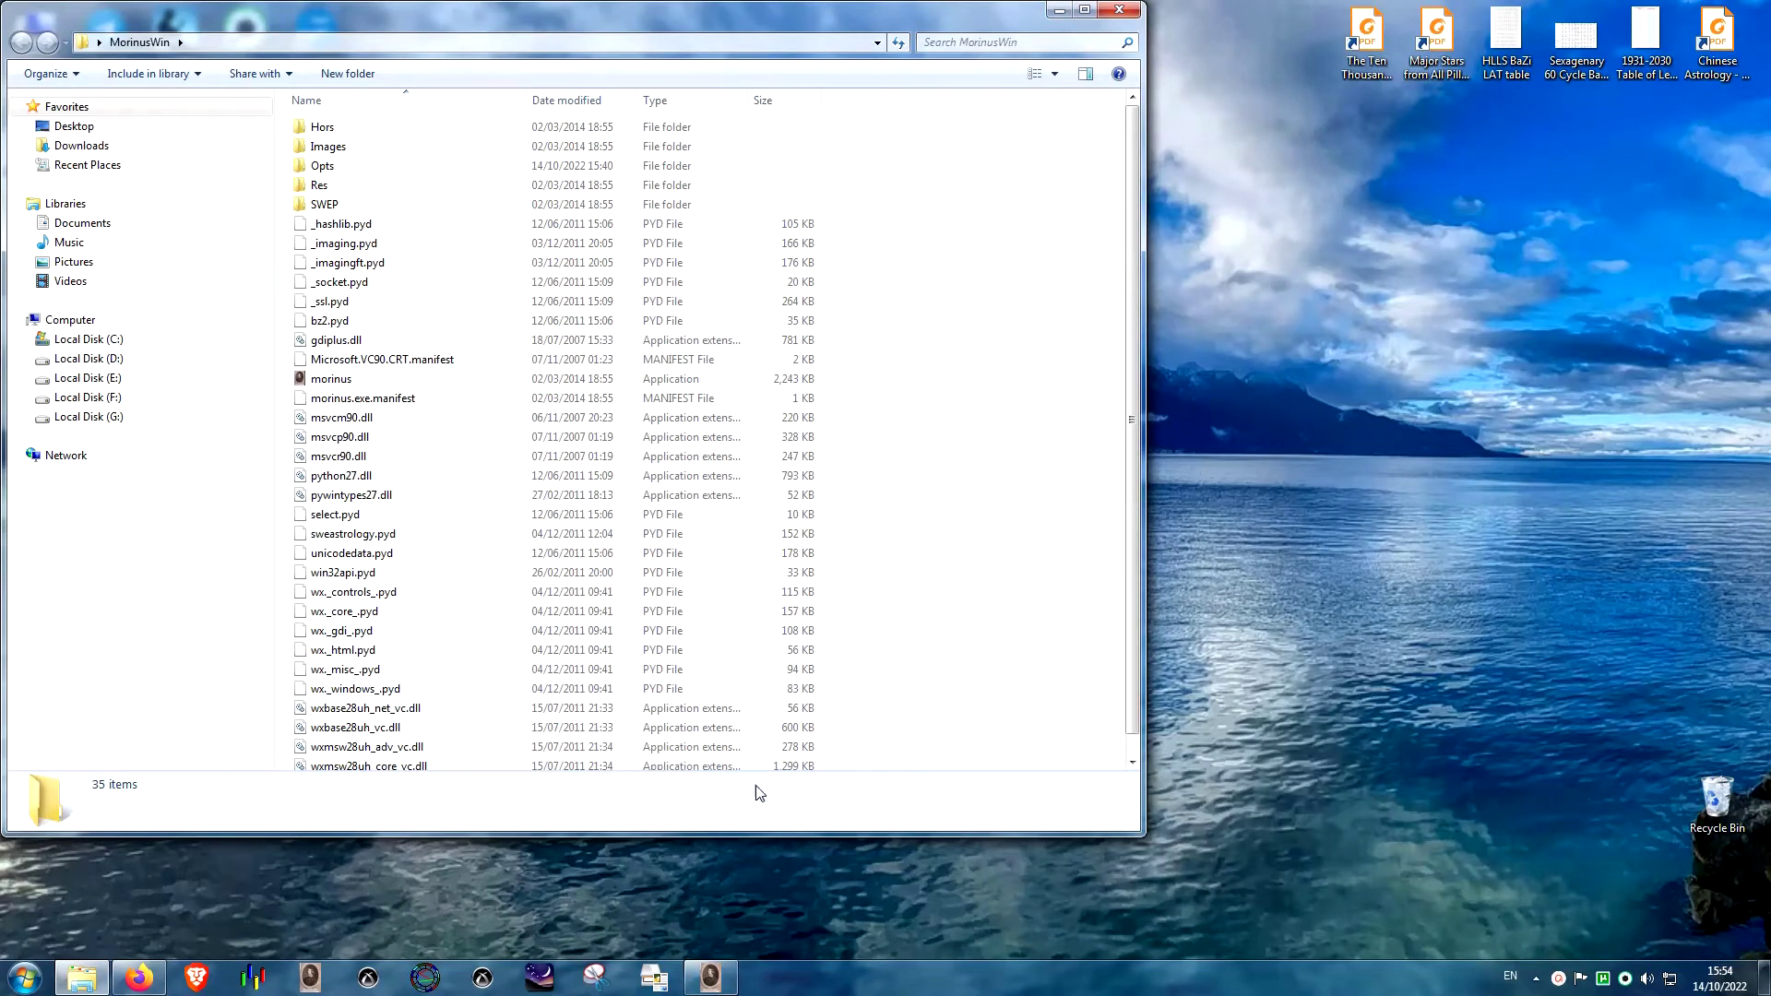
click(712, 980)
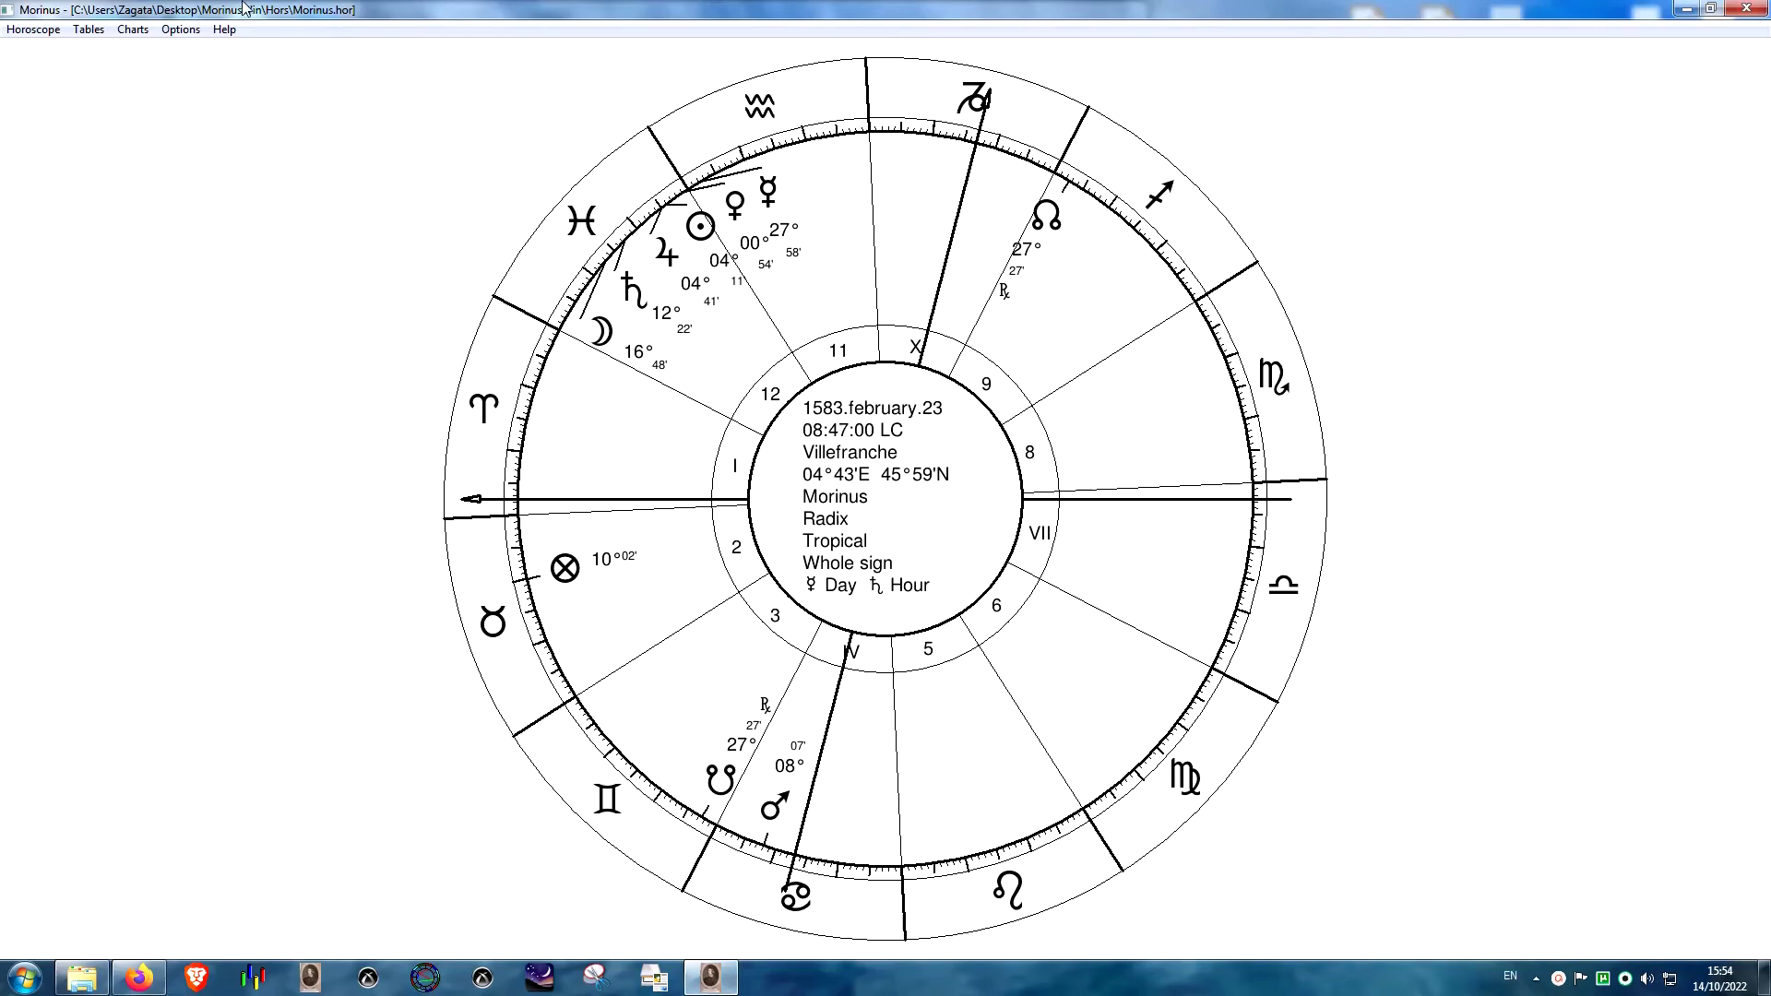
click(162, 31)
click(247, 355)
click(710, 978)
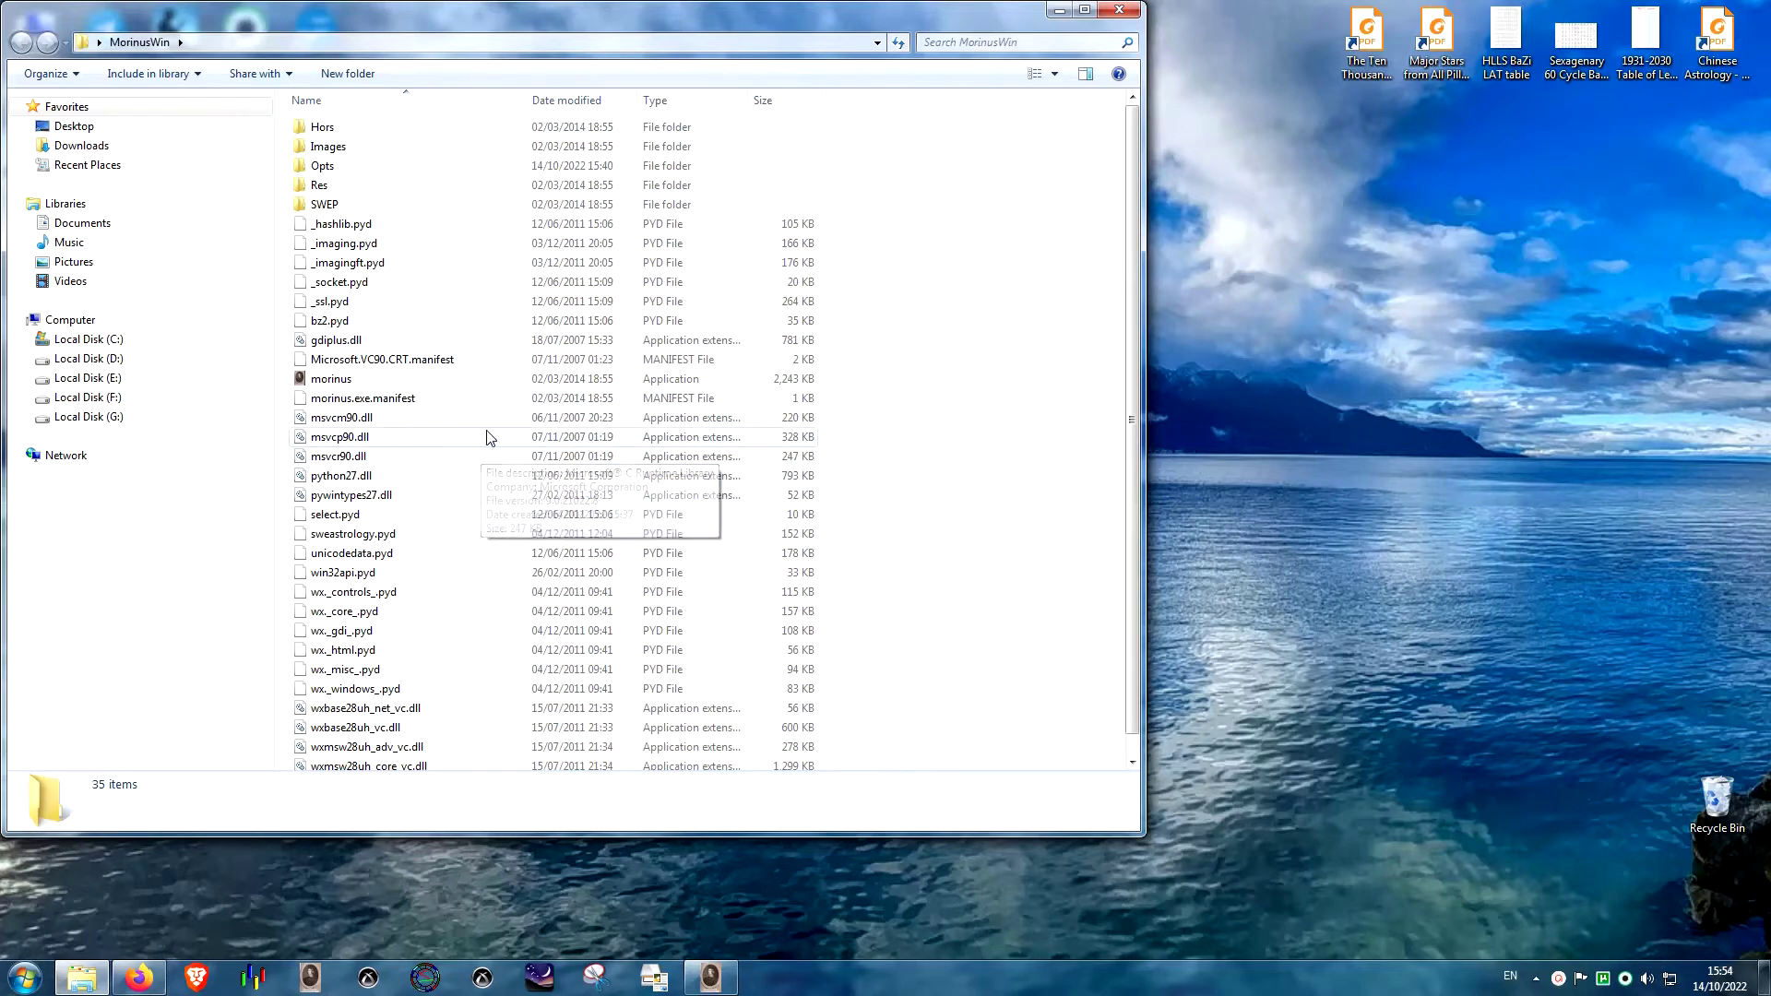
click(710, 978)
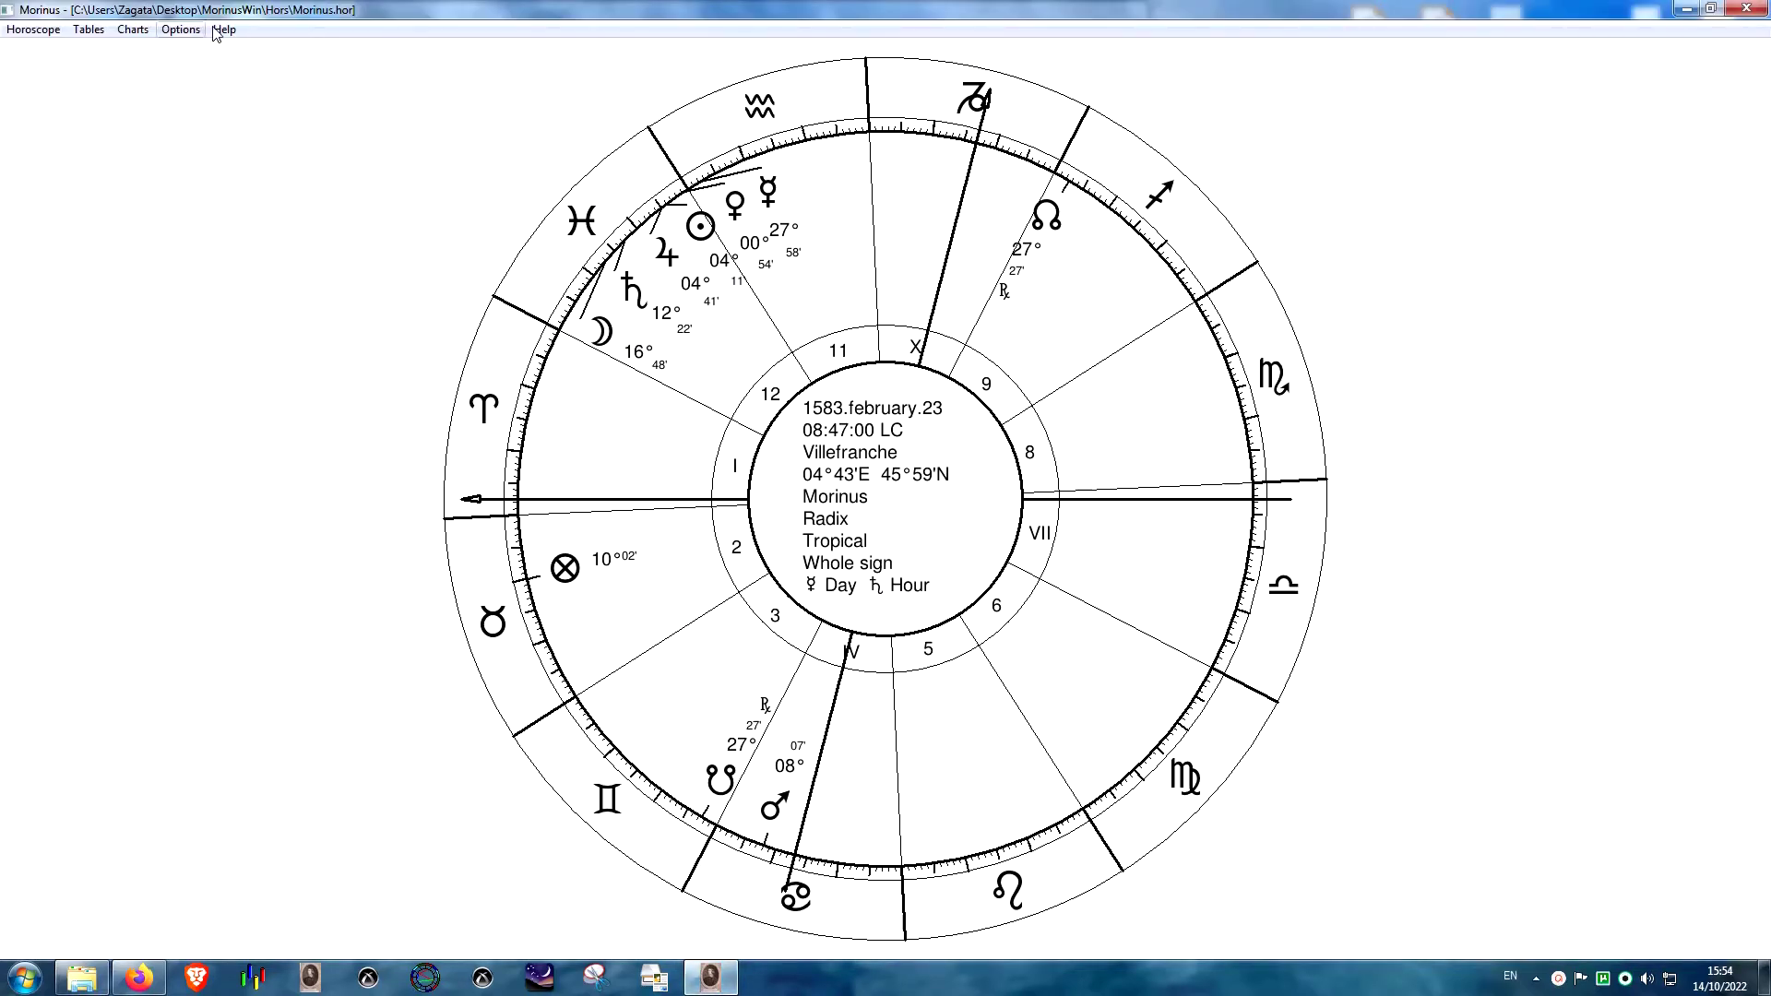
- Review the zodiacal and Placidian annual profection options and cancel without changes
click(180, 30)
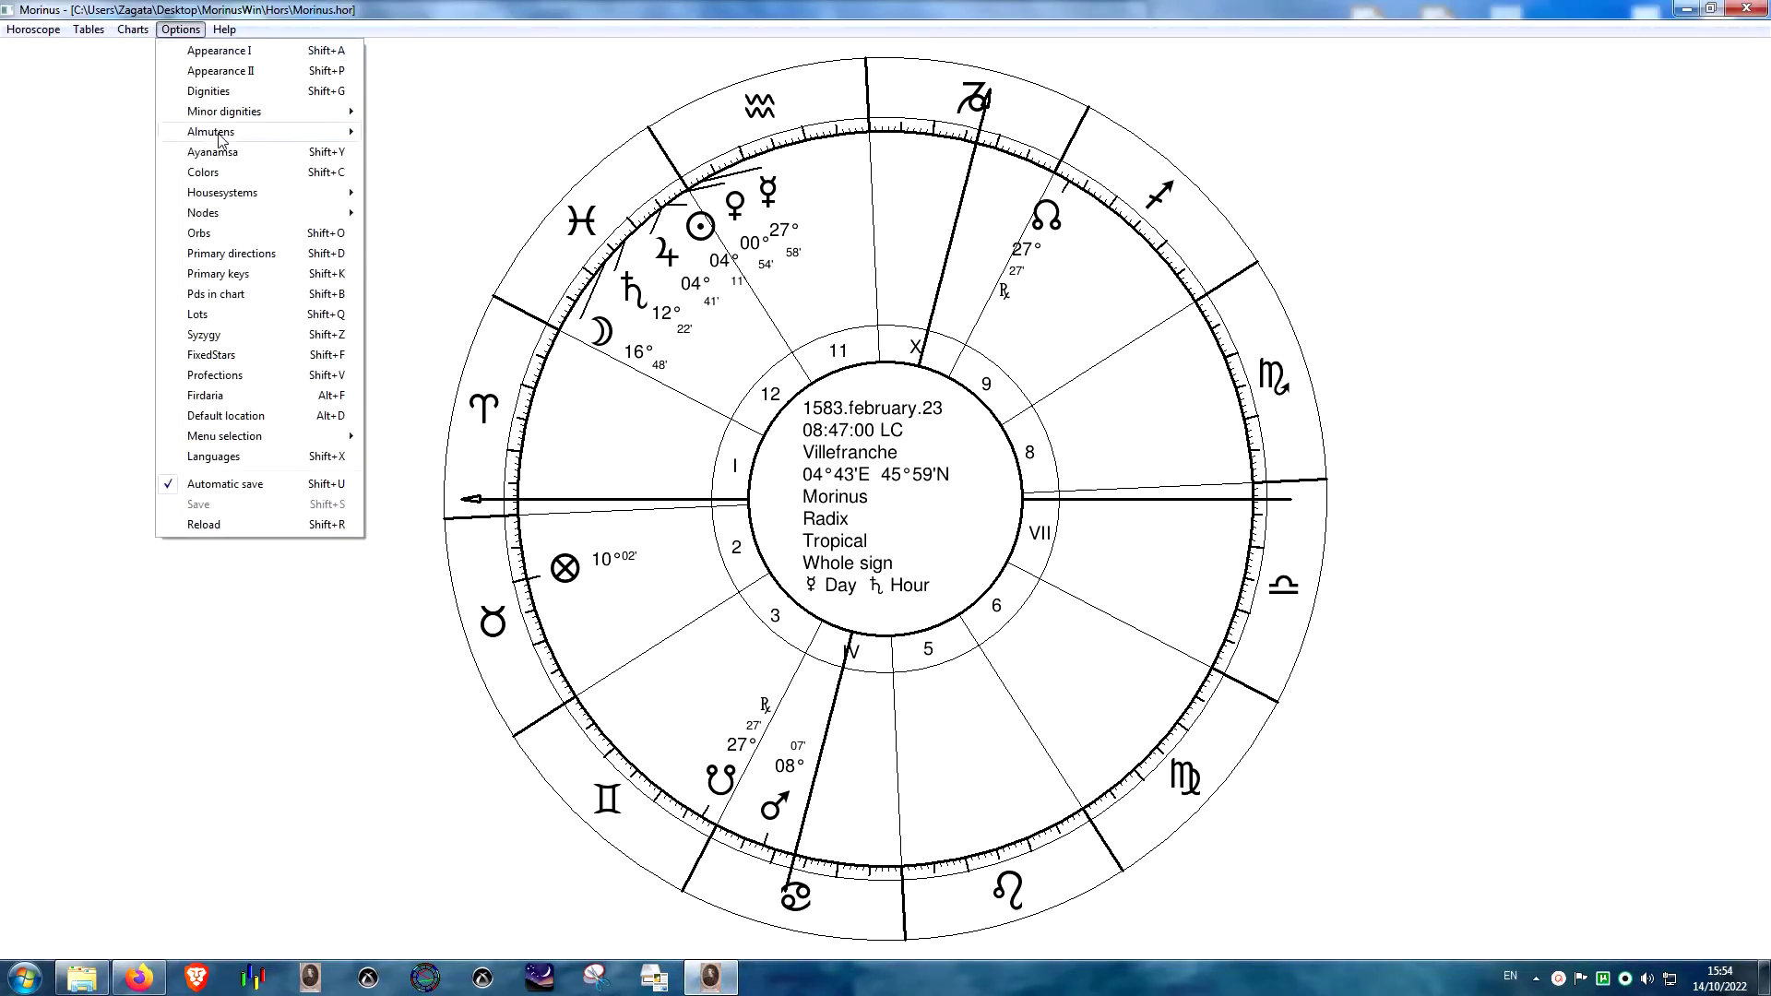
click(264, 382)
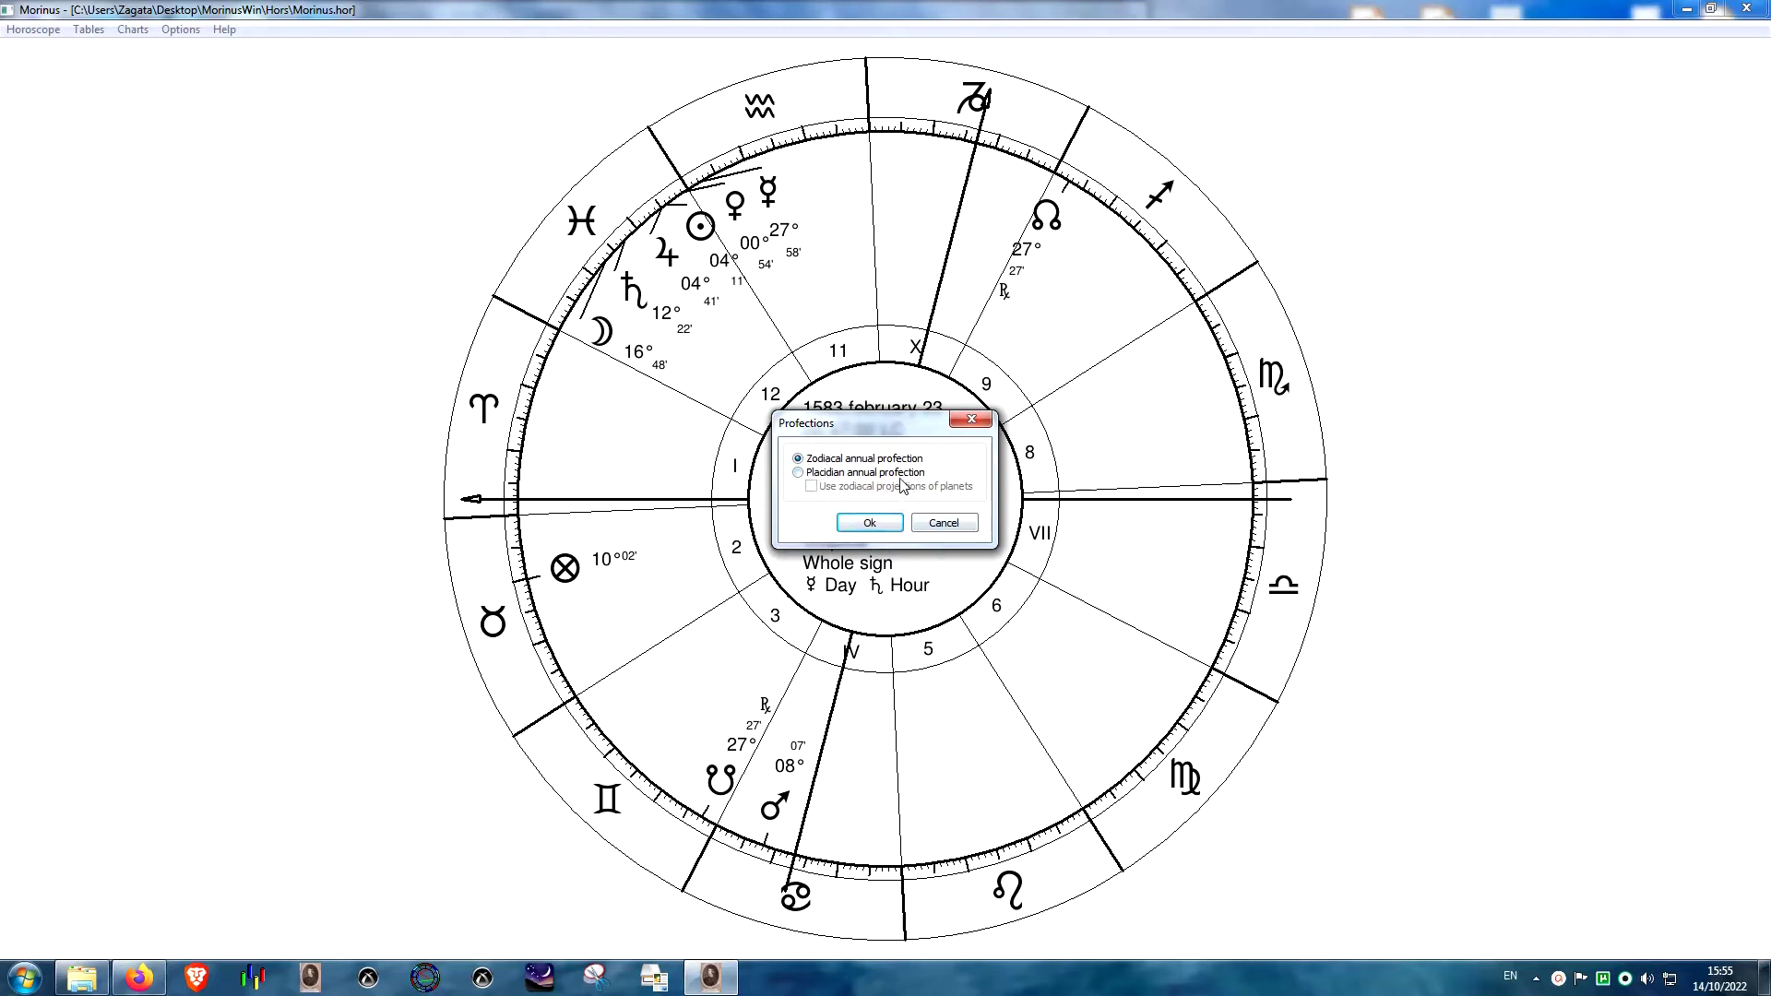
click(942, 523)
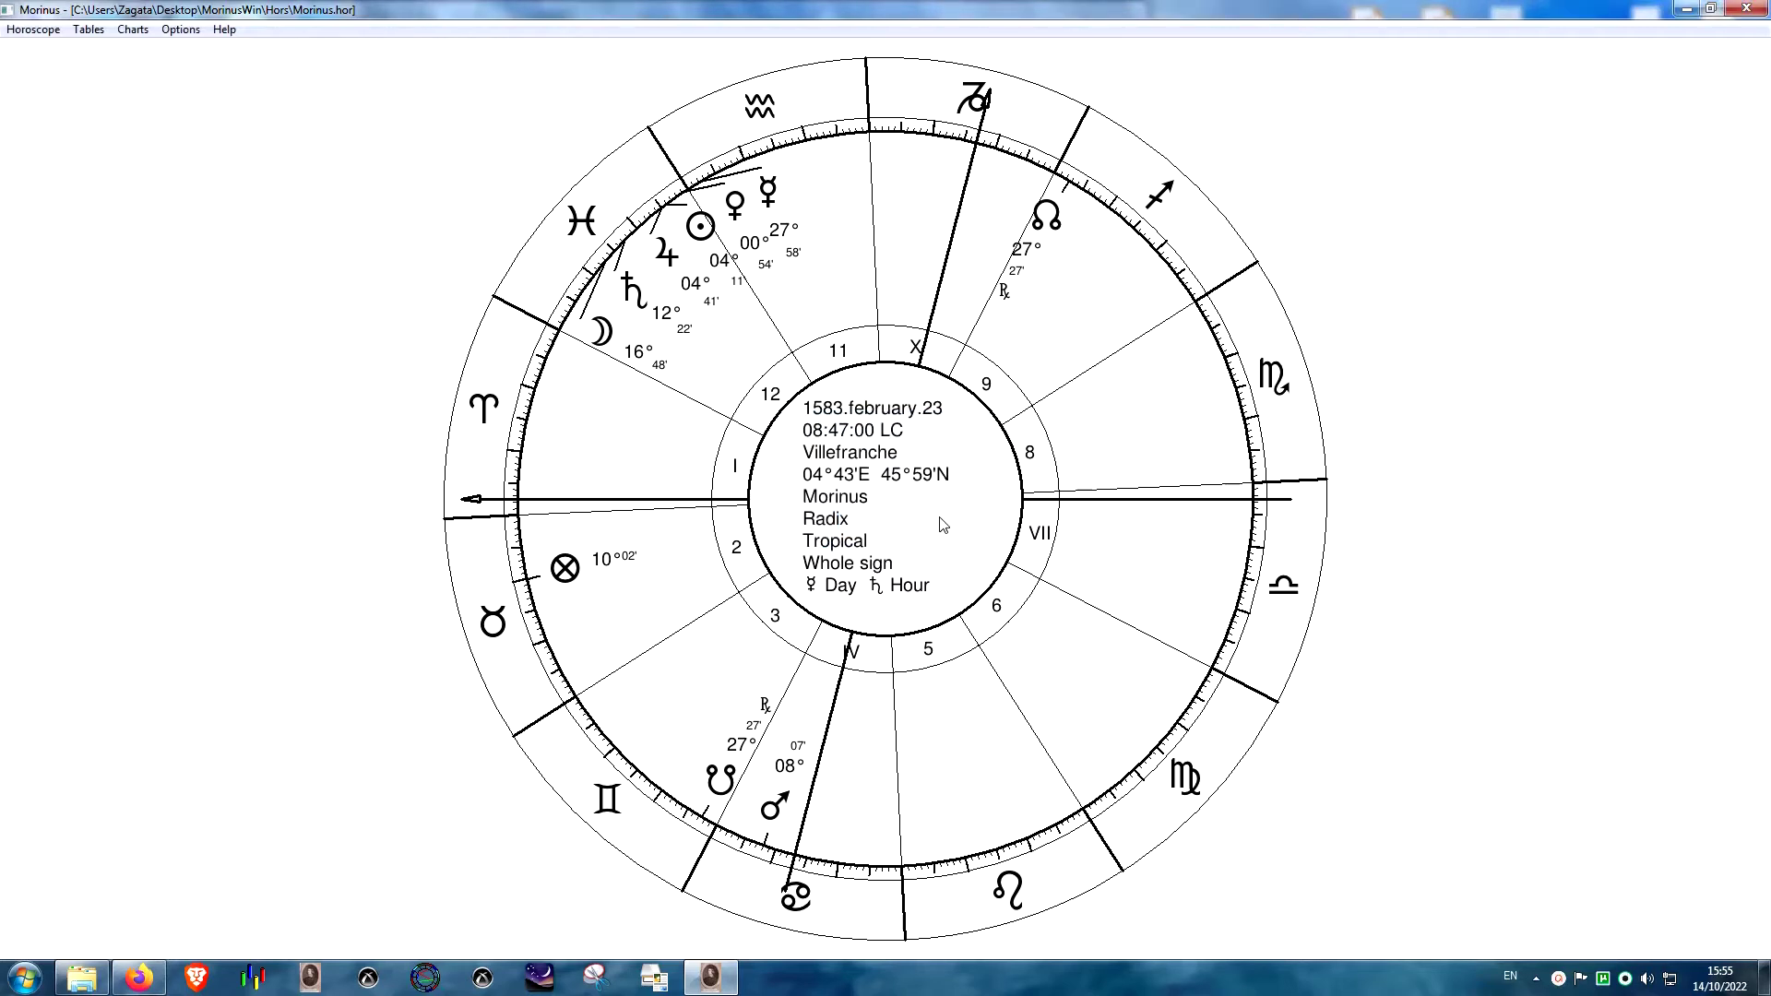
- Review the Bonatus and Al Biruni choices for nocturnal firdaria and cancel without changes
click(181, 29)
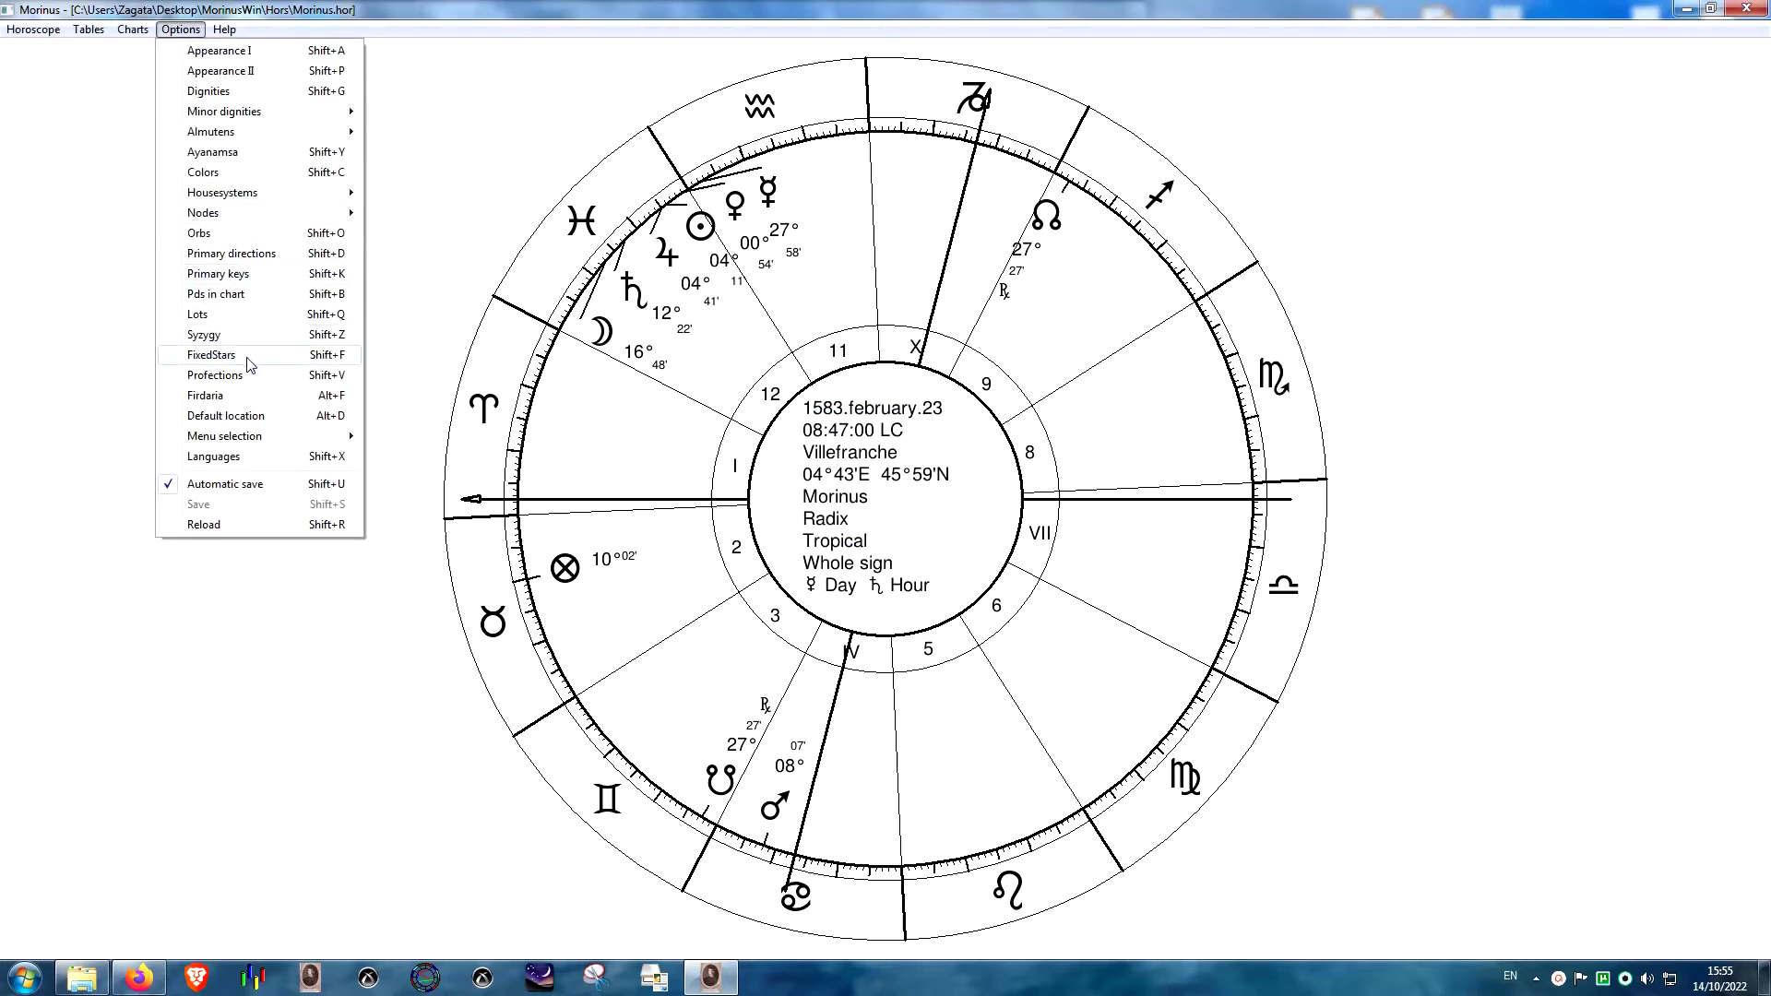
click(238, 397)
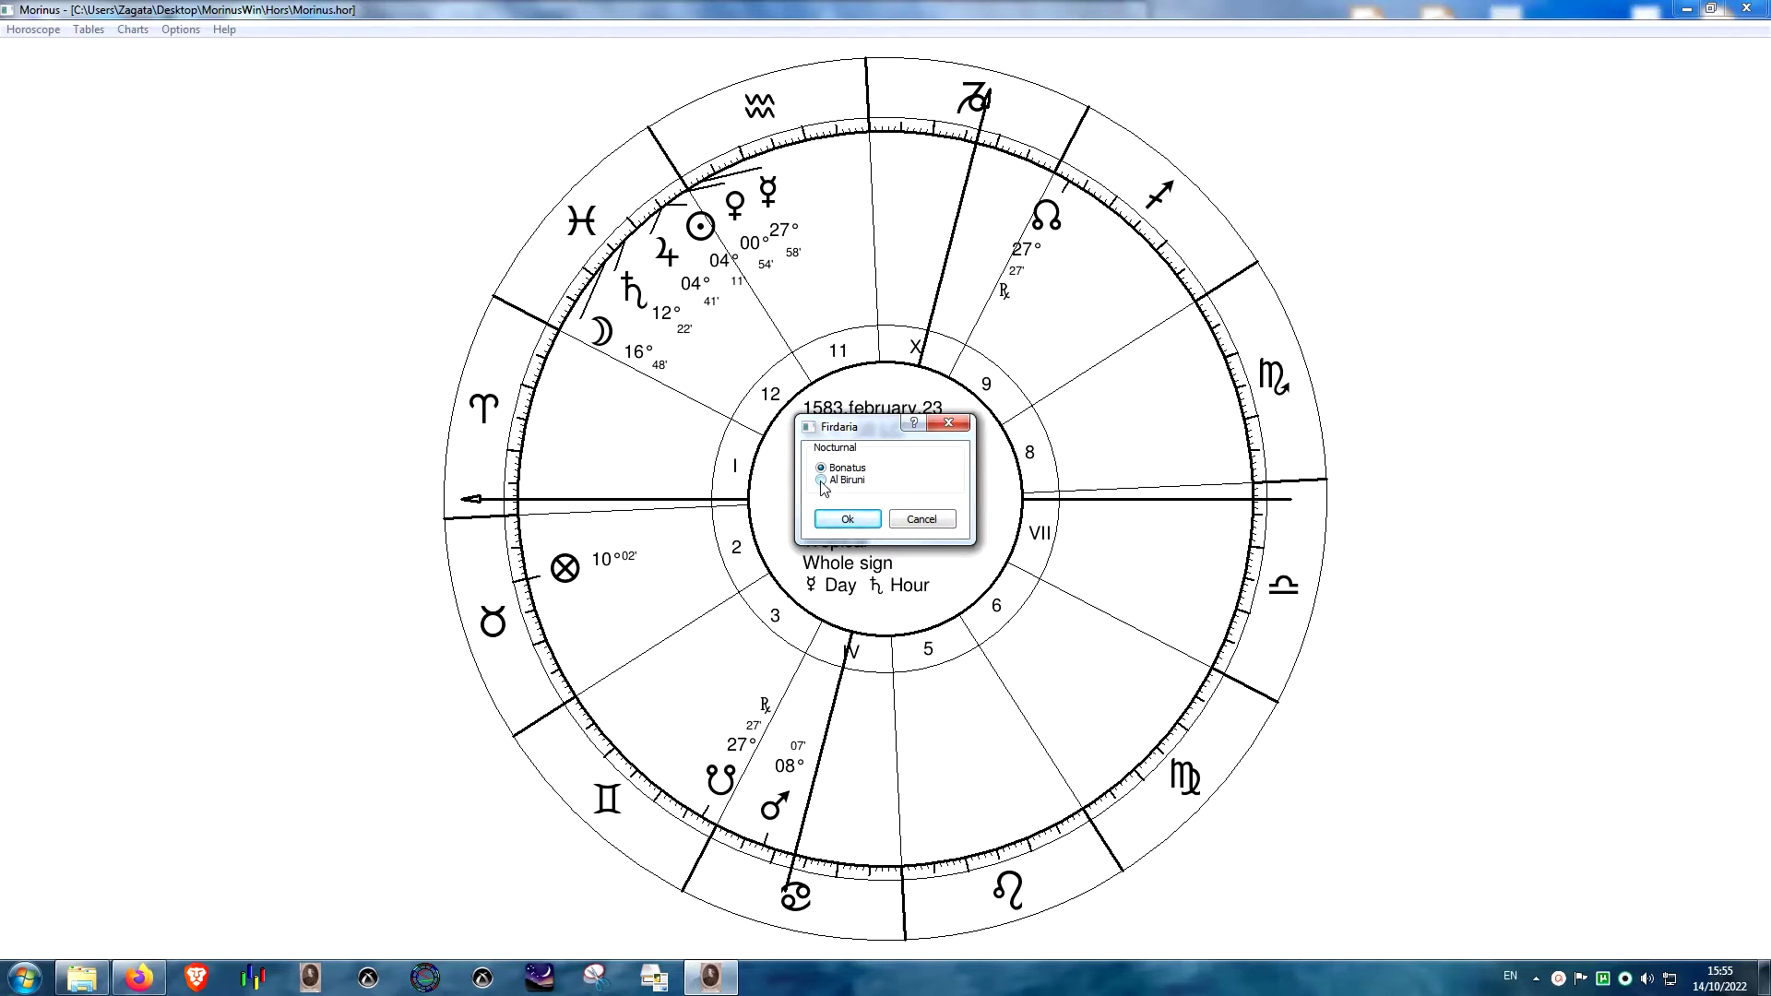
click(893, 515)
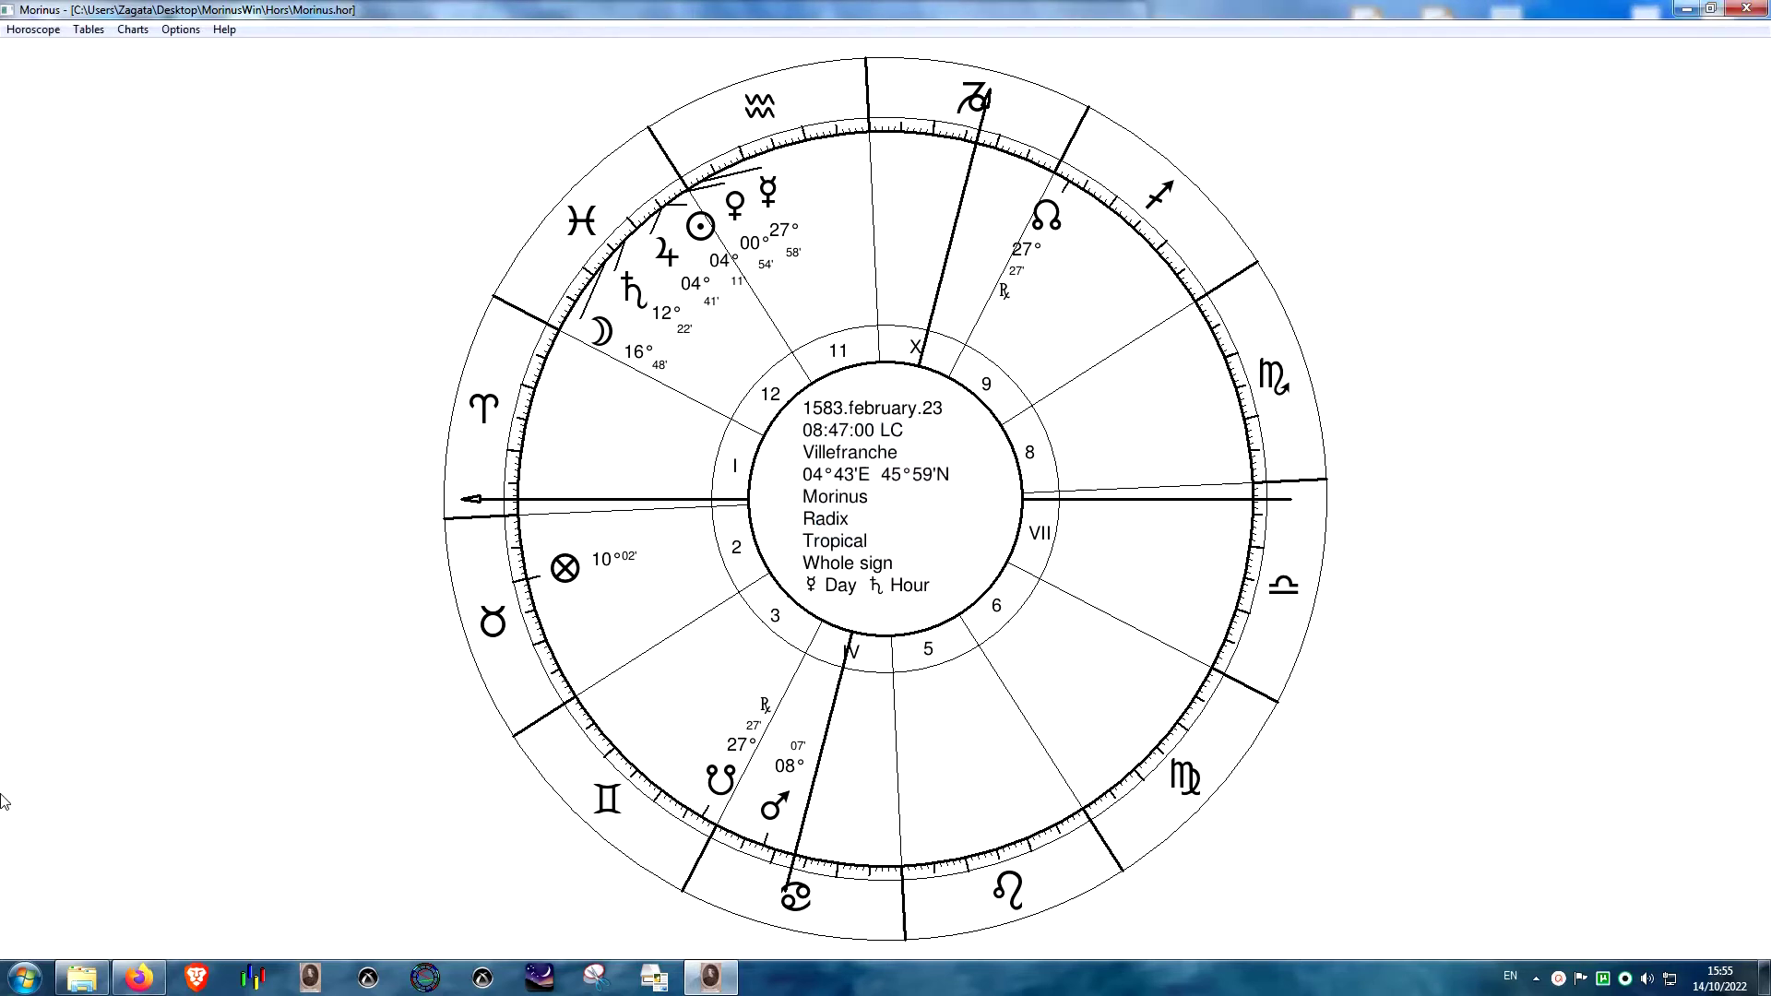
- Switch to Firefox and open the blog of the Ancient and Chinese Astrology website at its search section
click(139, 977)
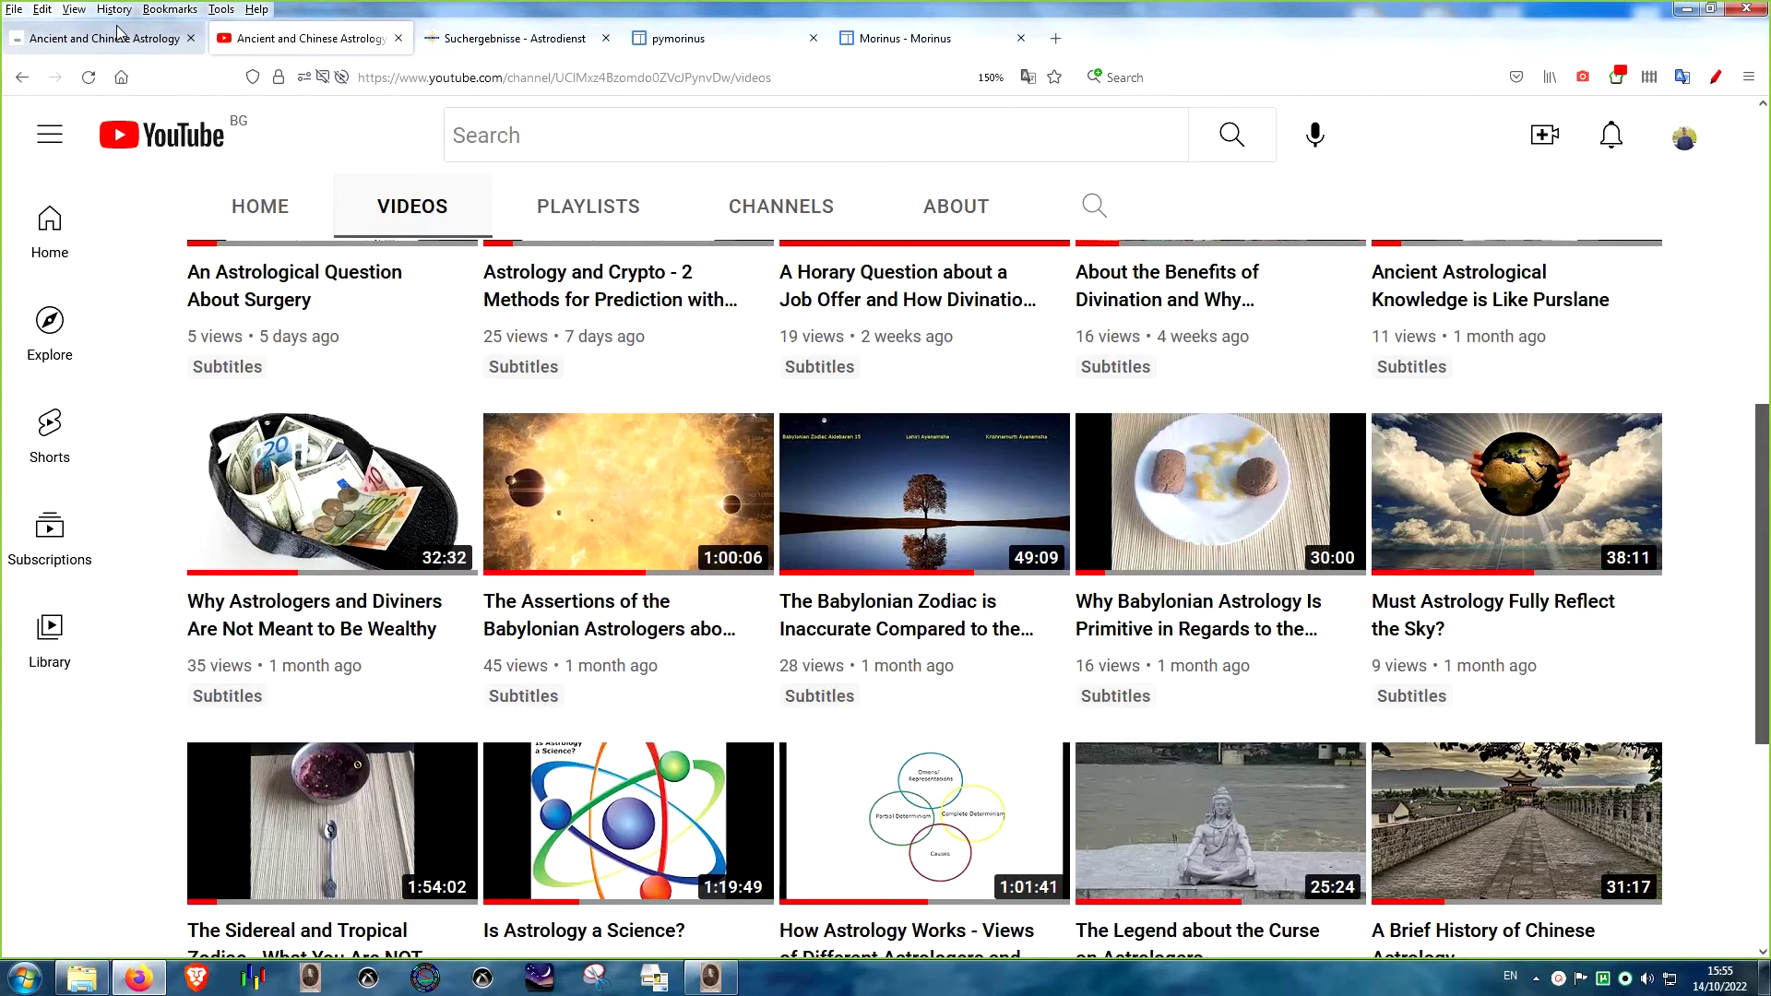
click(124, 35)
click(1204, 392)
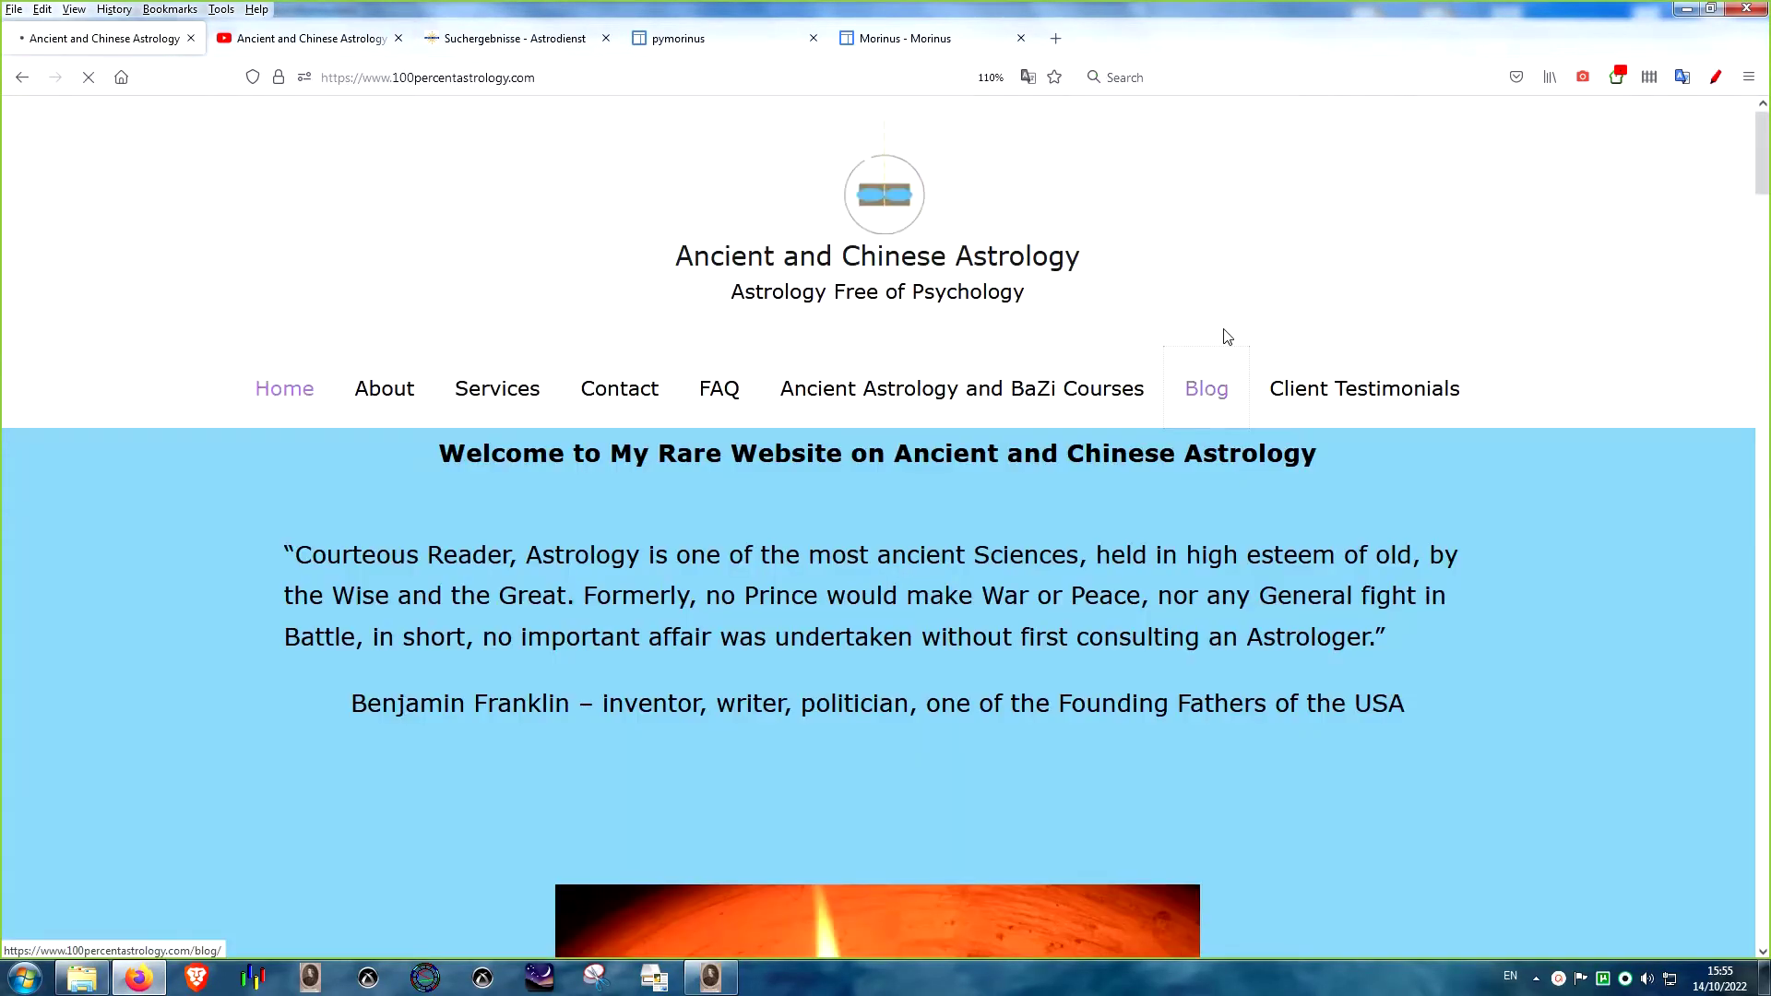
drag(1764, 164, 1675, 735)
scroll(1676, 735, down, 3)
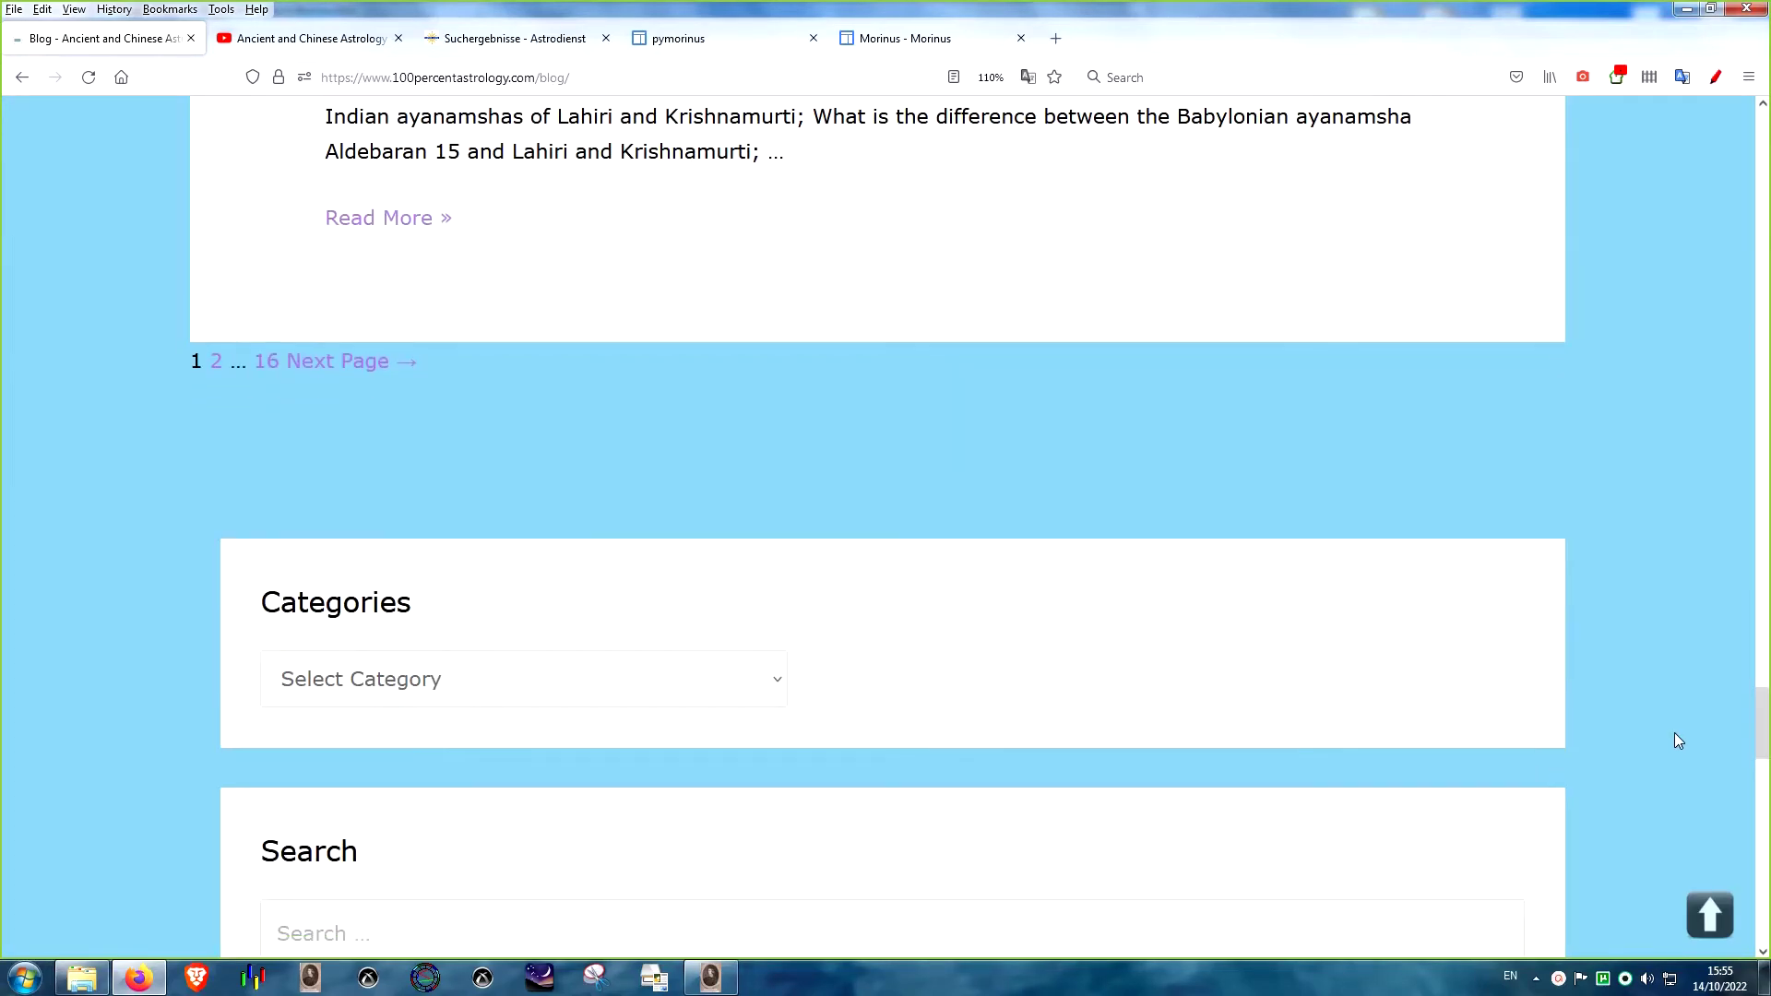
- Search the blog for "Firdaria"
click(369, 722)
text(F)
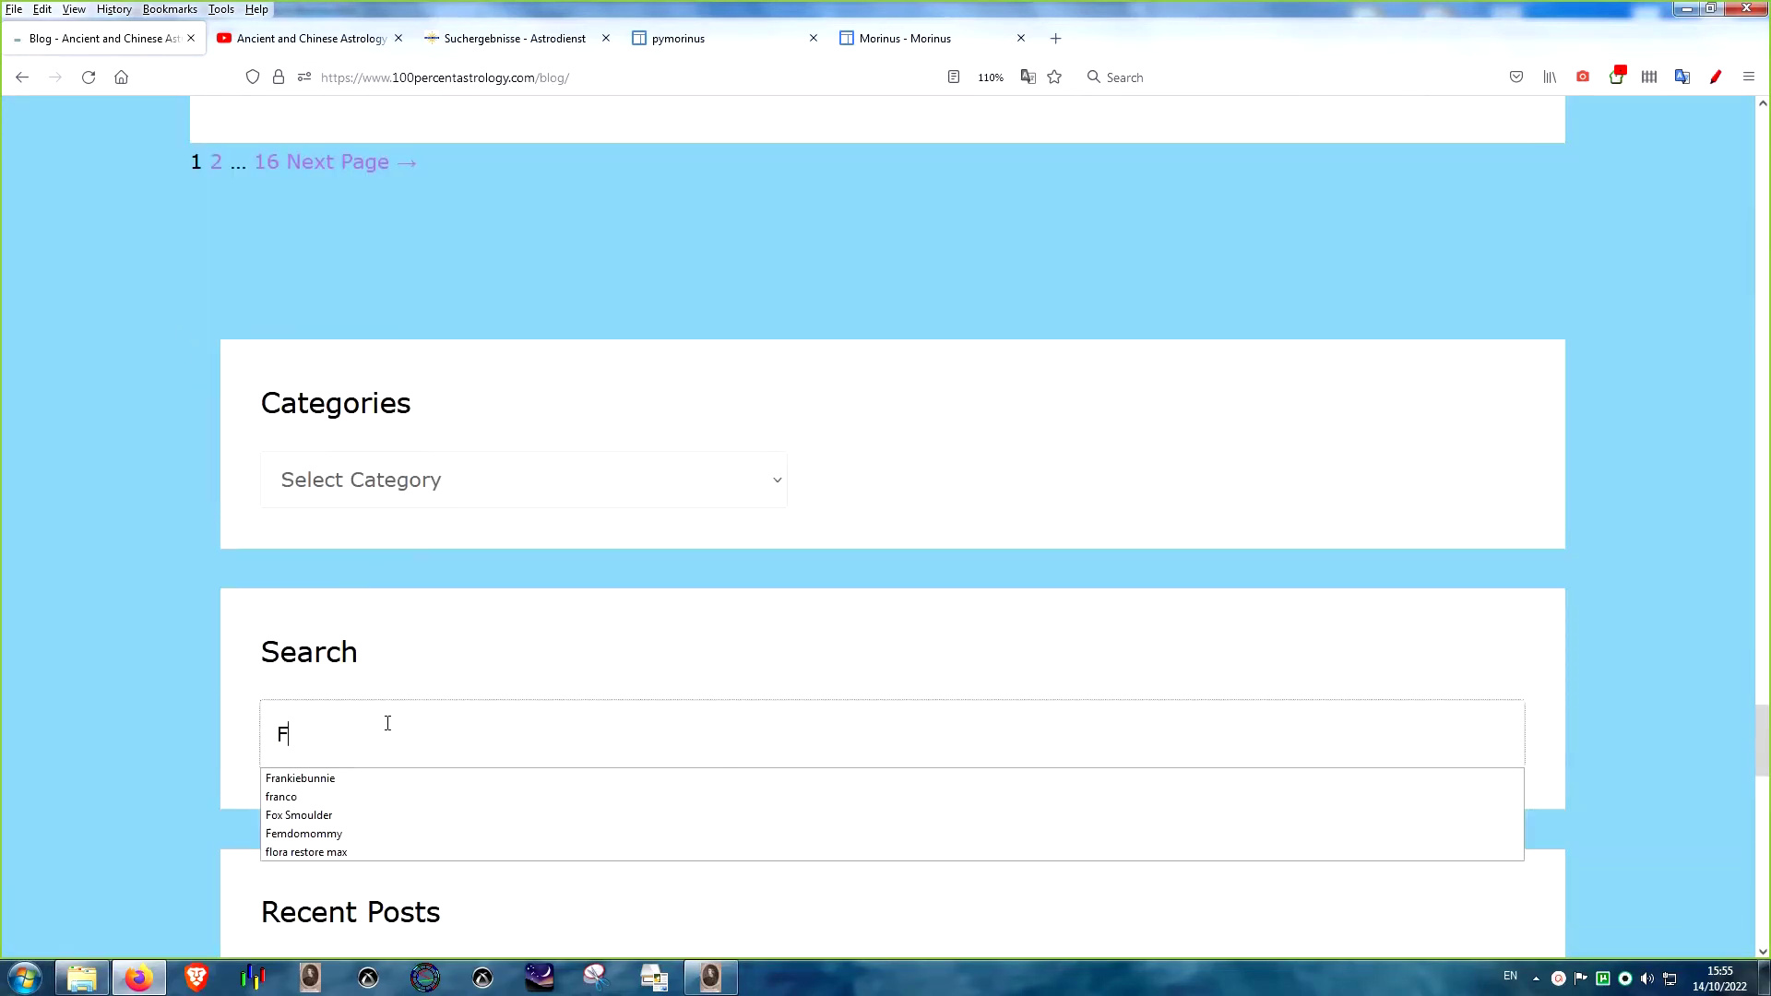
text(irdaria)
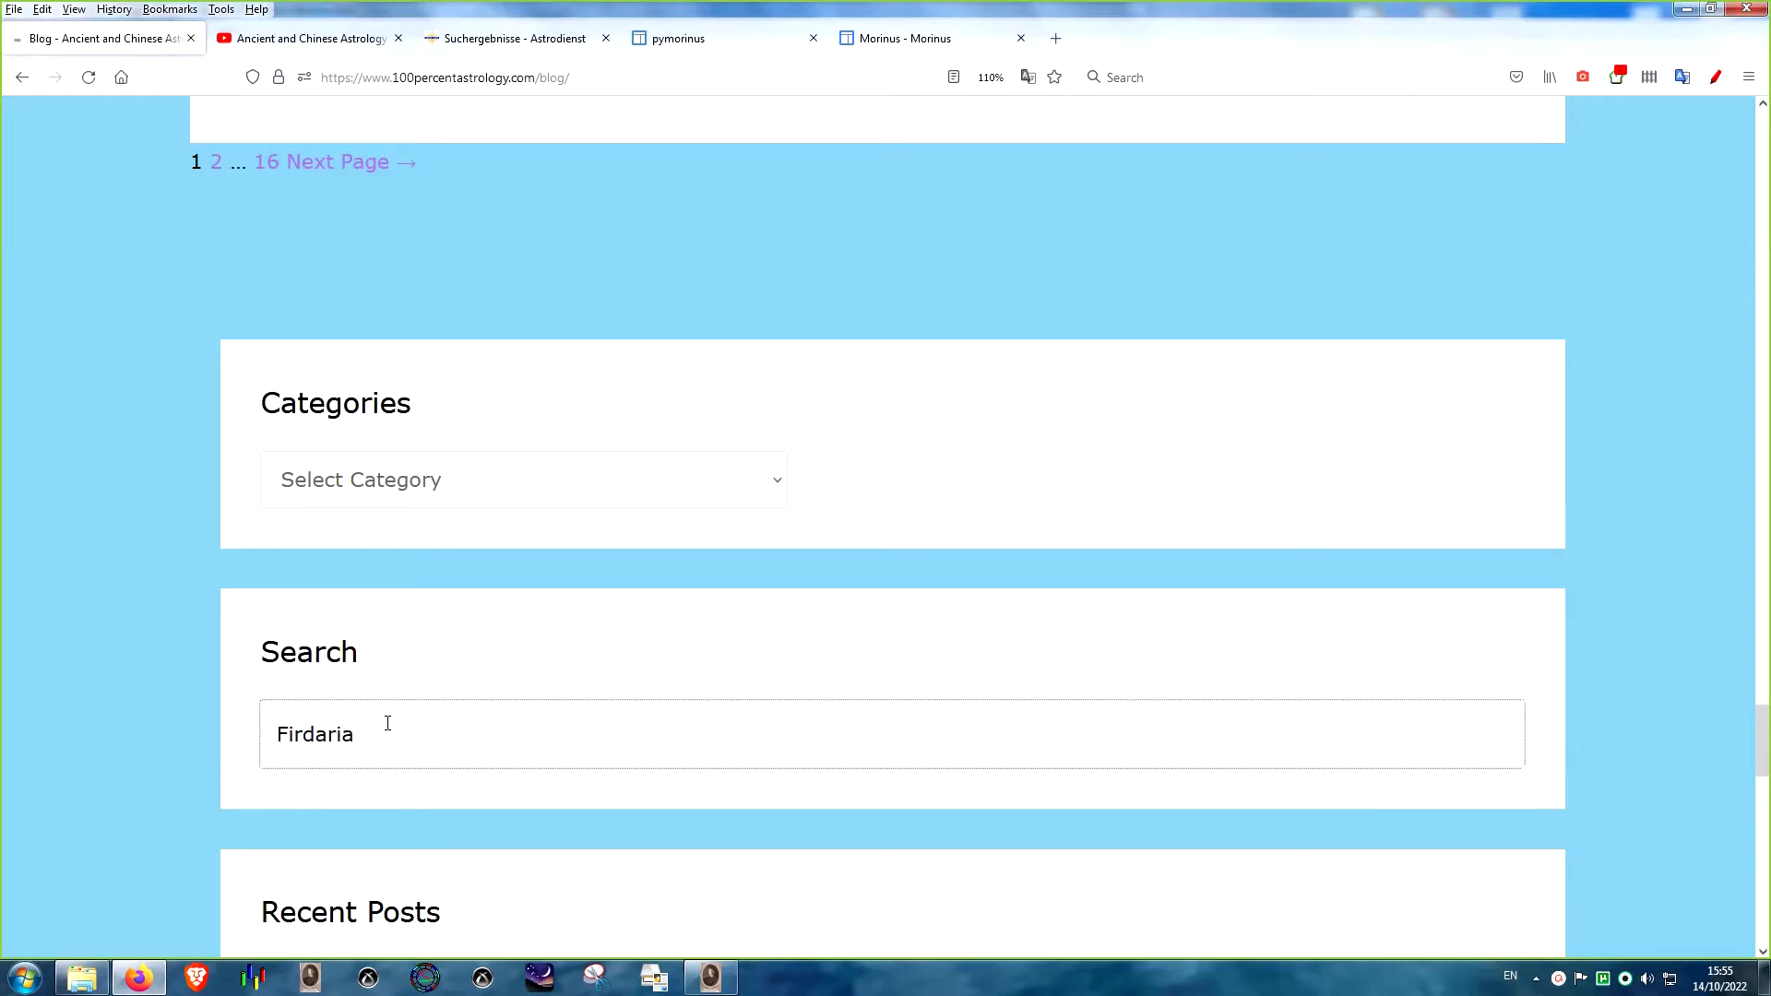
key(Return)
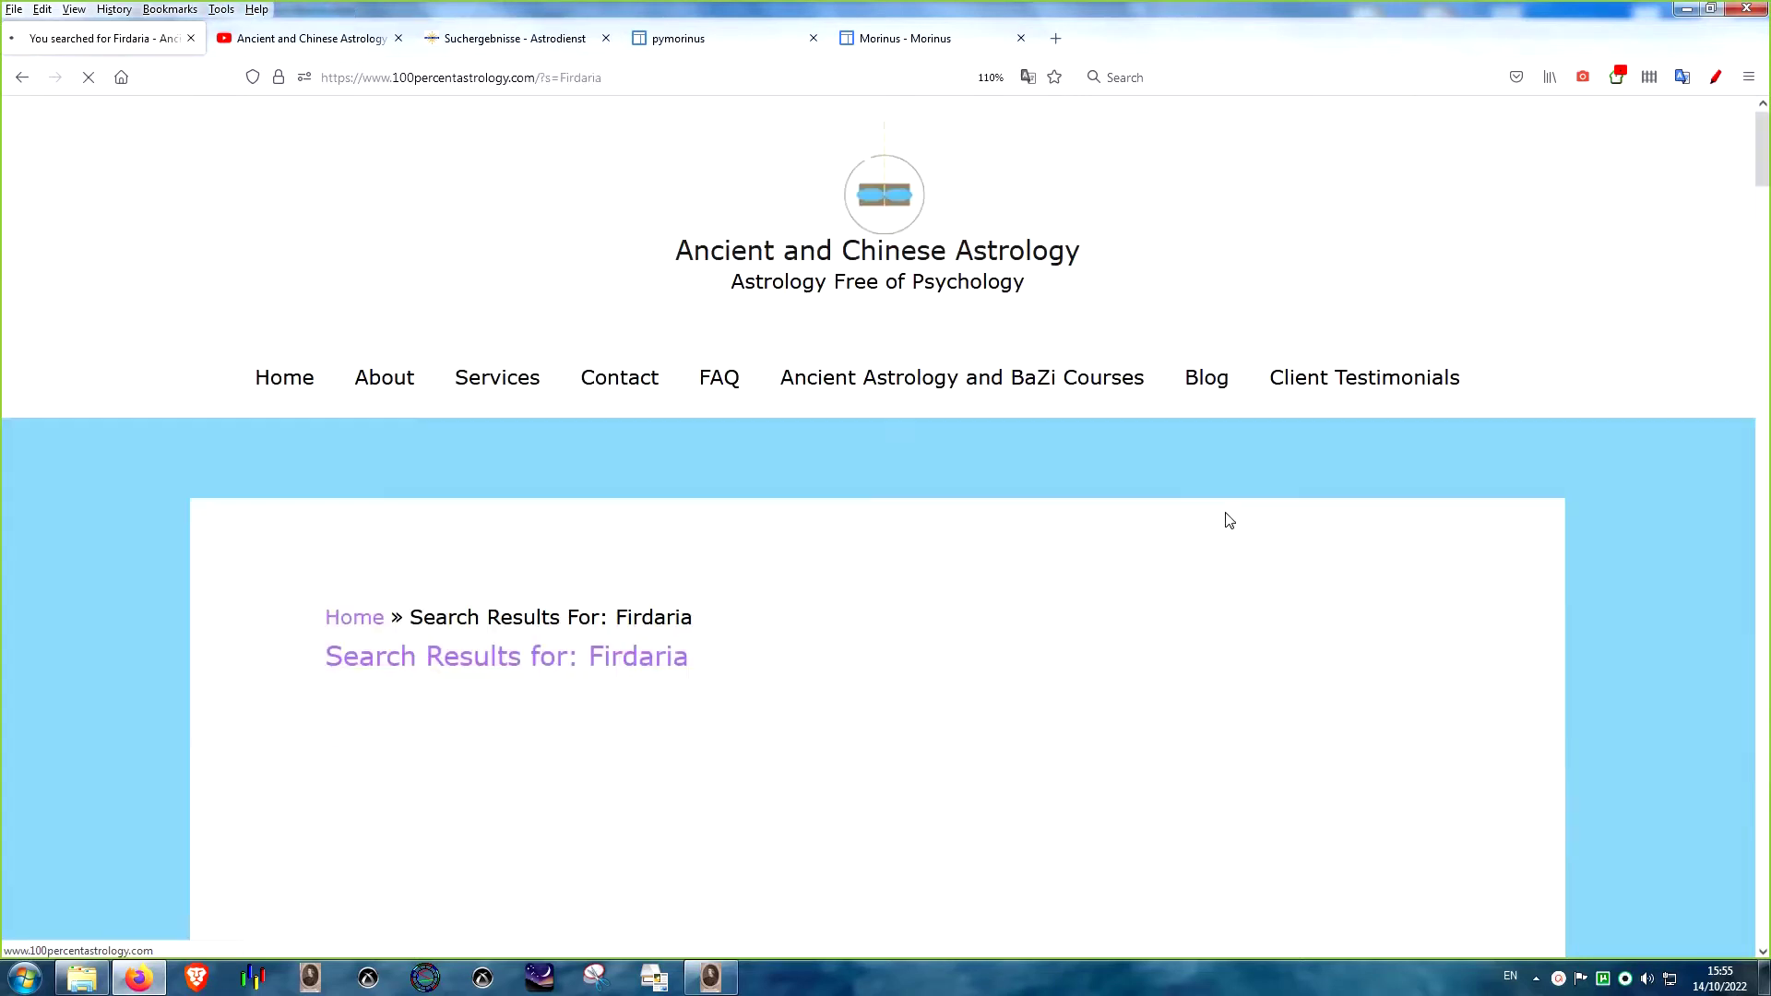
- Open the article "The Nocturnal Firdaria Sequence: Bonatti vs Abu Mashar" and examine its comparison of the nocturnal Firdaria sequences
scroll(1024, 456, down, 5)
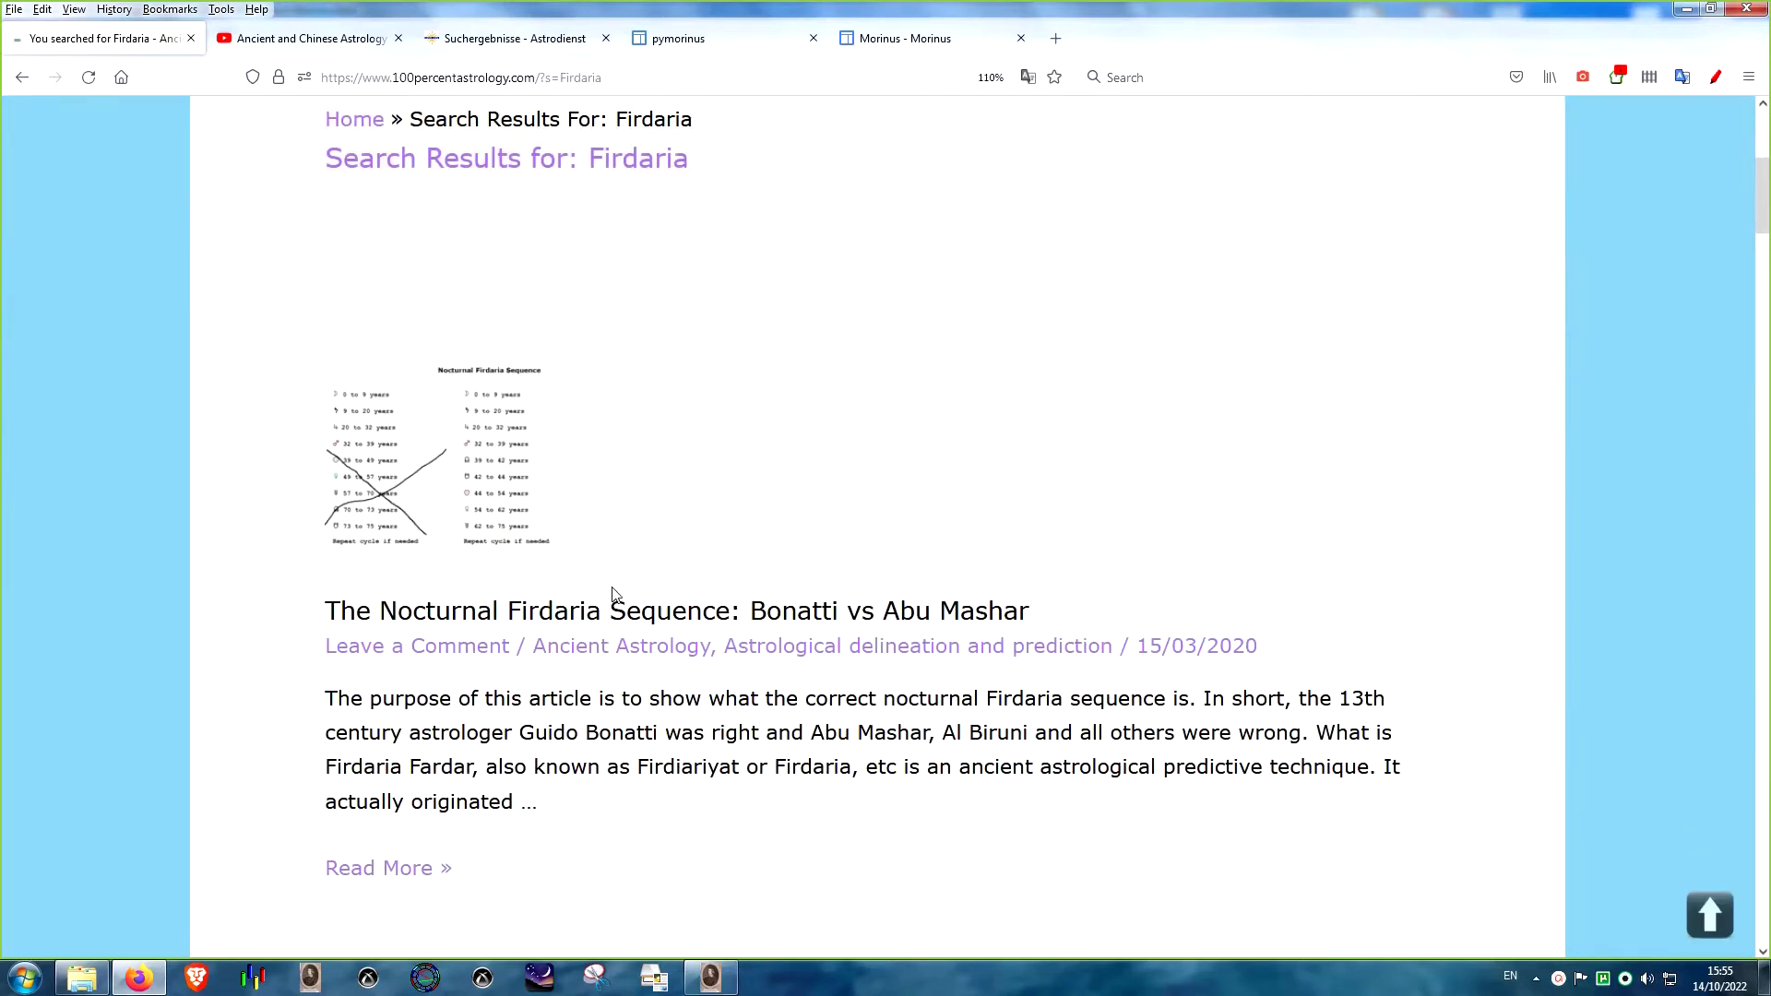
click(655, 614)
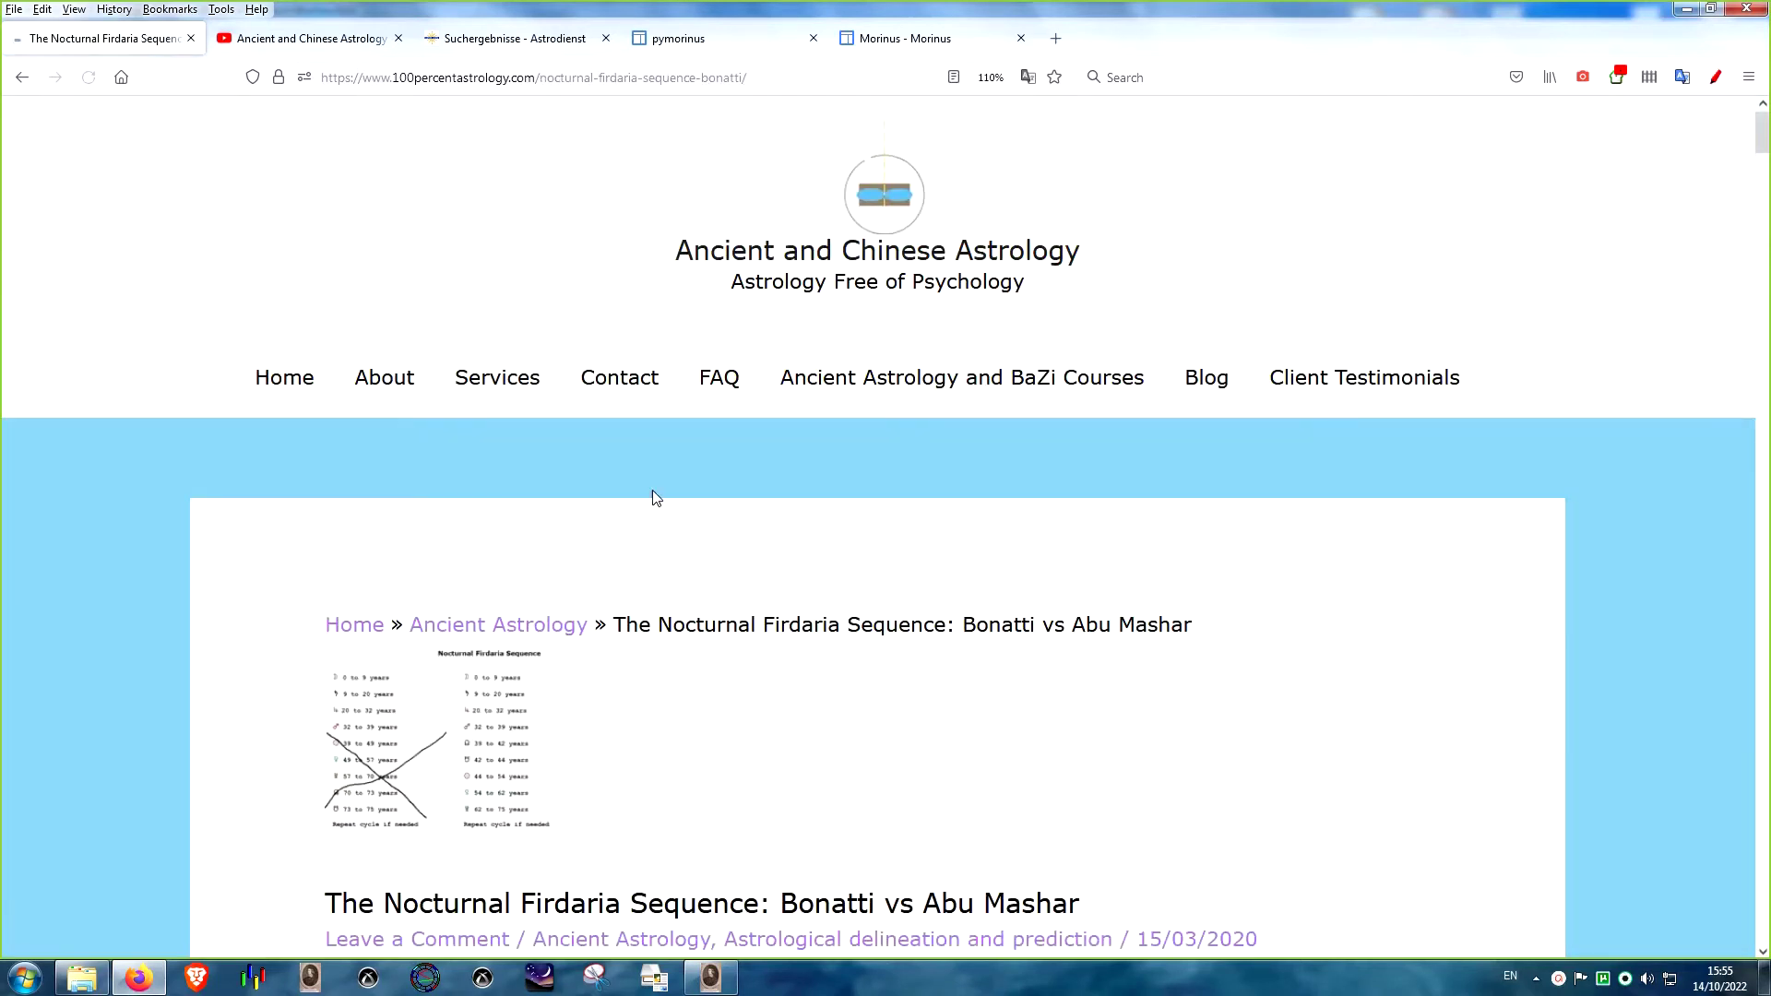
scroll(665, 489, down, 3)
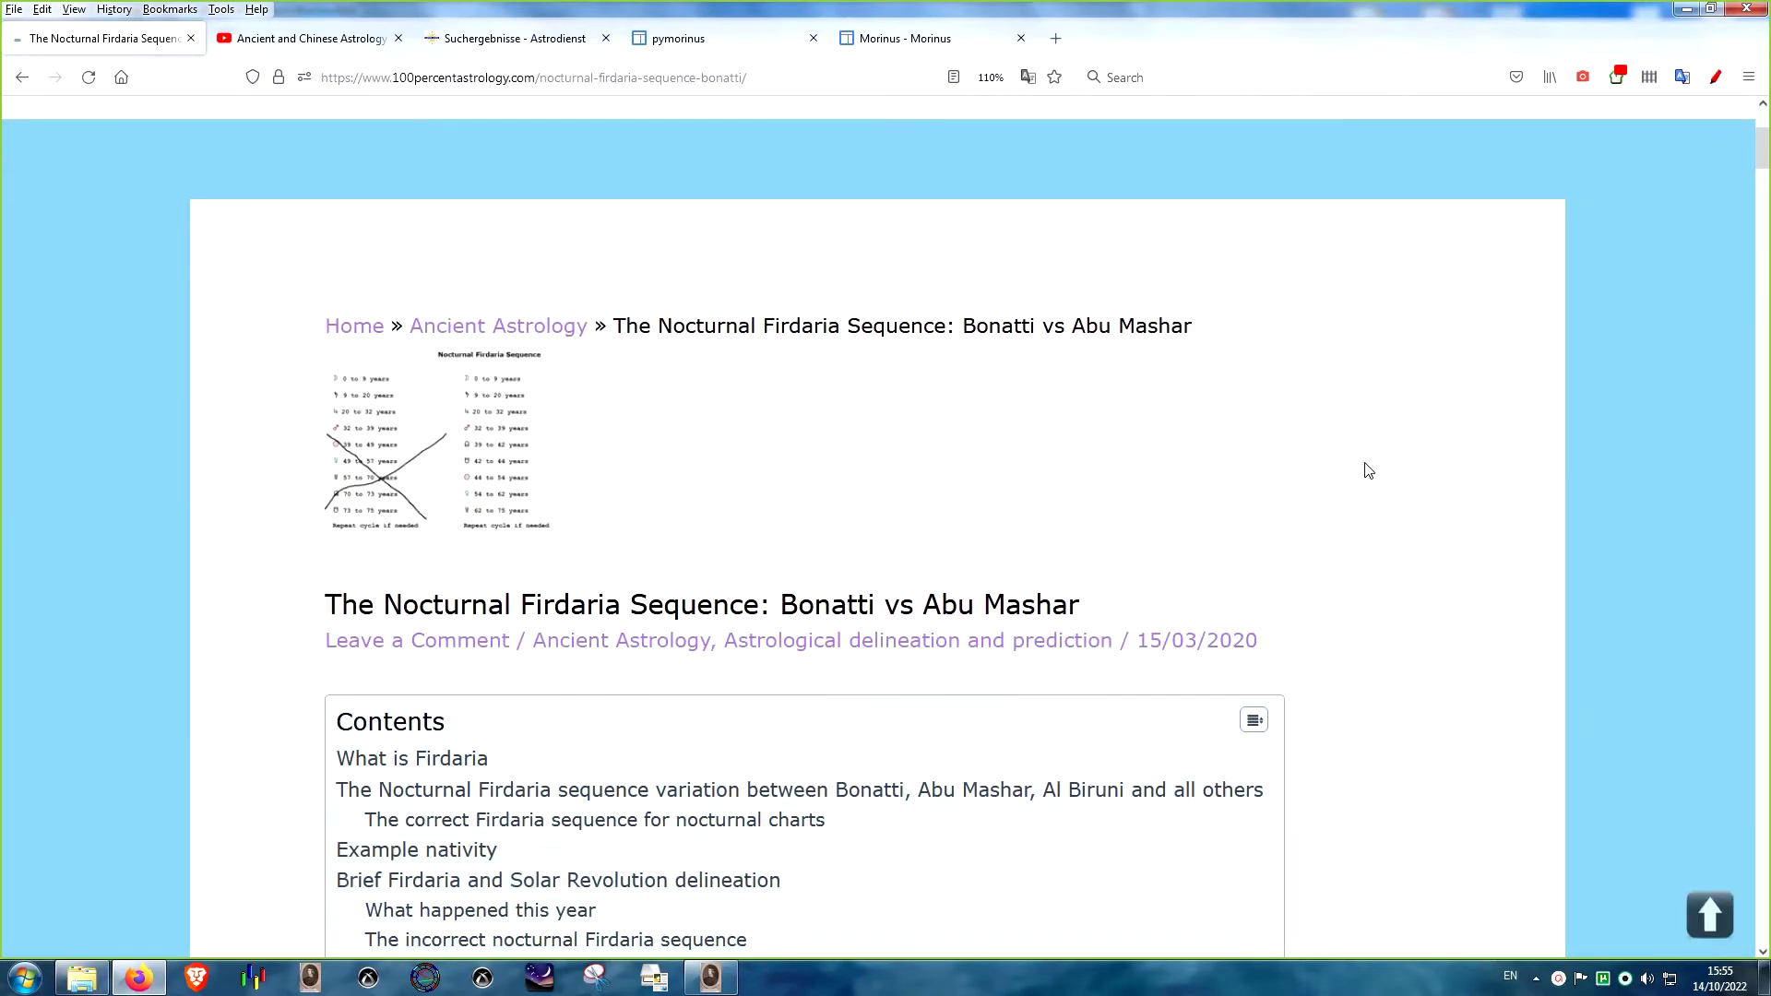
scroll(1255, 463, down, 2)
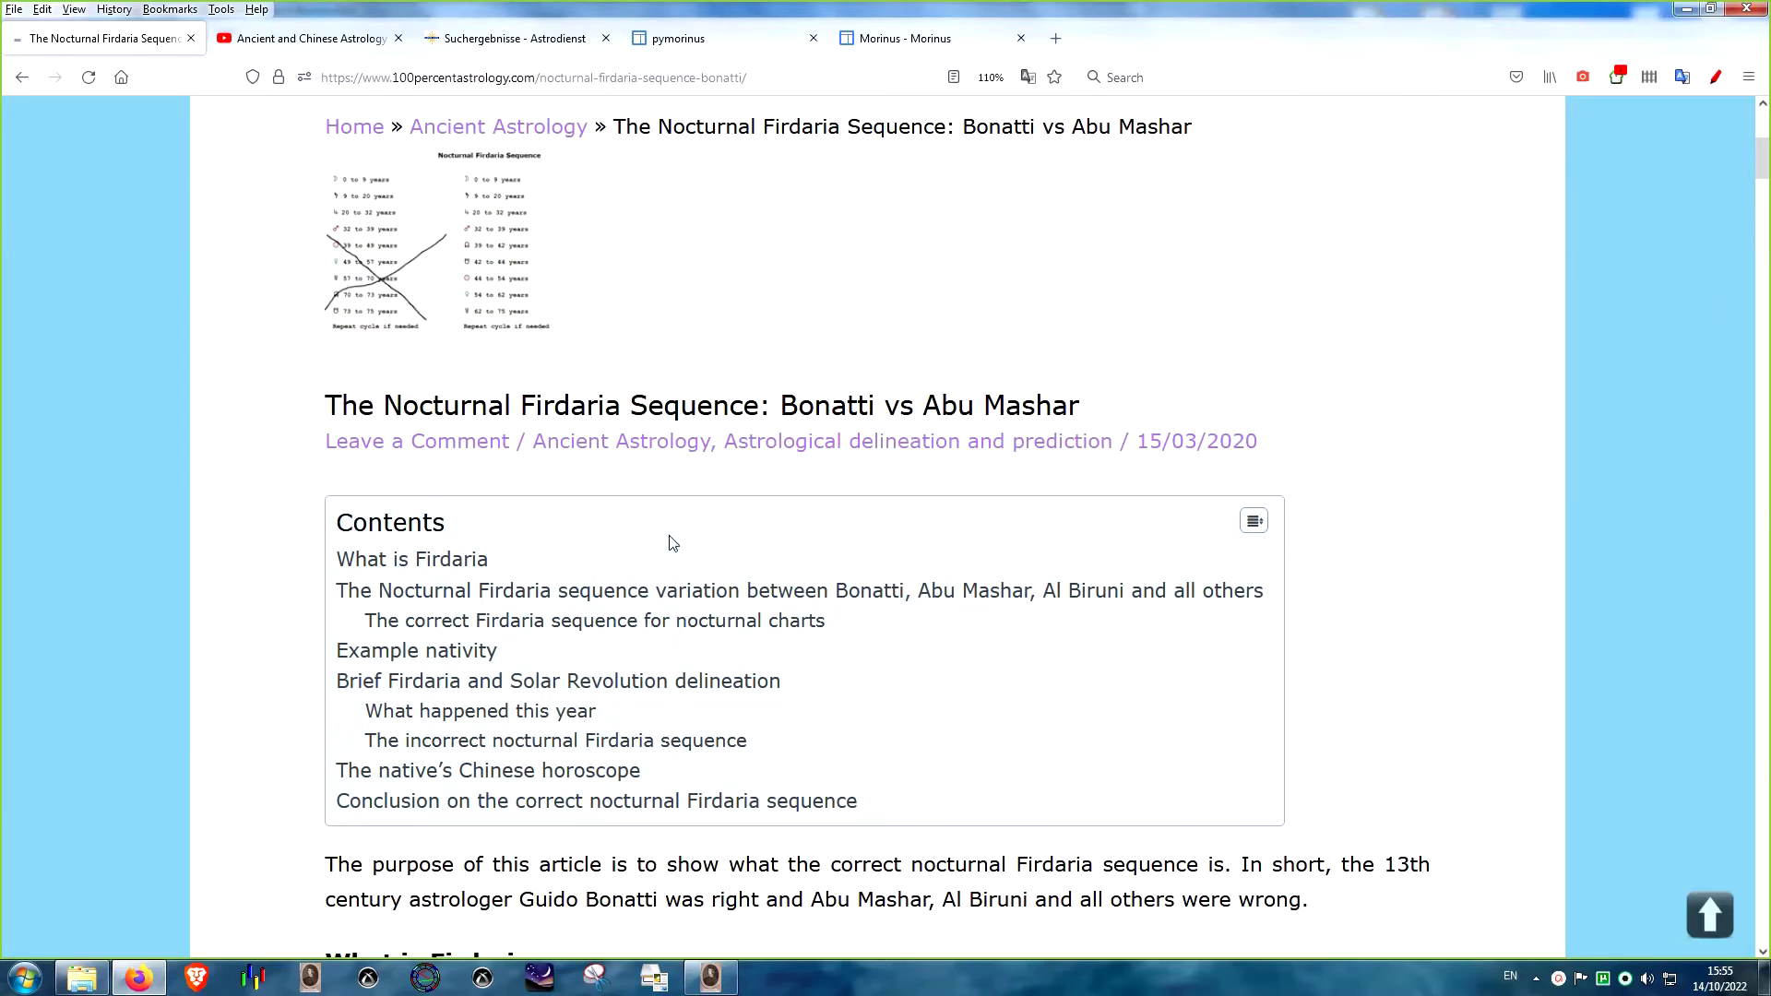
scroll(671, 543, down, 8)
scroll(1031, 518, up, 7)
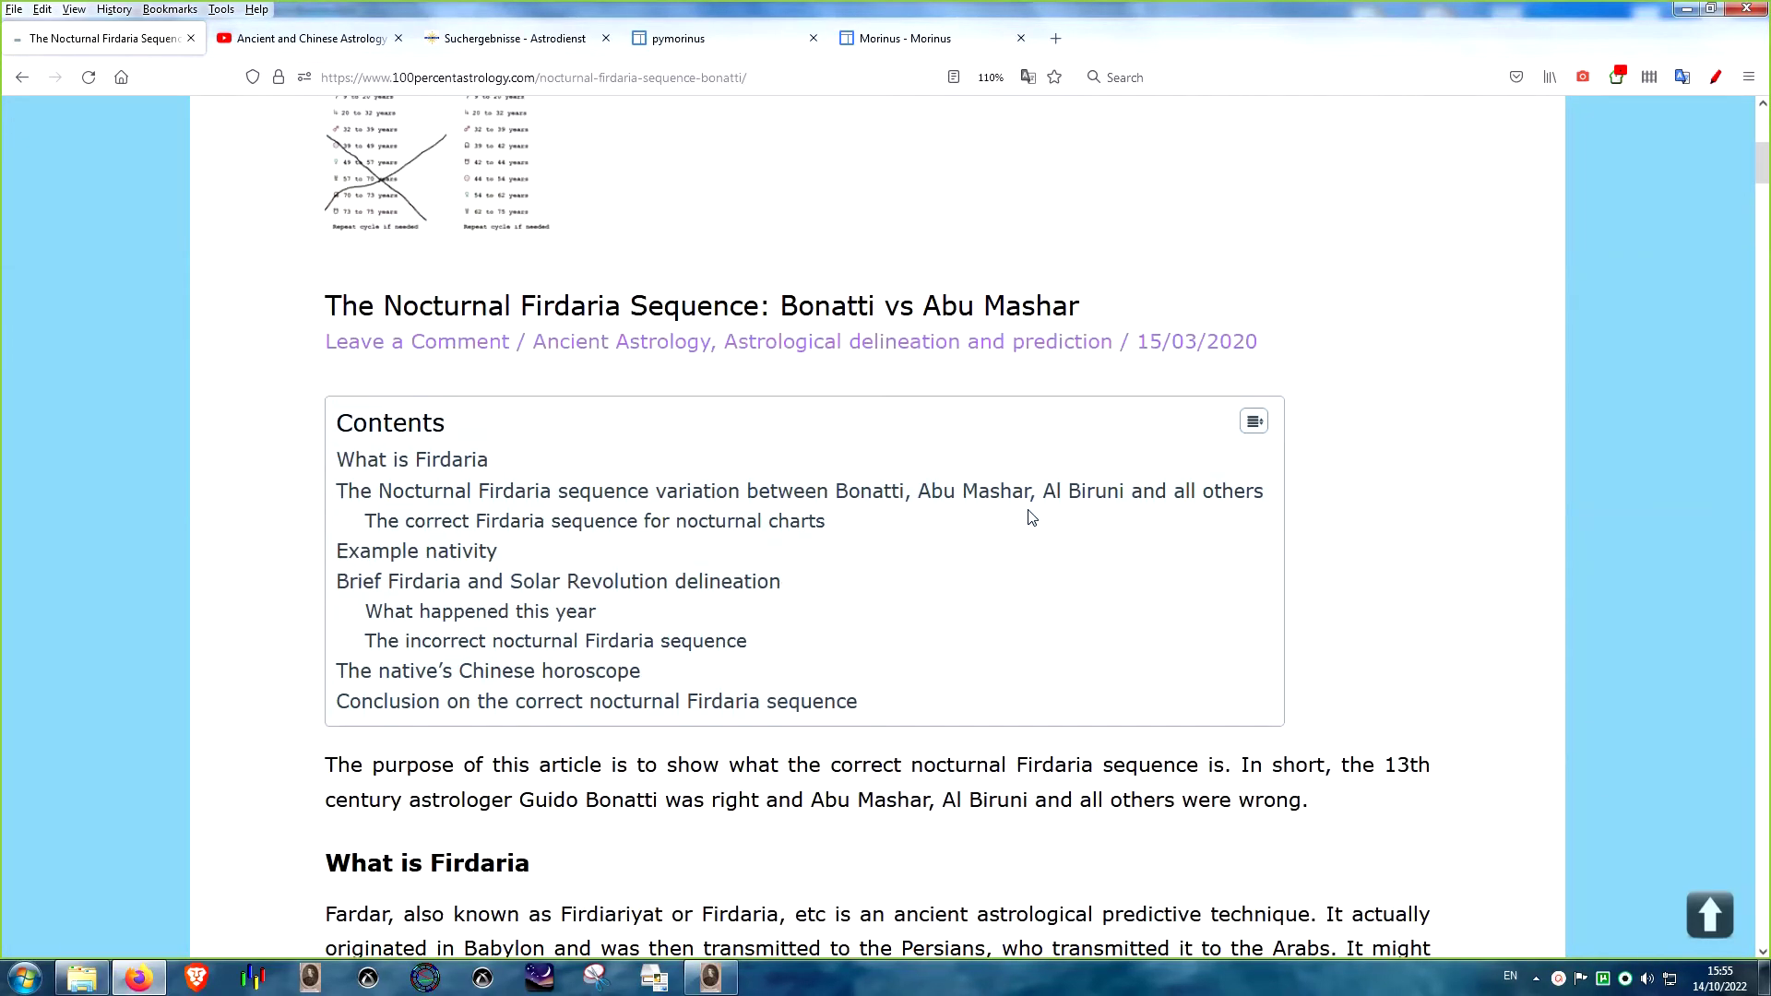
scroll(1029, 507, up, 4)
scroll(1029, 507, down, 4)
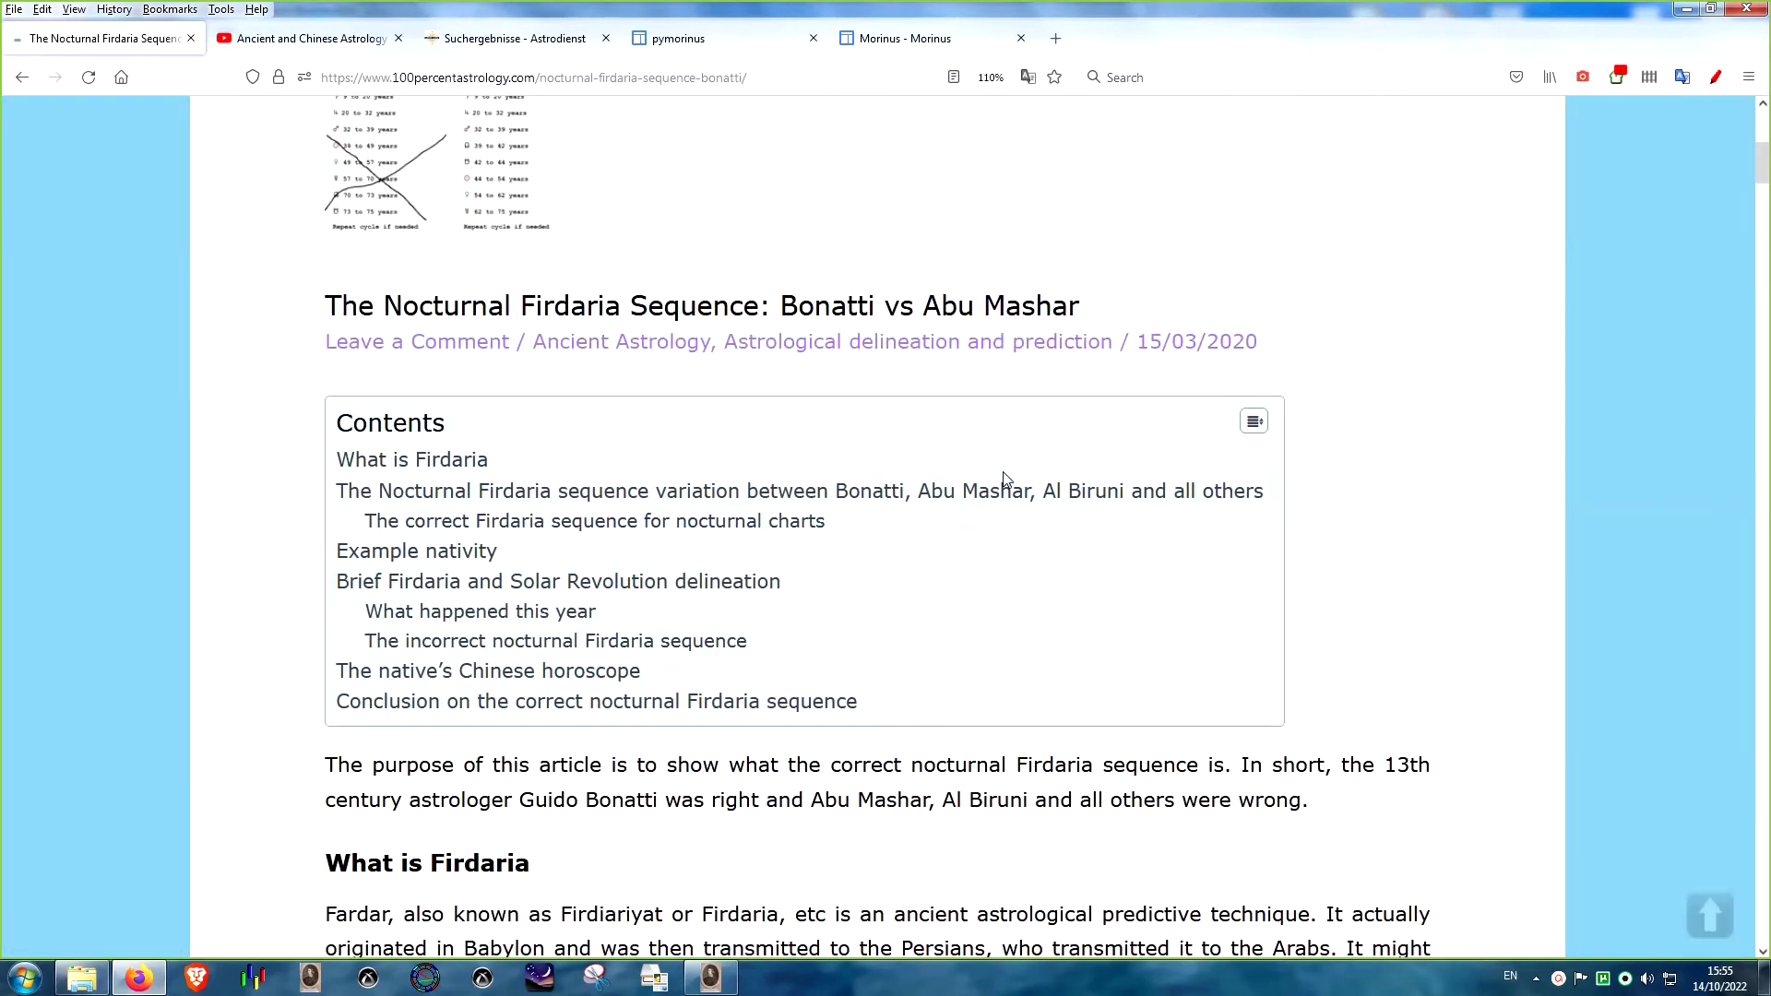
scroll(1005, 479, down, 17)
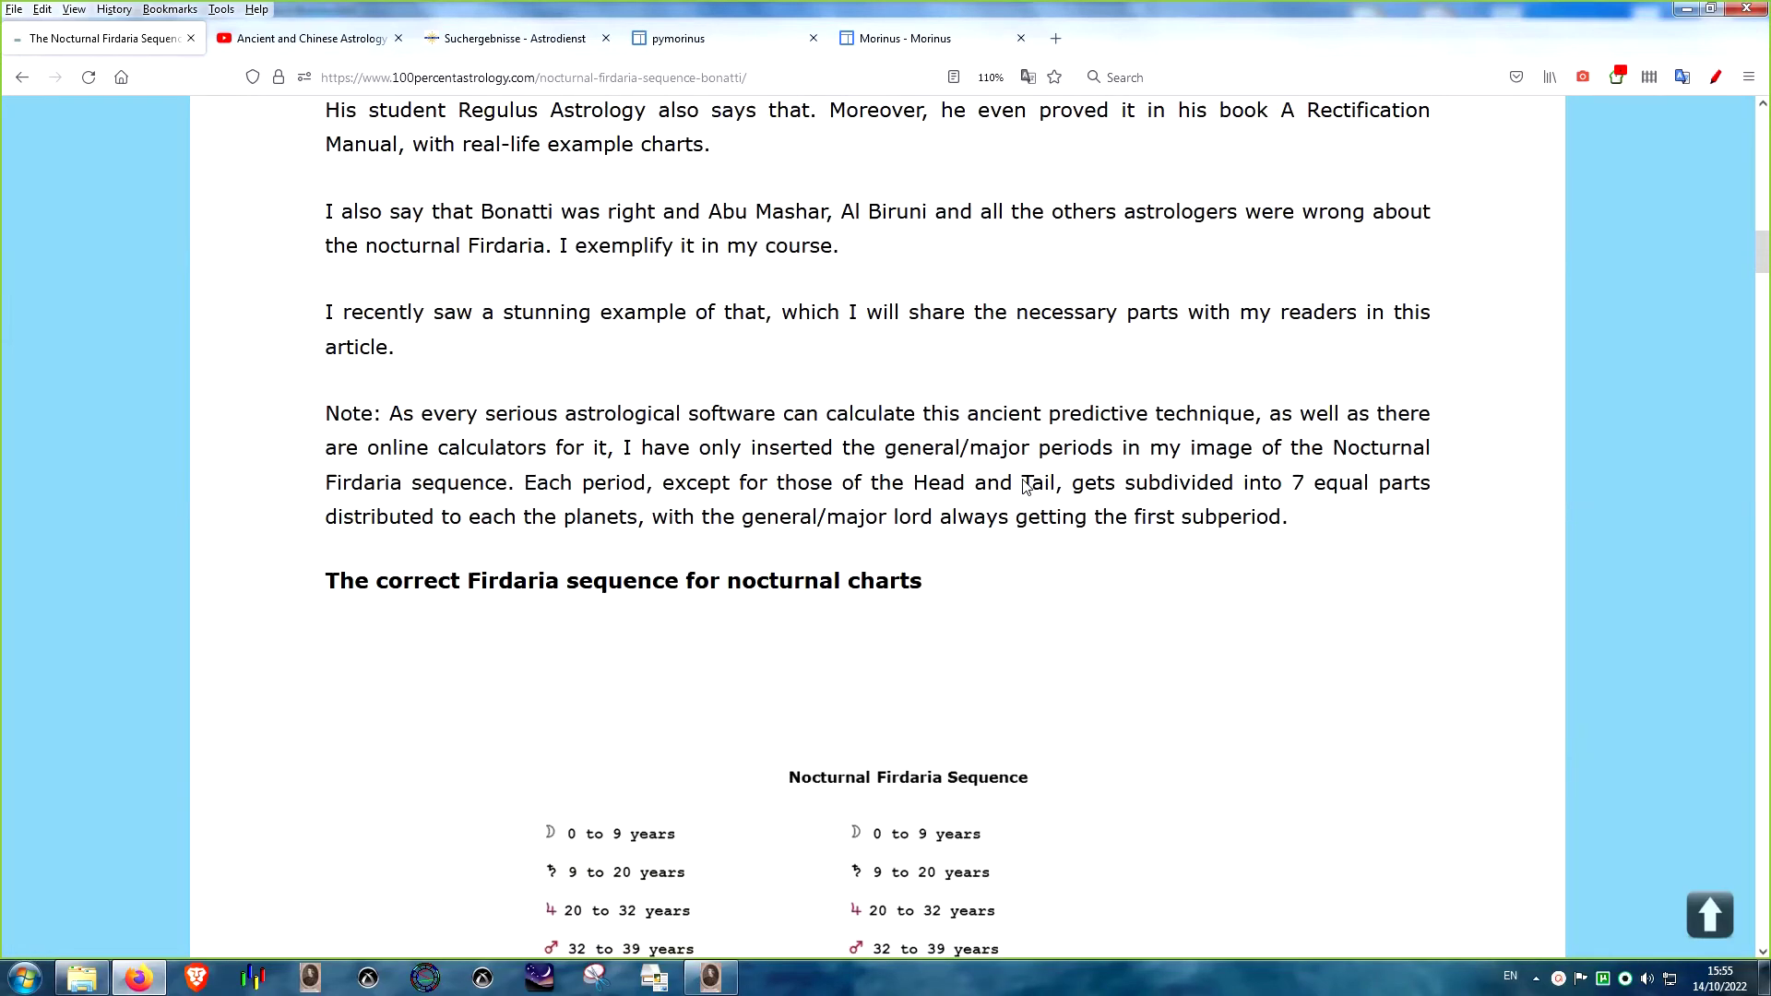
scroll(1026, 486, down, 4)
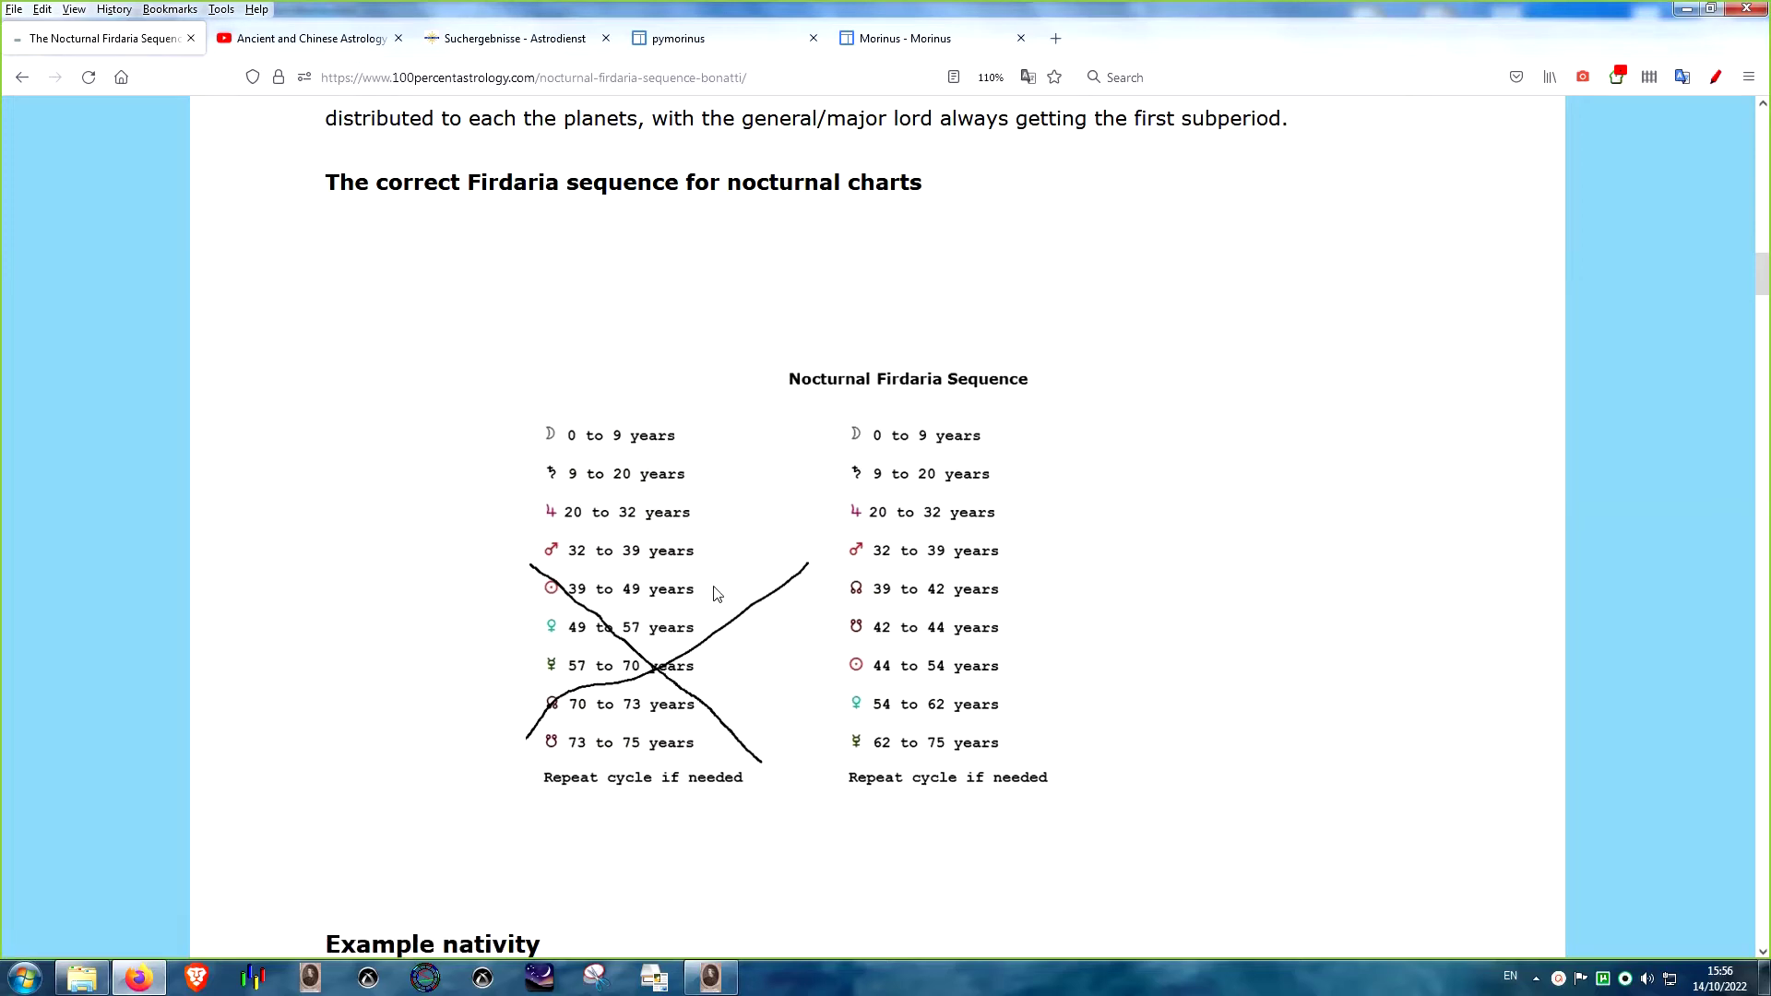
scroll(783, 646, up, 1)
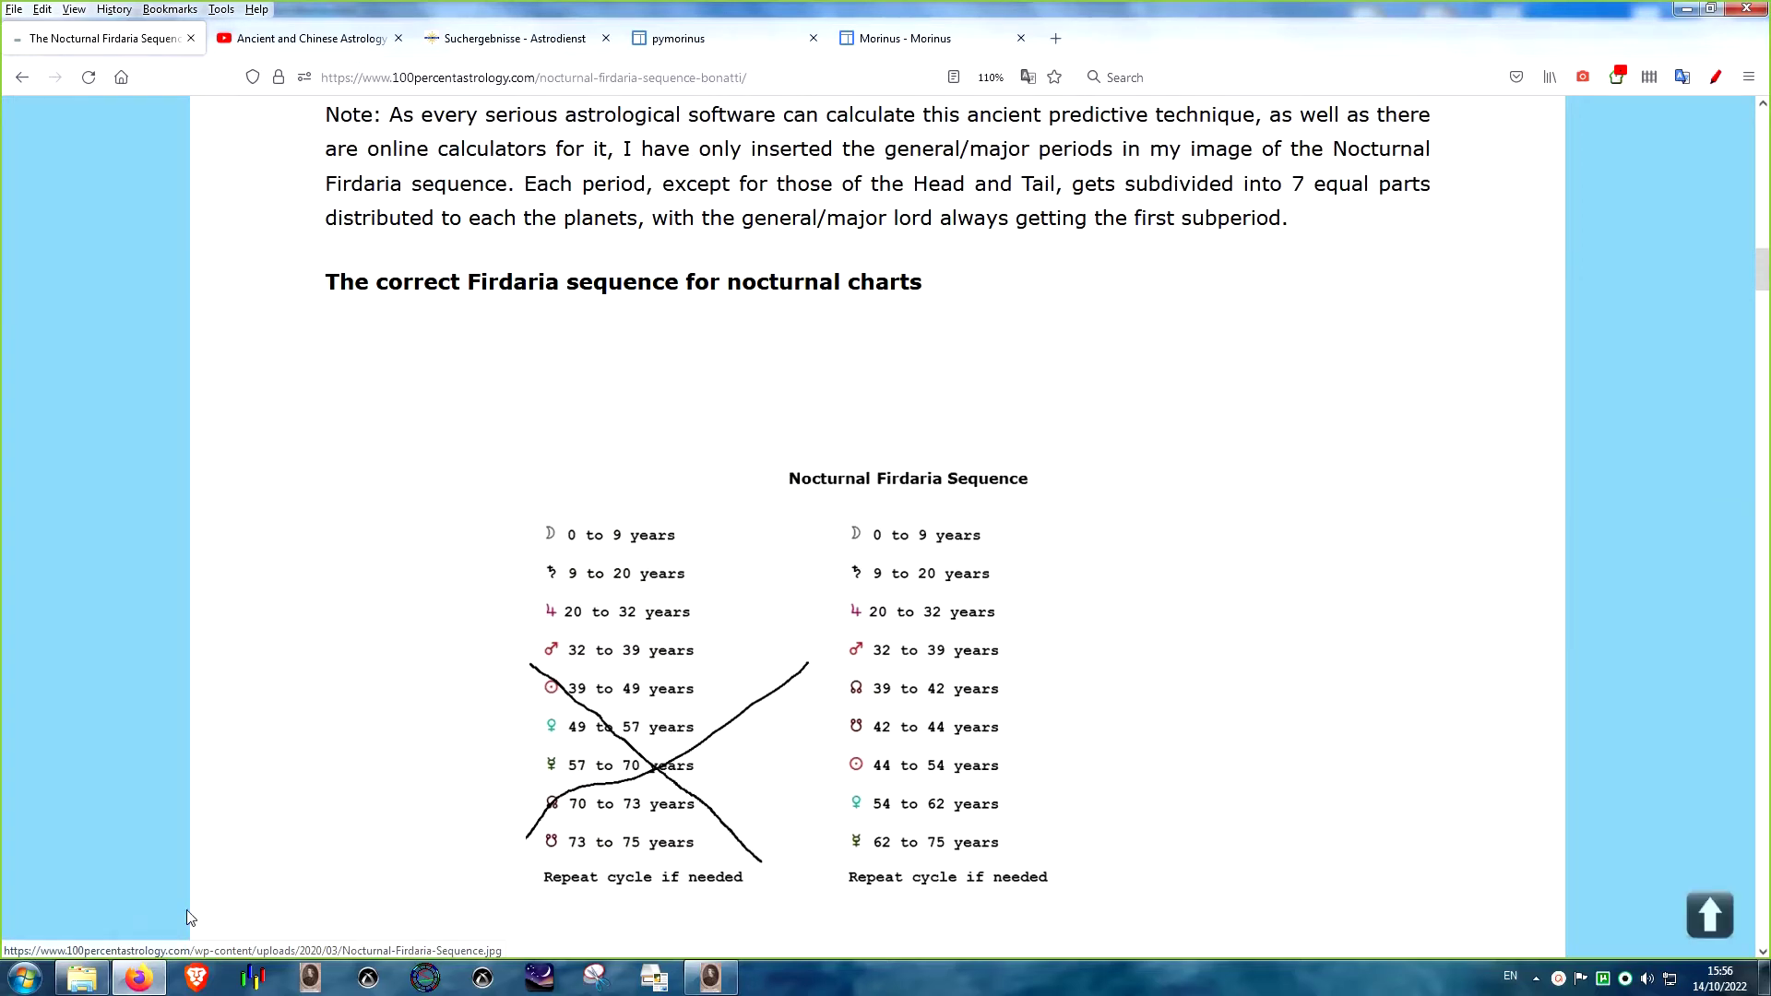
- Switch back to Morinus and set the default location to Ruse, with longitude 25°58' E and latitude minutes 51
key(alt+Tab)
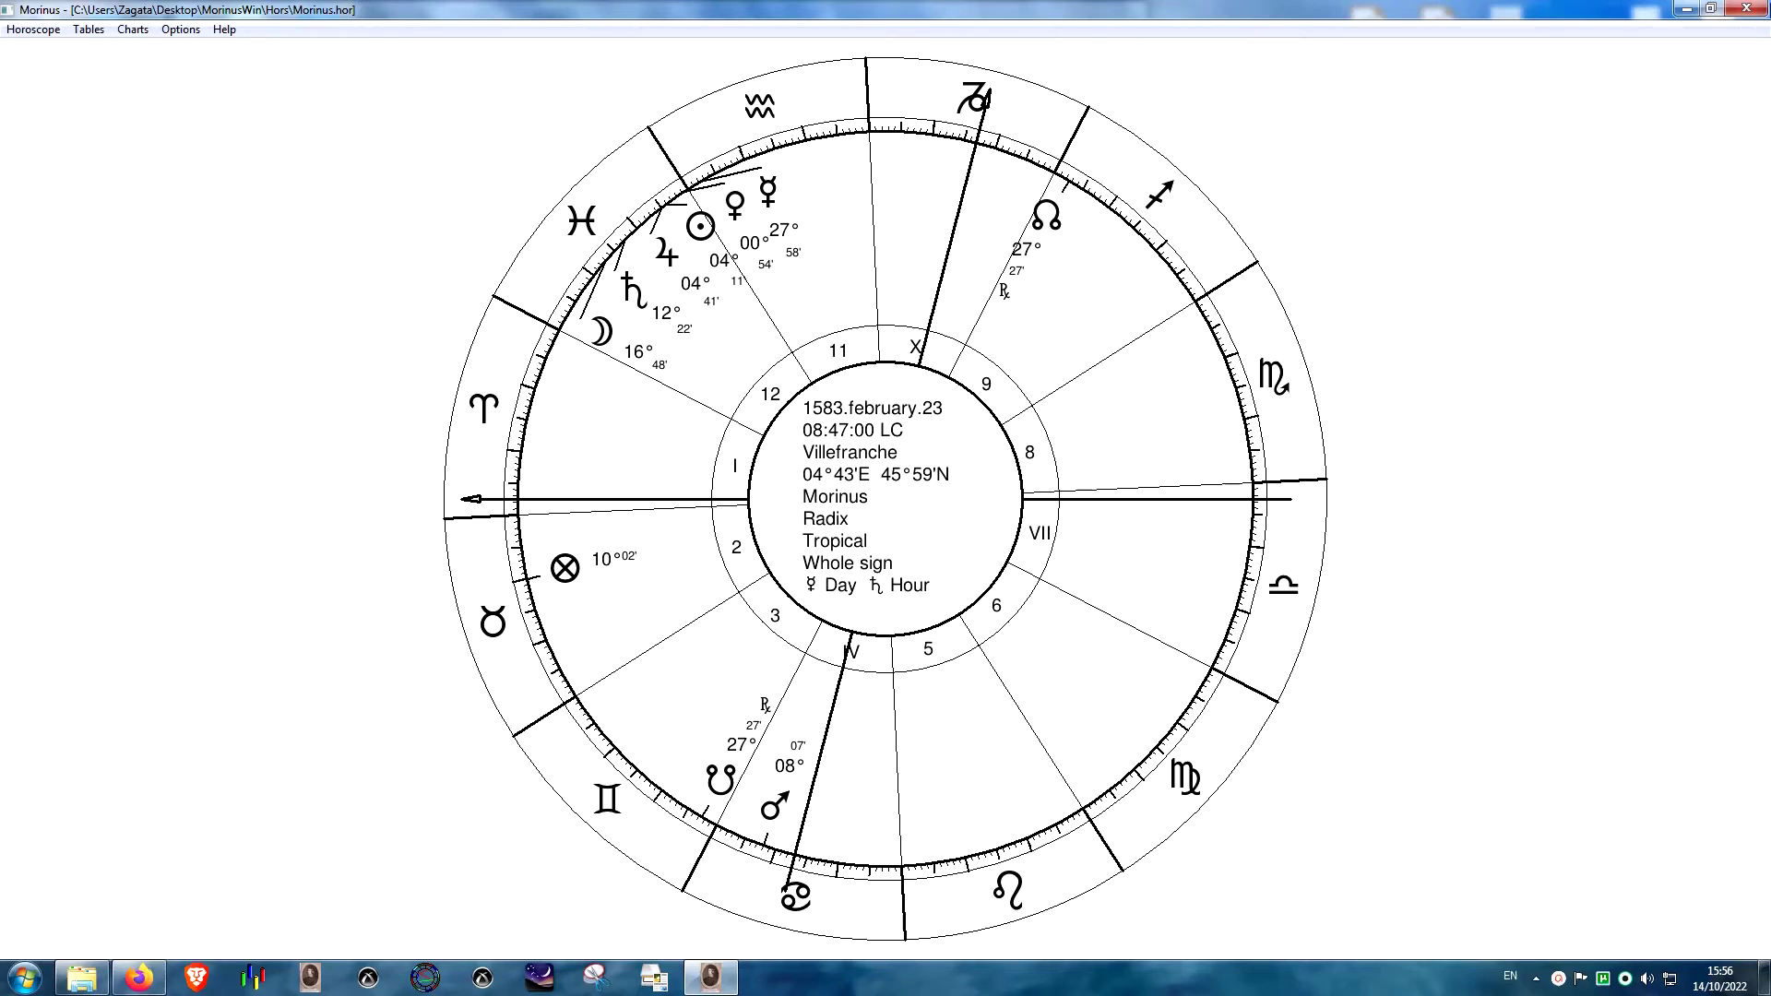
click(181, 28)
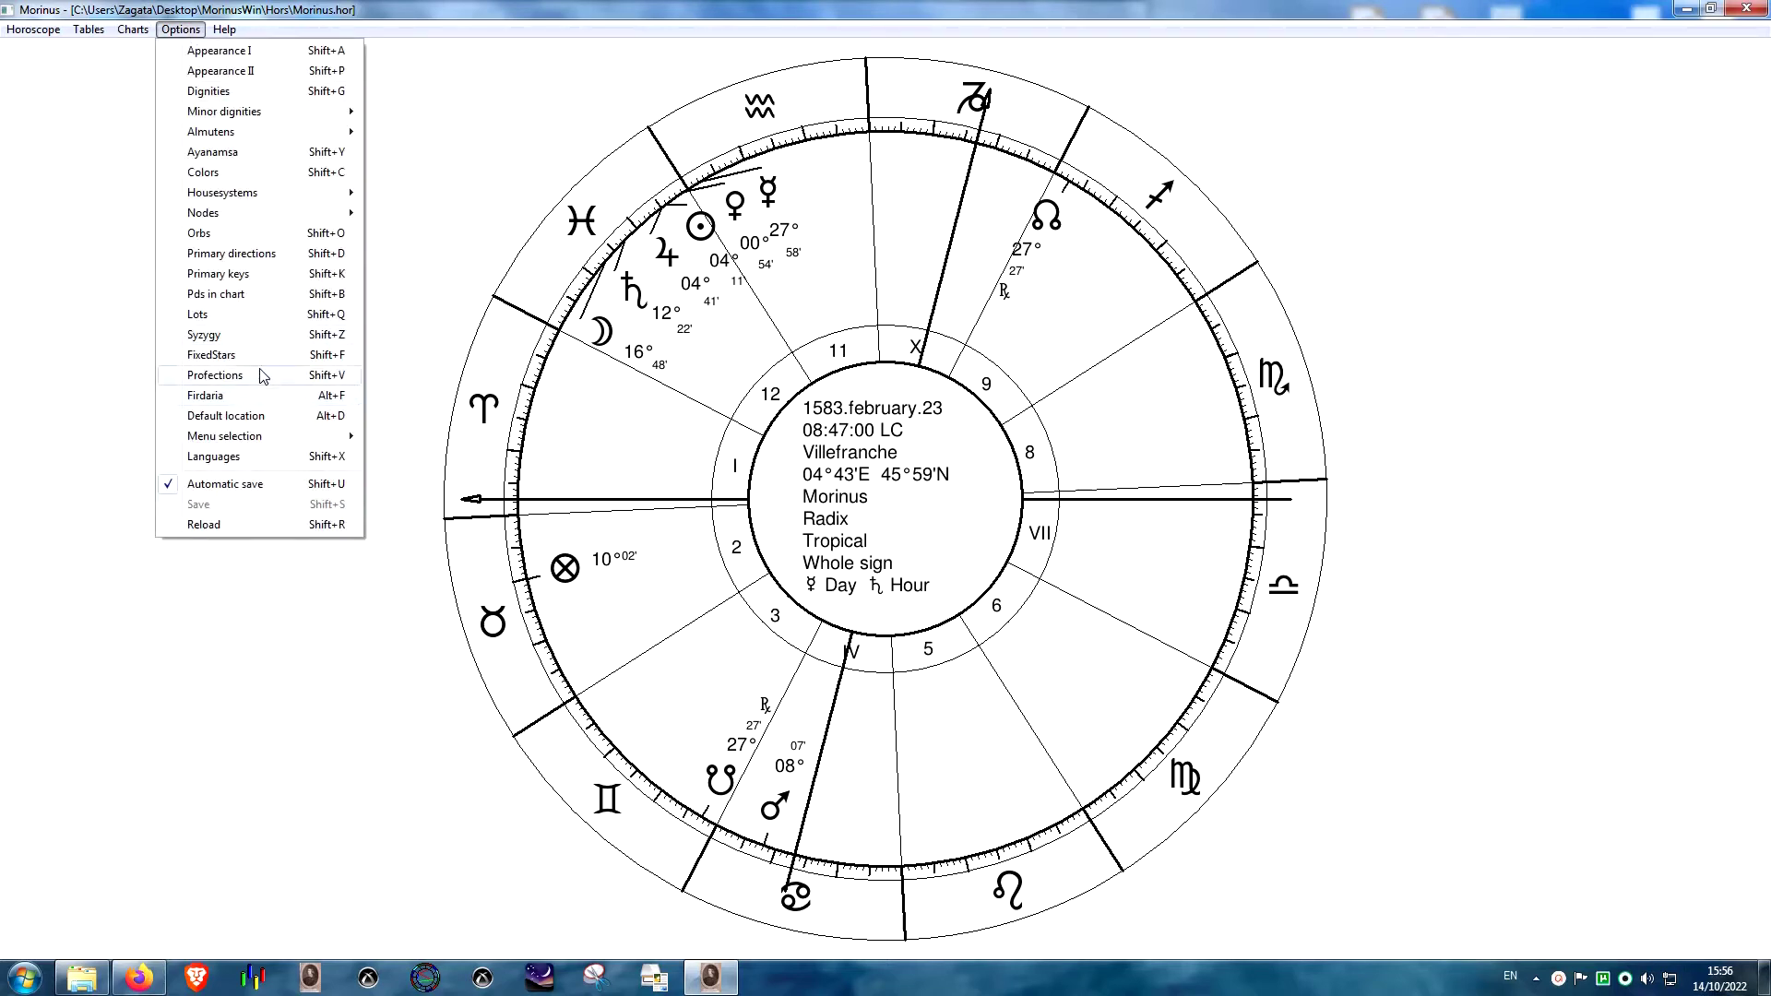
click(256, 417)
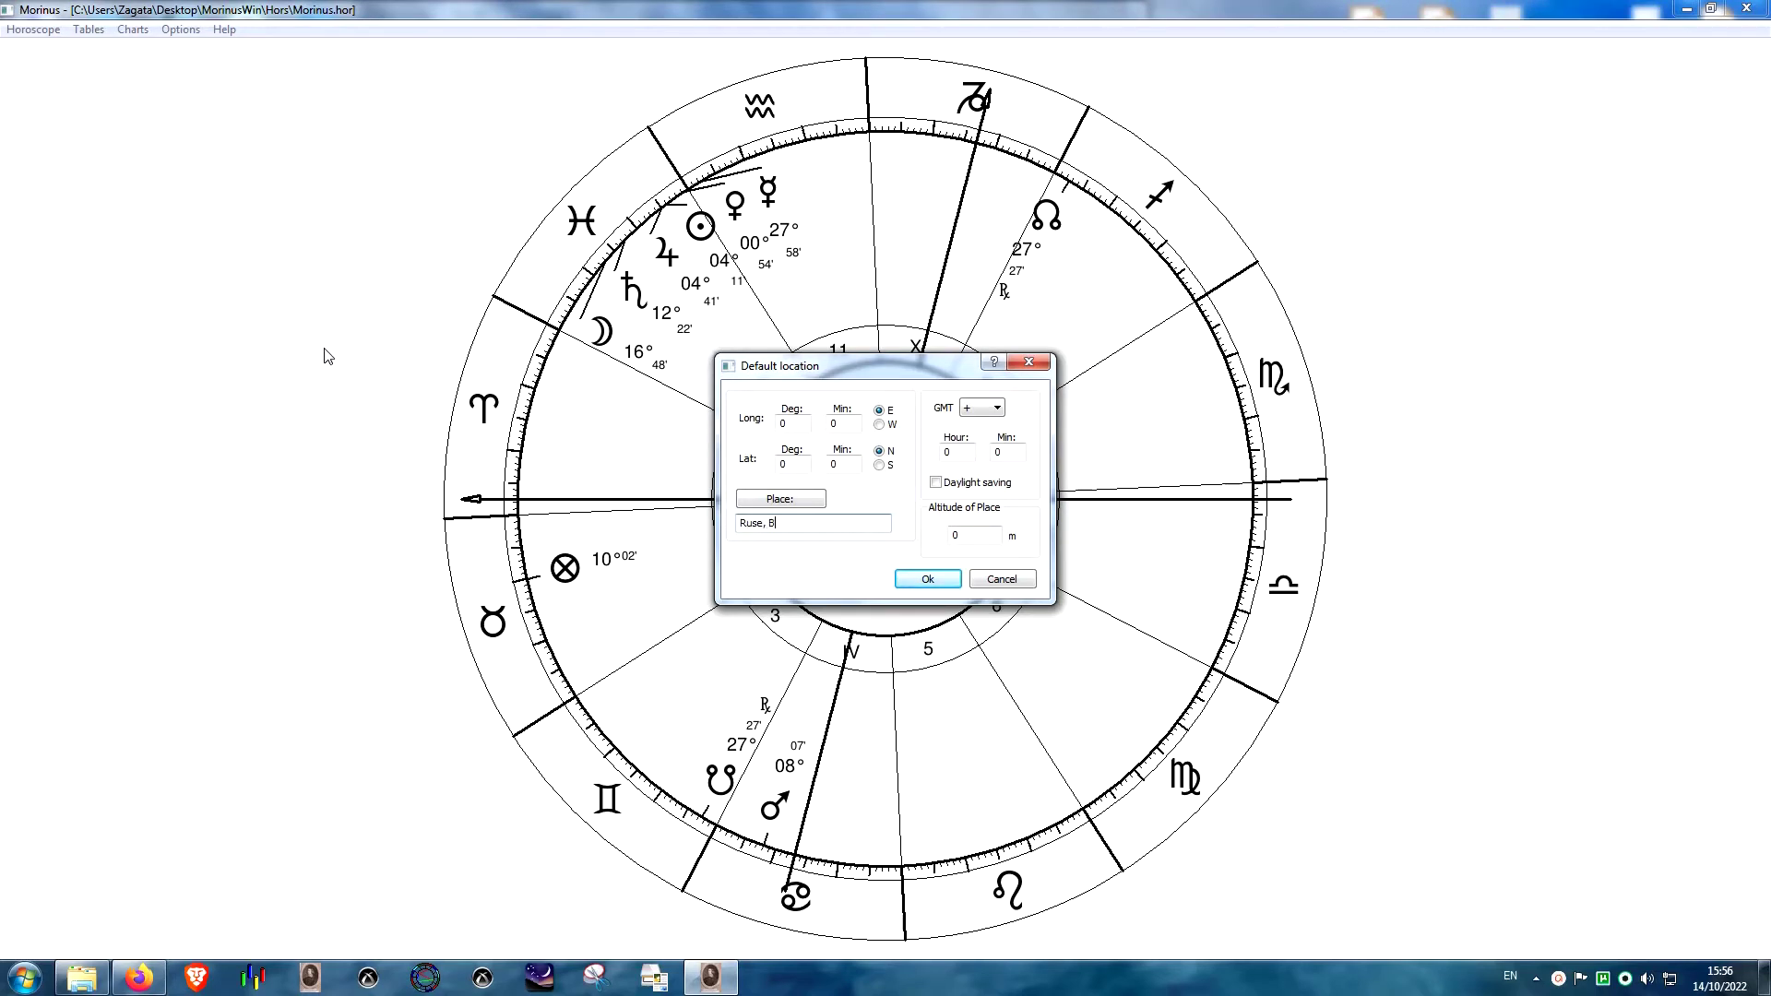
double_click(792, 420)
text(25)
key(Tab)
text(58)
key(Tab)
key(Tab)
text(51)
- Set the default location's GMT offset to +2 hours, go to its altitude value, and accept the settings
double_click(948, 452)
text(2)
double_click(952, 535)
click(916, 591)
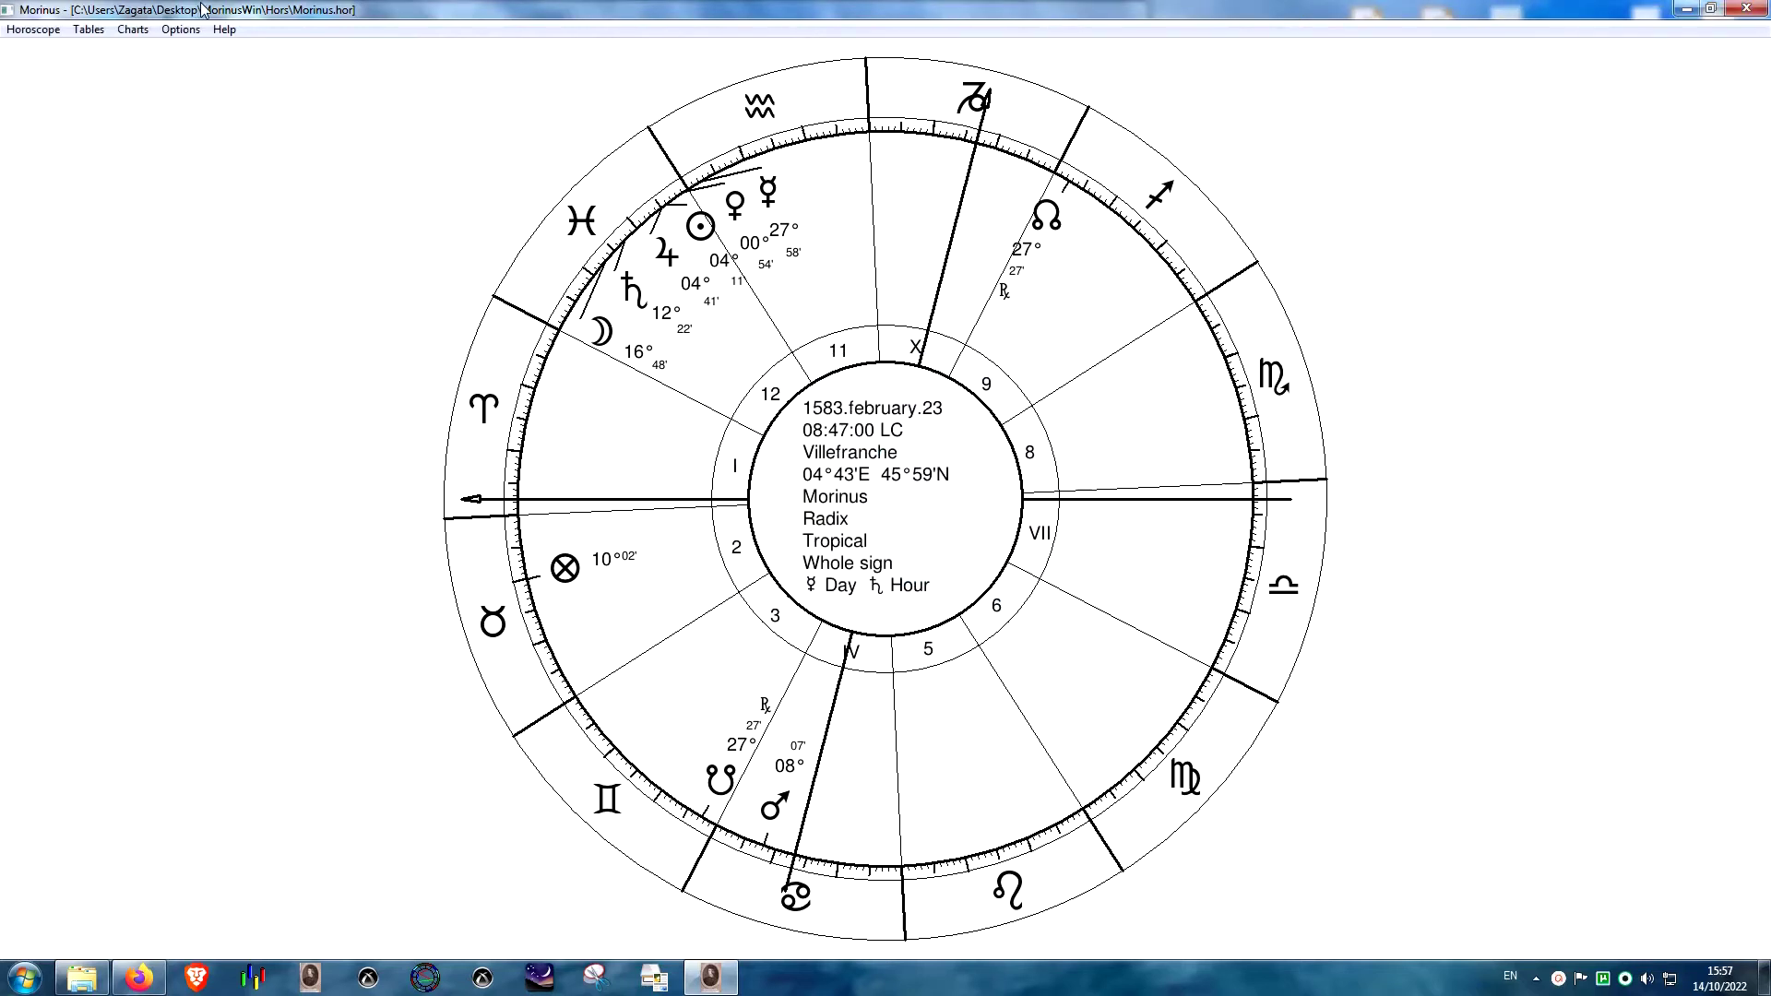
- View the default location settings again and cancel without changes
click(181, 28)
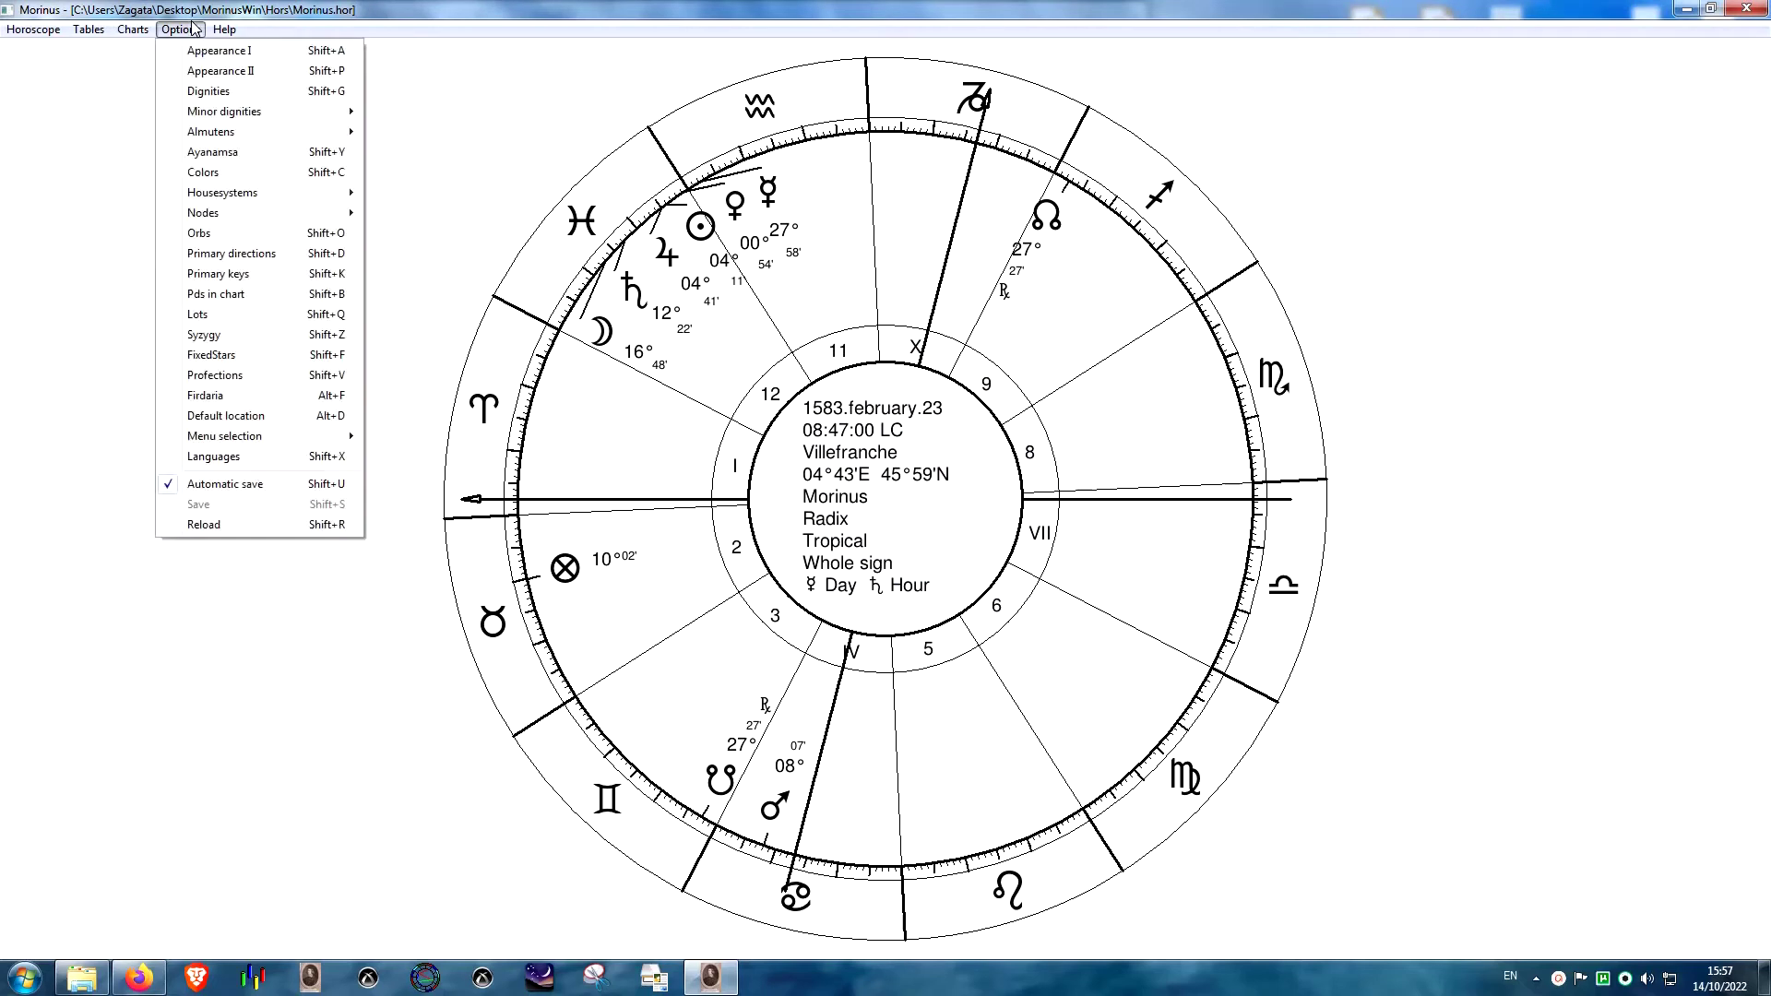
click(247, 419)
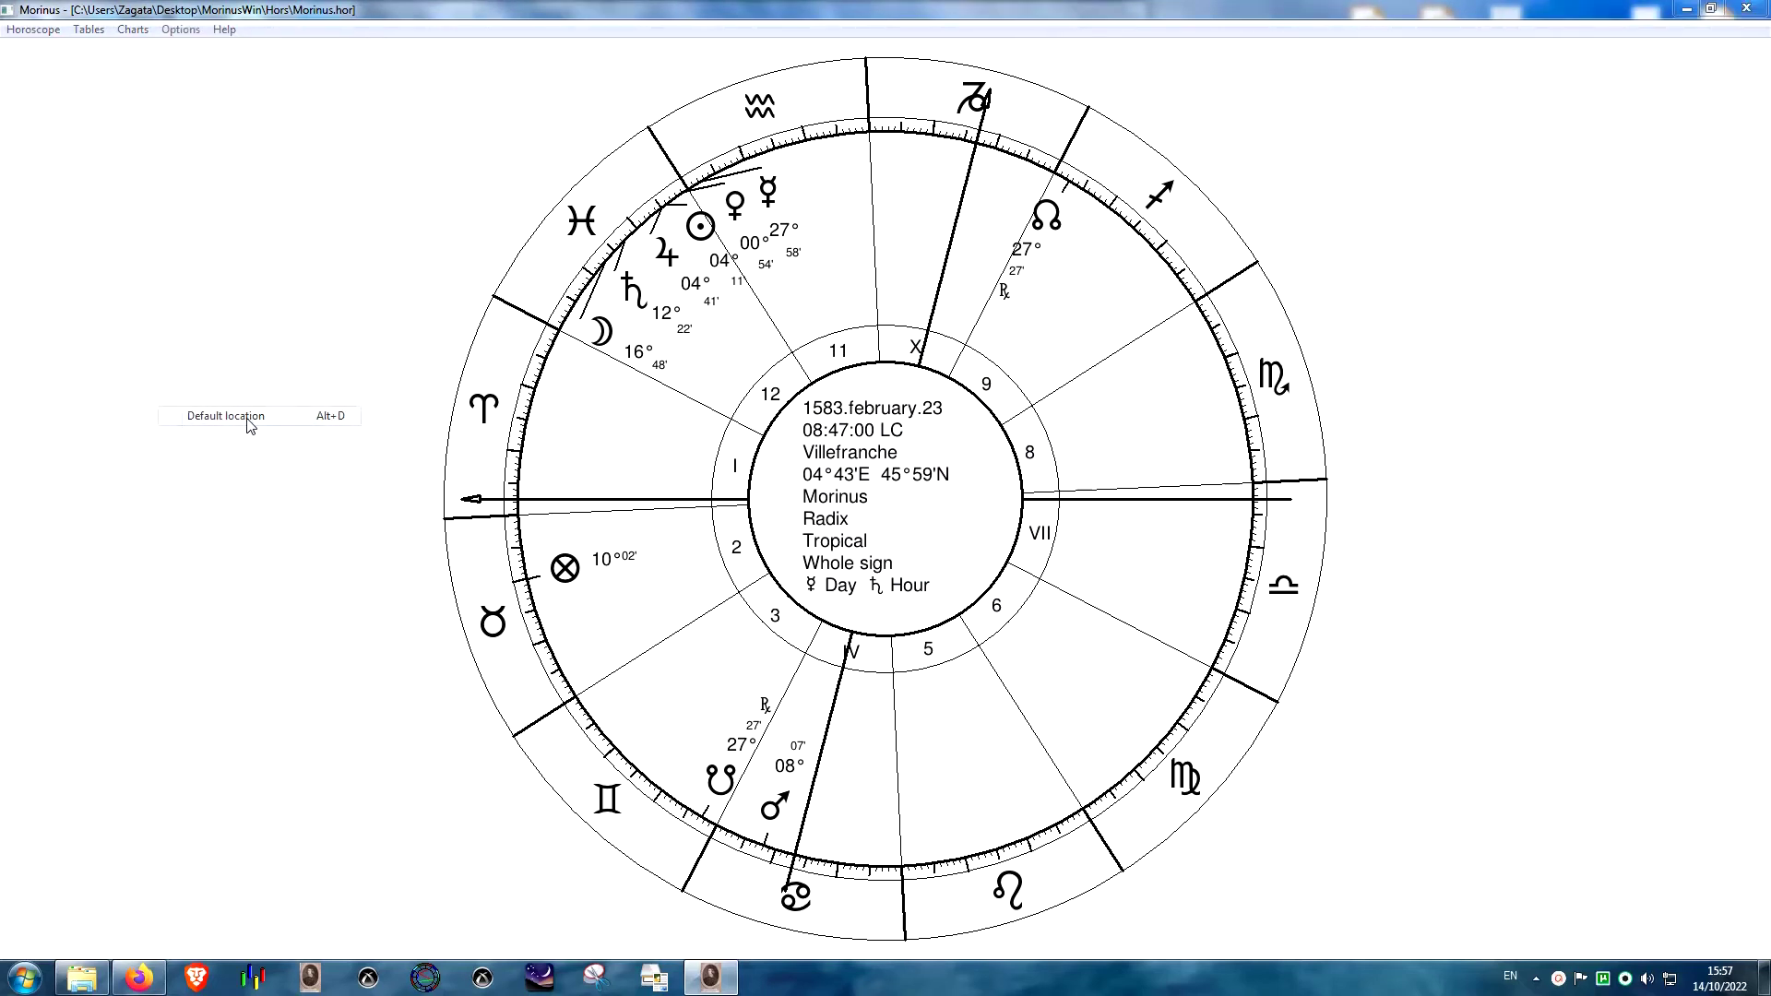
click(1012, 588)
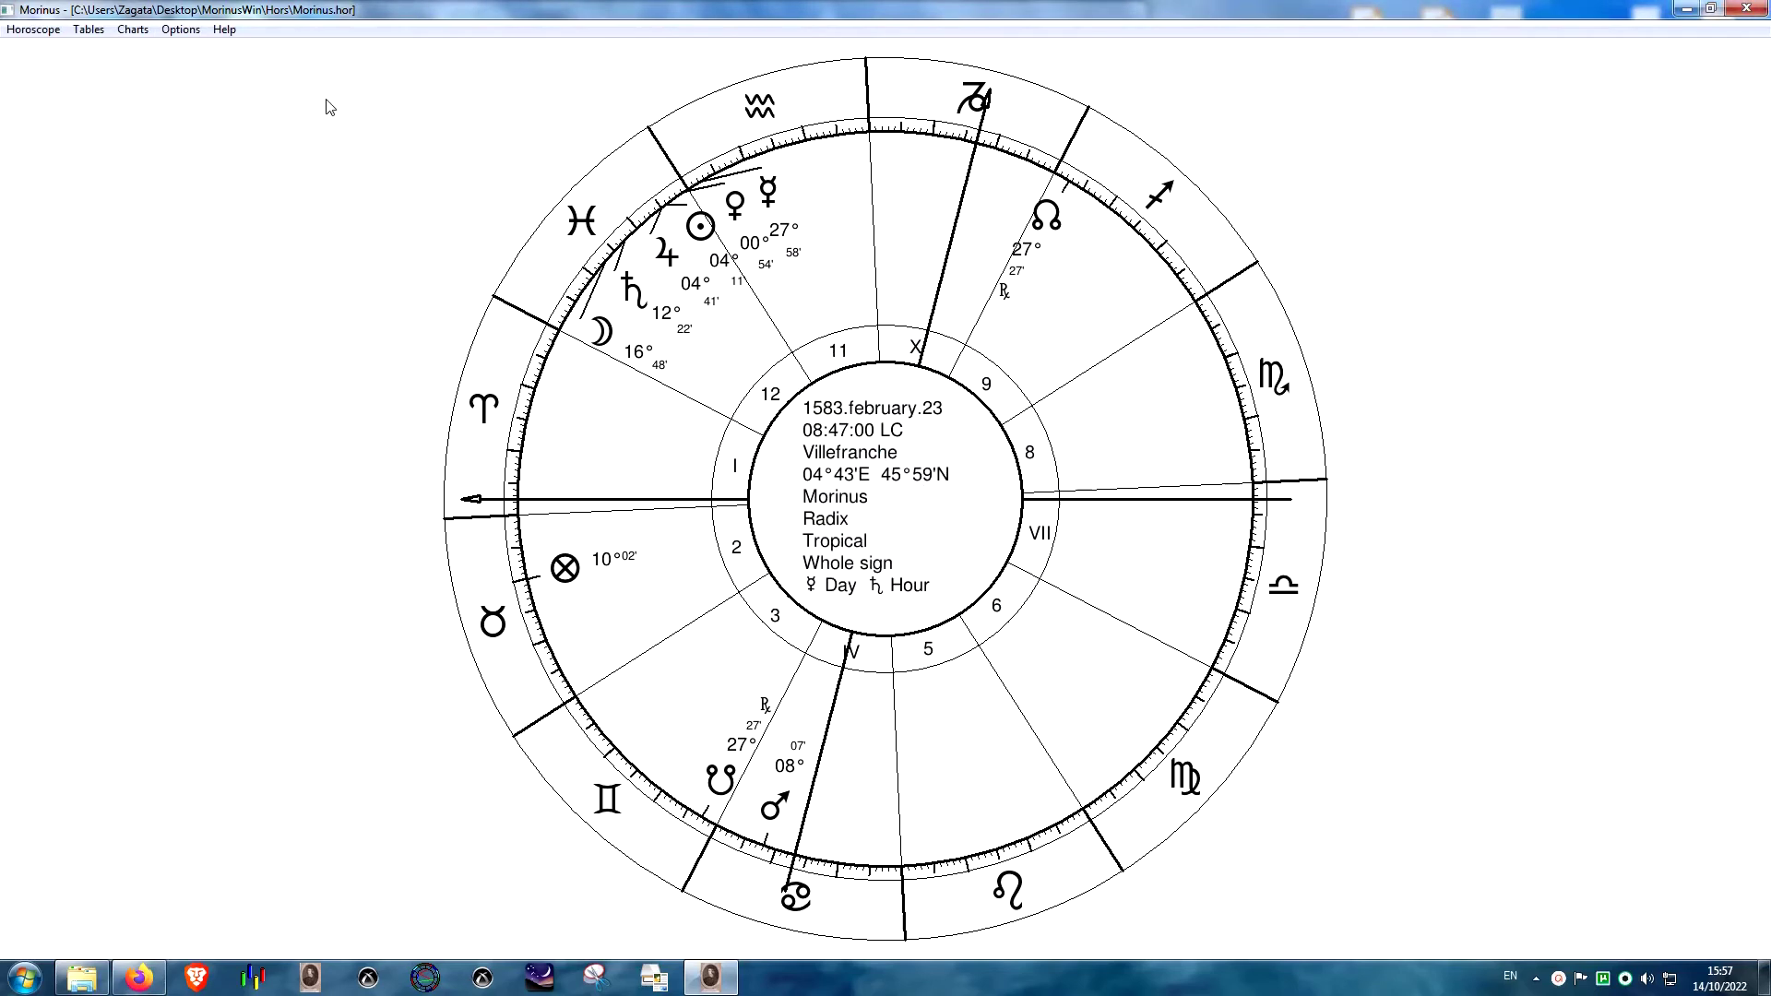
- Review the First menu selection options for Horoscope, Tables and Charts, and cancel without changes
click(181, 30)
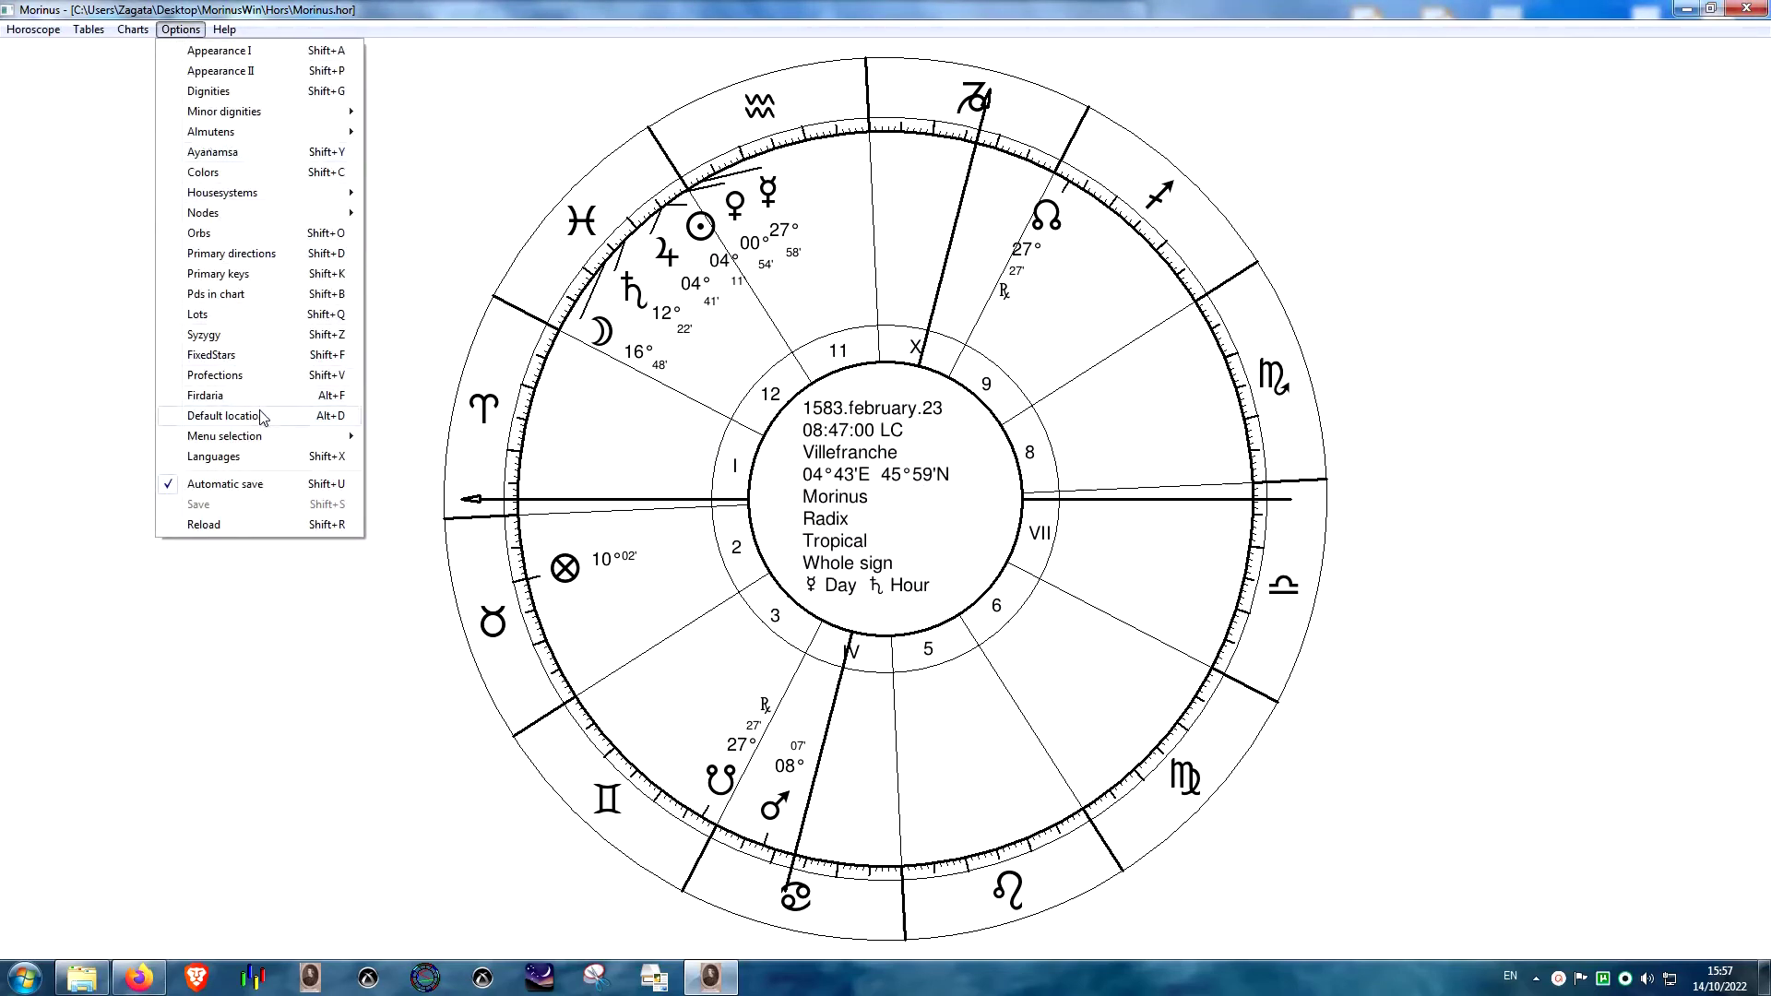
mouse_move(263, 443)
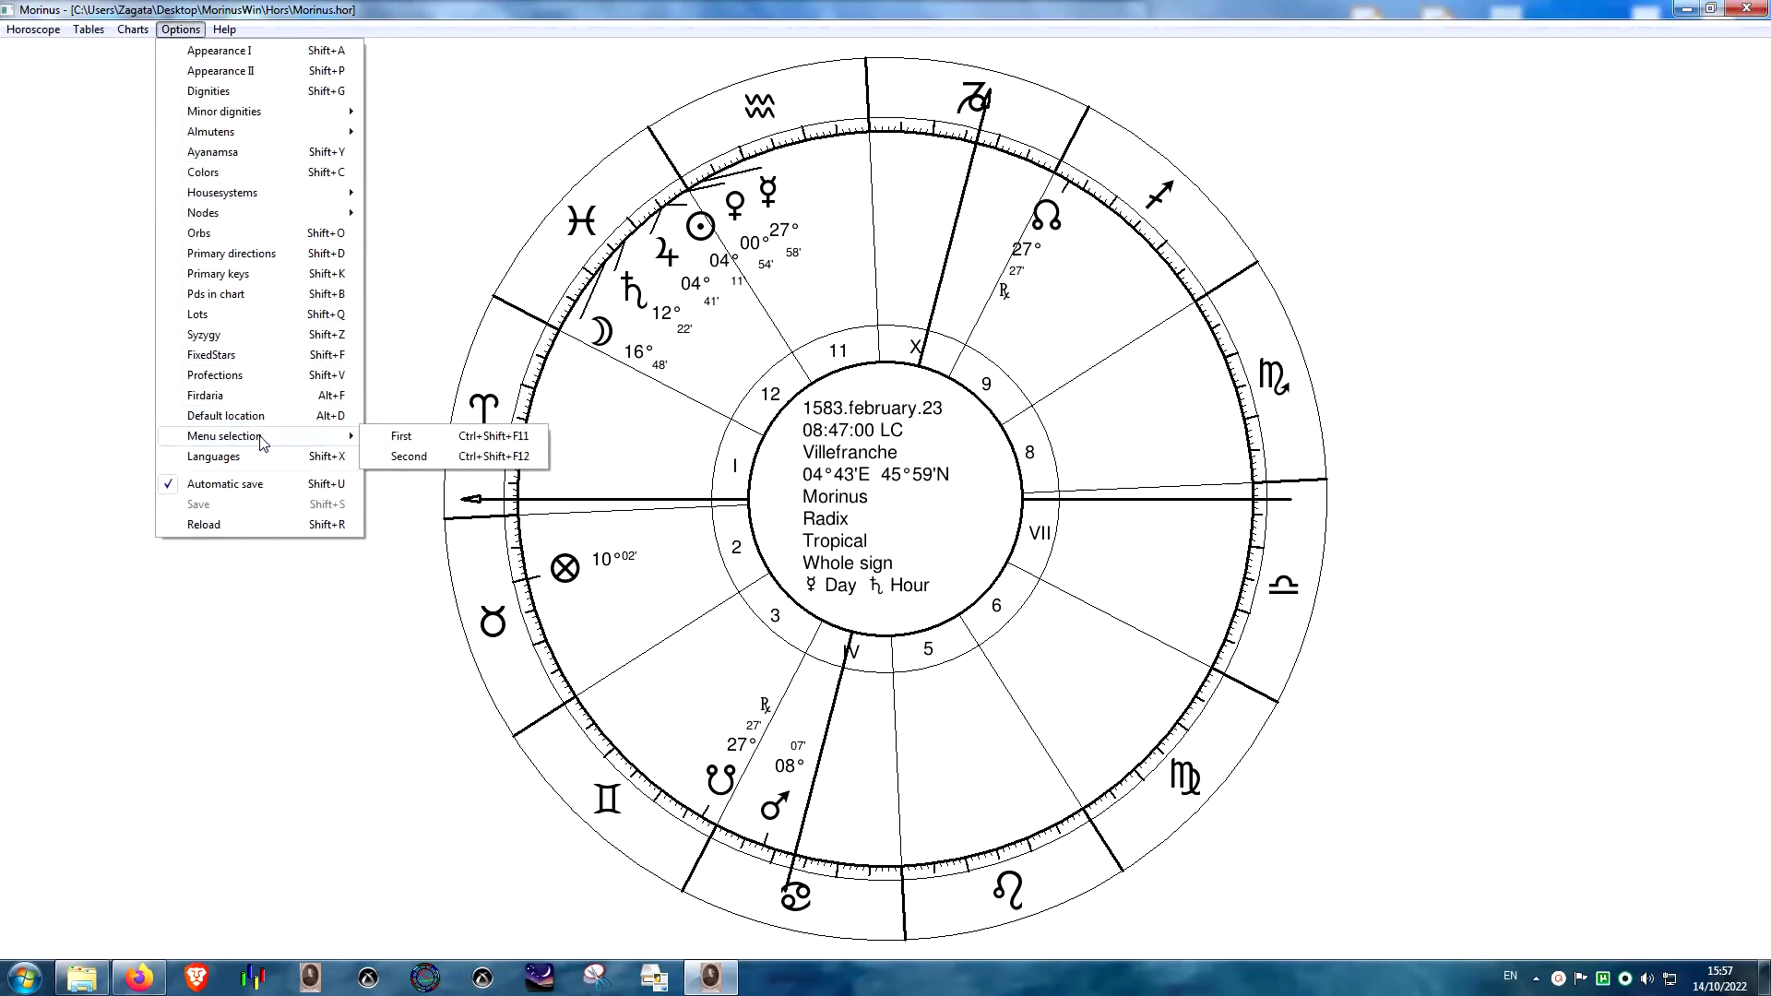
click(464, 437)
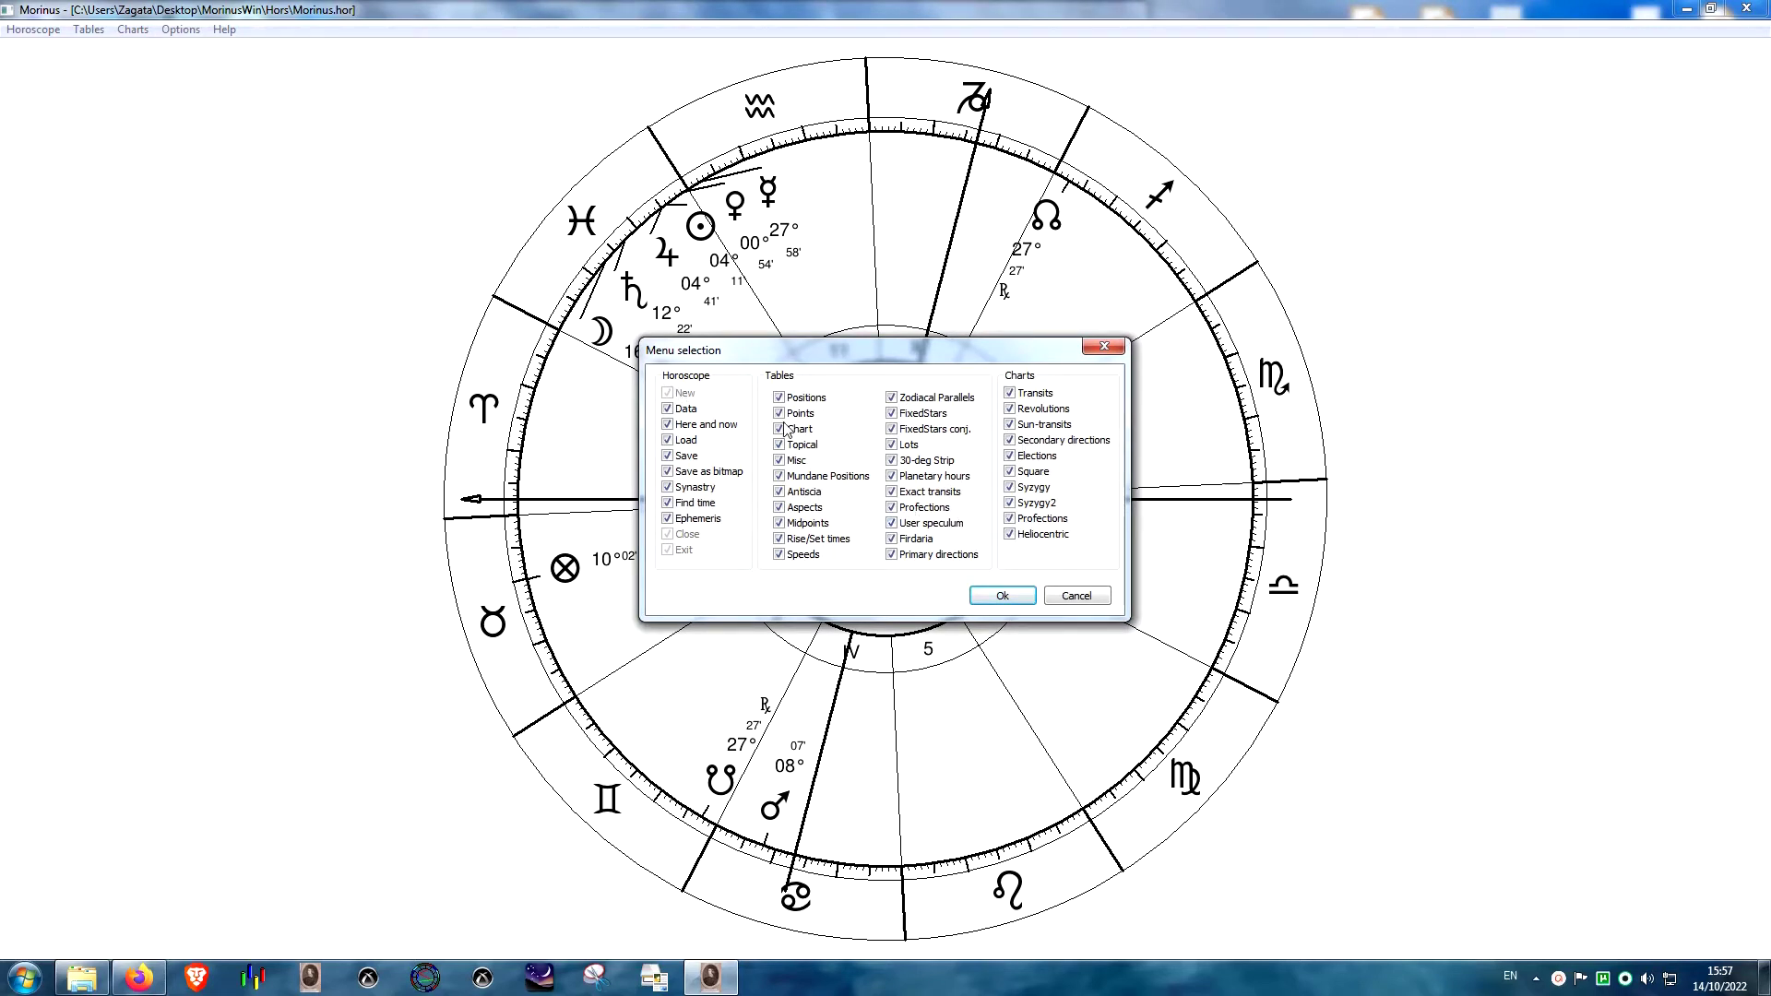
click(1073, 596)
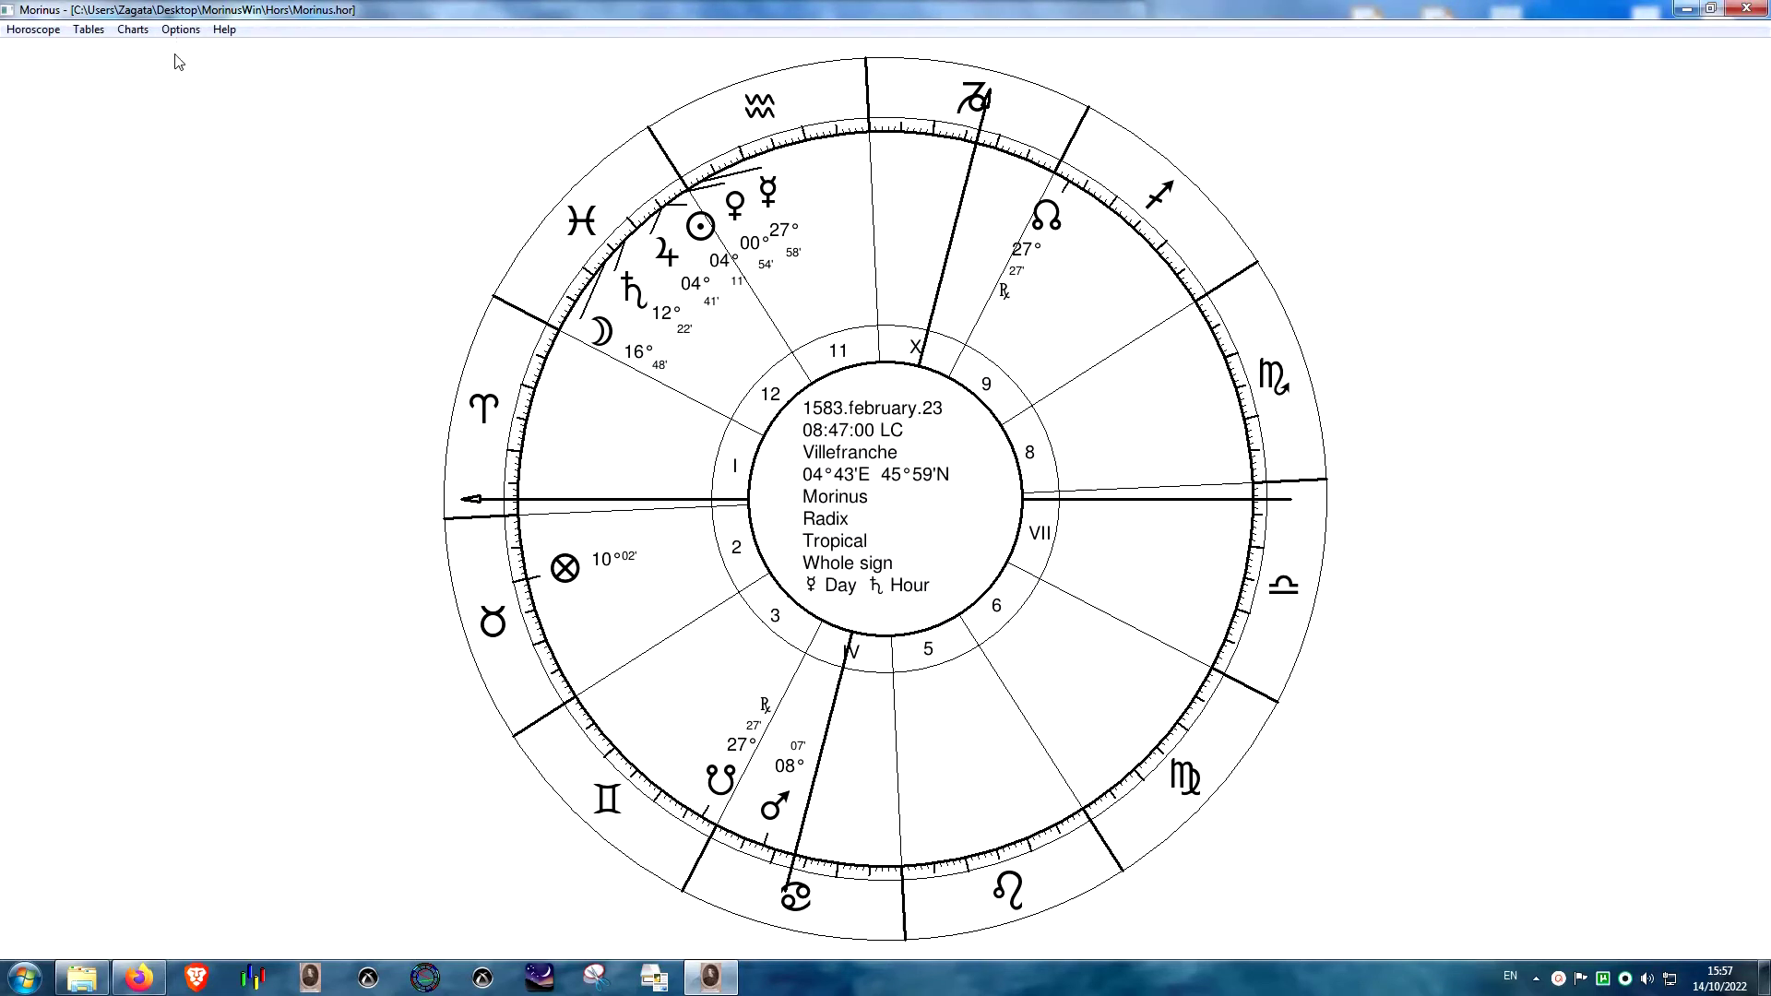
- Close the Morinus.hor sample horoscope
click(181, 30)
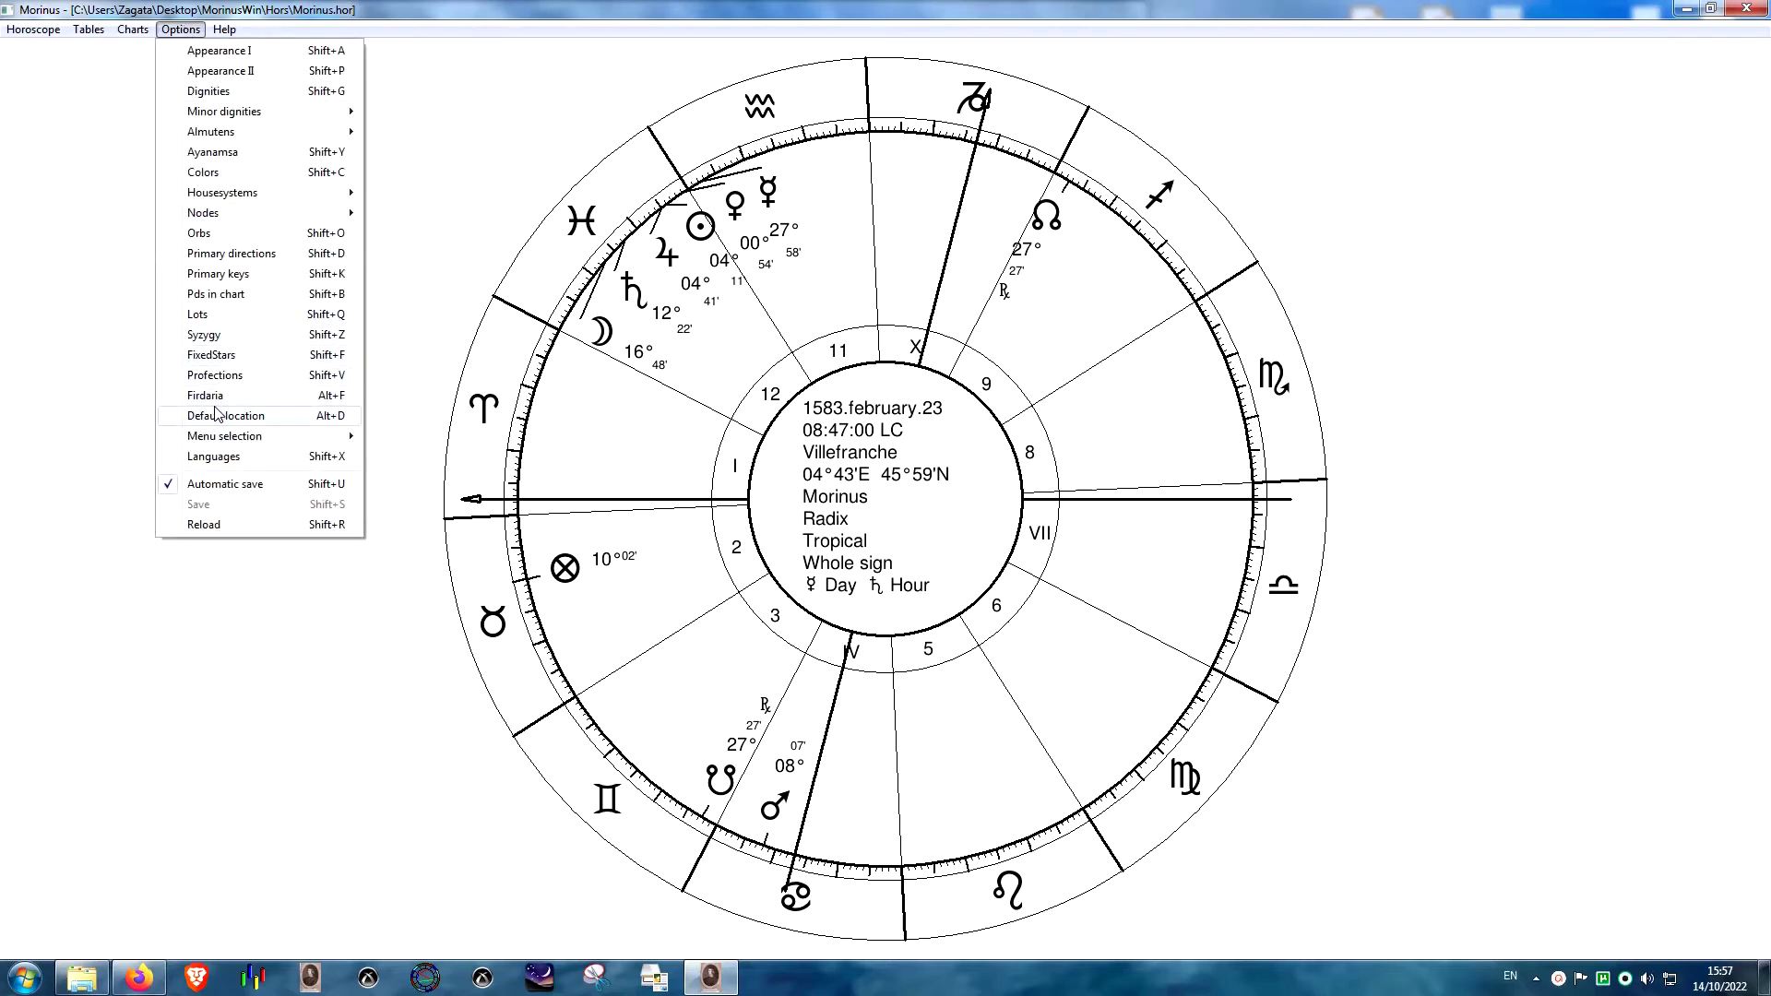
click(657, 217)
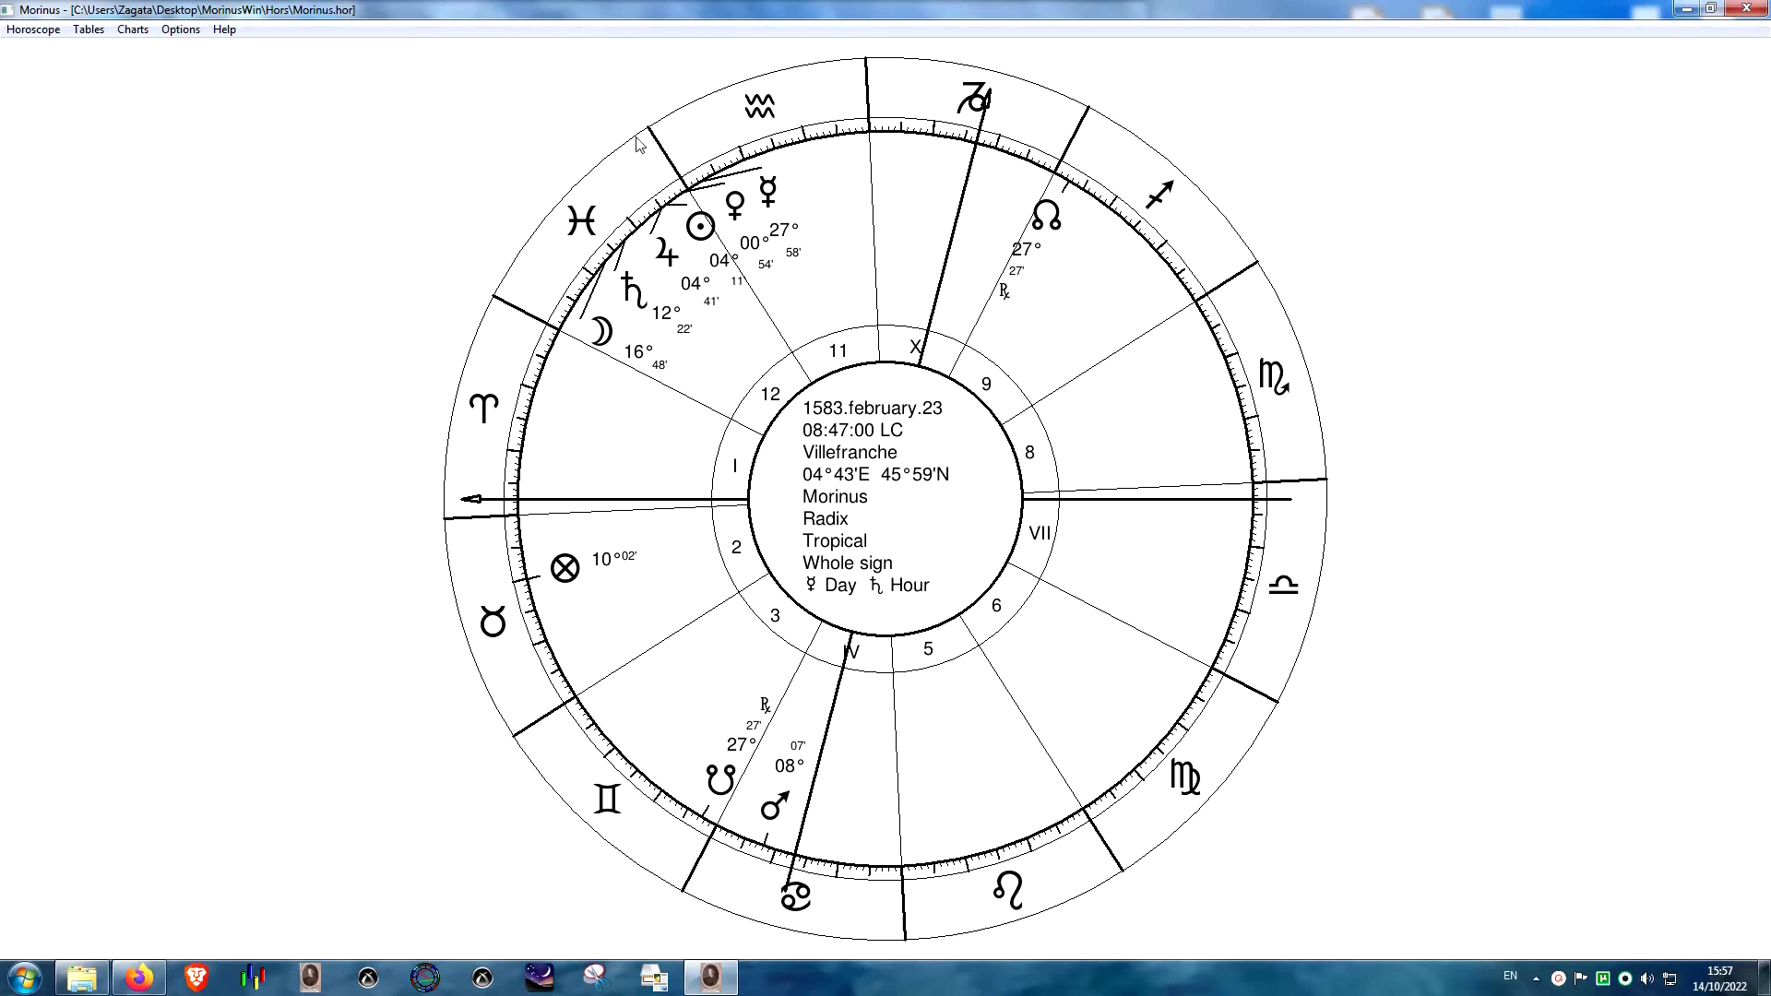
click(27, 32)
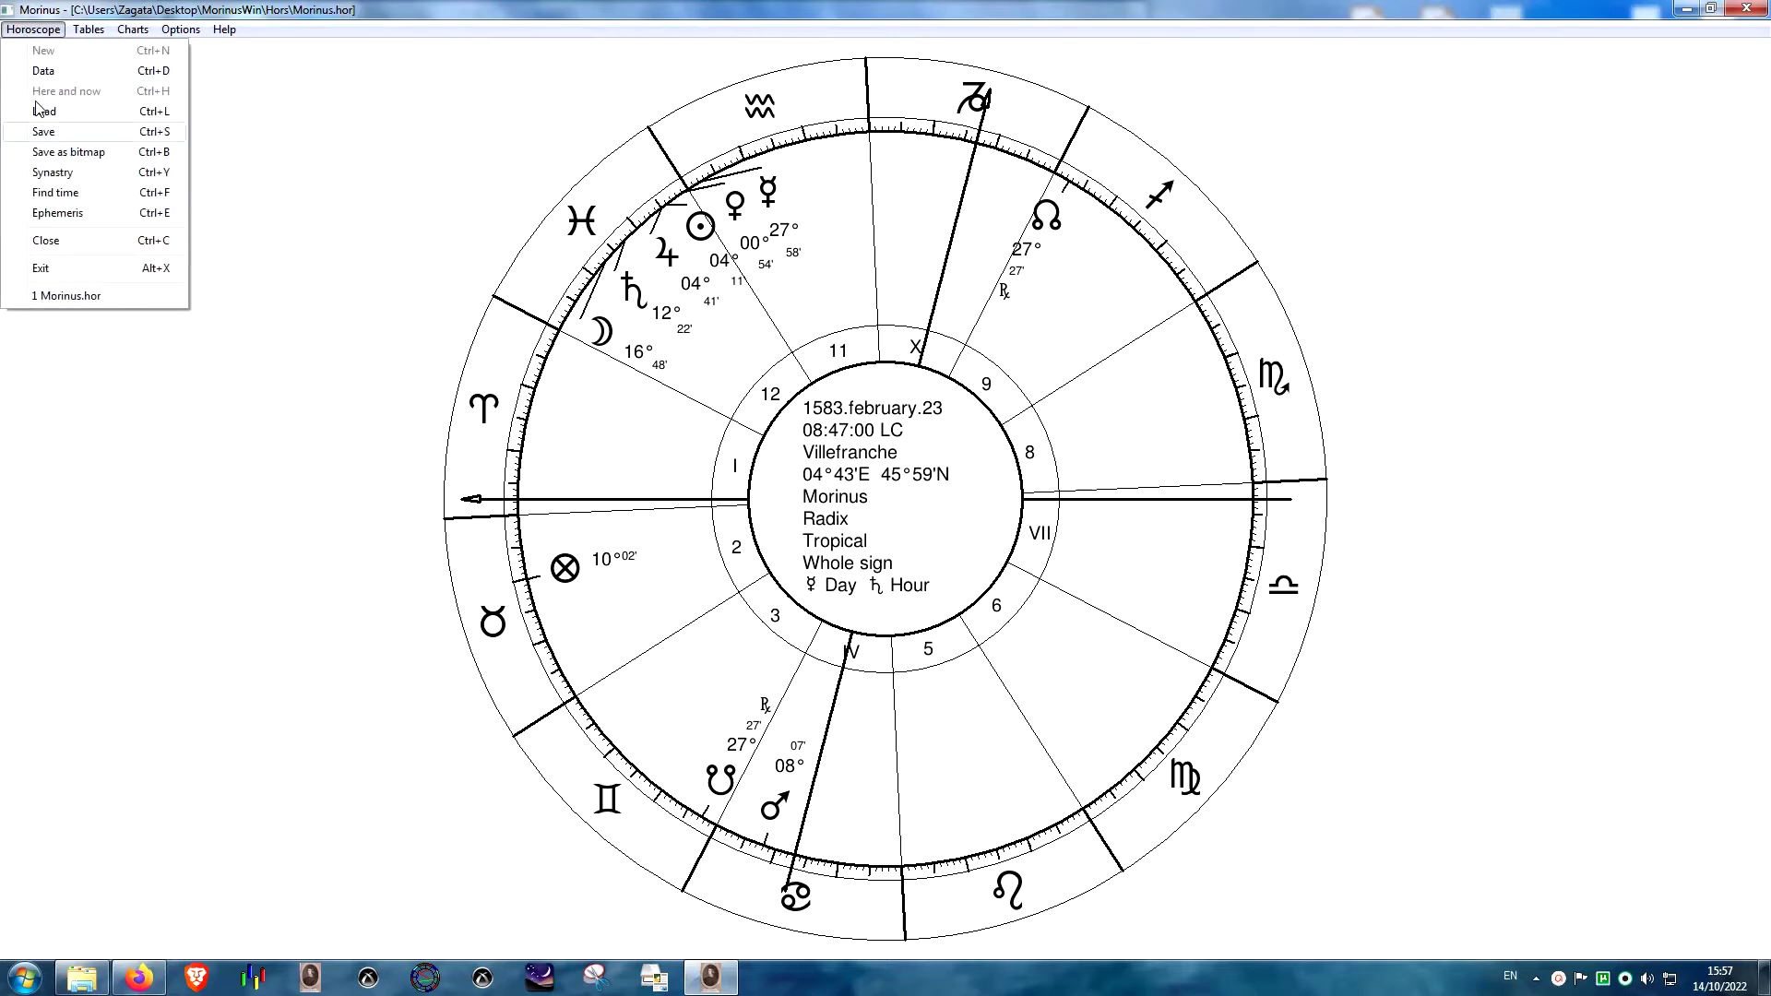
click(71, 242)
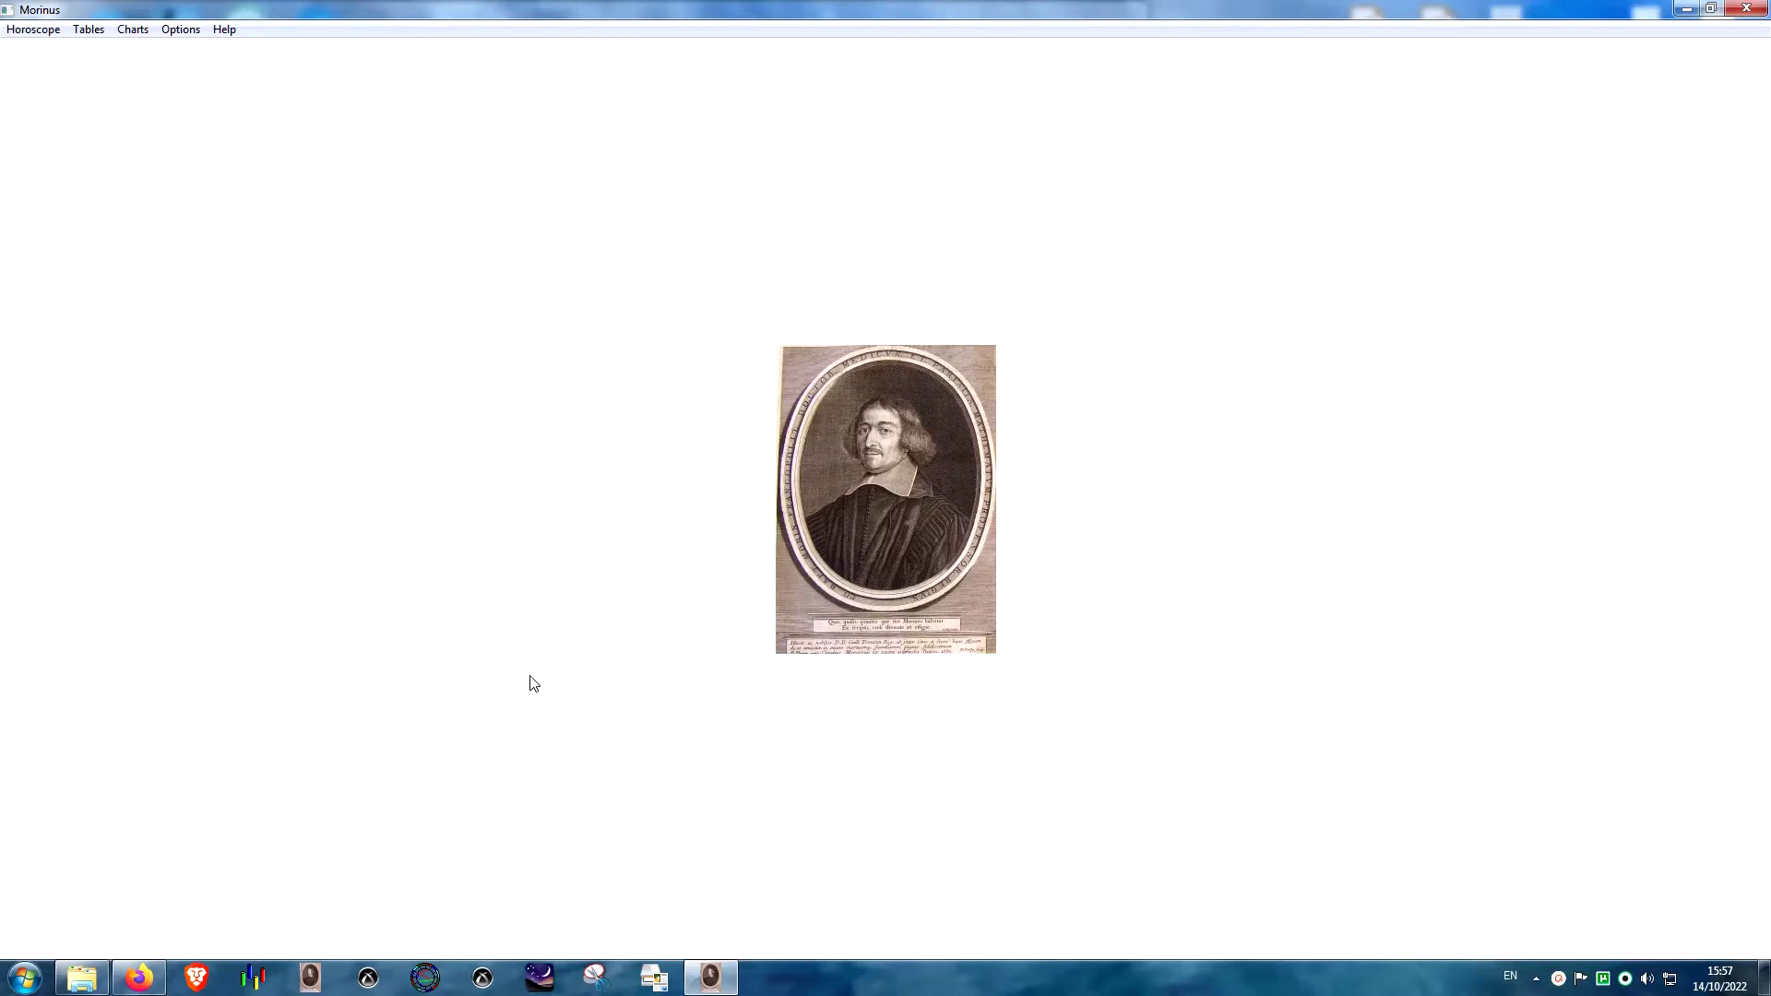
- Switch to Delphic Oracle, view the Brad Pitt chart for its birth data, and return to Morinus
click(368, 976)
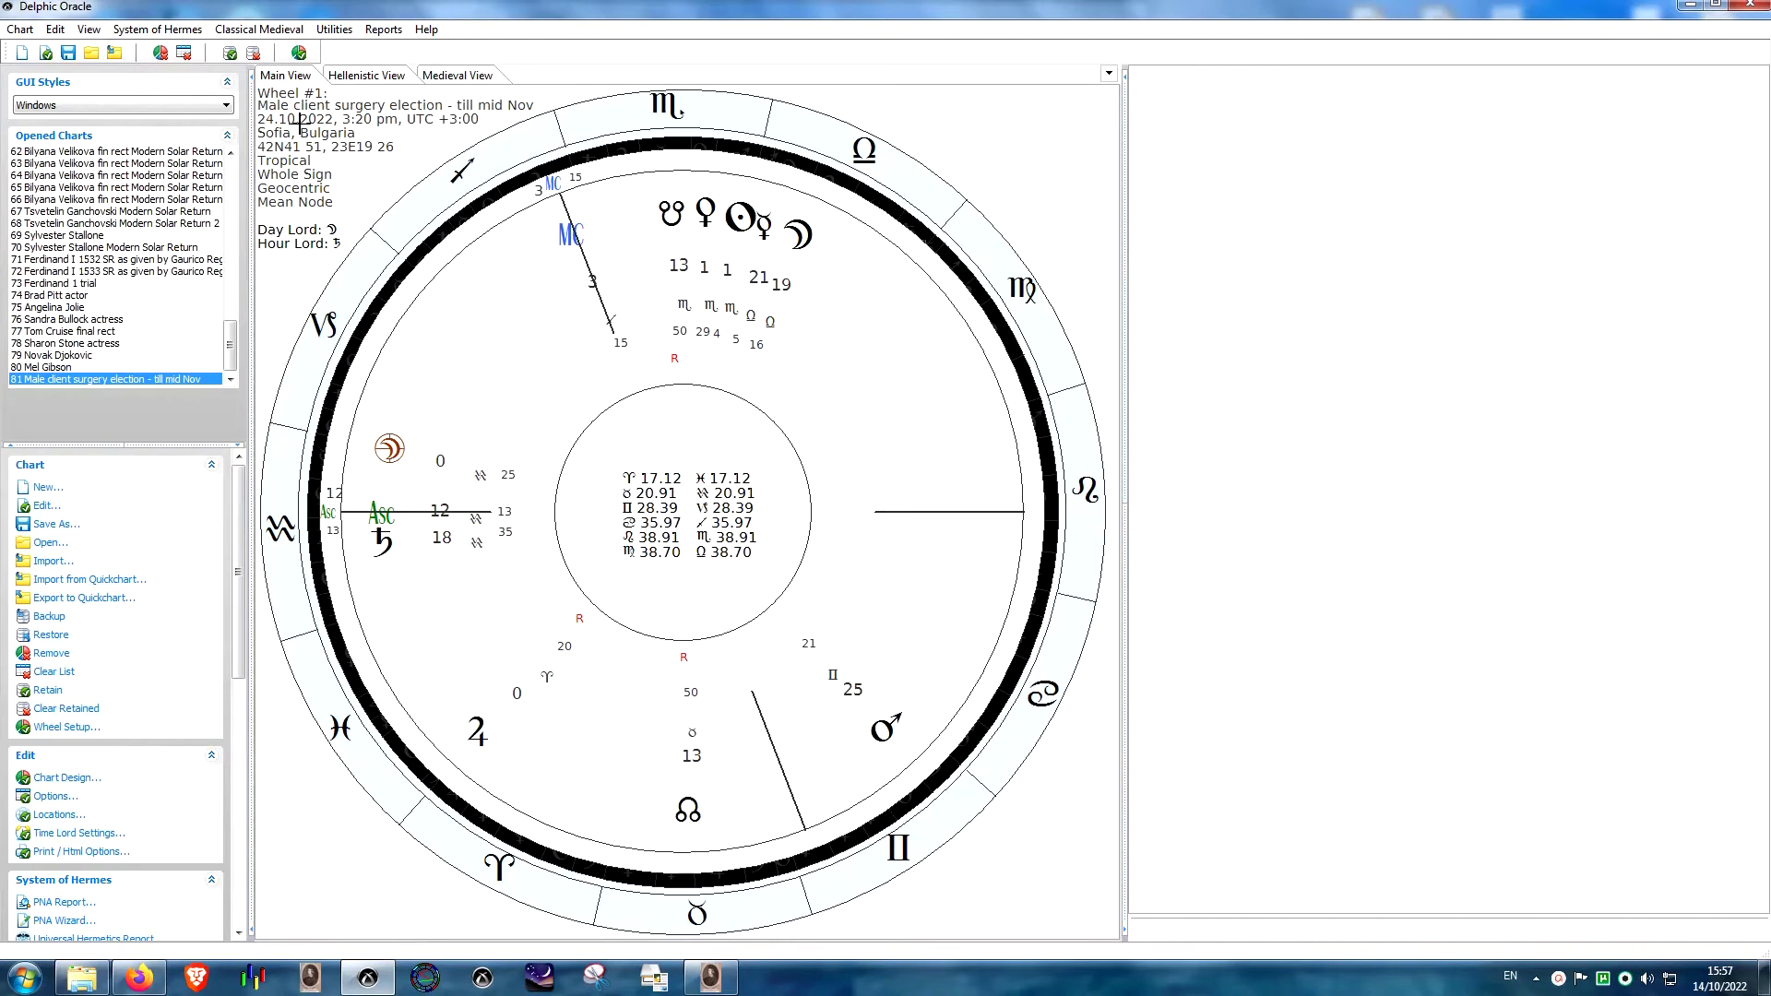
click(81, 297)
click(724, 977)
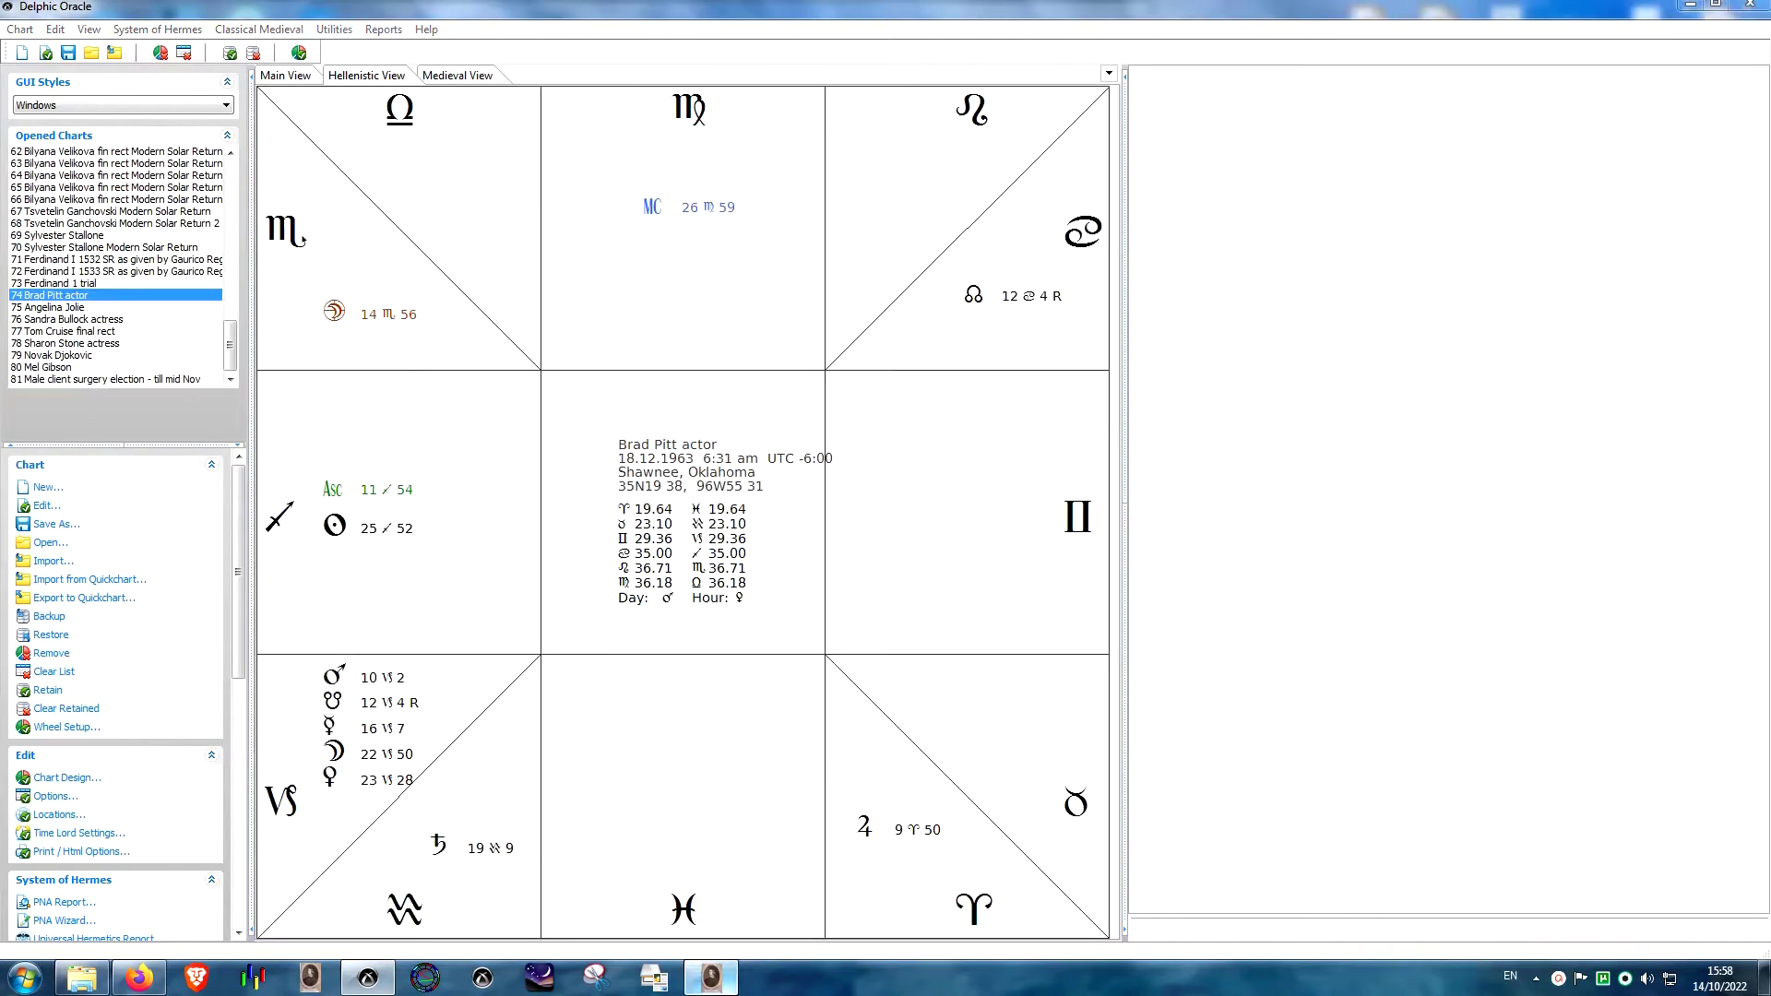
click(31, 30)
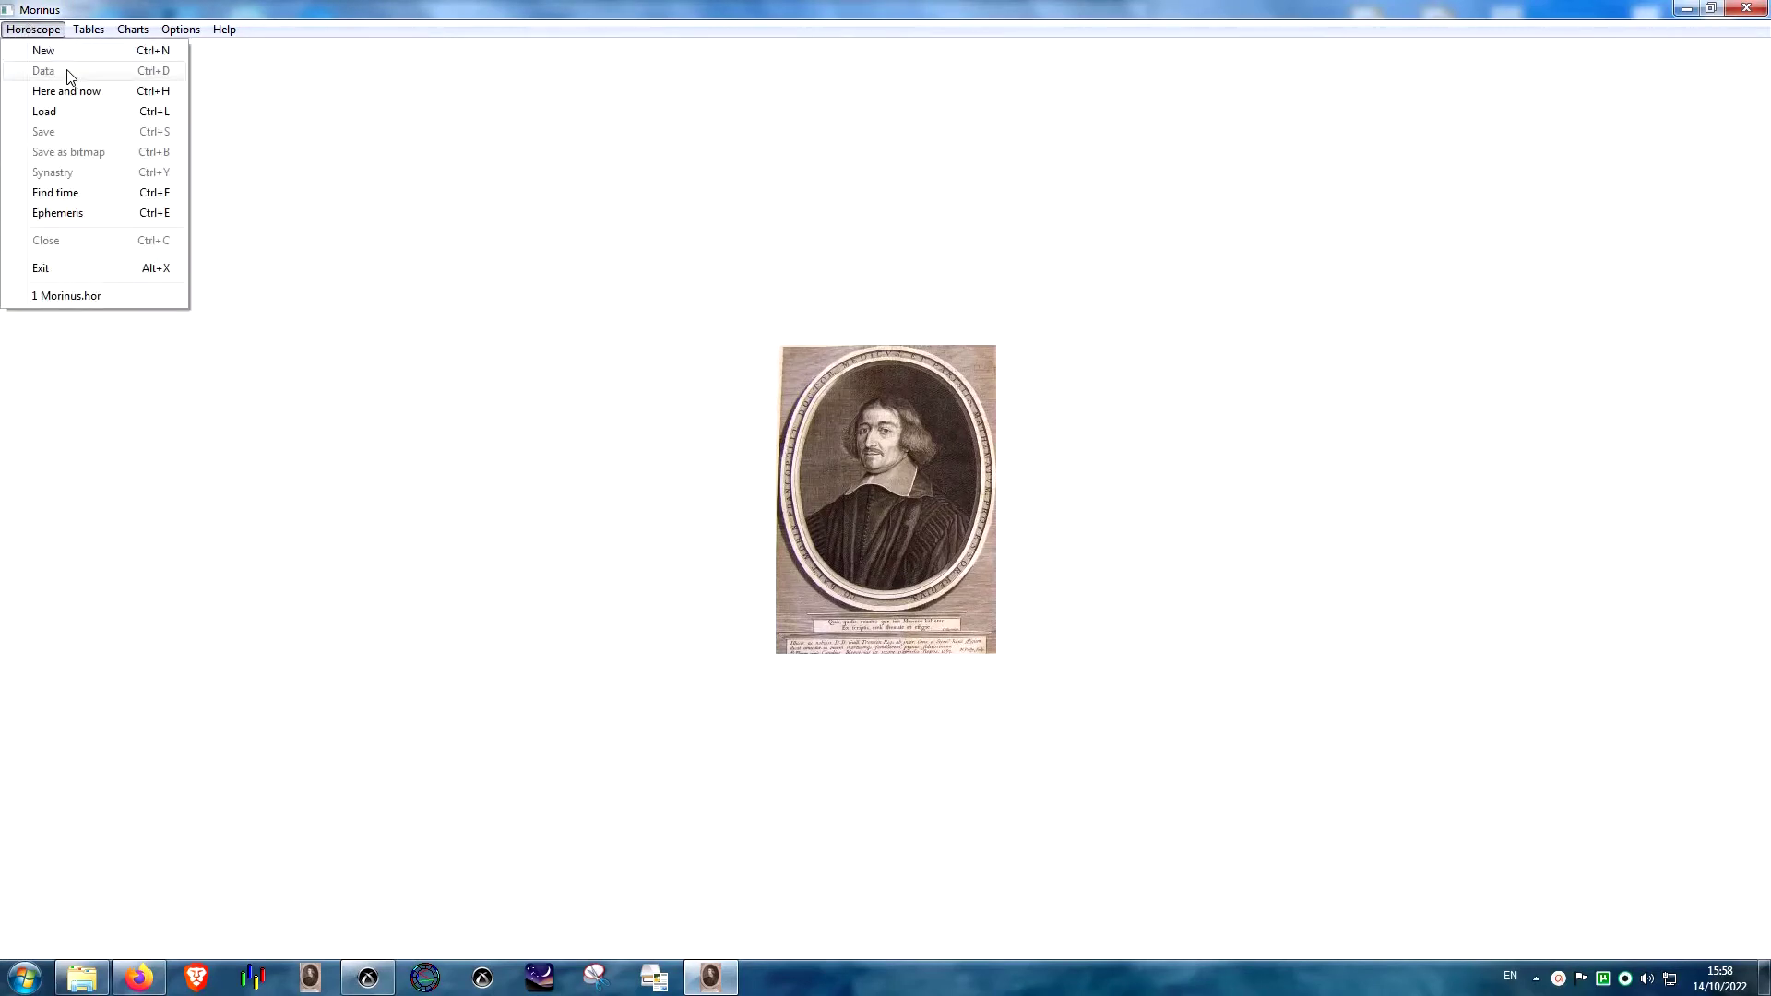
click(517, 134)
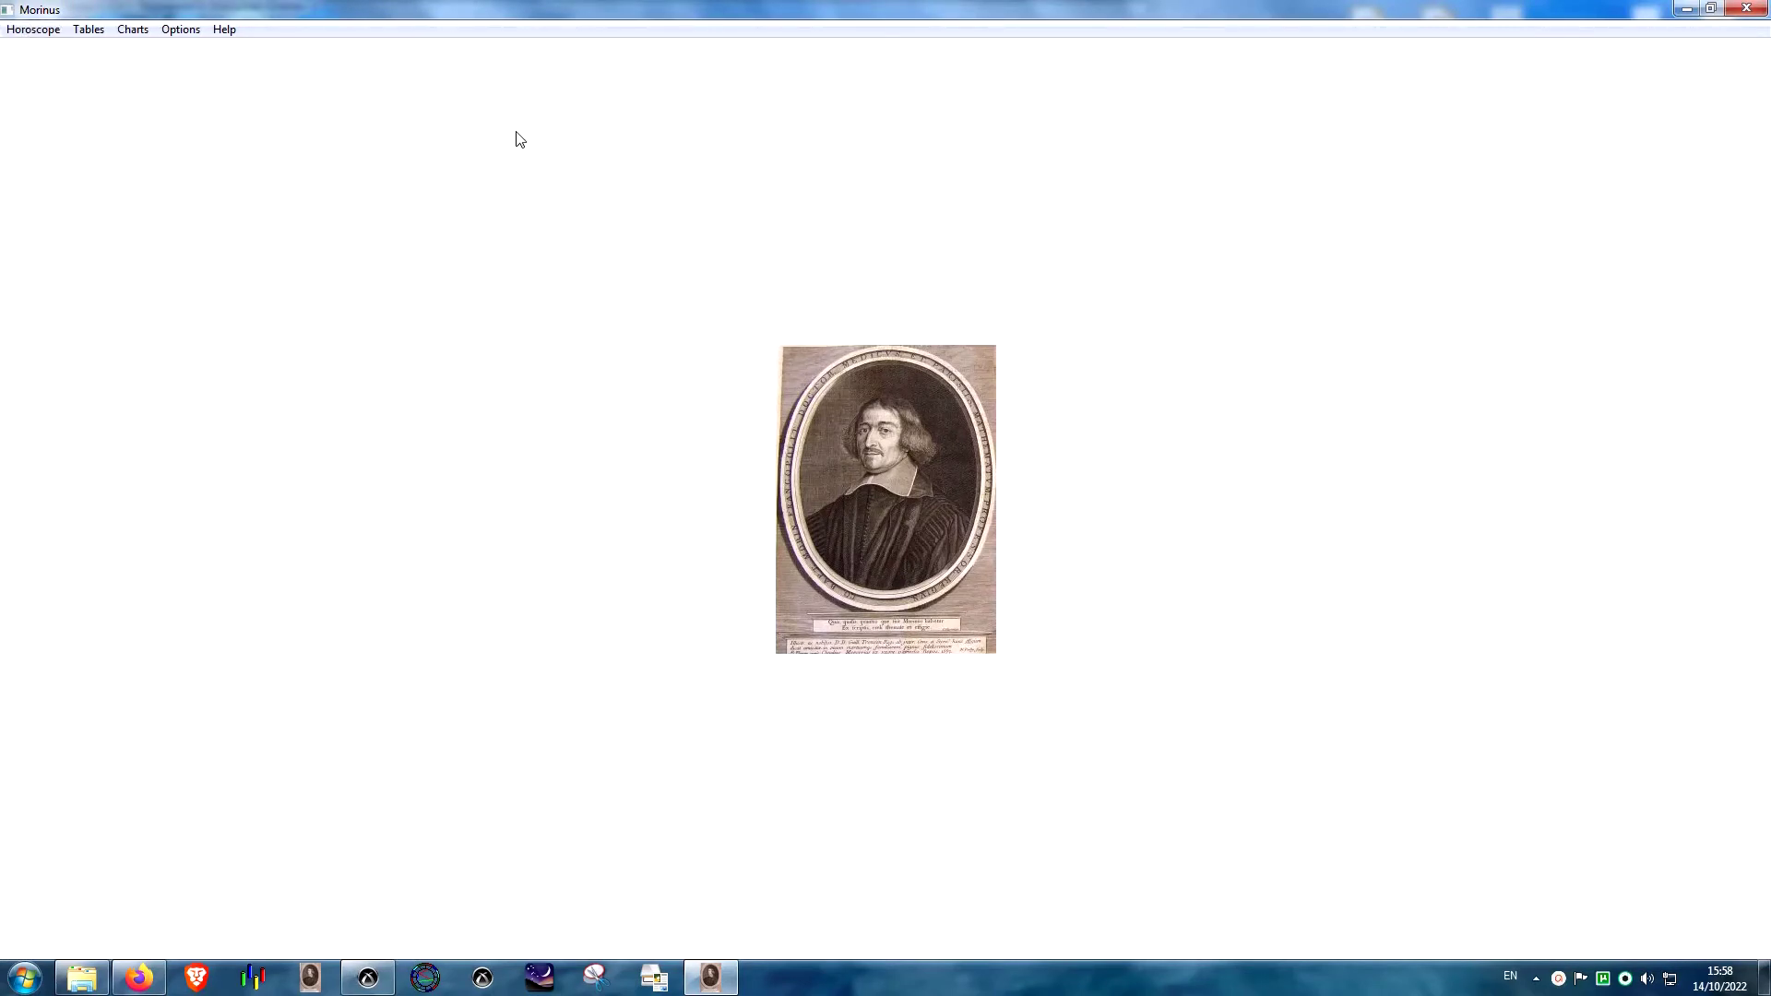
click(47, 34)
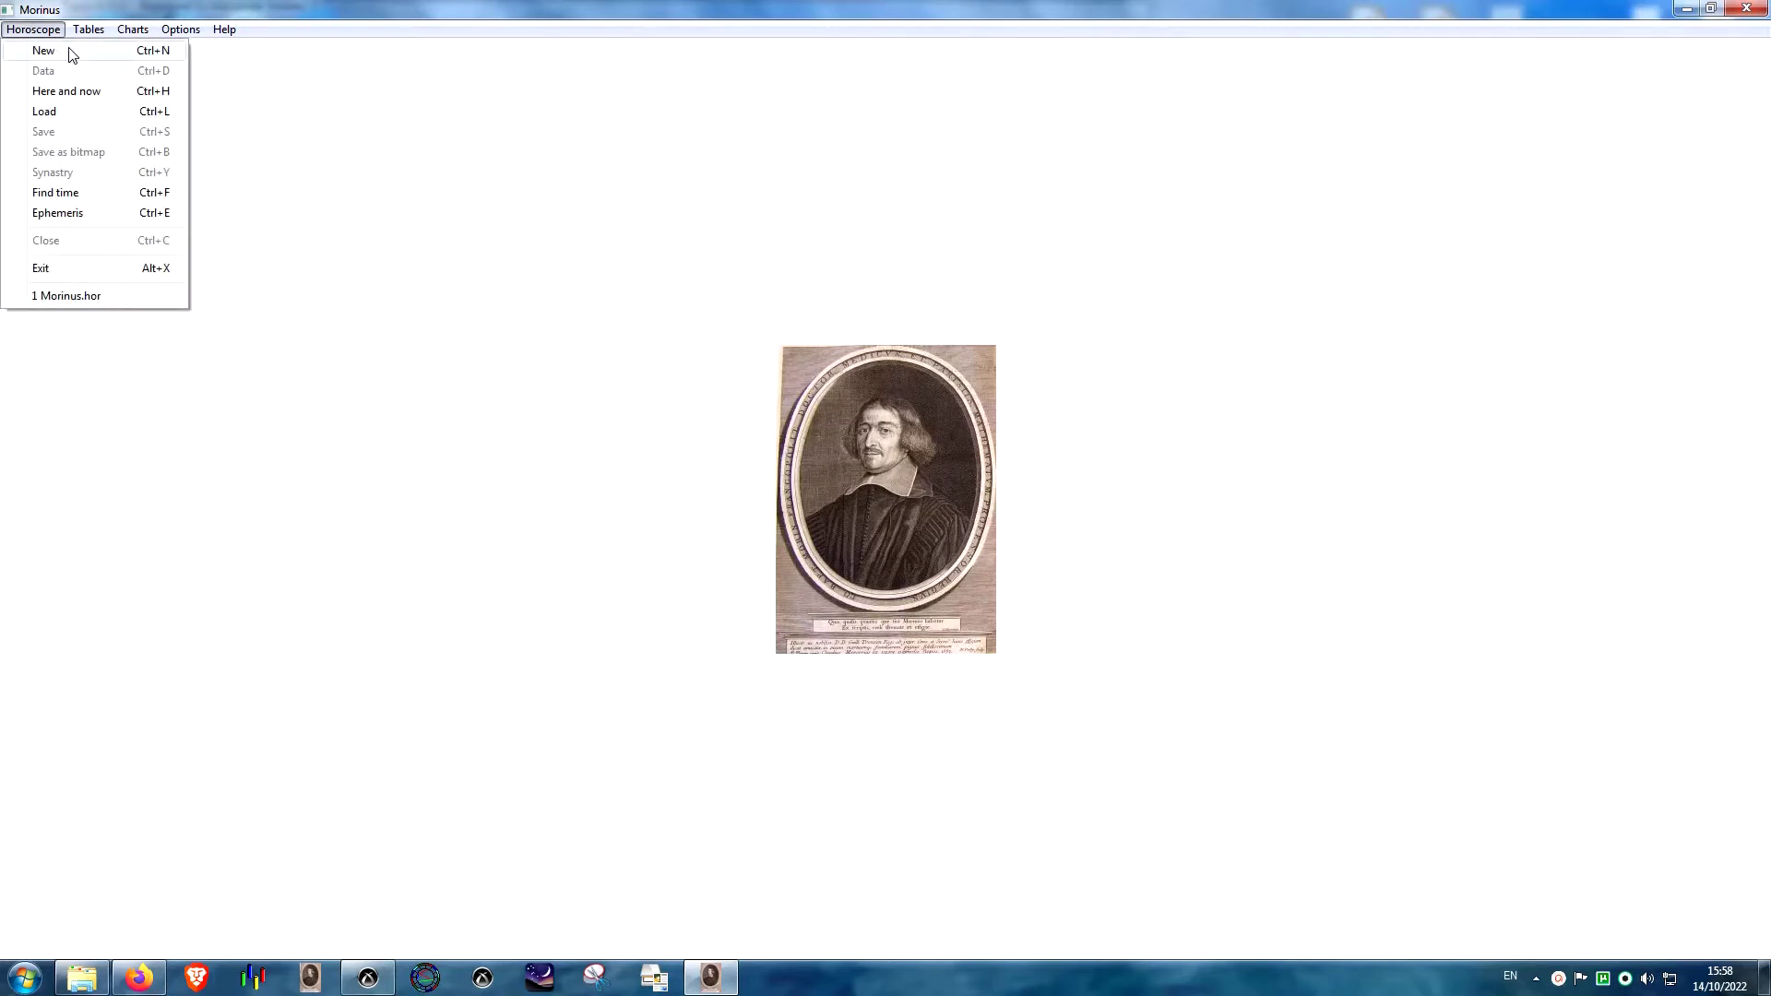
click(448, 203)
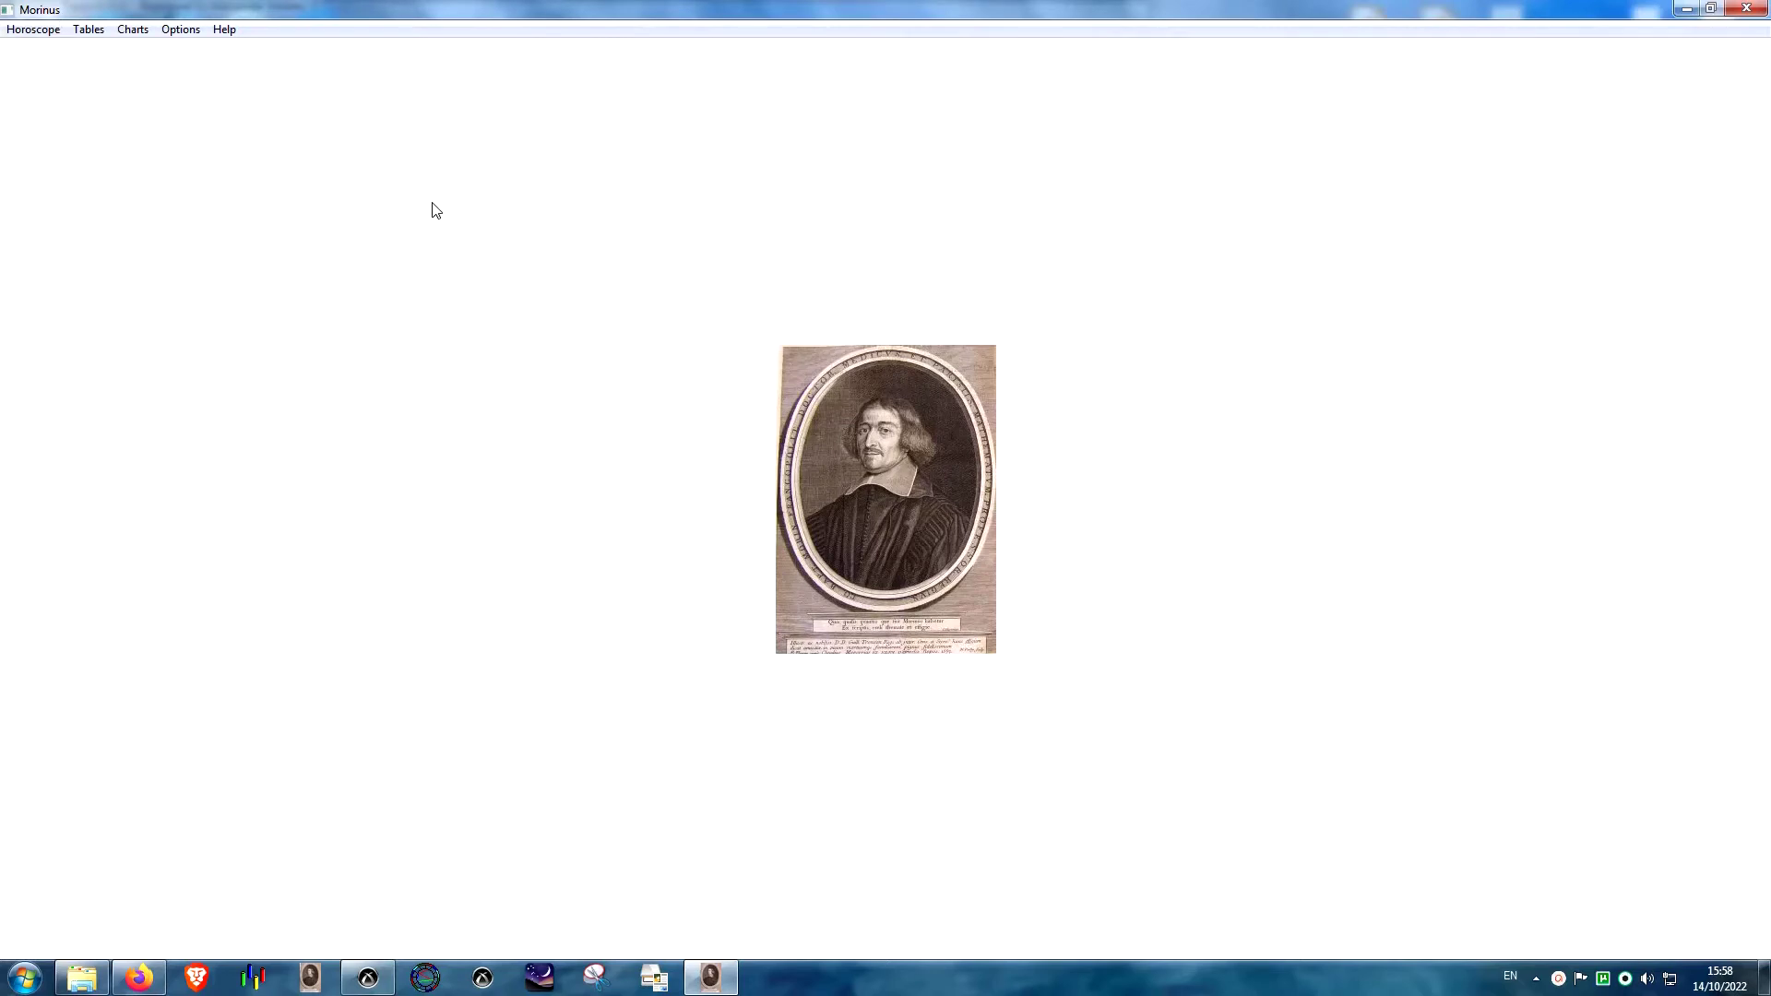
- Start a new horoscope named Brad Pitt, keeping gender Male and chart type Radix
key(ctrl+n)
drag(704, 277, 1063, 459)
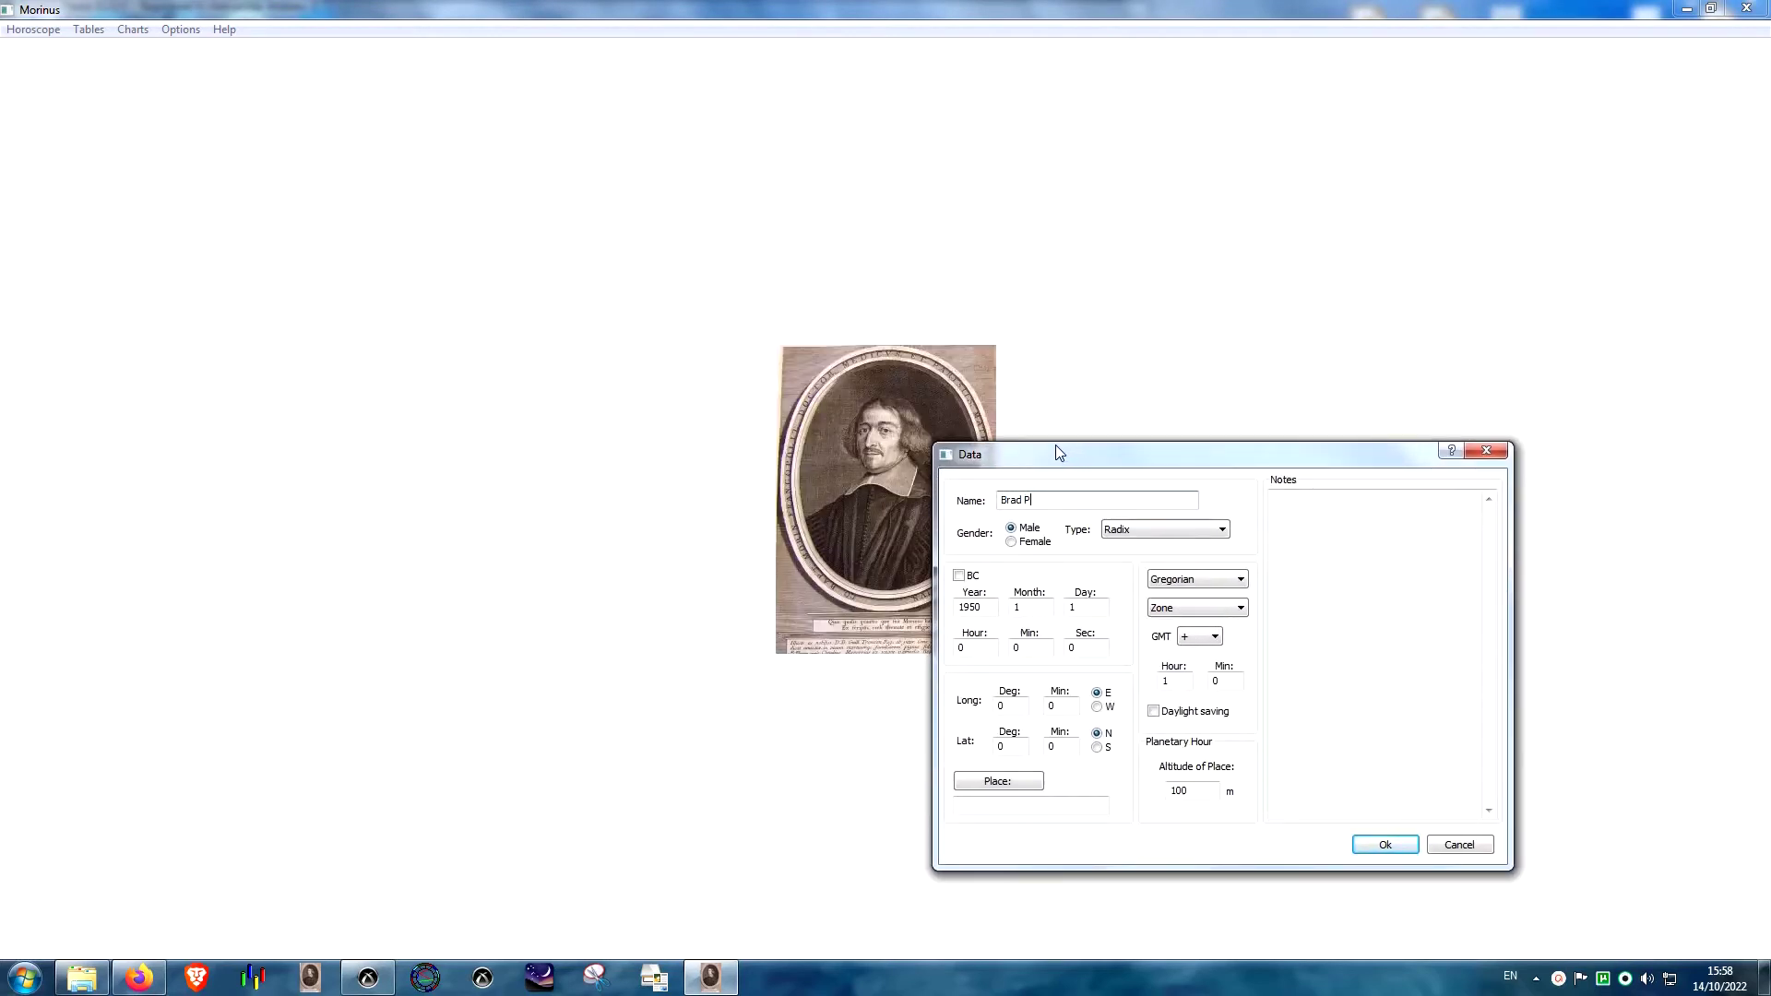
click(1221, 530)
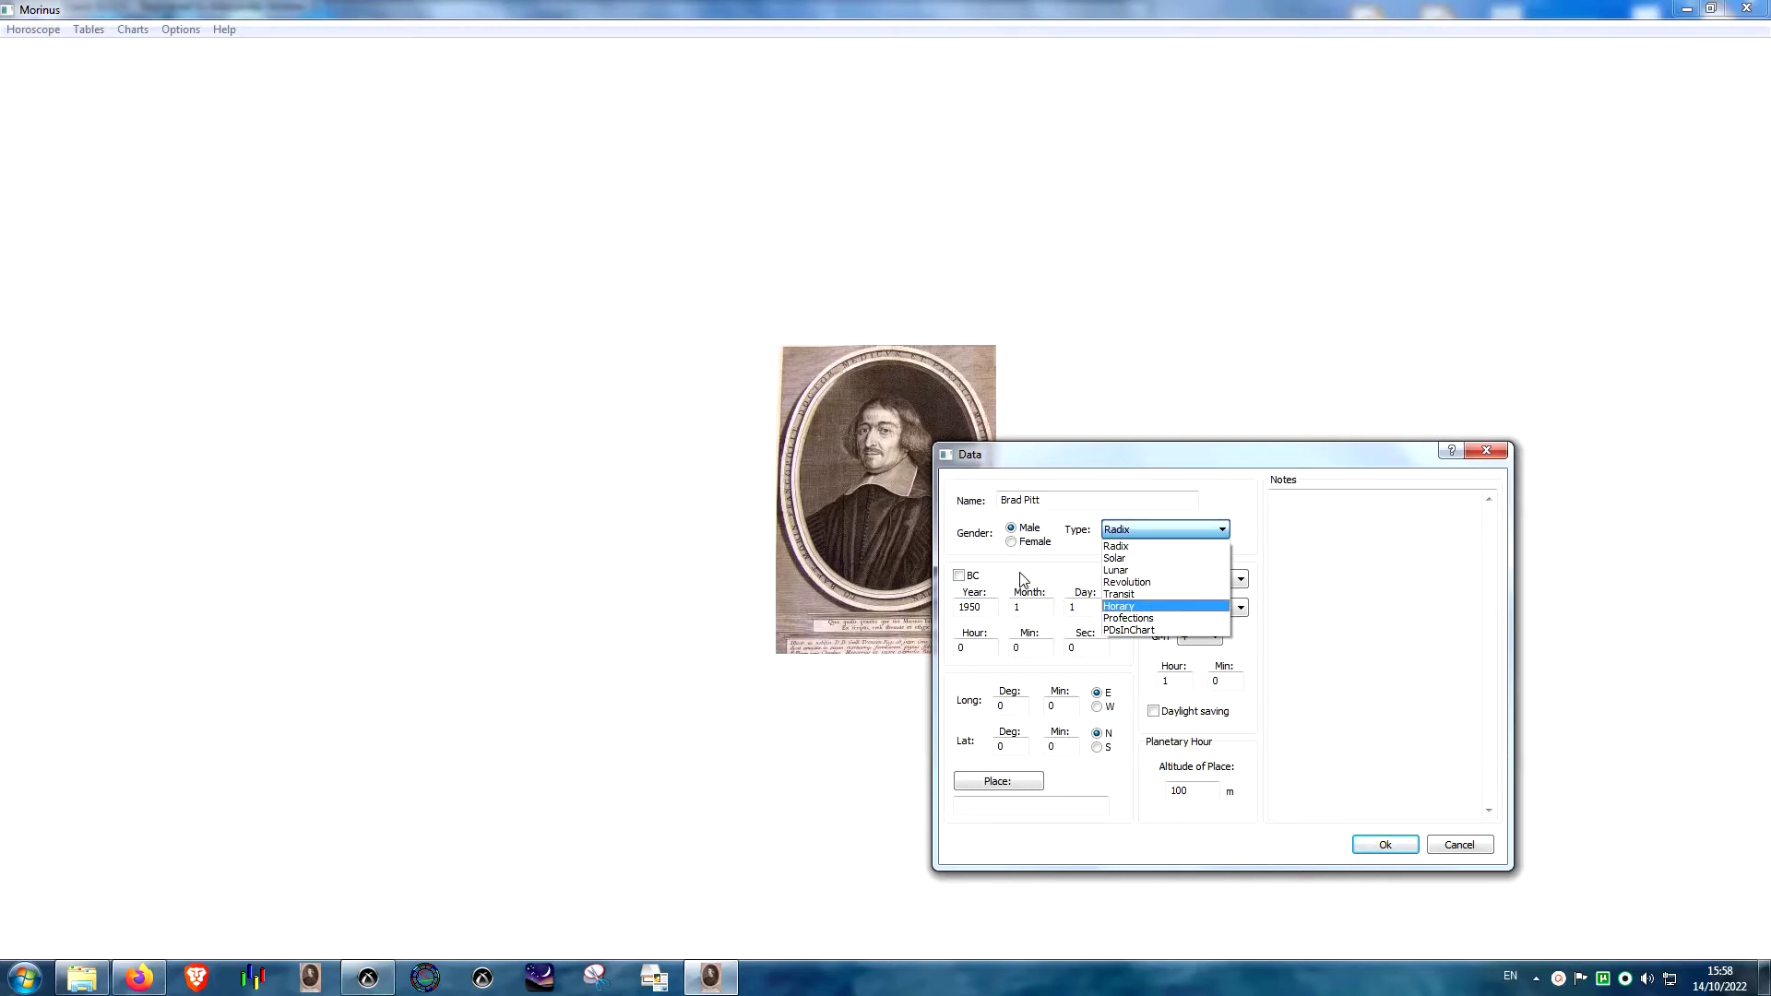
key(Escape)
- Enter the year, month and day of birth, checking them against the Brad Pitt chart in Delphic Oracle
key(Tab)
text(1963)
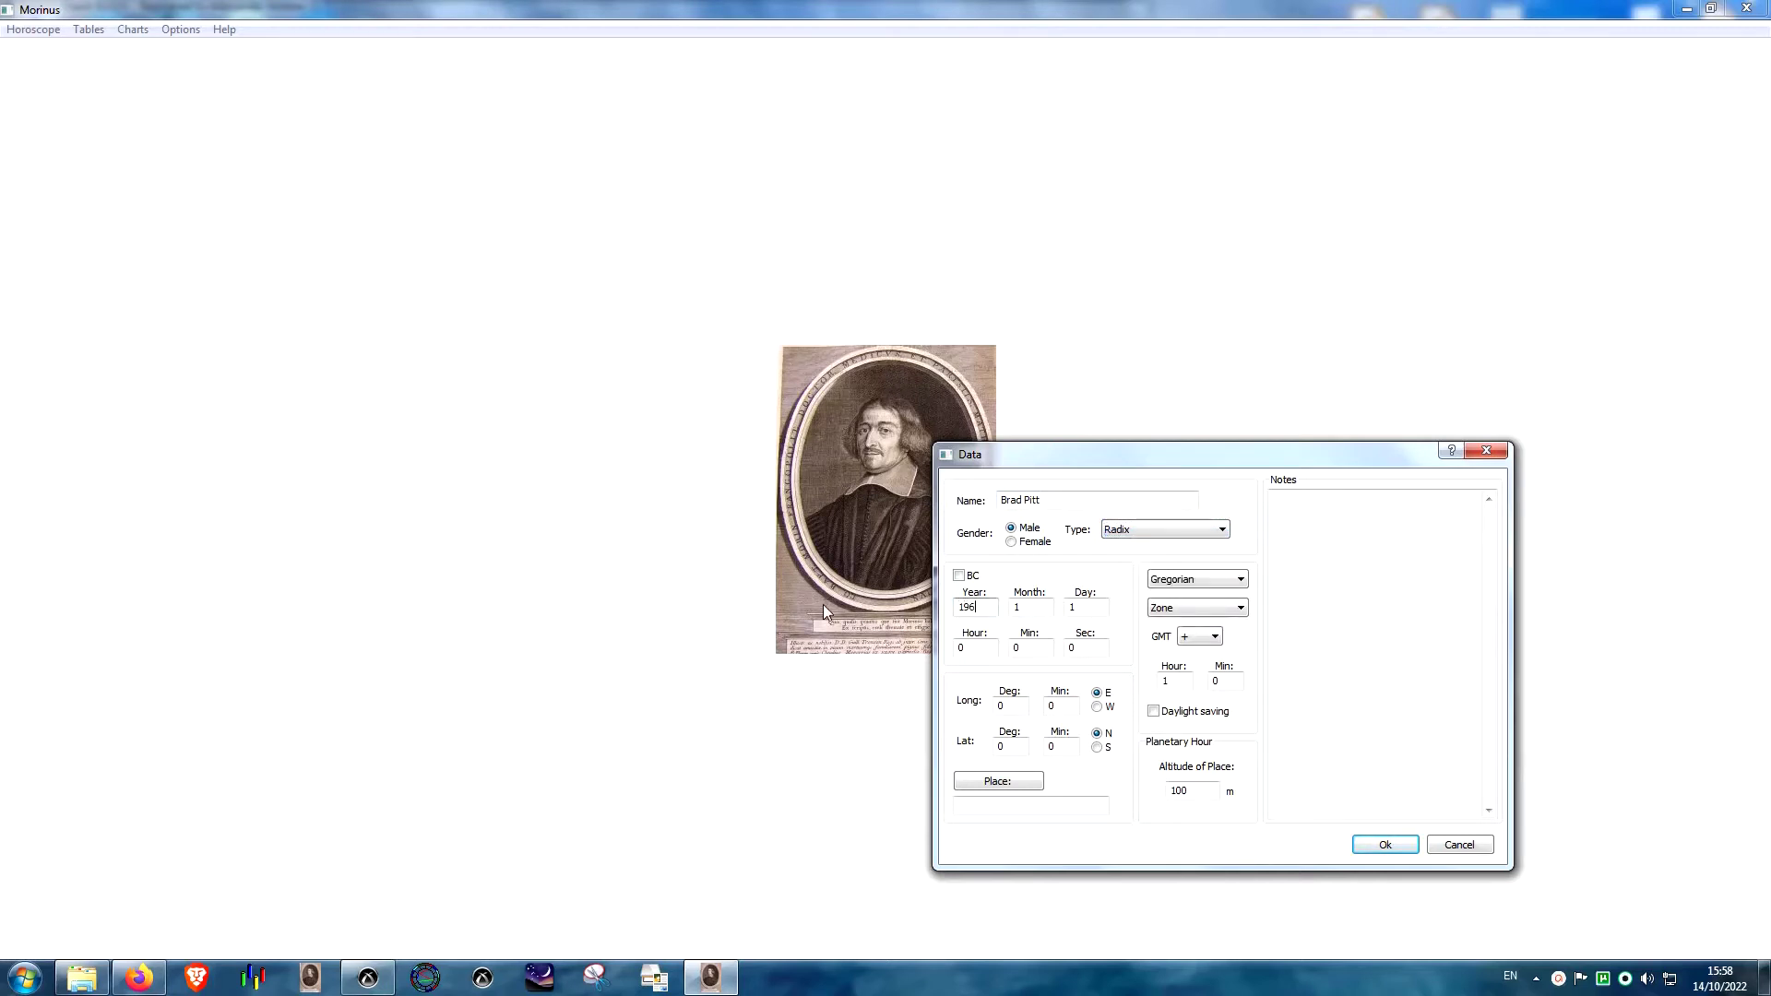
key(Tab)
text(12)
click(367, 978)
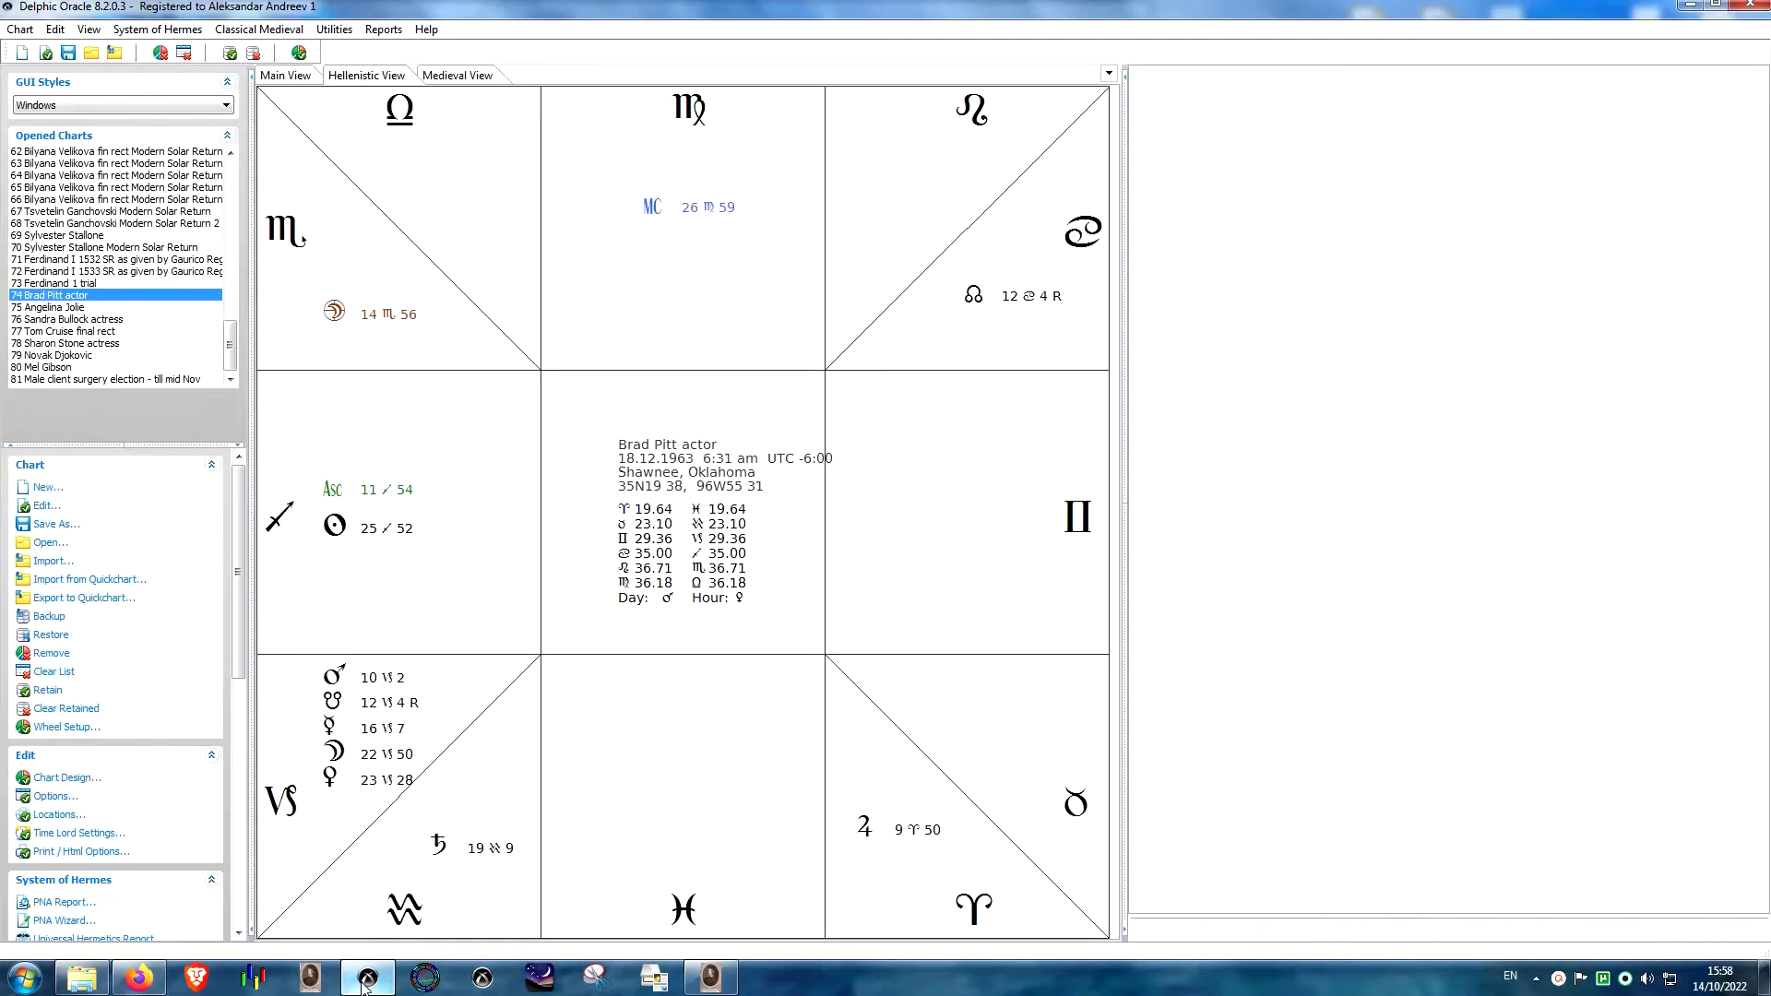
click(711, 978)
key(Tab)
text(1)
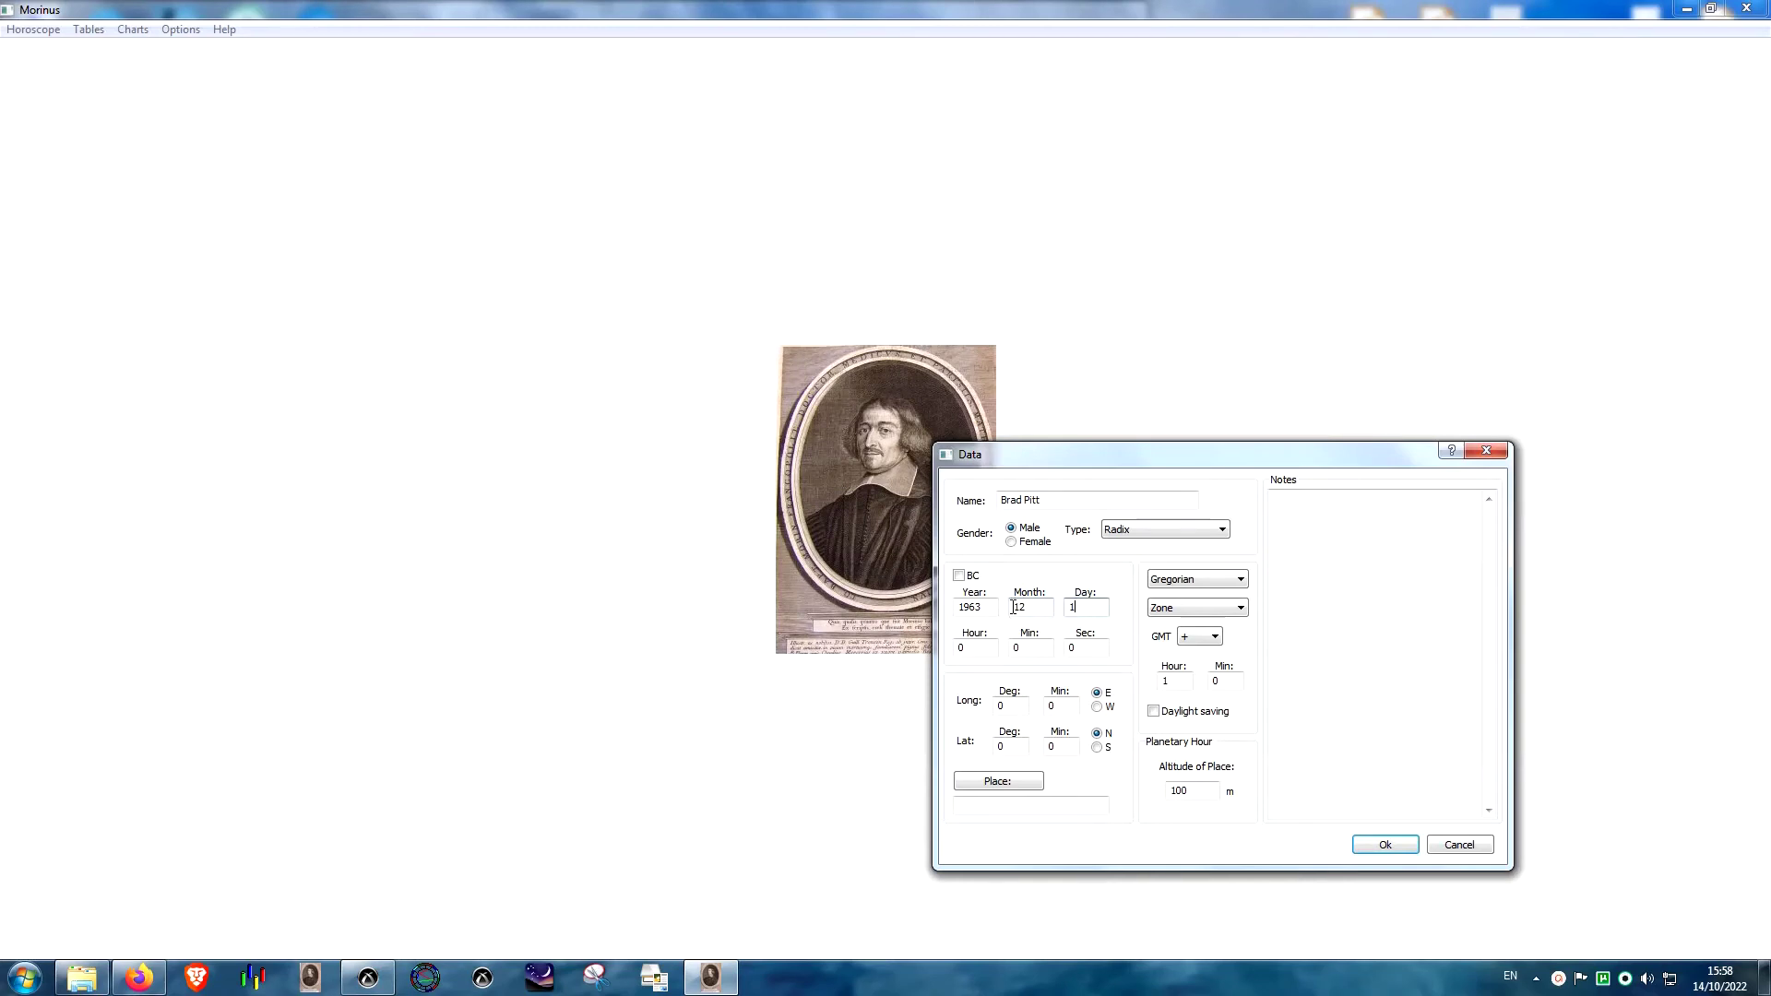
text(8)
- Set the birth time to 6:31 and compare it with the Brad Pitt chart in Delphic Oracle
key(Tab)
text(5)
key(Tab)
text(31)
click(368, 976)
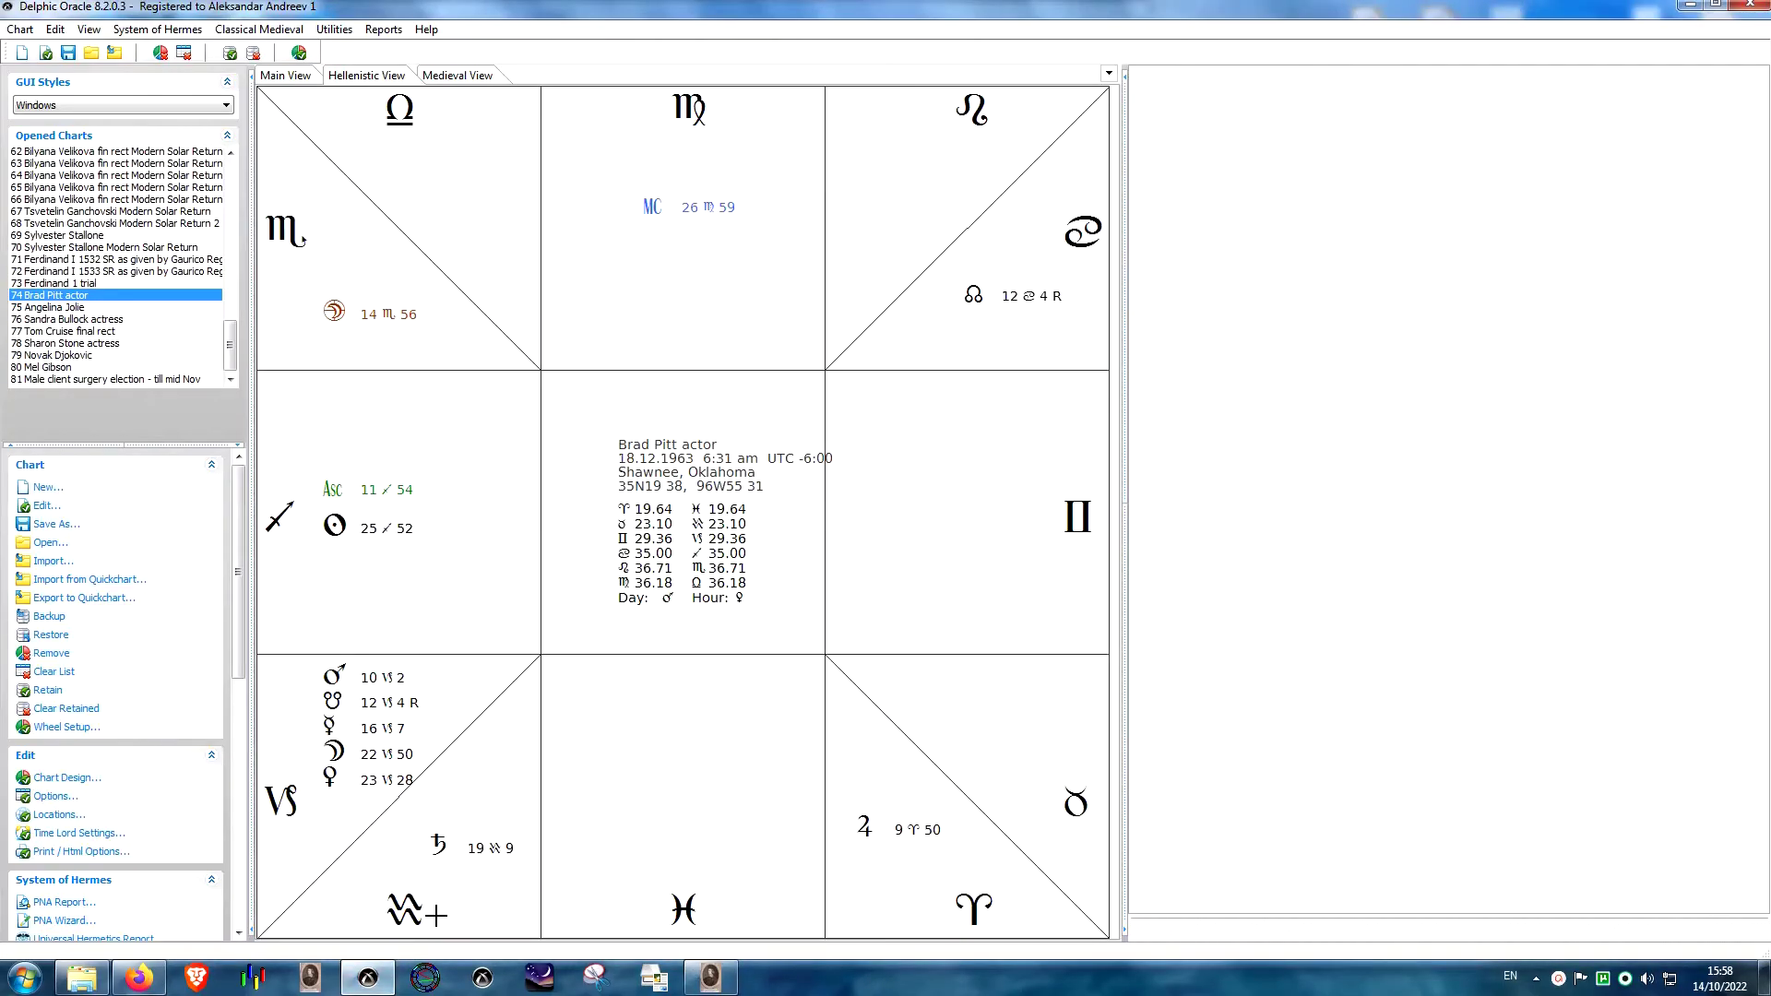
click(369, 977)
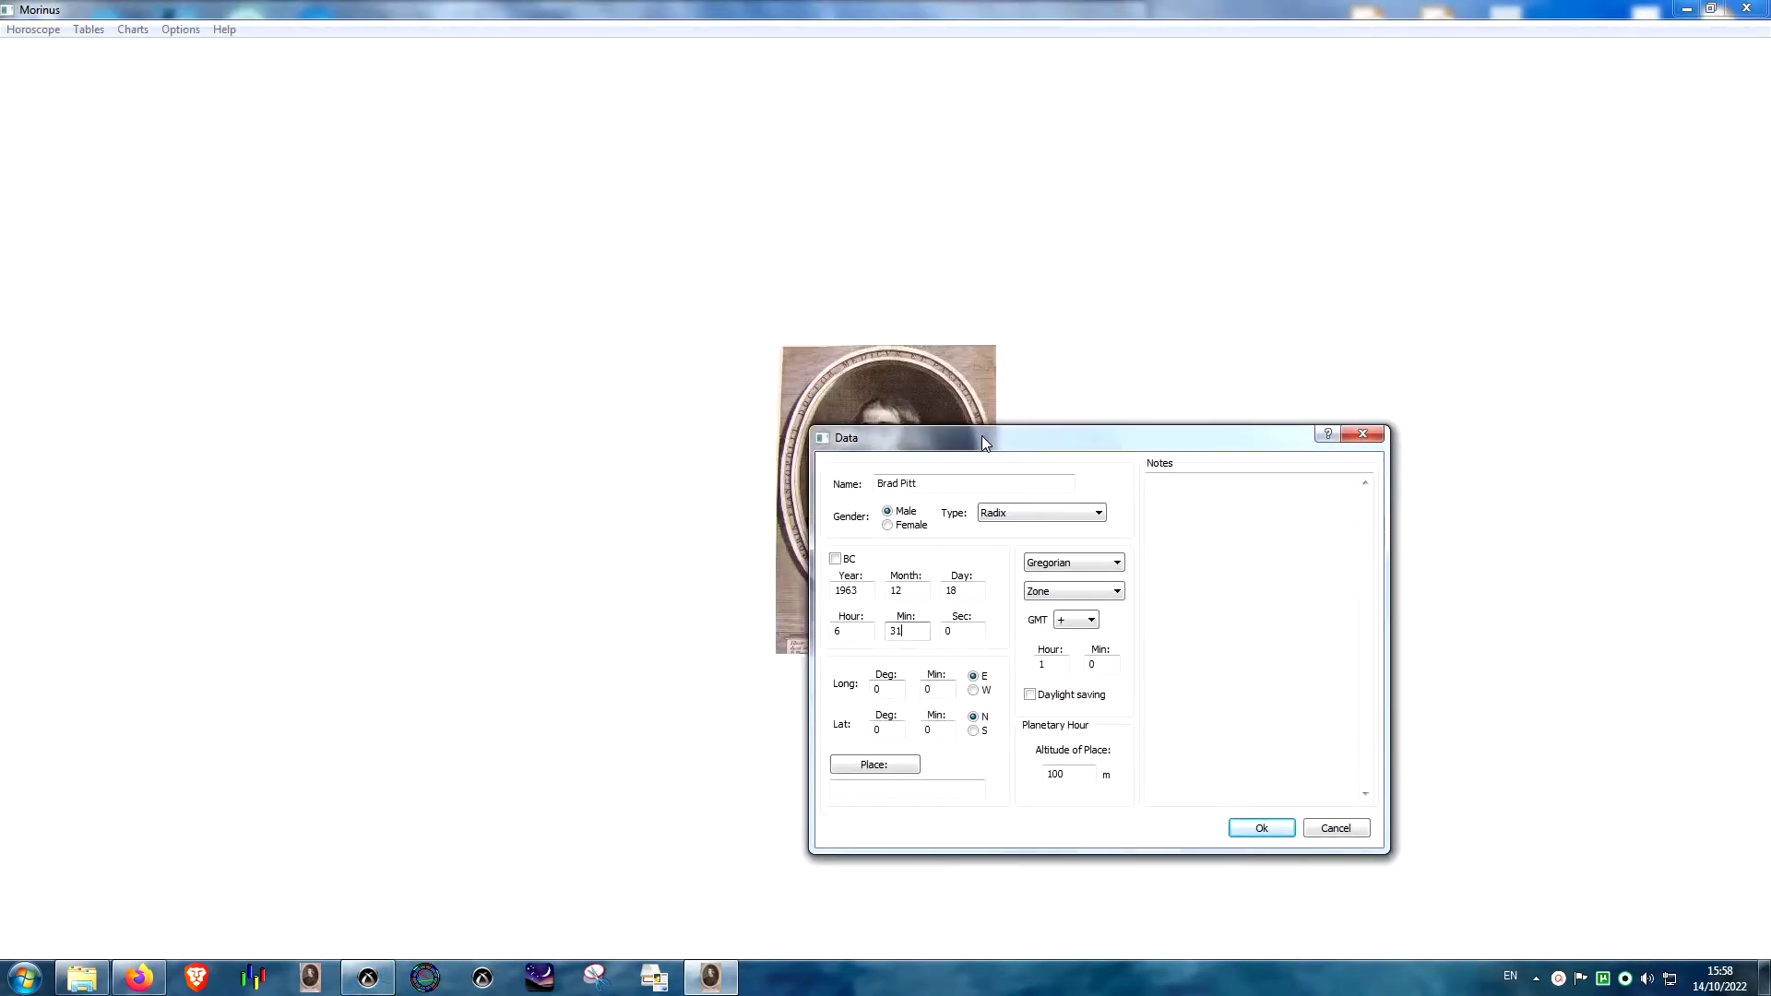
- Open the Places window for the birth location and move it clear of the birth data fields
drag(981, 435, 859, 412)
click(782, 743)
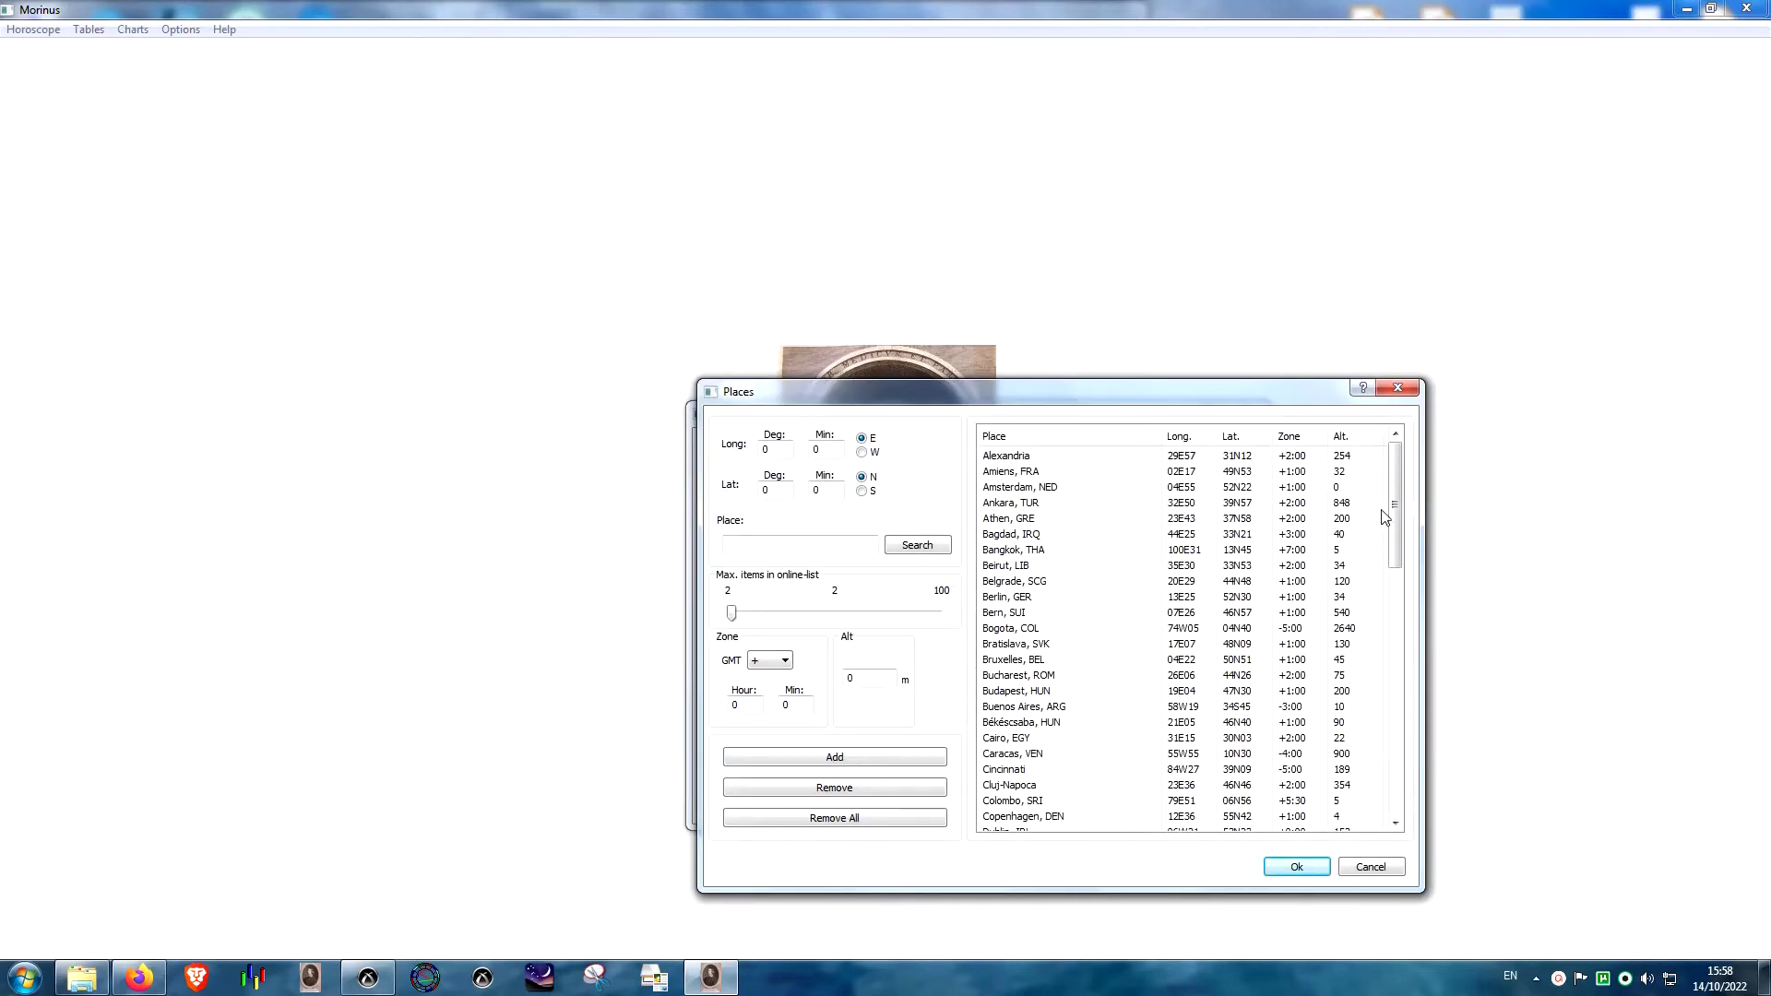
mouse_move(1394, 482)
mouse_down()
mouse_move(1393, 756)
mouse_move(1381, 489)
mouse_up()
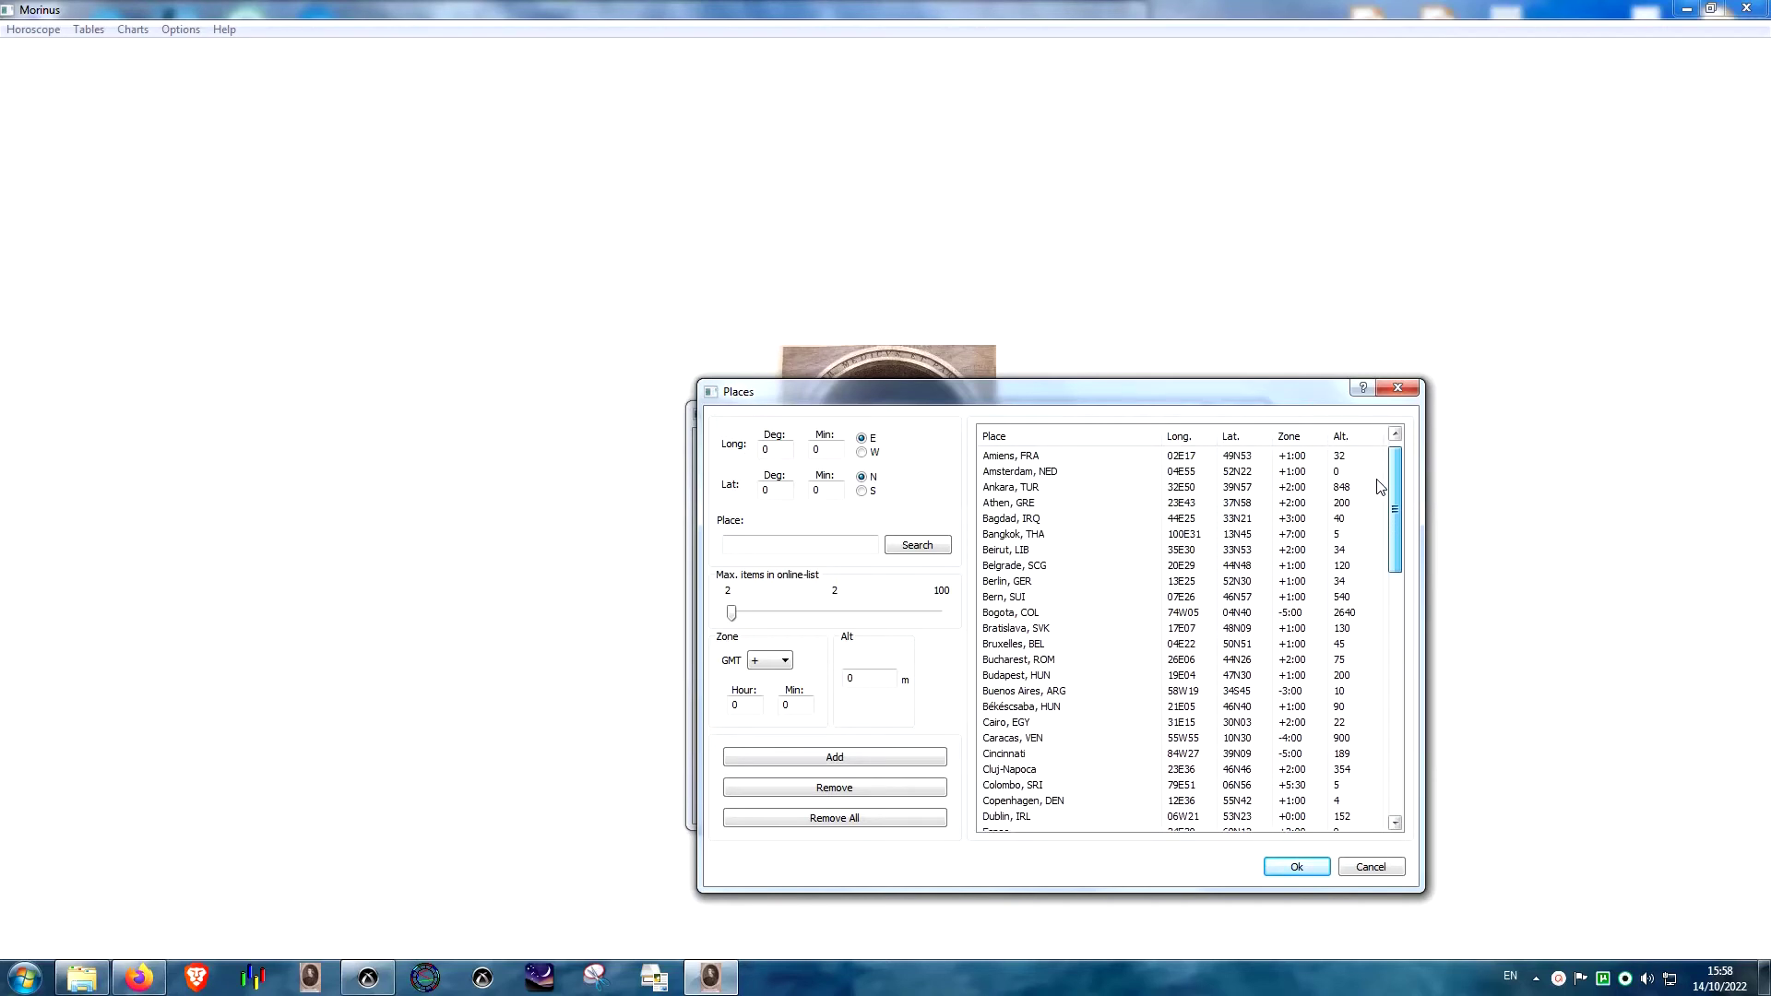
drag(943, 391, 977, 376)
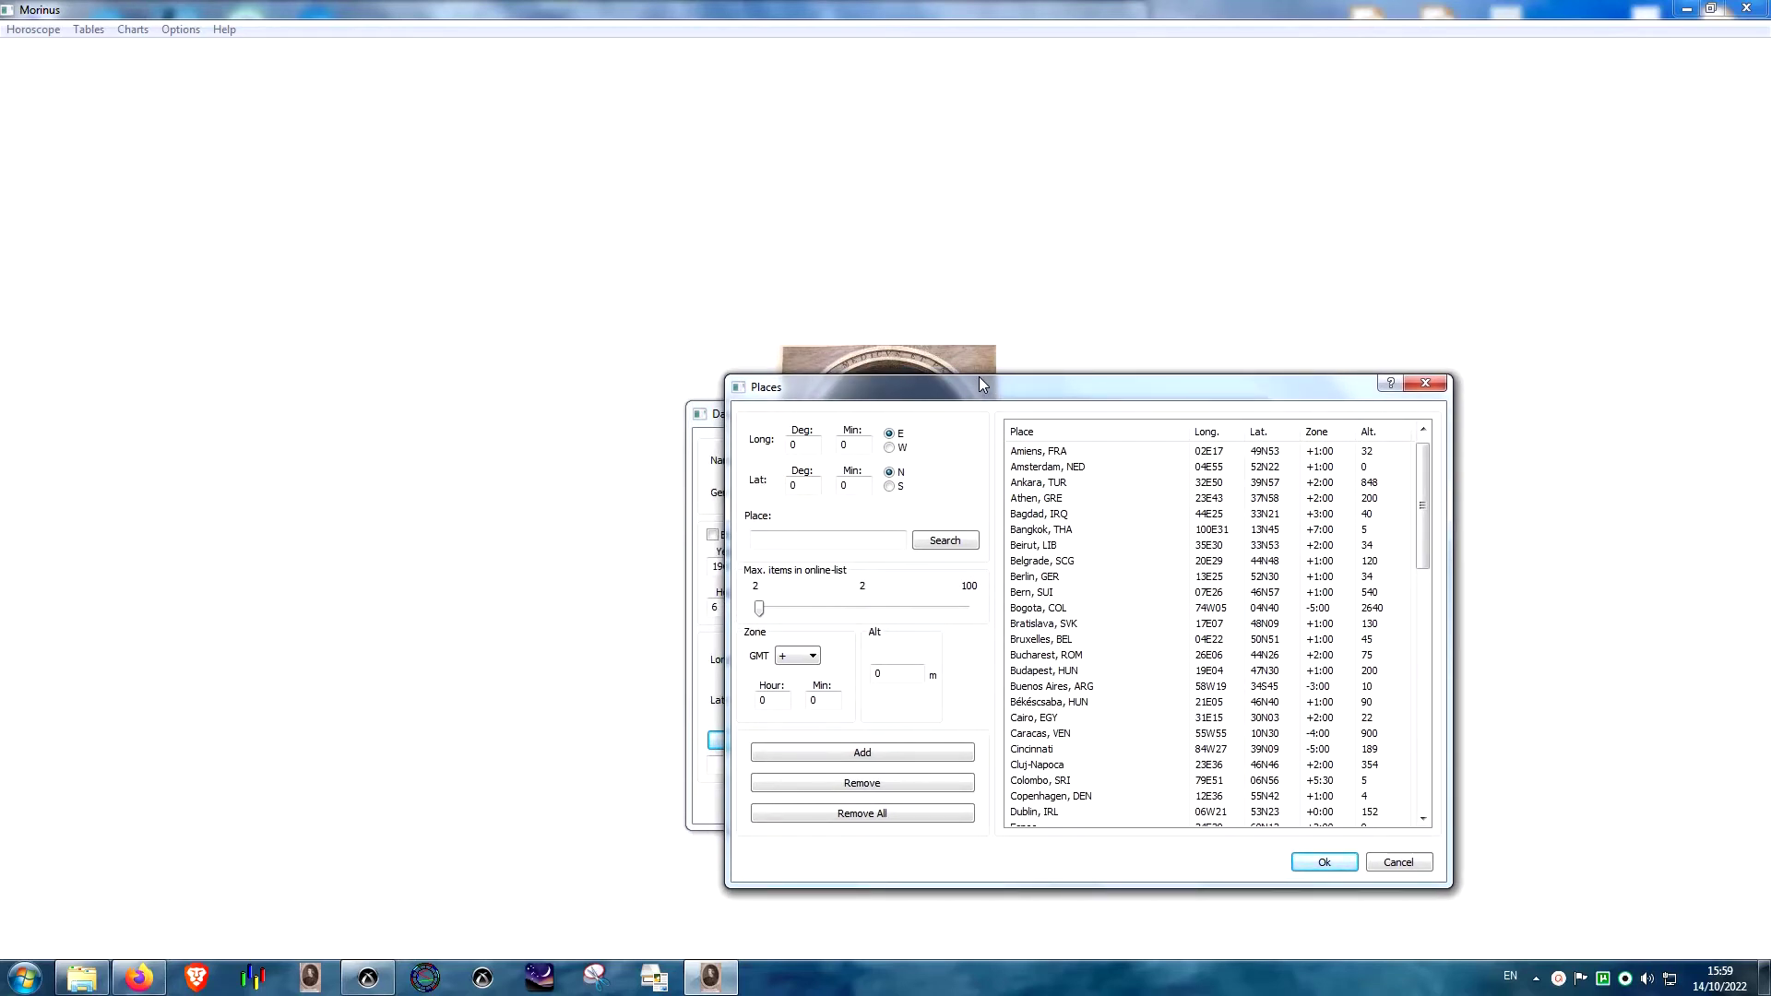
drag(977, 377, 979, 376)
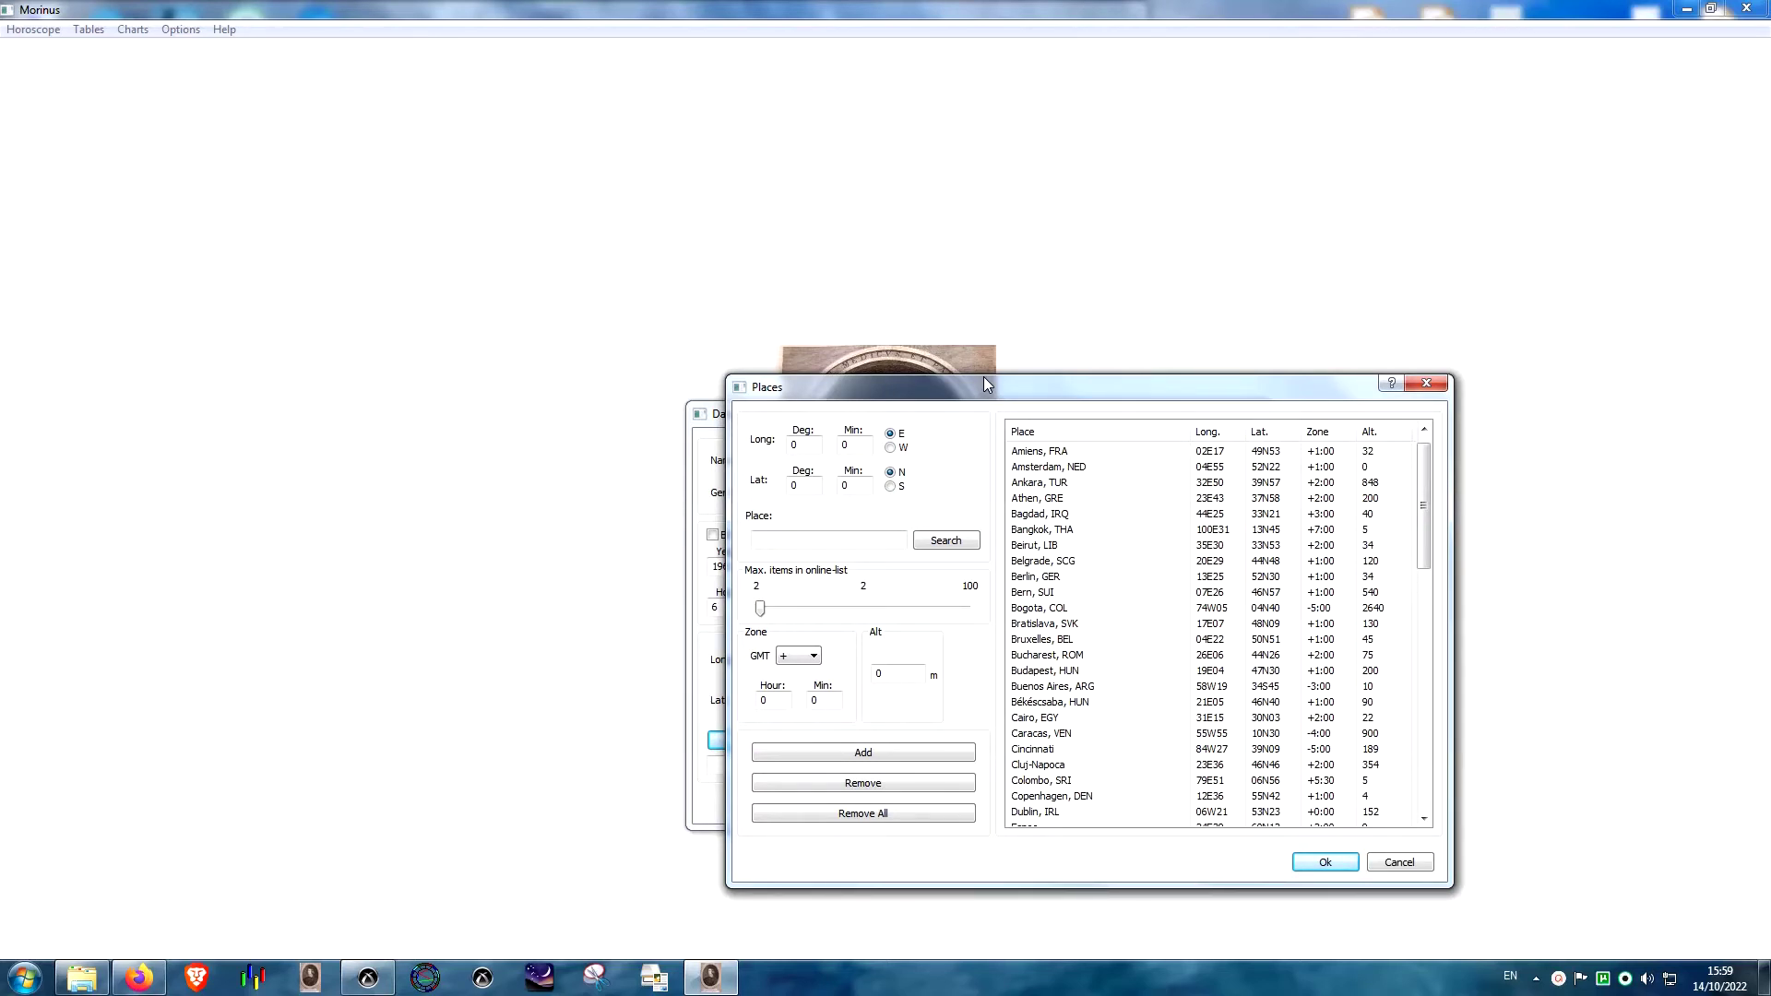
mouse_move(983, 376)
mouse_down()
mouse_move(1146, 405)
mouse_move(1209, 372)
mouse_move(1010, 379)
mouse_up()
drag(1514, 462, 1518, 425)
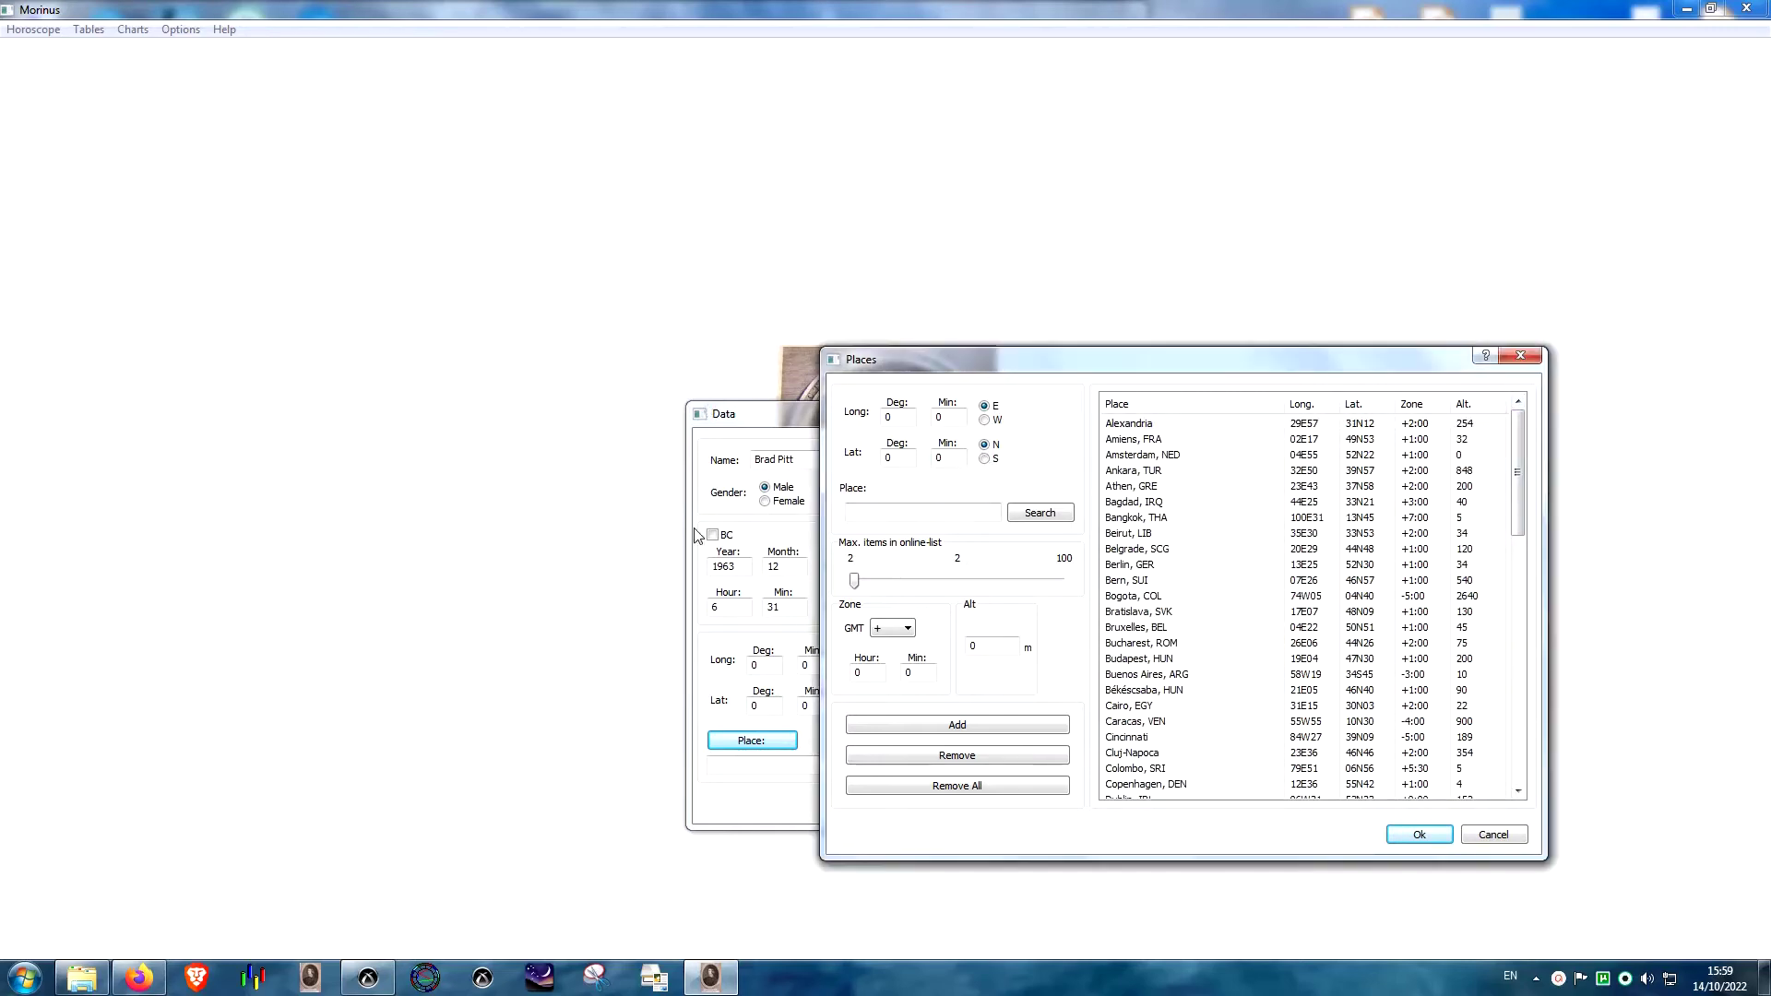
- Enter Shawnee, OKL, USA as the place name, checking the birthplace in Delphic Oracle
click(368, 977)
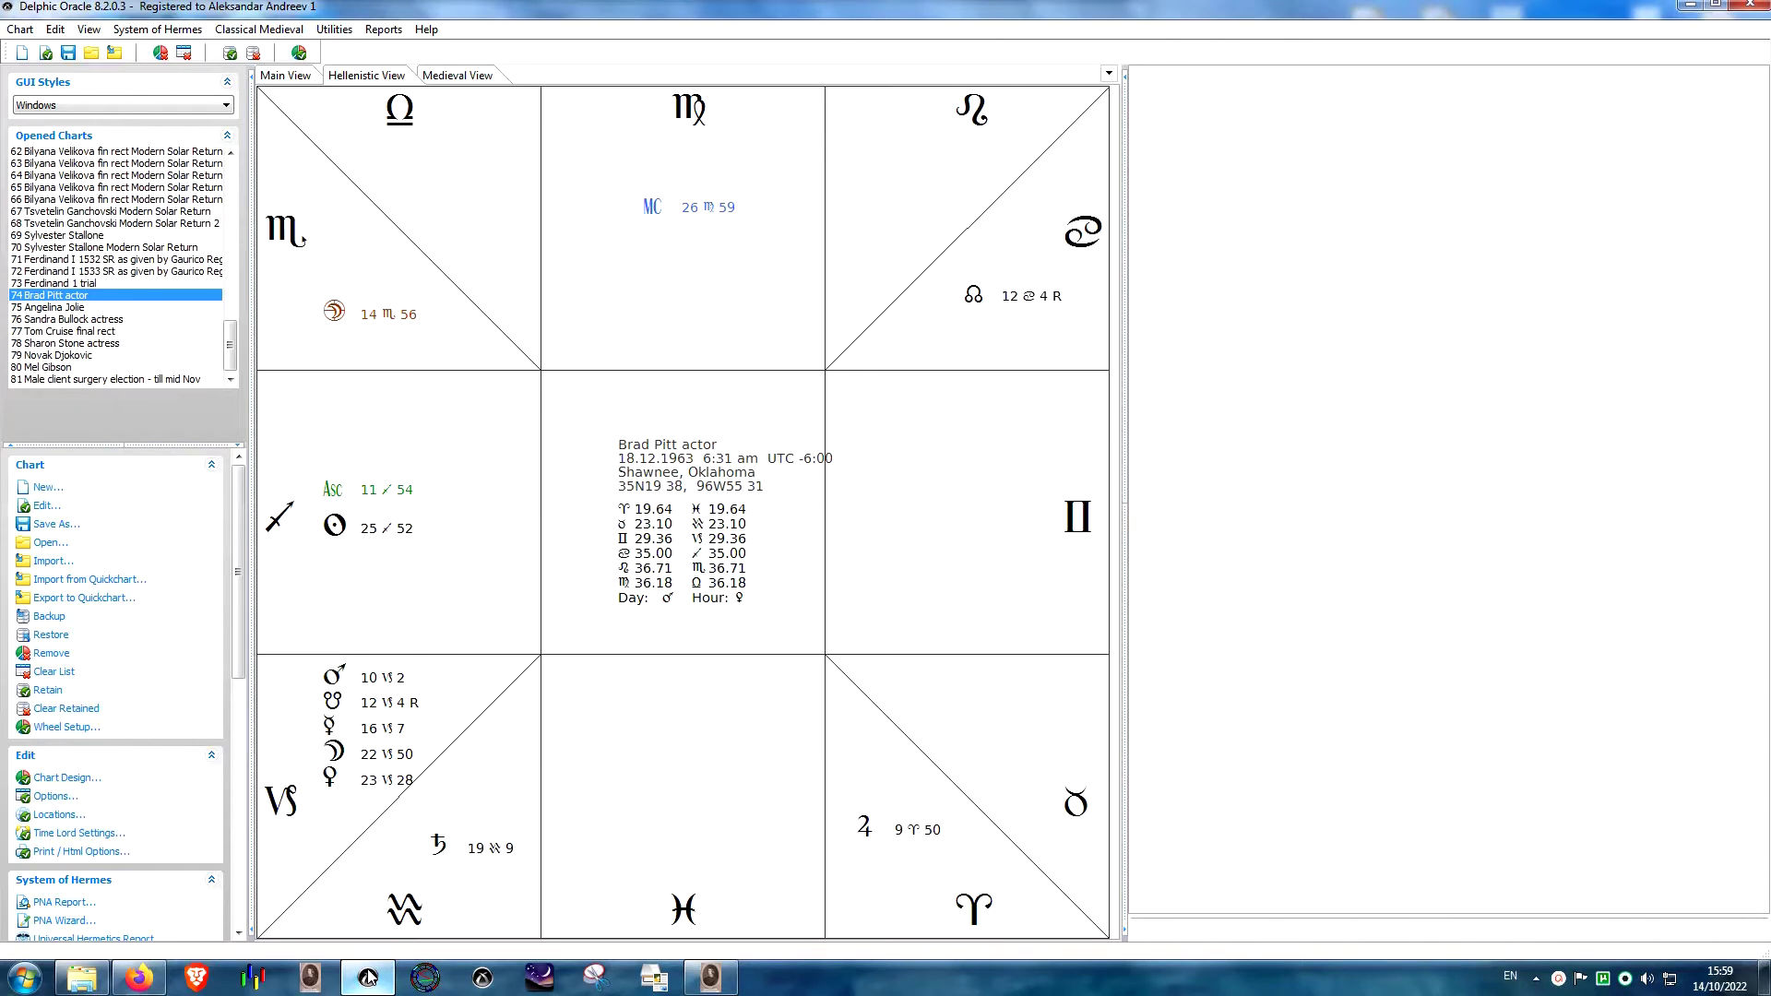
click(368, 977)
click(918, 512)
text(Sw)
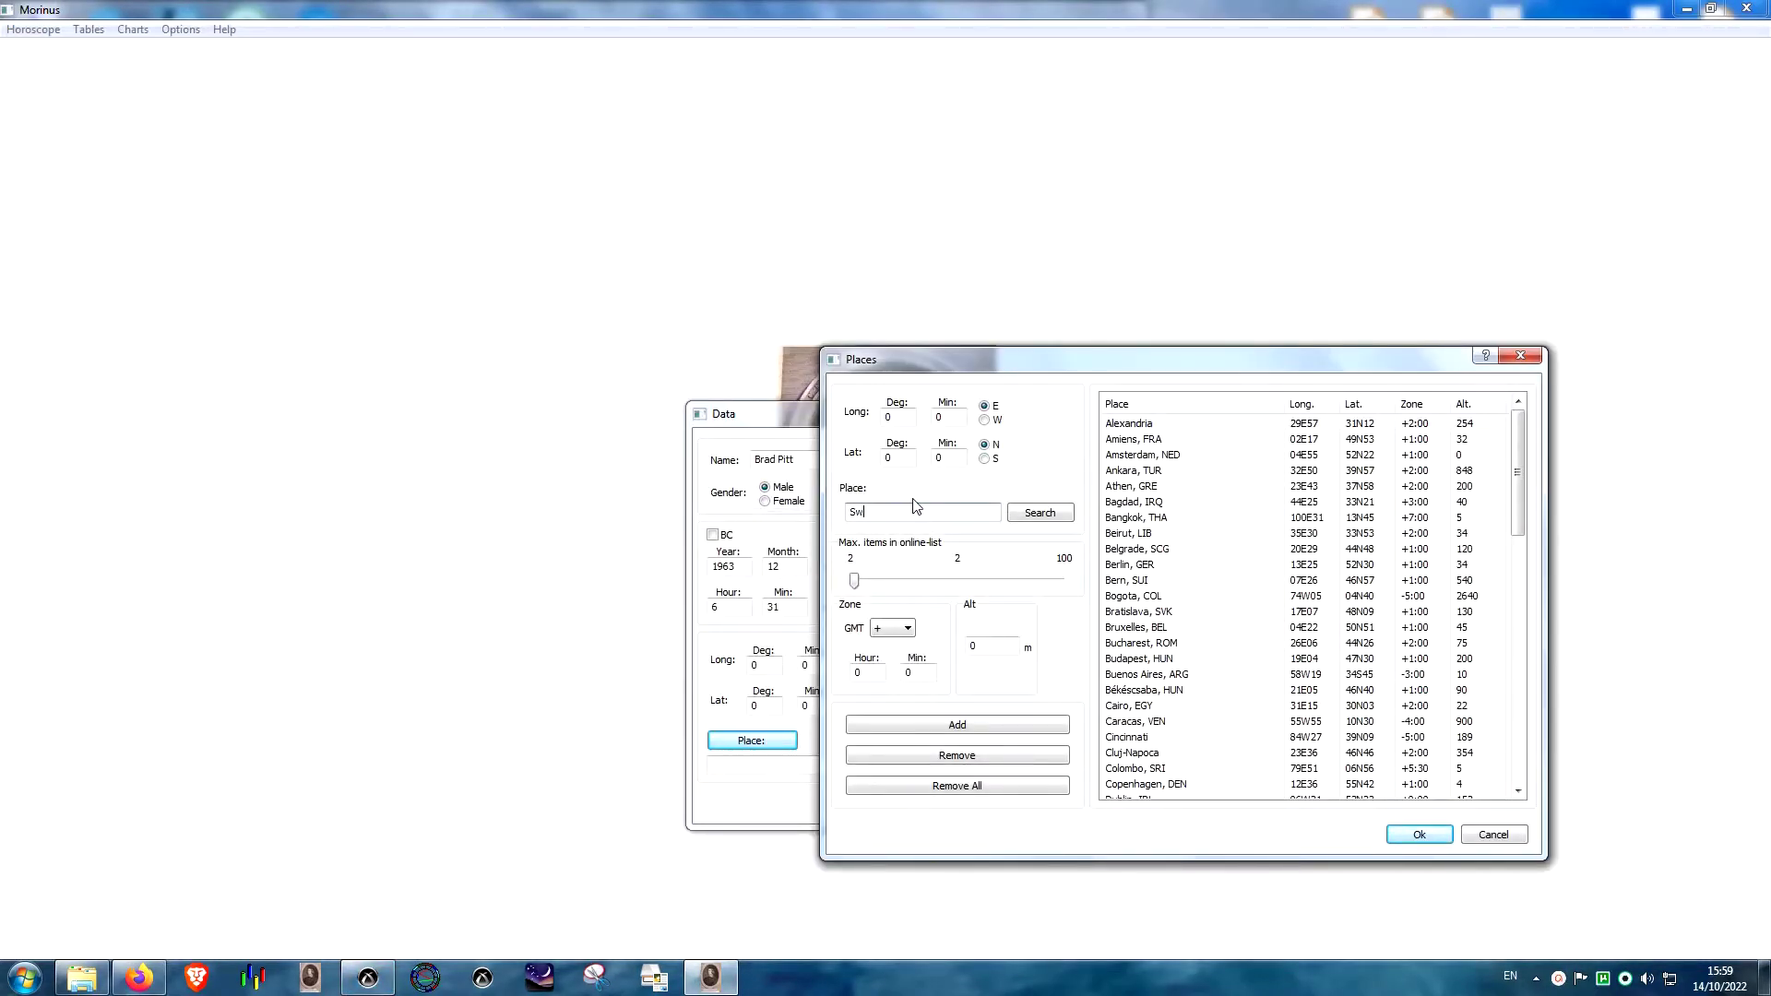
click(369, 980)
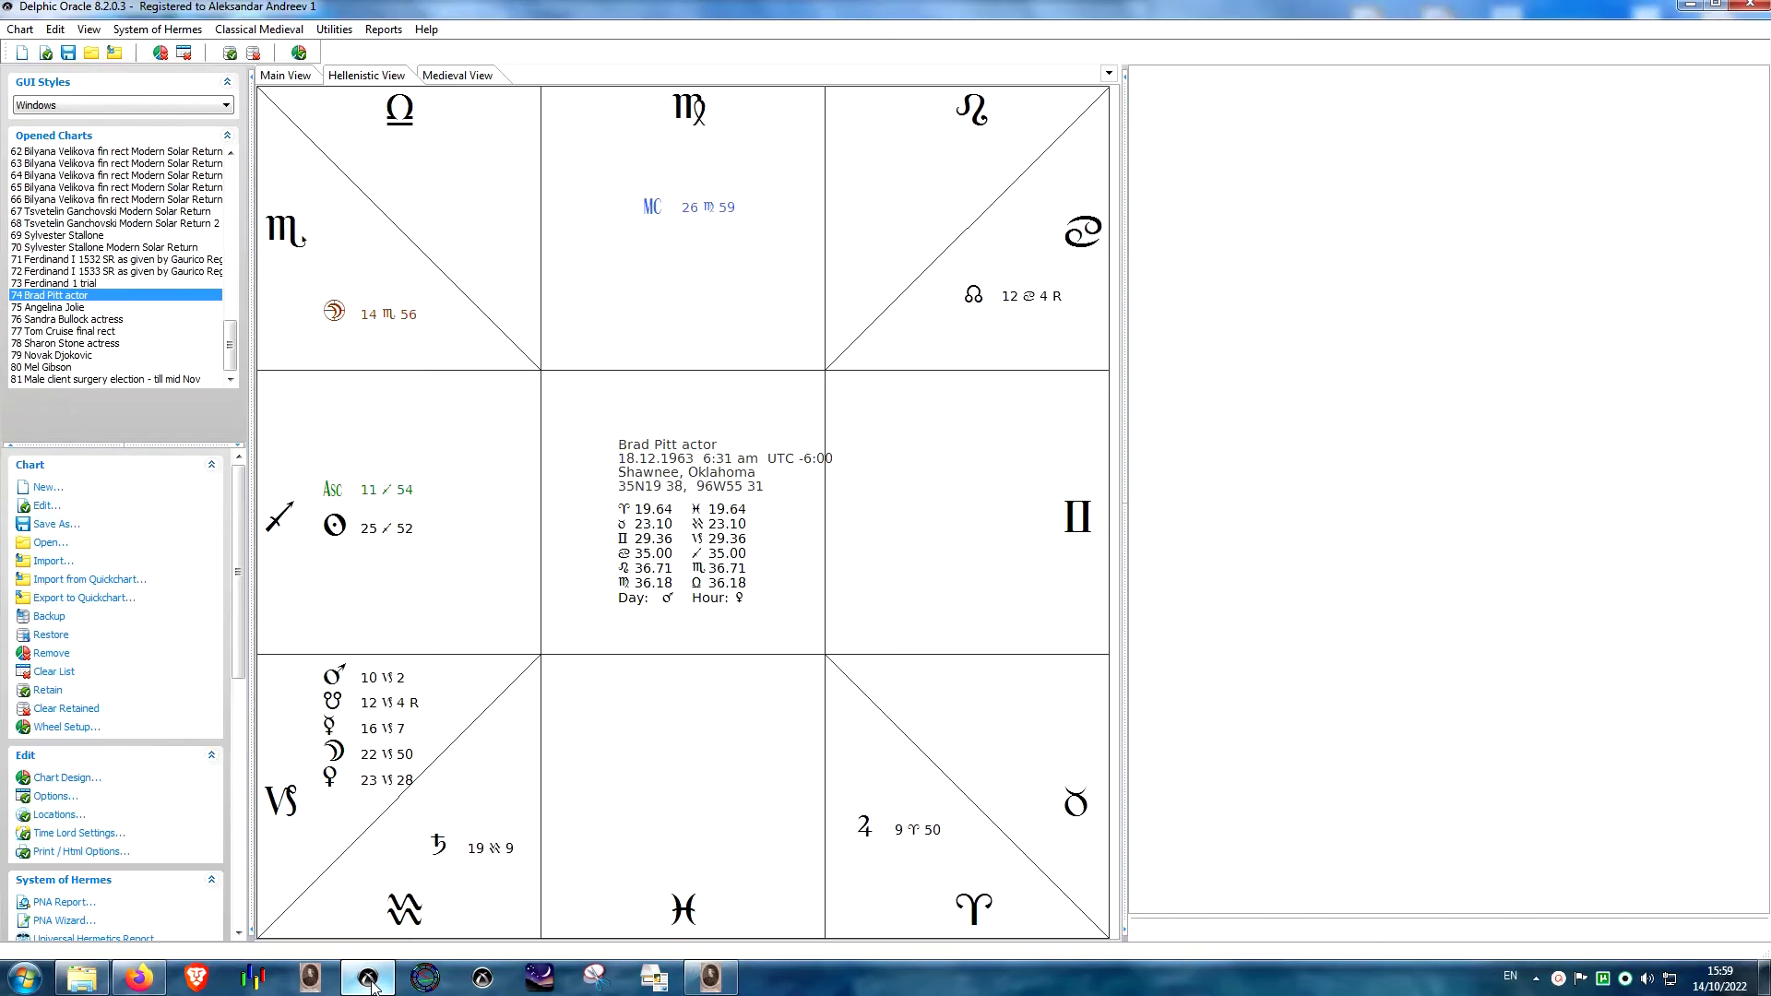
click(369, 979)
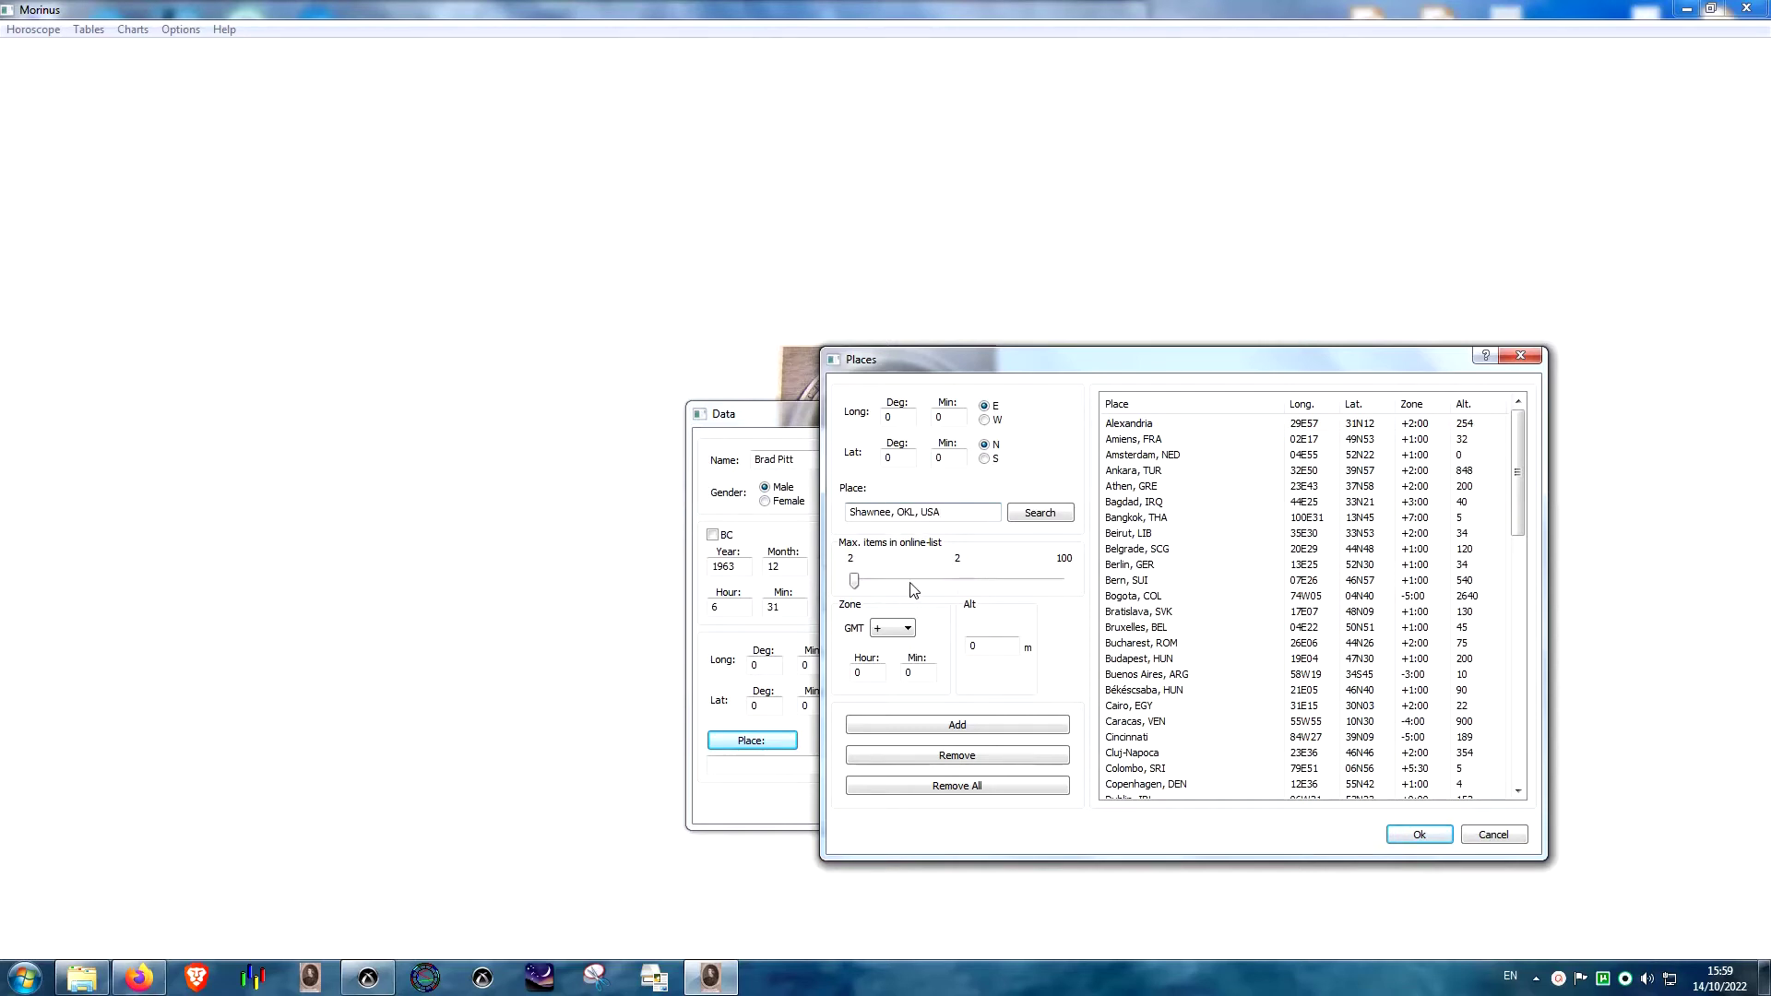
- Set the new place's time zone to GMT minus 6 hours
click(904, 630)
click(887, 656)
key(Tab)
text(6)
- Set the place's longitude to 96 degrees 55 minutes, consulting the coordinates in Delphic Oracle
click(374, 976)
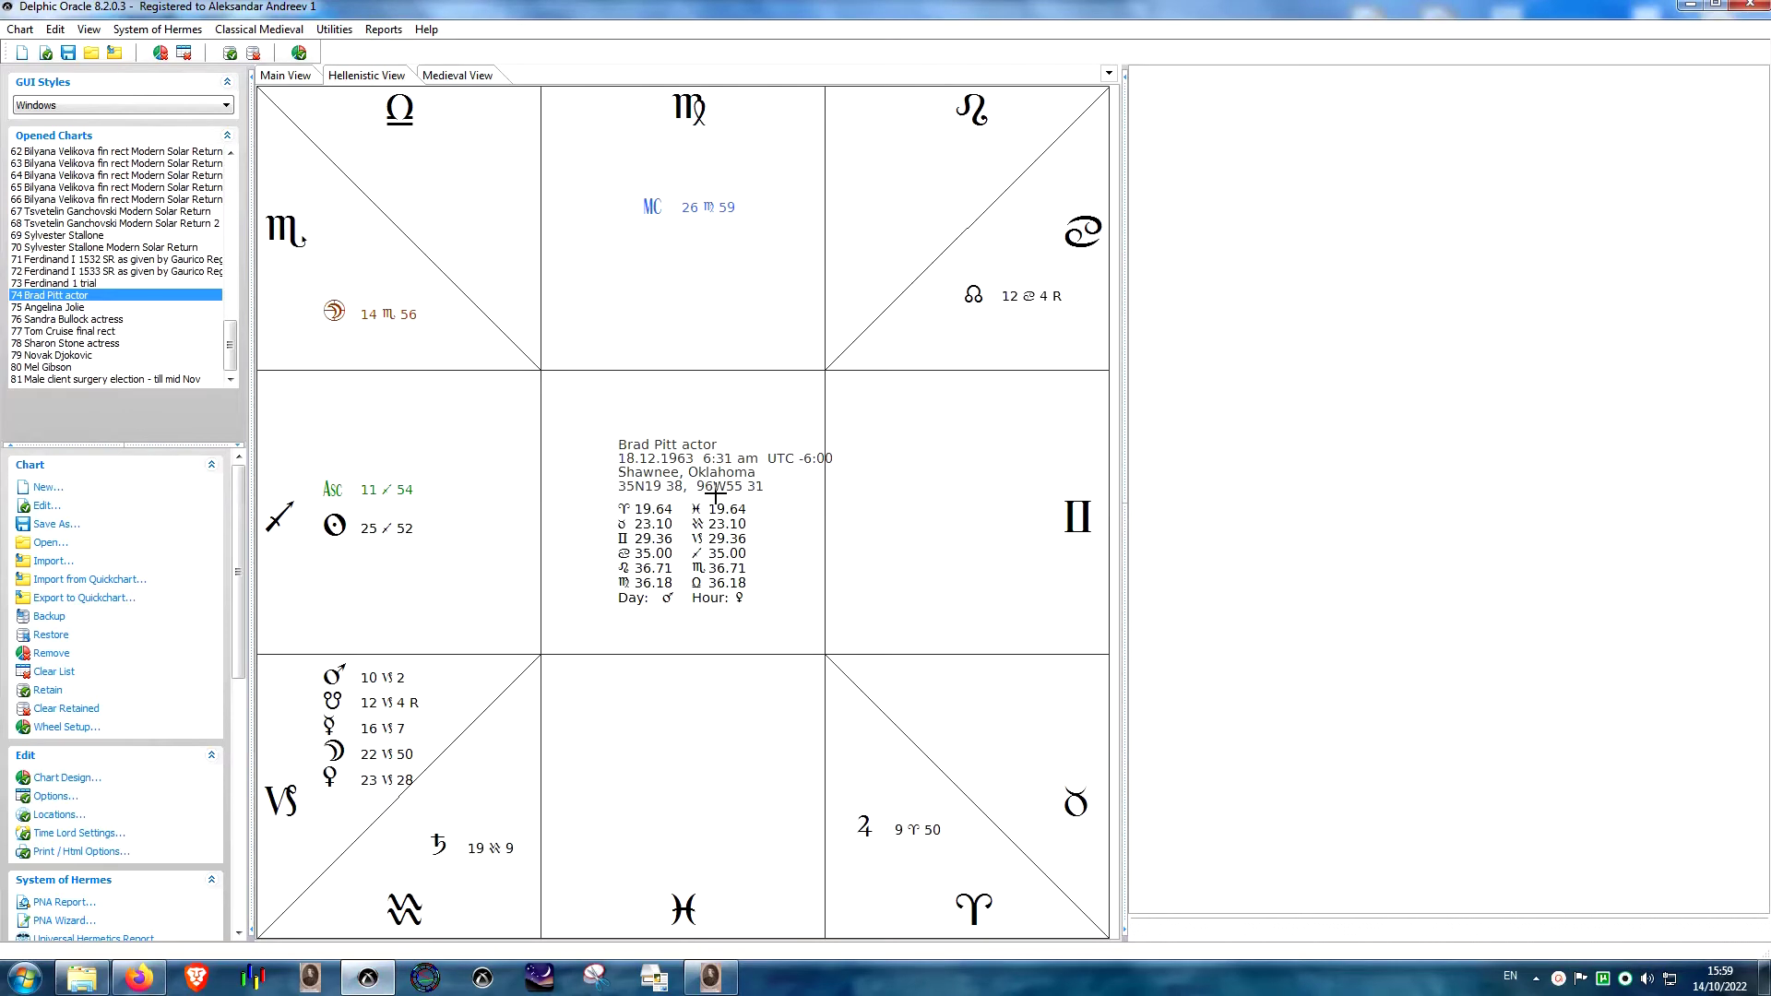
click(373, 976)
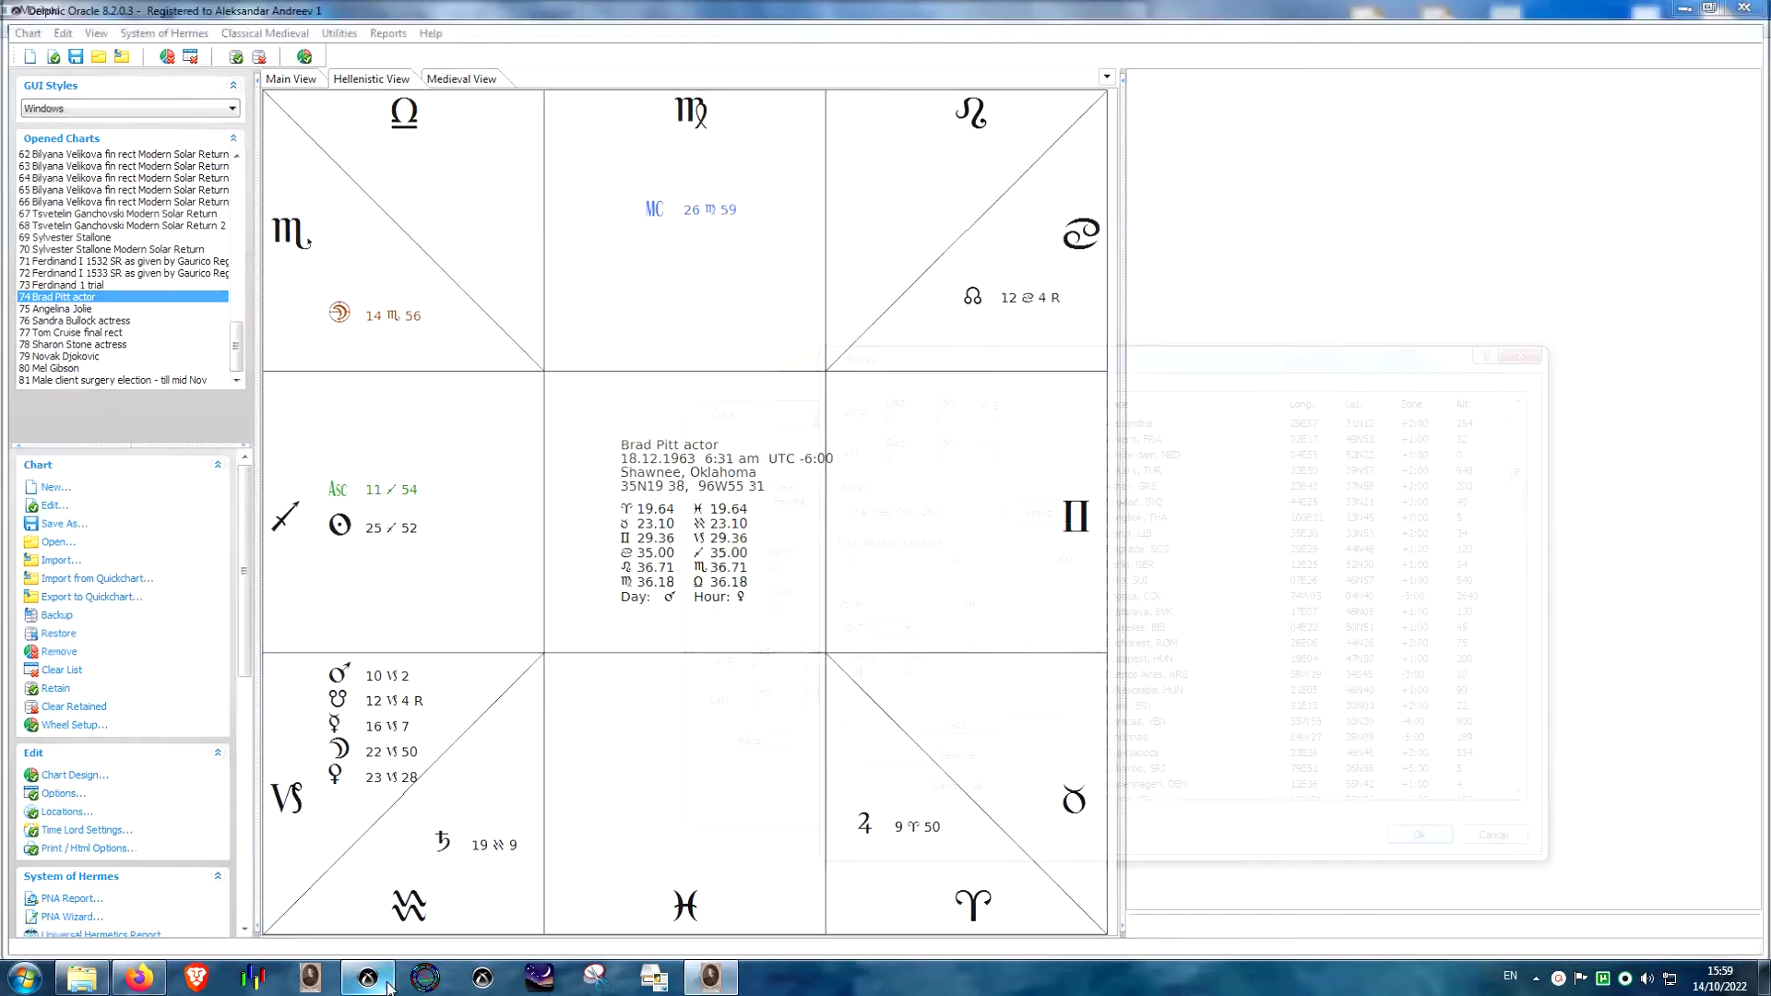
double_click(884, 416)
text(9)
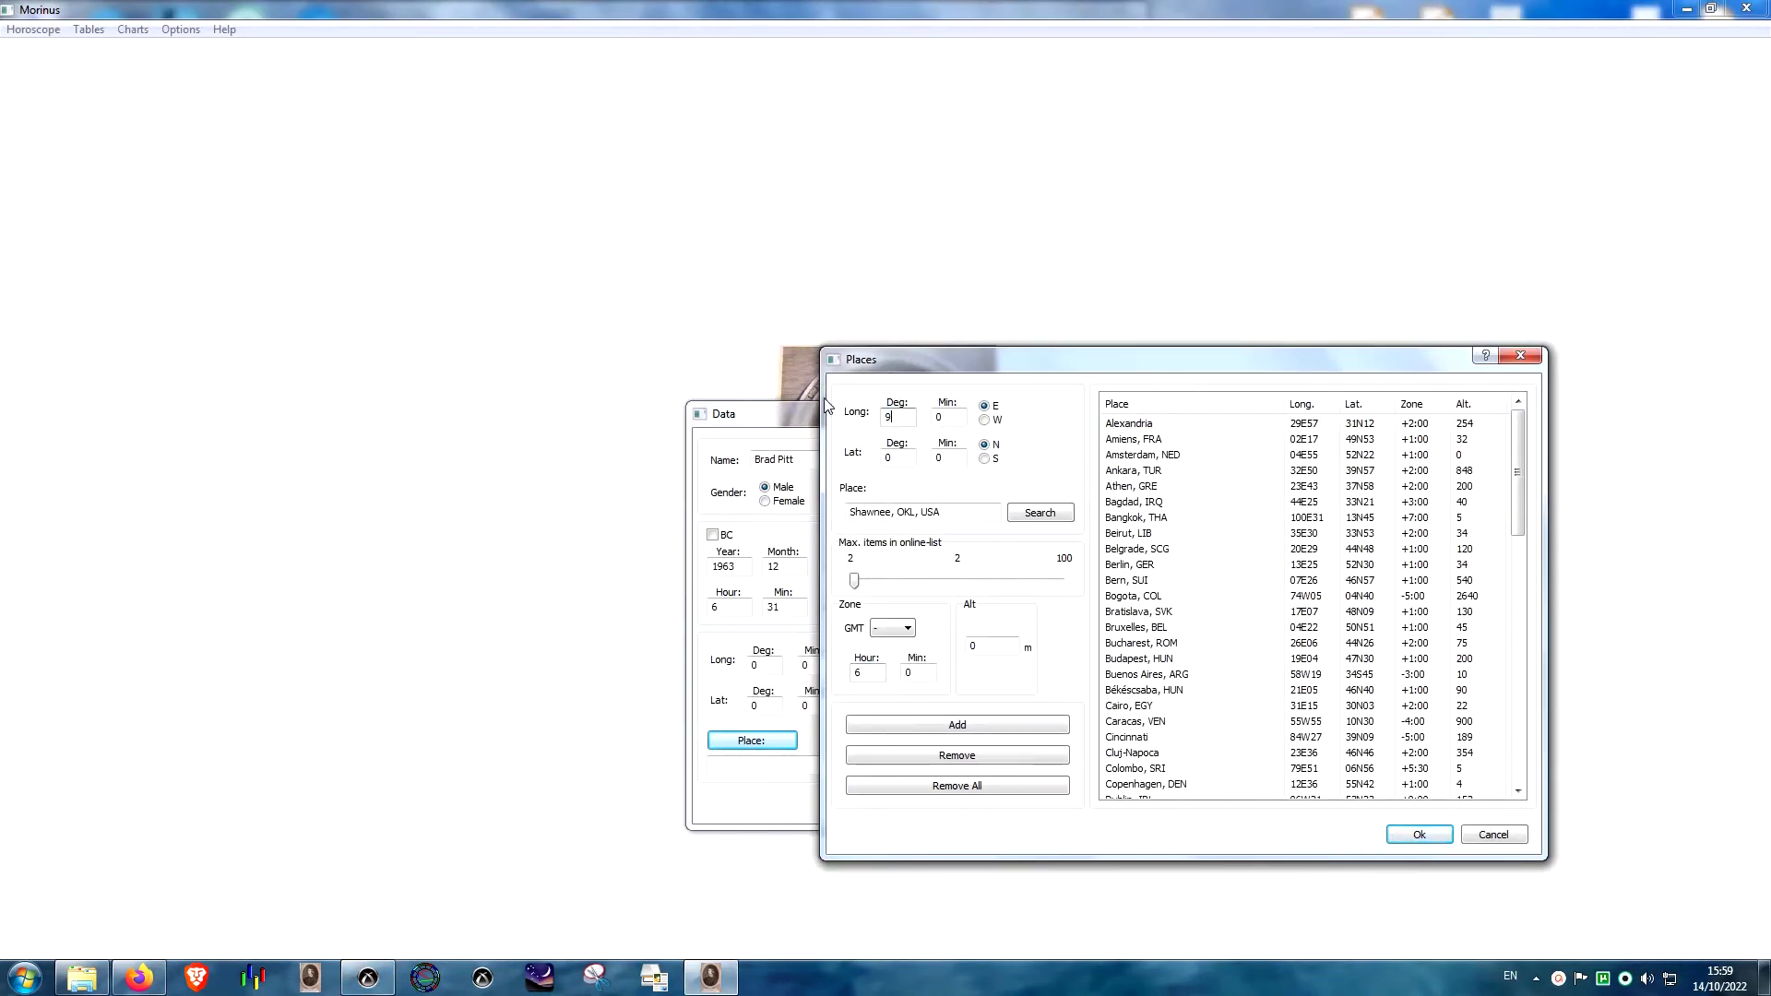
text(6)
key(Tab)
click(386, 973)
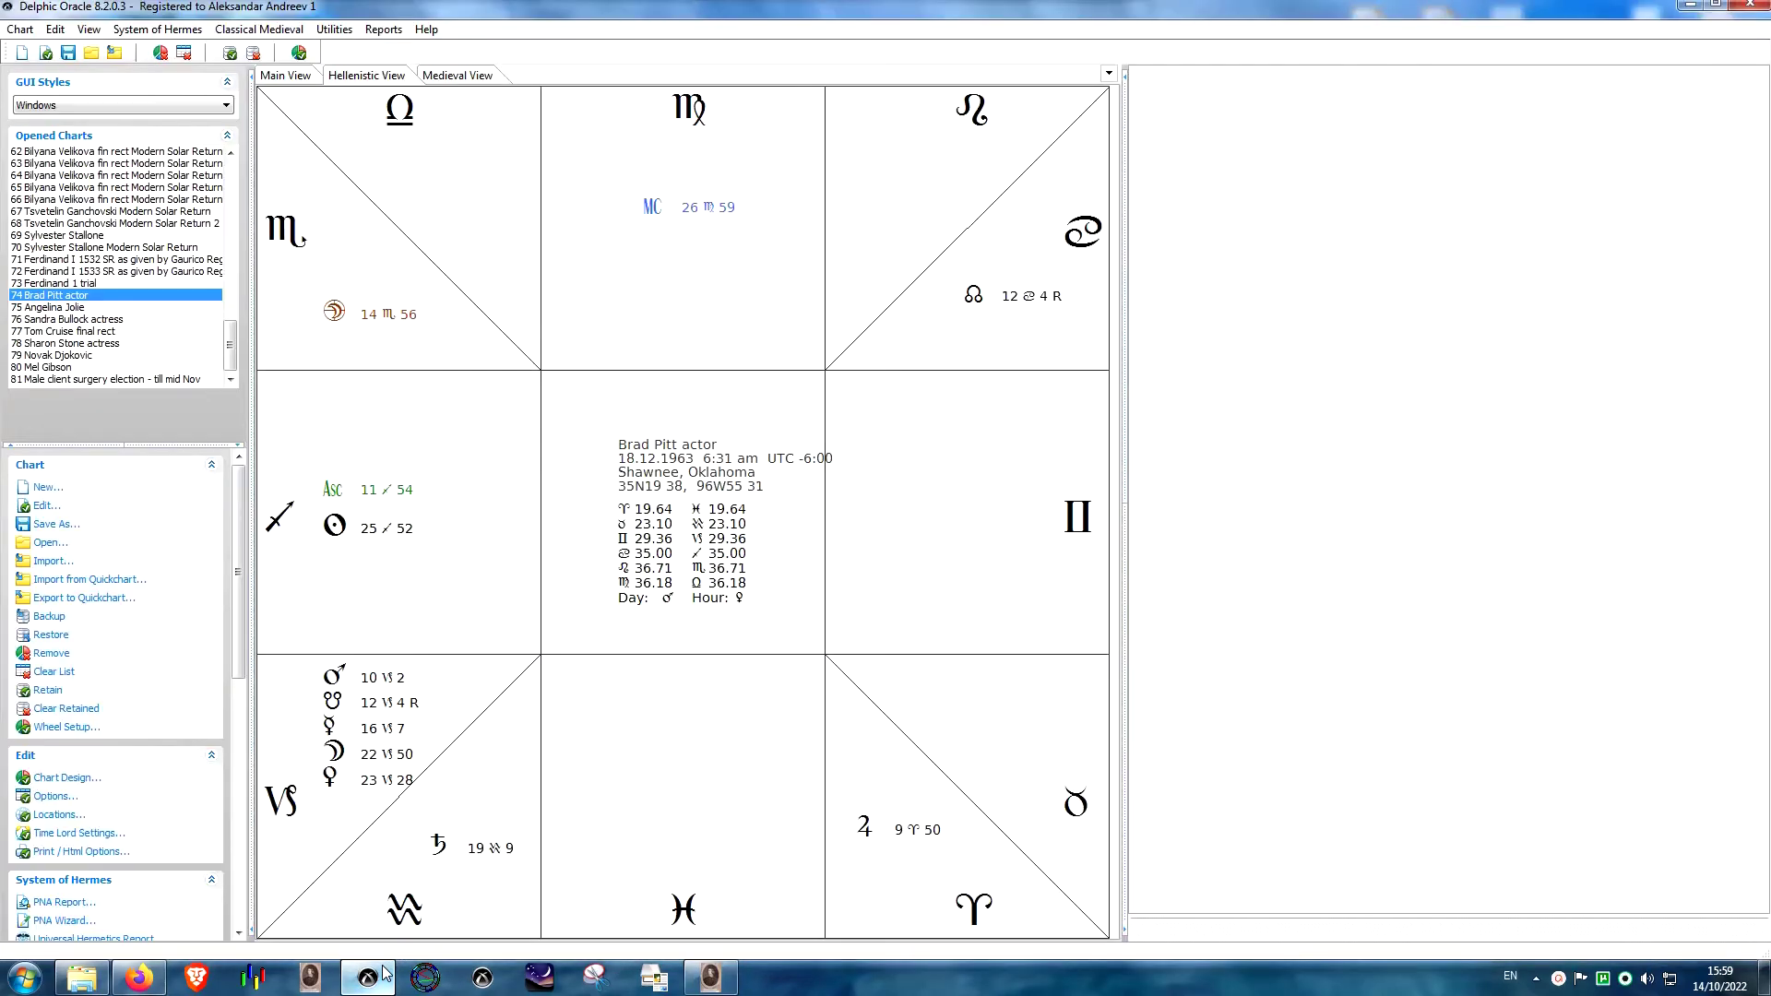
click(386, 973)
- Set the latitude to 35 degrees 20 minutes north and add Shawnee, OKL, USA to the places list
text(3)
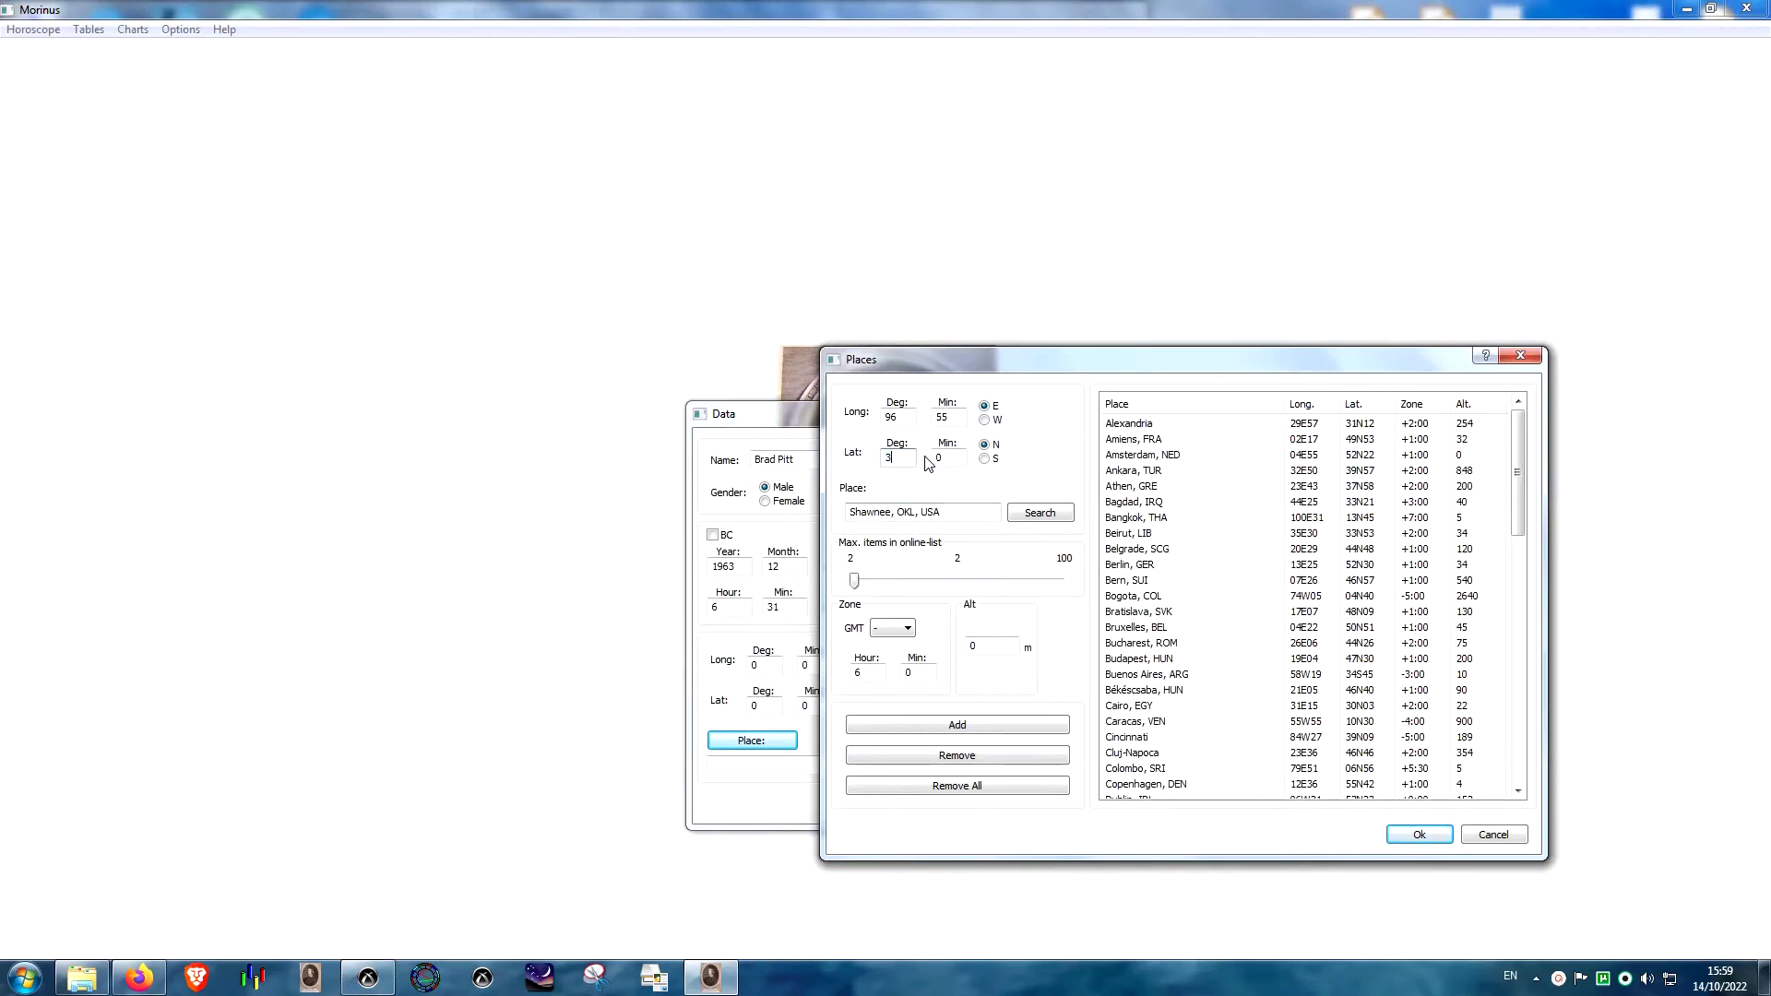
text(5)
key(Tab)
click(955, 726)
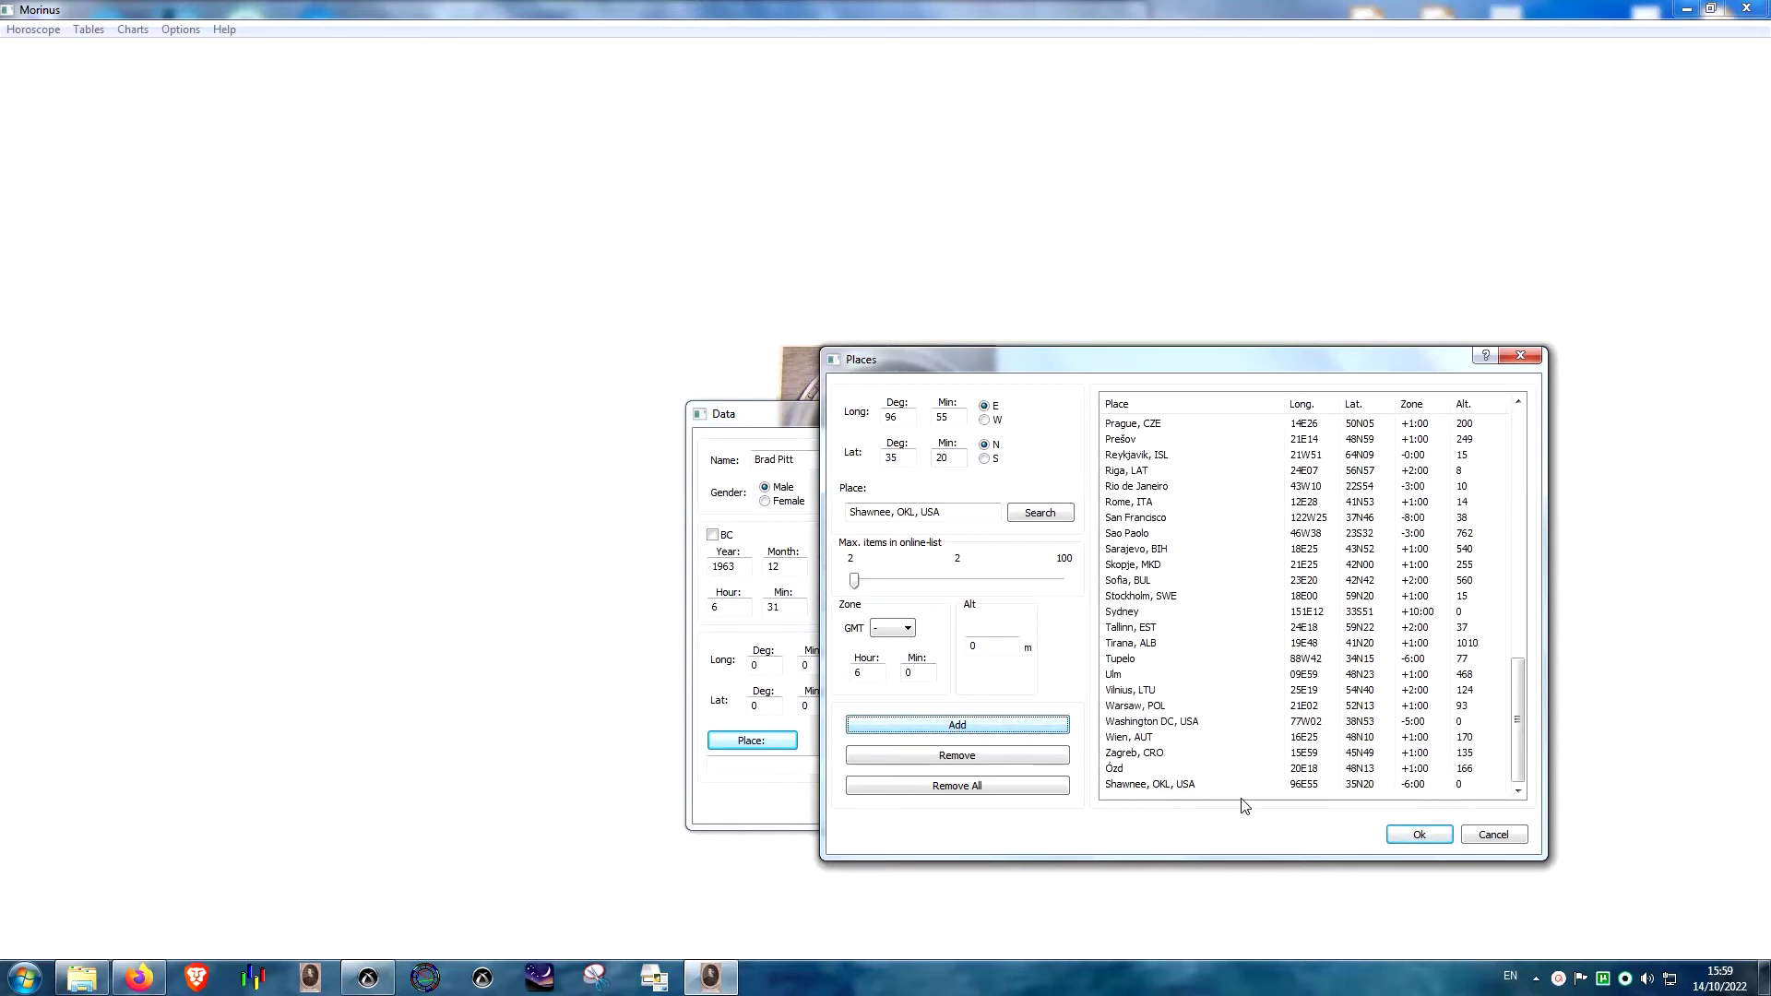
- Choose the Shawnee, OKL, USA entry as the birthplace and generate the horoscope
click(1188, 784)
click(1416, 835)
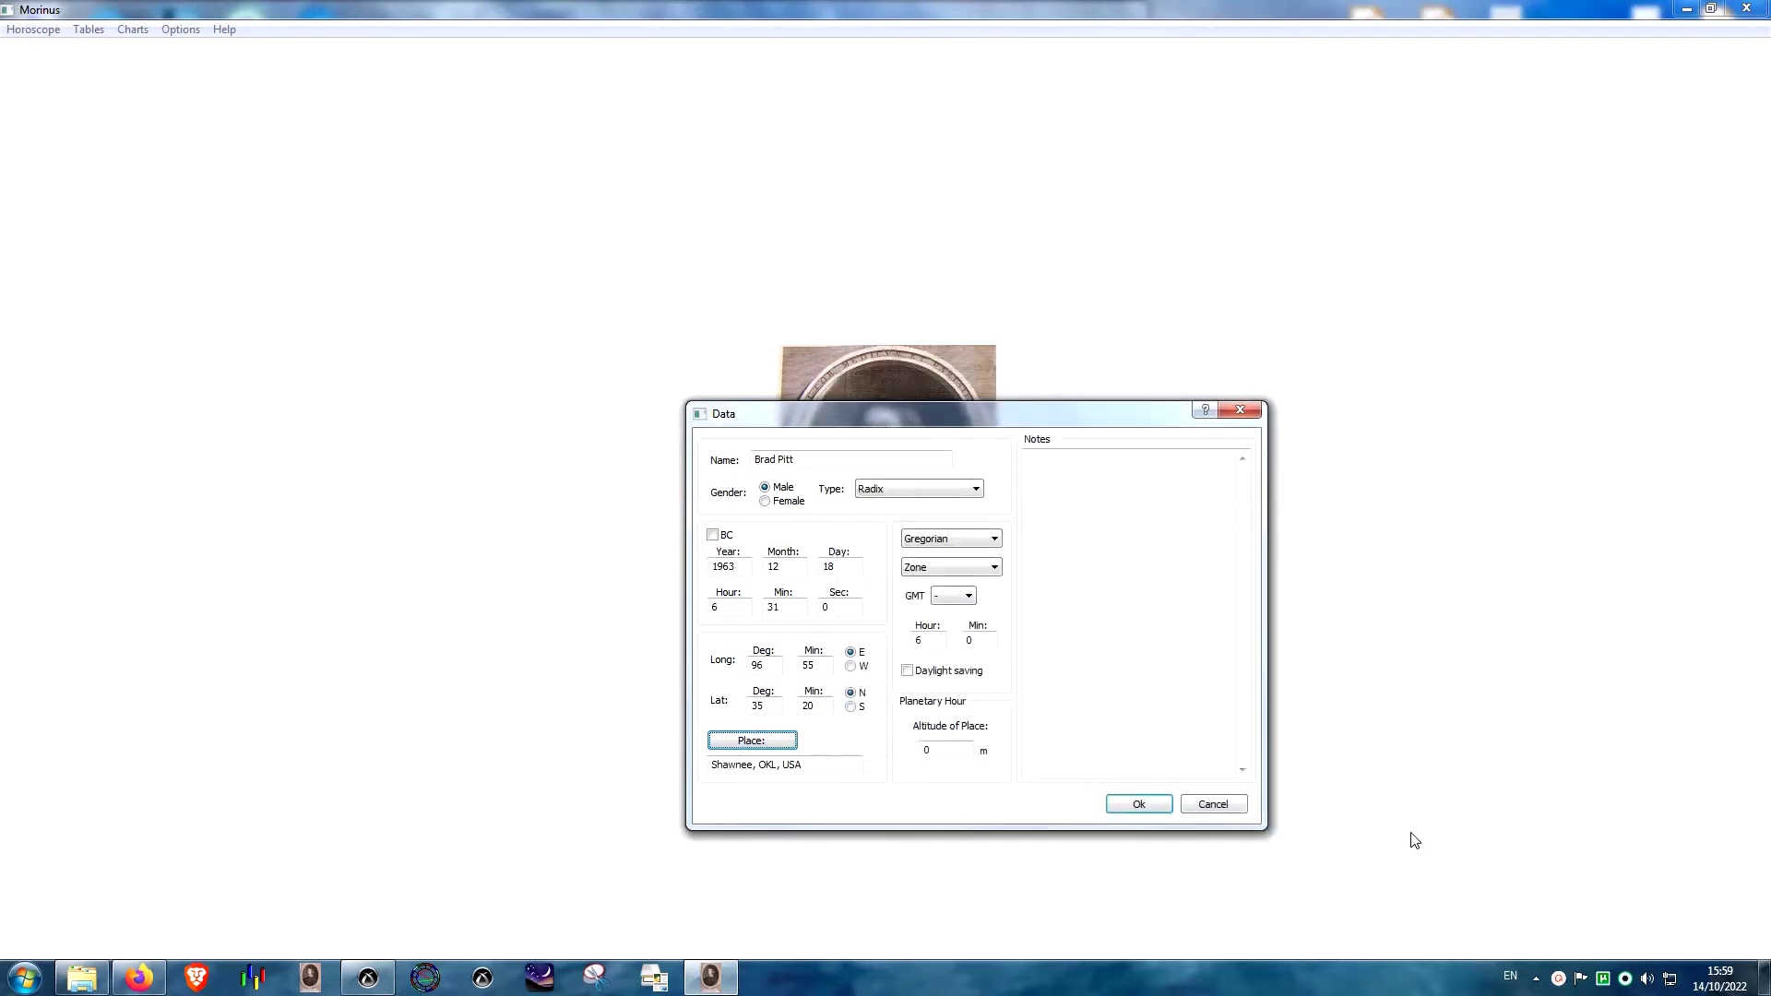
click(1137, 807)
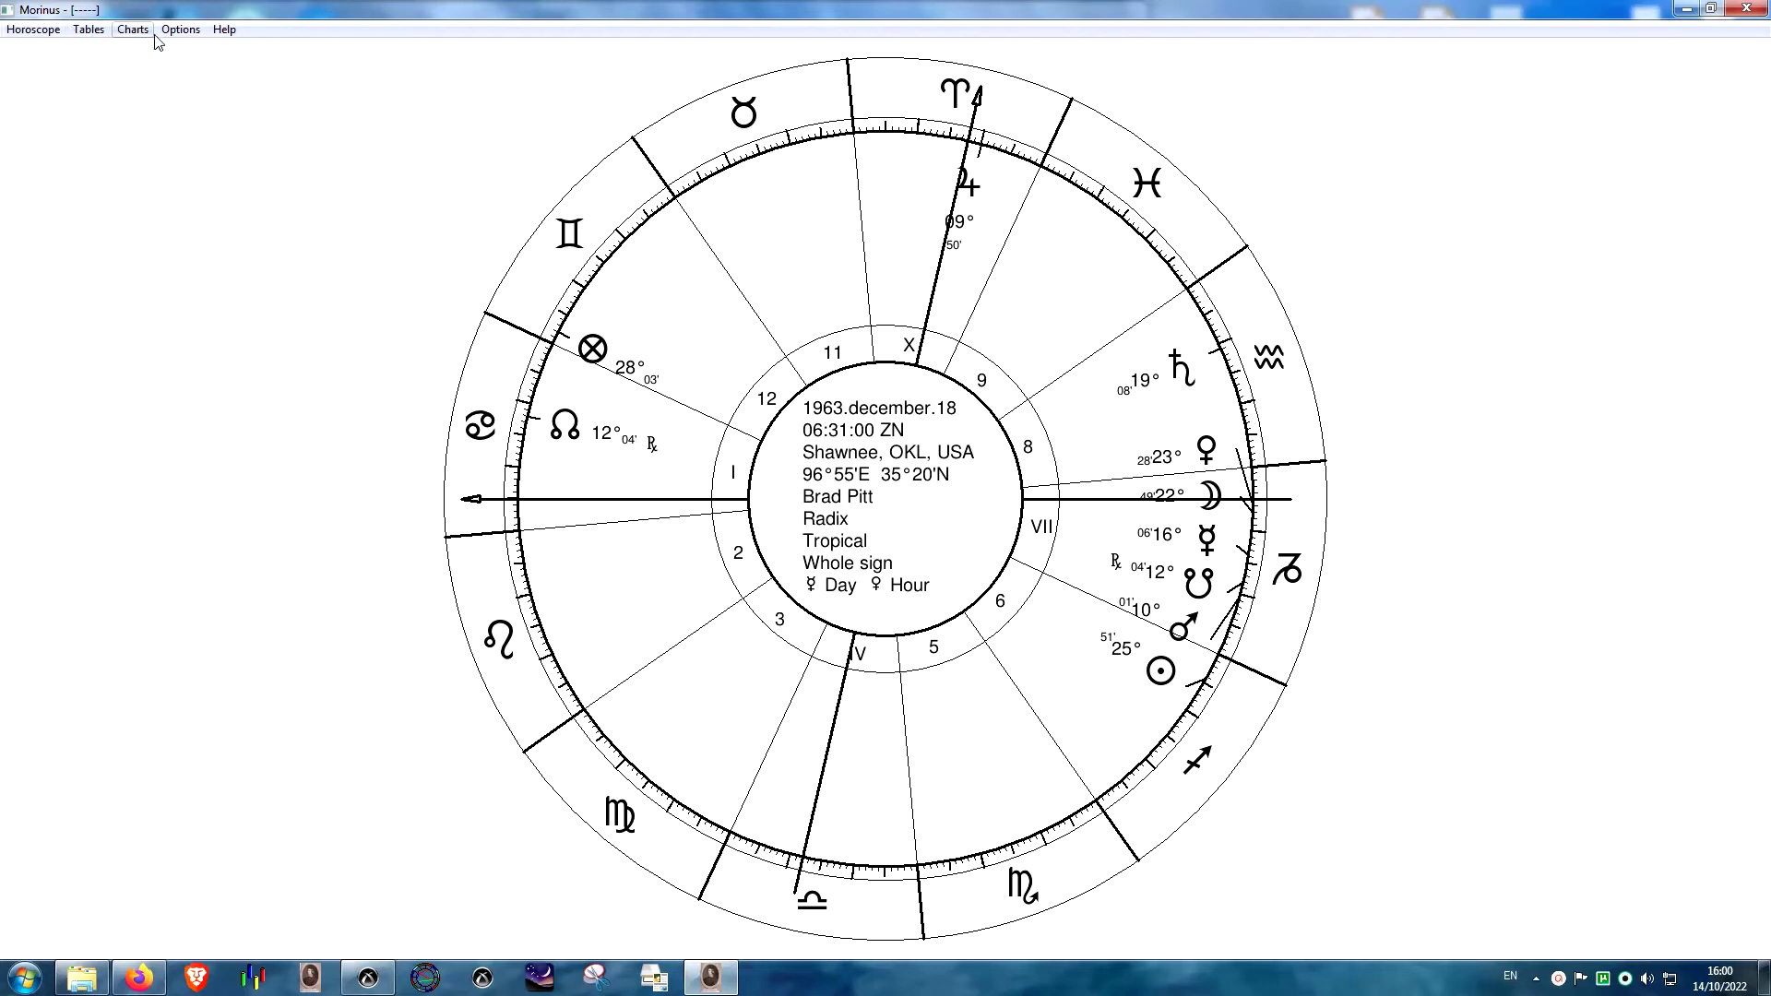
click(188, 31)
click(22, 28)
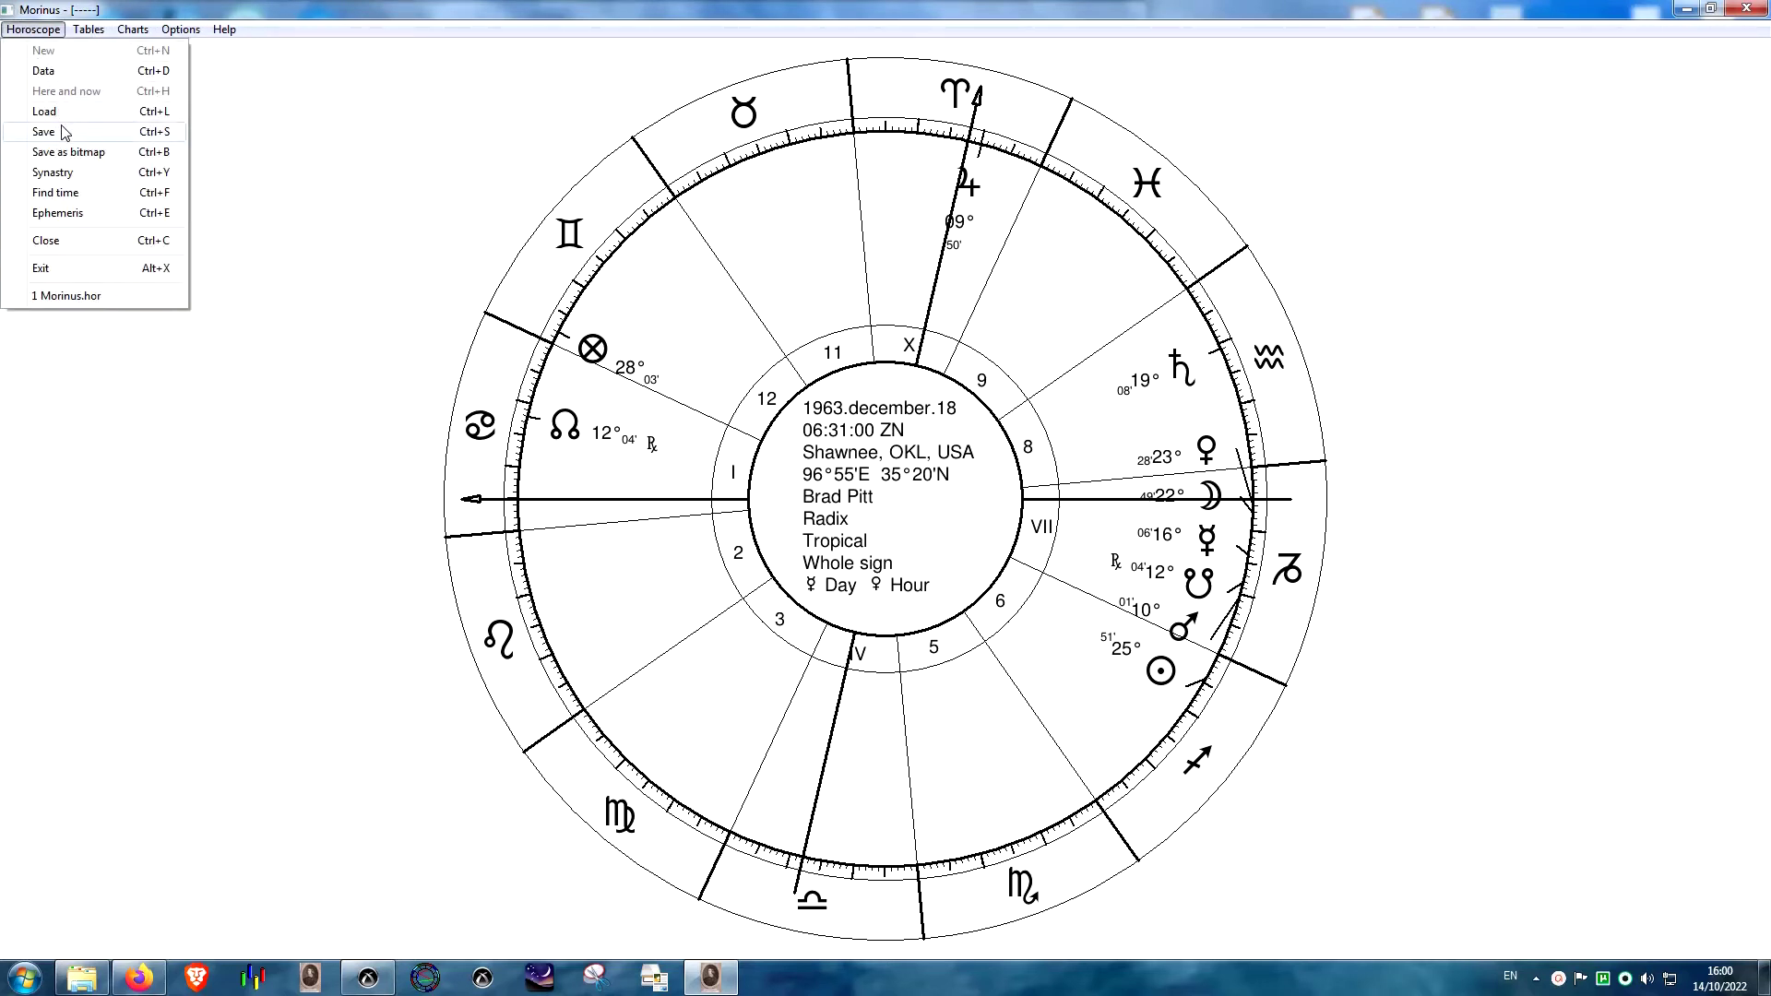
click(1140, 489)
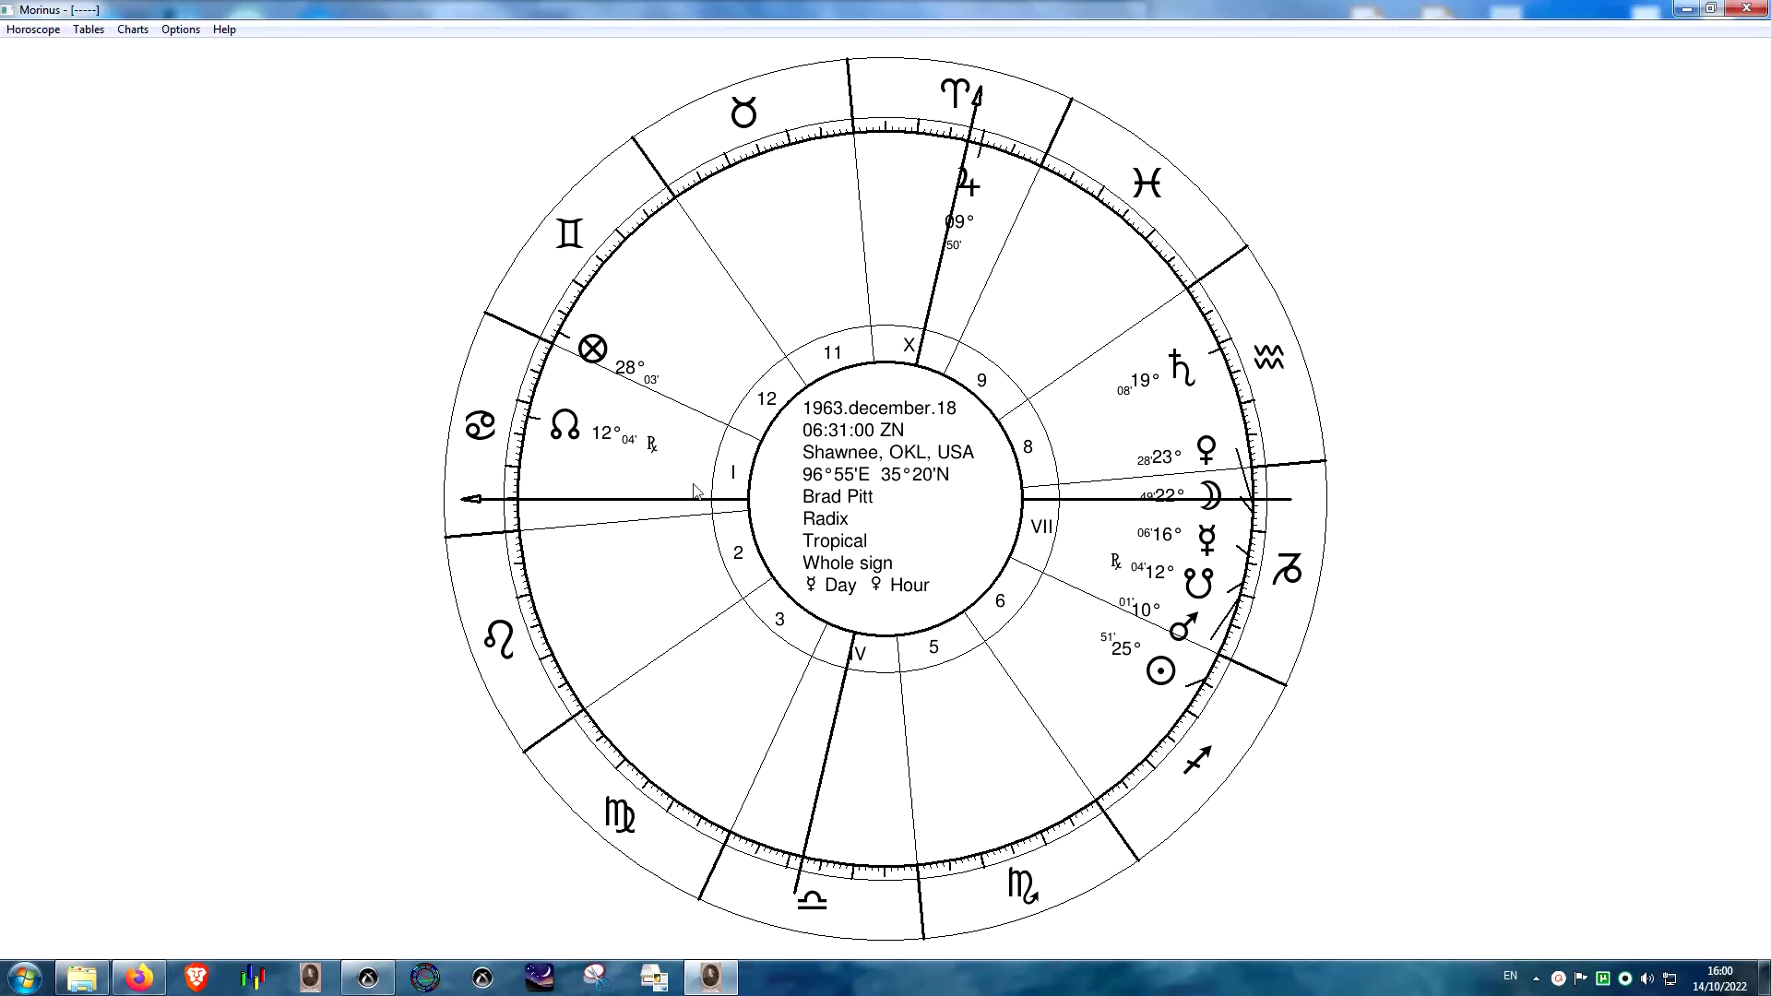
- Reopen the Brad Pitt horoscope data and change the longitude direction to West
click(33, 29)
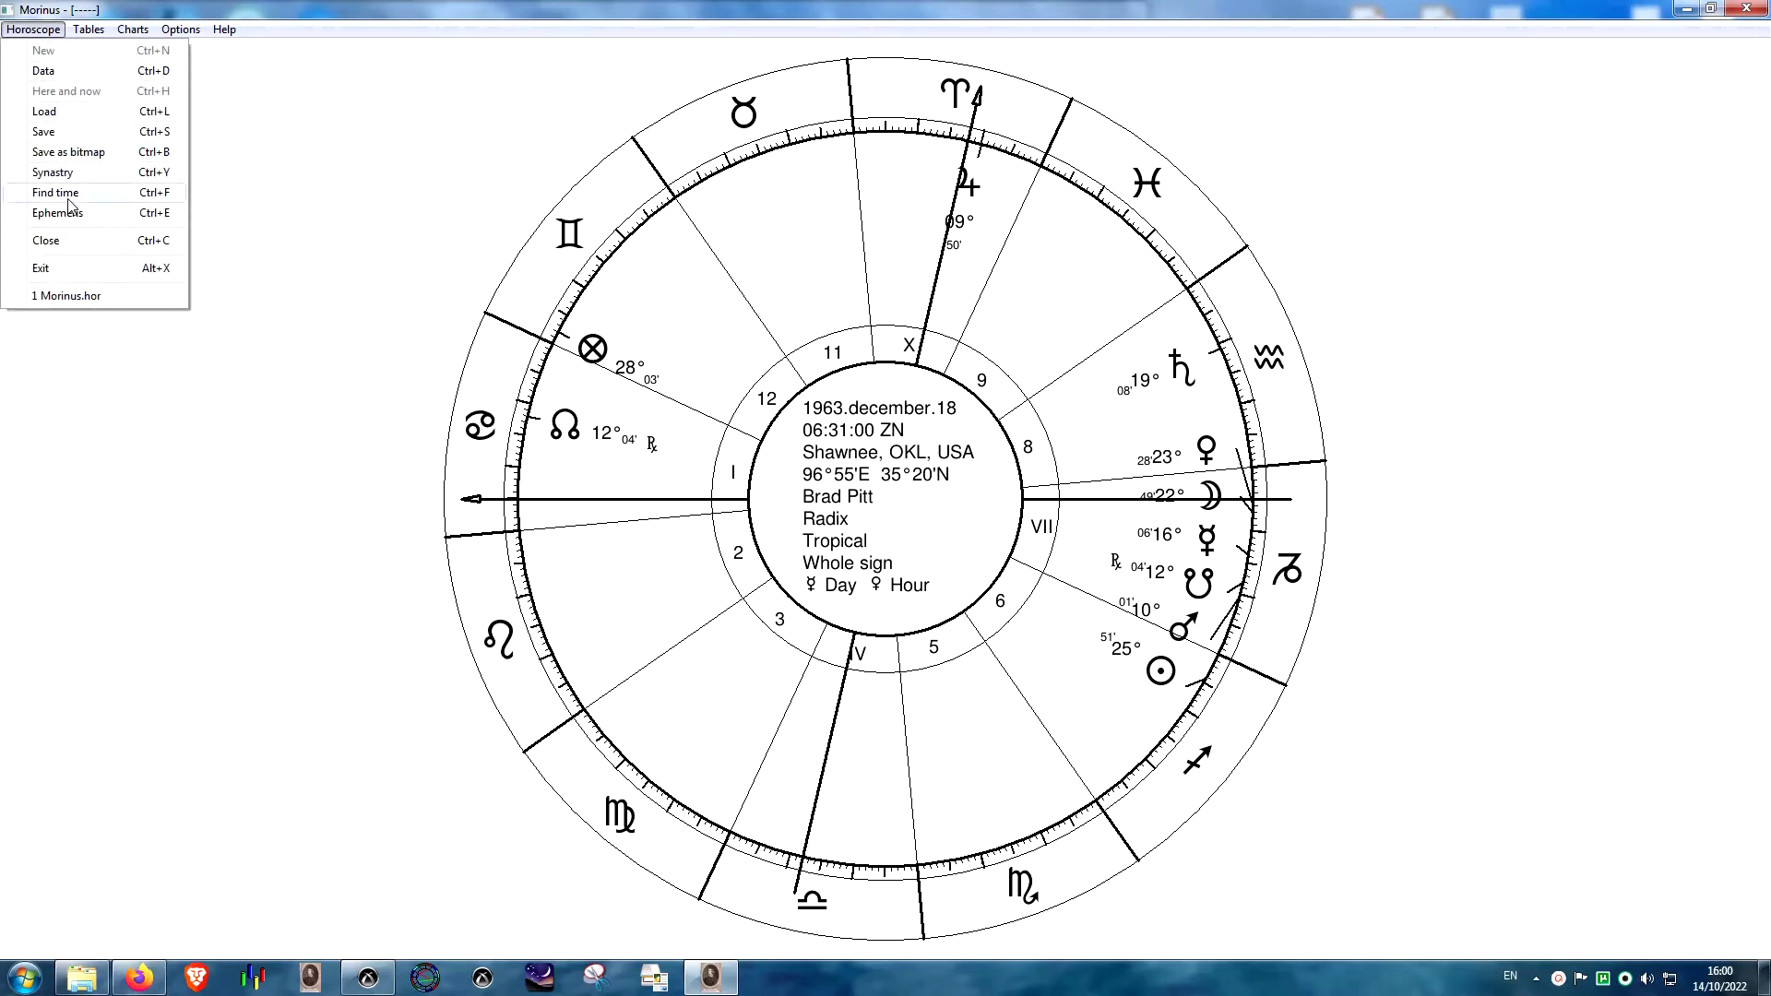
click(63, 74)
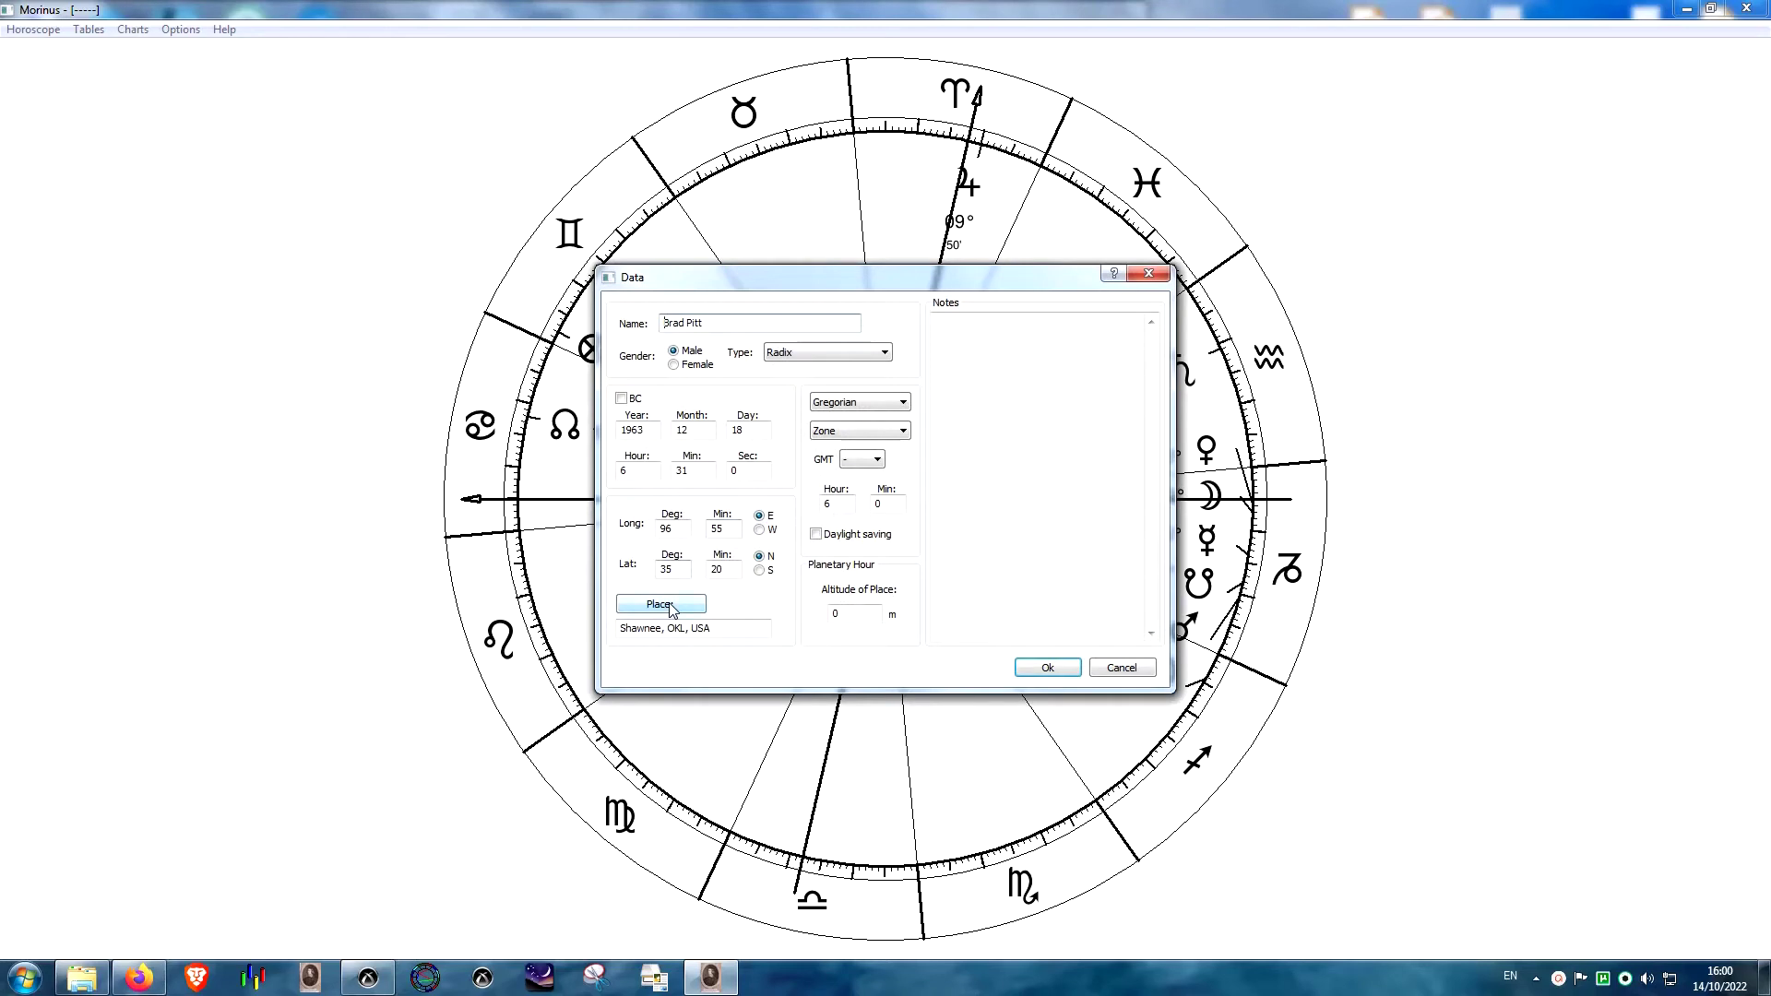
click(759, 530)
- Remove the existing Shawnee, OKL, USA entry from the places list and confirm its deletion
click(668, 609)
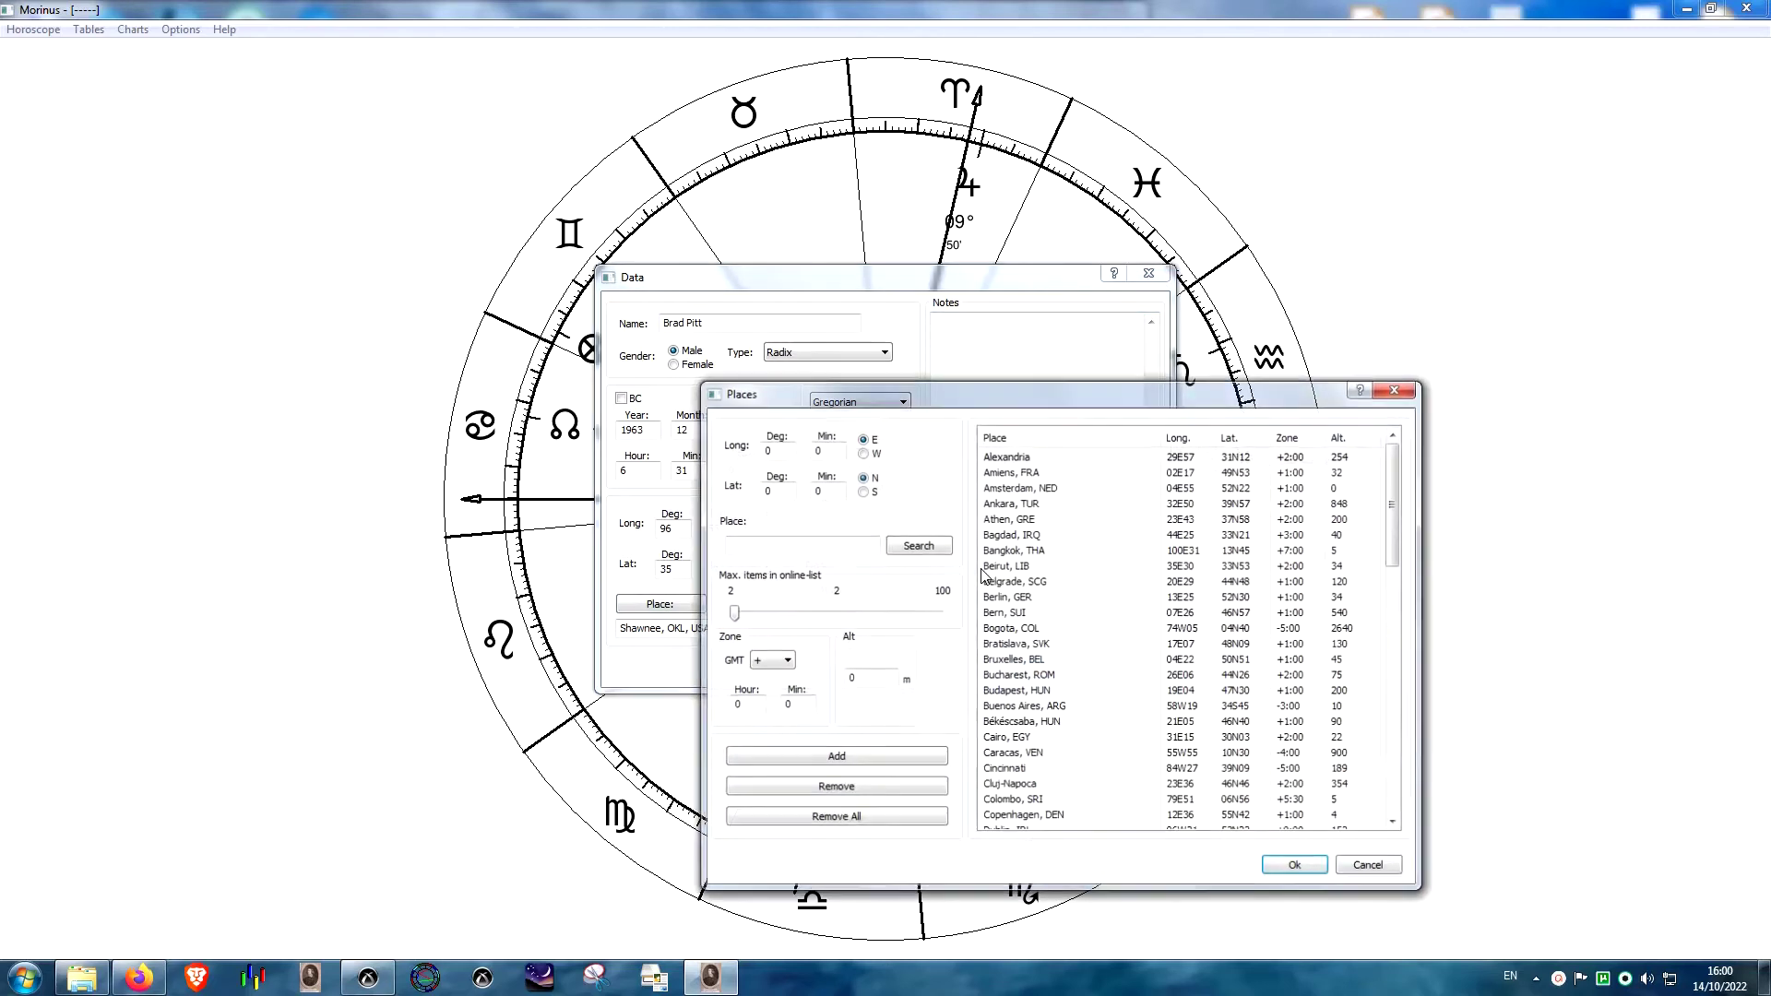
scroll(1109, 610, down, 8)
scroll(1110, 610, down, 8)
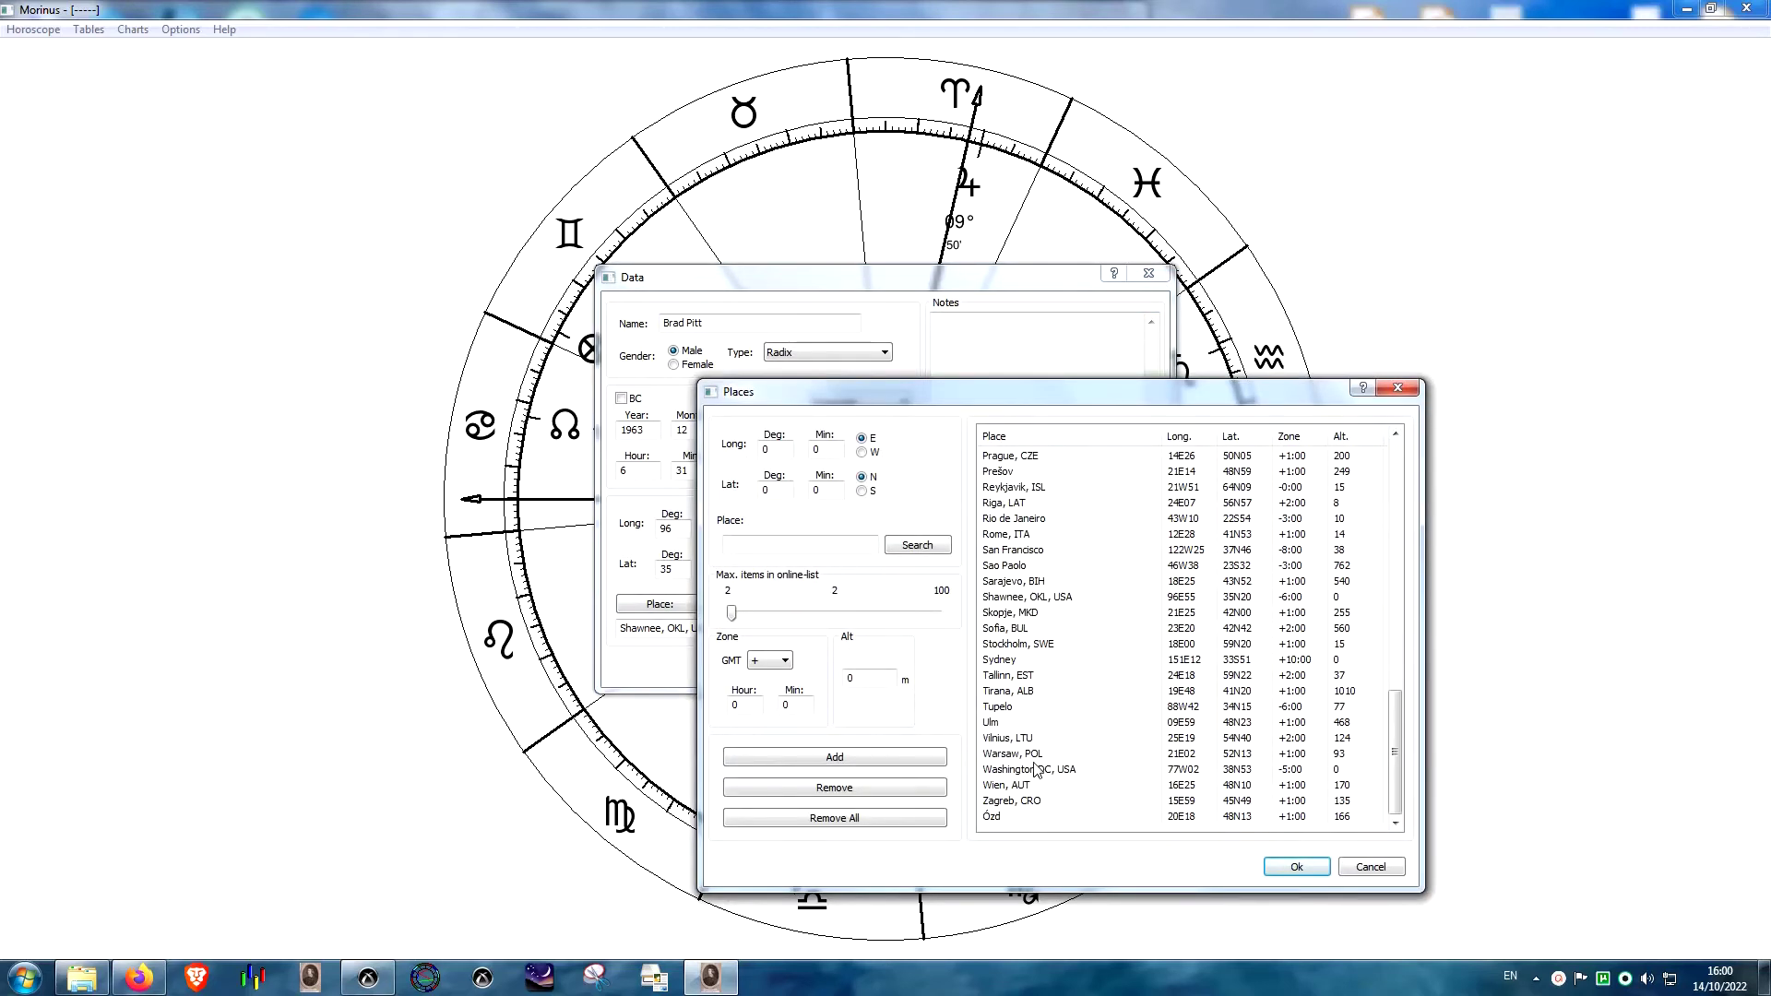
click(1015, 600)
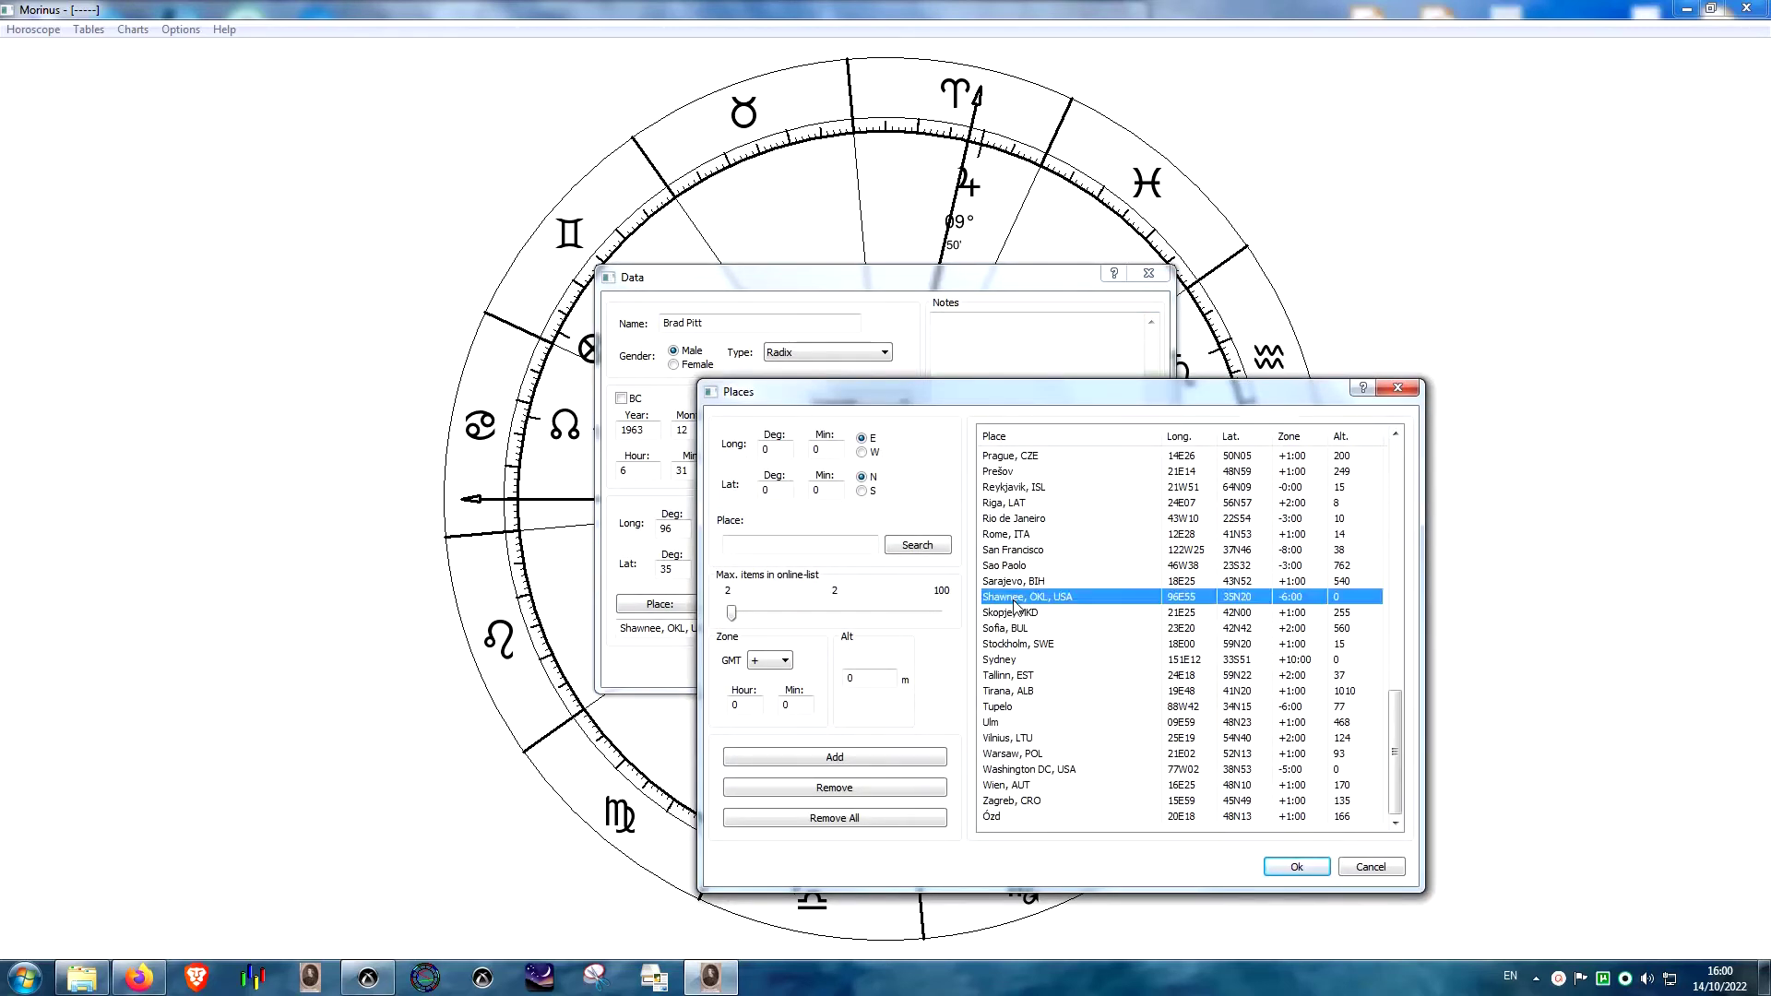
click(836, 789)
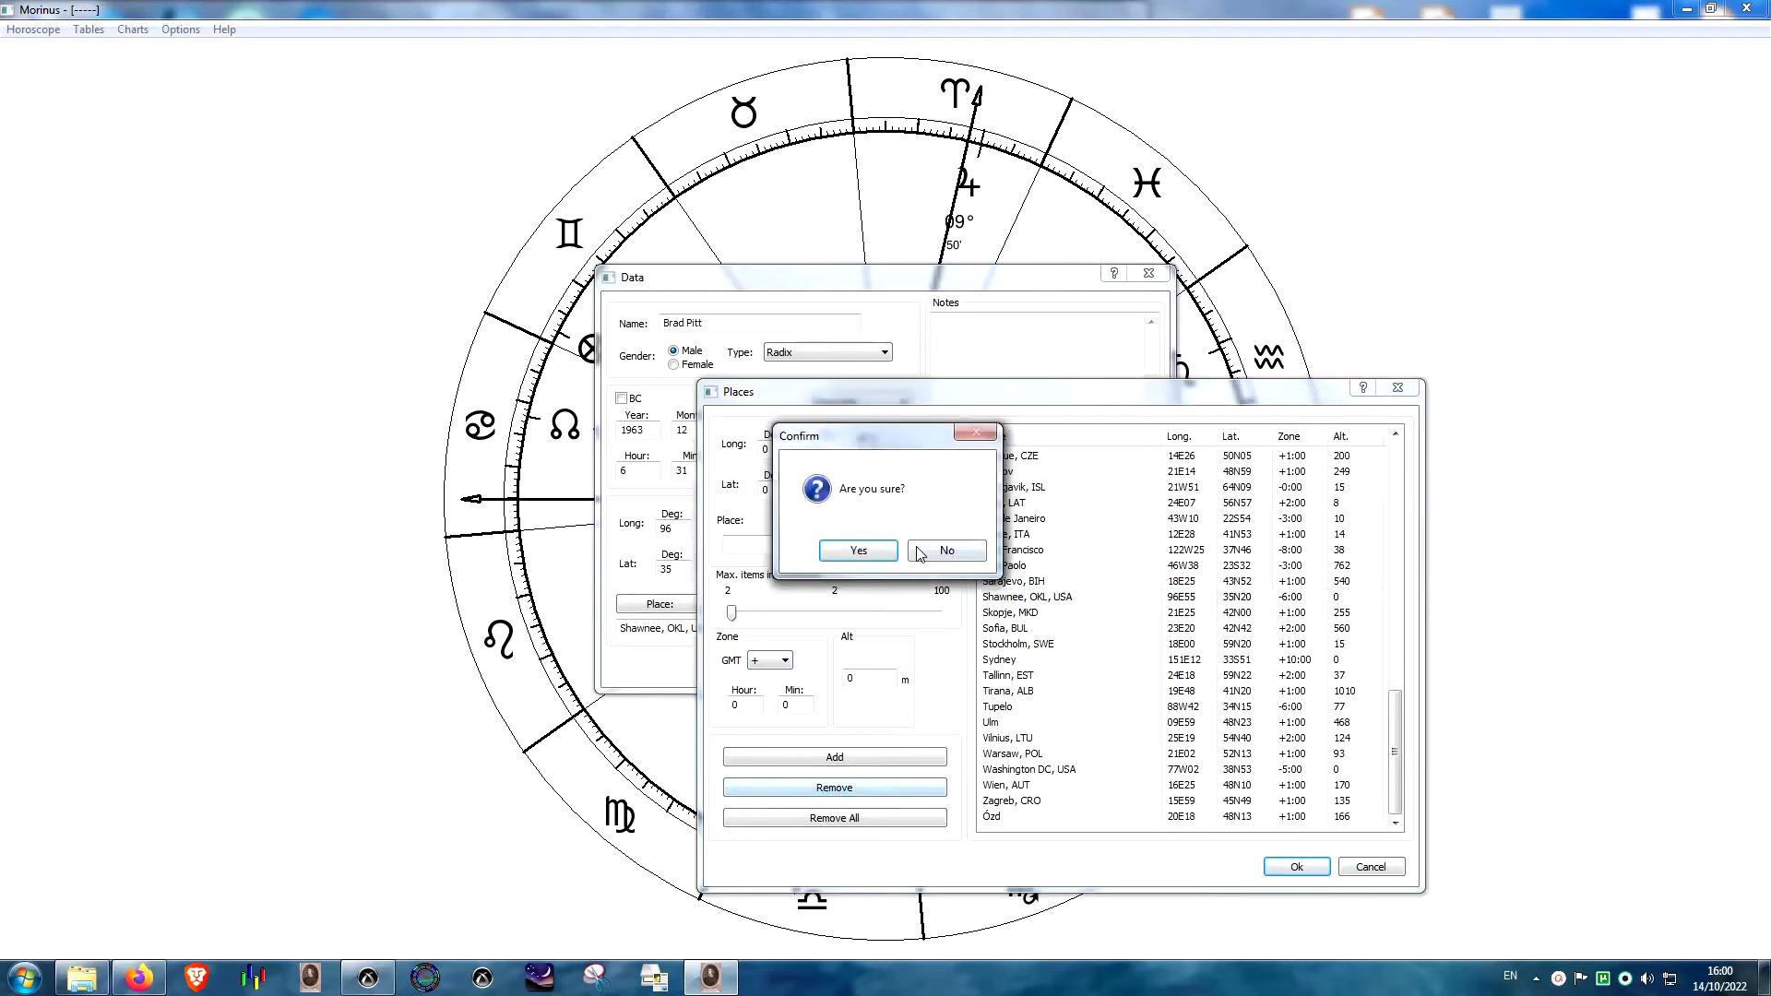
click(858, 551)
- Enter Shawnee, OKL, USA as a place at 96°55' west and 35°20' north, consulting the coordinates in Delphic Oracle
click(746, 544)
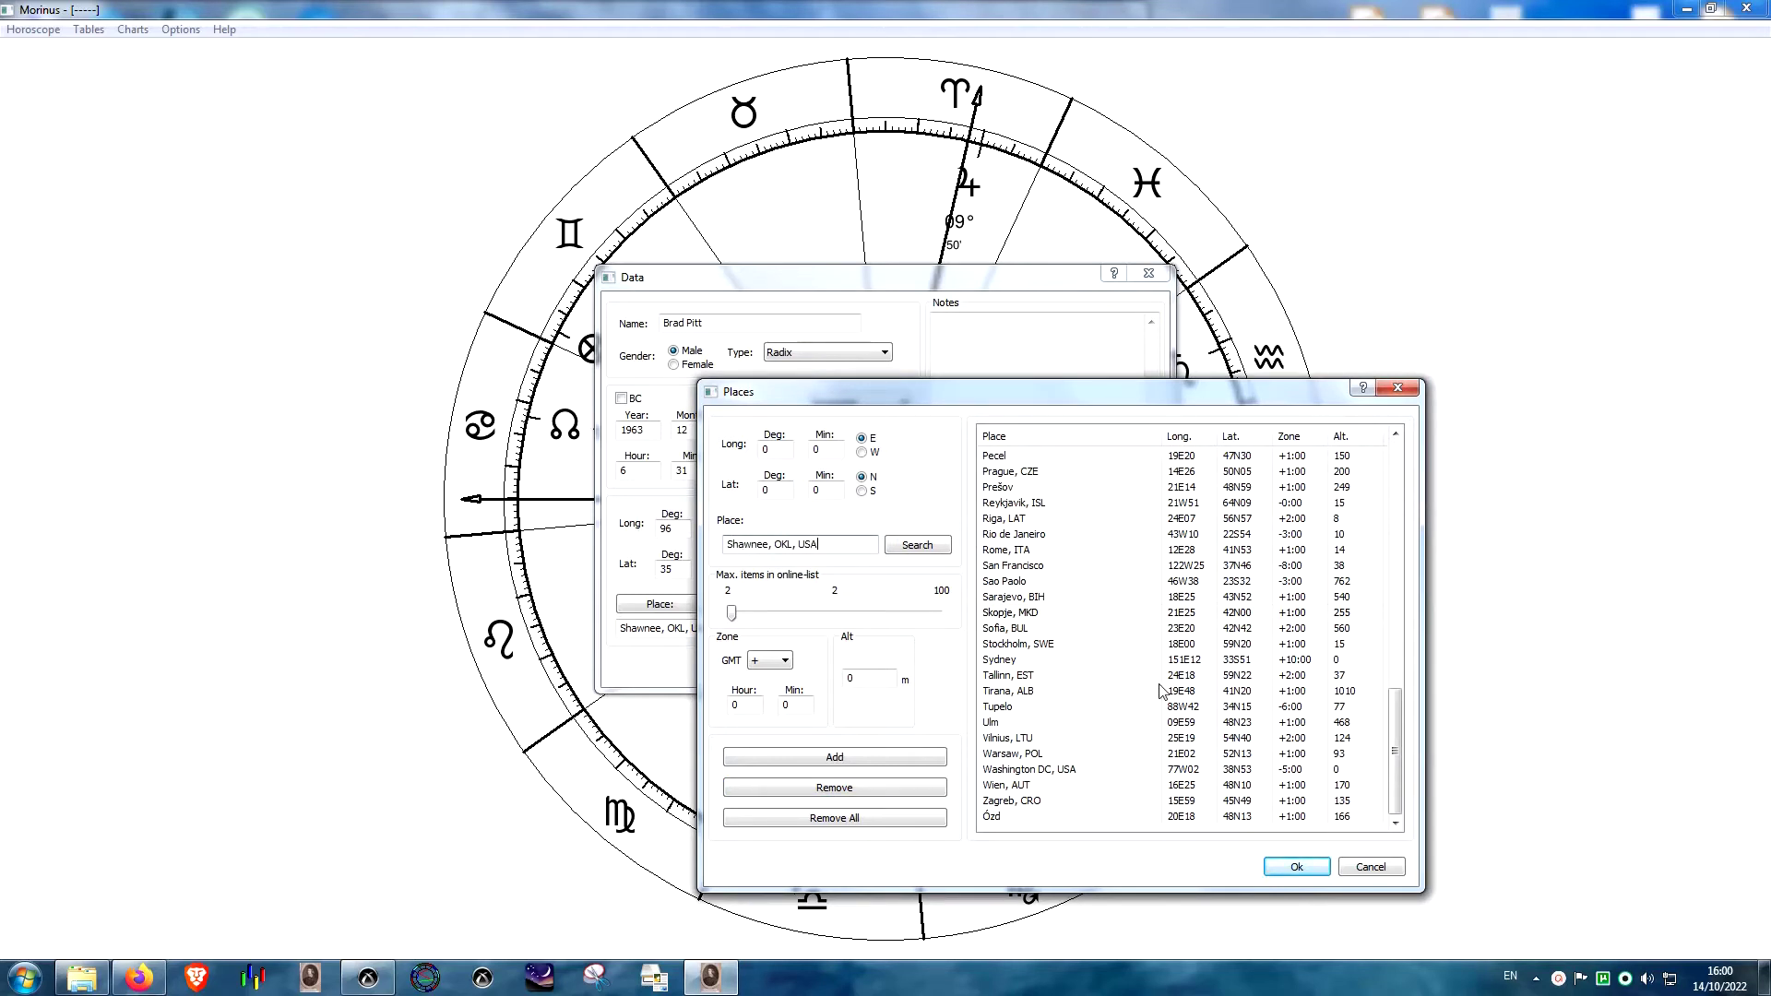
double_click(781, 446)
click(862, 452)
click(778, 489)
click(368, 978)
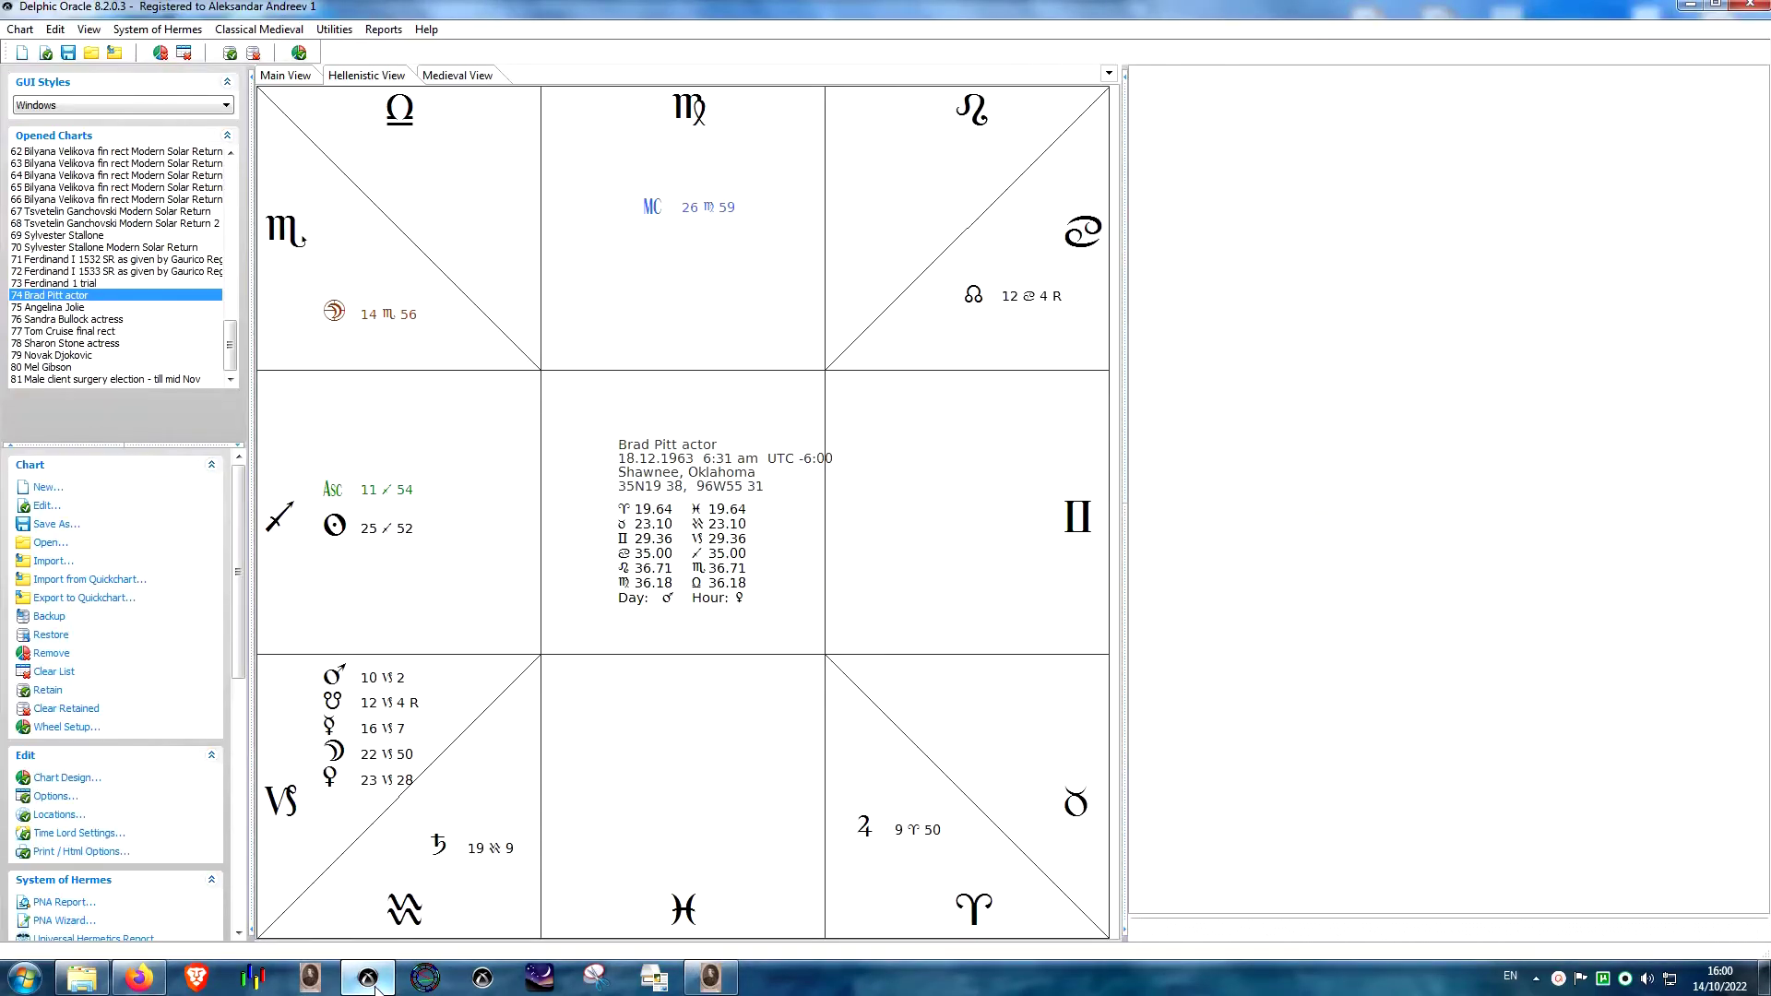
click(368, 977)
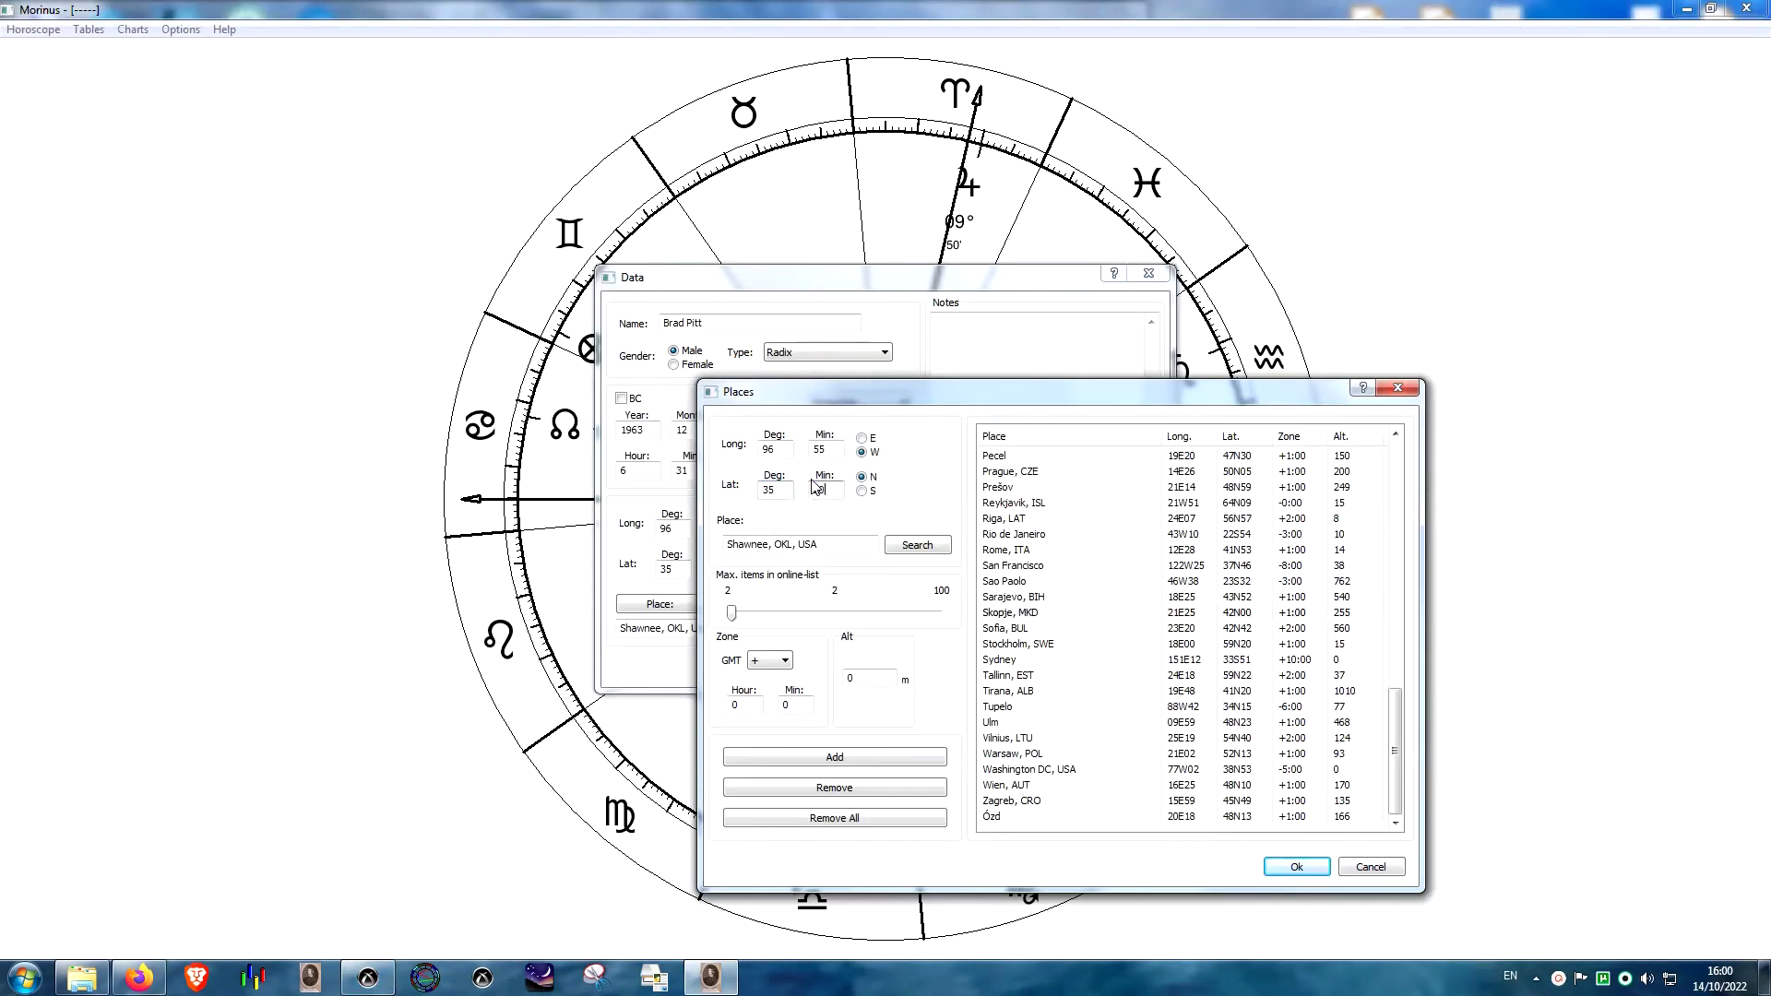
- Set the place's time zone to GMT minus 6 hours and add it to the places list
double_click(747, 705)
text(6)
click(779, 661)
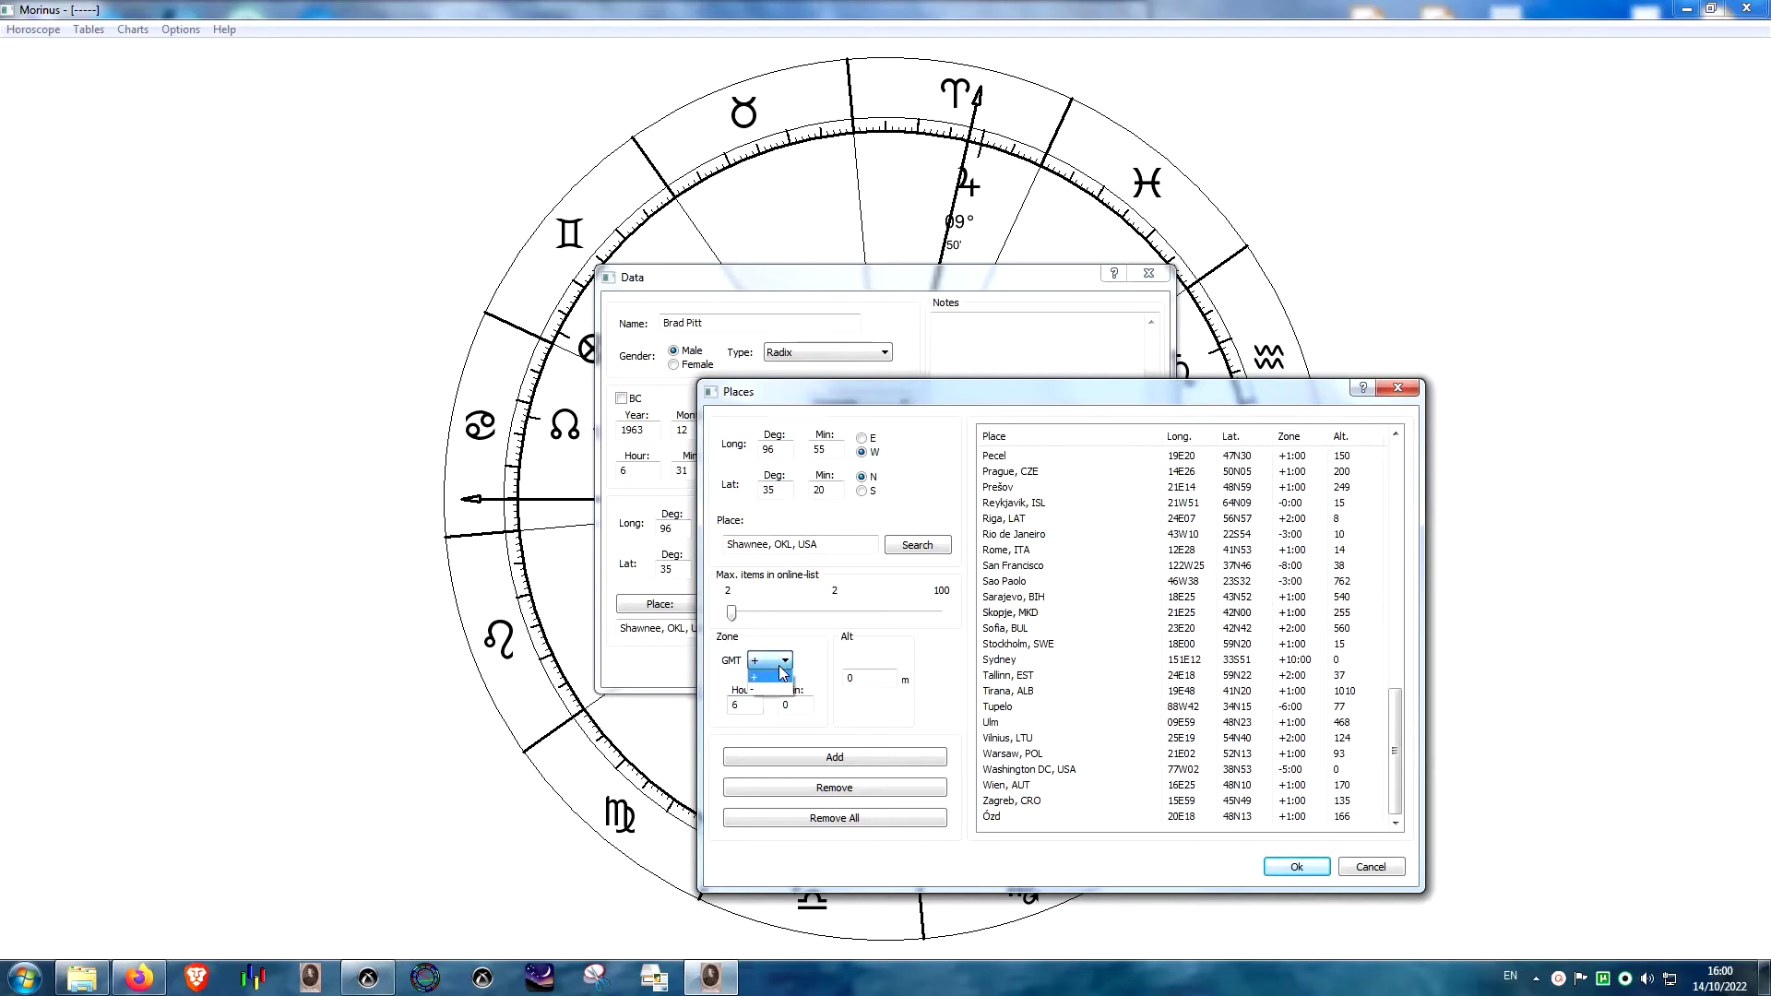
click(769, 694)
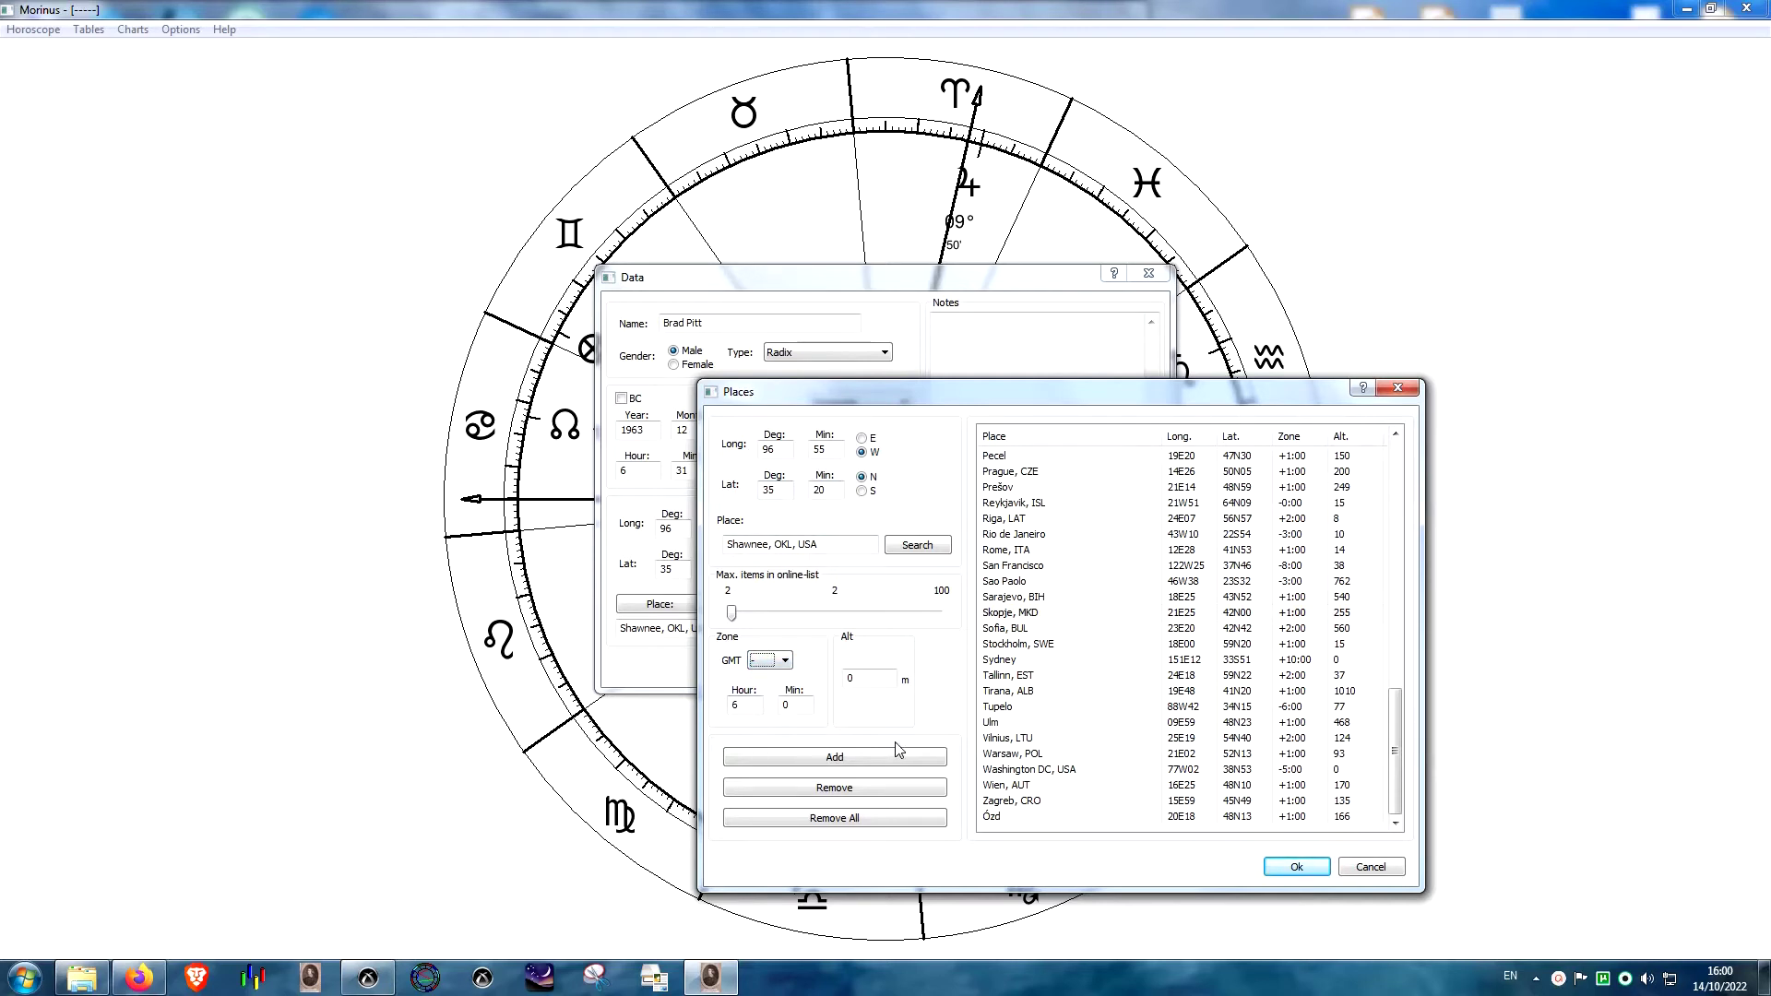
click(856, 762)
- Choose the newly added Shawnee, OKL, USA entry as the birthplace and regenerate the horoscope
click(1072, 817)
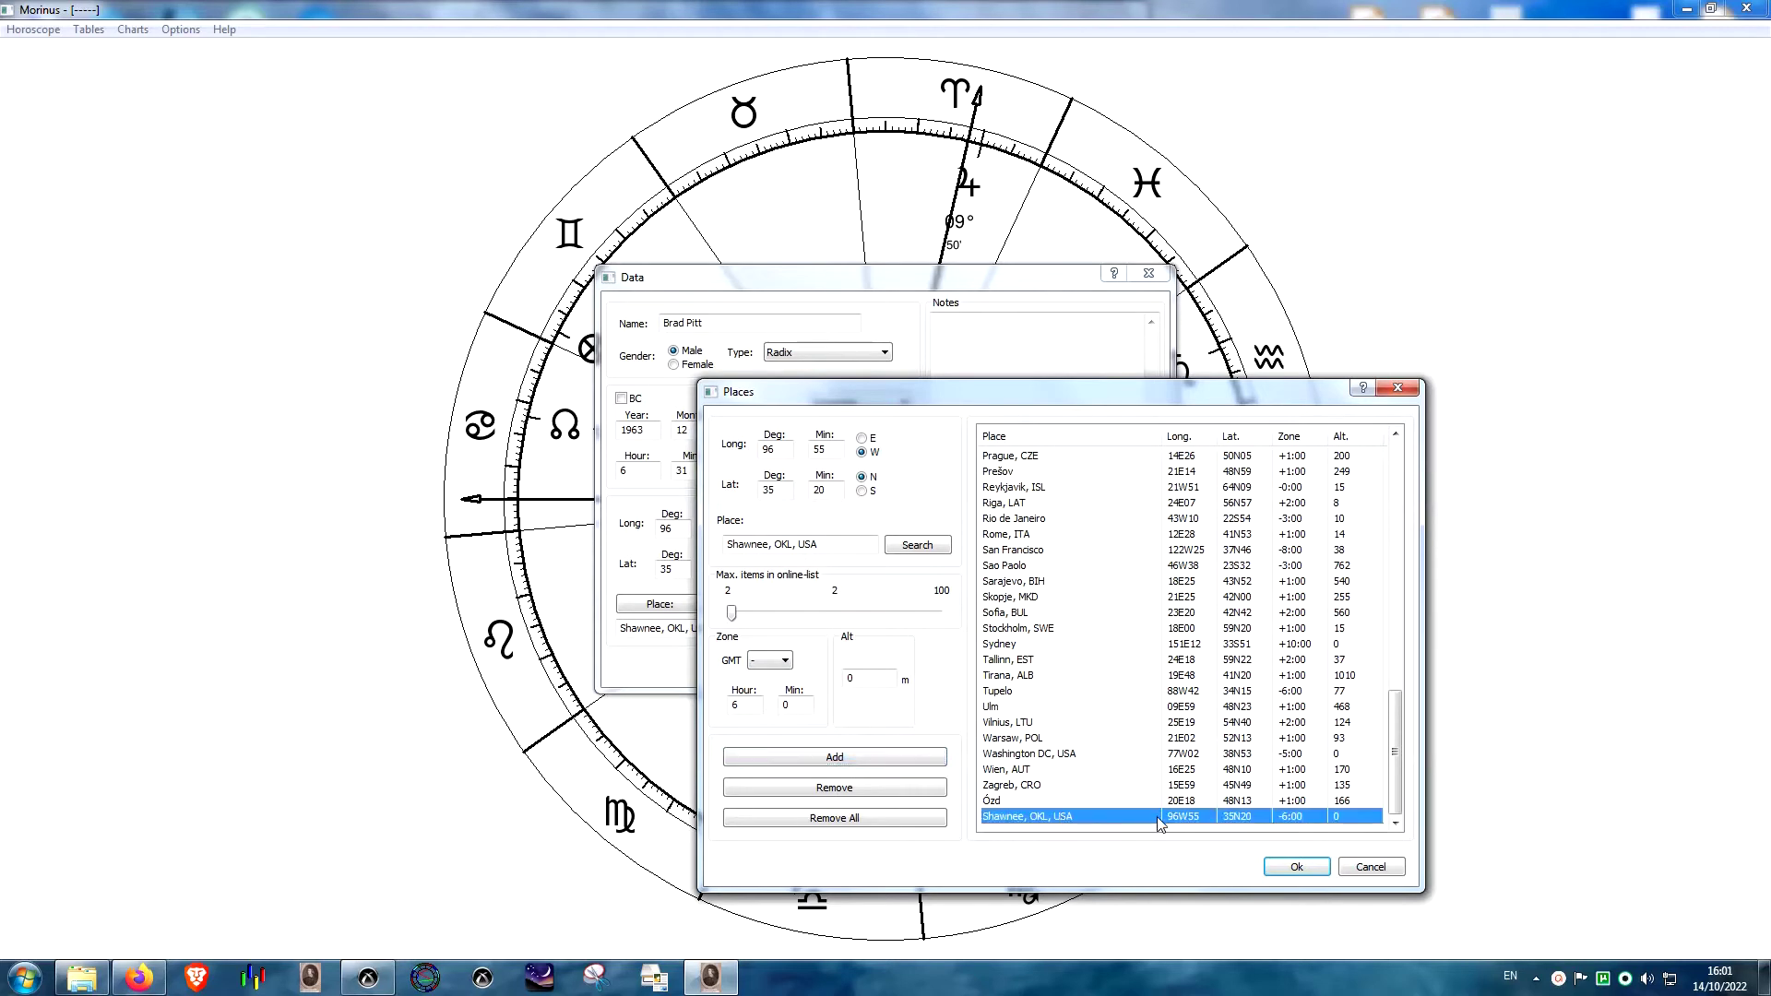
click(1283, 867)
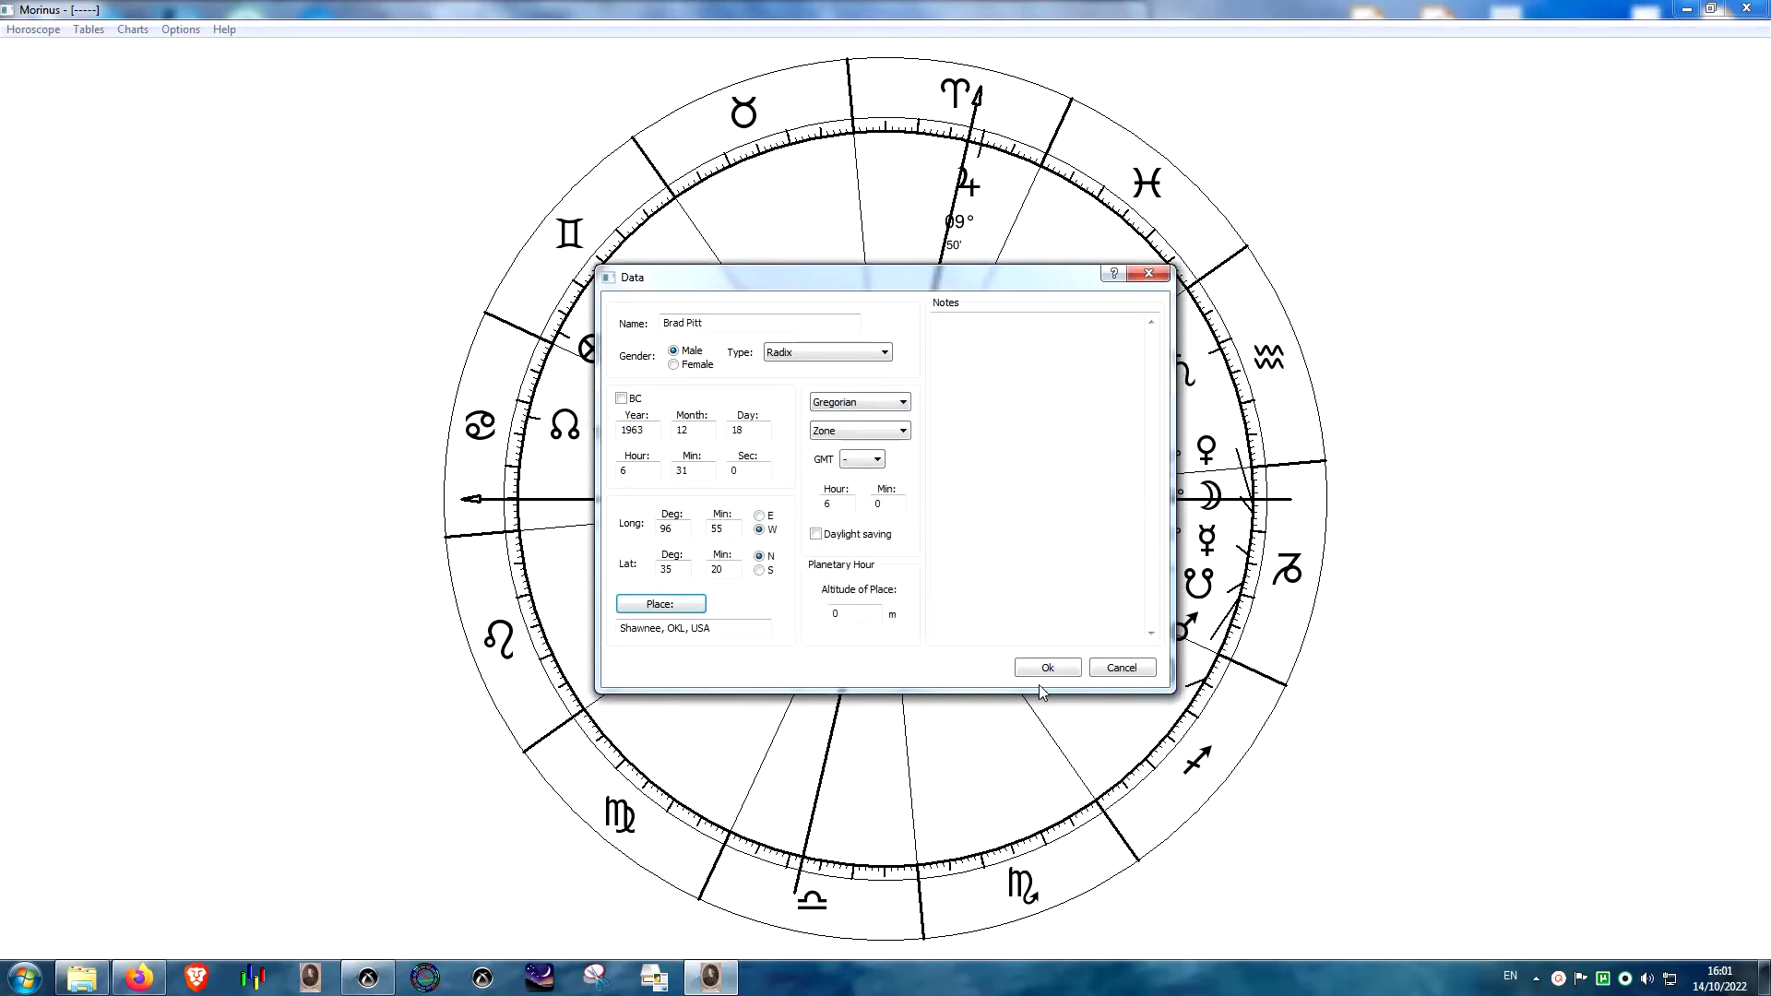
click(1042, 664)
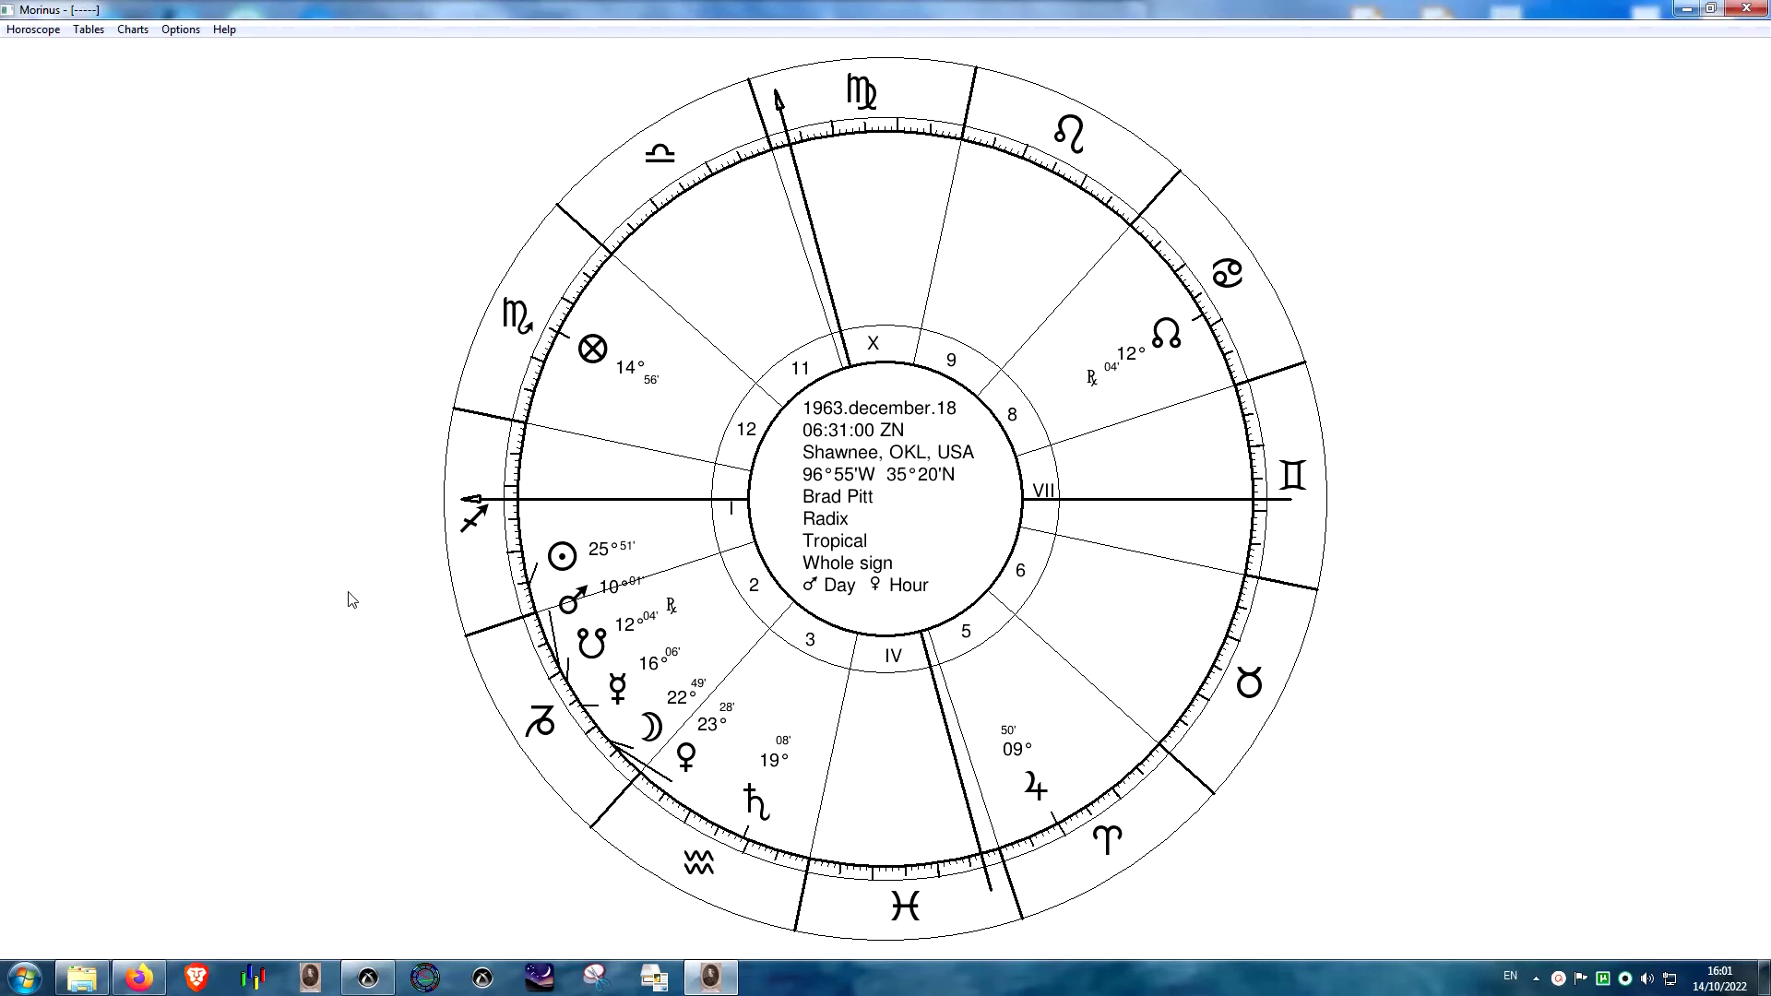
- Compare the horoscope with the same chart in Delphic Oracle and examine Morinus's table of positions
click(368, 977)
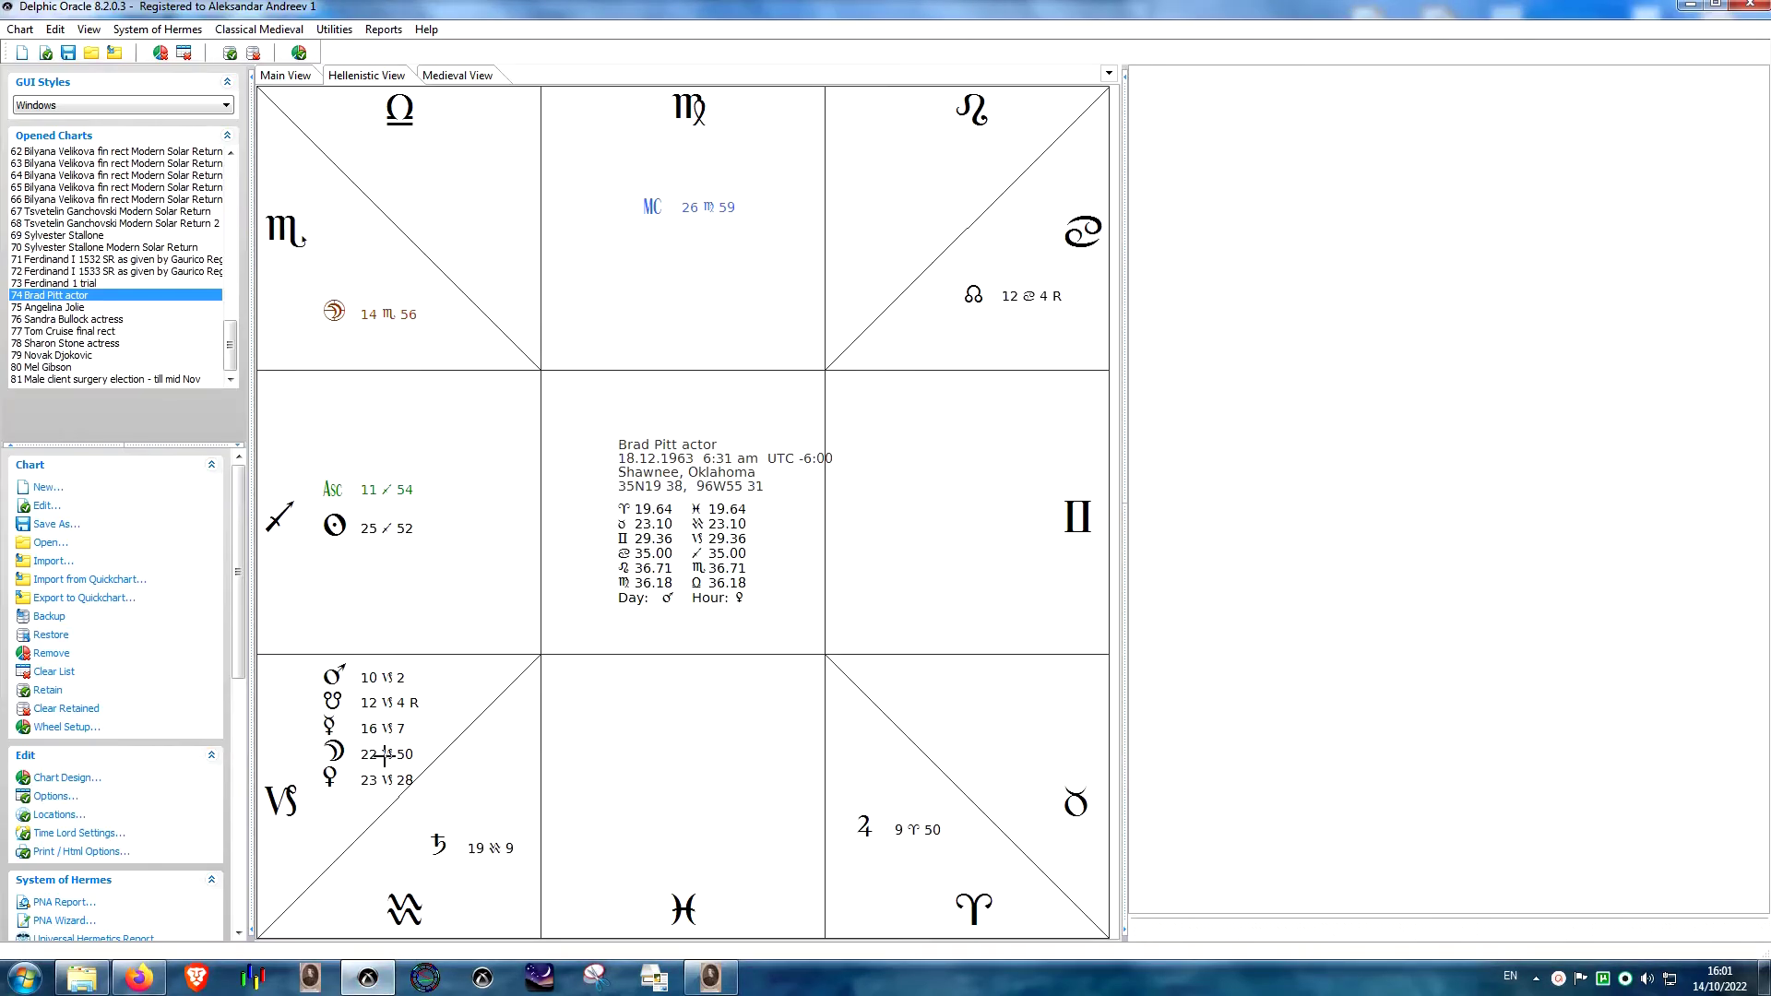
key(alt+Tab)
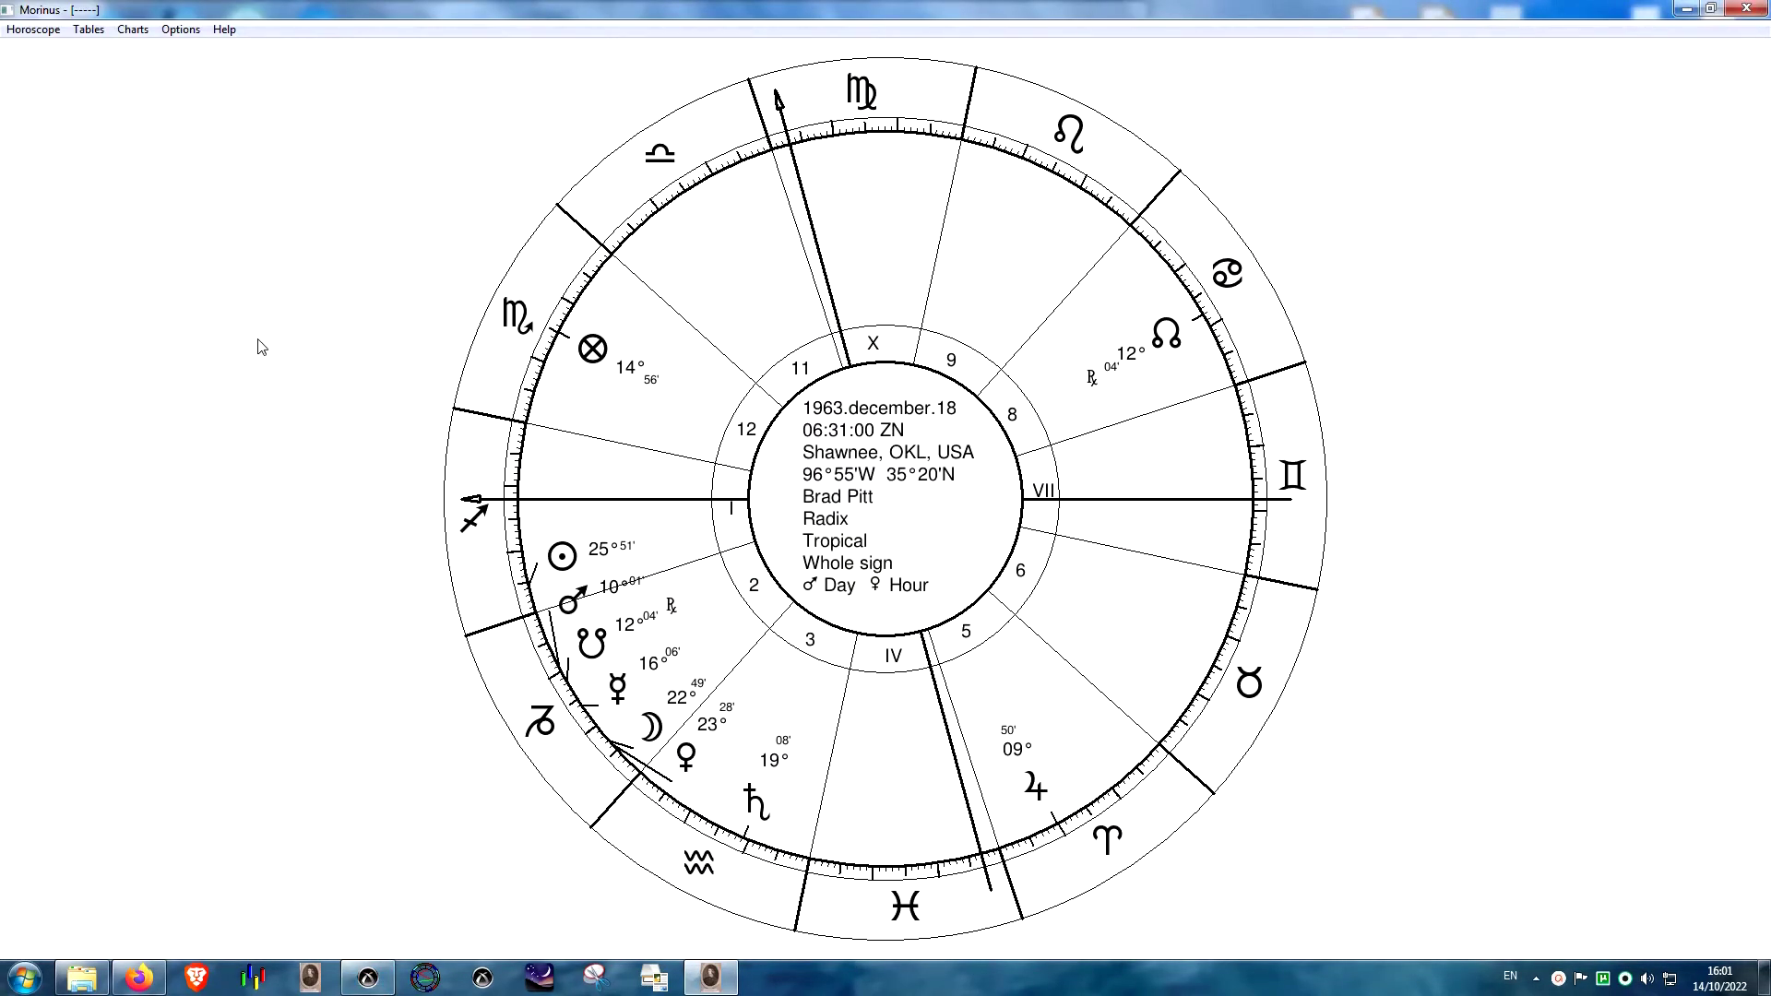
click(89, 29)
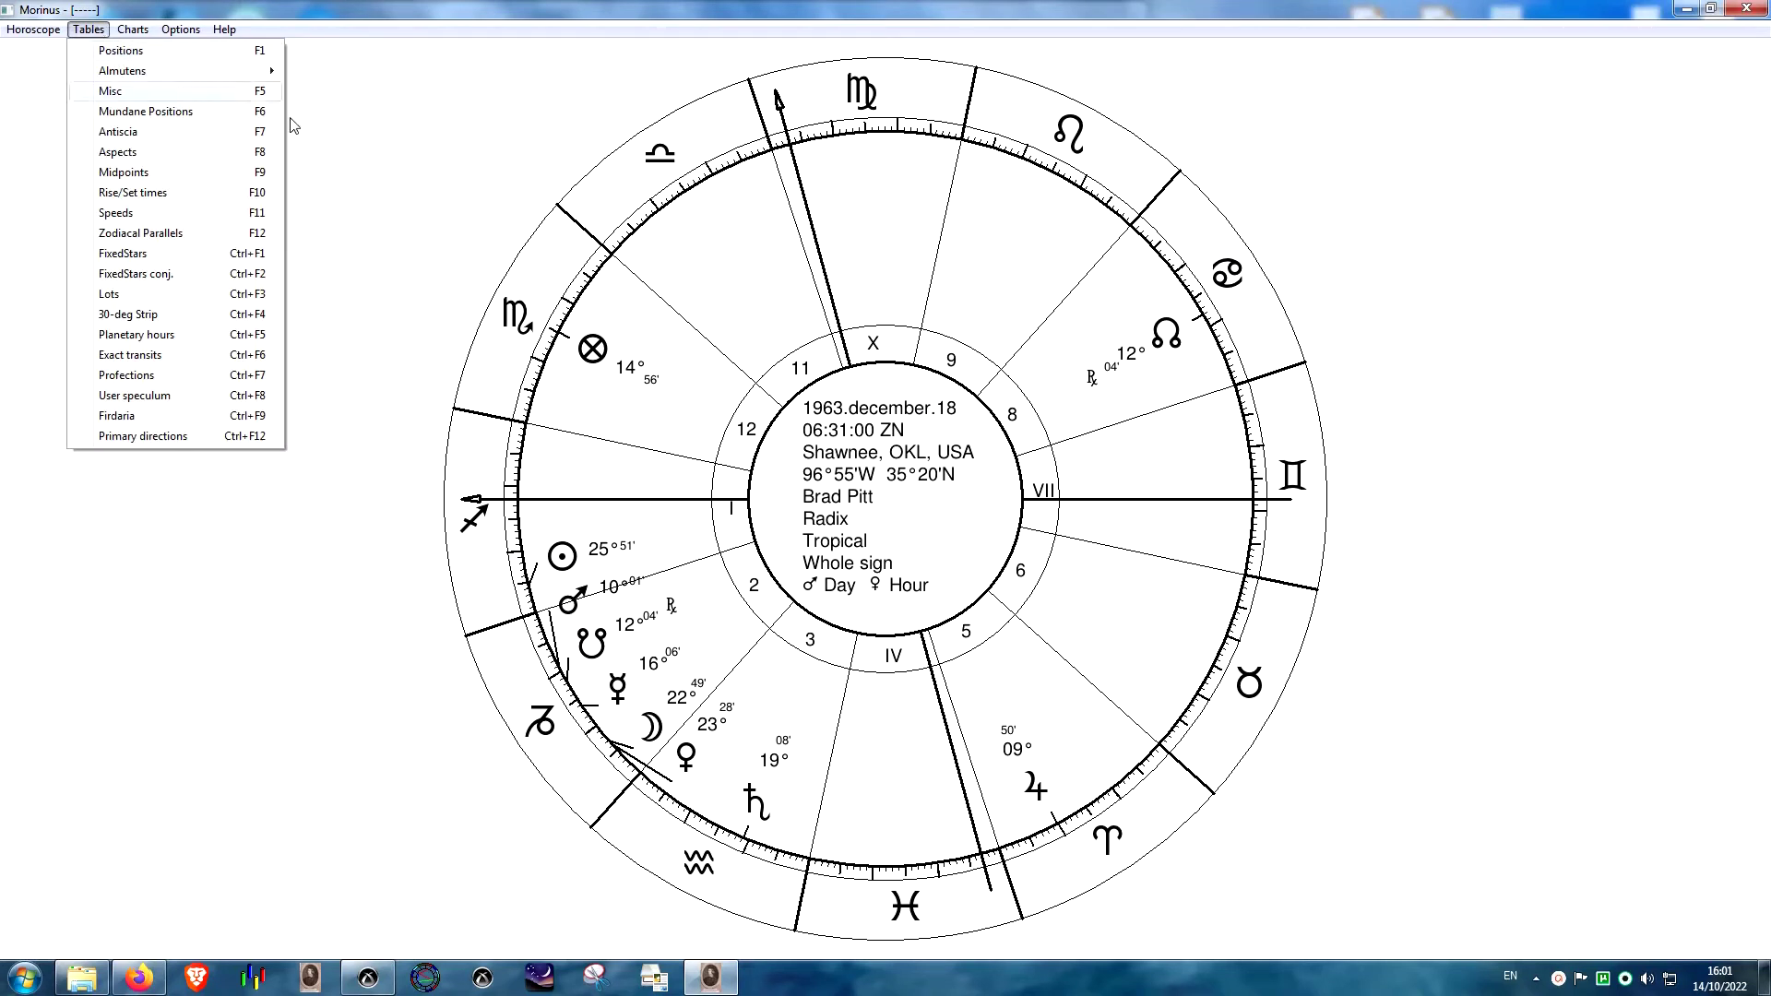
key(F1)
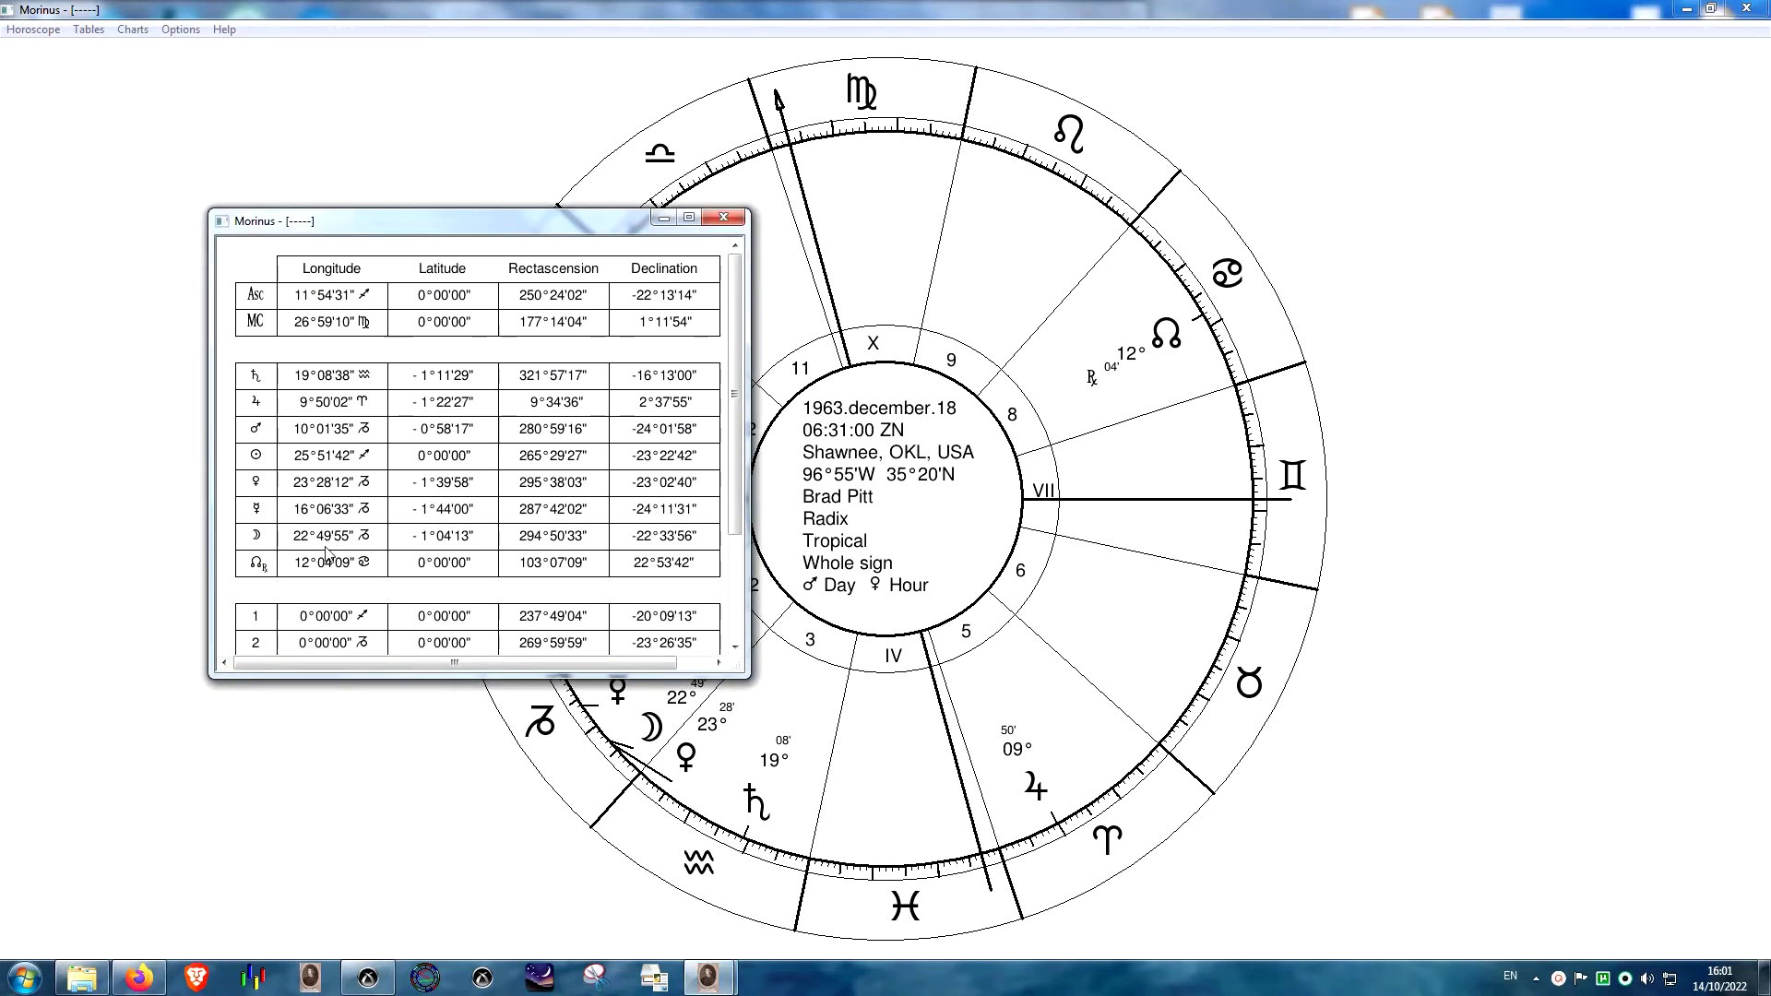
click(723, 217)
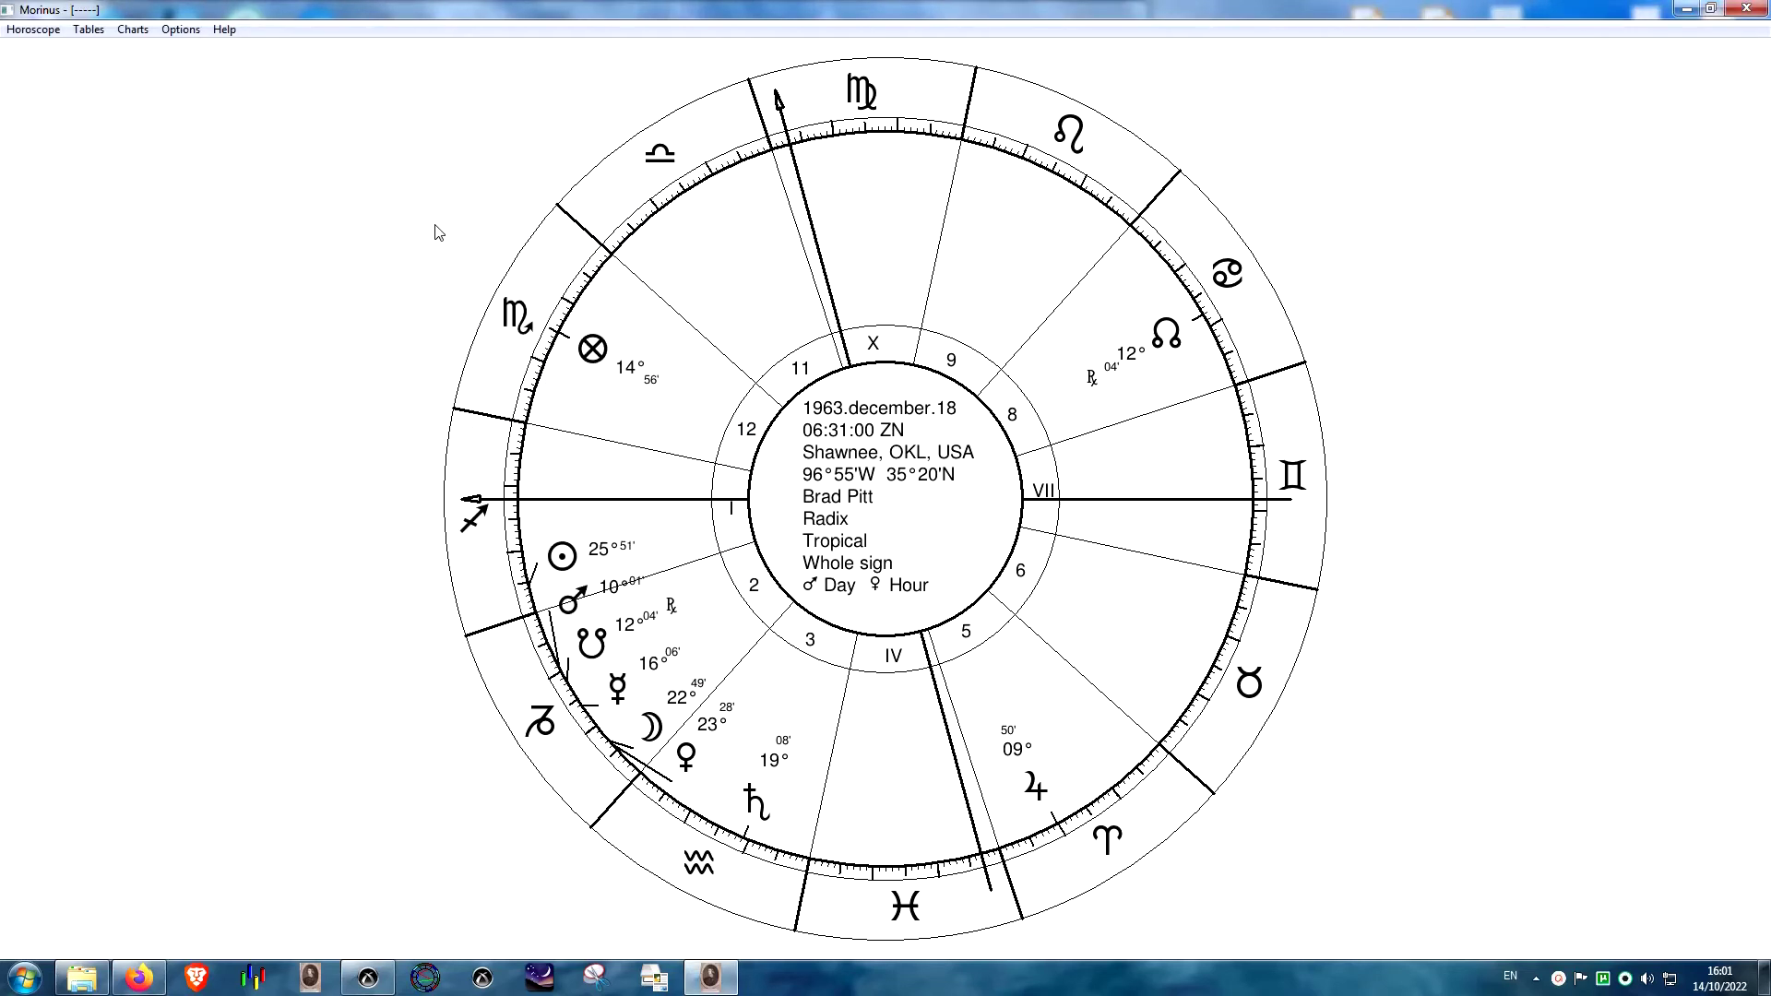
- Save the horoscope as Brad Pitt in HOR format in the Hors folder
click(29, 30)
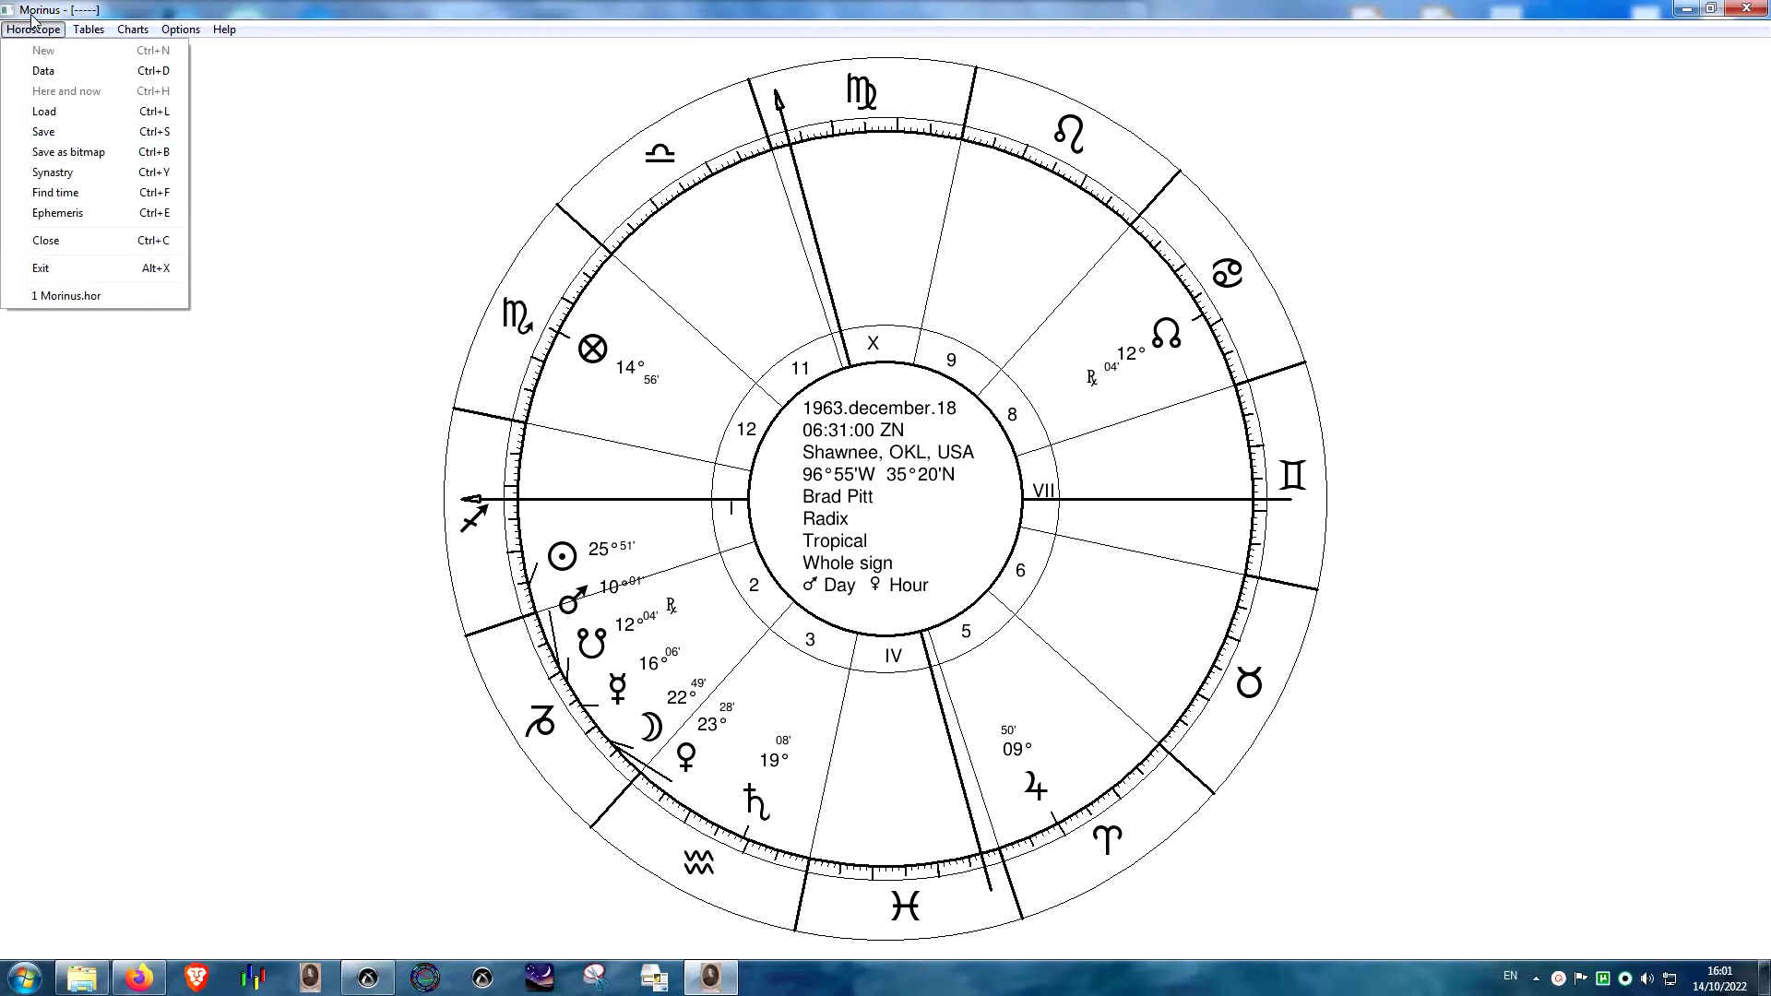
click(367, 180)
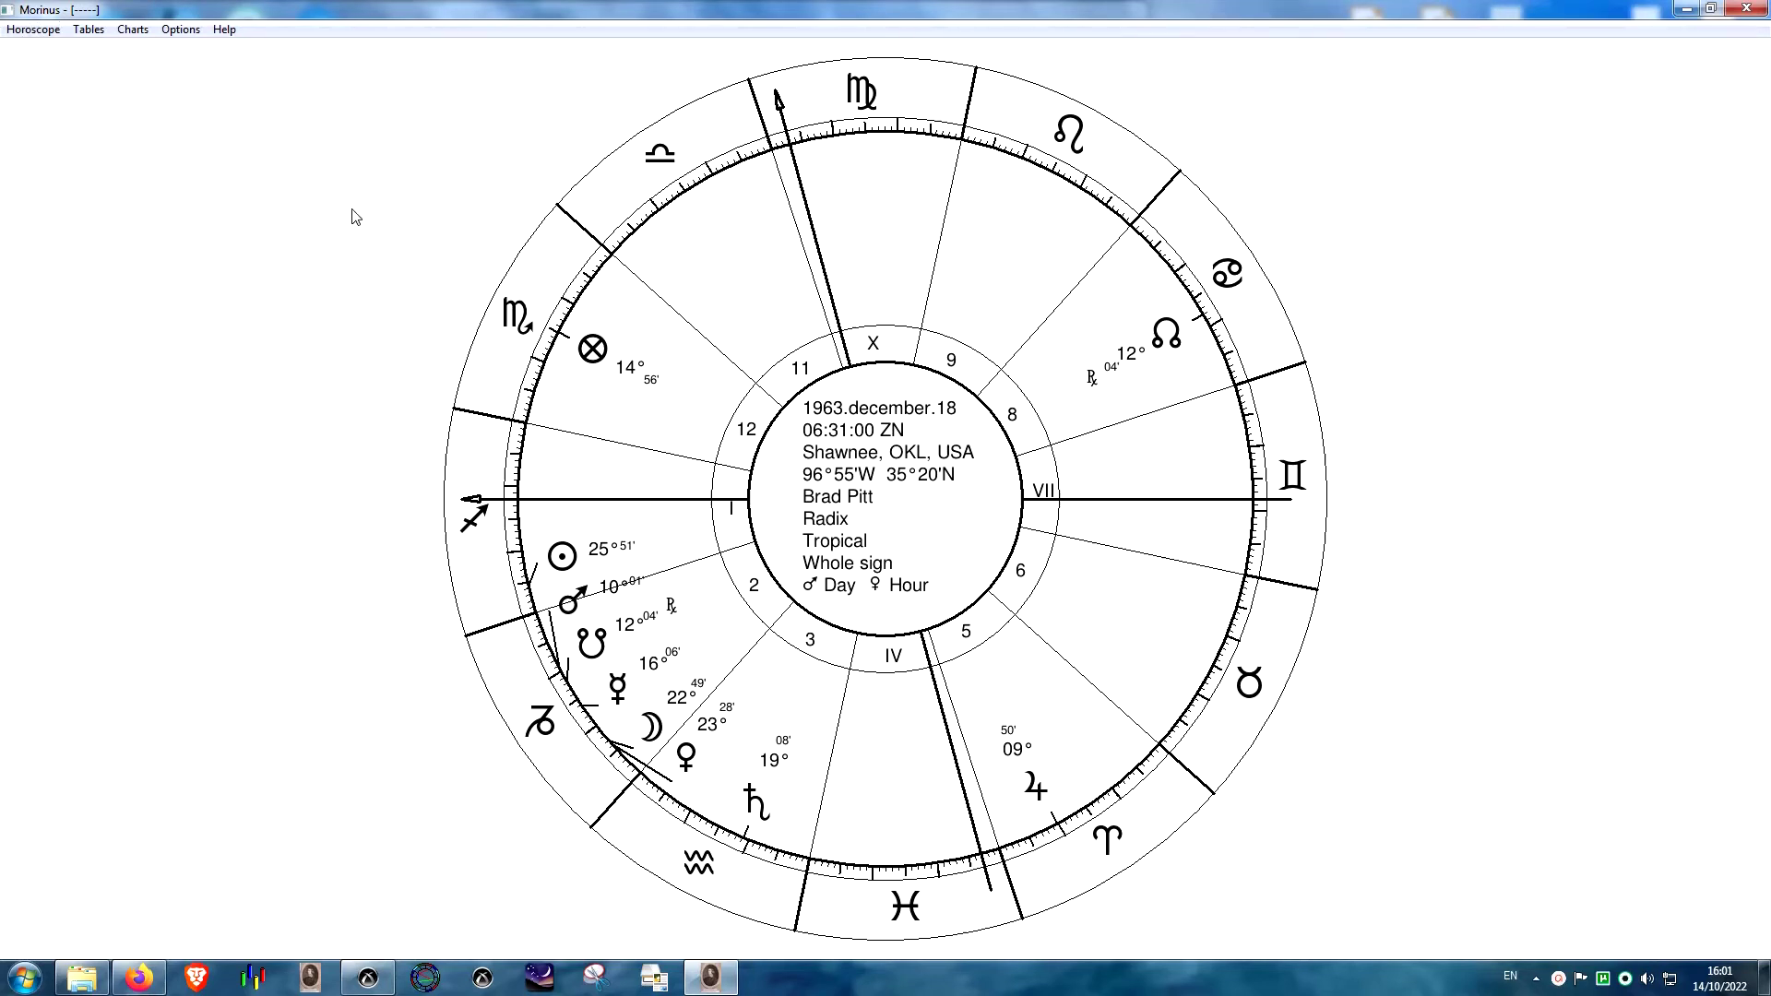
key(ctrl+d)
click(1131, 668)
key(ctrl+s)
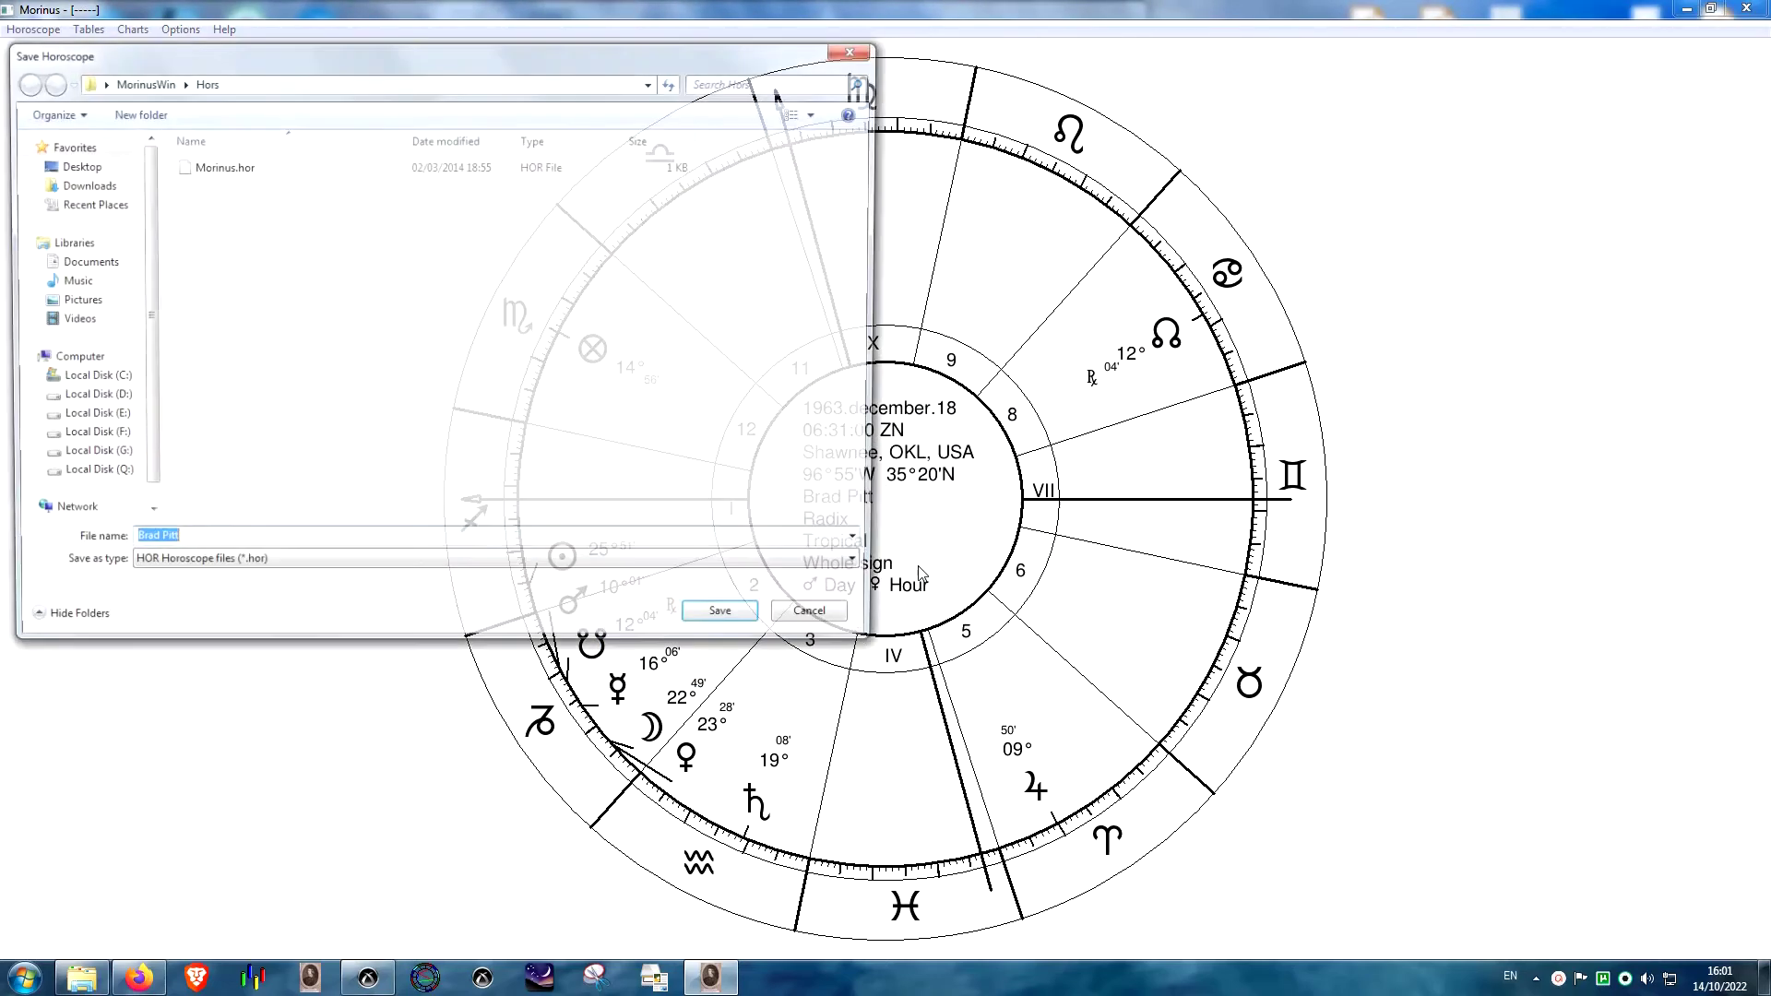
click(724, 621)
- Switch to the MorinusWin folder in Windows Explorer and open Hors to check the saved horoscope file
click(712, 975)
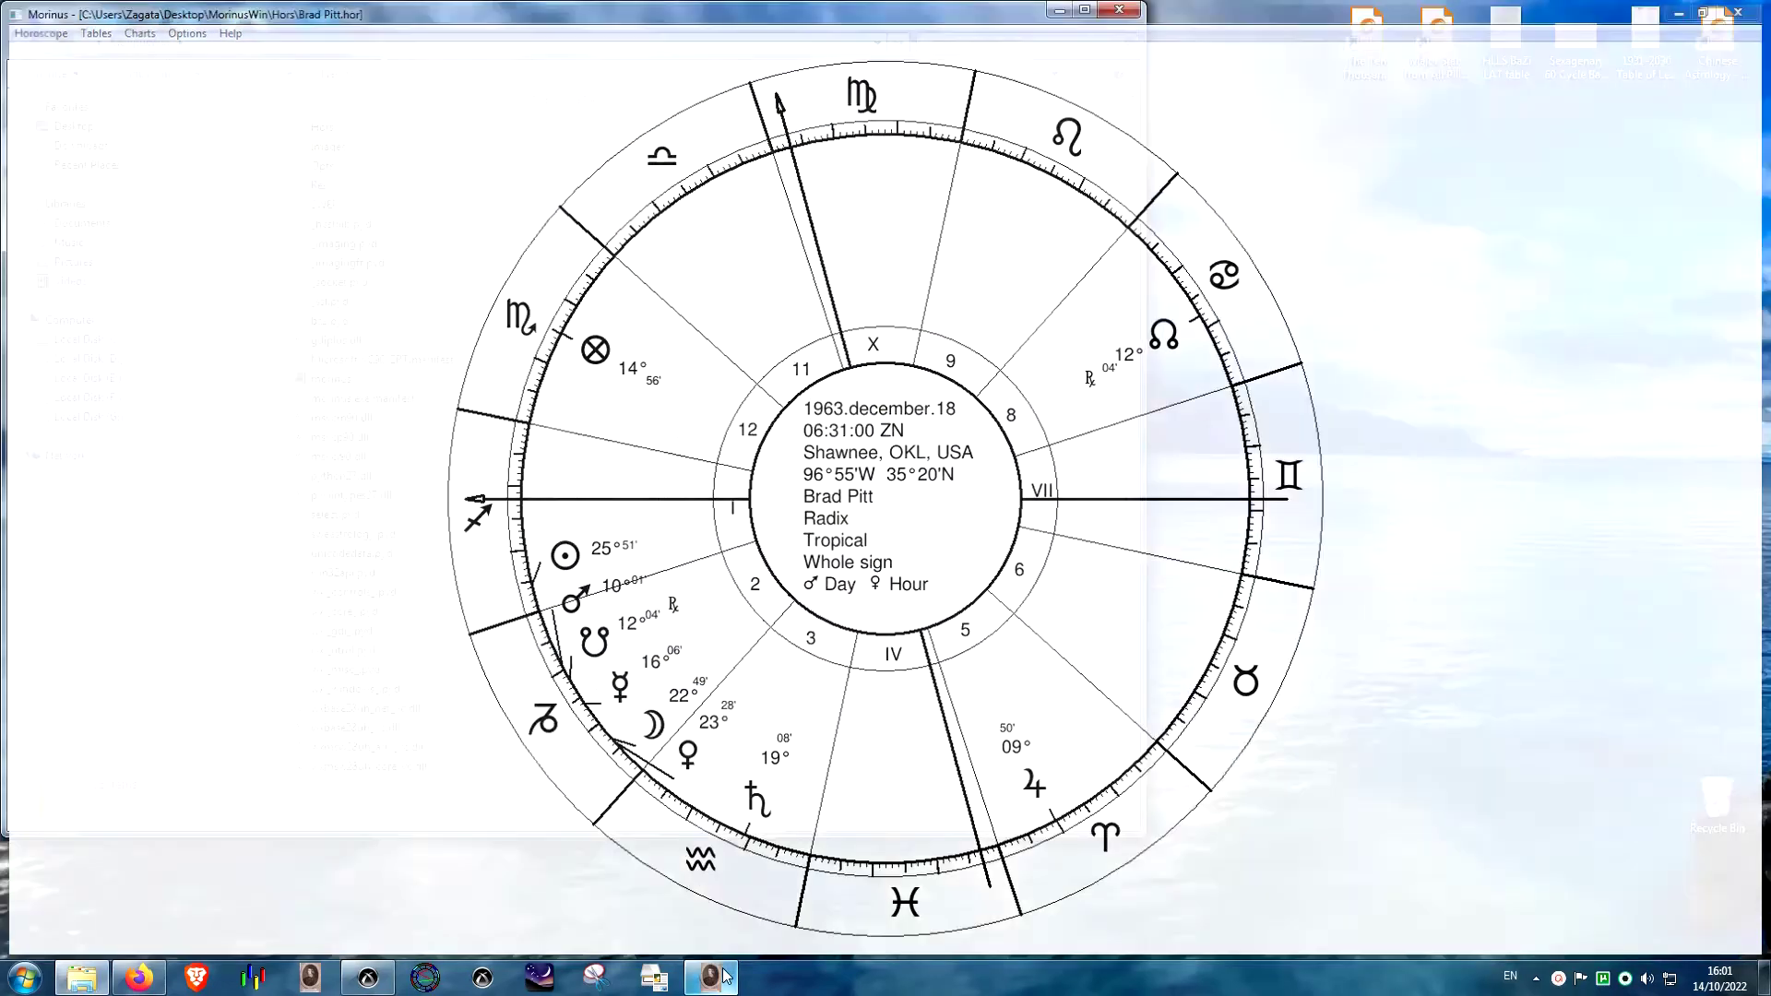
click(220, 256)
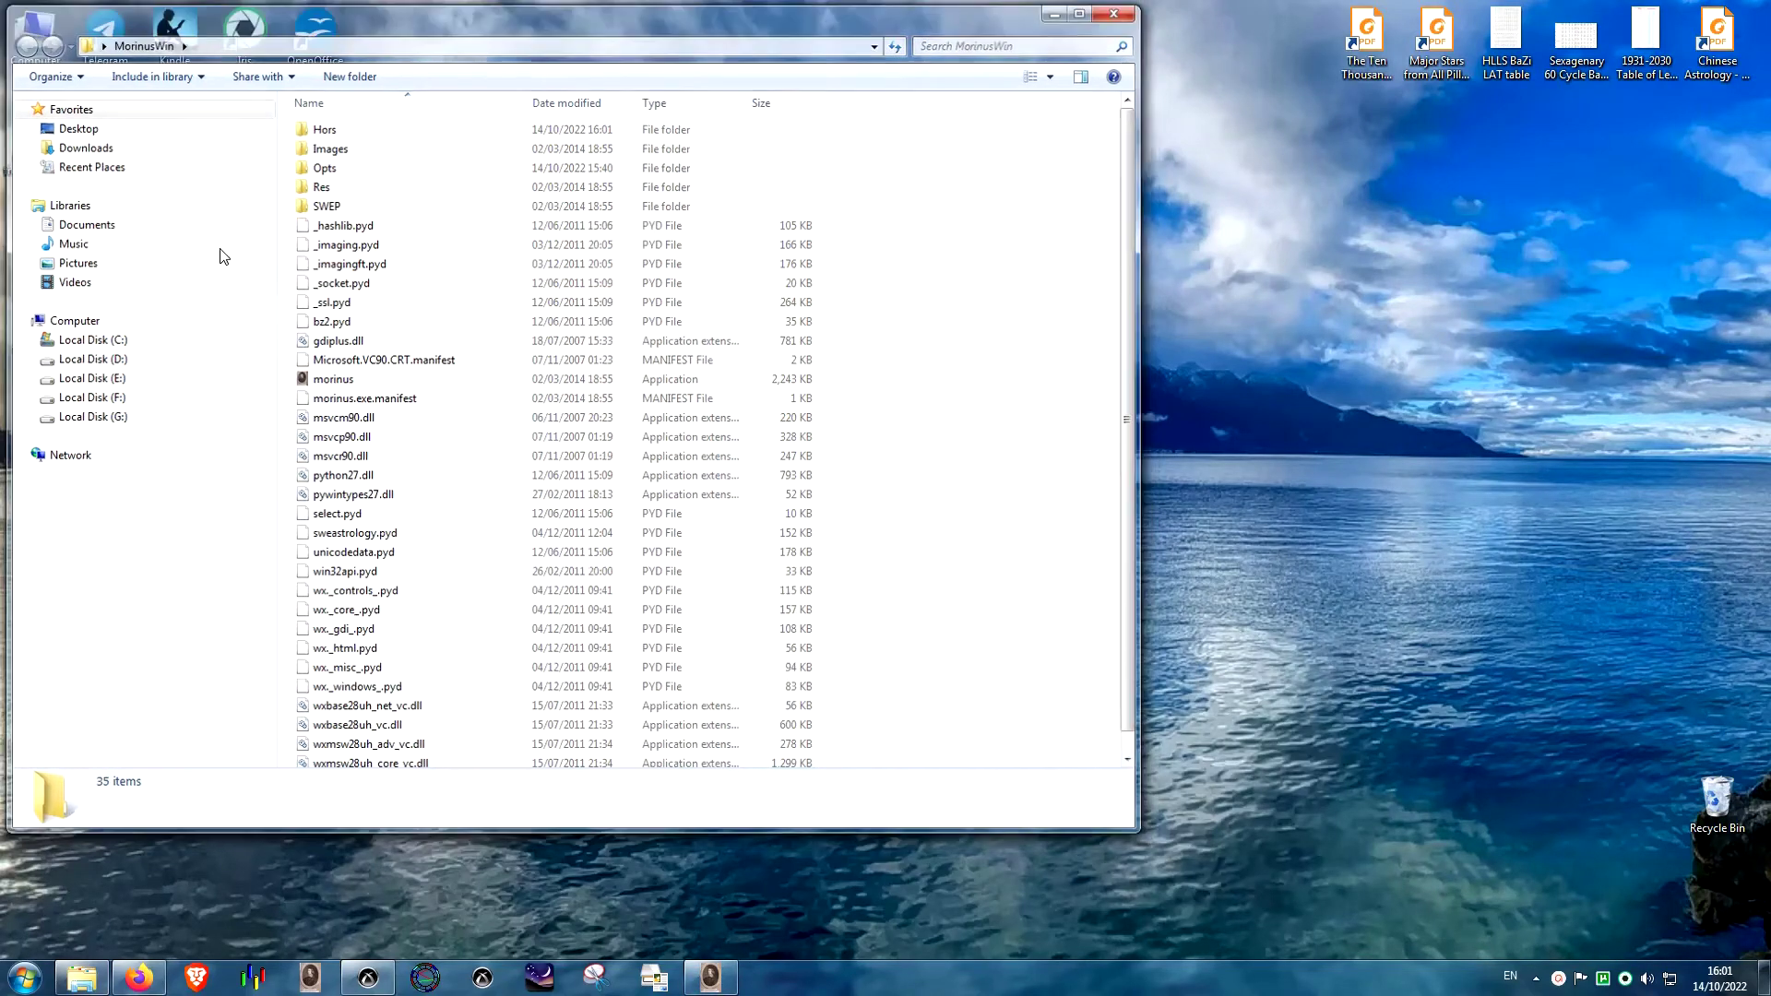
key(super+d)
key(super+d)
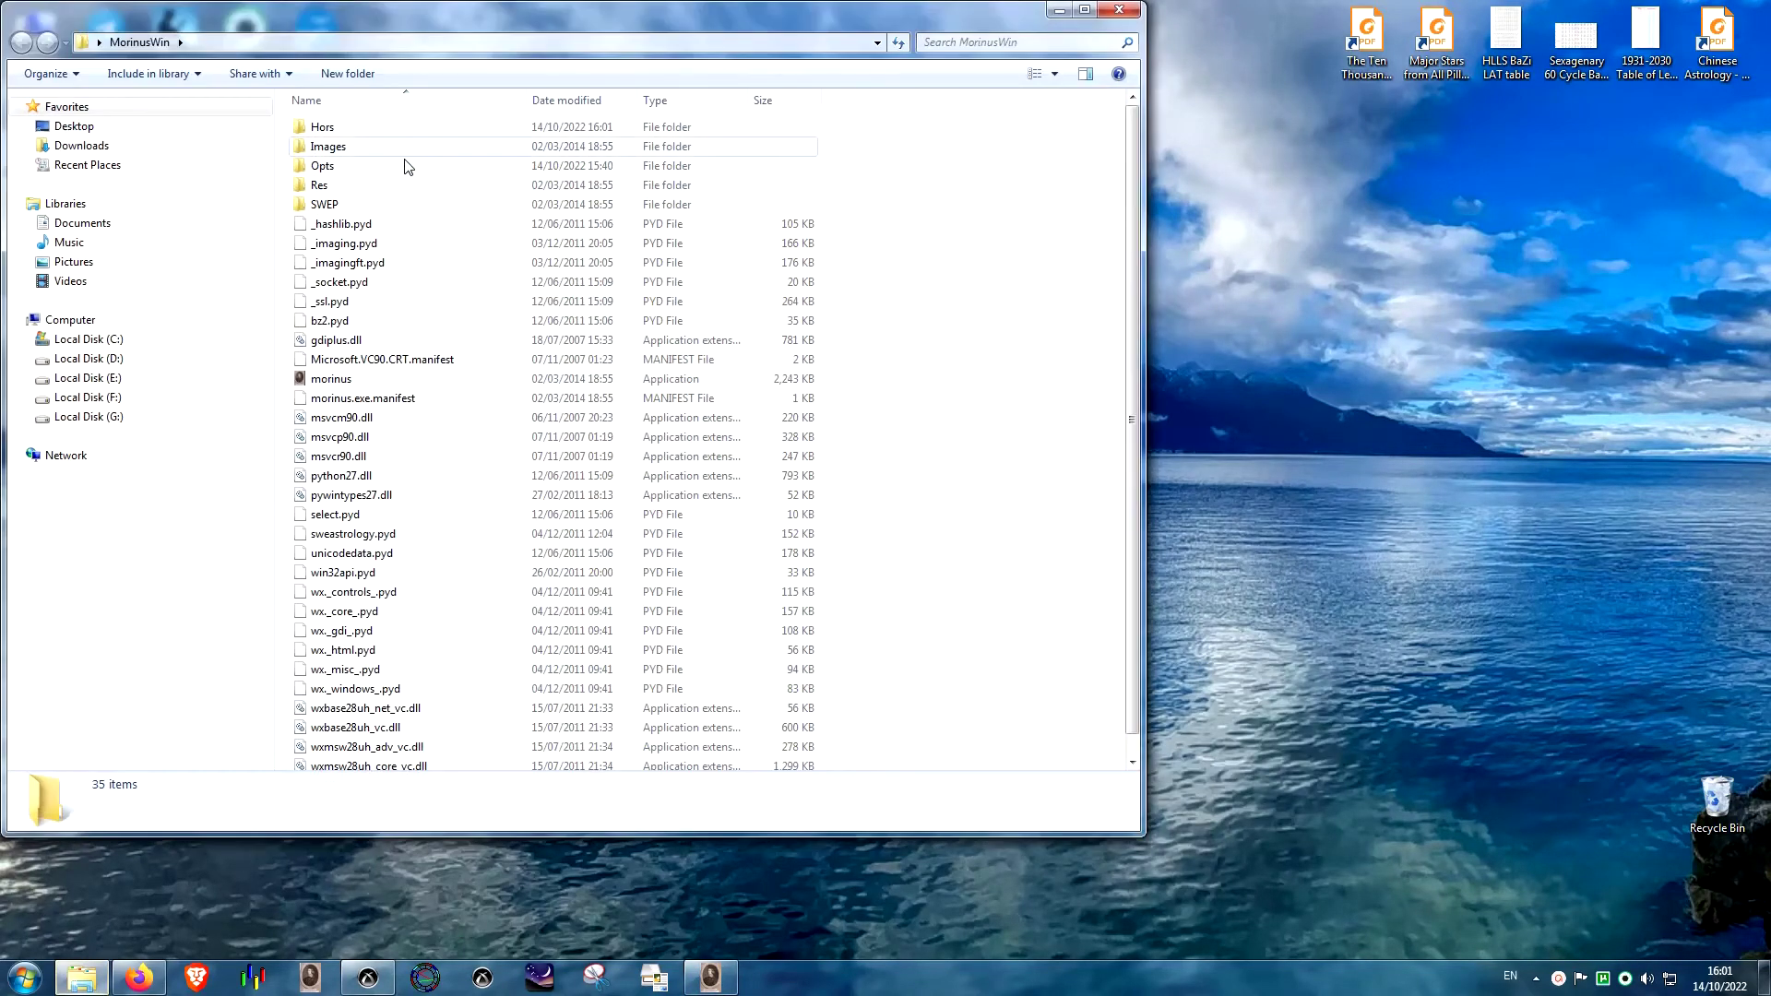
double_click(329, 134)
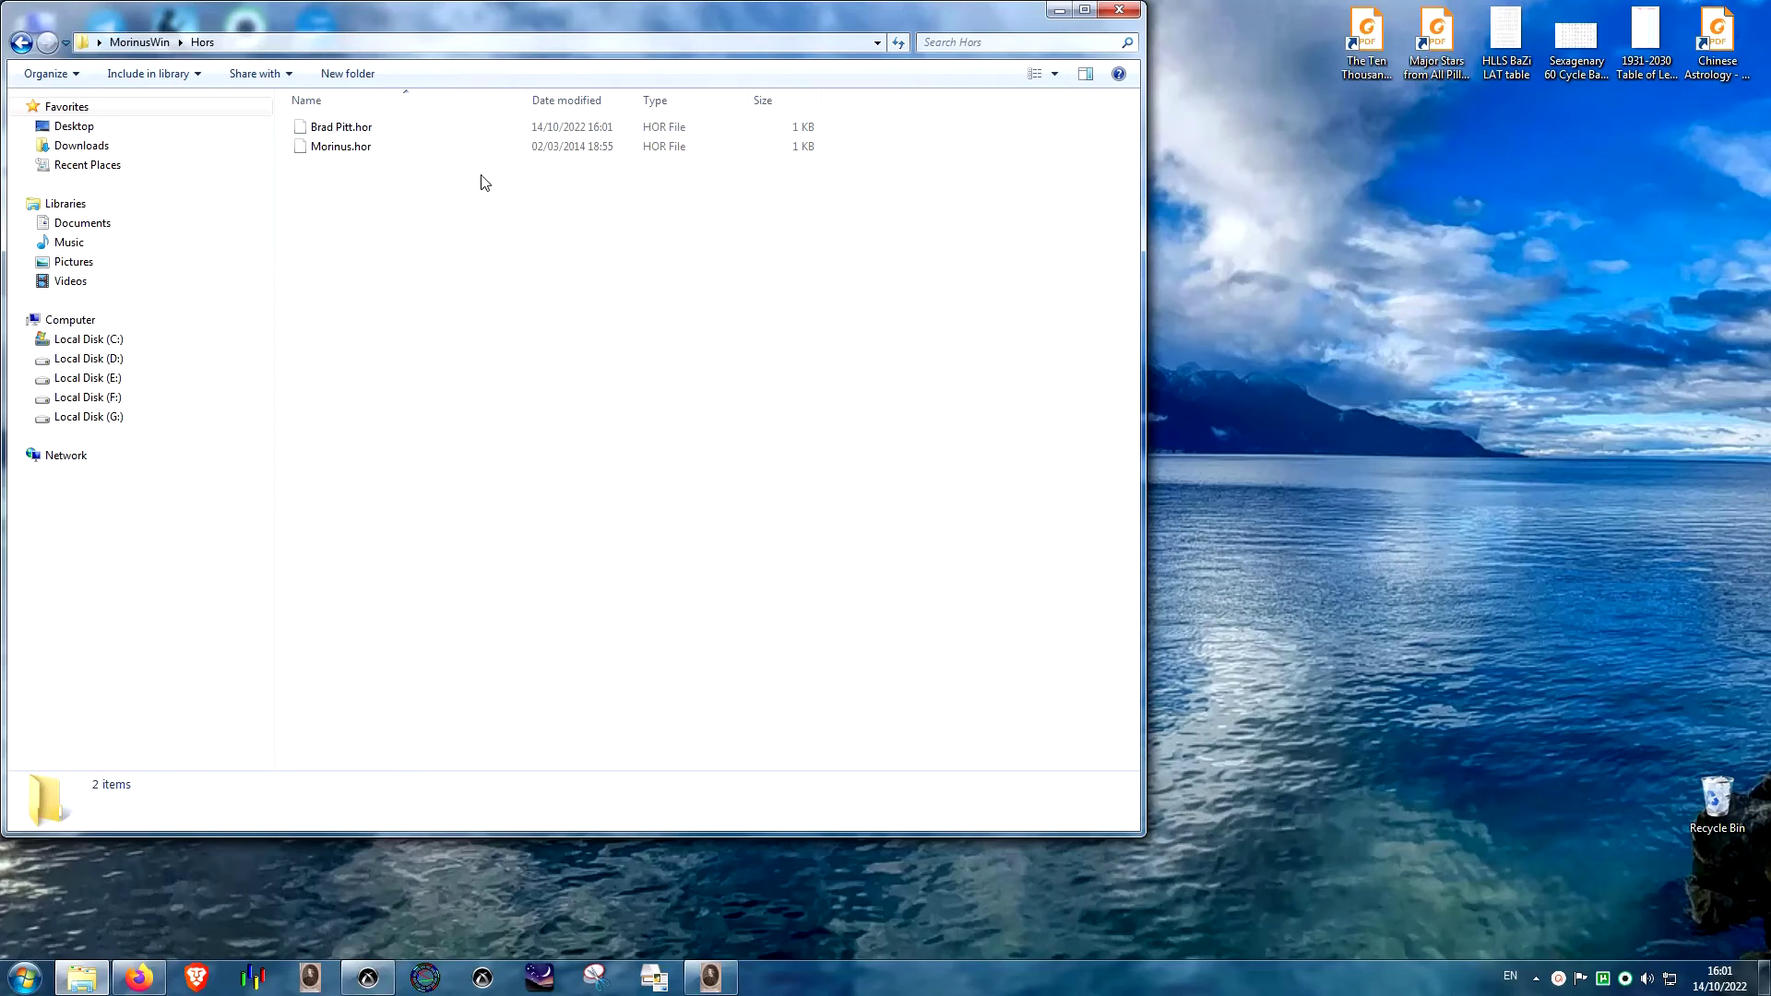
drag(478, 19, 568, 85)
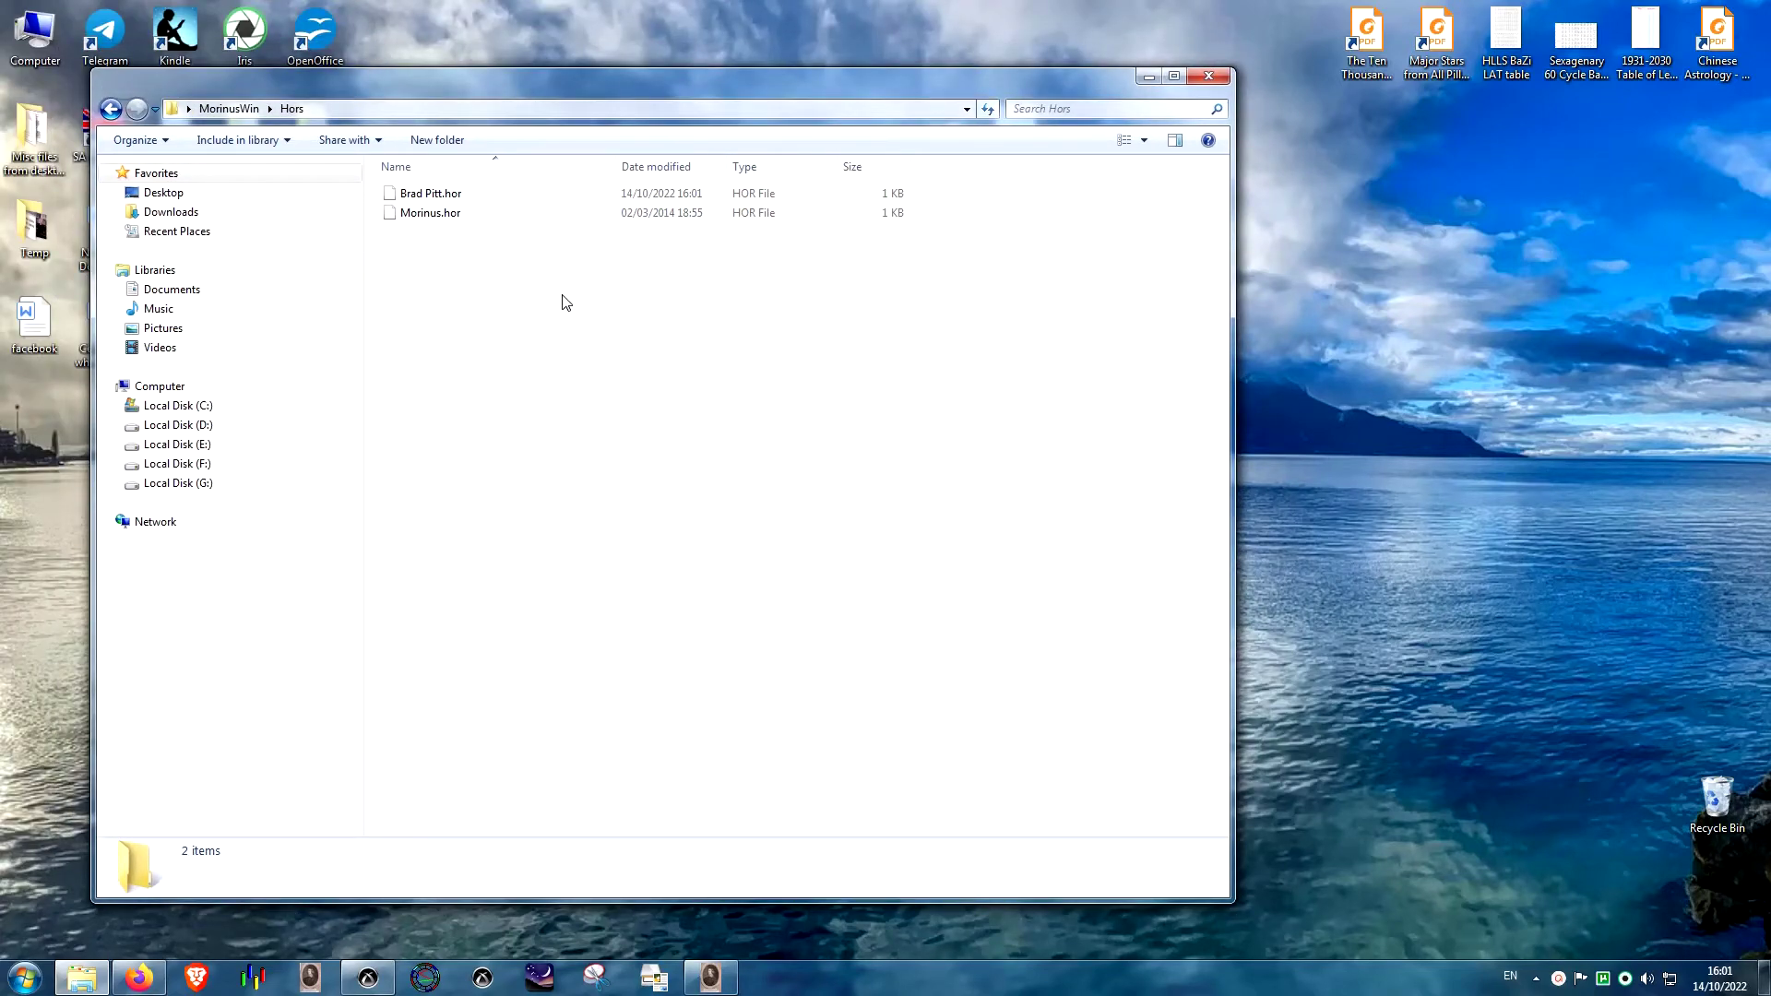
- Look at the Delphic Oracle chart list, search the Hors folder for MORIN, and return to the full folder
click(380, 980)
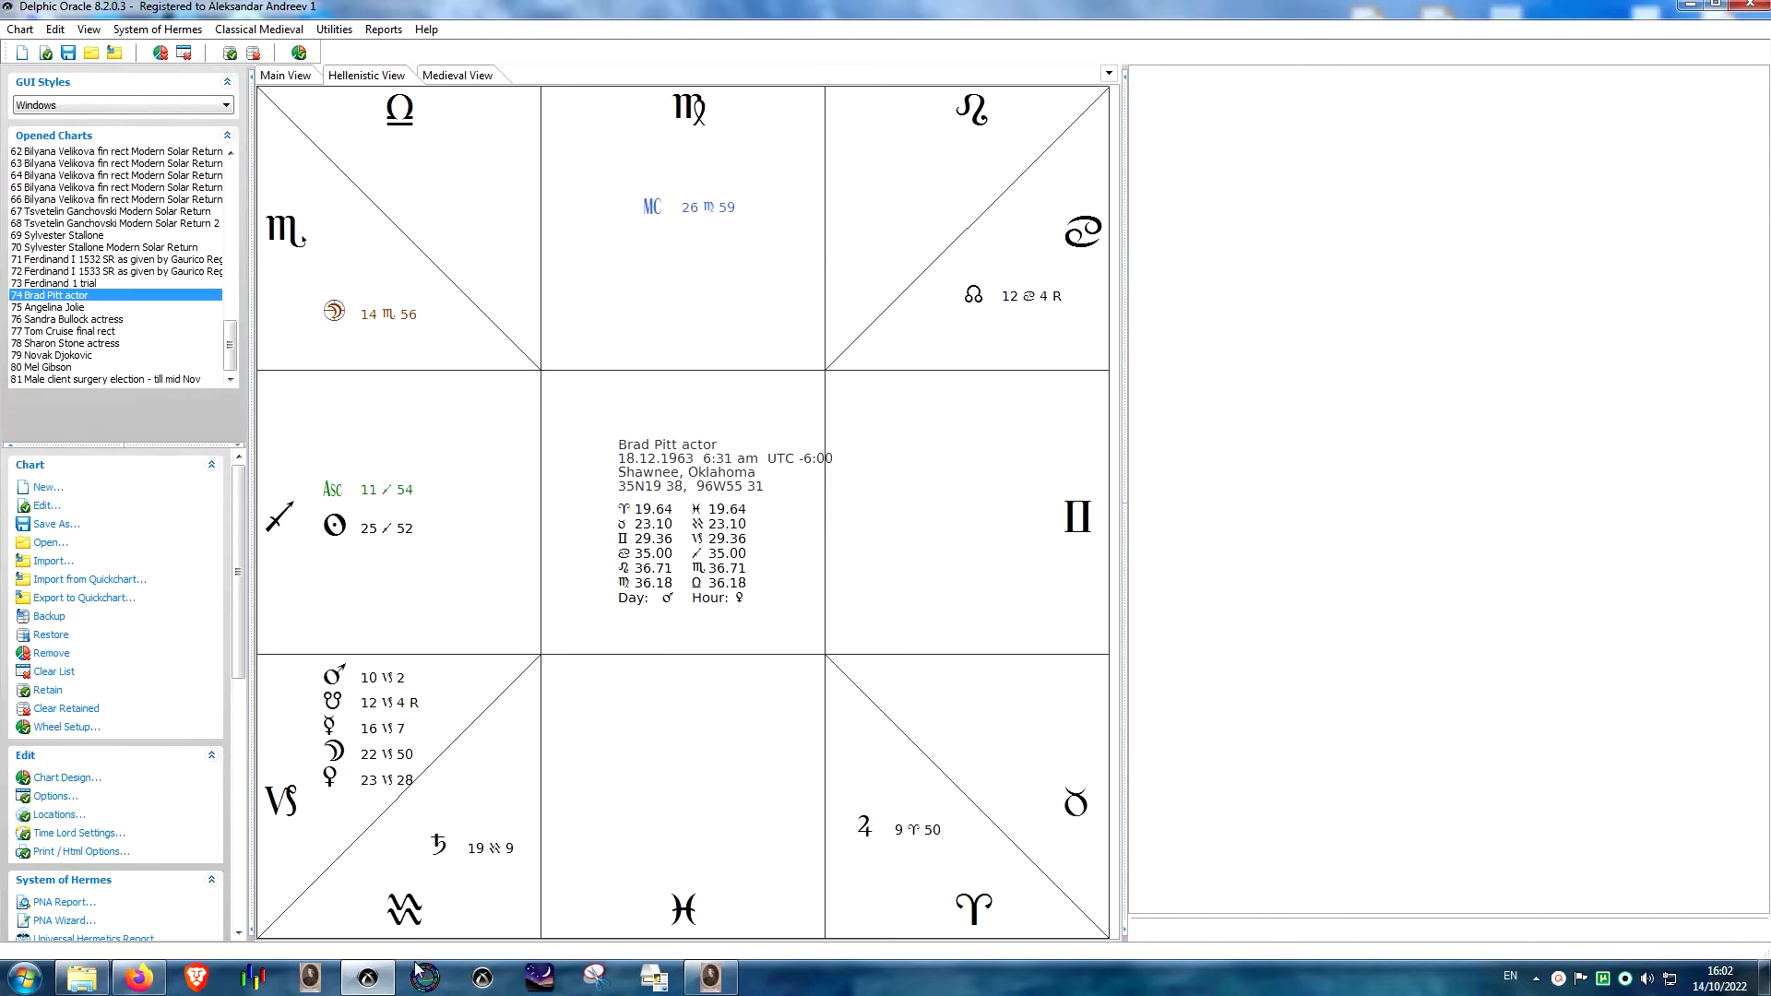
click(367, 977)
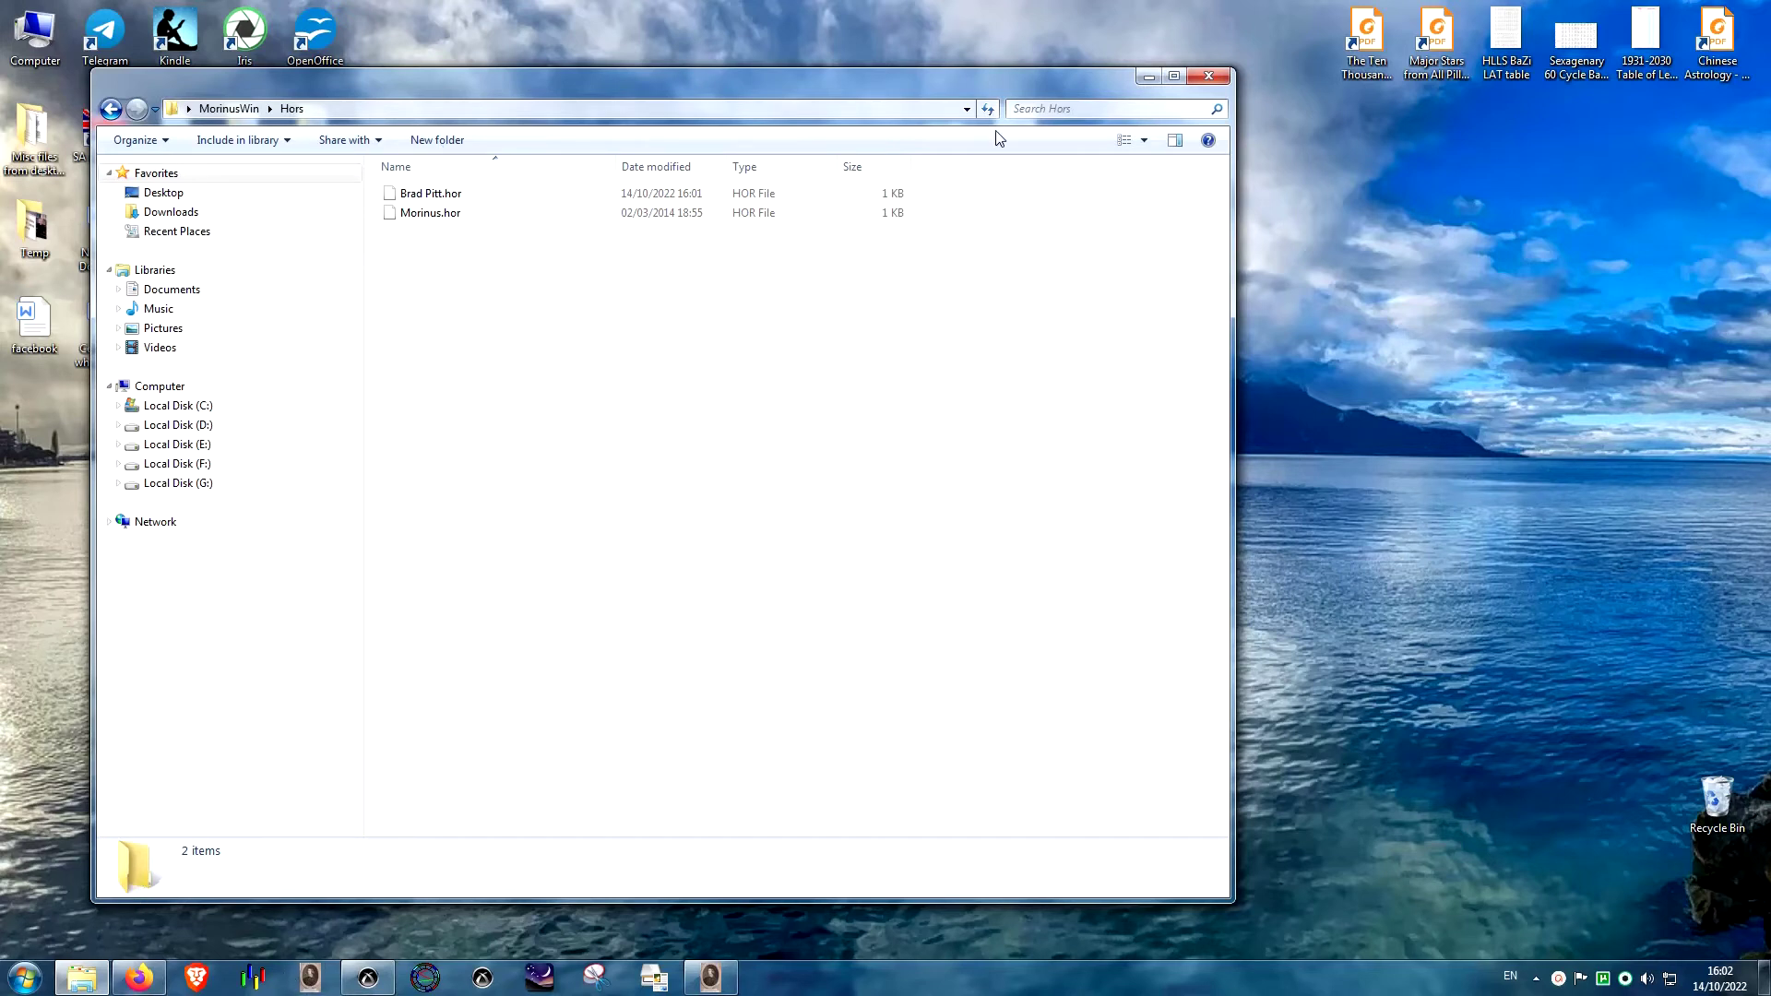
click(1077, 111)
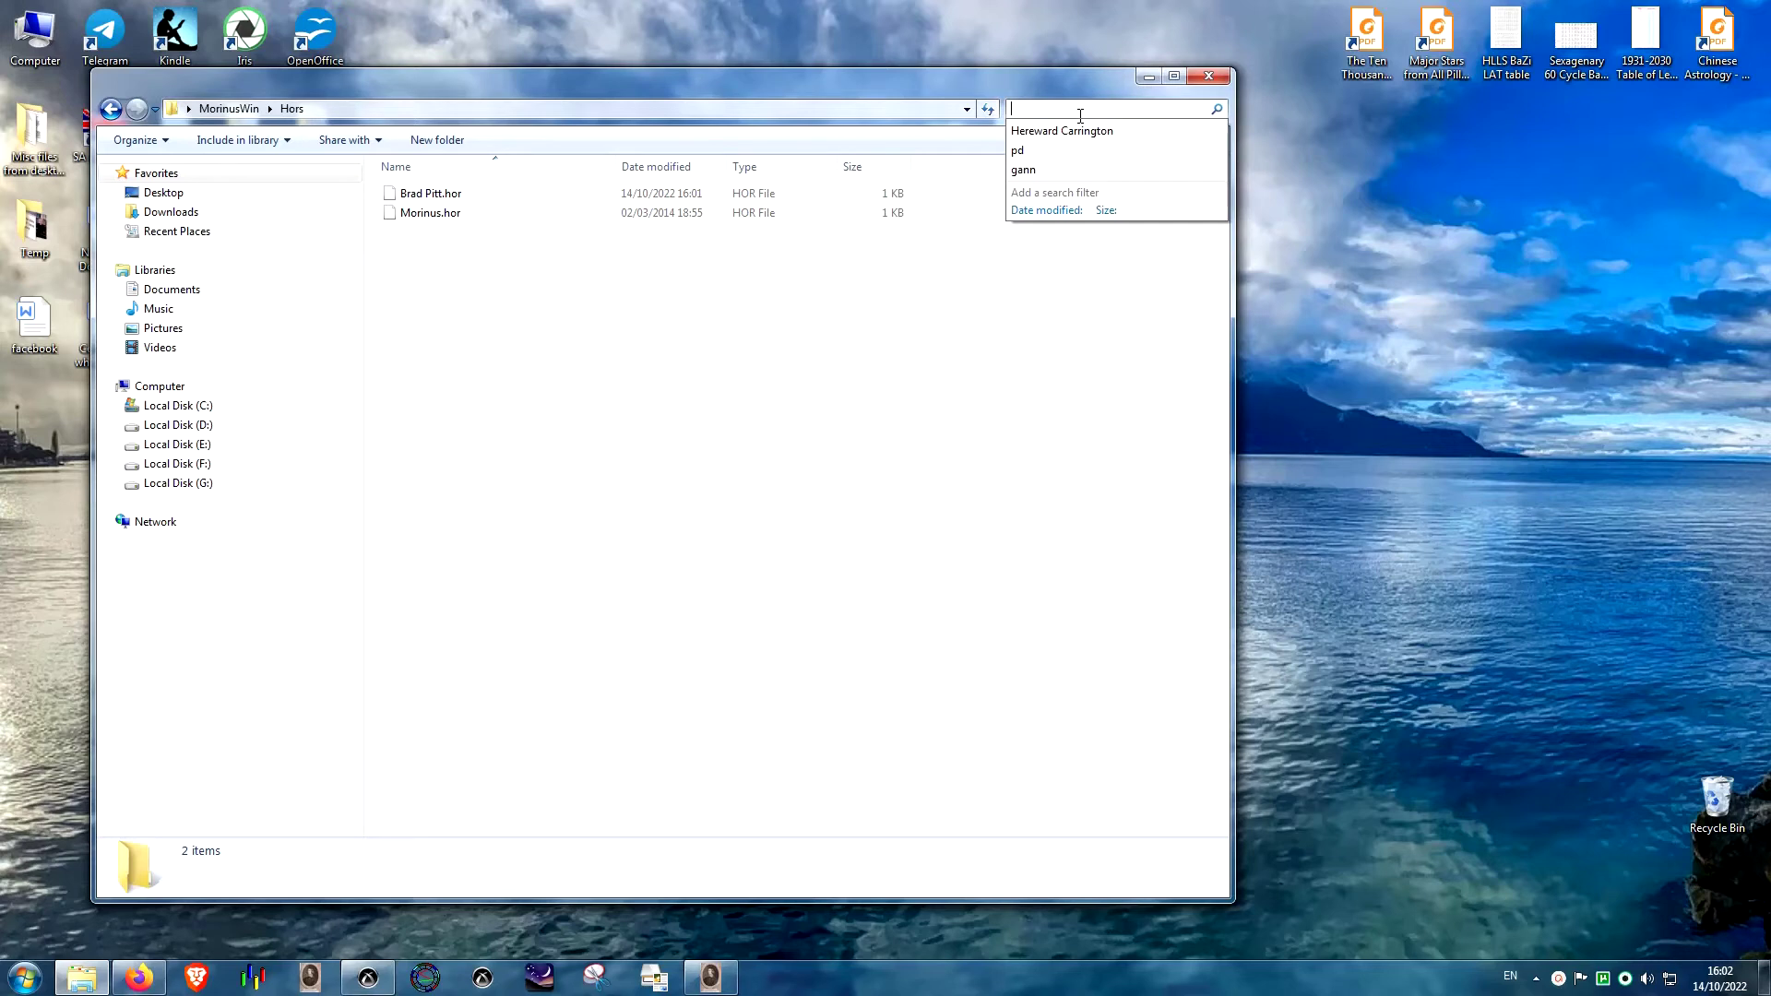
text(MORIN)
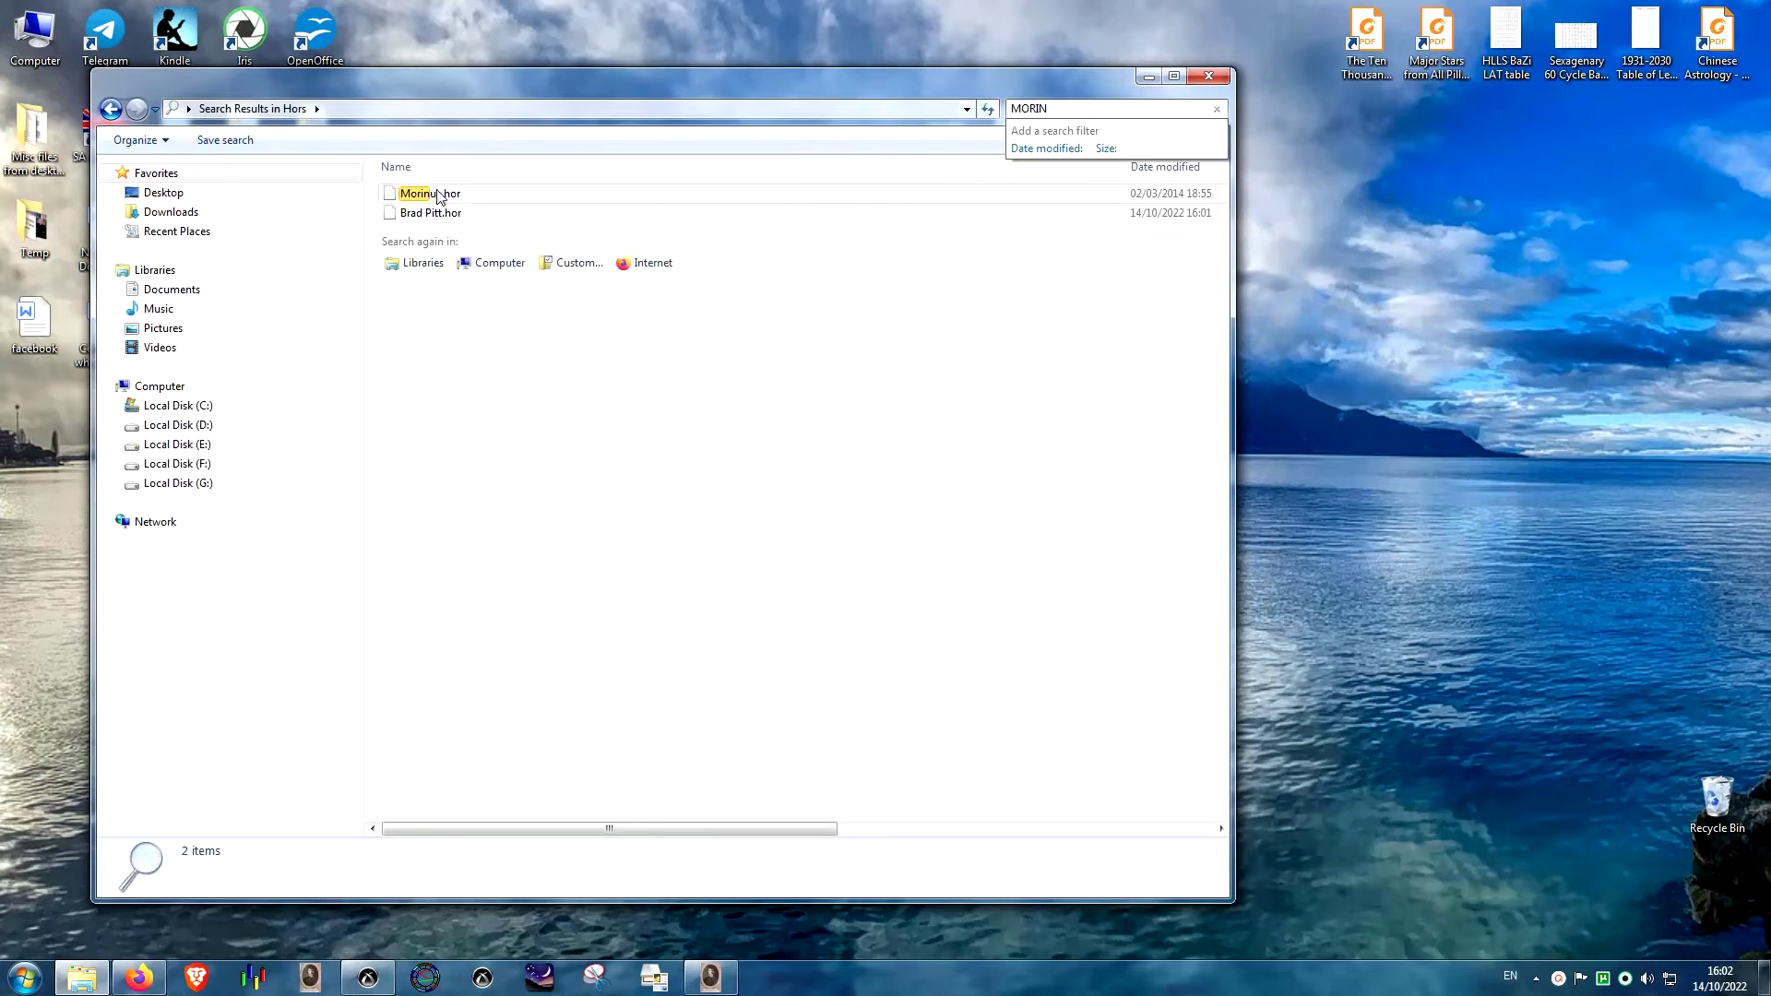
click(111, 109)
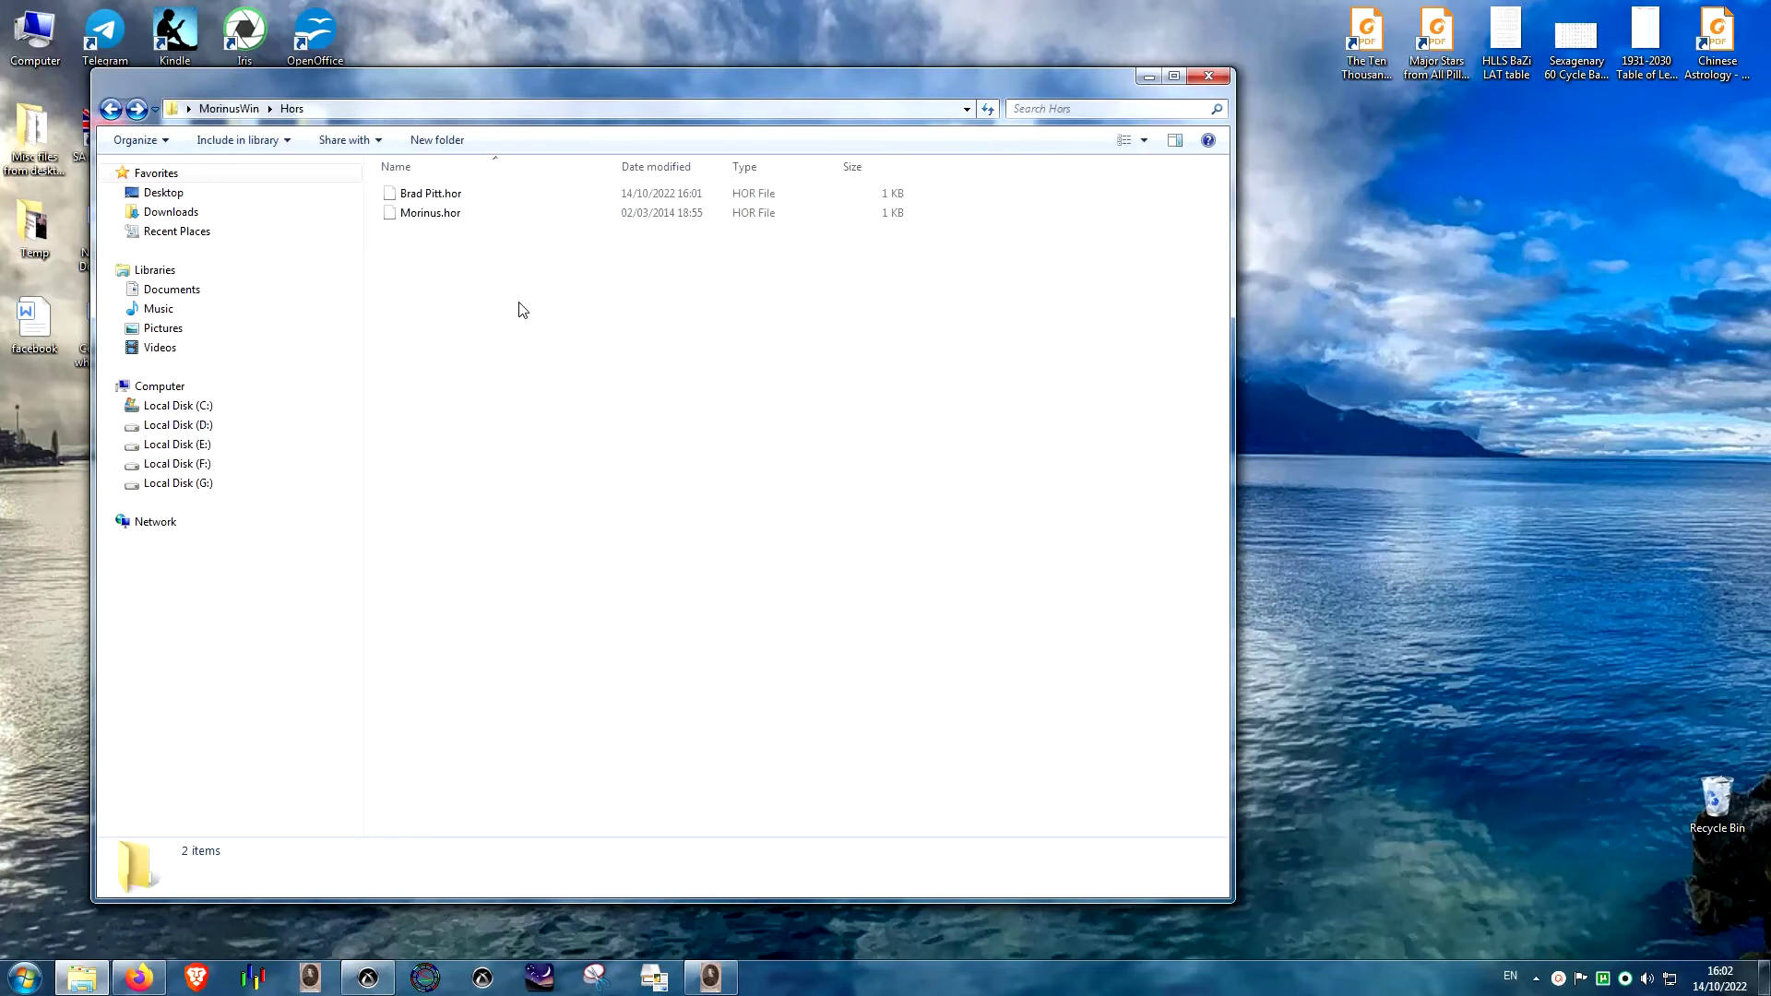
click(449, 214)
right_click(449, 215)
click(498, 538)
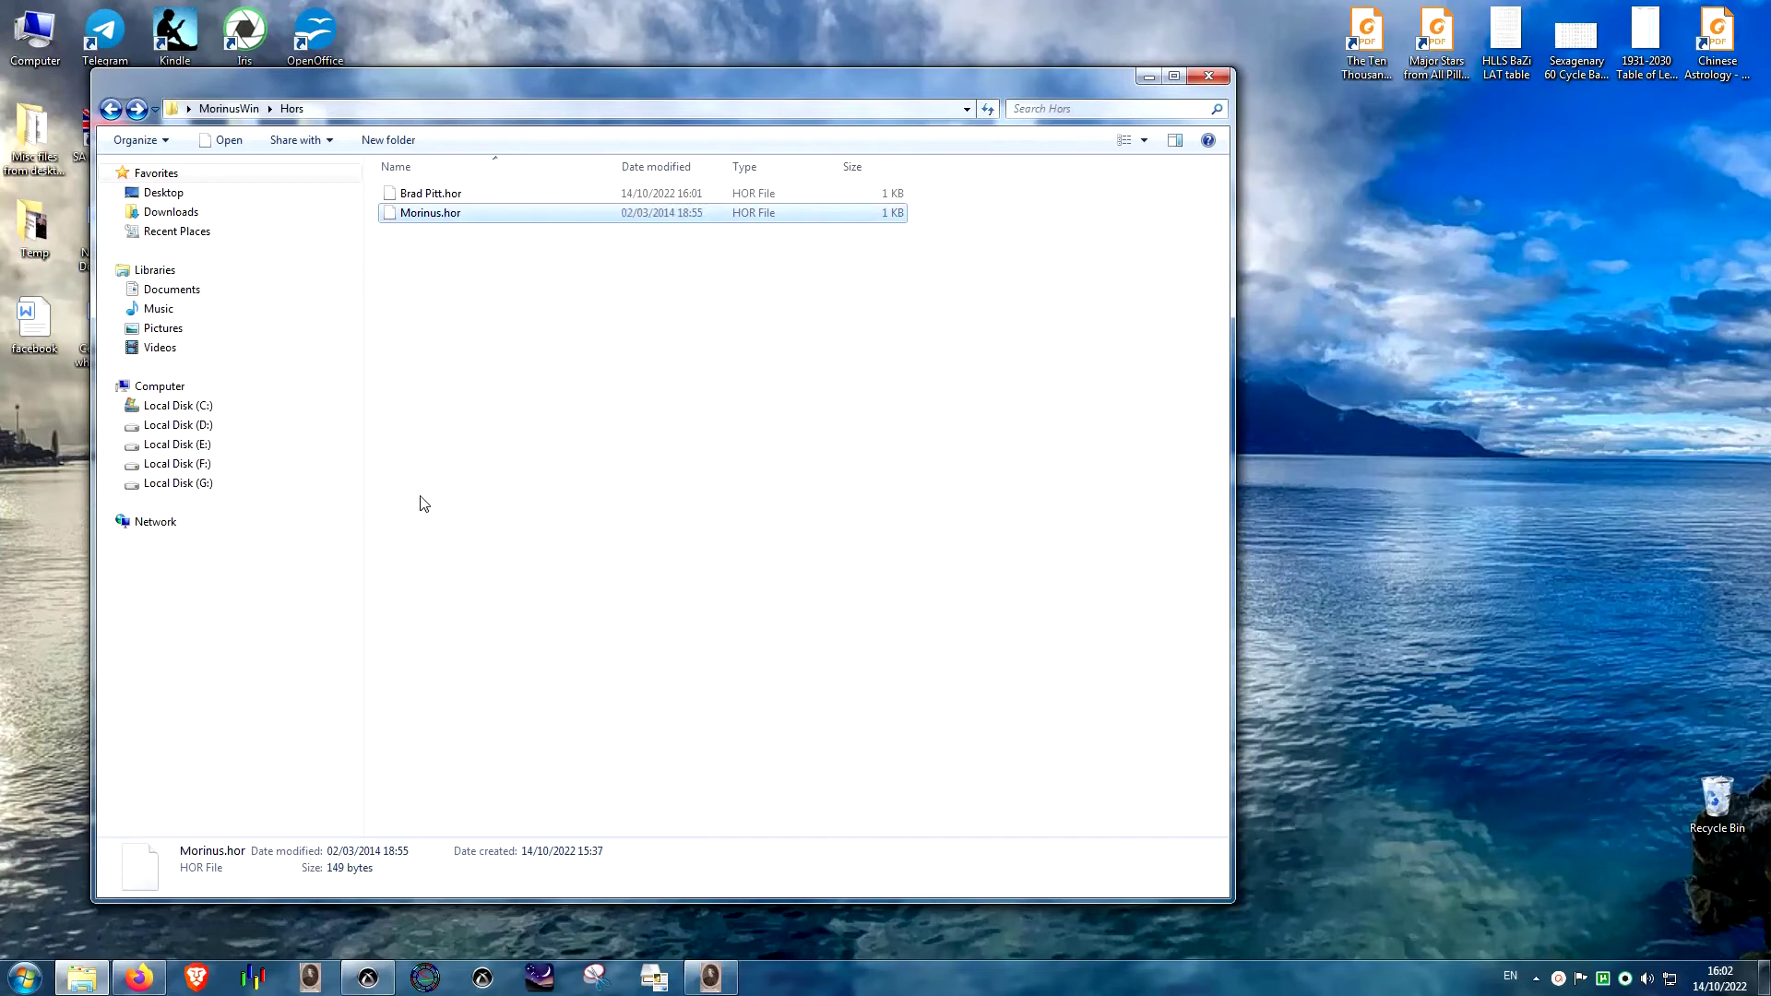
click(426, 482)
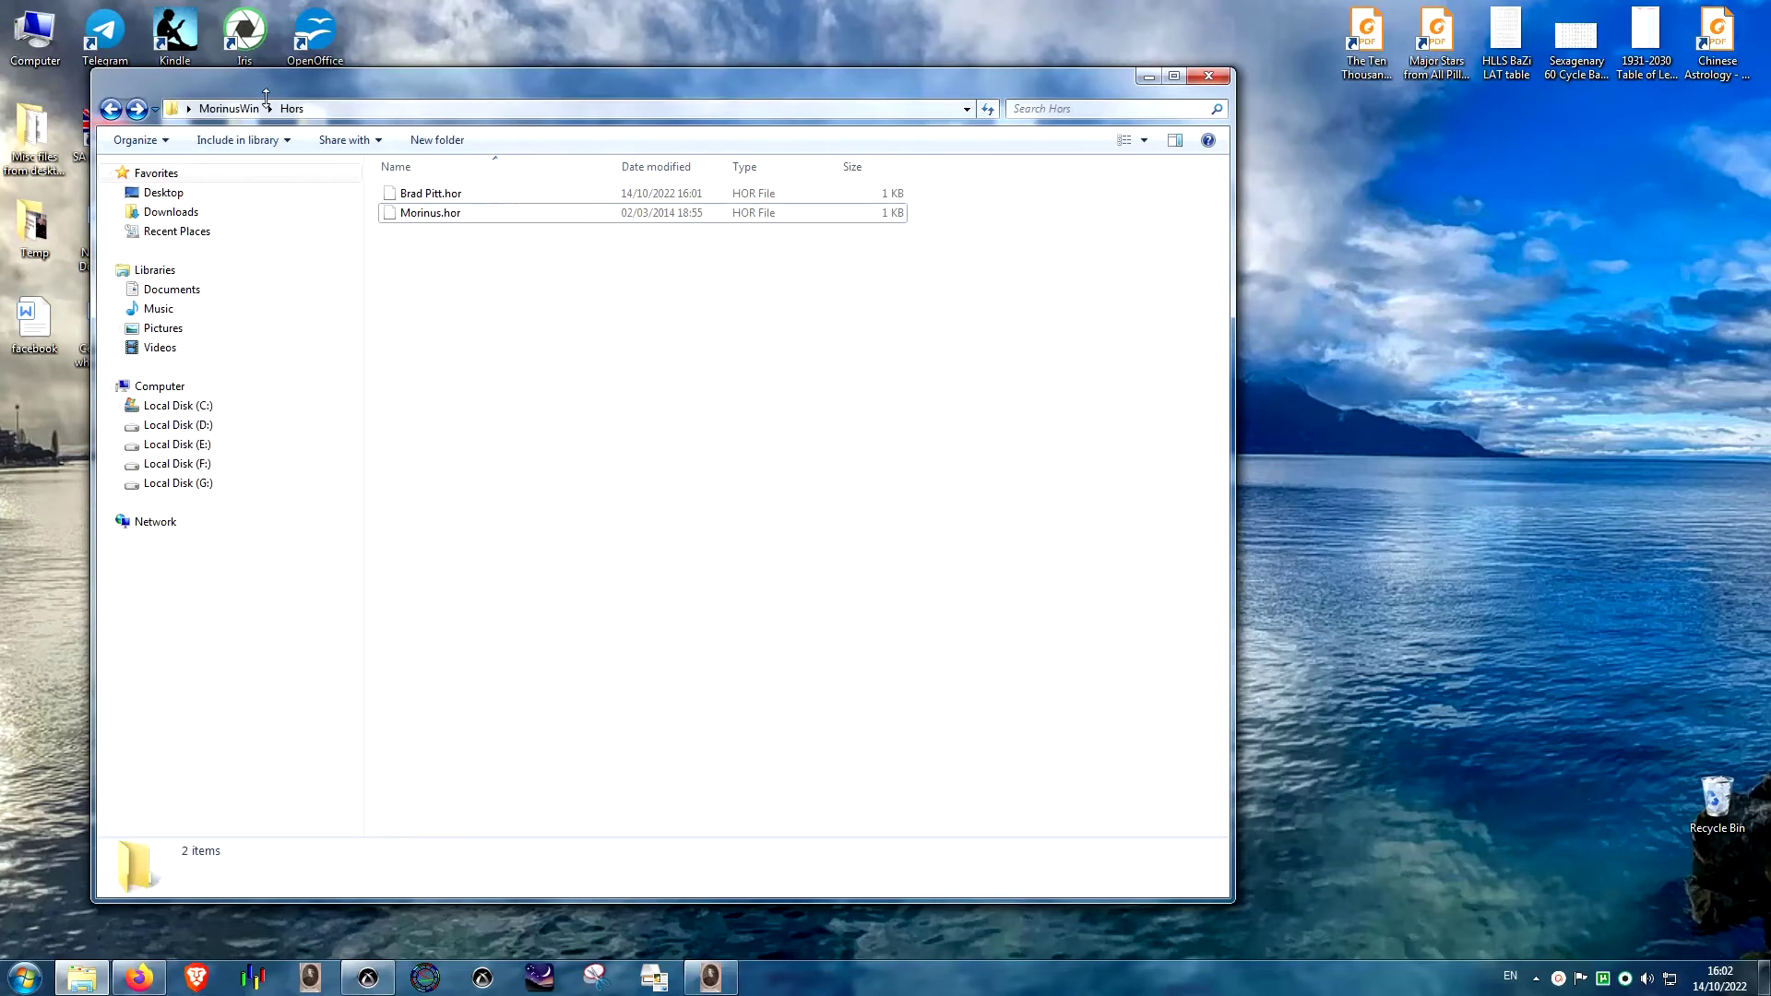
- Return to the parent MorinusWin folder and close its Explorer window to get back to the desktop
click(229, 109)
right_click(404, 195)
click(1180, 349)
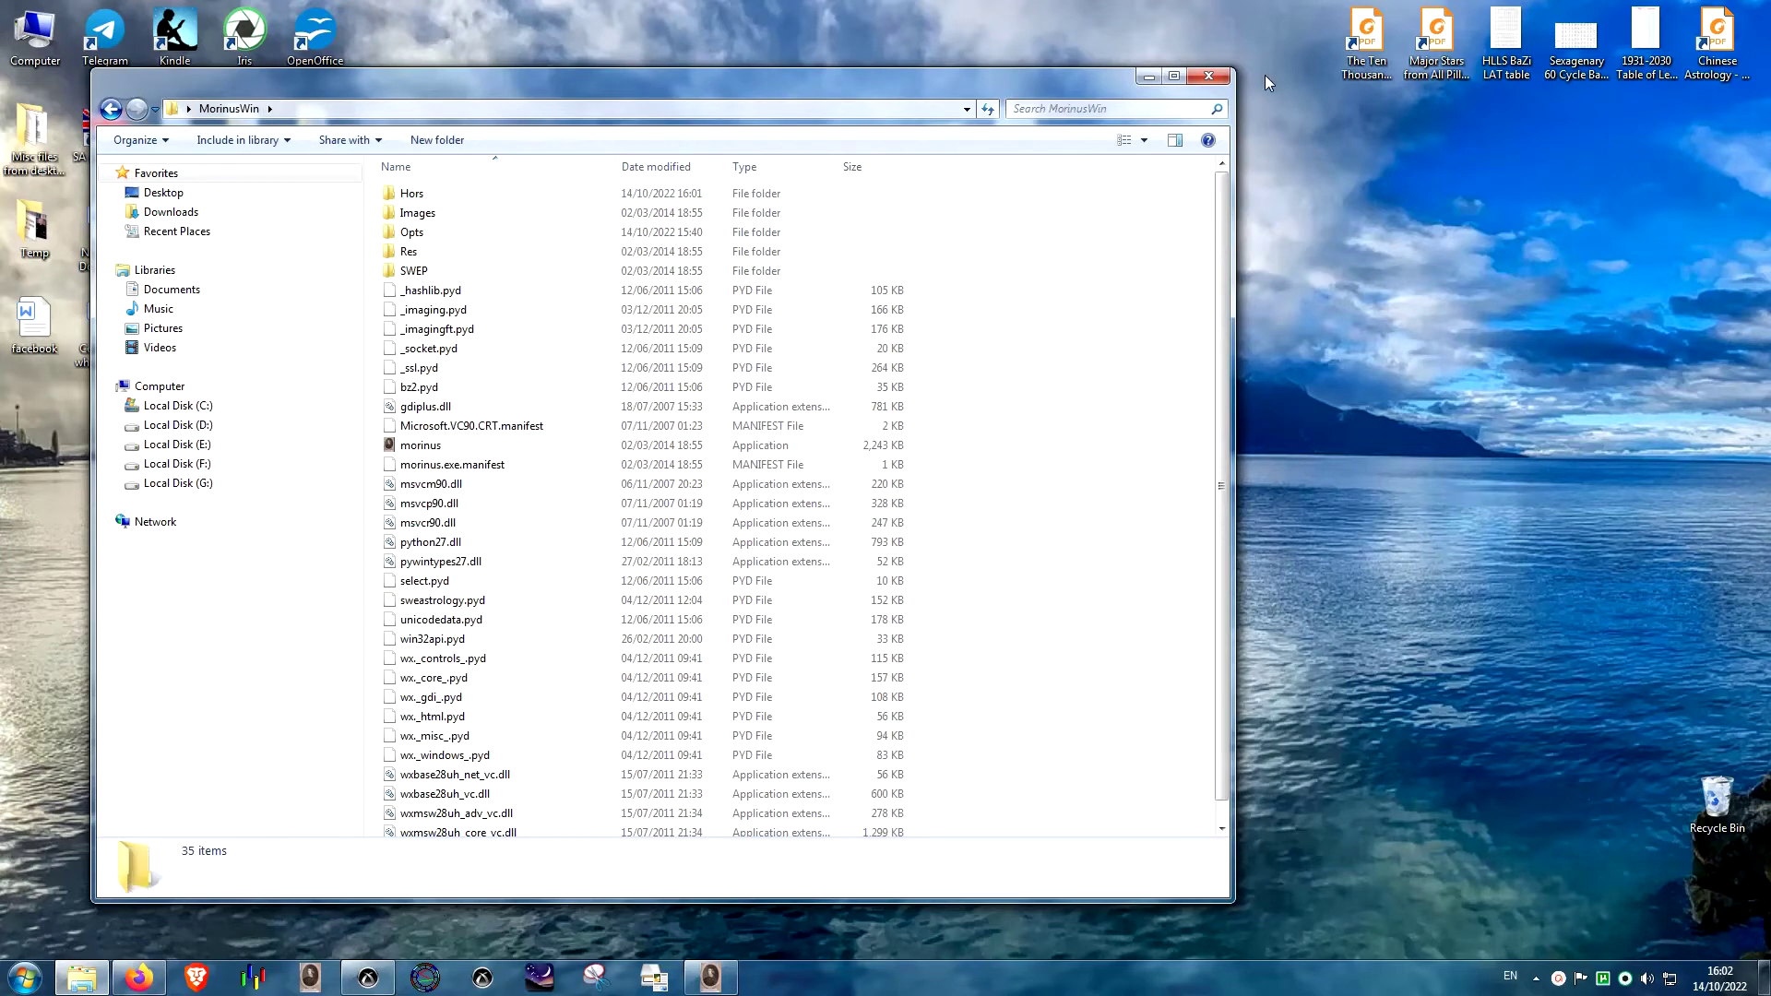
click(1219, 76)
right_click(336, 325)
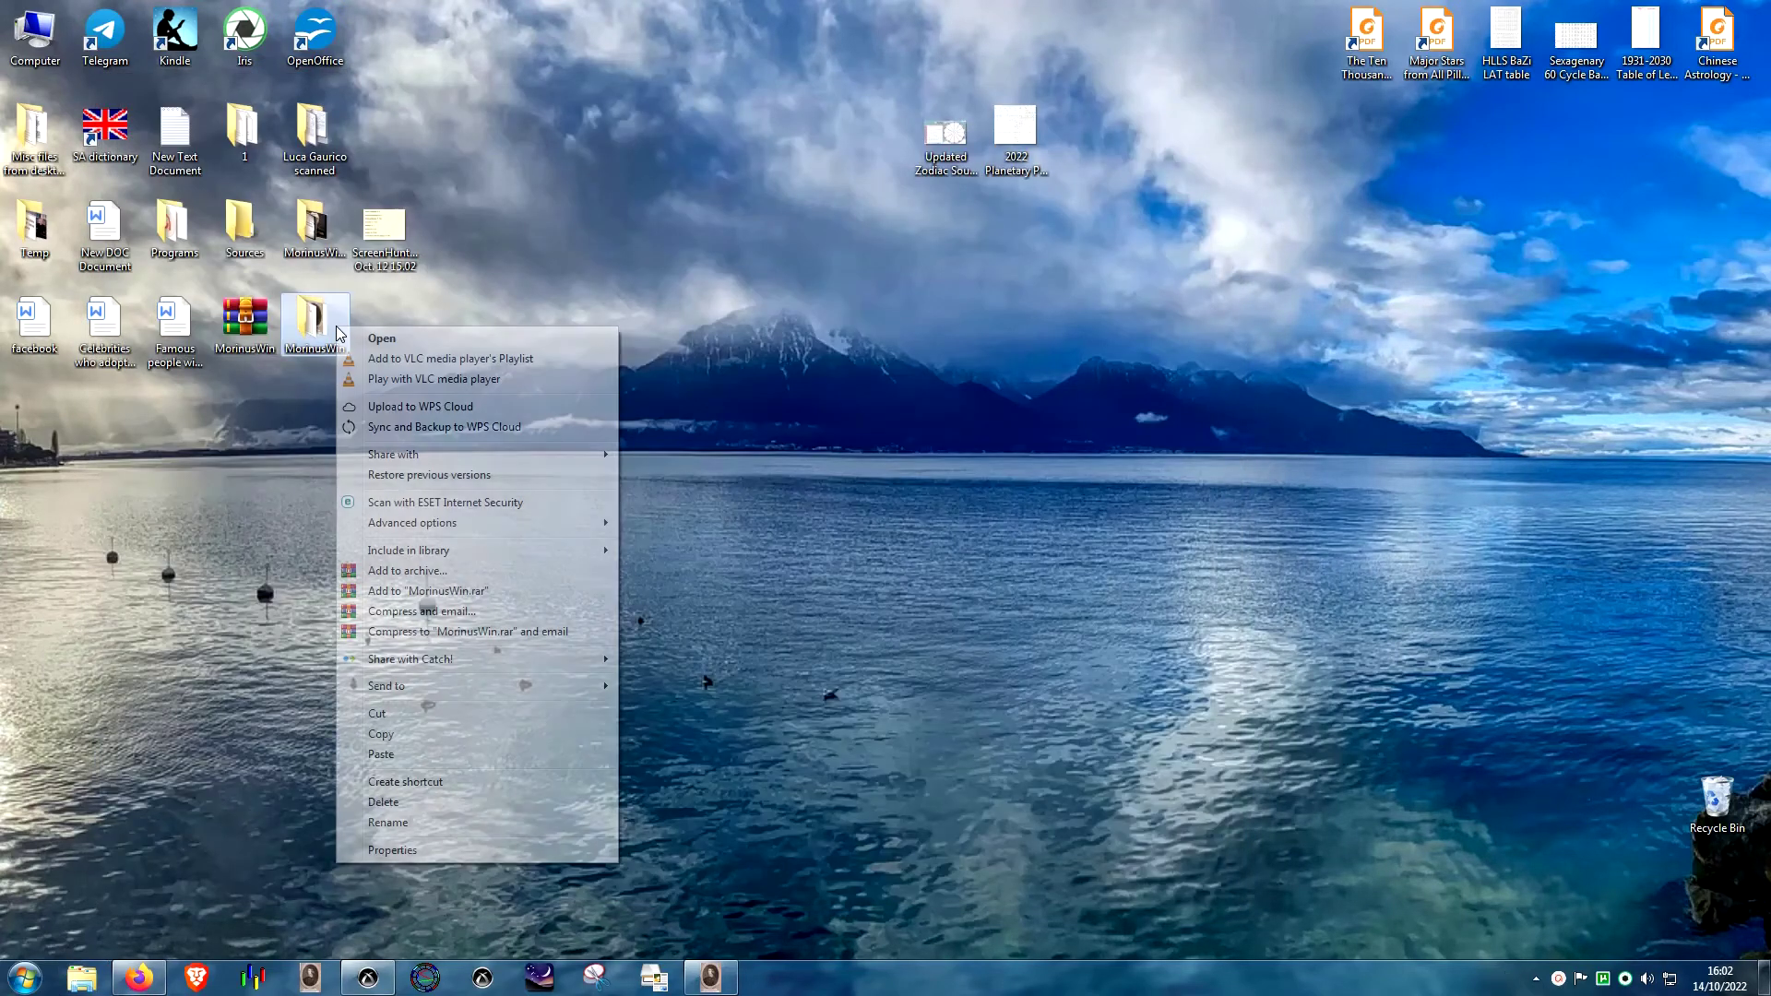
click(246, 475)
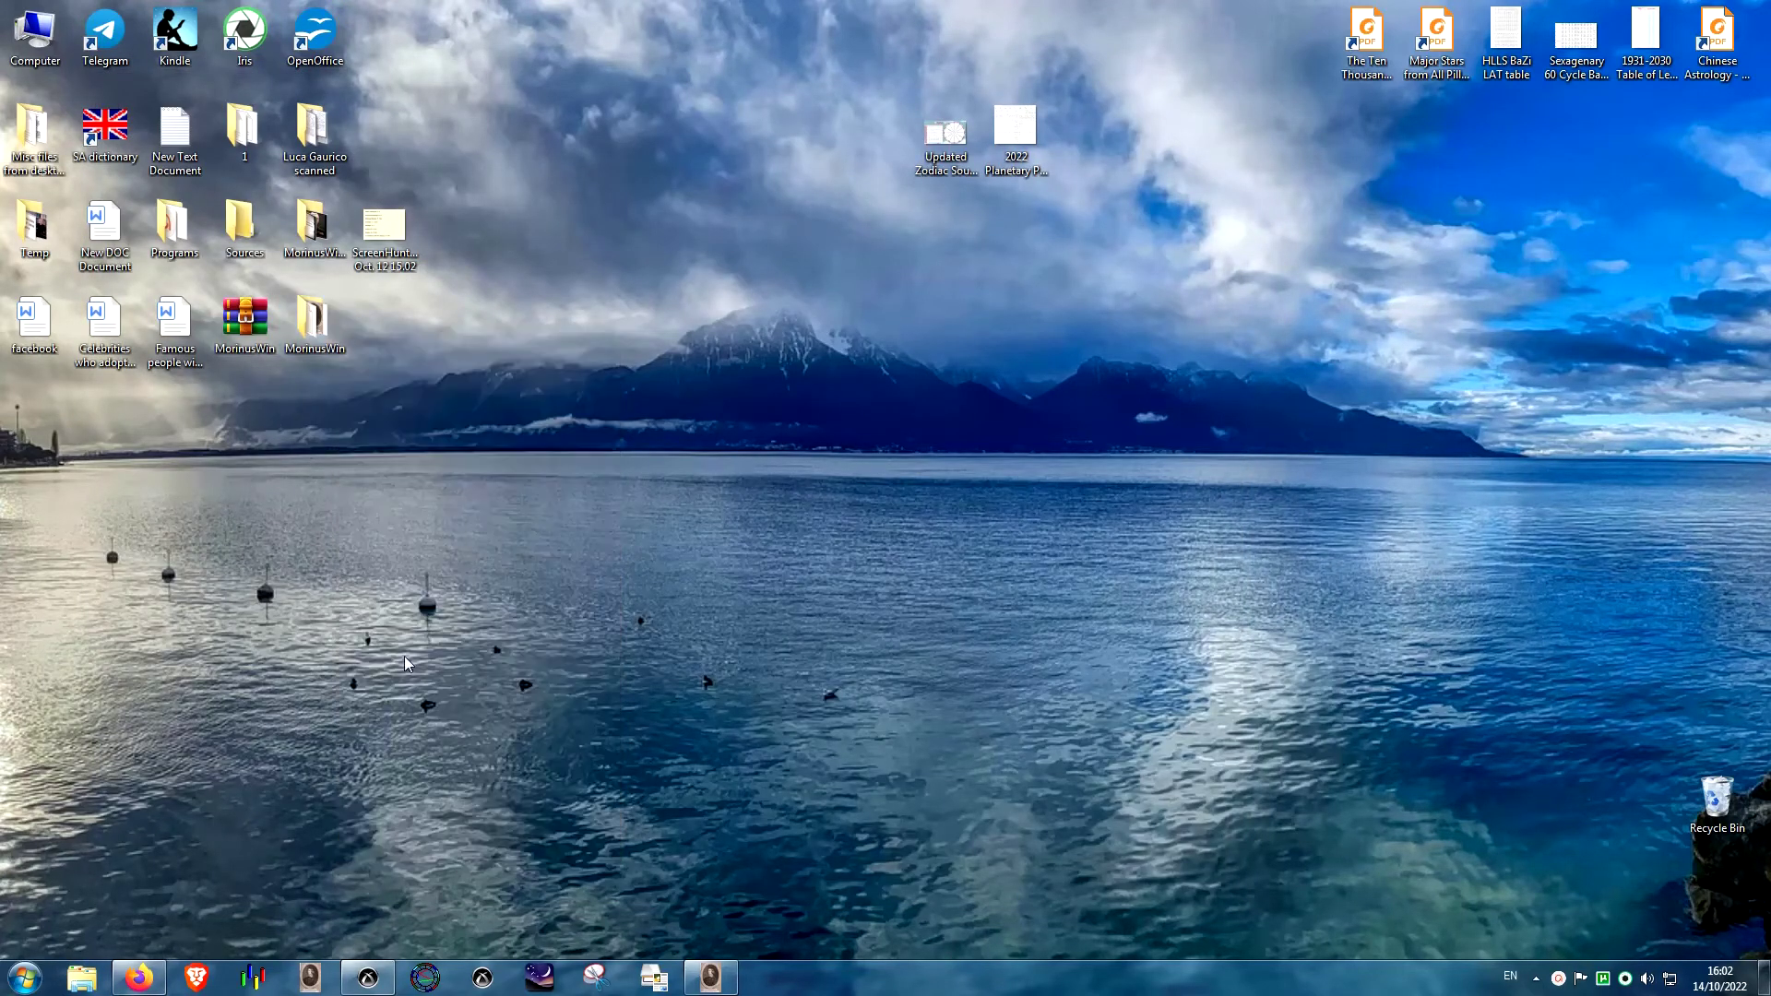
- Switch to Morinus and close Brad Pitt's horoscope
click(710, 978)
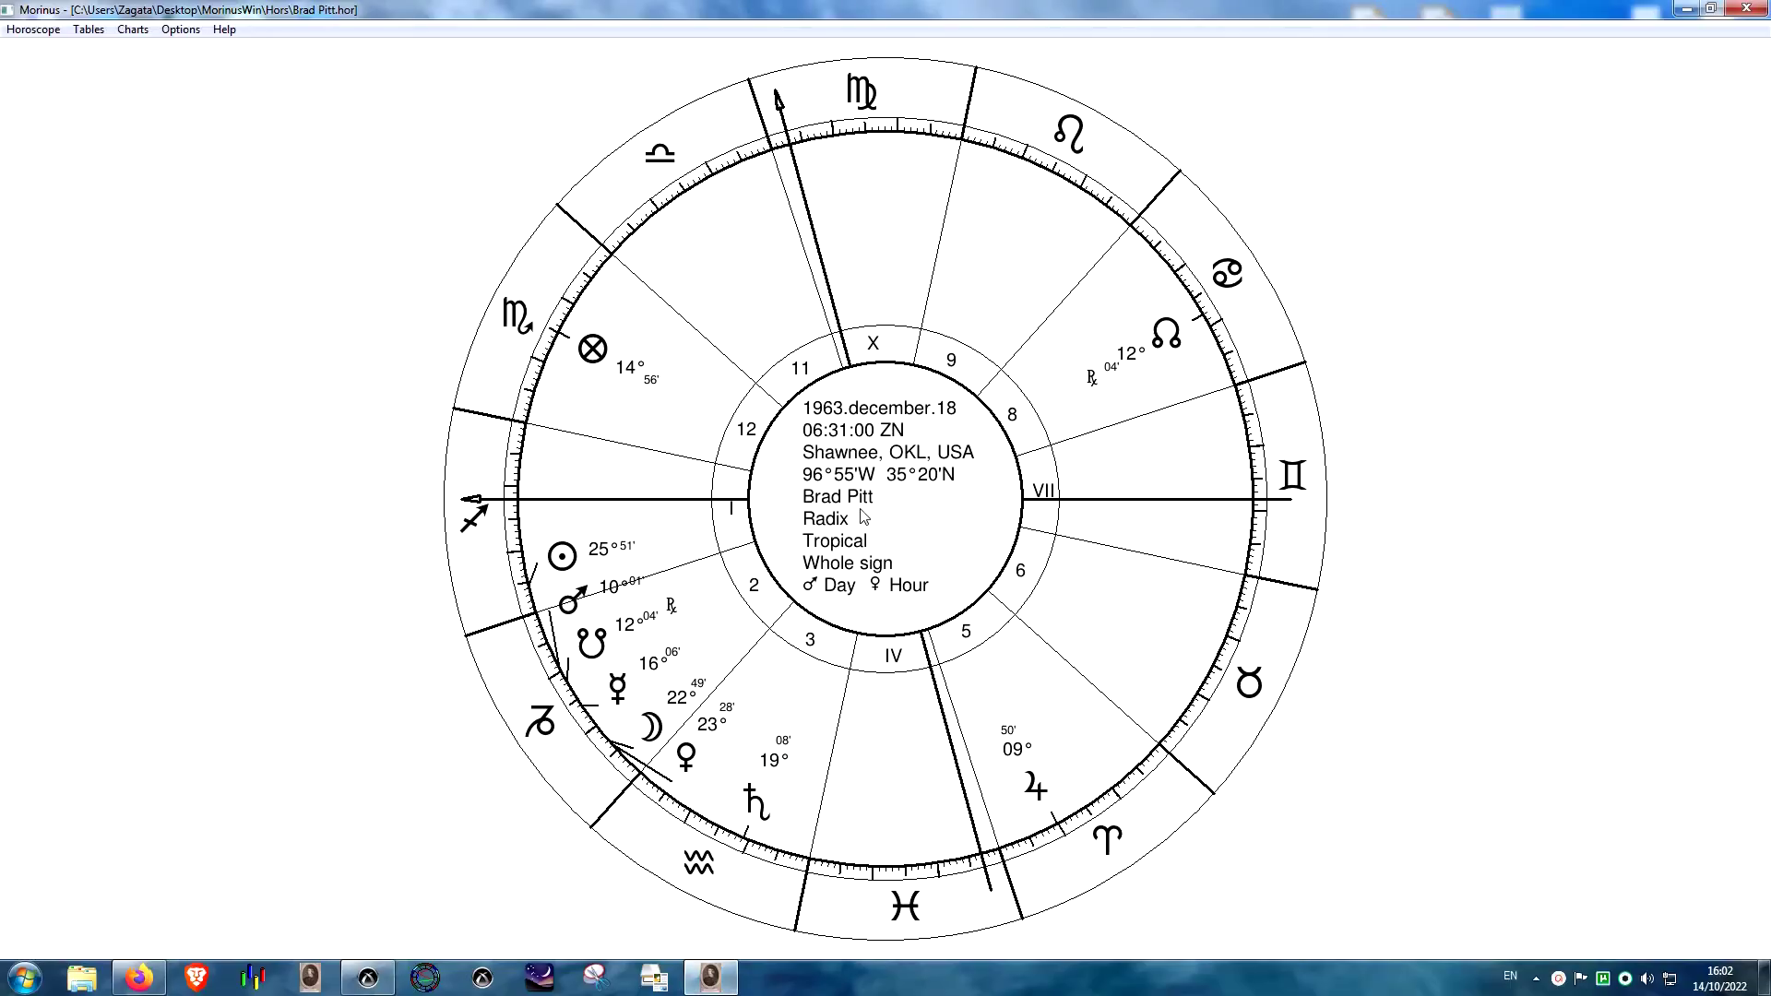
click(35, 29)
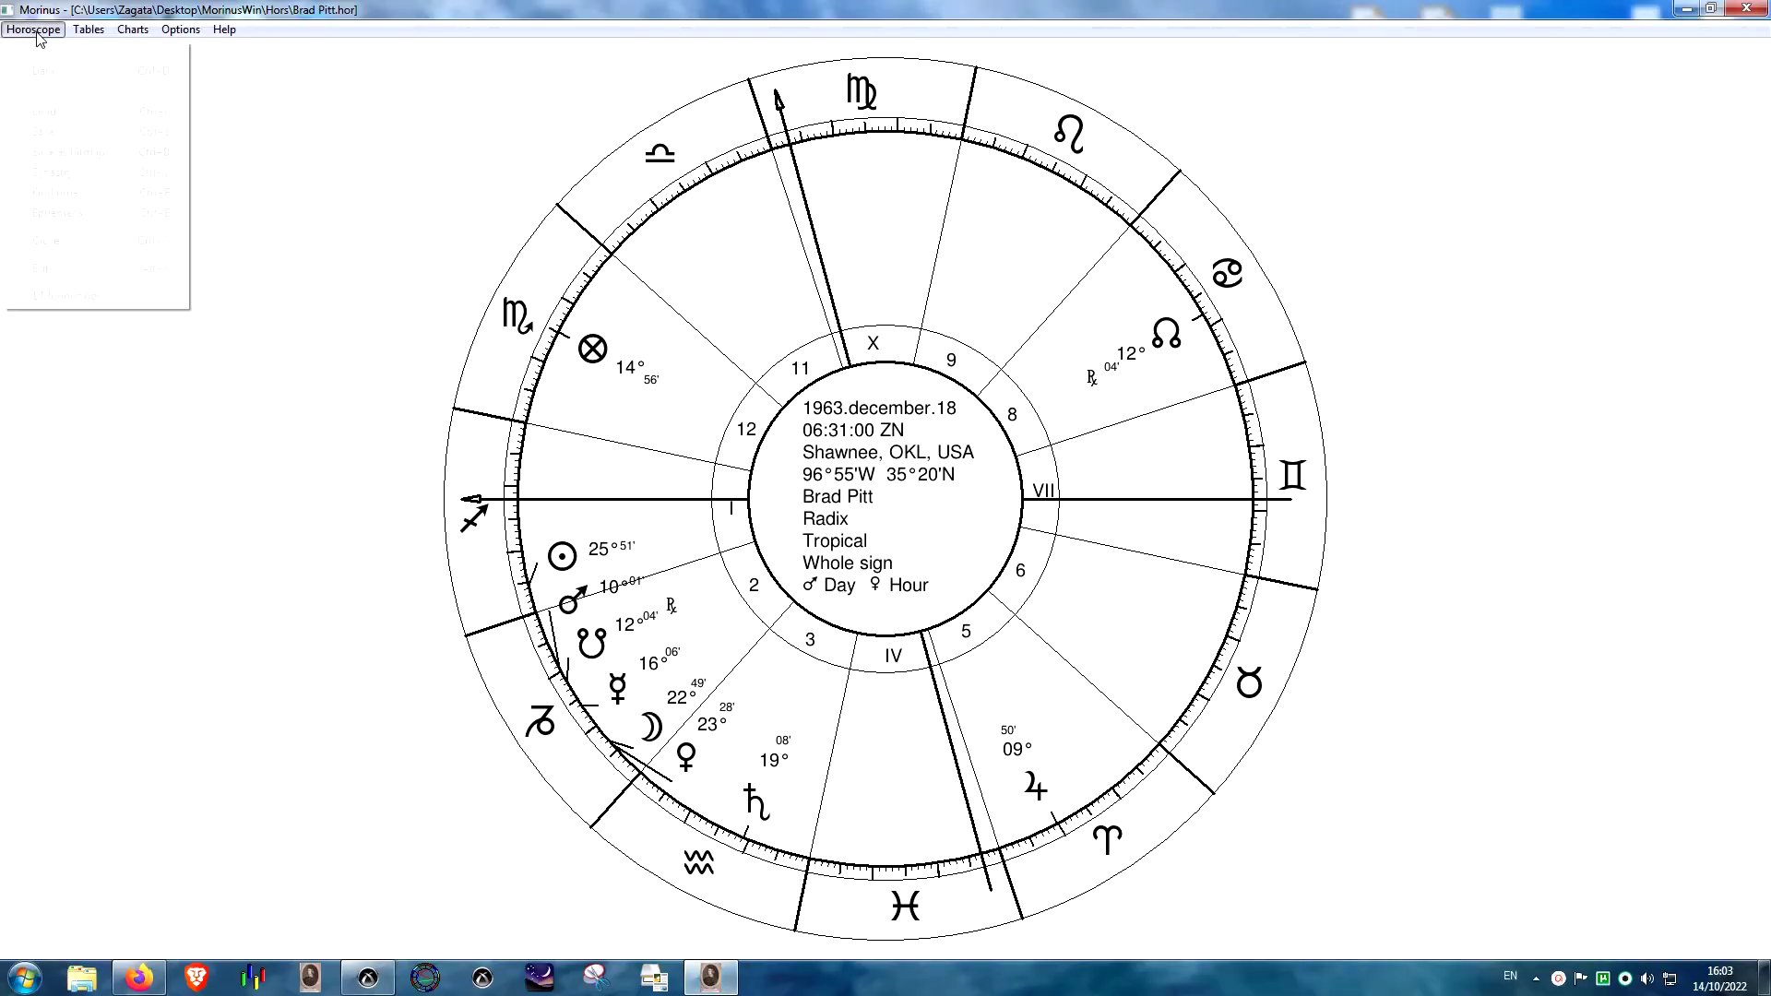
click(42, 242)
- Start a new horoscope named Angelina Jolie and set the gender to Female
click(33, 28)
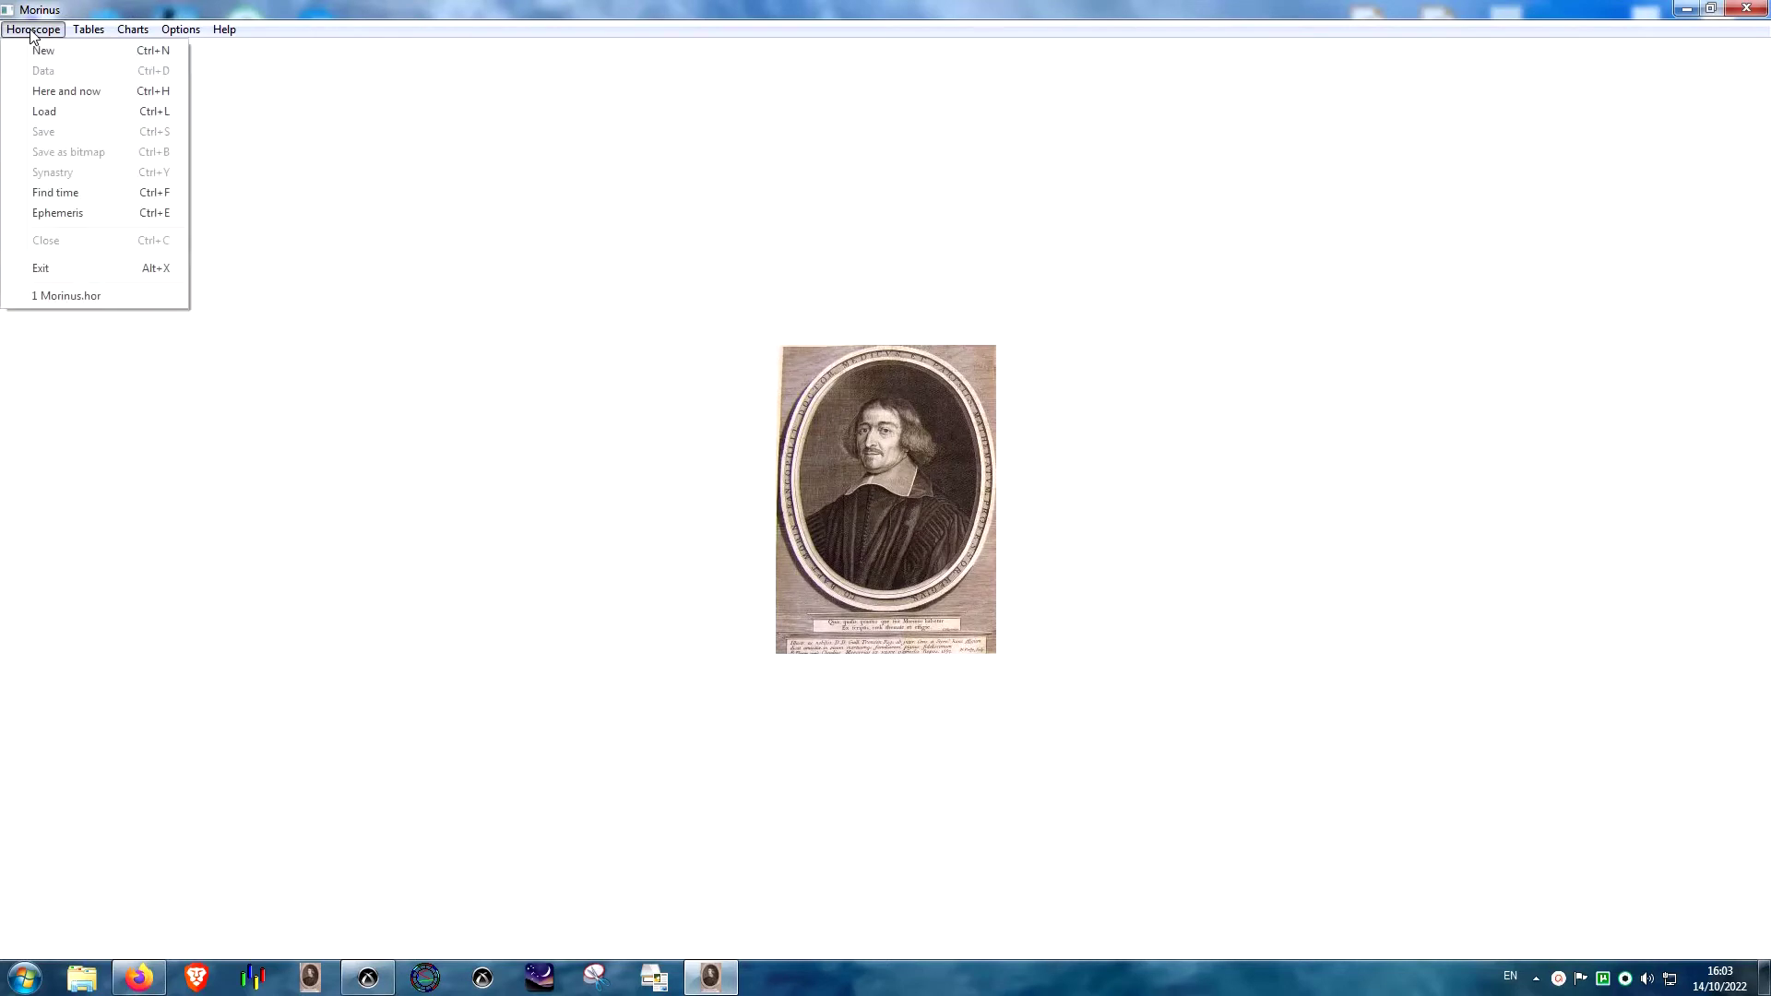
click(37, 47)
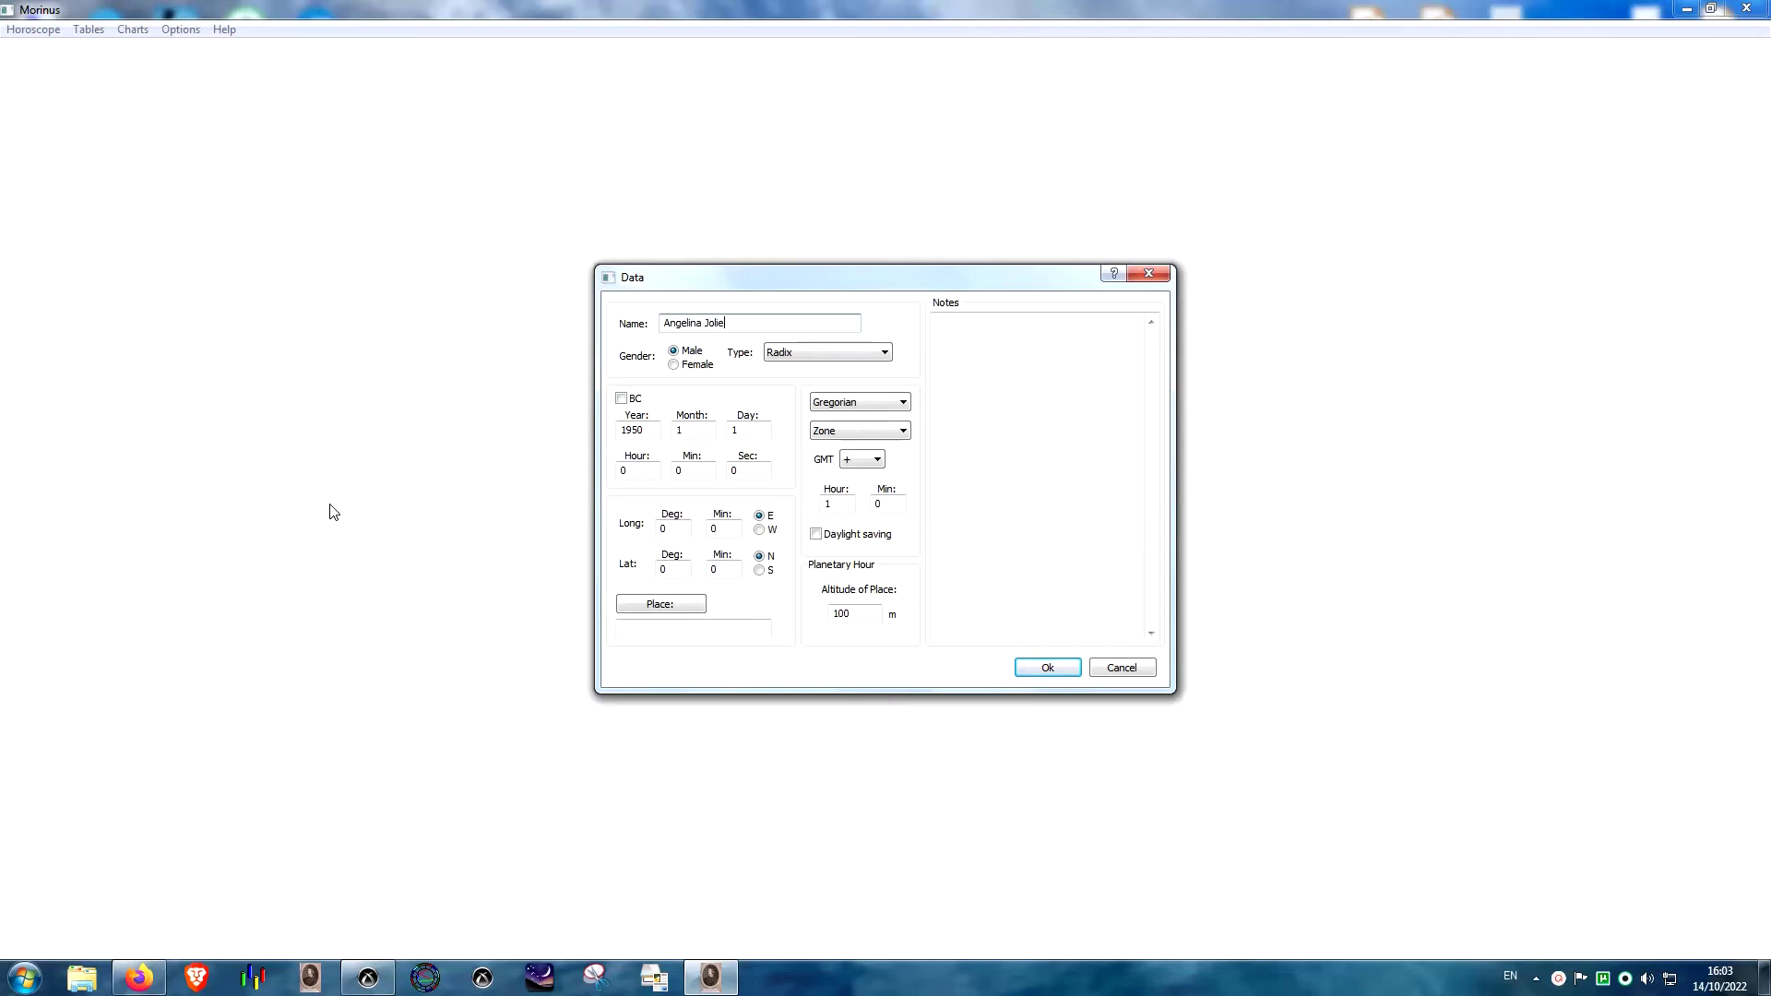
click(674, 365)
- Switch to Delphic Oracle, open Angelina Jolie's chart to read her birth data, and return to Morinus
click(368, 977)
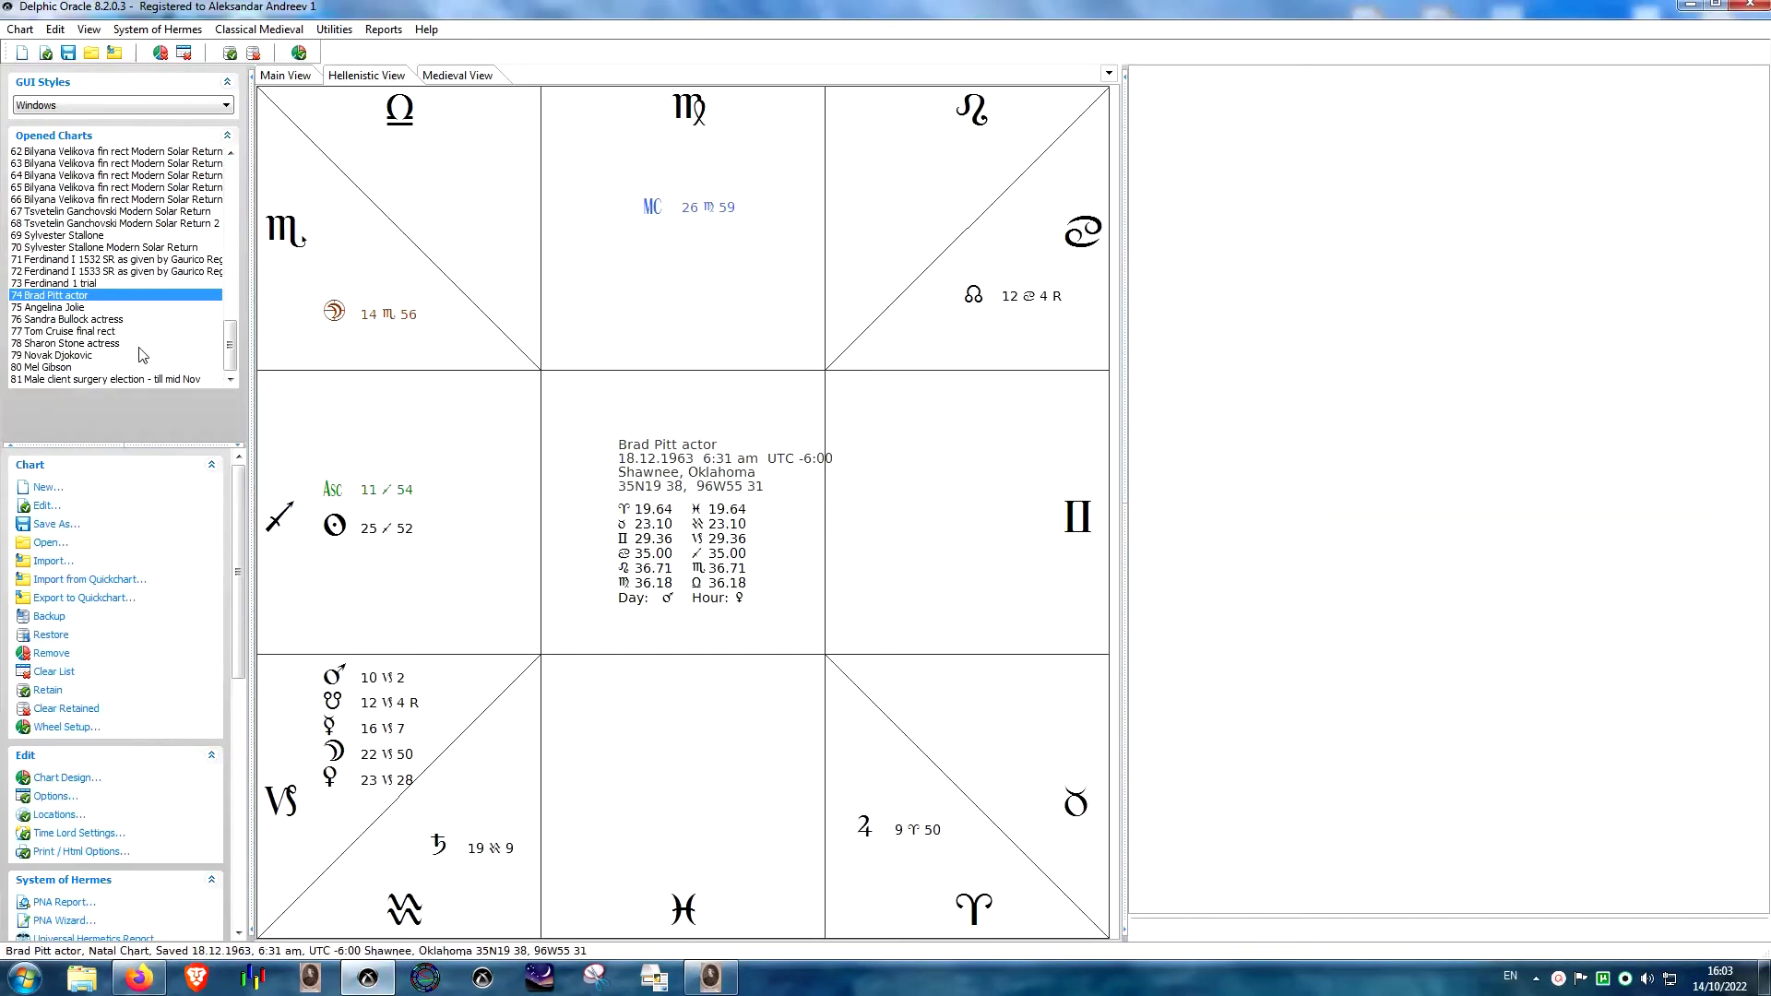
click(76, 310)
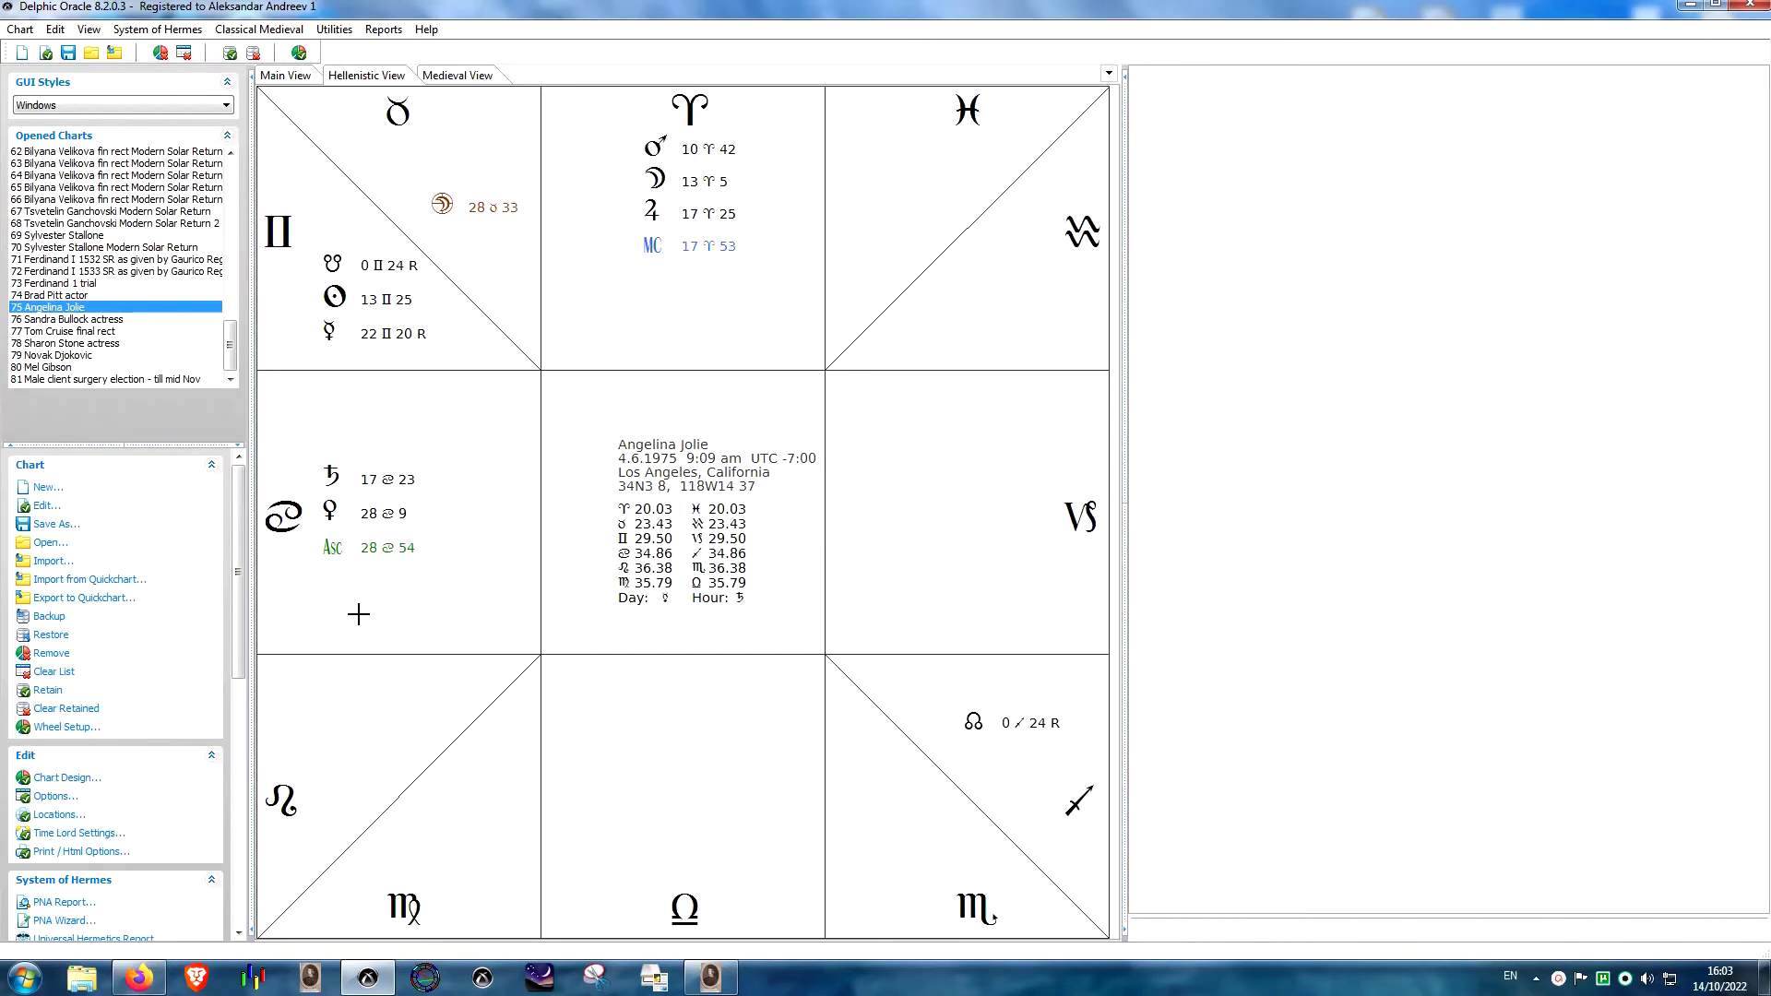
click(362, 980)
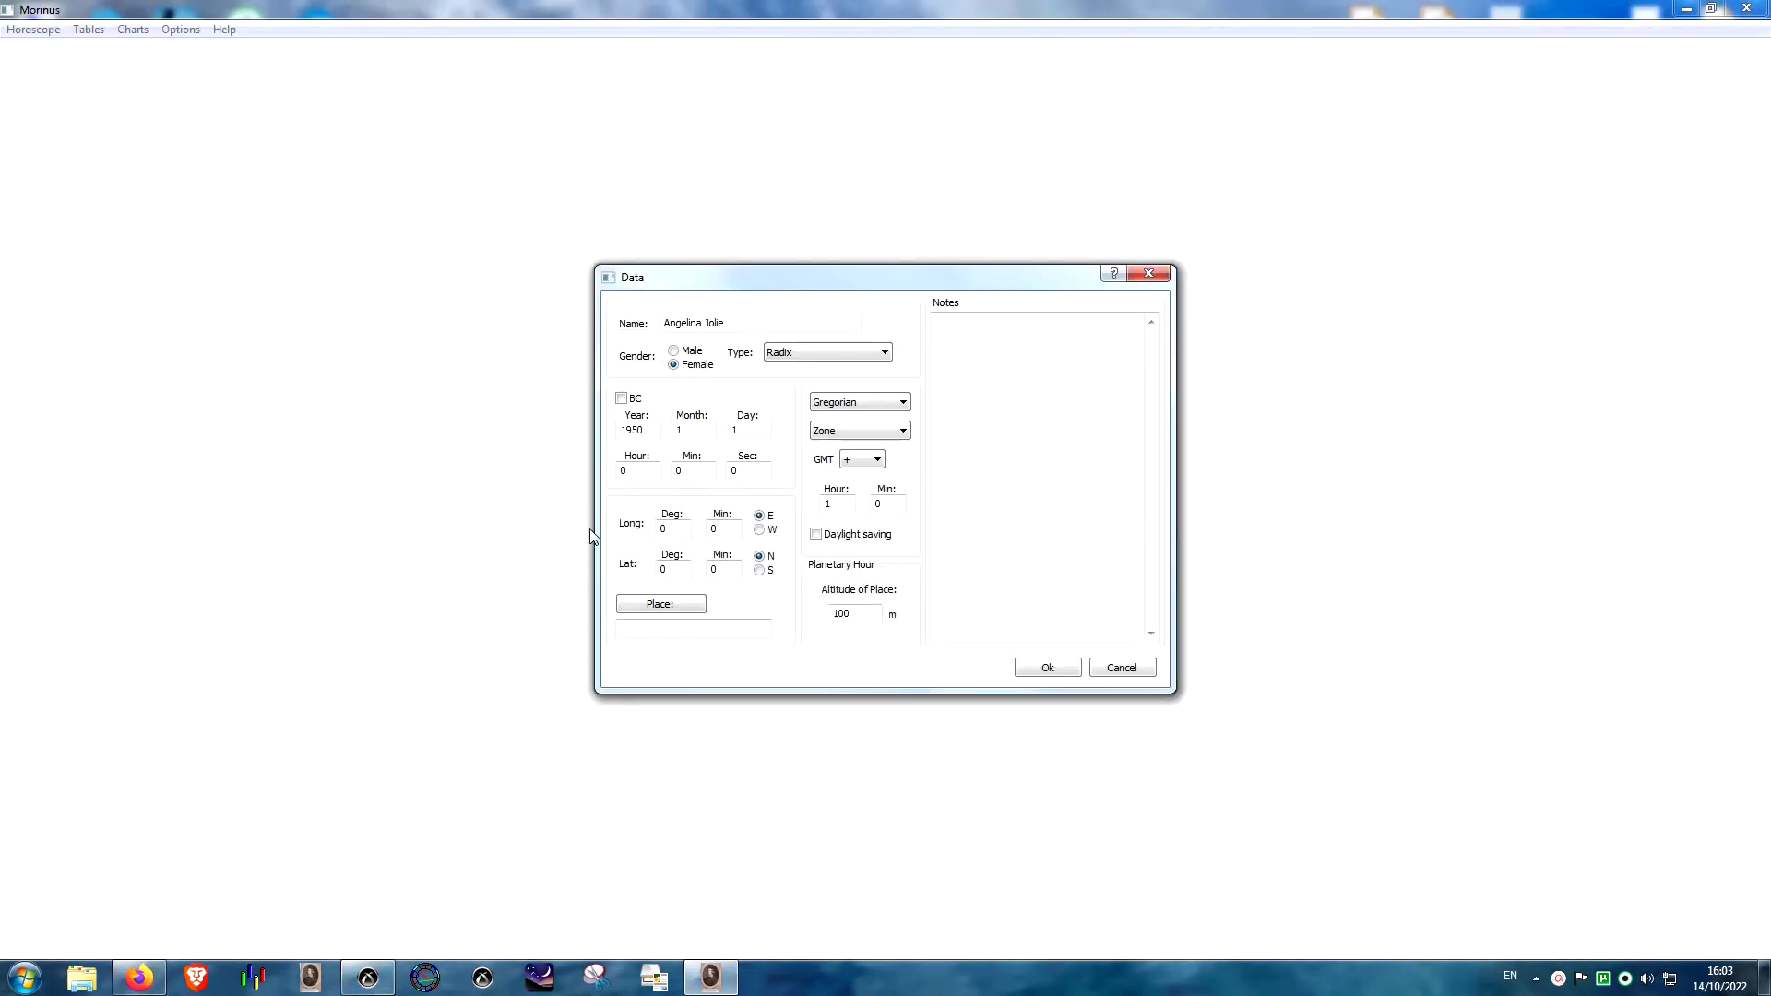
- Enter Angelina Jolie's date of birth and a birth time of 9:09, checking them against her Delphic Oracle chart
double_click(641, 431)
text(1975)
key(Tab)
text(4)
key(Tab)
text(9)
key(Tab)
click(368, 977)
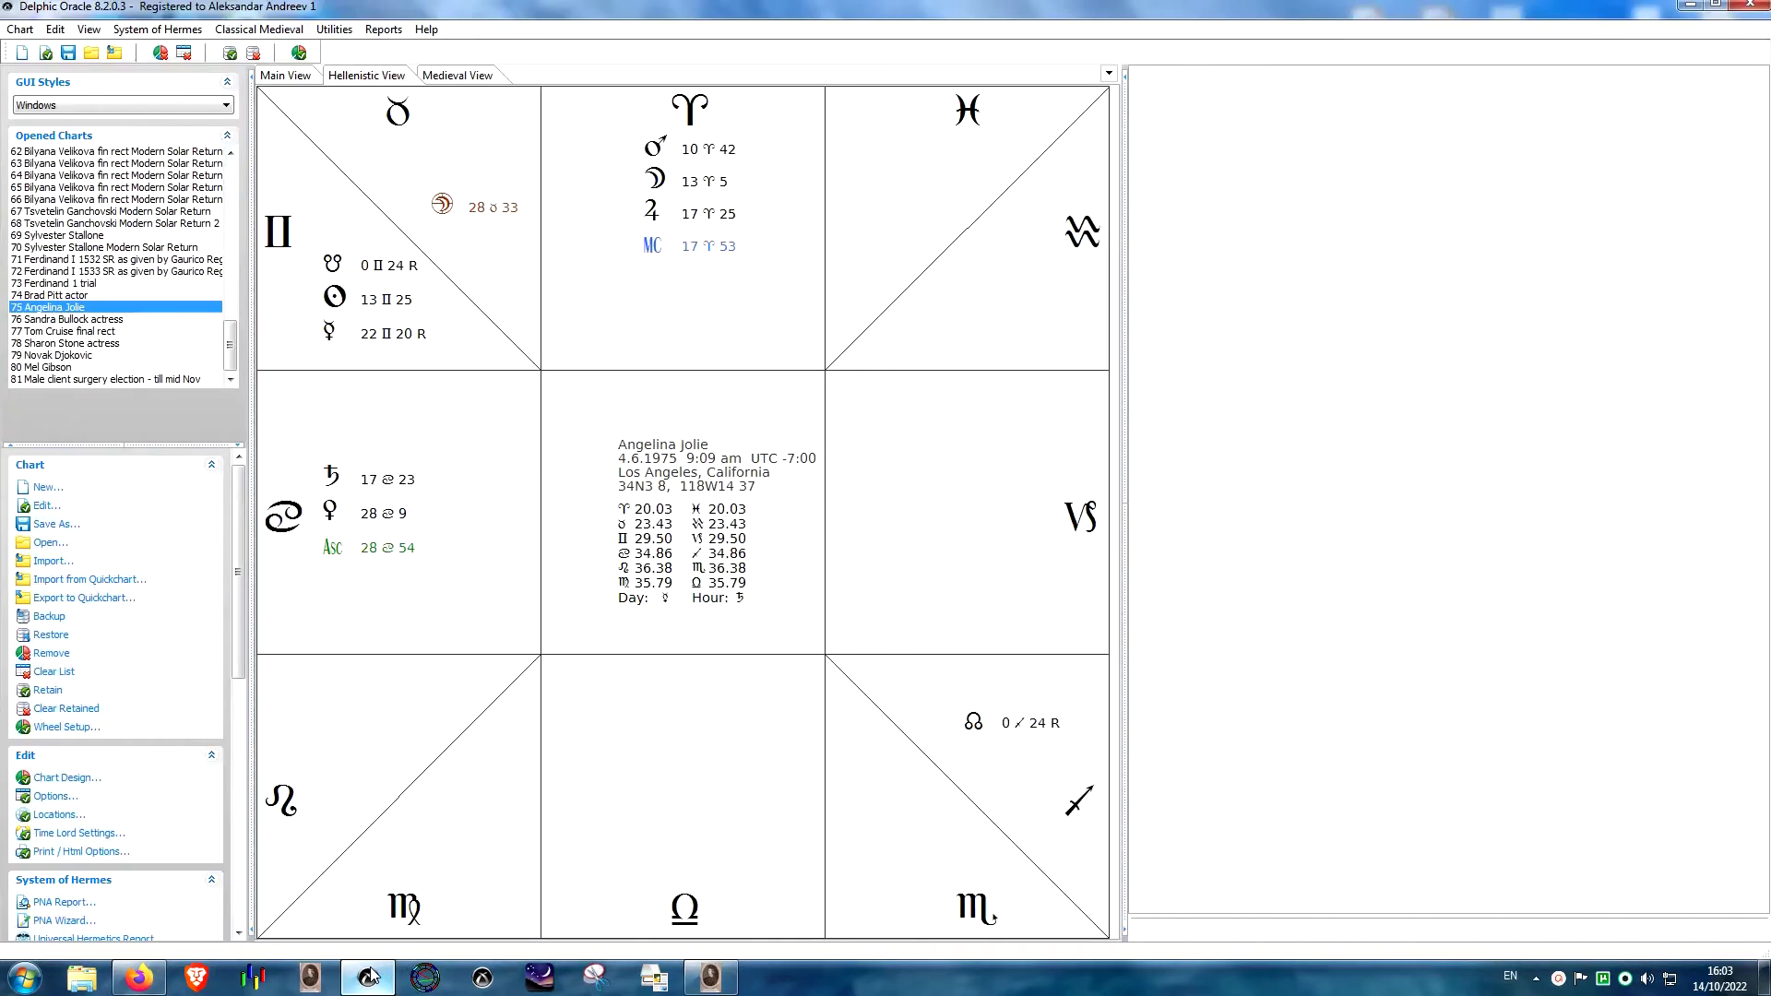
click(368, 978)
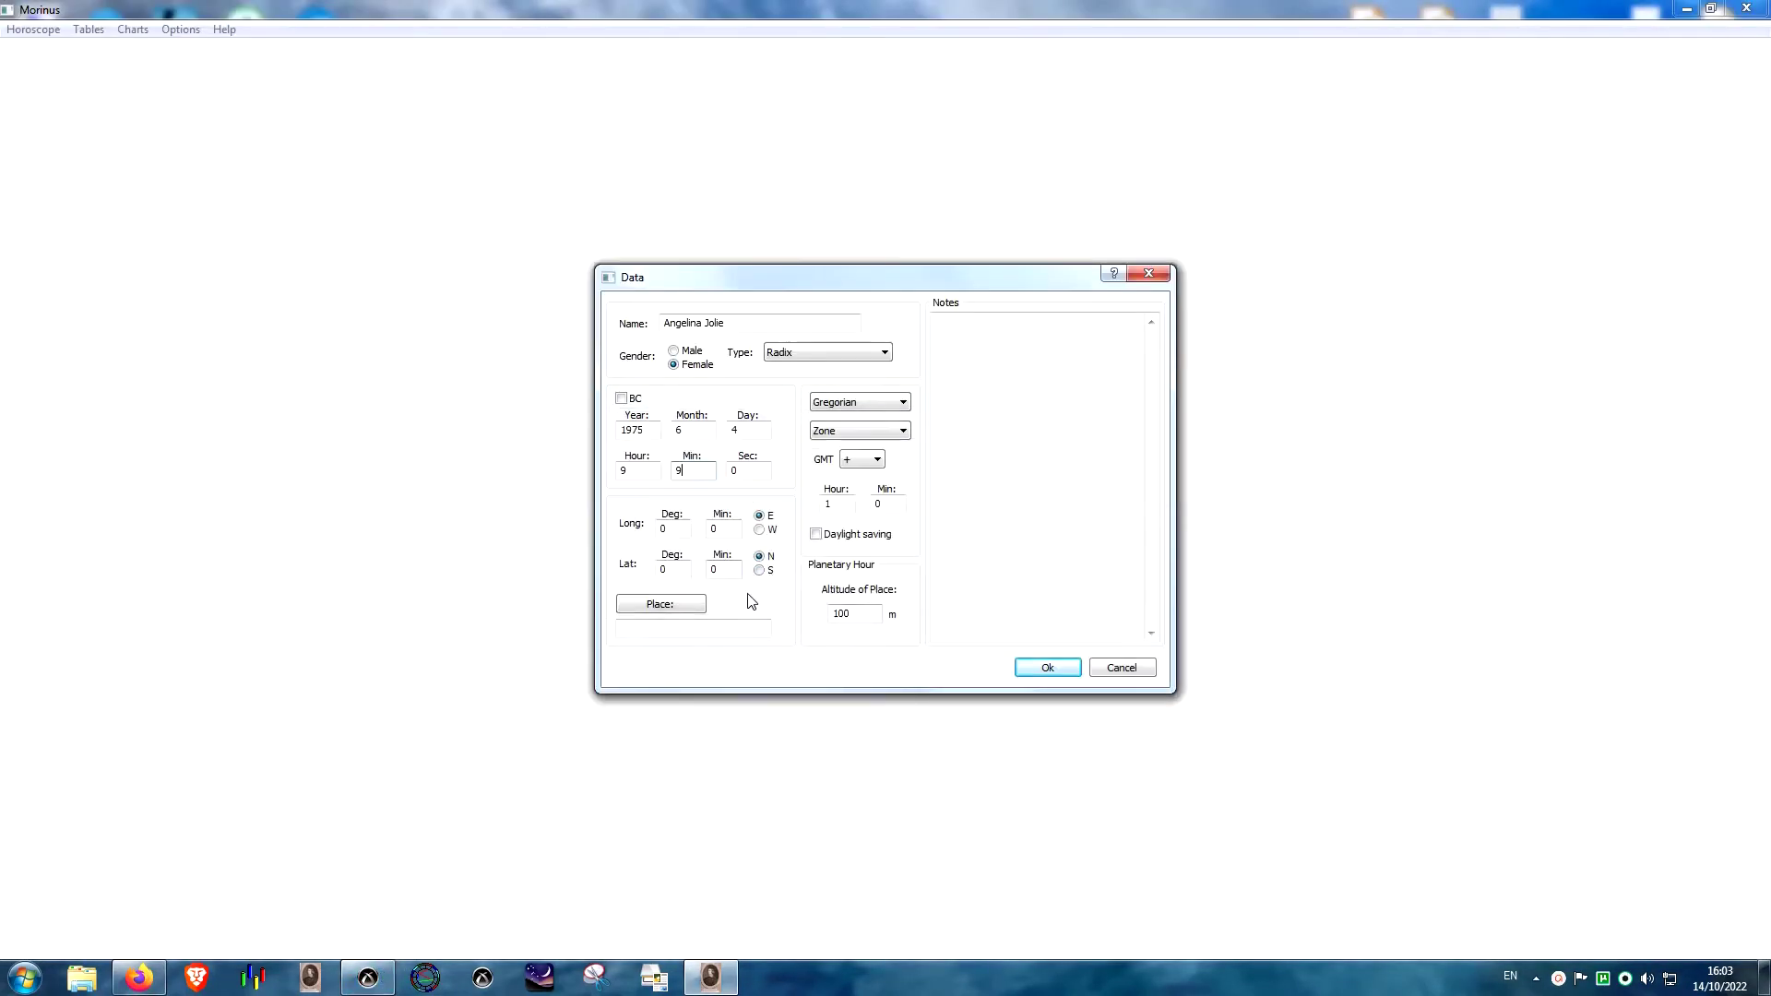
- In the birthplace list, enter Los Angeles, CA, USA with longitude 118°15' W, taking the coordinates from Delphic Oracle
click(691, 610)
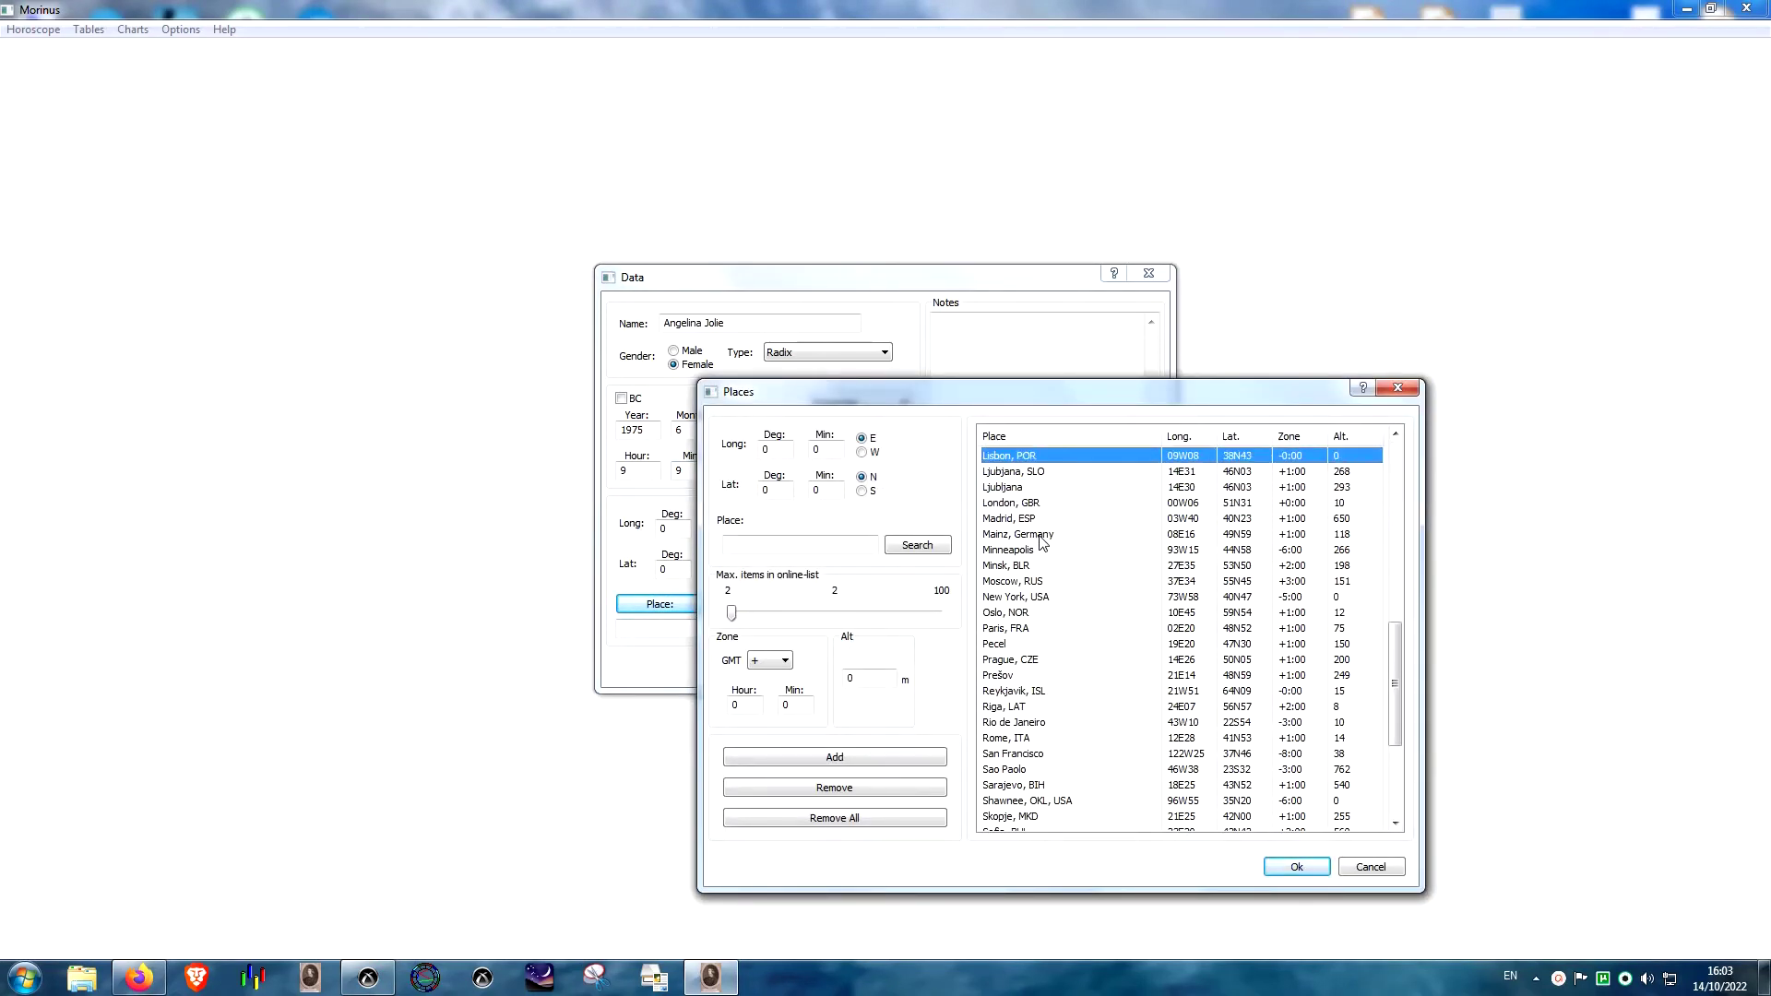
click(791, 540)
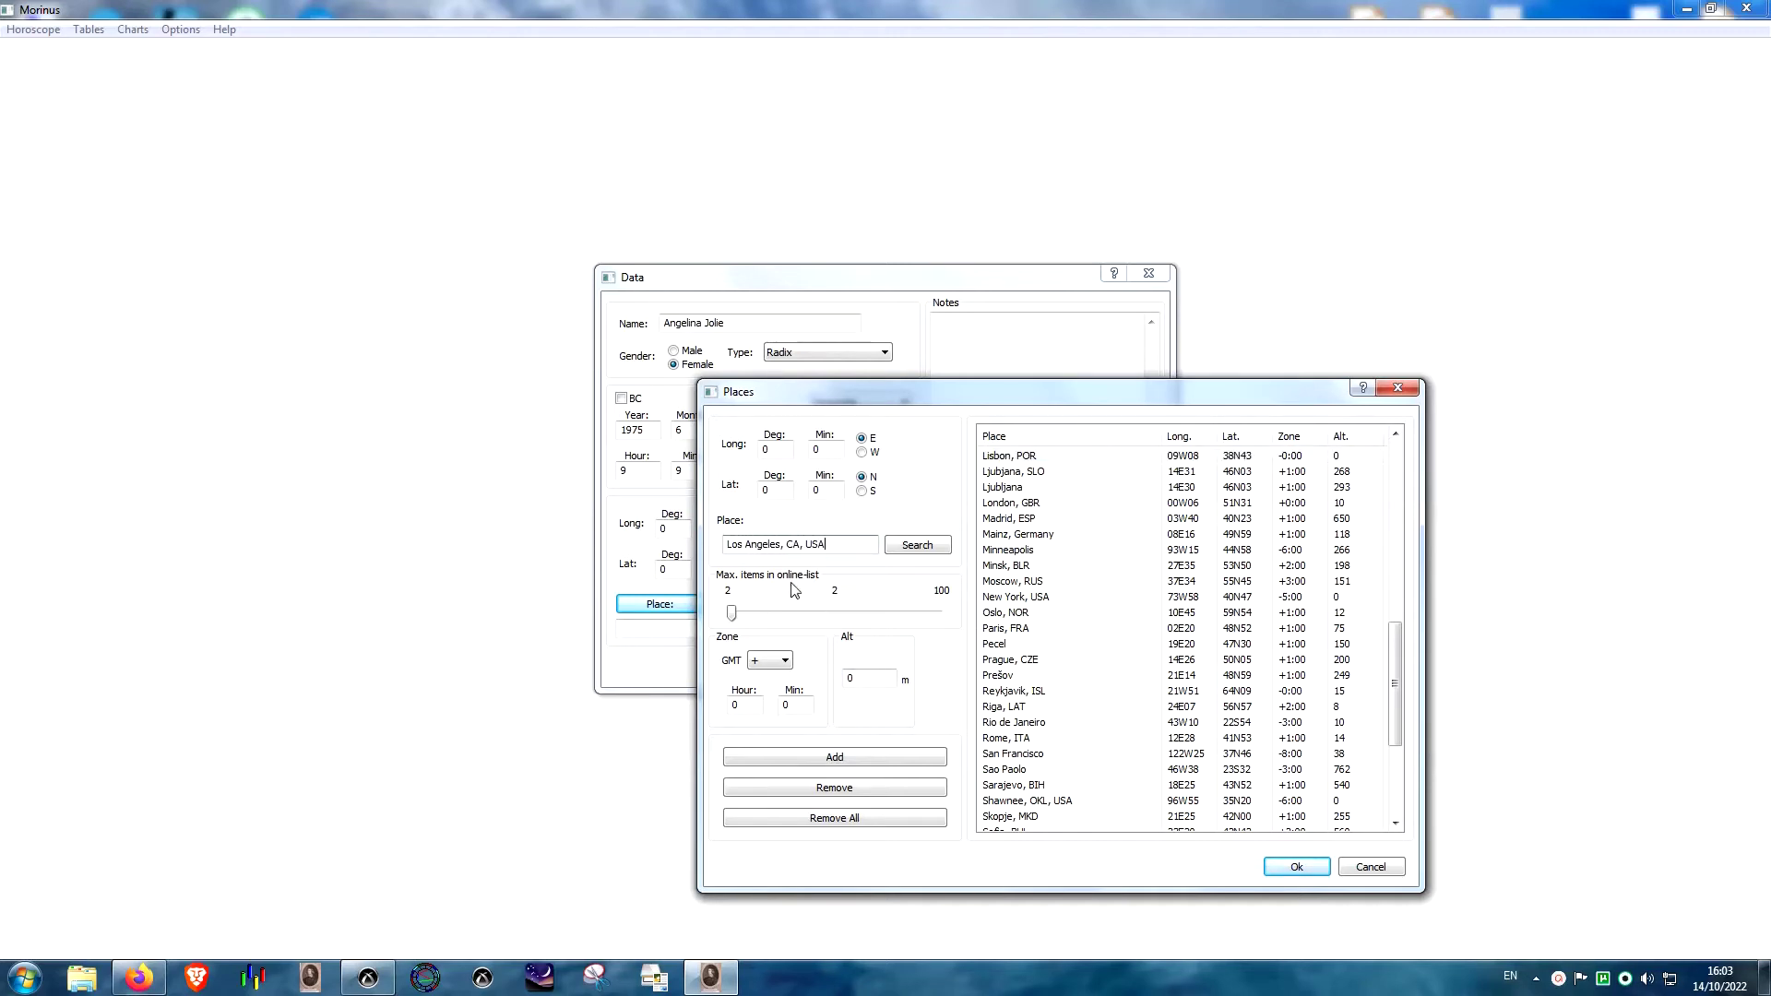
click(368, 978)
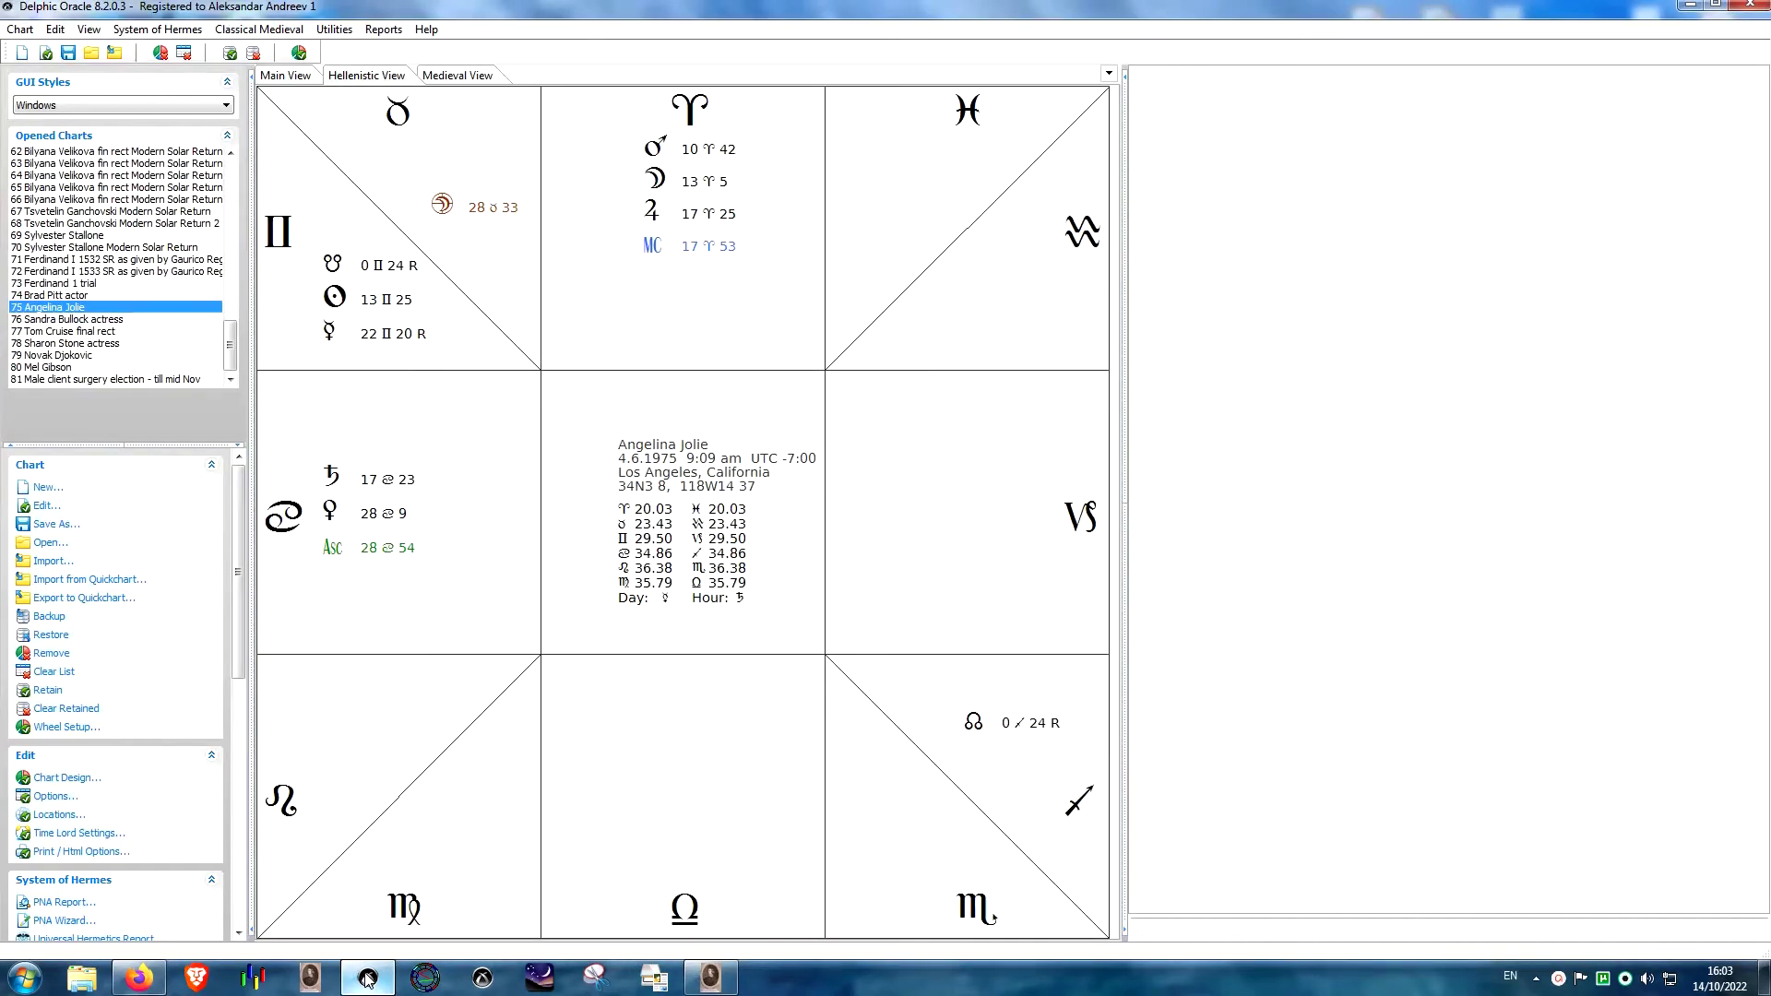
click(368, 978)
text(1)
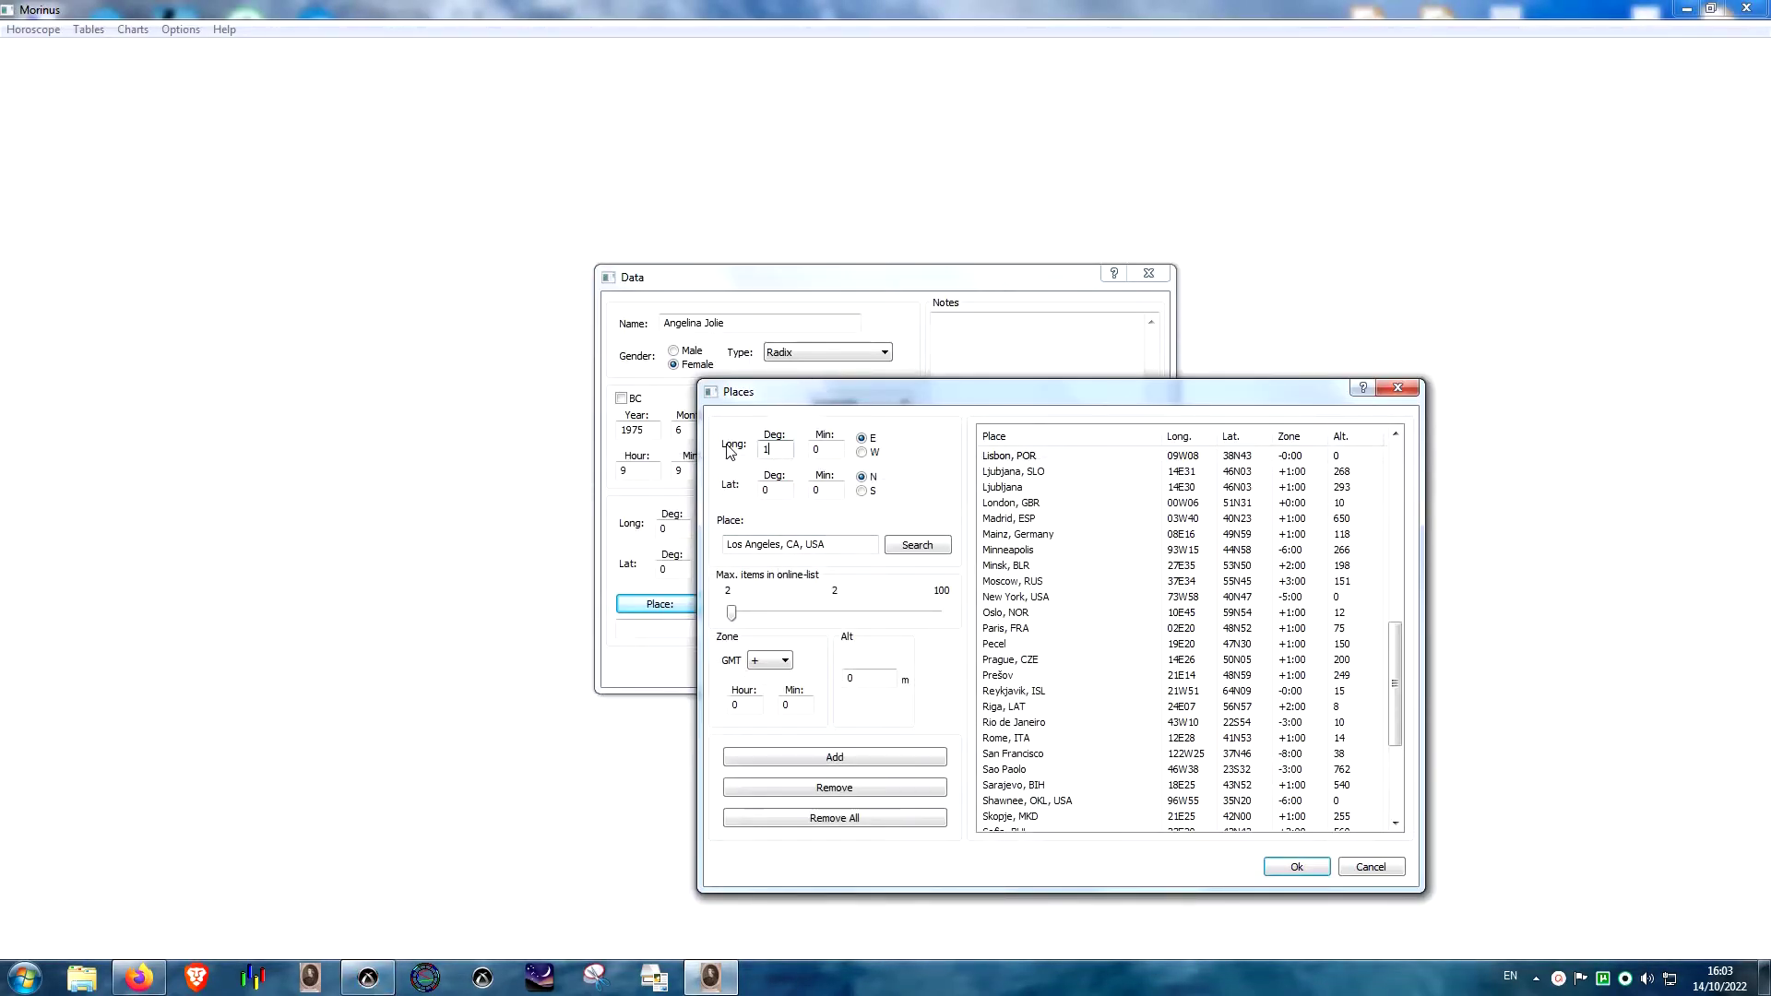
text(5)
click(861, 452)
- Check the latitude in Delphic Oracle and set the Los Angeles latitude to 34°3' N
click(367, 978)
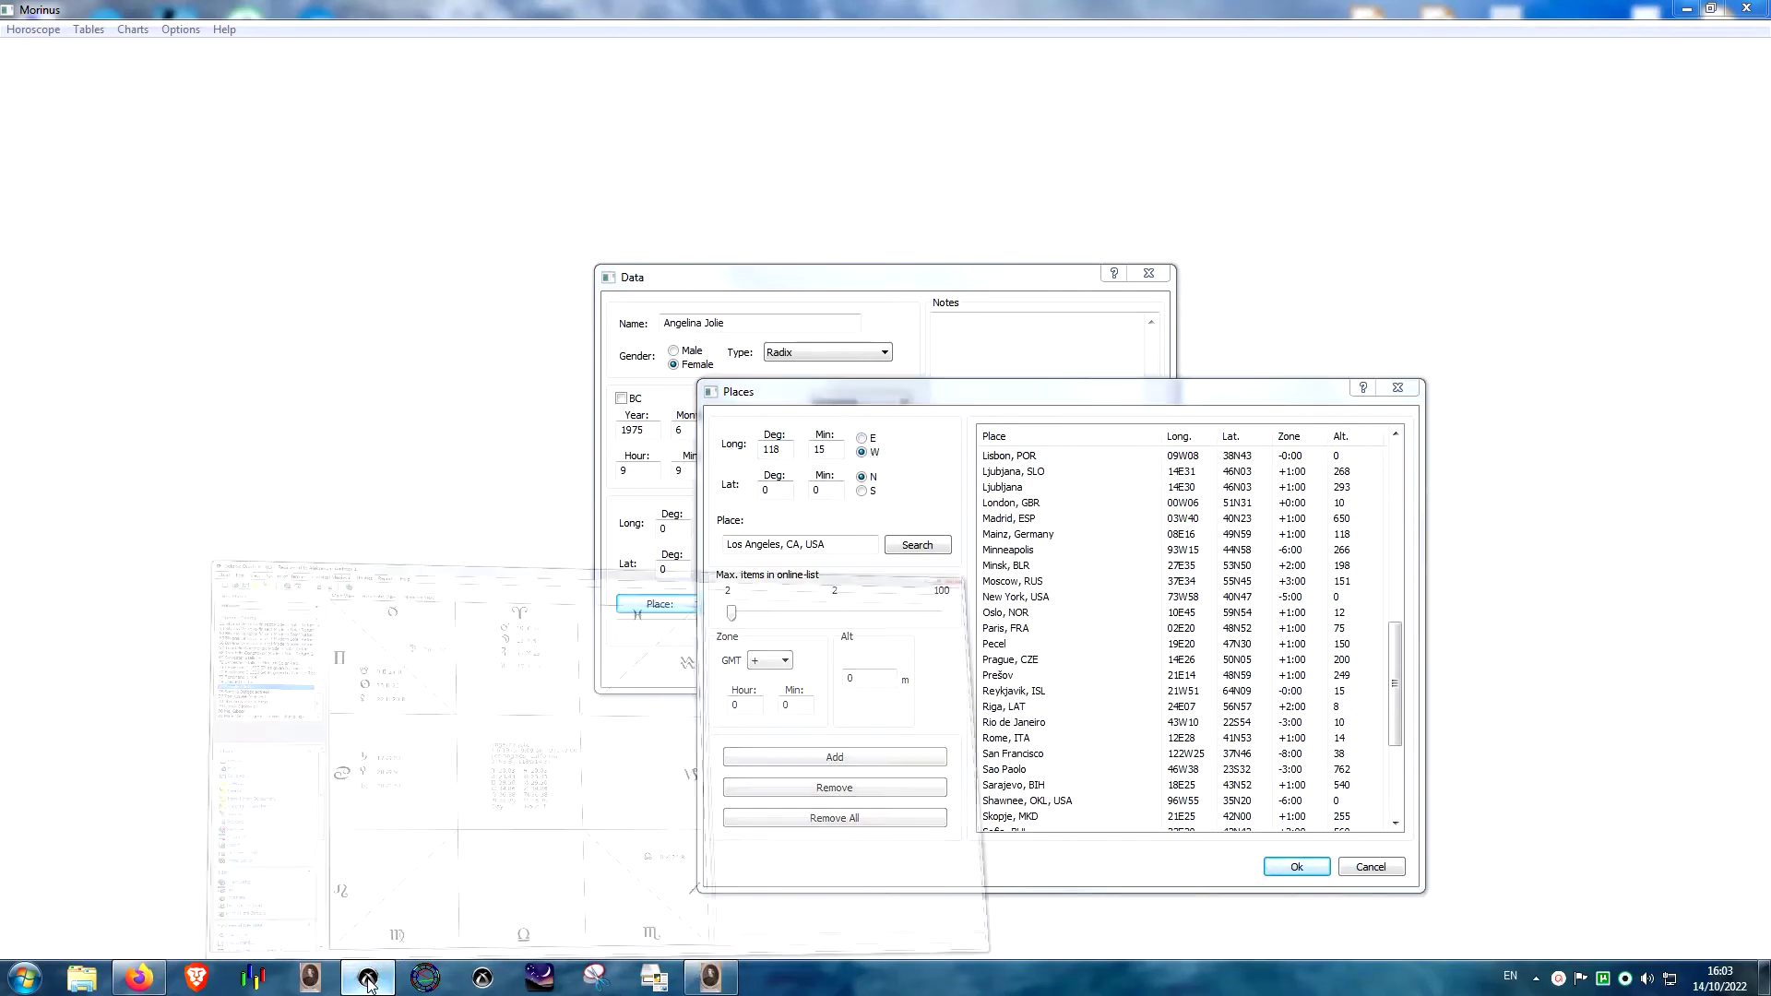
click(367, 978)
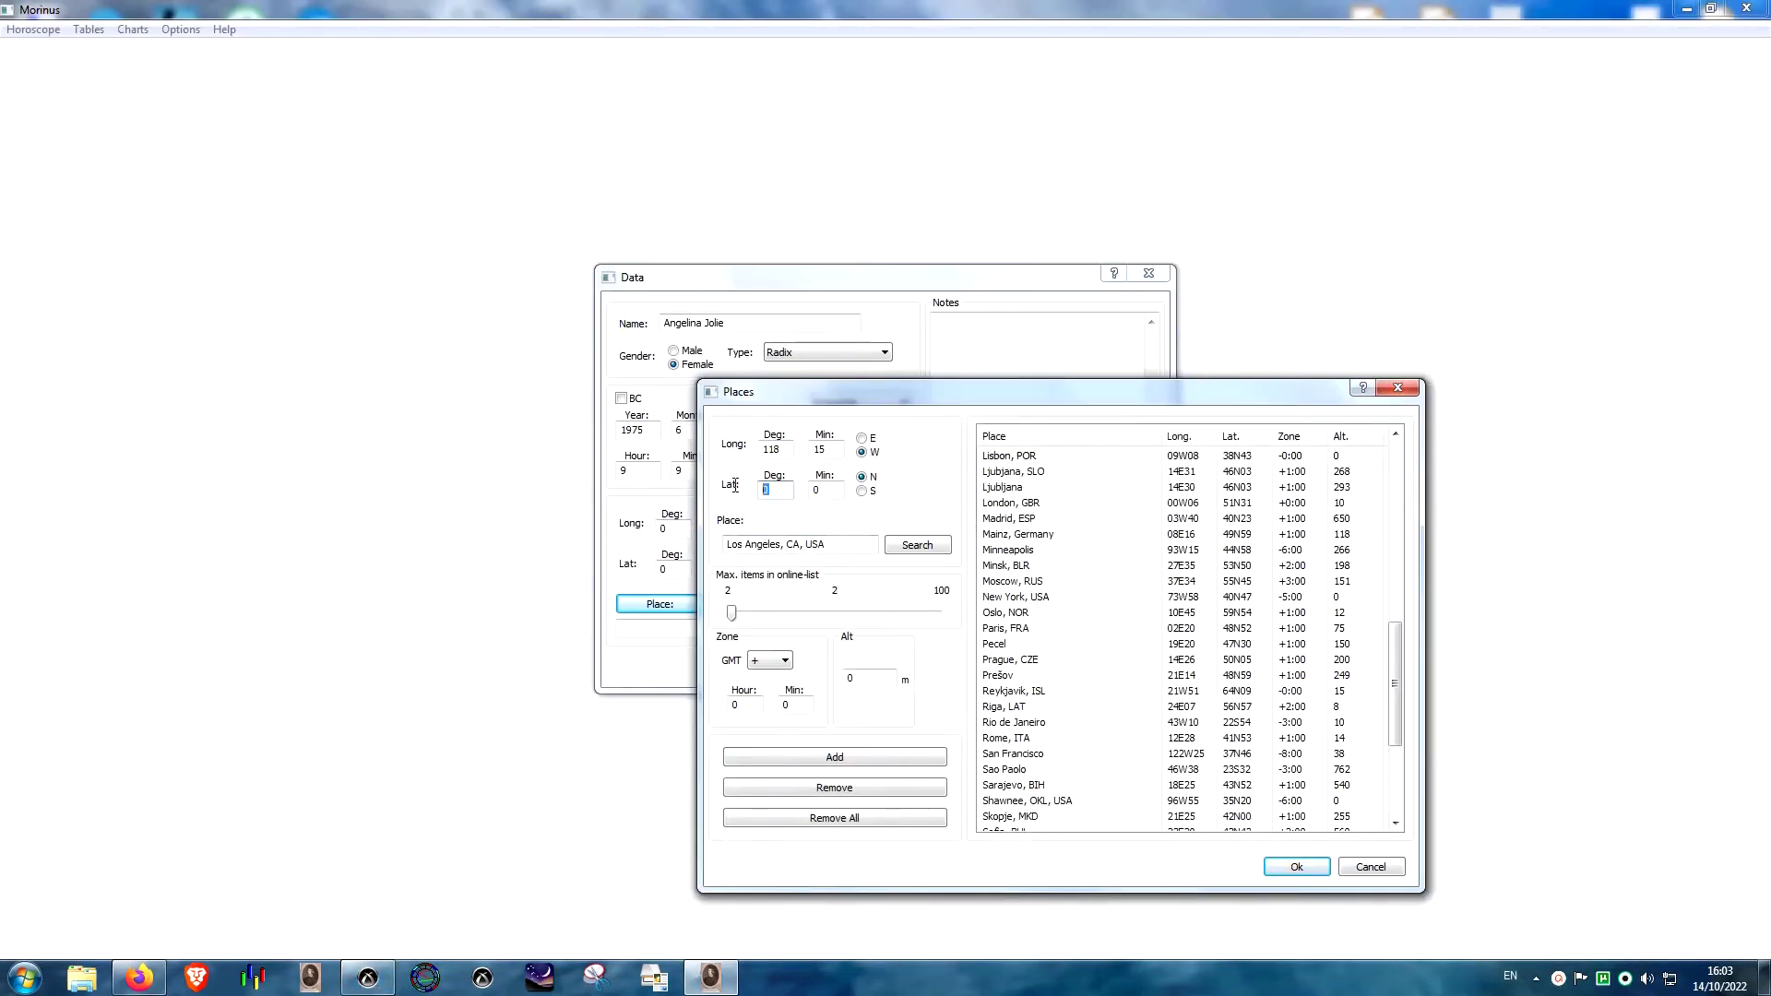
text(34)
key(Tab)
text(3)
- Set the time zone to GMT -8 hours, add Los Angeles to the places list, and assign it as the birthplace
click(783, 661)
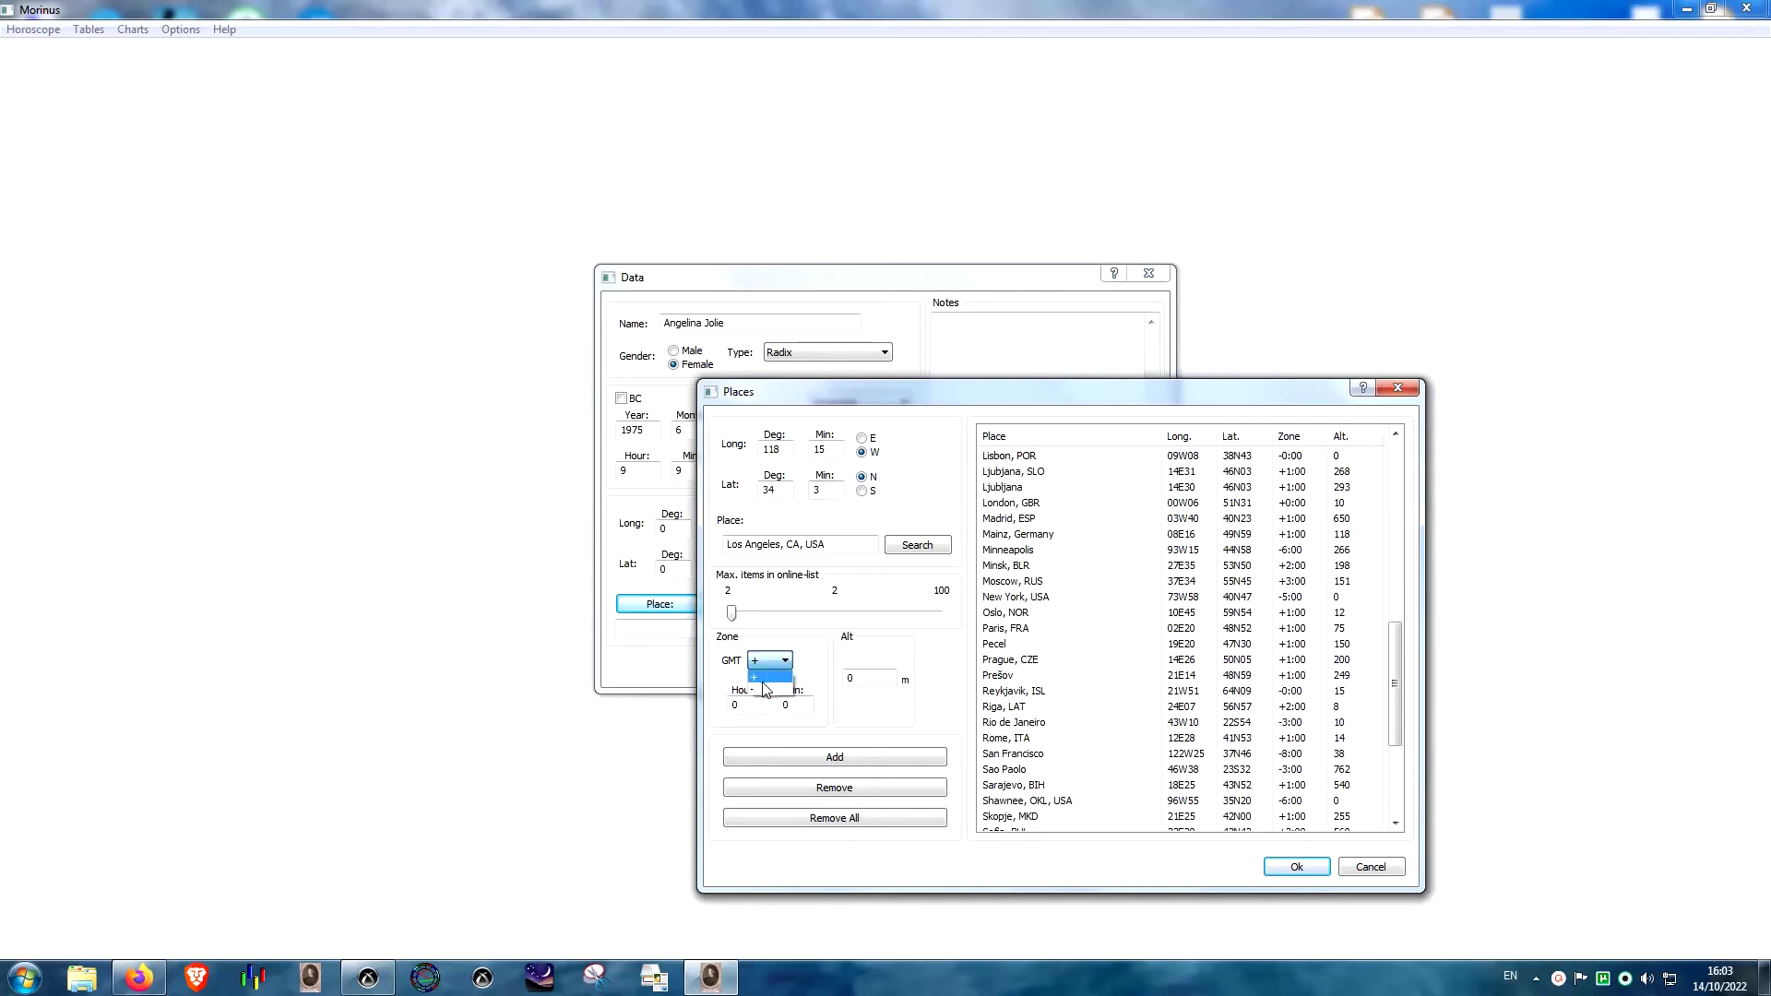
click(764, 690)
key(Tab)
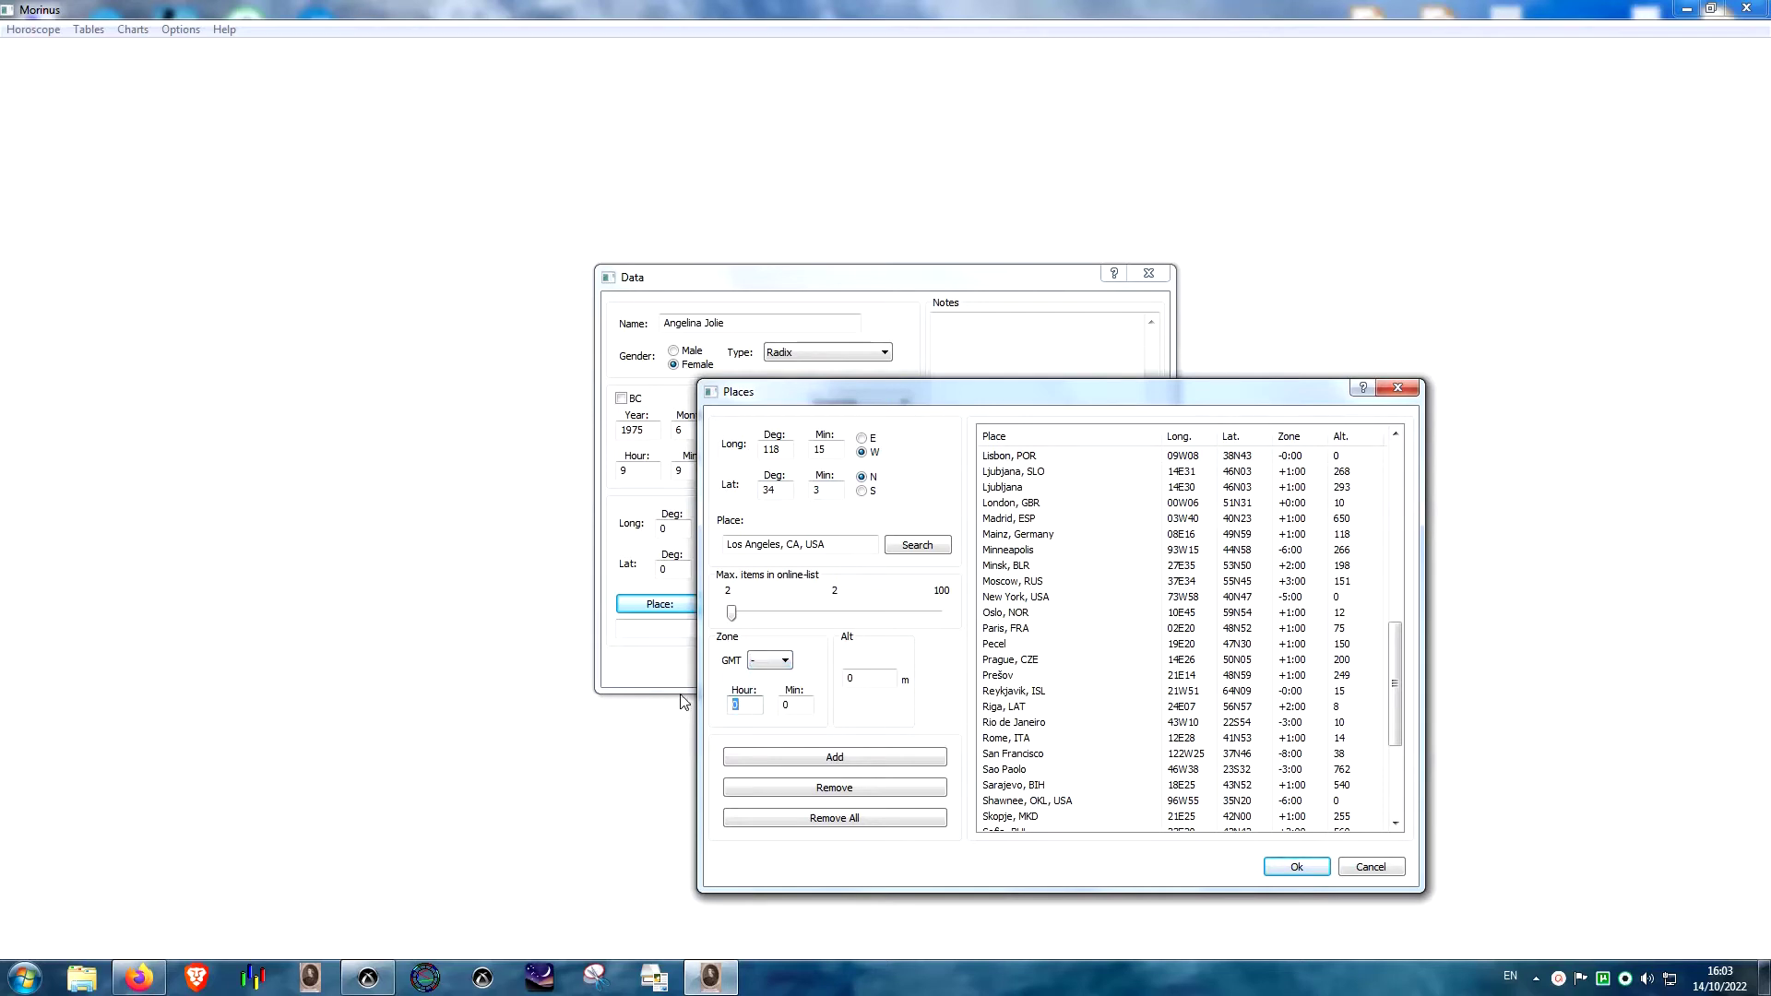
text(8)
click(834, 760)
click(1033, 817)
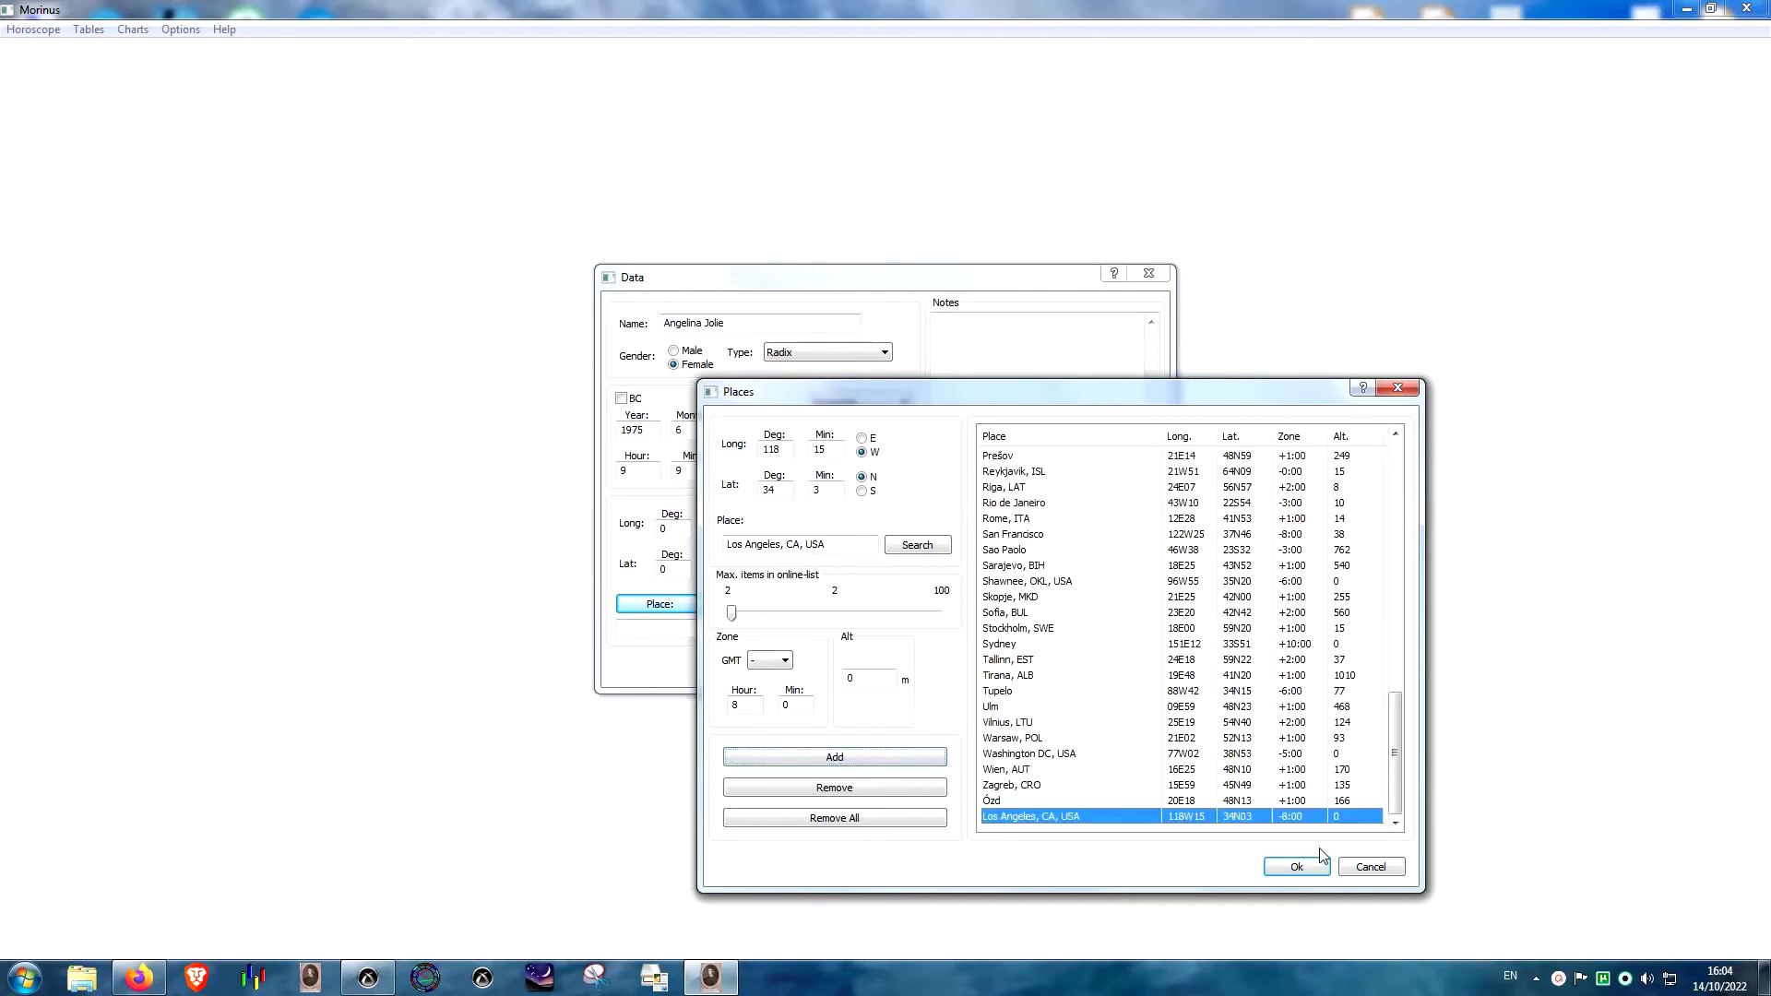
click(1296, 867)
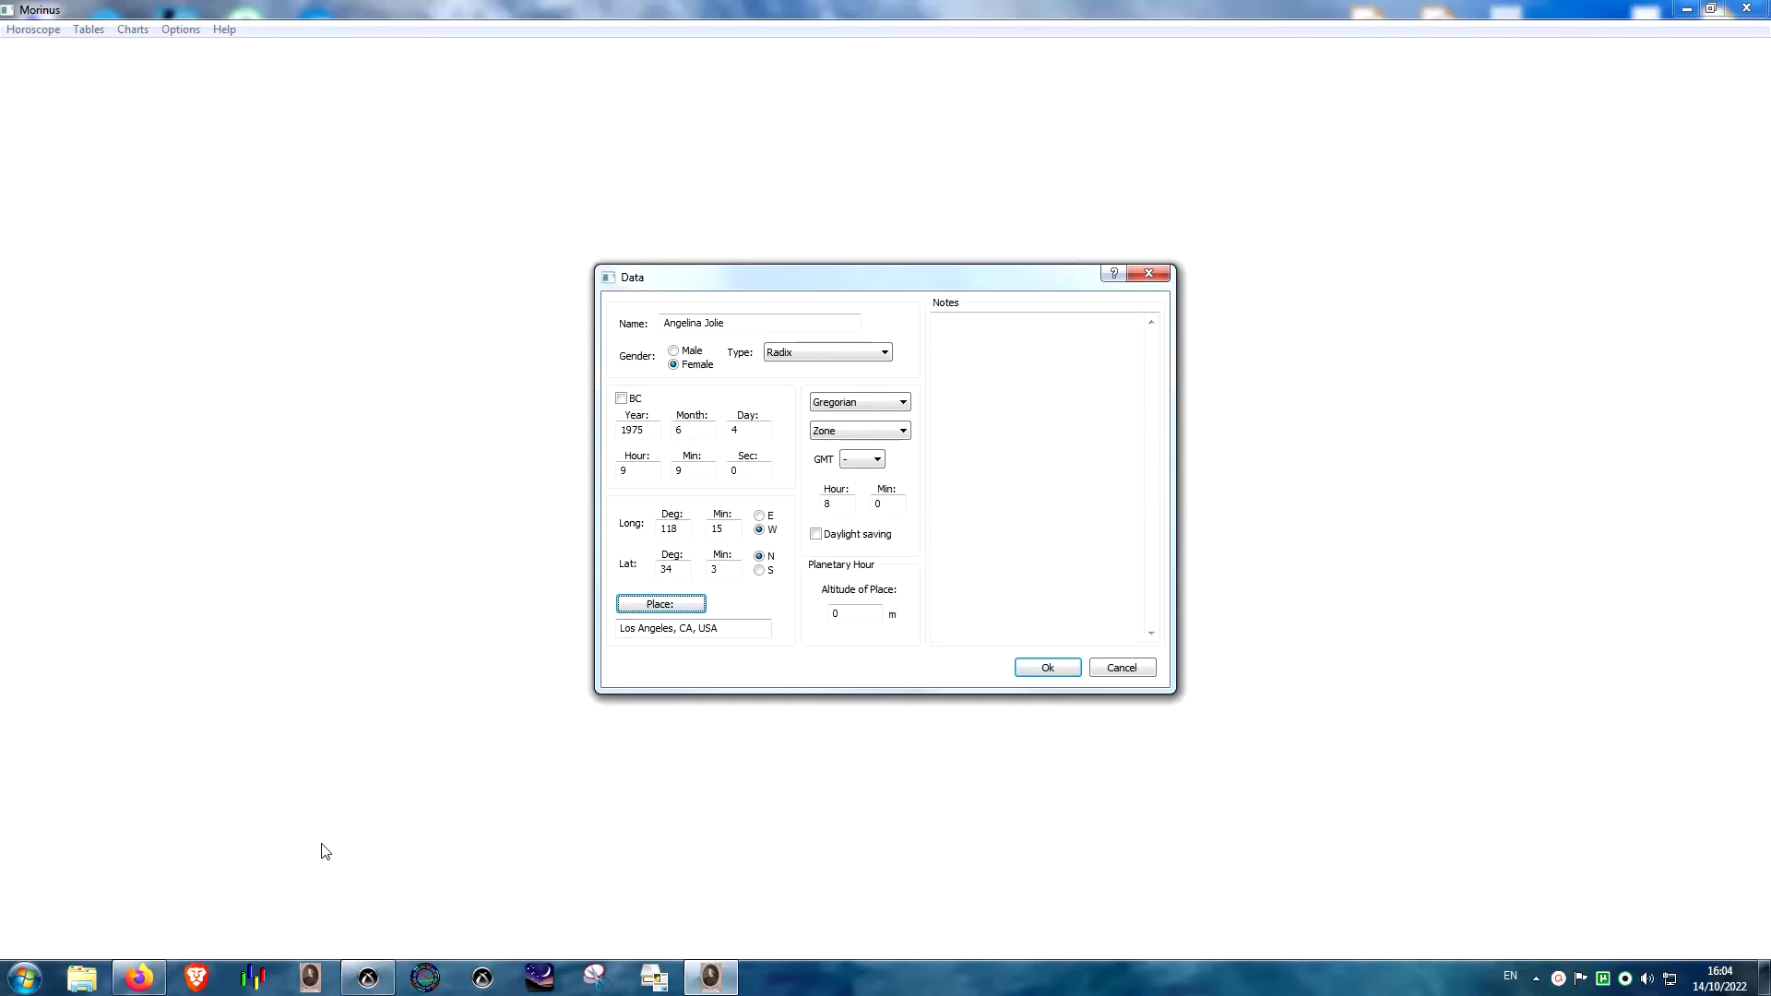
- Check the chart's UTC offset in Delphic Oracle, enable daylight saving in Morinus, and generate Angelina Jolie's horoscope
click(365, 962)
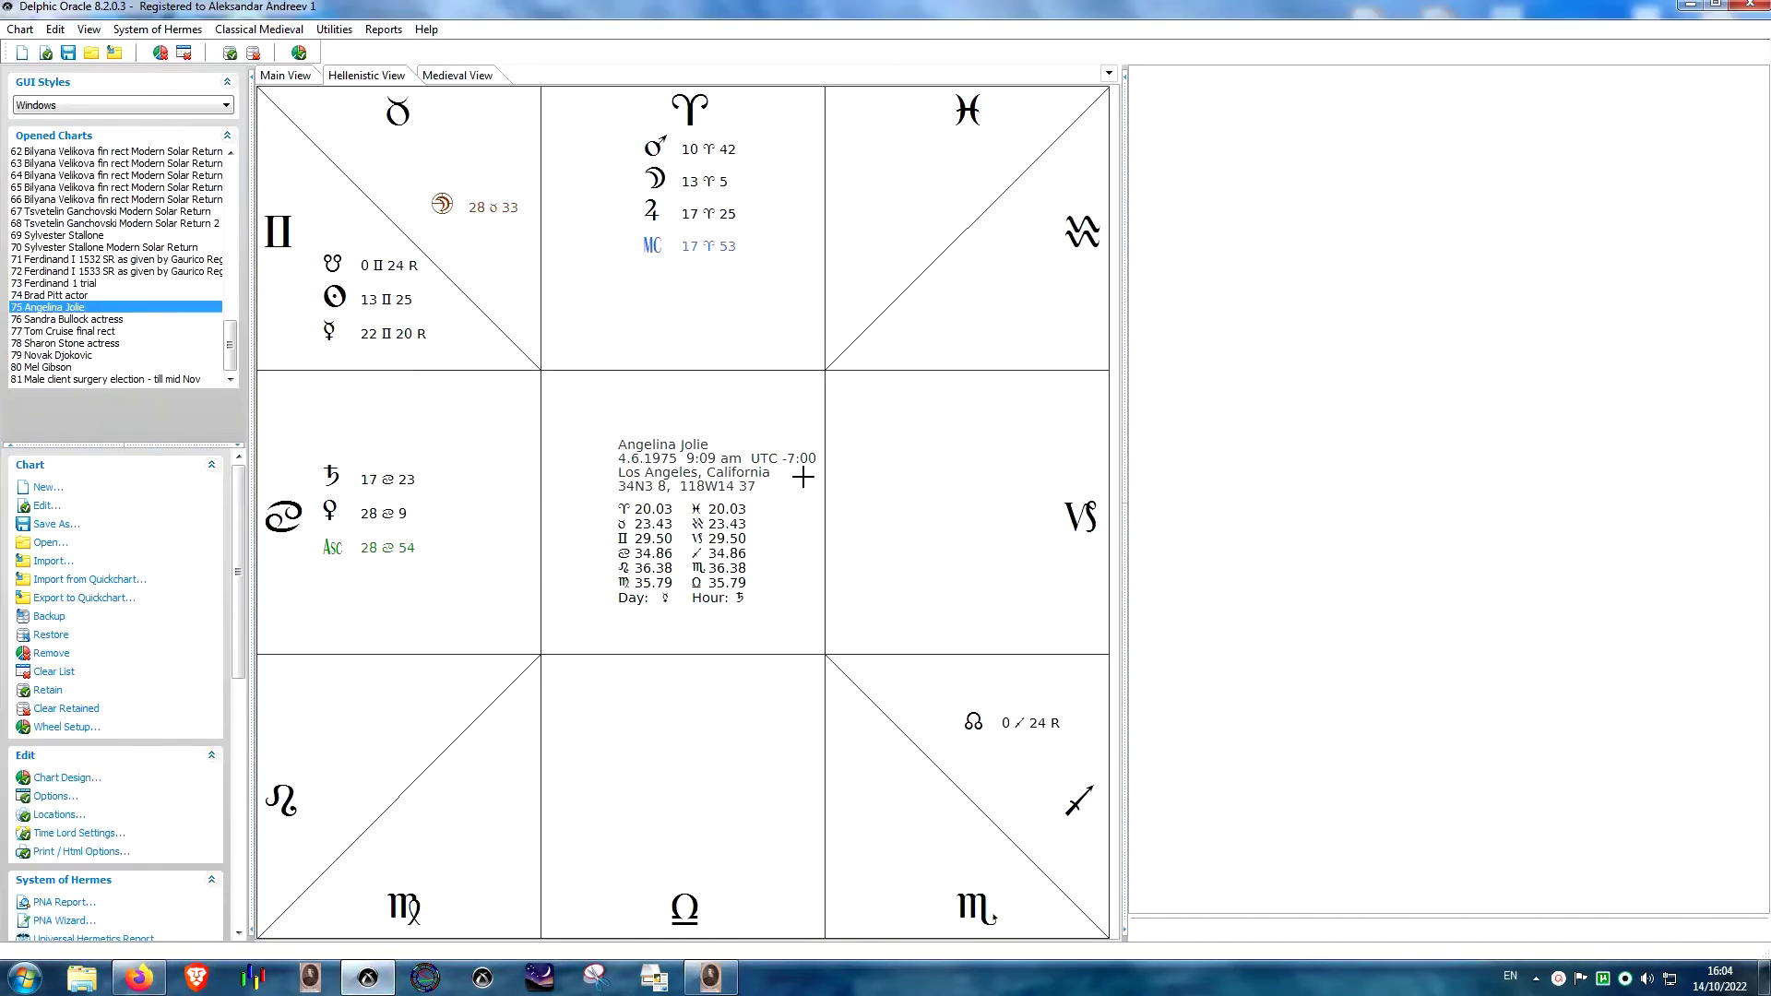
click(302, 52)
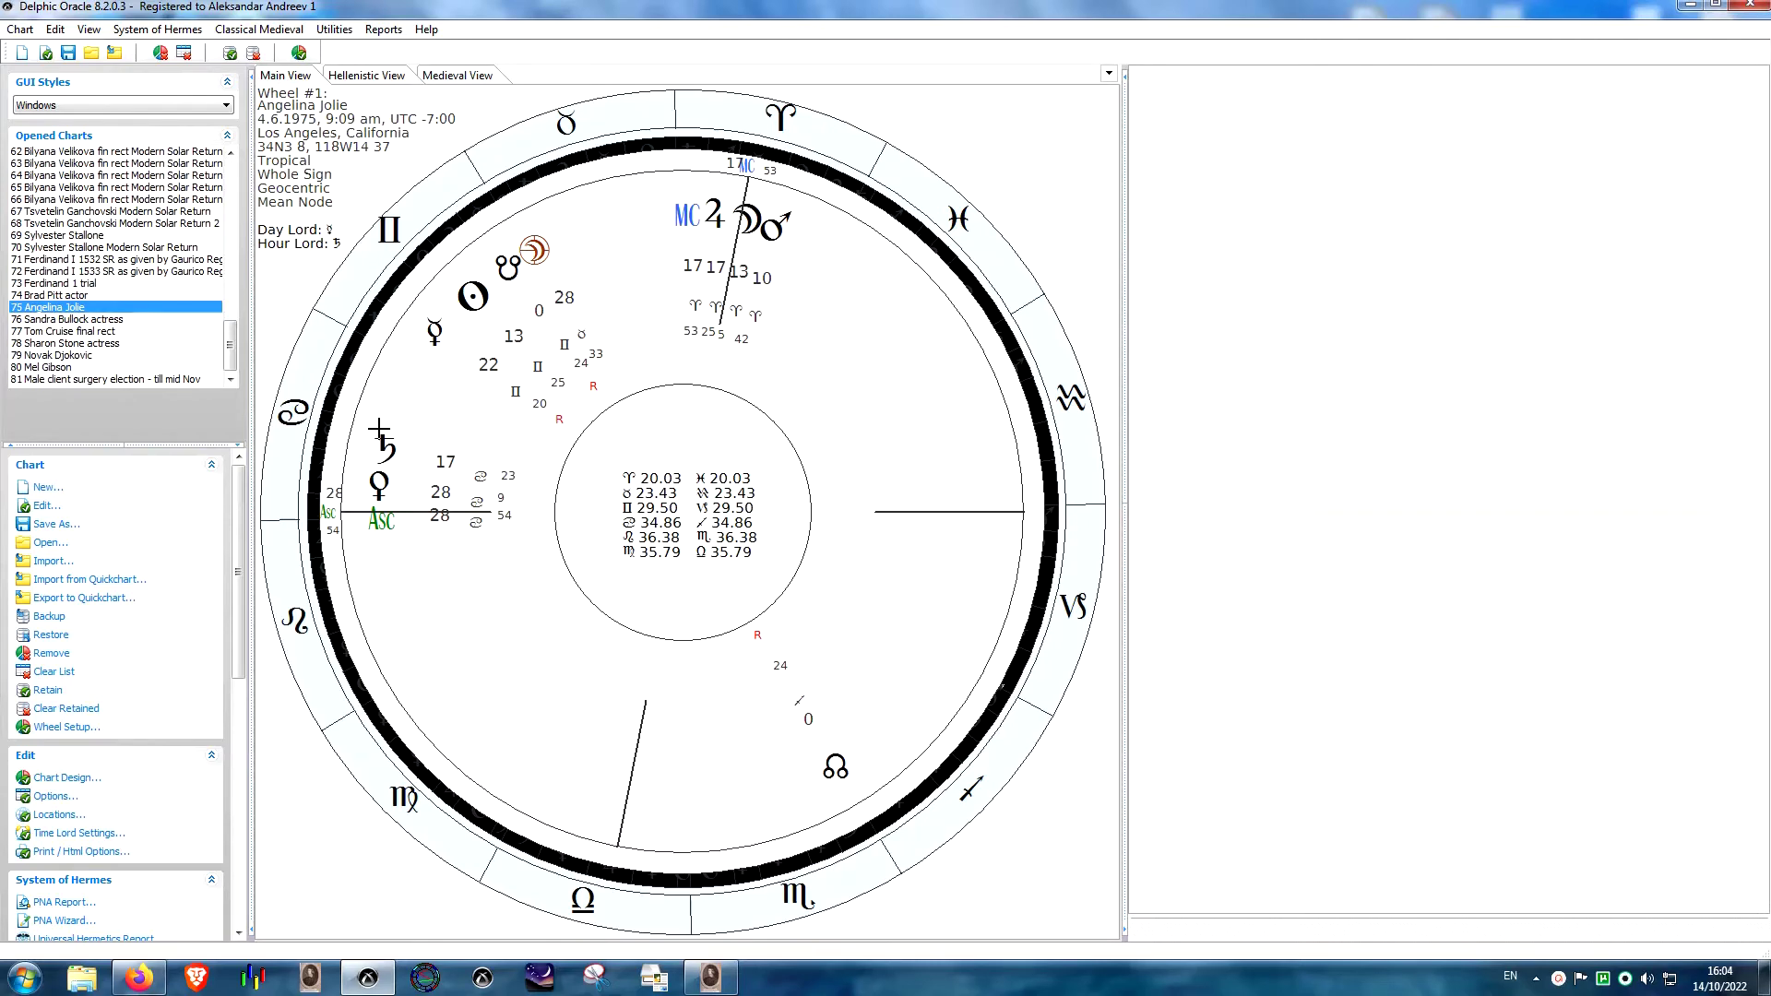
click(373, 978)
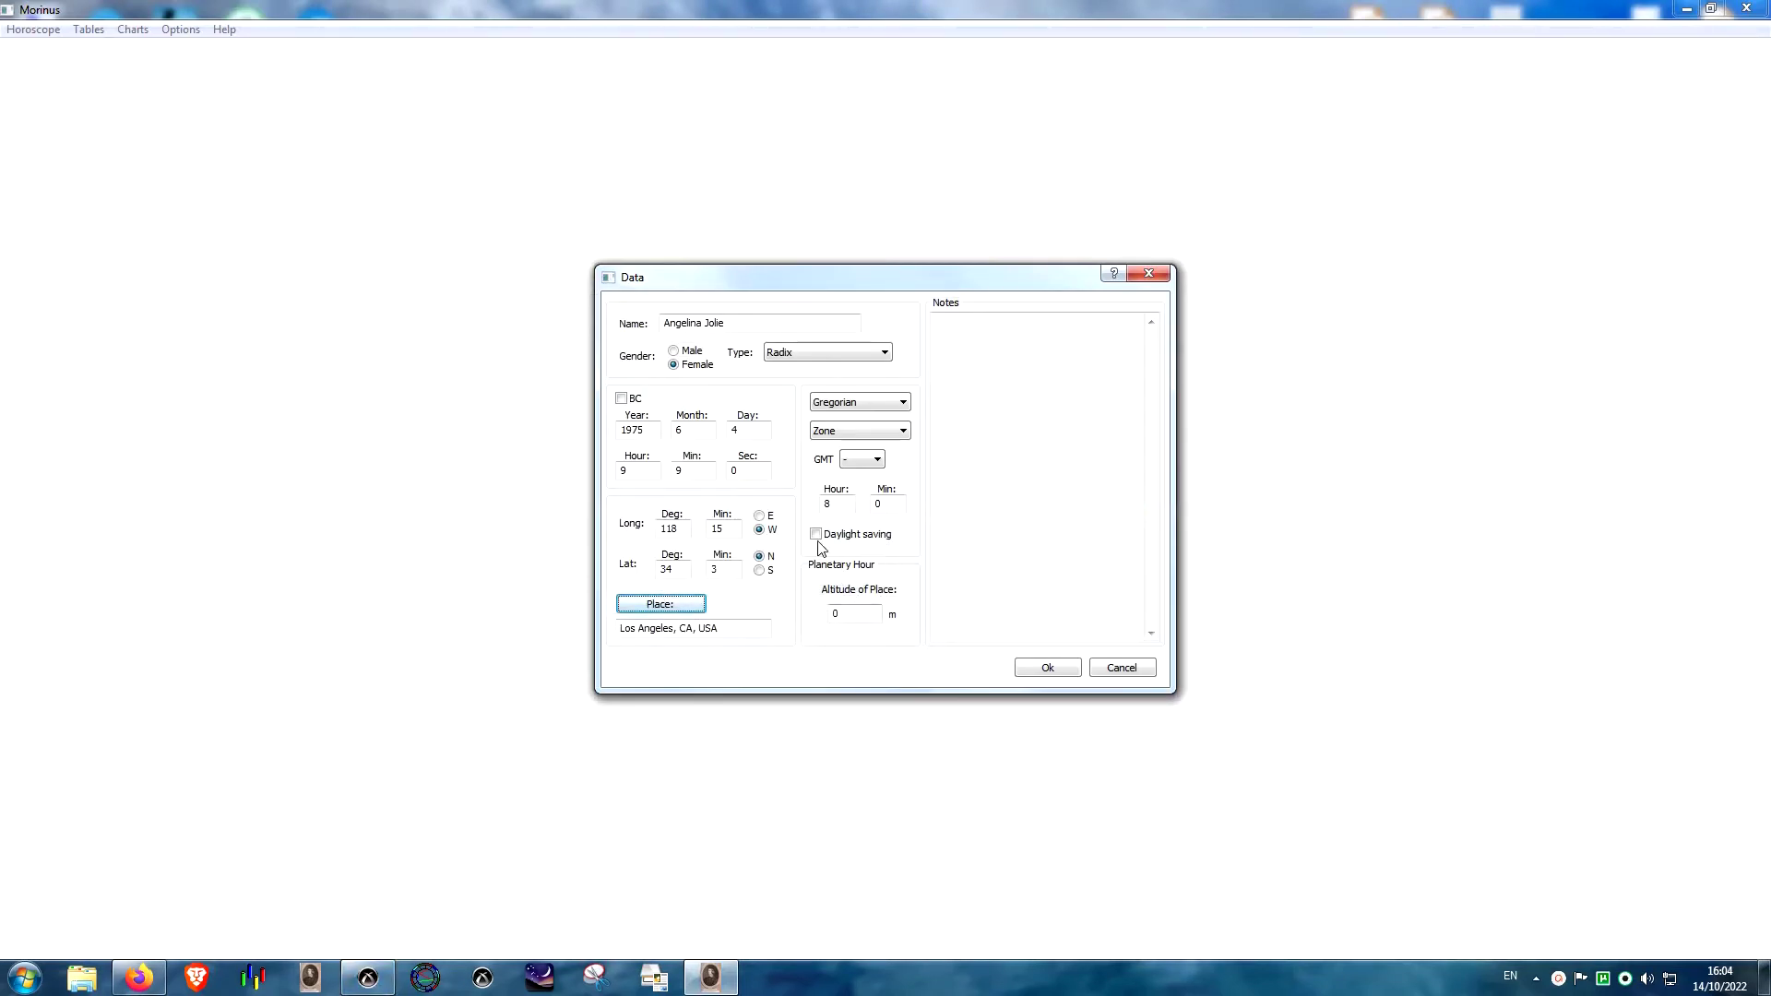
click(816, 534)
click(1031, 669)
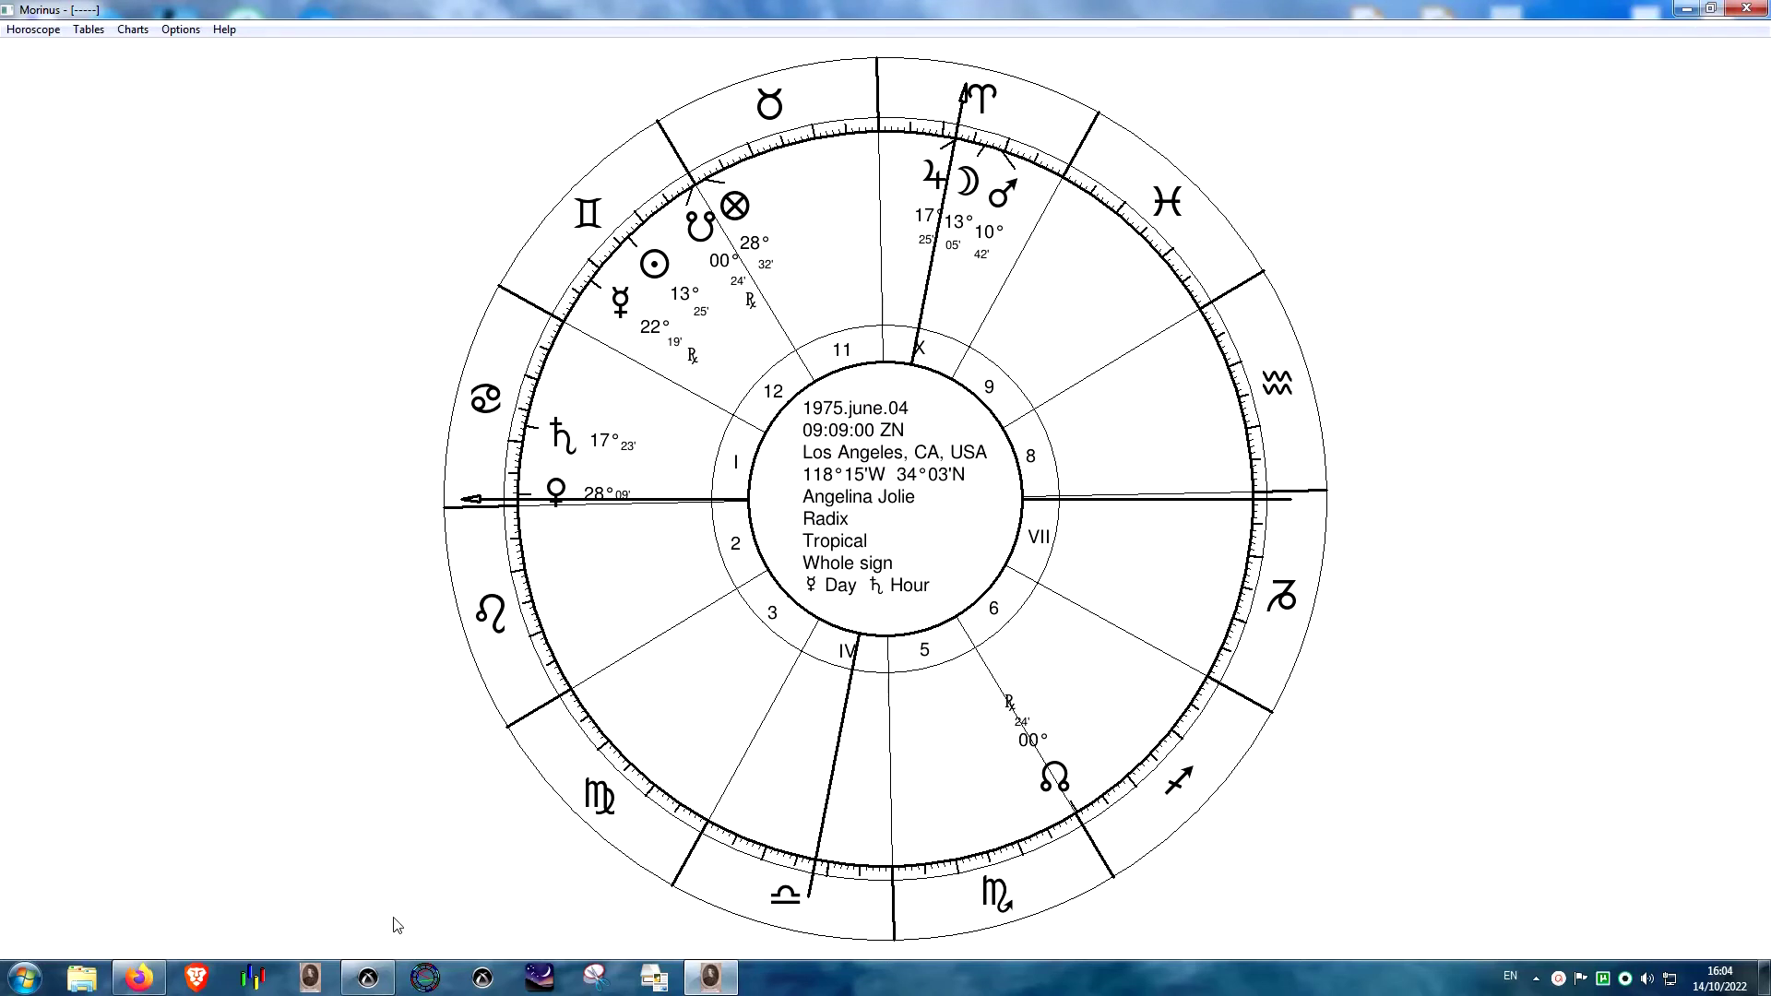
- Compare Delphic Oracle's Hellenistic view of the chart with the planetary positions table in Morinus, and close the table
click(369, 978)
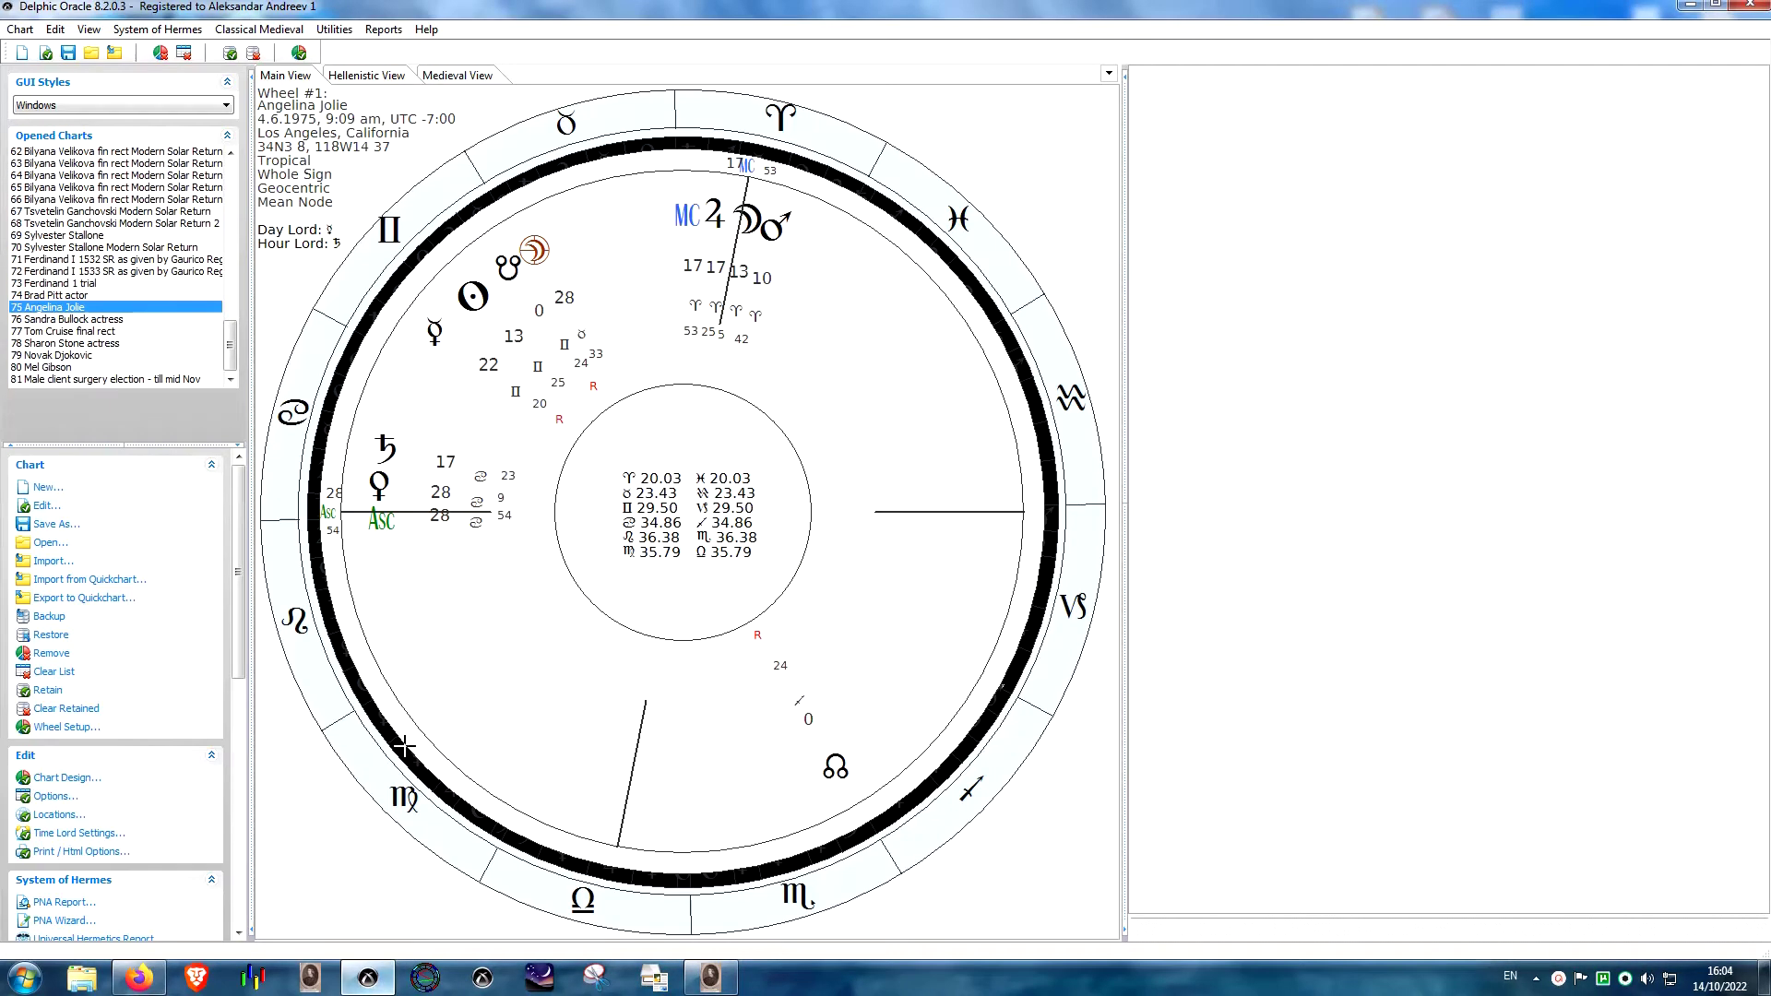
click(366, 76)
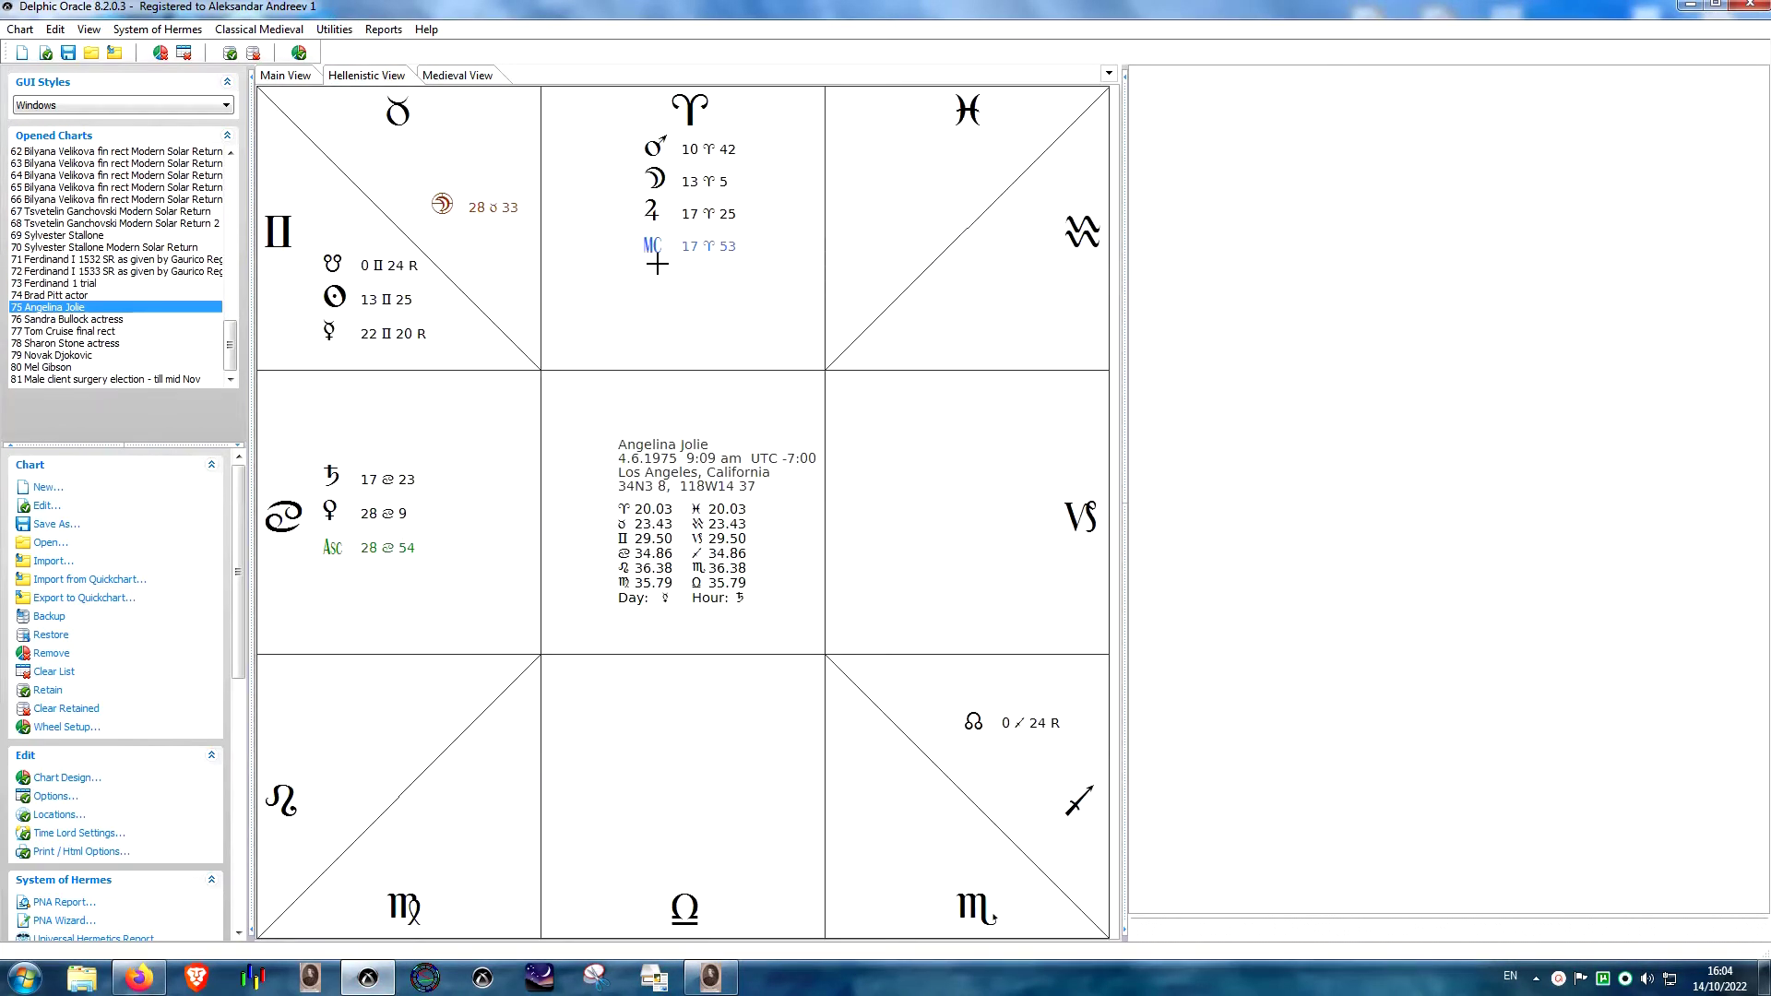
click(310, 977)
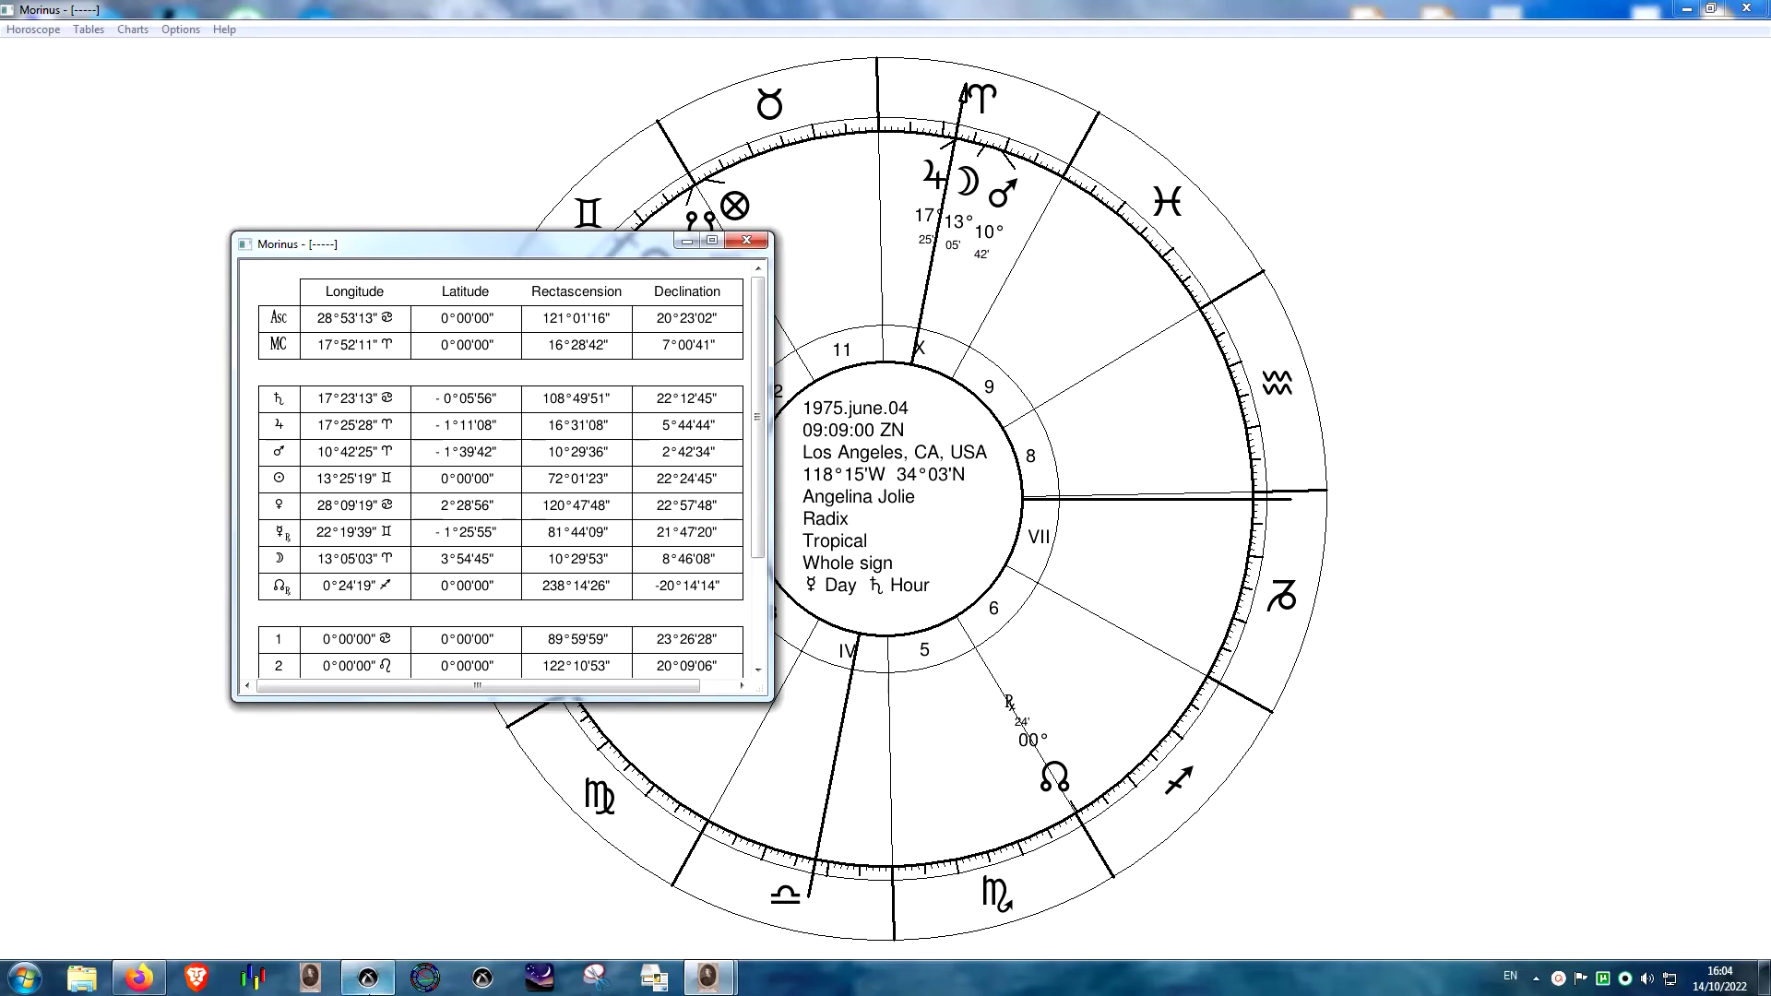
click(368, 978)
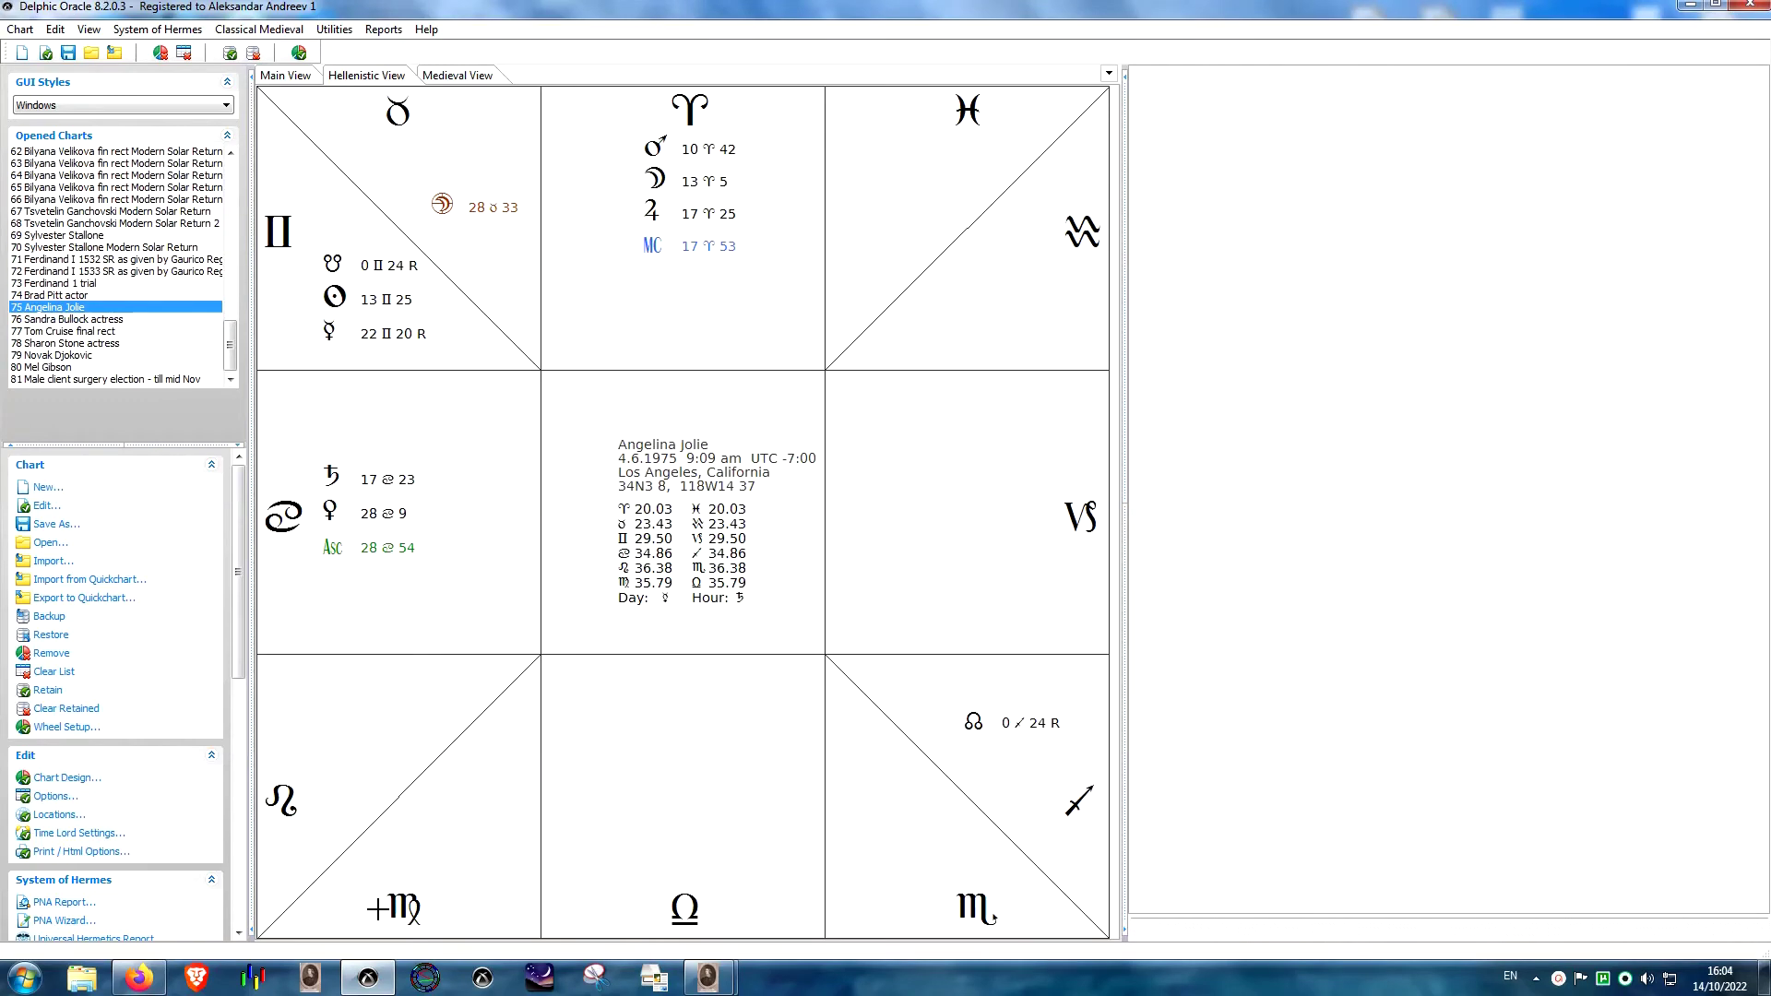
click(368, 978)
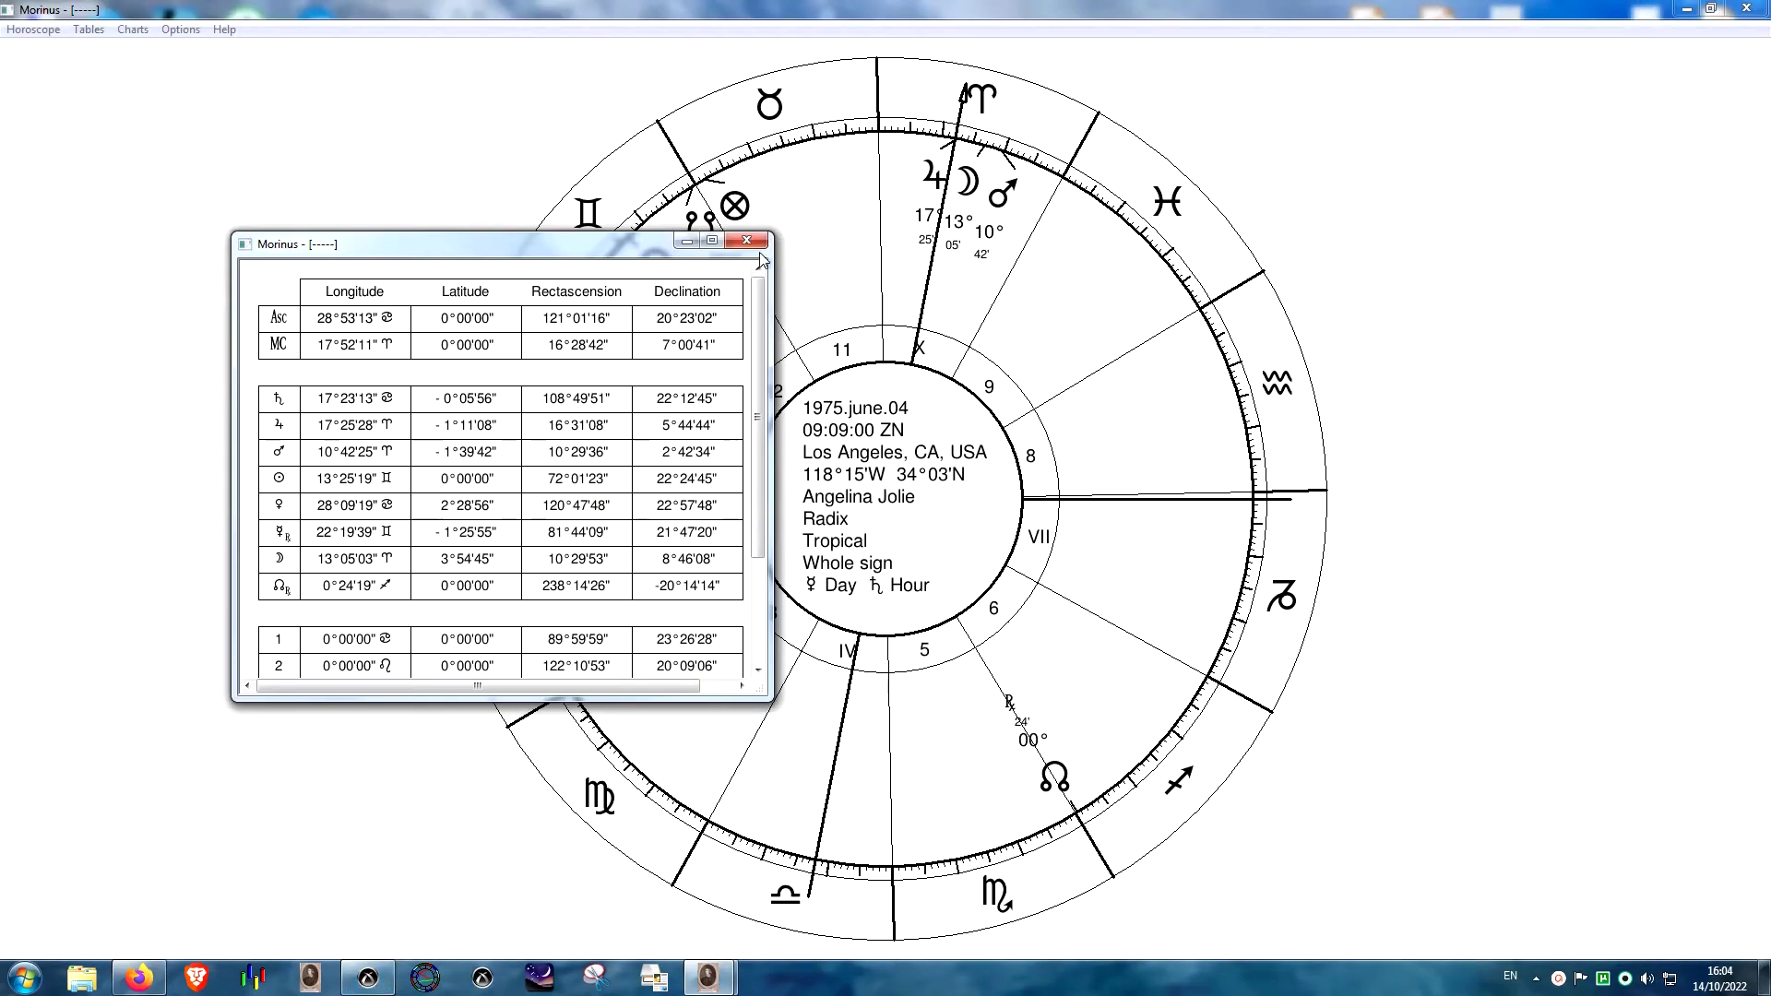
click(747, 240)
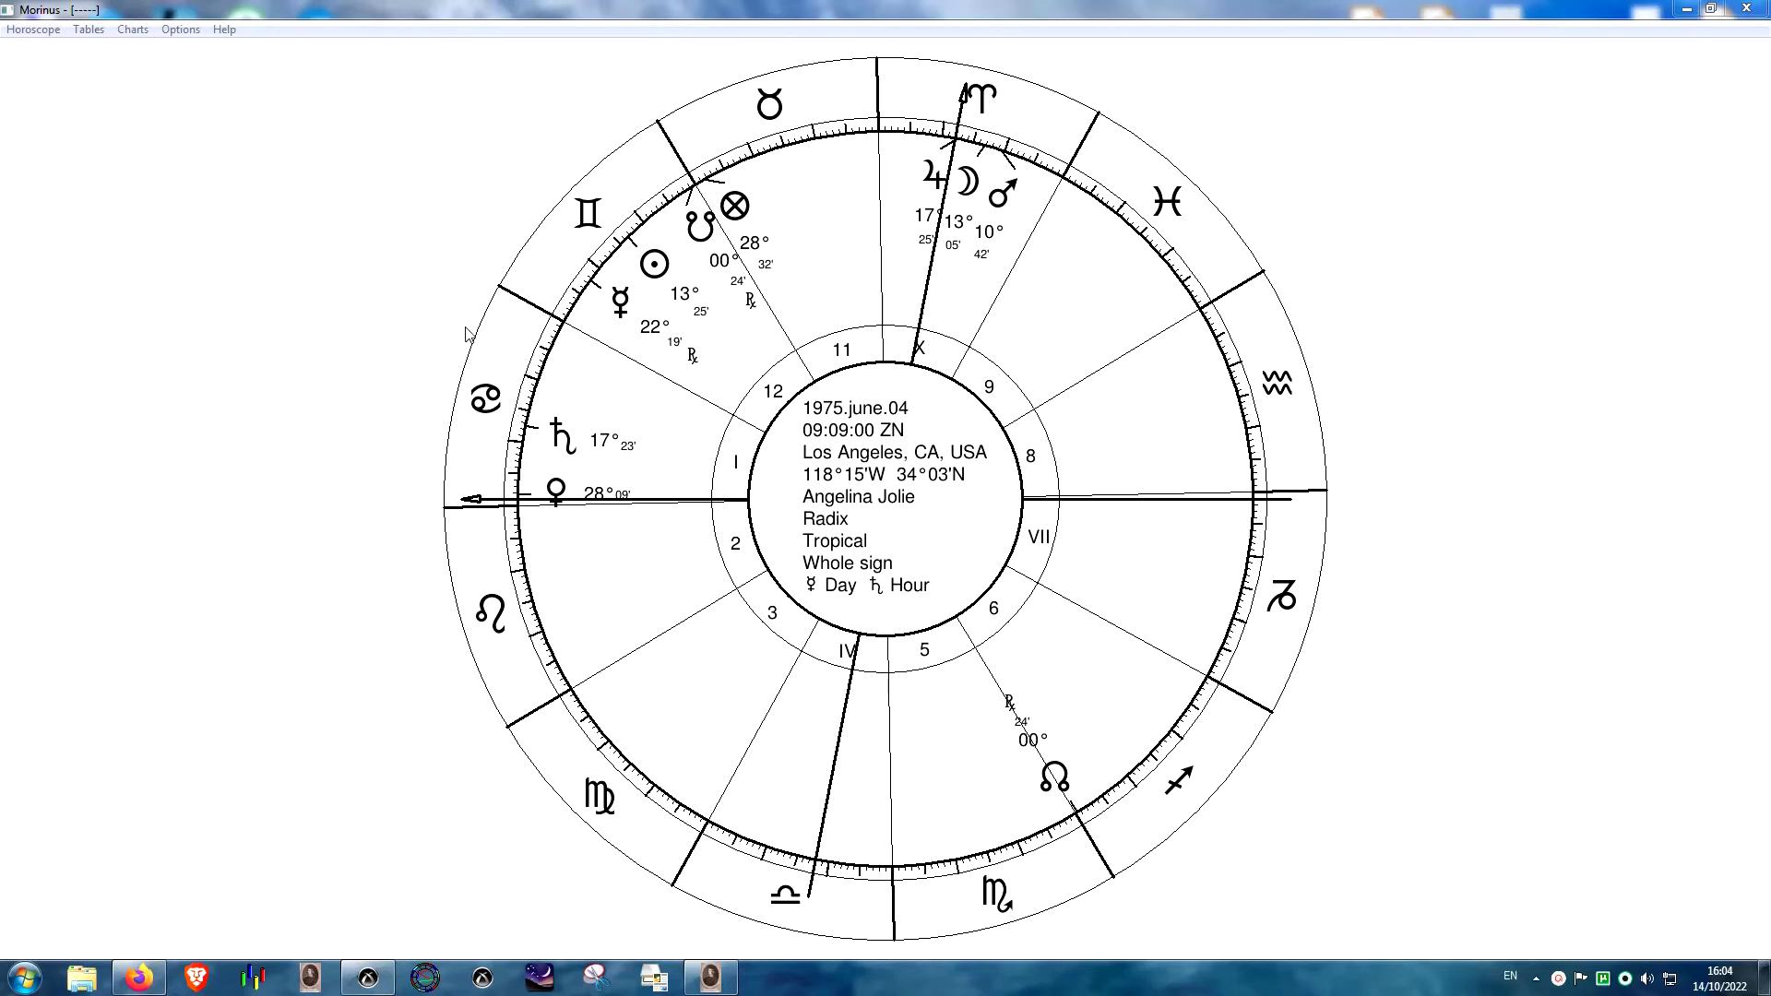
- Save the horoscope as Angelina Jolie in HOR format in the Hors folder
click(53, 34)
click(60, 132)
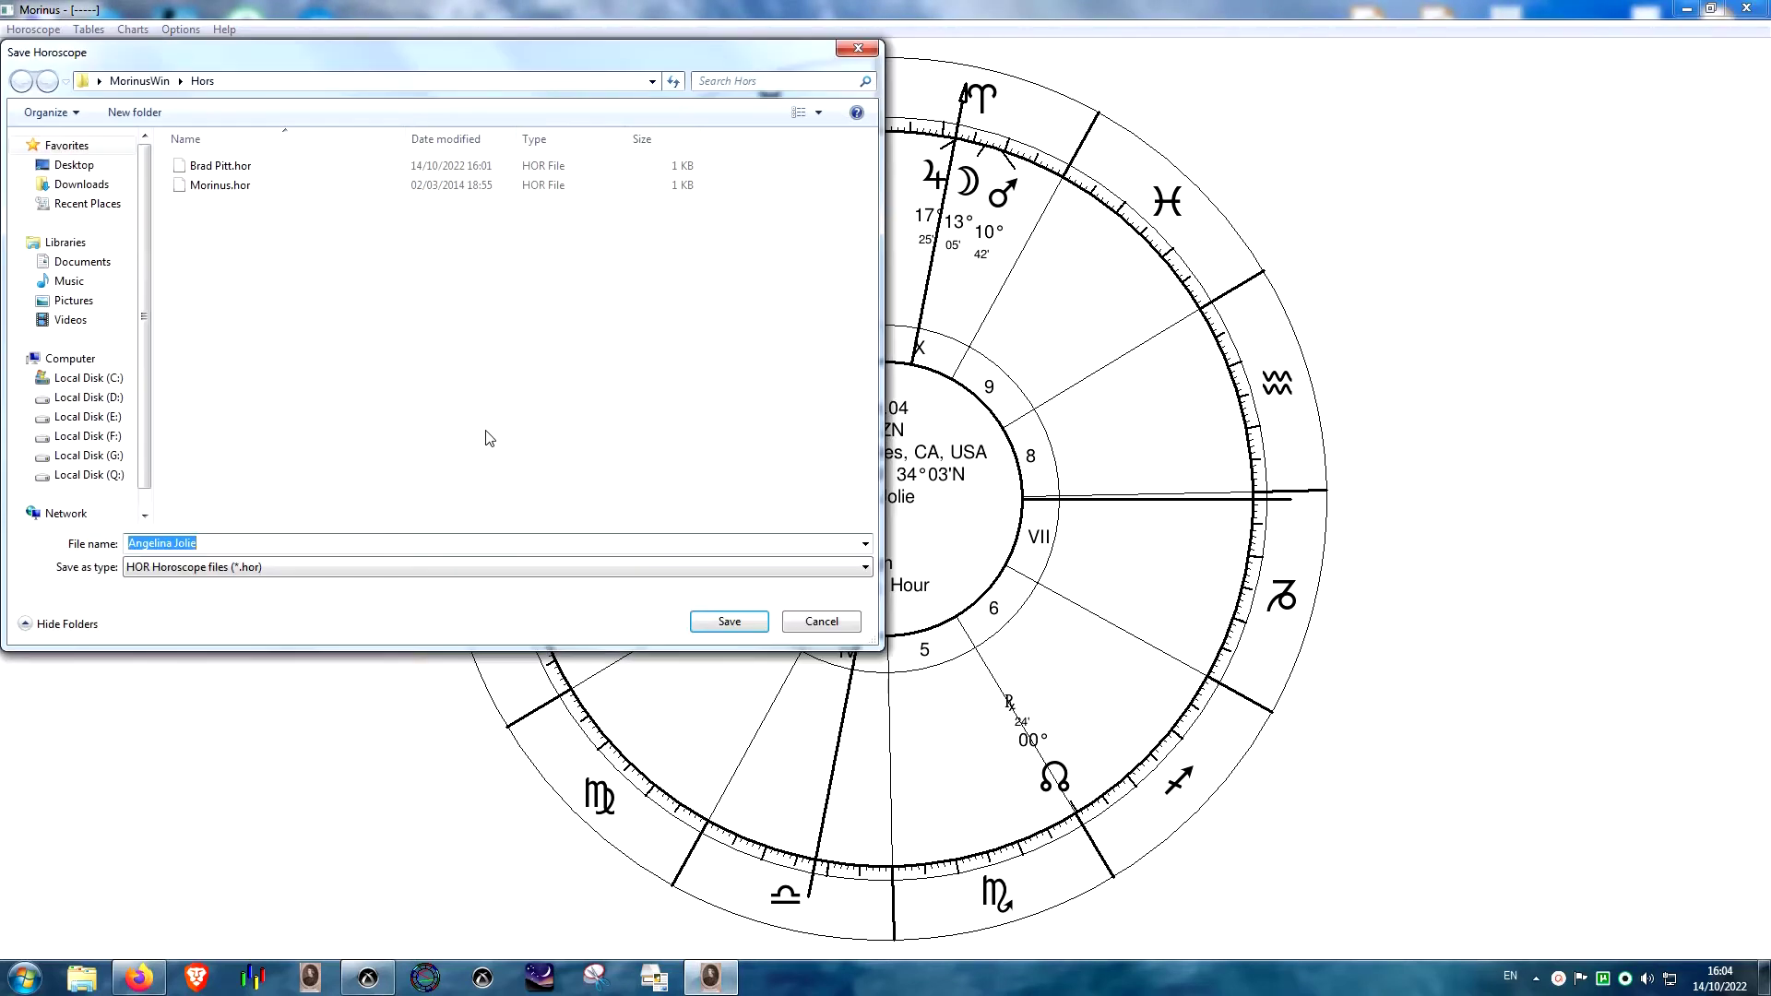
key(Return)
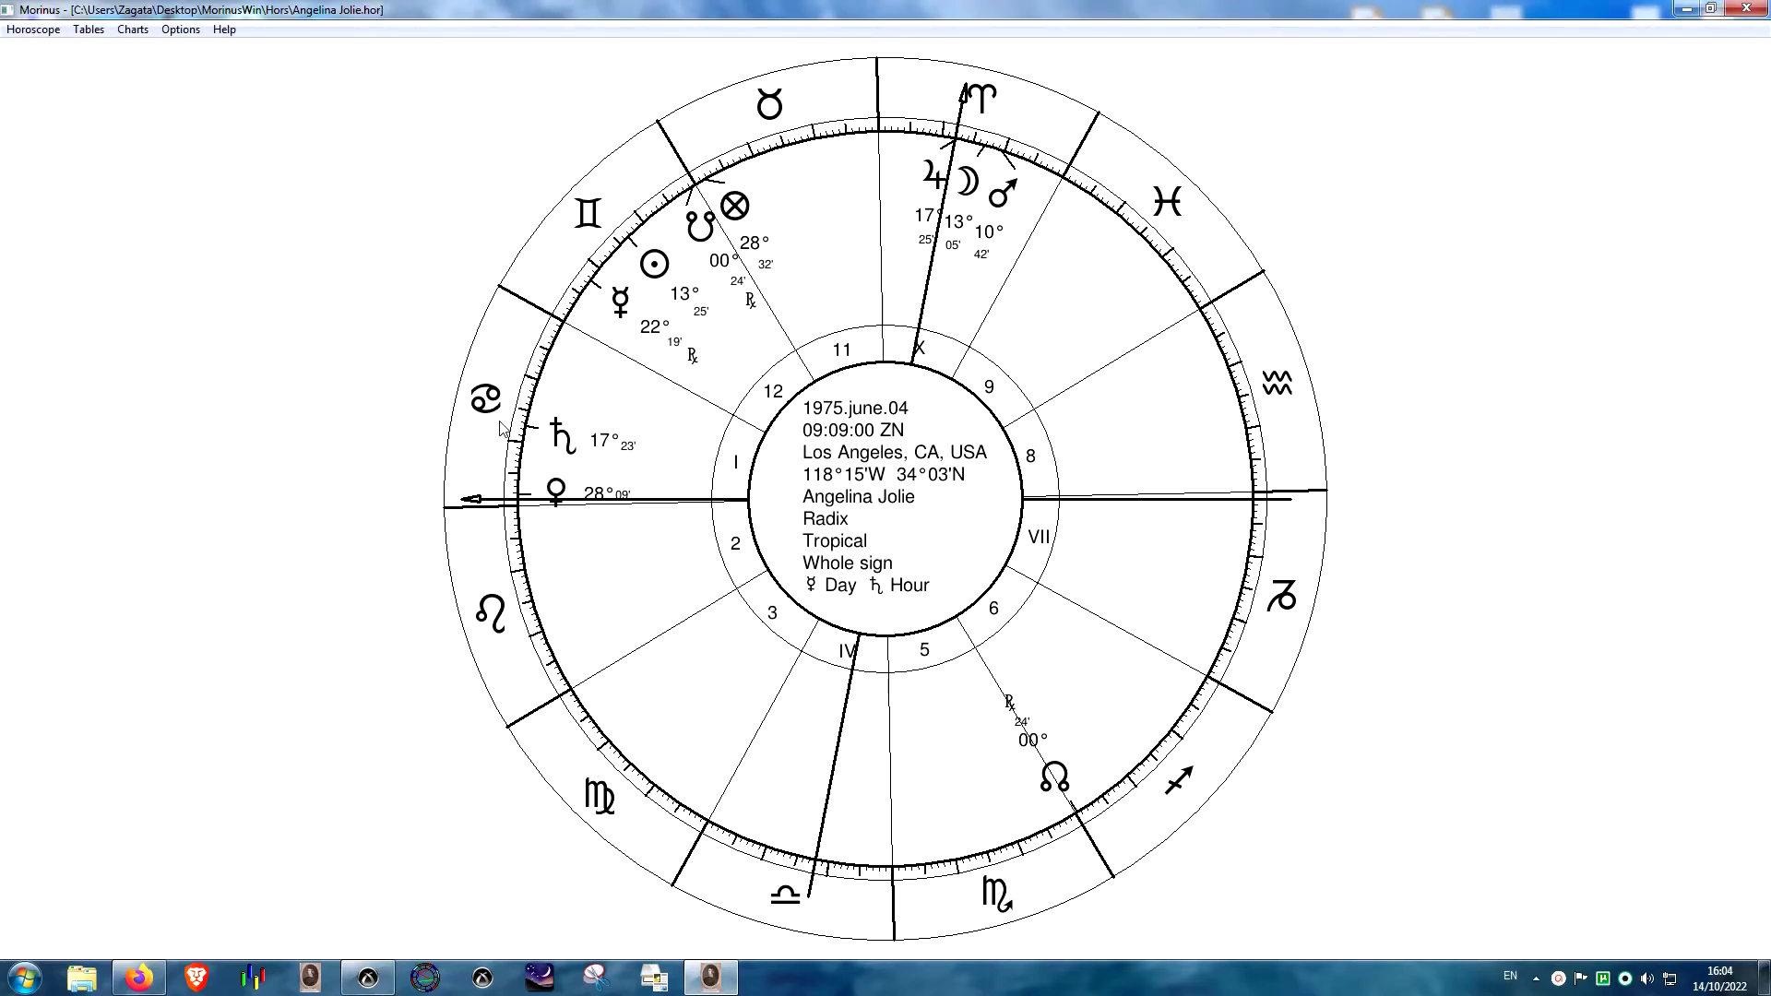
- Open the lots settings, name a new lot Marriage Females, and turn off its Diurnal option
click(180, 30)
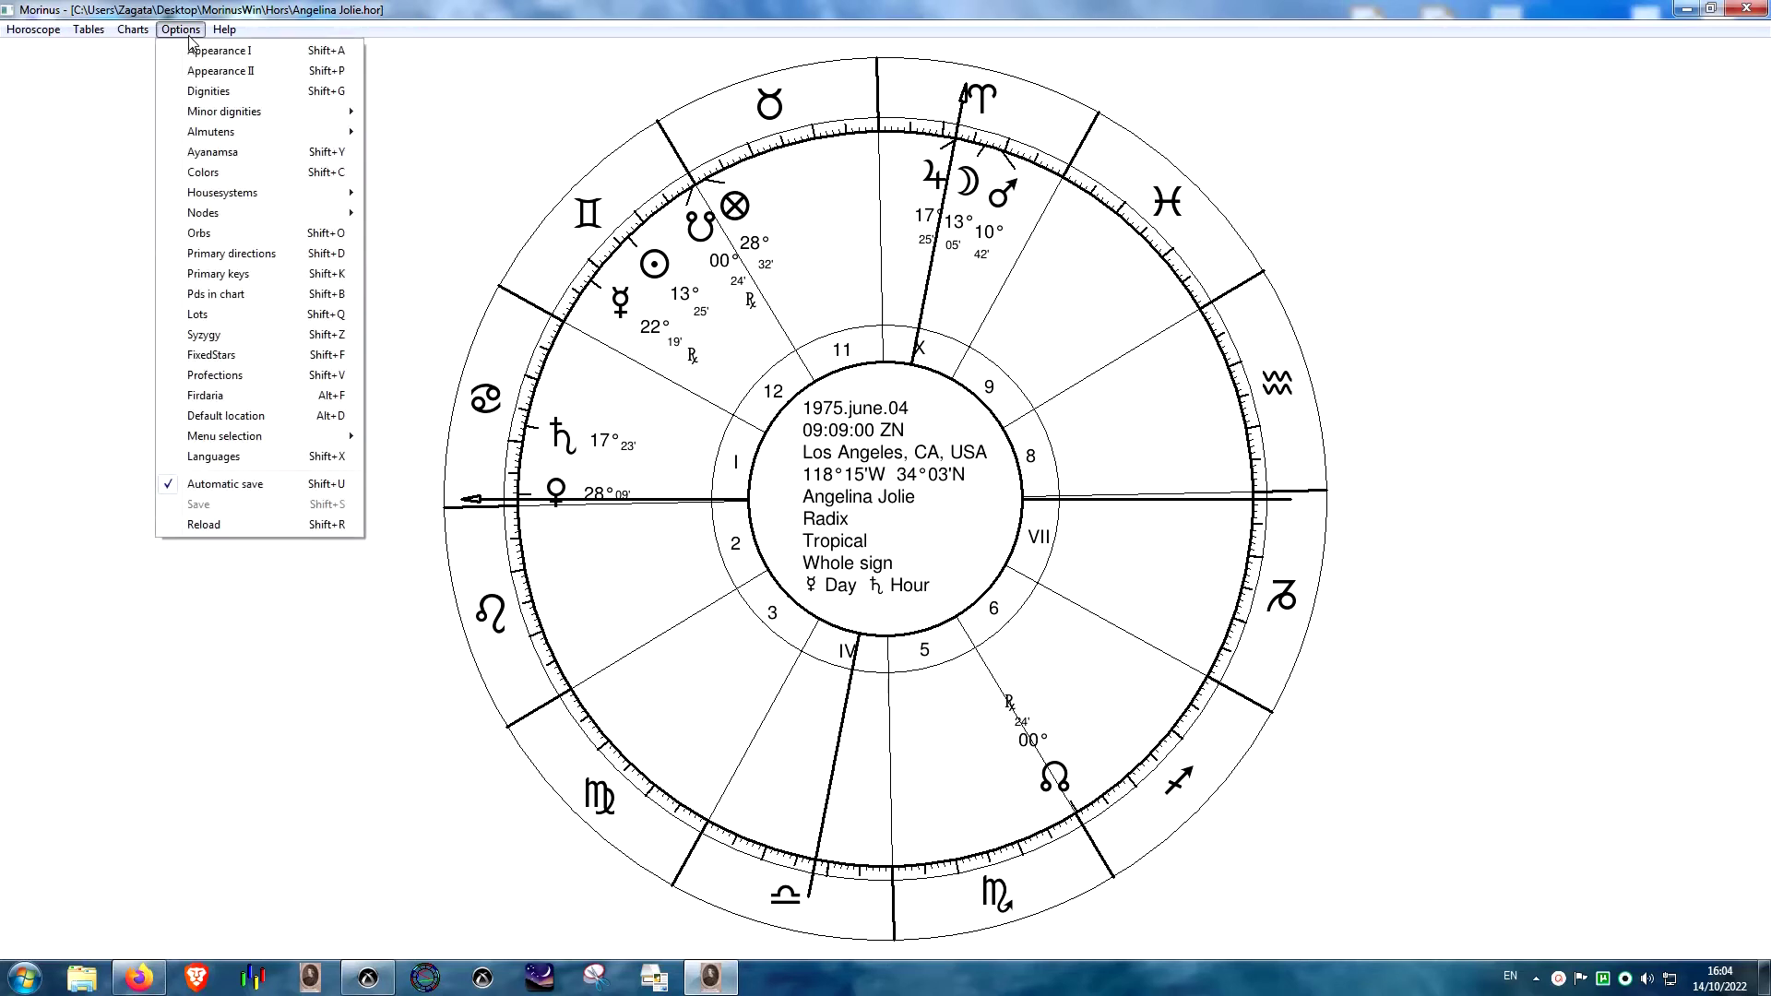
click(242, 319)
drag(848, 208, 834, 331)
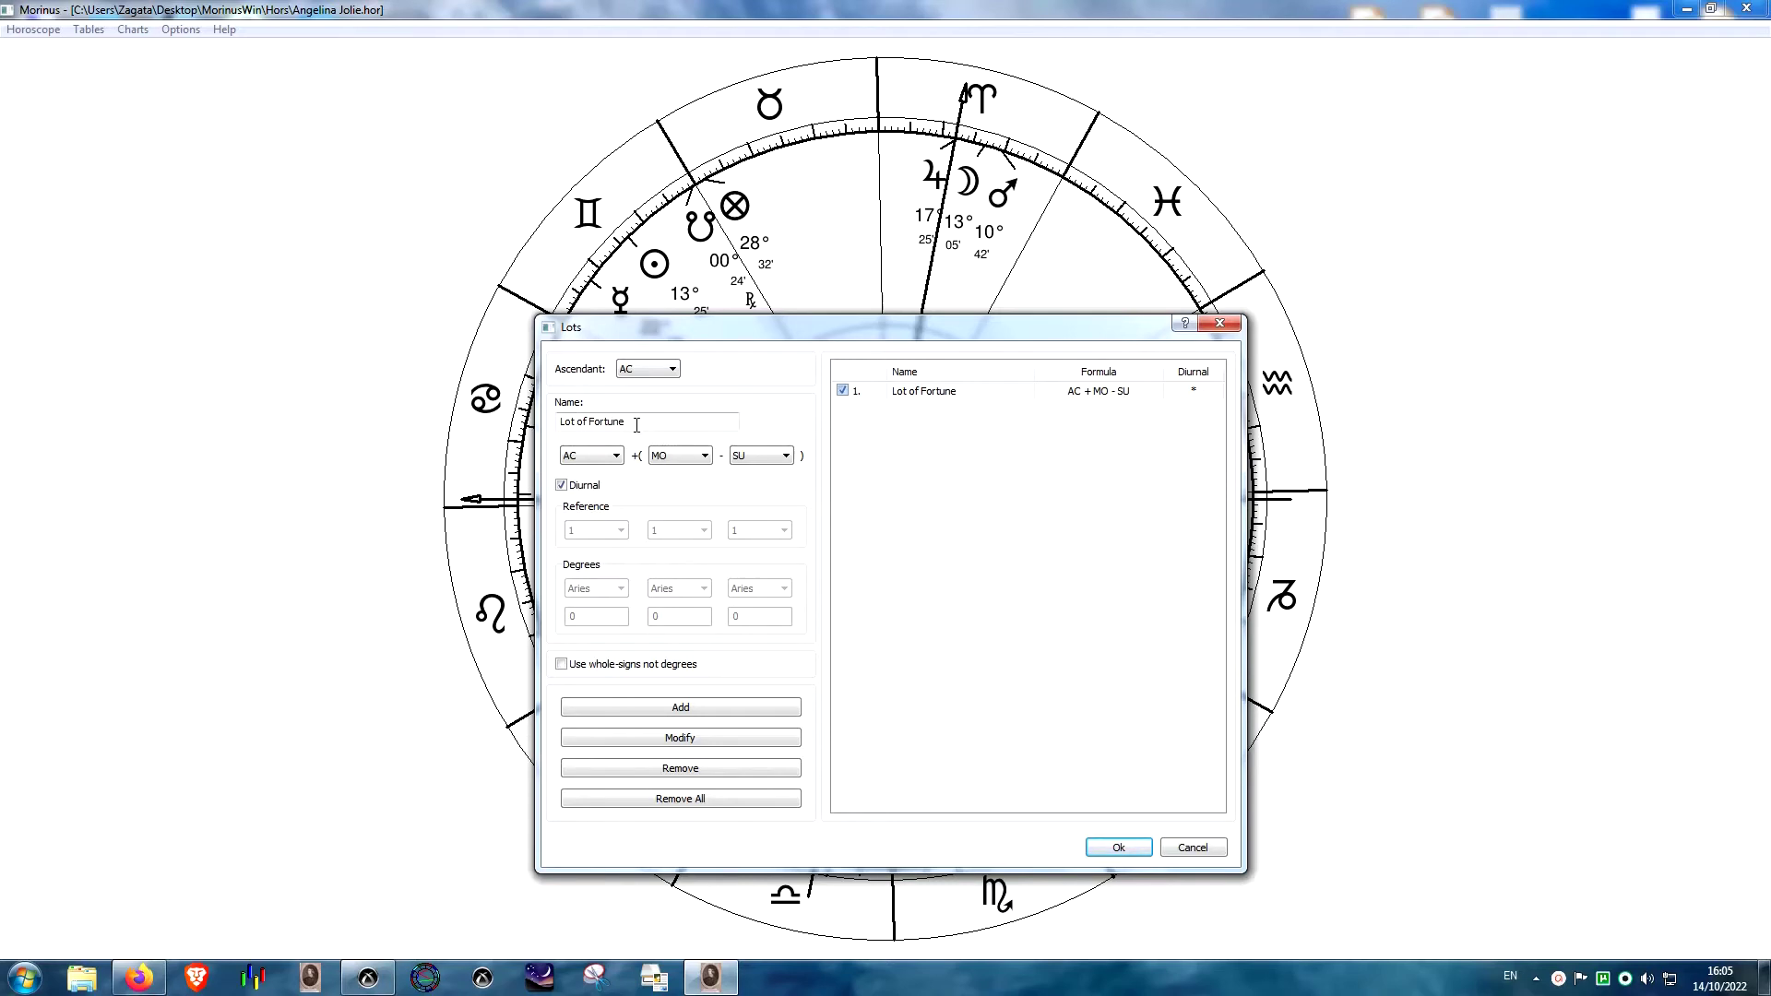
drag(638, 425, 368, 417)
text(Marriage Females)
click(563, 486)
- Set the Marriage Females lot's formula to AC + SA - VE, add it to the lots list, and enable it
click(698, 466)
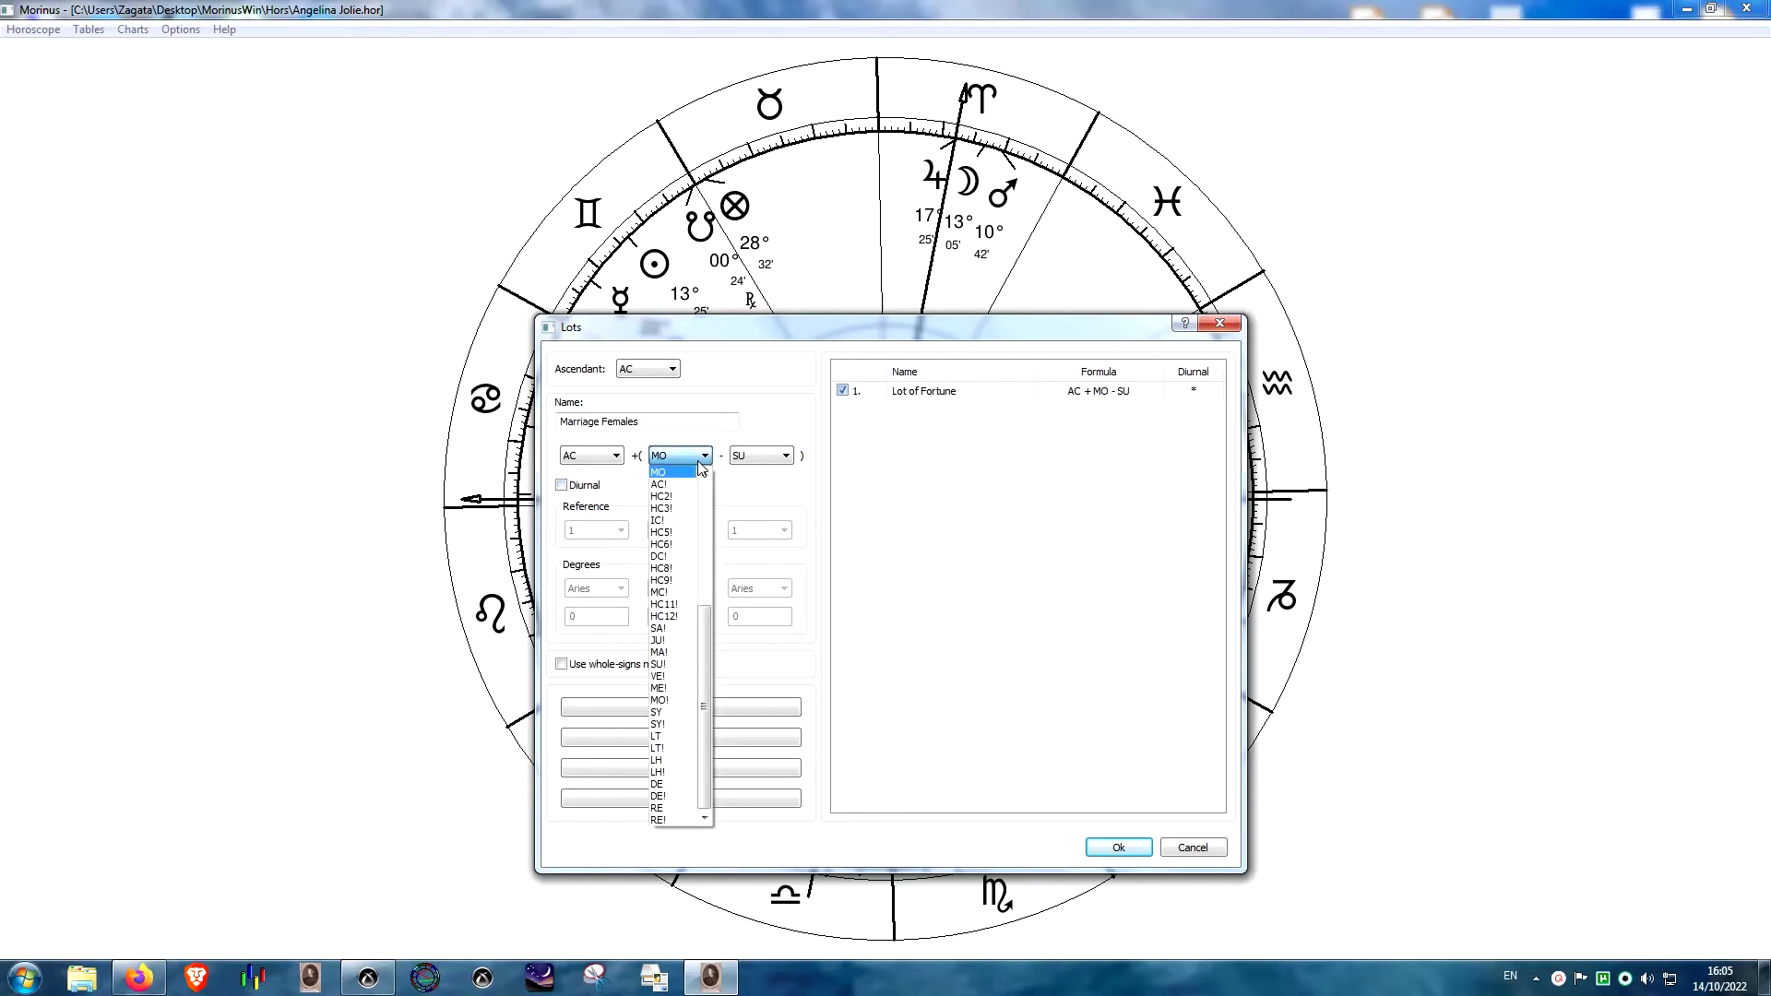
scroll(688, 591, up, 6)
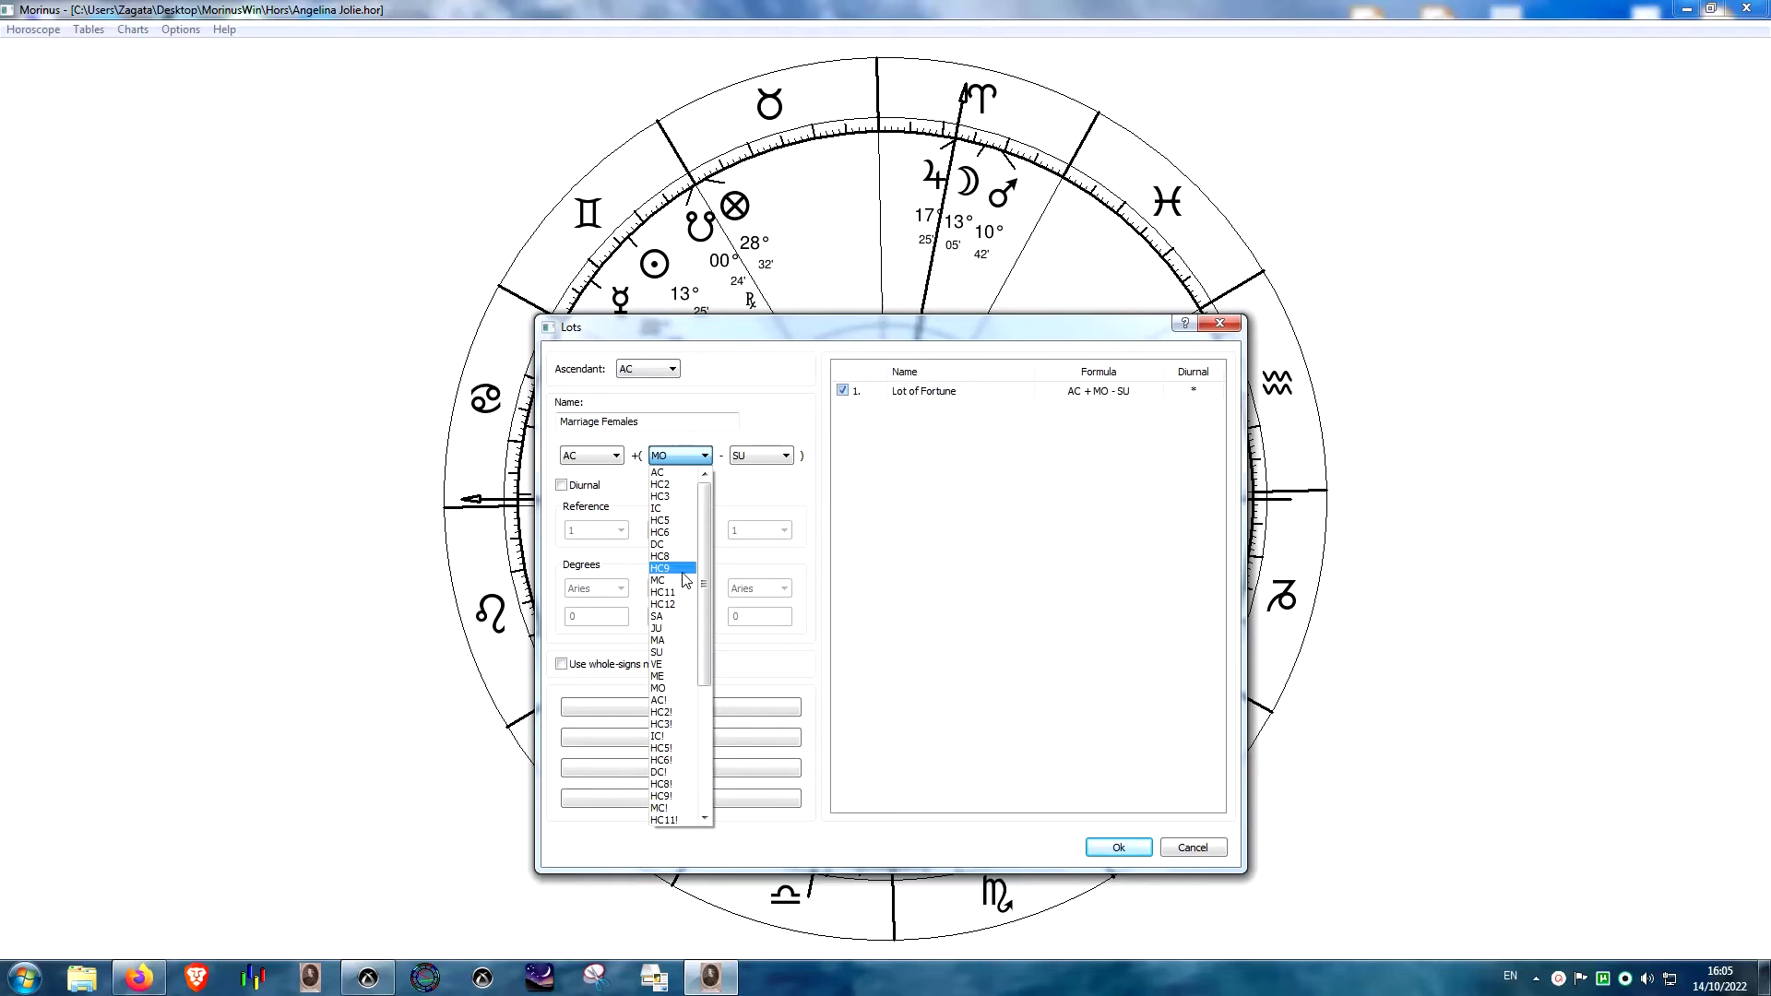
scroll(706, 581, down, 2)
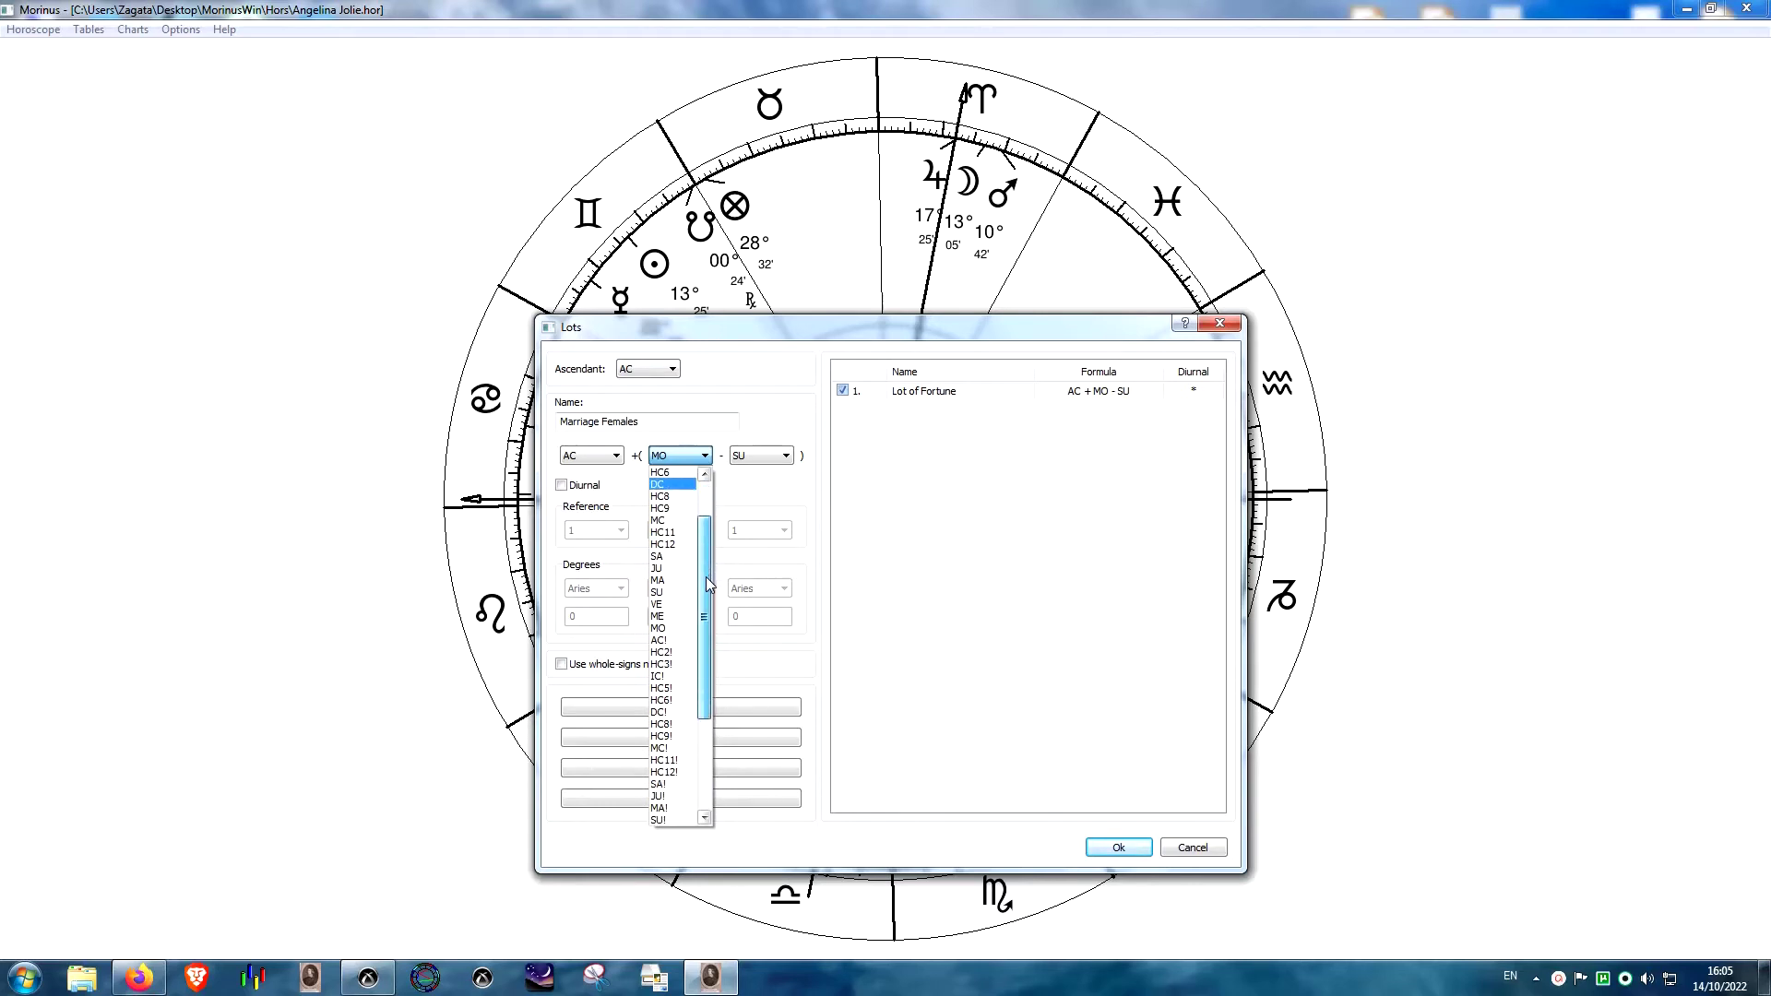
click(659, 556)
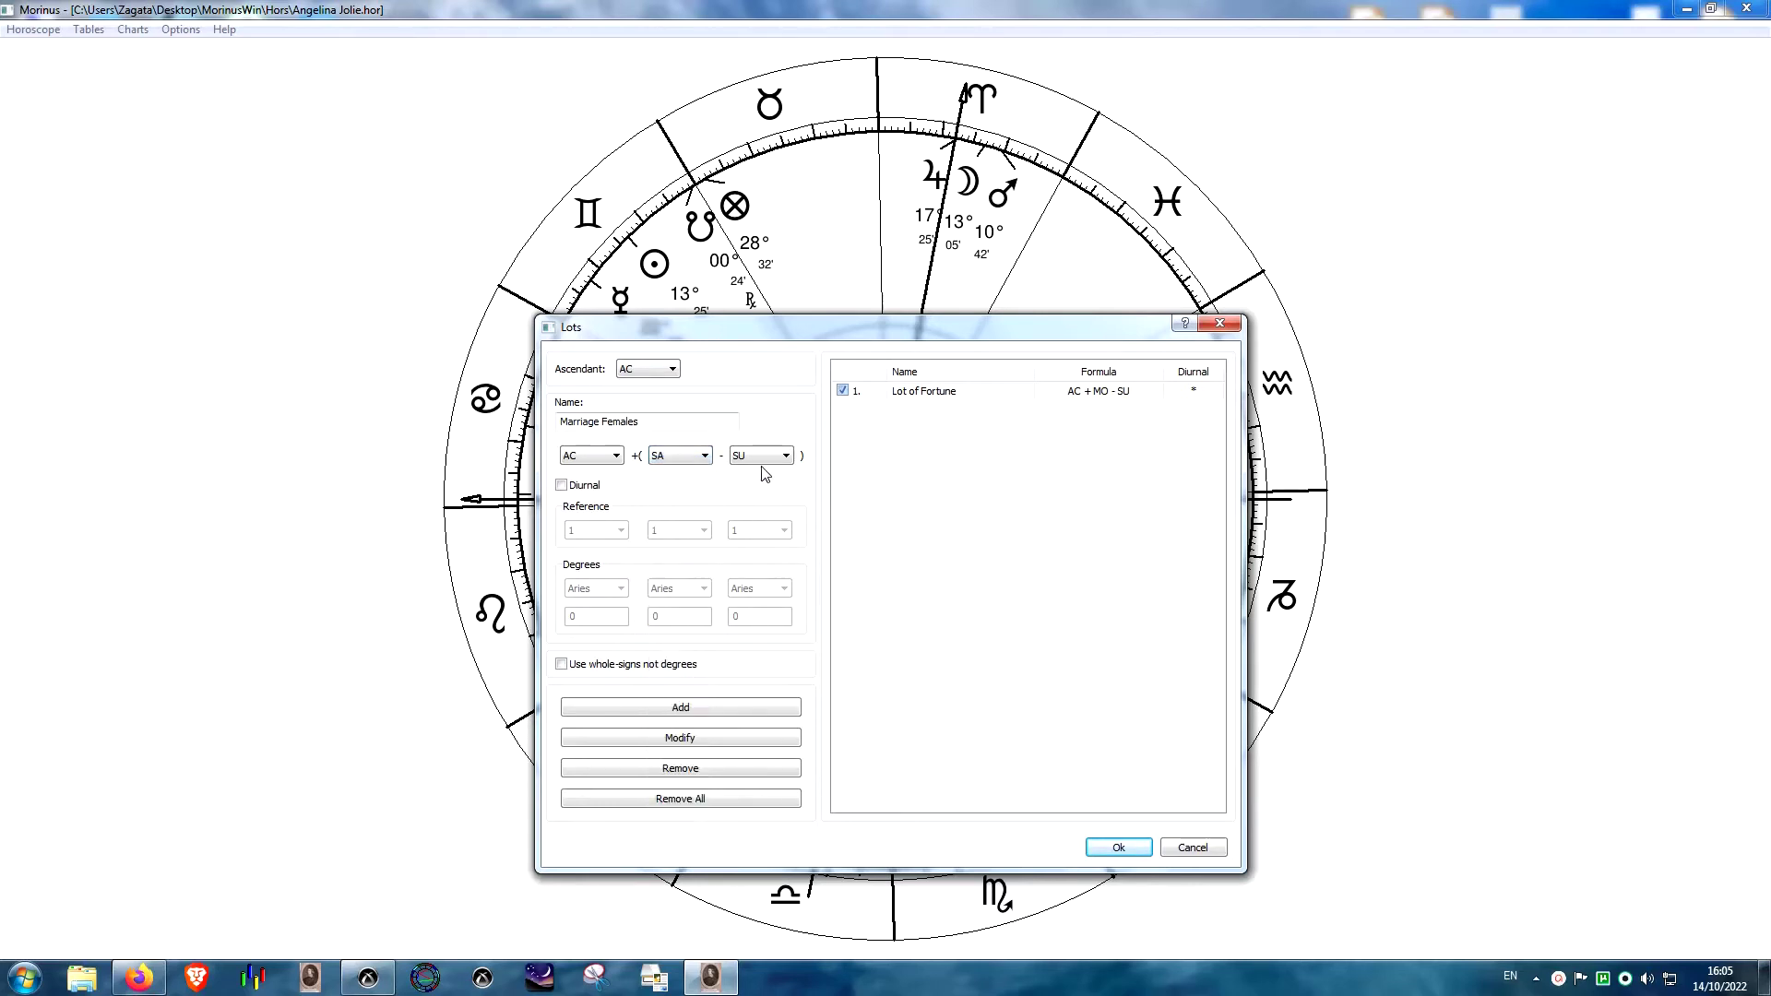
click(777, 455)
scroll(788, 520, up, 5)
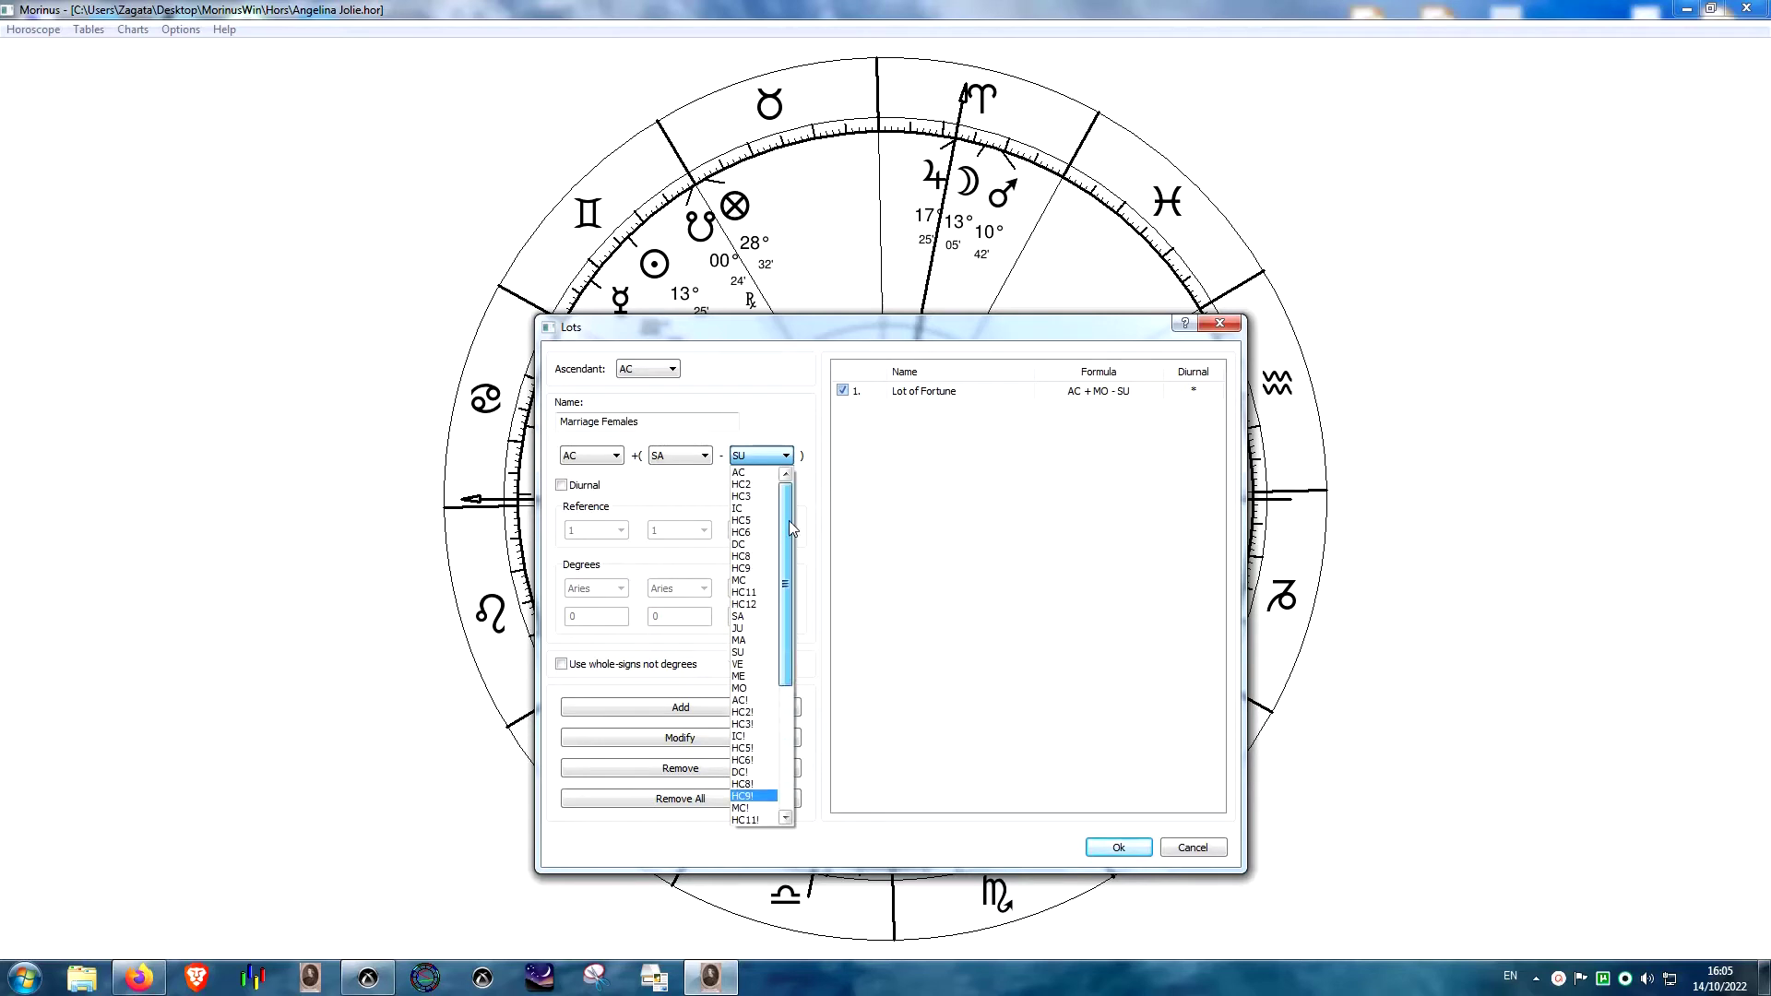
scroll(786, 554, down, 1)
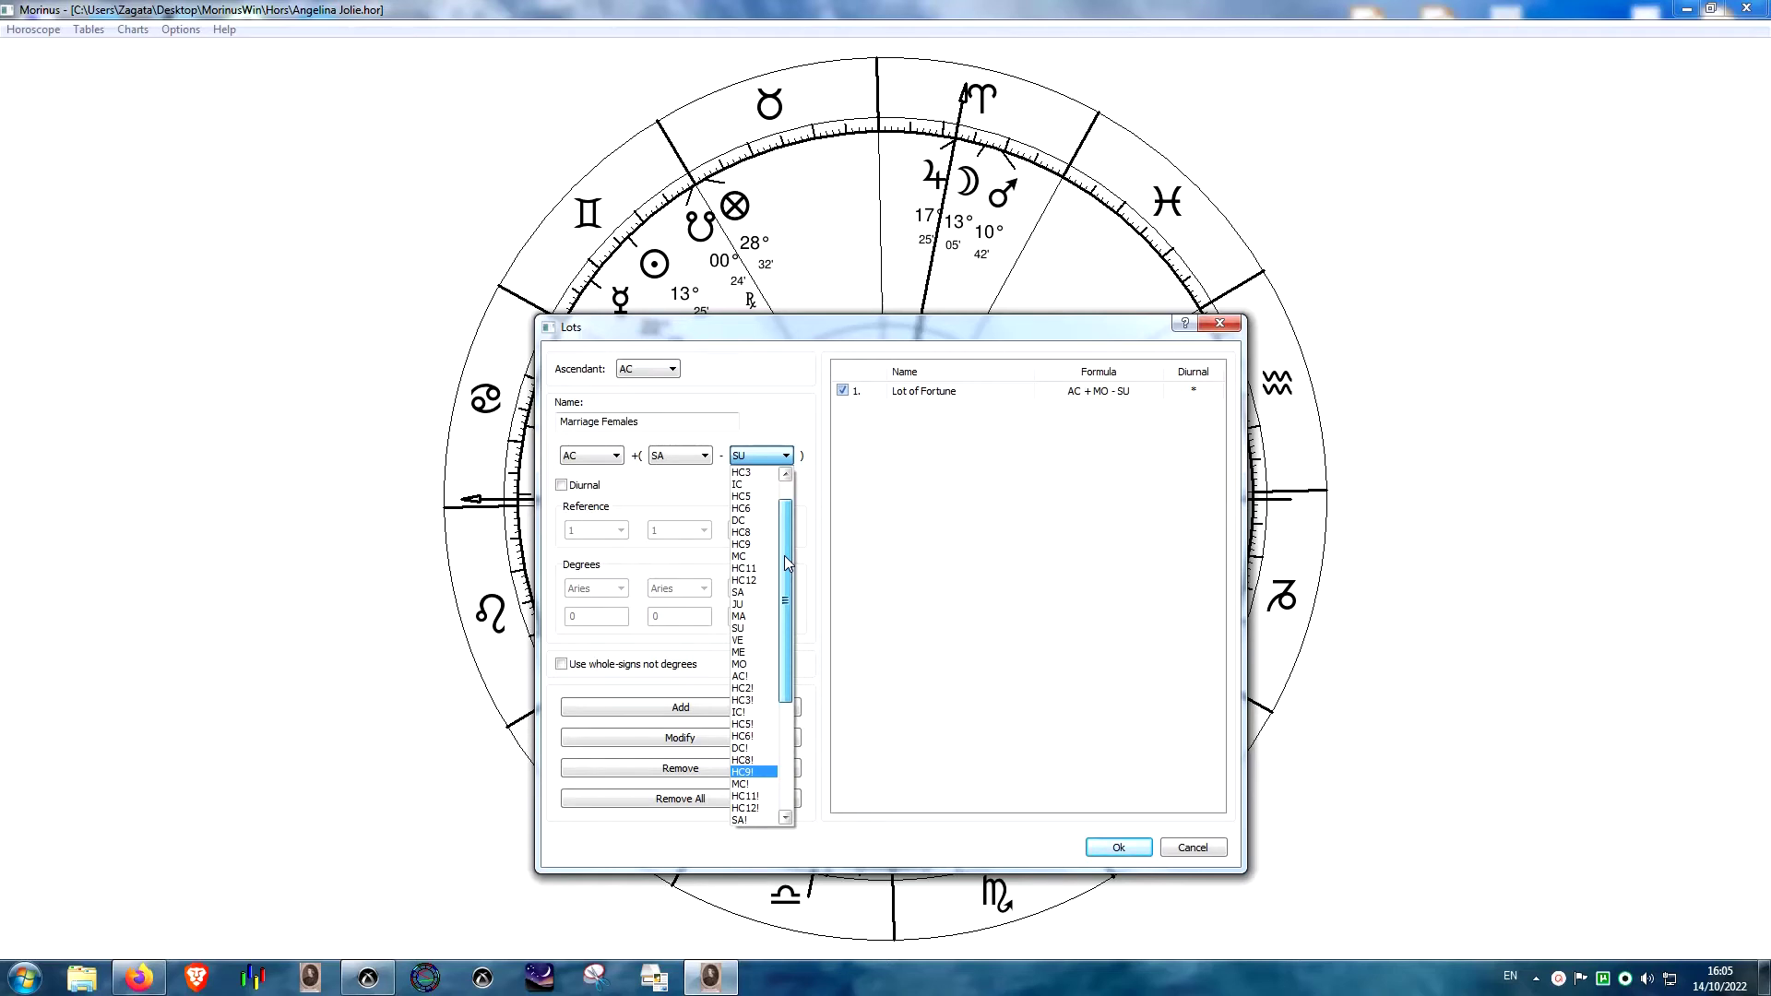
scroll(786, 563, up, 1)
click(744, 640)
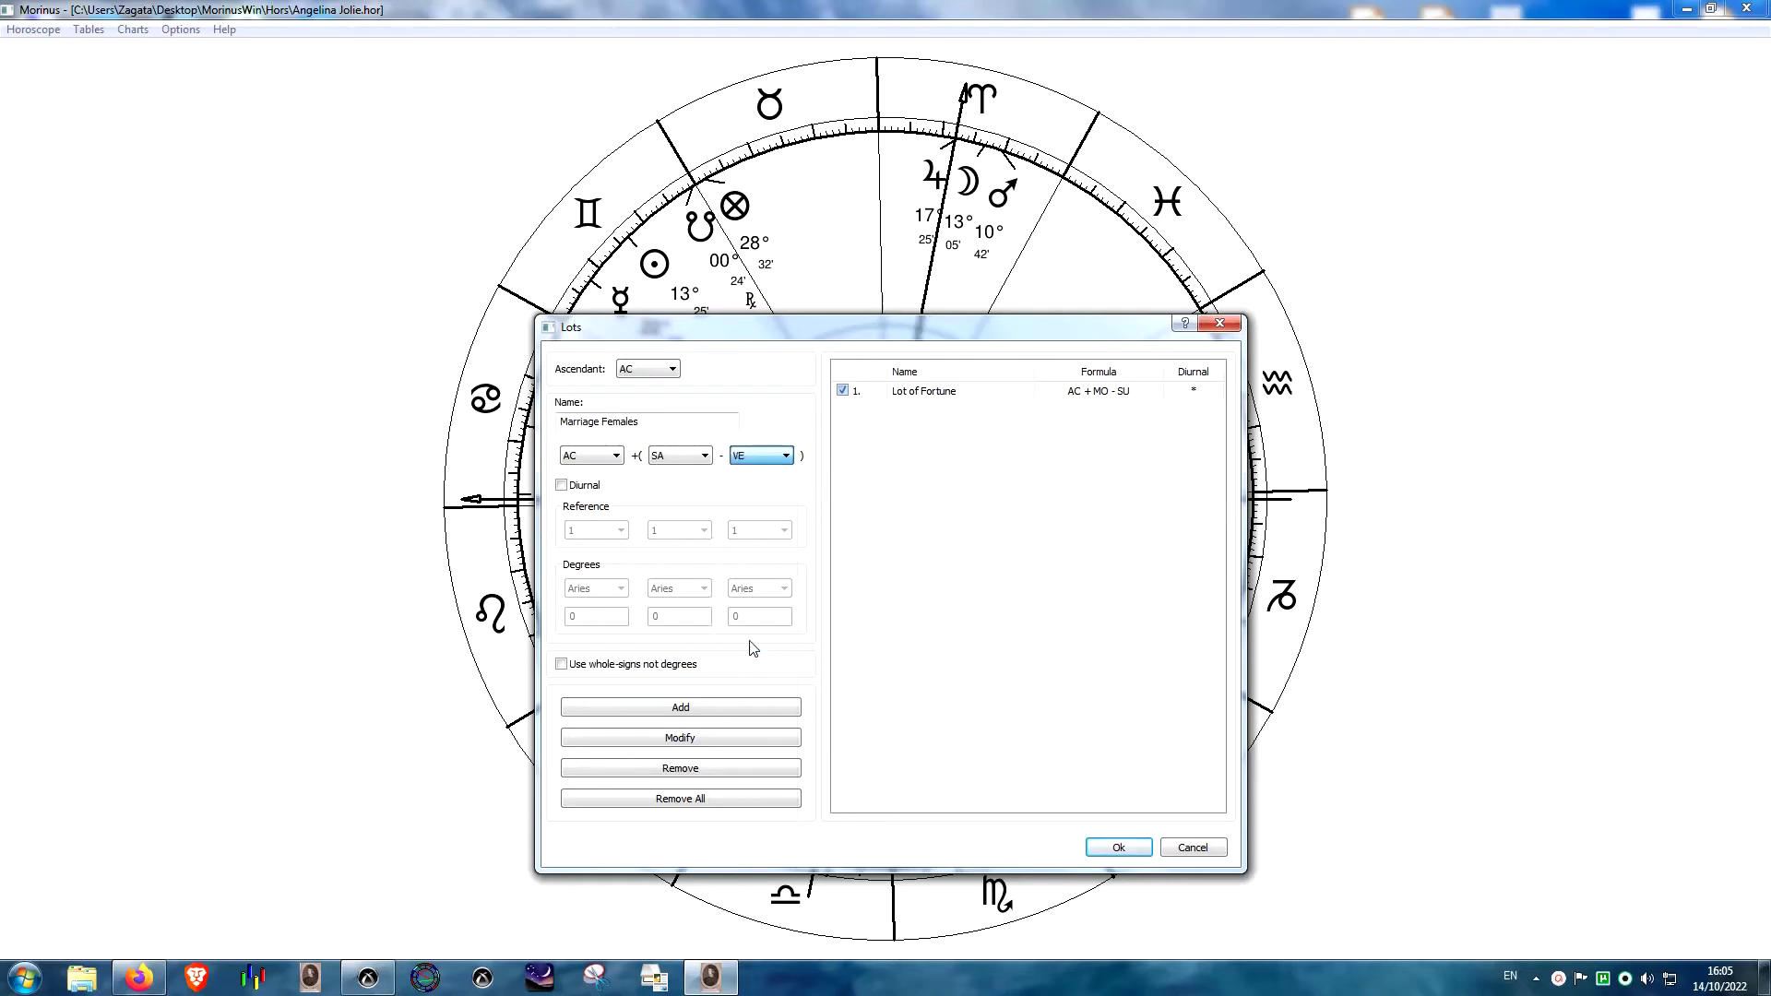
click(681, 707)
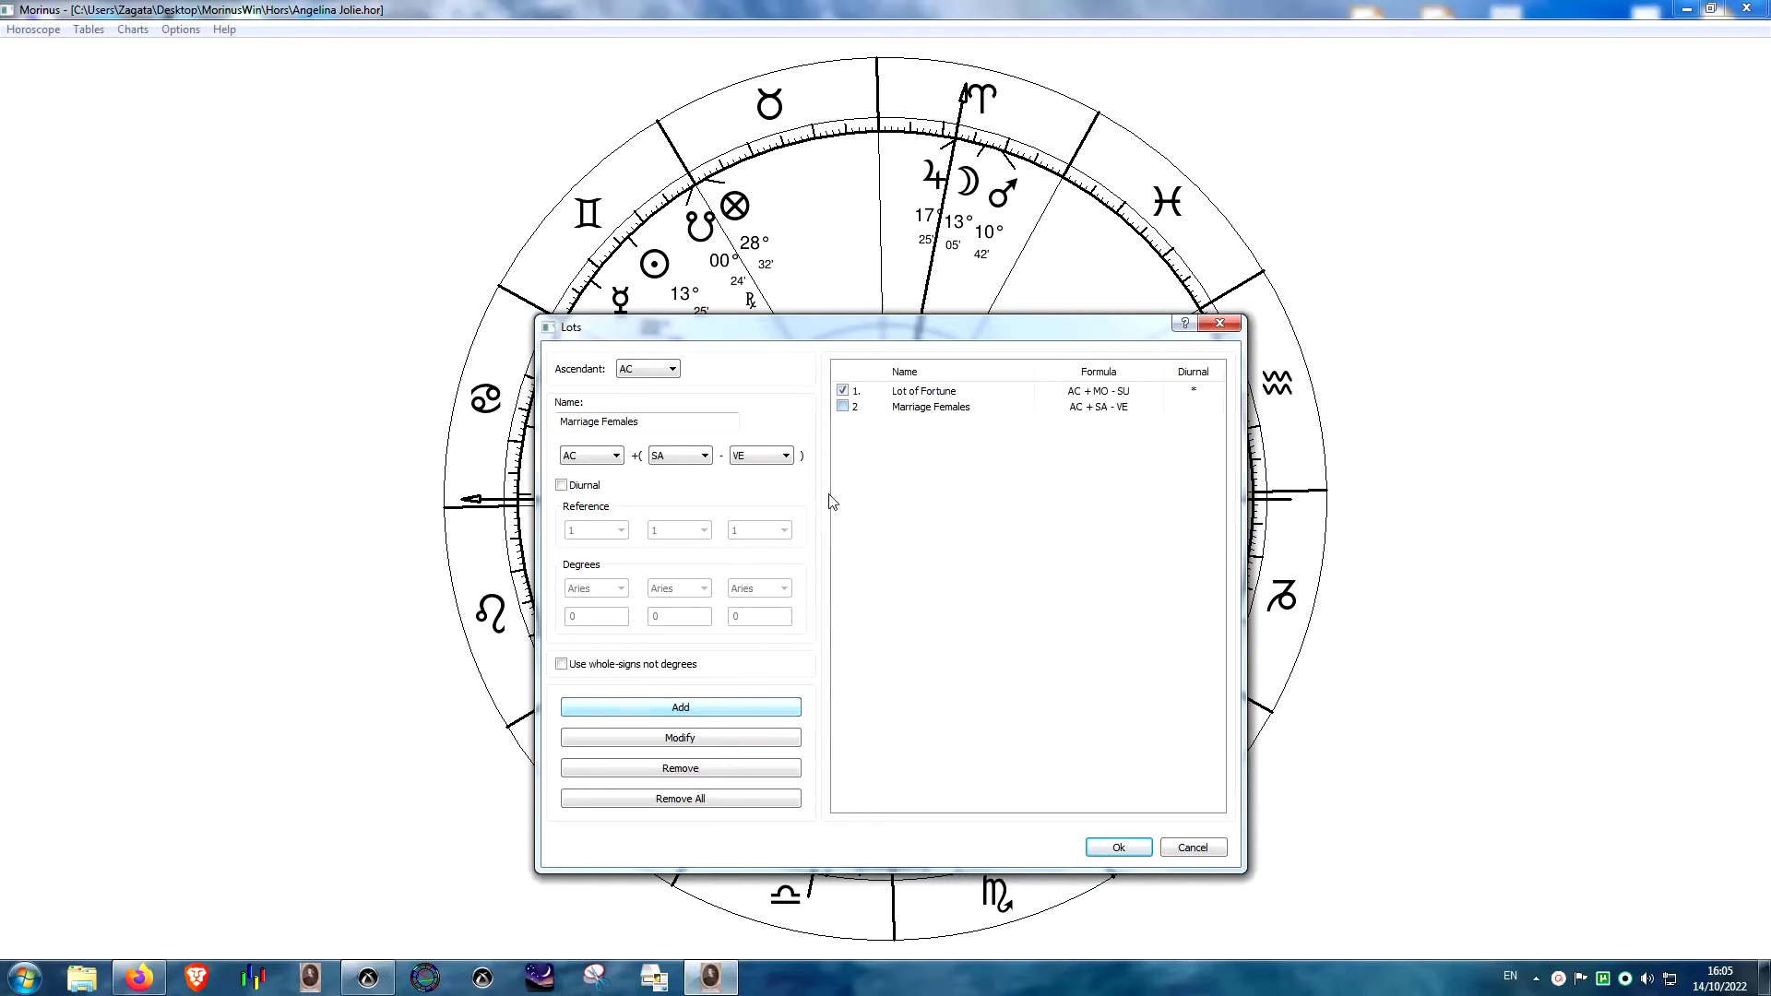
click(842, 407)
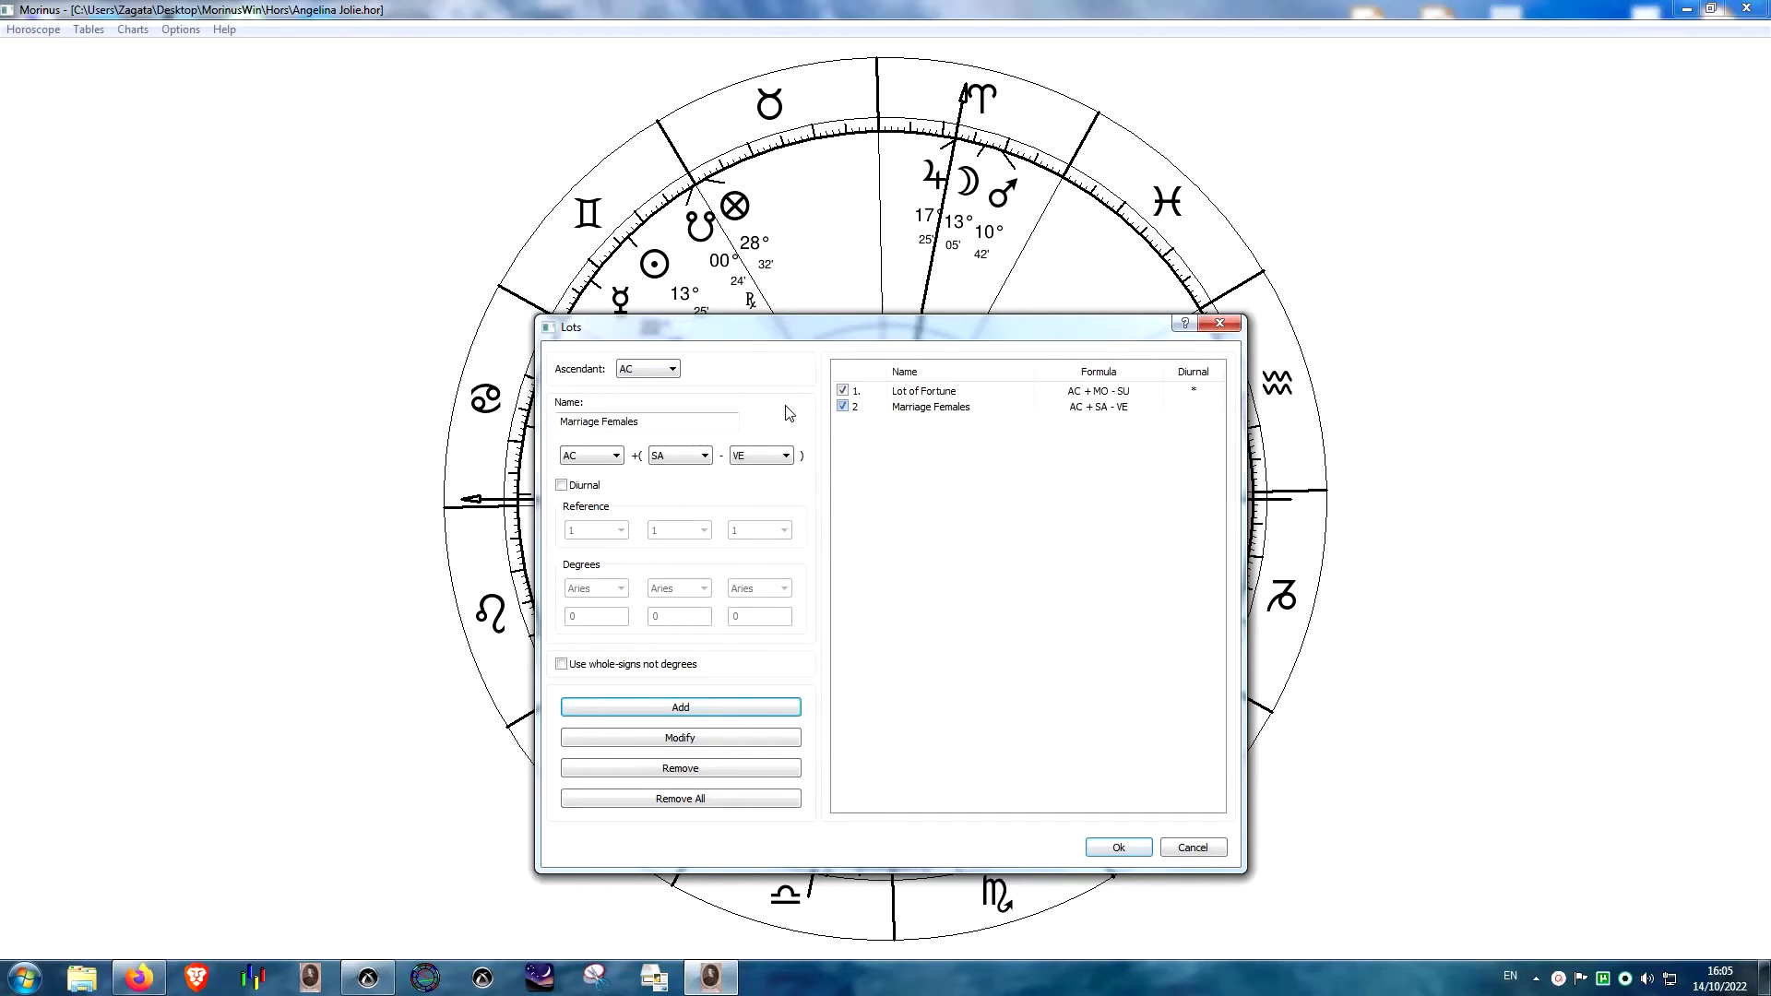
- Define a lot named Marriage Ven-Dsc with the formula AC + DC - VE, add it to the lots list, and enable it
click(673, 416)
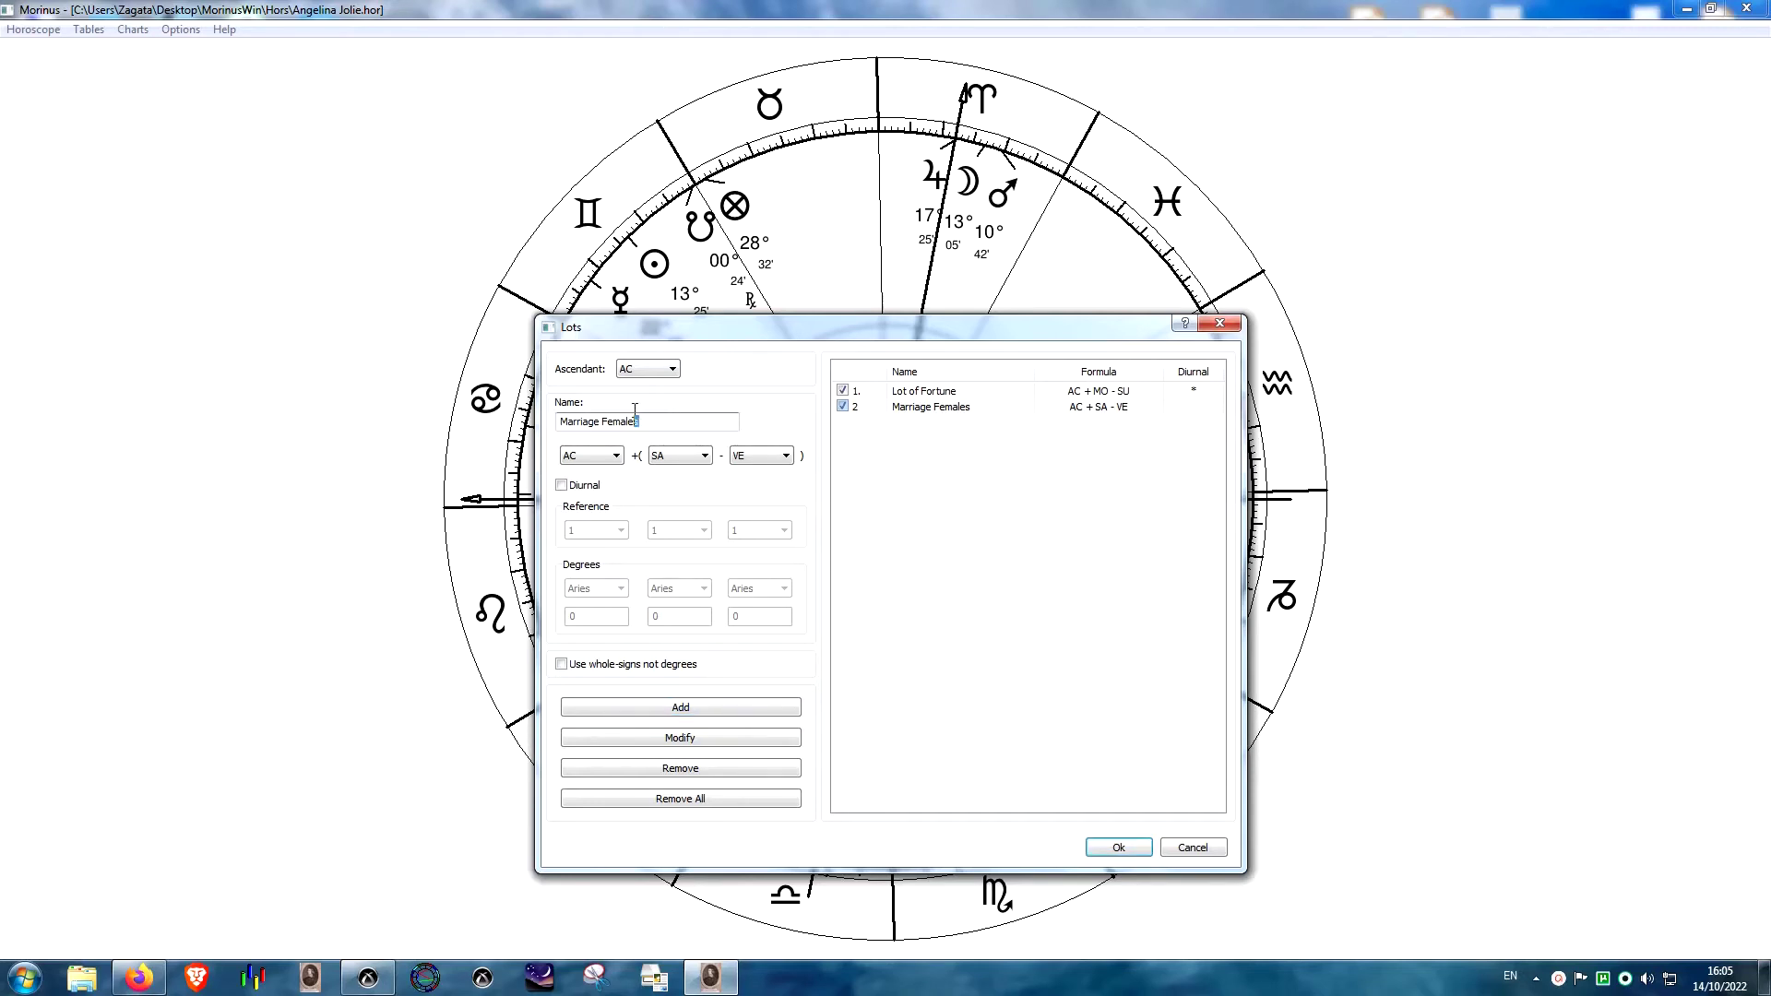
drag(635, 408, 513, 404)
key(End)
key(Home)
click(692, 455)
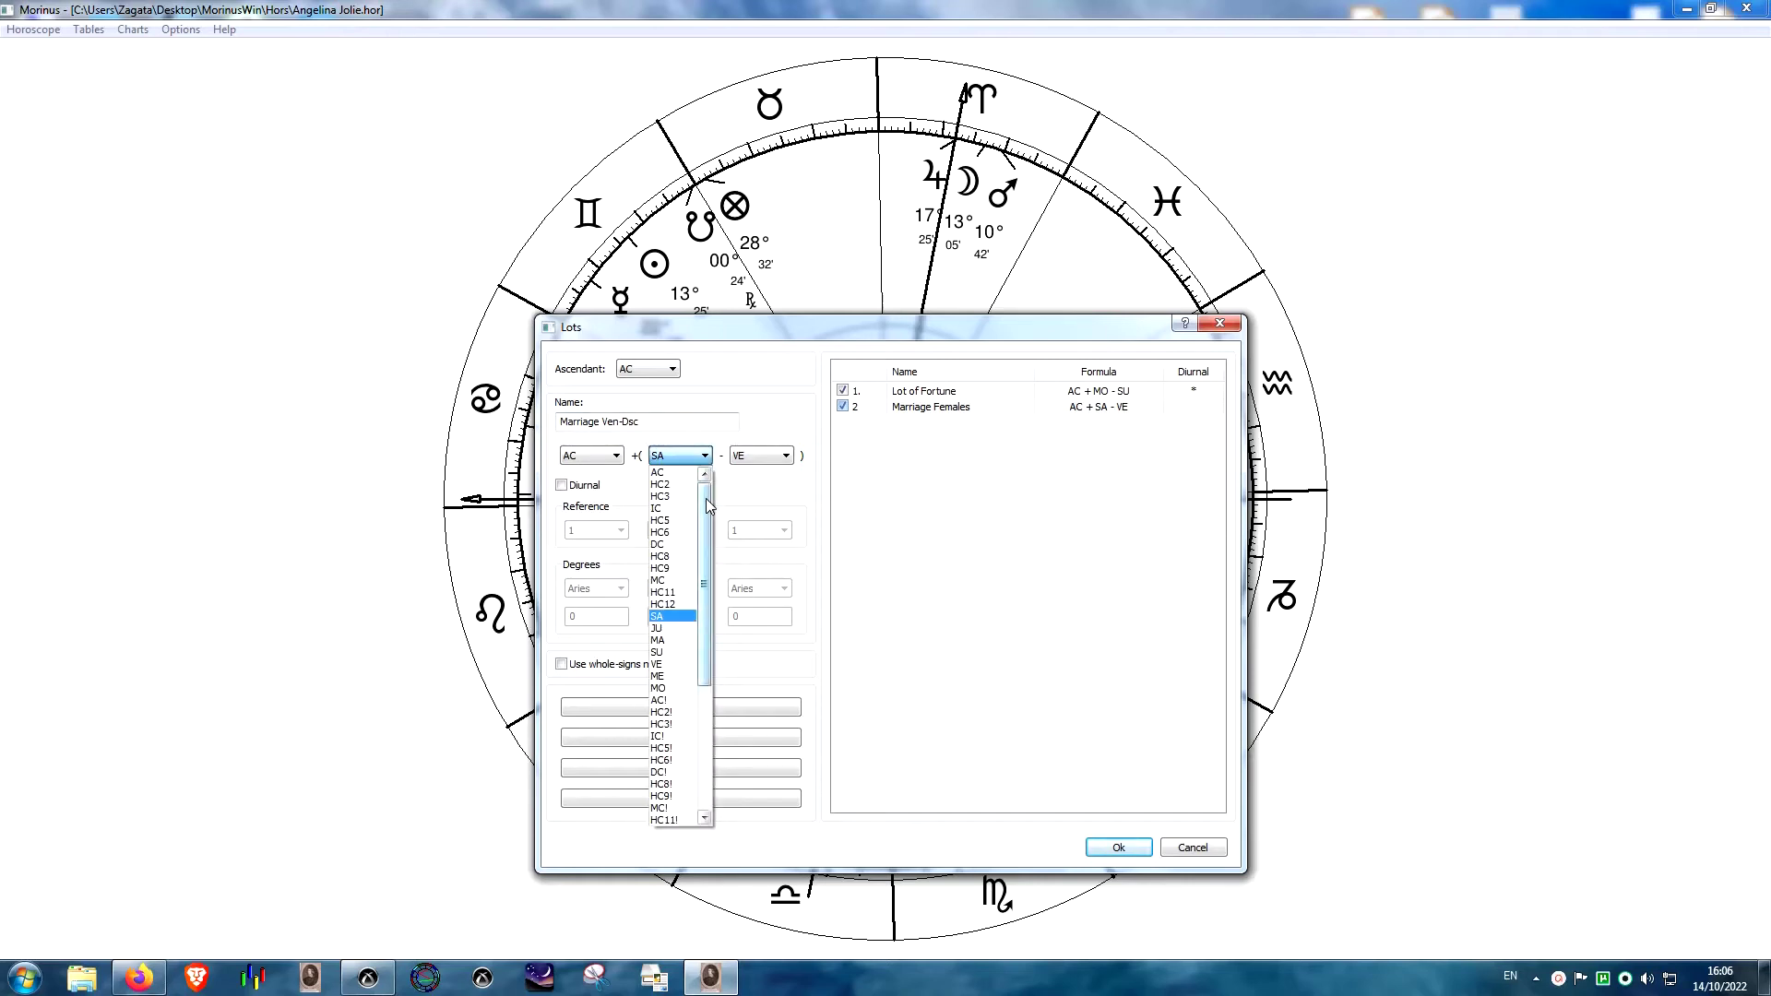
click(687, 545)
click(783, 457)
click(770, 406)
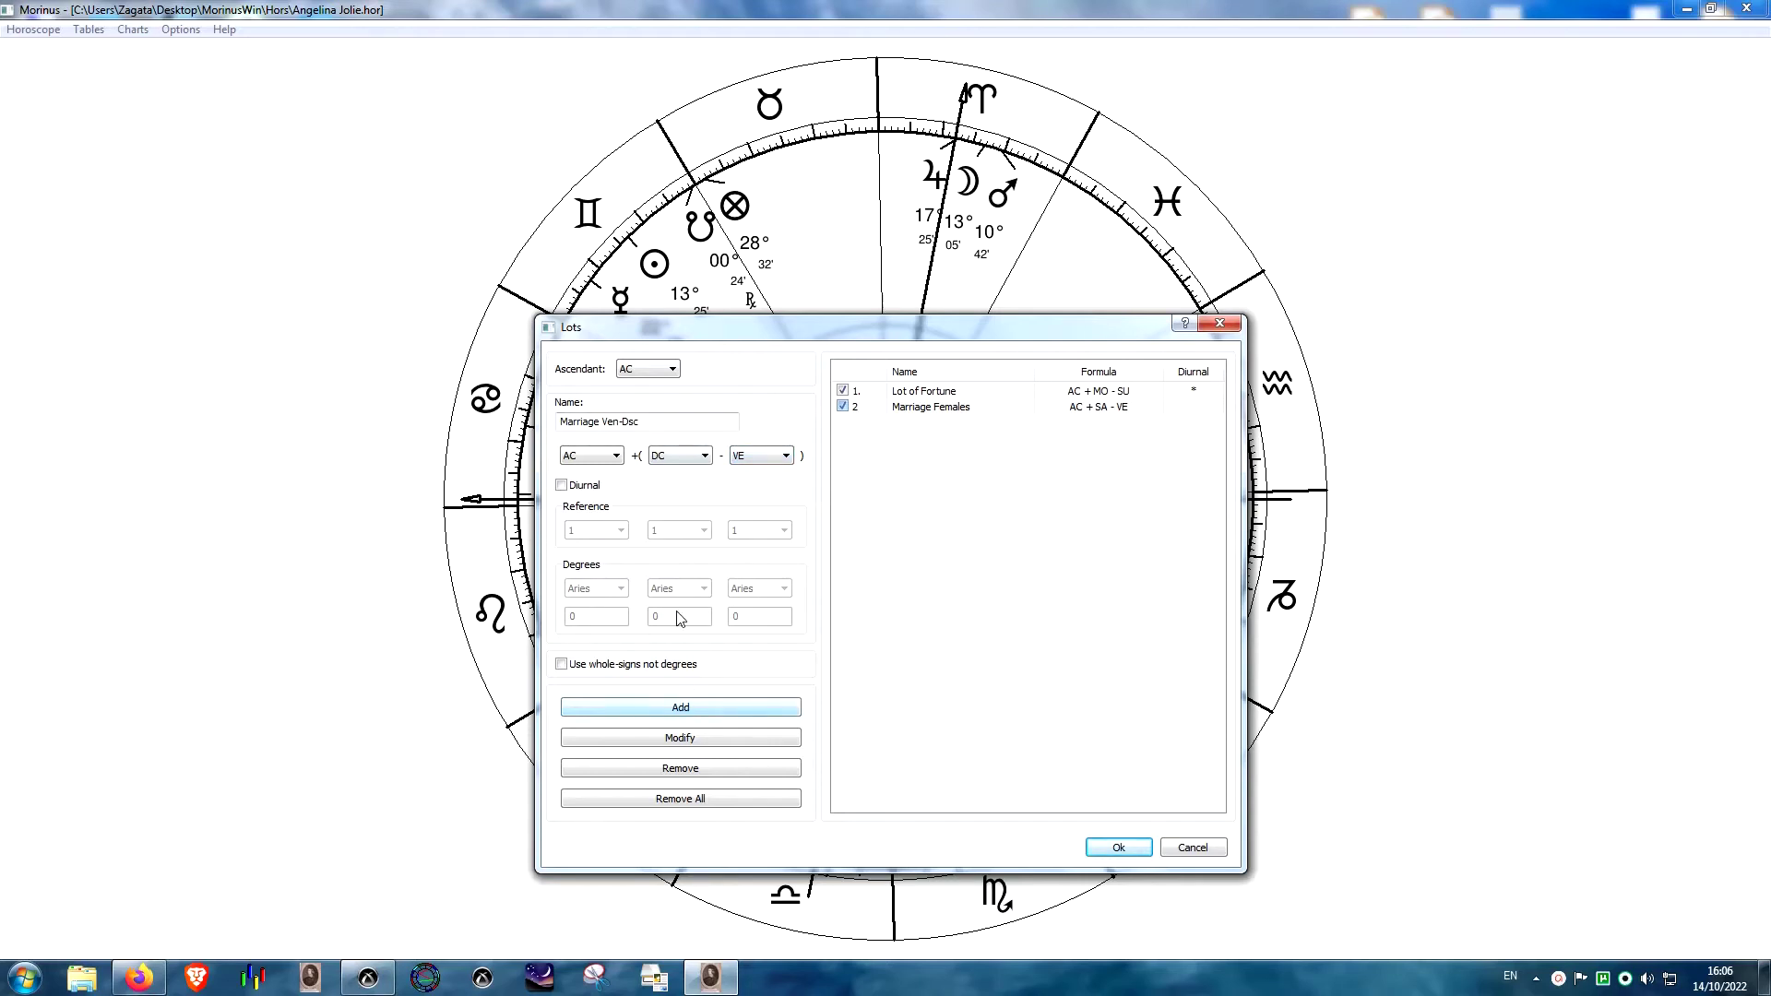
click(683, 707)
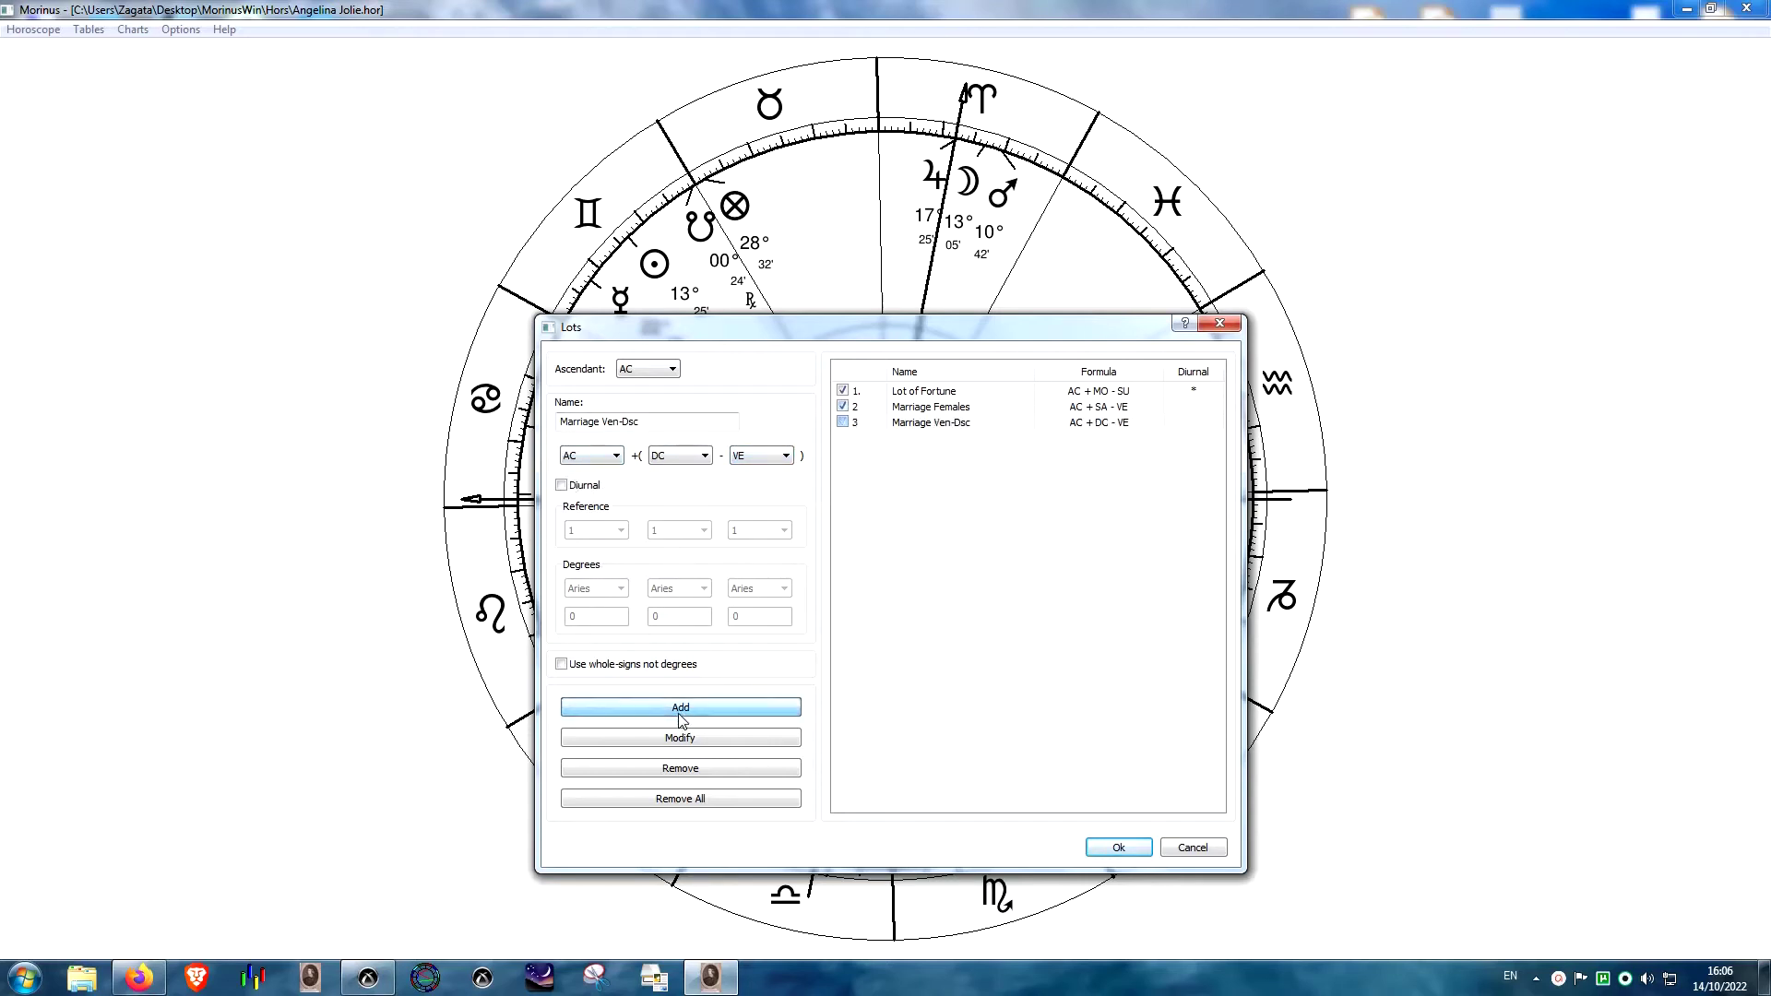
click(843, 423)
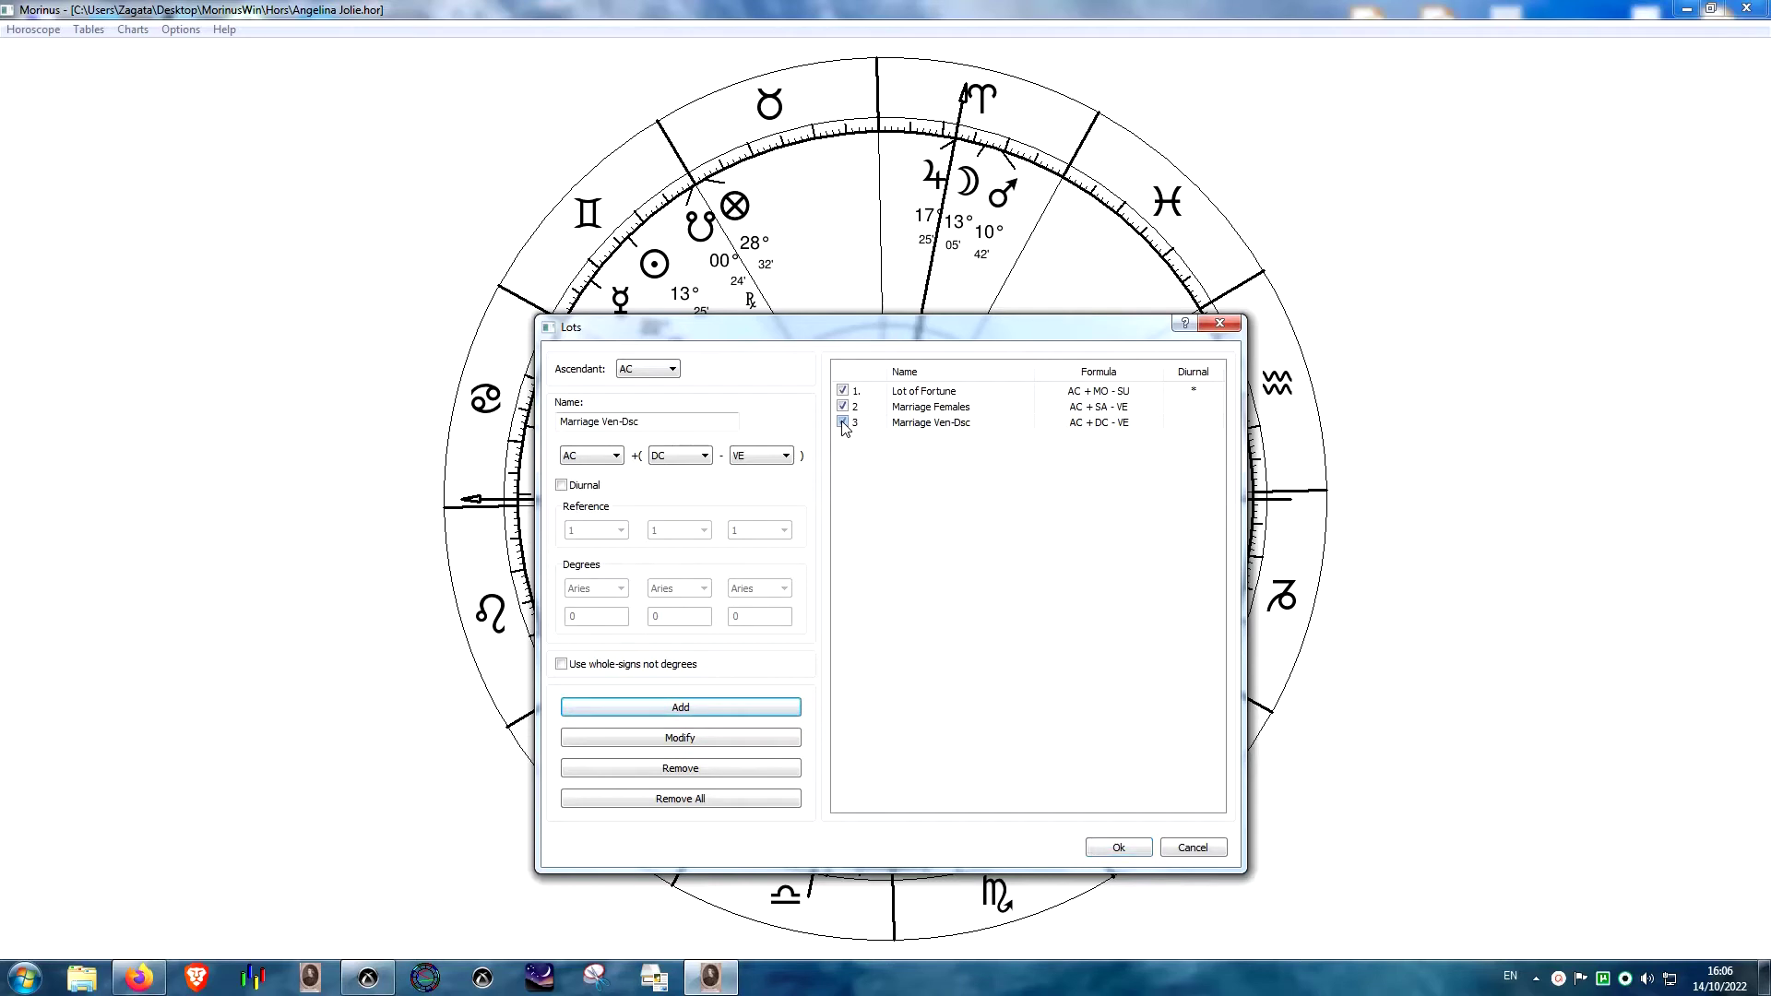
- Enter Marriage Males as the lot name and open the choices for the first bracketed term of its formula
drag(641, 422, 602, 421)
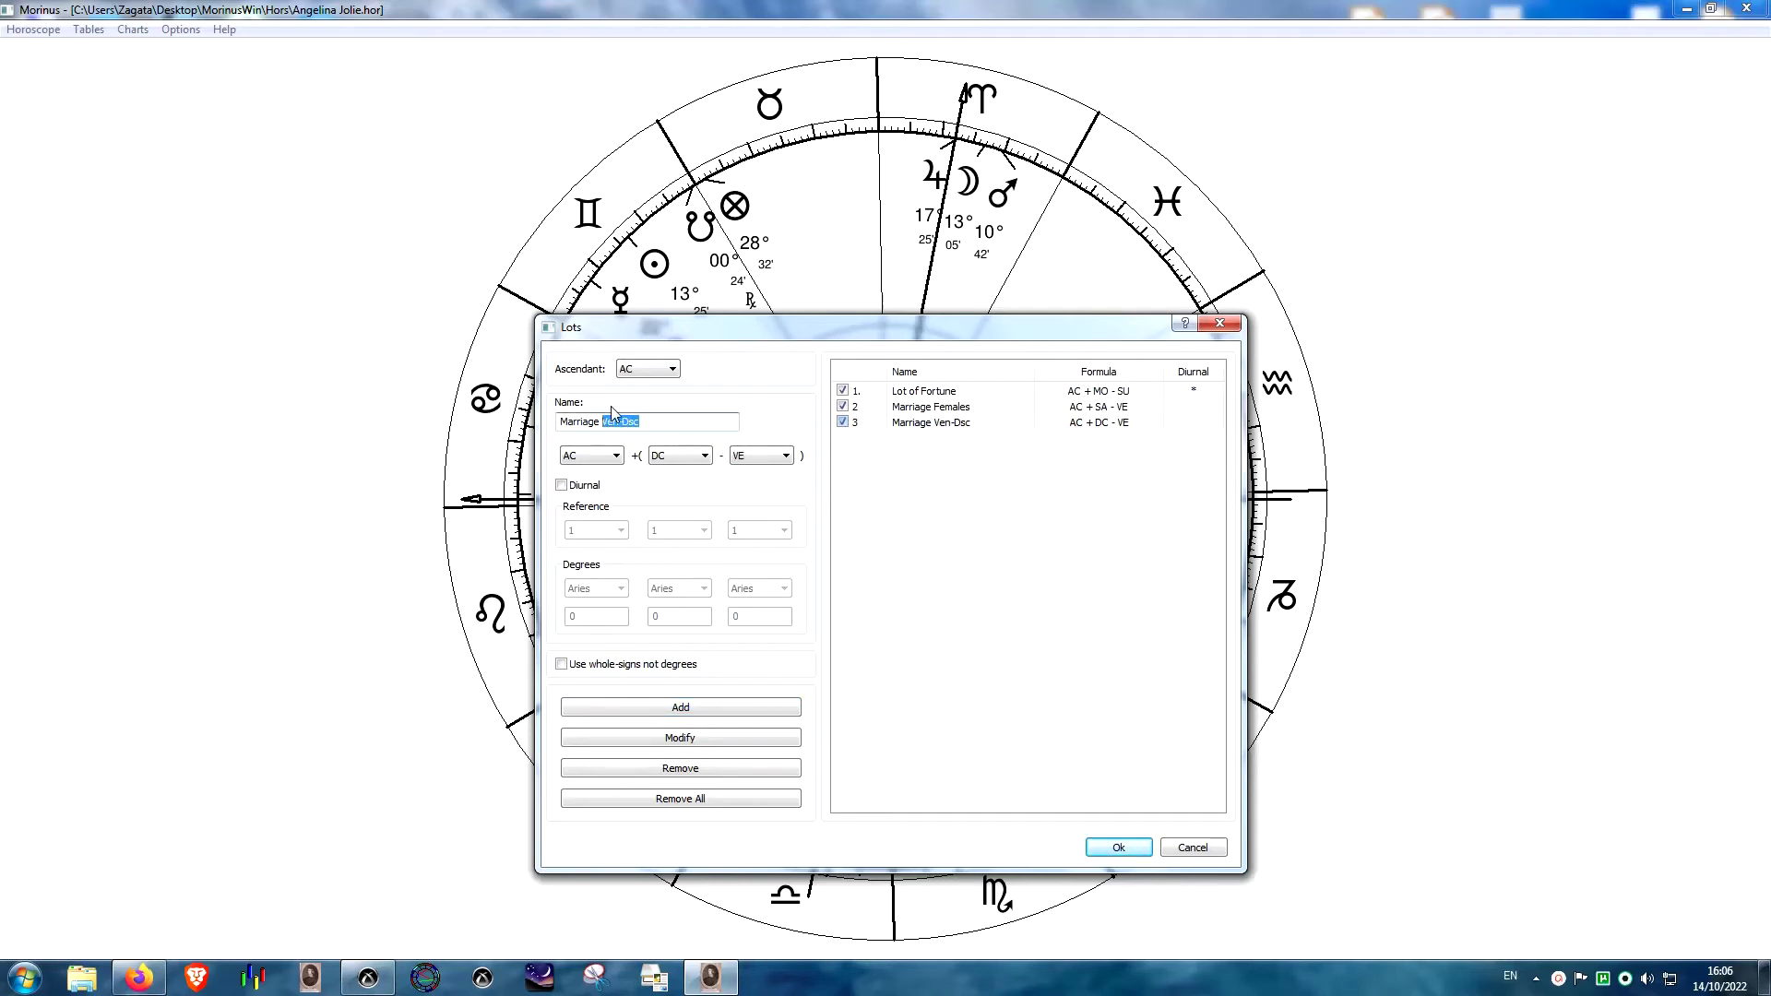
text(ma)
click(702, 466)
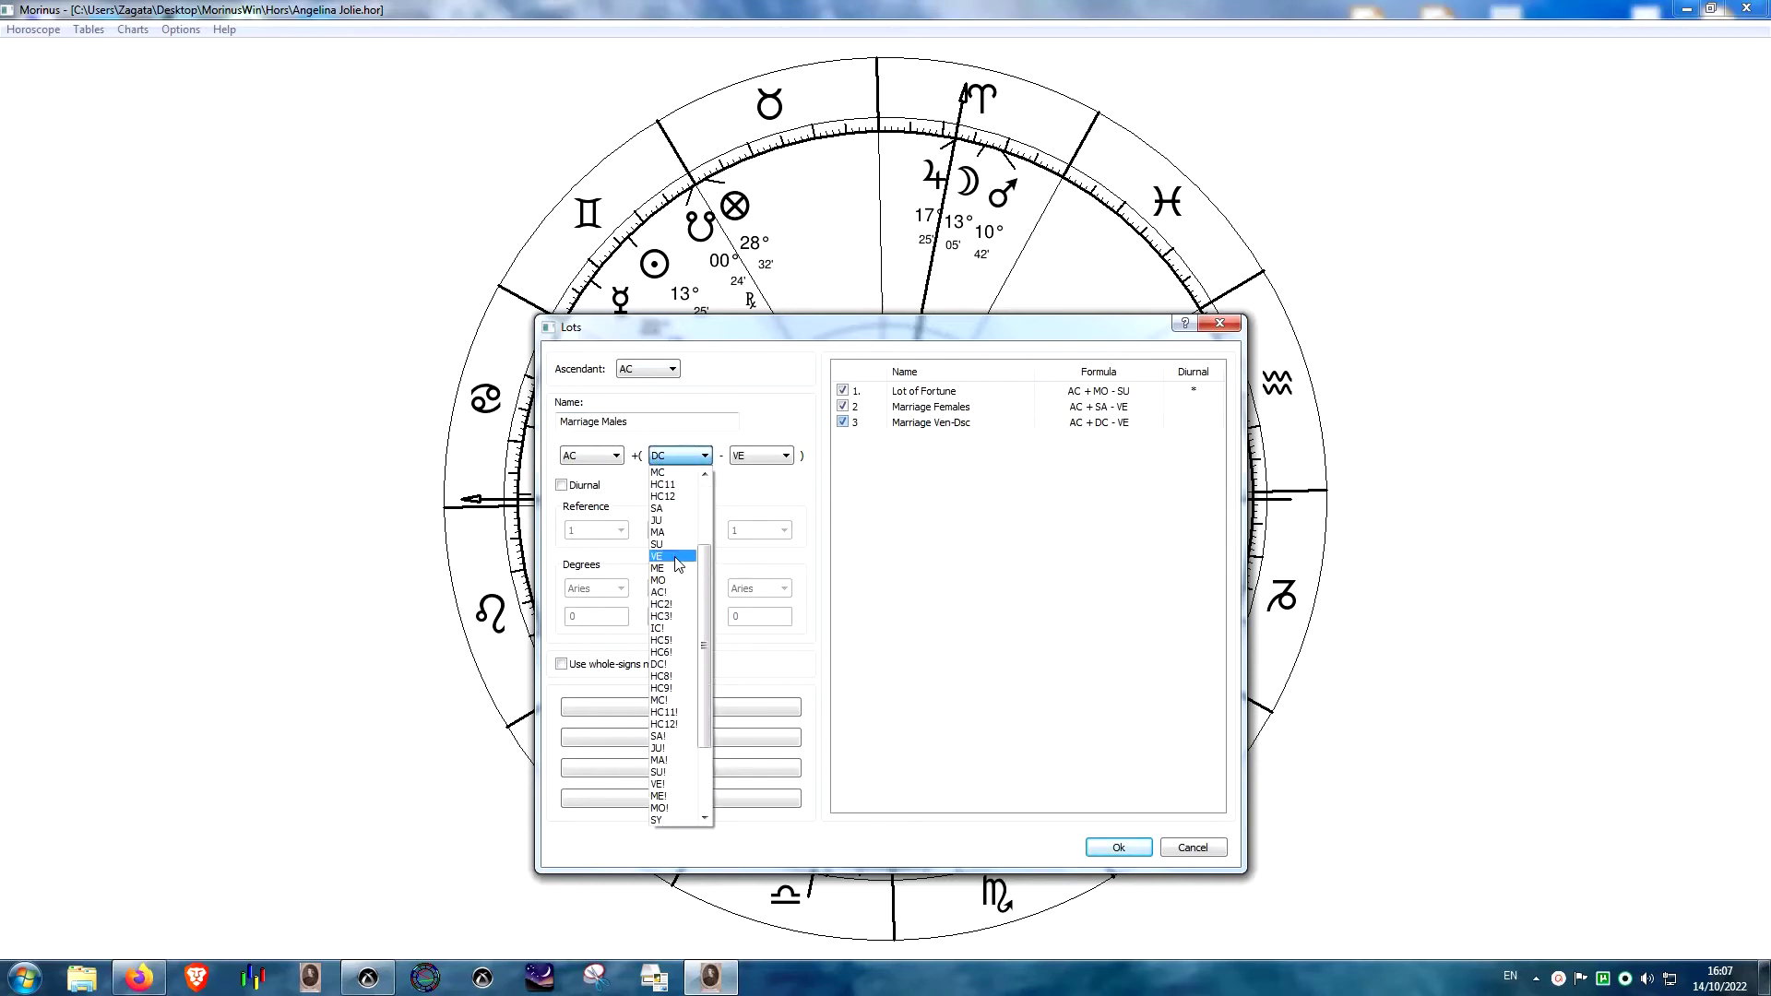
- Add the Marriage Males lot with the formula AC + (VE - SA) and save the lot settings
click(673, 603)
click(774, 455)
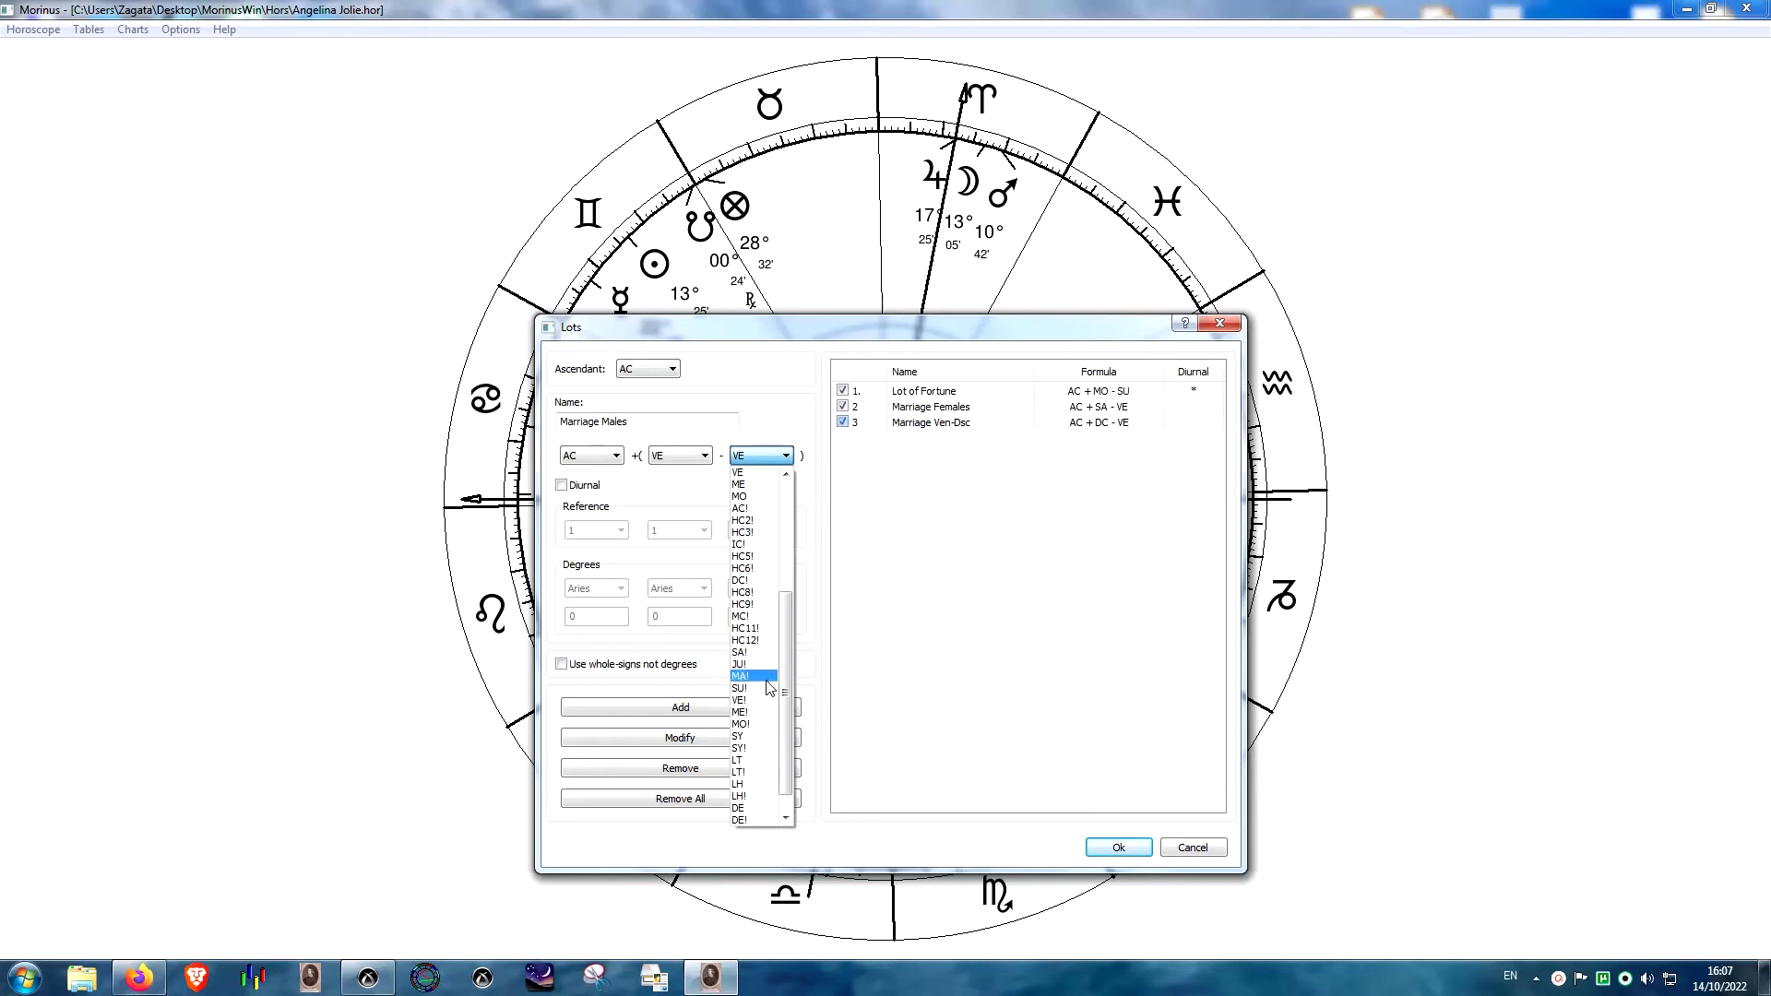
scroll(775, 574, up, 4)
scroll(773, 574, up, 1)
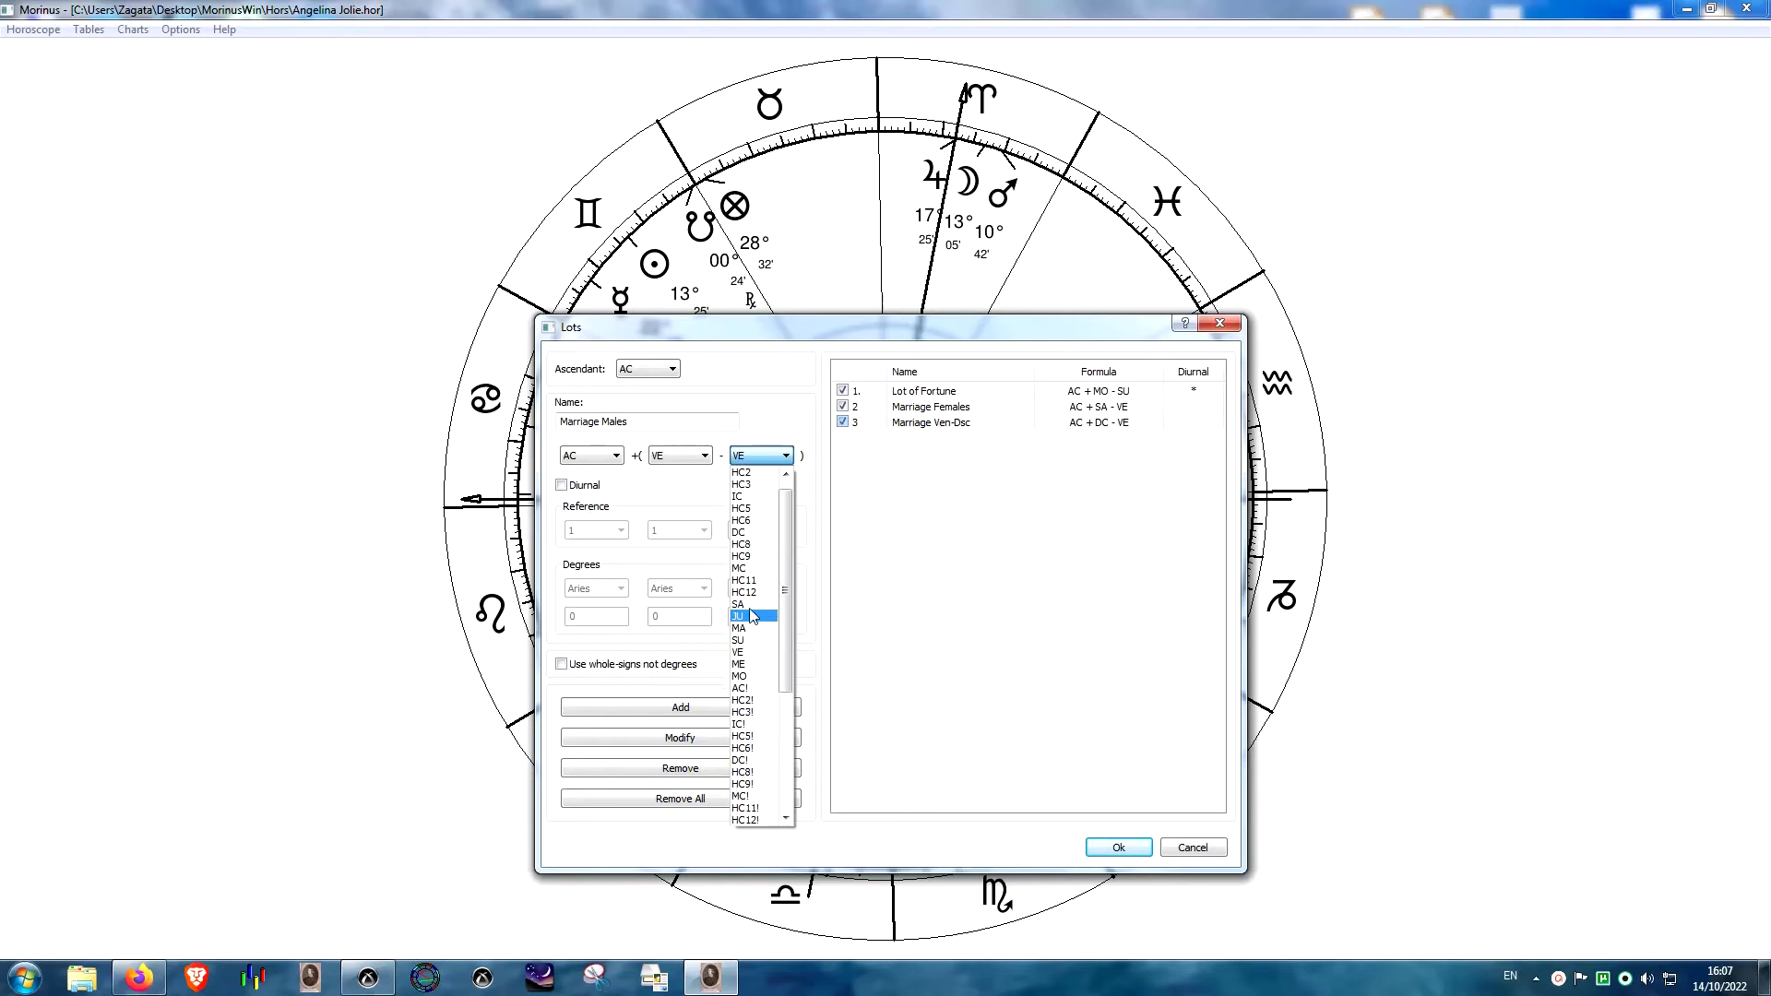
click(751, 601)
click(697, 707)
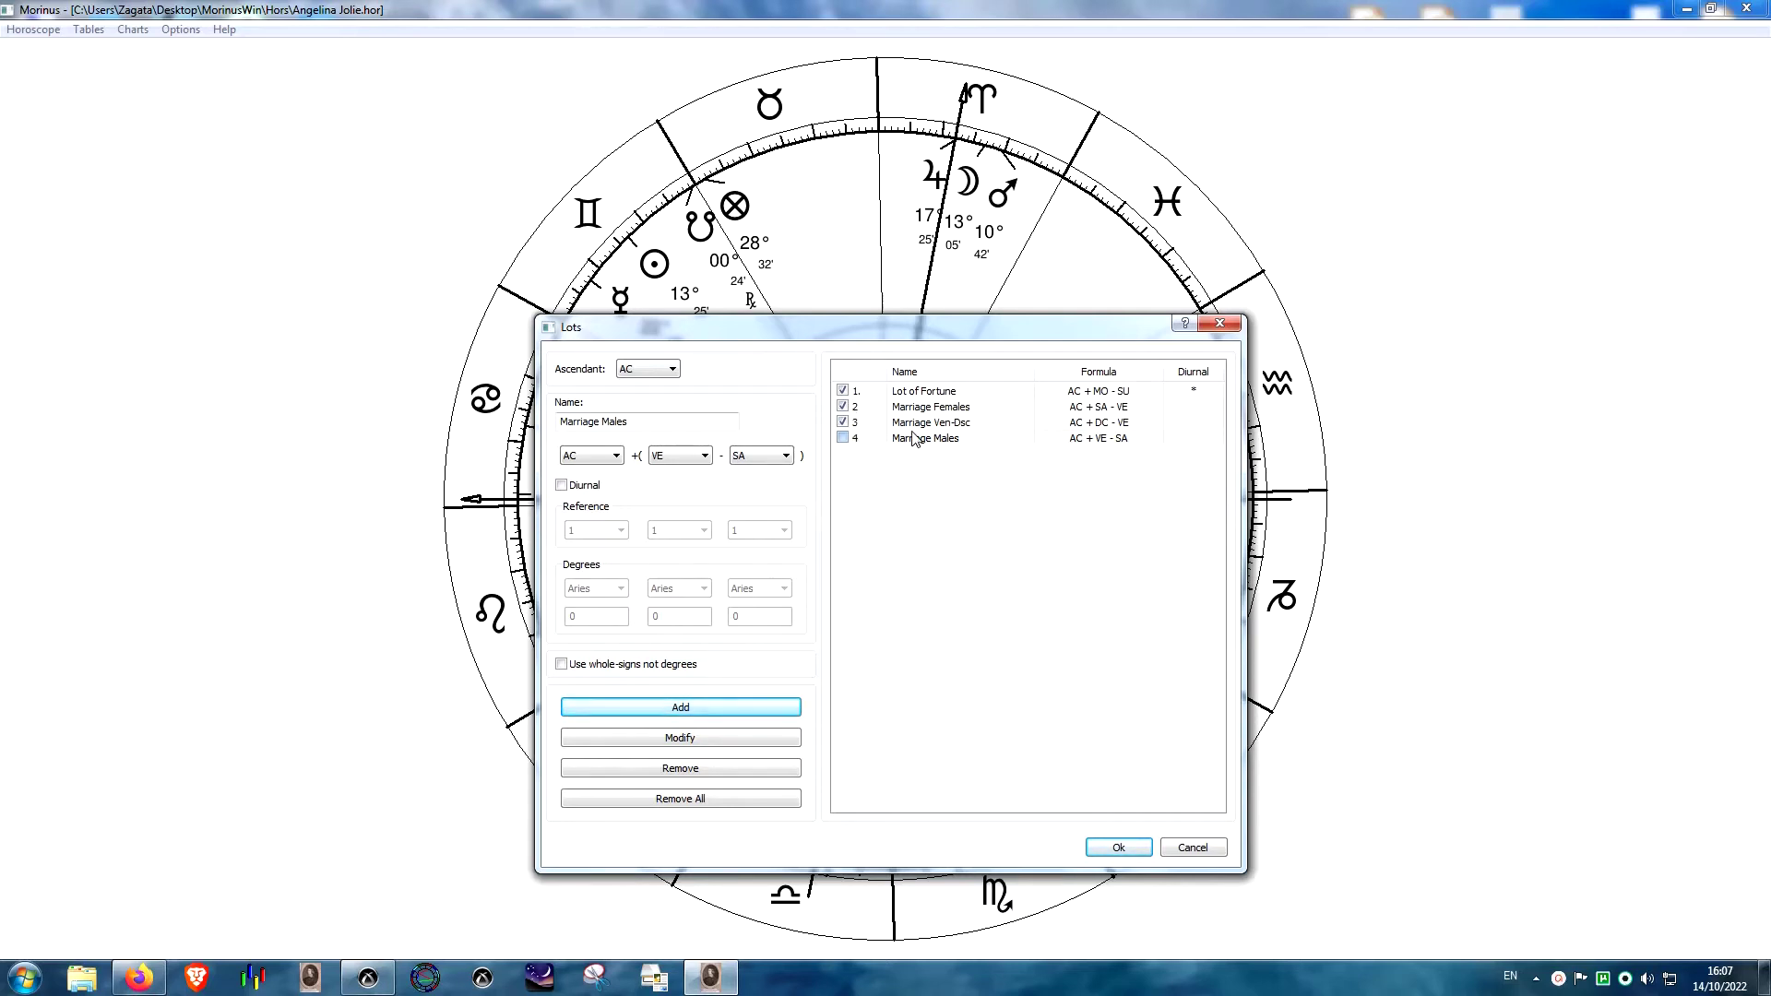
click(1118, 850)
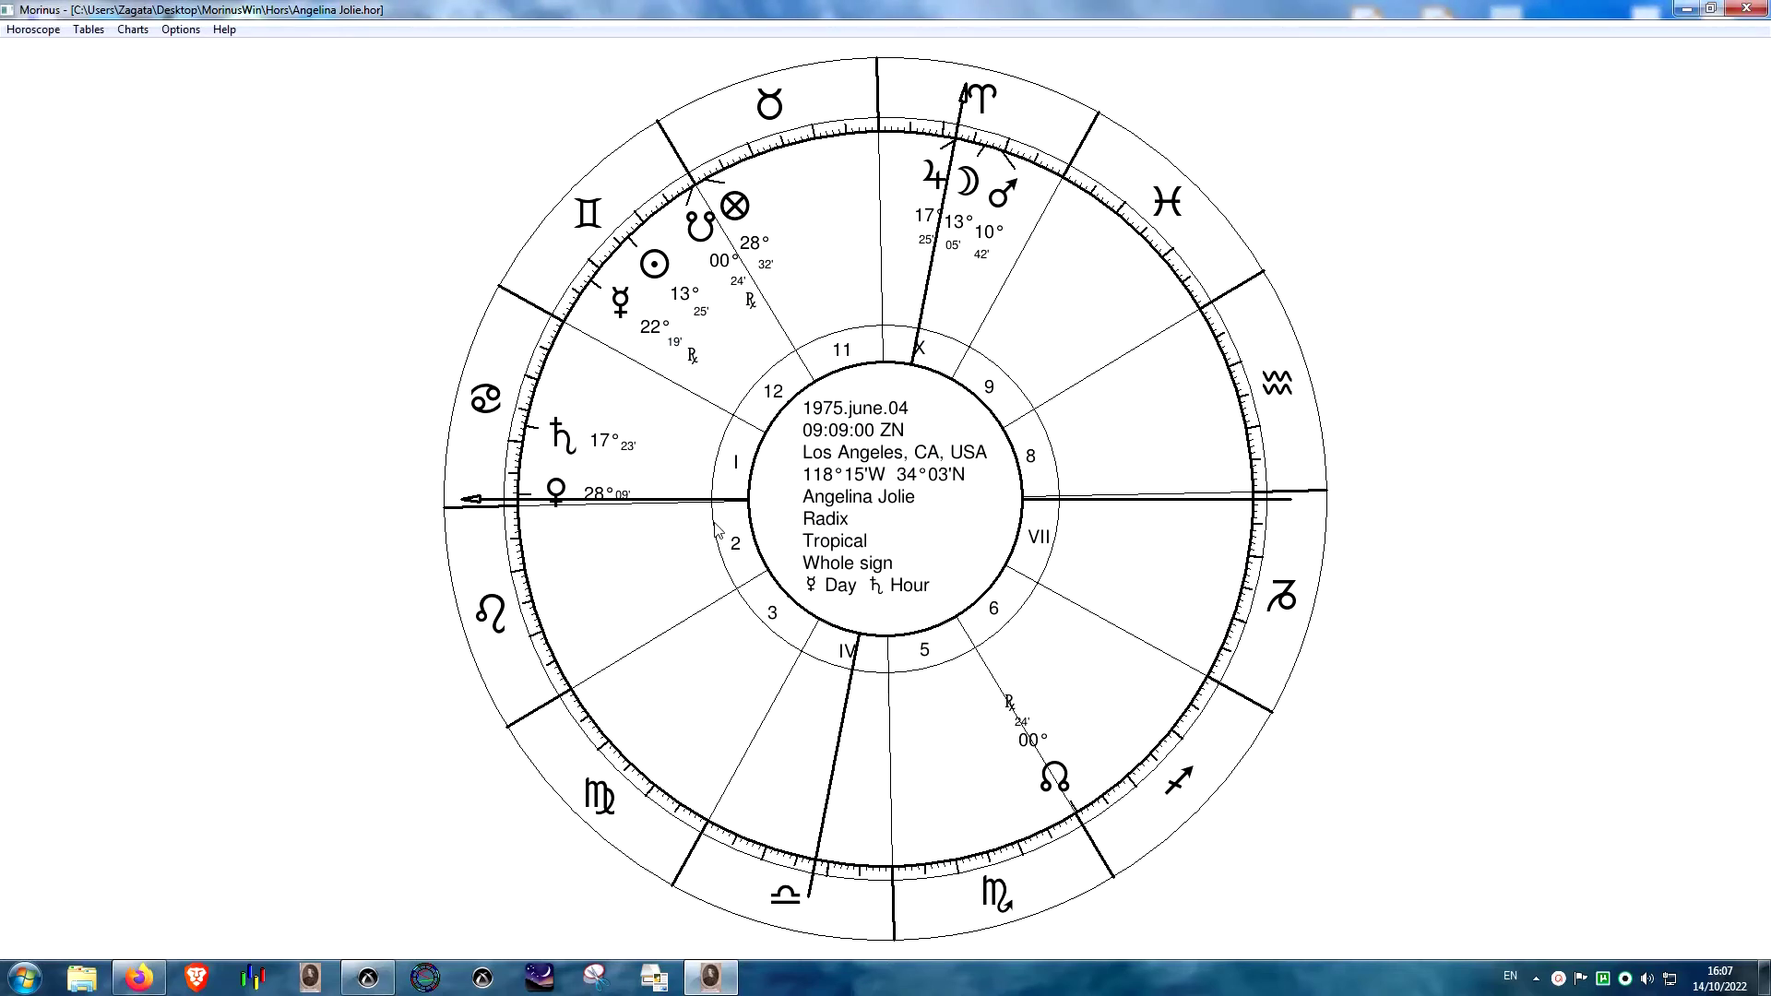
- Check the calculated lots table, then review which lots are enabled in the lot settings without changing them
click(88, 31)
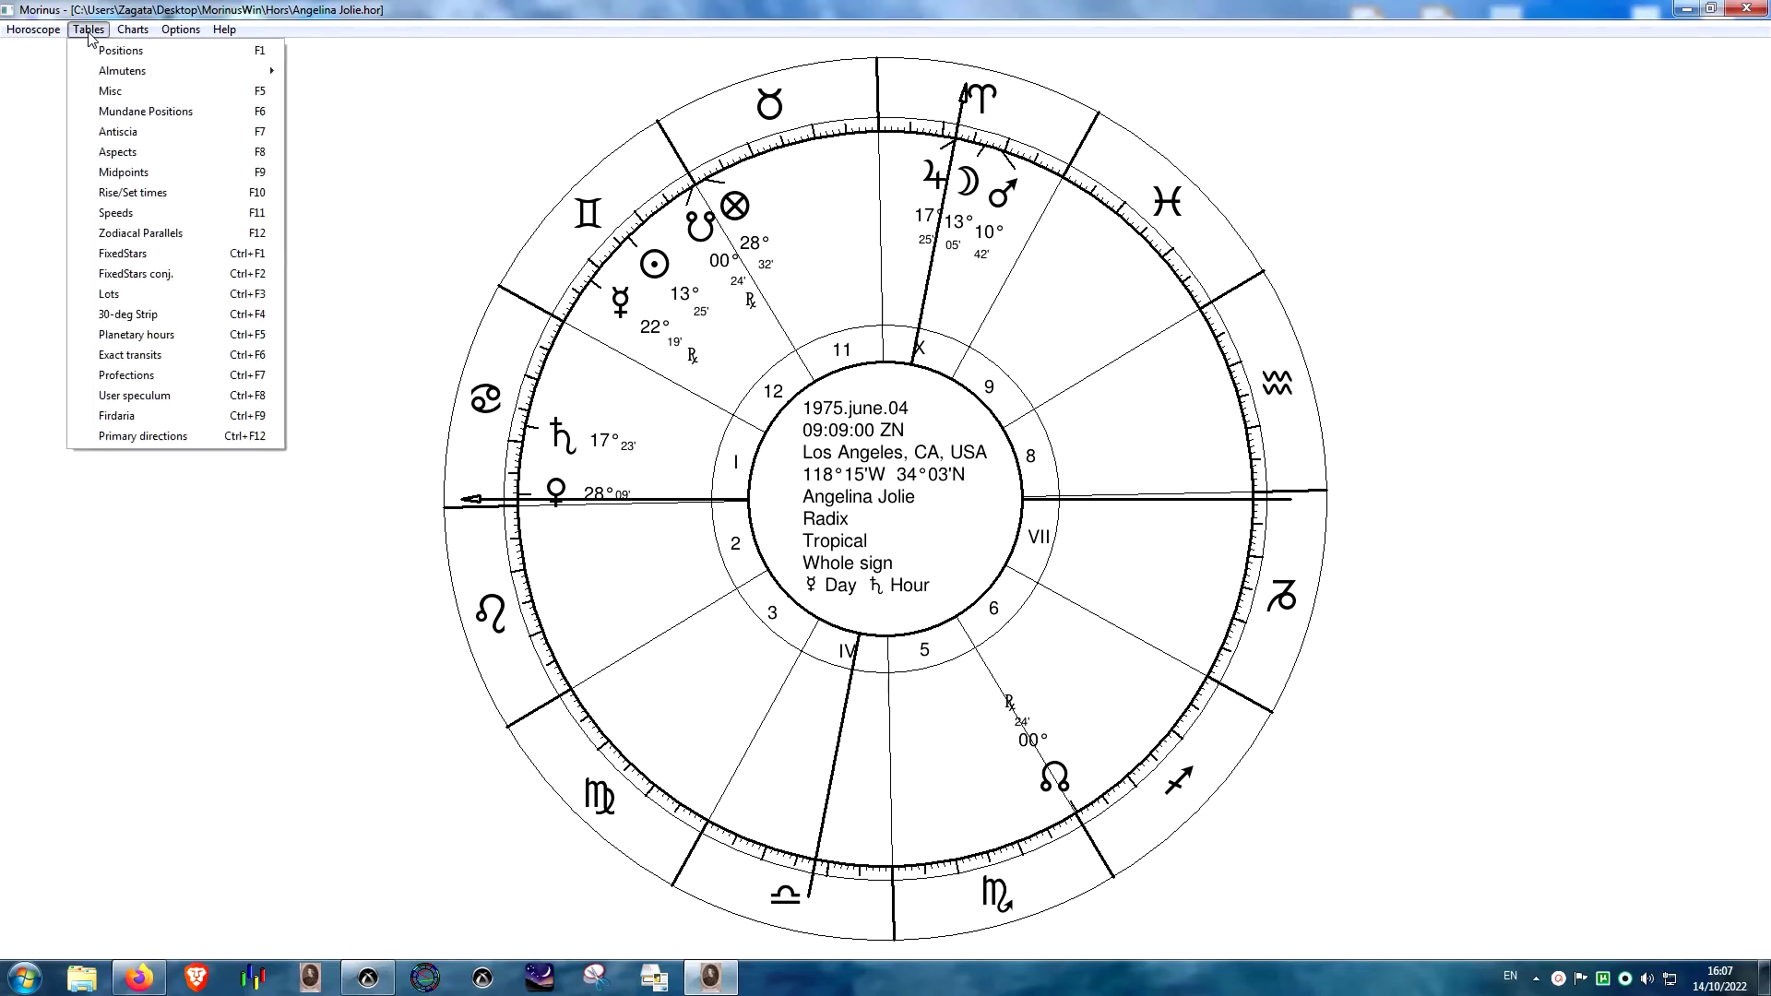
click(129, 294)
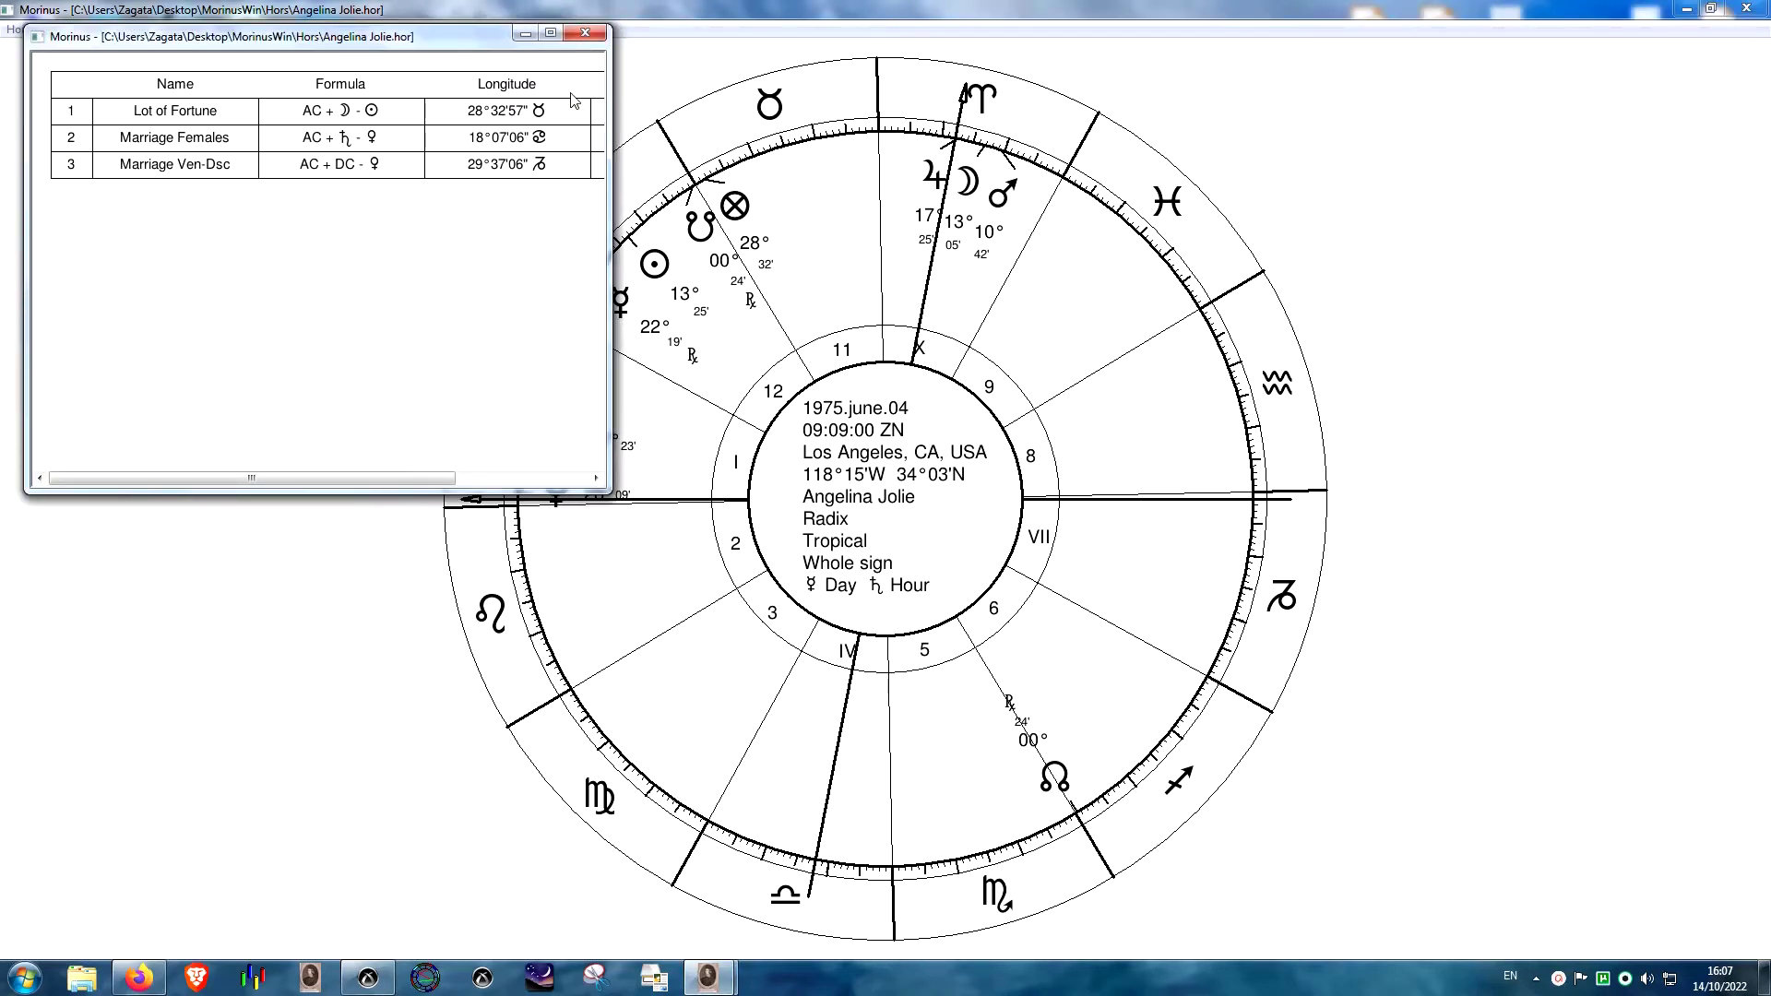
click(584, 34)
click(183, 29)
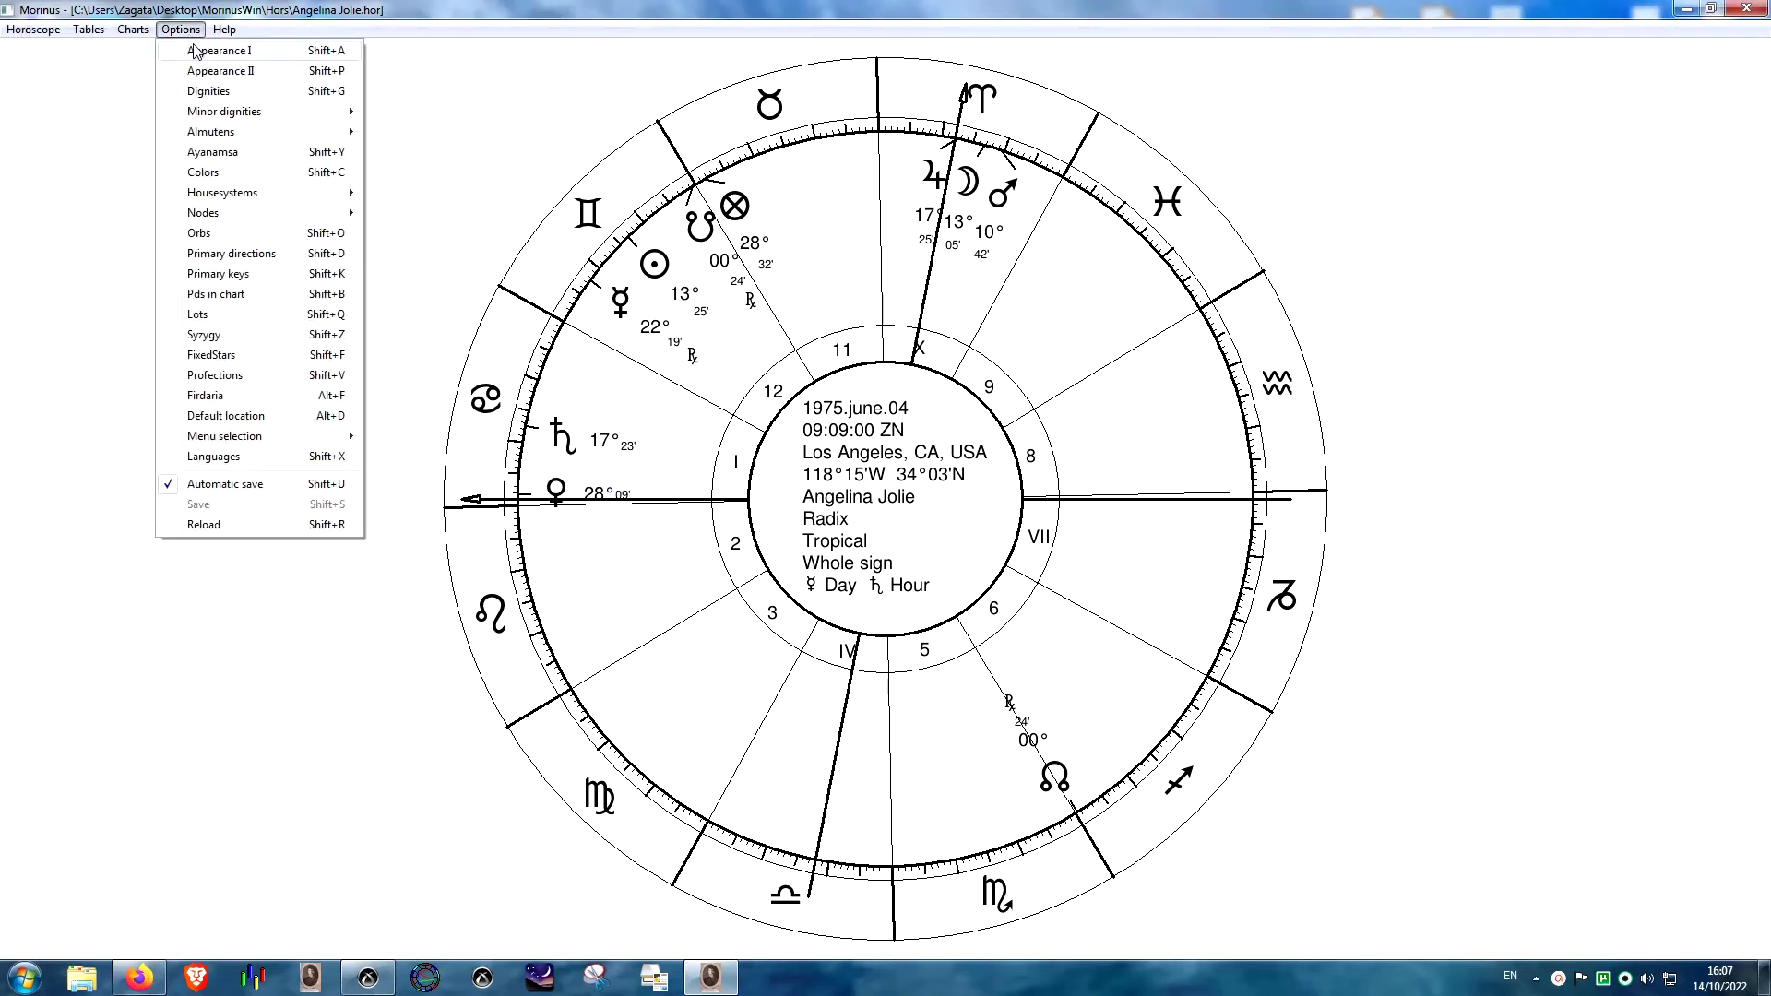
click(210, 313)
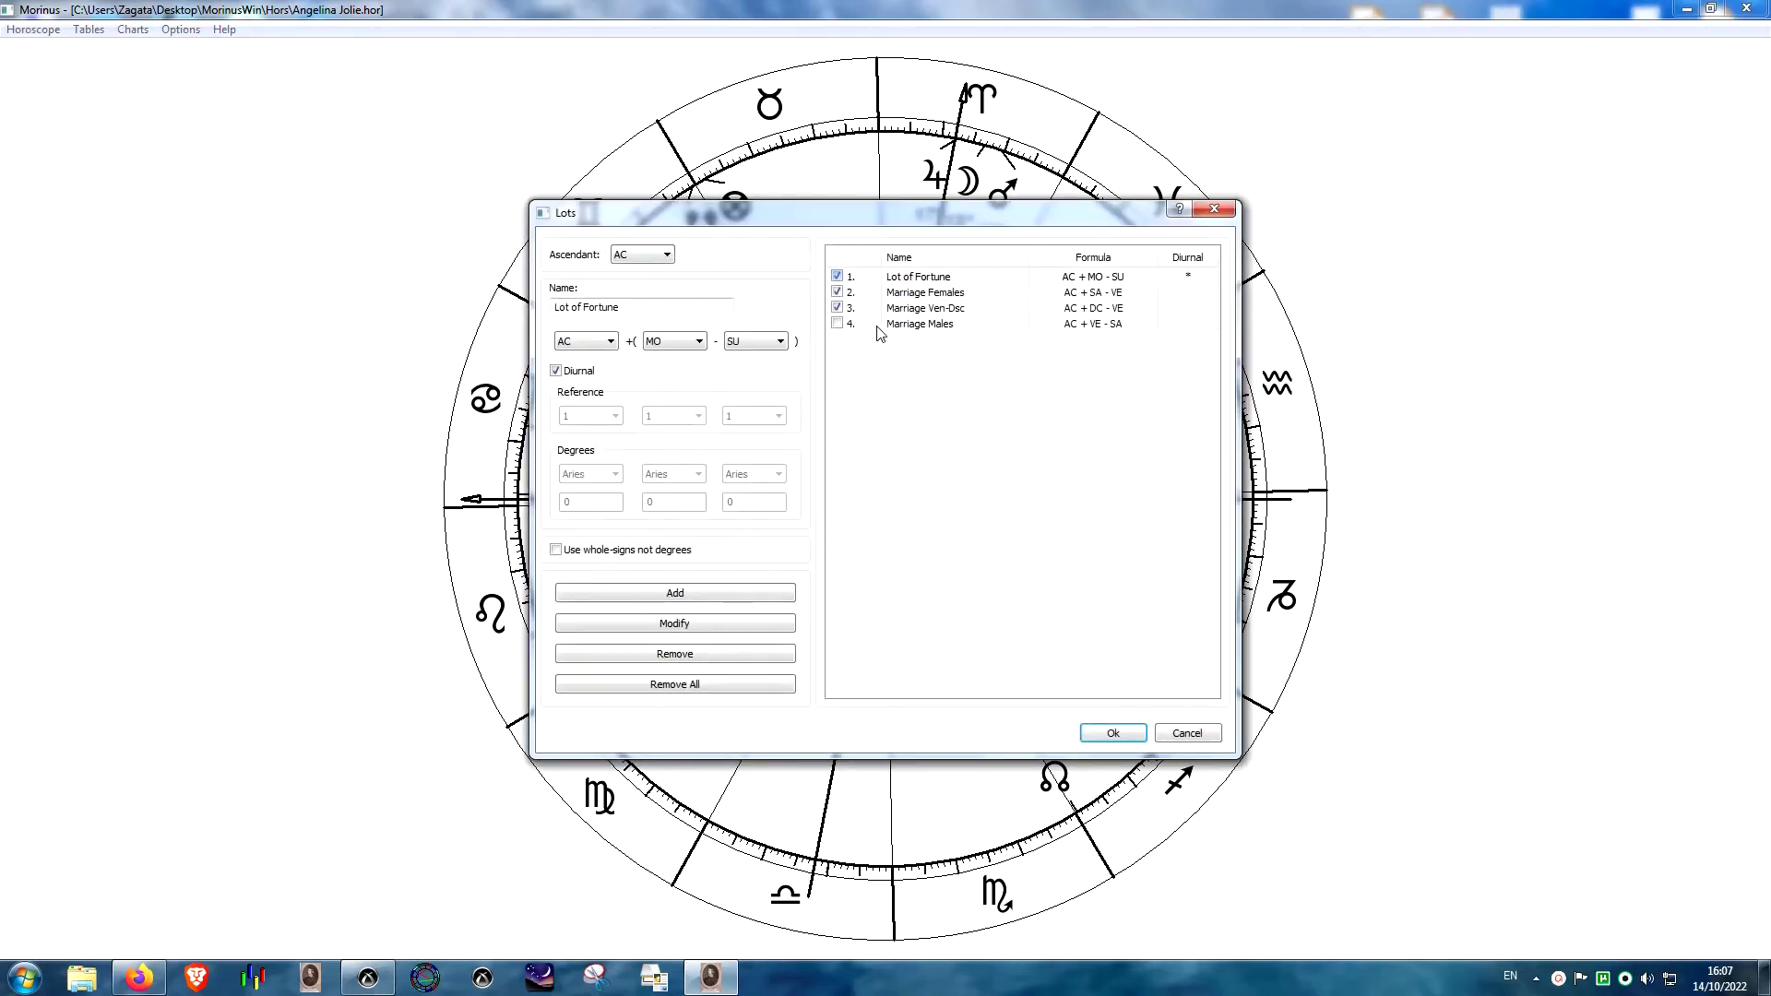
click(1214, 209)
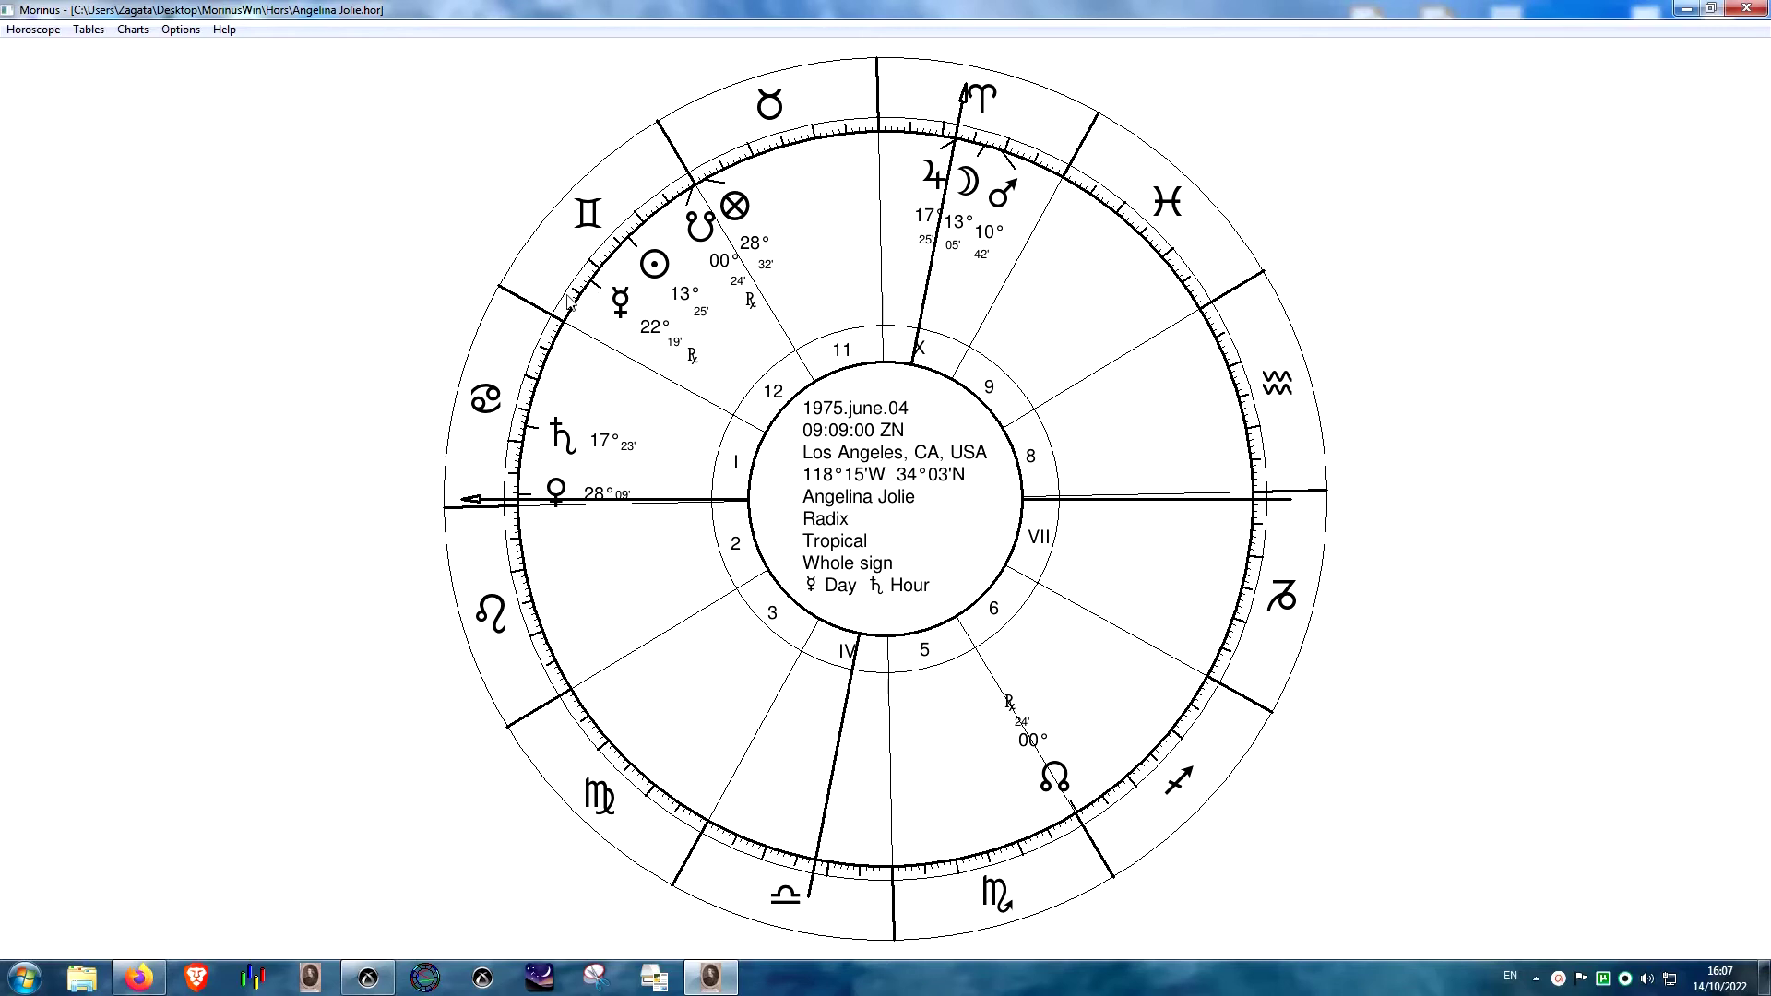
- Switch to Firefox and examine the Download(Binary) section and file attachments on the pymorinus page
click(141, 976)
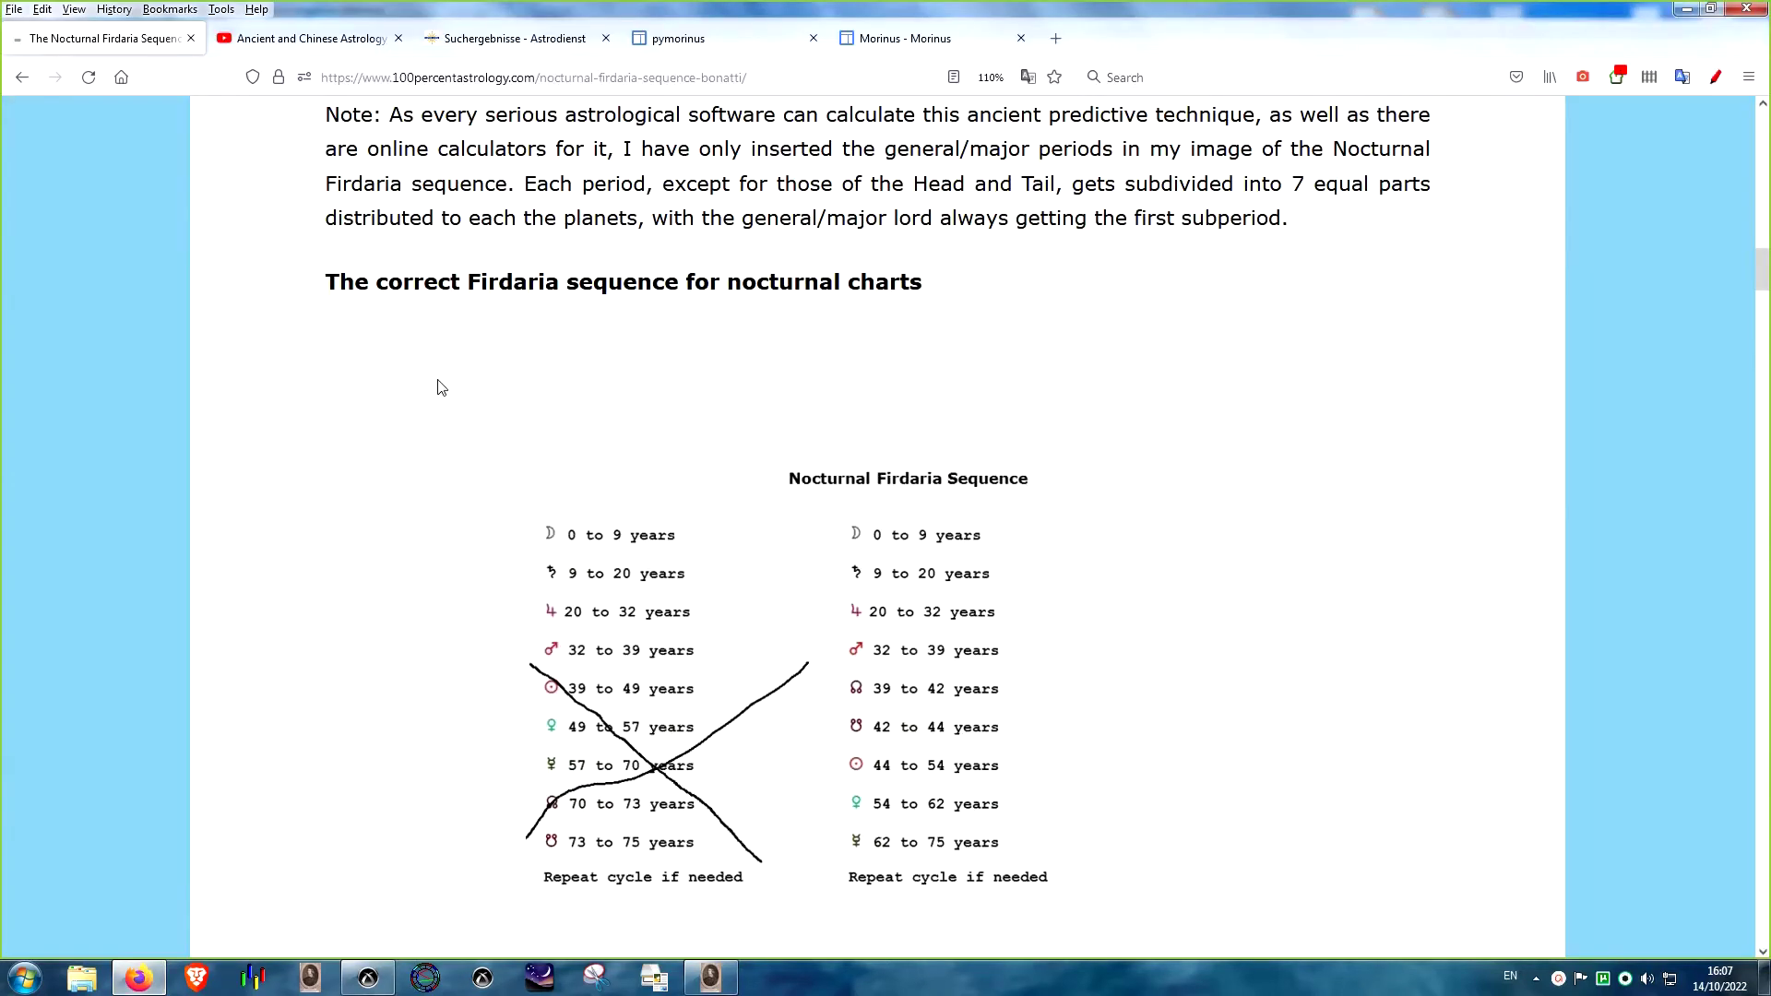
click(896, 44)
click(760, 44)
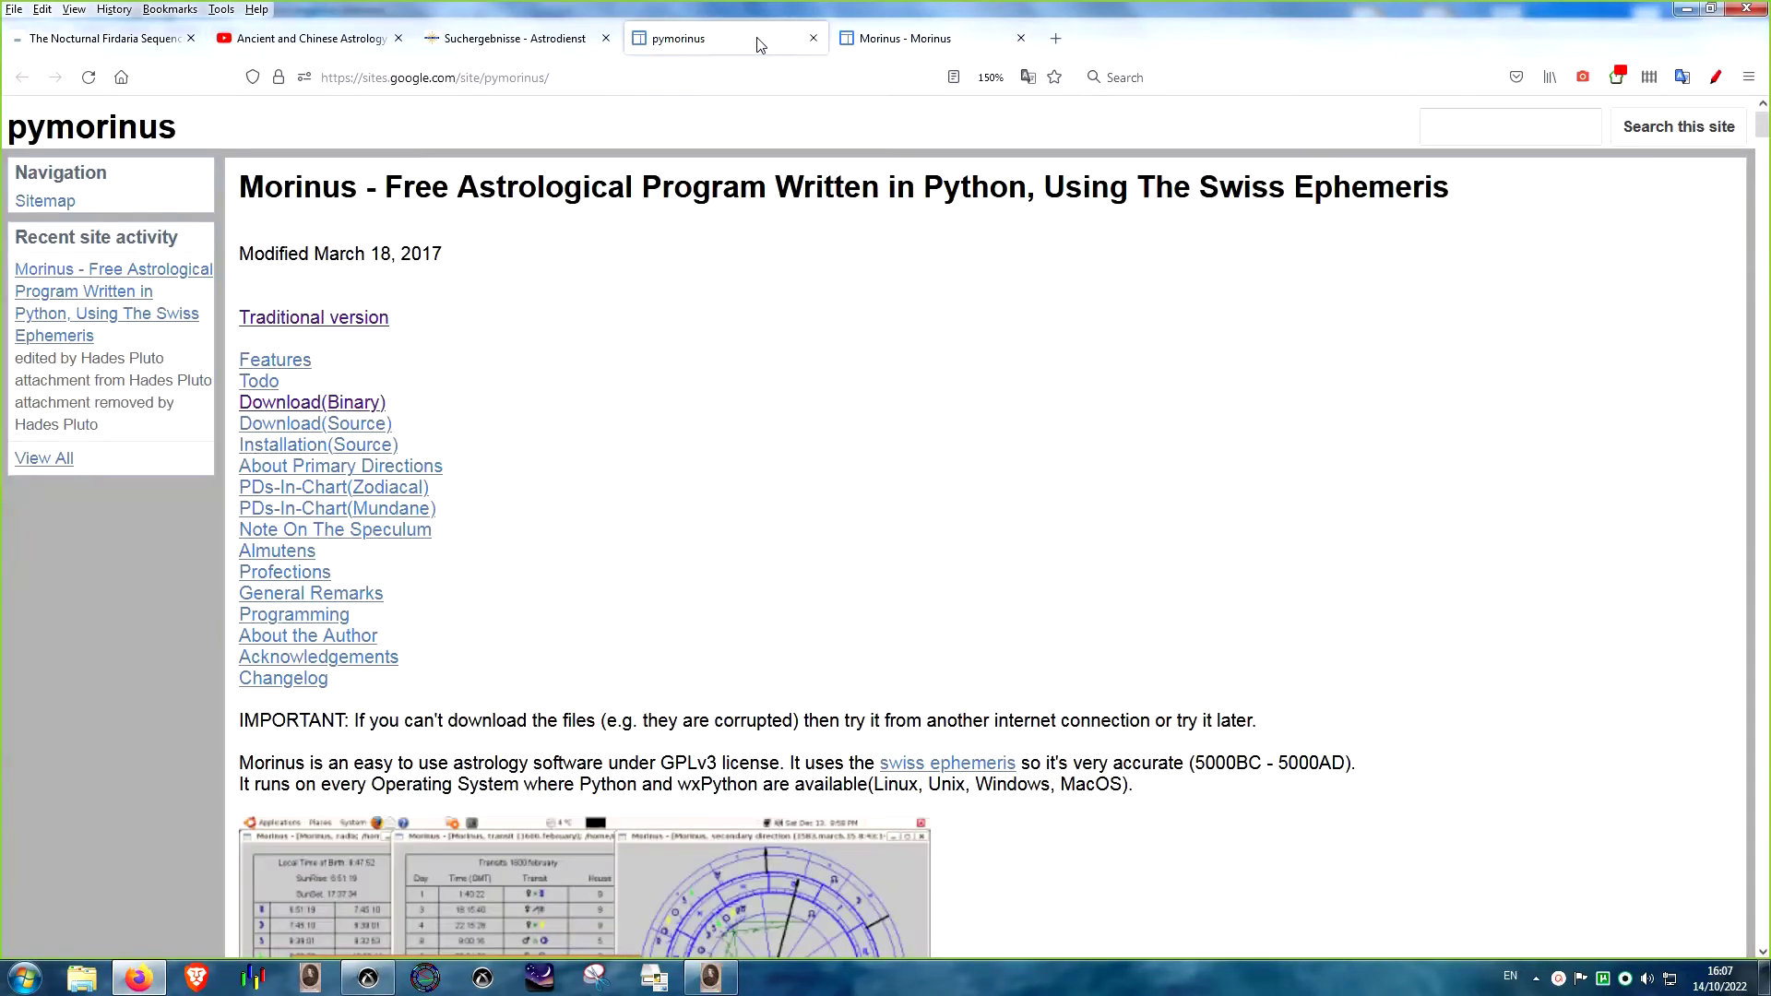
click(302, 402)
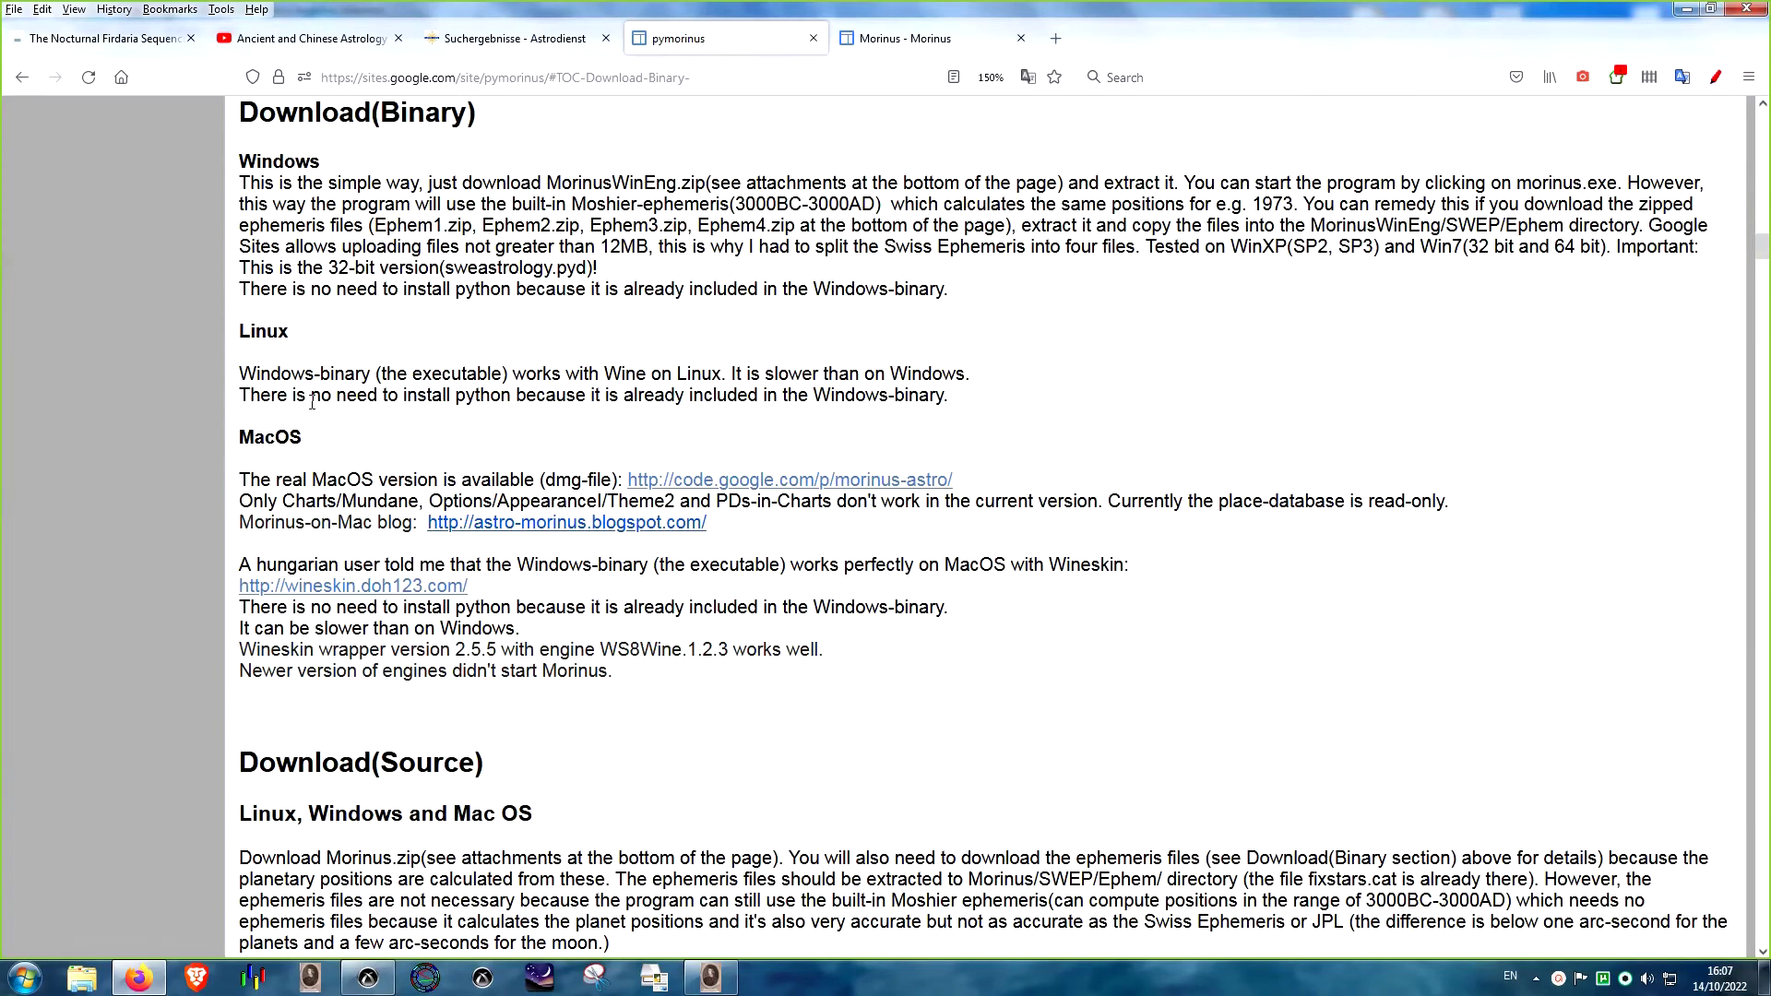
scroll(1766, 300, down, 5)
drag(1766, 300, 1760, 941)
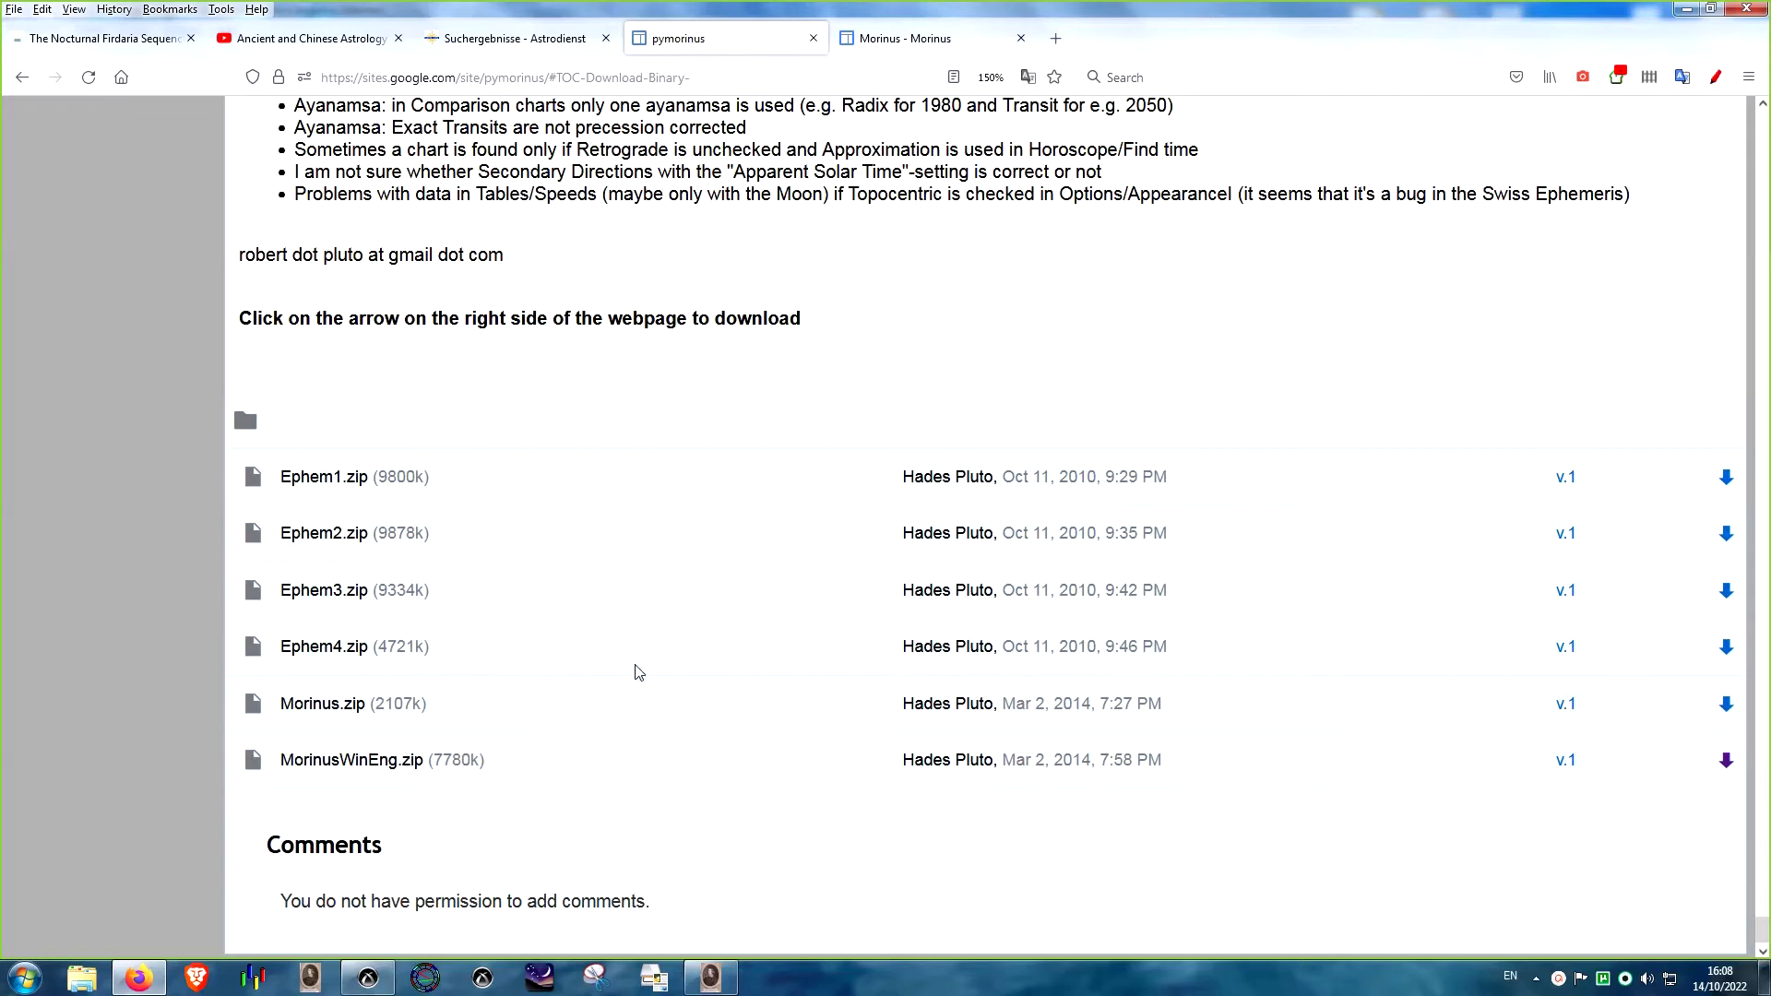
- Switch back to Morinus and set the chart appearance to display Lots around the wheel
click(725, 978)
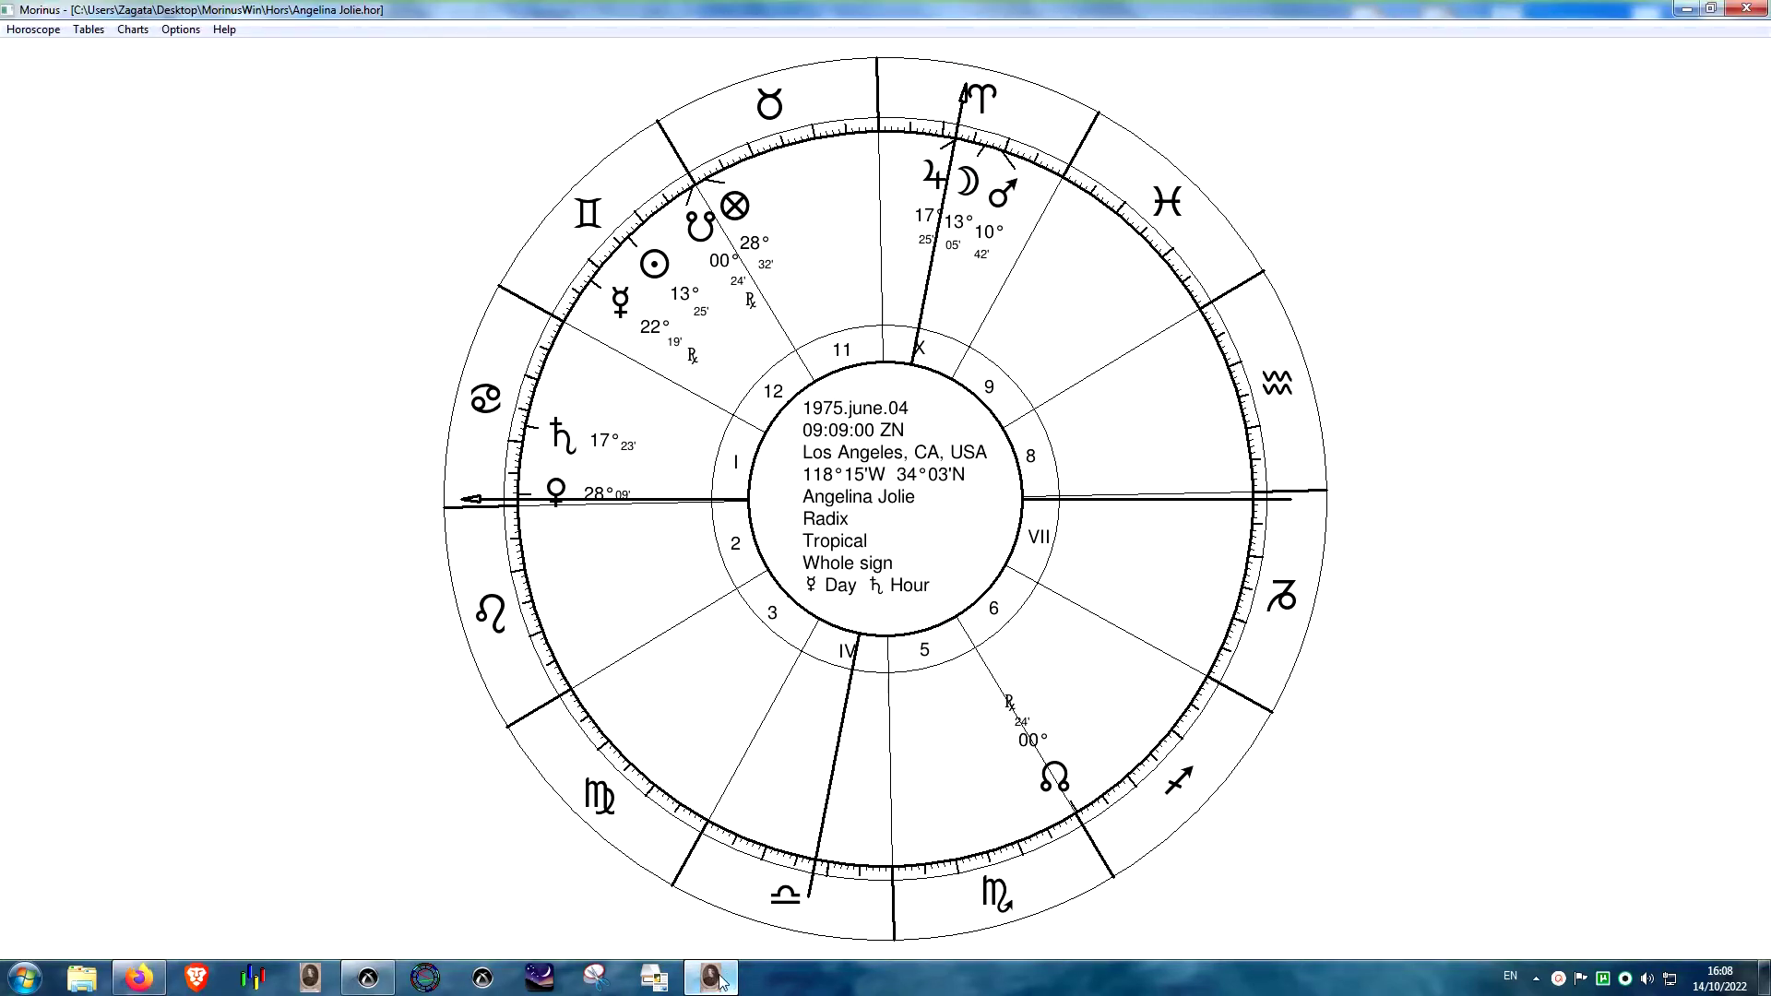
click(729, 978)
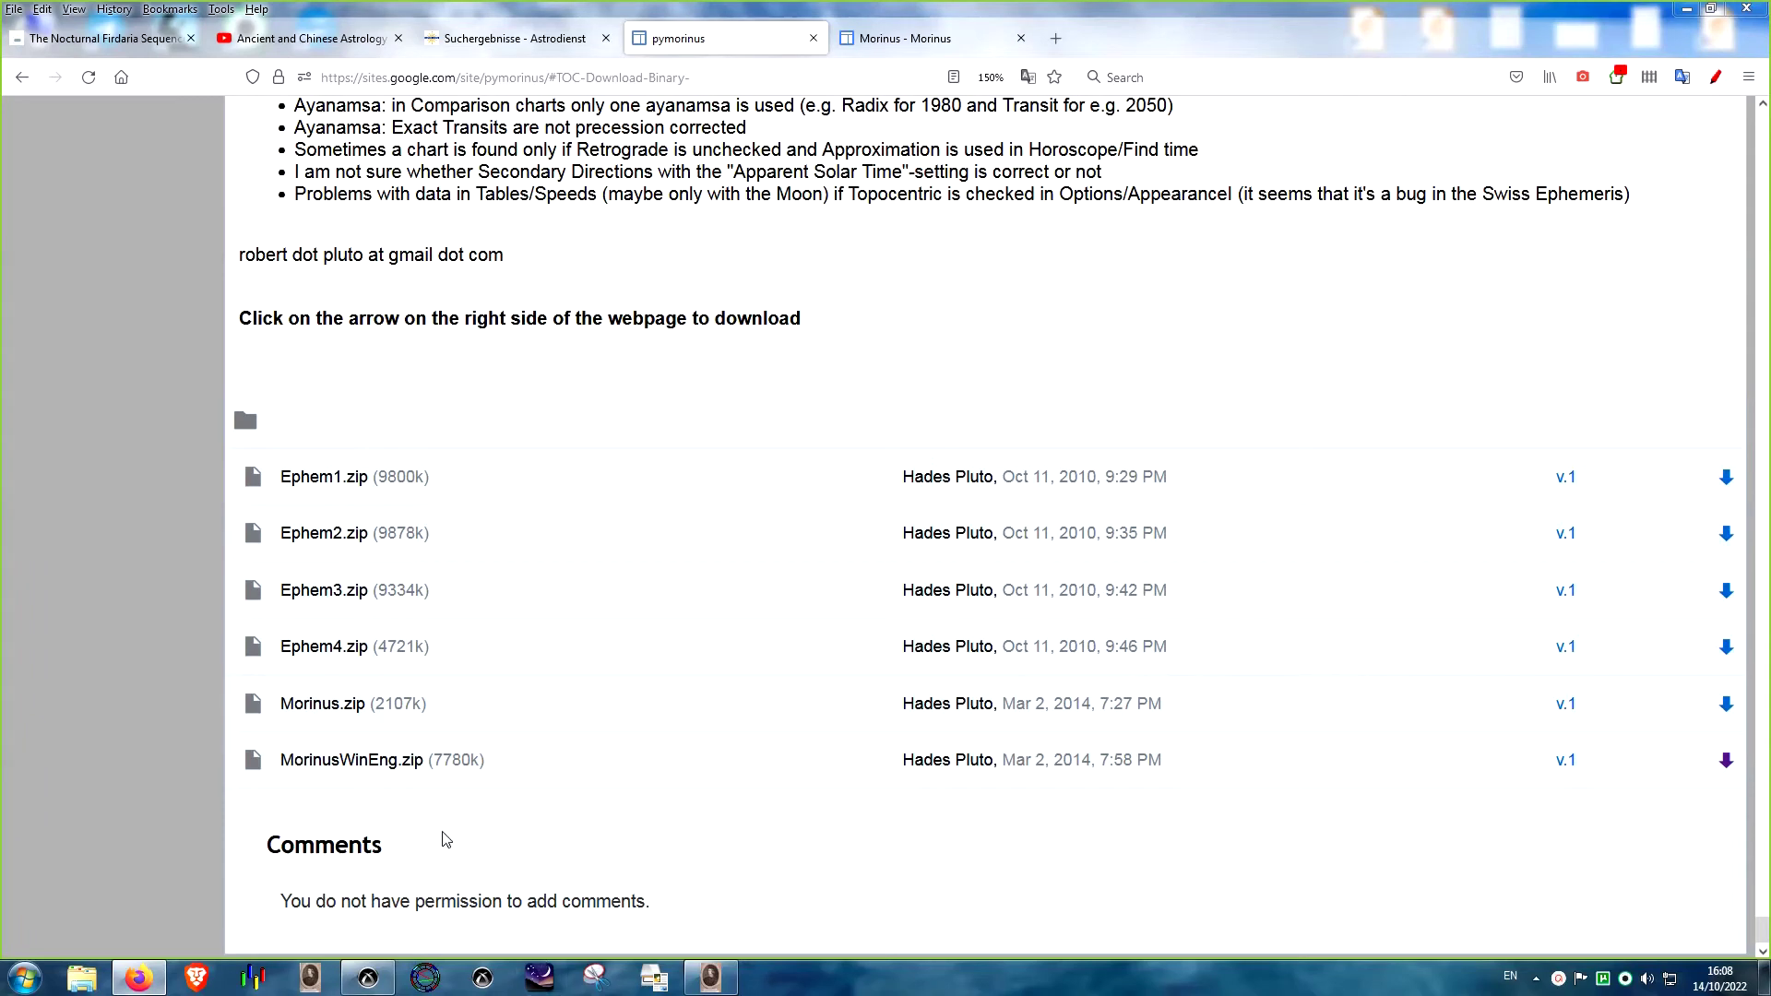
click(710, 976)
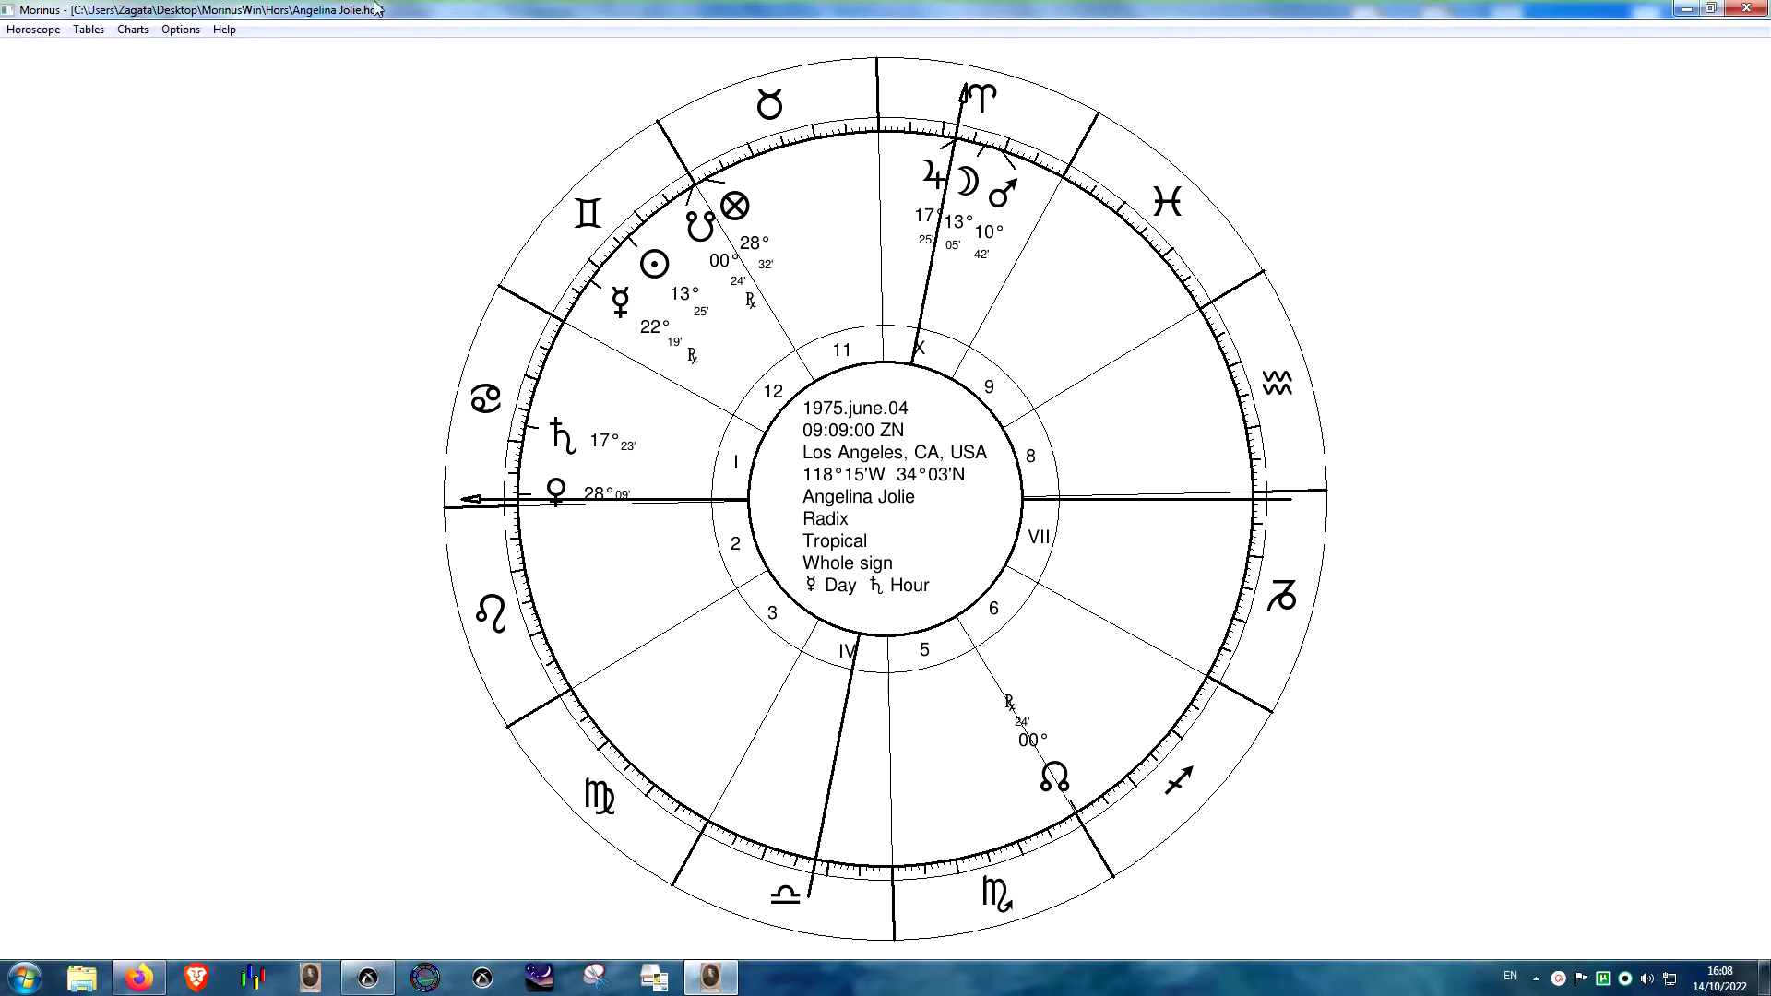
click(181, 30)
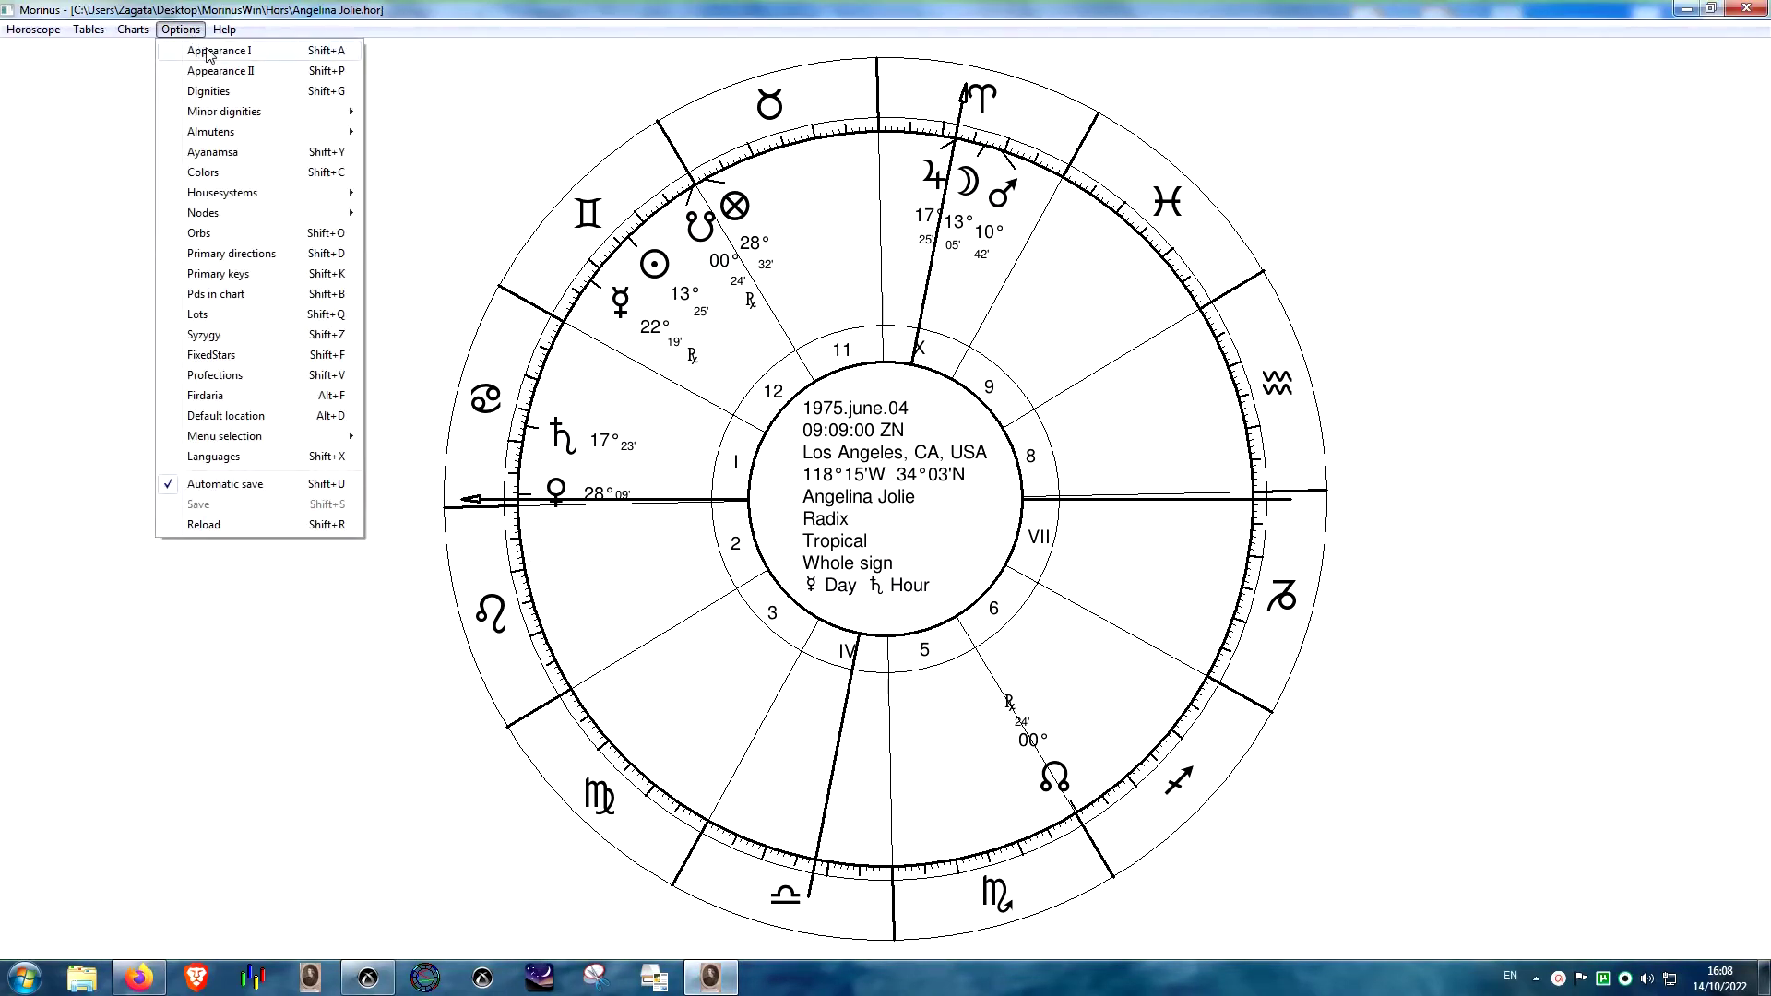
click(207, 52)
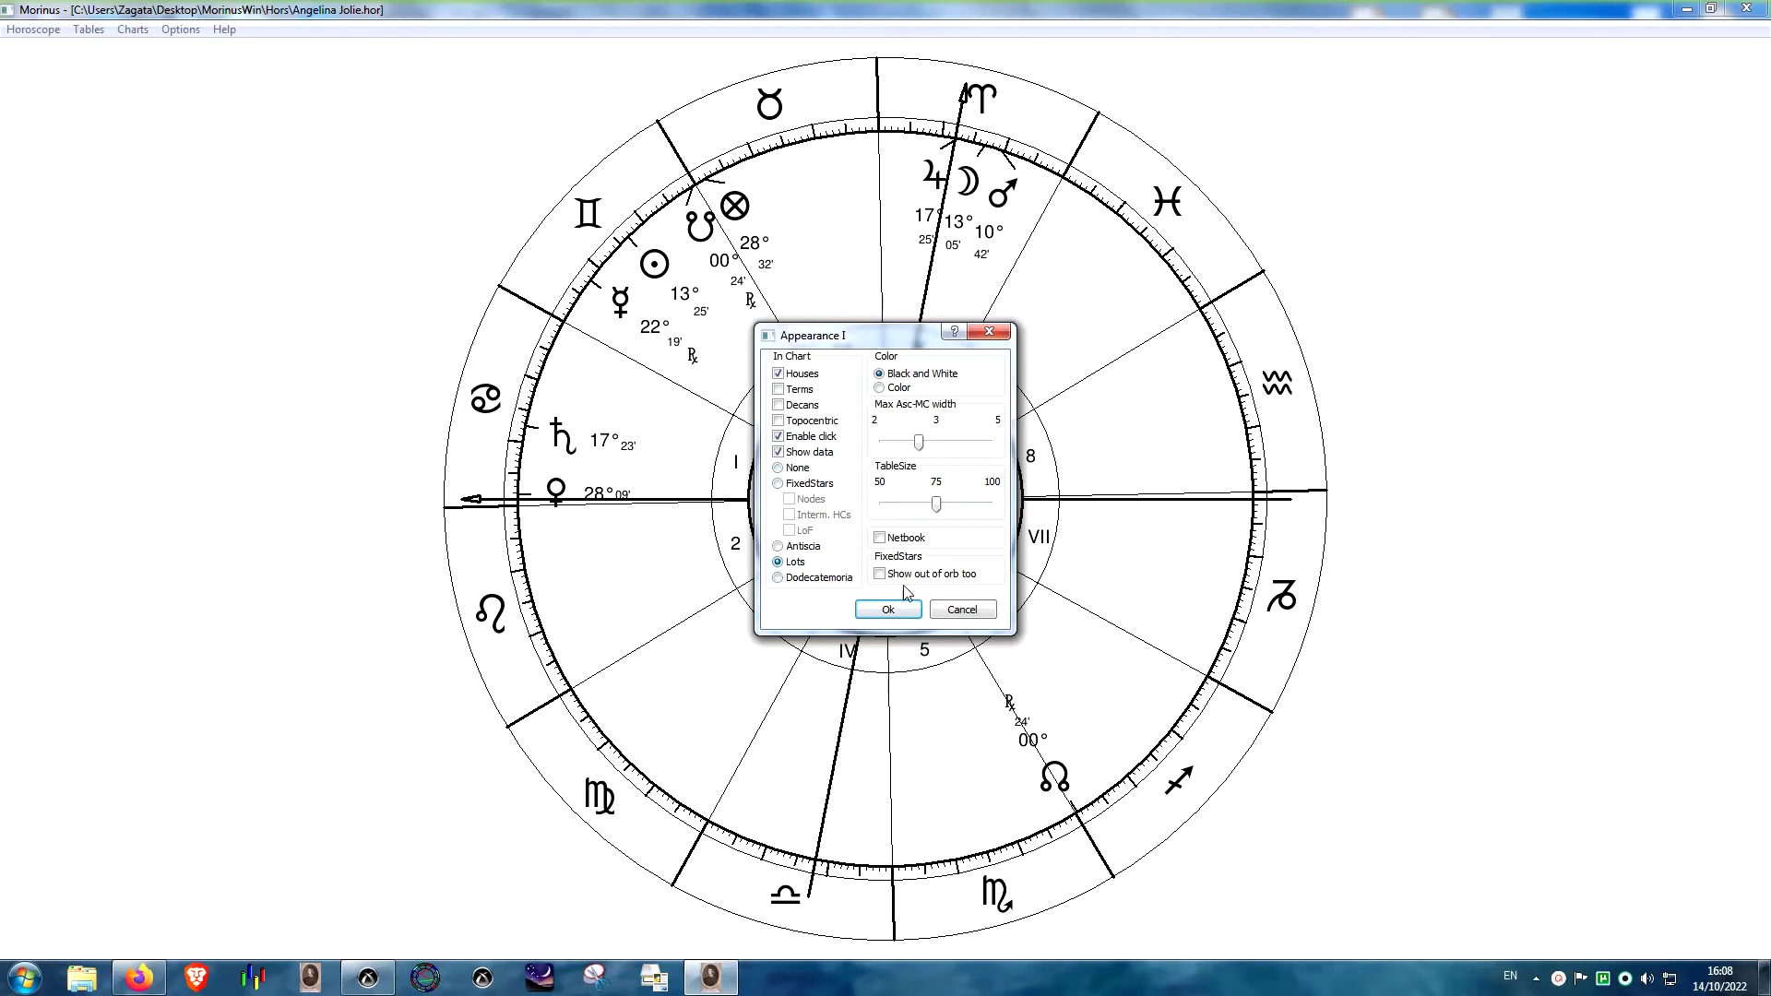
click(891, 610)
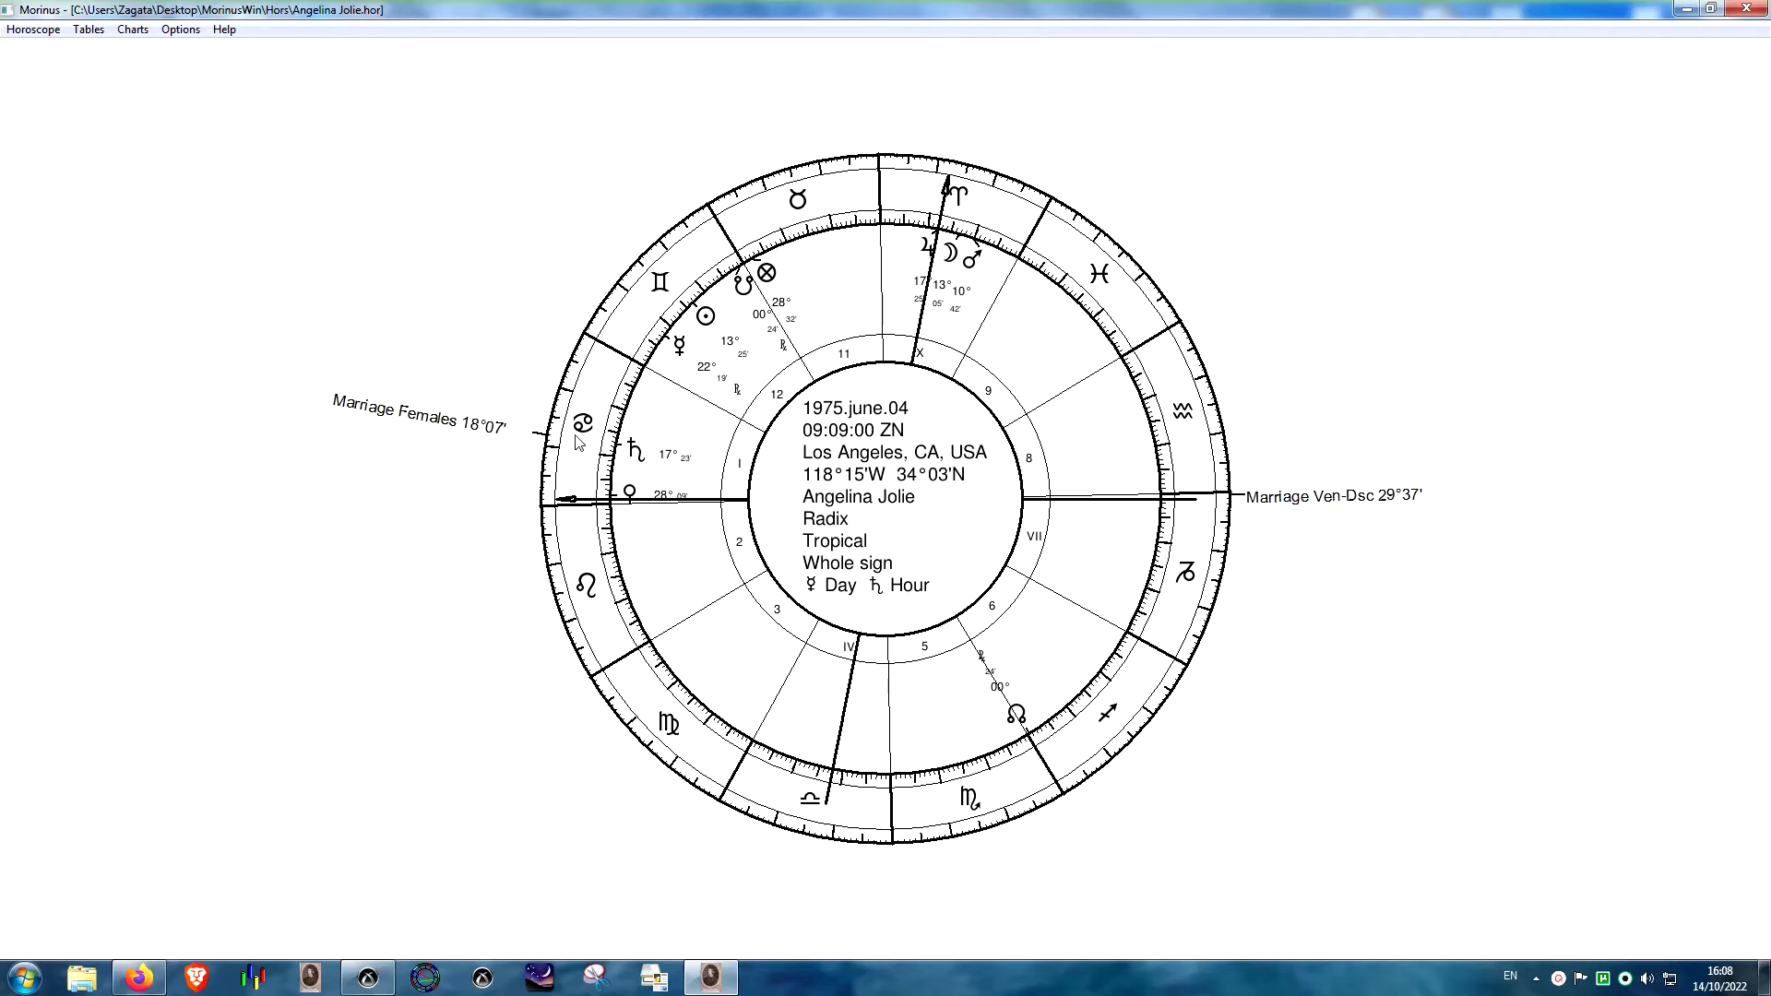
- Disable the Marriage Females lot in the lot settings and apply the change to the chart
click(180, 29)
click(205, 316)
drag(855, 221, 941, 415)
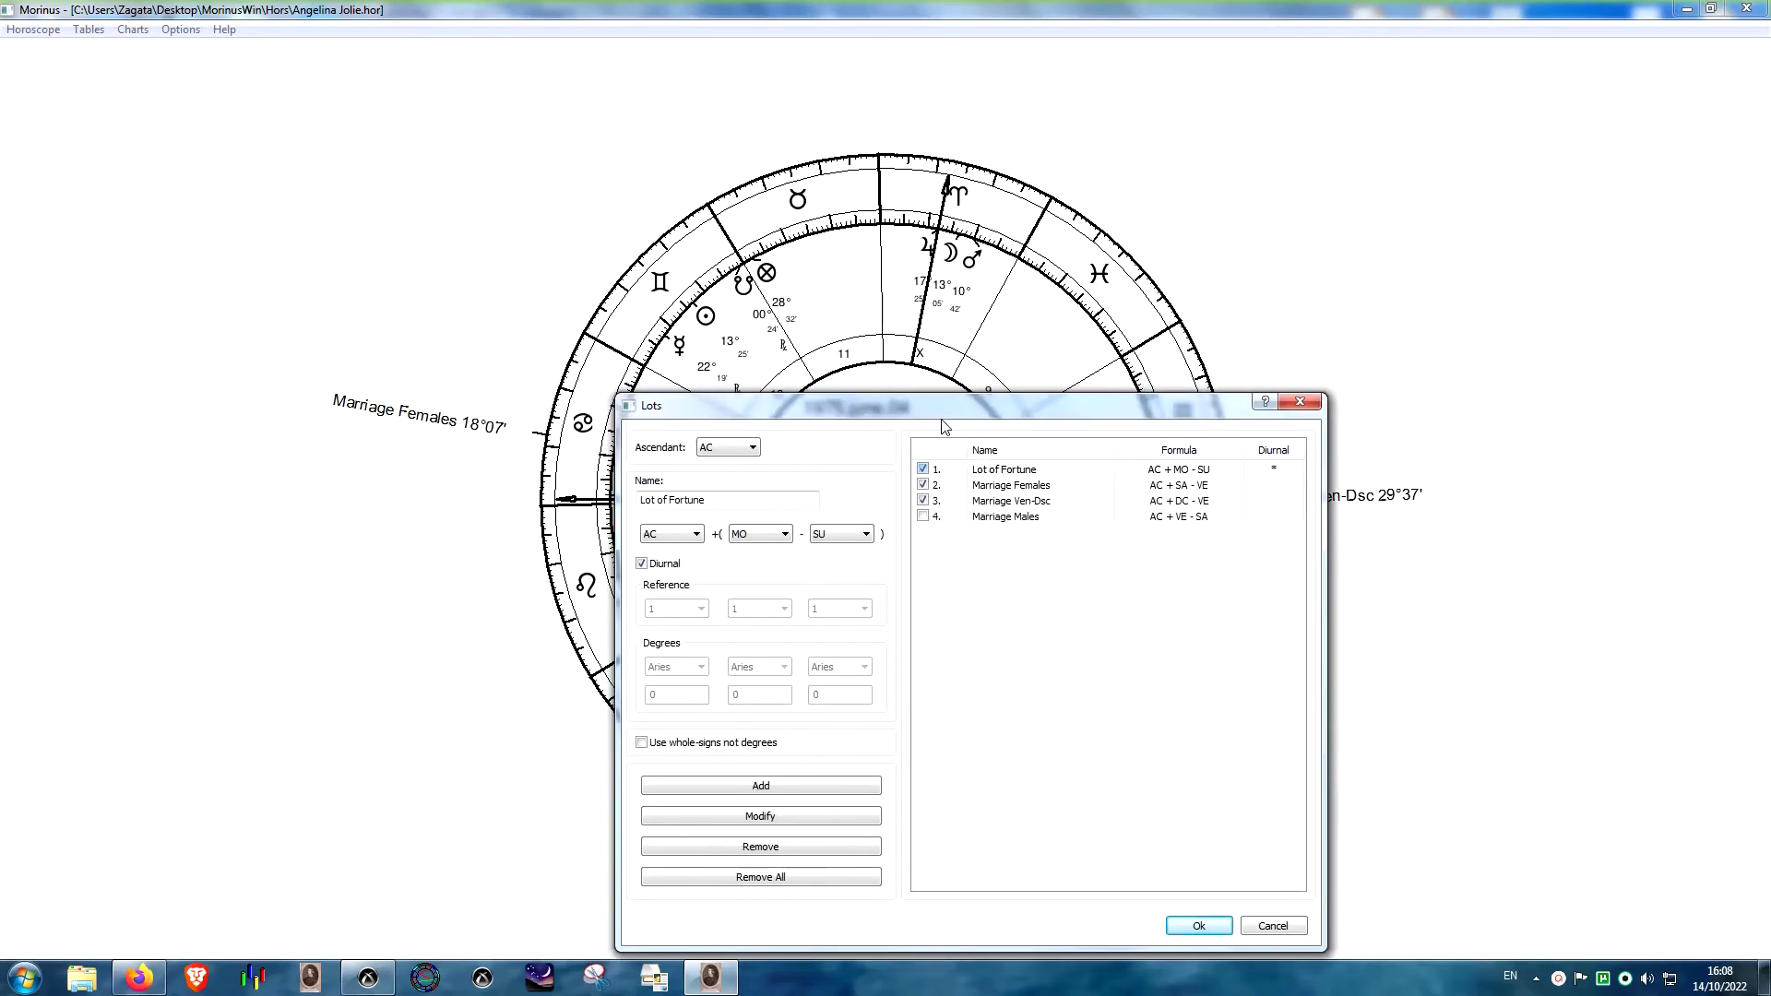
click(924, 488)
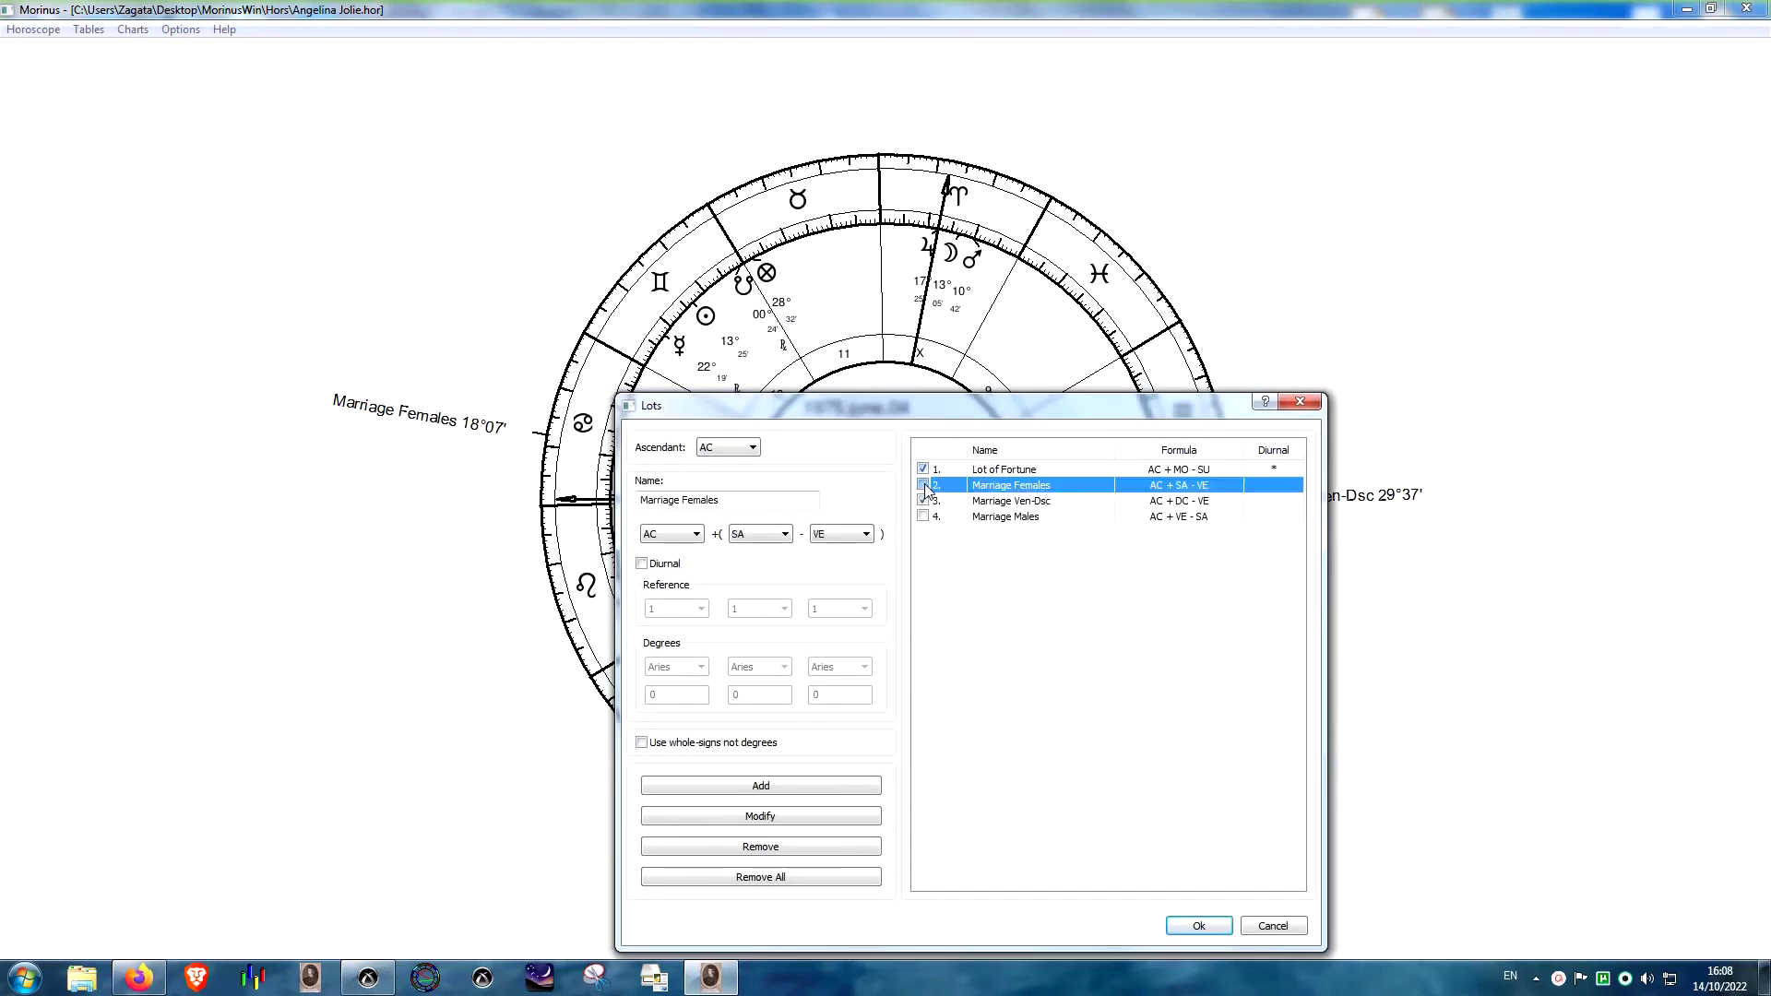
click(1173, 927)
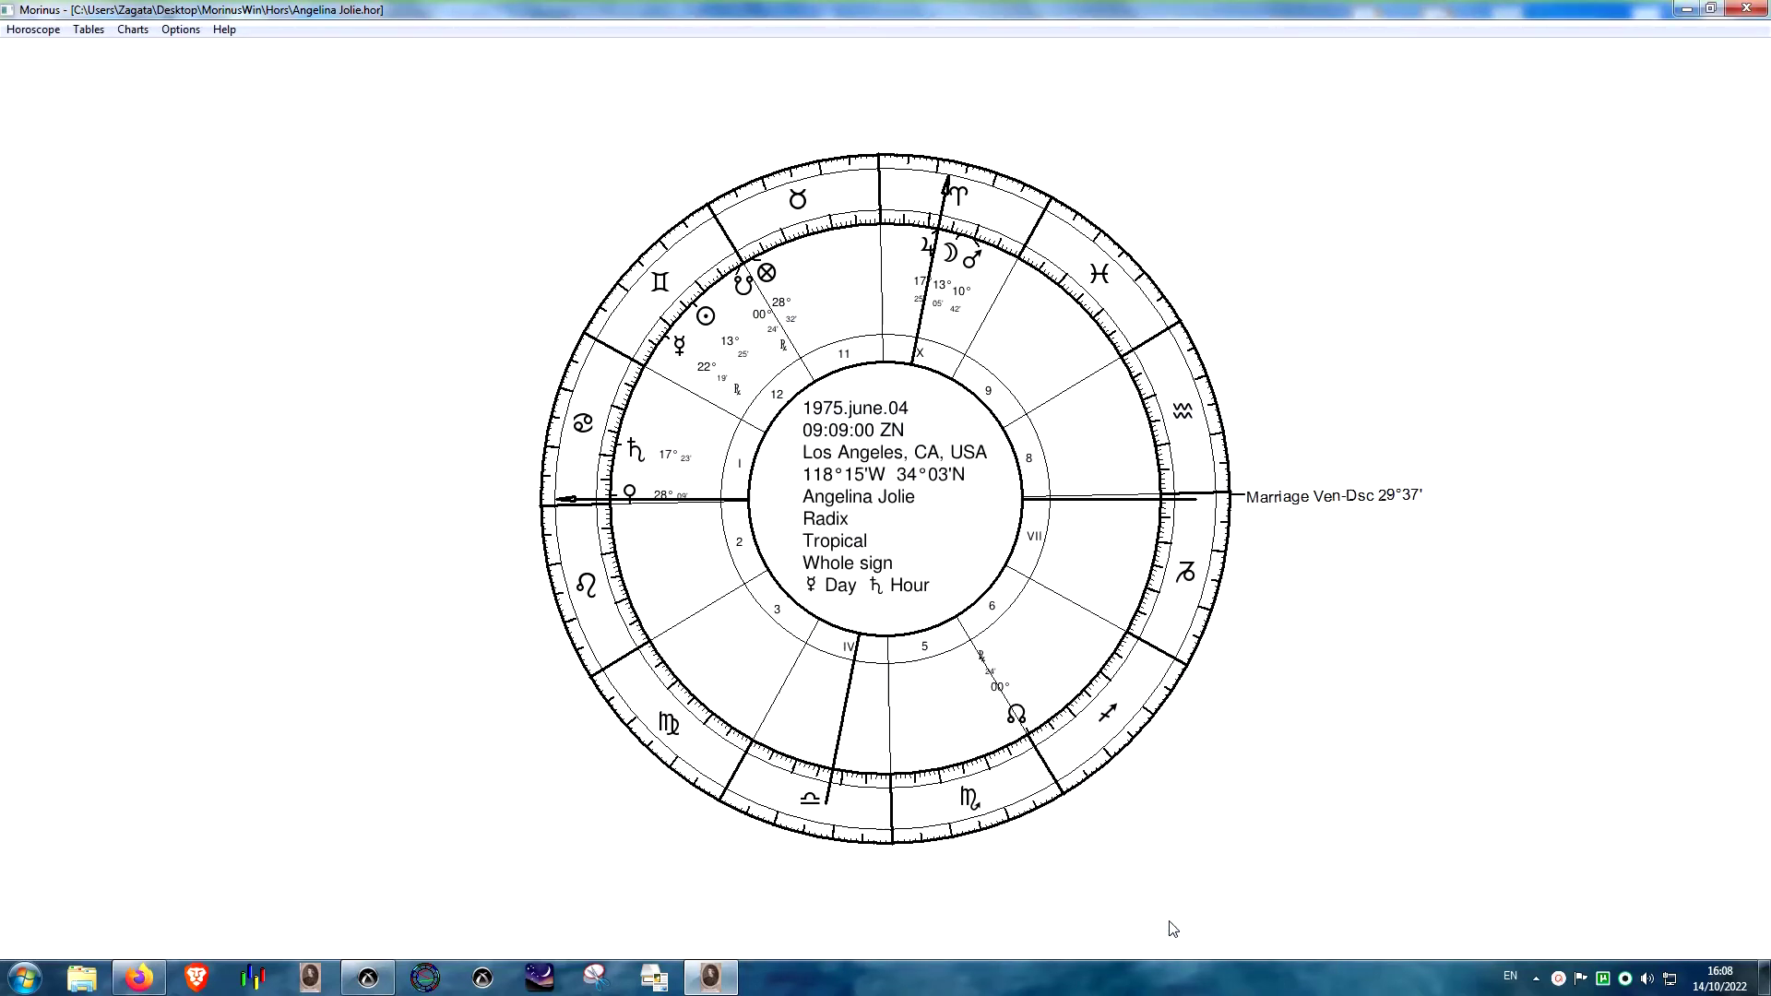
click(180, 29)
click(211, 52)
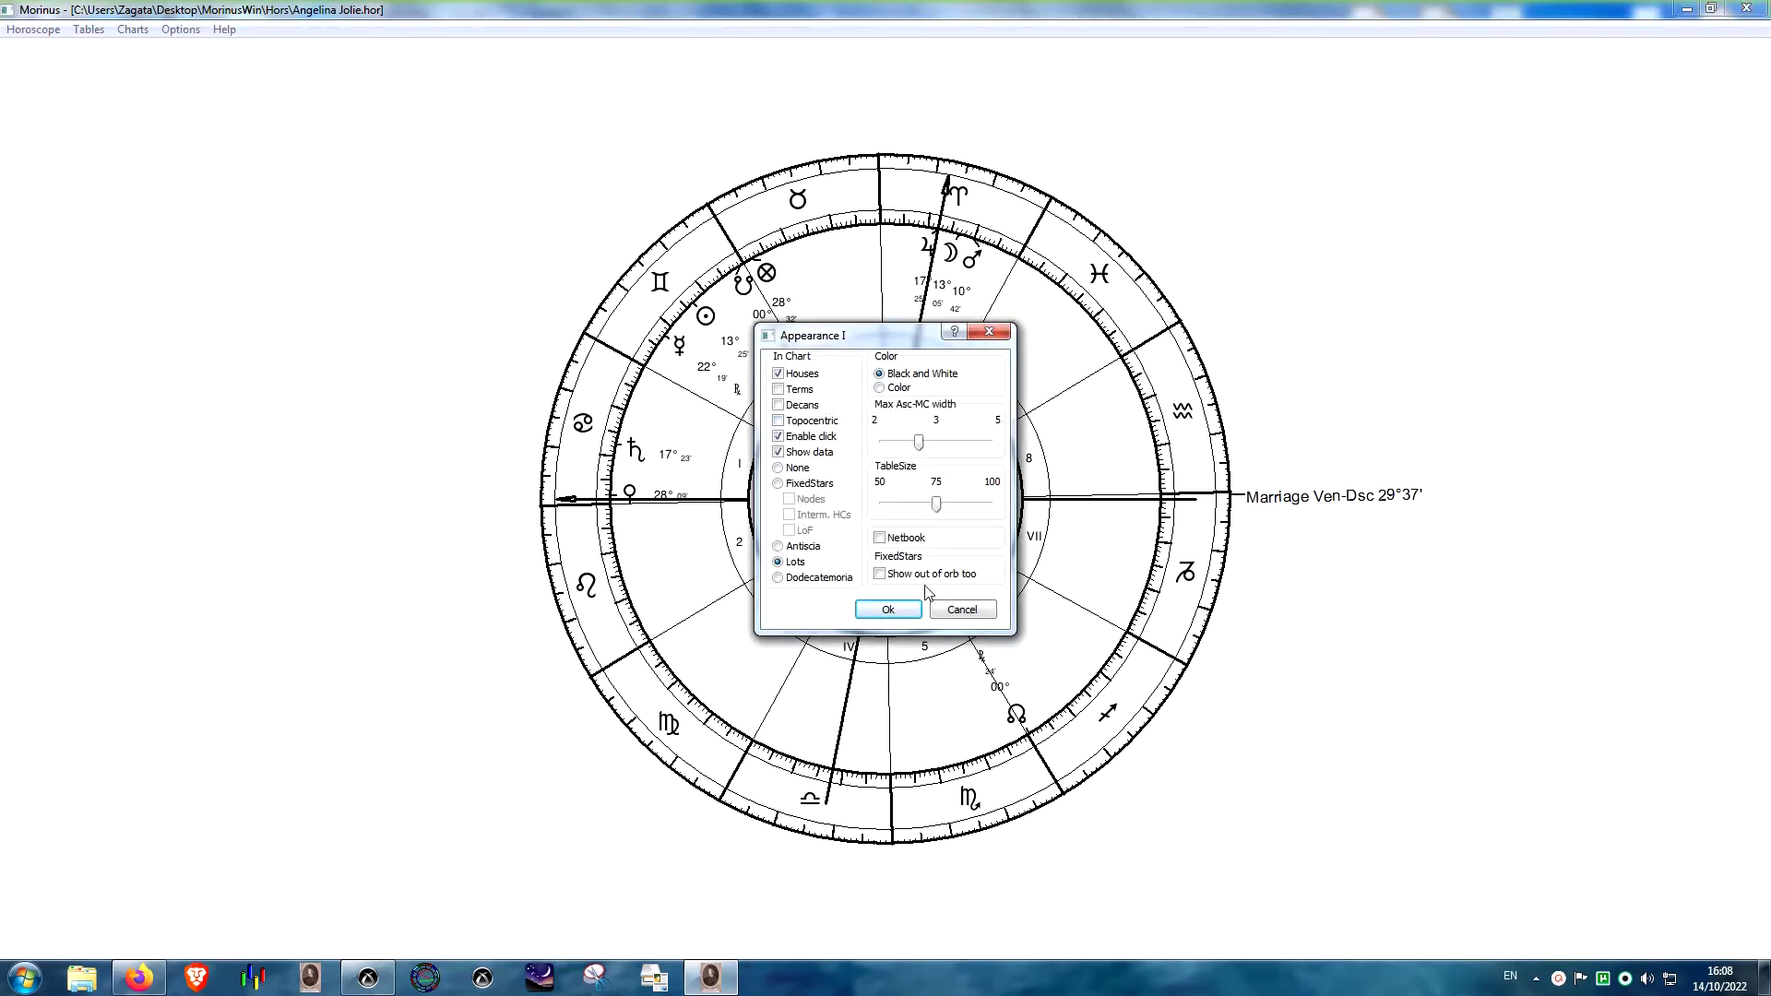
click(957, 608)
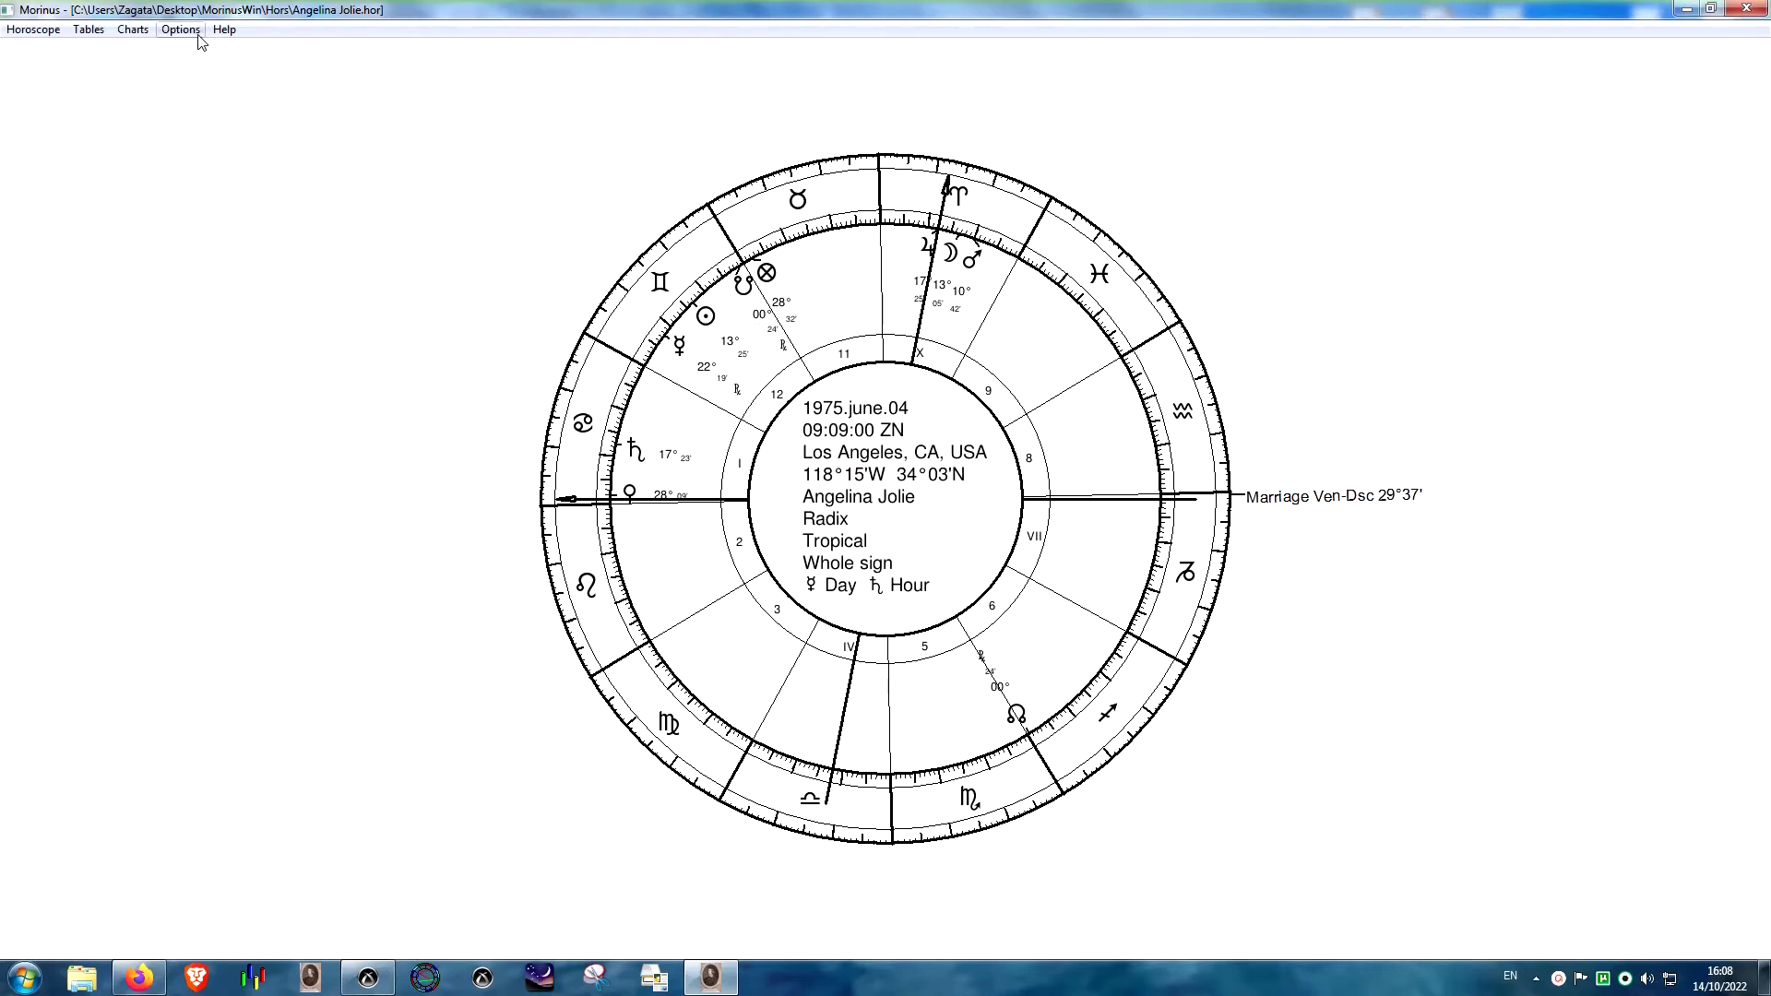
- Re-enable the Marriage Females lot in the lot settings and apply the change to the chart
click(194, 31)
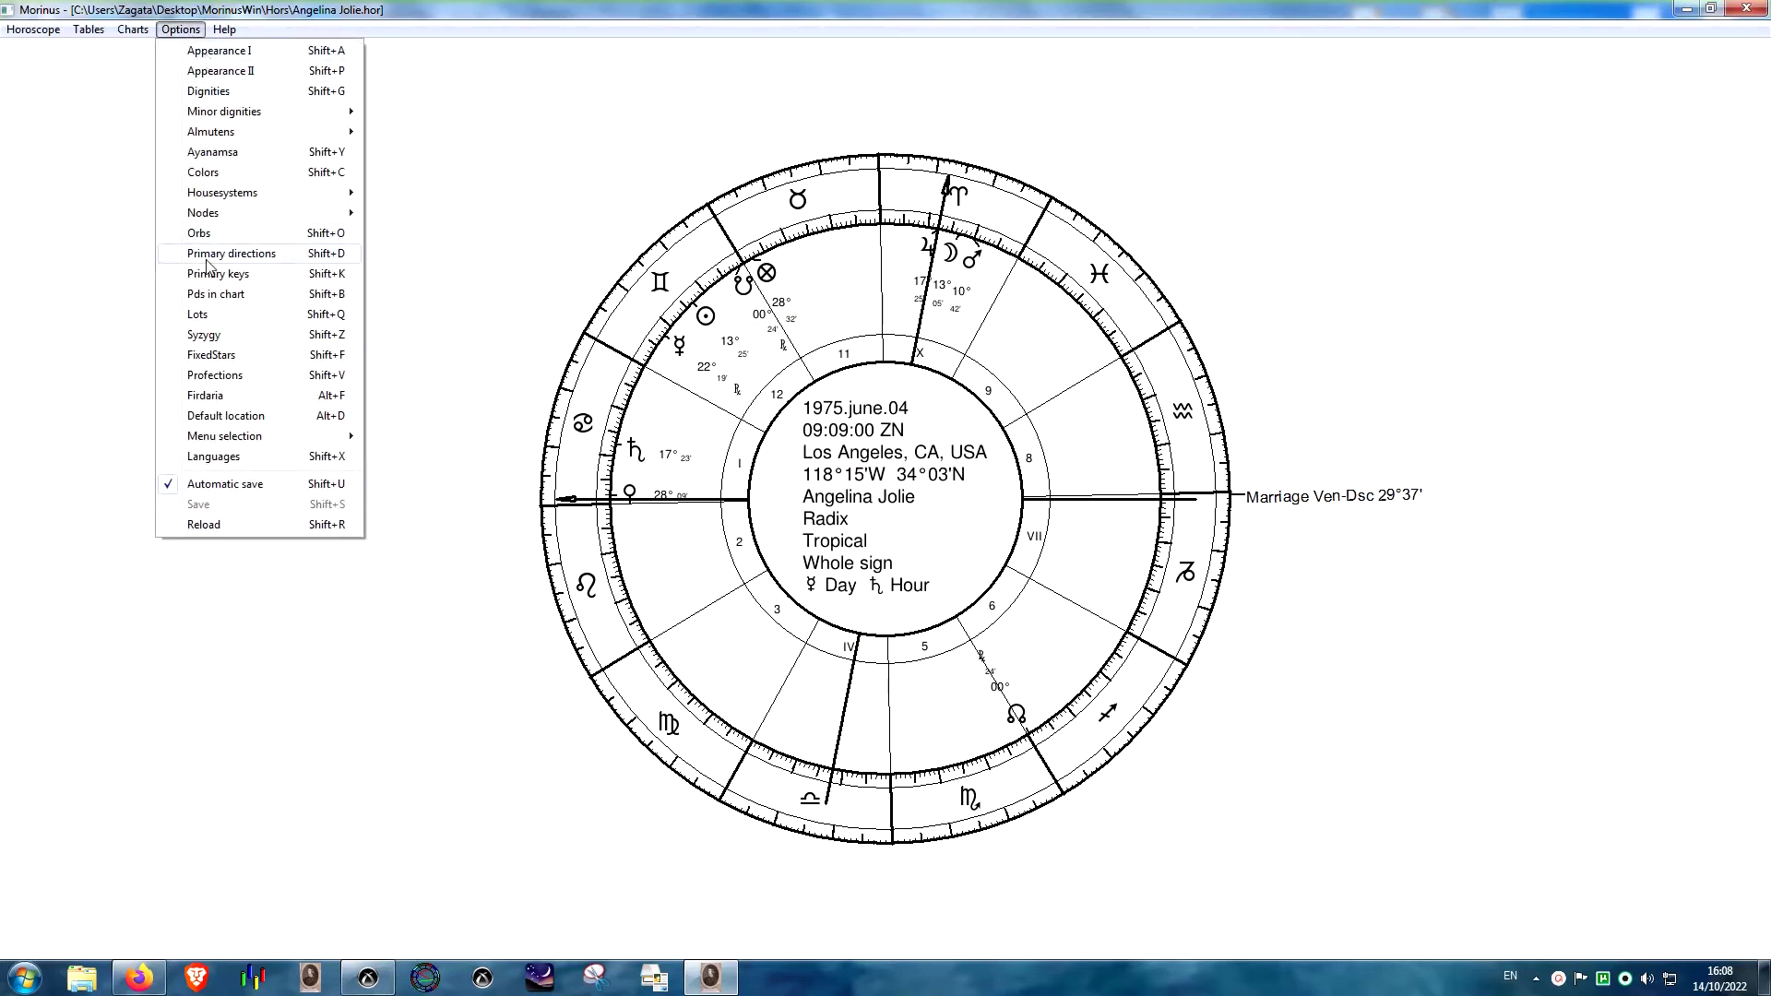
click(203, 315)
click(838, 293)
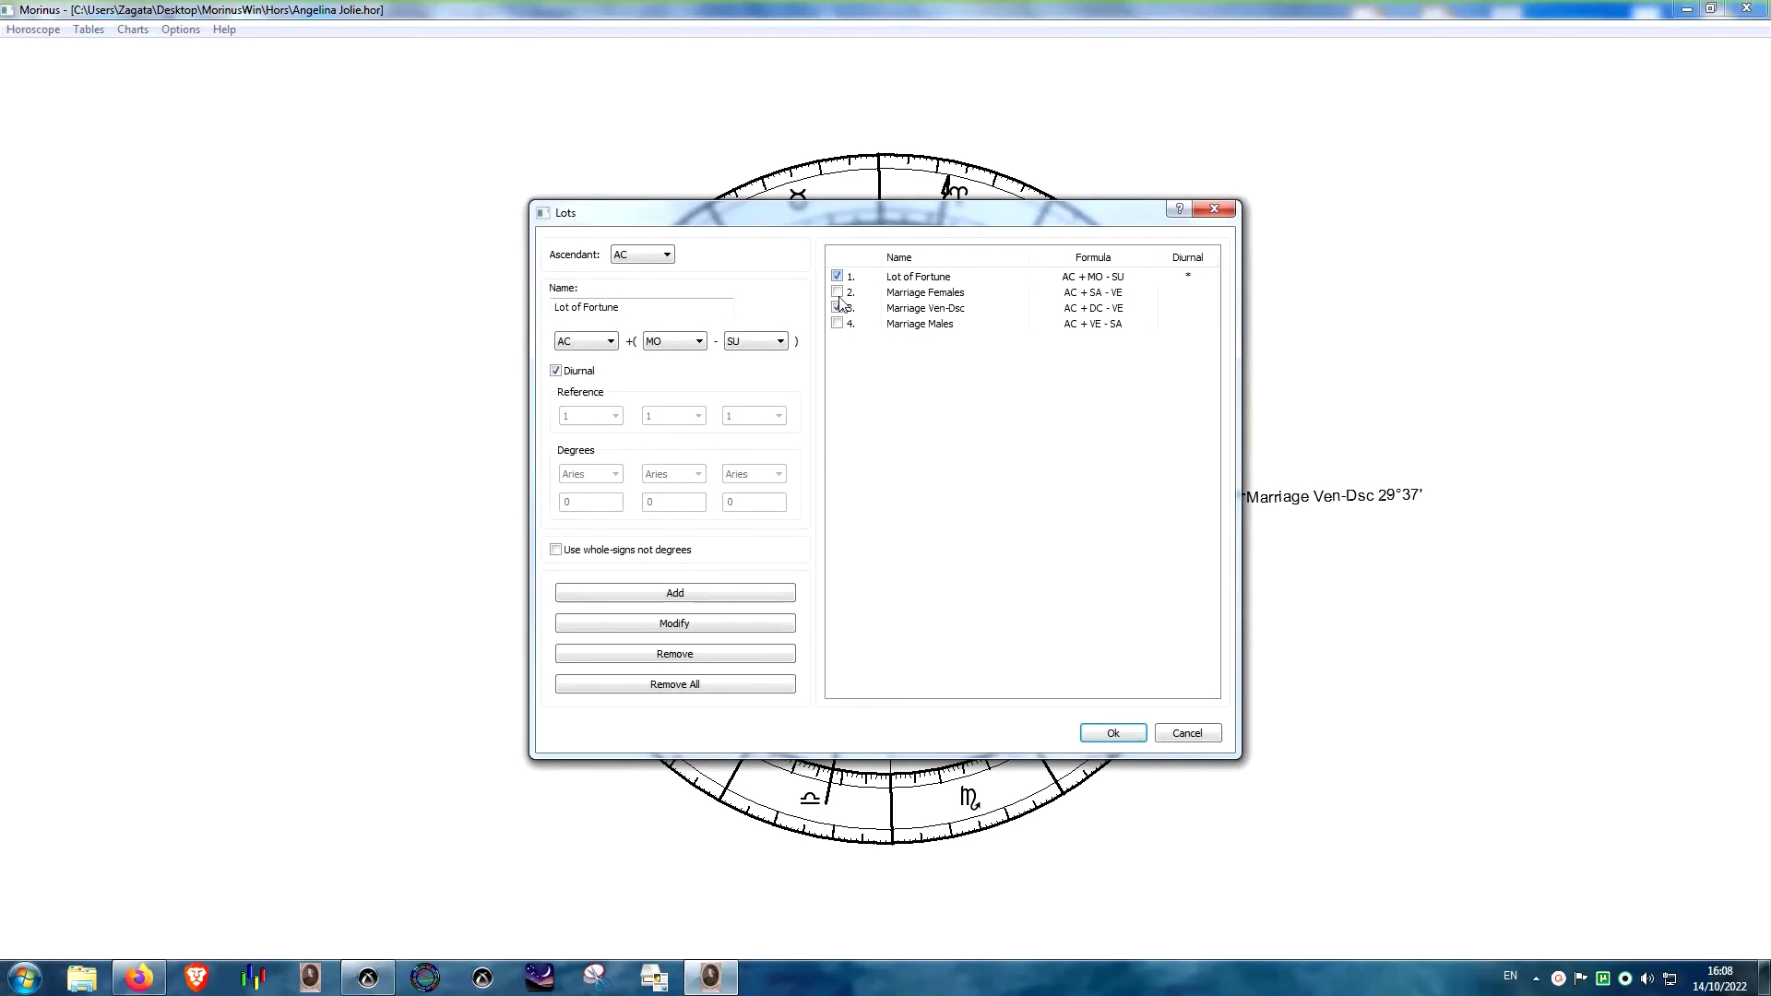
click(1116, 734)
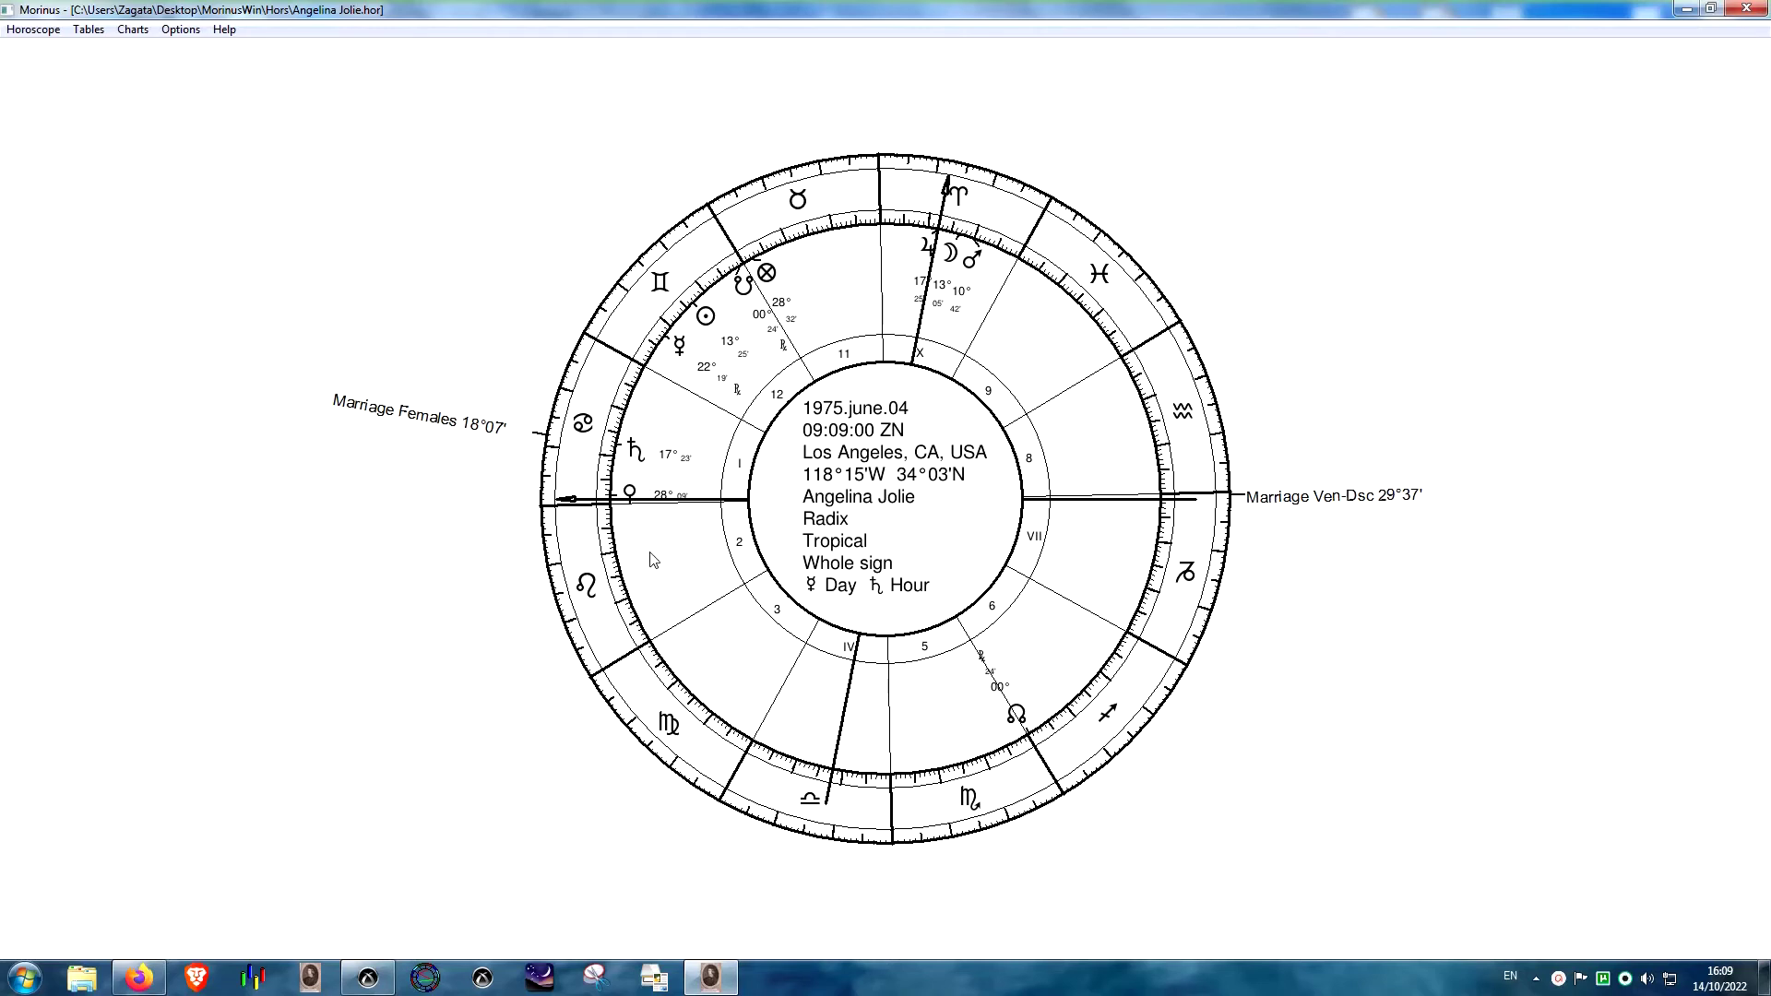
- Examine the longitudes of the Ascendant, Saturn and Venus in the positions table and close it
click(652, 452)
click(621, 498)
key(ctrl+p)
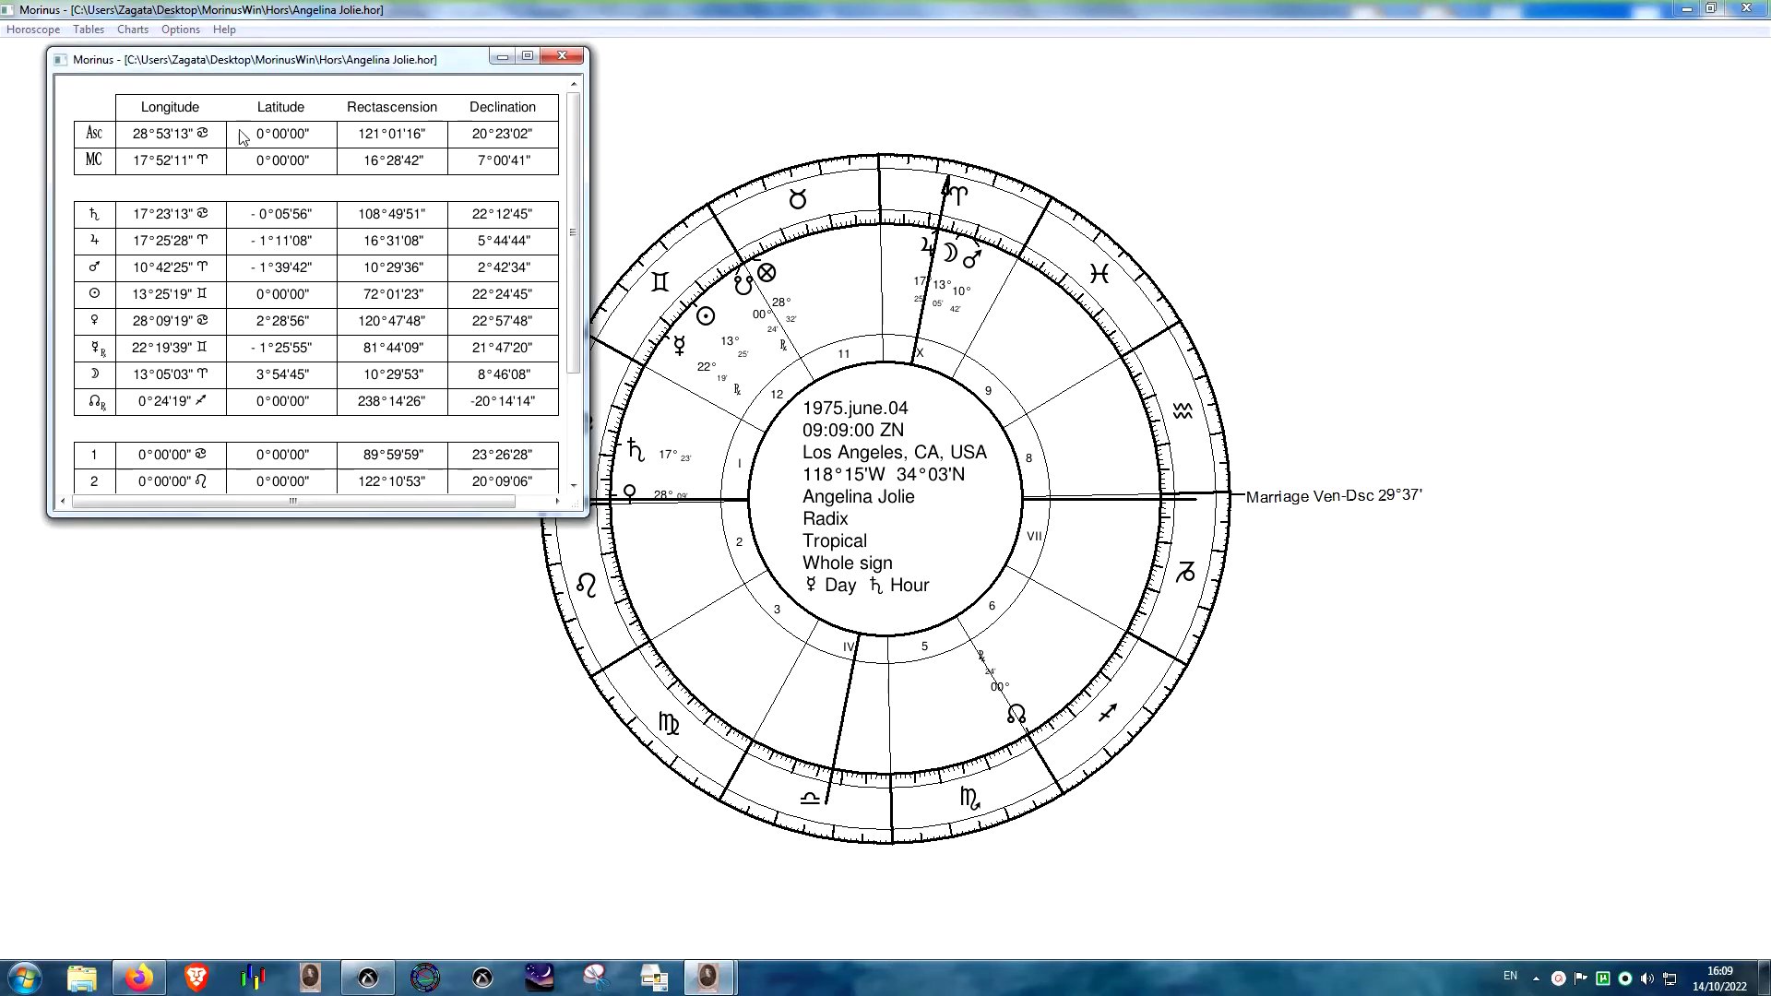
click(562, 57)
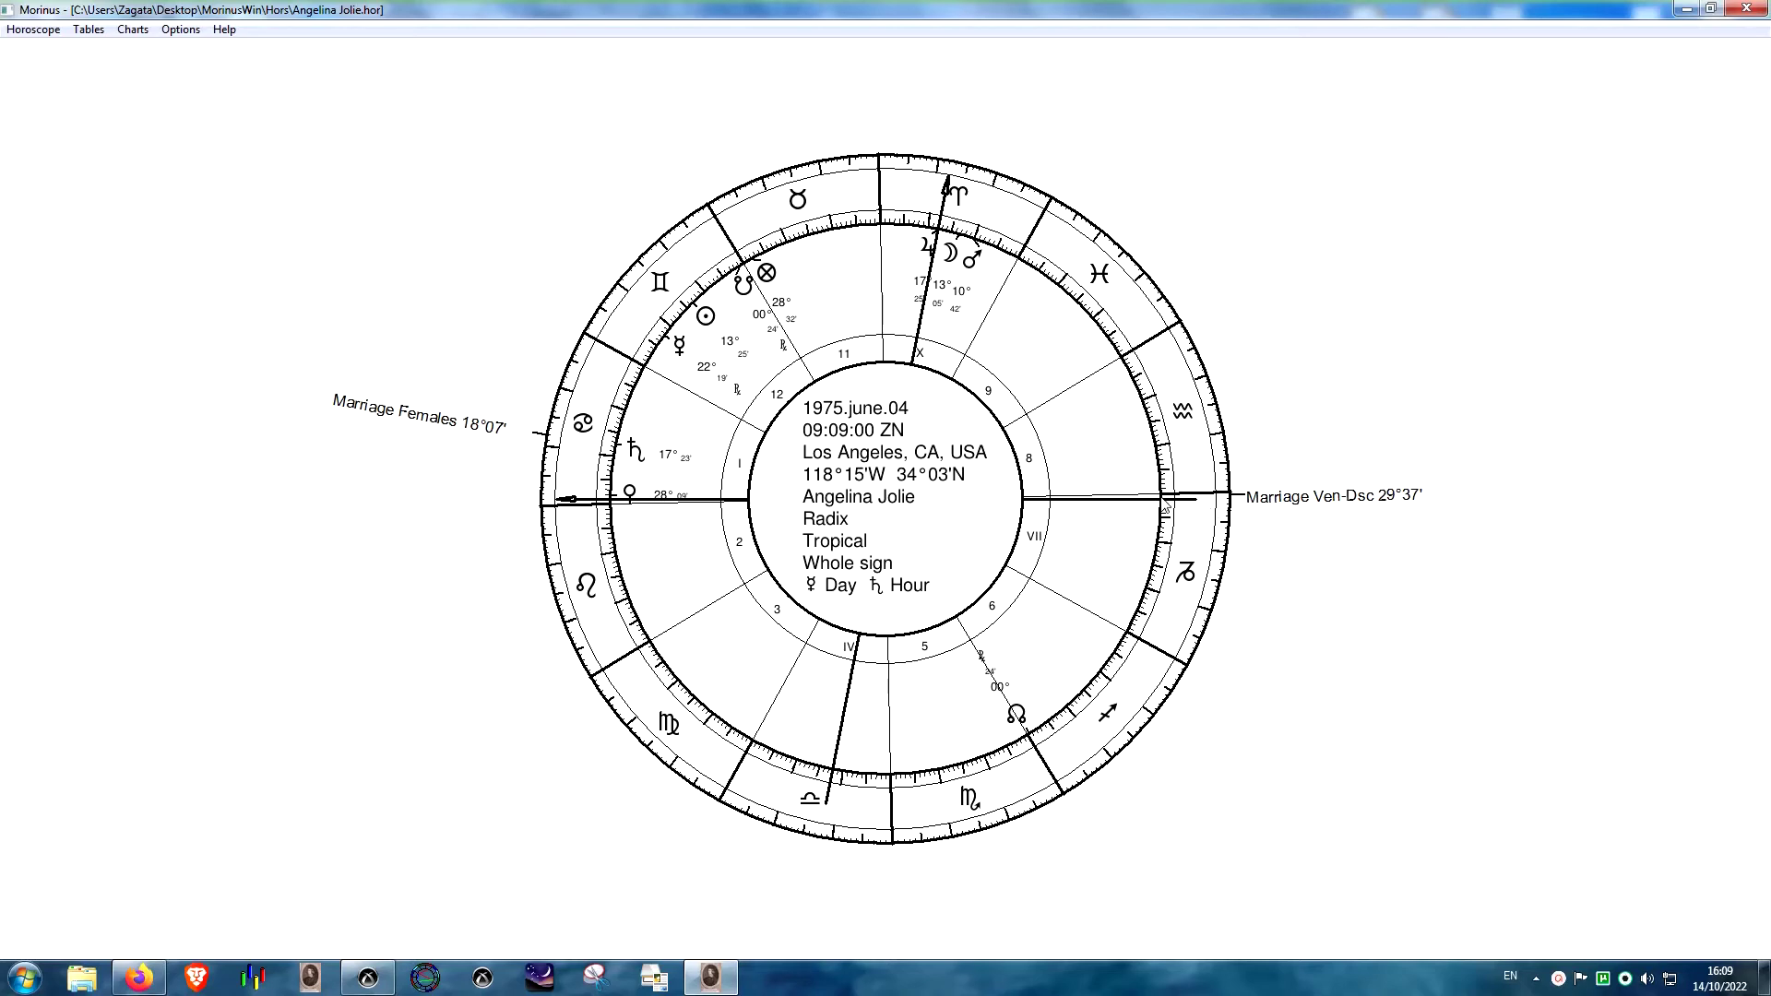
key(F2)
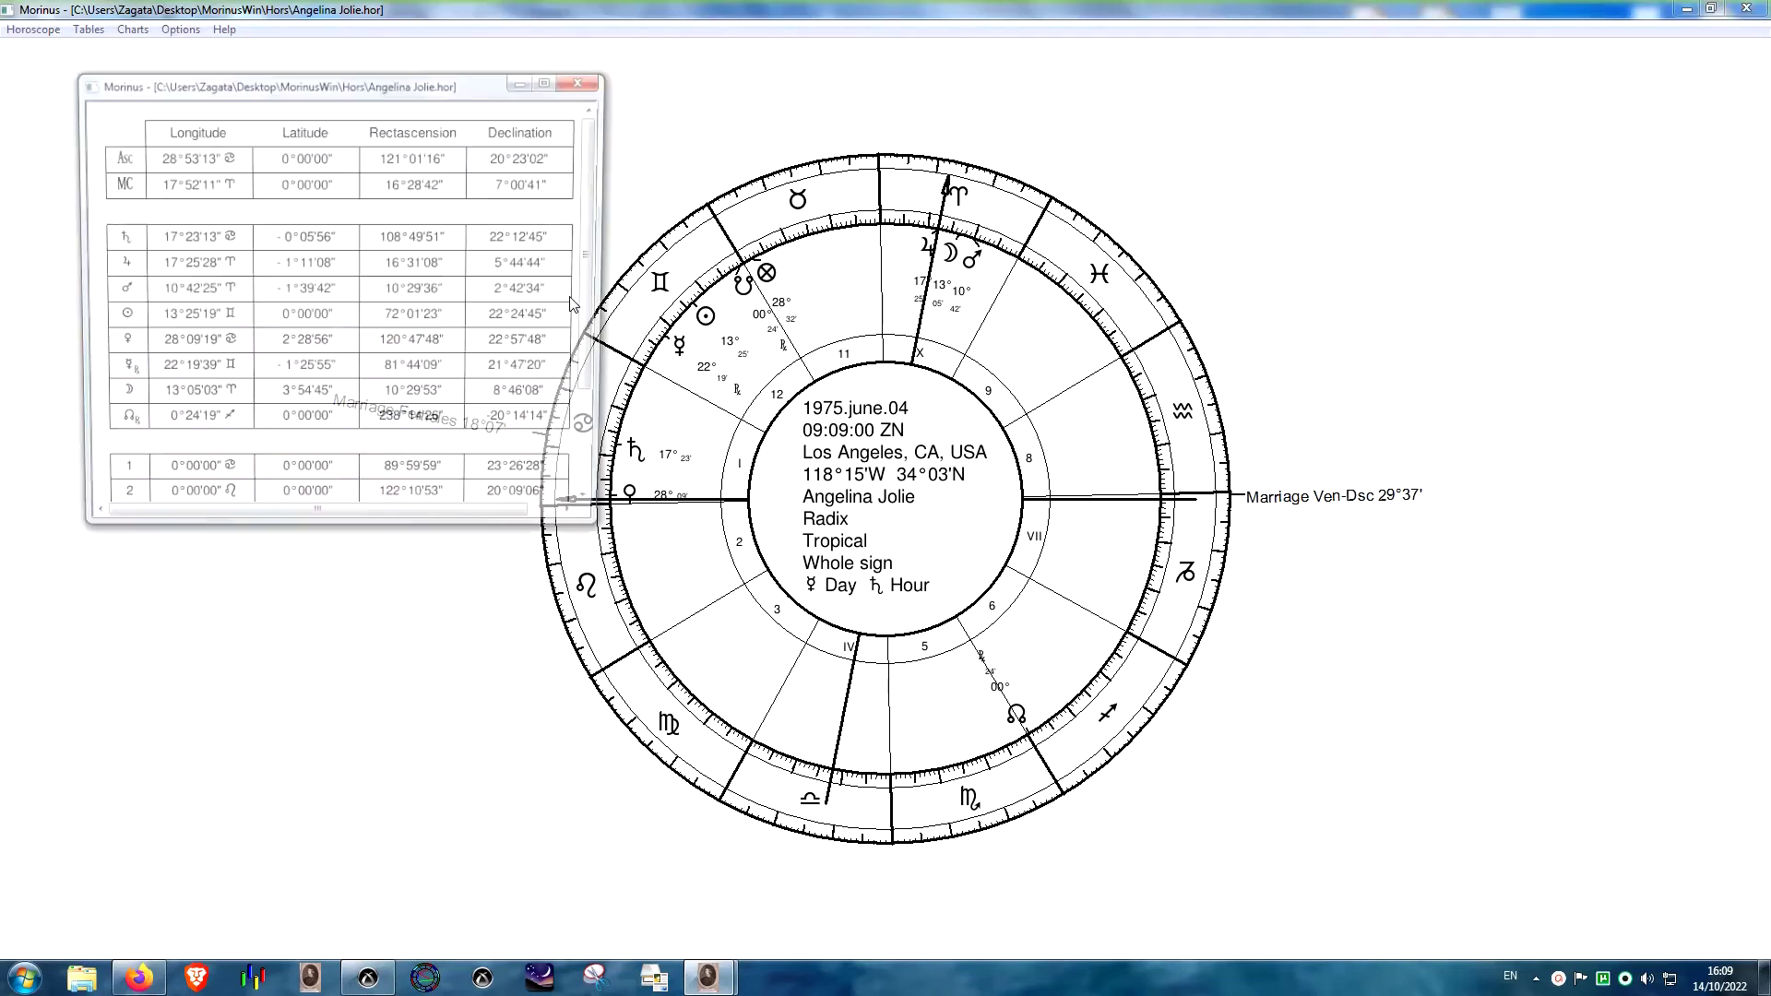
click(585, 78)
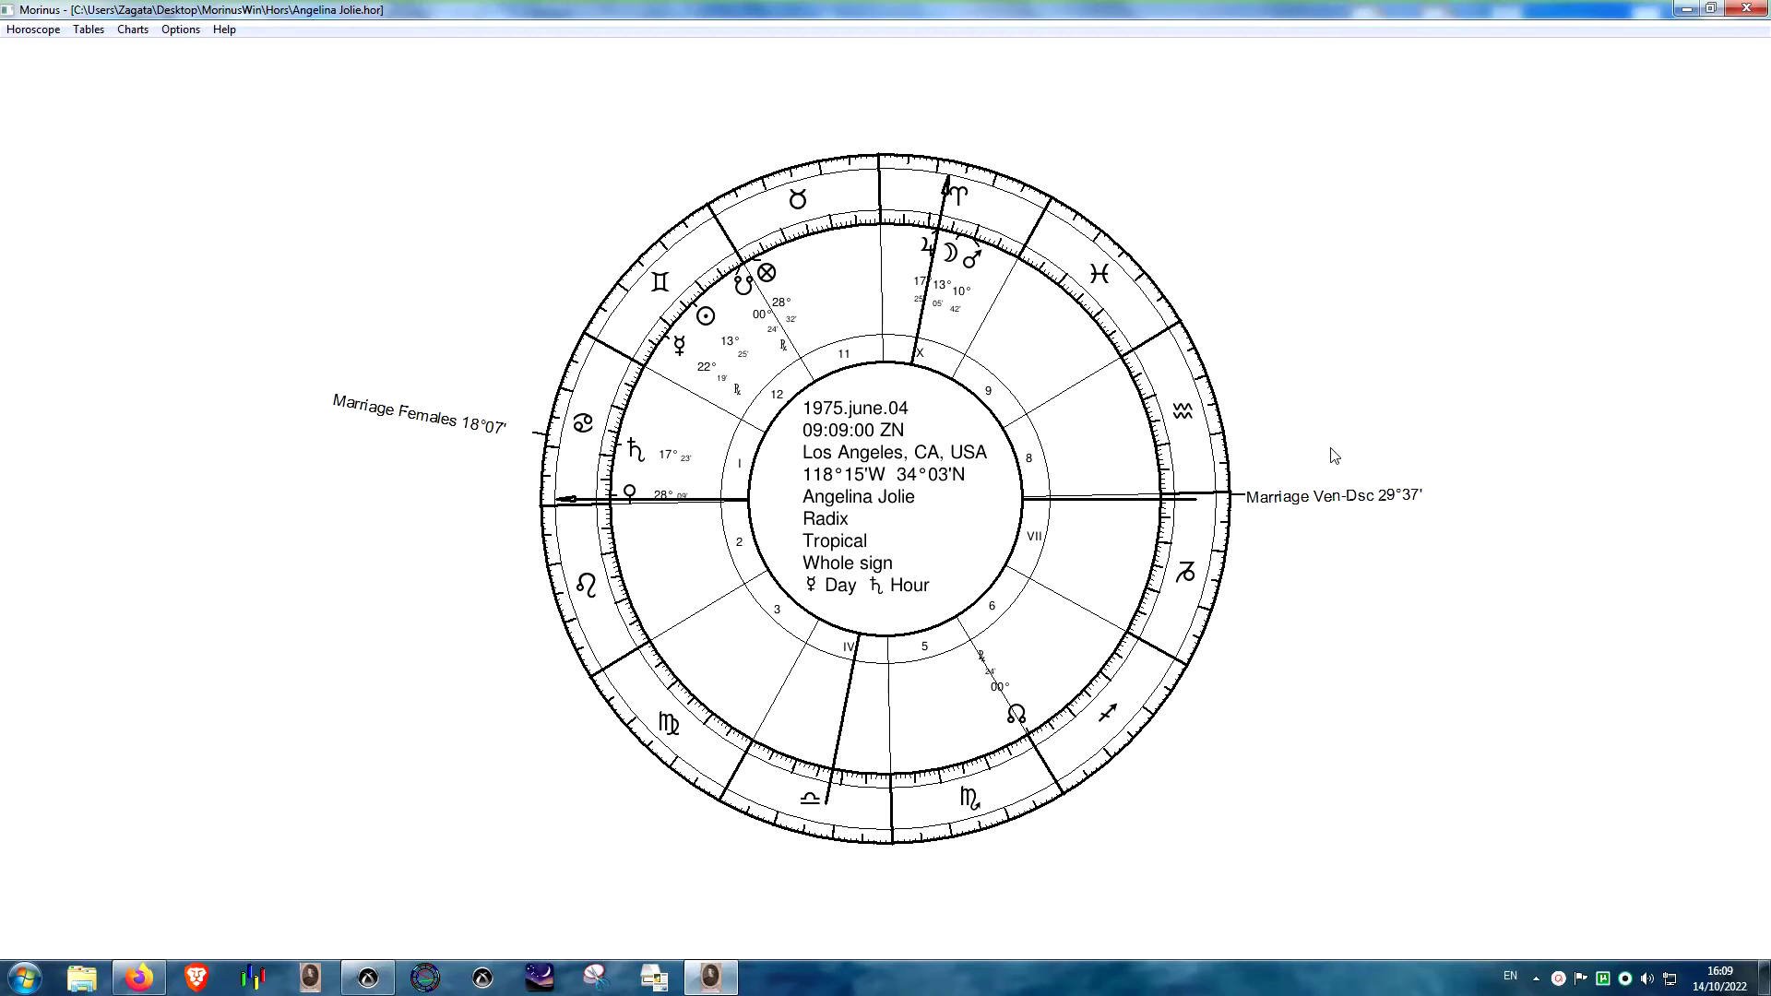
- Set the chart appearance to display FixedStars around the wheel, including stars that are out of orb
click(184, 30)
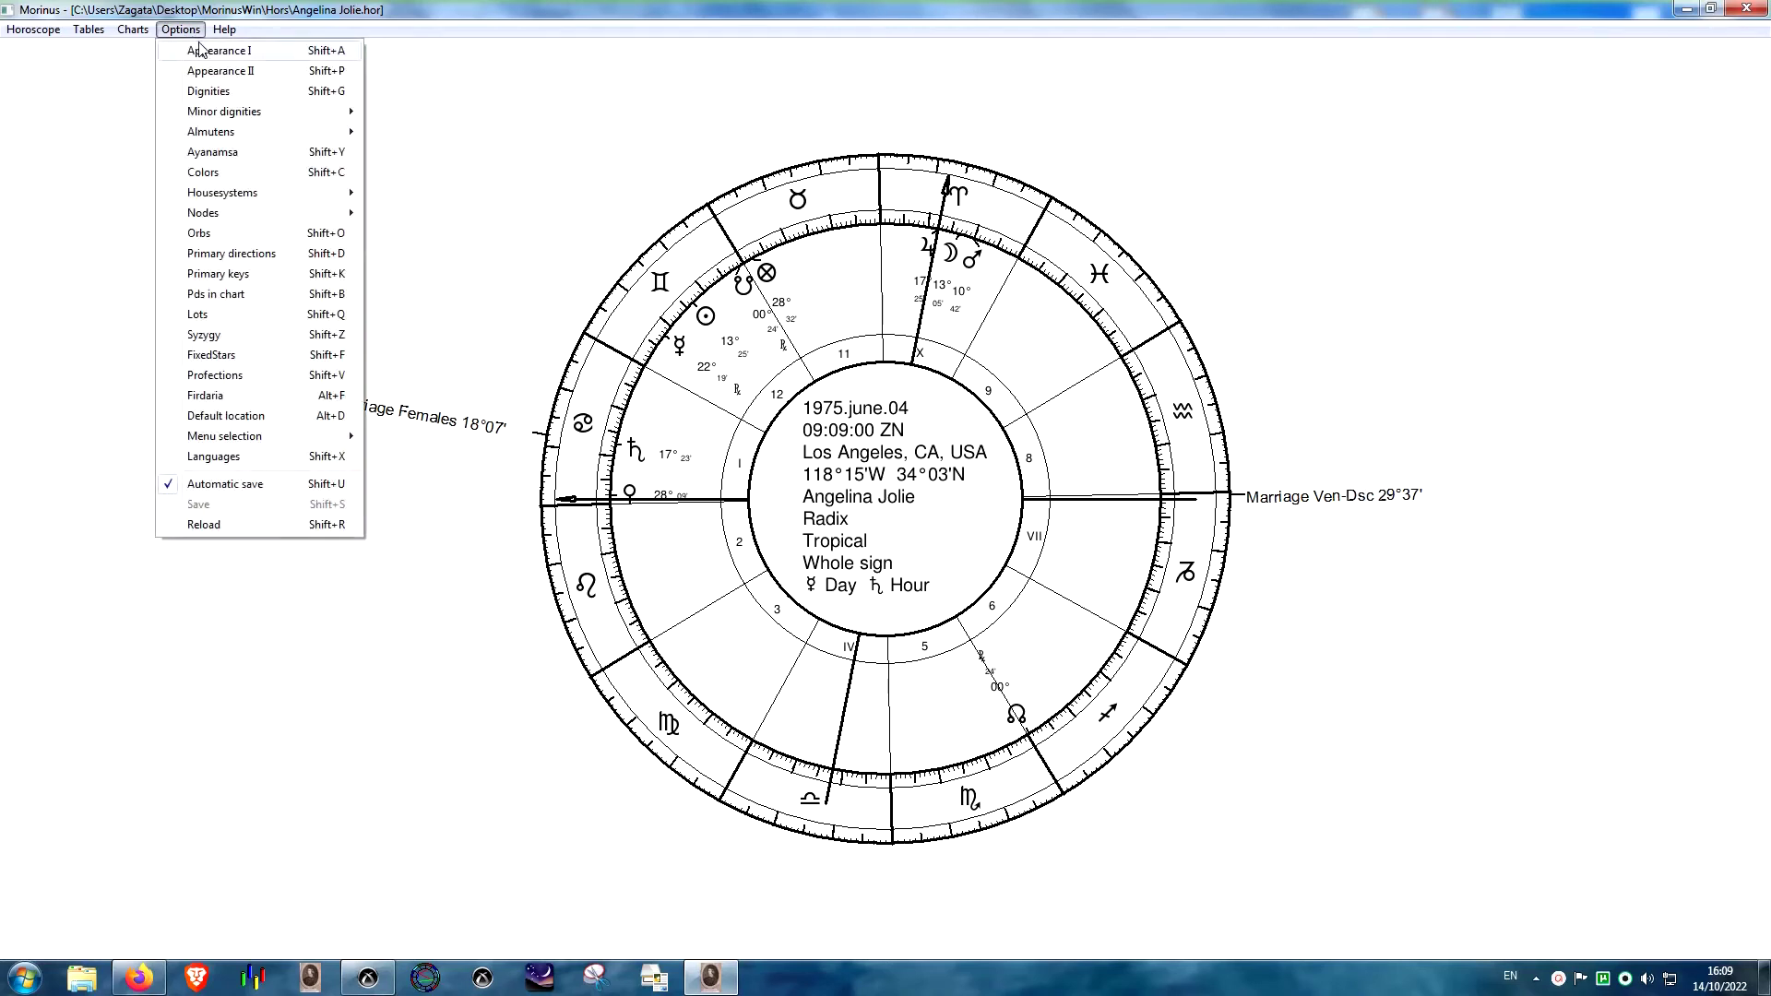
click(196, 51)
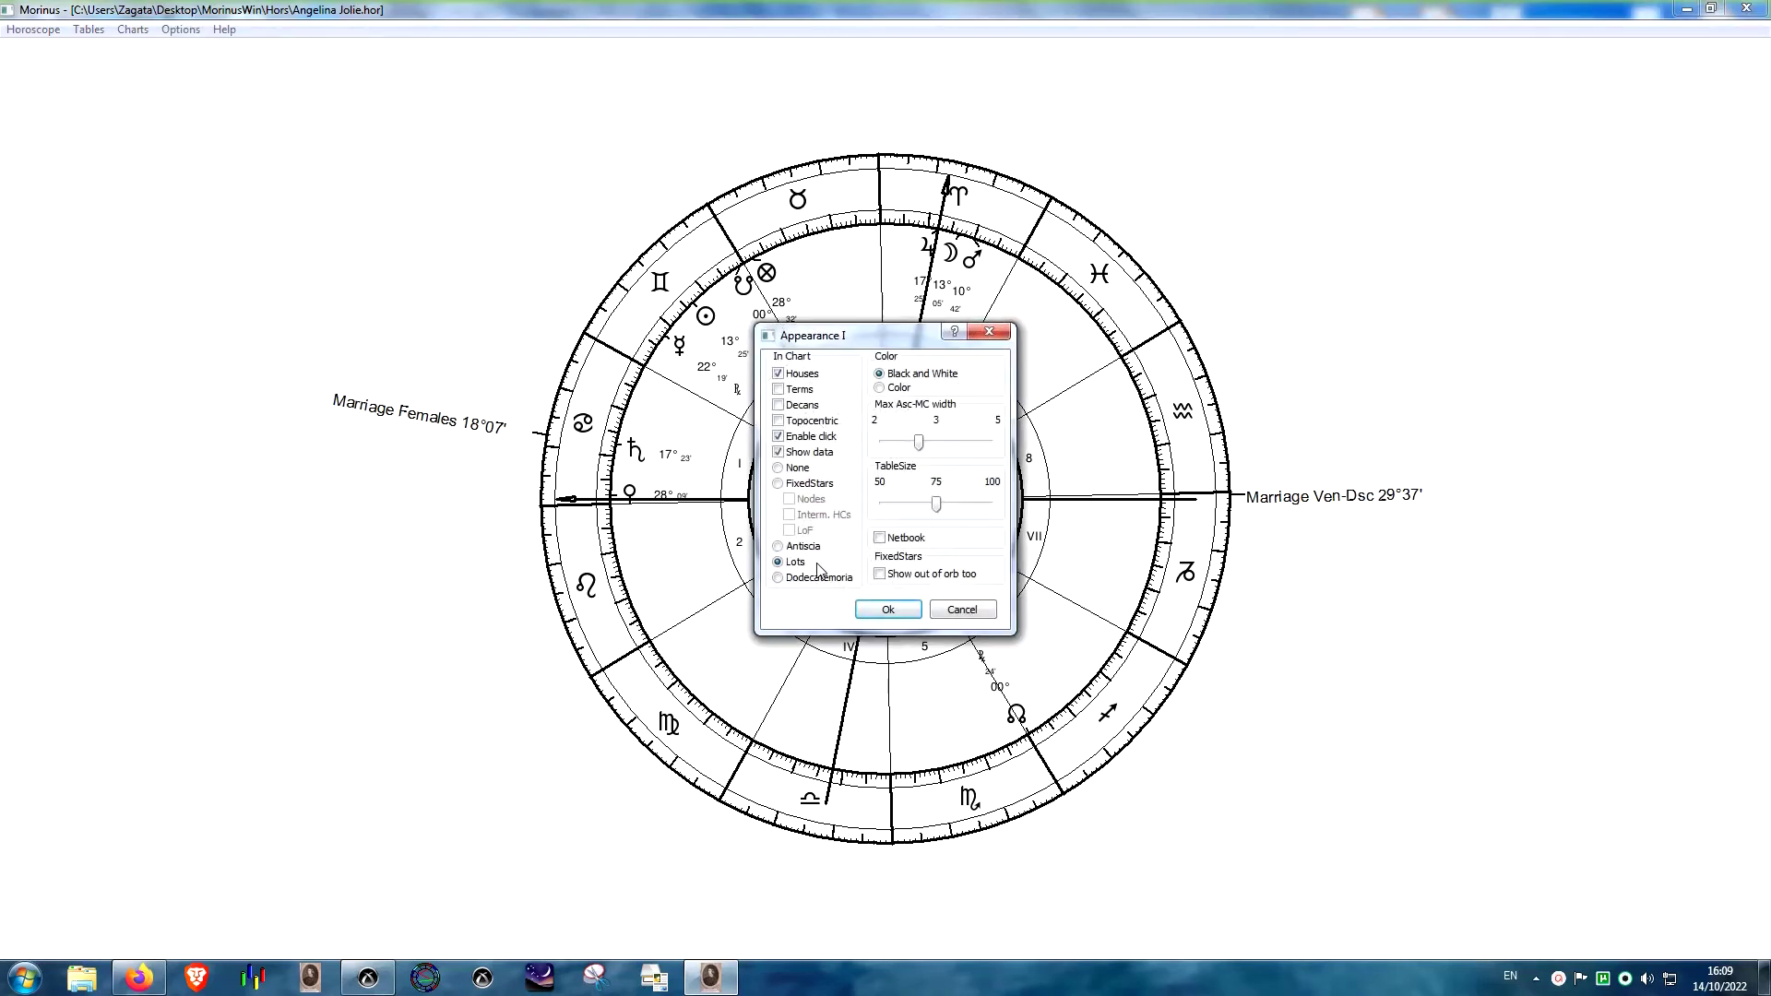
click(779, 485)
click(888, 610)
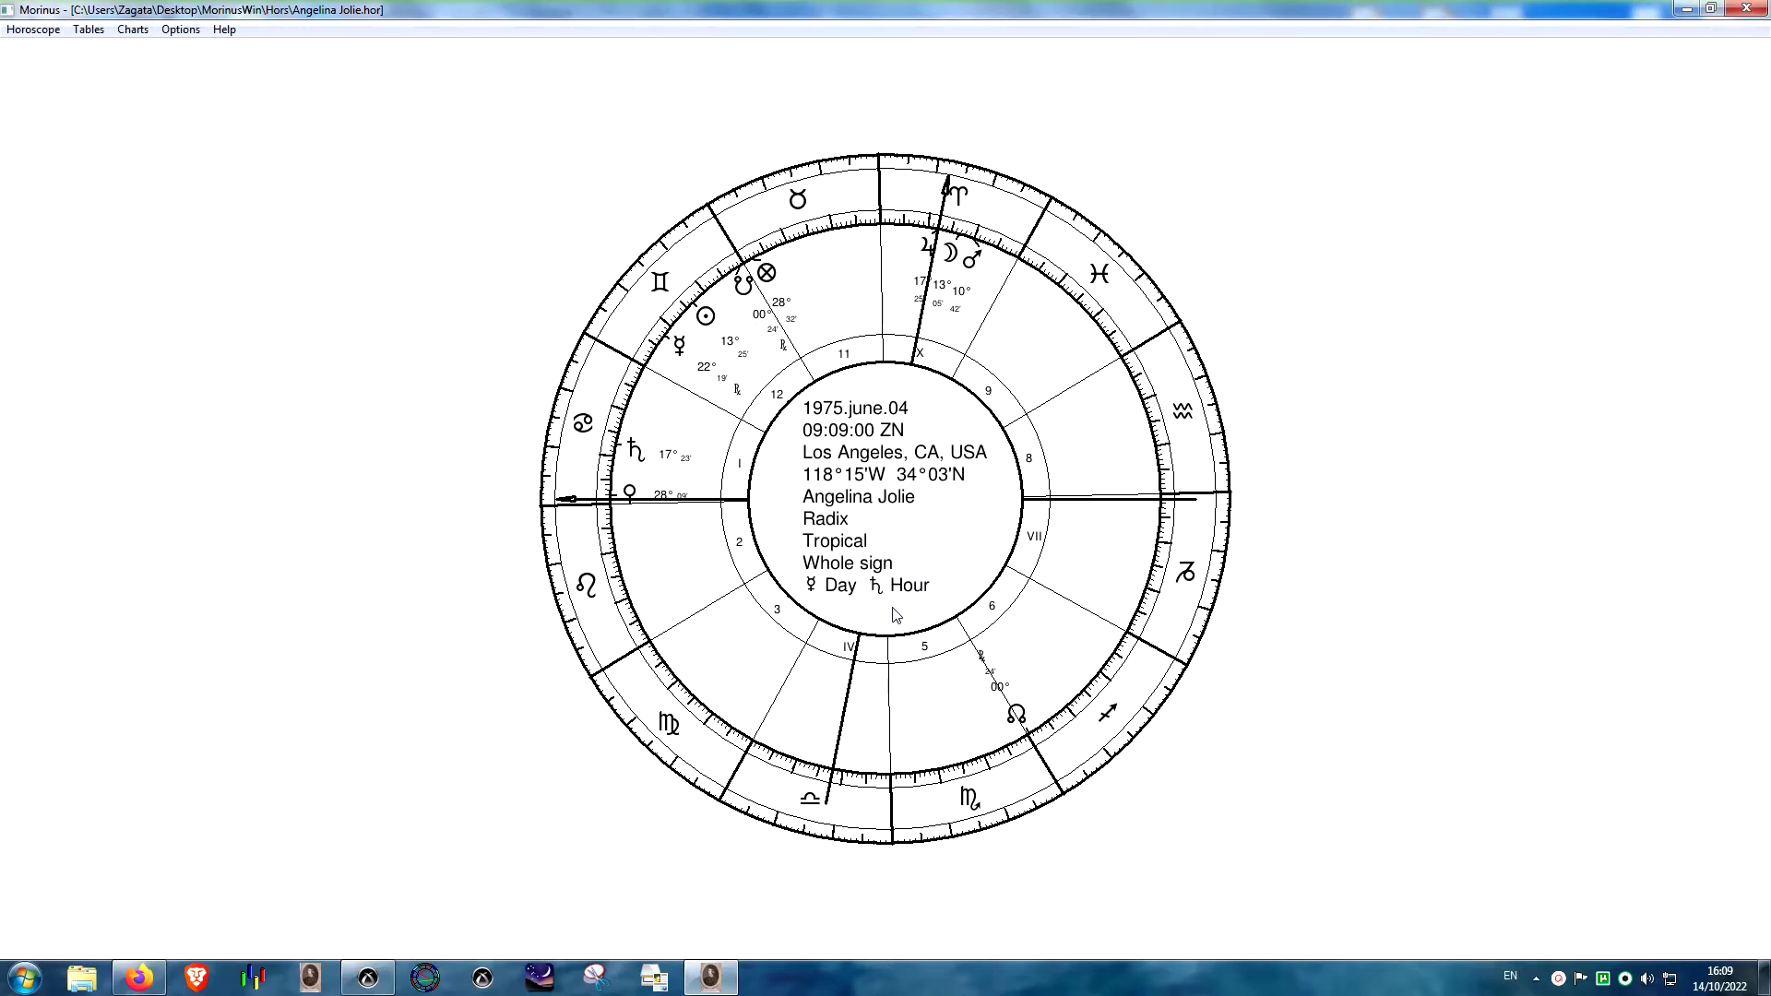
click(181, 28)
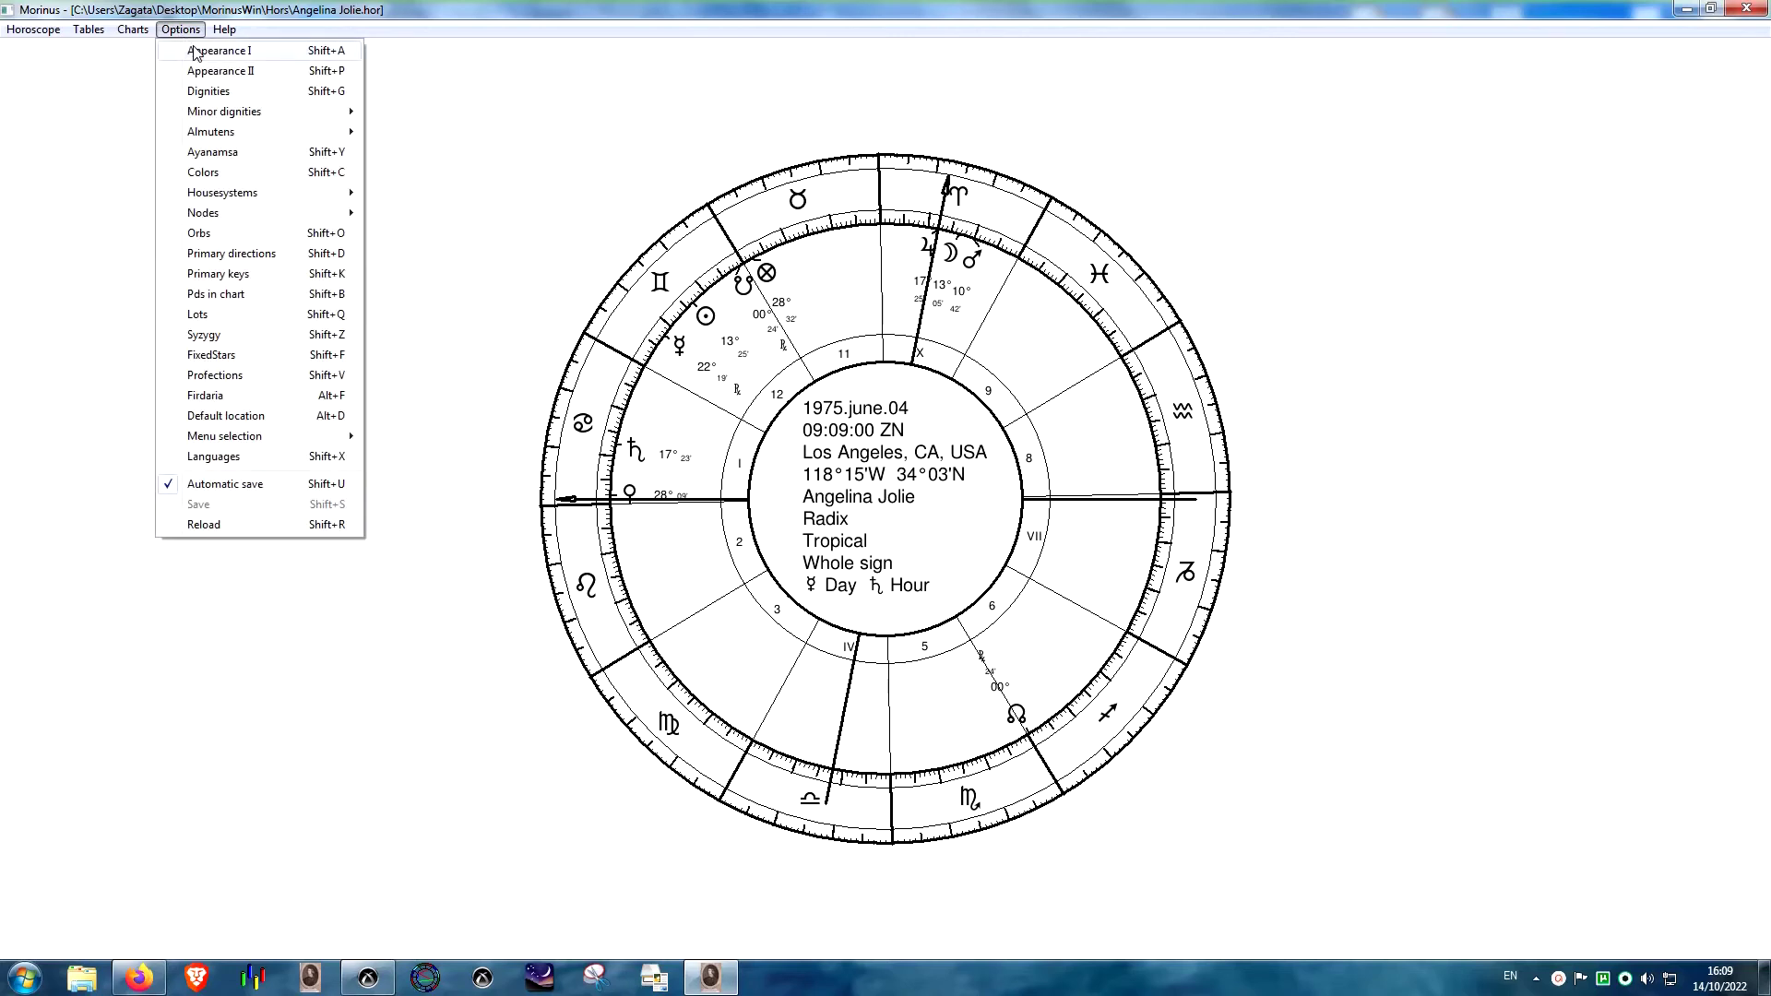
click(196, 51)
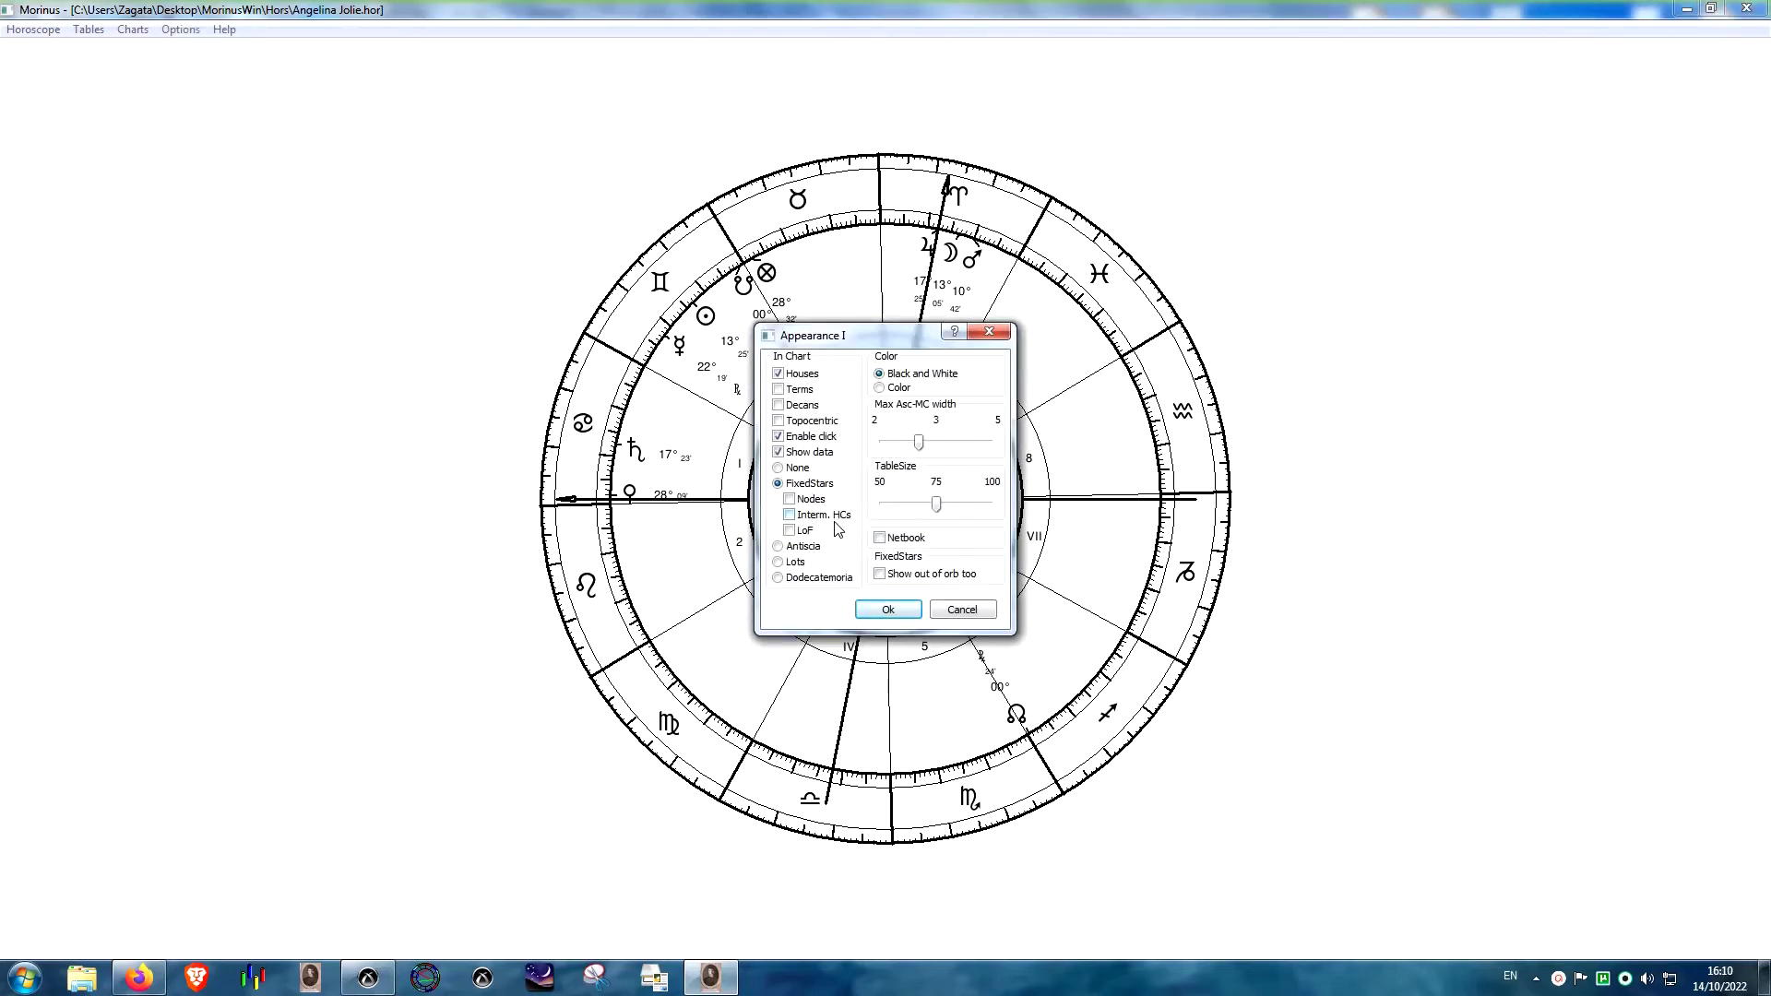
click(888, 611)
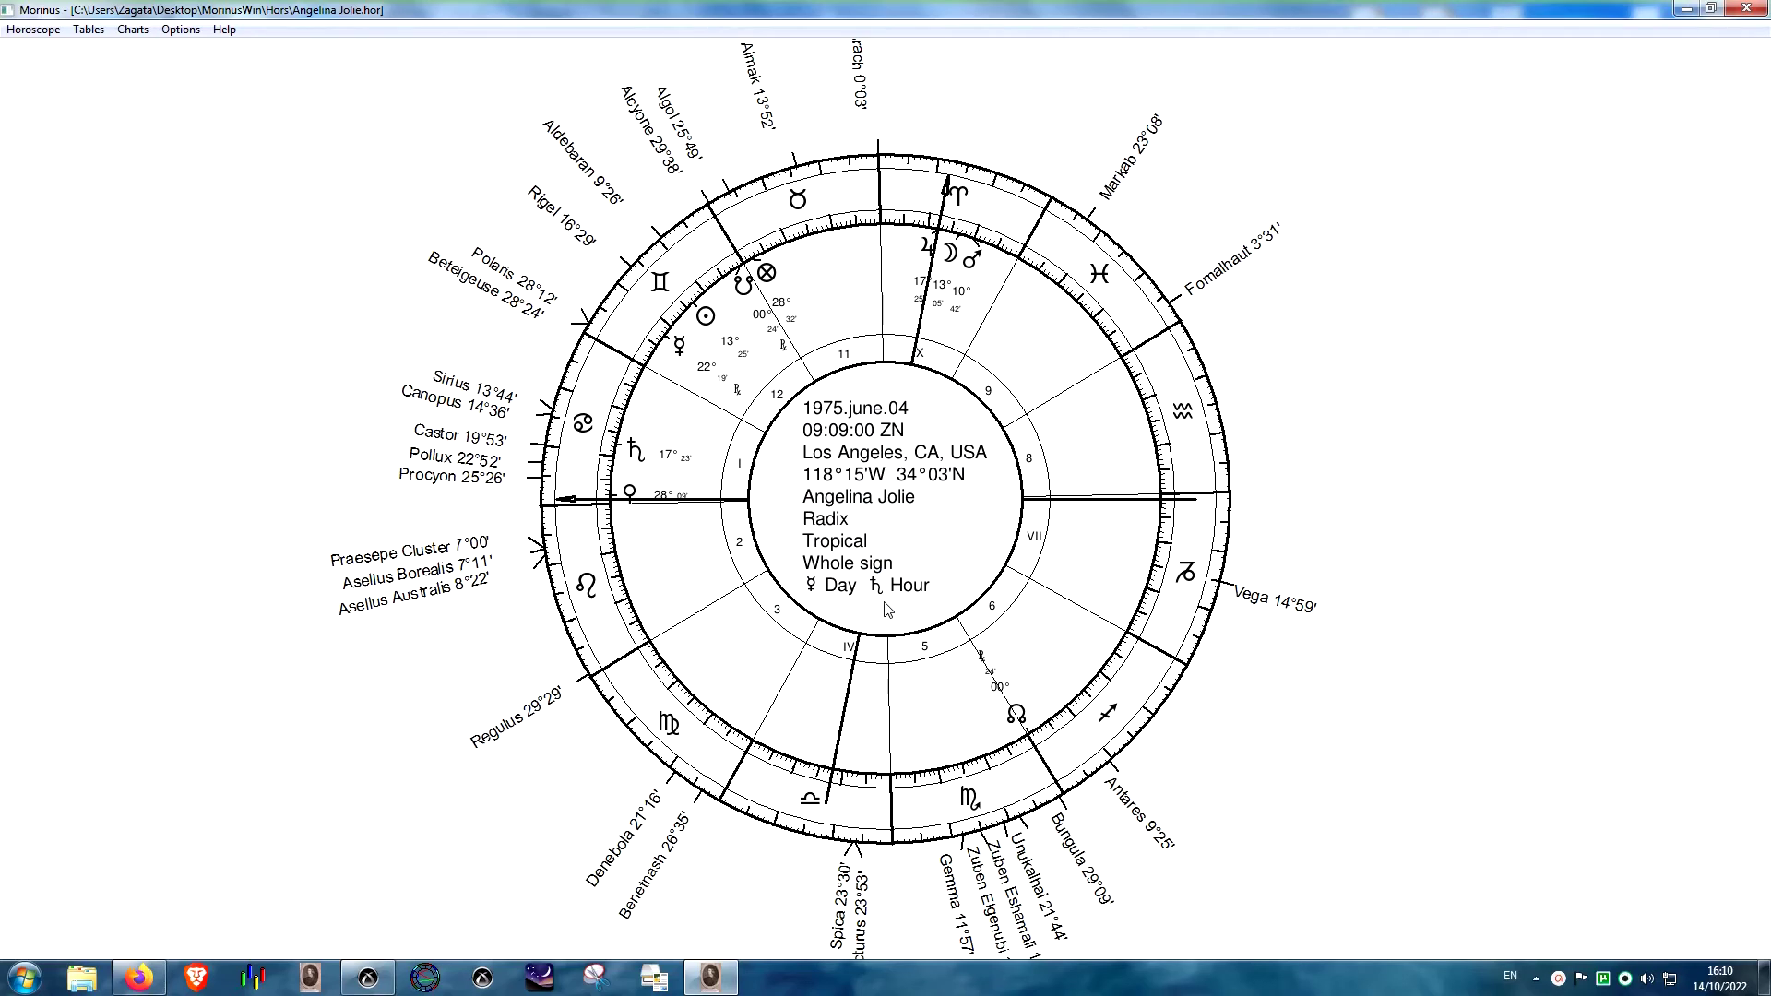
- Review the list of selected fixed stars in the fixed star settings and close it without changes
click(181, 28)
click(231, 352)
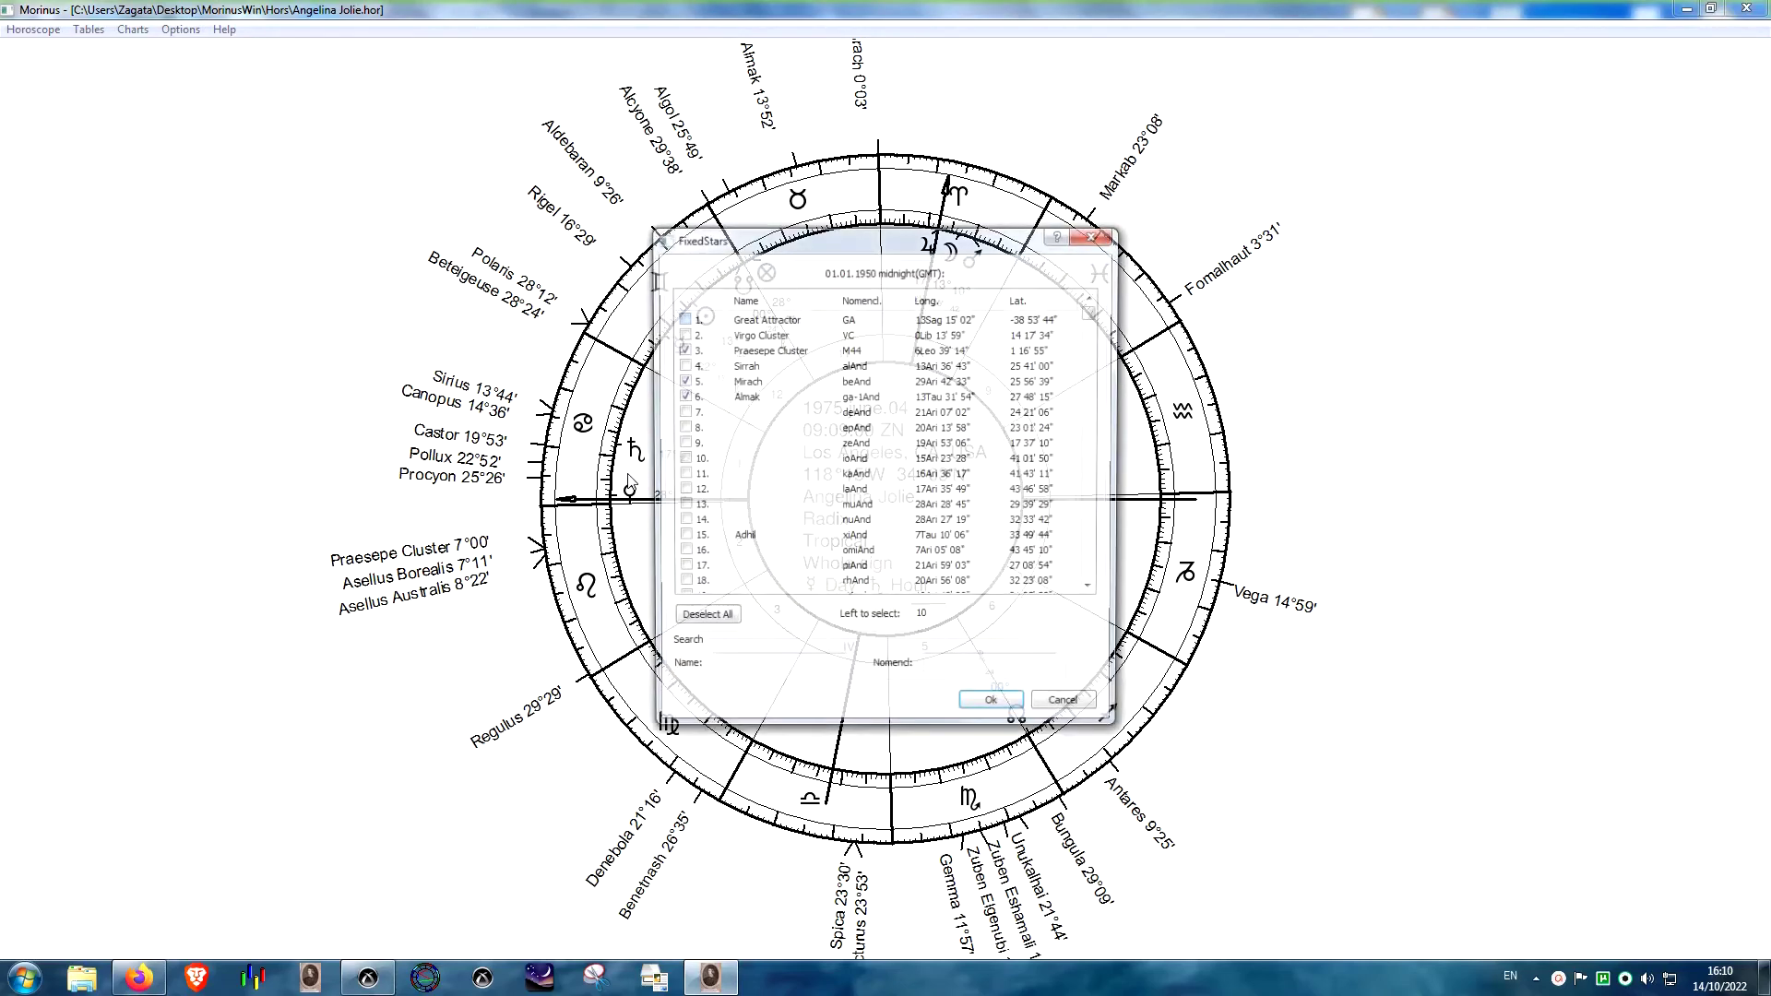
drag(1098, 317, 1074, 577)
click(1065, 708)
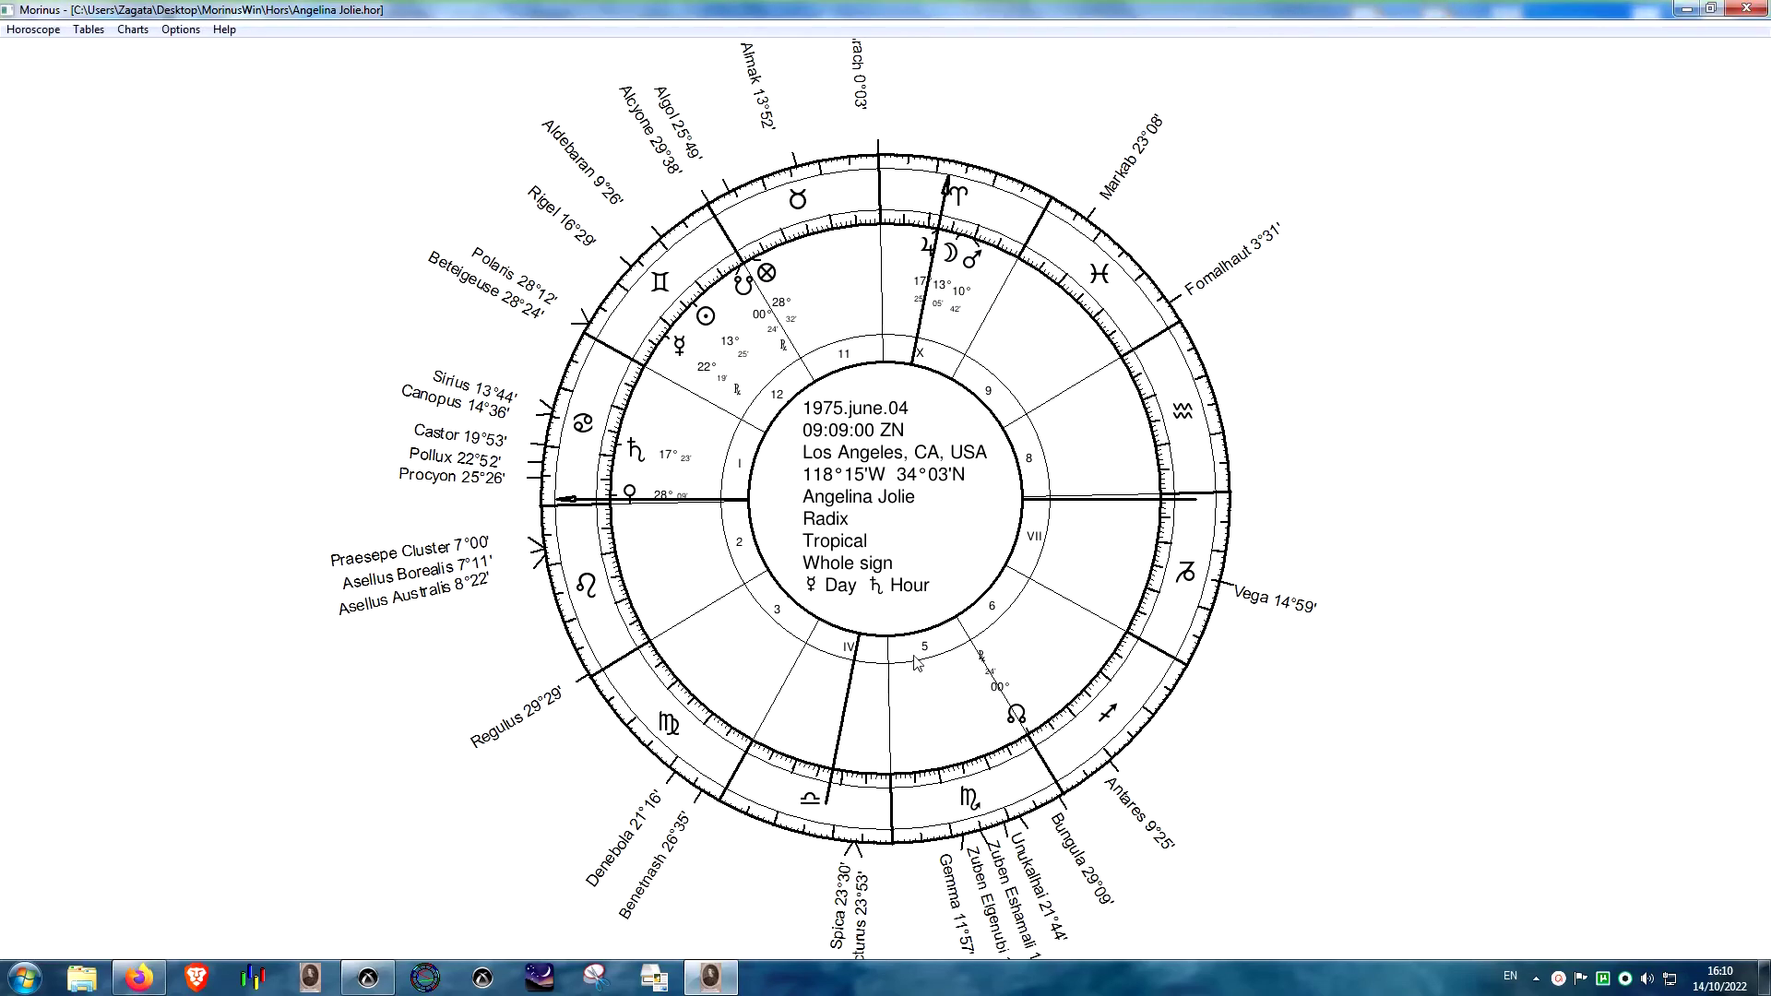
- Set the chart appearance to None so that no extra points are drawn around the wheel
click(181, 30)
click(198, 48)
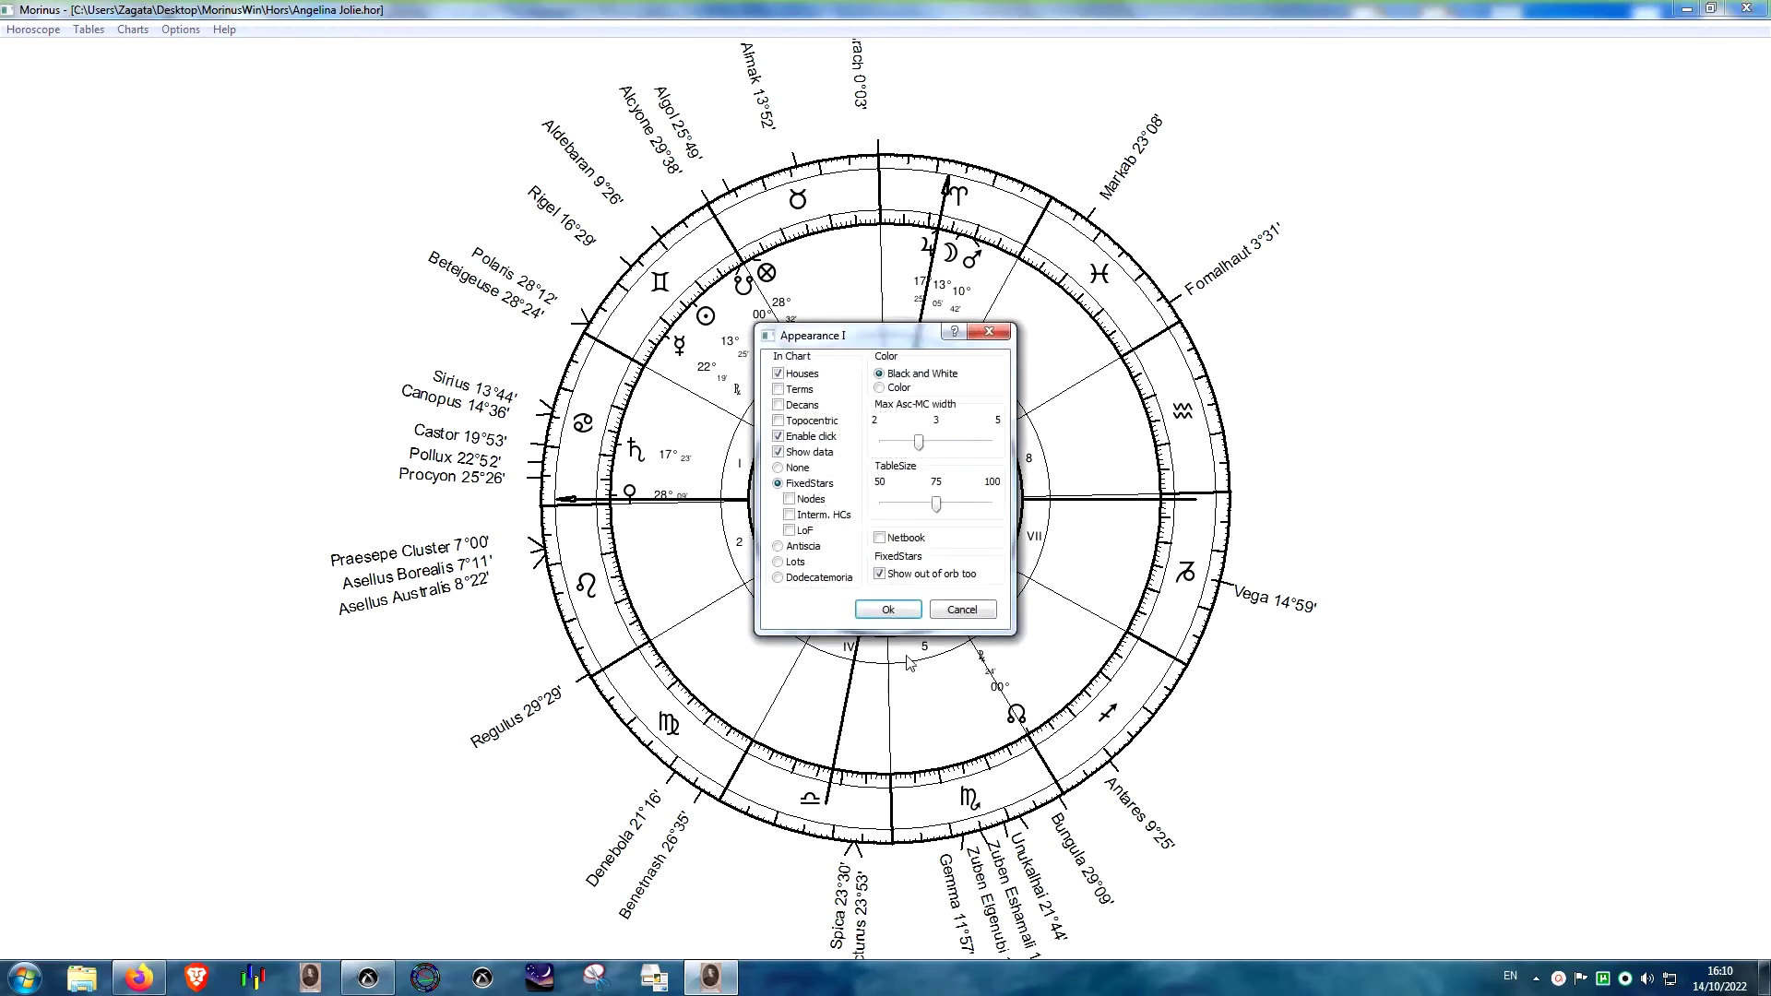
click(779, 468)
click(874, 609)
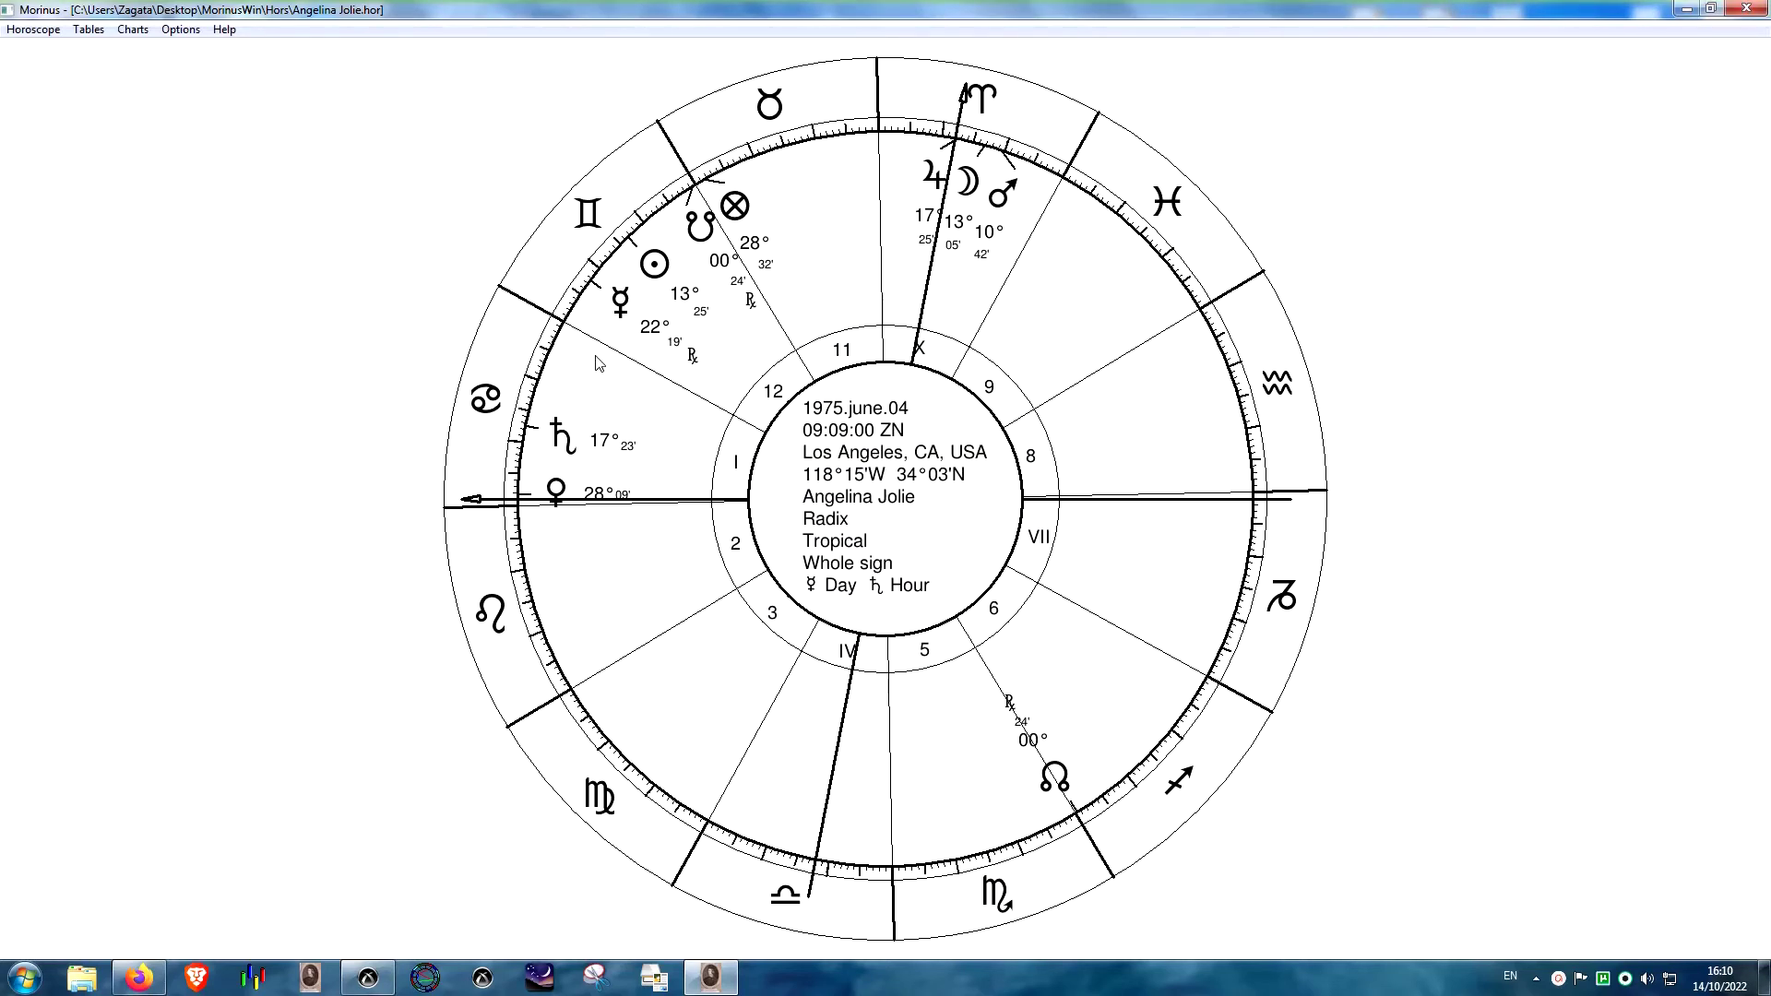
- Set the chart appearance to display Dodecatemoria around the wheel
click(181, 30)
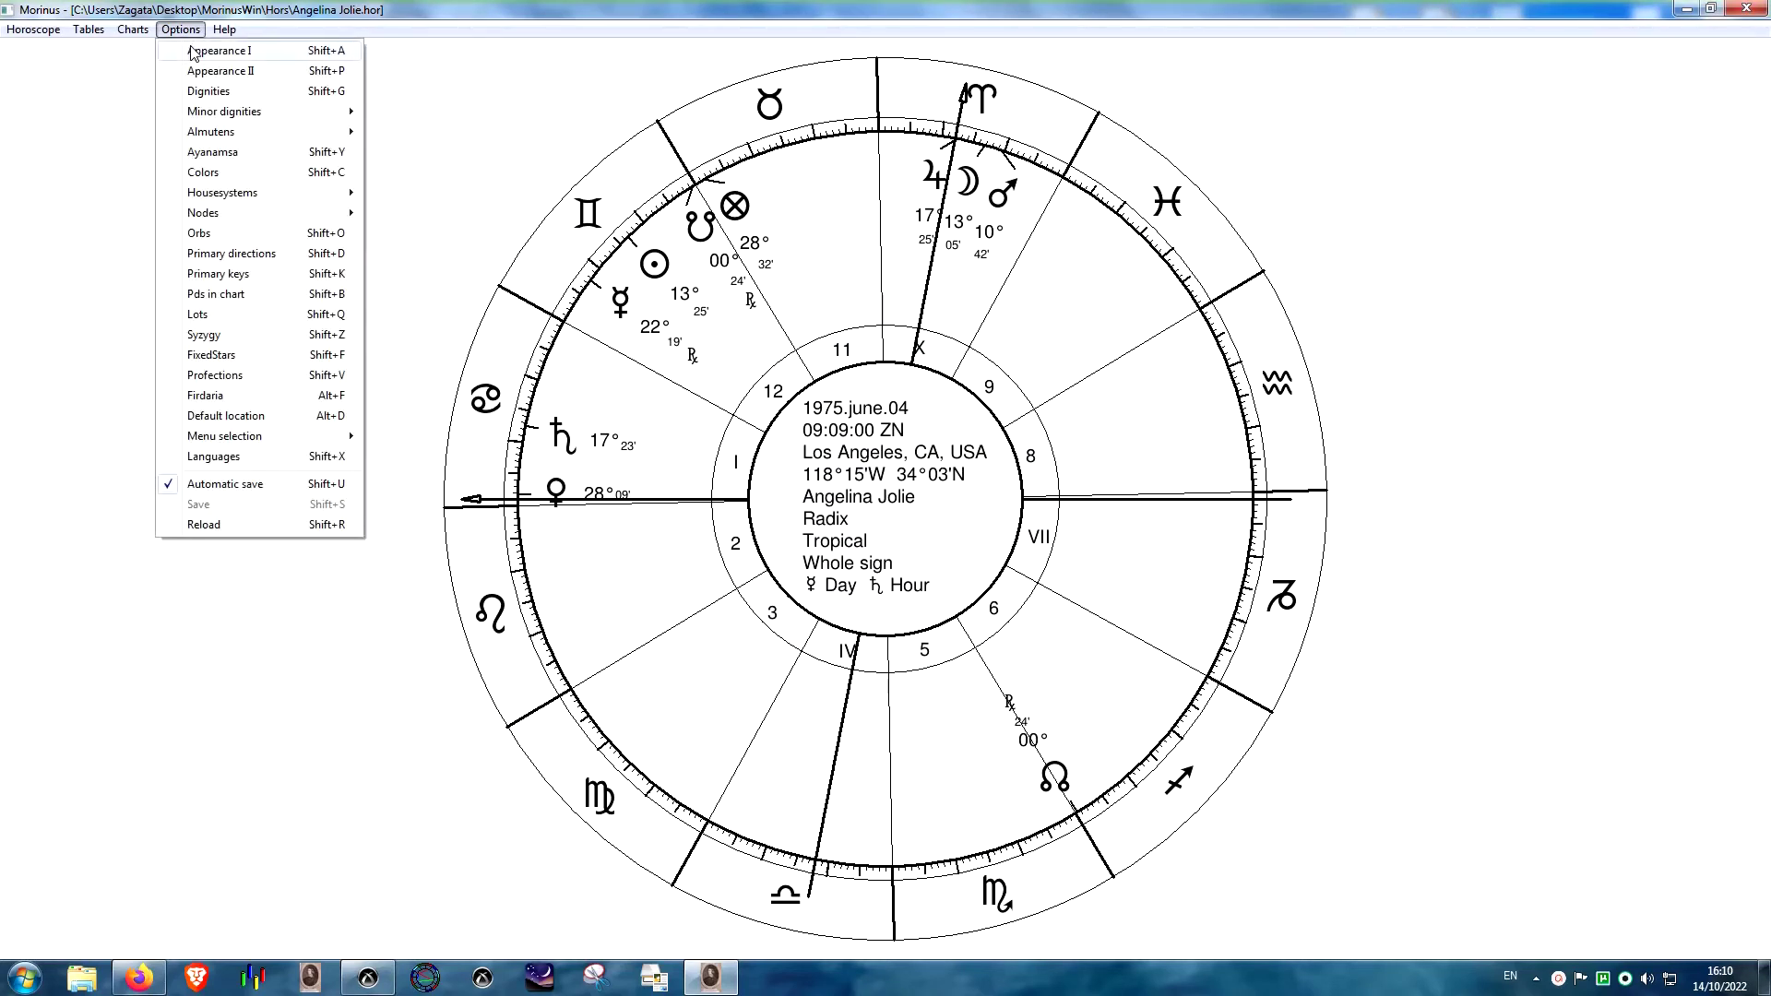
click(194, 53)
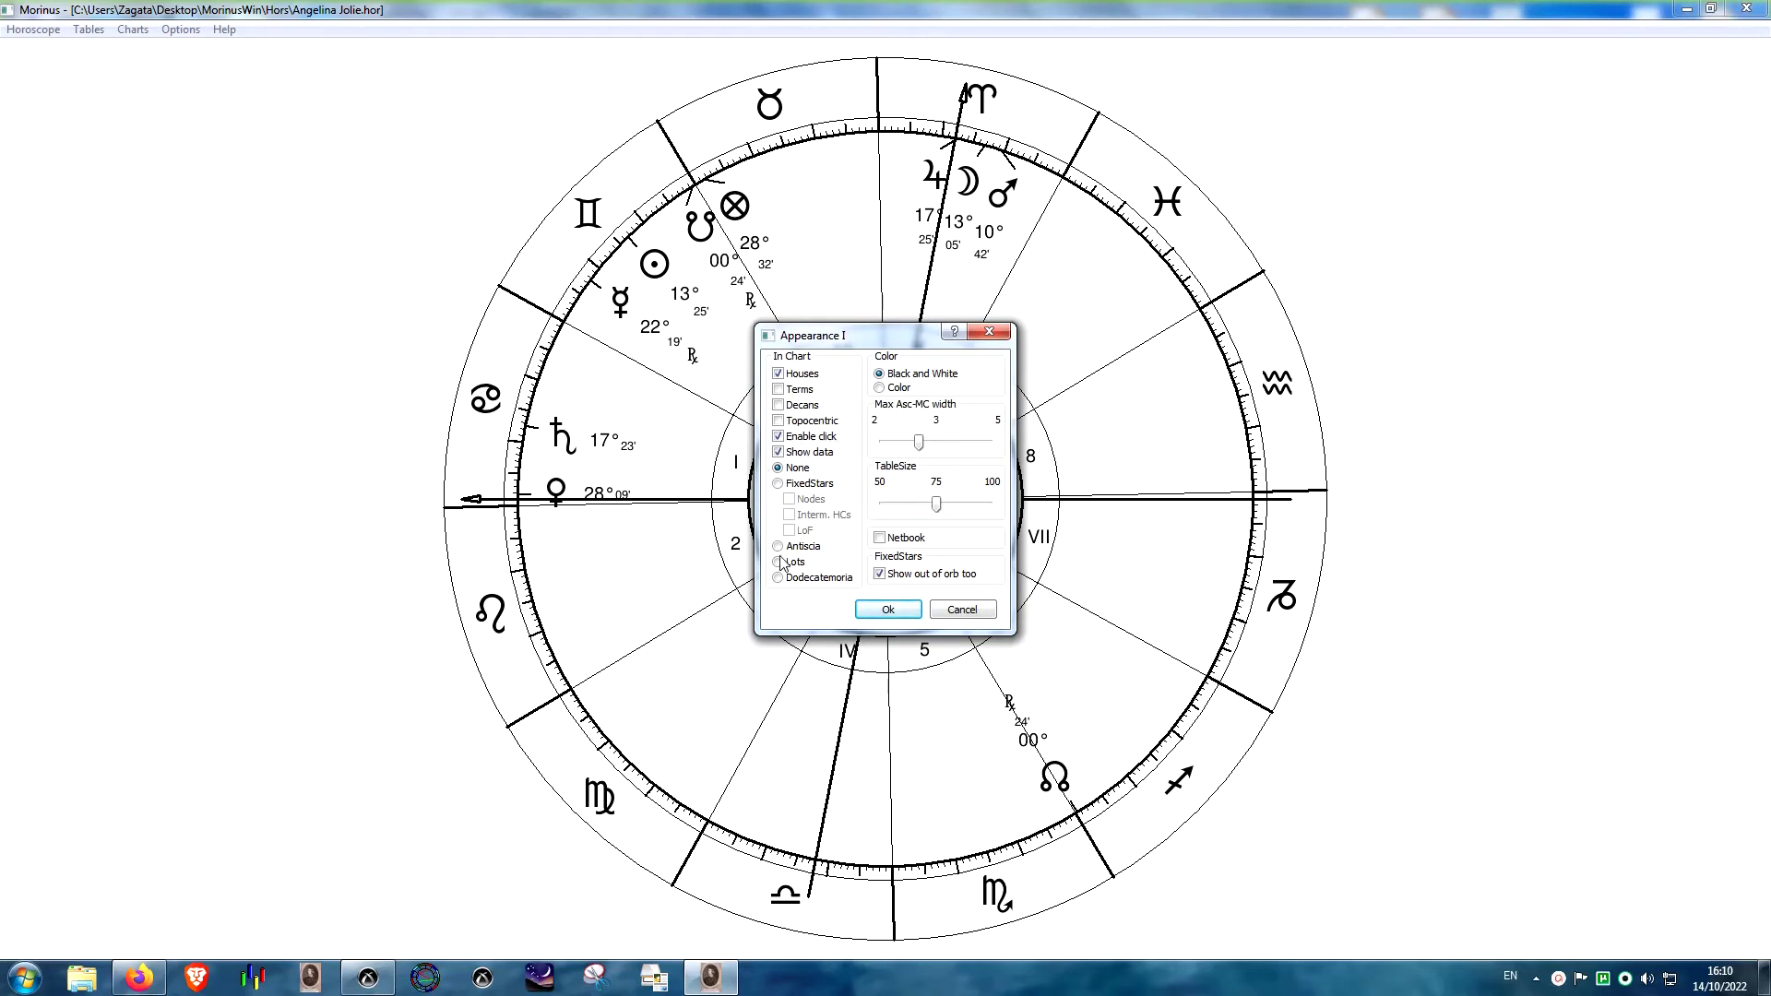
click(888, 610)
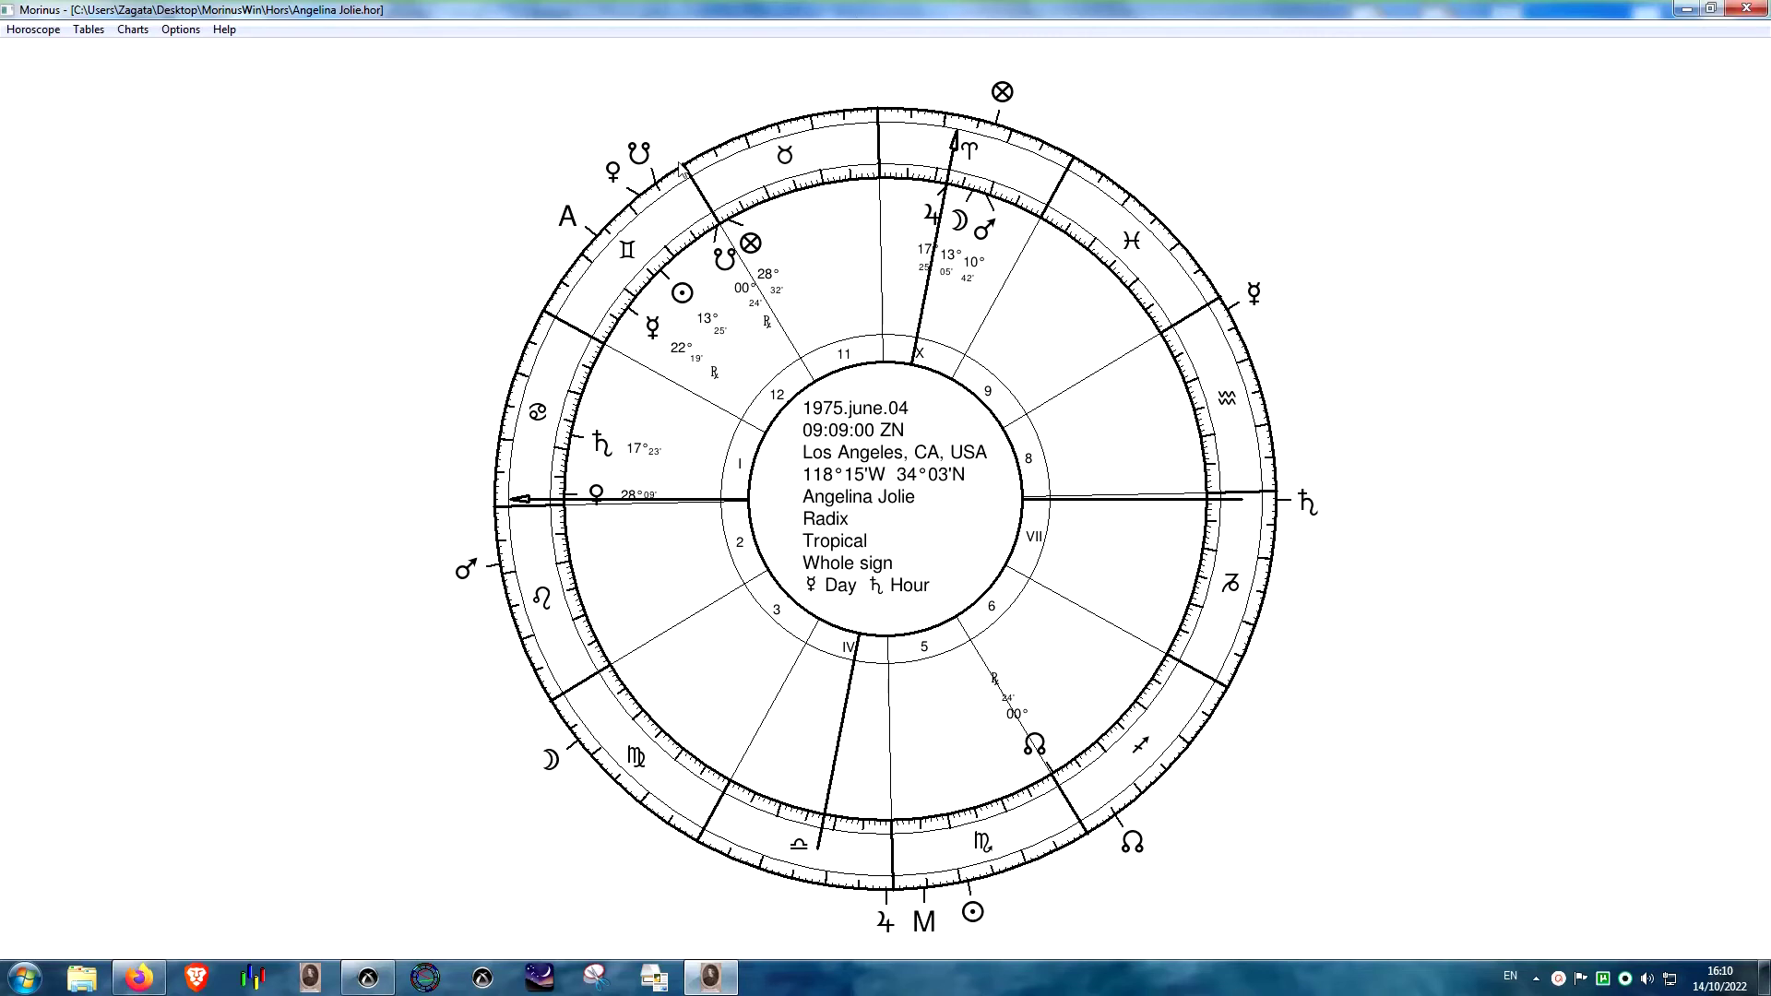
- Set the chart appearance to display Antiscia around the wheel
click(181, 29)
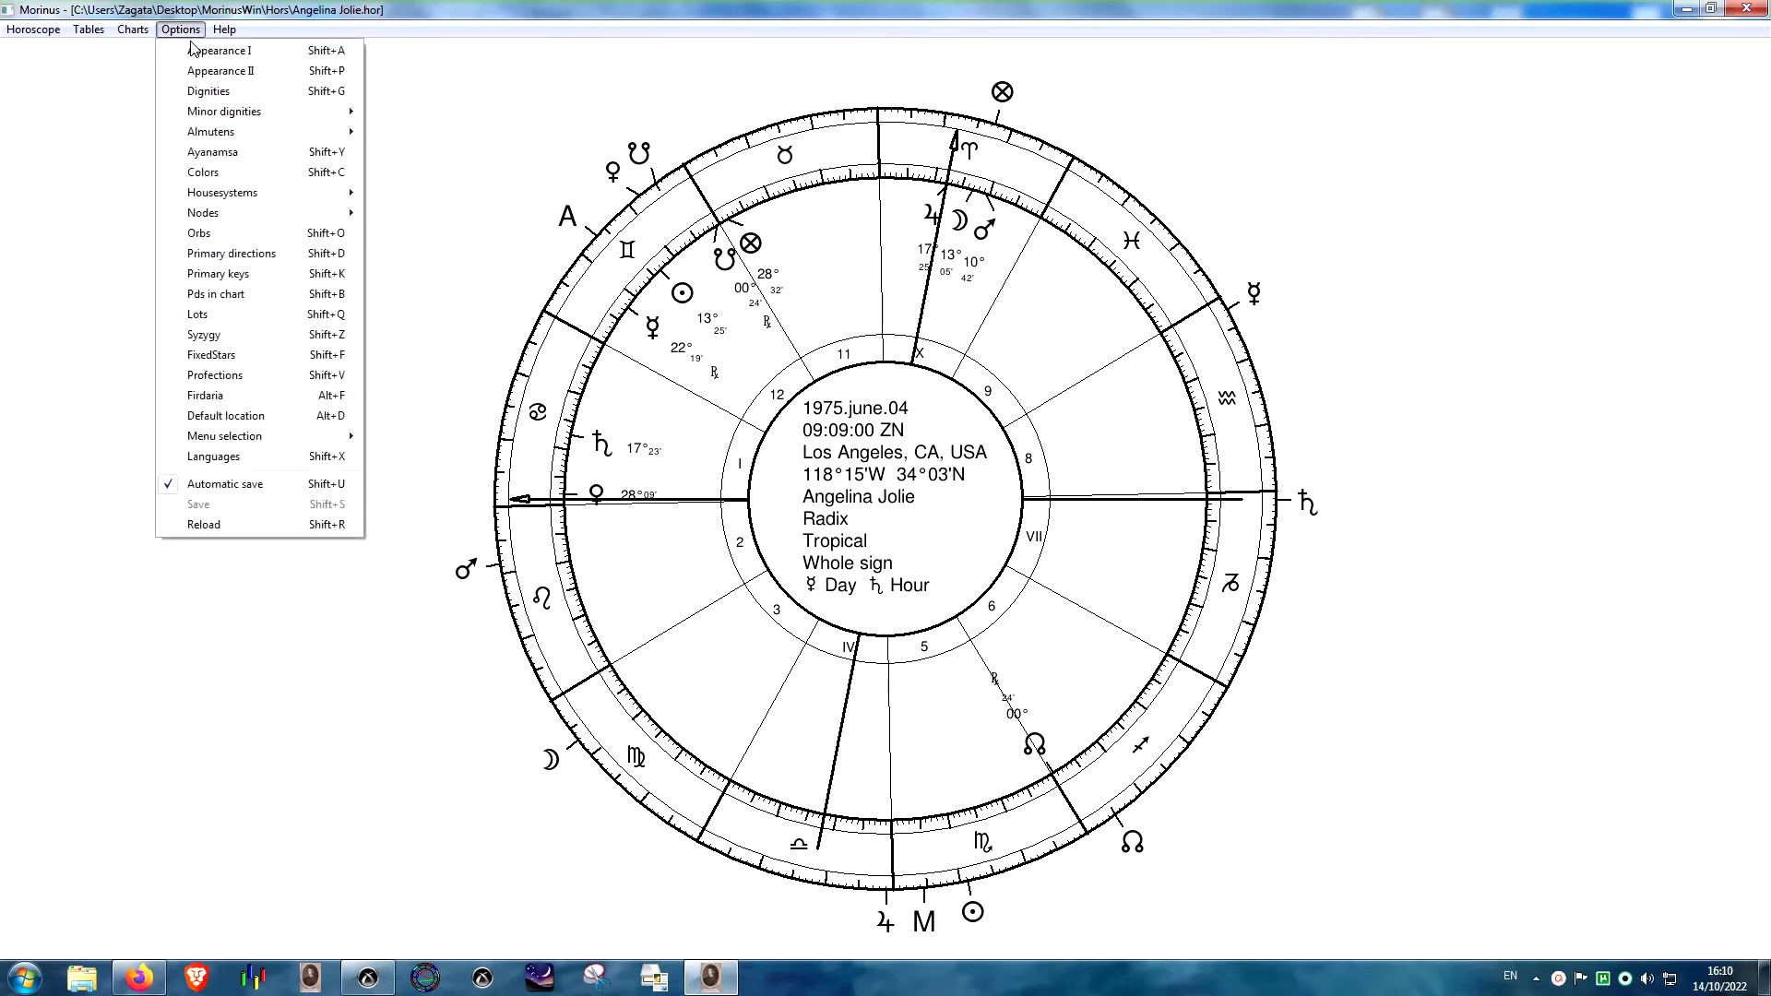
click(217, 50)
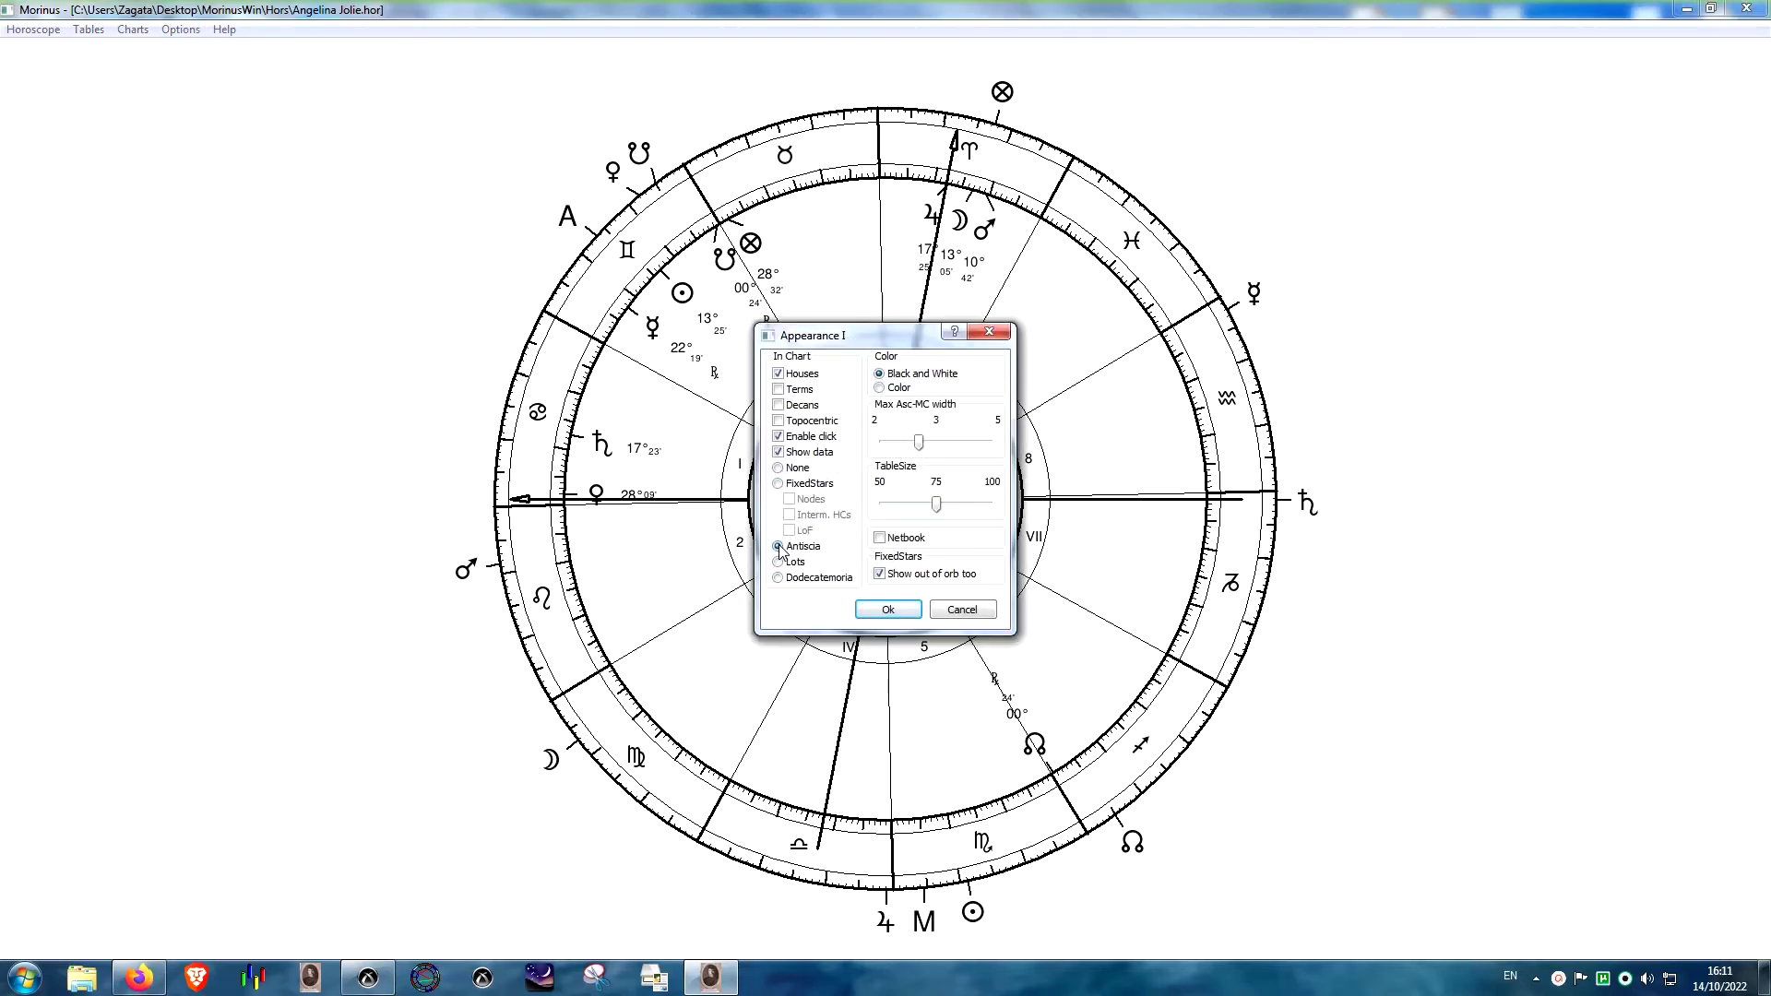
click(893, 609)
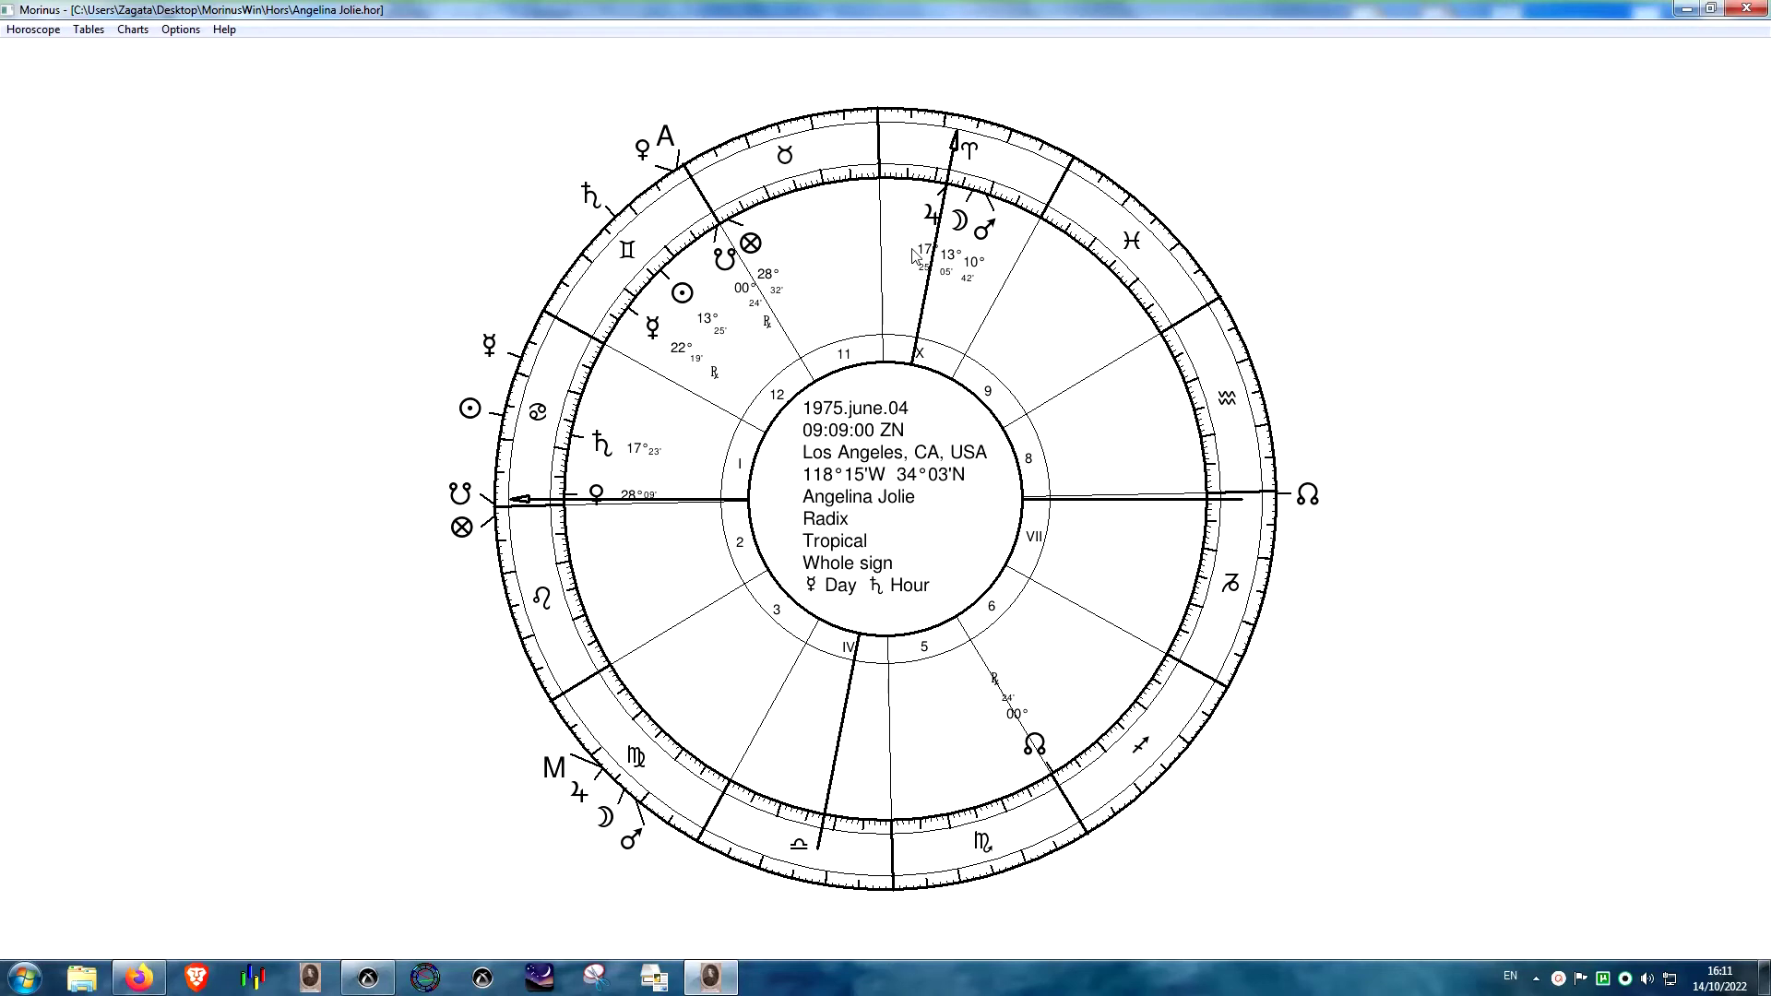
- Switch to Firefox and find the Sidereal and Tropical Zodiac video in the YouTube channel's video list
click(139, 977)
click(304, 38)
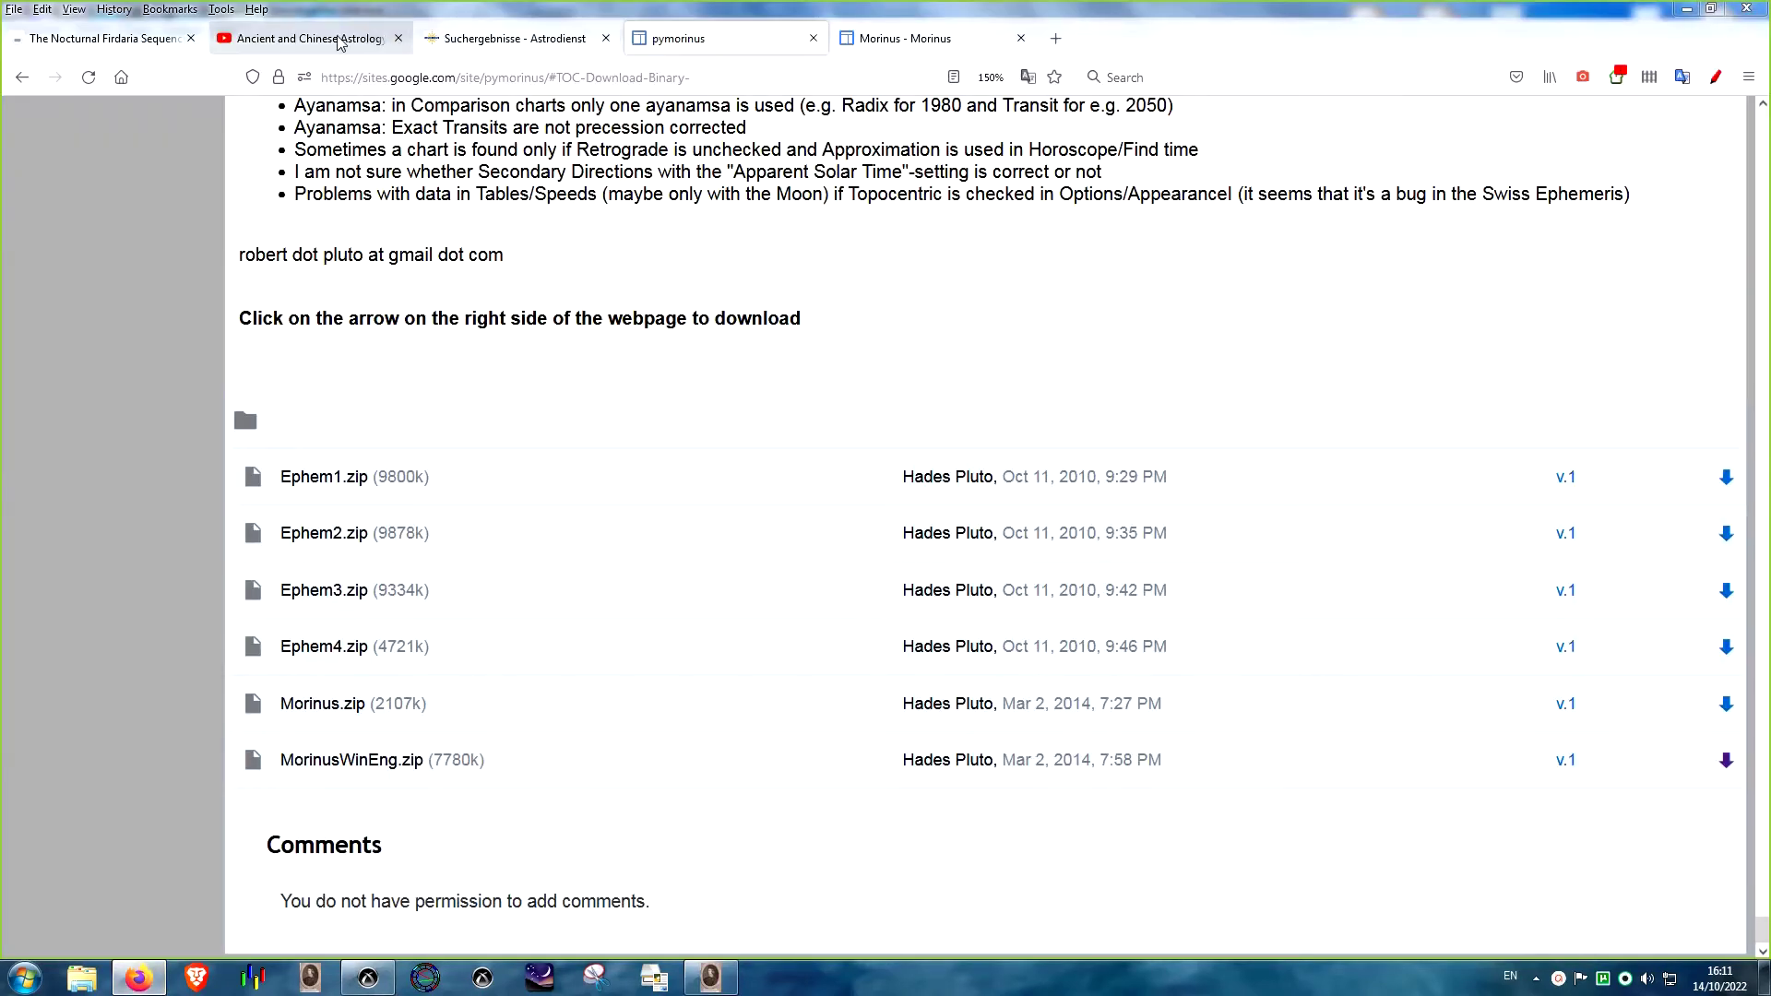
scroll(1037, 478, down, 5)
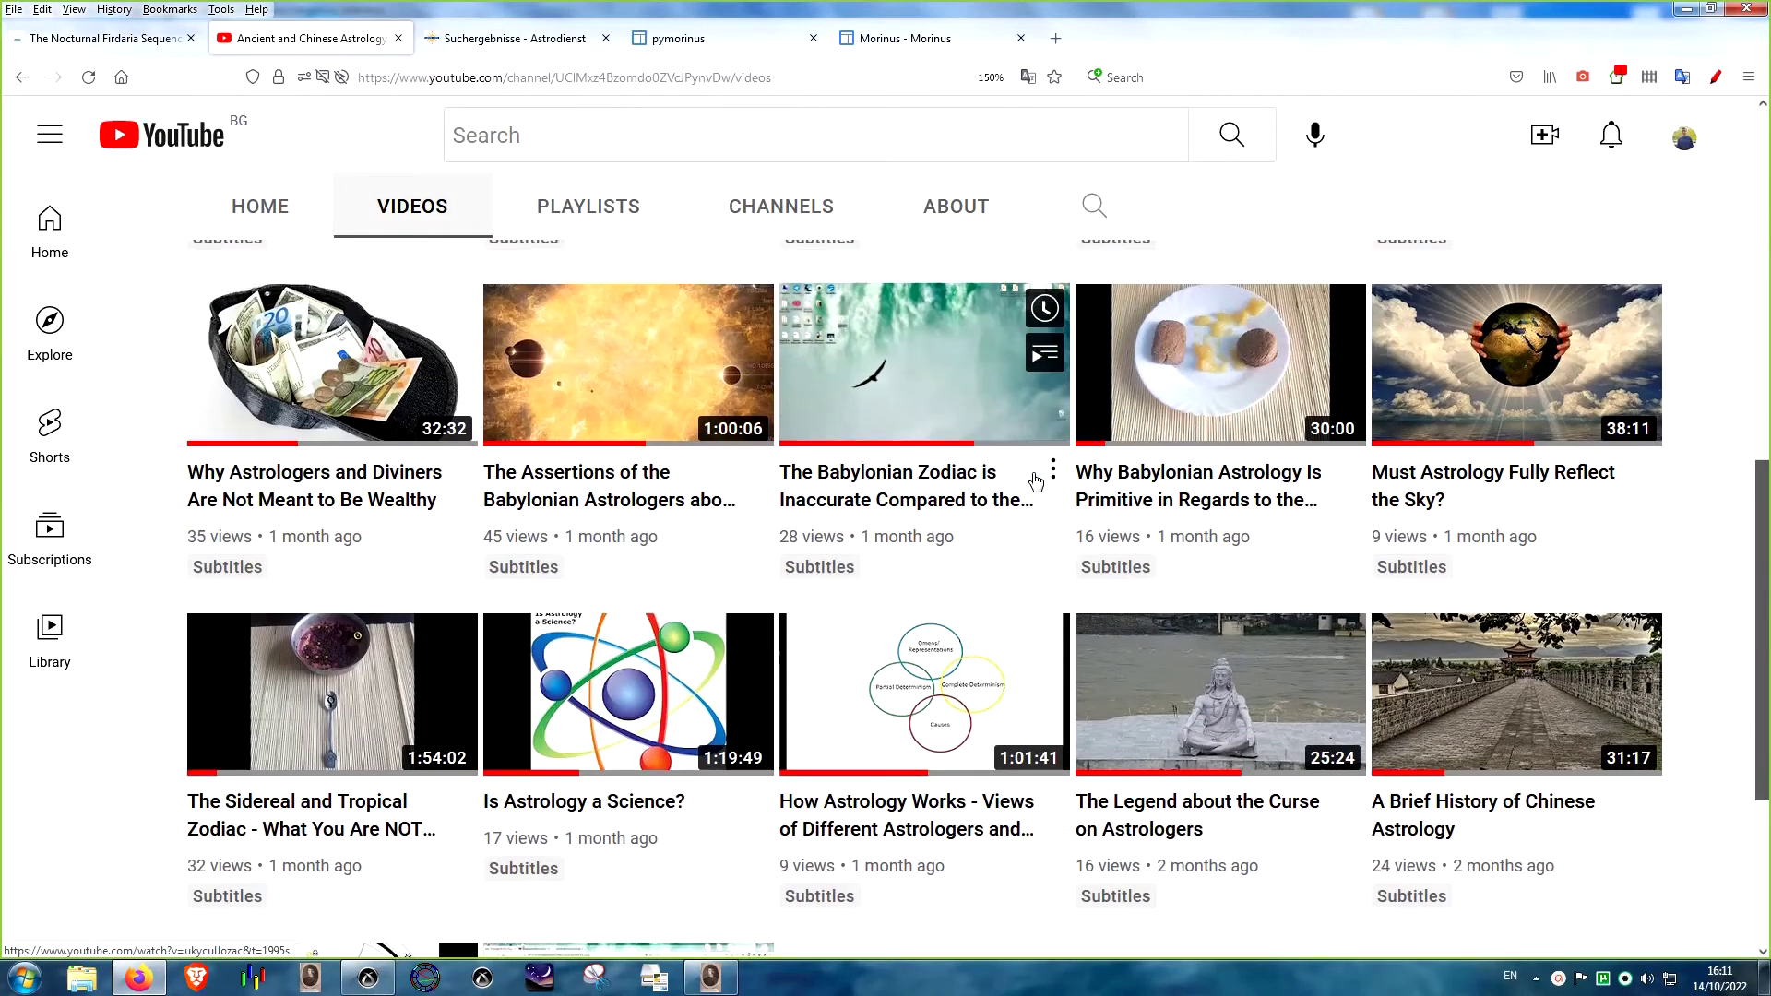
mouse_move(360, 472)
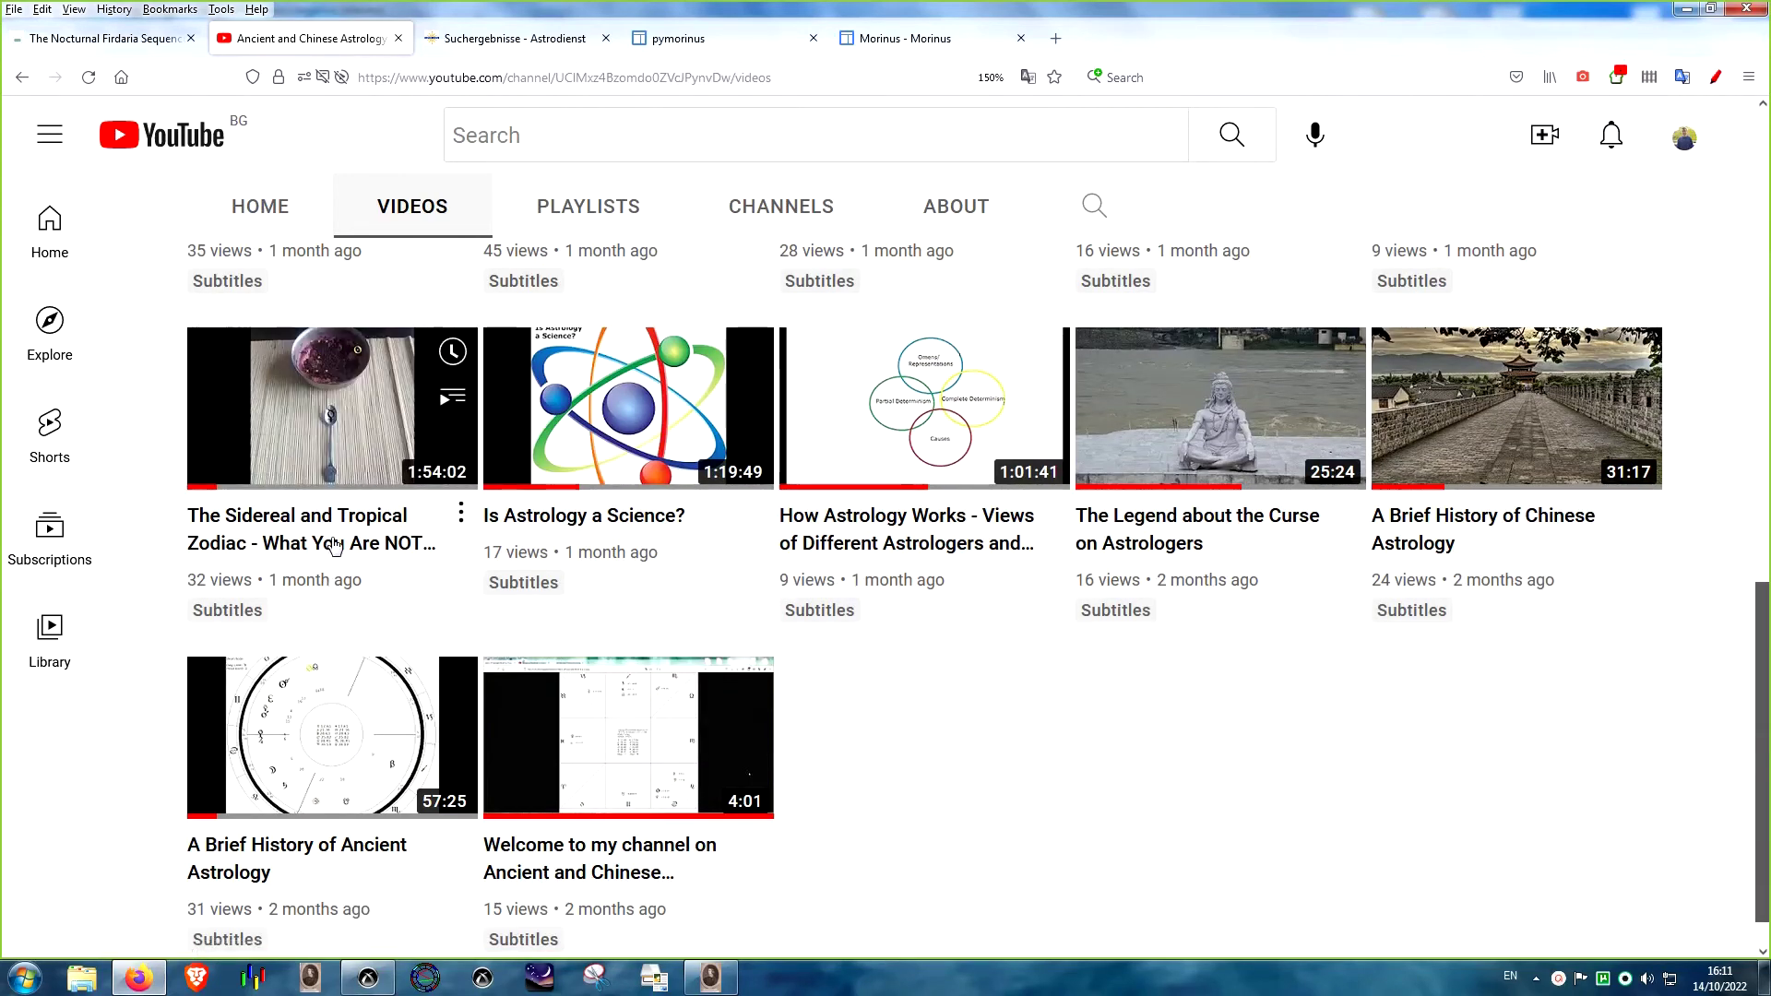
- Switch back to Morinus and replace the Antiscia display around the wheel with None
key(alt+Tab)
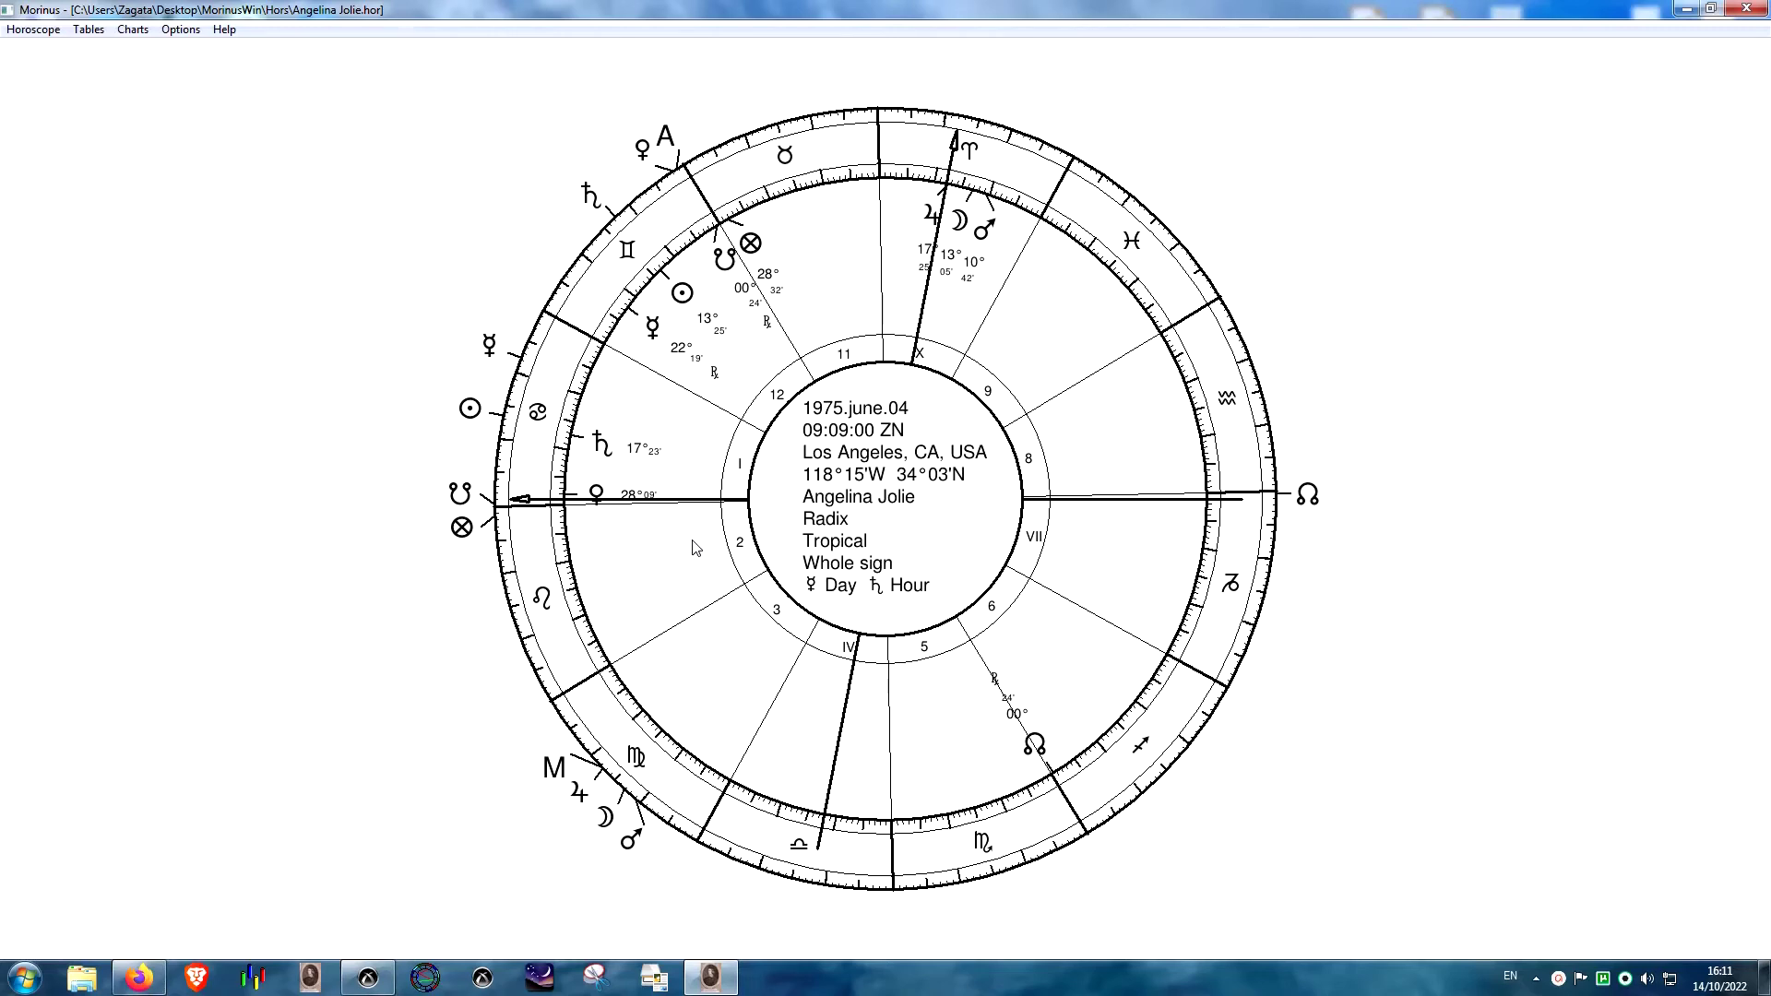
click(181, 28)
click(205, 52)
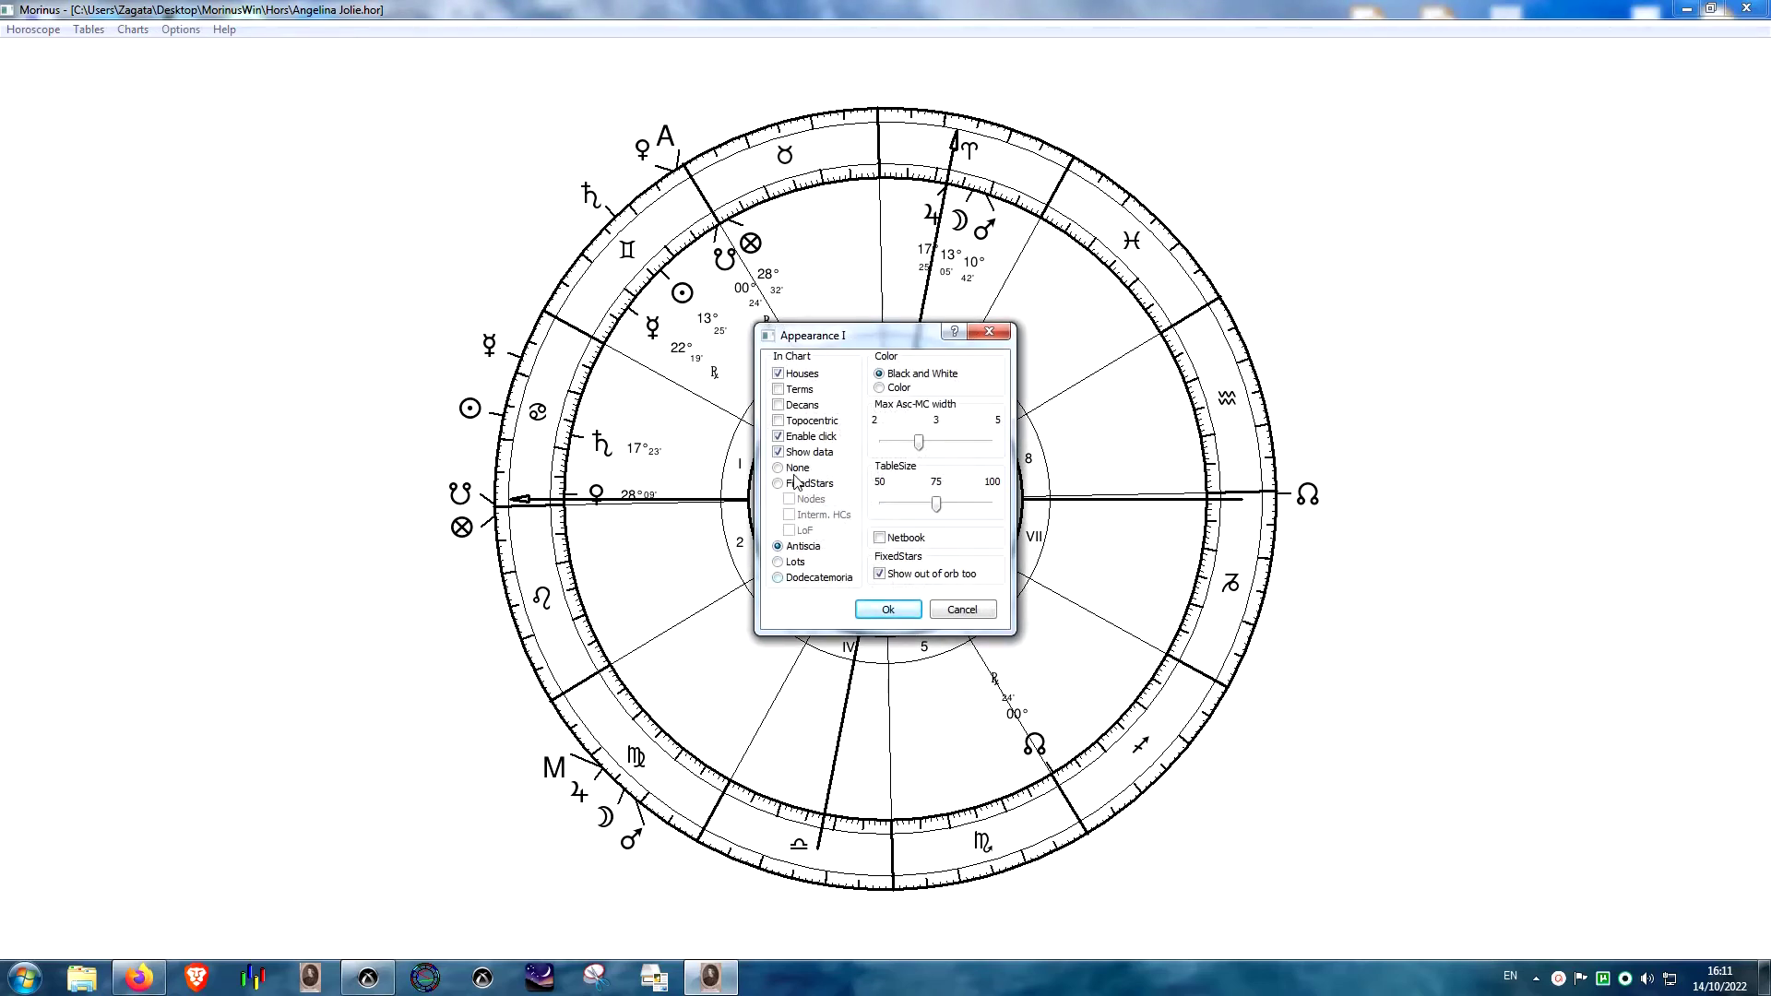
click(783, 467)
click(885, 610)
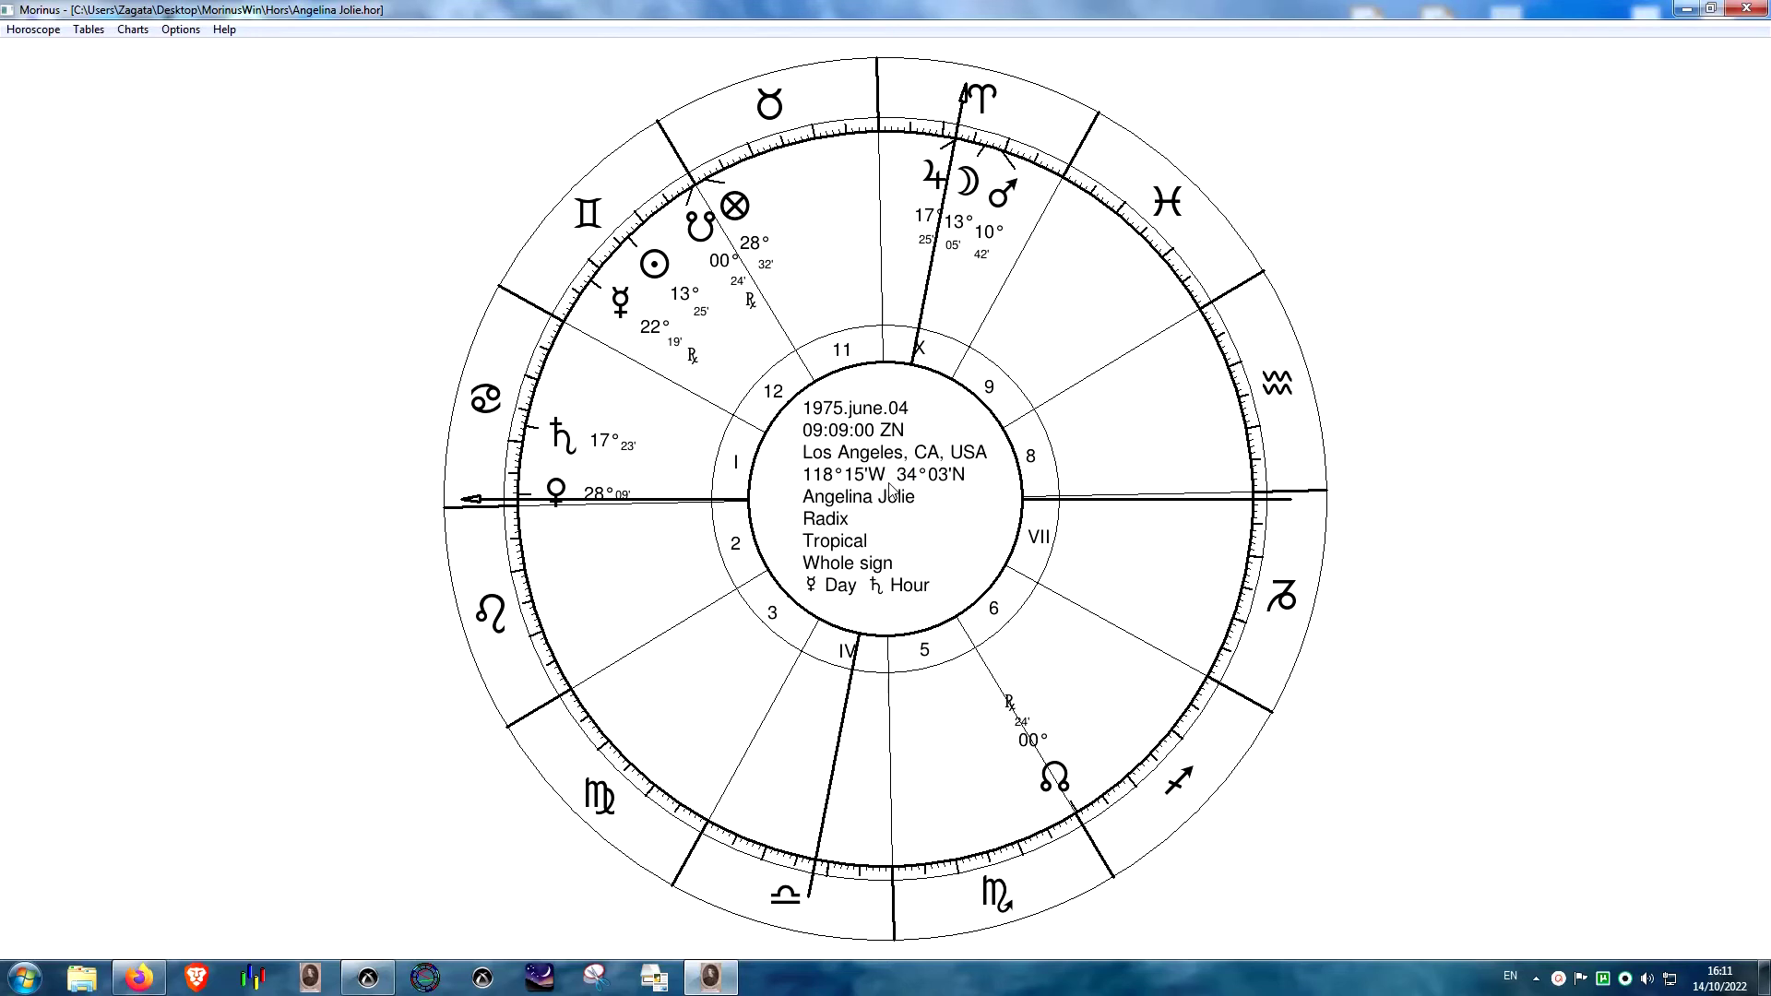
click(173, 34)
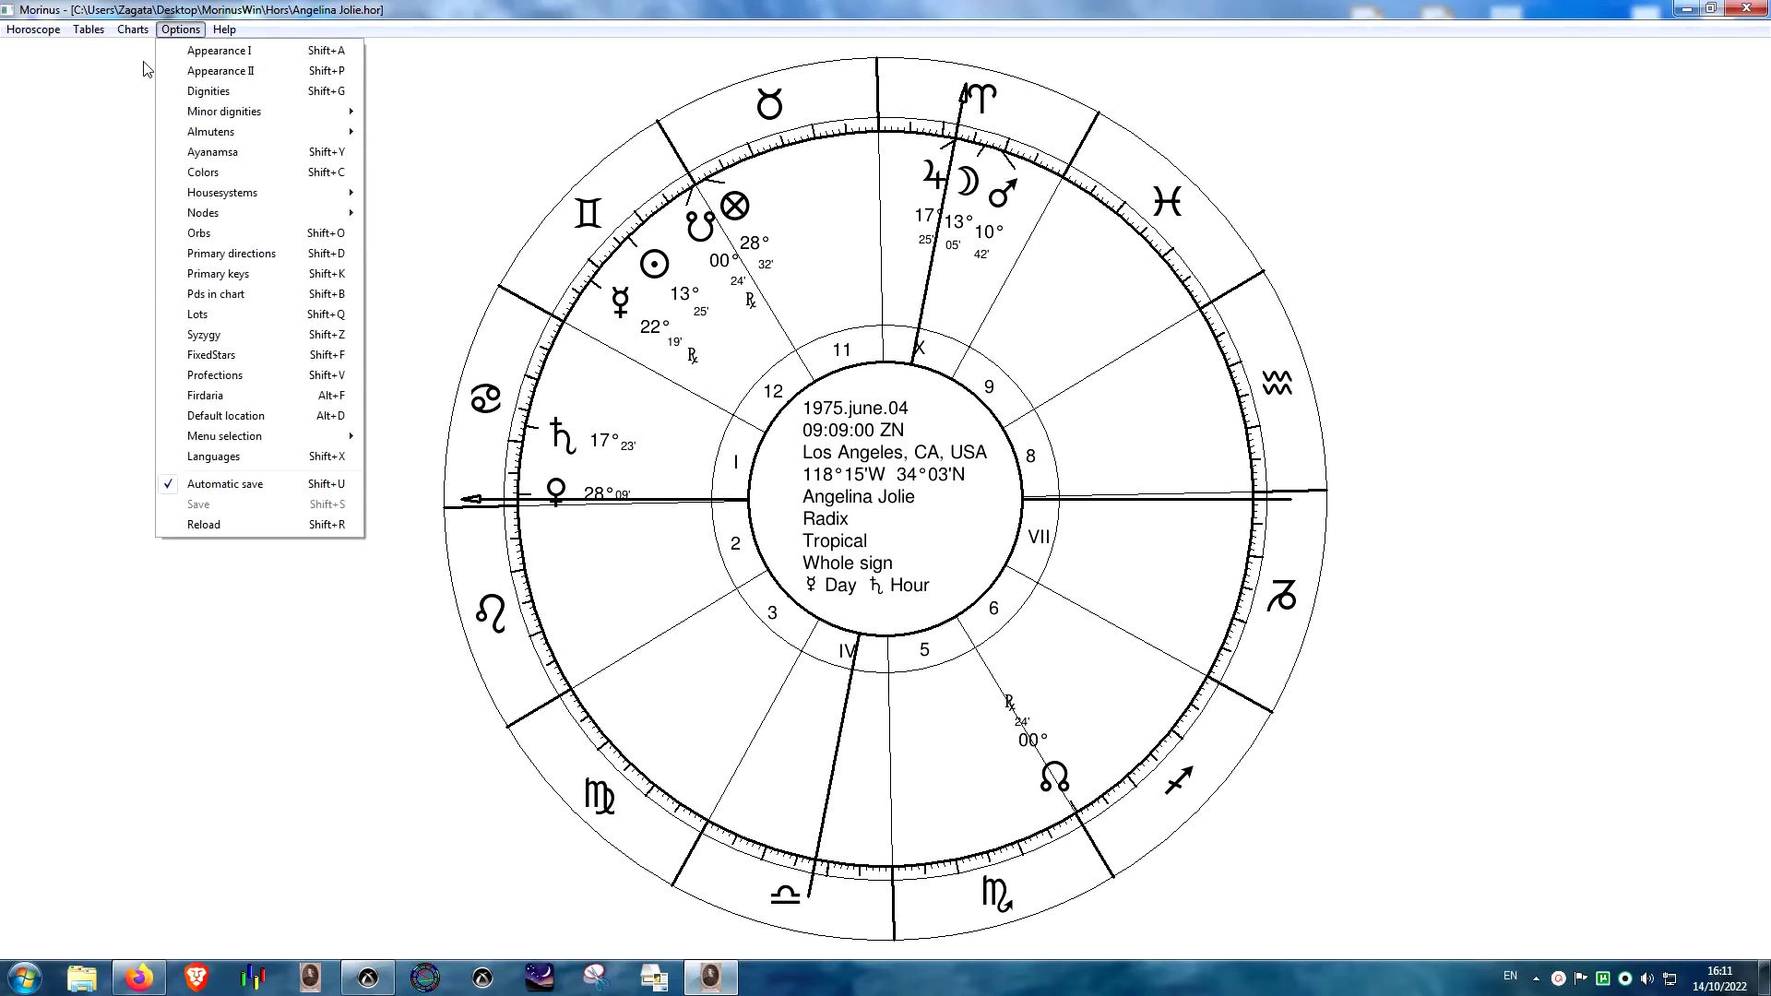
click(146, 69)
click(133, 29)
click(157, 51)
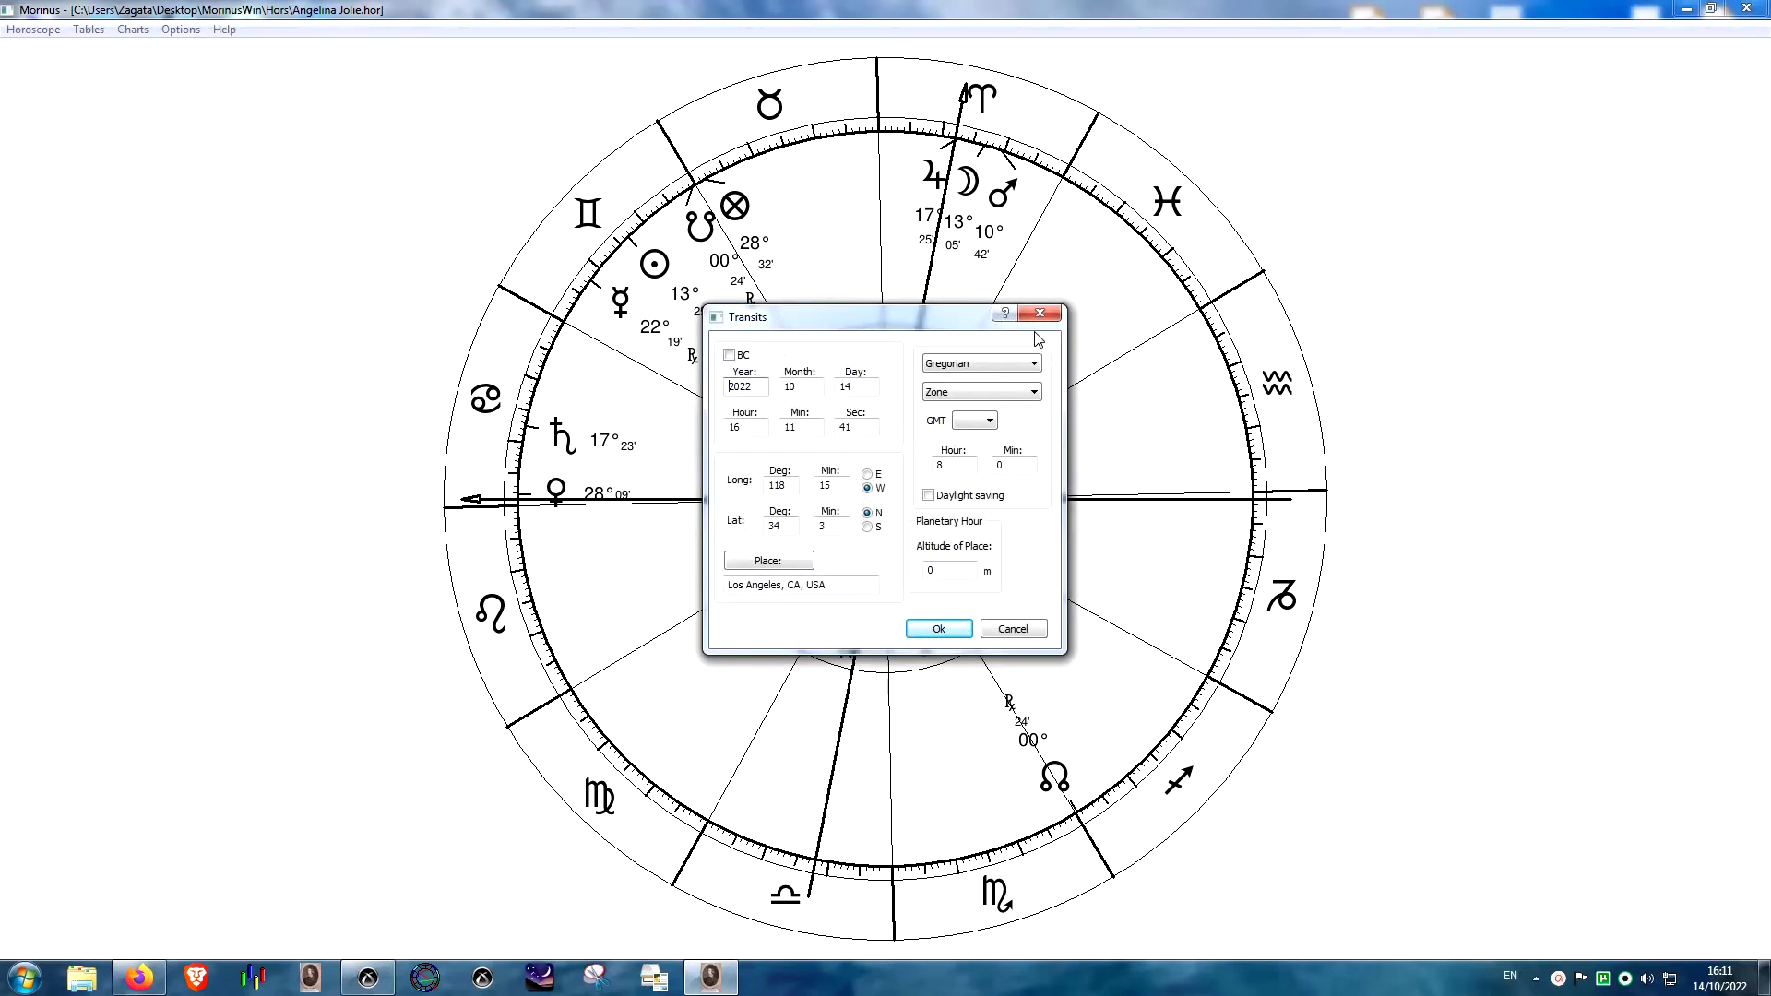
click(1040, 314)
- Create a Profections chart for the year 2011, maximise its window and move the date stepper clear of the wheel
click(138, 32)
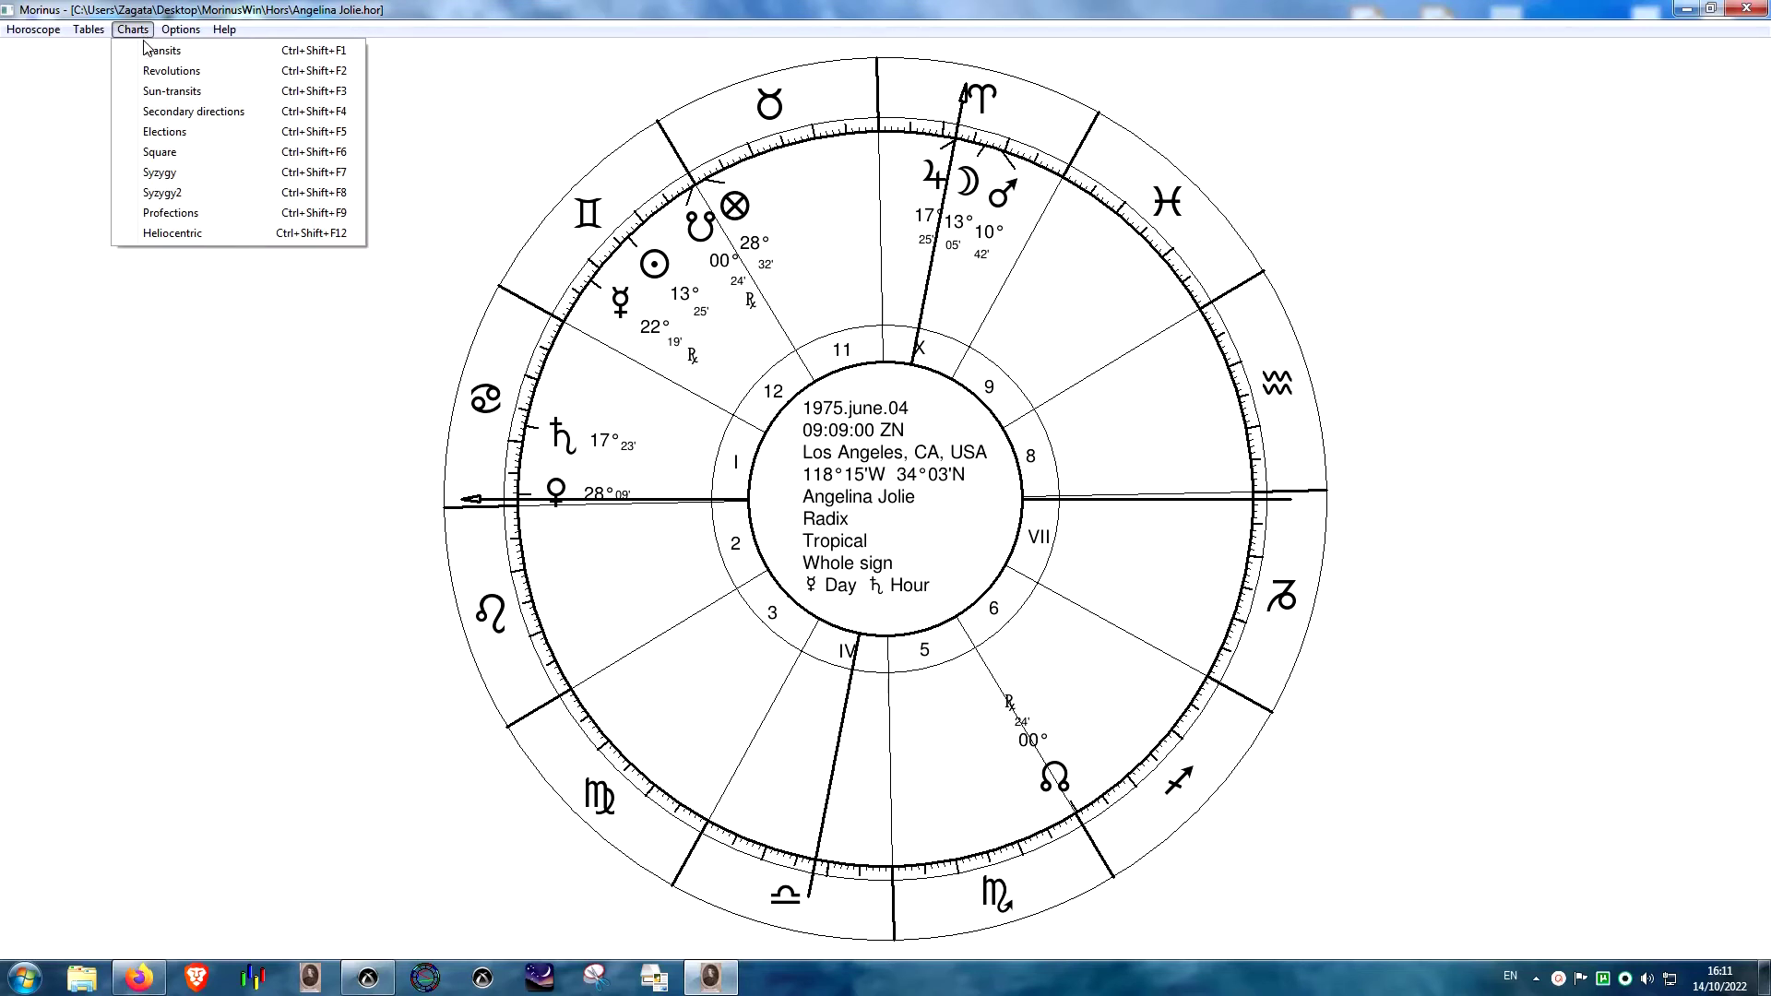
click(196, 213)
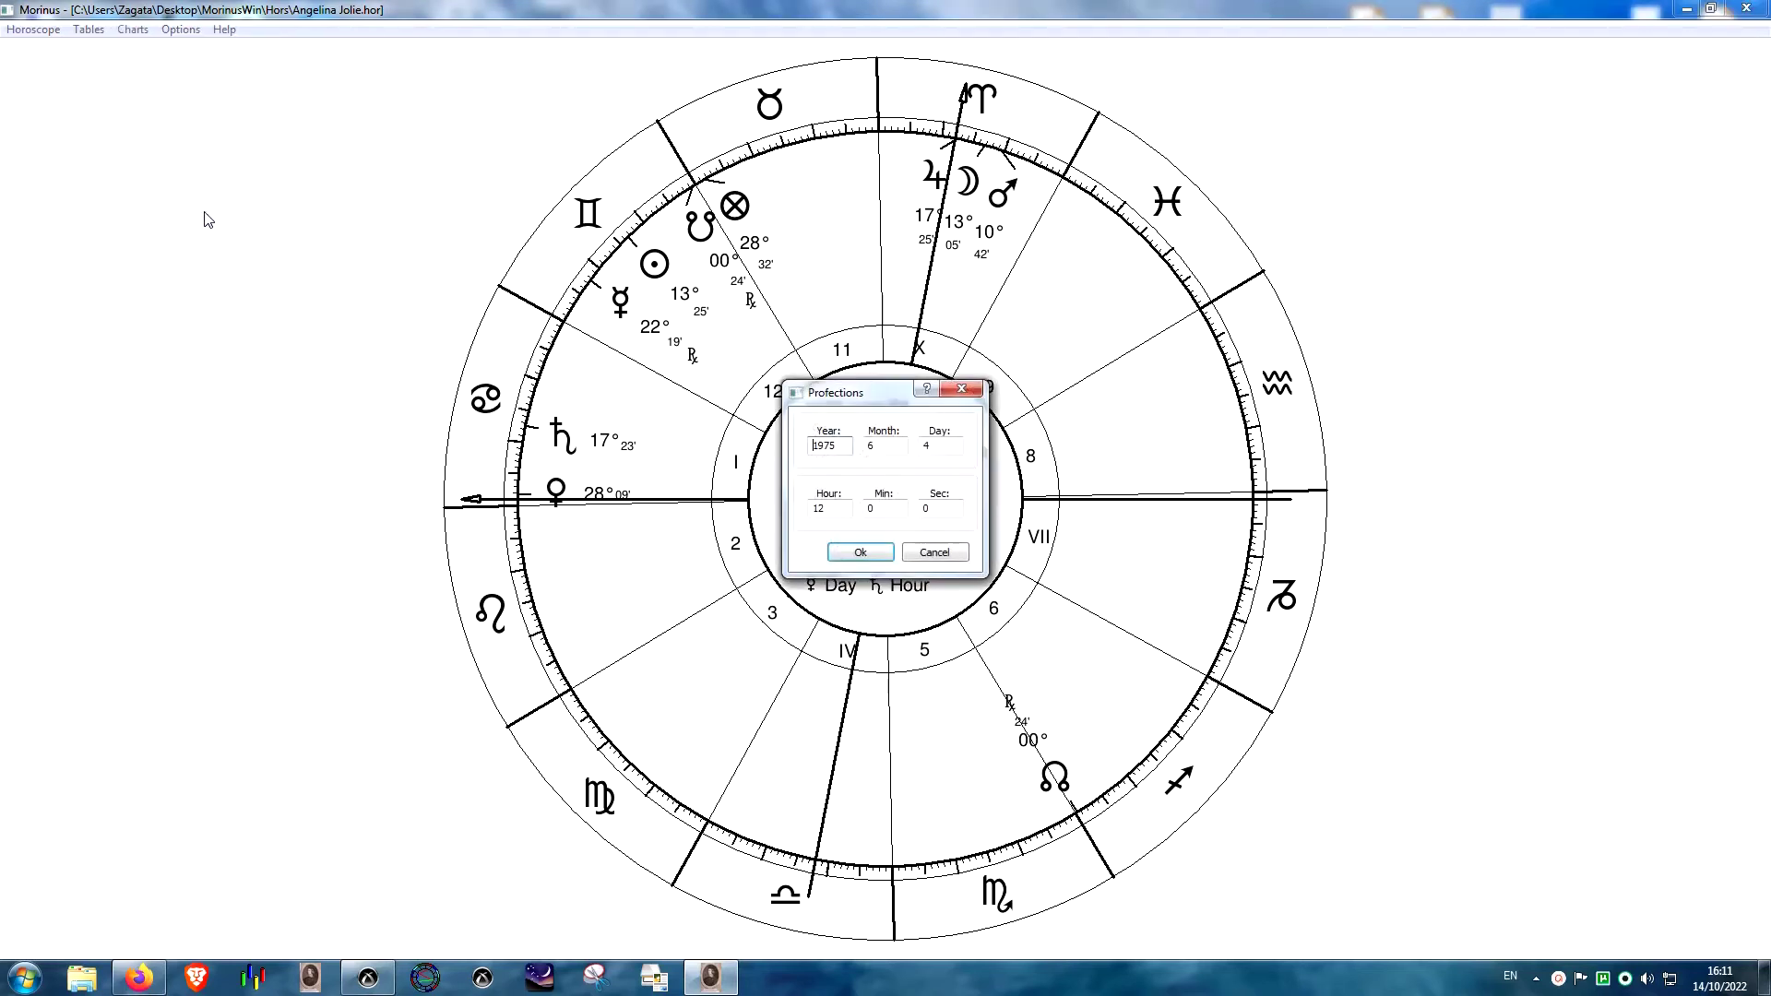
drag(839, 401, 673, 485)
text(201)
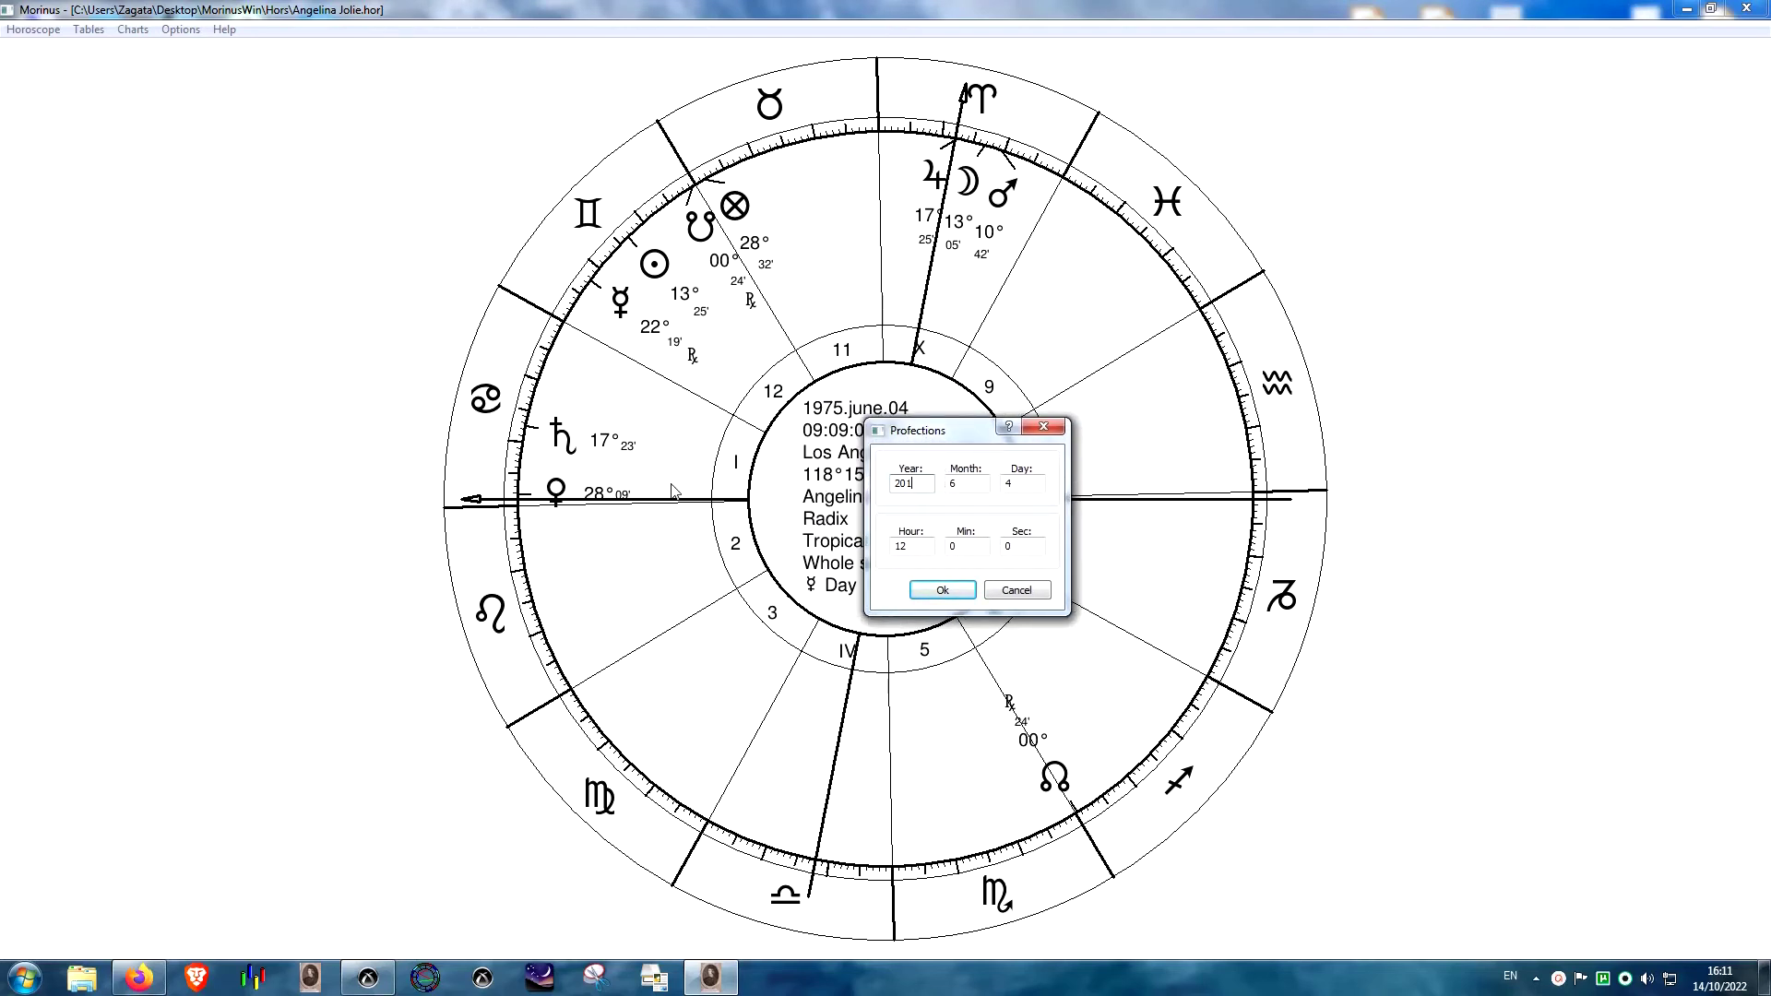
text(1)
click(942, 590)
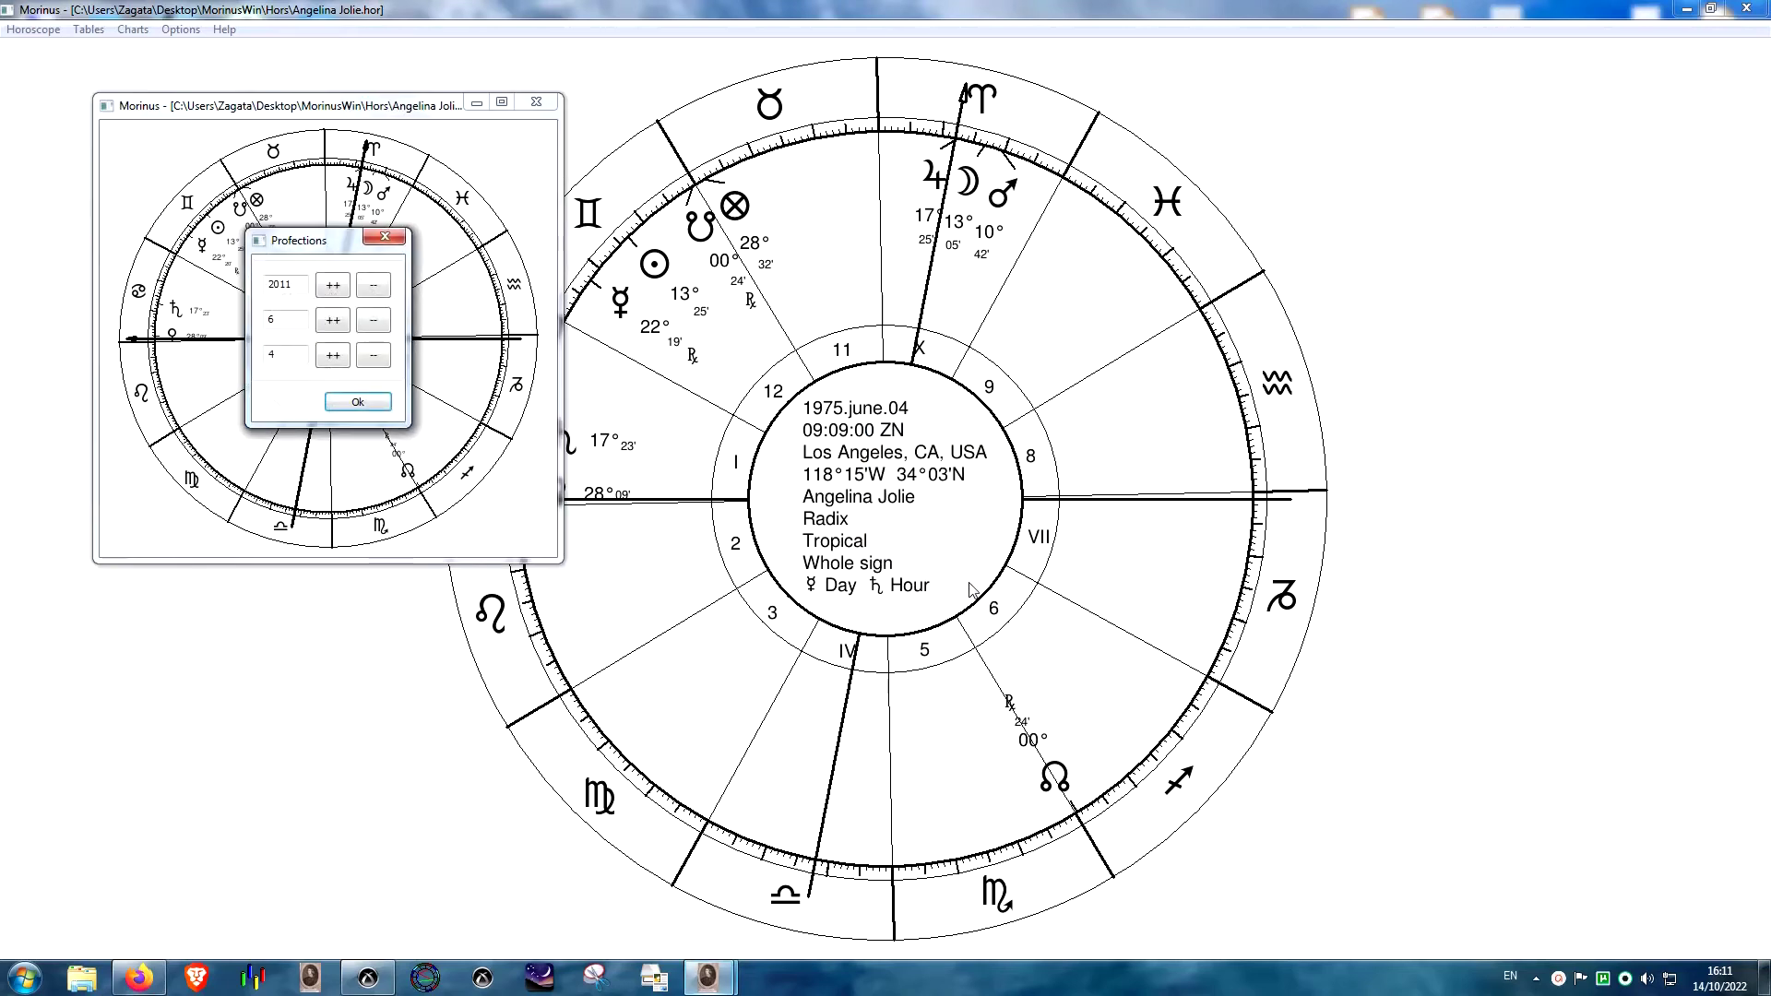
click(502, 101)
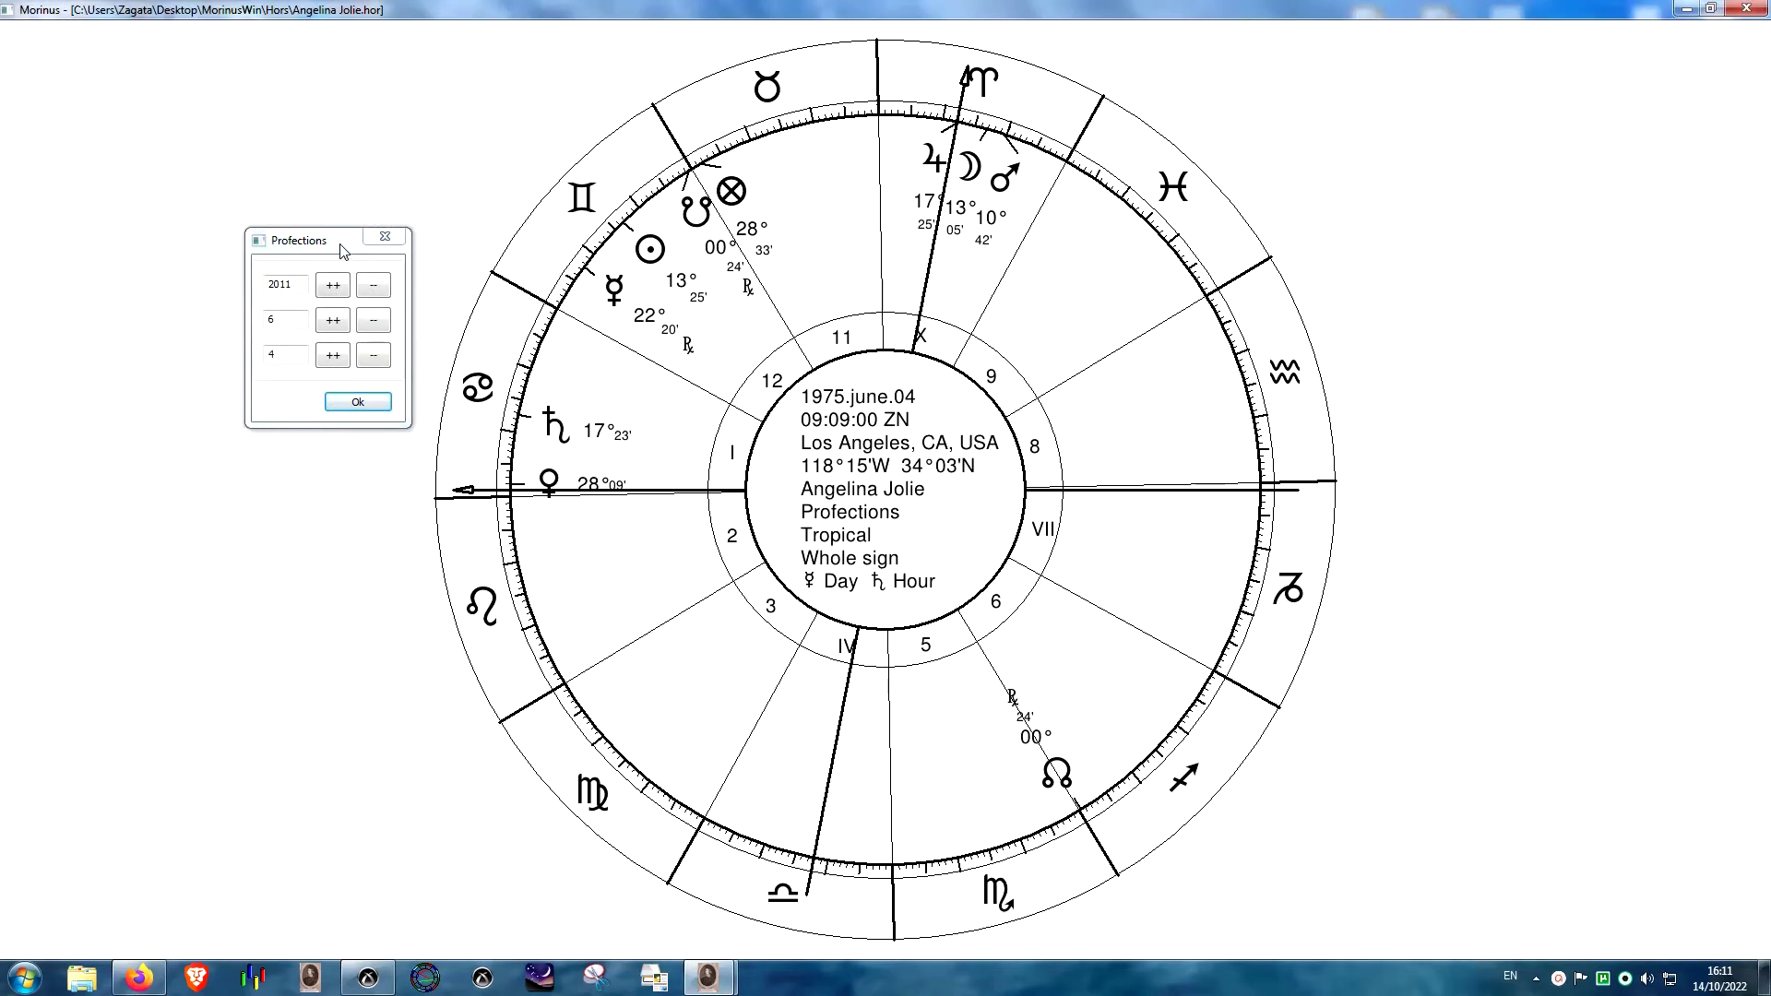
drag(343, 247, 177, 323)
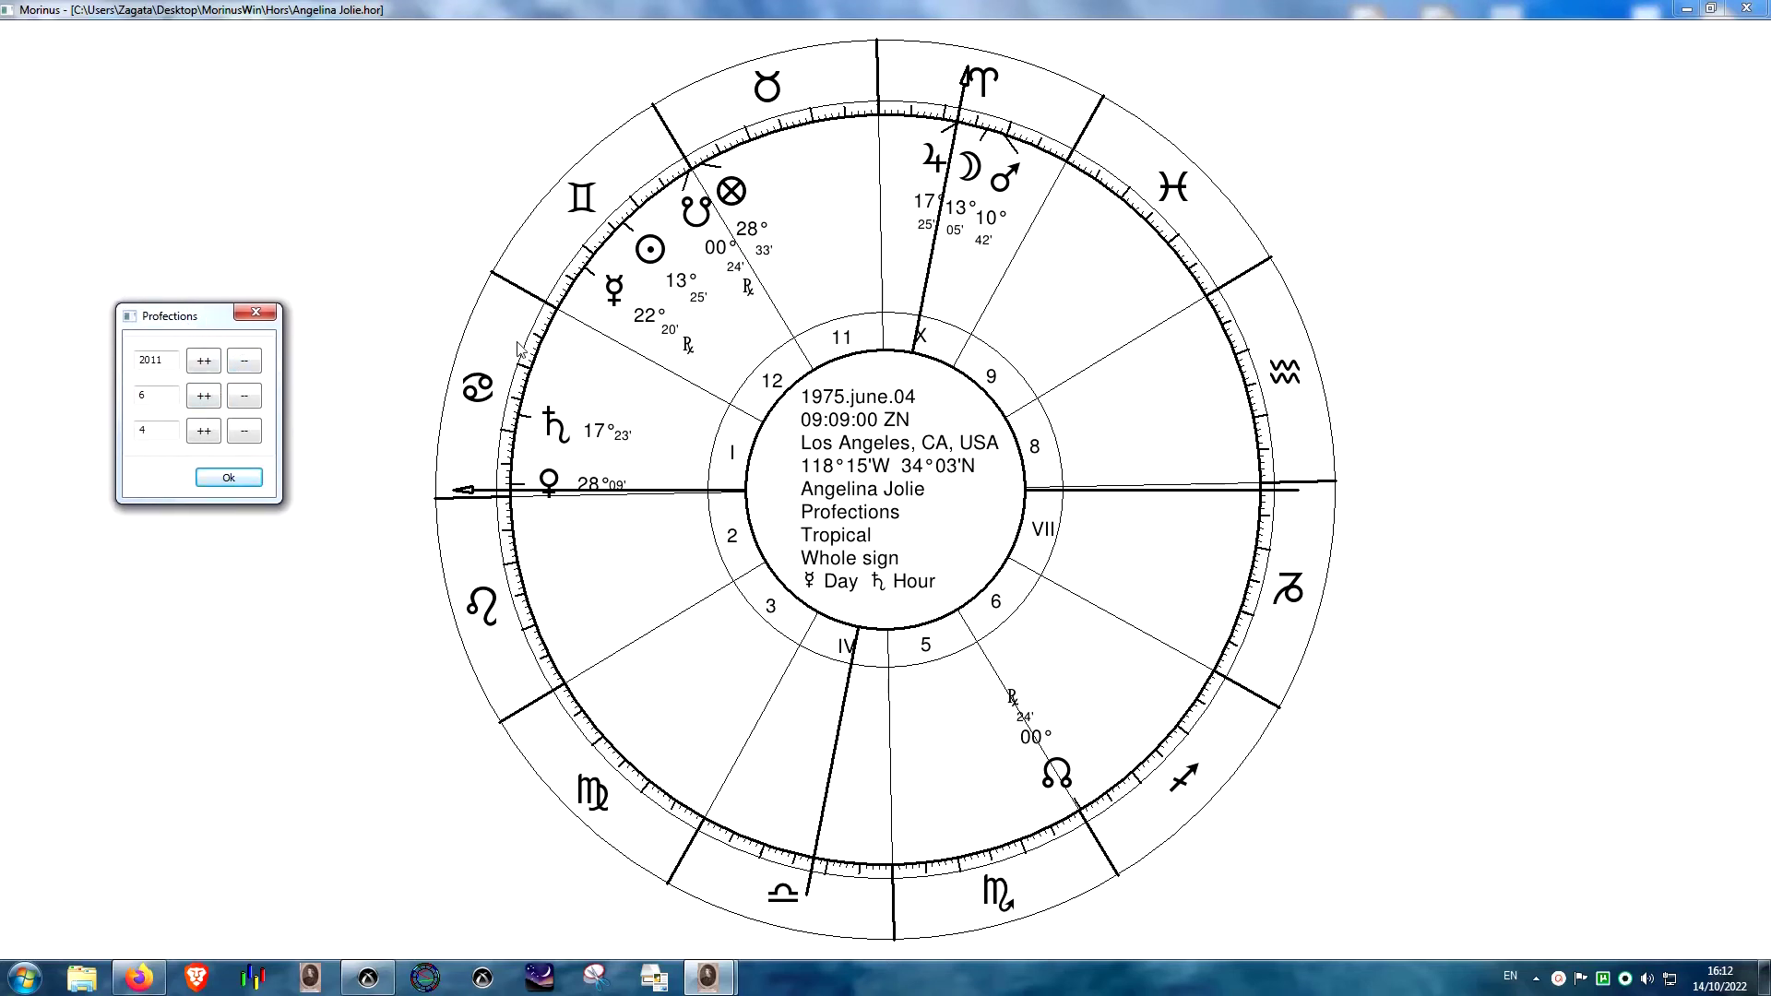
- Advance the profections date to year 2013 and month 10
click(203, 360)
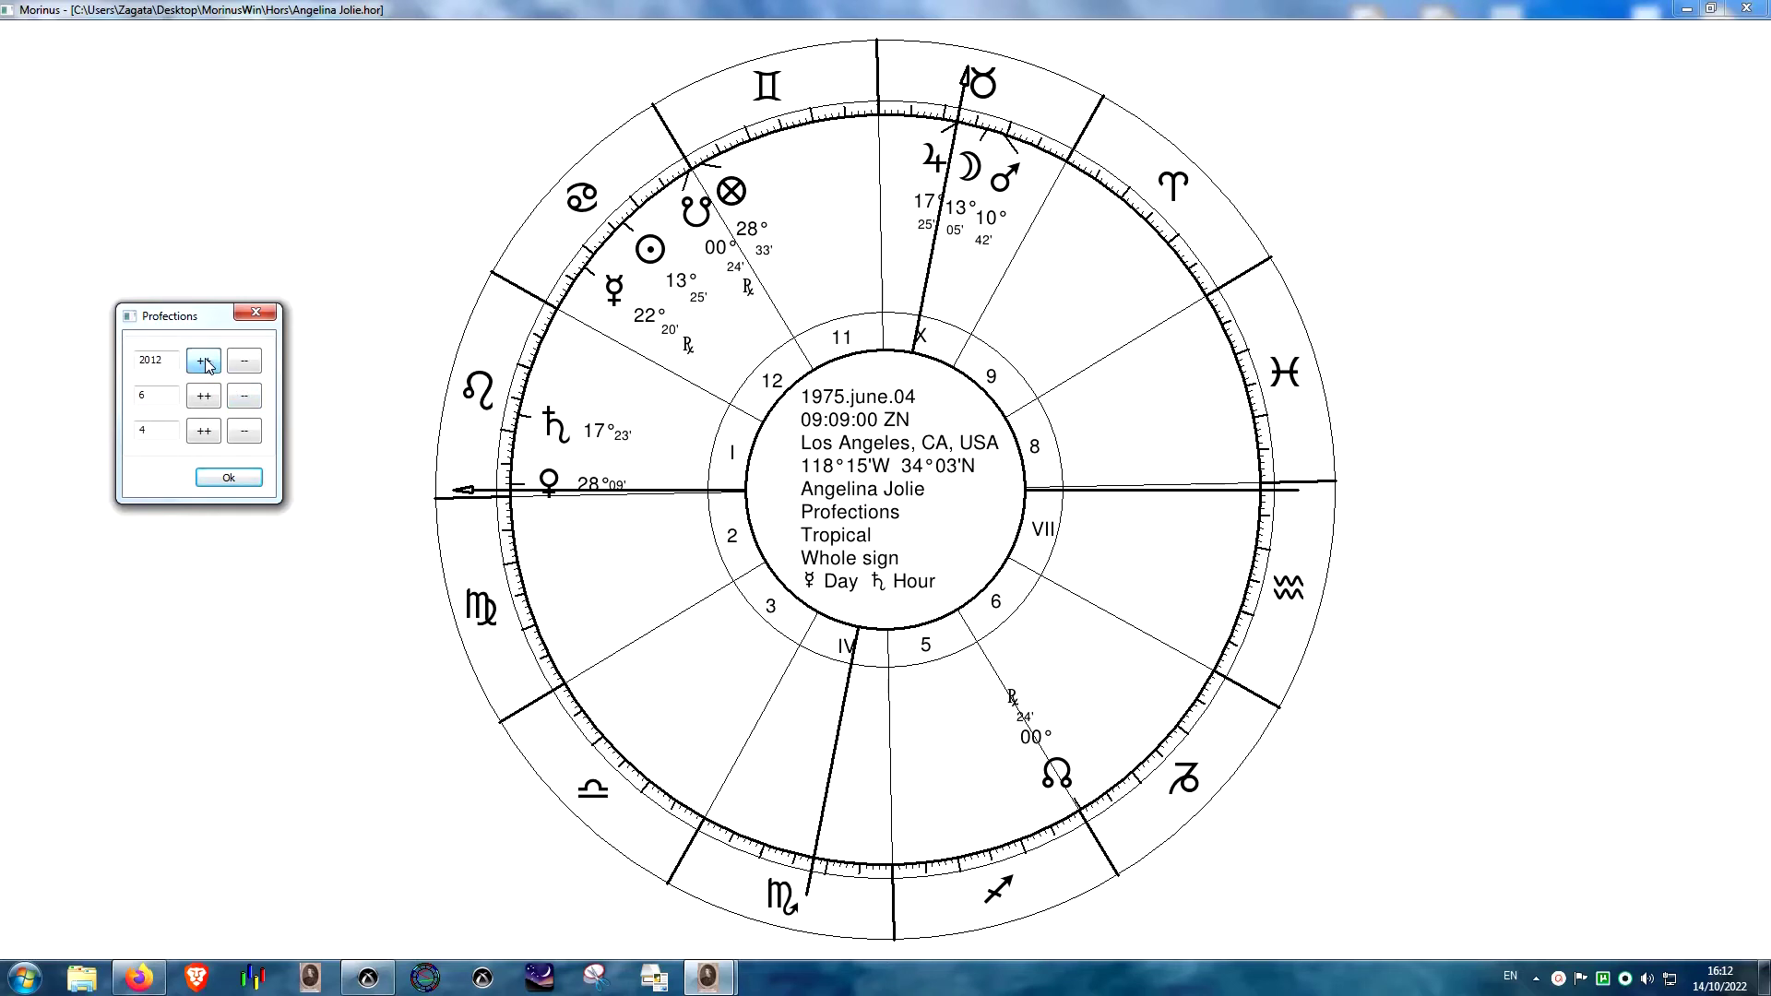
click(203, 360)
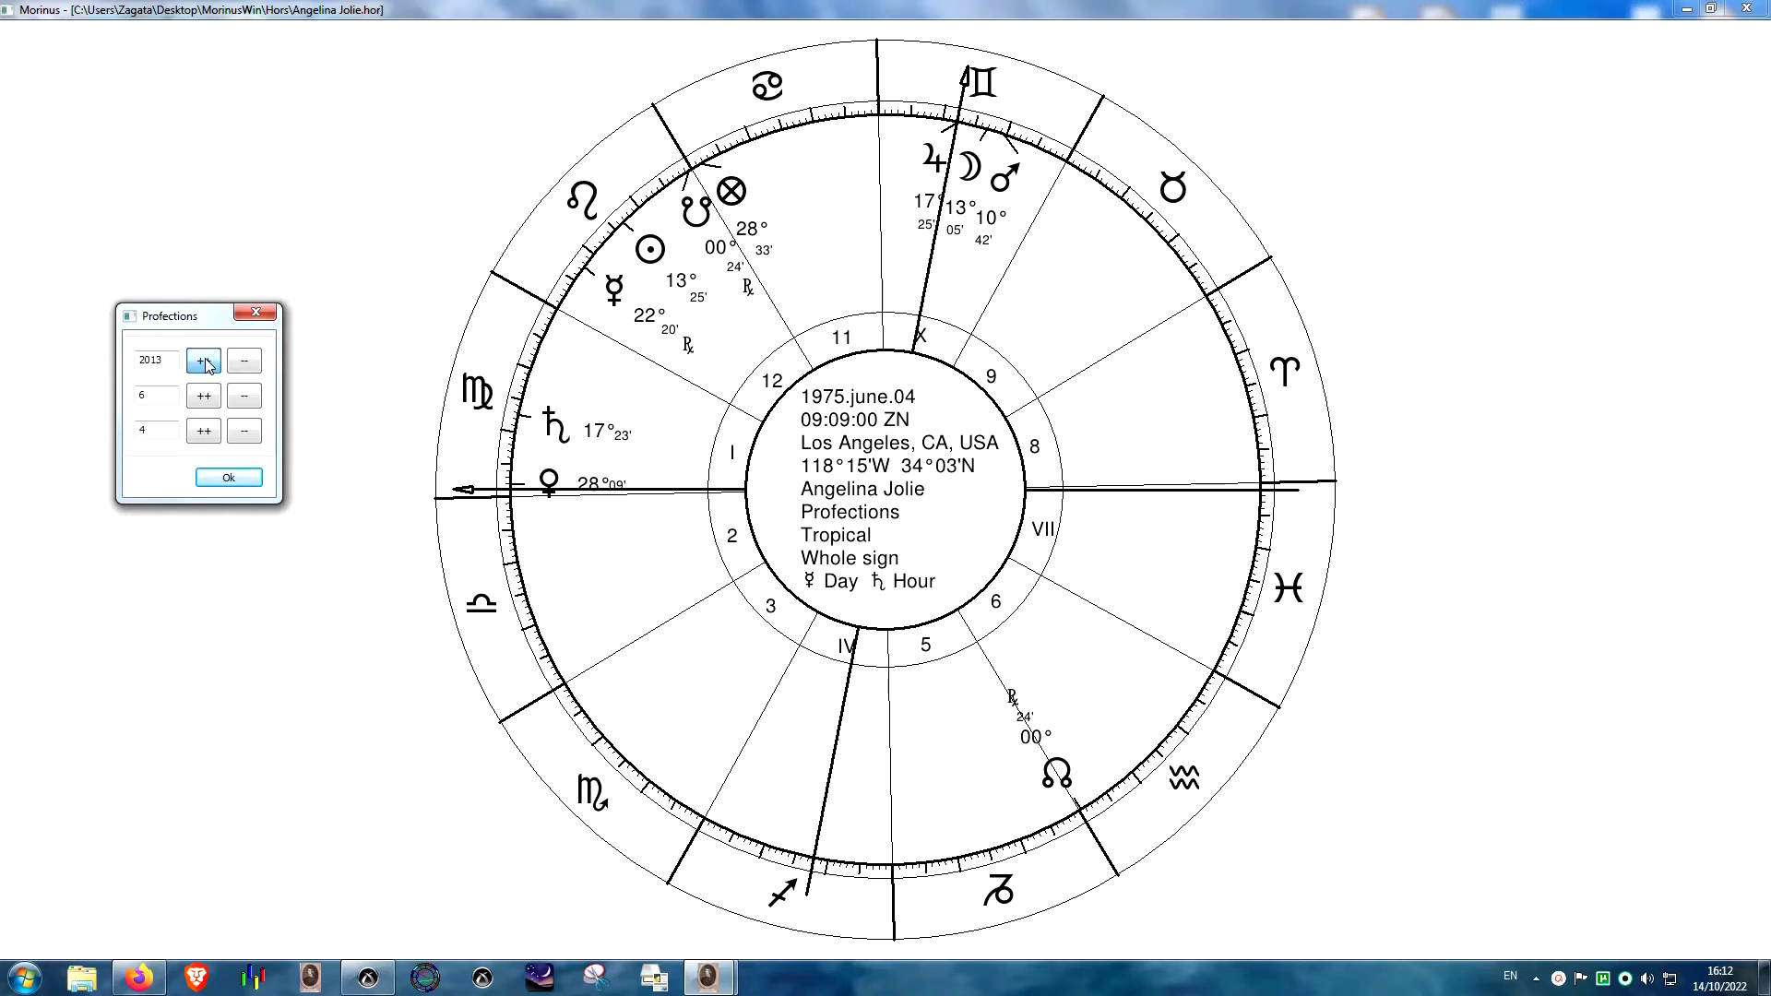
click(211, 398)
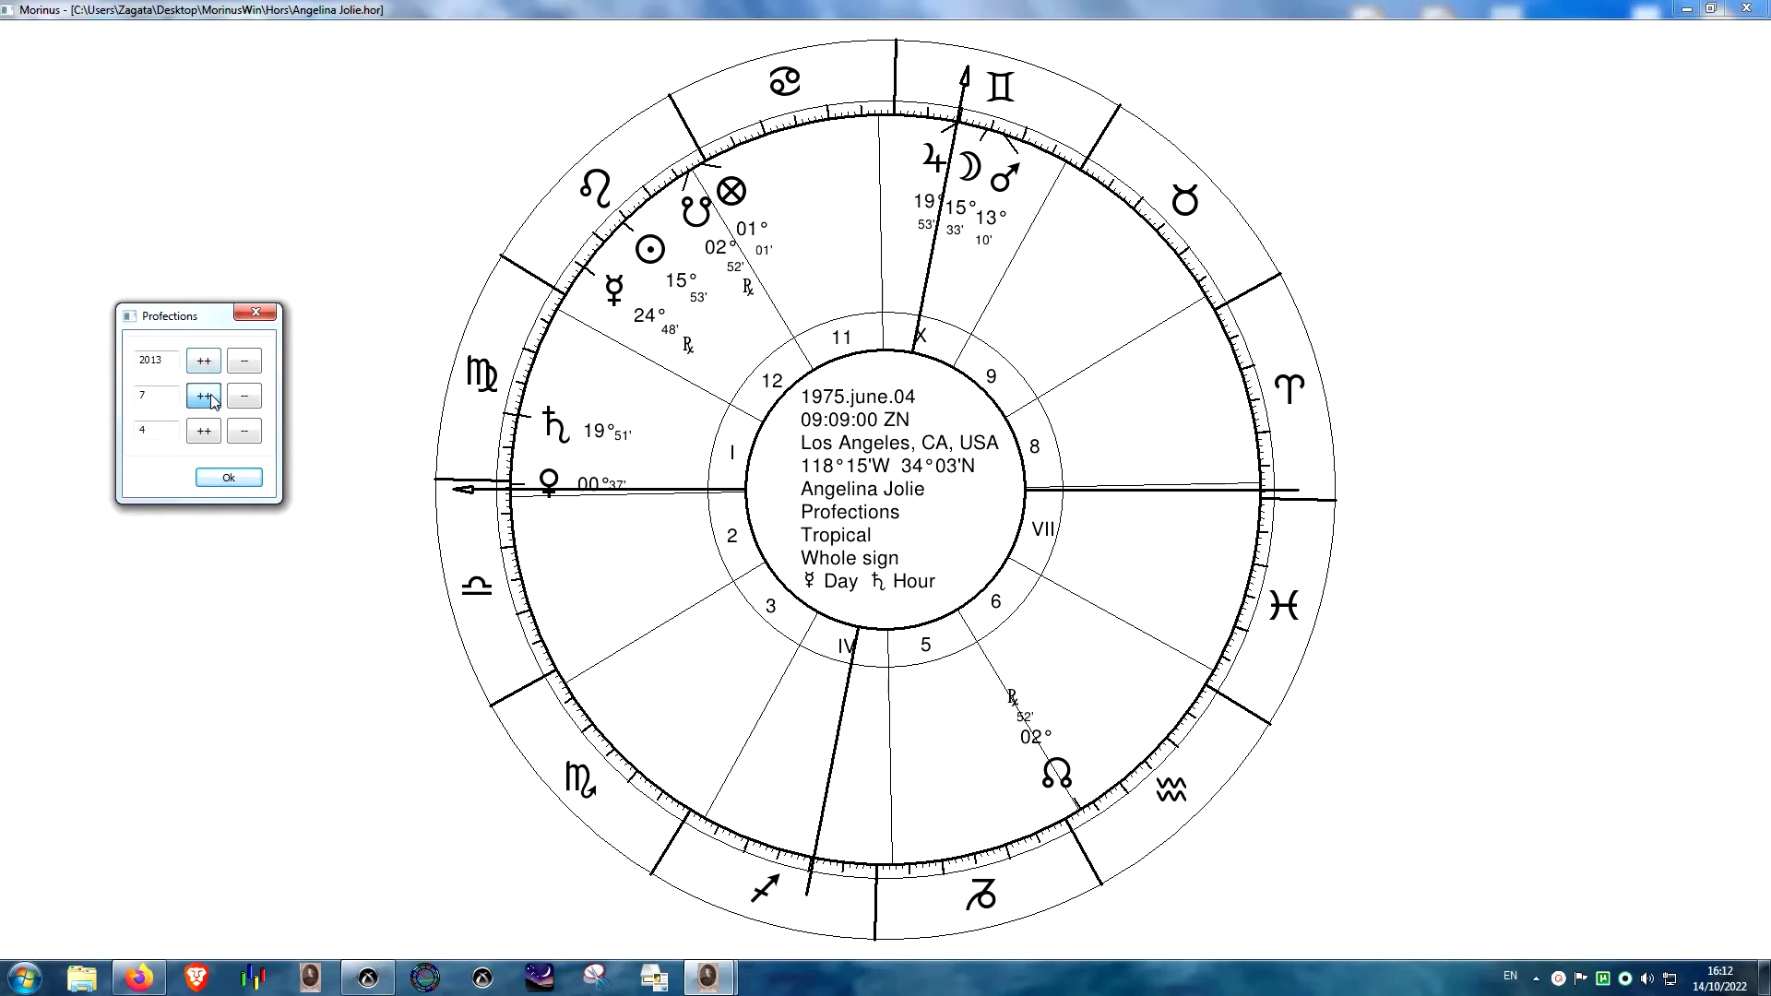
click(211, 398)
click(212, 398)
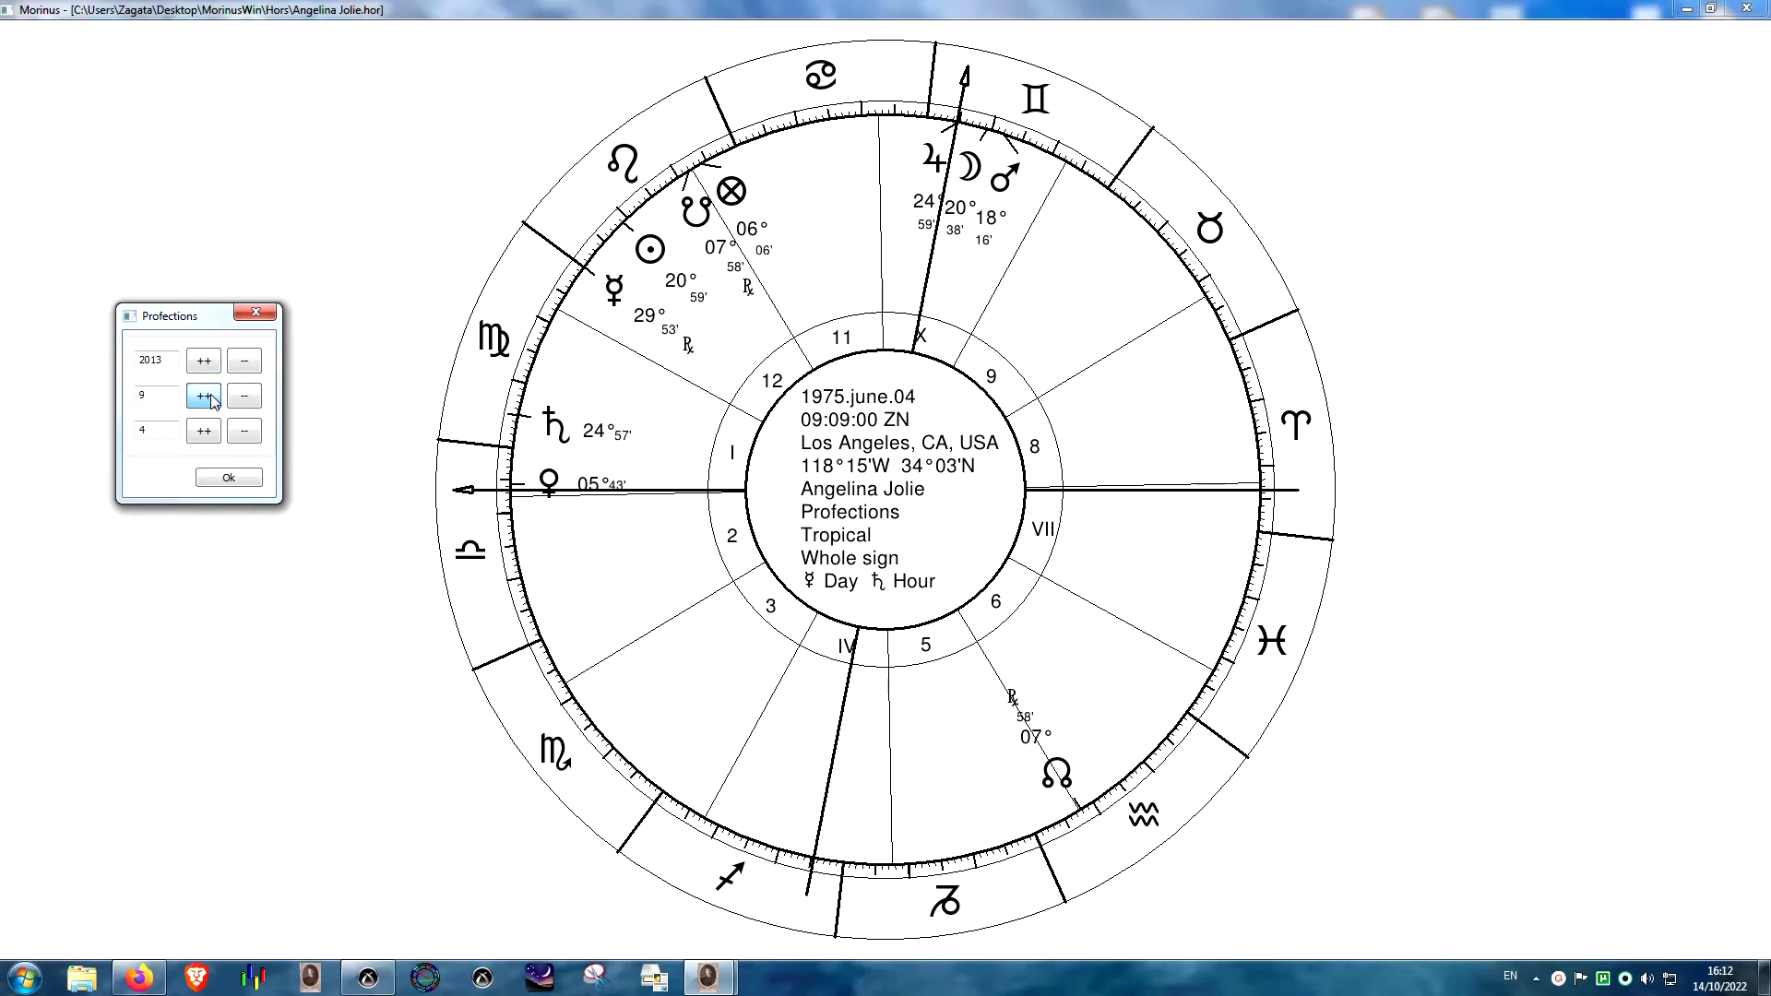
click(211, 398)
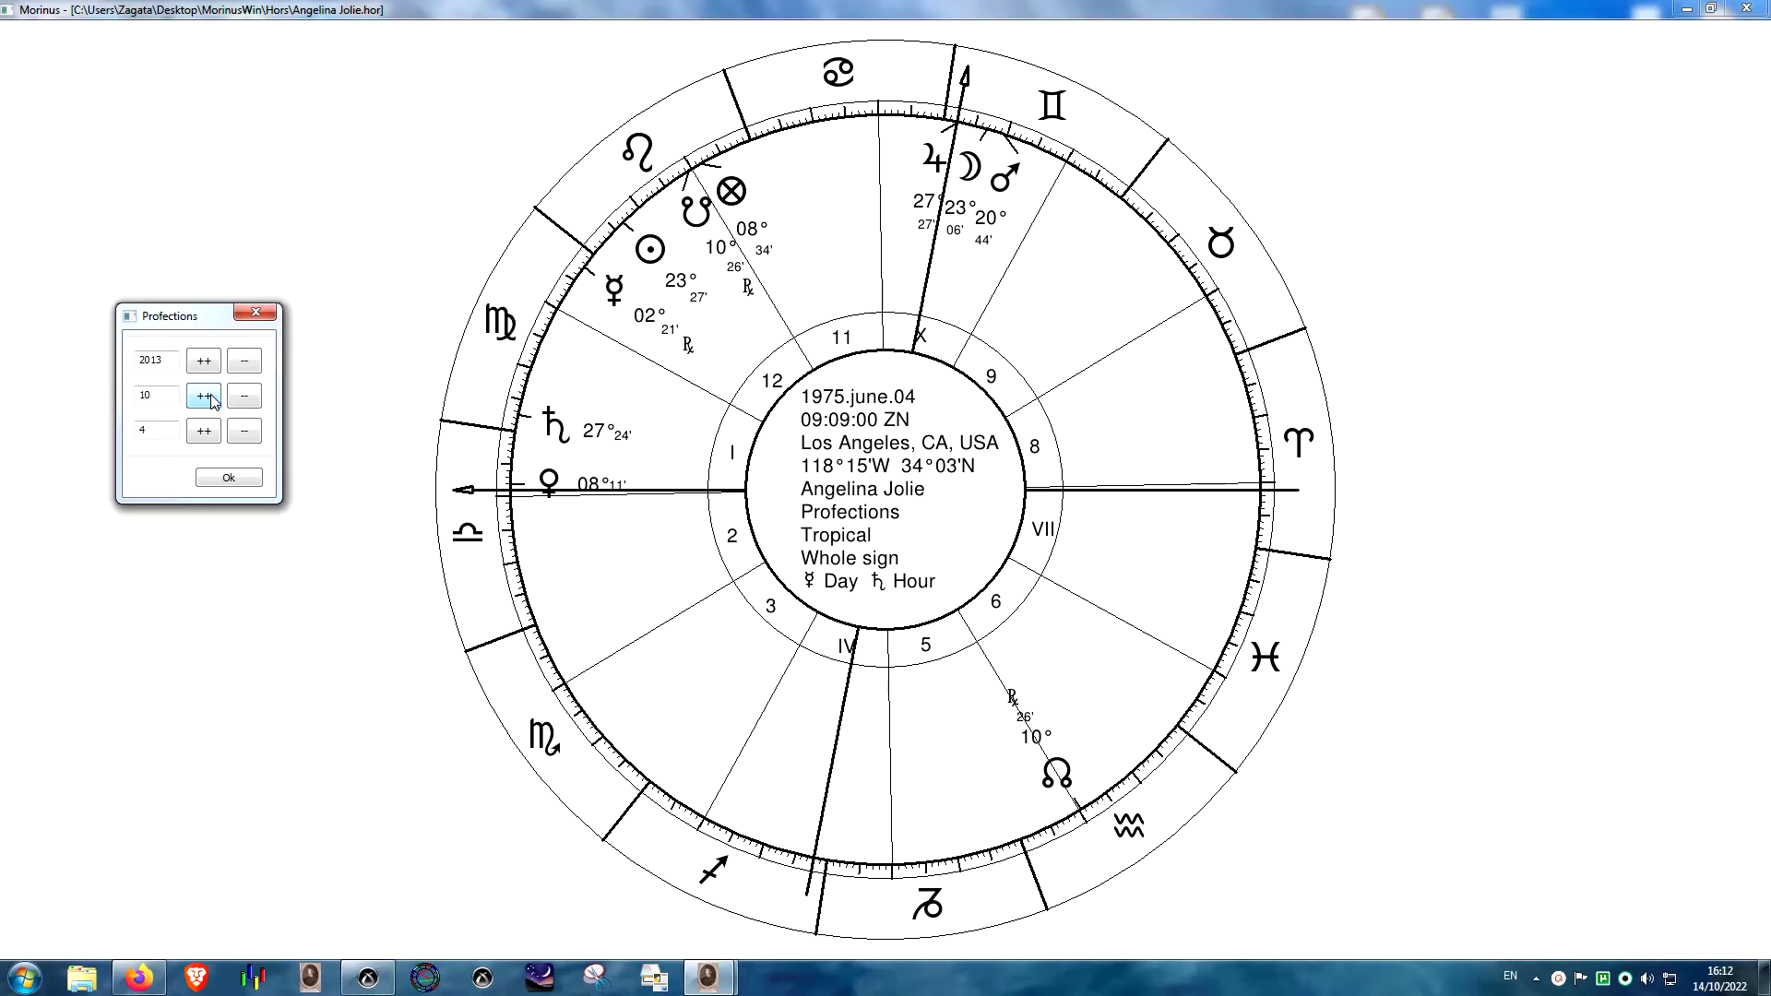
- Step the profections date back to day 3 and close the profections chart
click(245, 431)
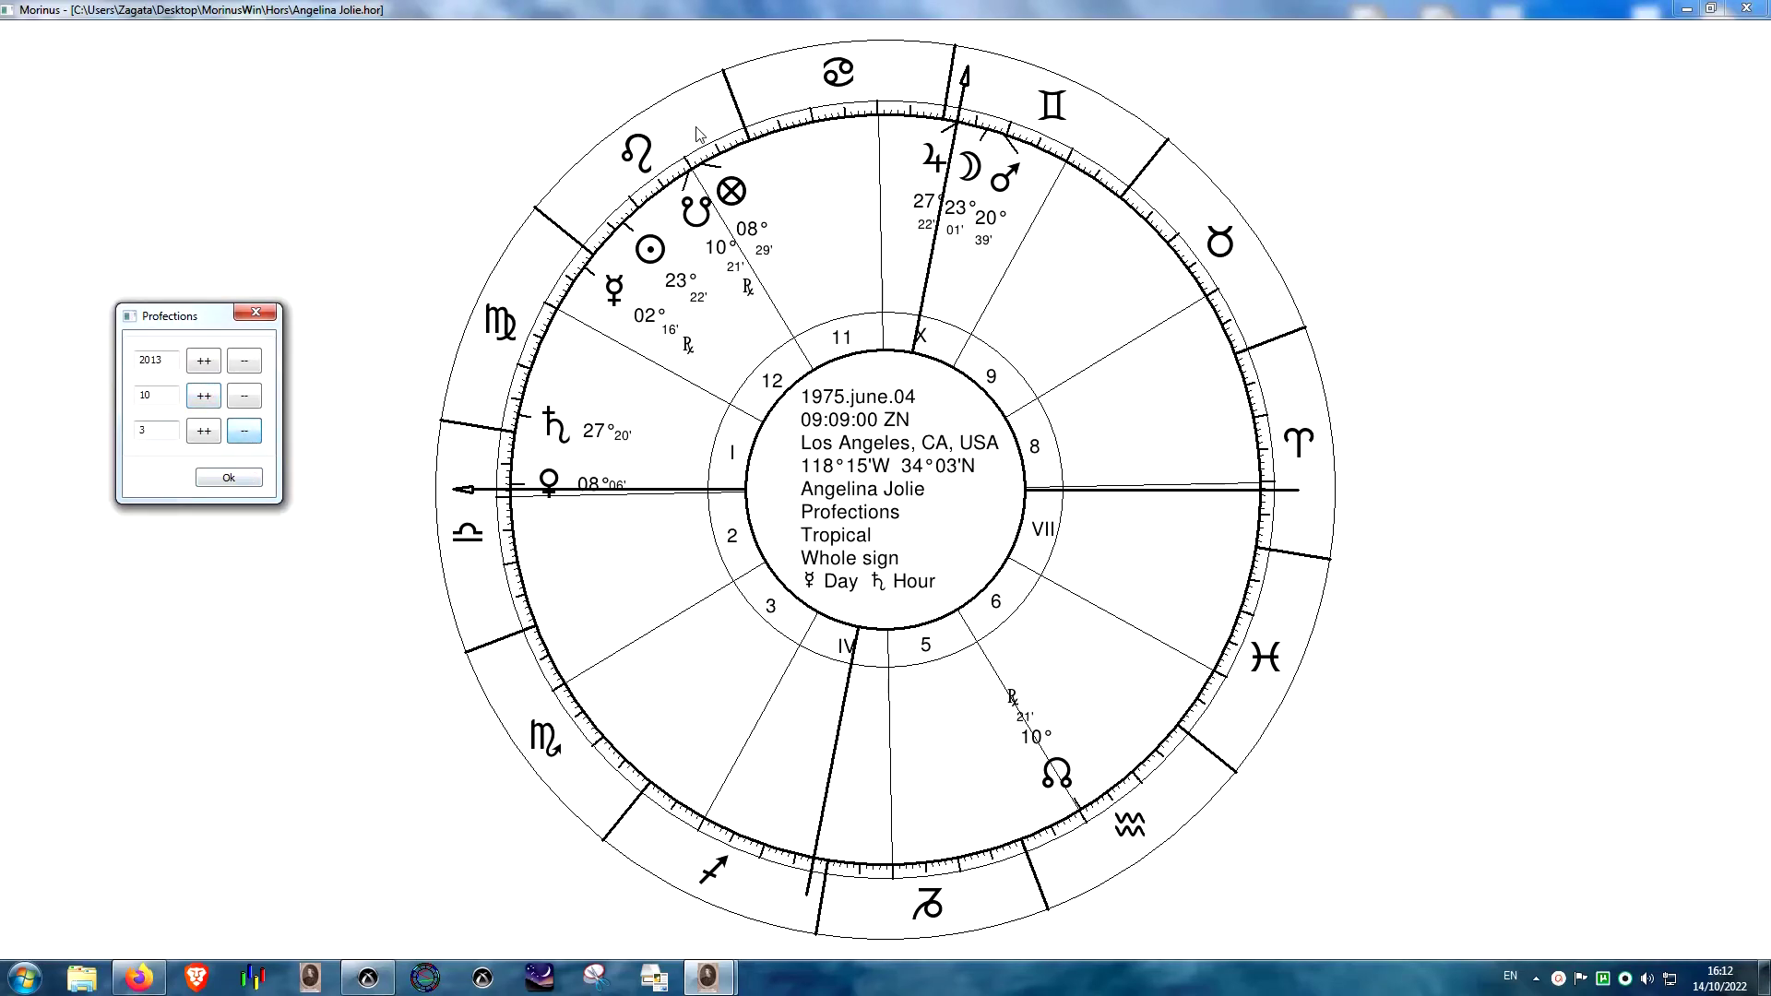
click(255, 312)
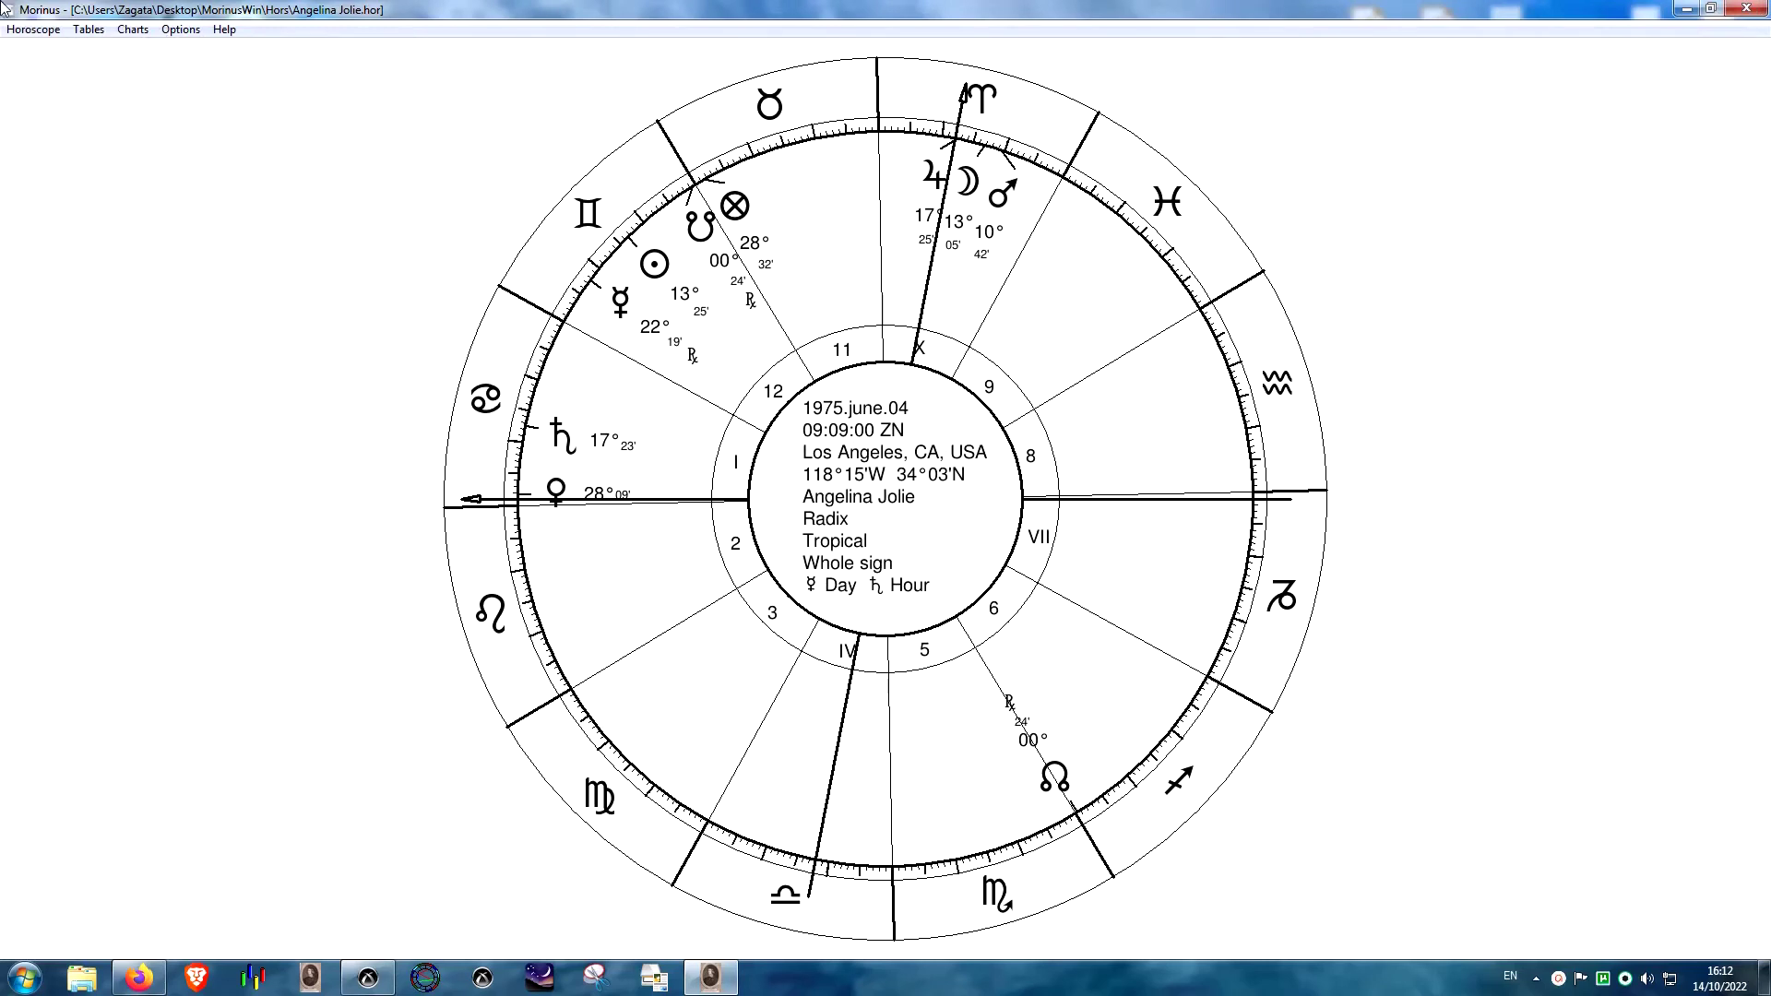
- Open the Profections table for main significators only, maximise its window and move the dozen stepper below the first rows
click(91, 29)
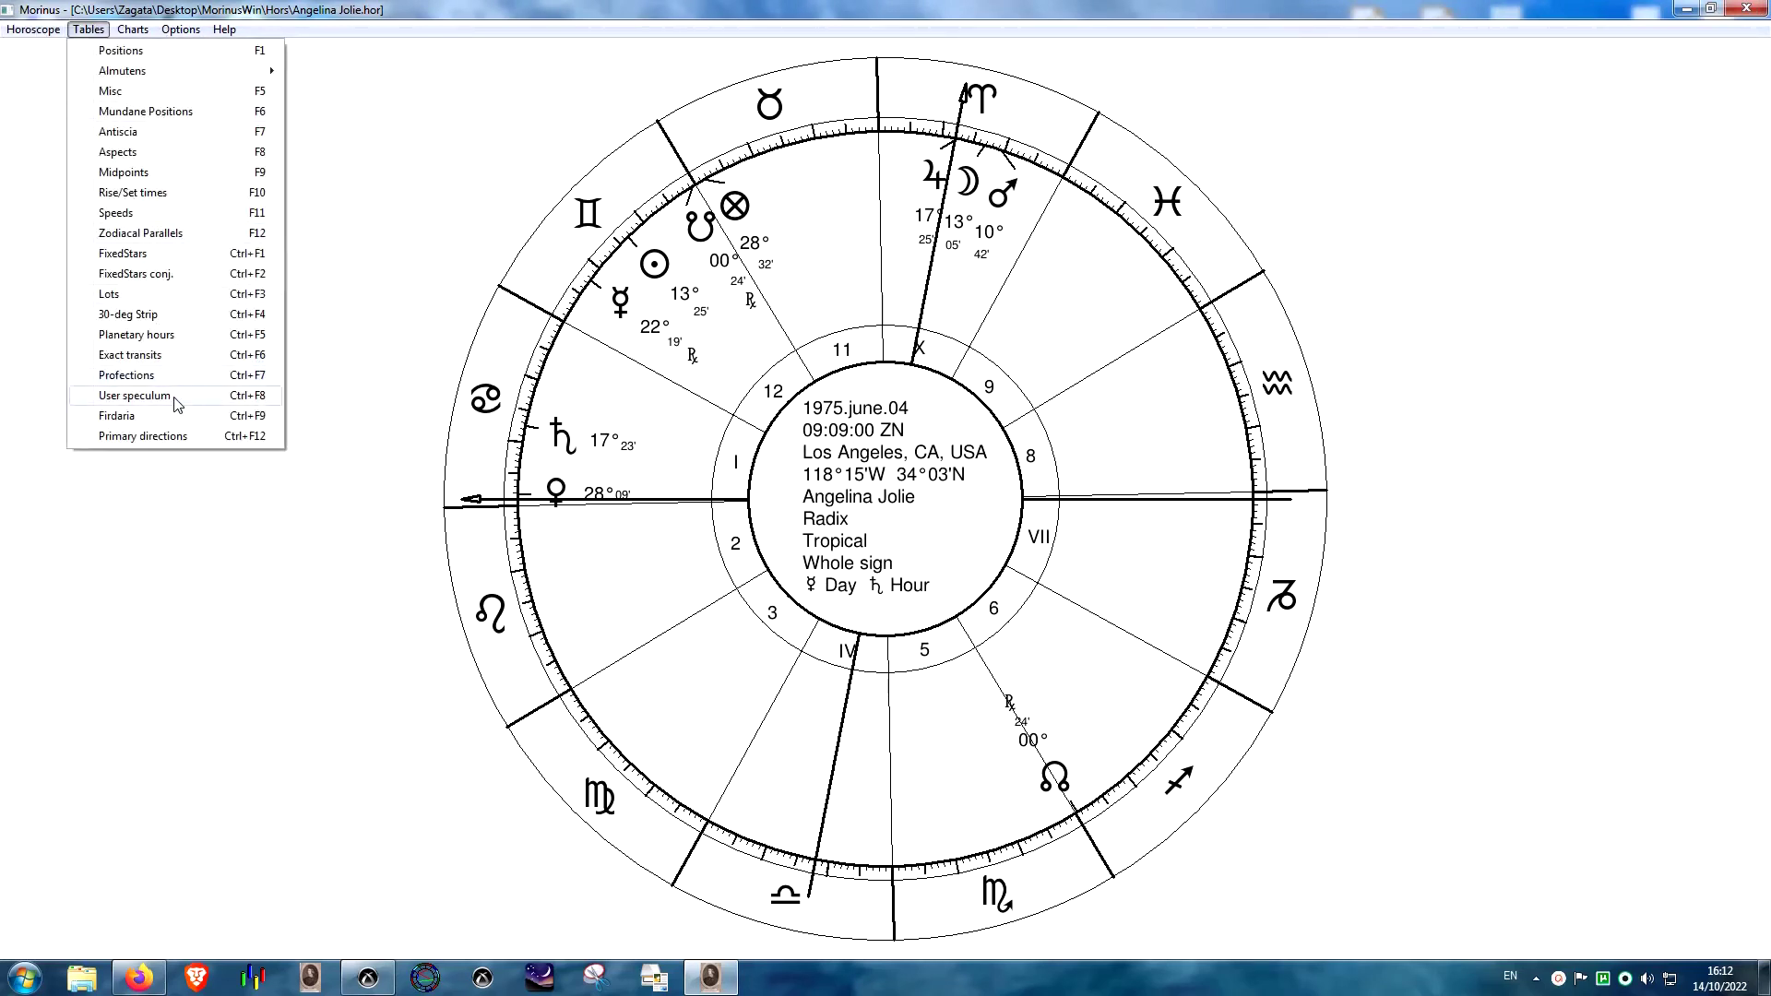
click(152, 376)
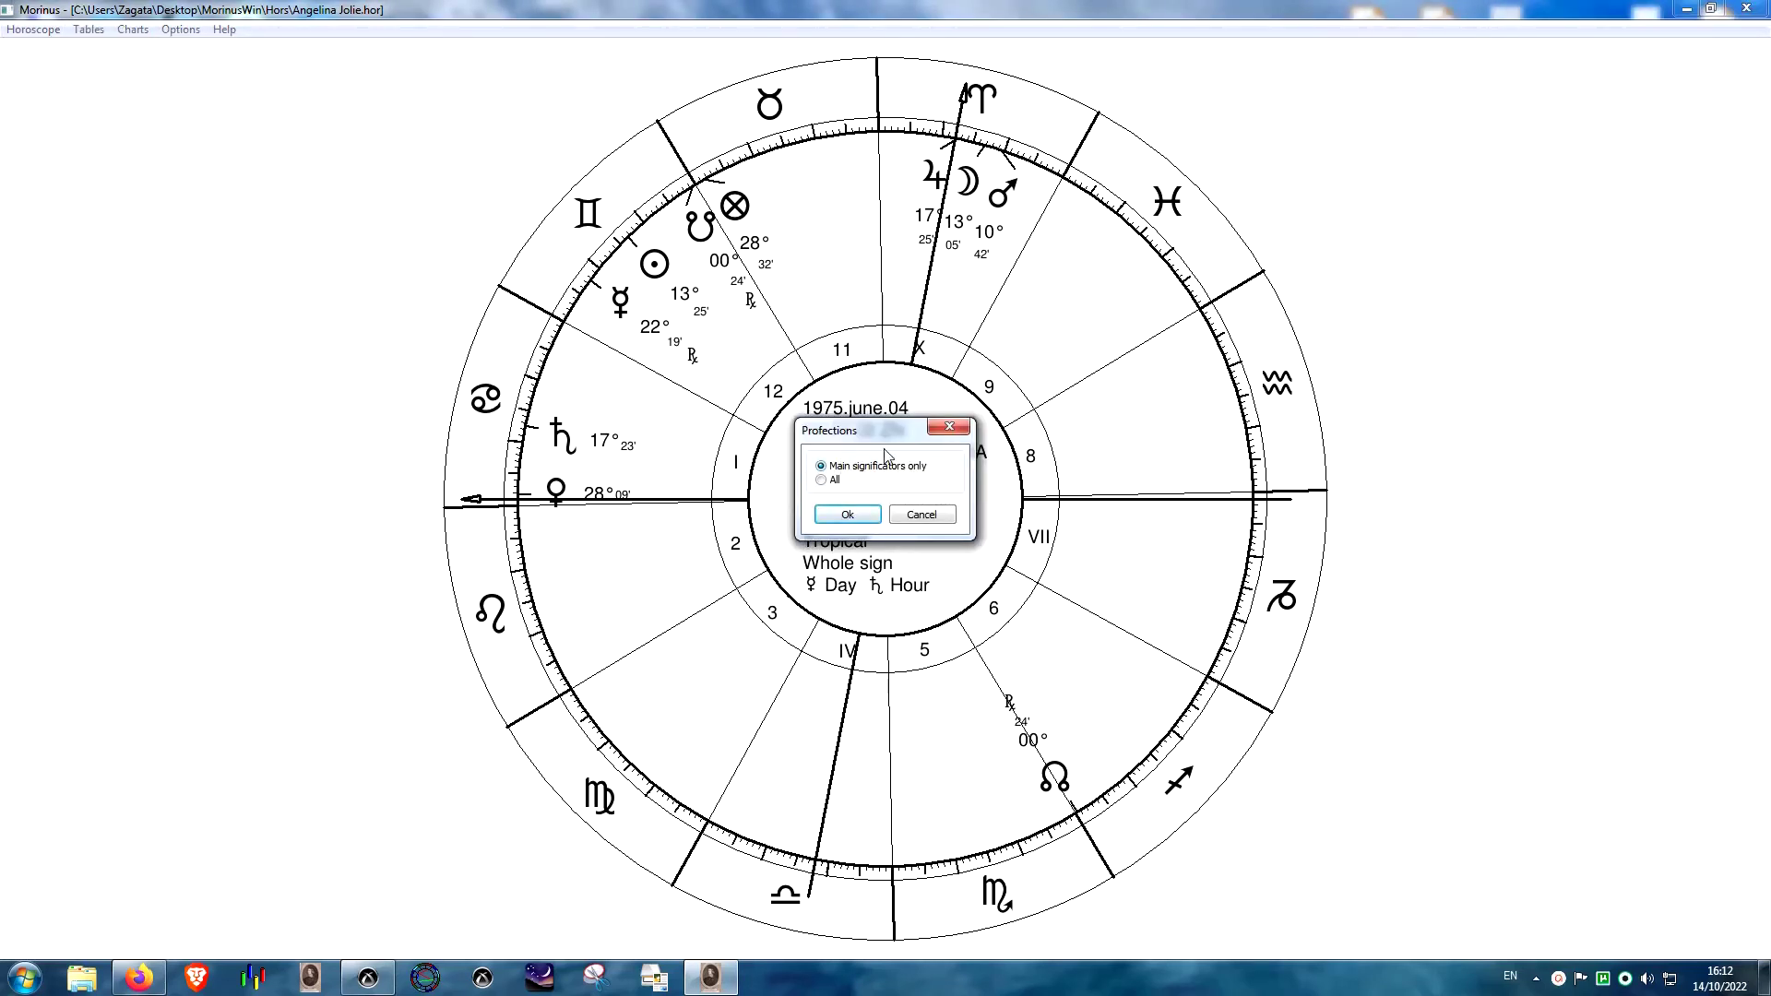
click(848, 515)
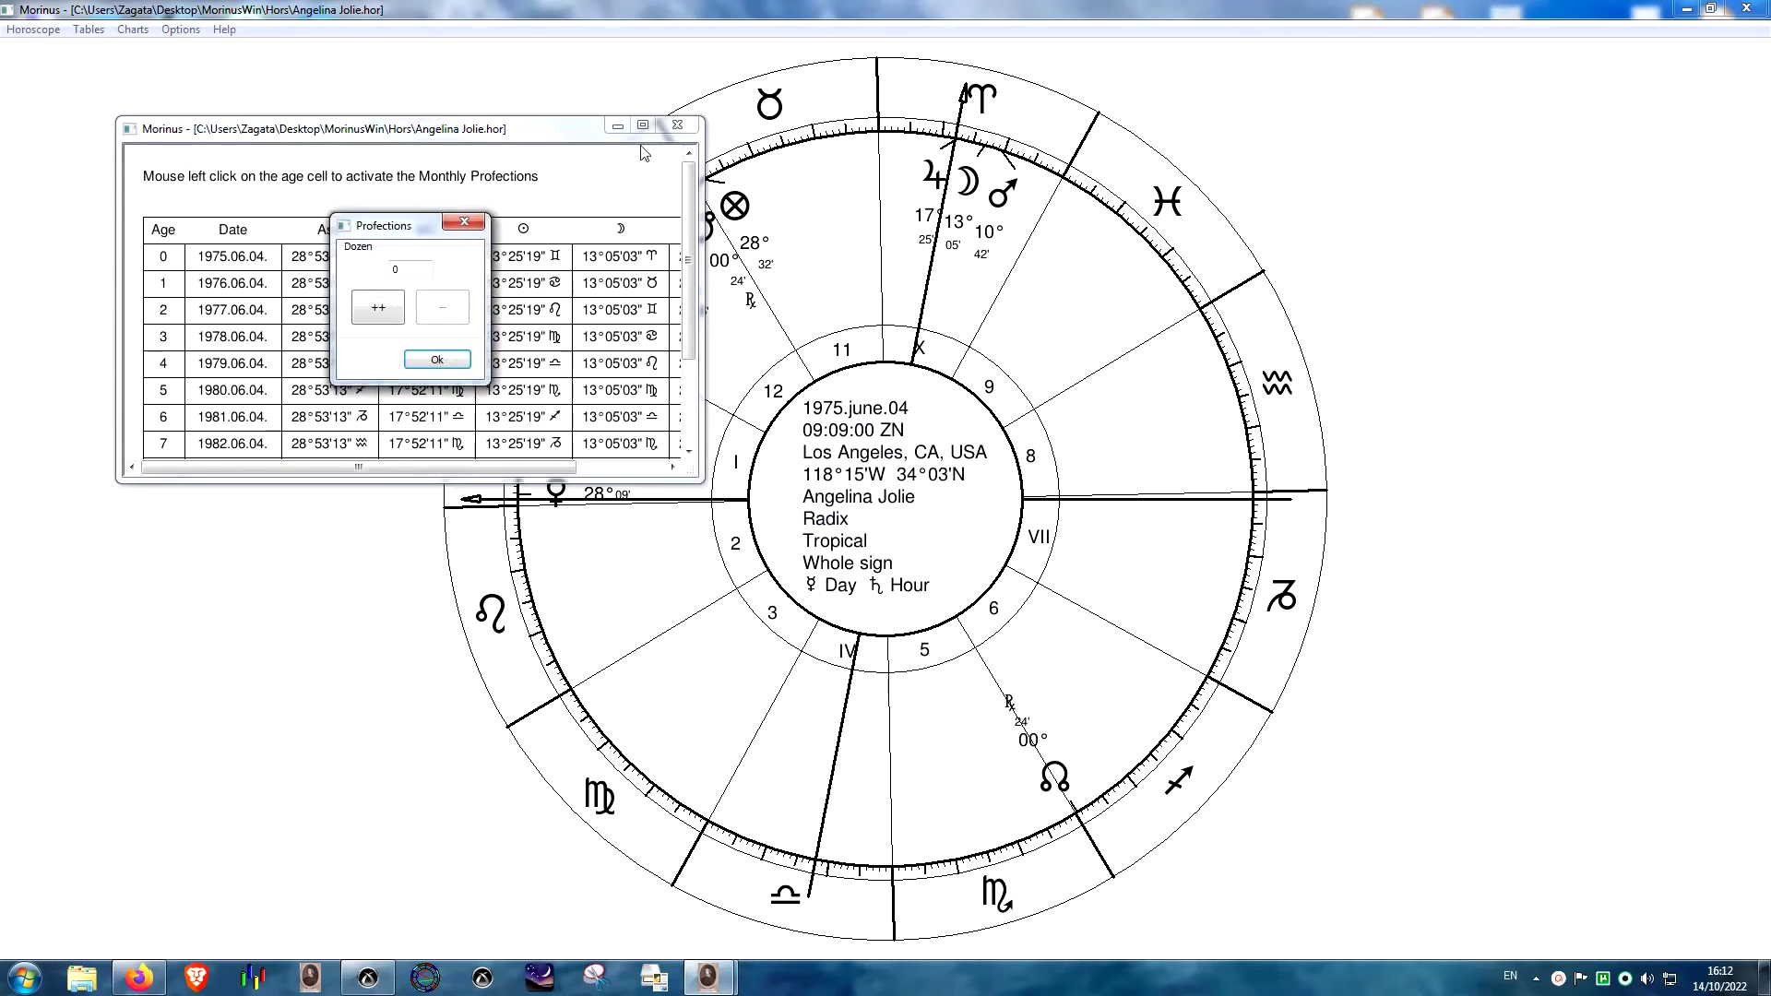
click(643, 126)
drag(384, 231, 227, 444)
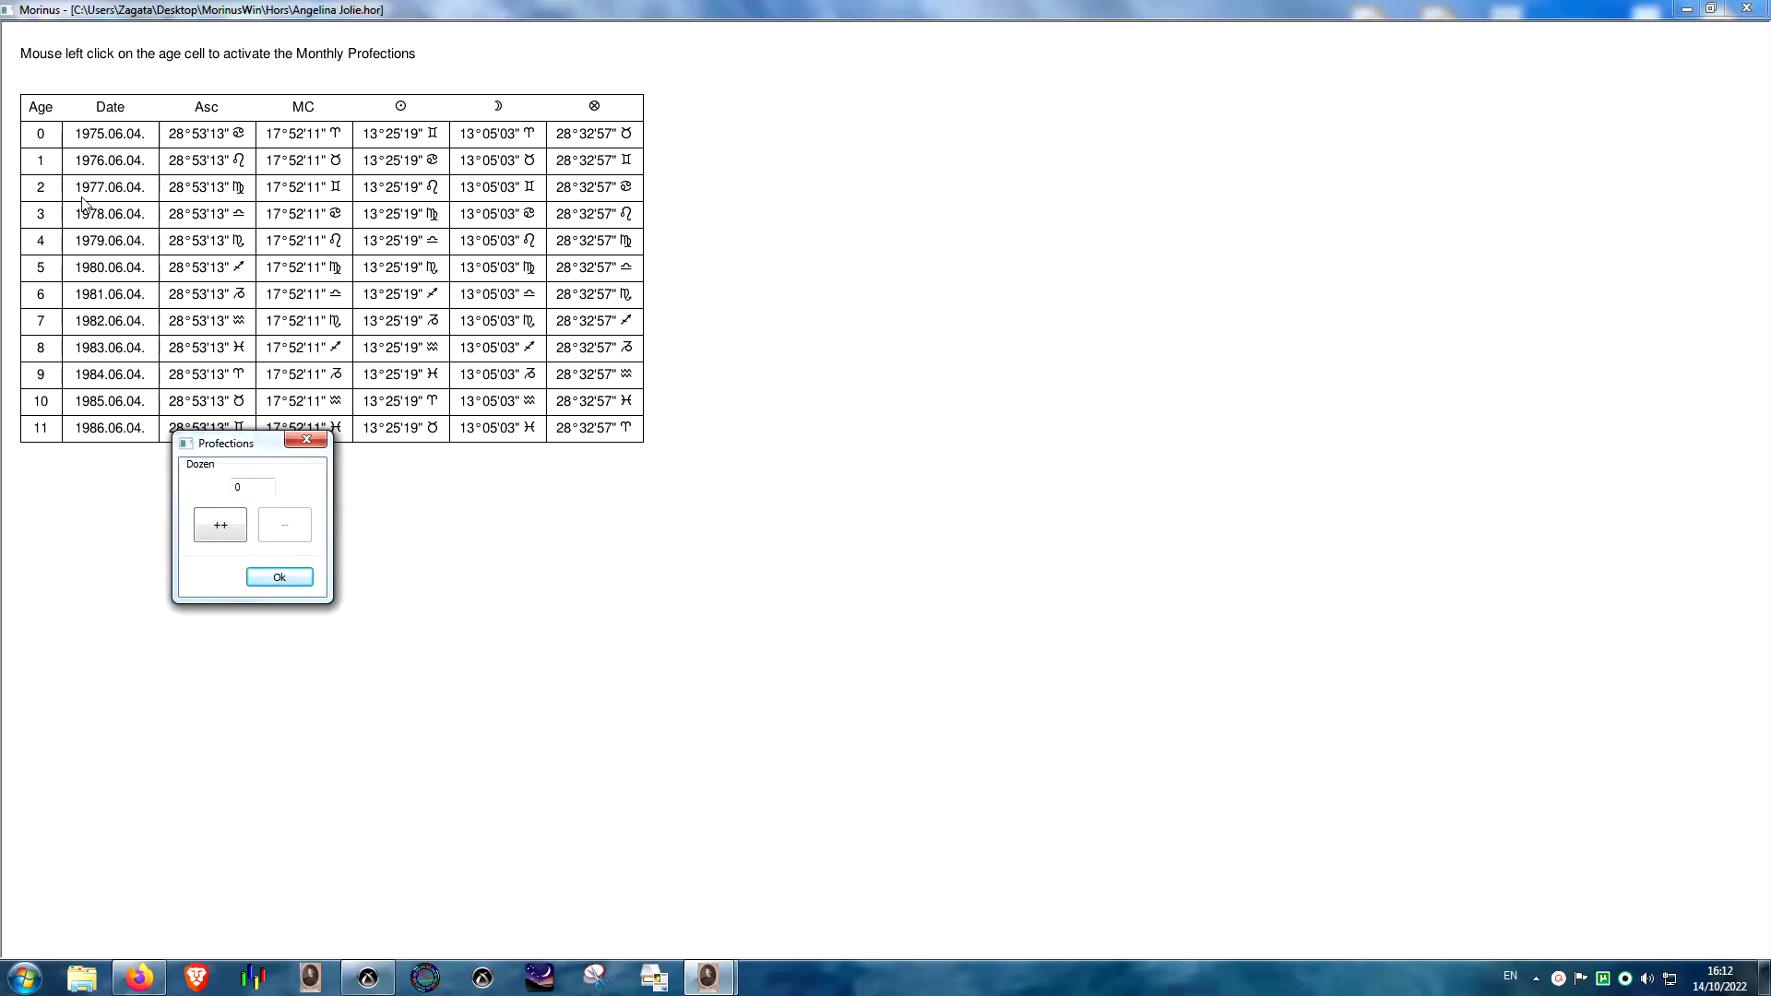
- Advance the profections table to the dozen starting at age 36
click(219, 533)
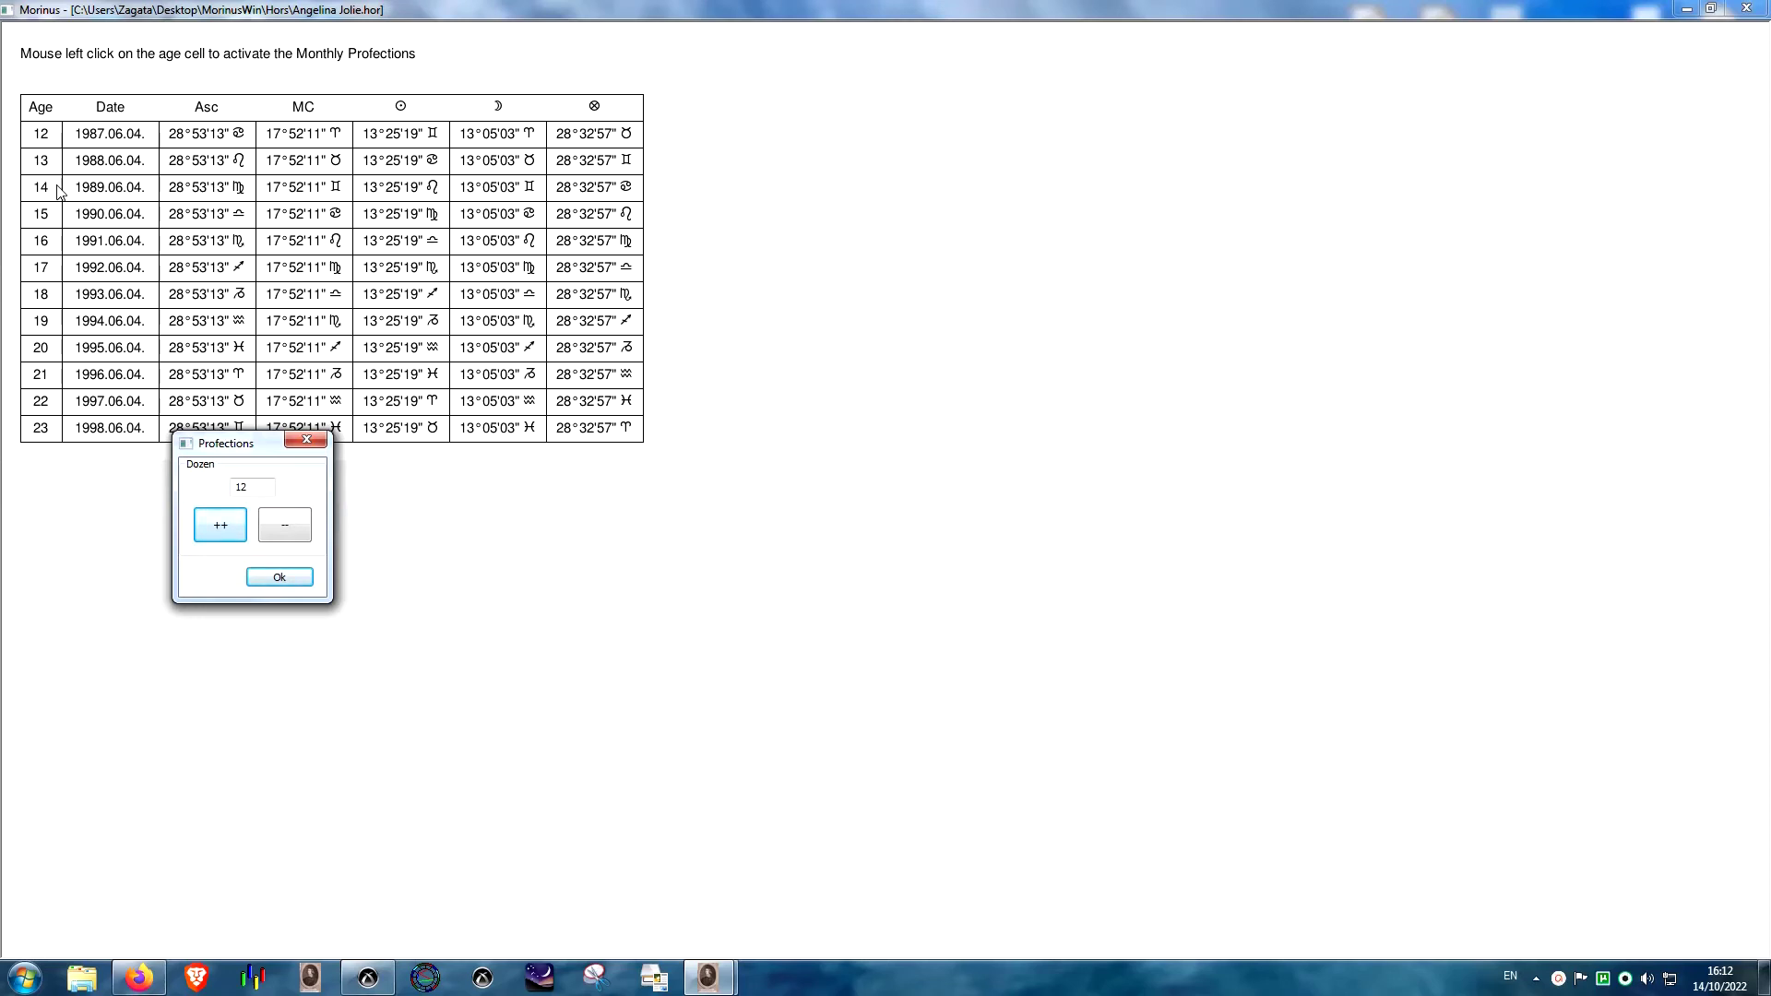
click(215, 524)
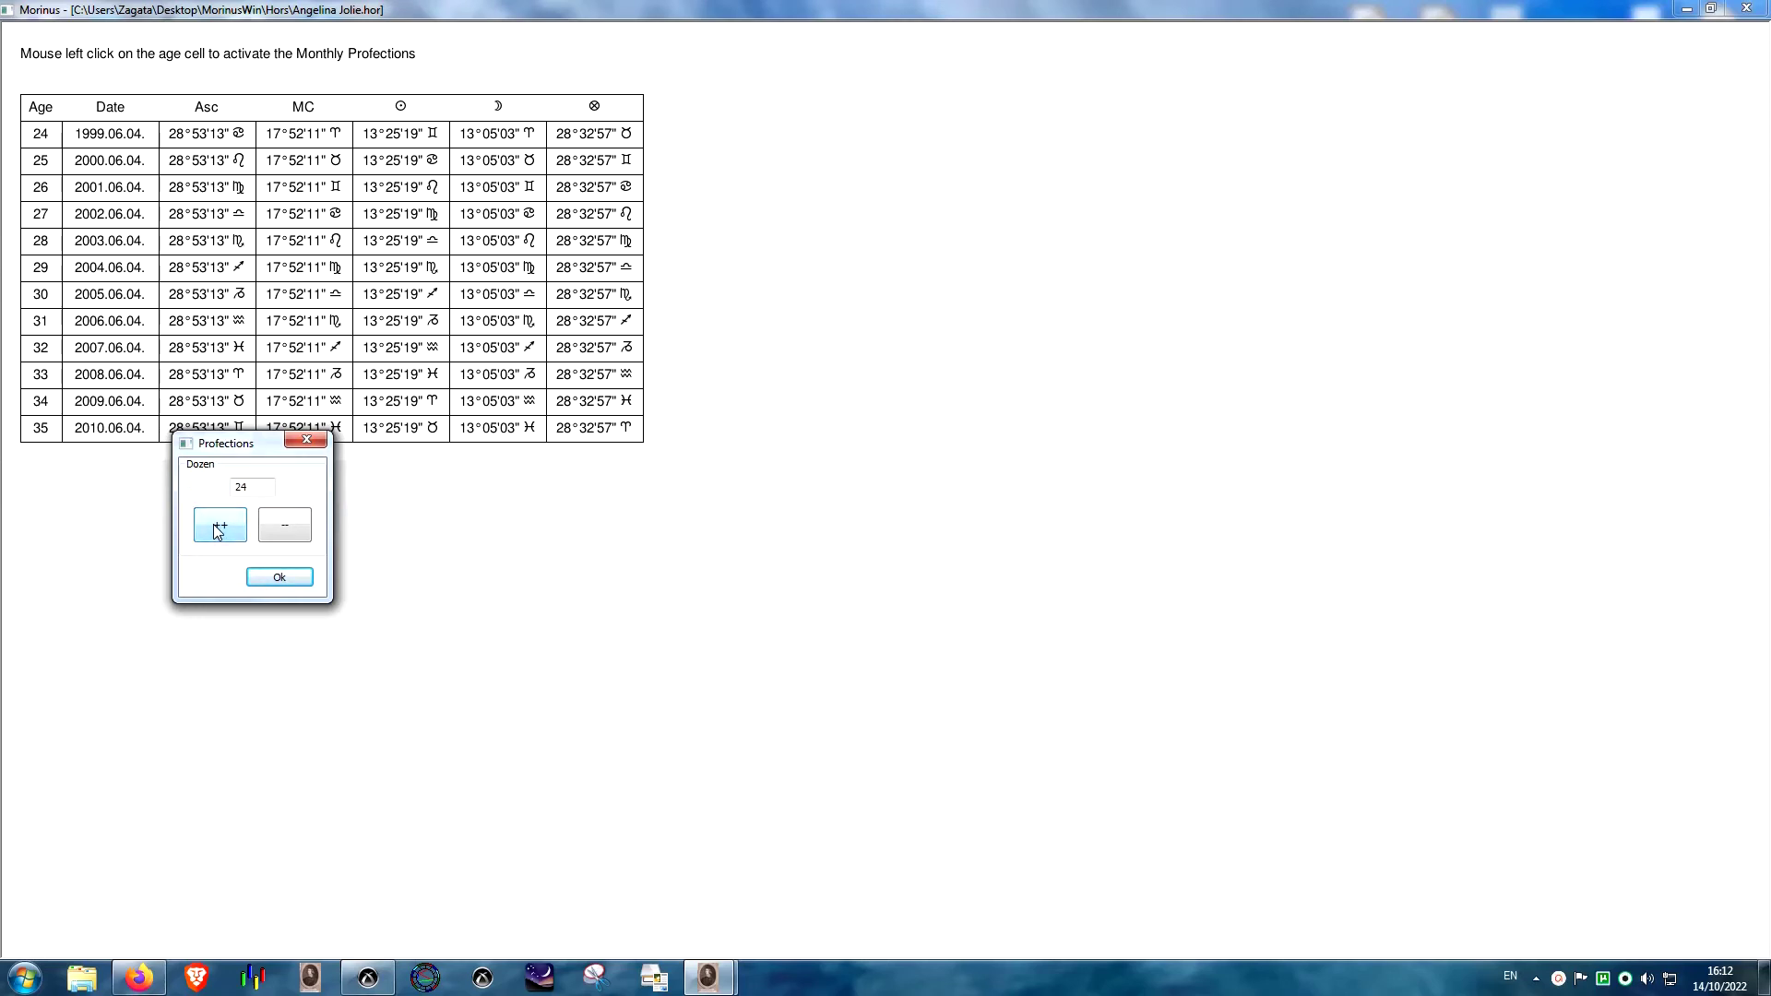
click(214, 524)
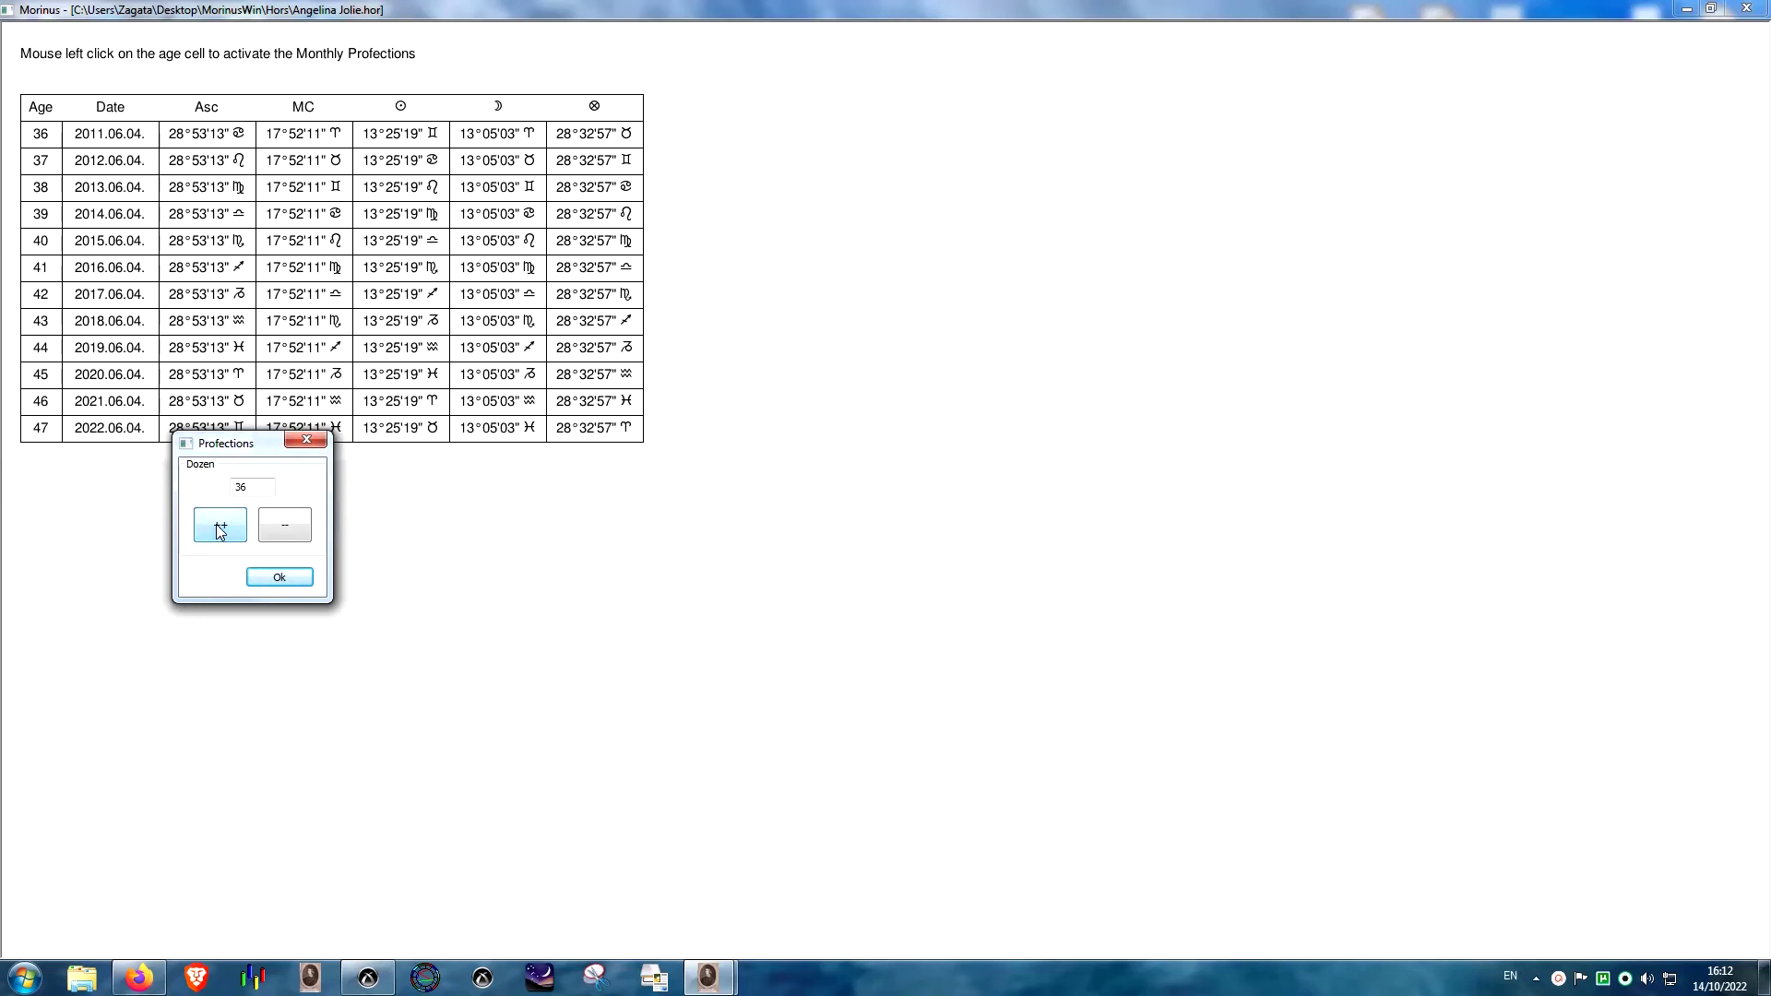
- Display the 12-step monthly profections for age 37 and move and enlarge their window beside the yearly table to fit all rows
click(41, 163)
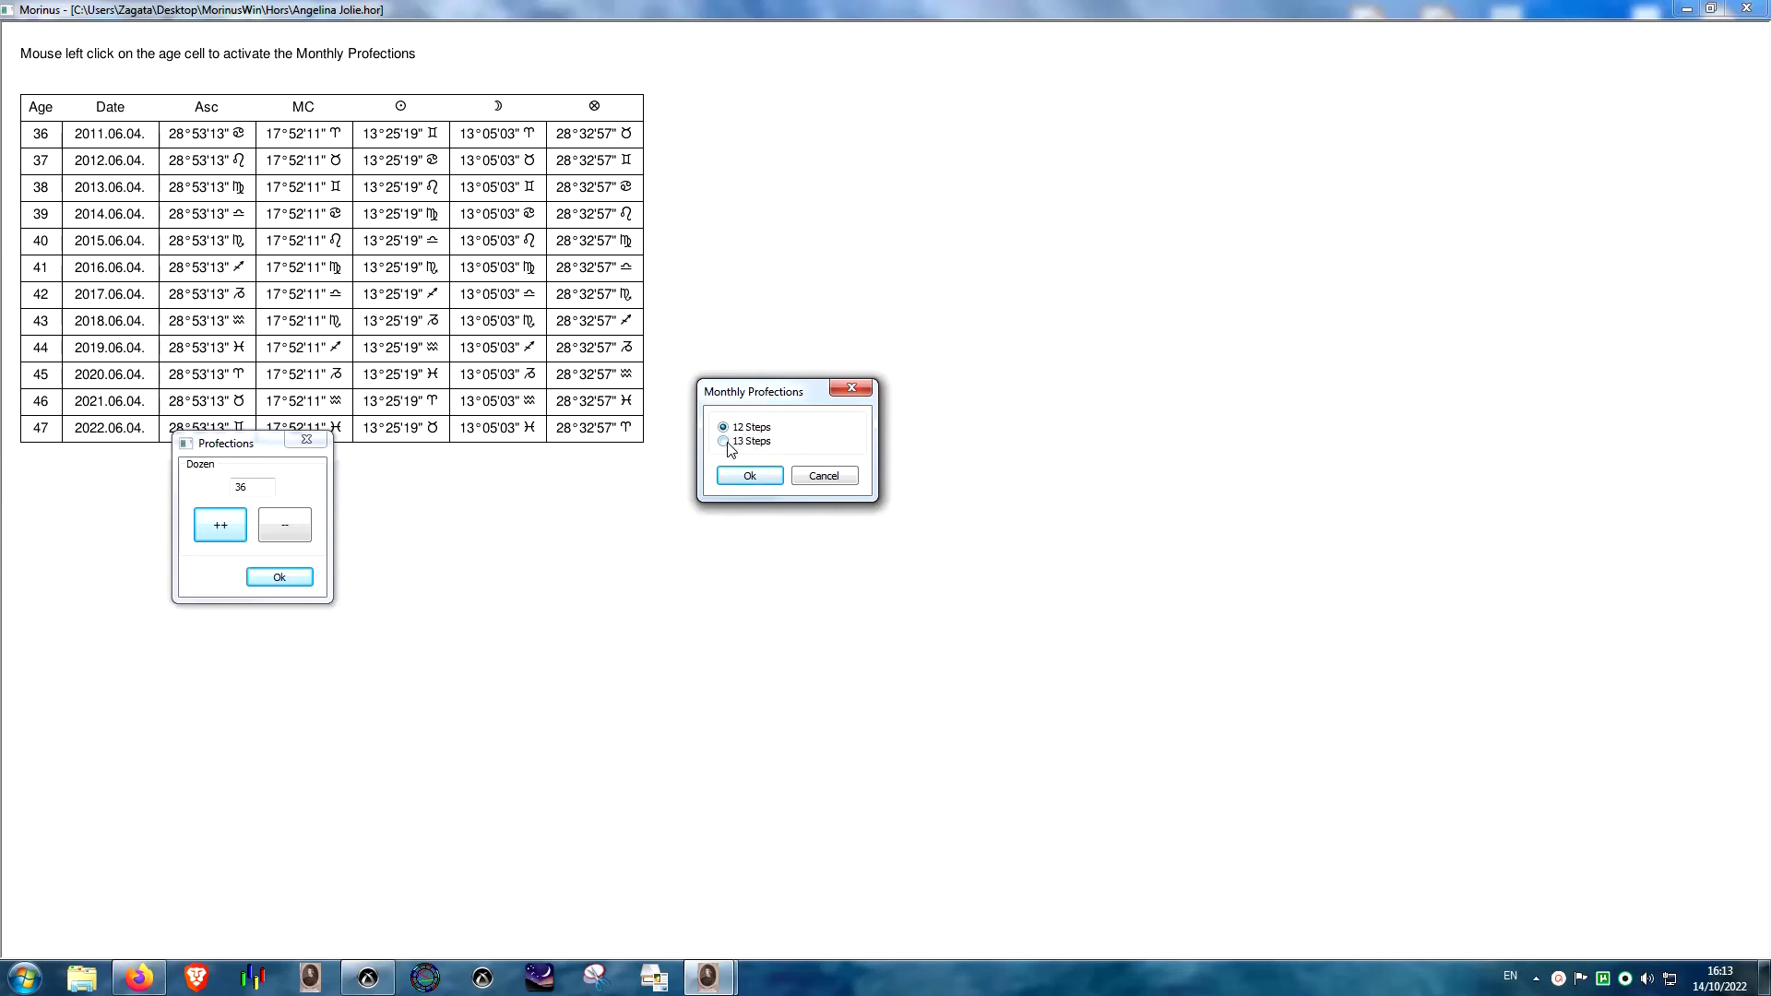
click(750, 476)
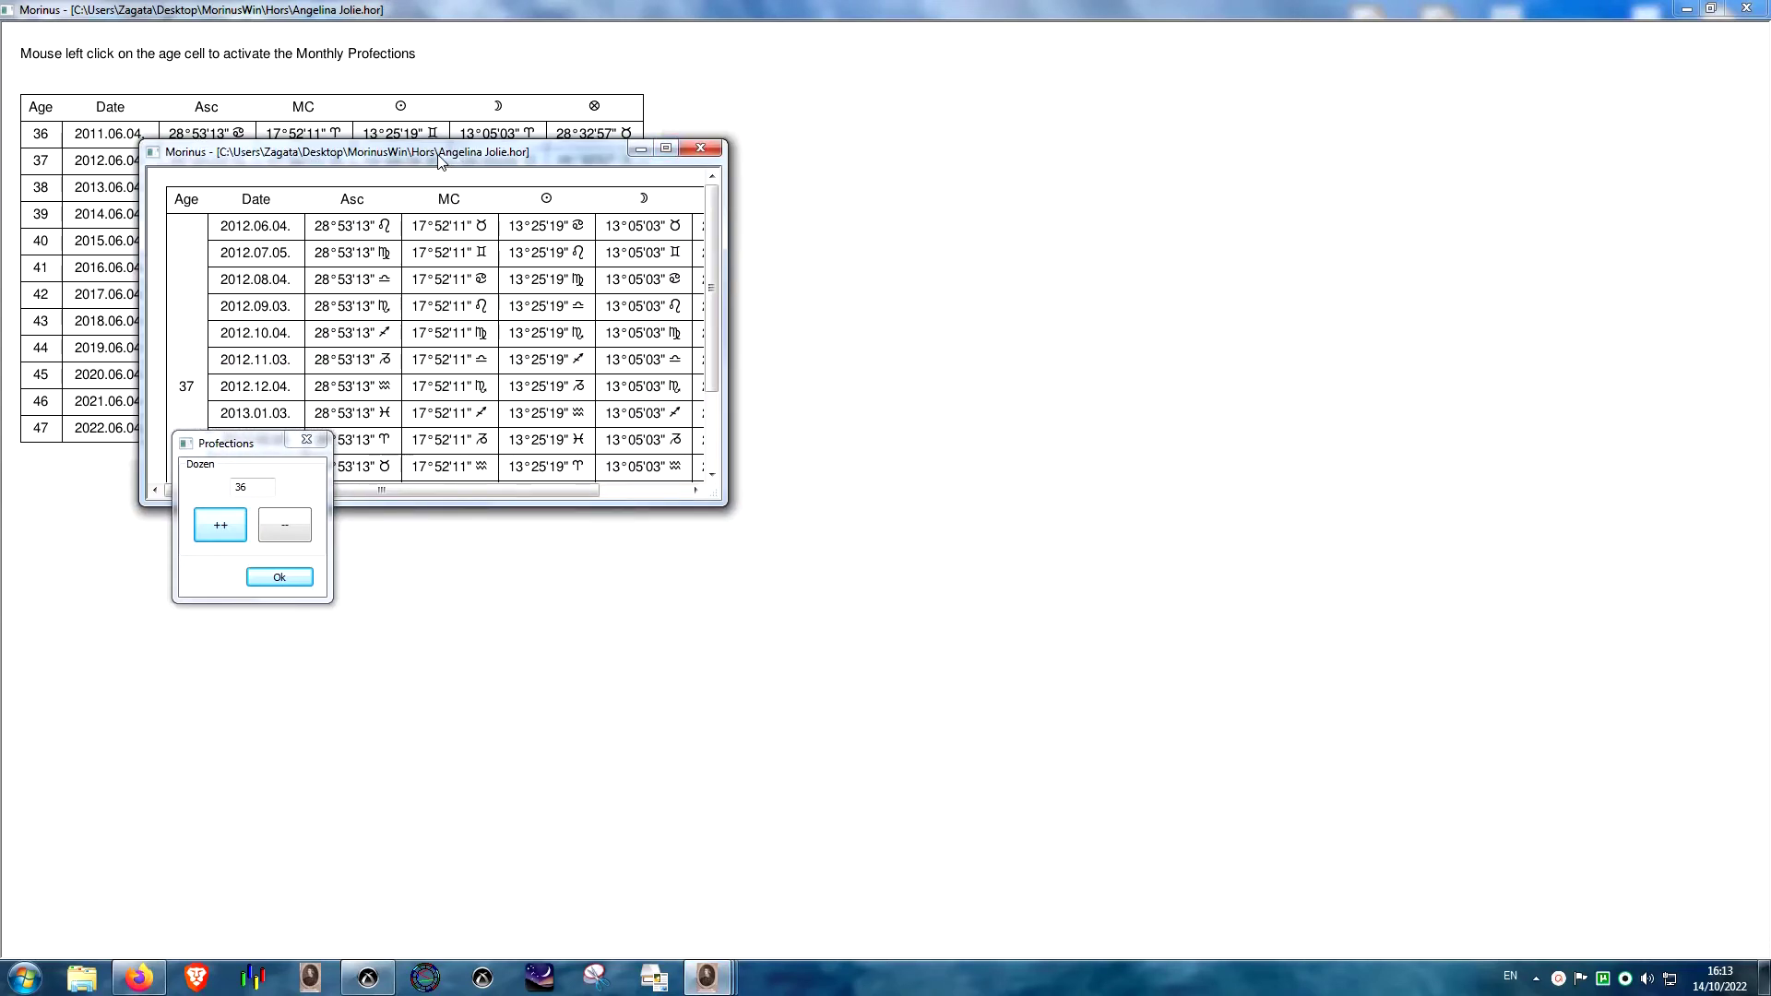
drag(439, 155, 972, 45)
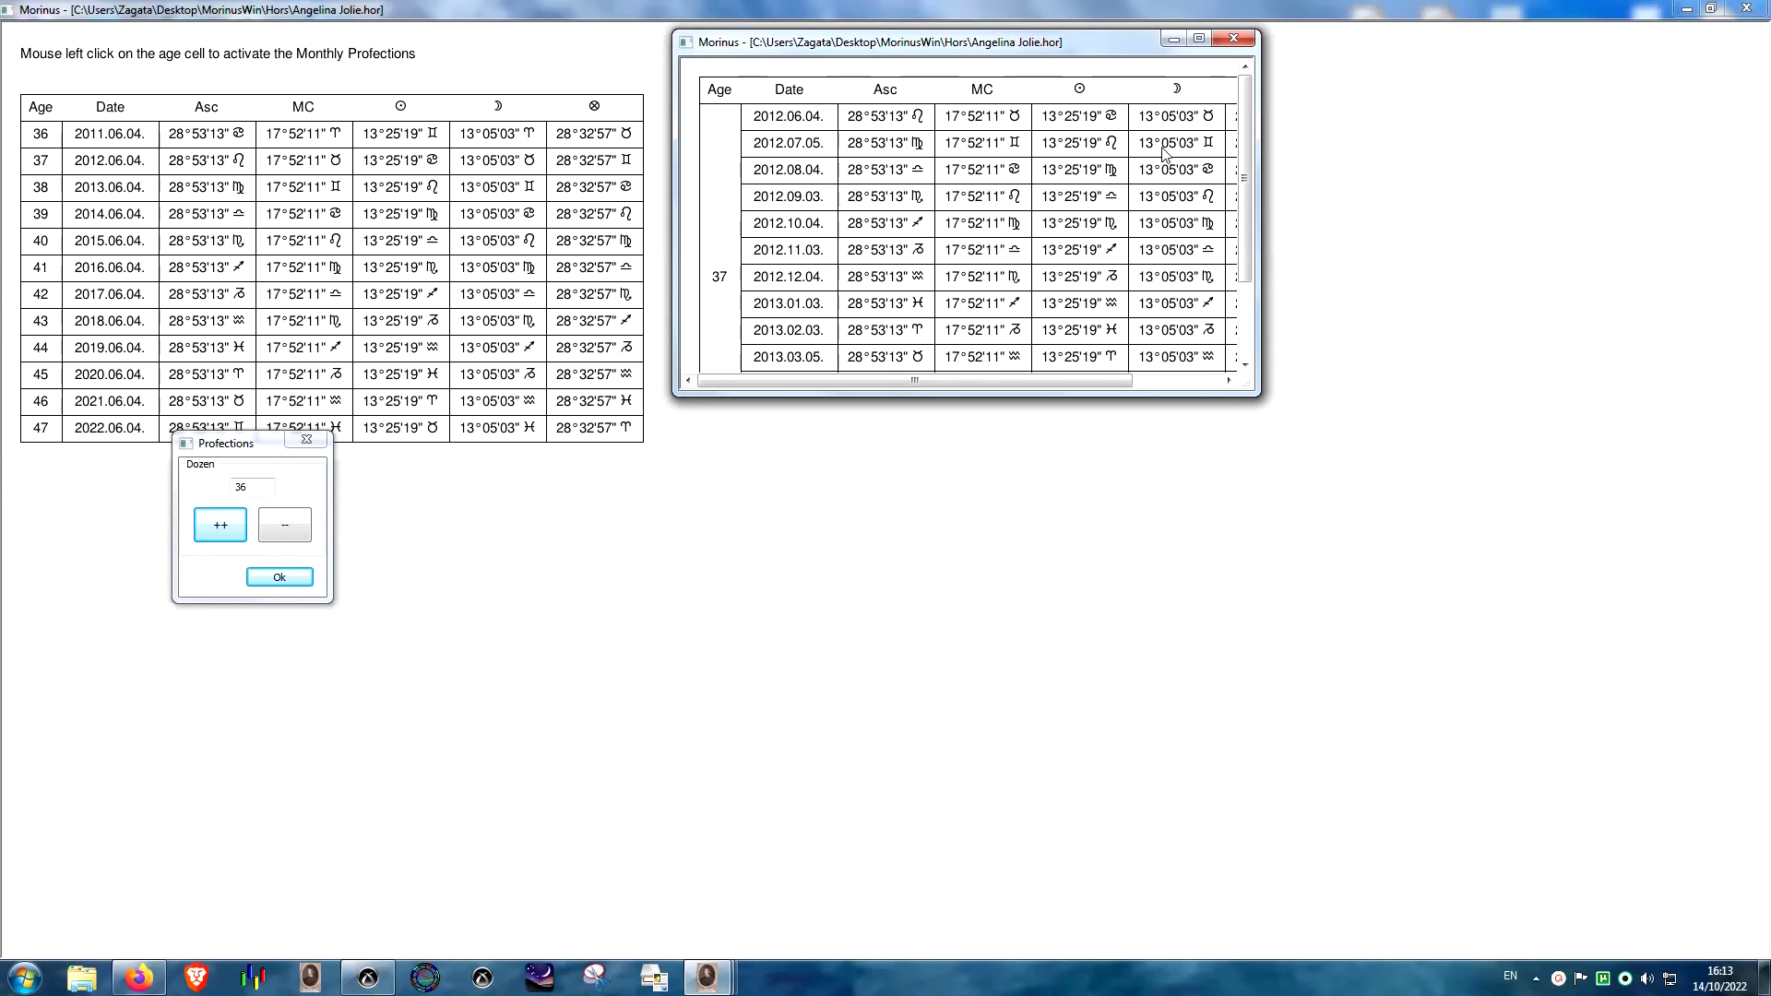
drag(1260, 168, 1414, 171)
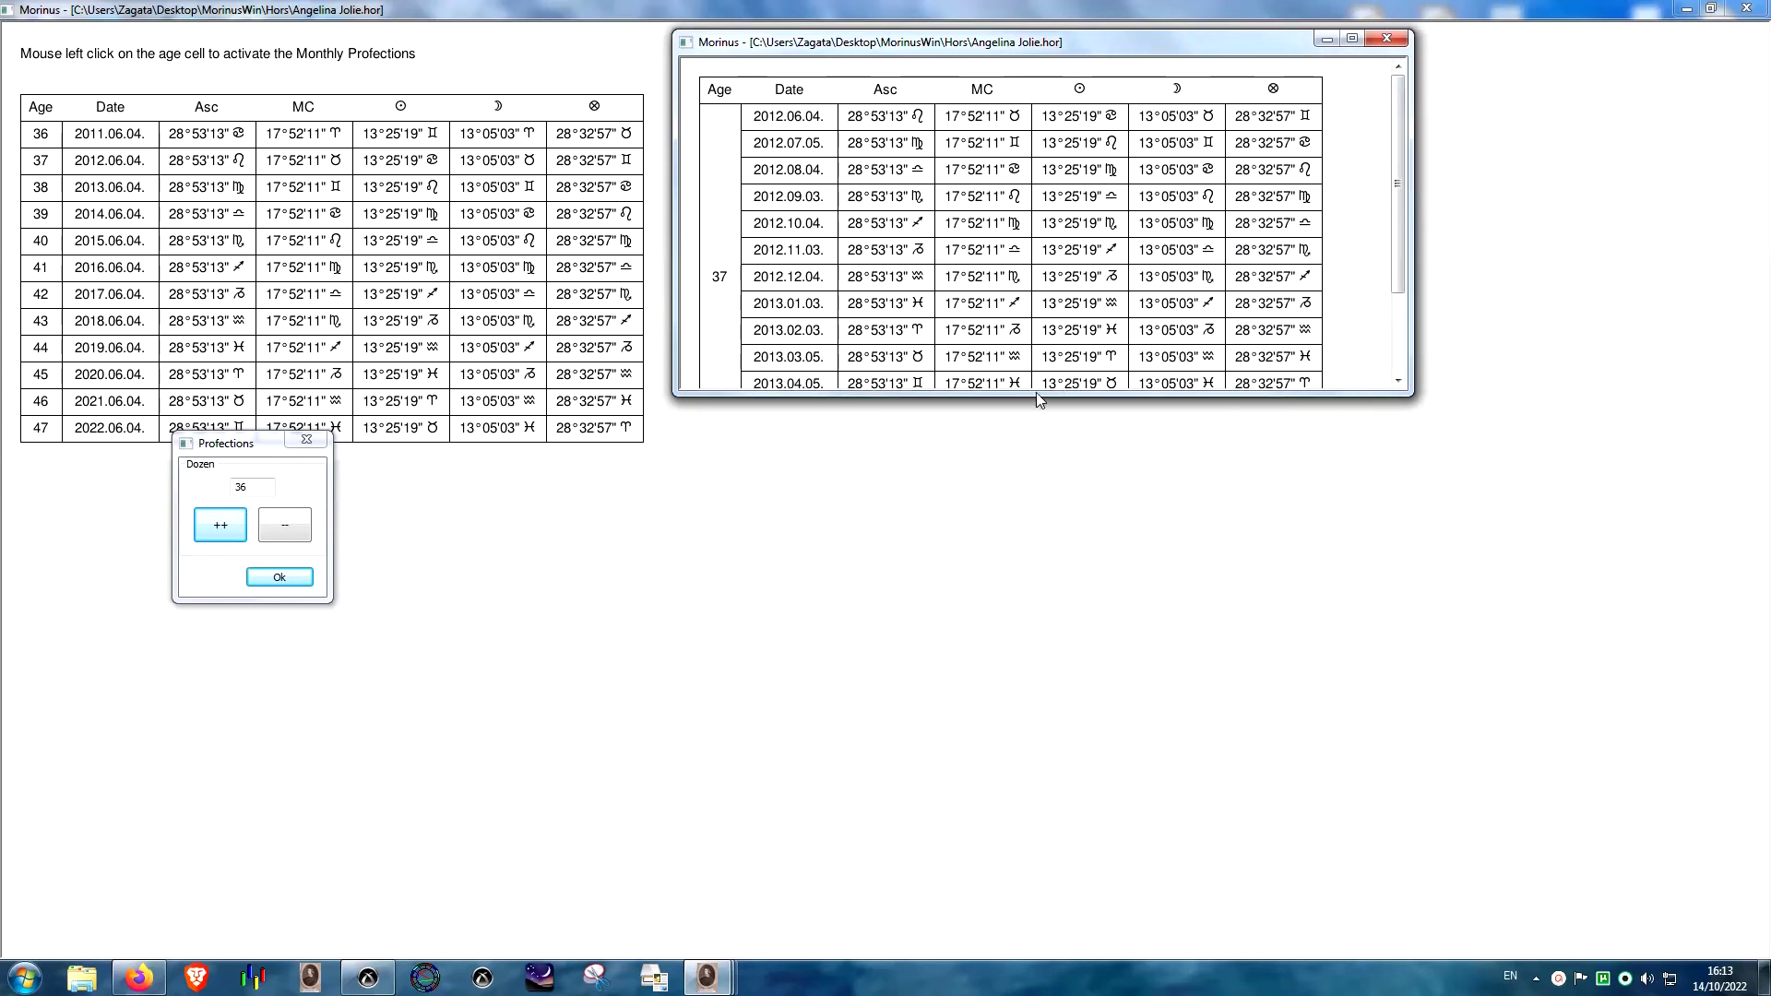
drag(1036, 394, 1046, 559)
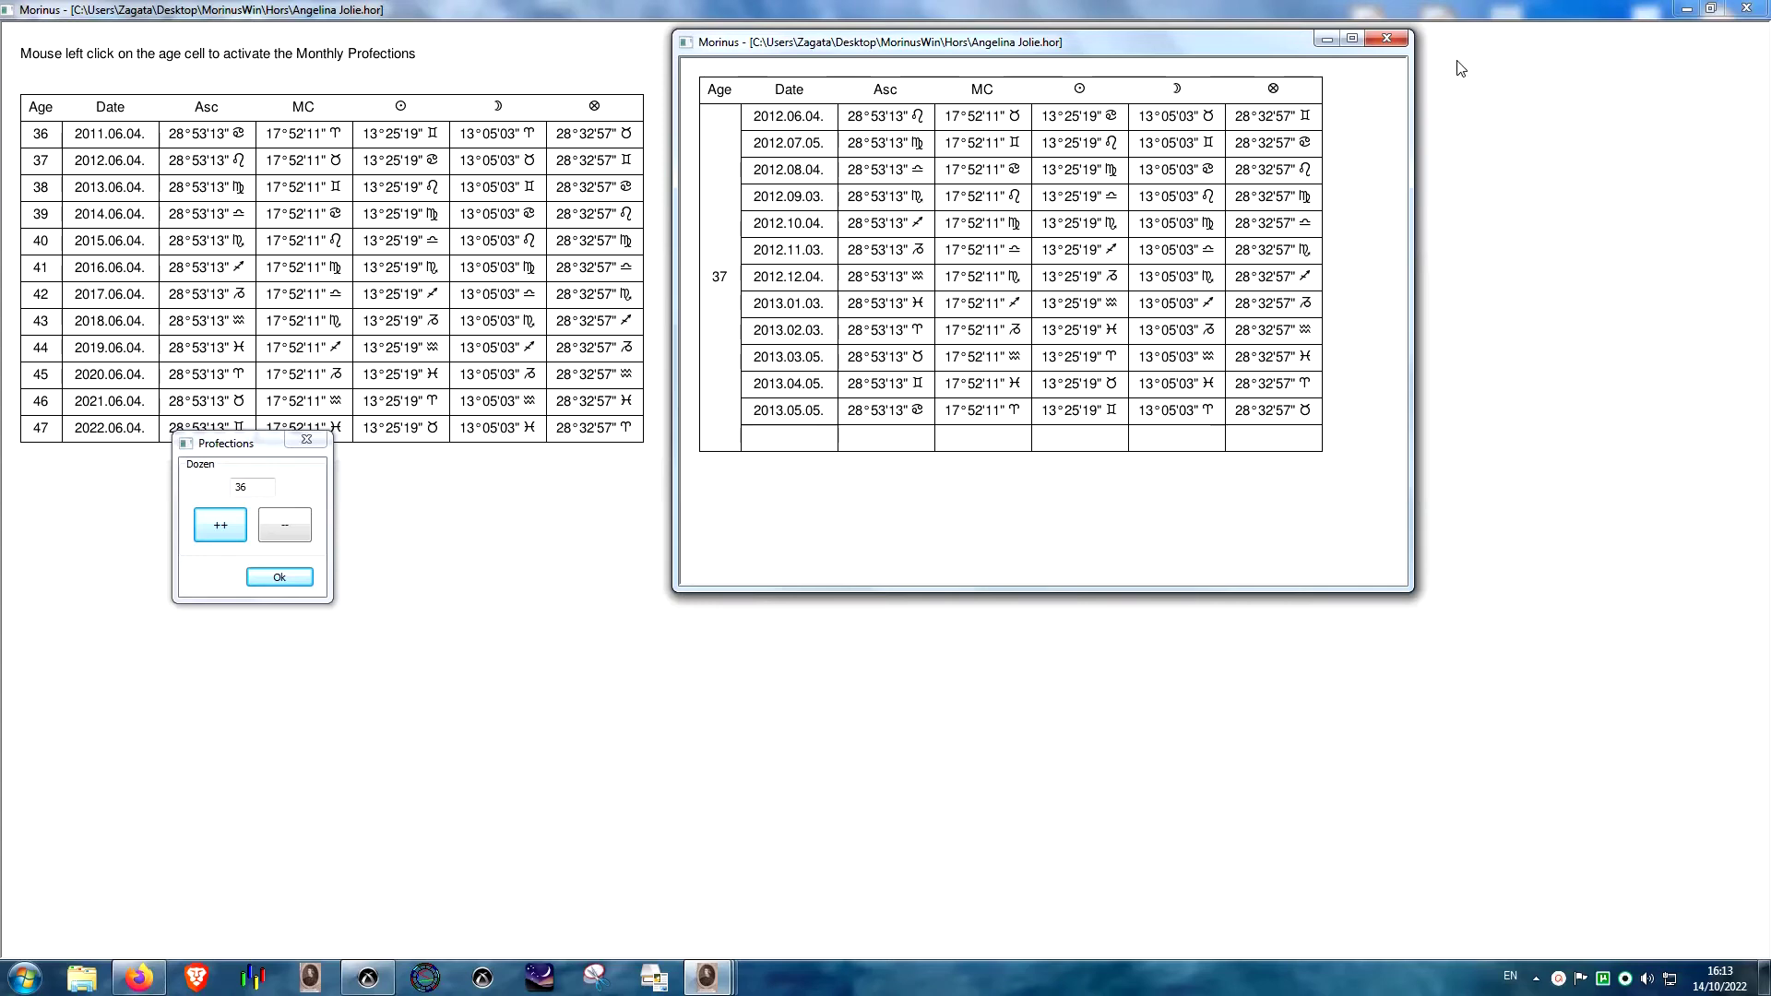
- Close the monthly profections, the dozen stepper and the yearly profections table
click(1386, 39)
click(306, 441)
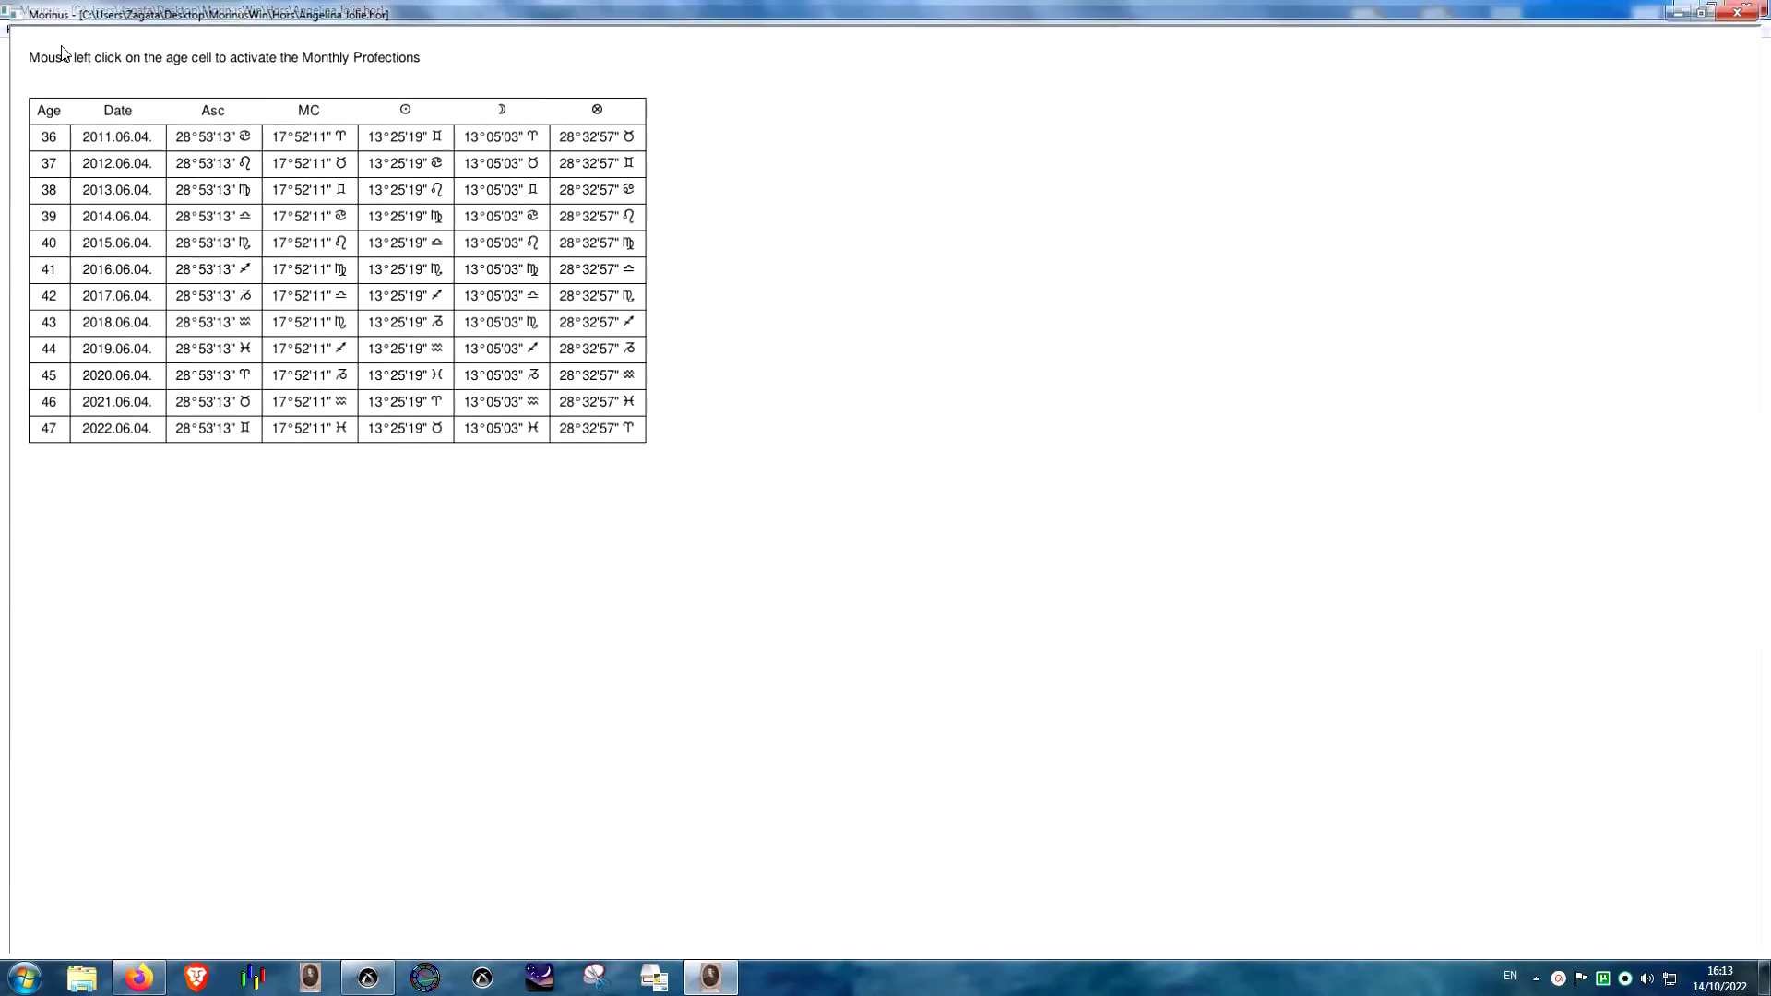
key(Escape)
- View the Syzygy chart in a maximised window and close it
click(132, 29)
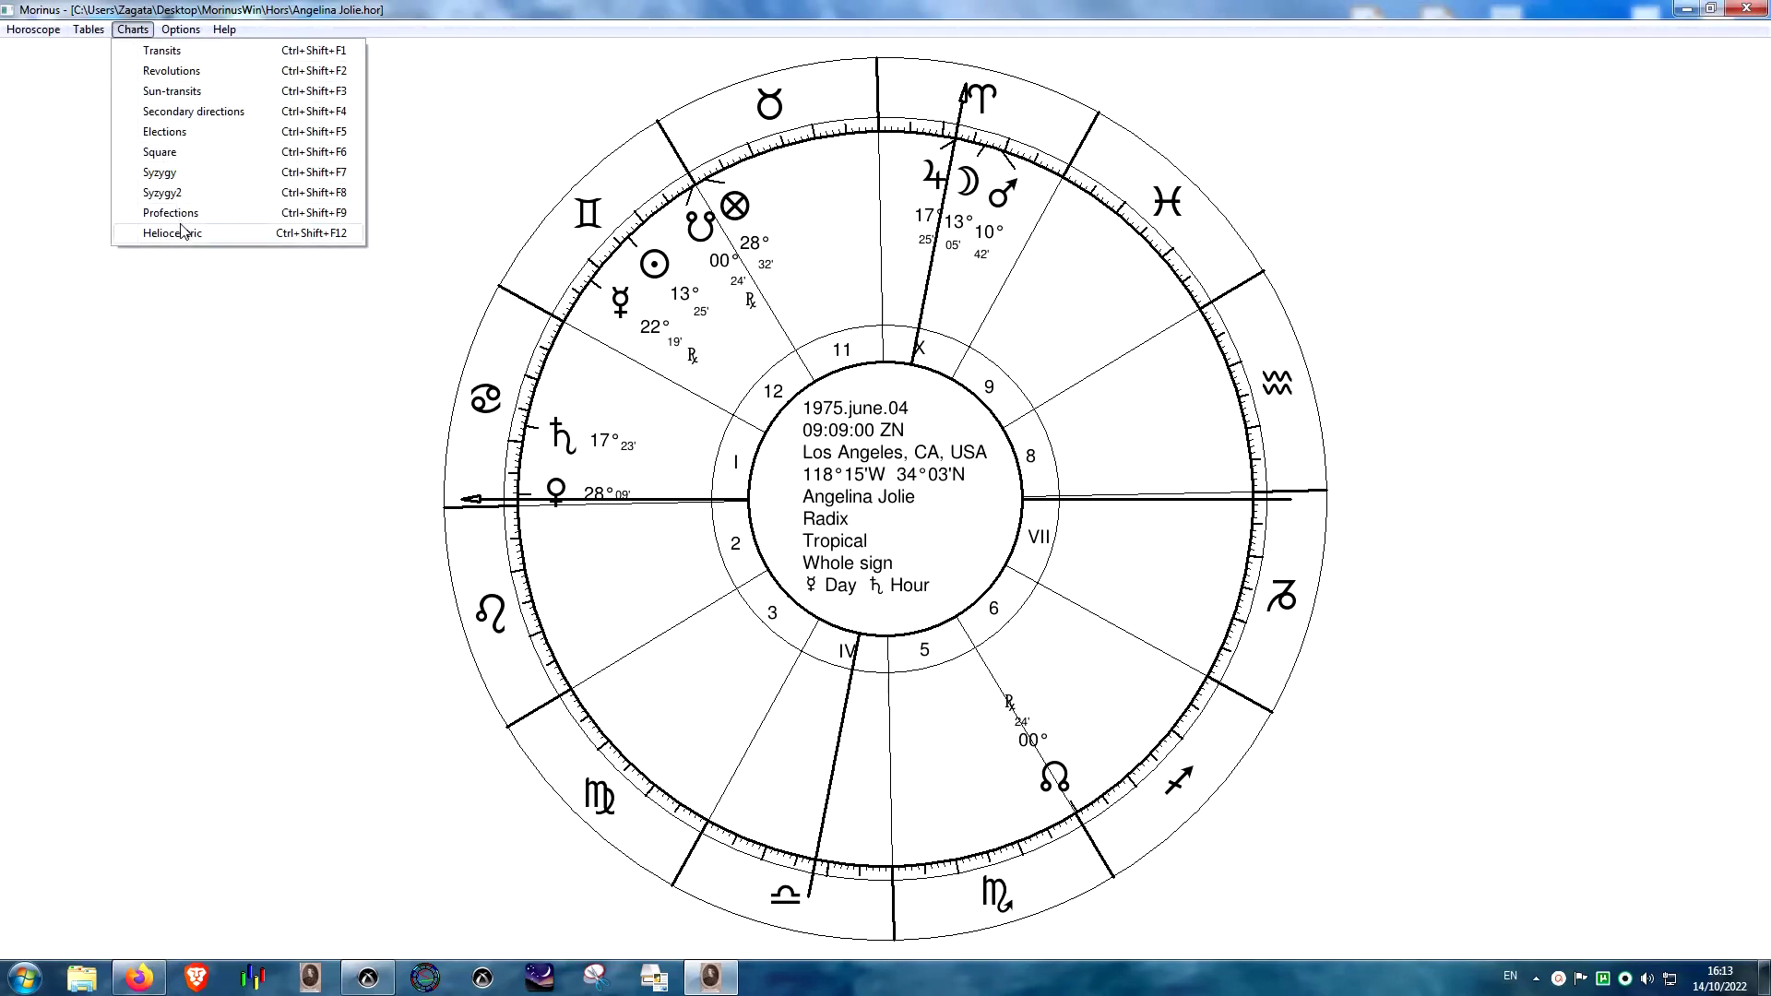
click(160, 174)
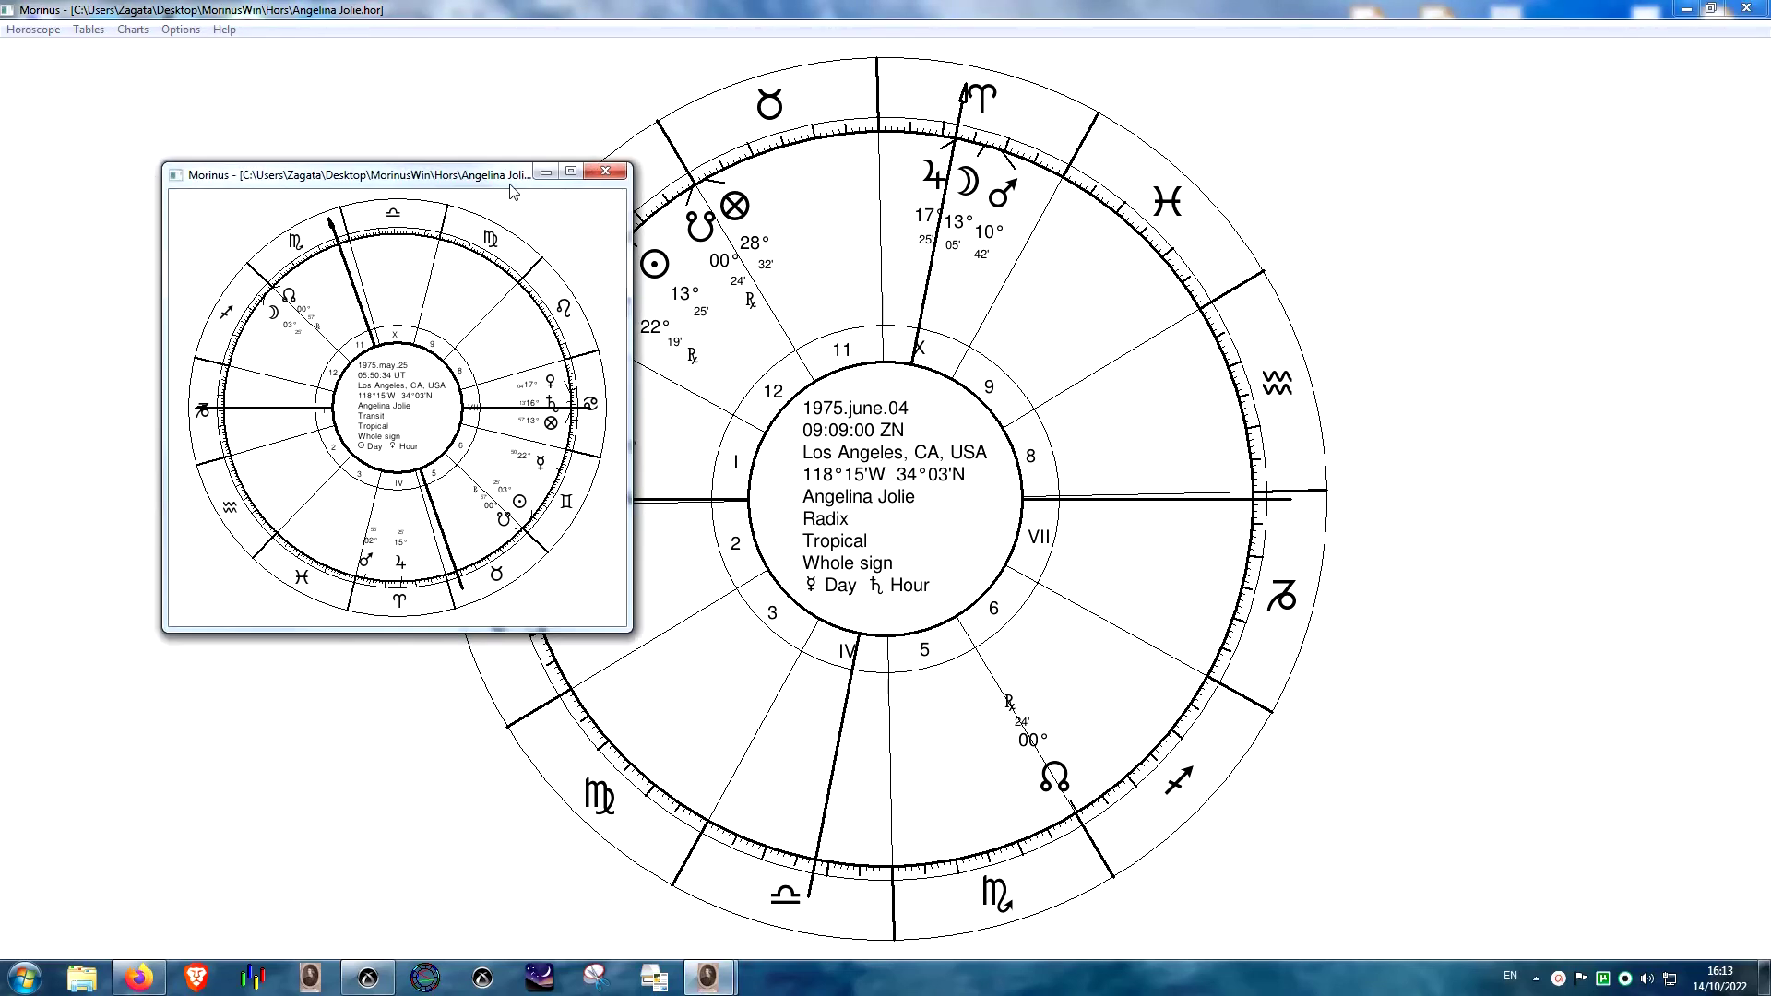
click(571, 172)
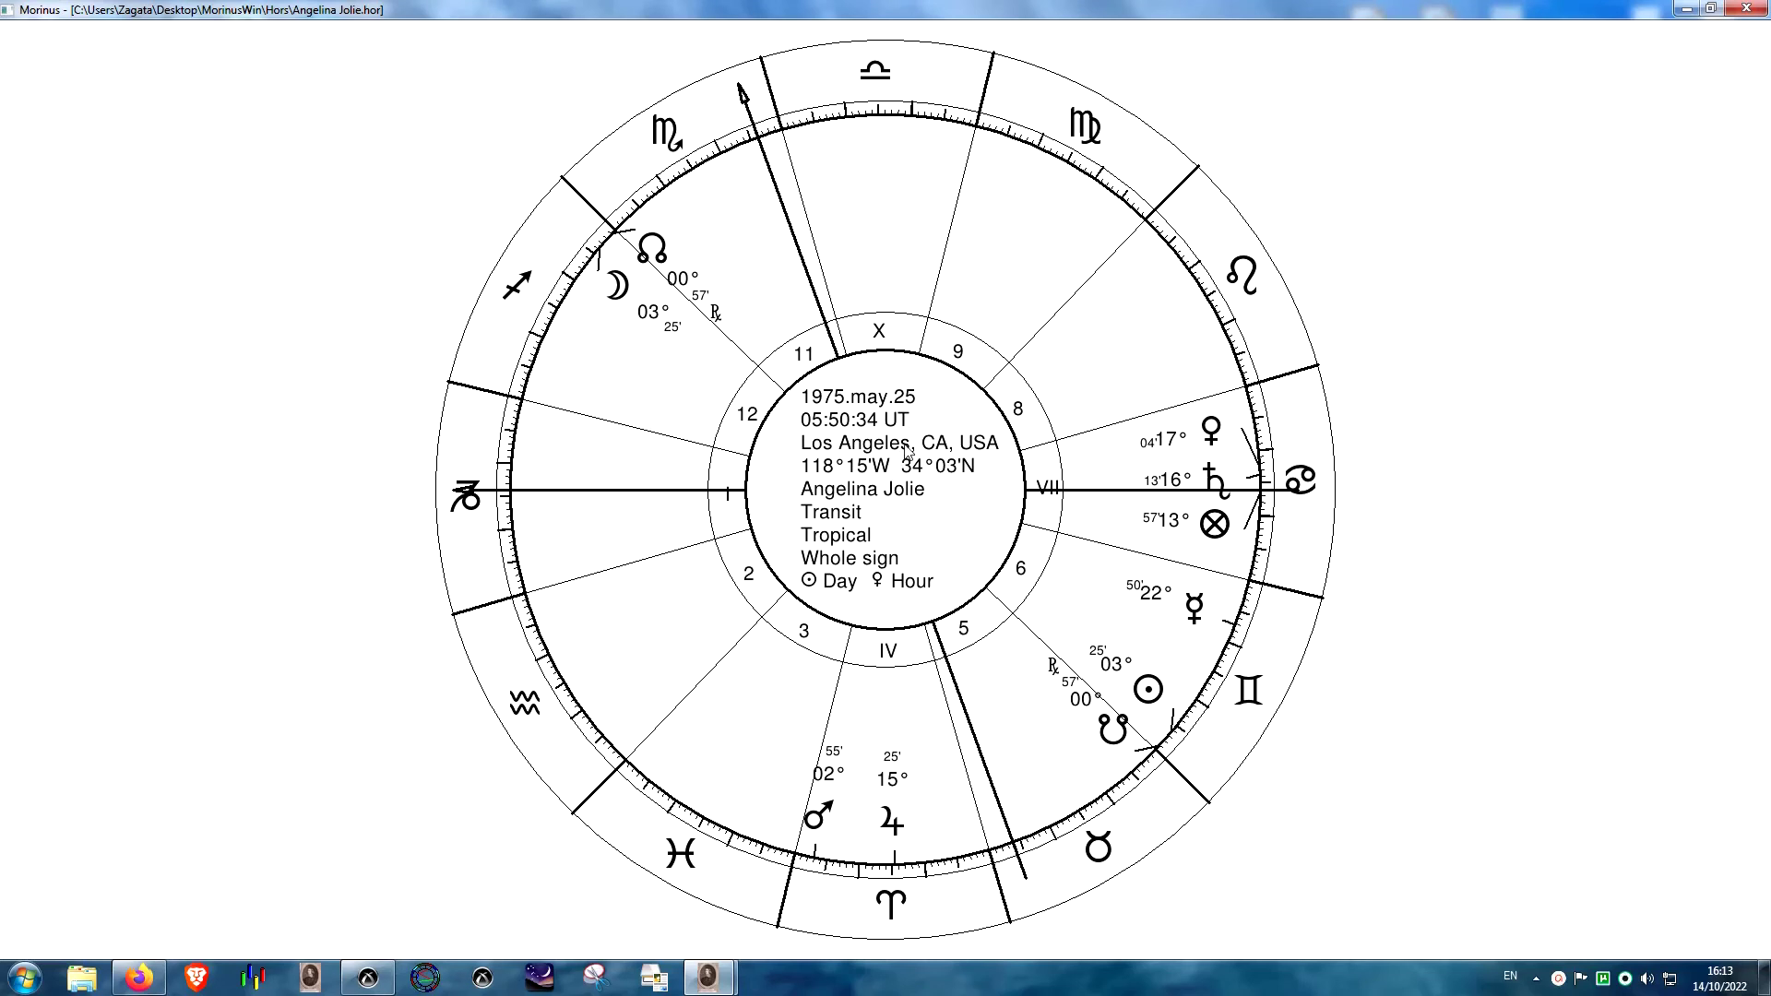
key(Escape)
- View the Syzygy2 chart in a maximised window and close it
click(133, 28)
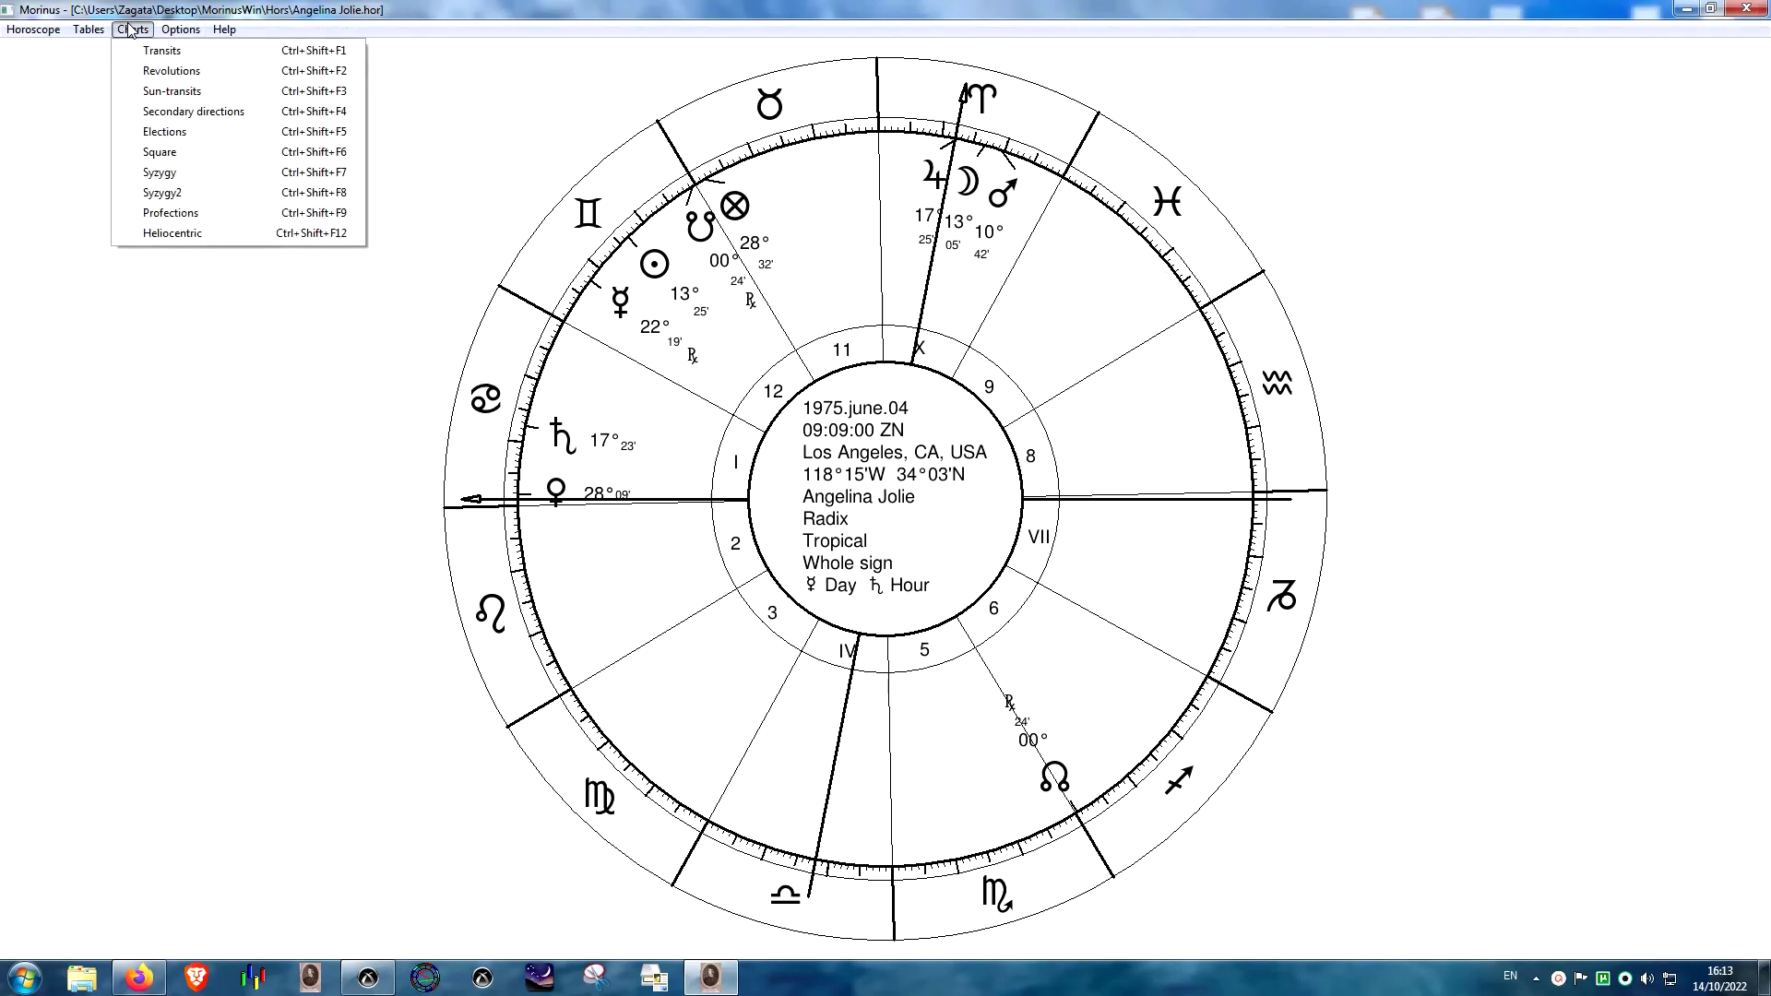
click(163, 192)
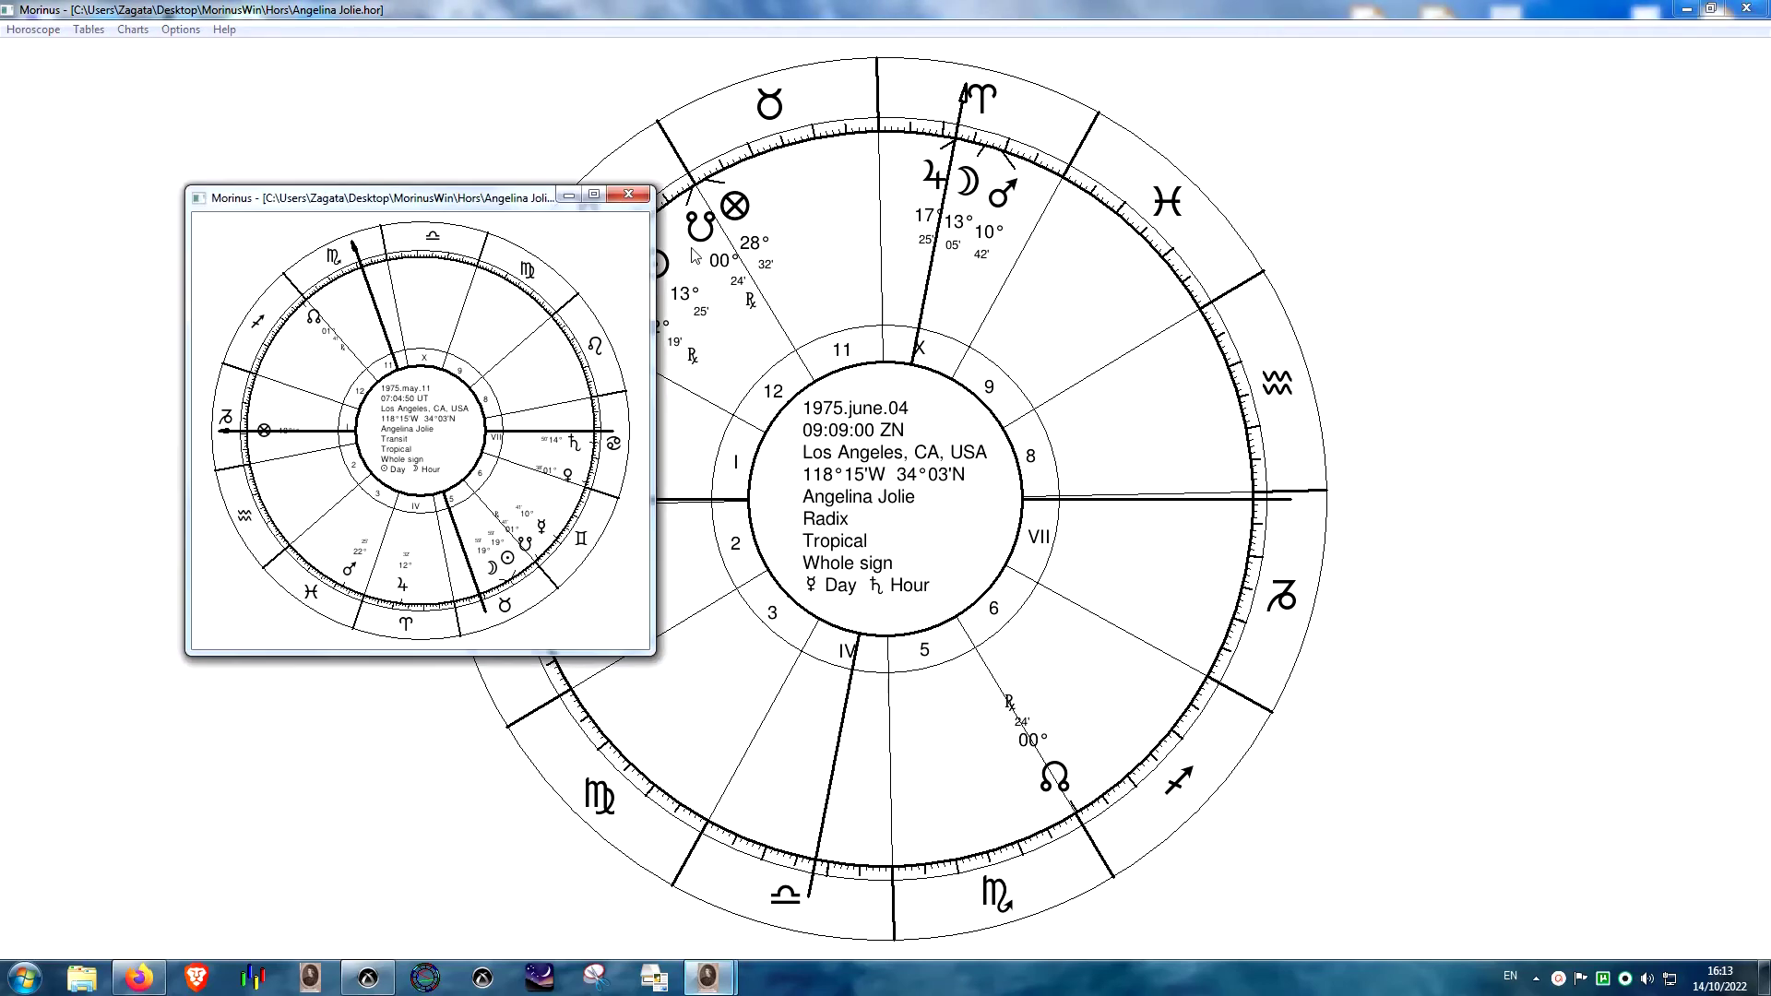
click(594, 194)
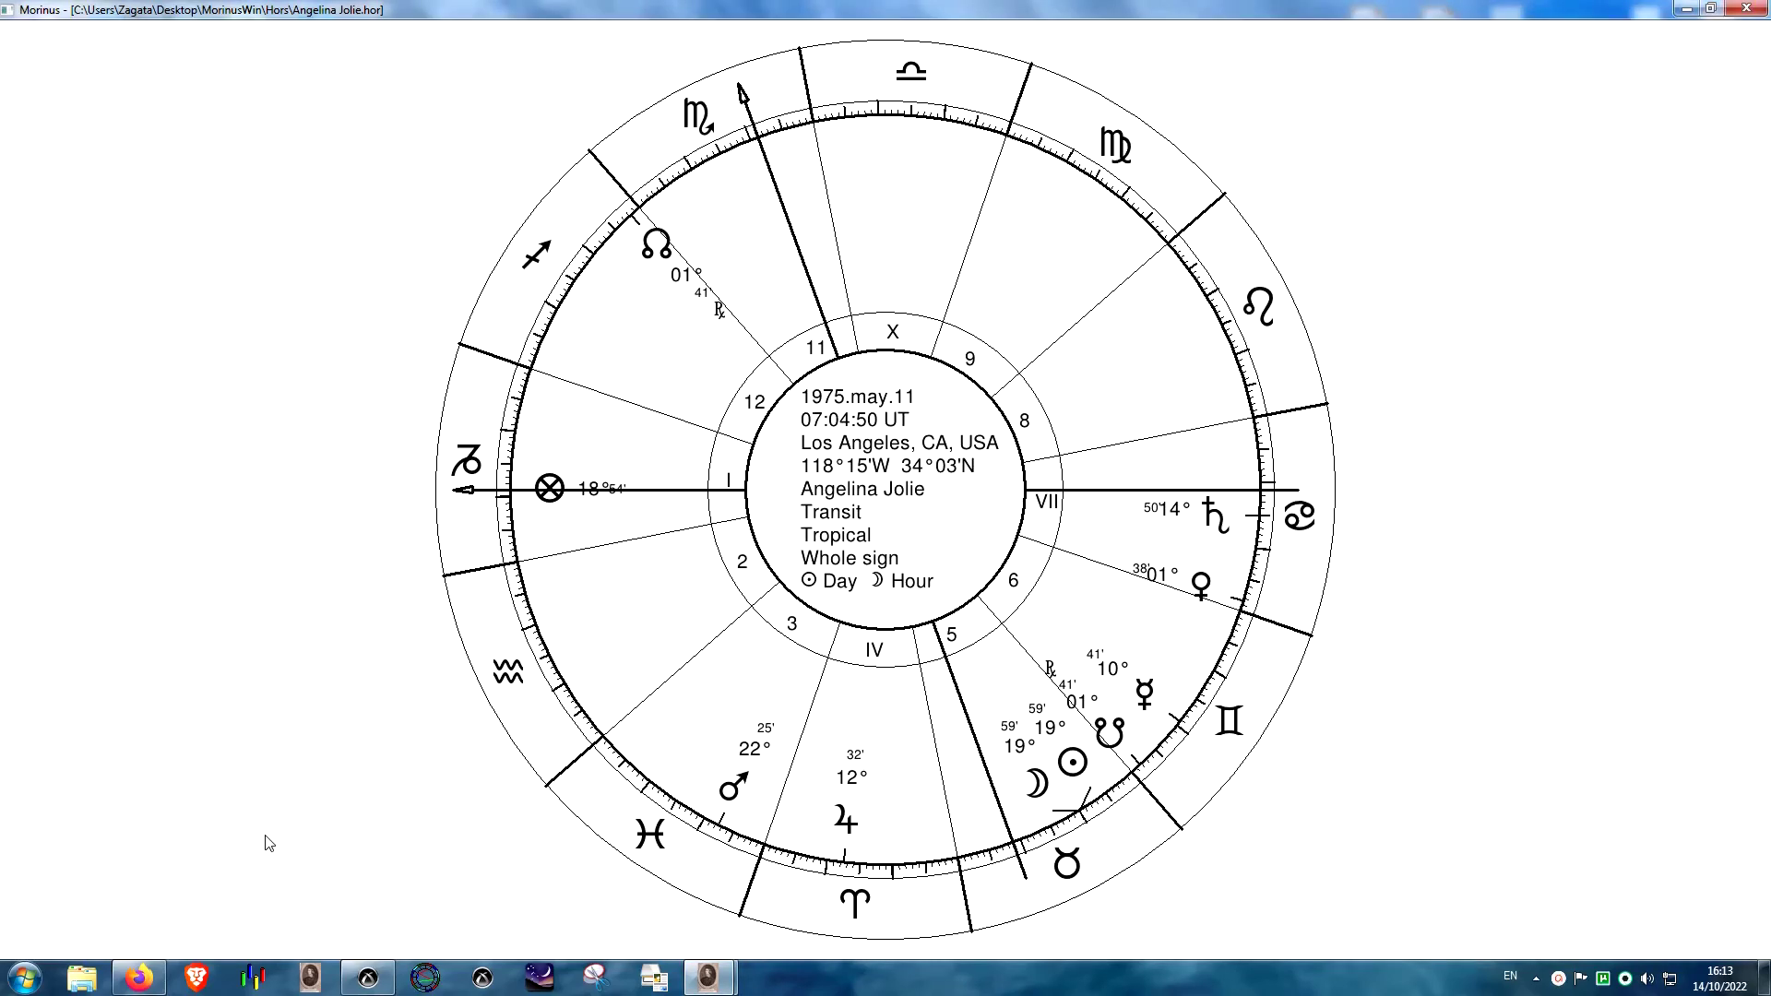
key(Escape)
- View the natal chart in the Square layout and close its window
click(133, 29)
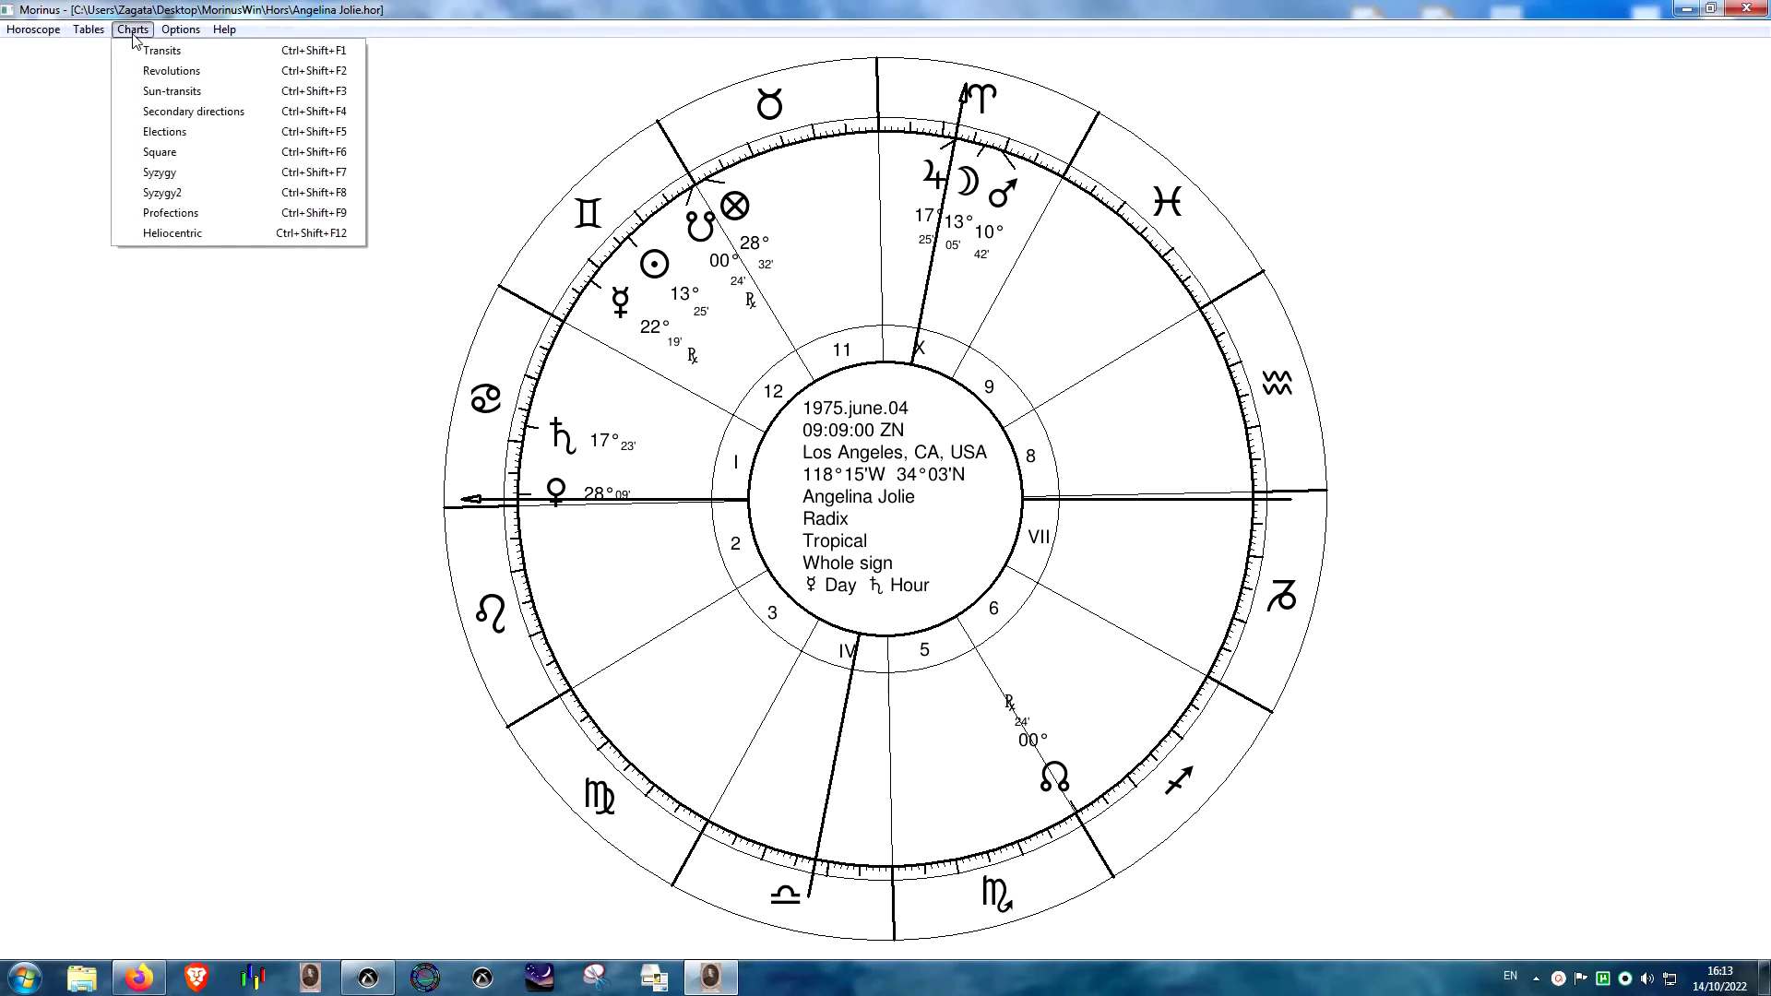
click(159, 153)
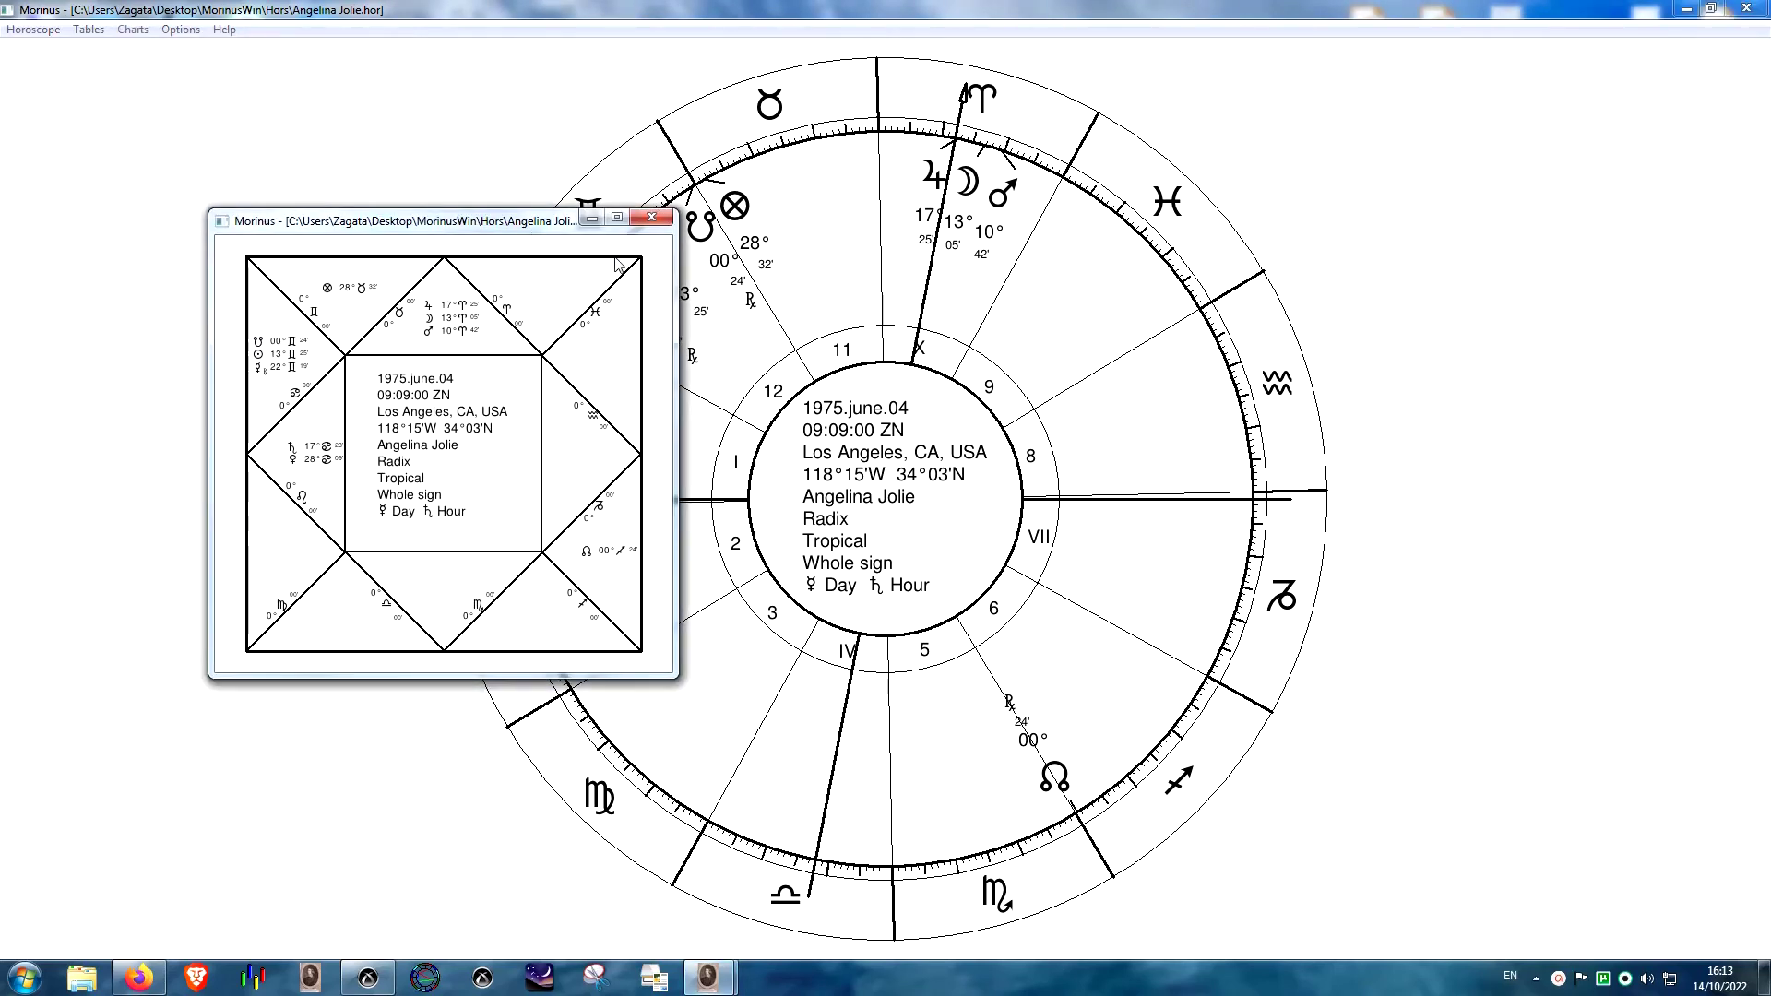
click(652, 218)
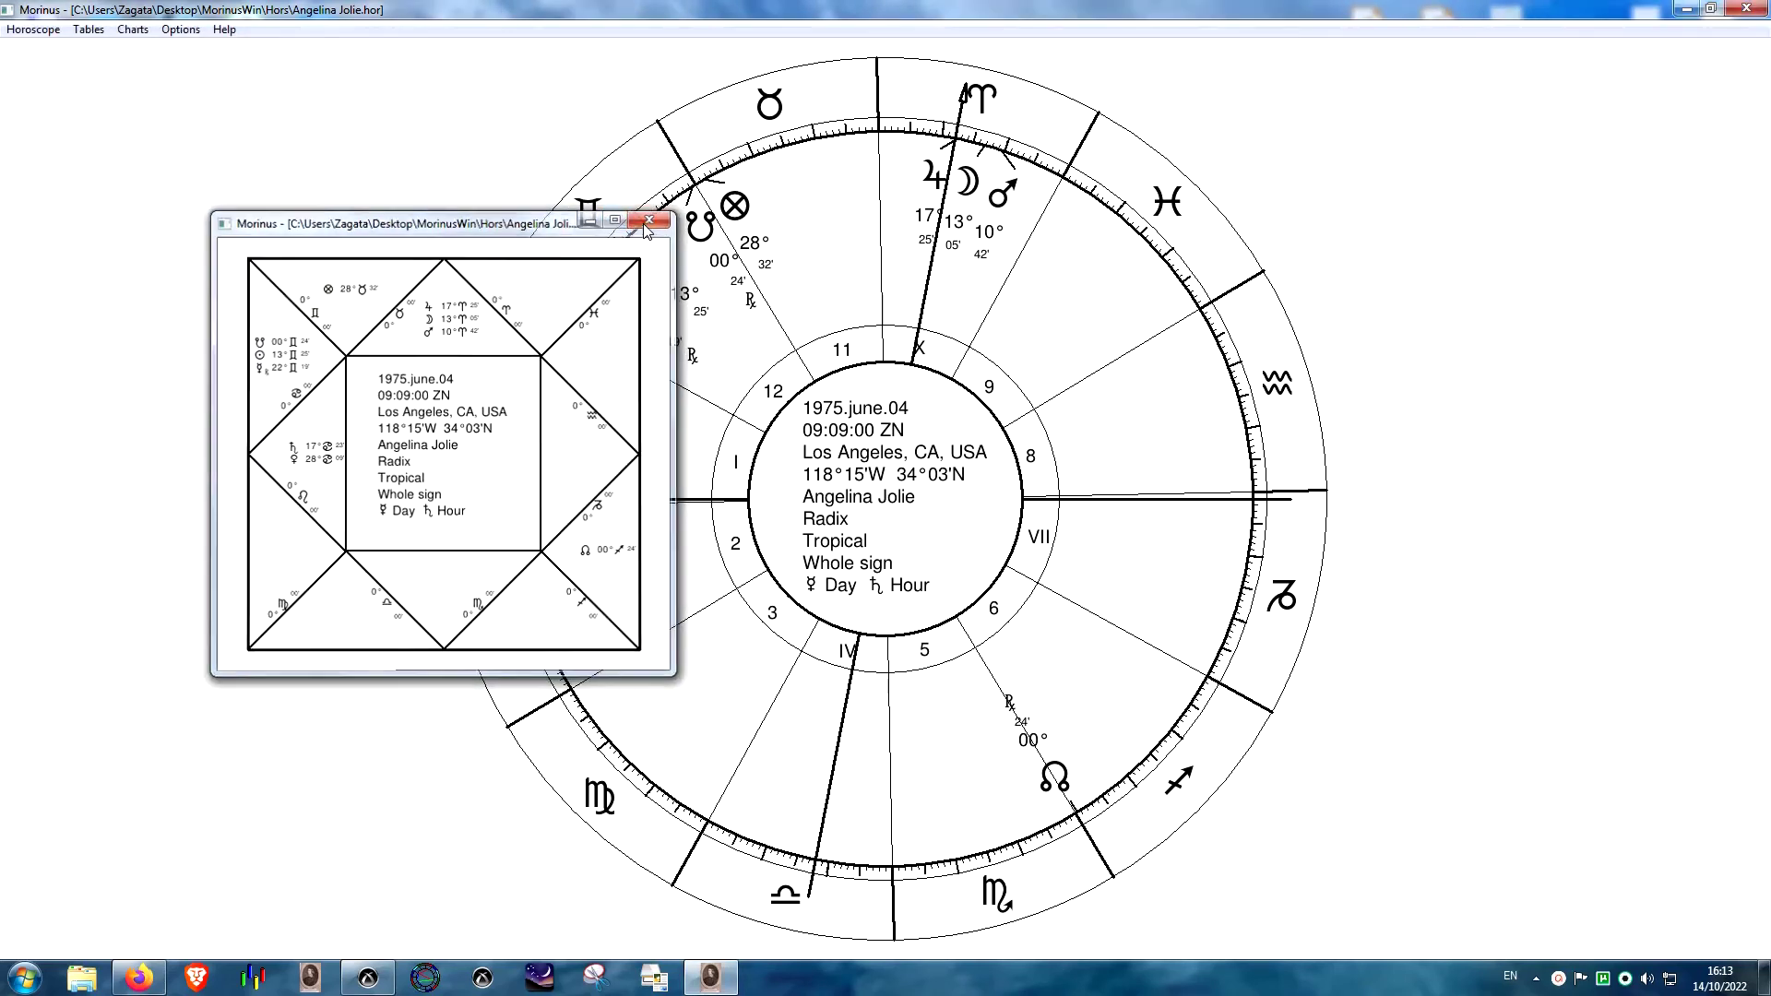
- Change the natal chart's house system to Placidus
click(180, 29)
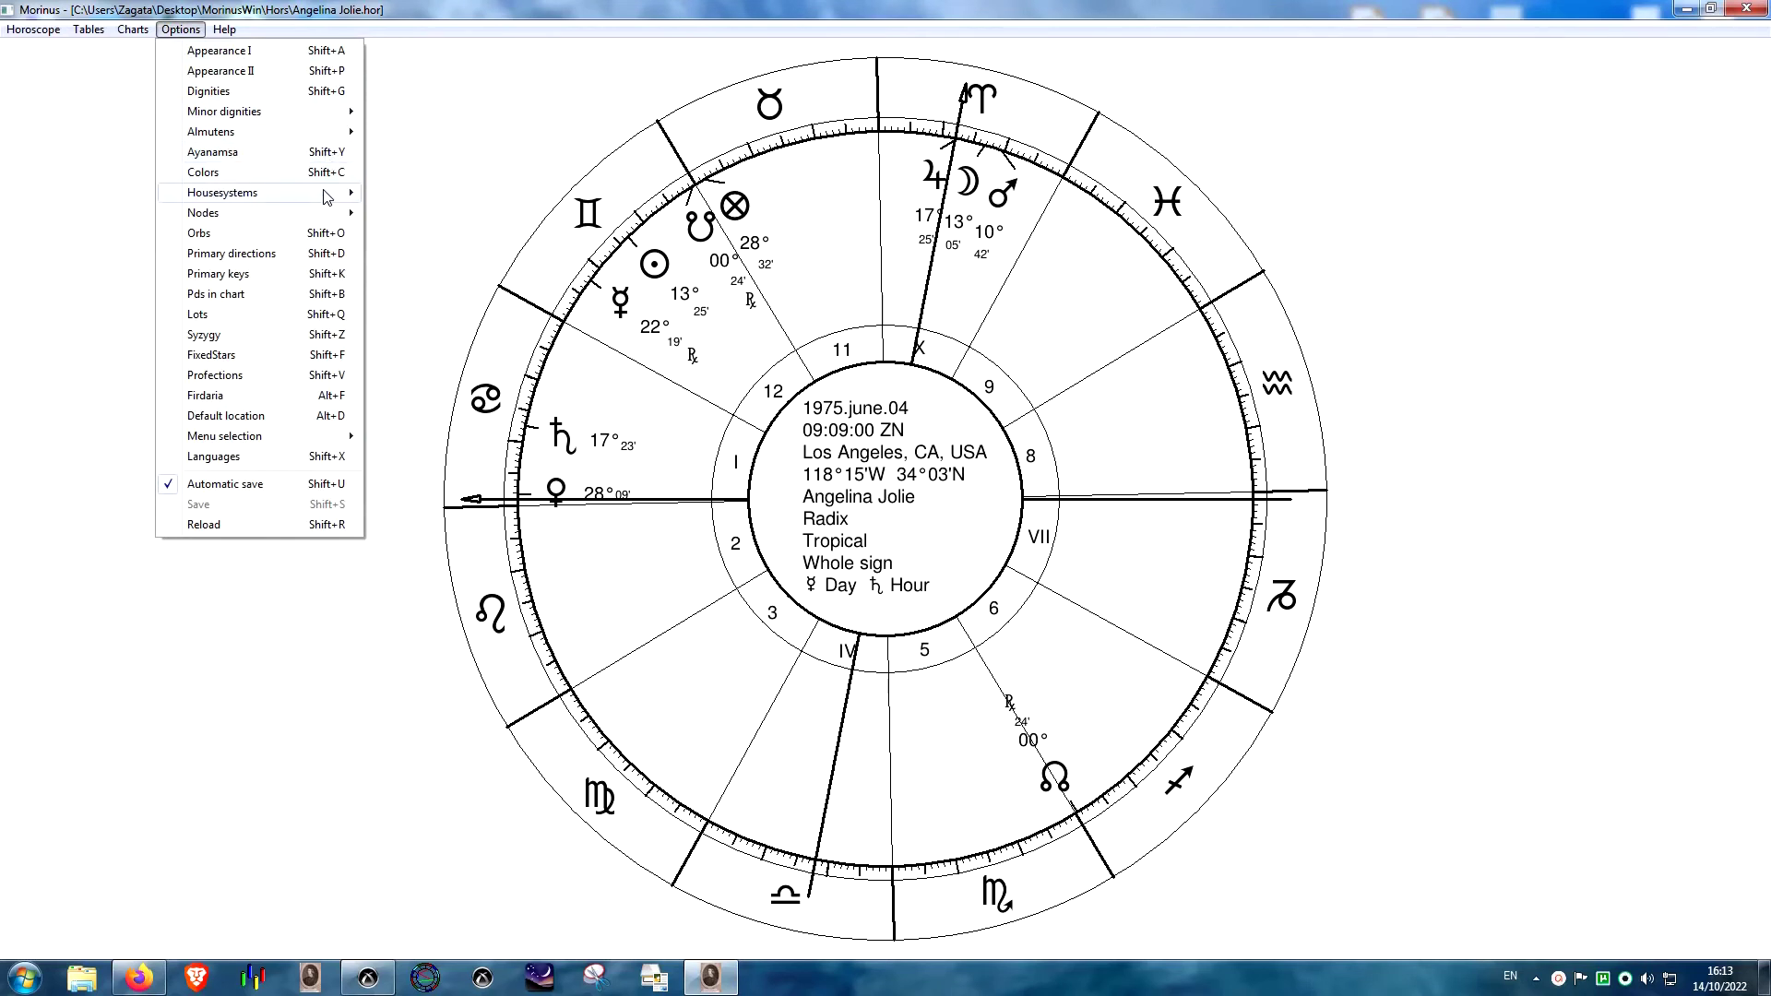
mouse_move(326, 196)
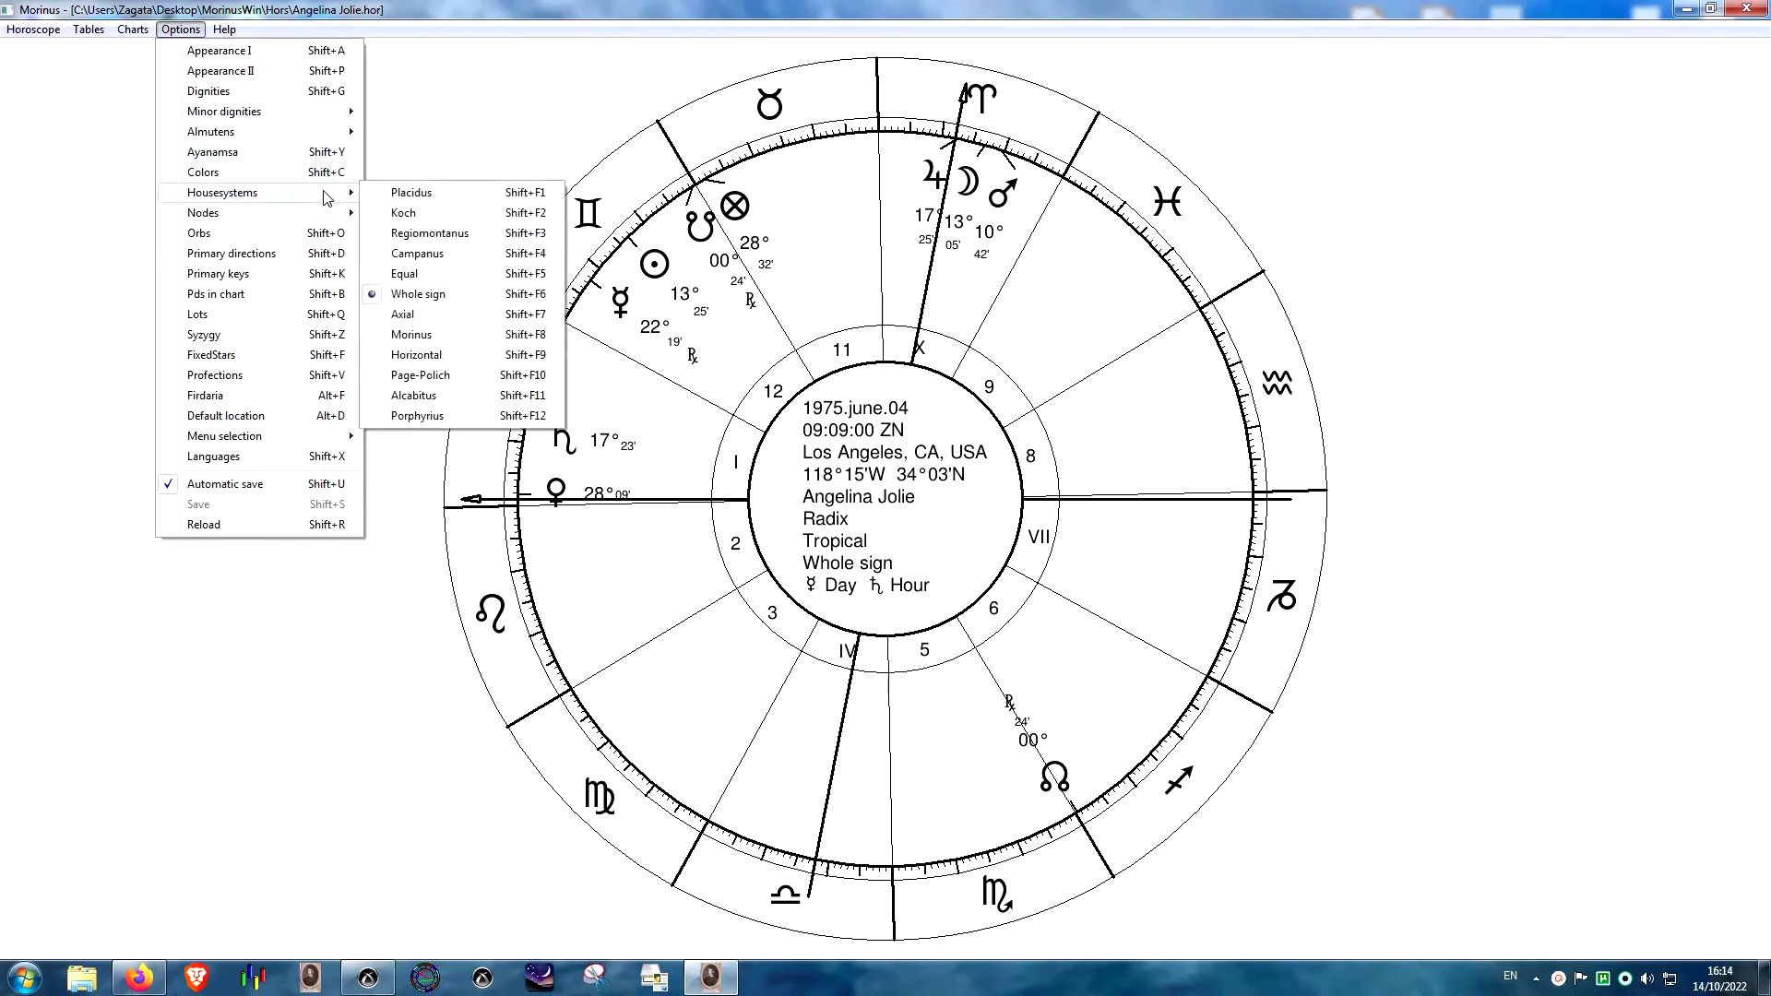
click(391, 194)
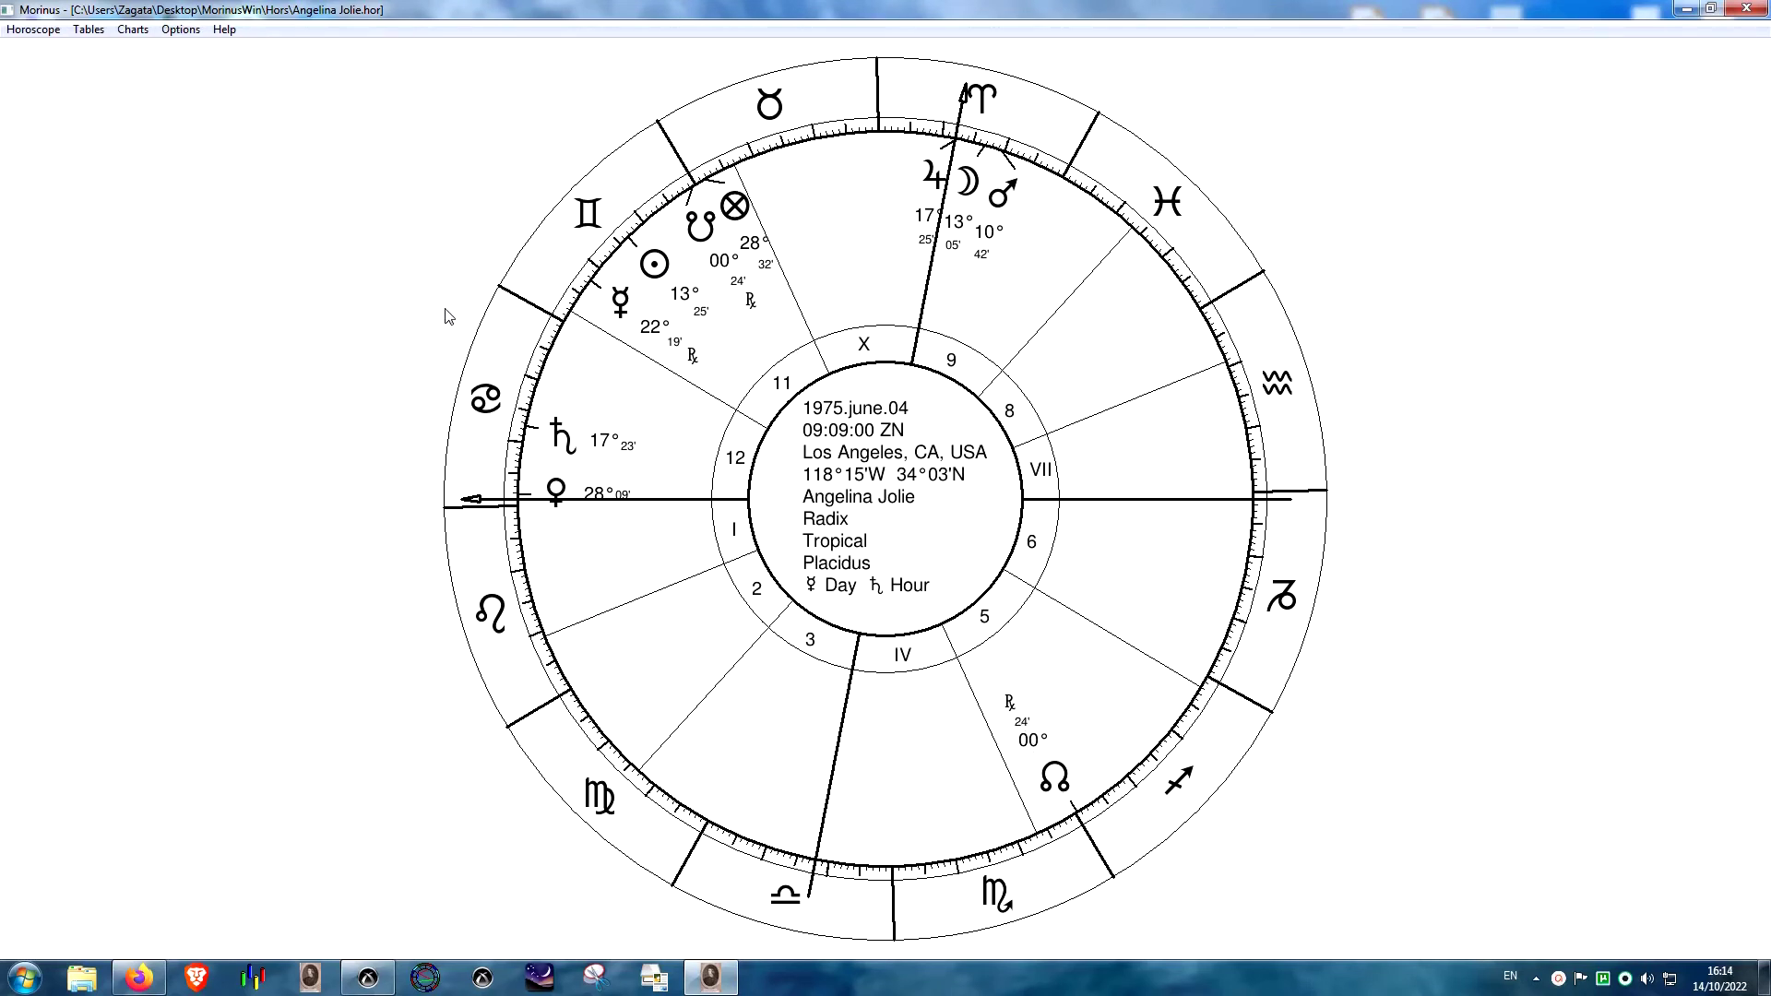
- View the Square chart with Placidus houses in a maximised window and close it
click(144, 33)
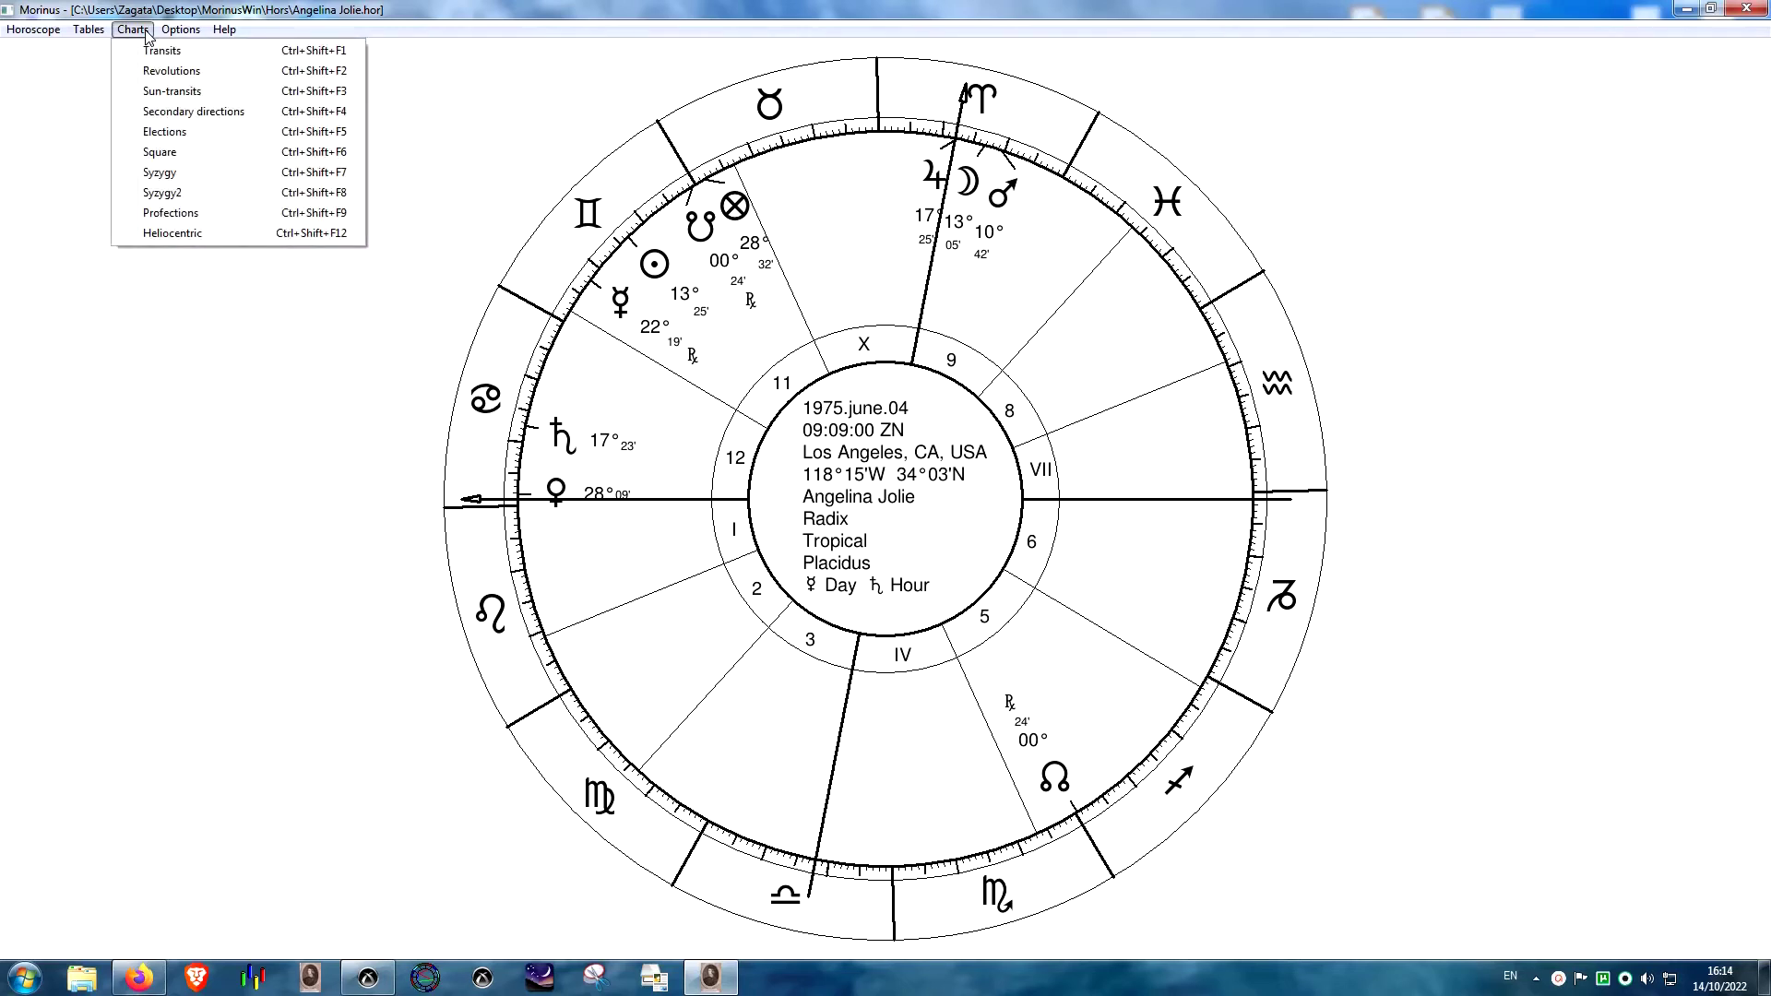
click(170, 153)
double_click(638, 240)
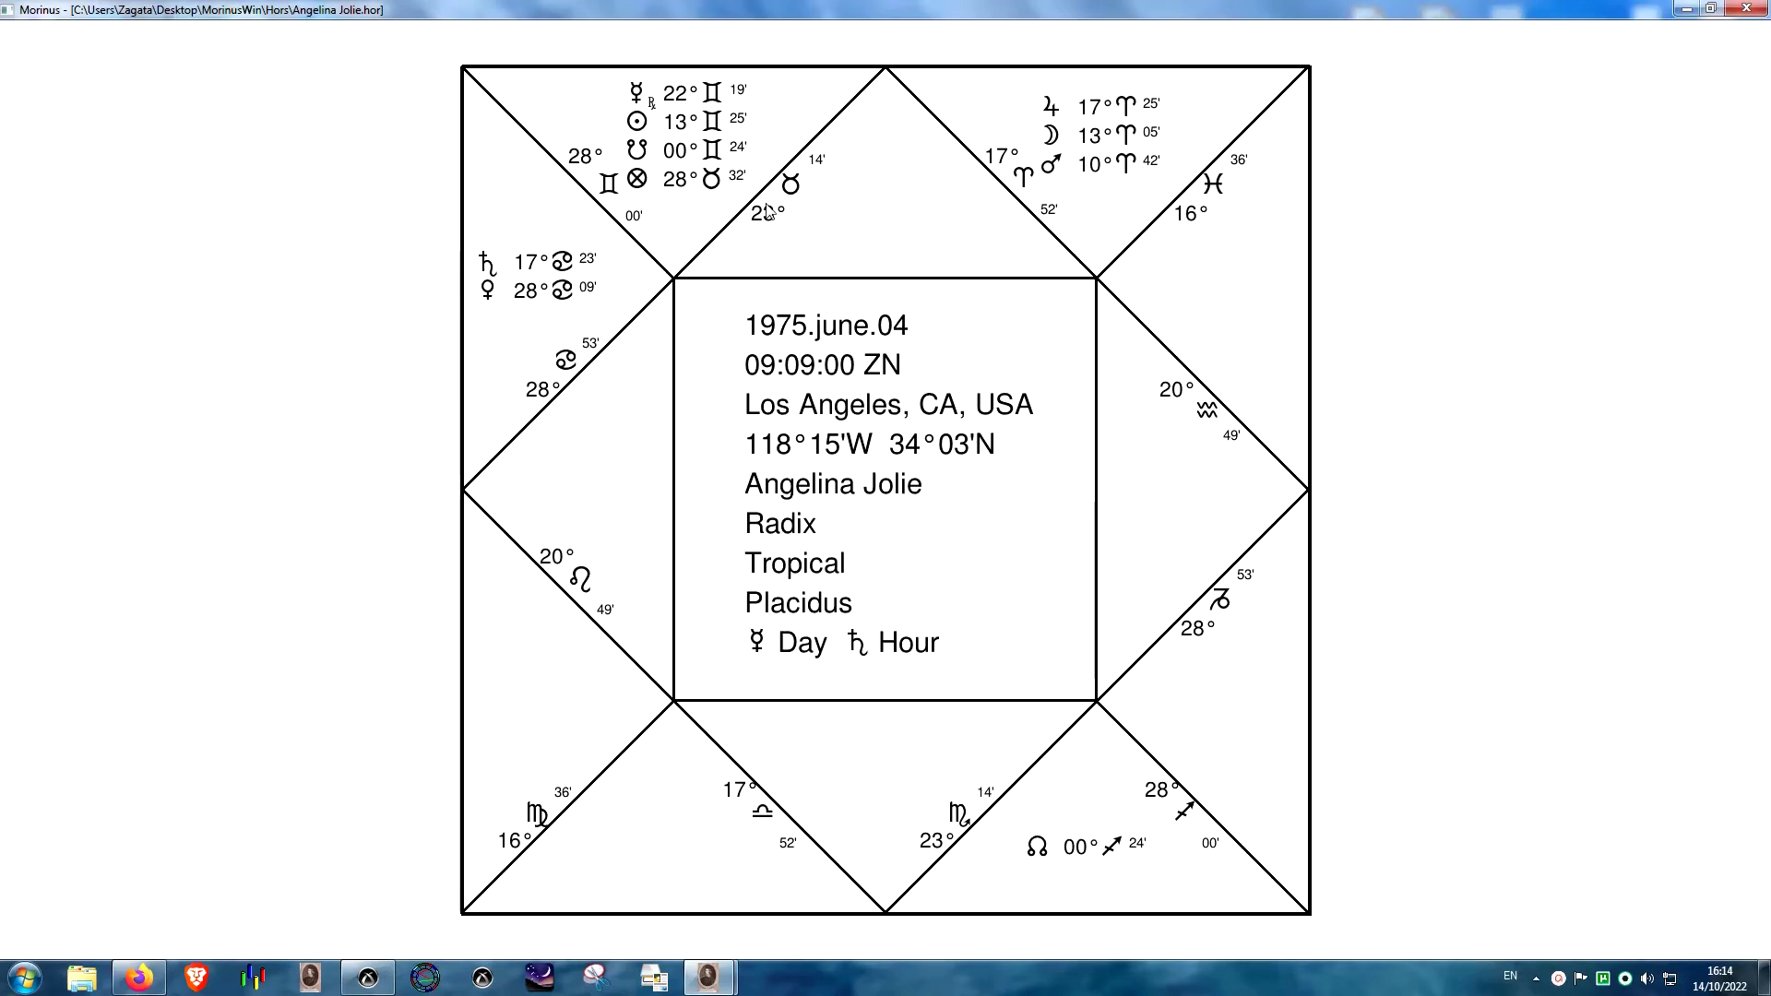
click(1746, 8)
- Set the natal chart's house system to Whole sign
click(181, 29)
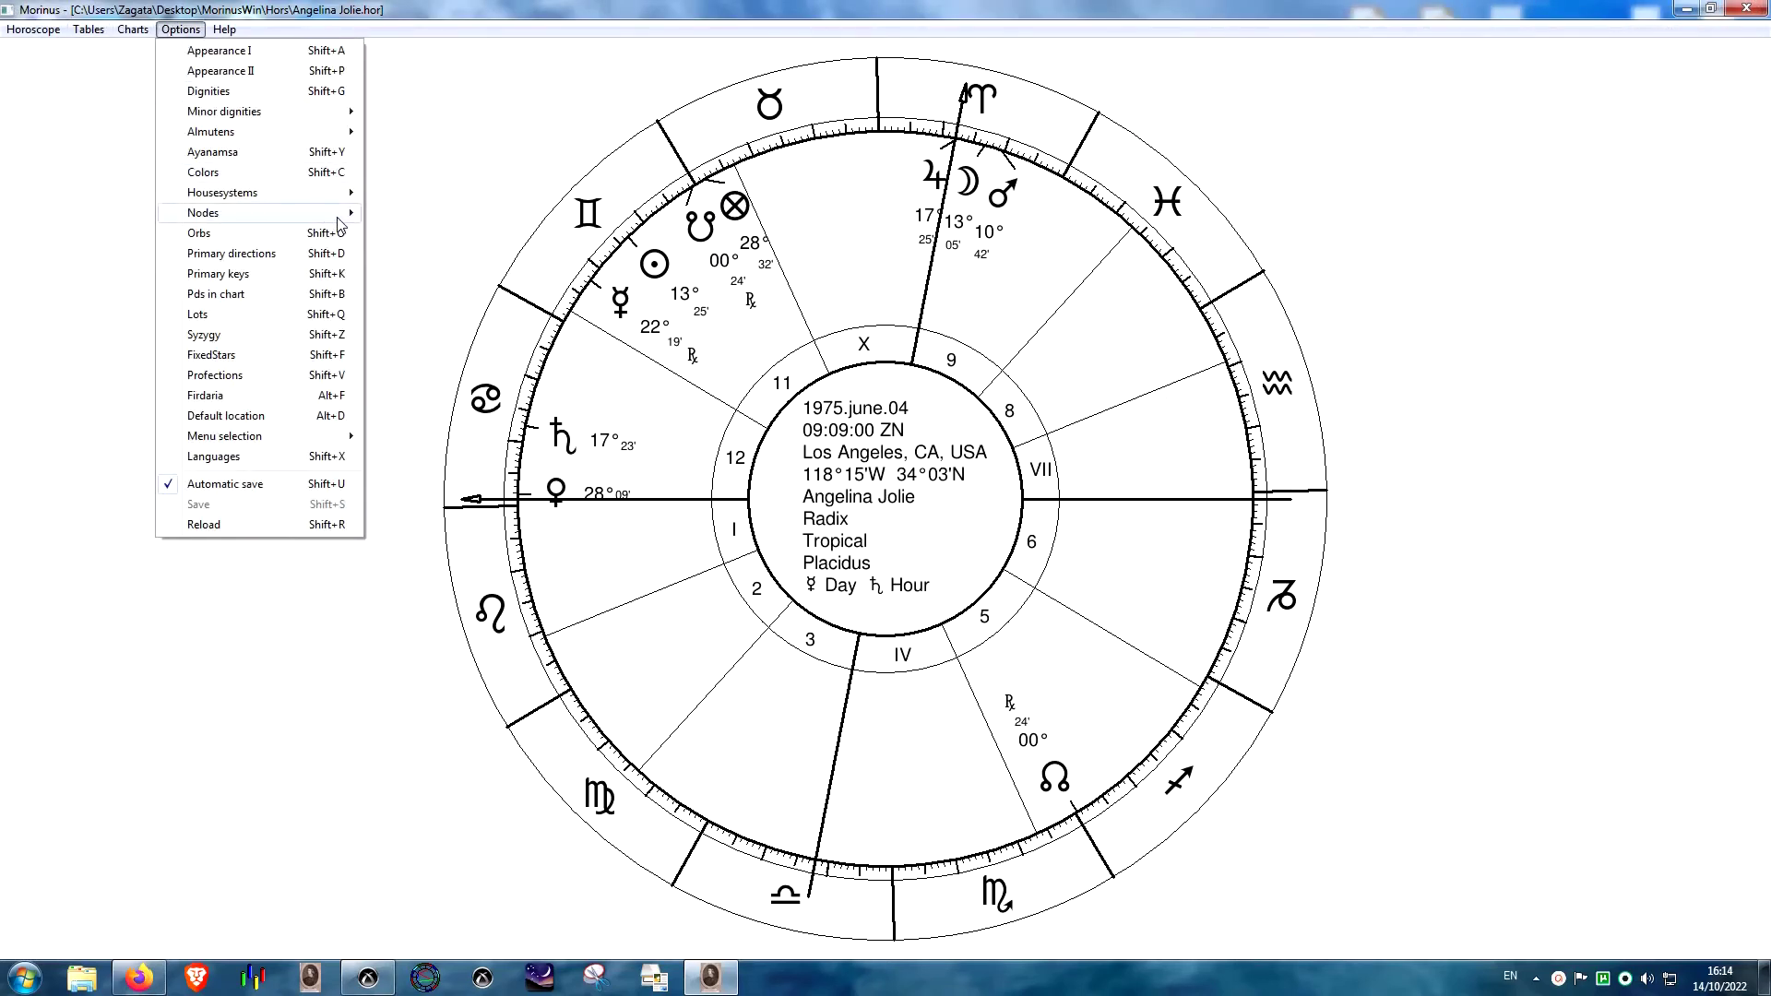
mouse_move(346, 193)
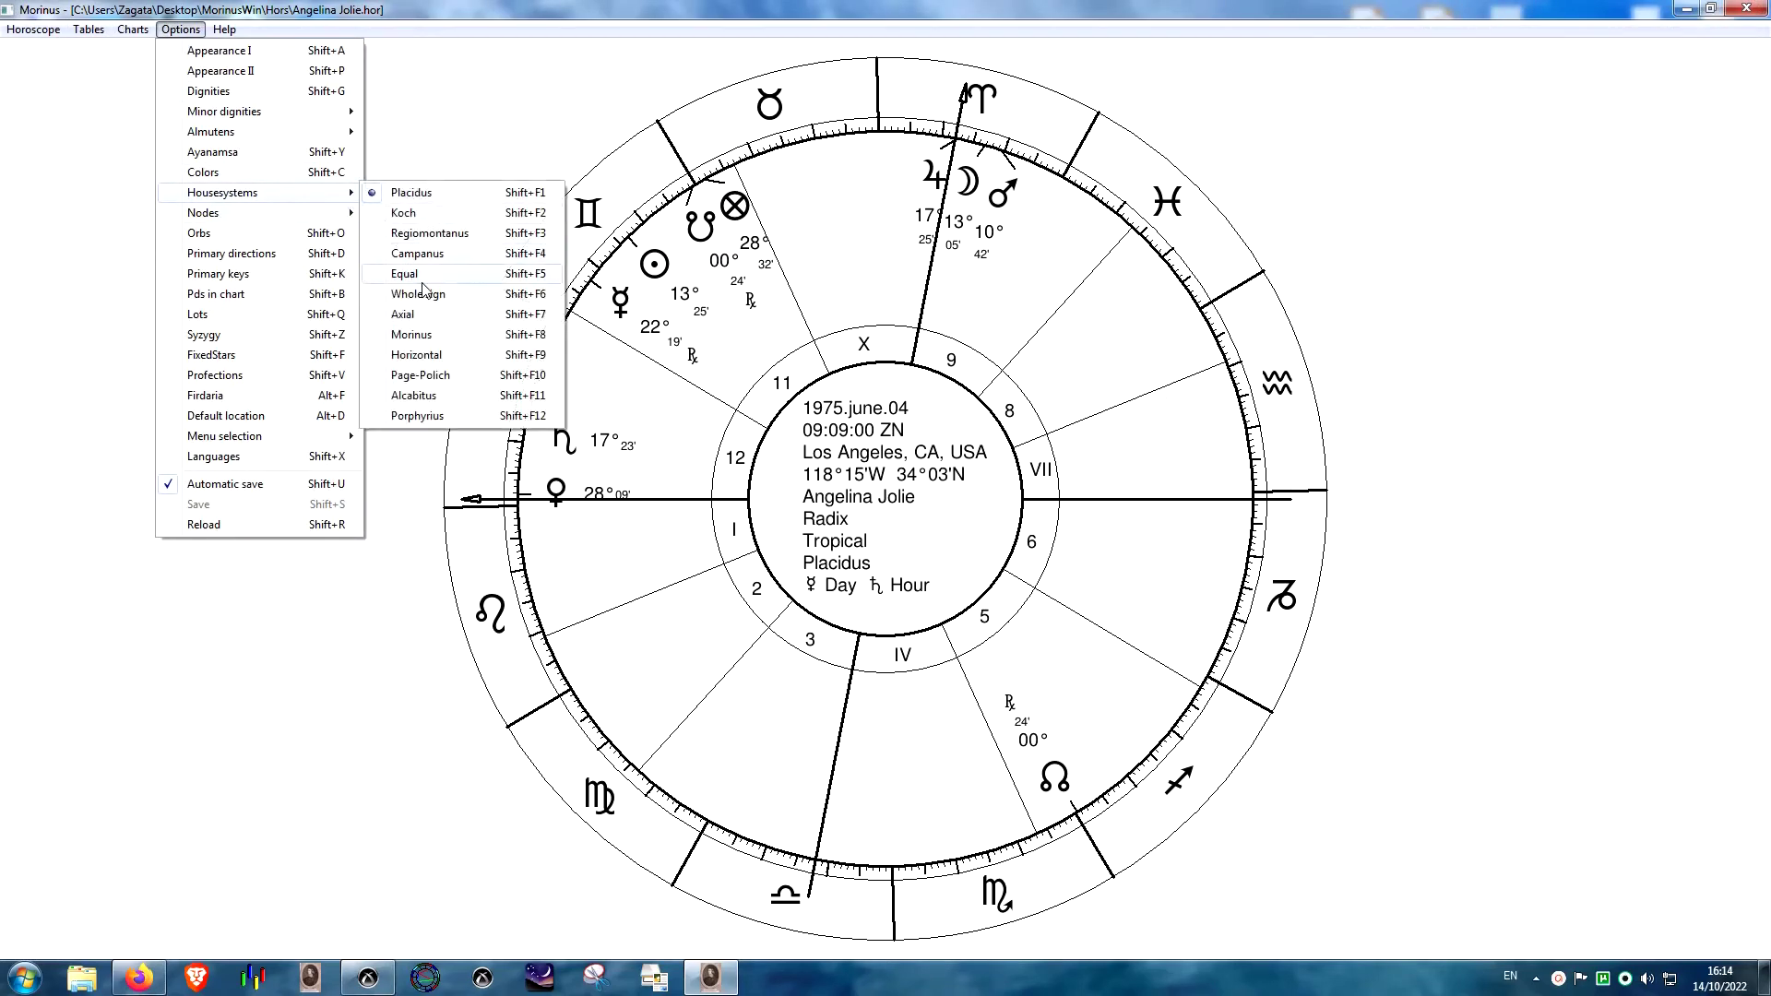
click(420, 293)
- View the Square chart with Whole sign houses in a maximised window and close it
click(133, 29)
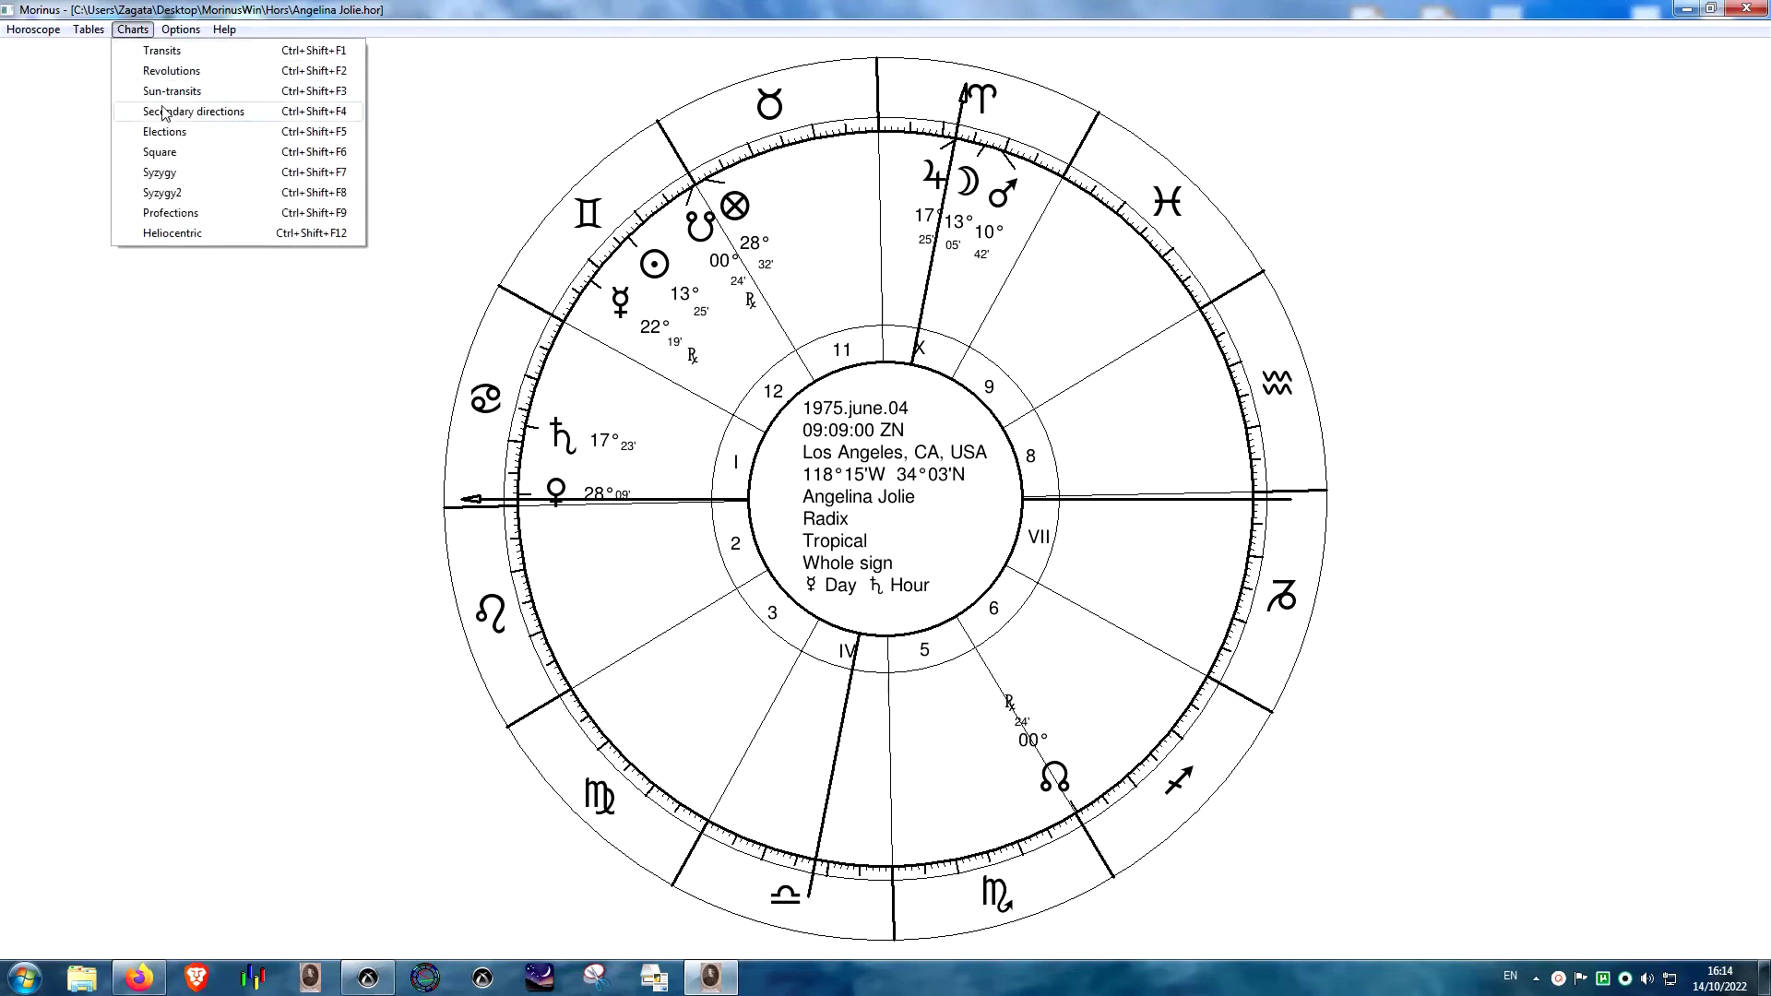
click(159, 151)
click(456, 28)
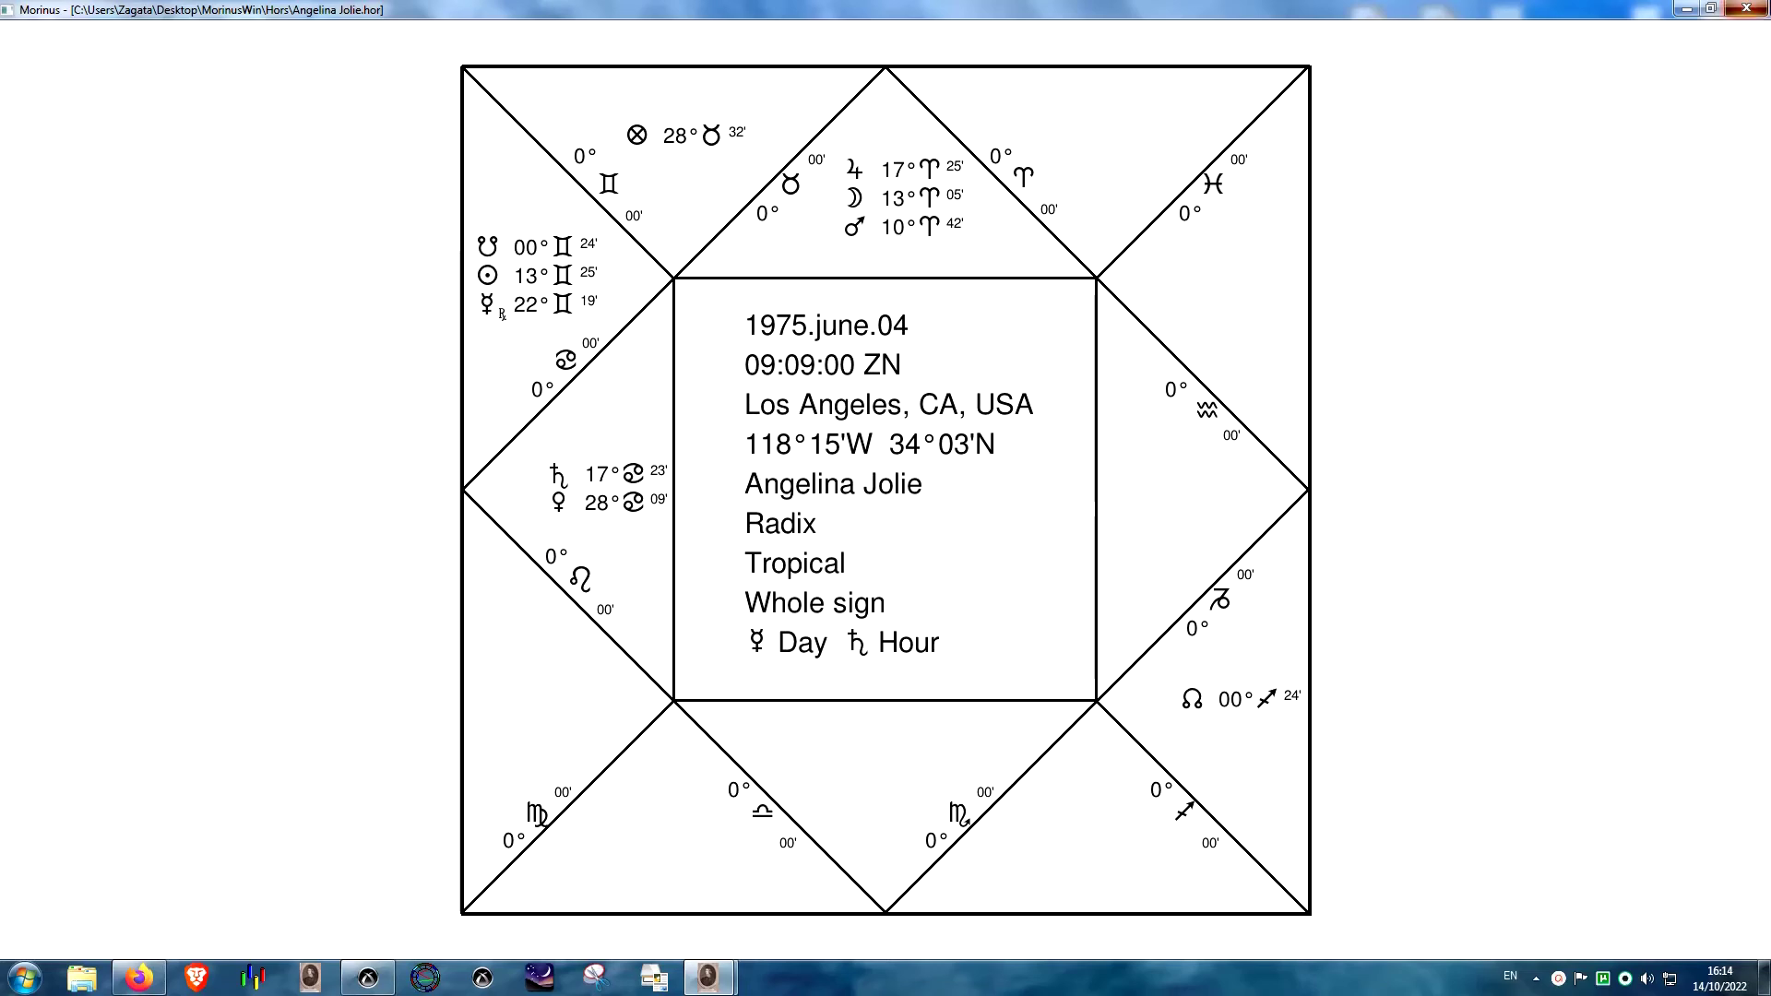
key(alt+F4)
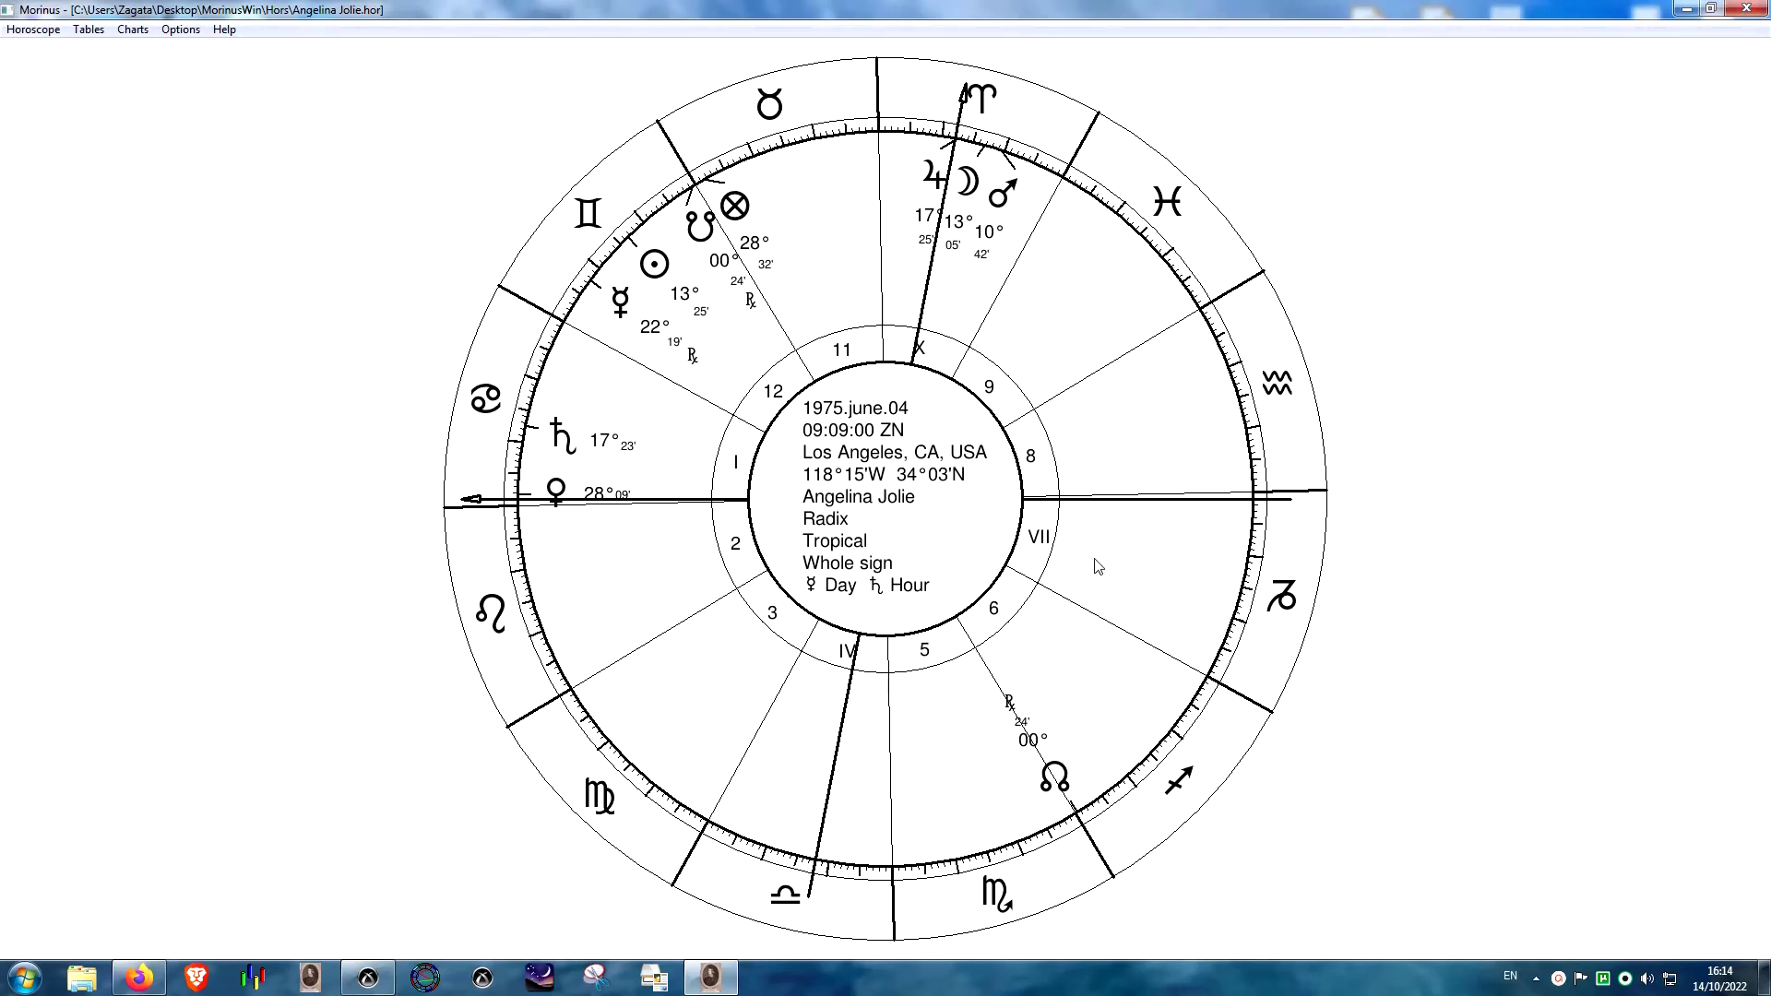
- Switch to Delphic Oracle to view the same natal chart in its square layout
click(367, 976)
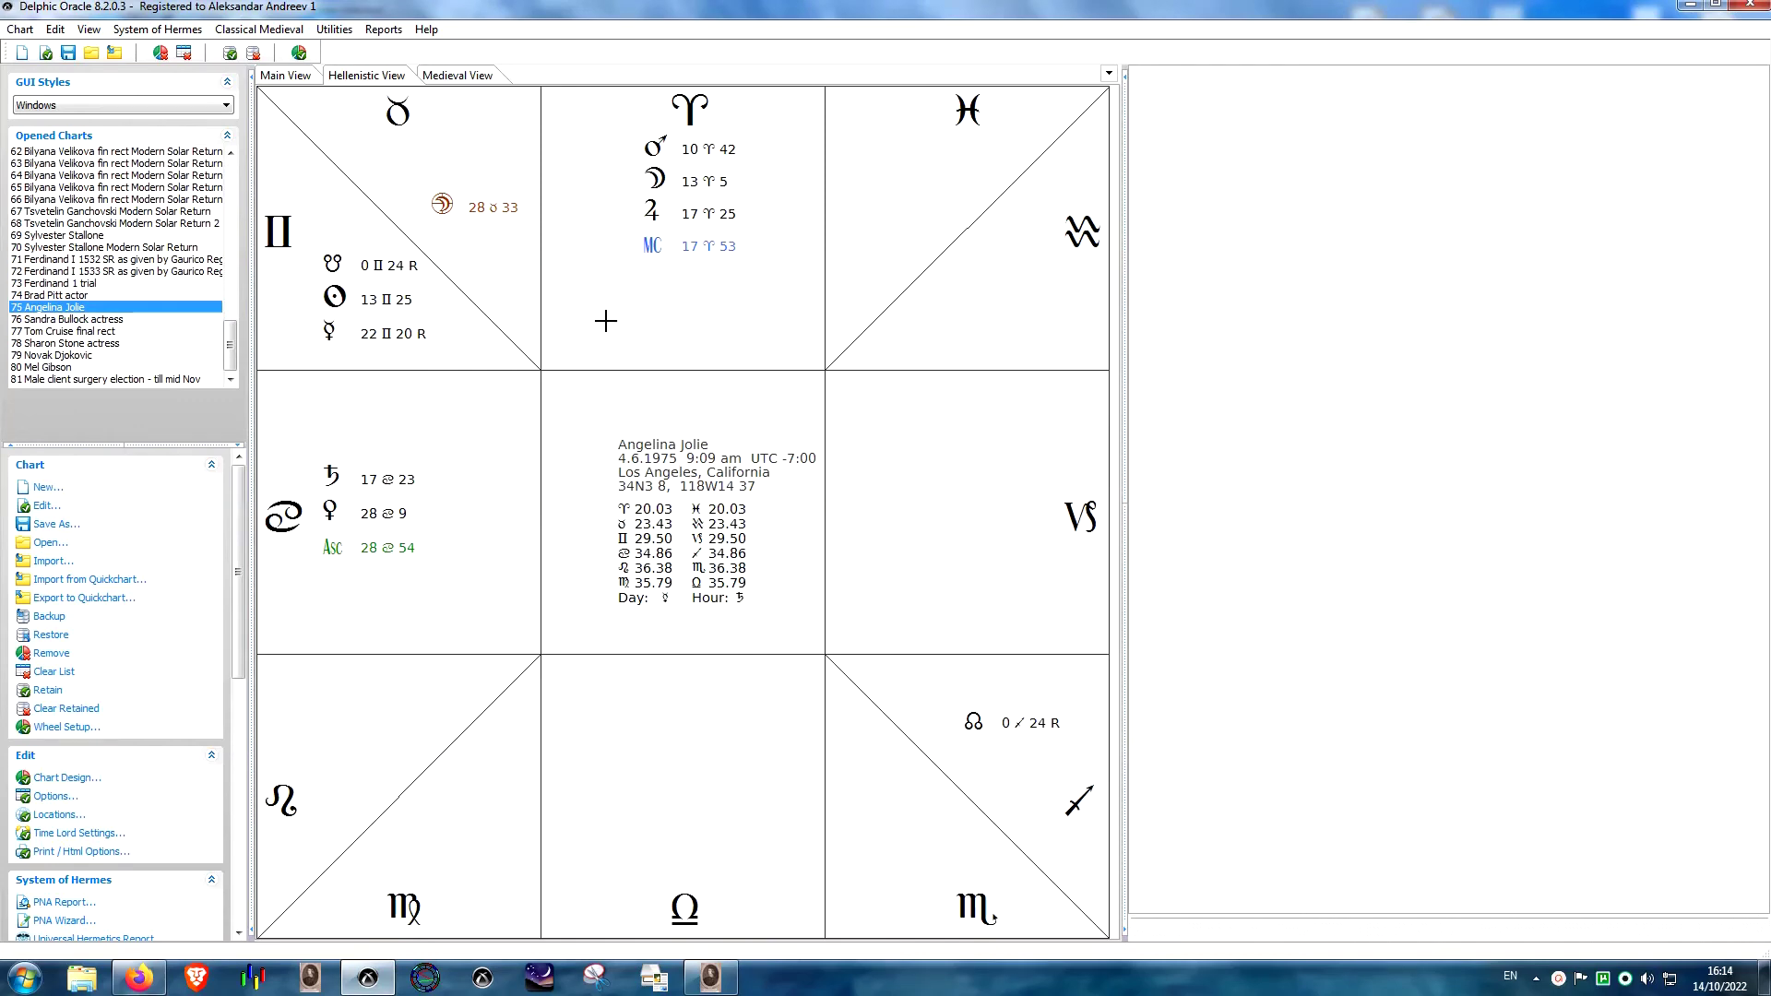
- Examine the natal chart in Delphic Oracle's Medieval View and compare it with the Morinus wheel and its options
click(417, 153)
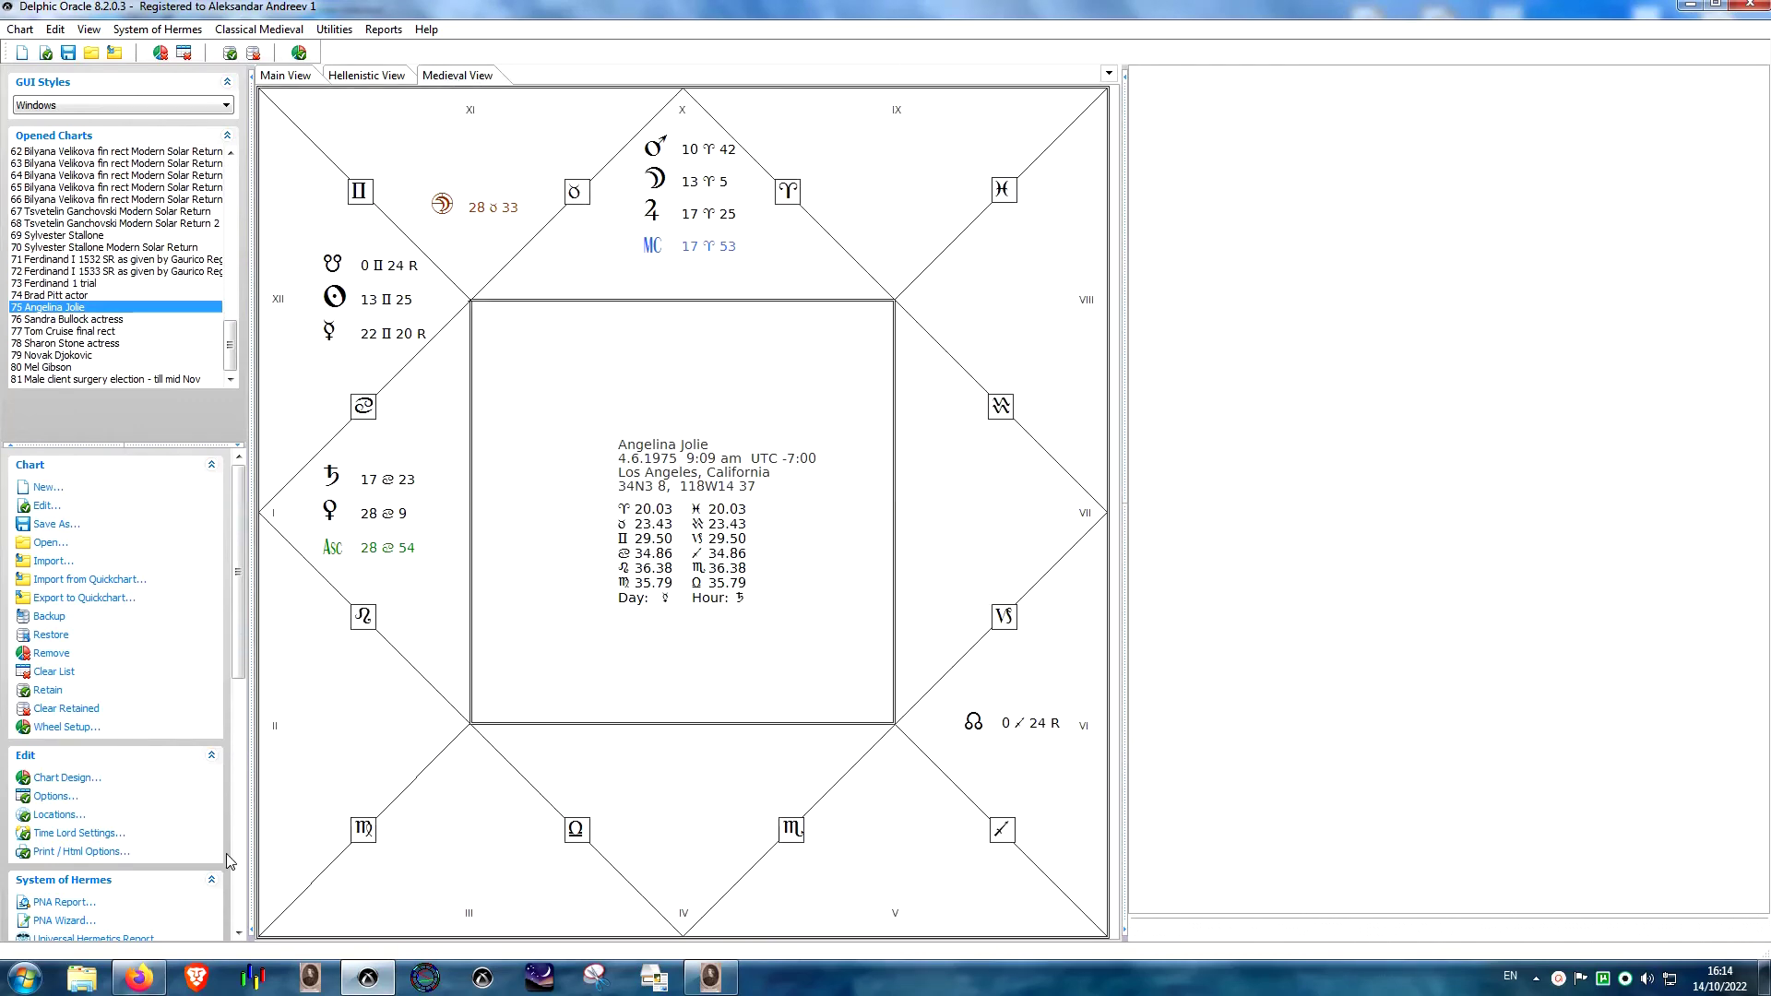
click(314, 977)
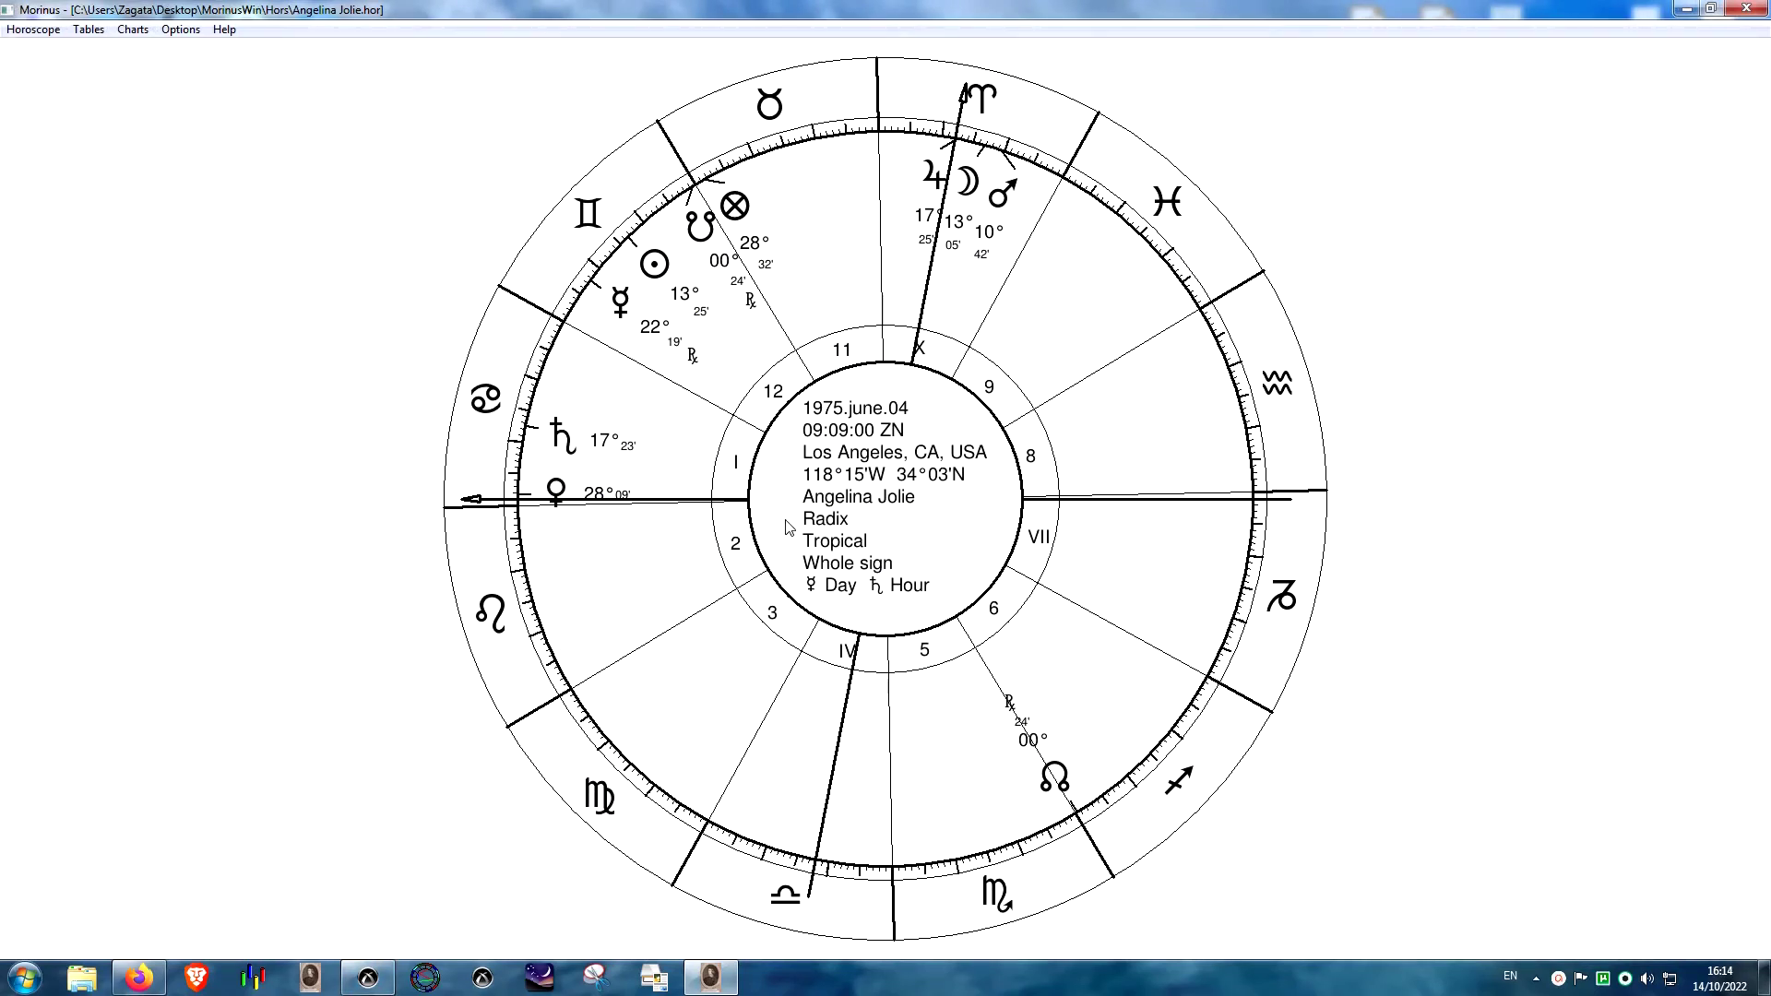
click(180, 29)
click(782, 152)
click(180, 29)
click(433, 720)
click(367, 976)
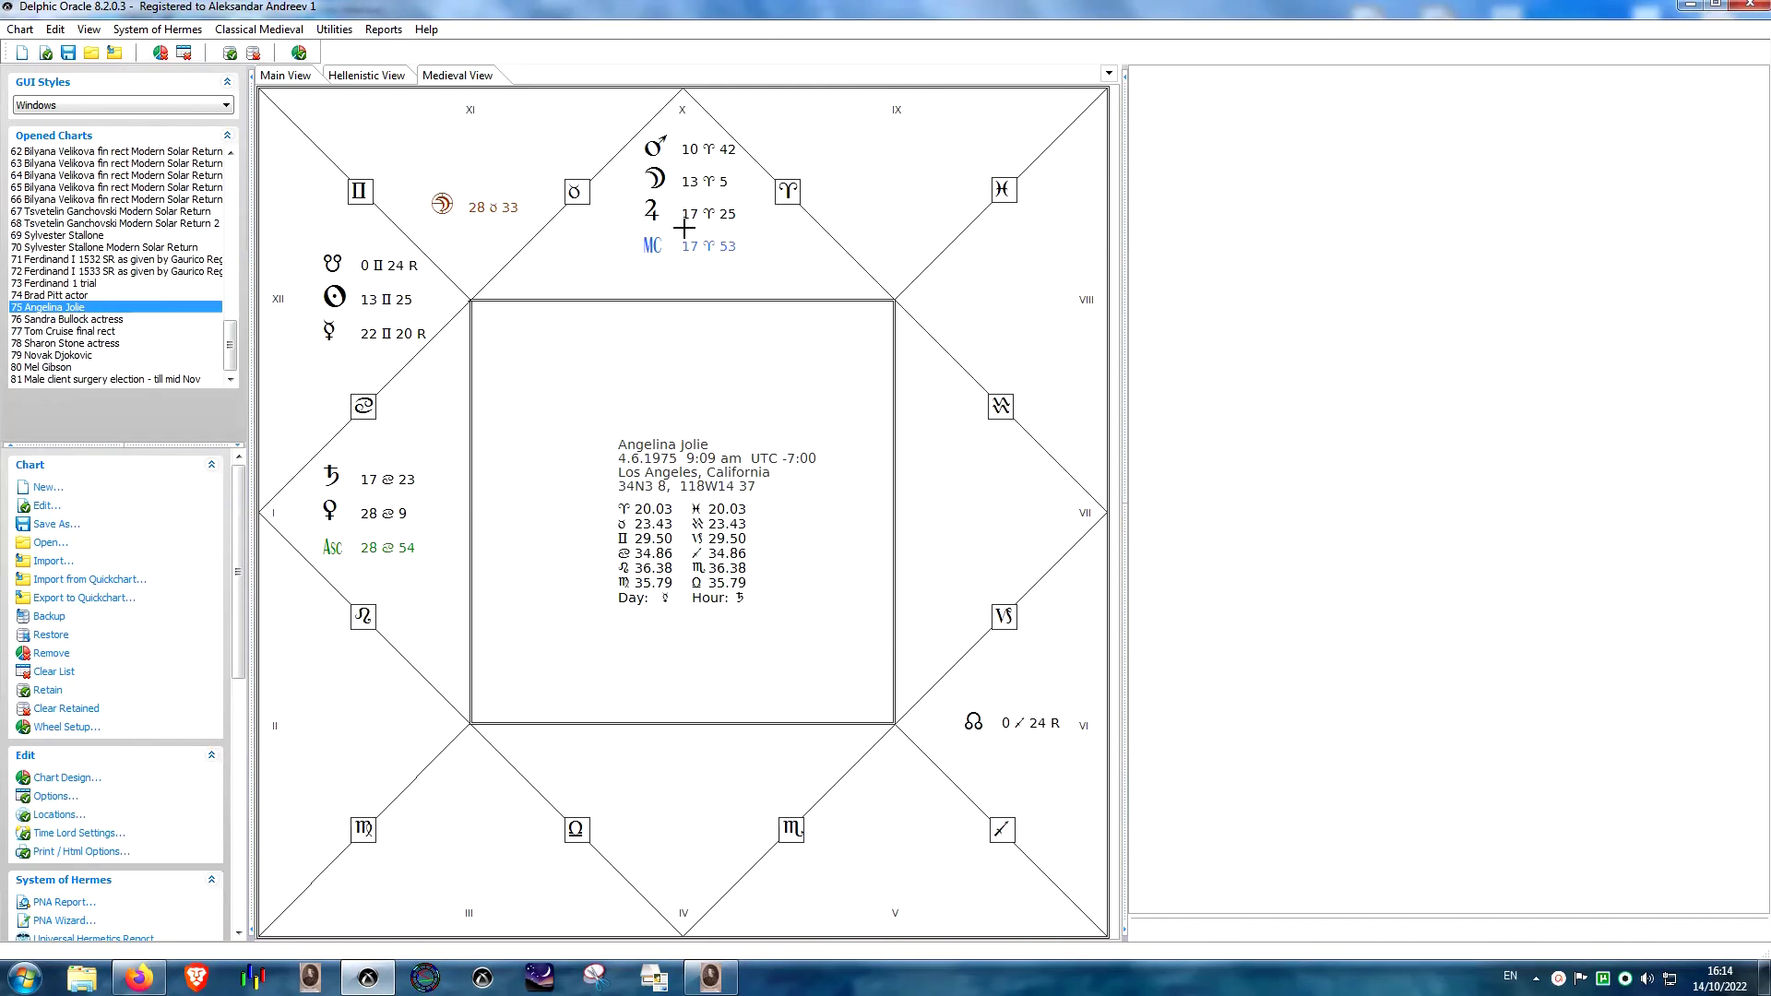
click(426, 976)
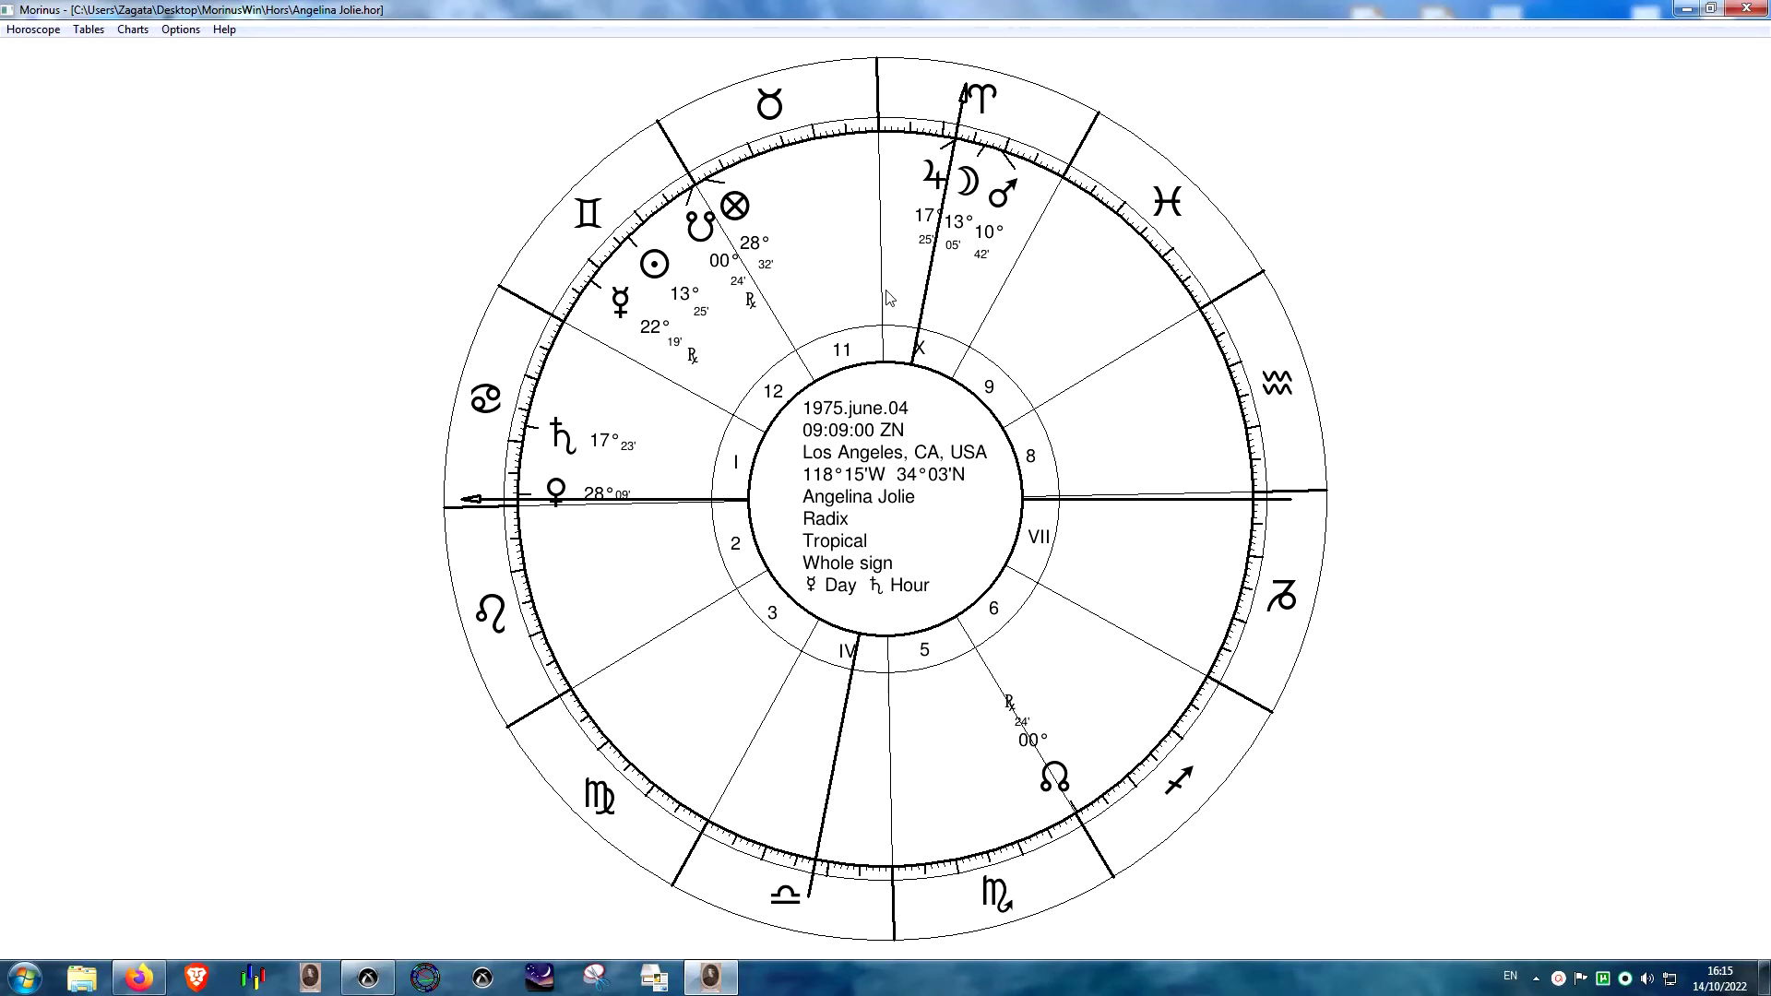
- Turn off the display of Houses in the Morinus natal wheel through the Appearance I options
click(180, 28)
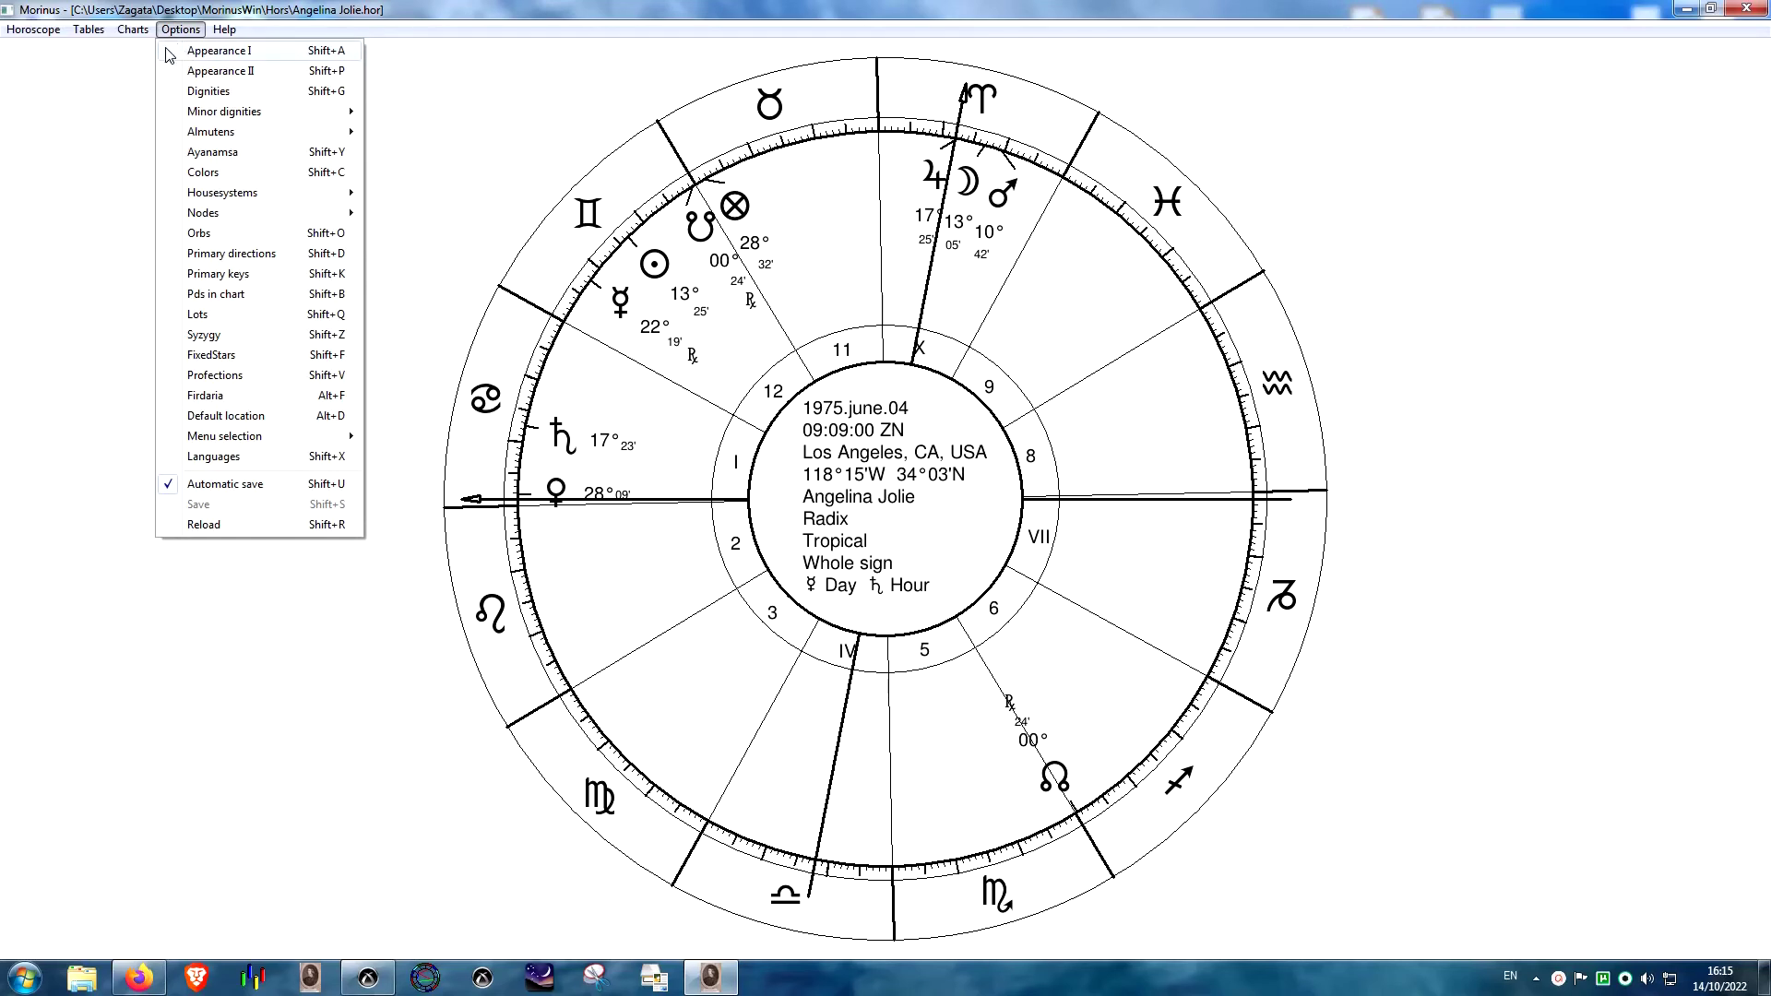
mouse_move(132, 28)
click(189, 50)
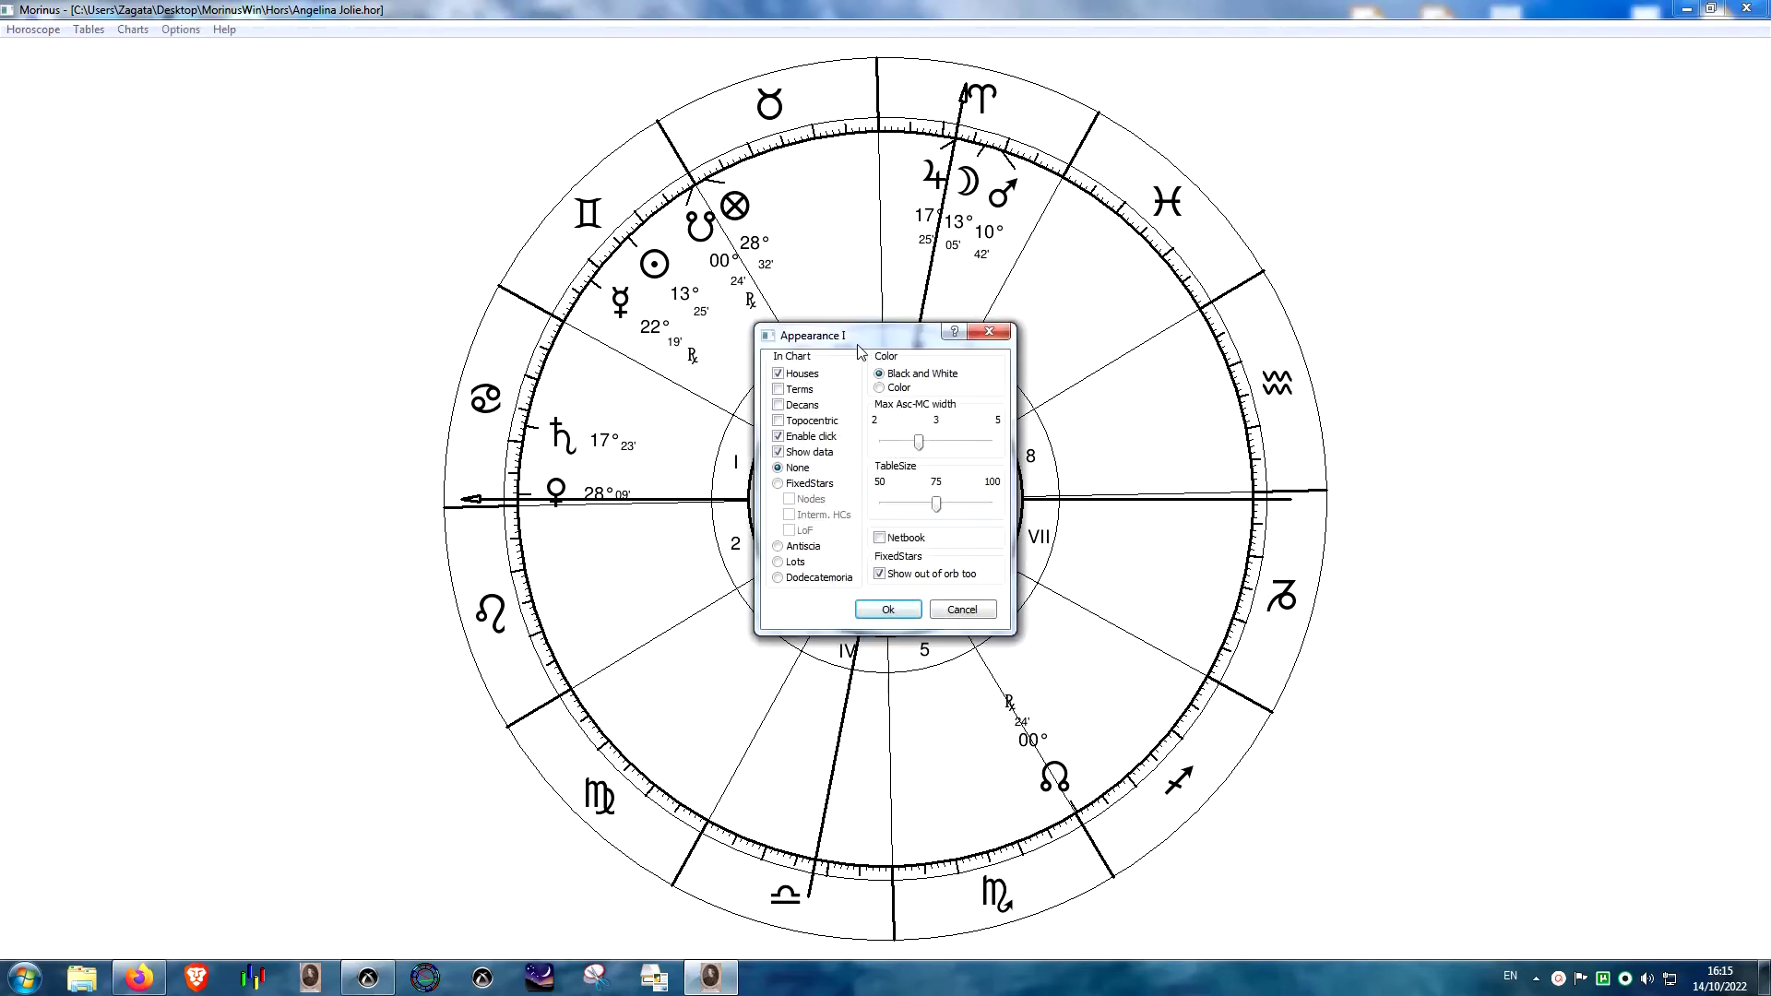
drag(856, 341, 1313, 424)
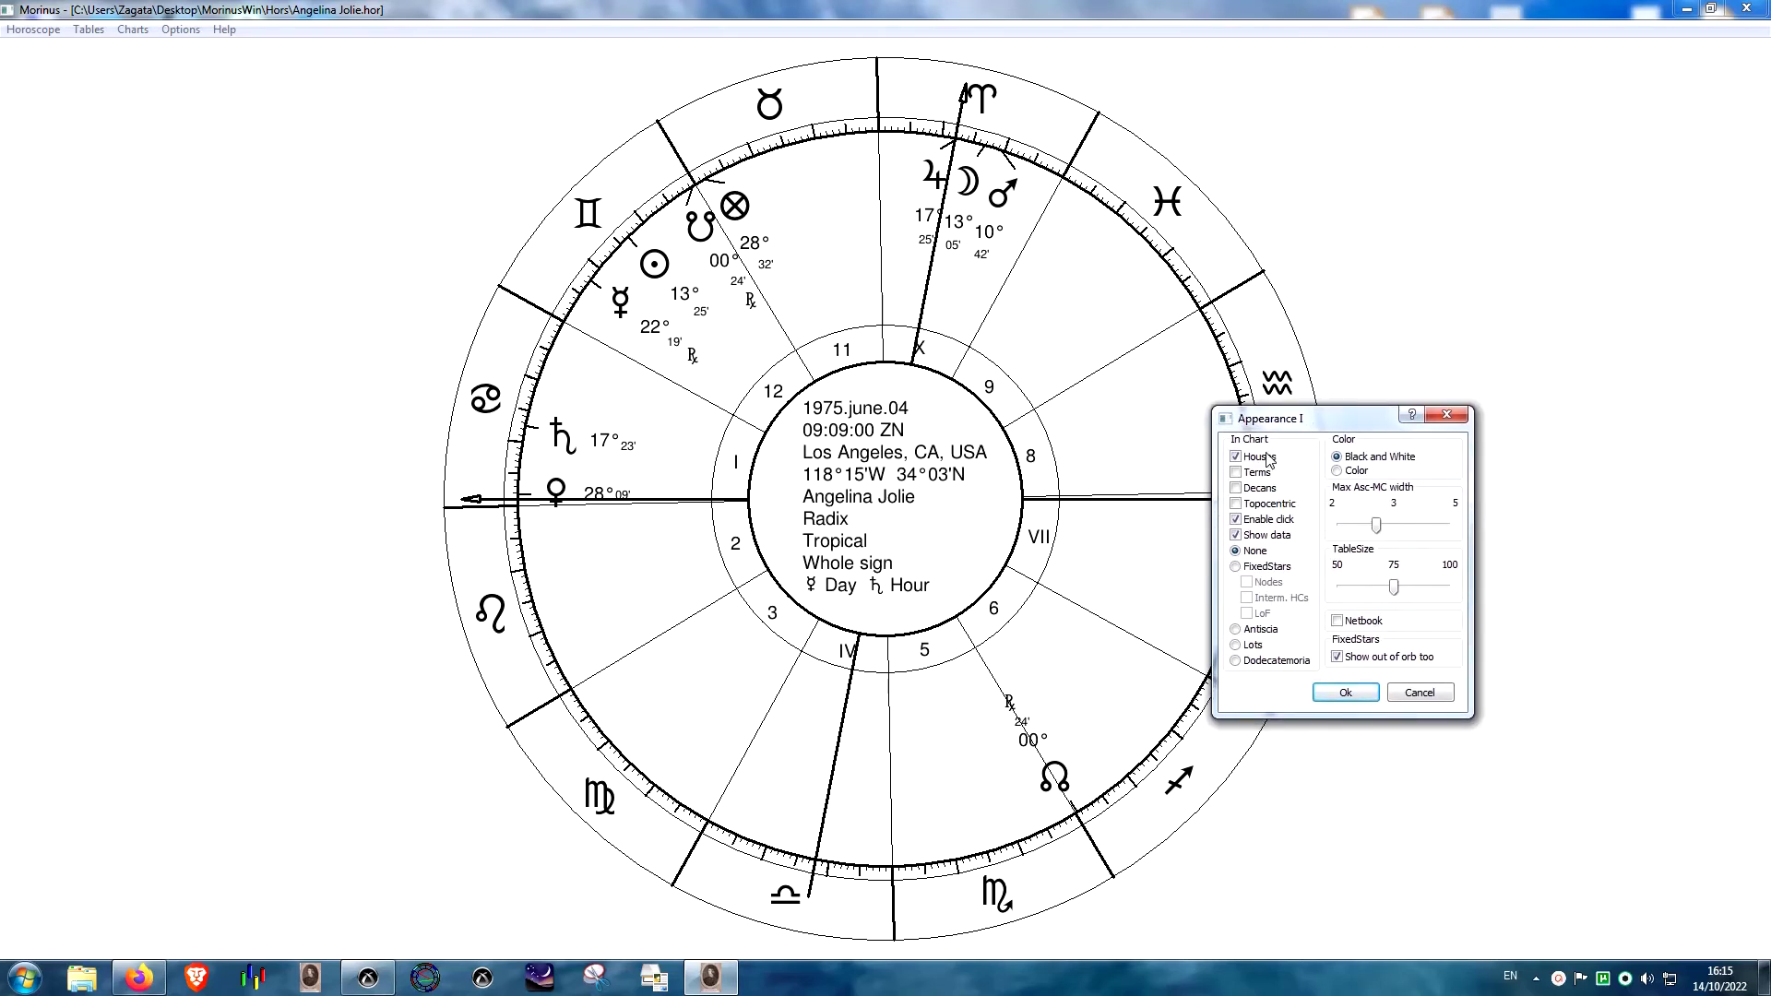
click(1237, 457)
click(1345, 692)
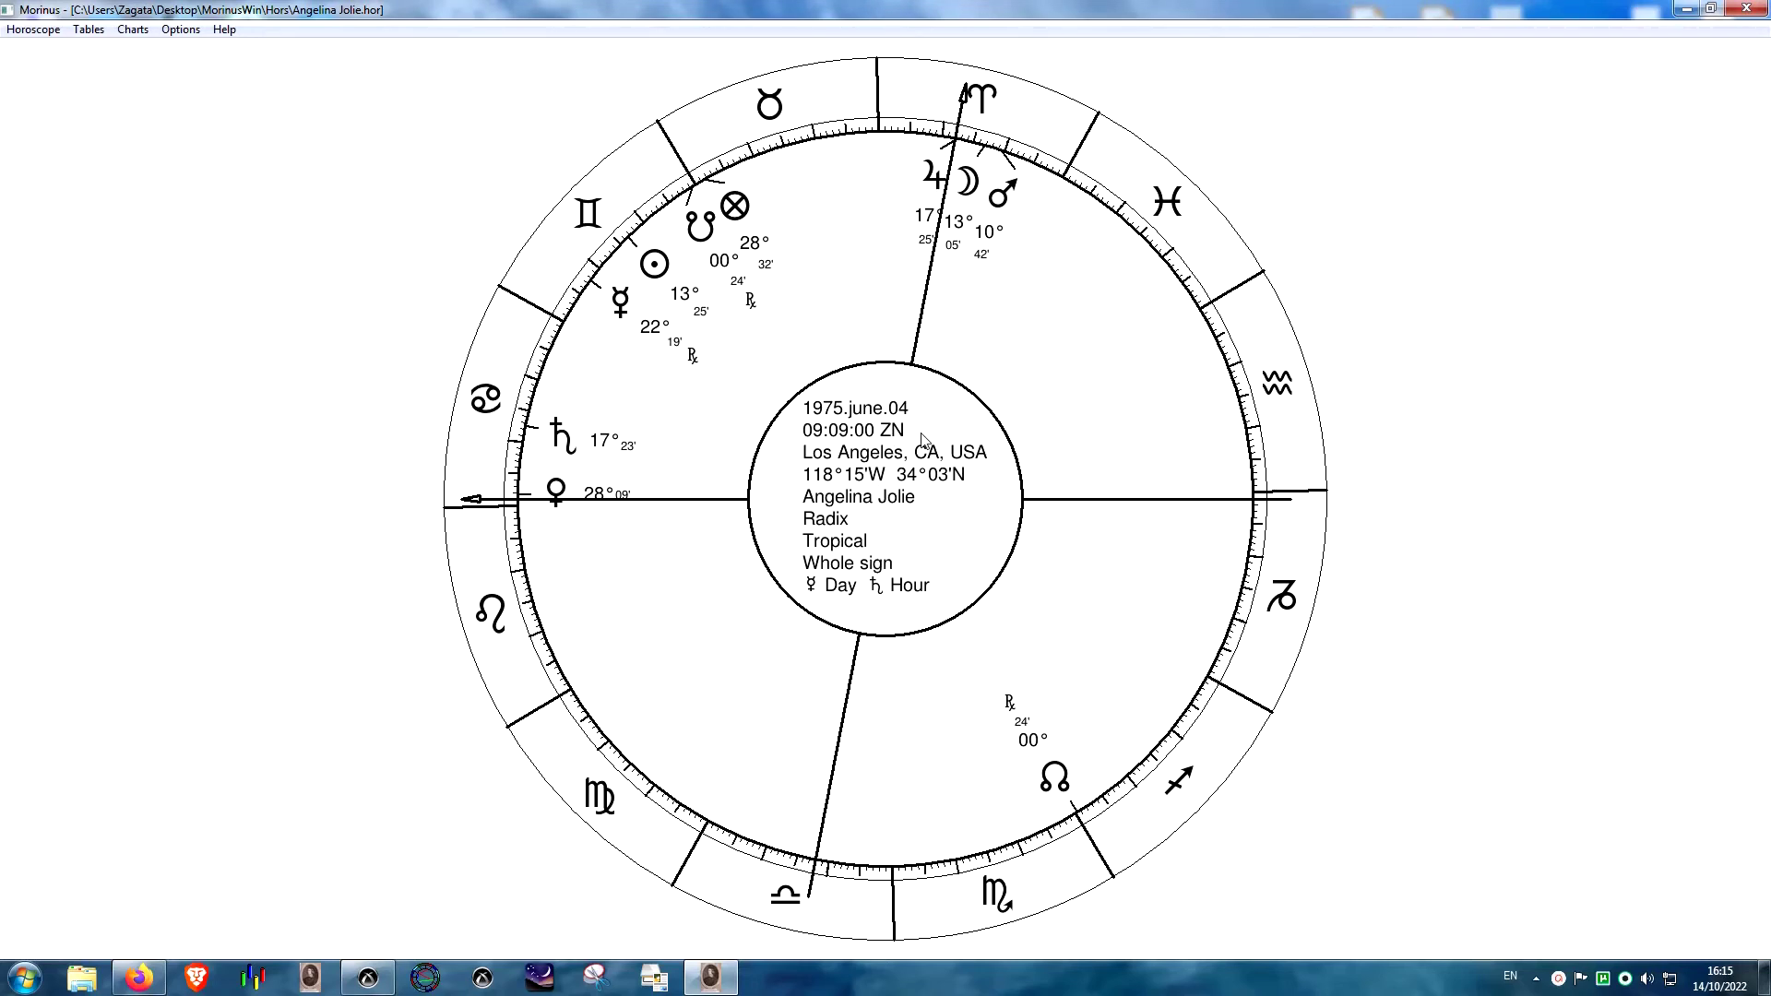
- Switch to Delphic Oracle's Main View and save the house system as Placidus in the general program options
click(368, 978)
click(297, 79)
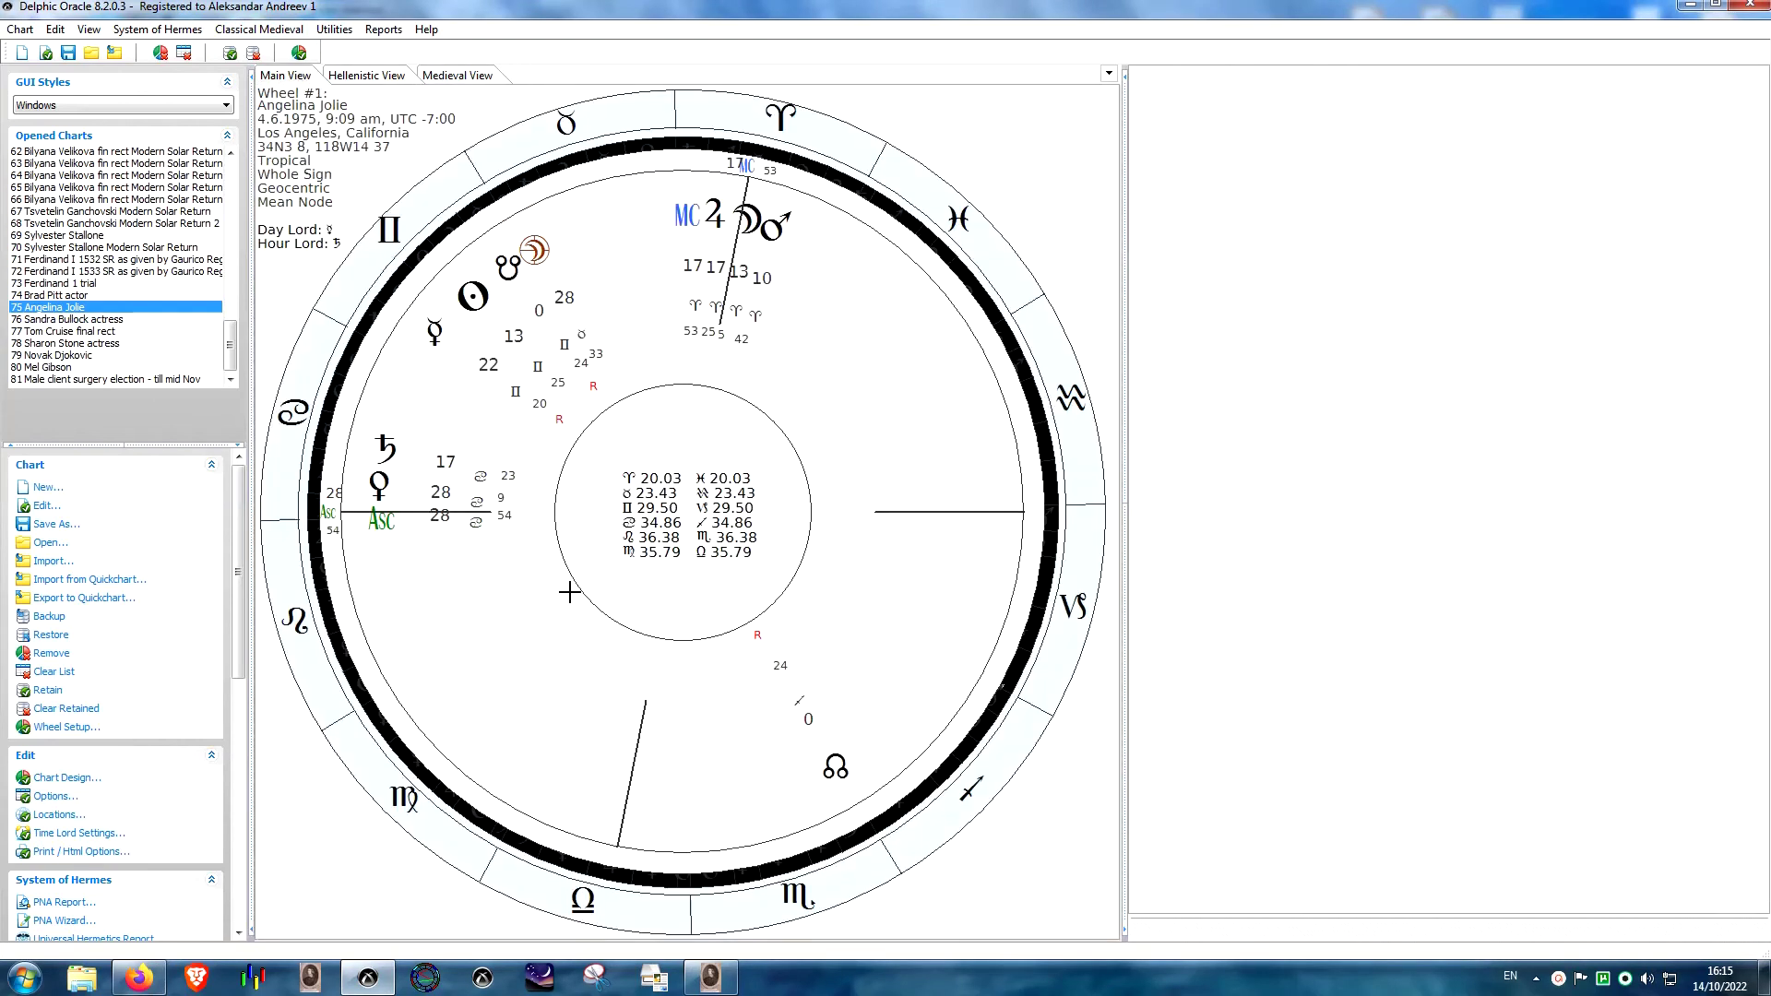
key(ctrl+shift+o)
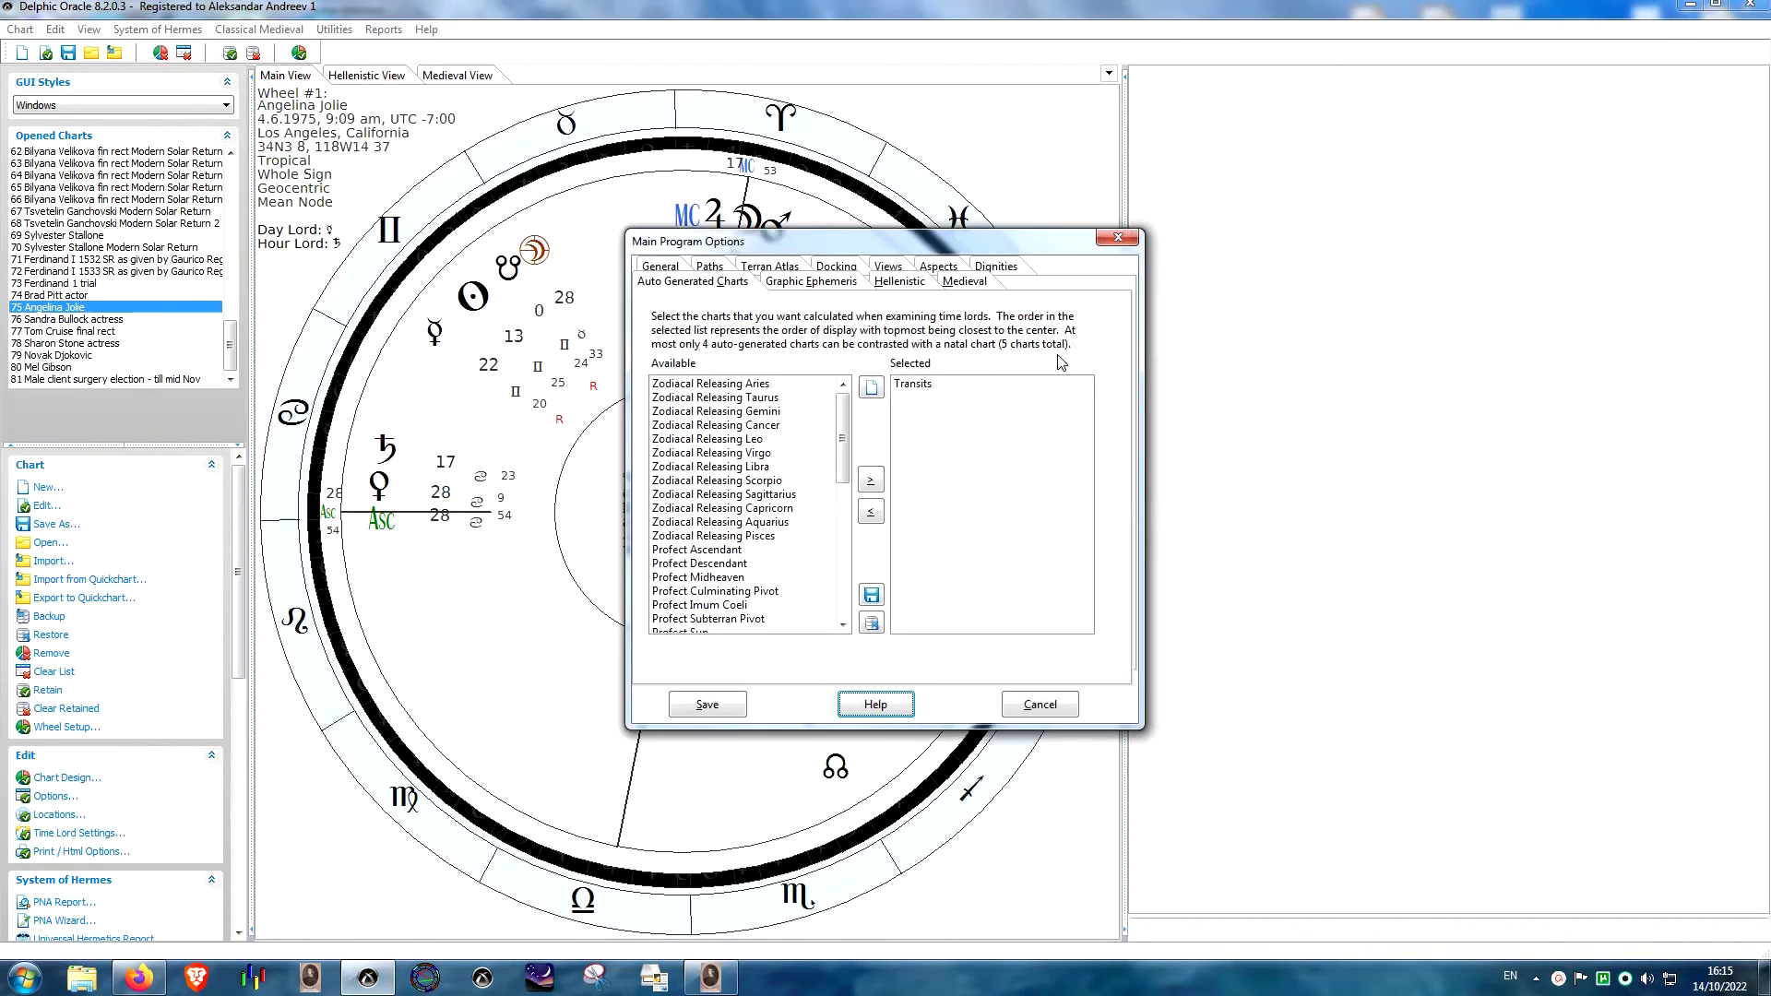
click(663, 269)
click(1026, 328)
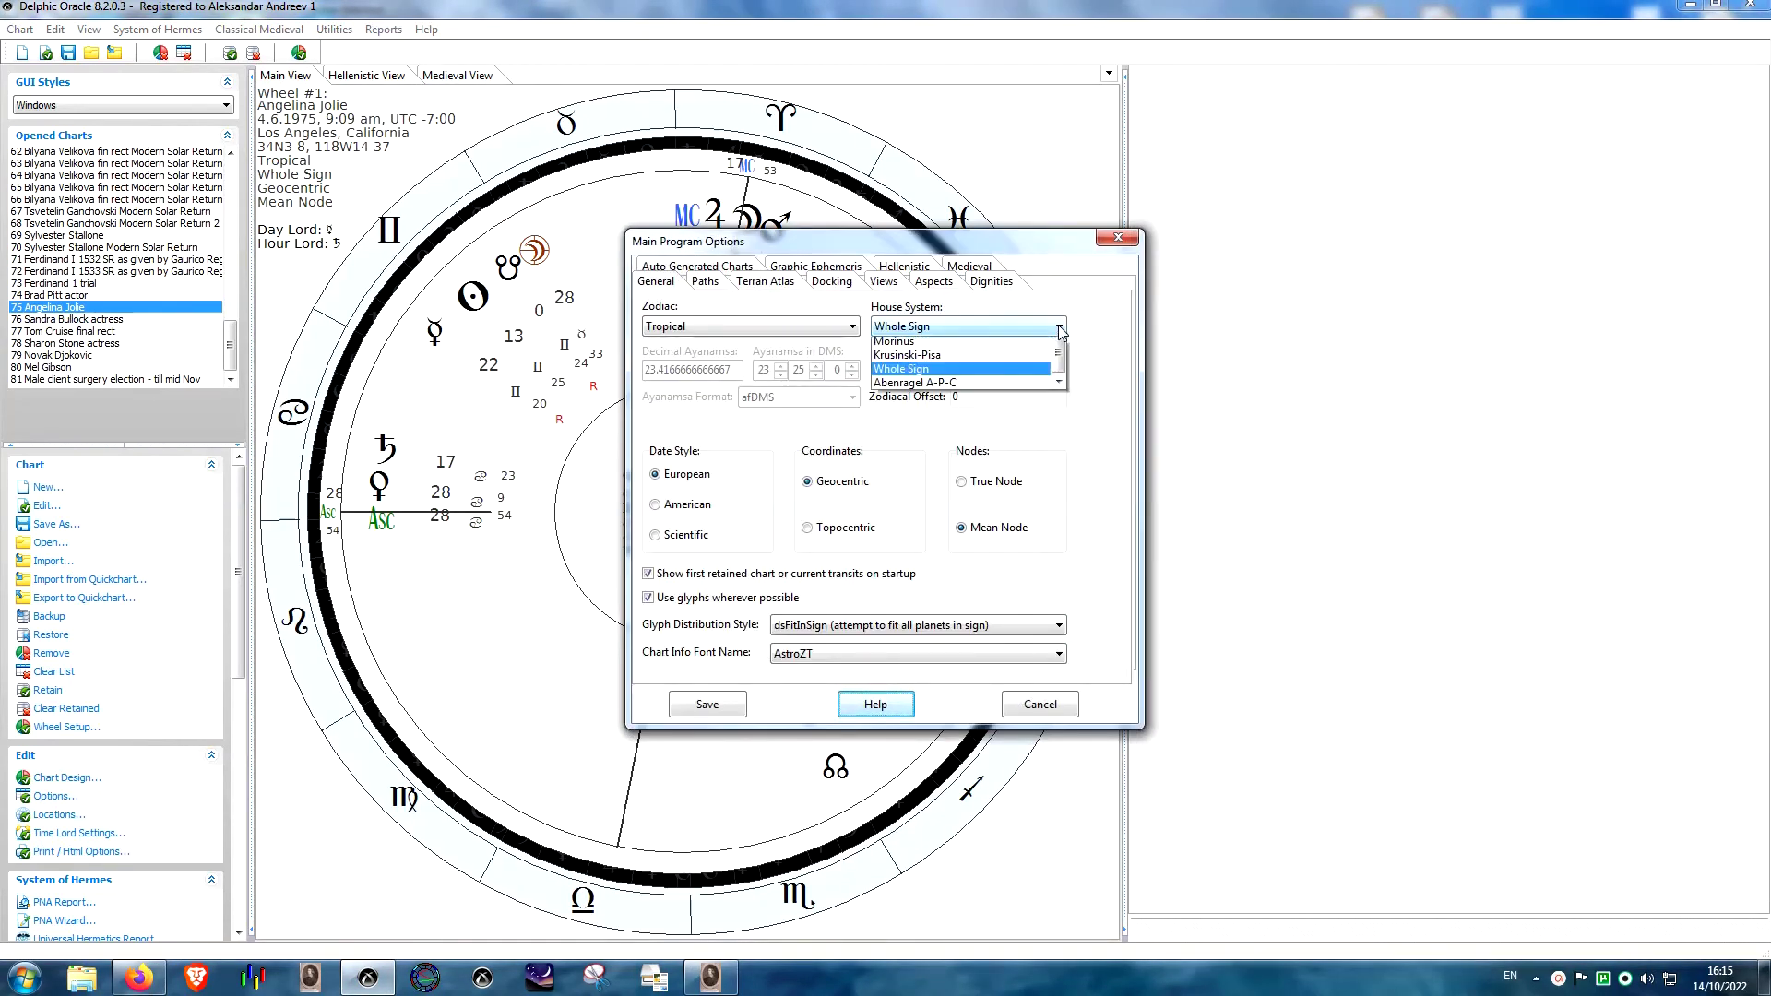
scroll(977, 388, up, 3)
click(988, 352)
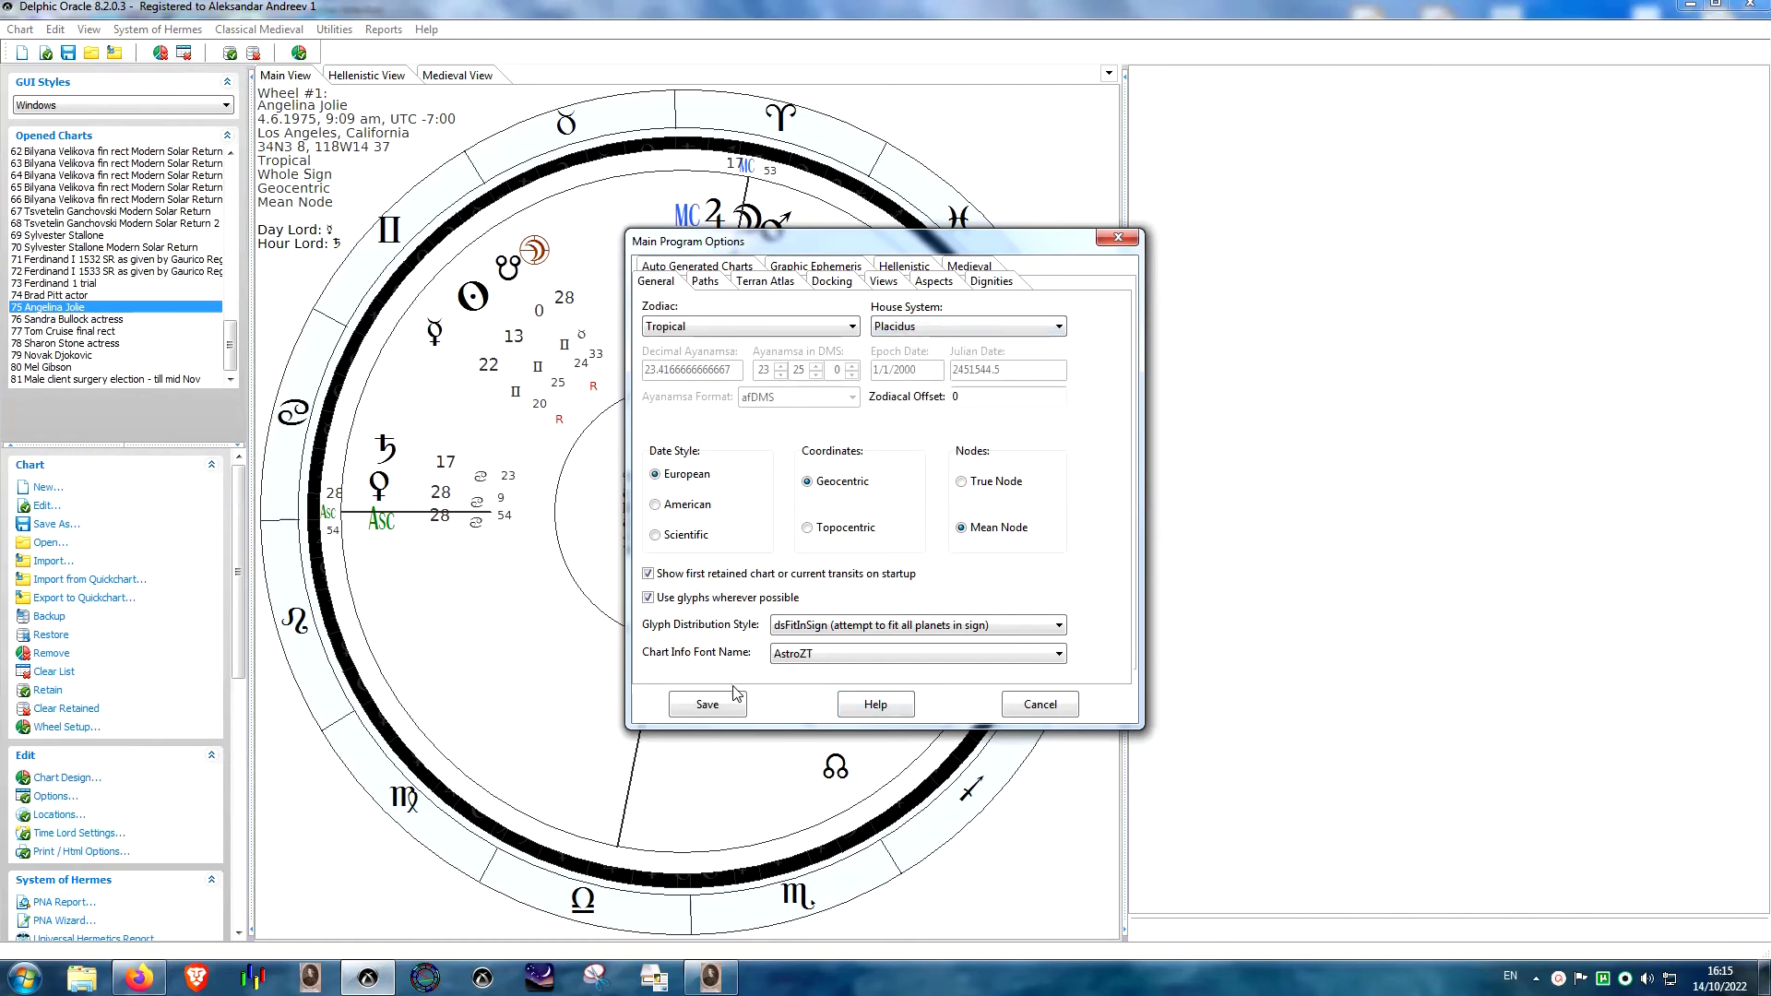
click(707, 704)
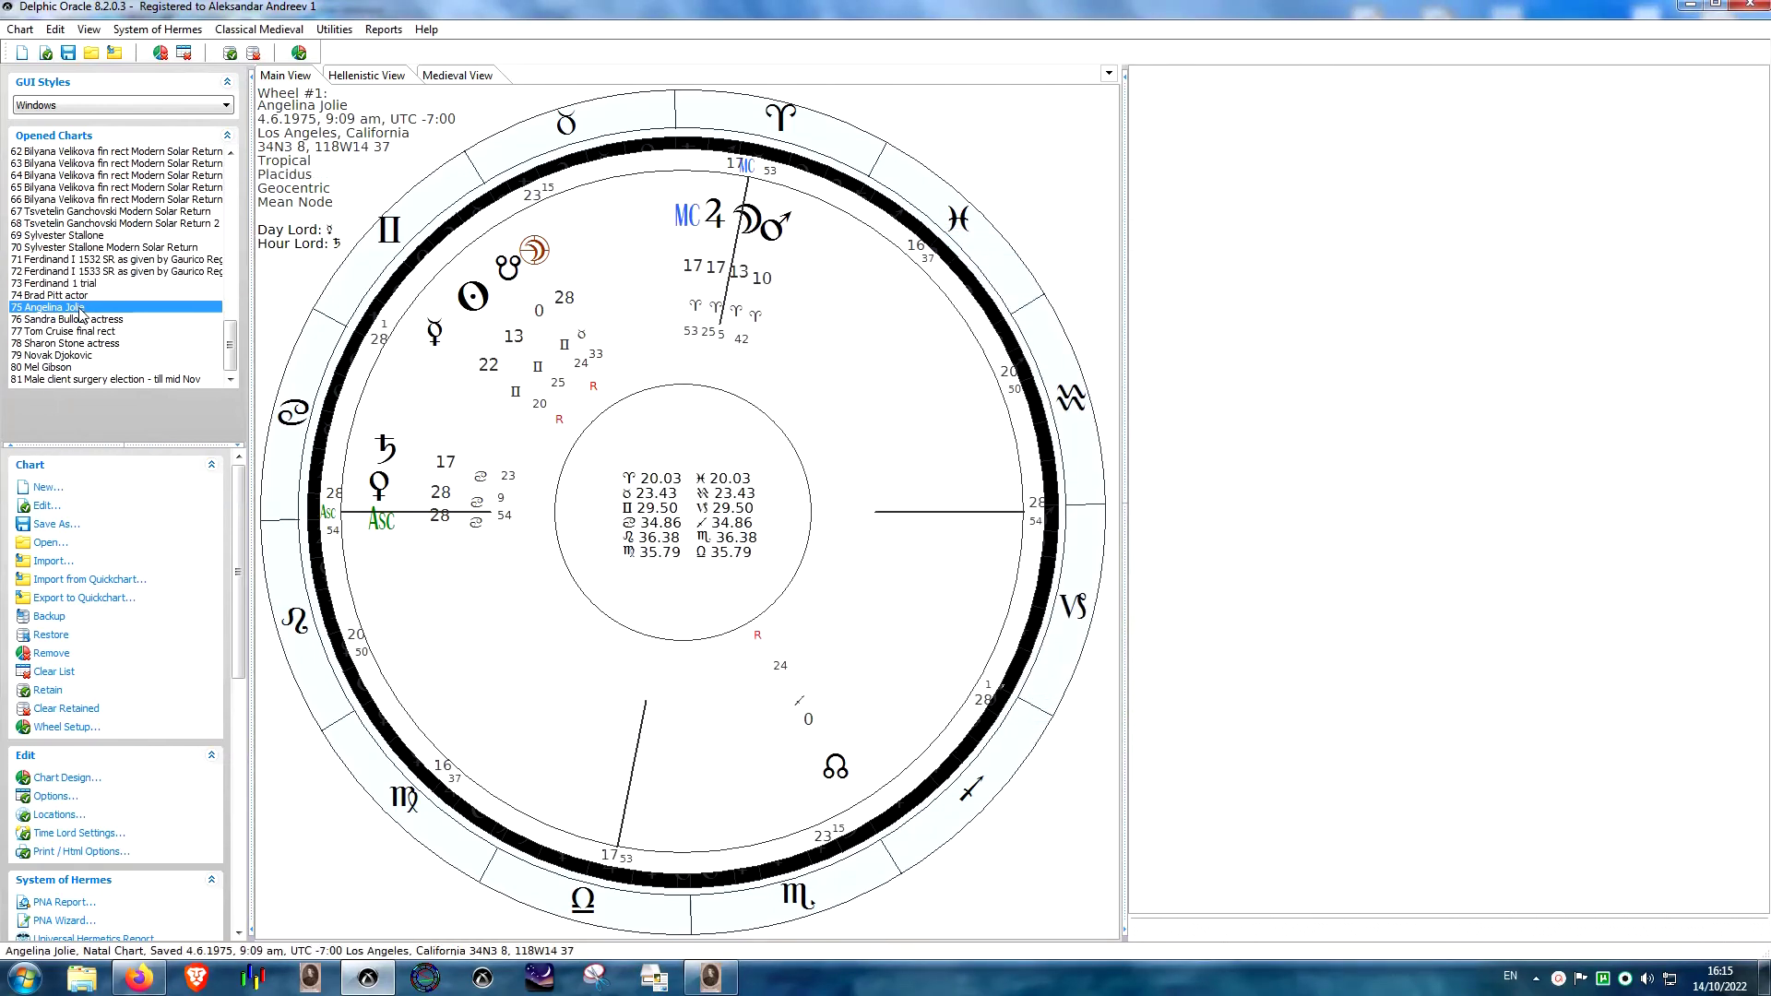
- Compare the Placidus chart across Delphic Oracle's Medieval, Hellenistic and Main views
click(440, 81)
click(366, 76)
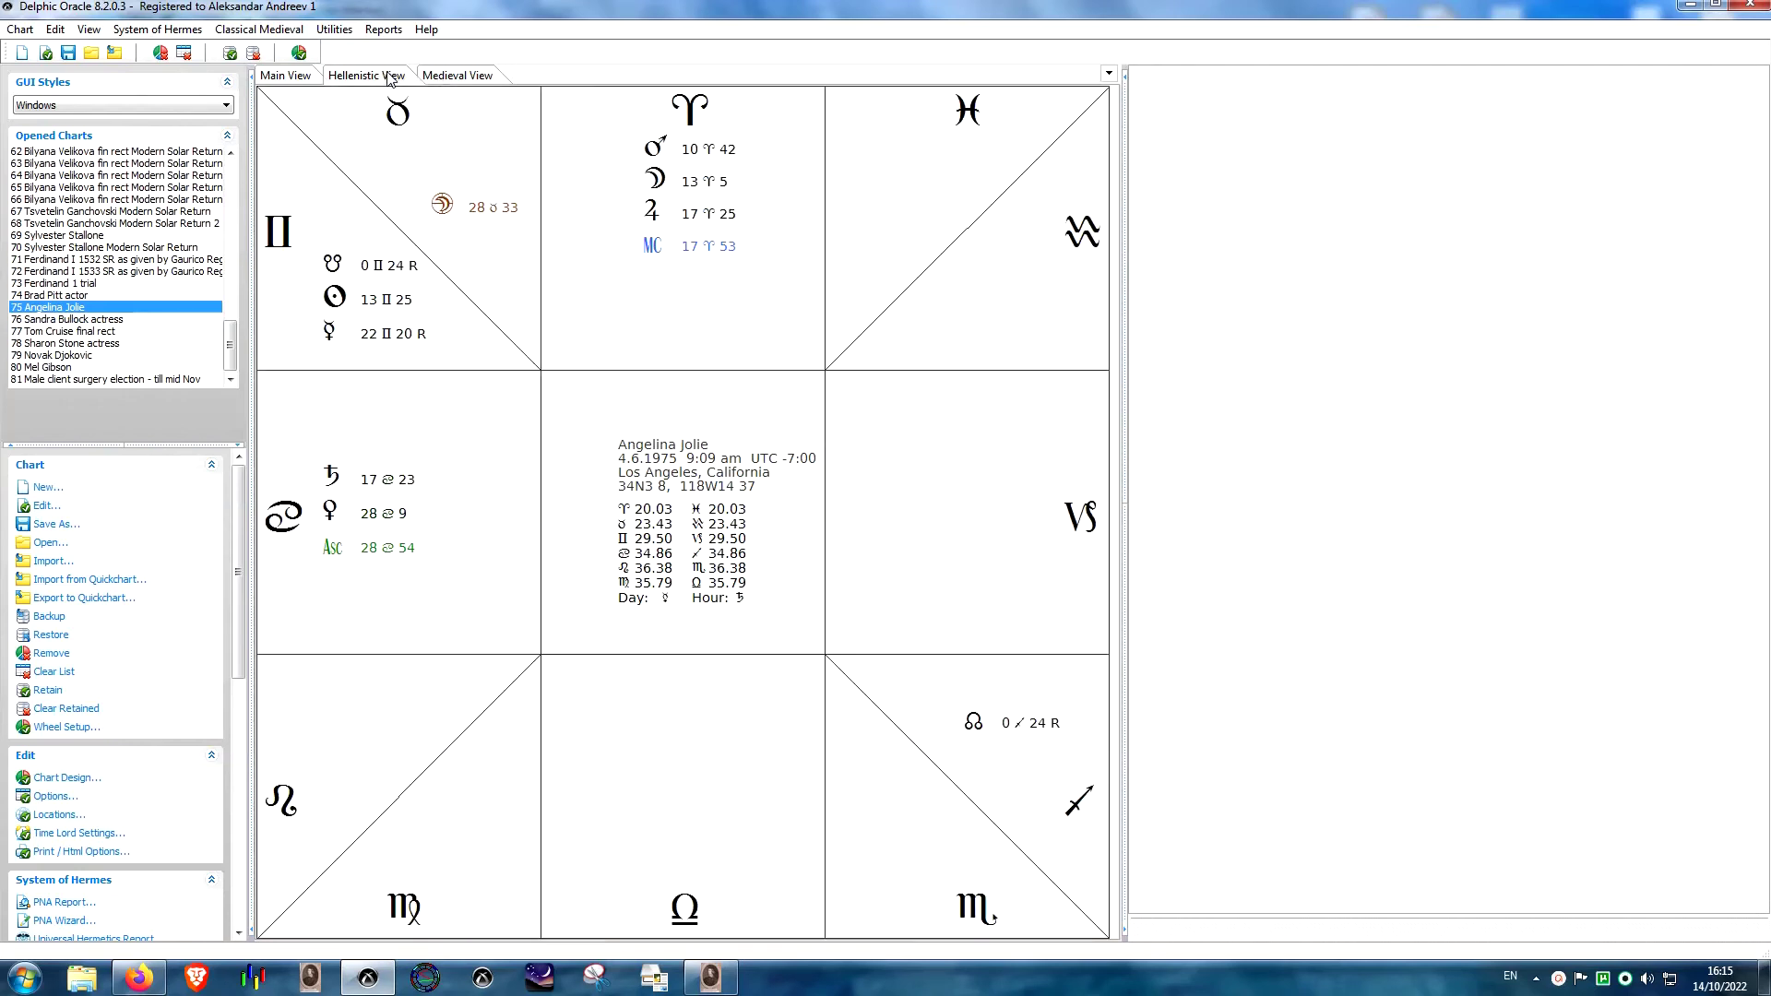
click(286, 76)
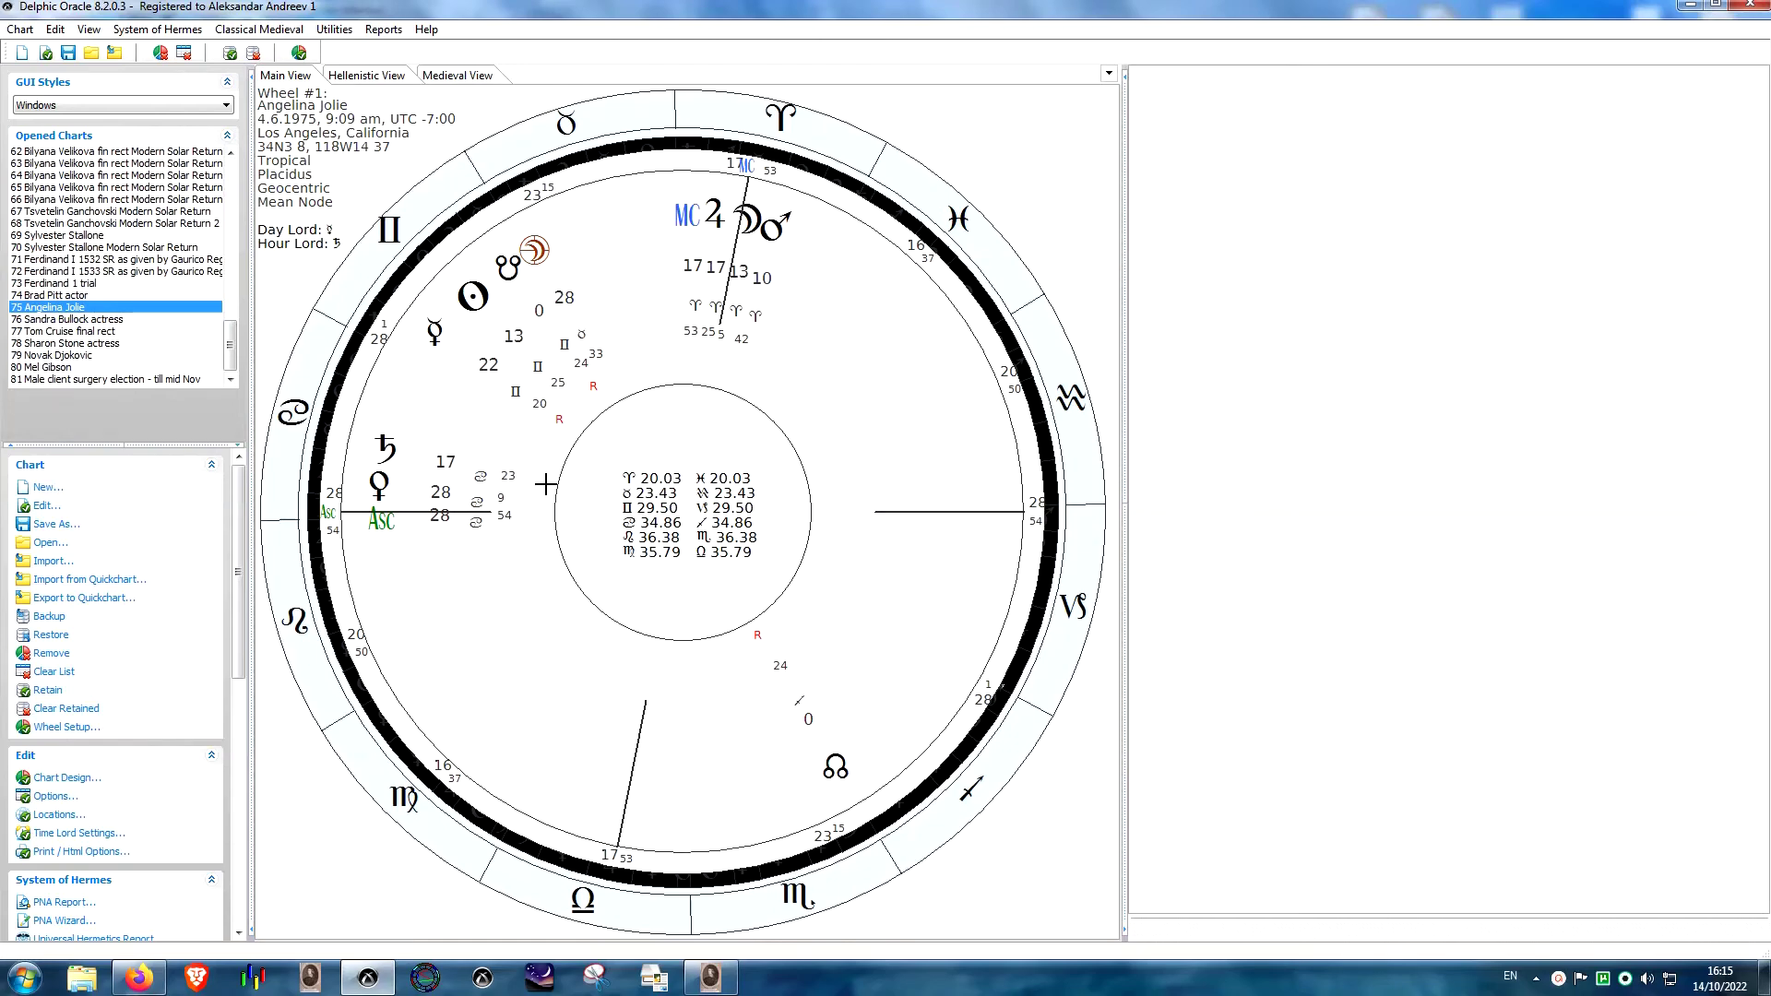
- Switch to Morinus, open the Elections chart and move its time-adjustment dialog clear of the wheel
click(373, 976)
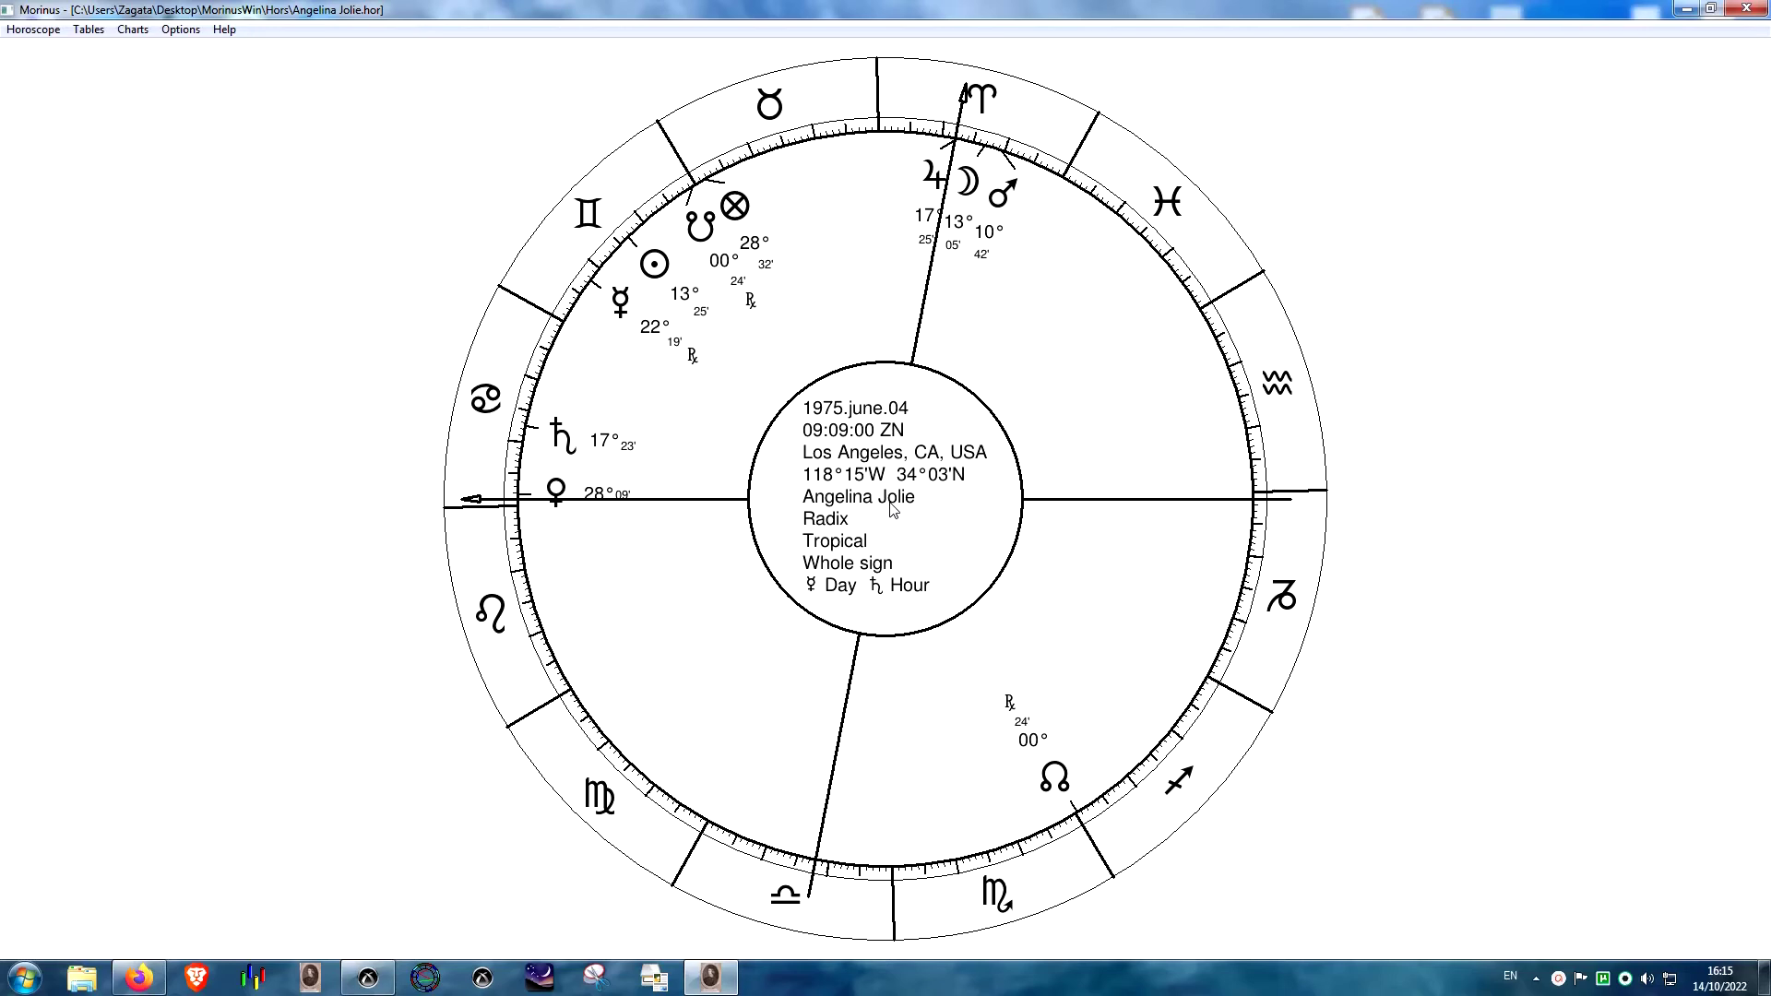
click(182, 31)
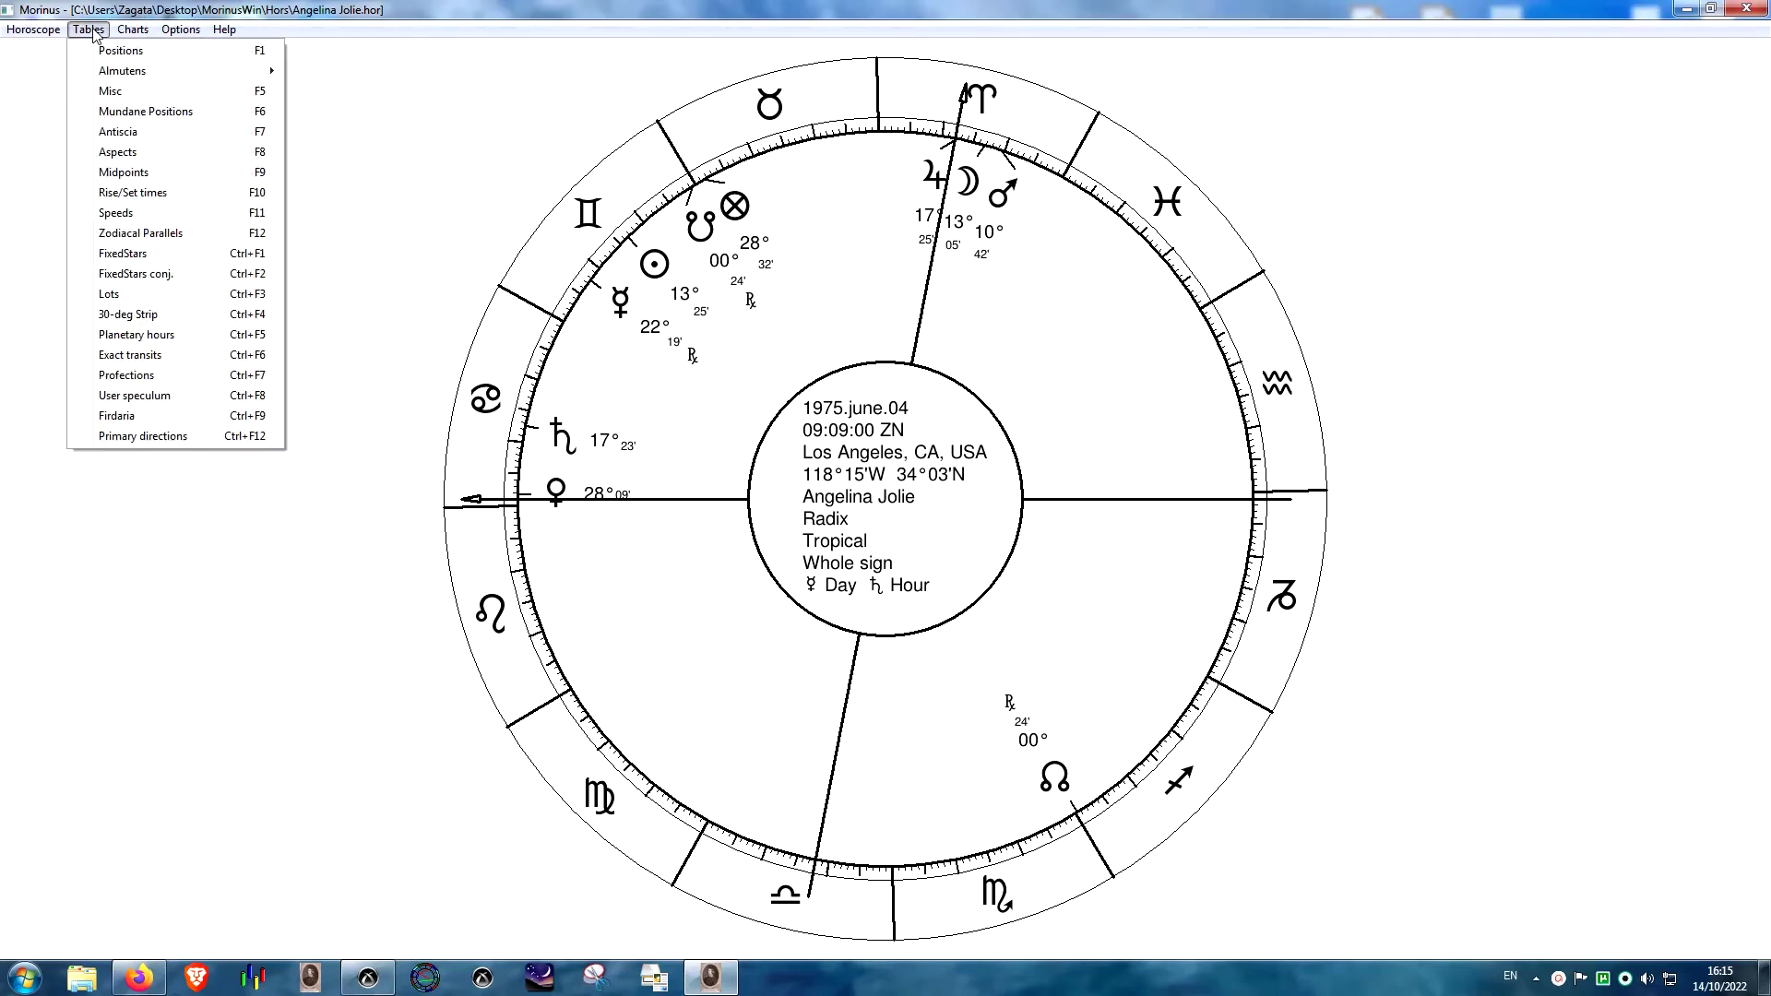
mouse_move(131, 30)
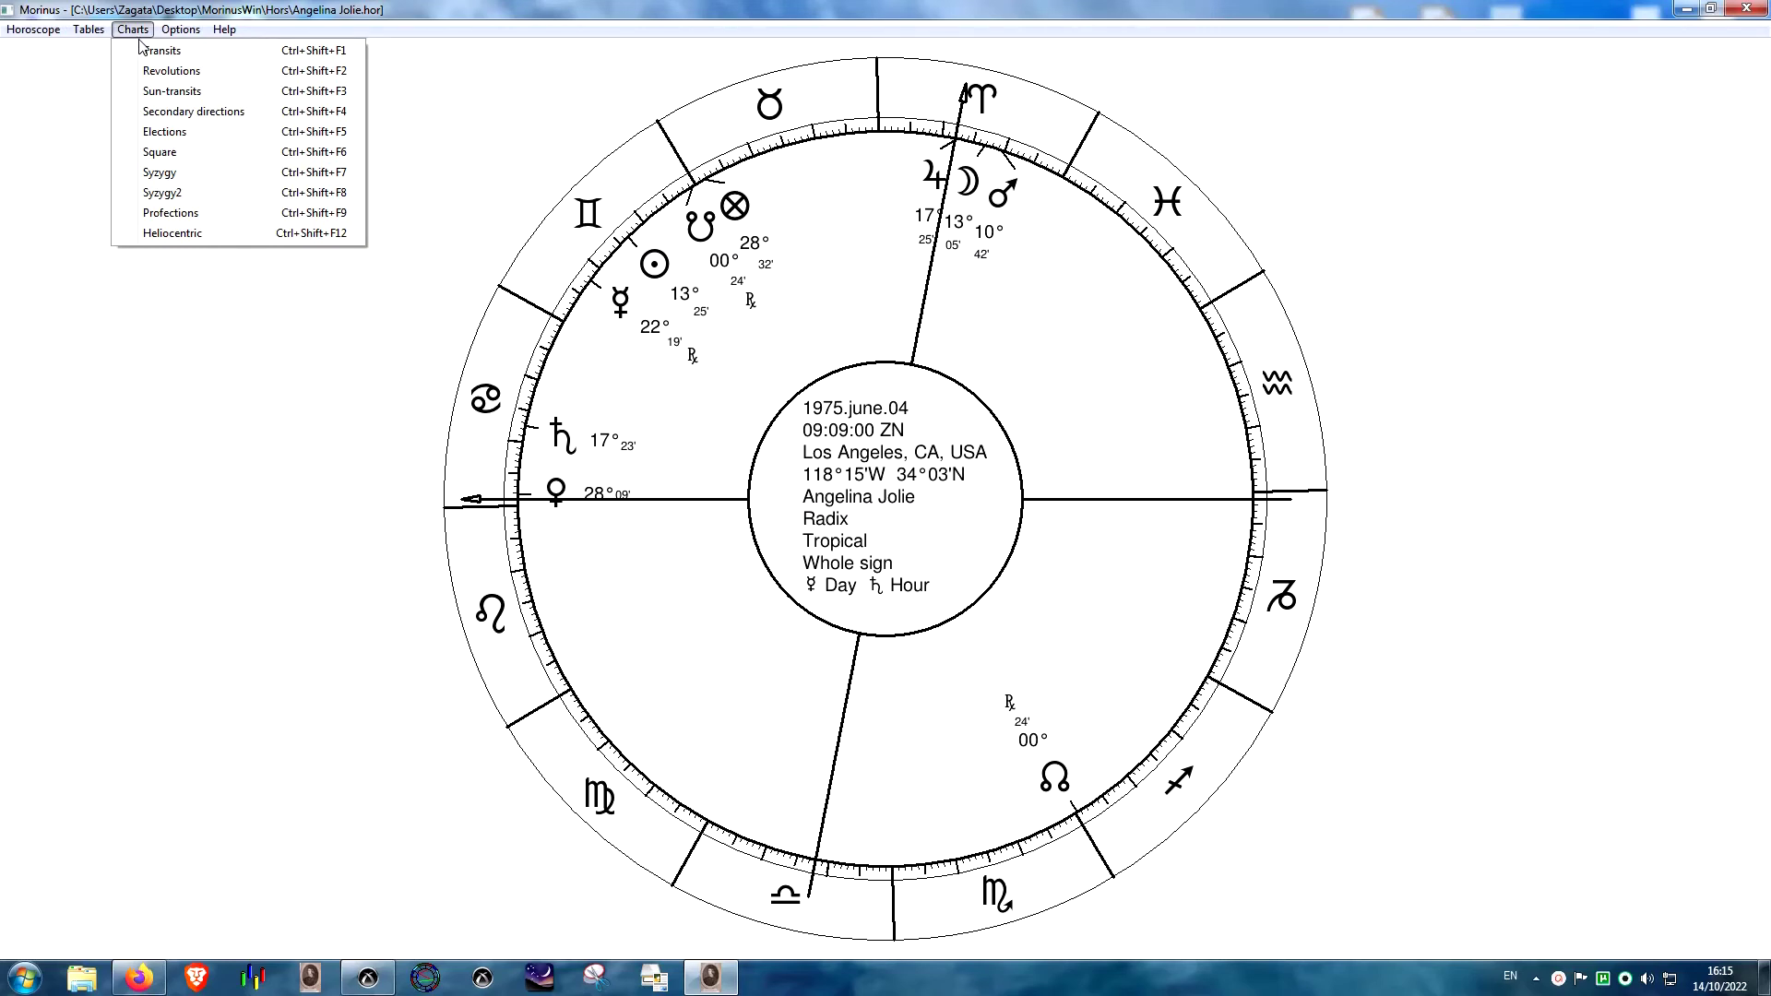
click(180, 131)
click(434, 34)
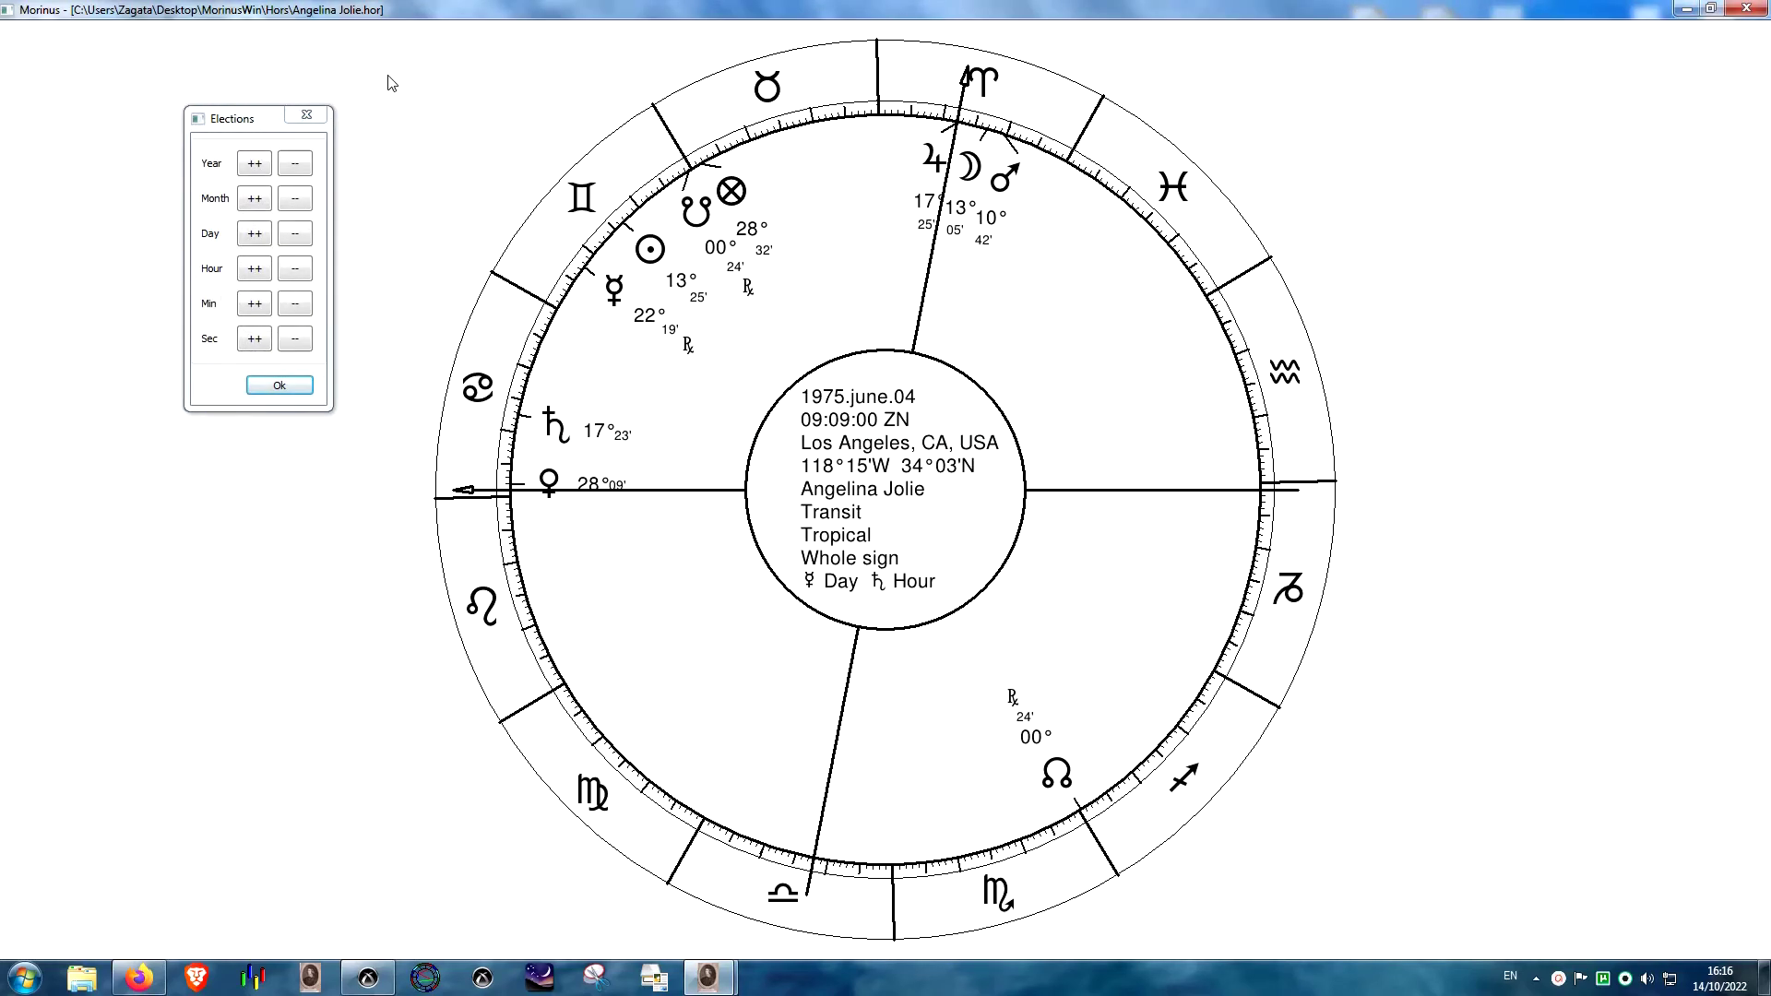
drag(252, 124, 147, 180)
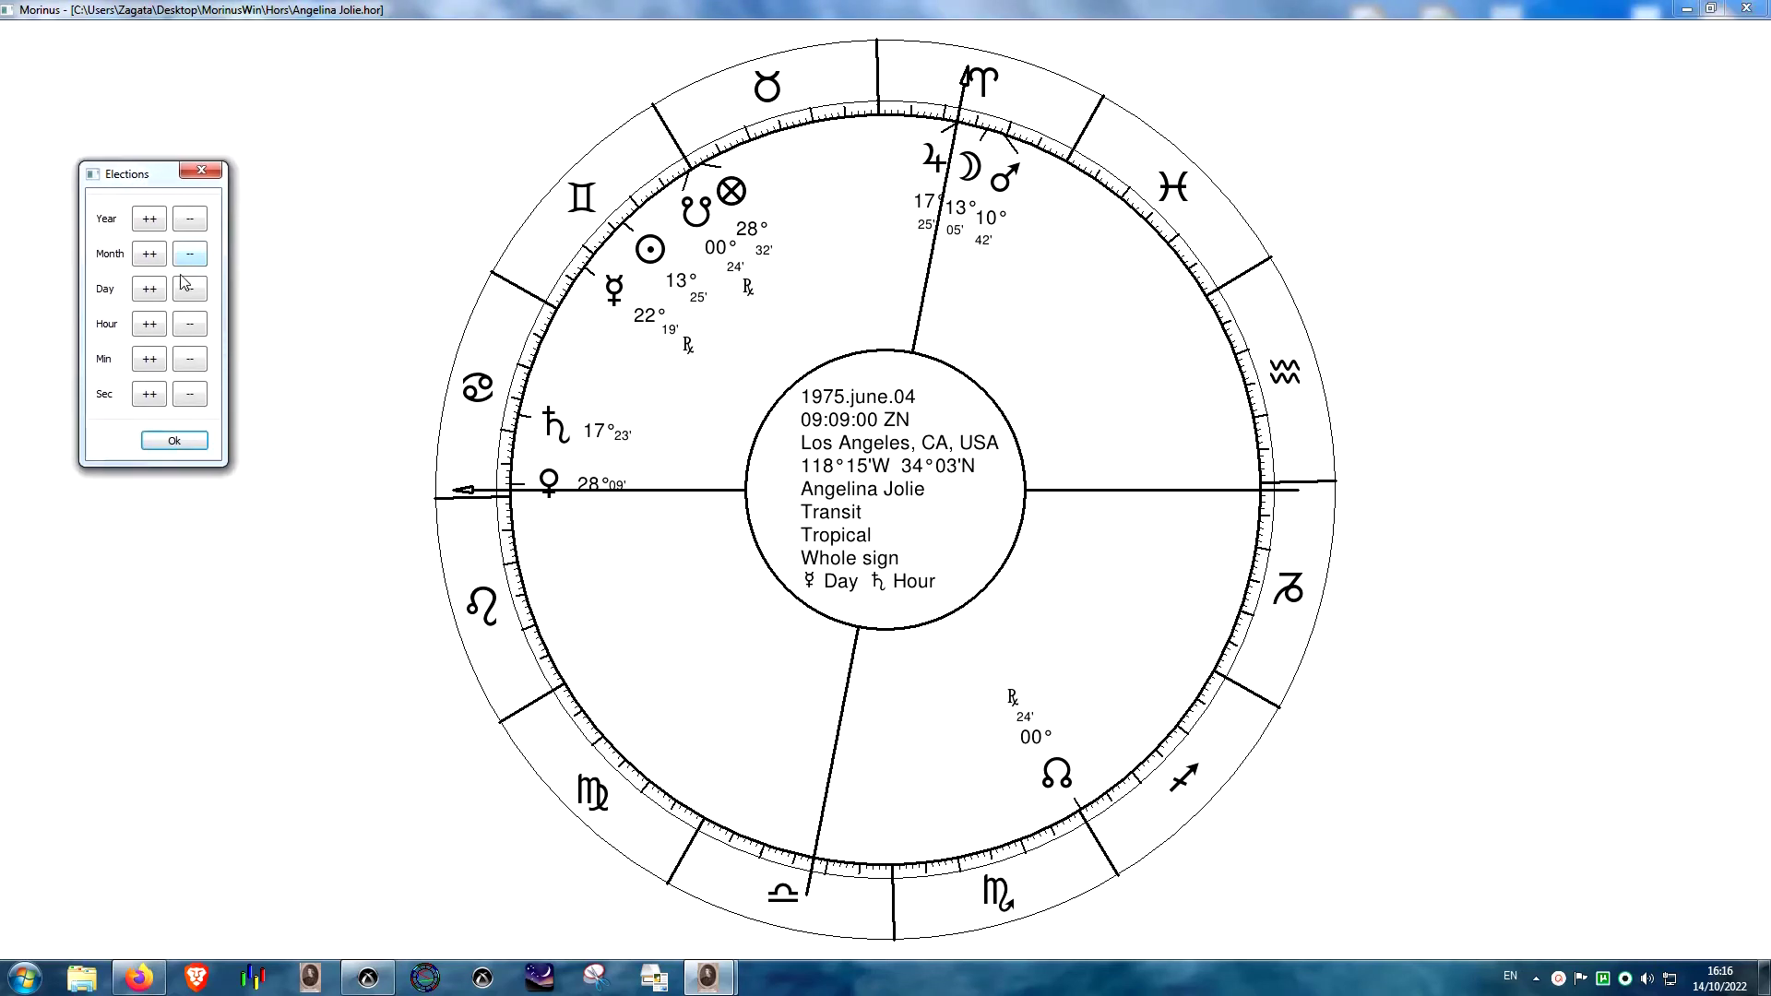
- Advance the election chart's date and time to 6 August 1976, 10:10:00
click(147, 254)
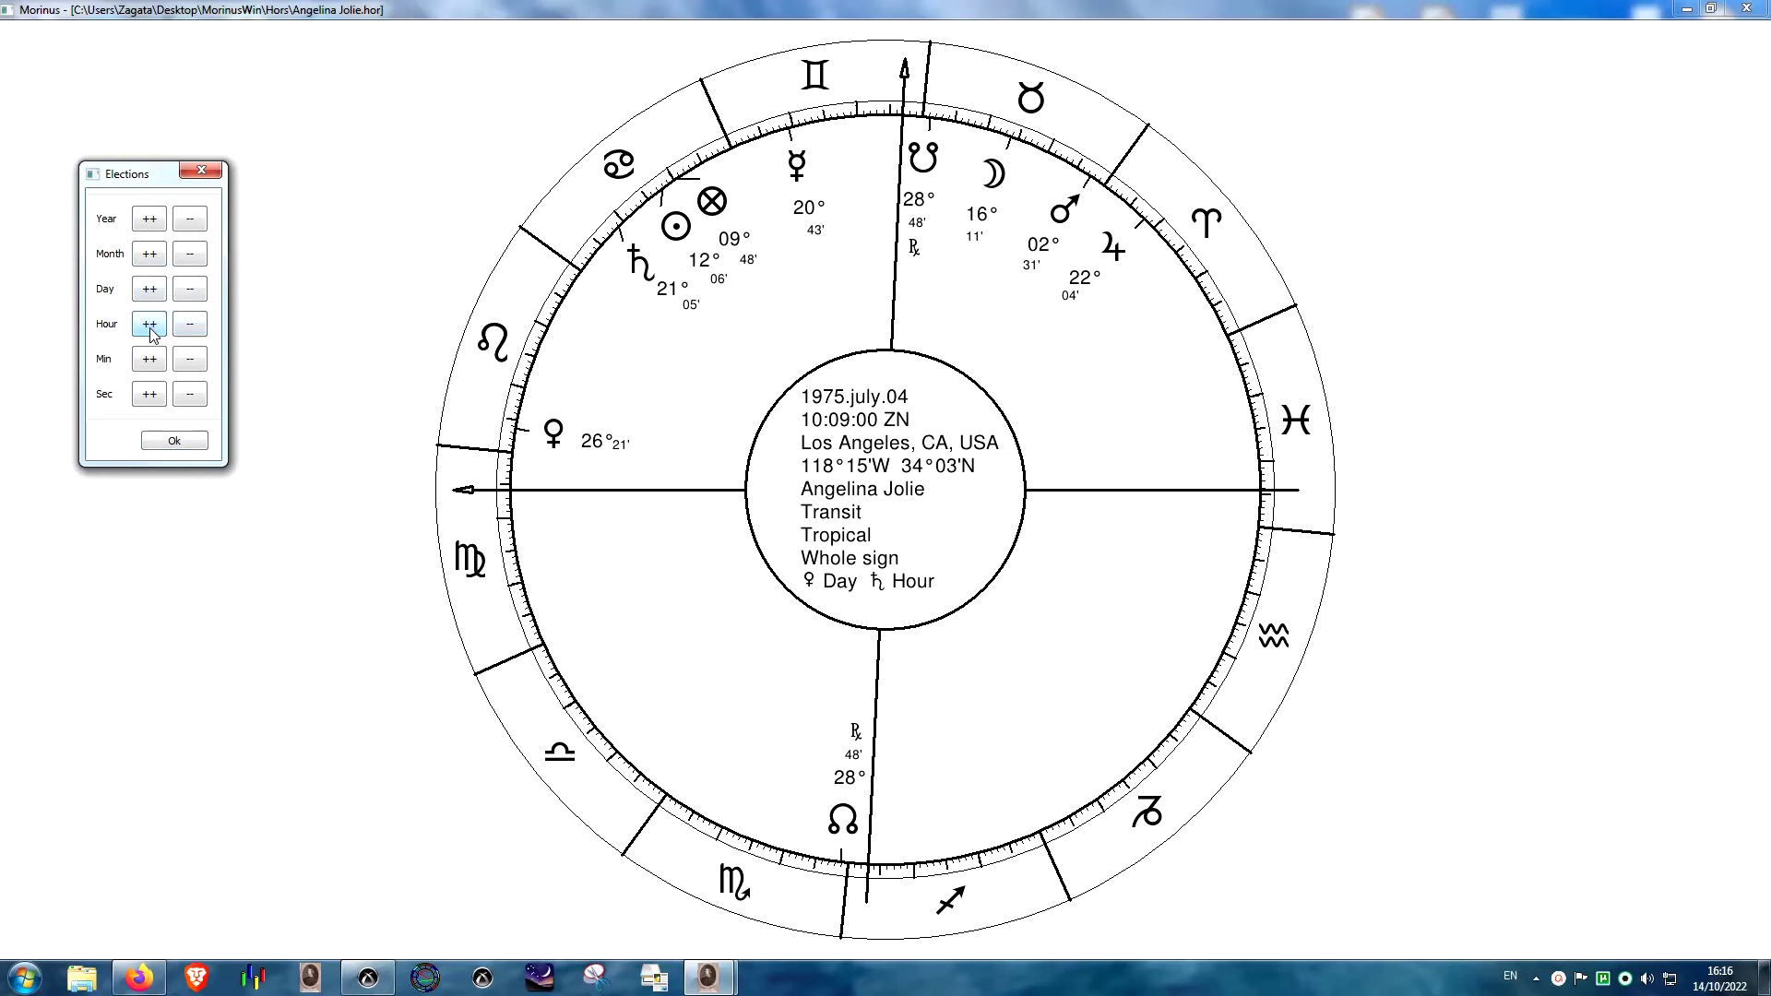
click(150, 360)
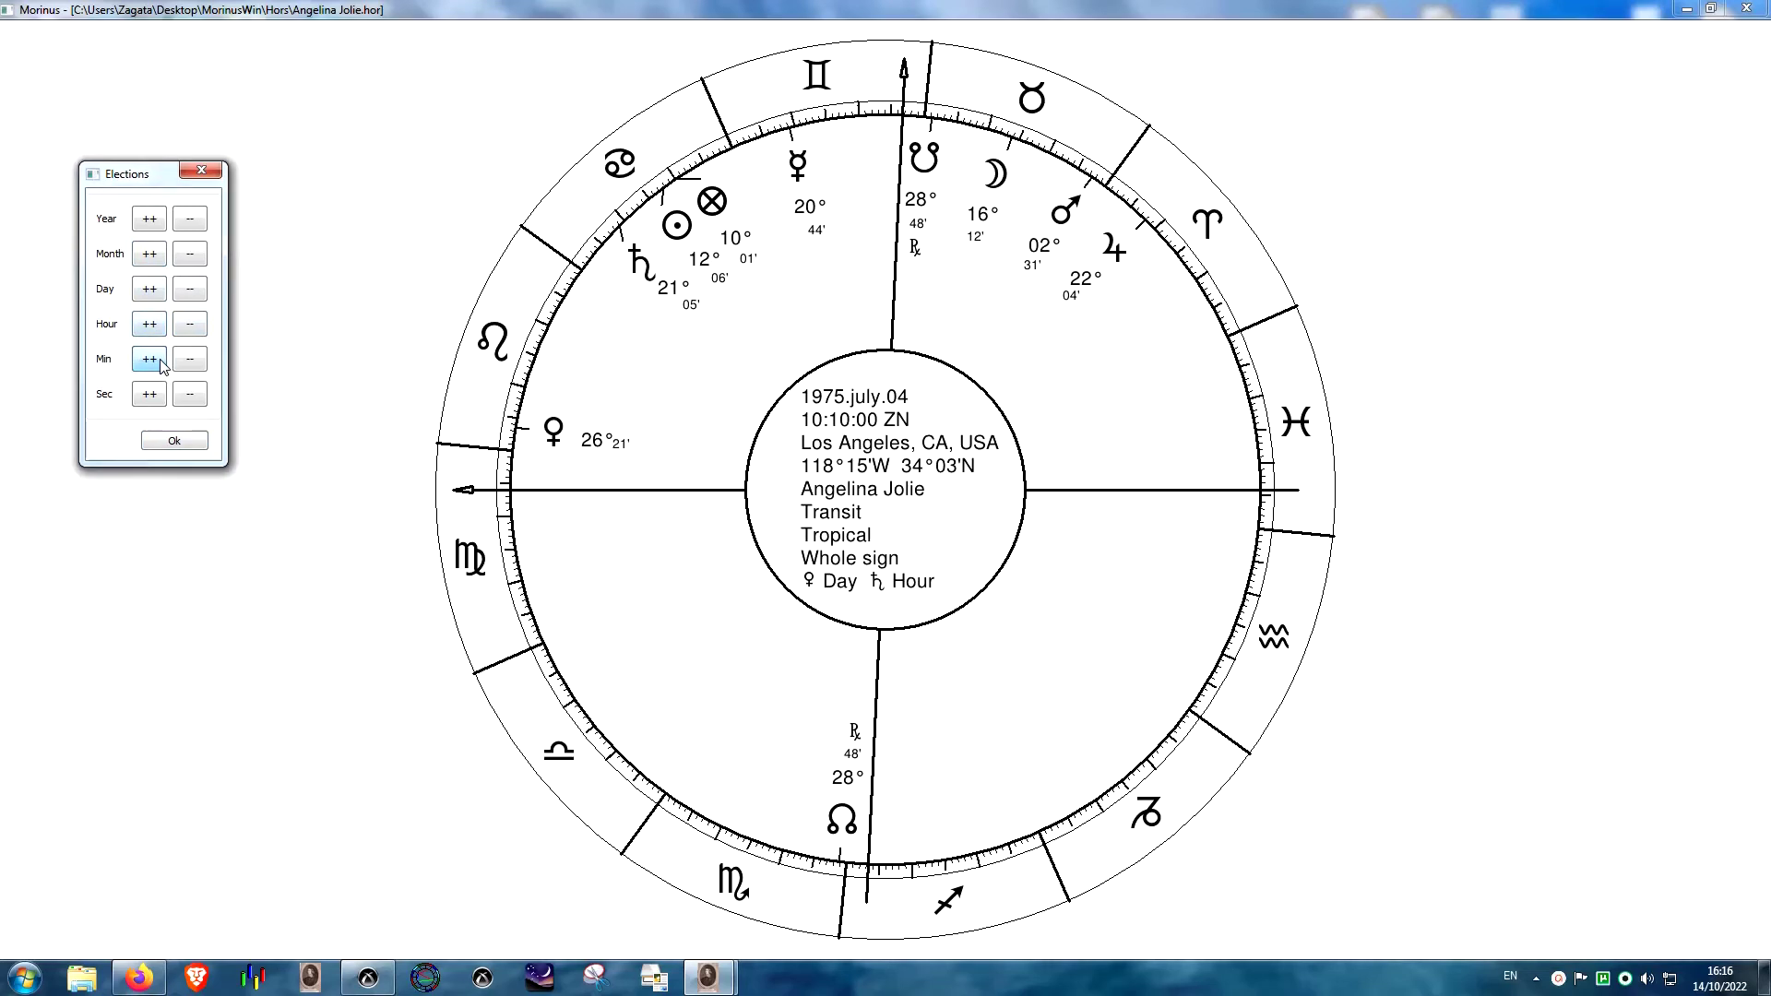
click(149, 289)
click(150, 289)
click(150, 254)
click(150, 221)
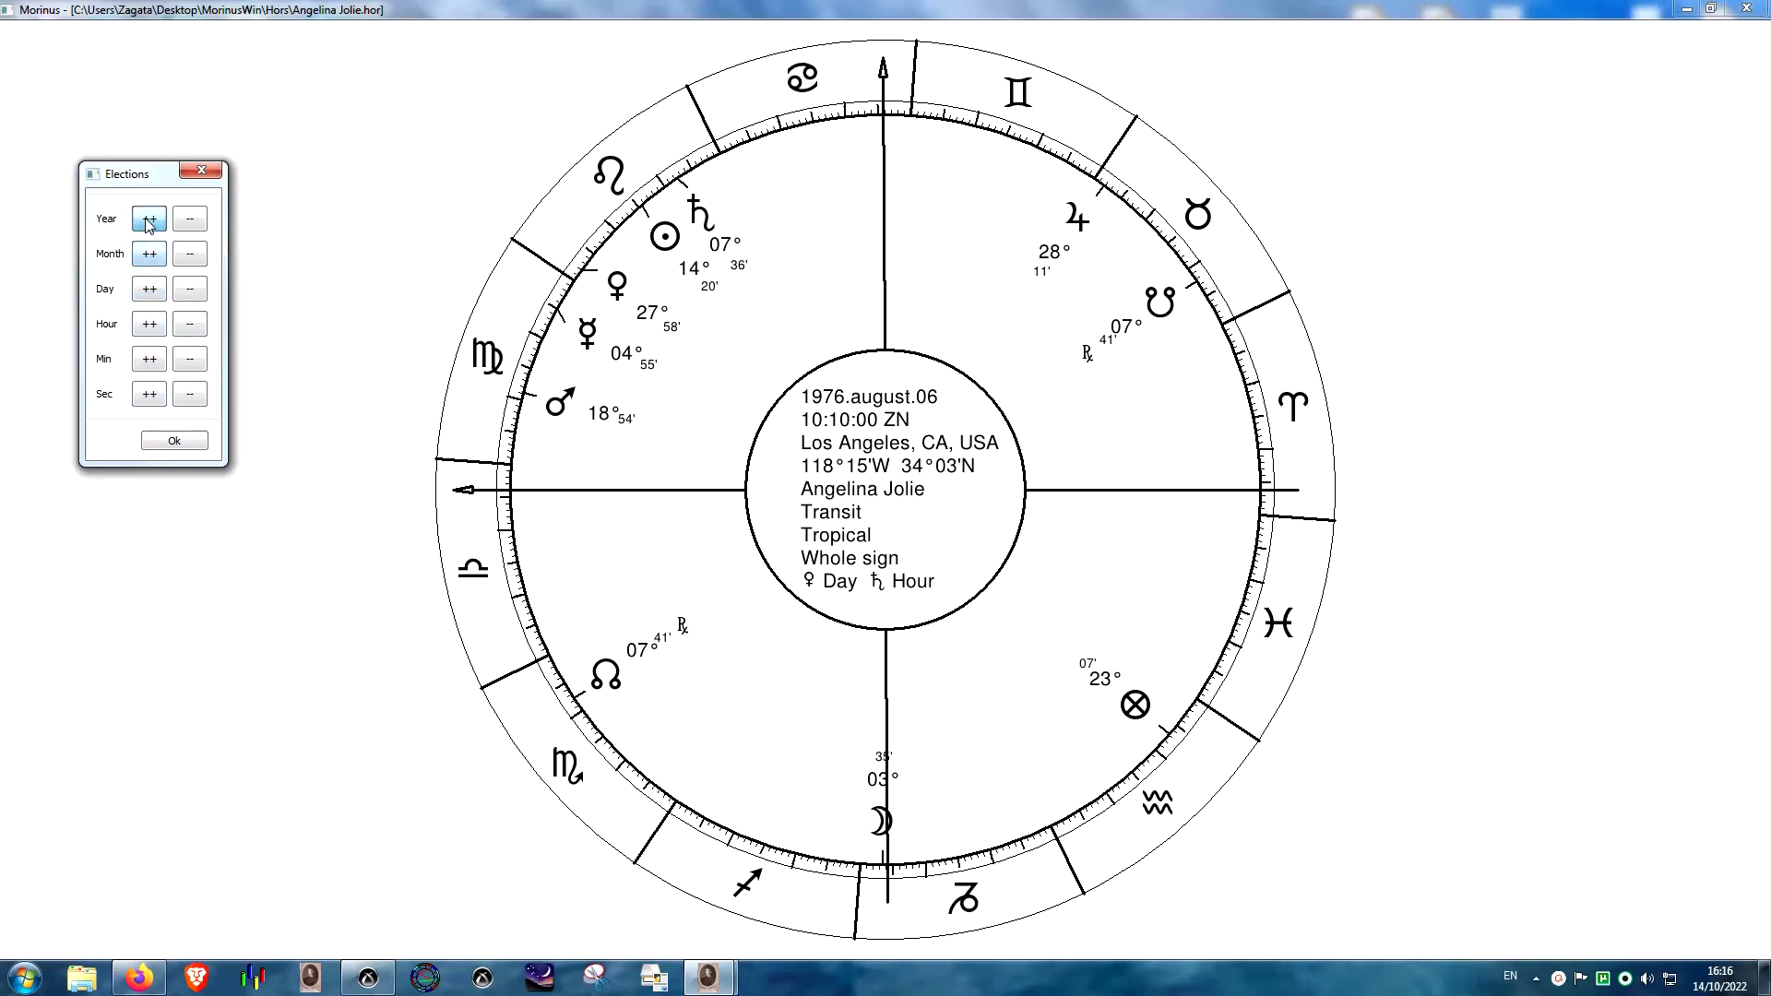
- Close the Elections time-adjustment dialog and display the election chart as a Comparision with the radix
click(201, 171)
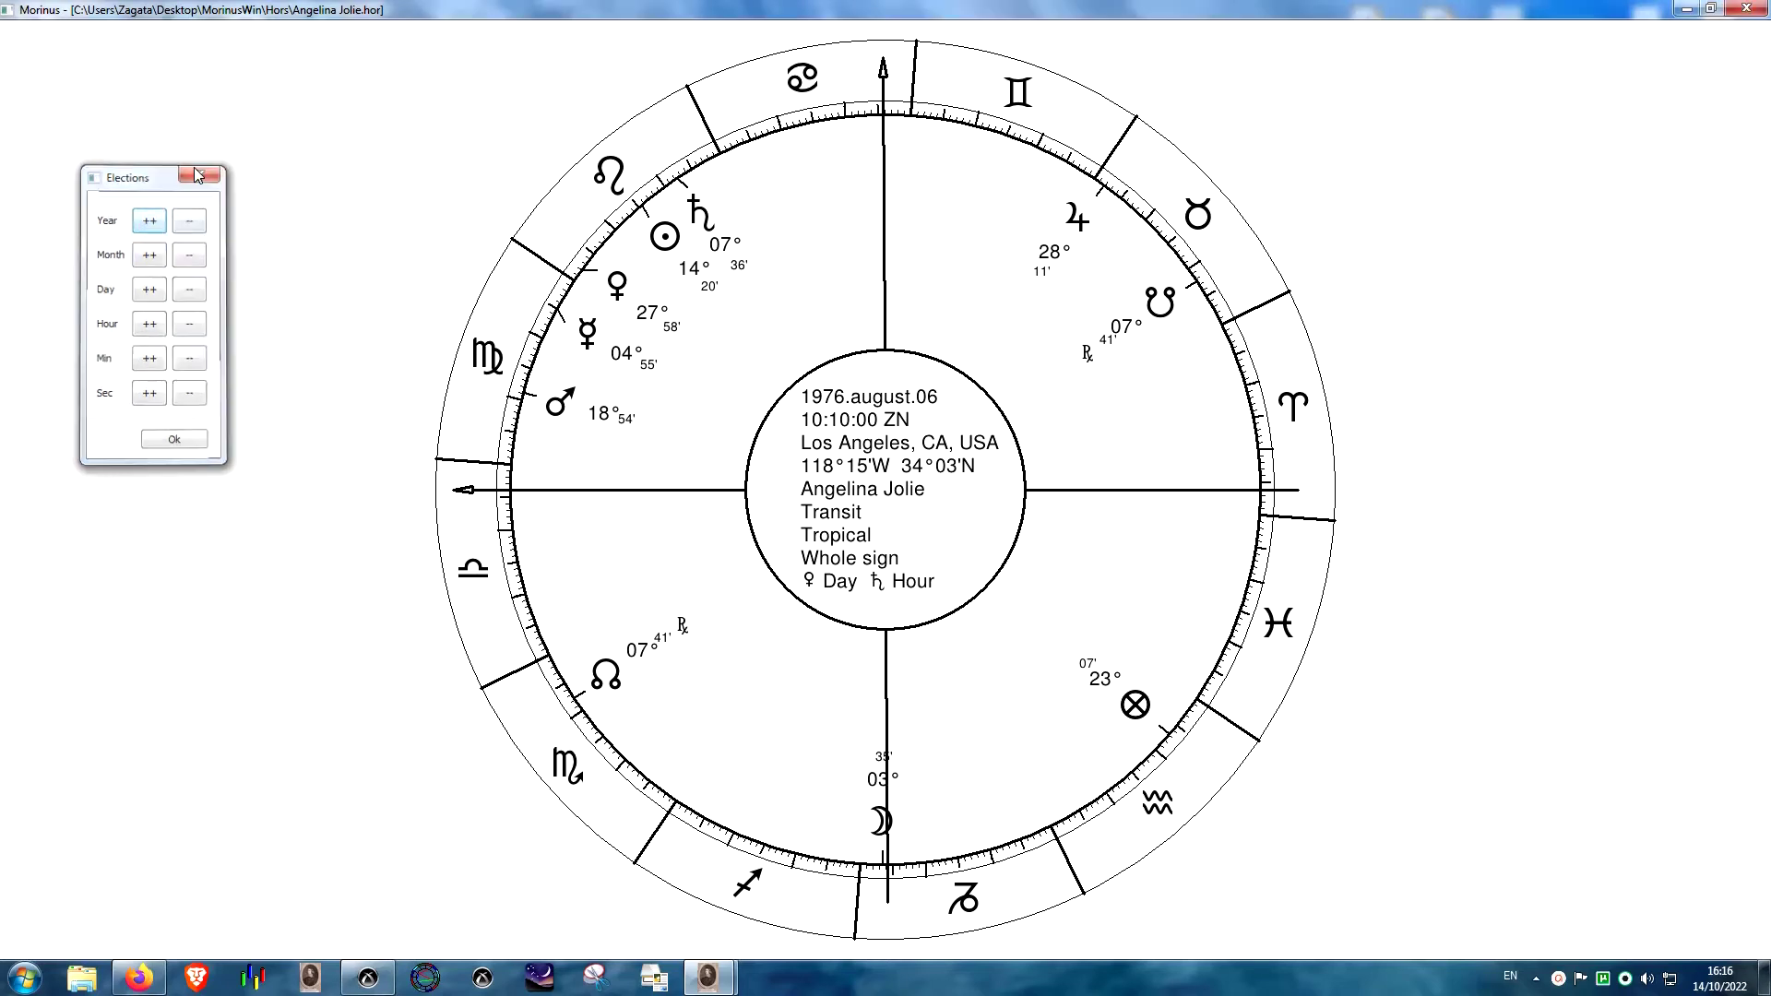
right_click(140, 230)
click(179, 164)
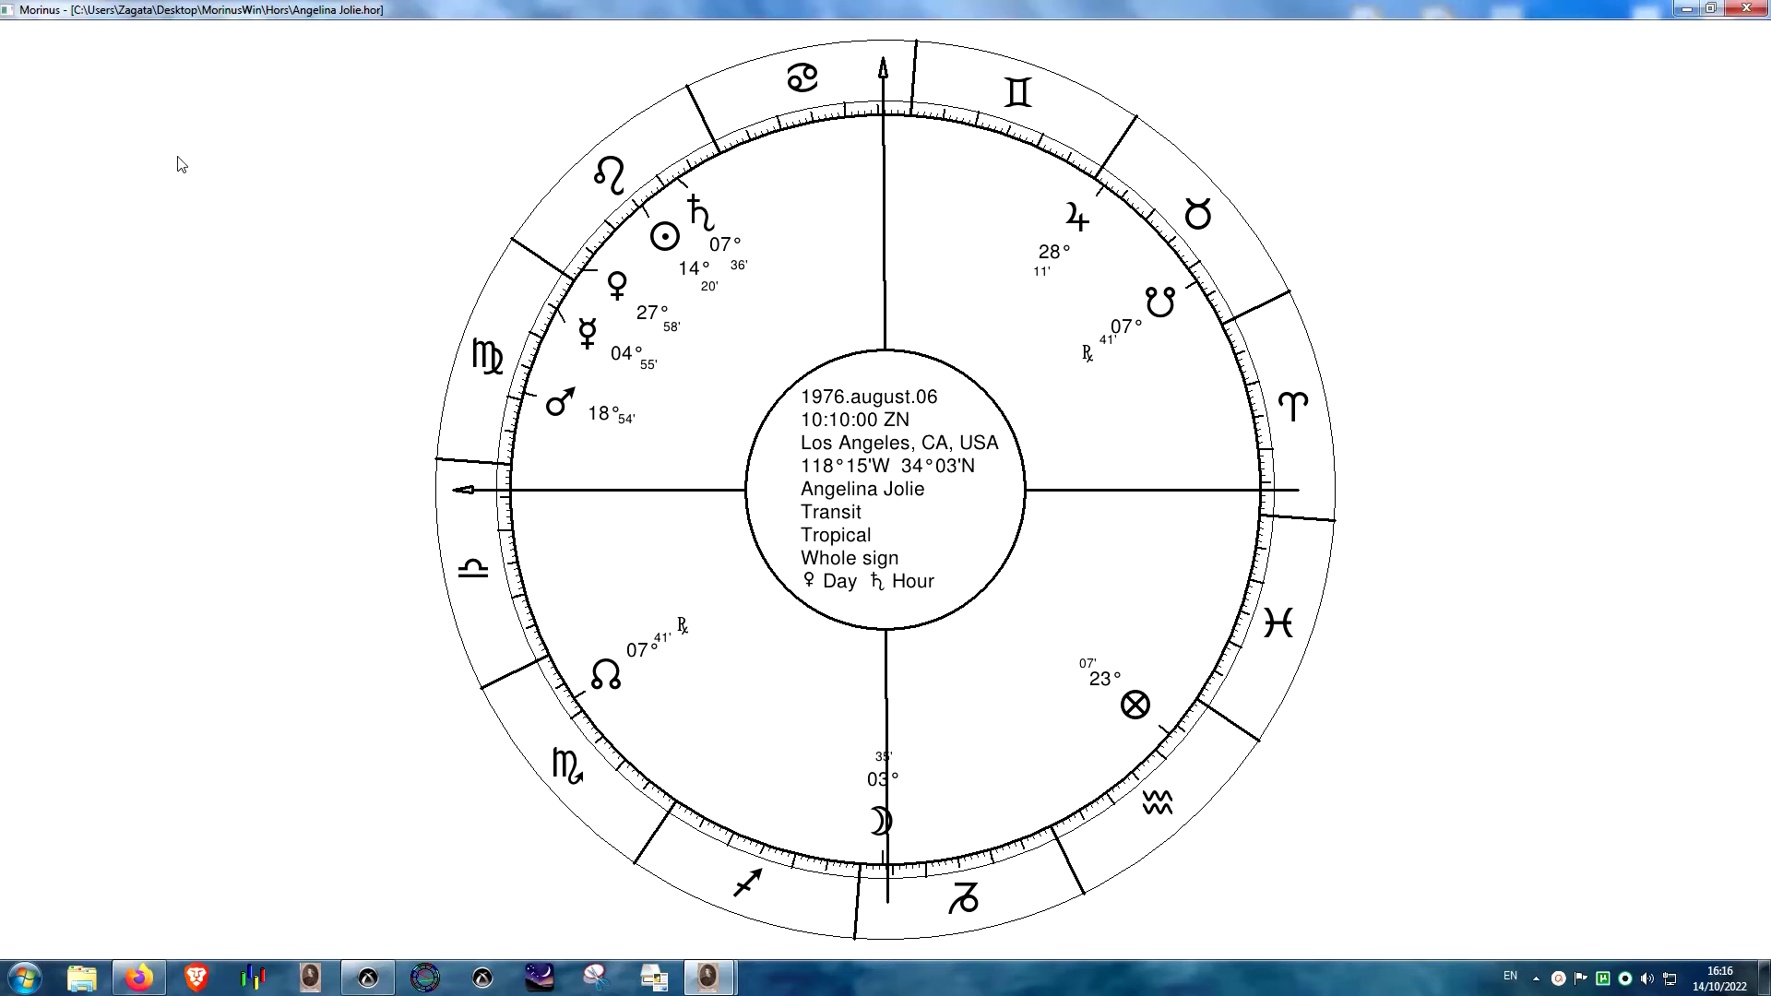
right_click(202, 208)
mouse_move(277, 216)
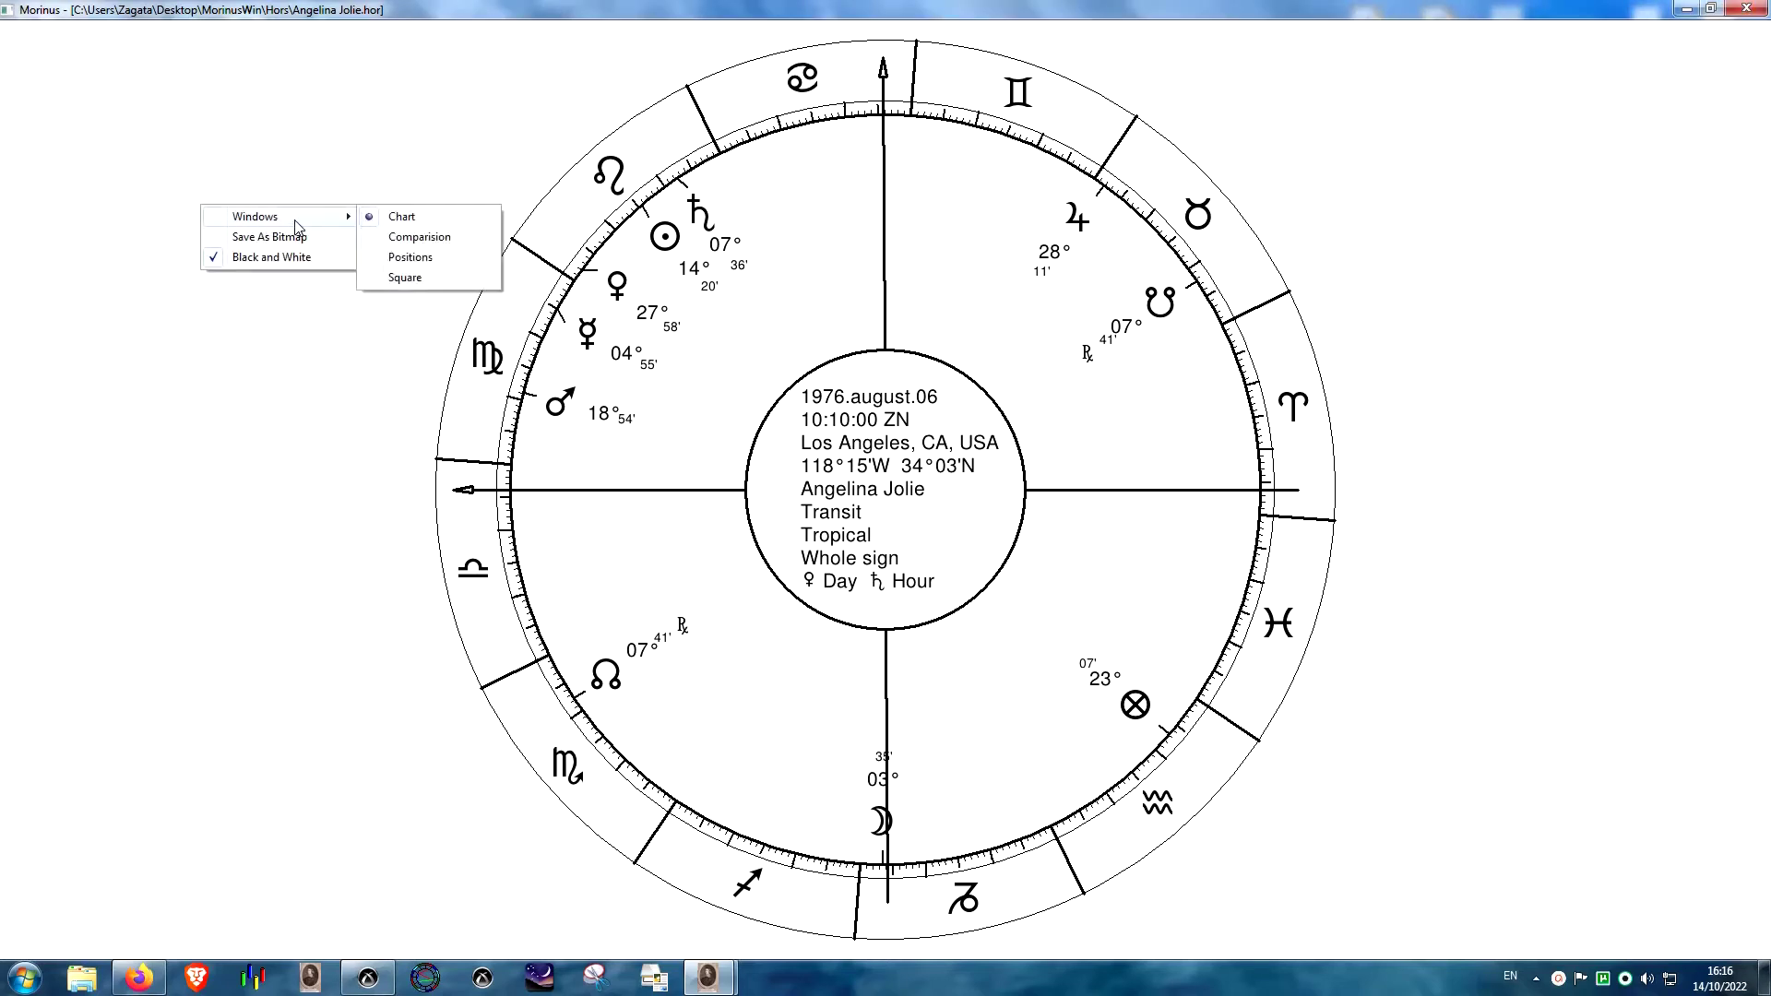
click(420, 238)
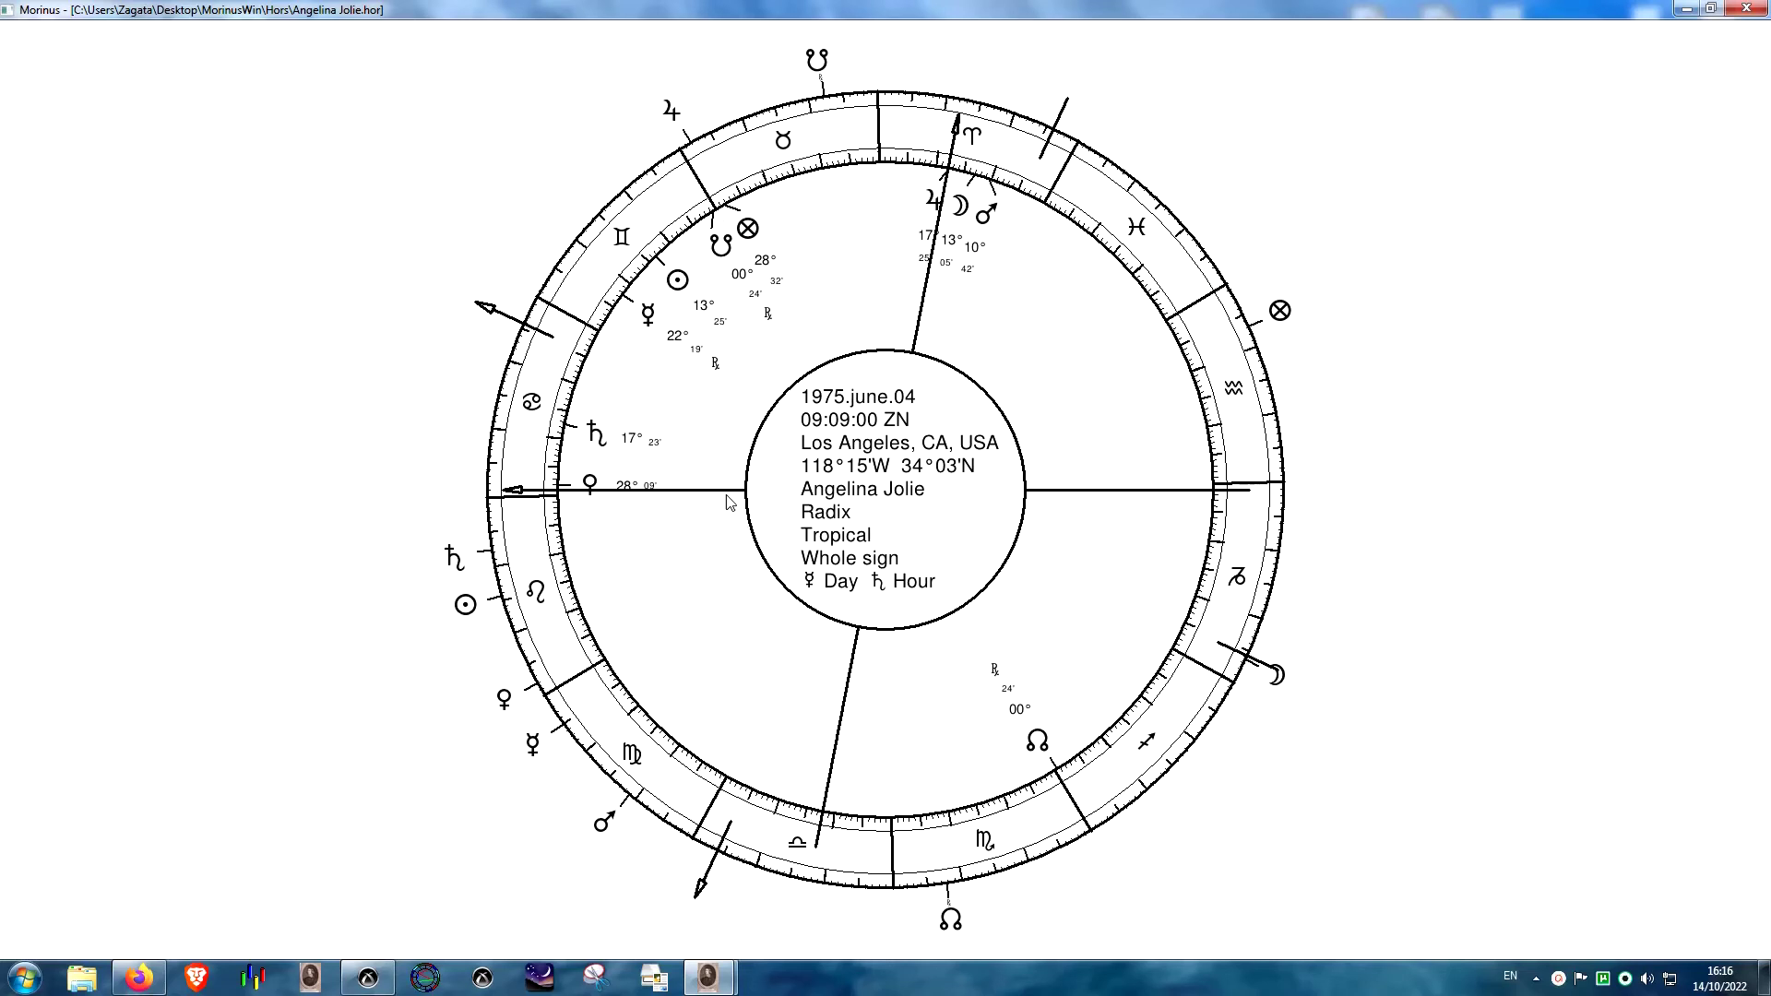
- View the election chart's Positions table and Square layout, and return to the natal chart
right_click(273, 224)
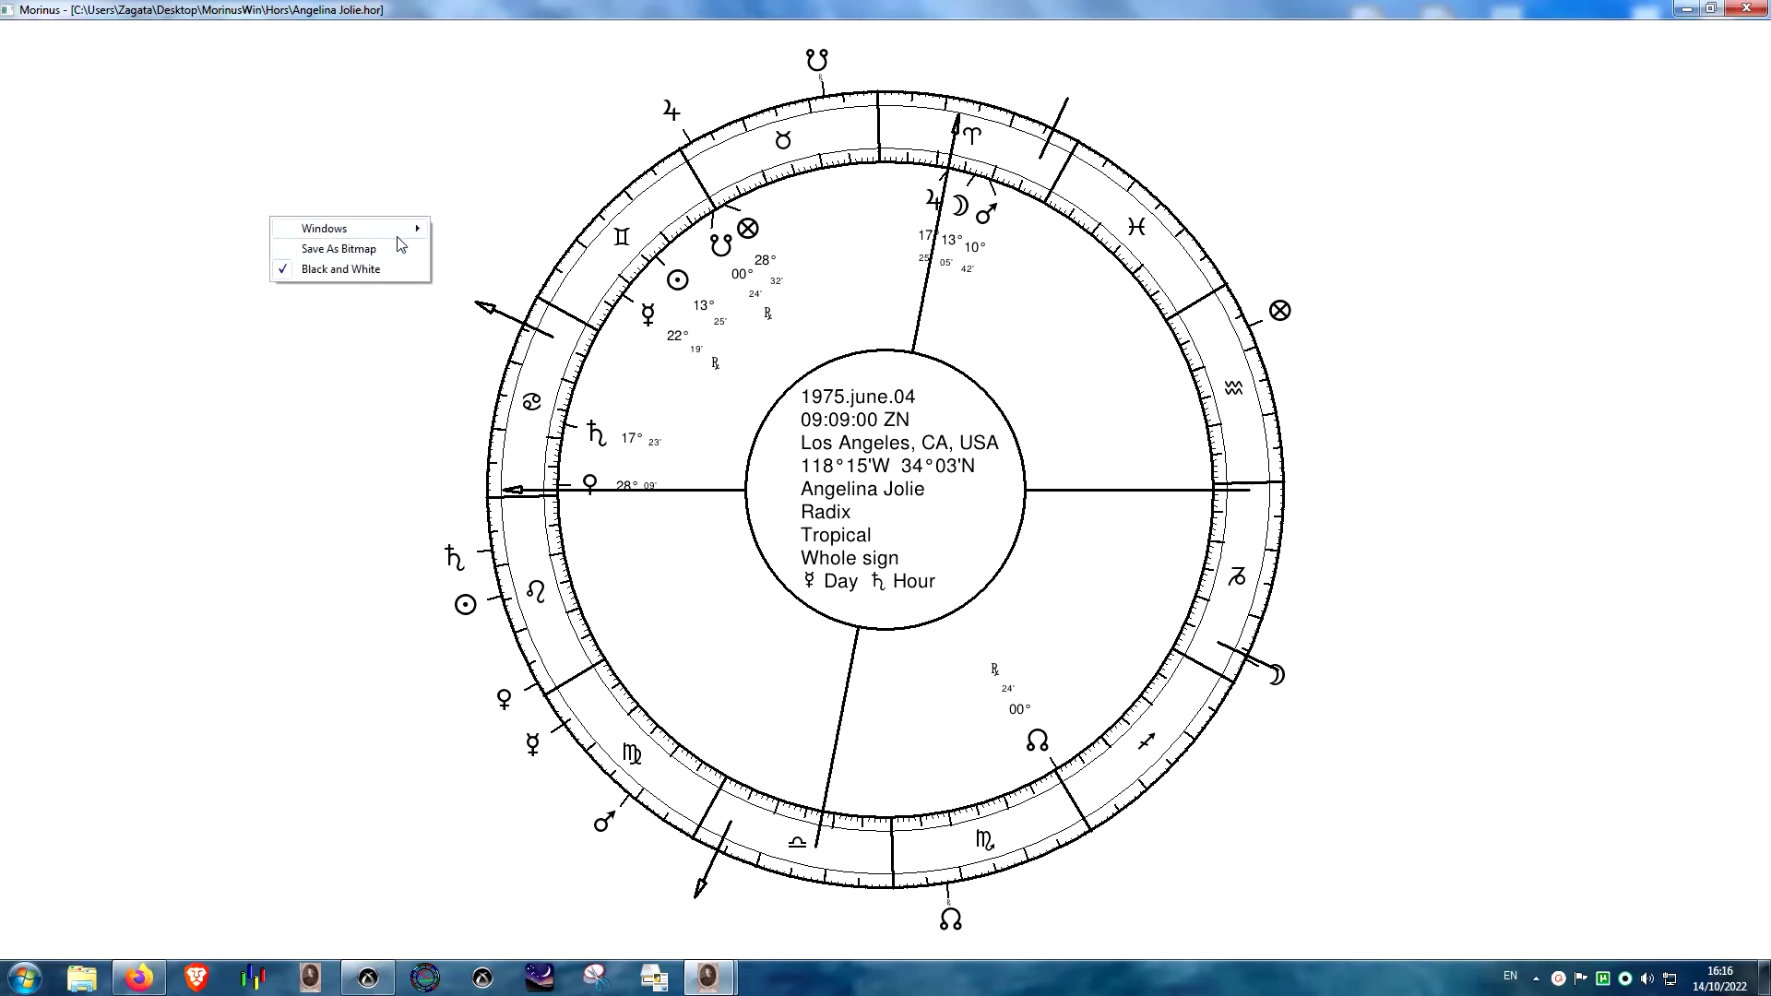
mouse_move(406, 230)
click(497, 270)
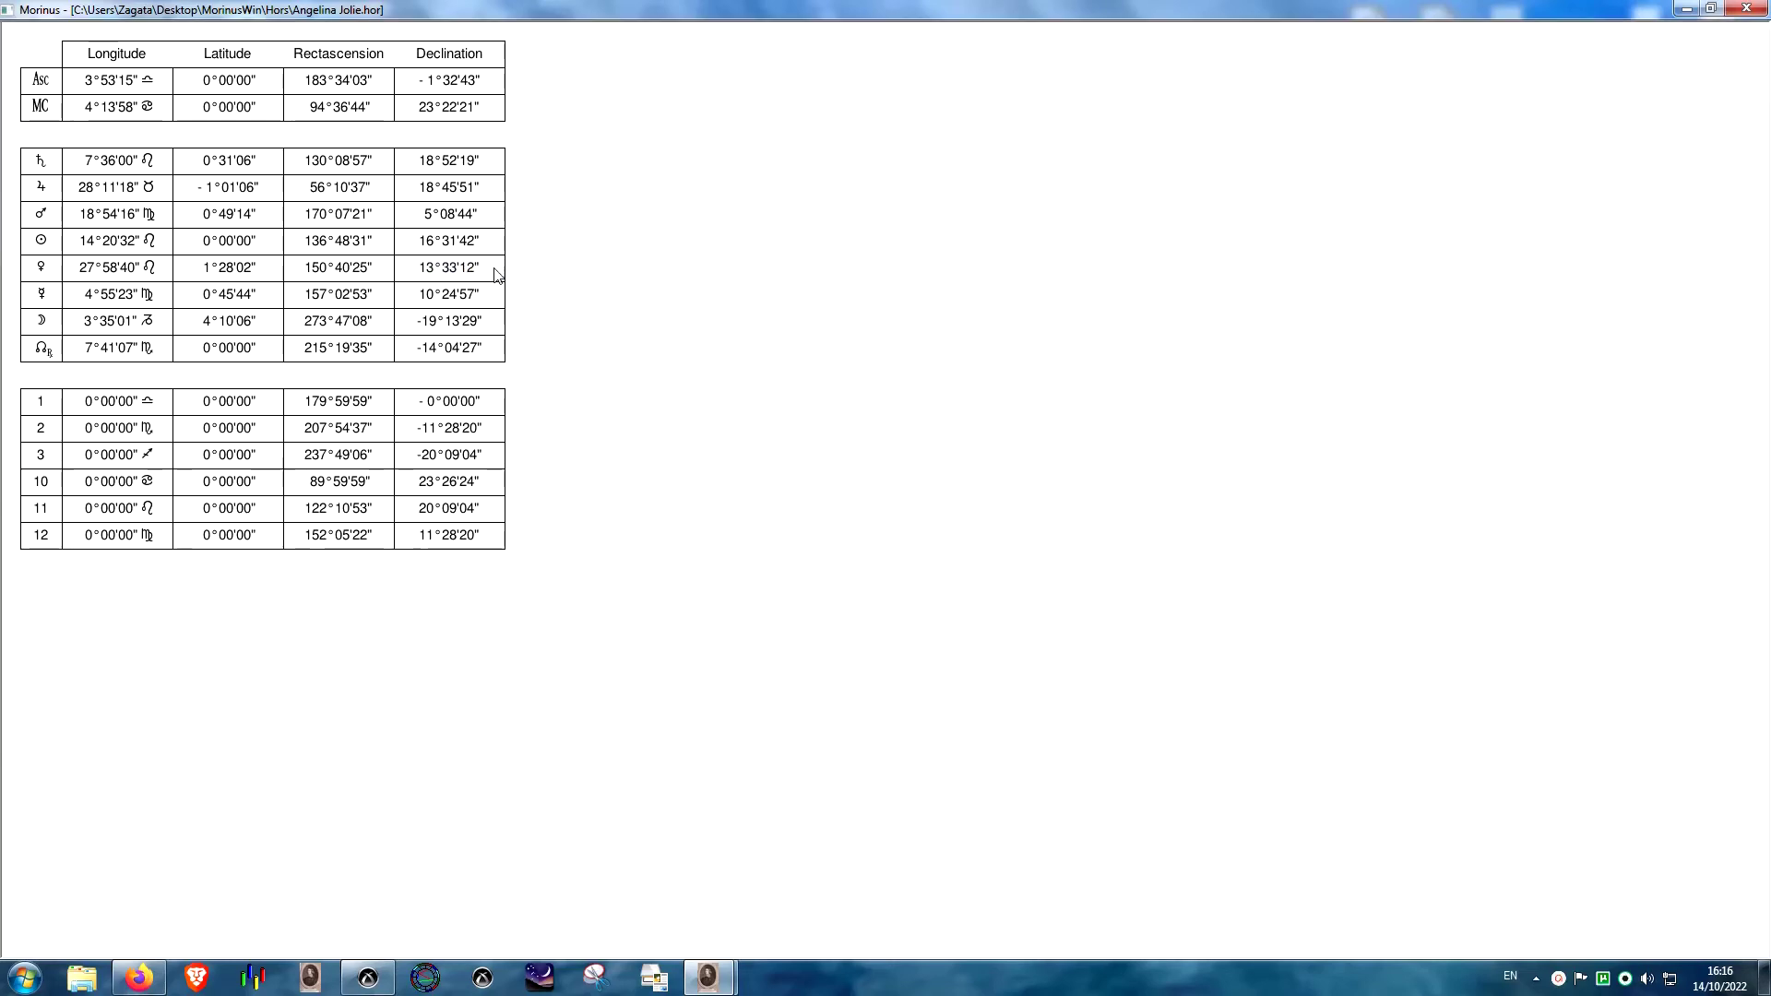
right_click(557, 270)
mouse_move(700, 280)
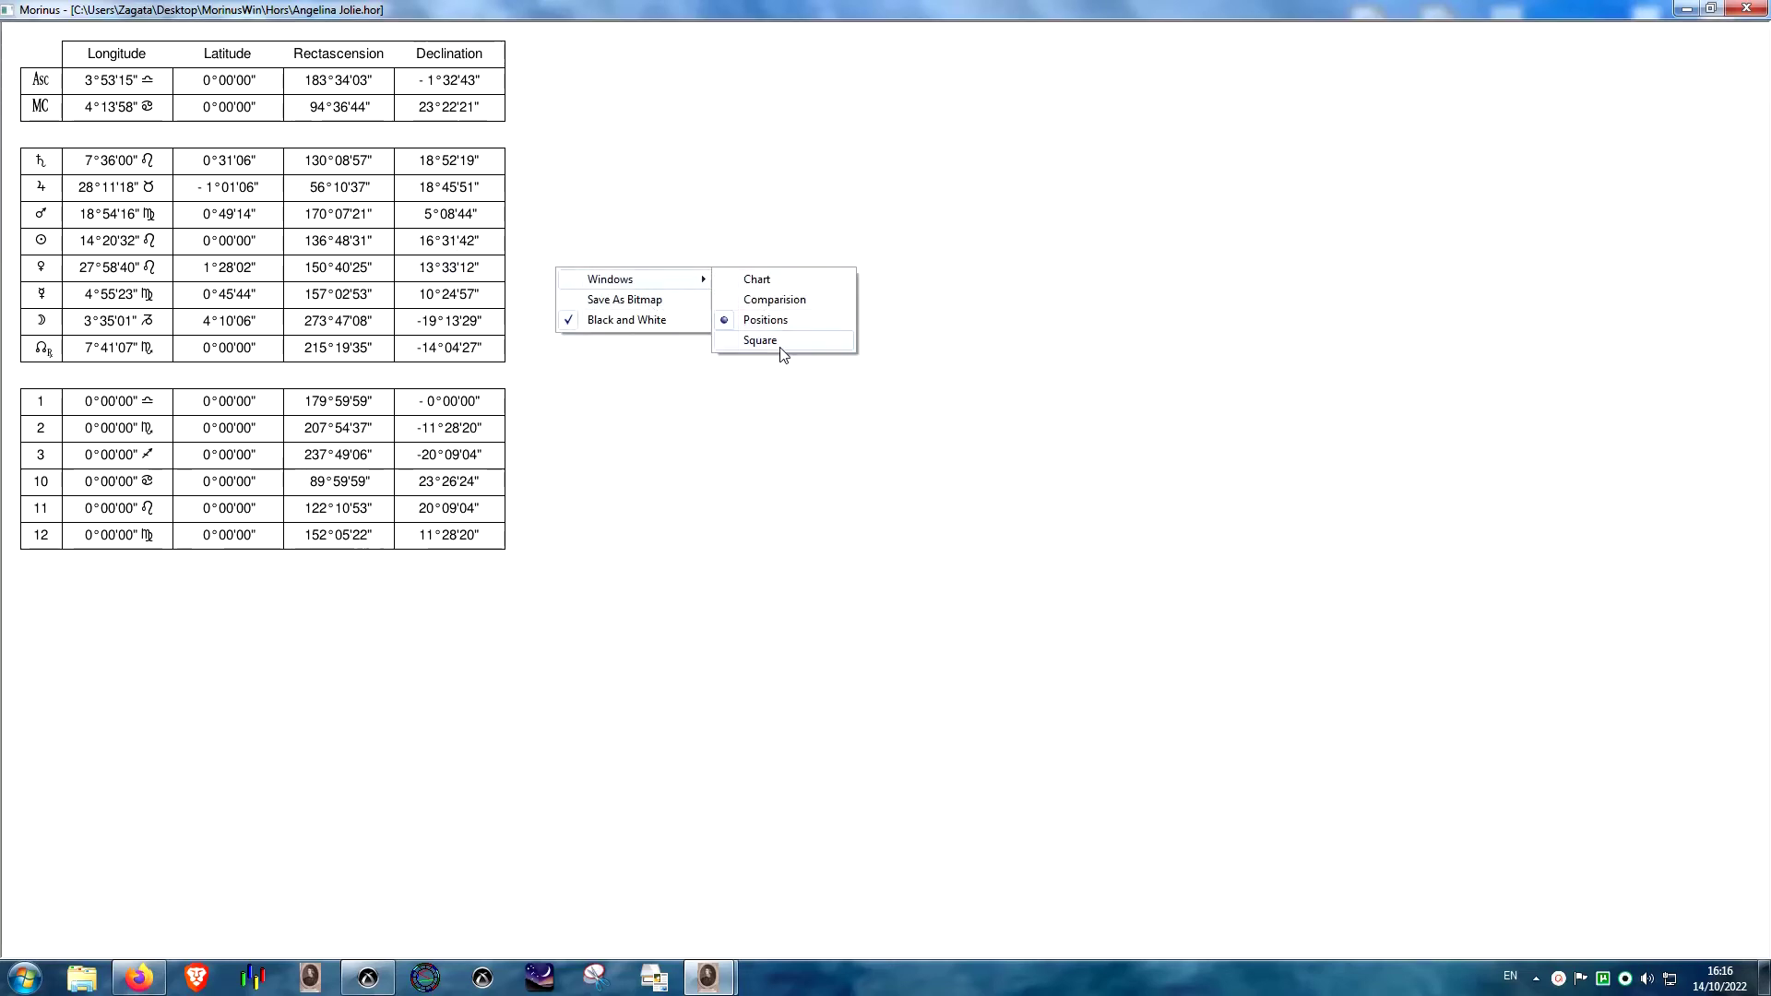
click(779, 340)
key(Escape)
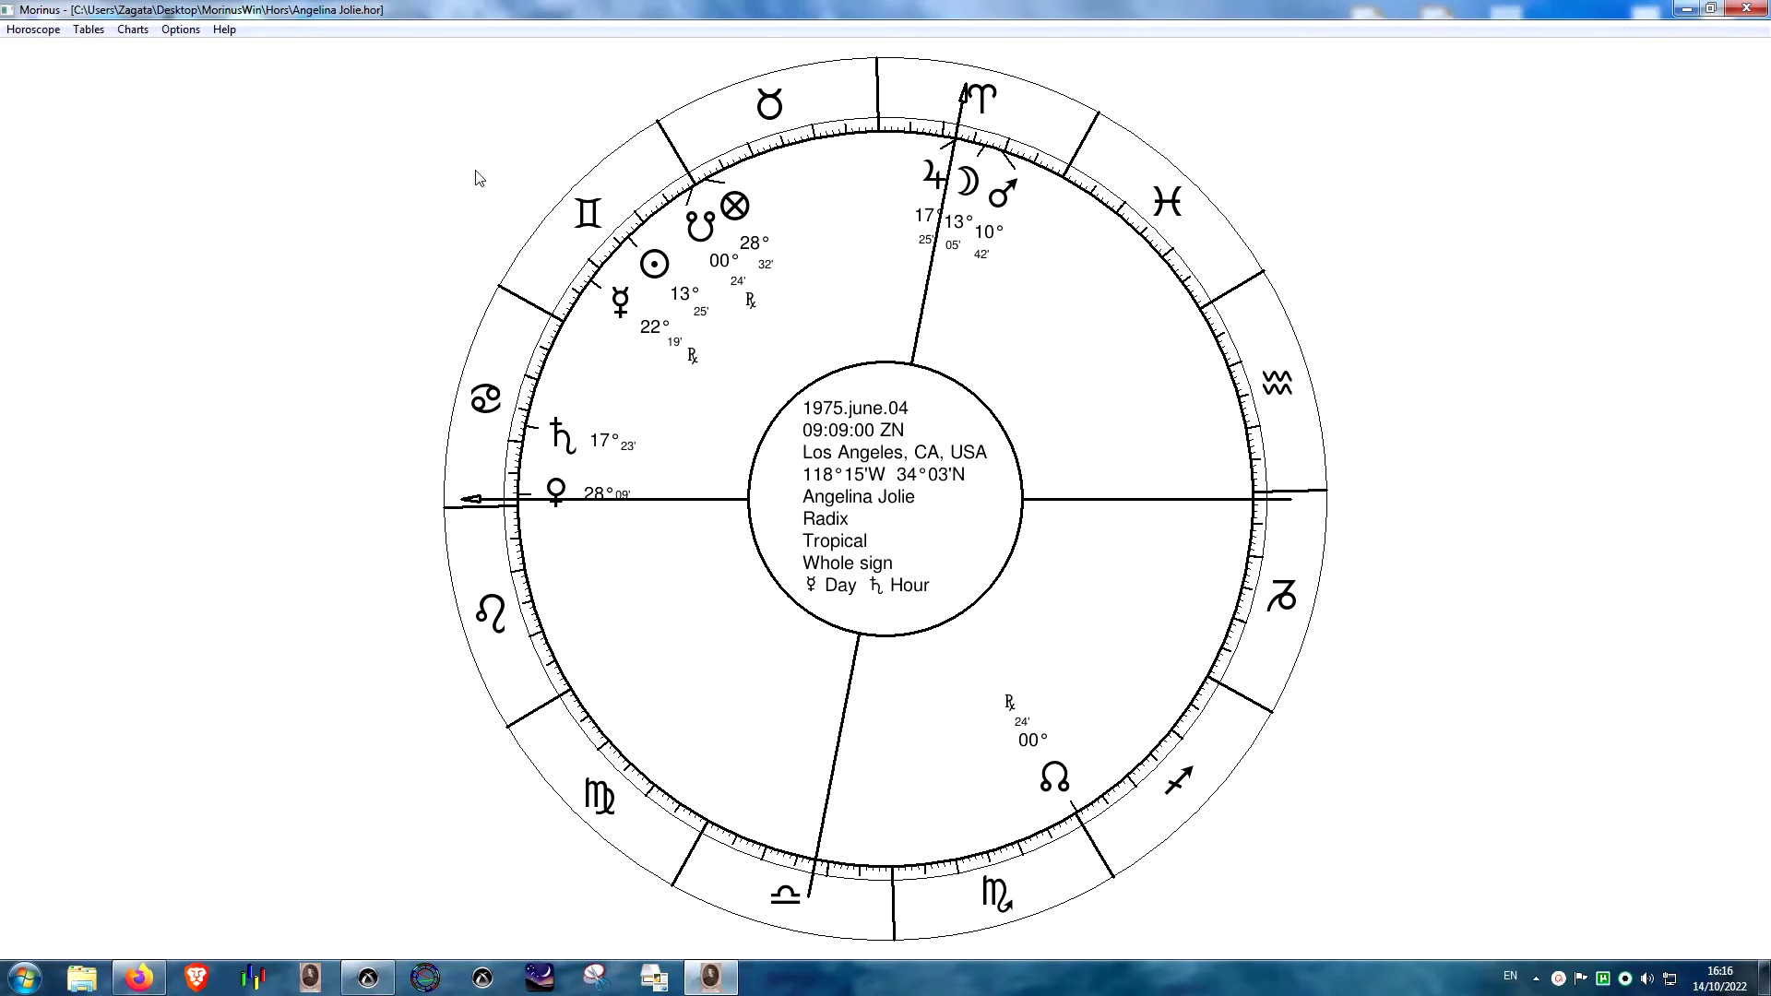
- Generate a Secondary directions chart for age 25, Direct with Apparent Solar Time, keeping Los Angeles as the place
click(131, 31)
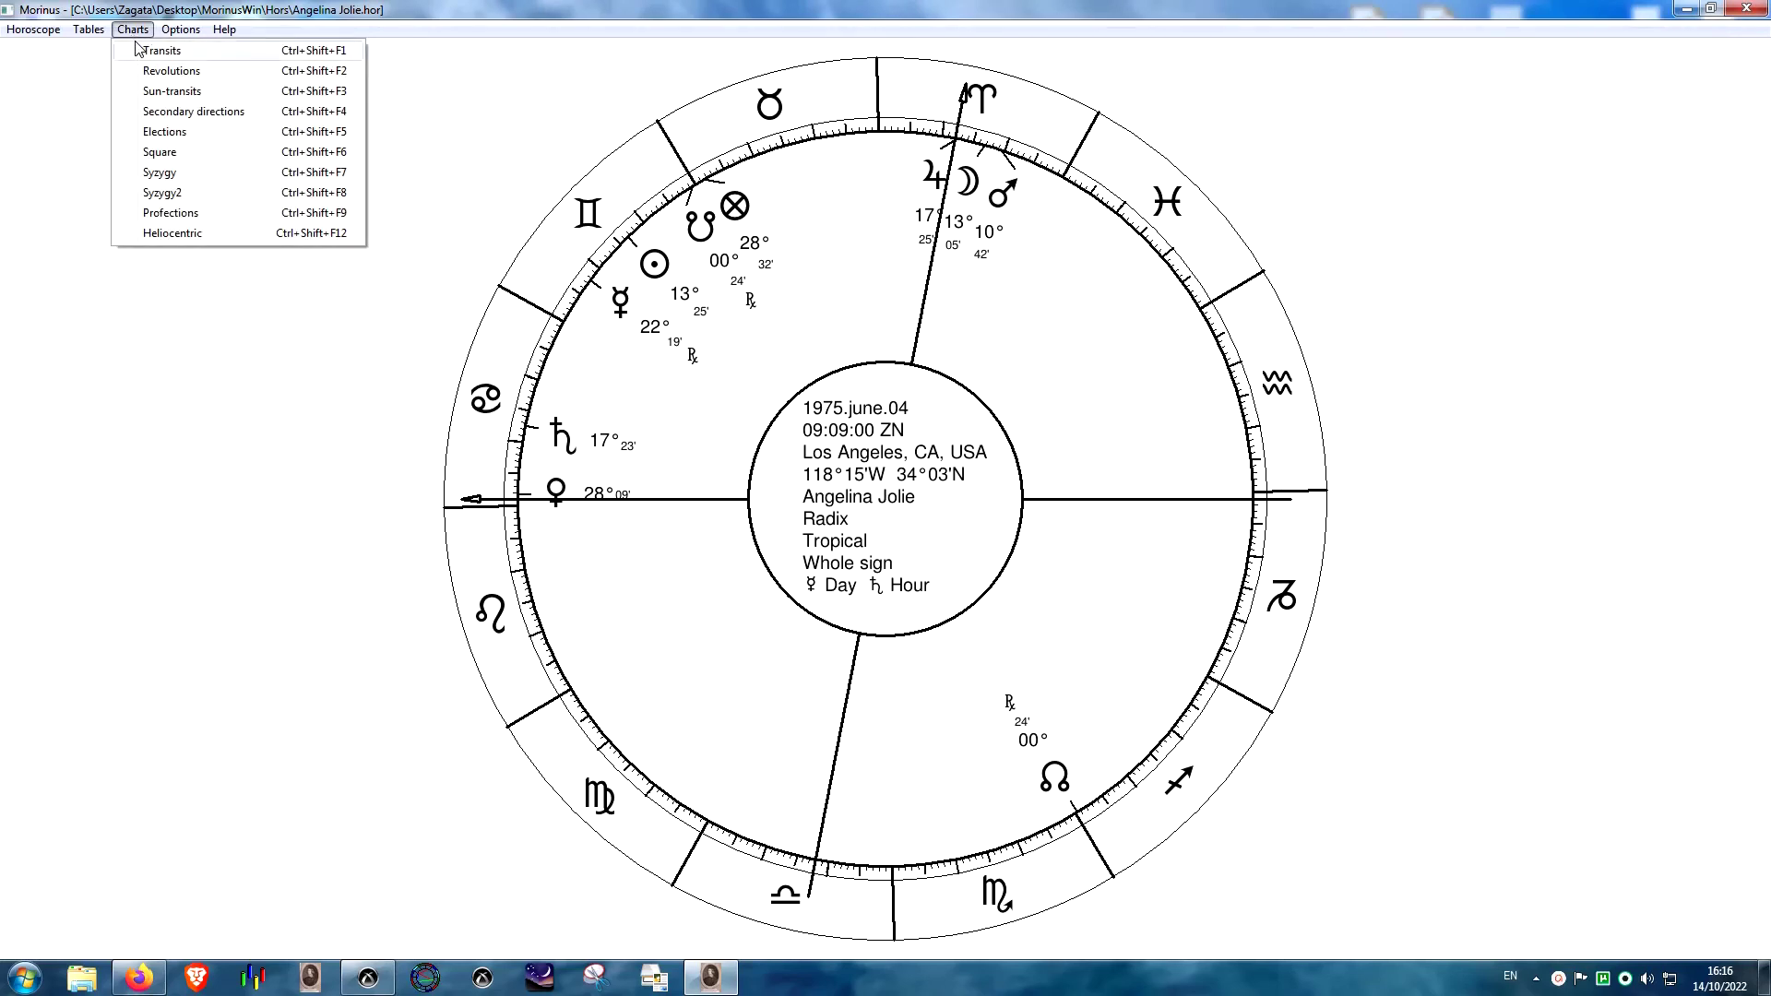
click(170, 112)
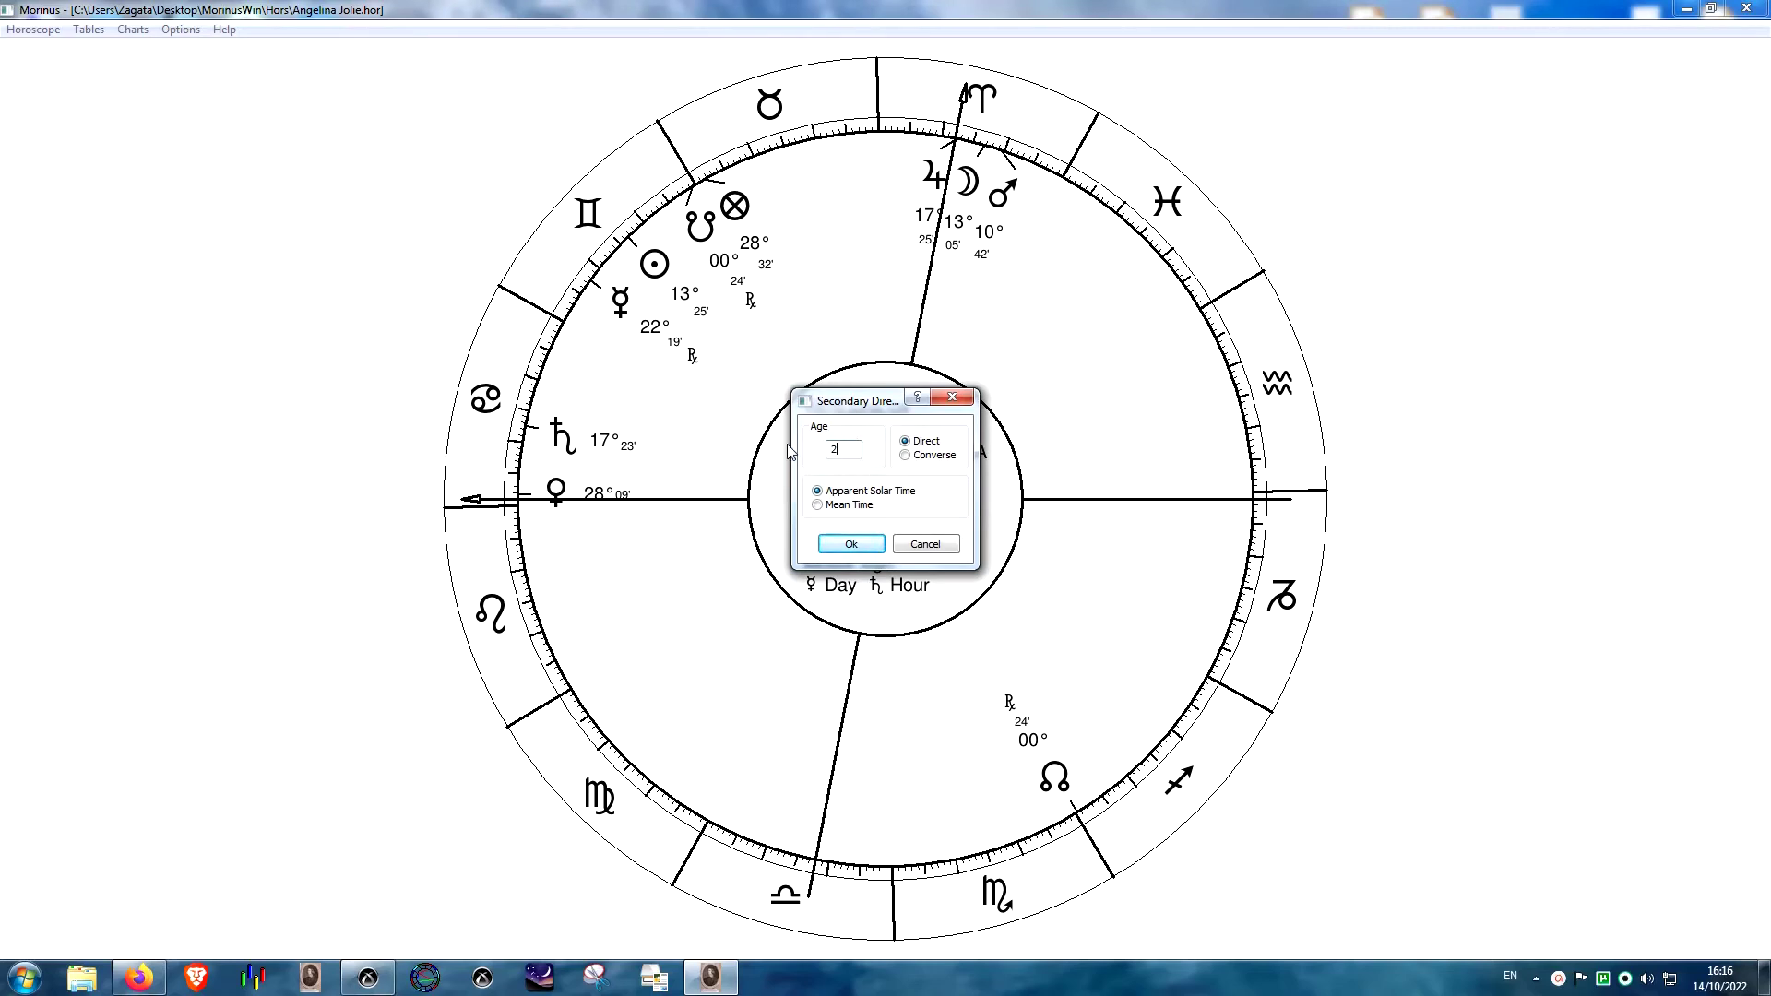
text(2)
click(854, 546)
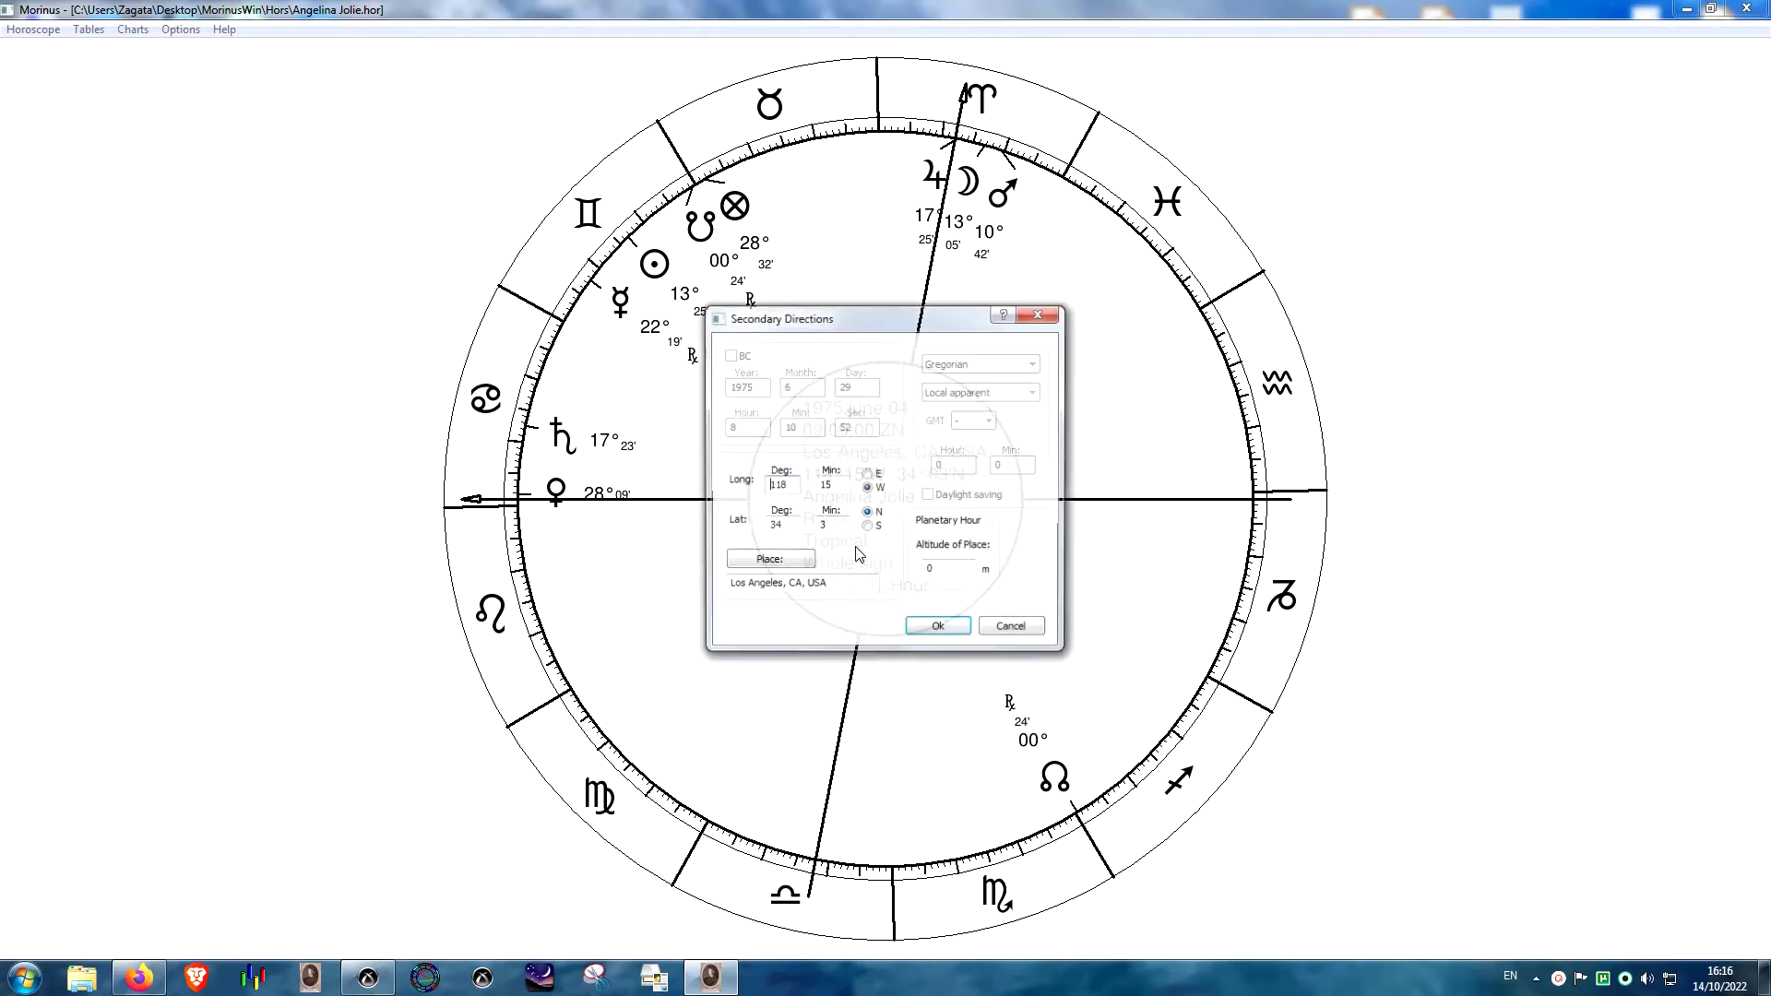
click(933, 629)
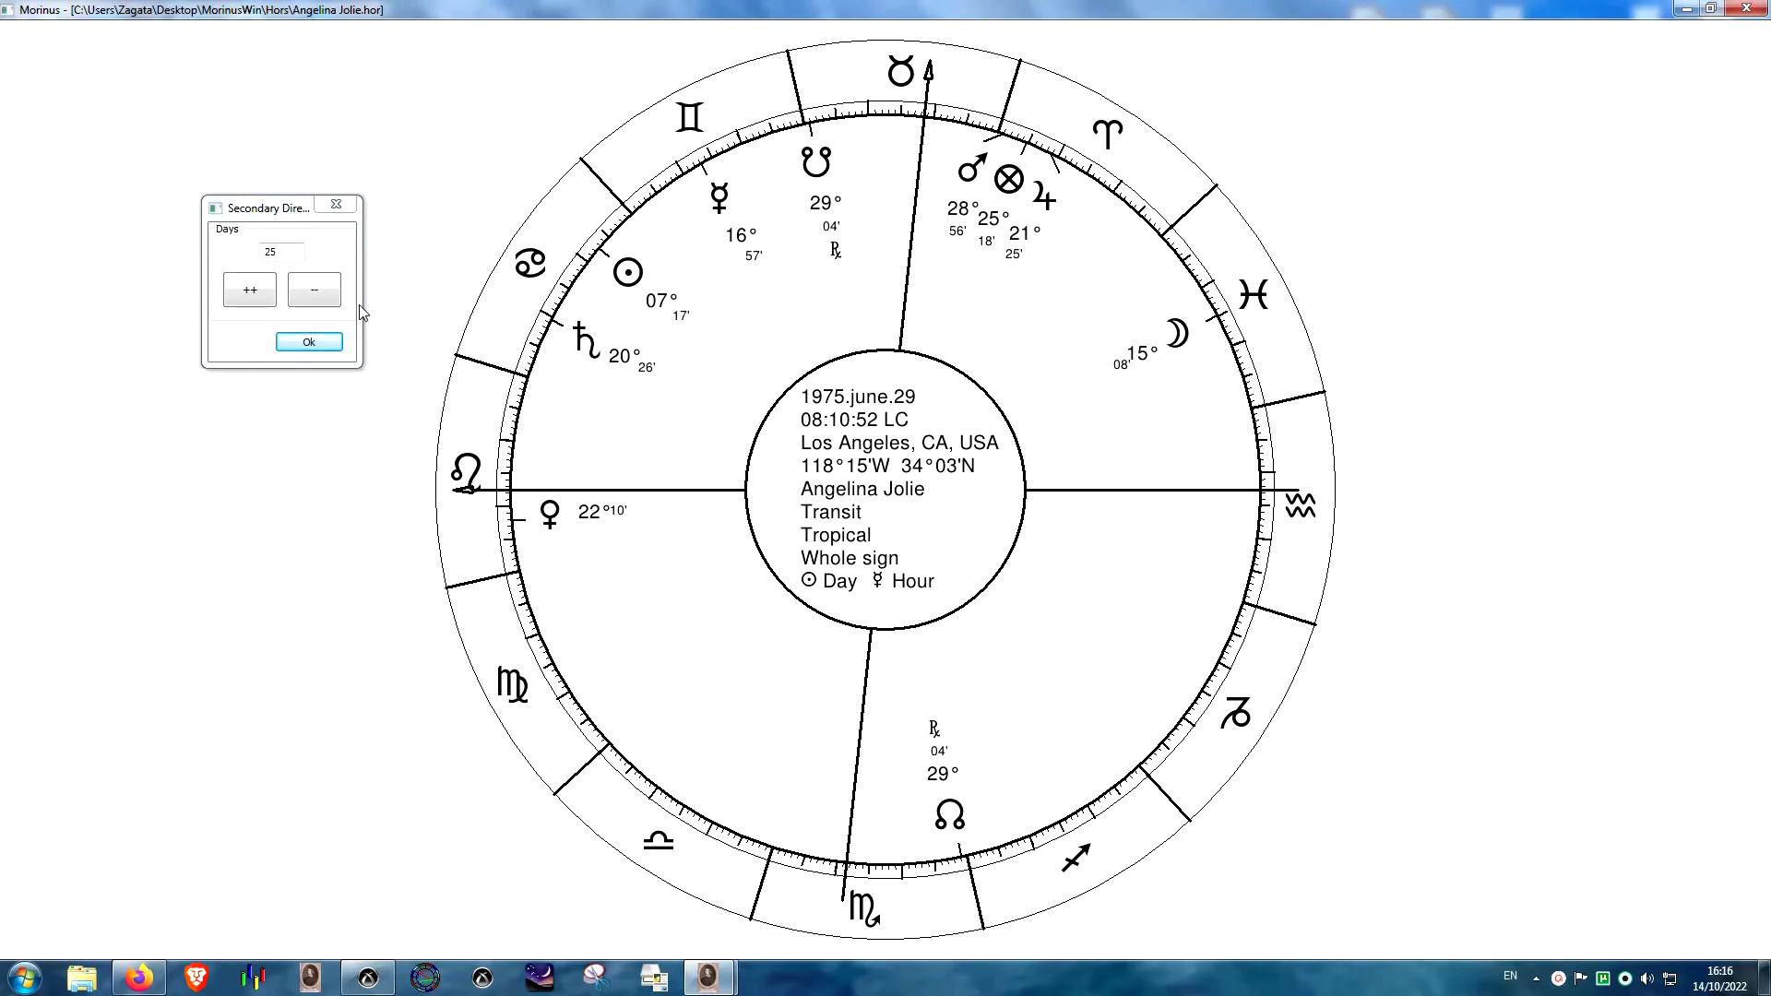
- Step the secondary directions chart's days forward and back to 25, and return to the natal chart
click(257, 293)
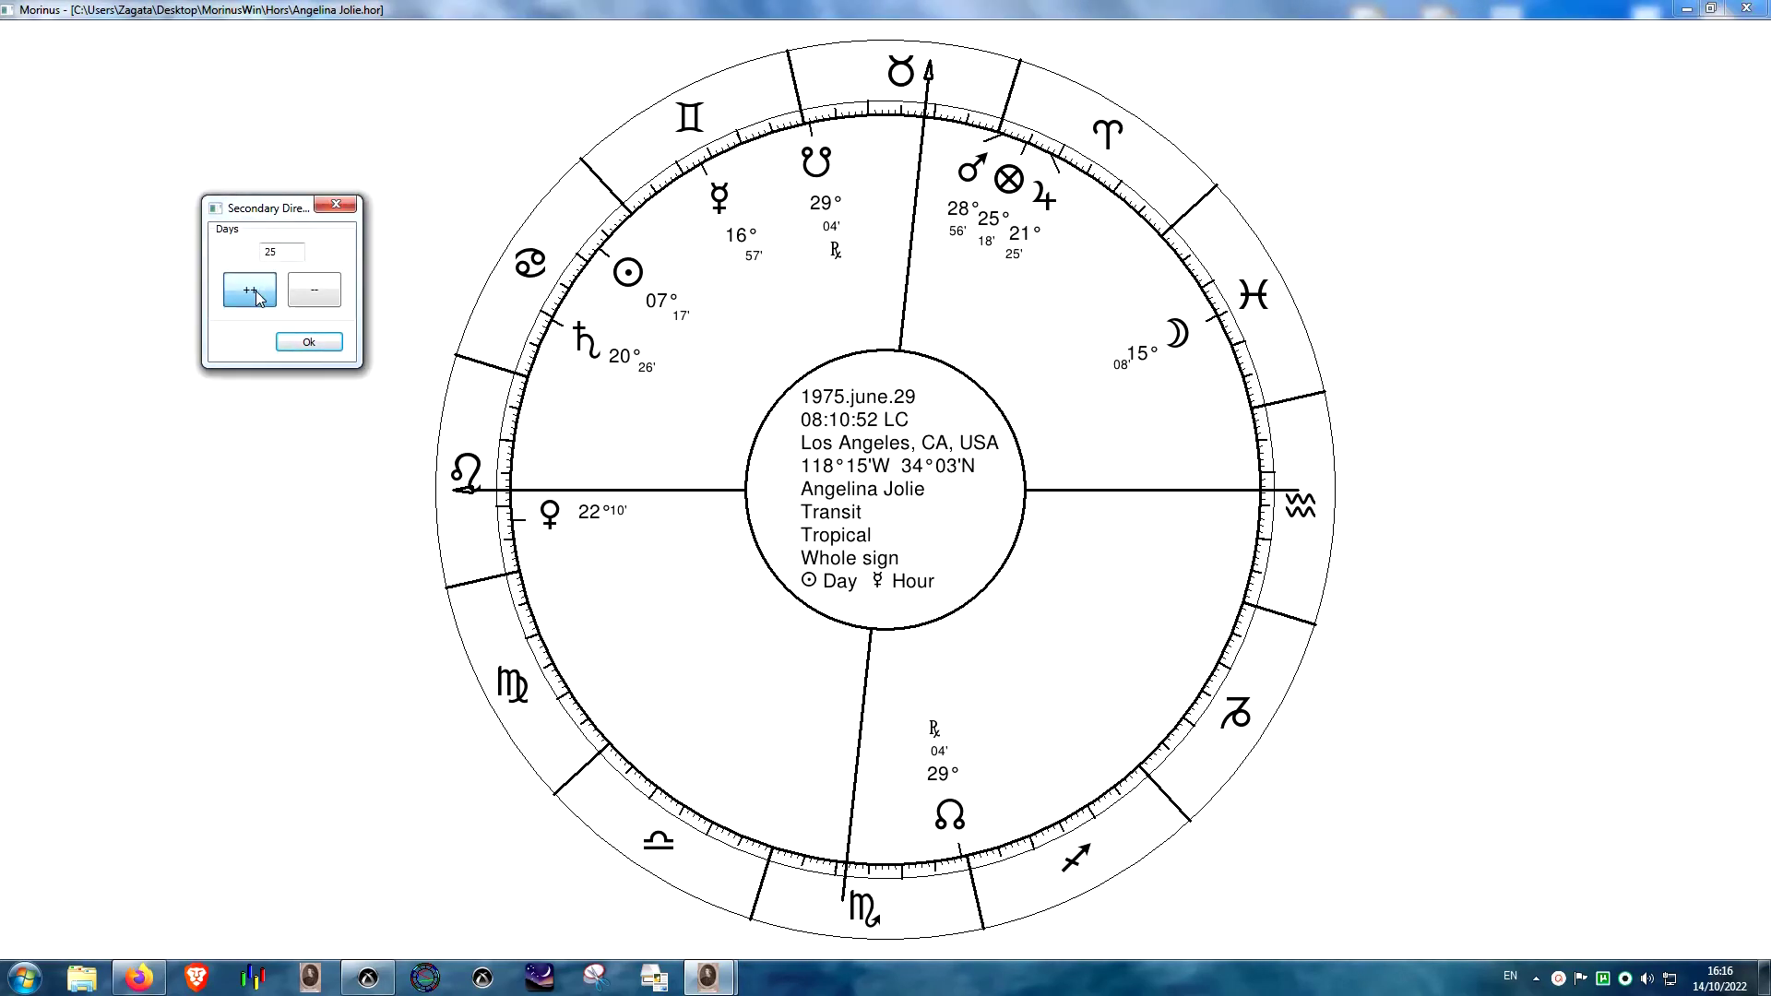
click(257, 293)
click(313, 294)
click(312, 295)
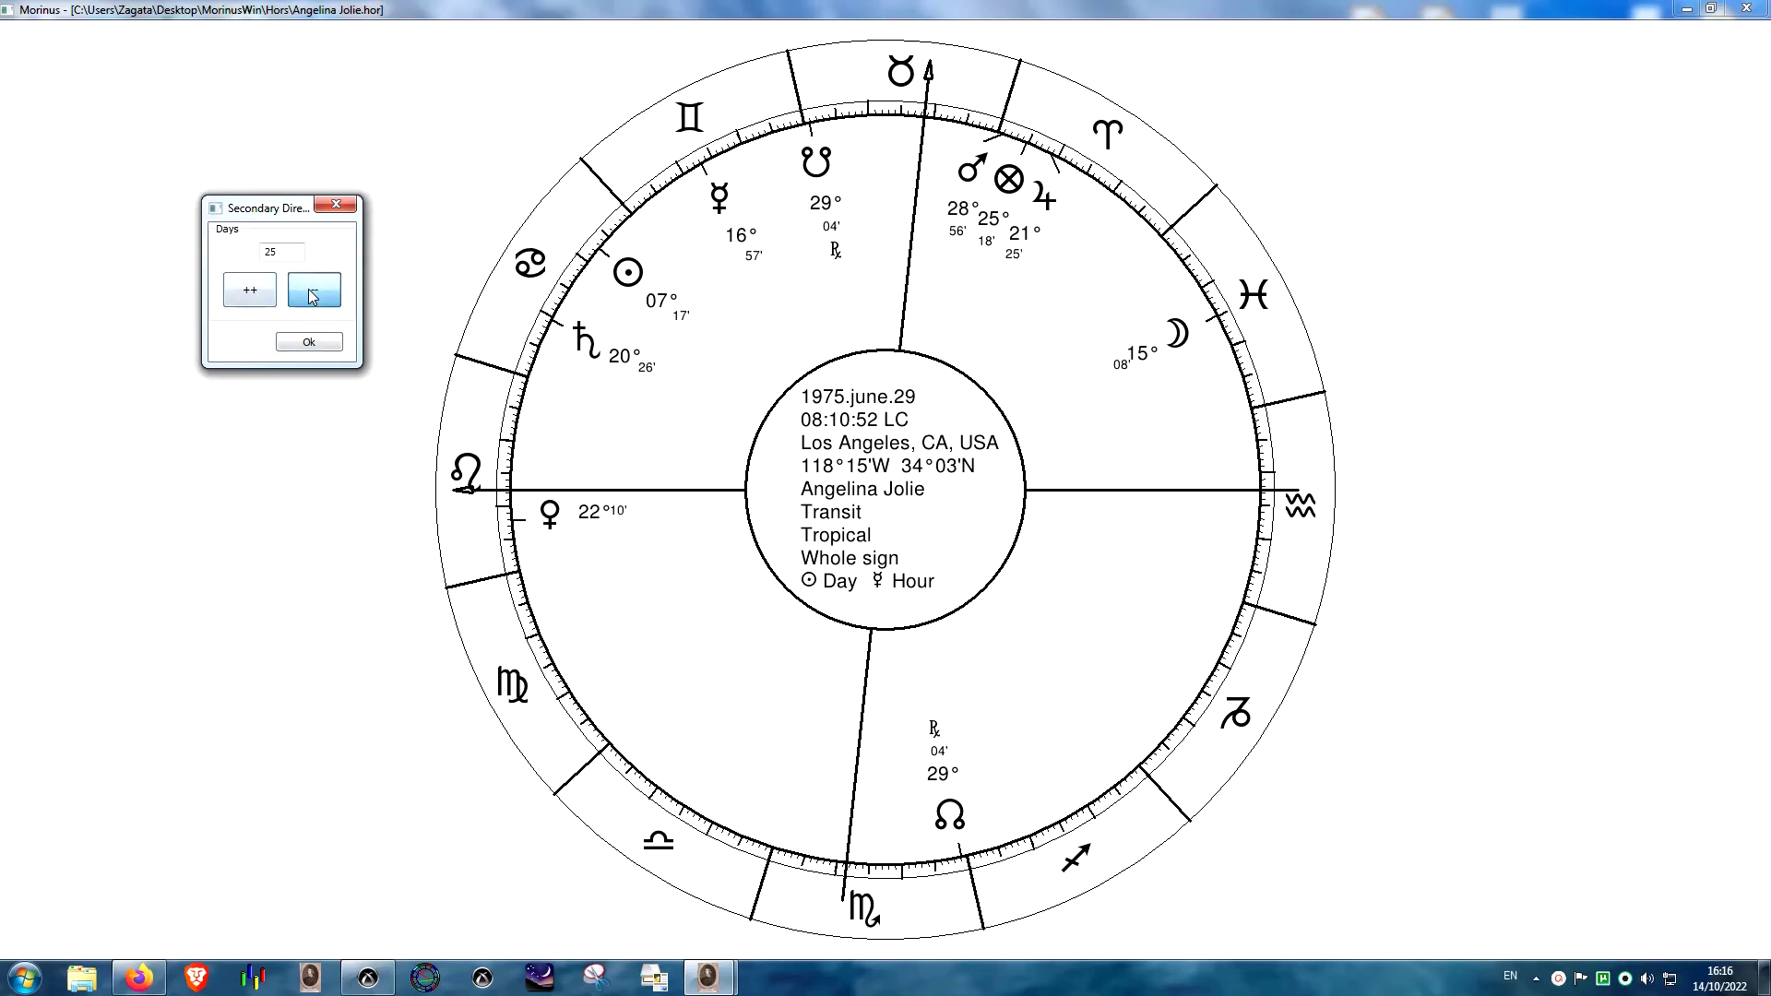
click(305, 345)
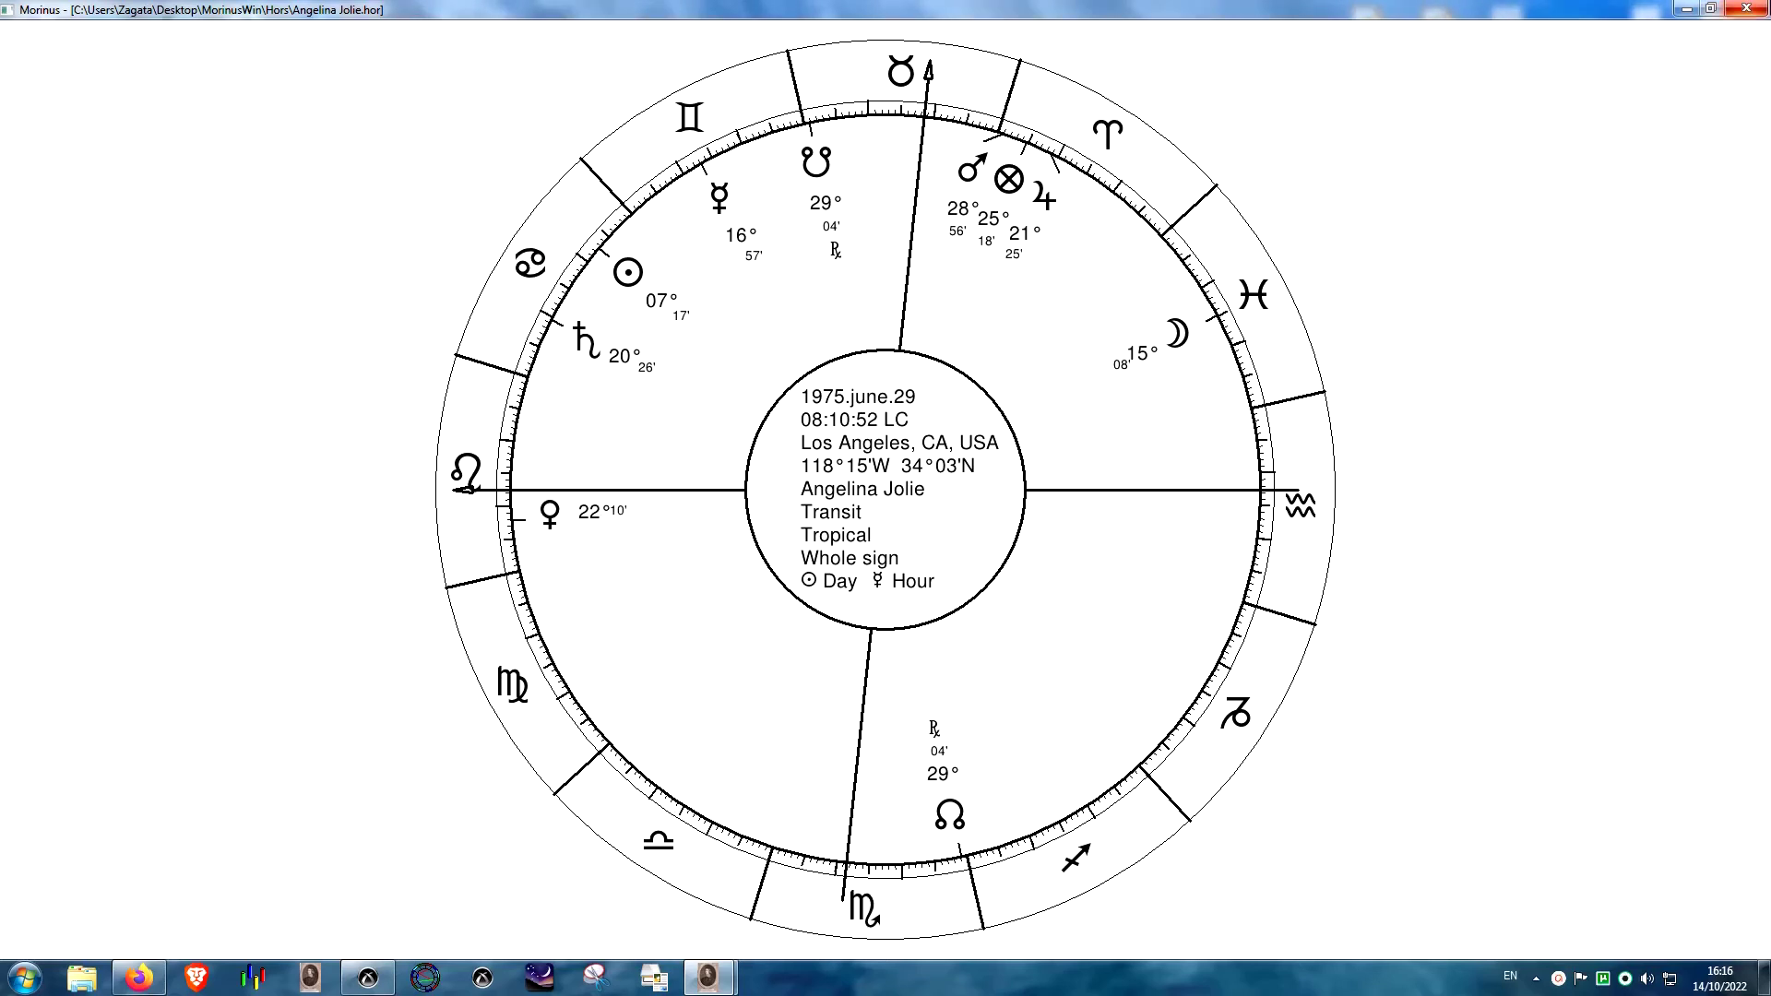
key(alt+F4)
- Generate an enlarged Sun-transits chart to the Medium Coeli with starting year 2012, keeping Los Angeles as the place
click(131, 29)
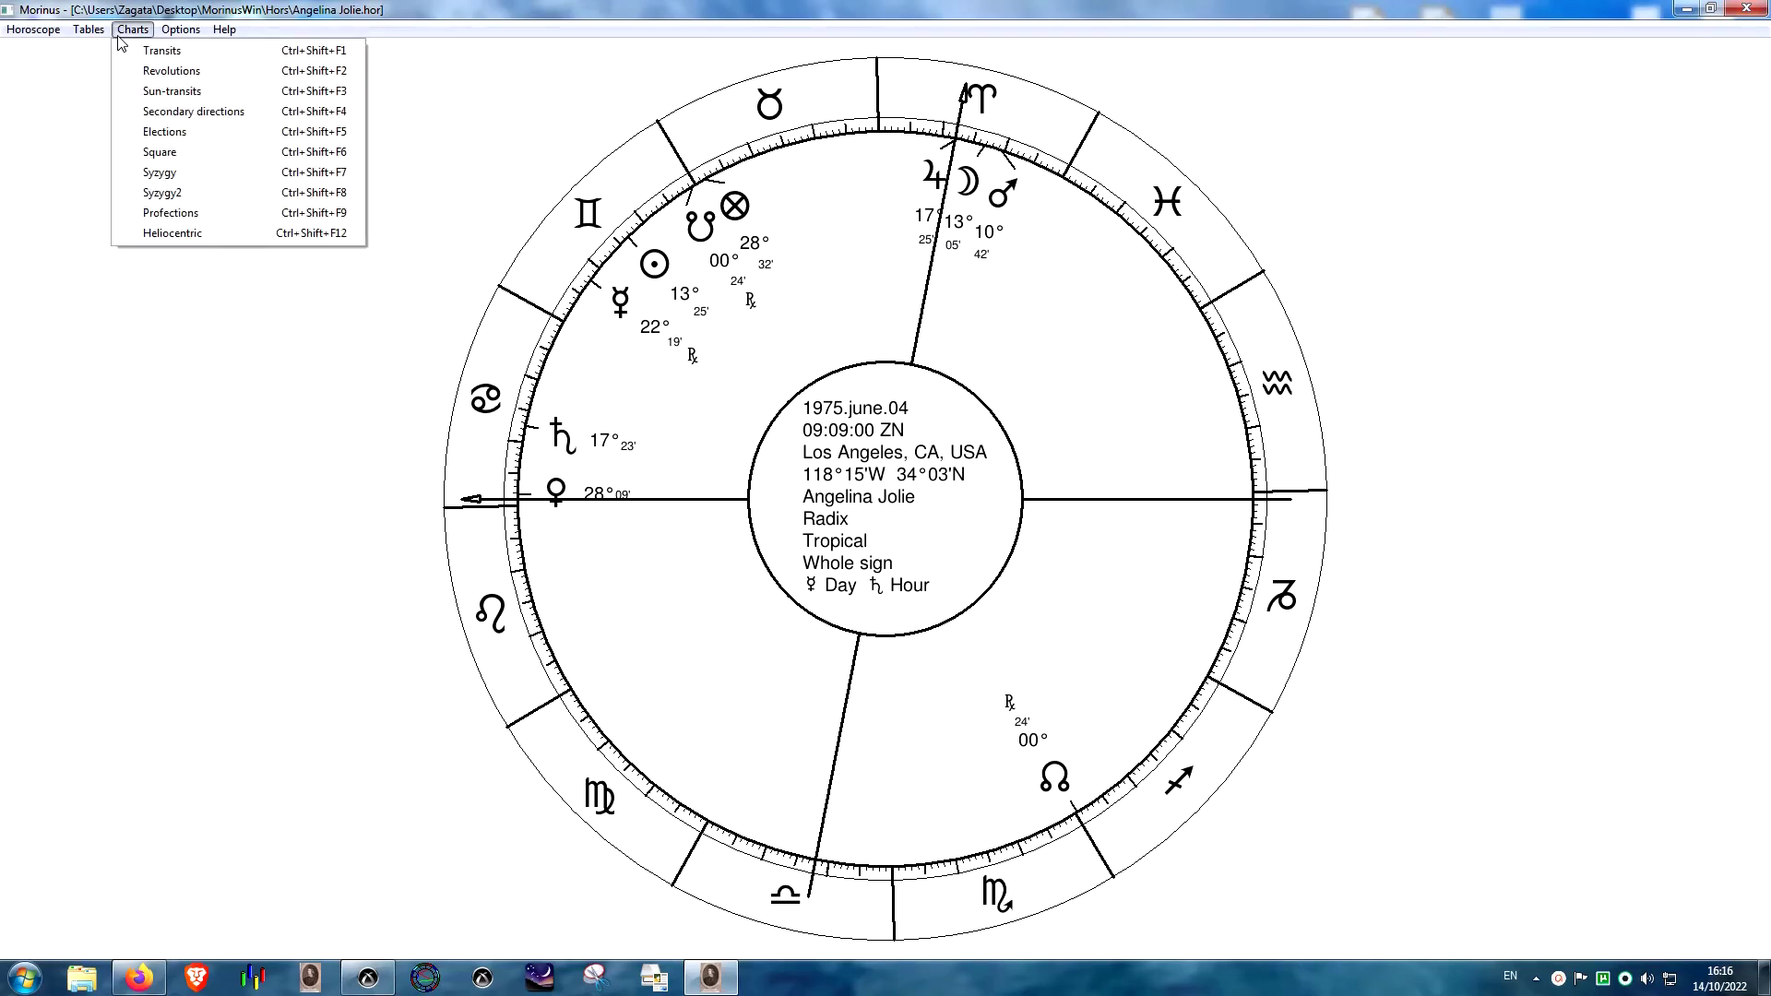
click(166, 90)
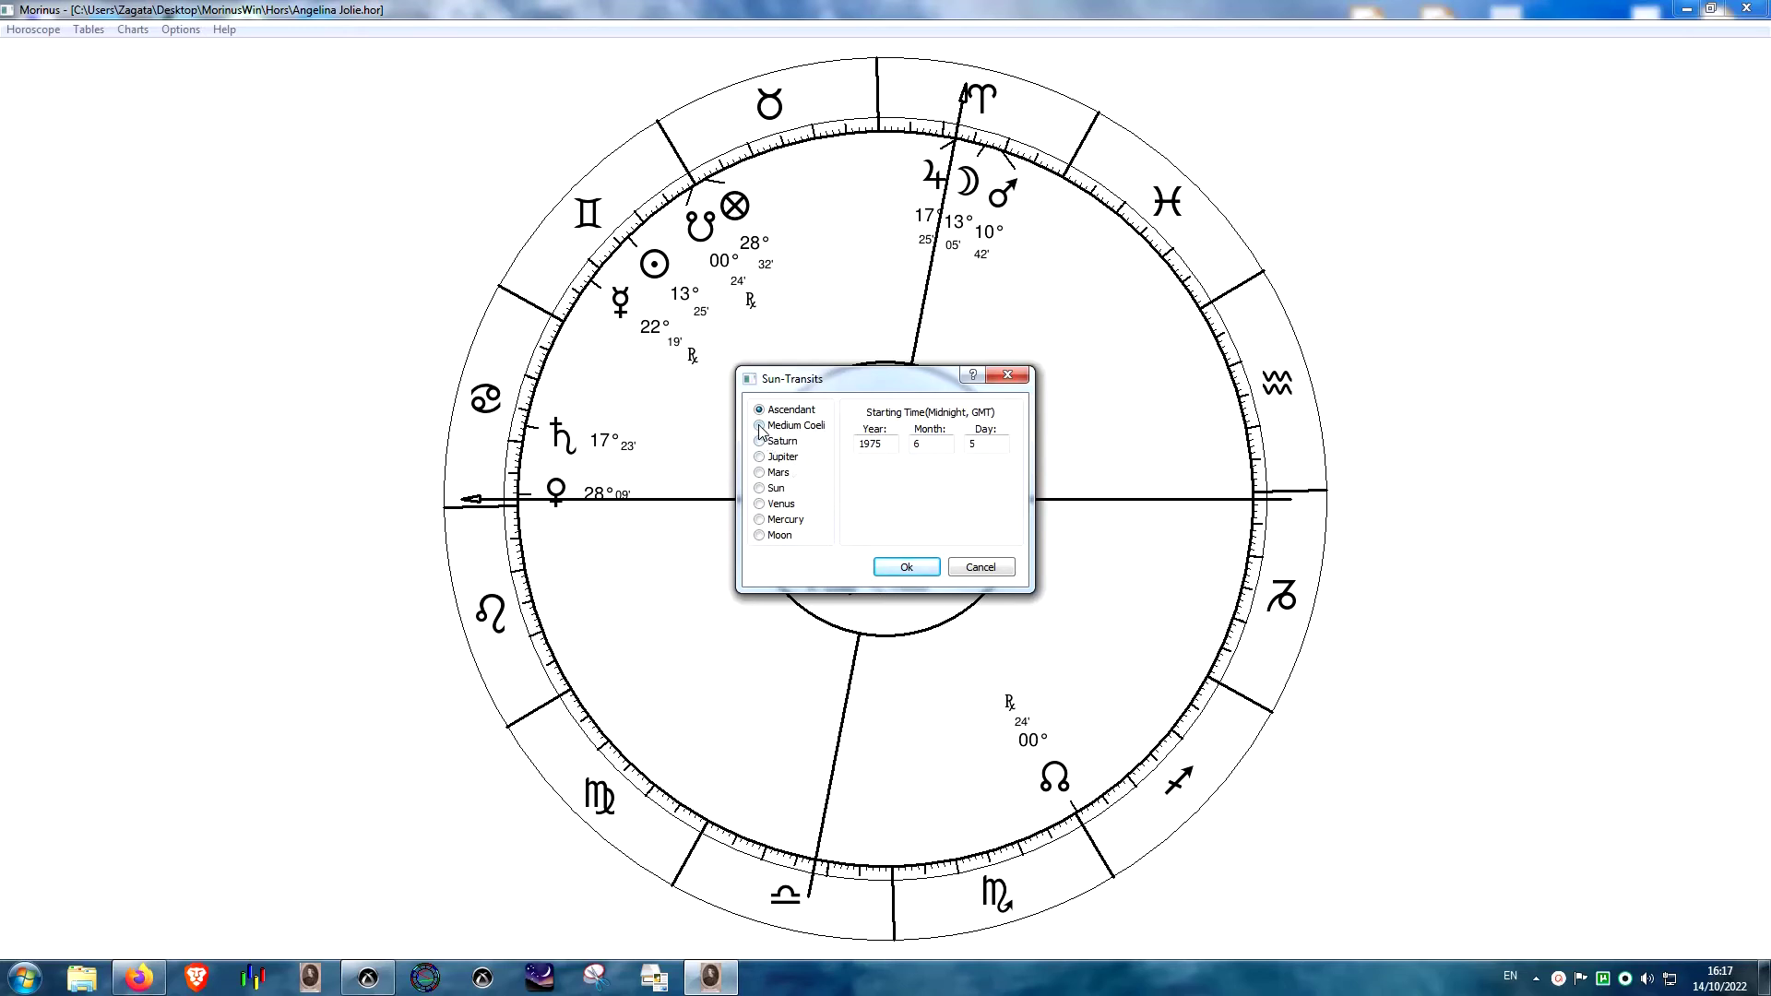
drag(878, 444, 806, 443)
text(2012)
click(897, 572)
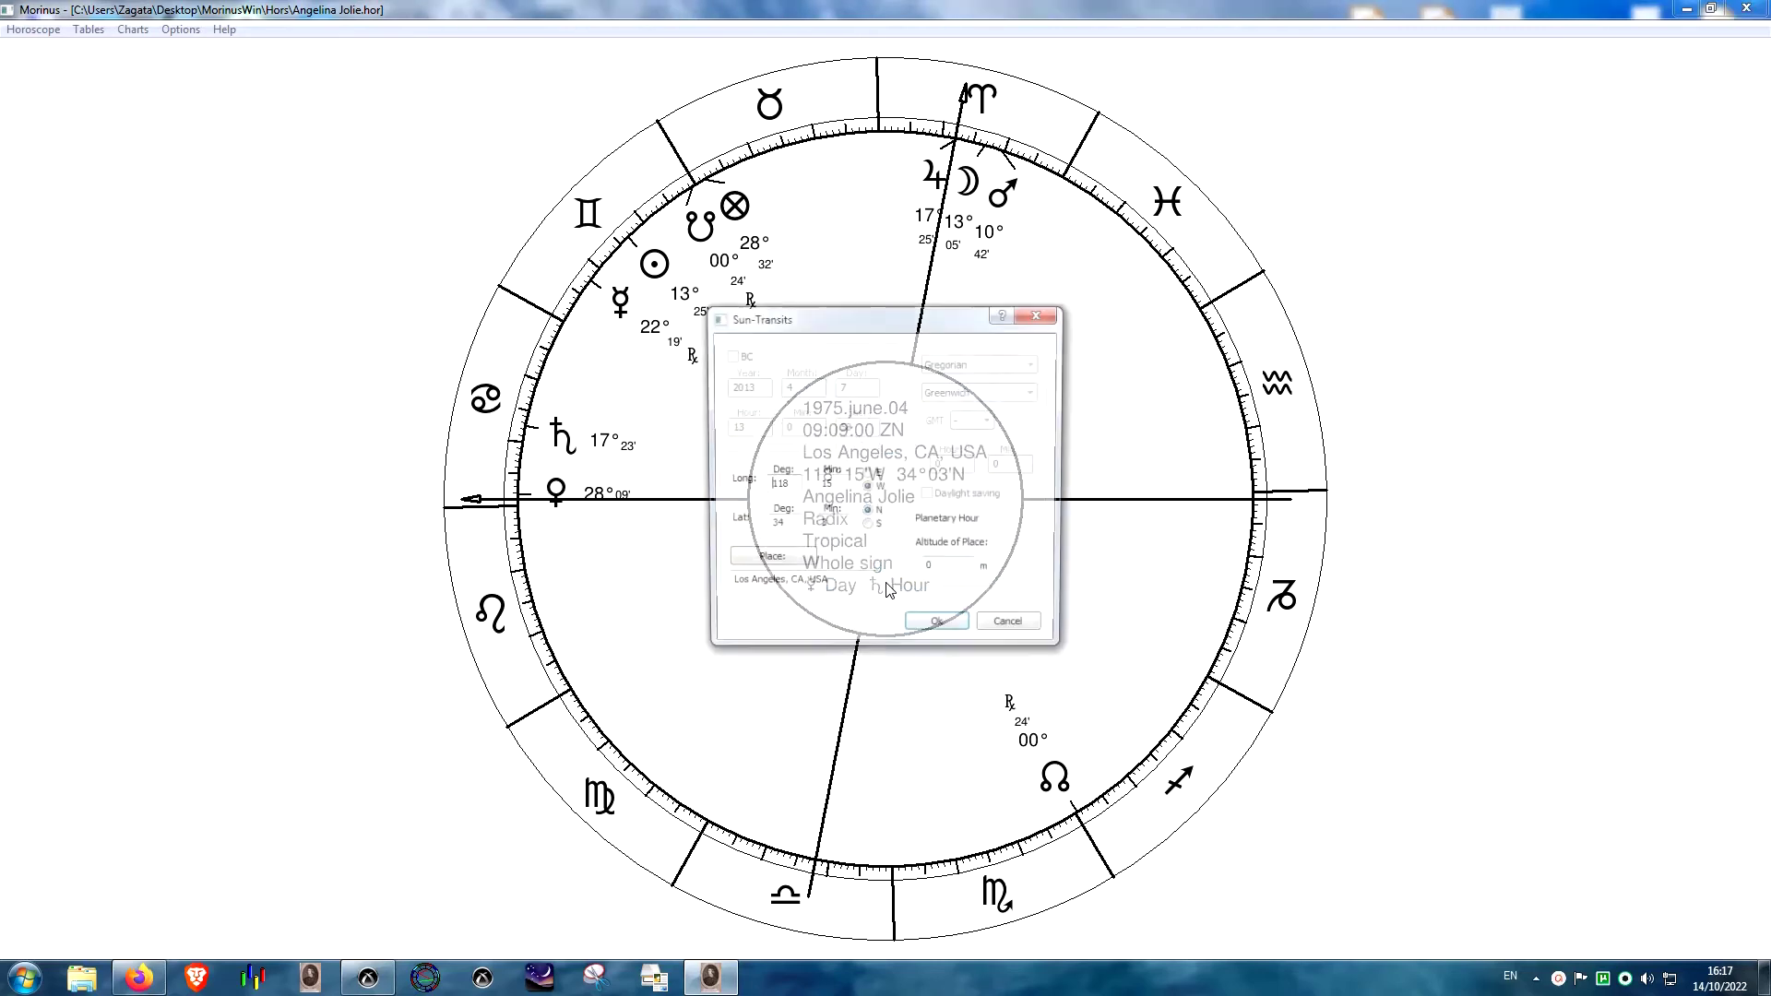
click(939, 629)
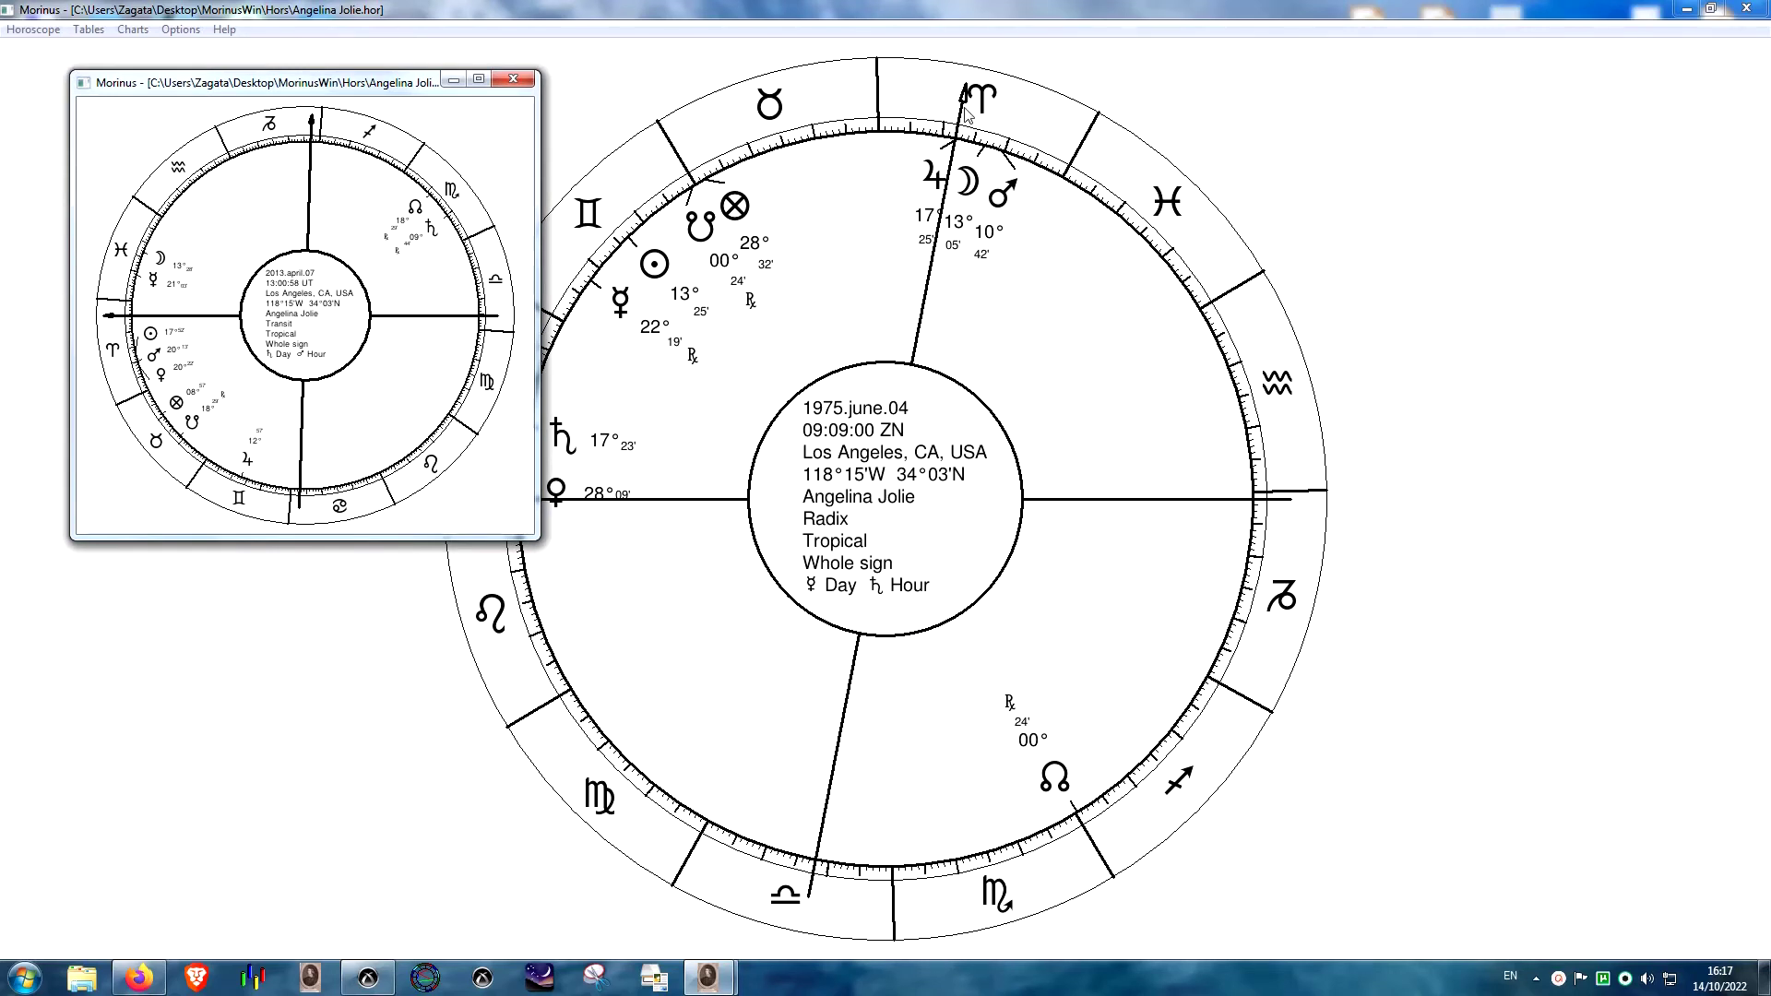
click(479, 80)
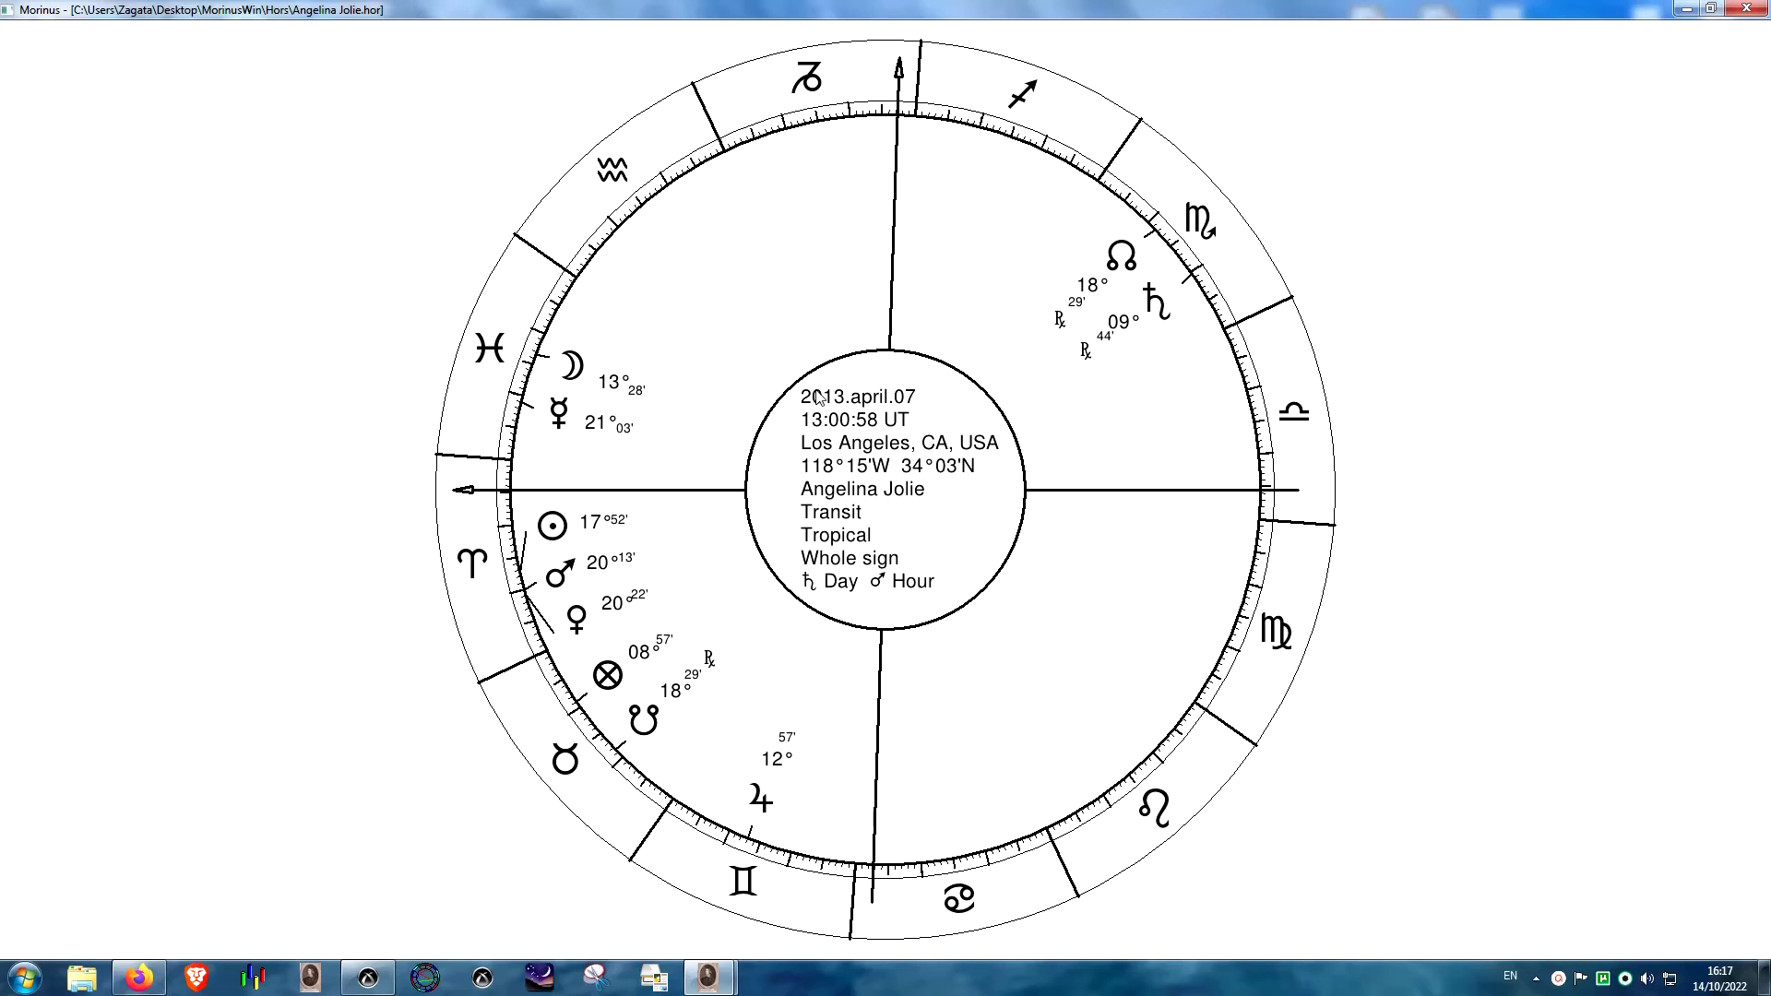
- Return to the natal chart and check the Medium Coeli's longitude in the Positions table
key(Escape)
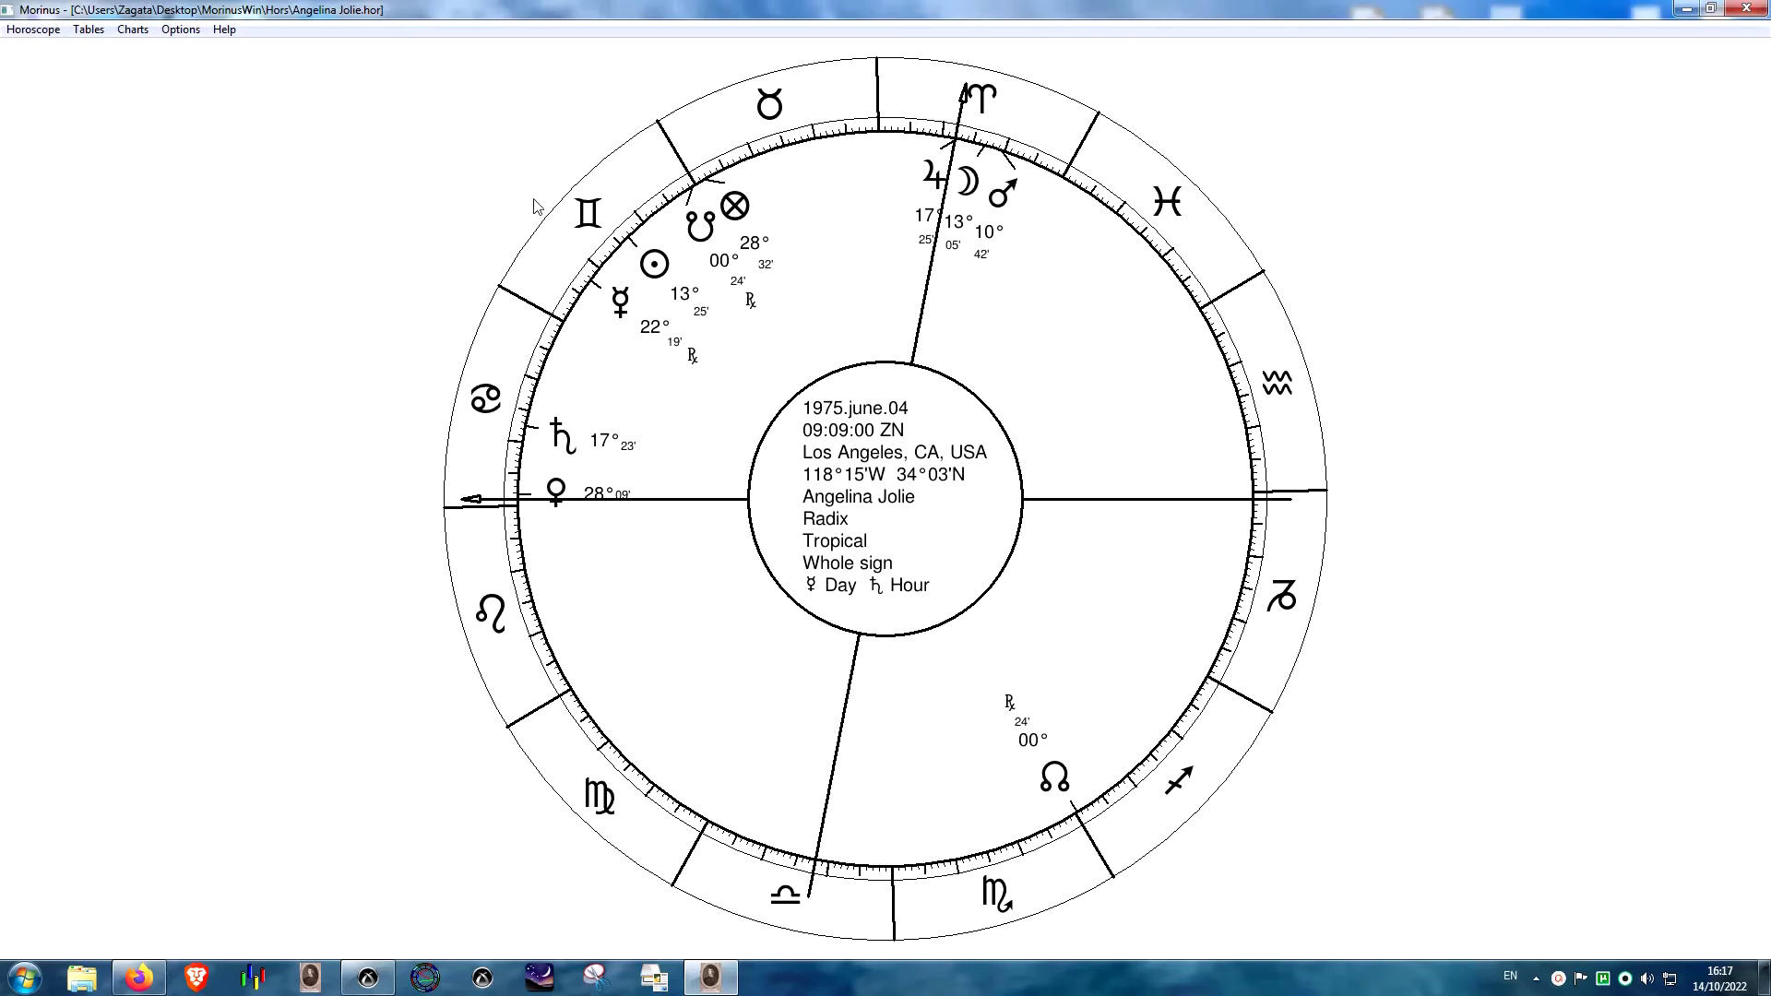
key(ctrl+p)
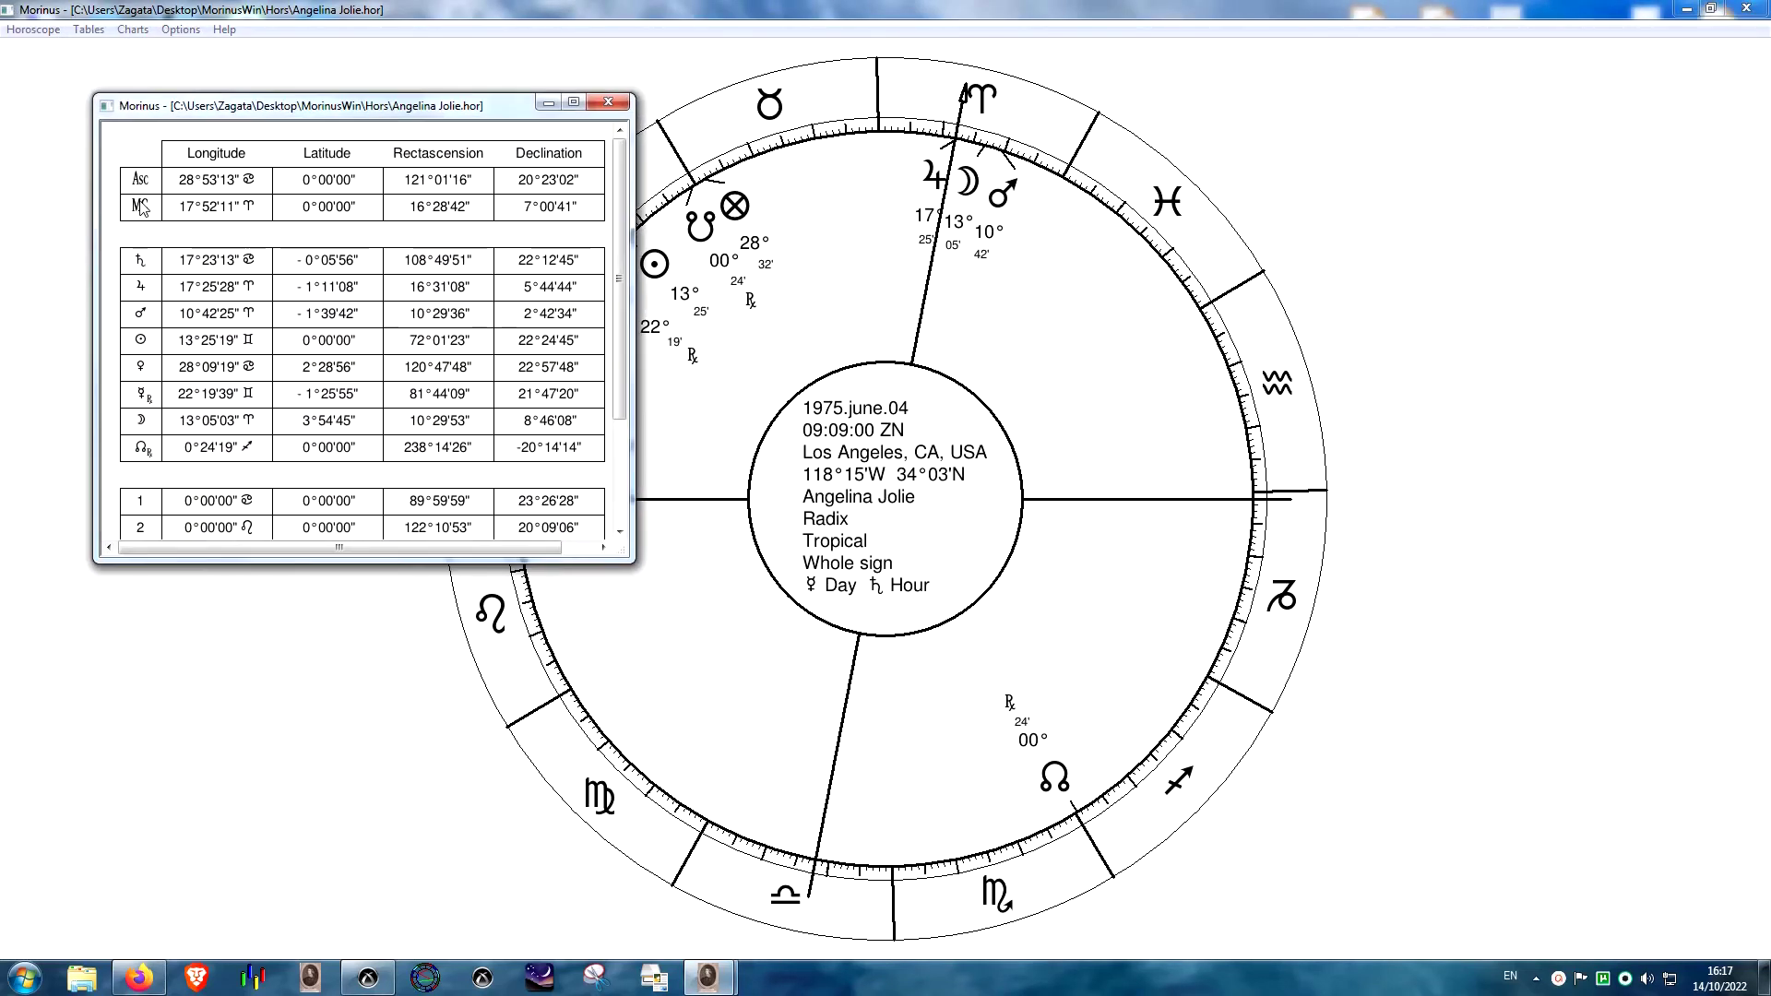
click(606, 107)
- Generate a Sun revolution chart starting from 4 June 2011 for Los Angeles, view it enlarged, and return to the natal chart
click(131, 29)
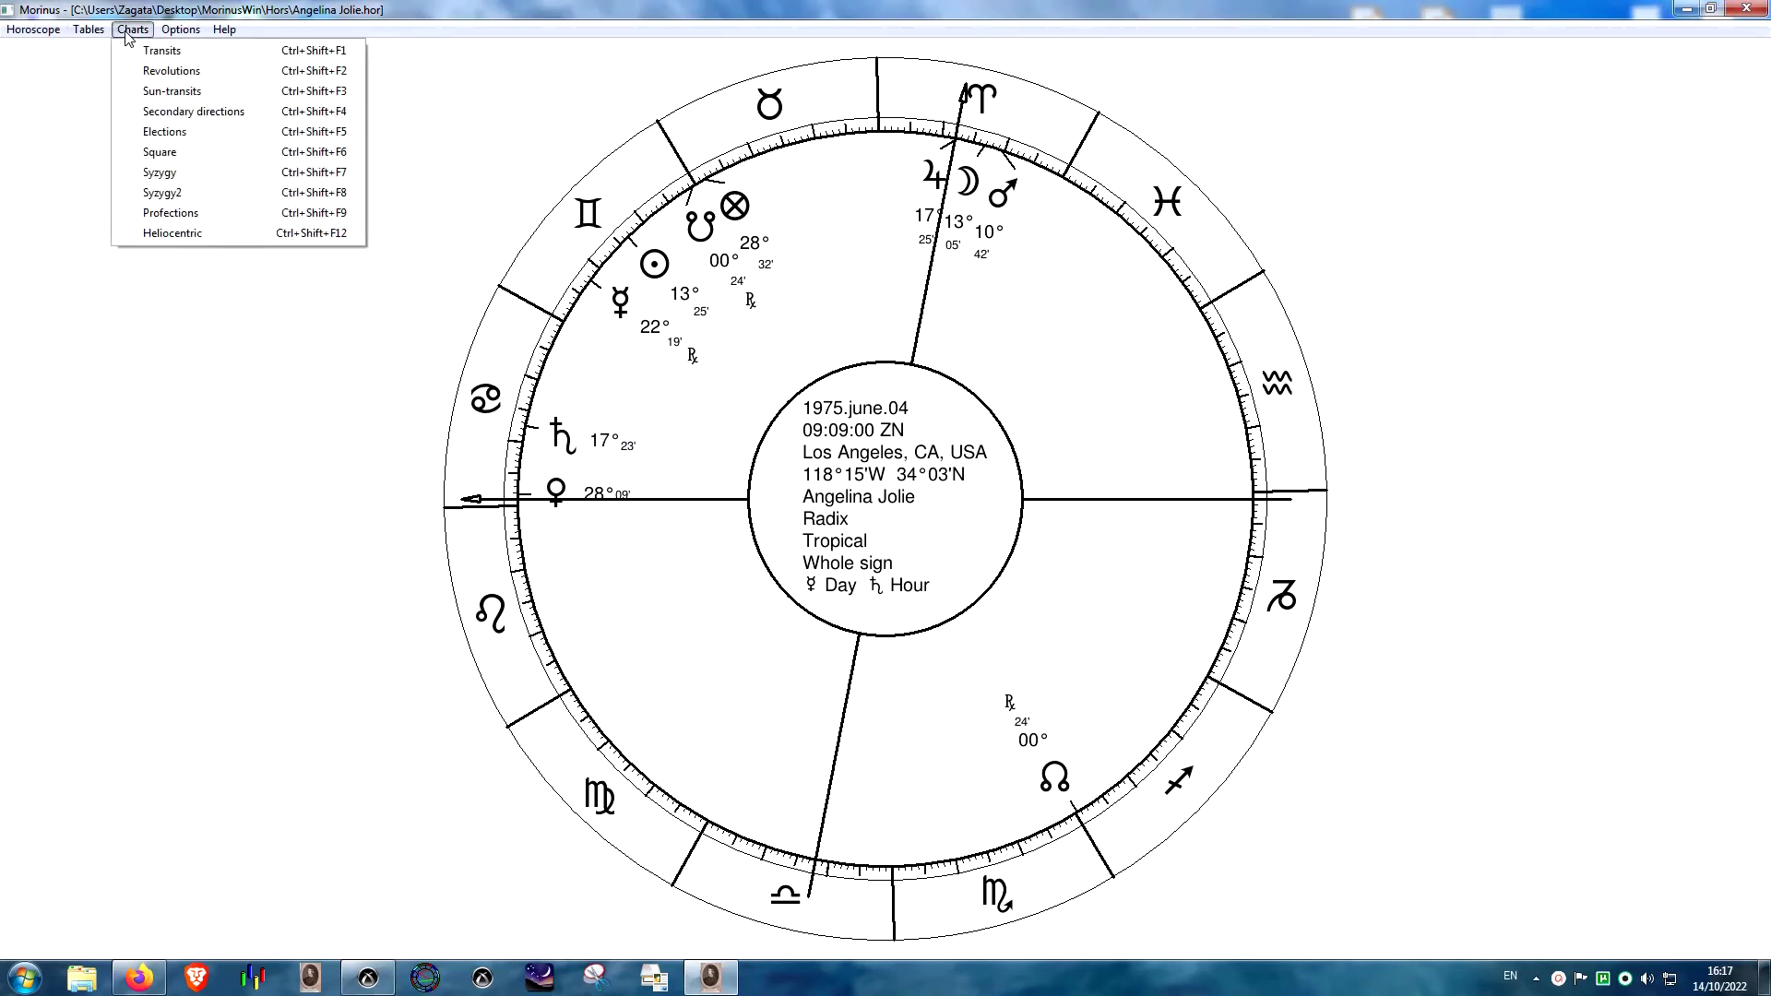
click(164, 71)
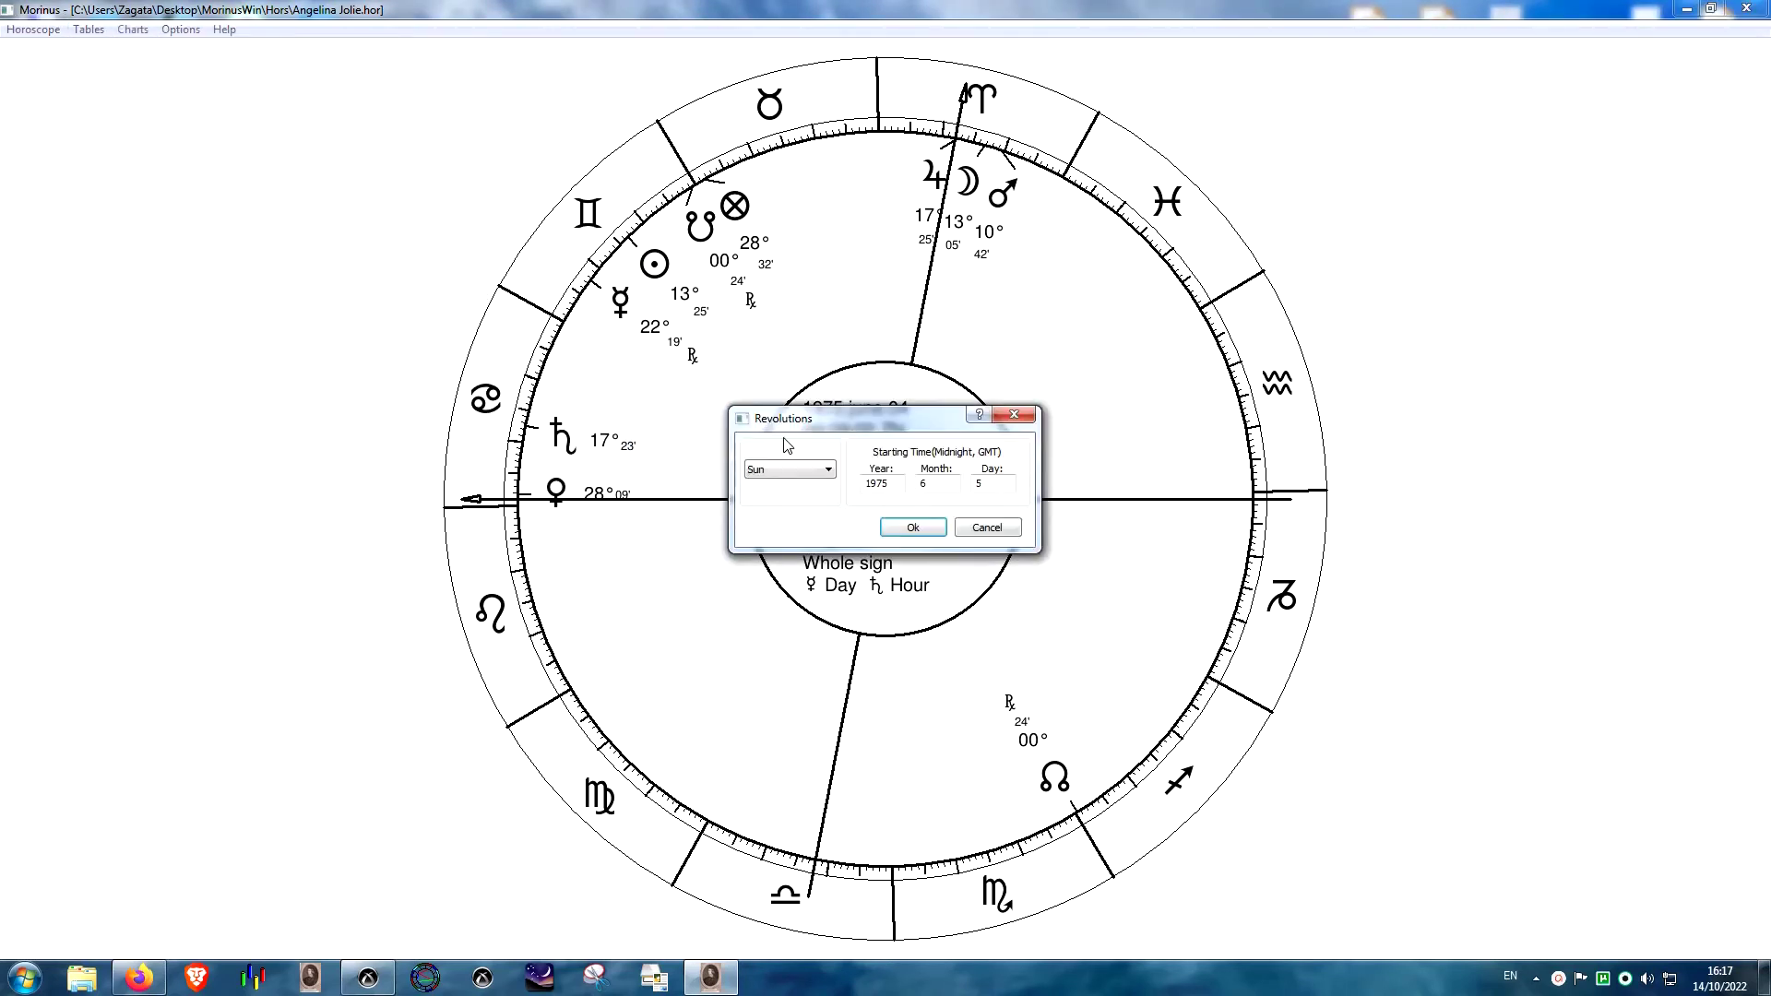
drag(791, 429, 778, 481)
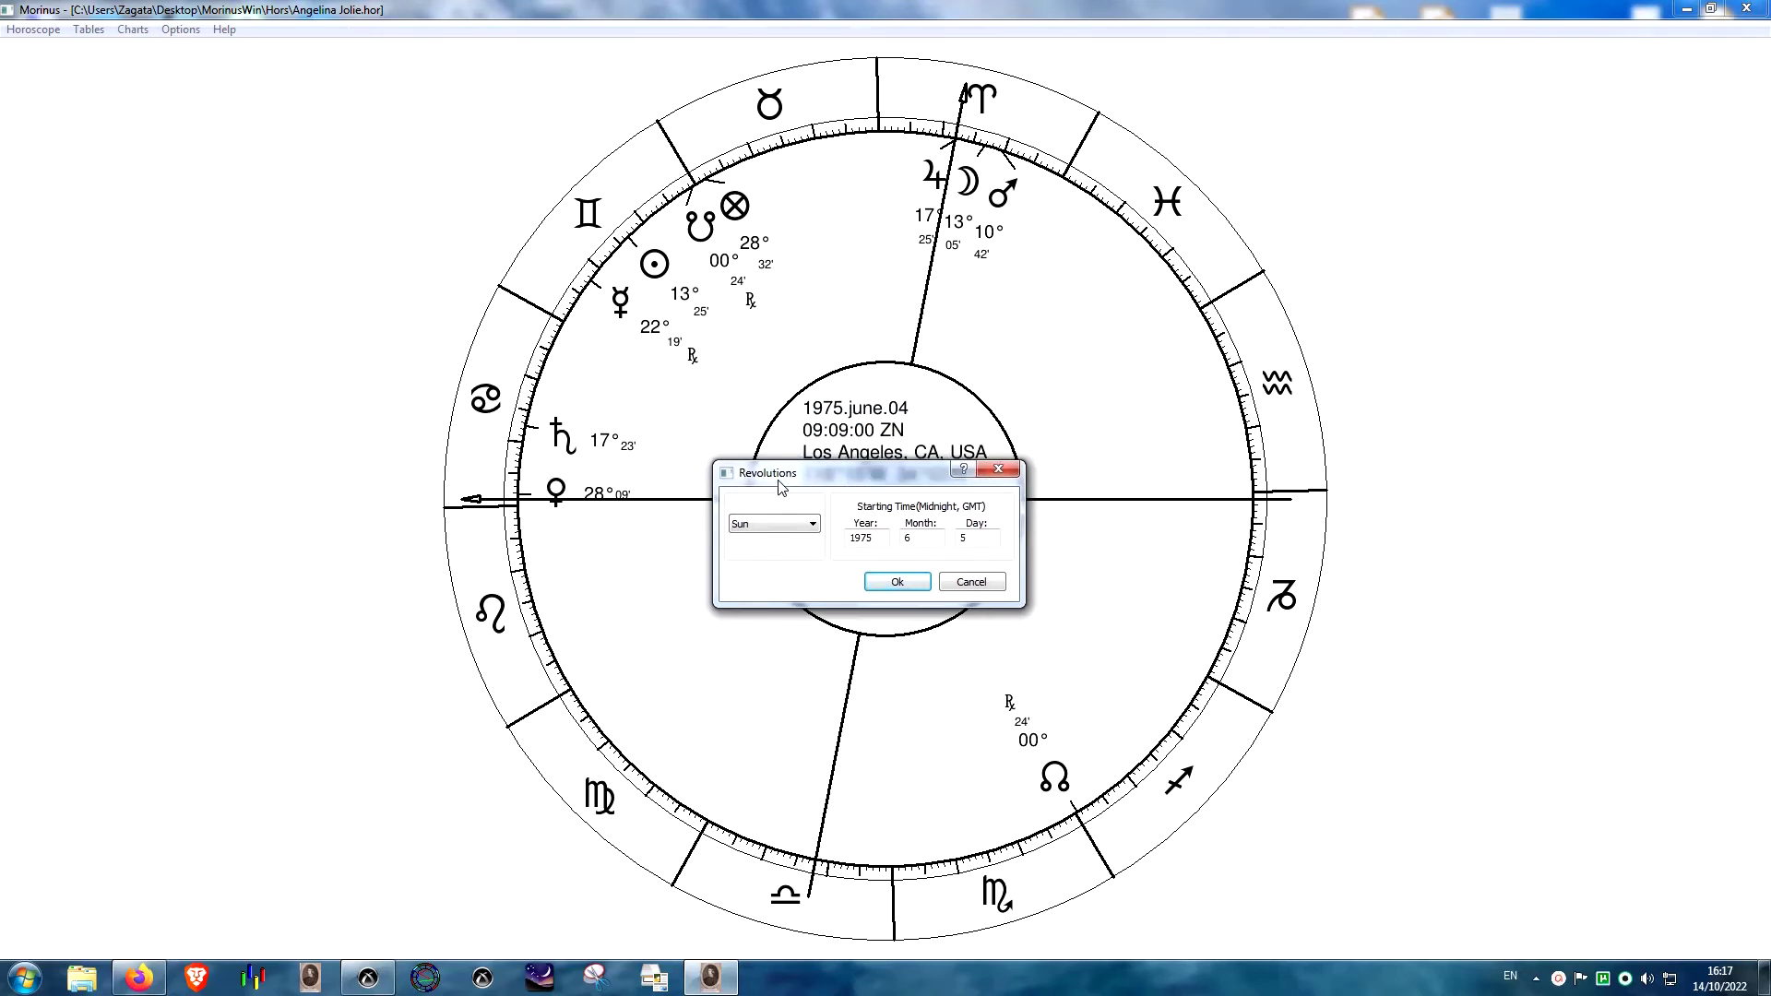
double_click(868, 541)
text(2011)
key(Tab)
key(Tab)
text(4)
click(913, 582)
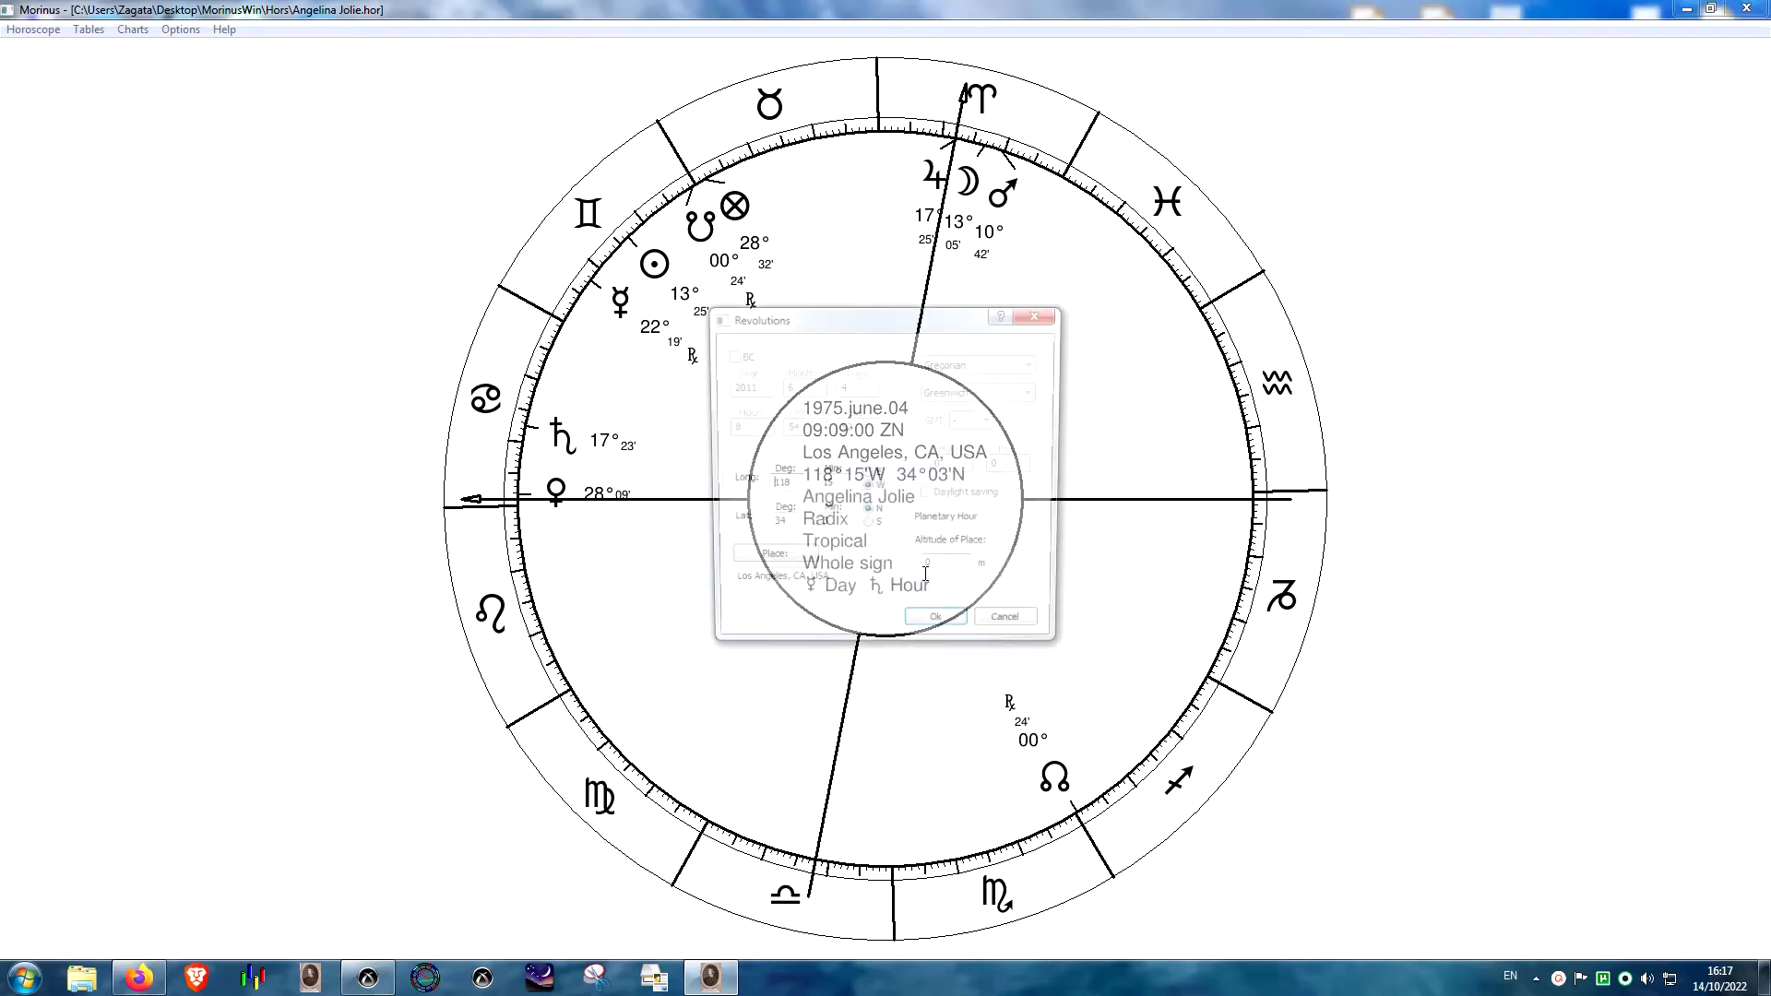
click(924, 625)
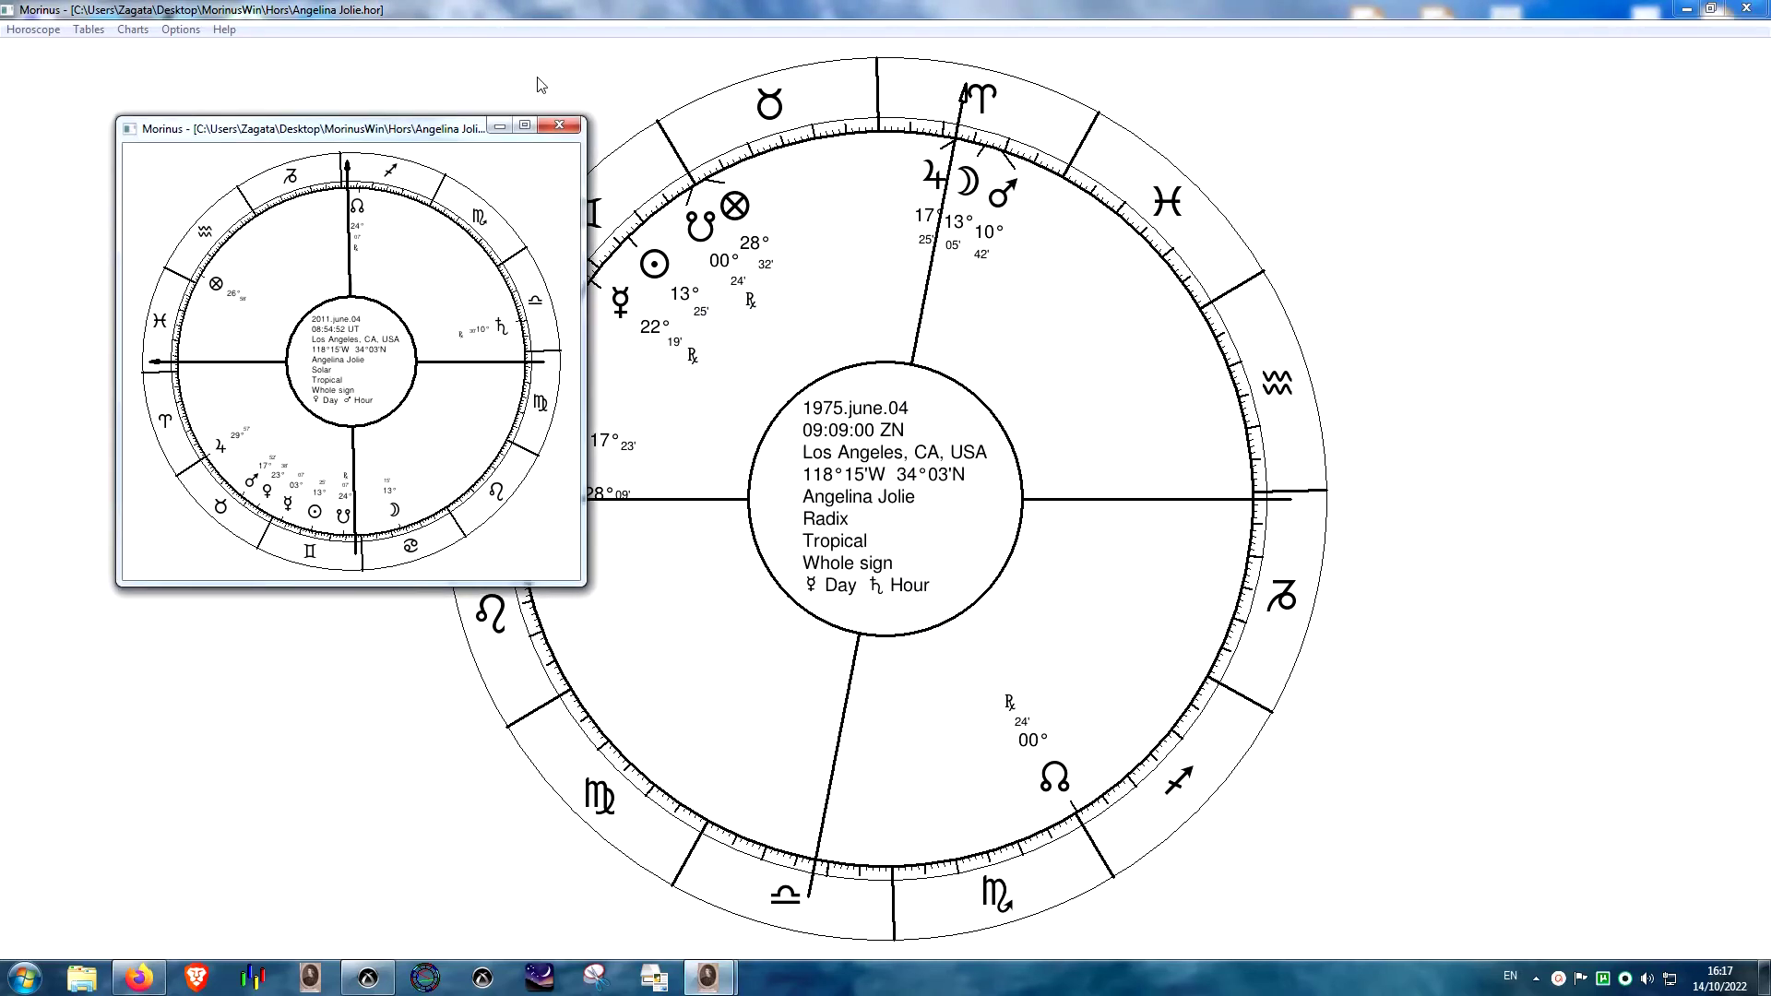
click(523, 125)
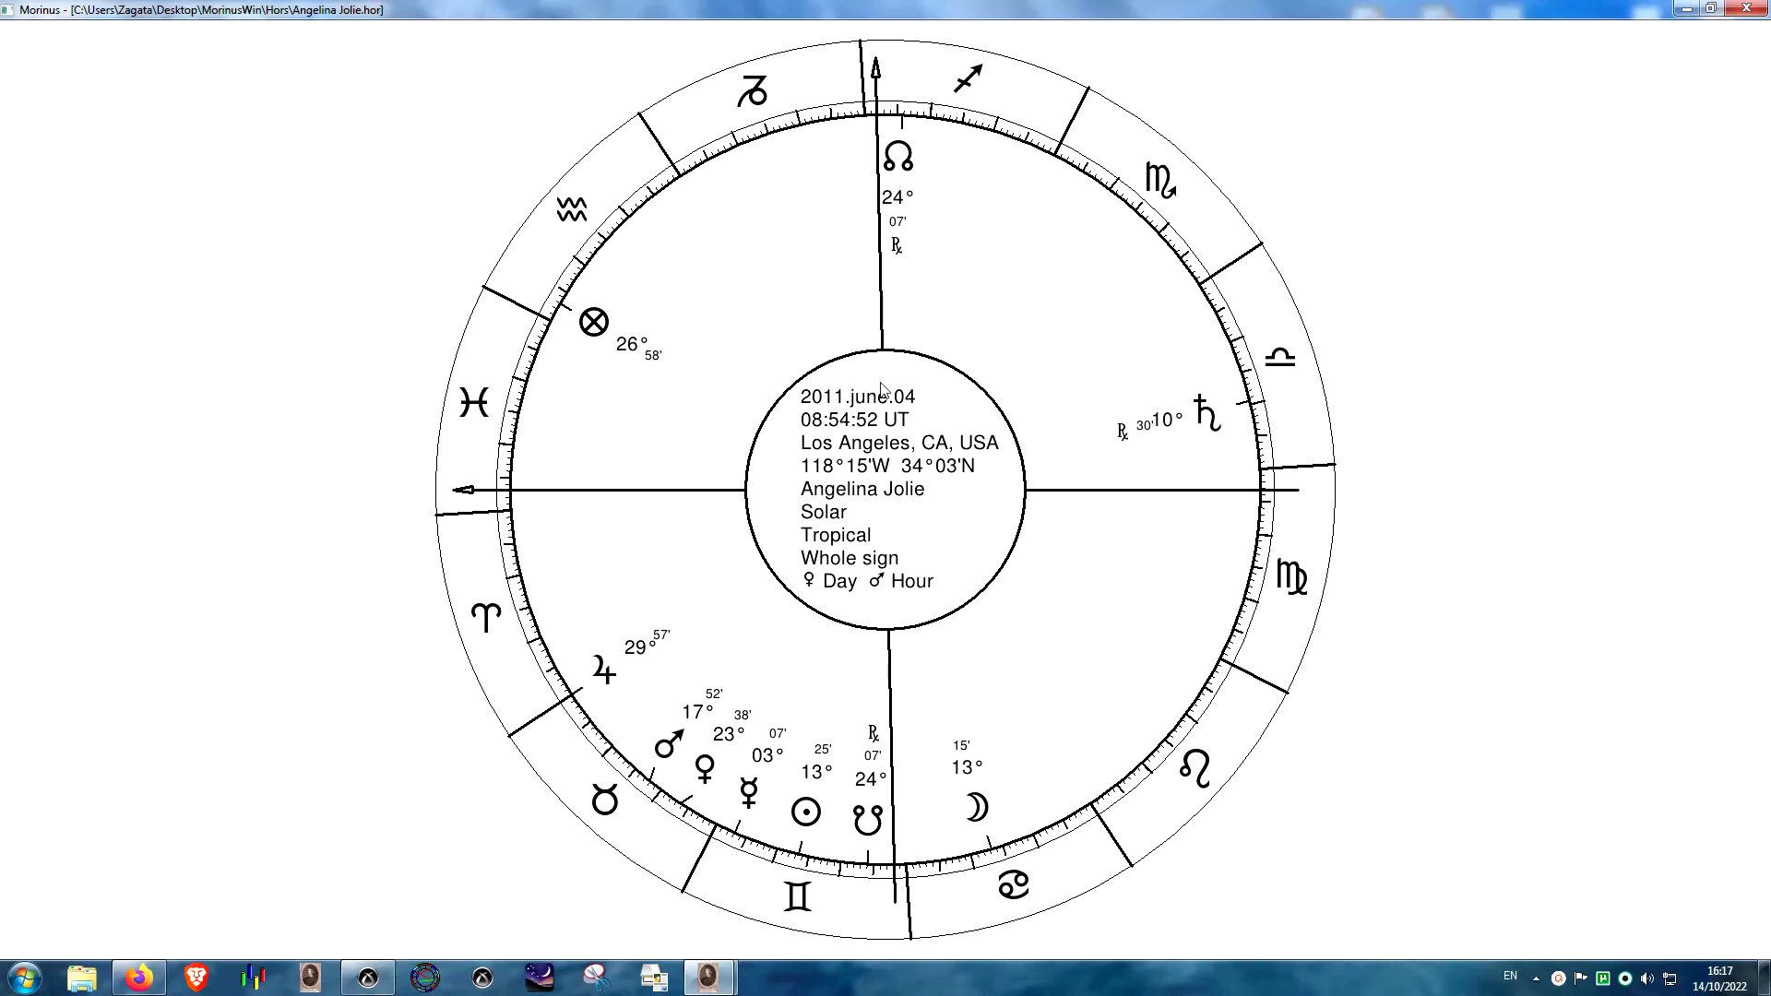
key(Escape)
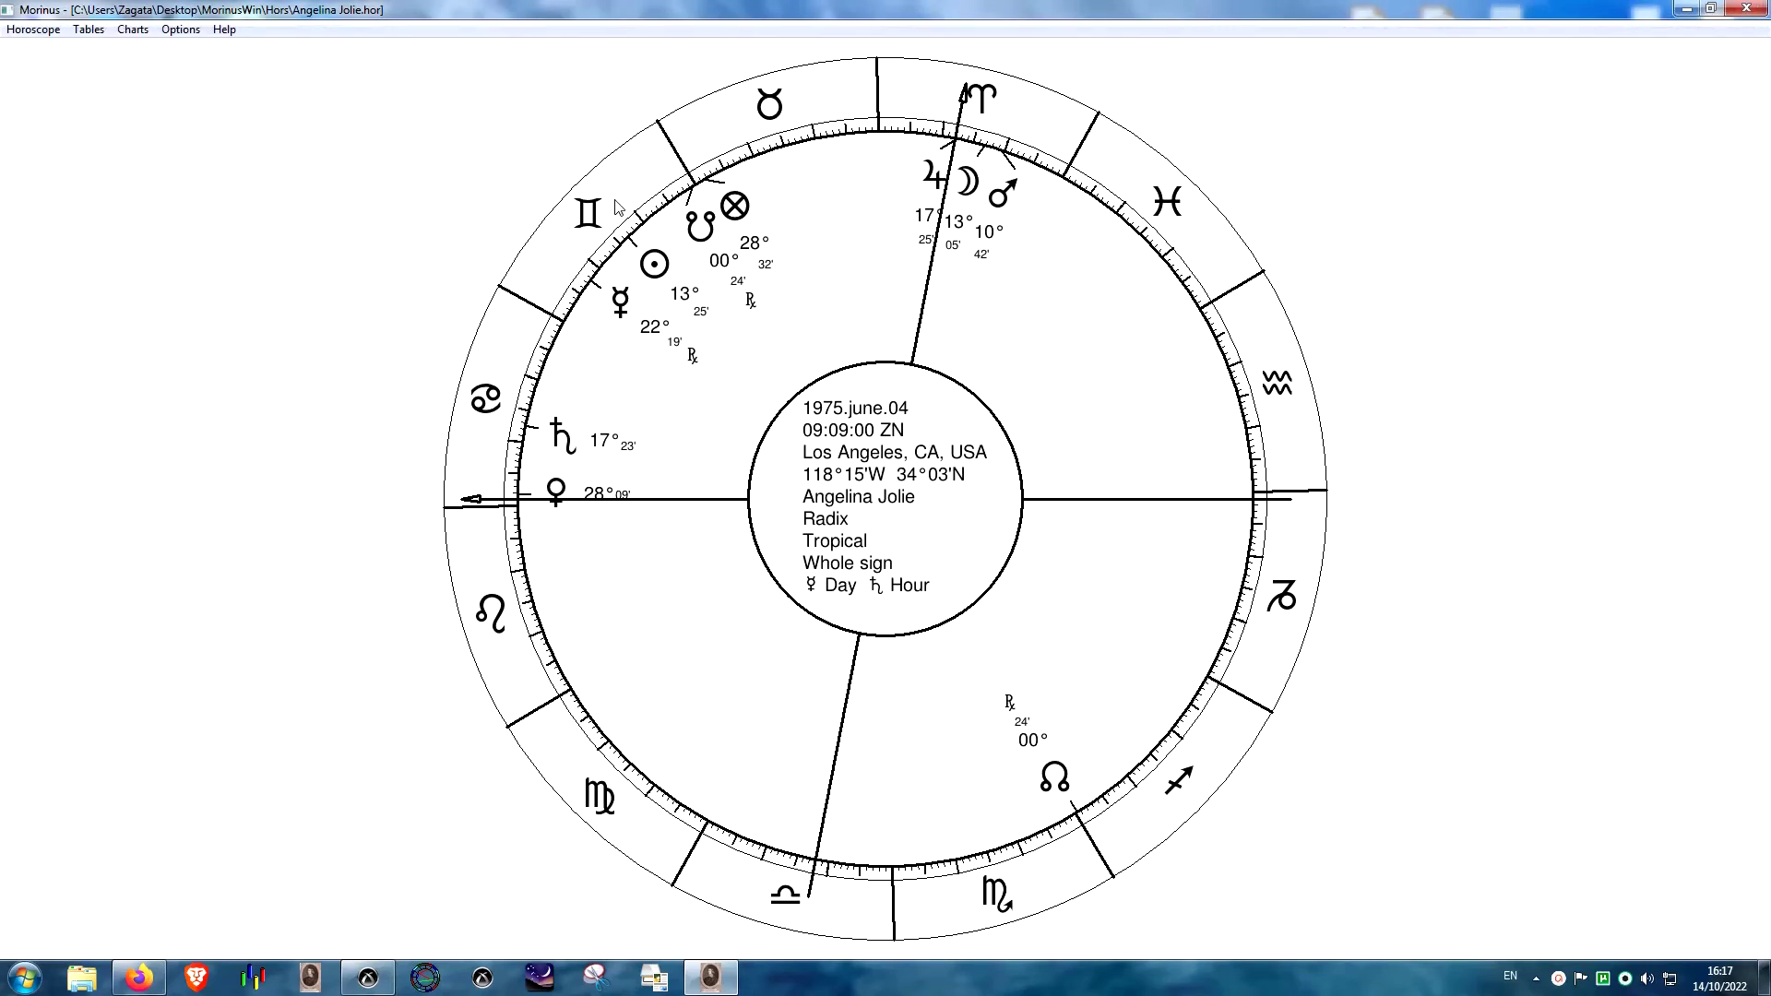
- Enable the display of Houses in the natal chart through the Appearance I options
click(180, 28)
click(199, 49)
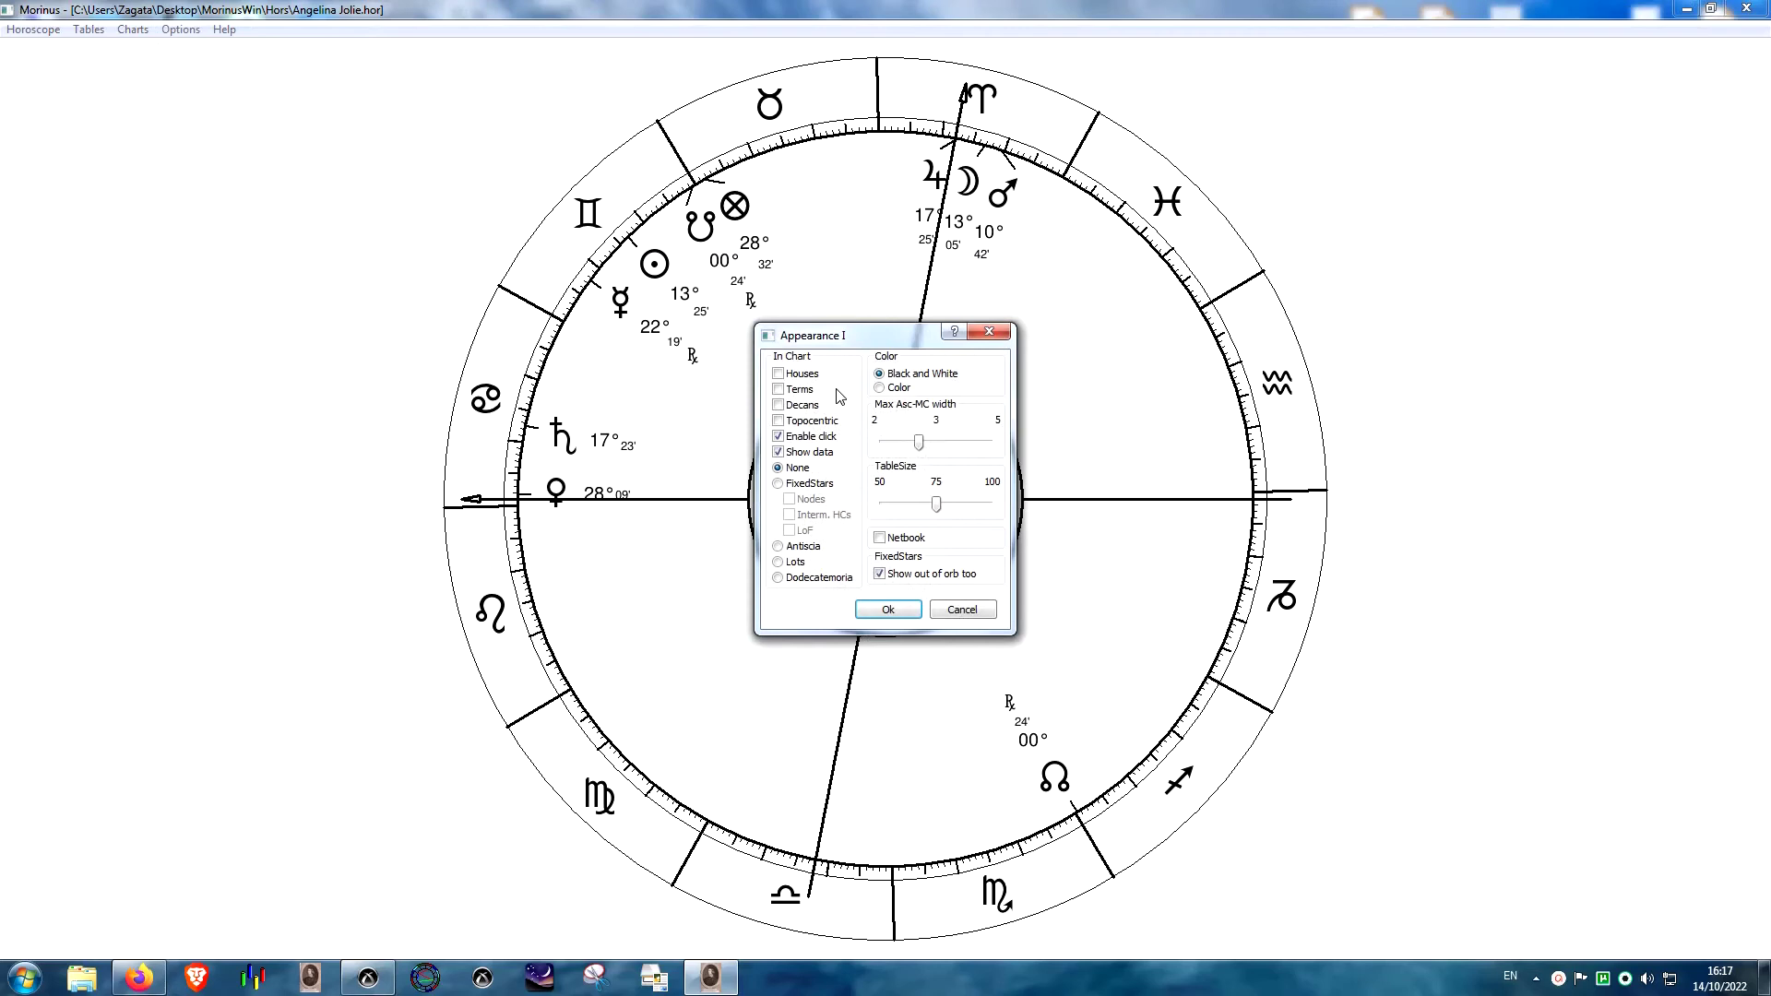
click(780, 376)
click(897, 612)
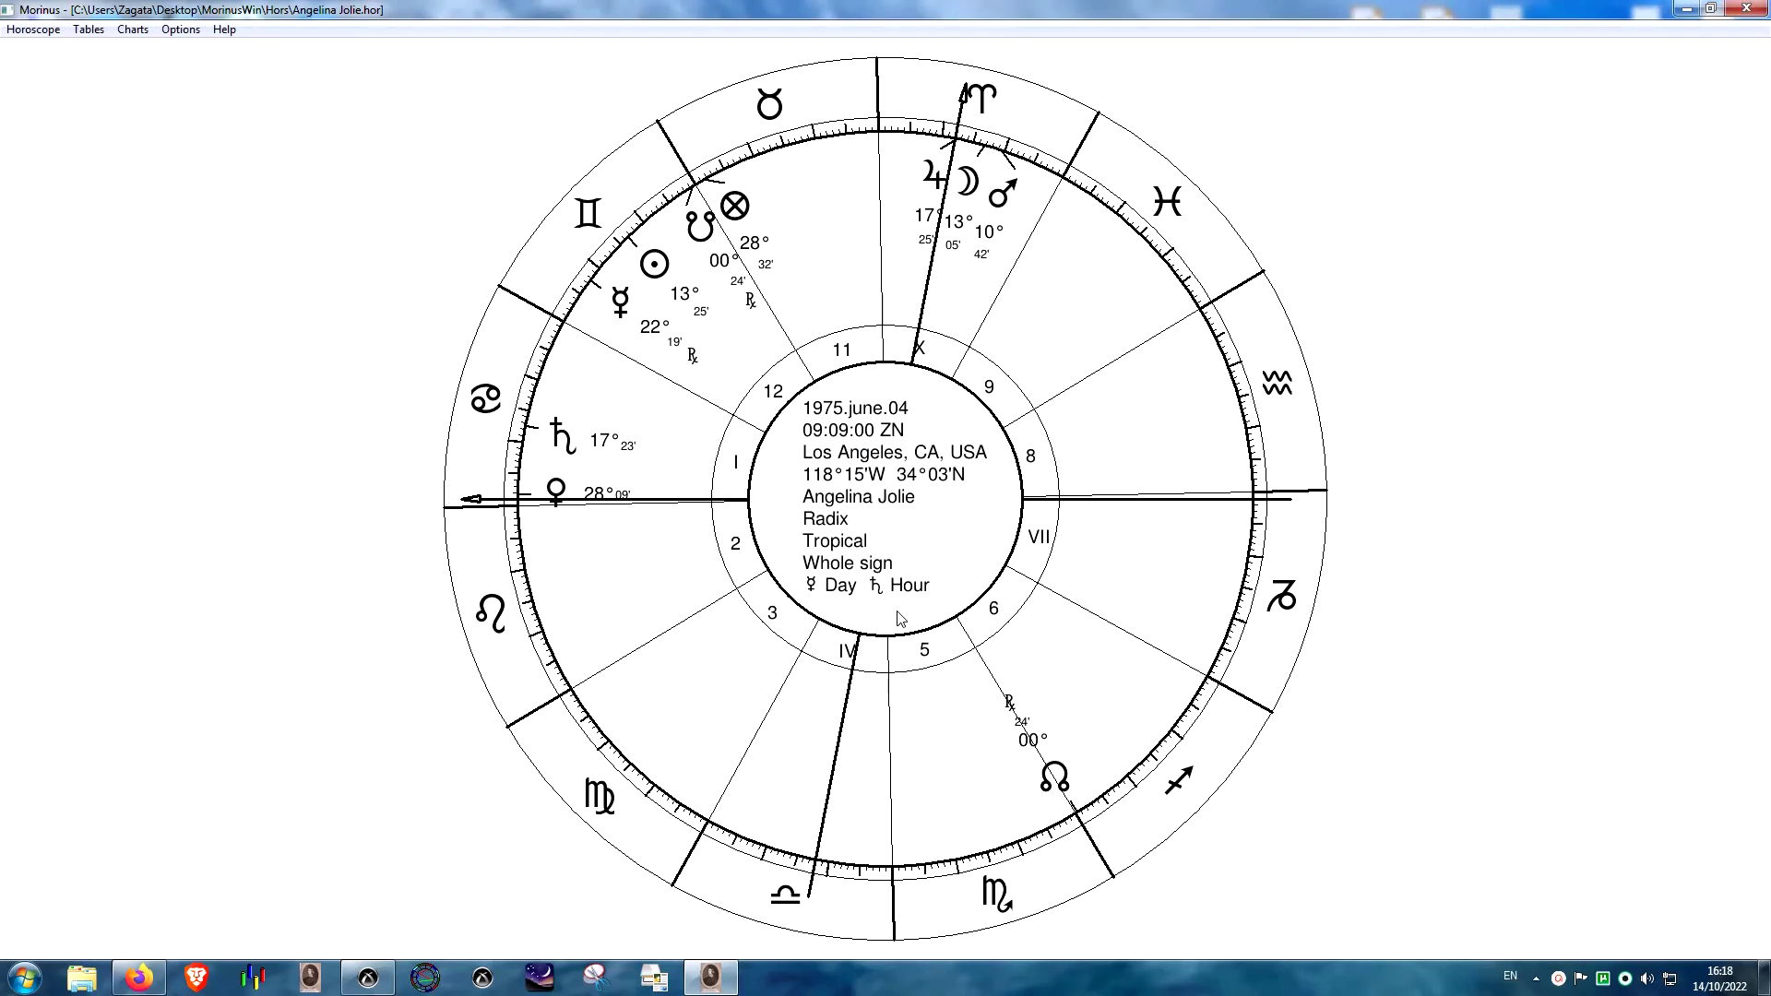
- Change the natal chart's house system to Placidus
click(181, 29)
mouse_move(337, 201)
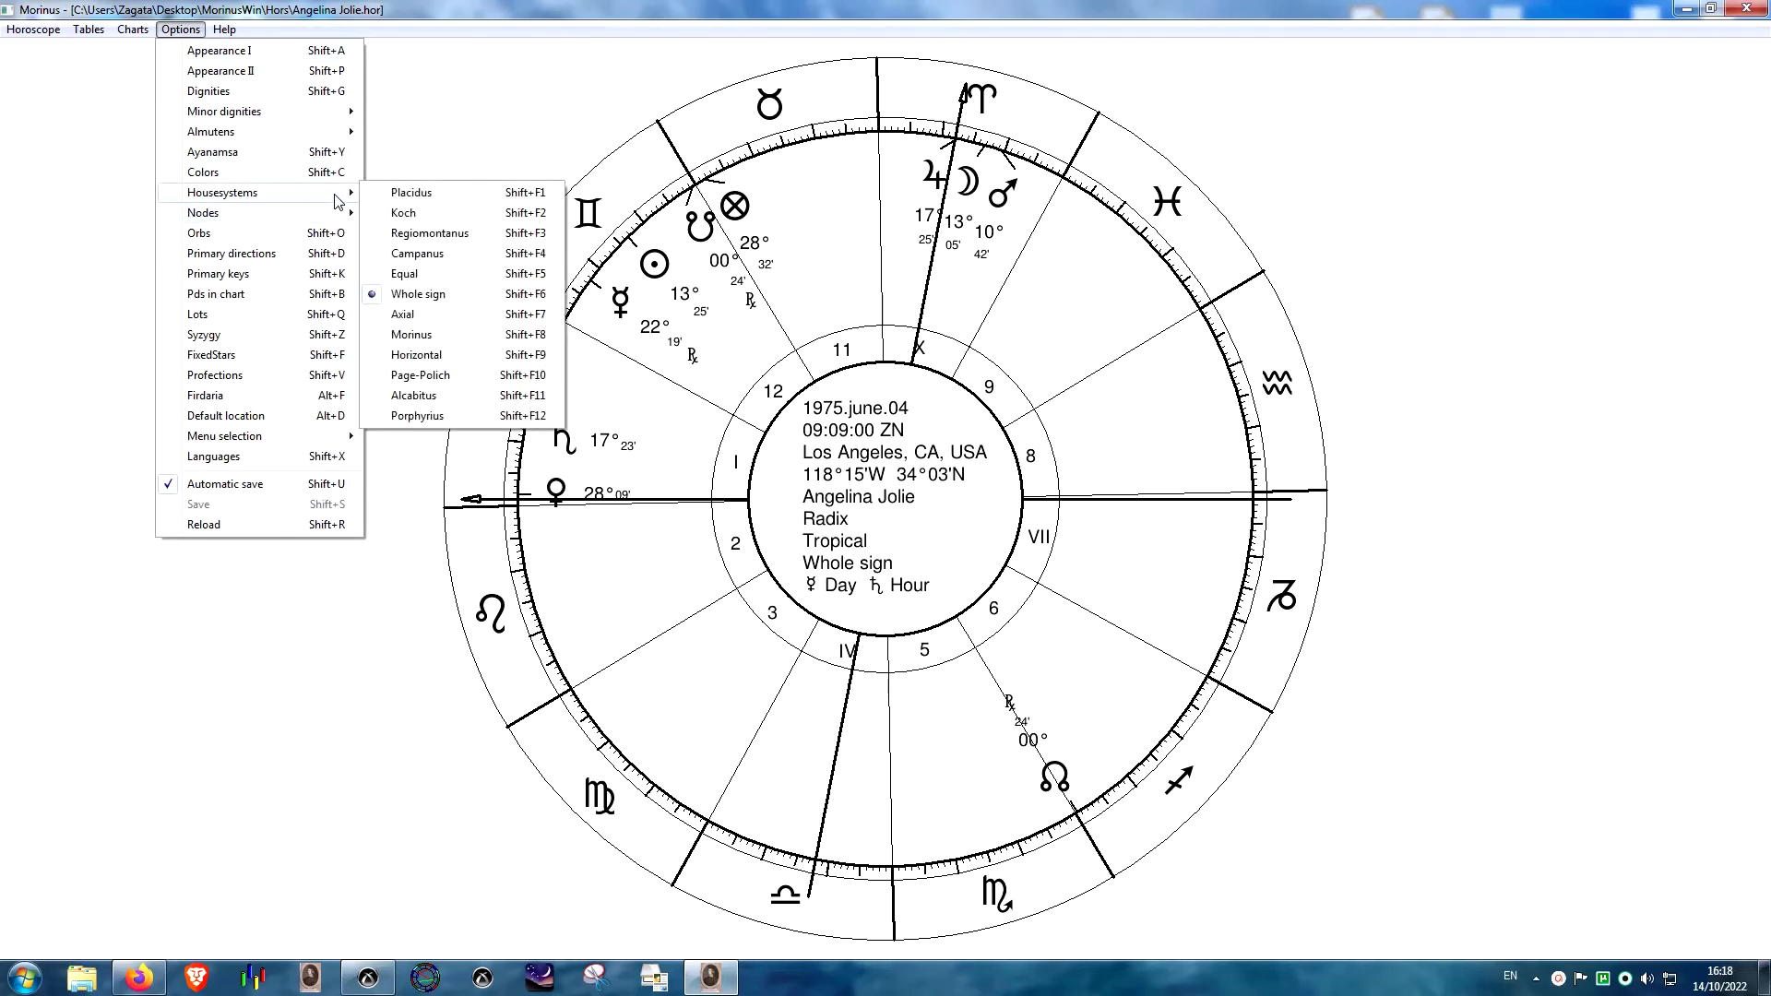
click(413, 193)
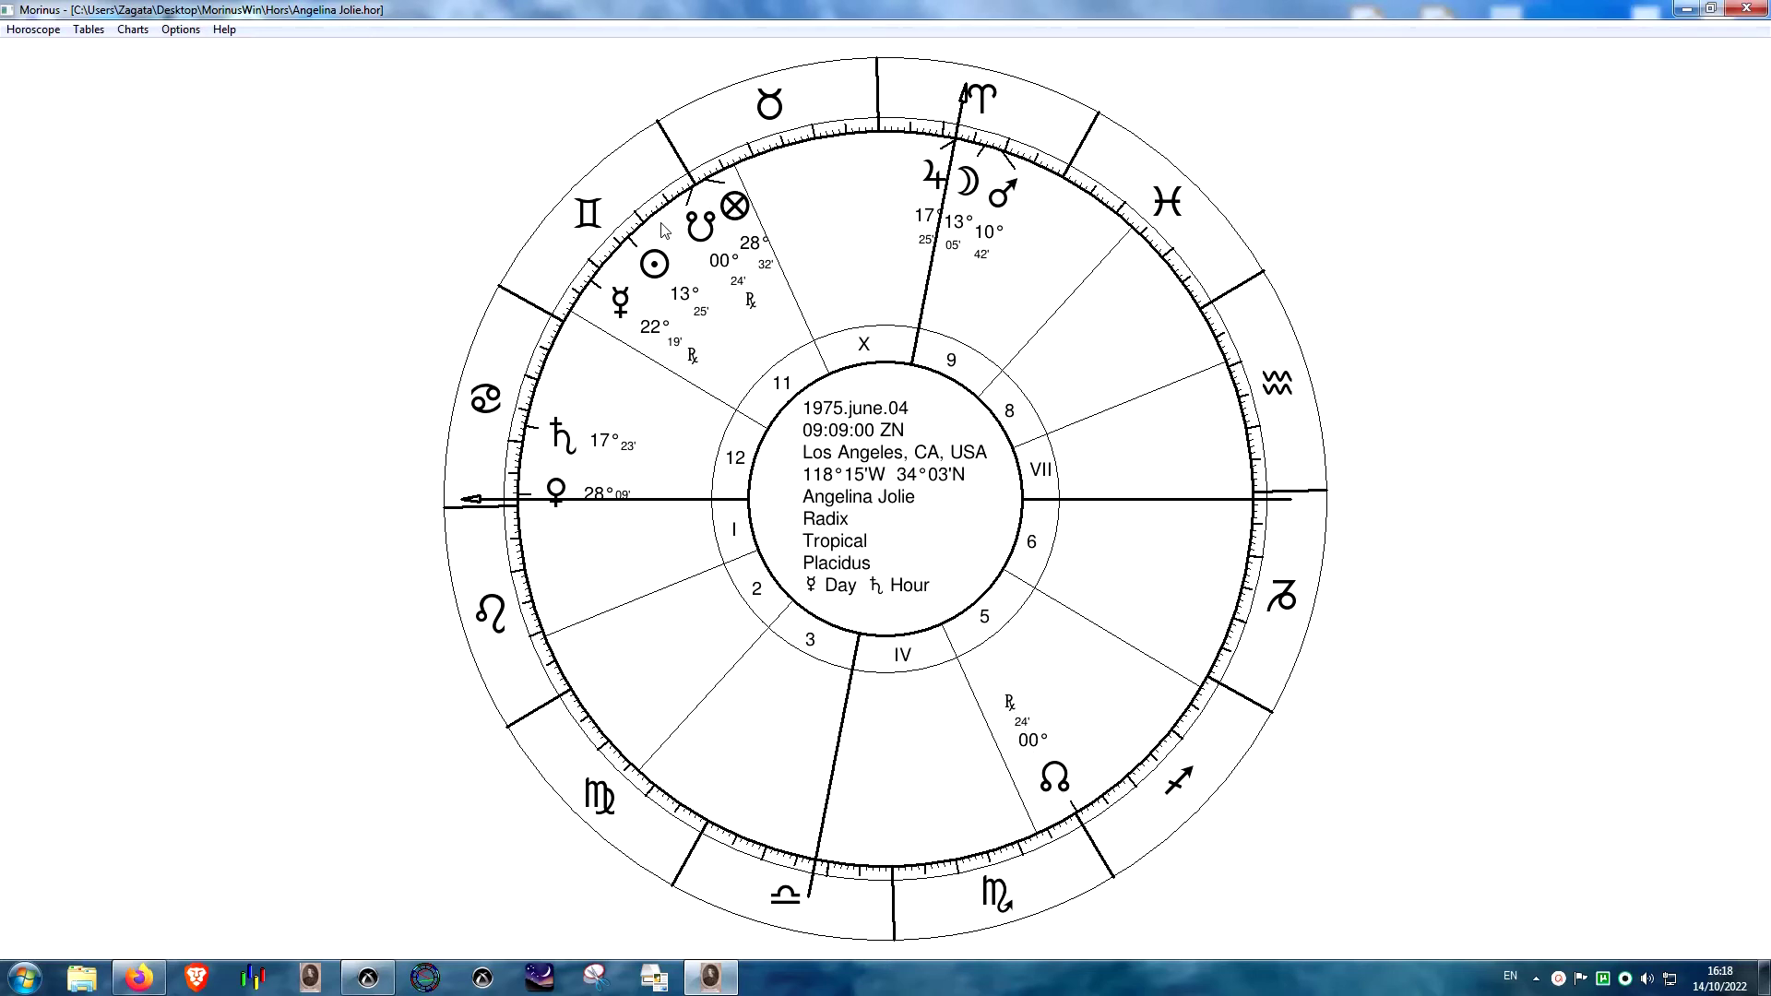
- Enable the display of Terms in the natal chart through the Appearance I options
click(168, 31)
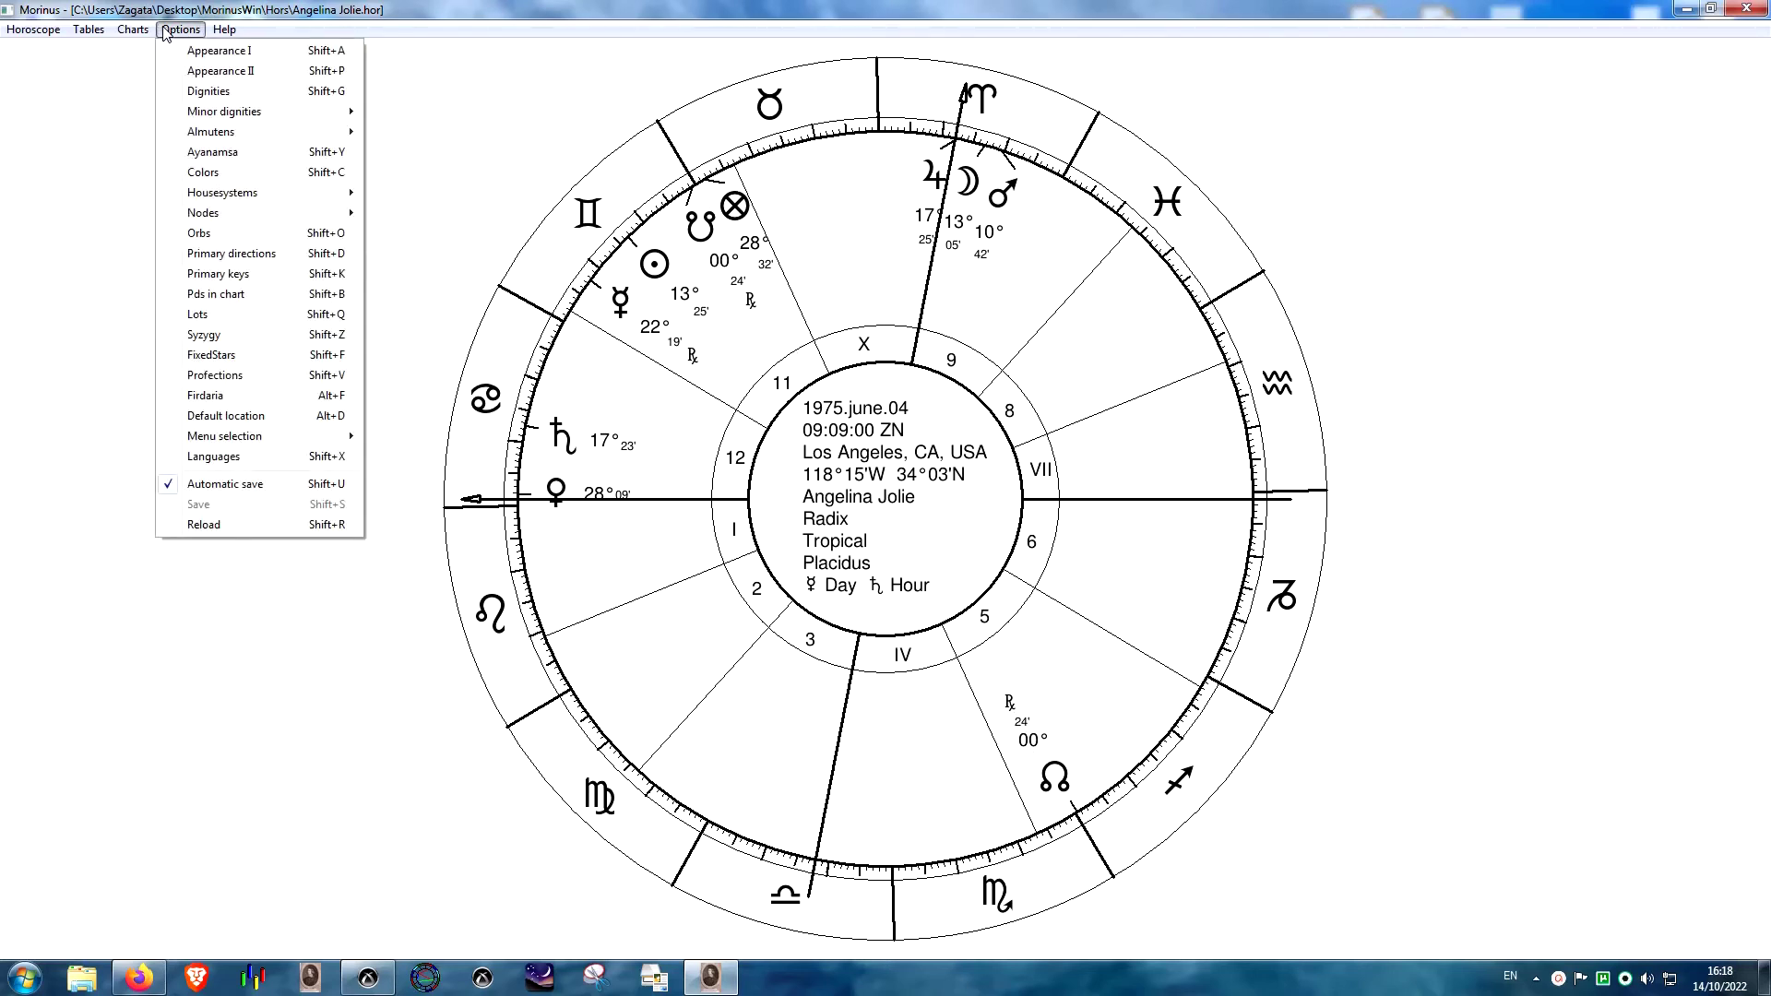
mouse_move(125, 35)
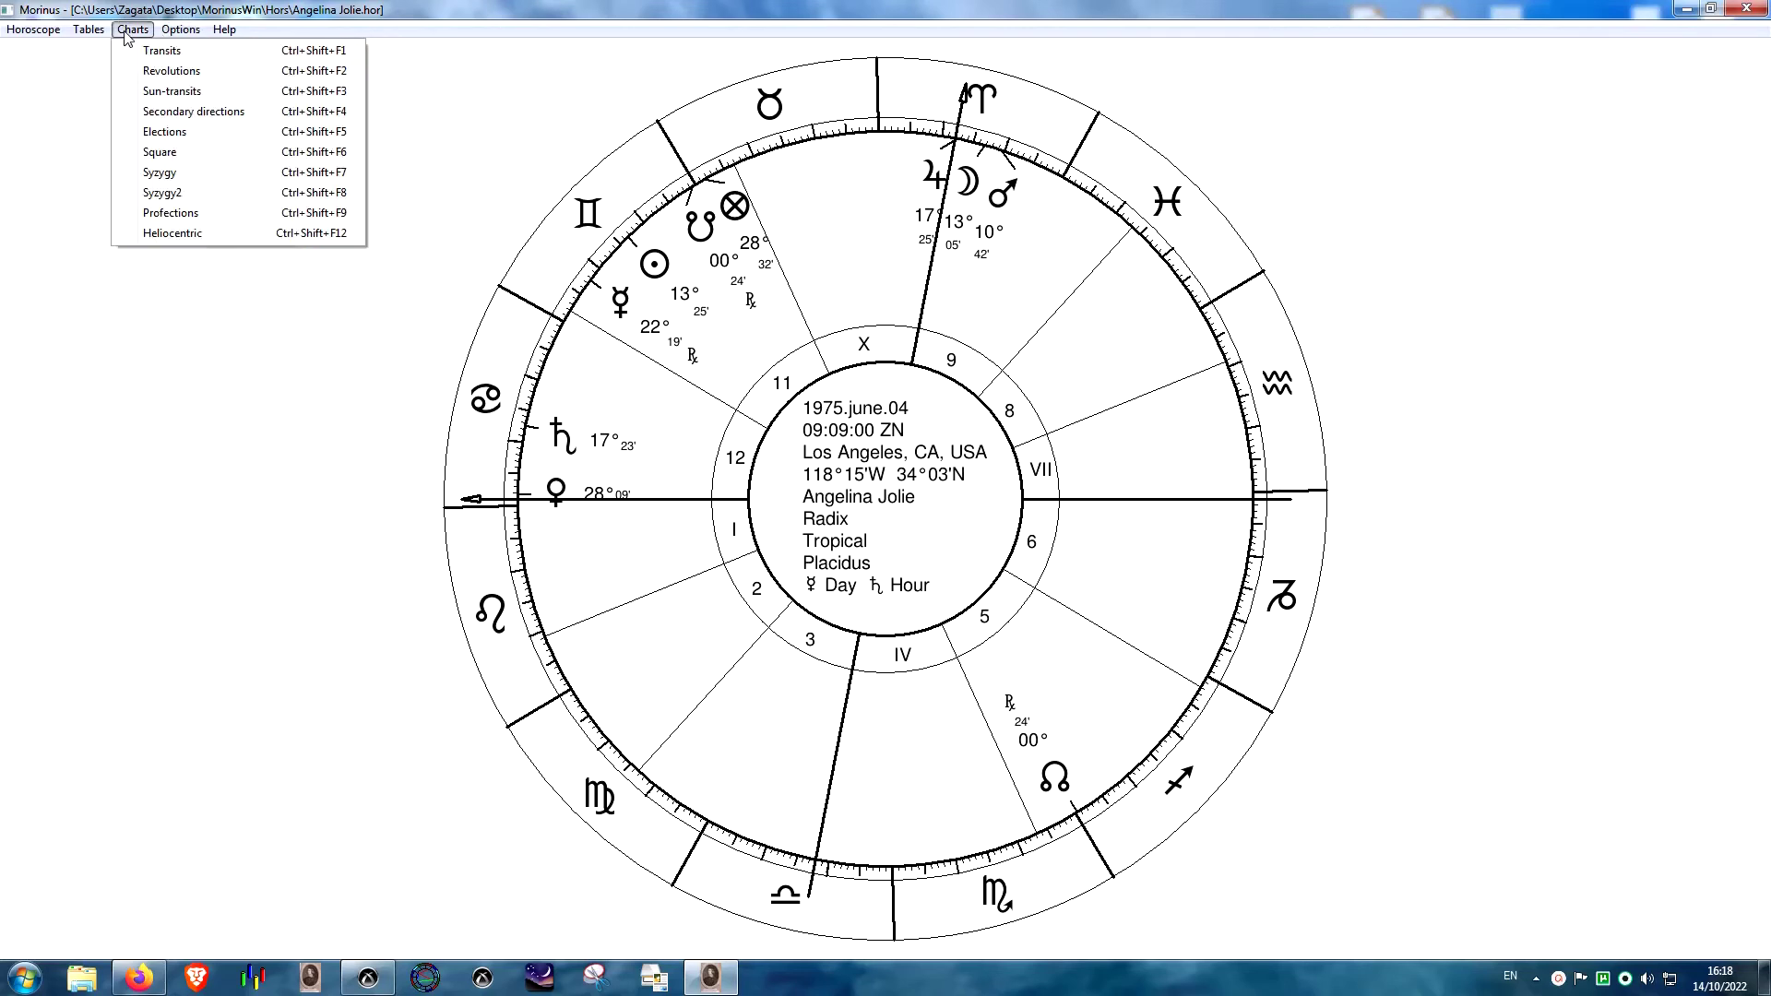
mouse_move(193, 32)
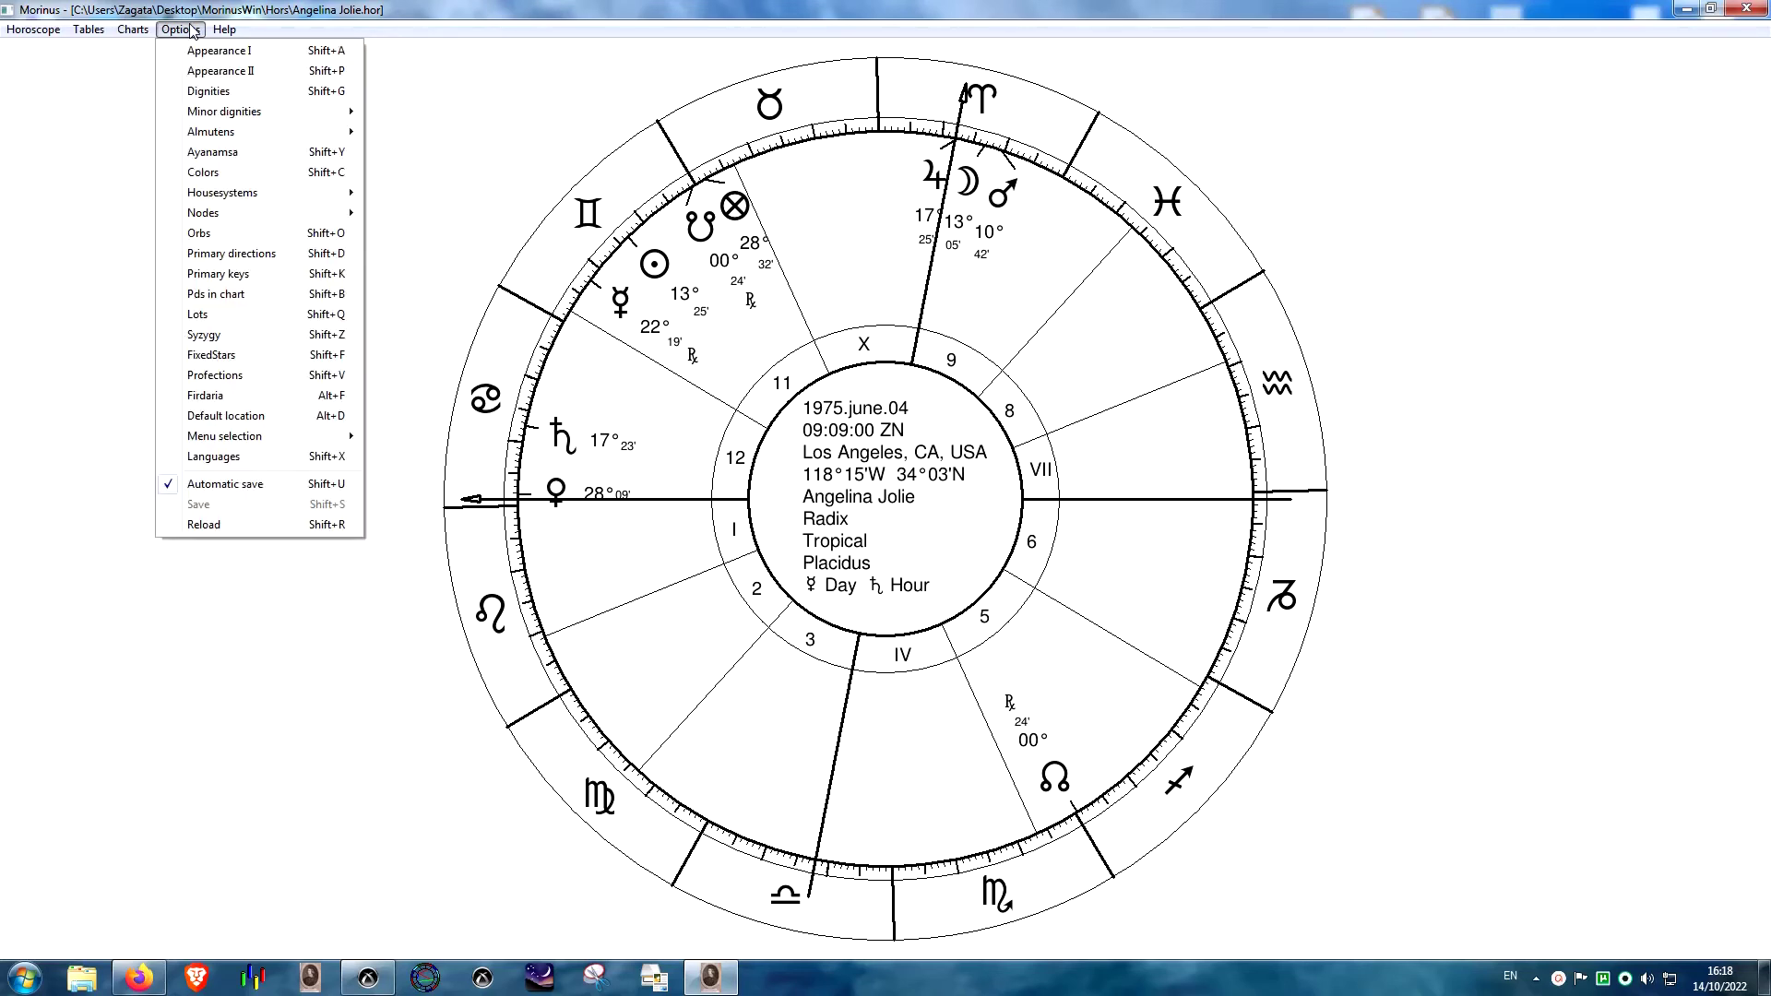
click(217, 51)
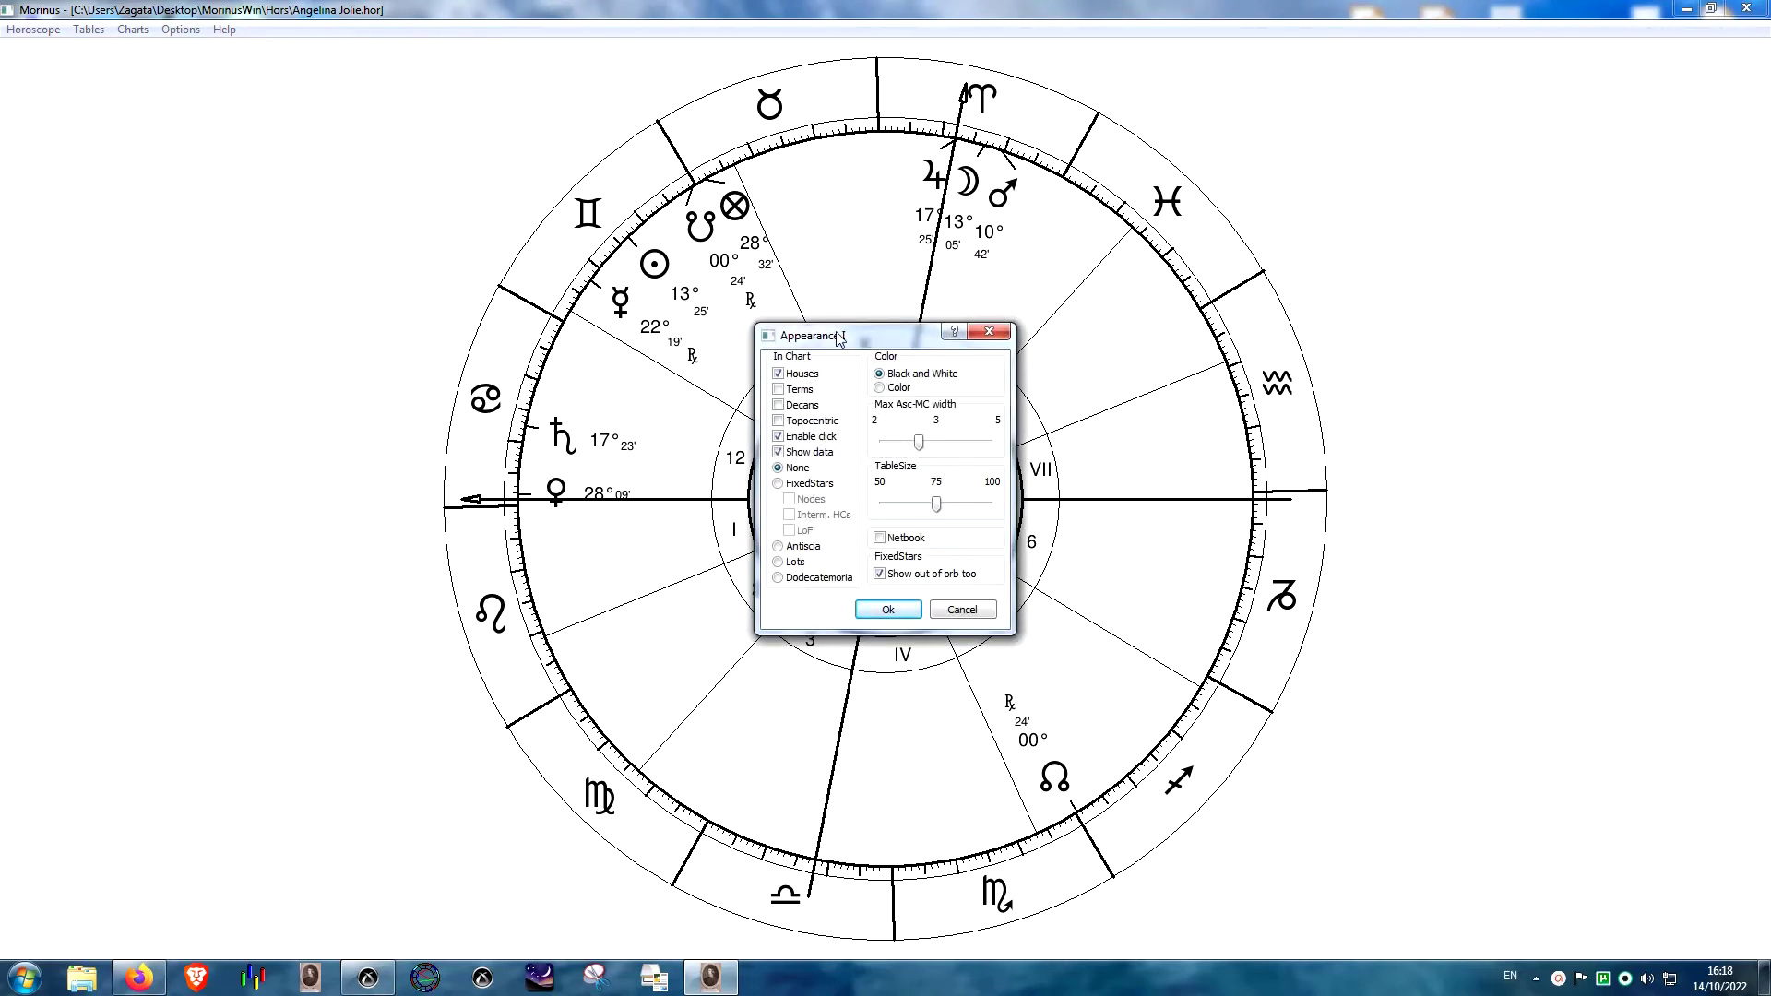
drag(838, 337, 1215, 474)
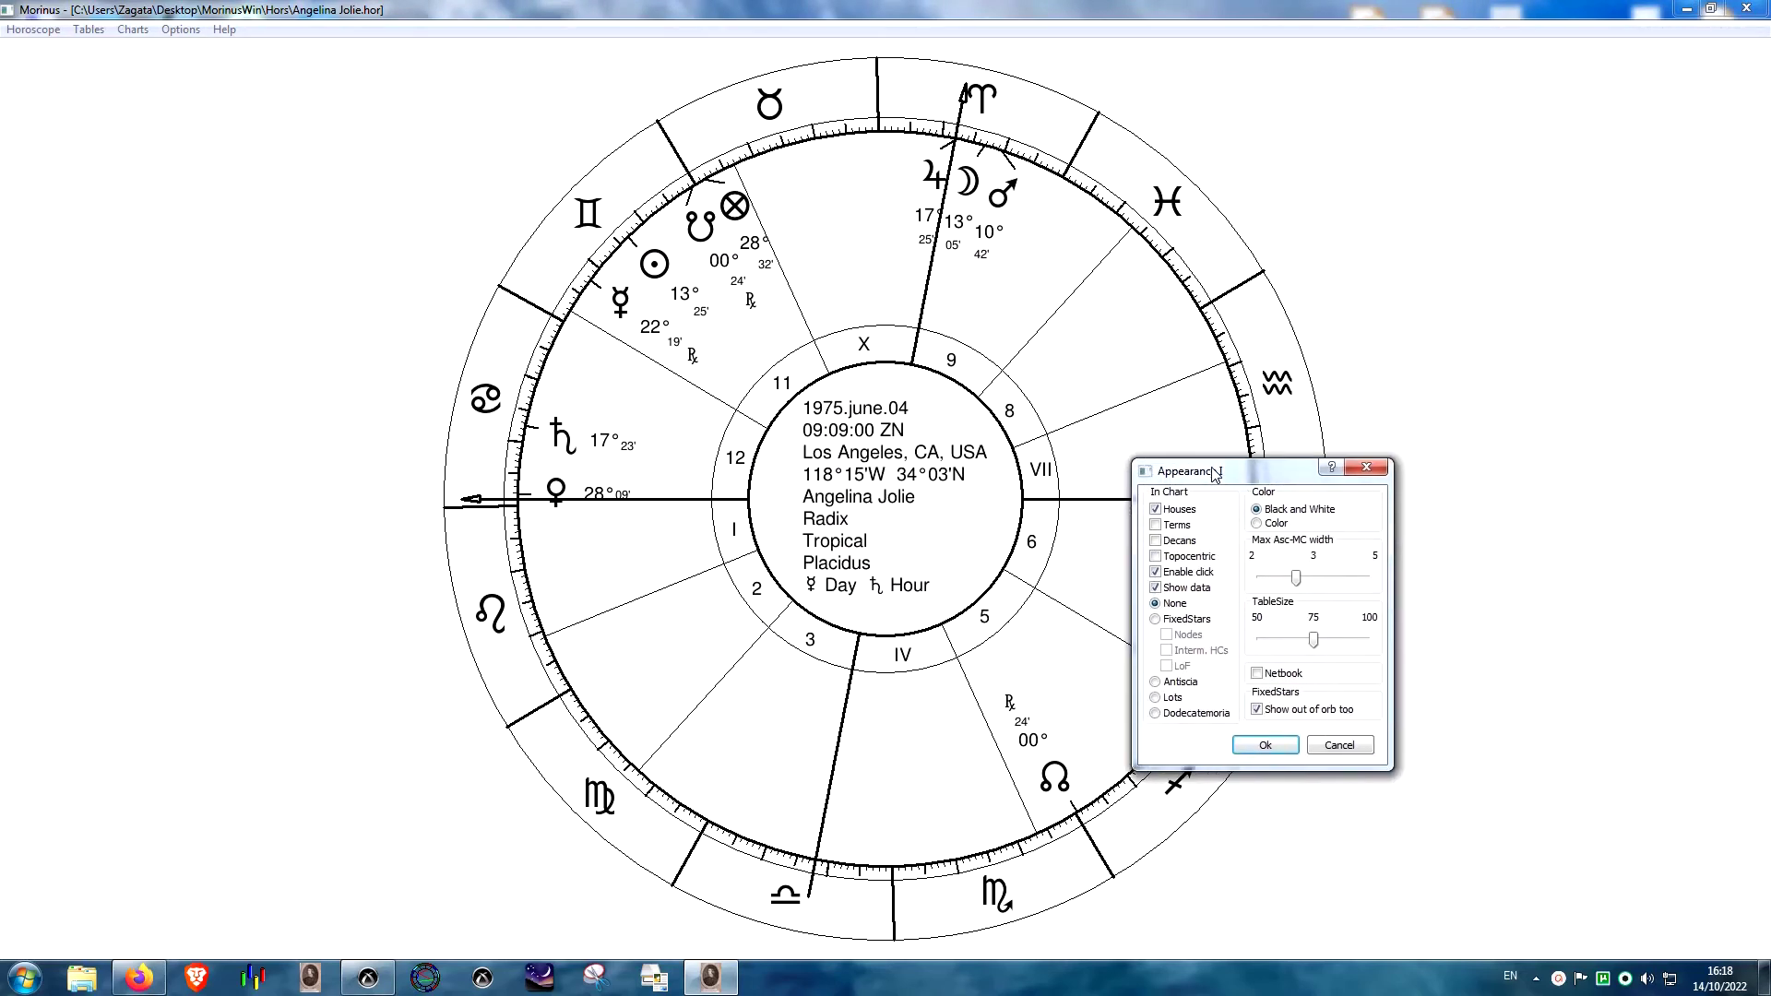
click(1155, 524)
click(1264, 744)
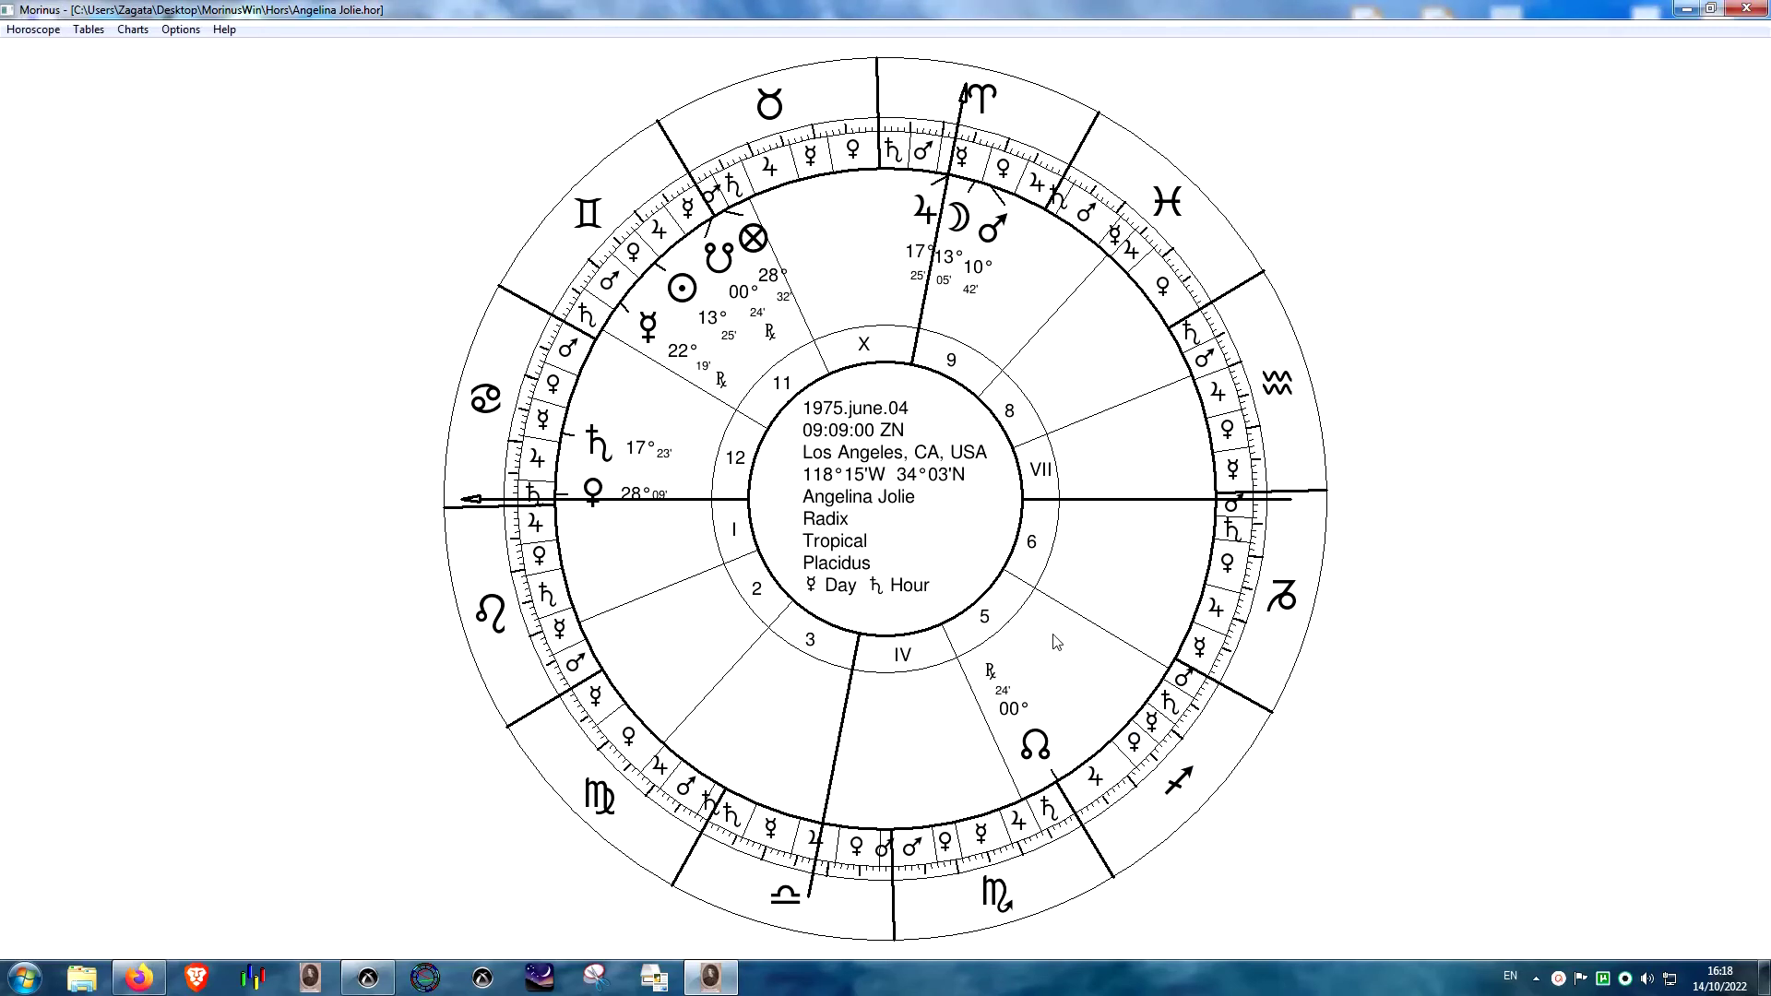
- Replace the Terms ring in the natal chart with Decans
click(181, 28)
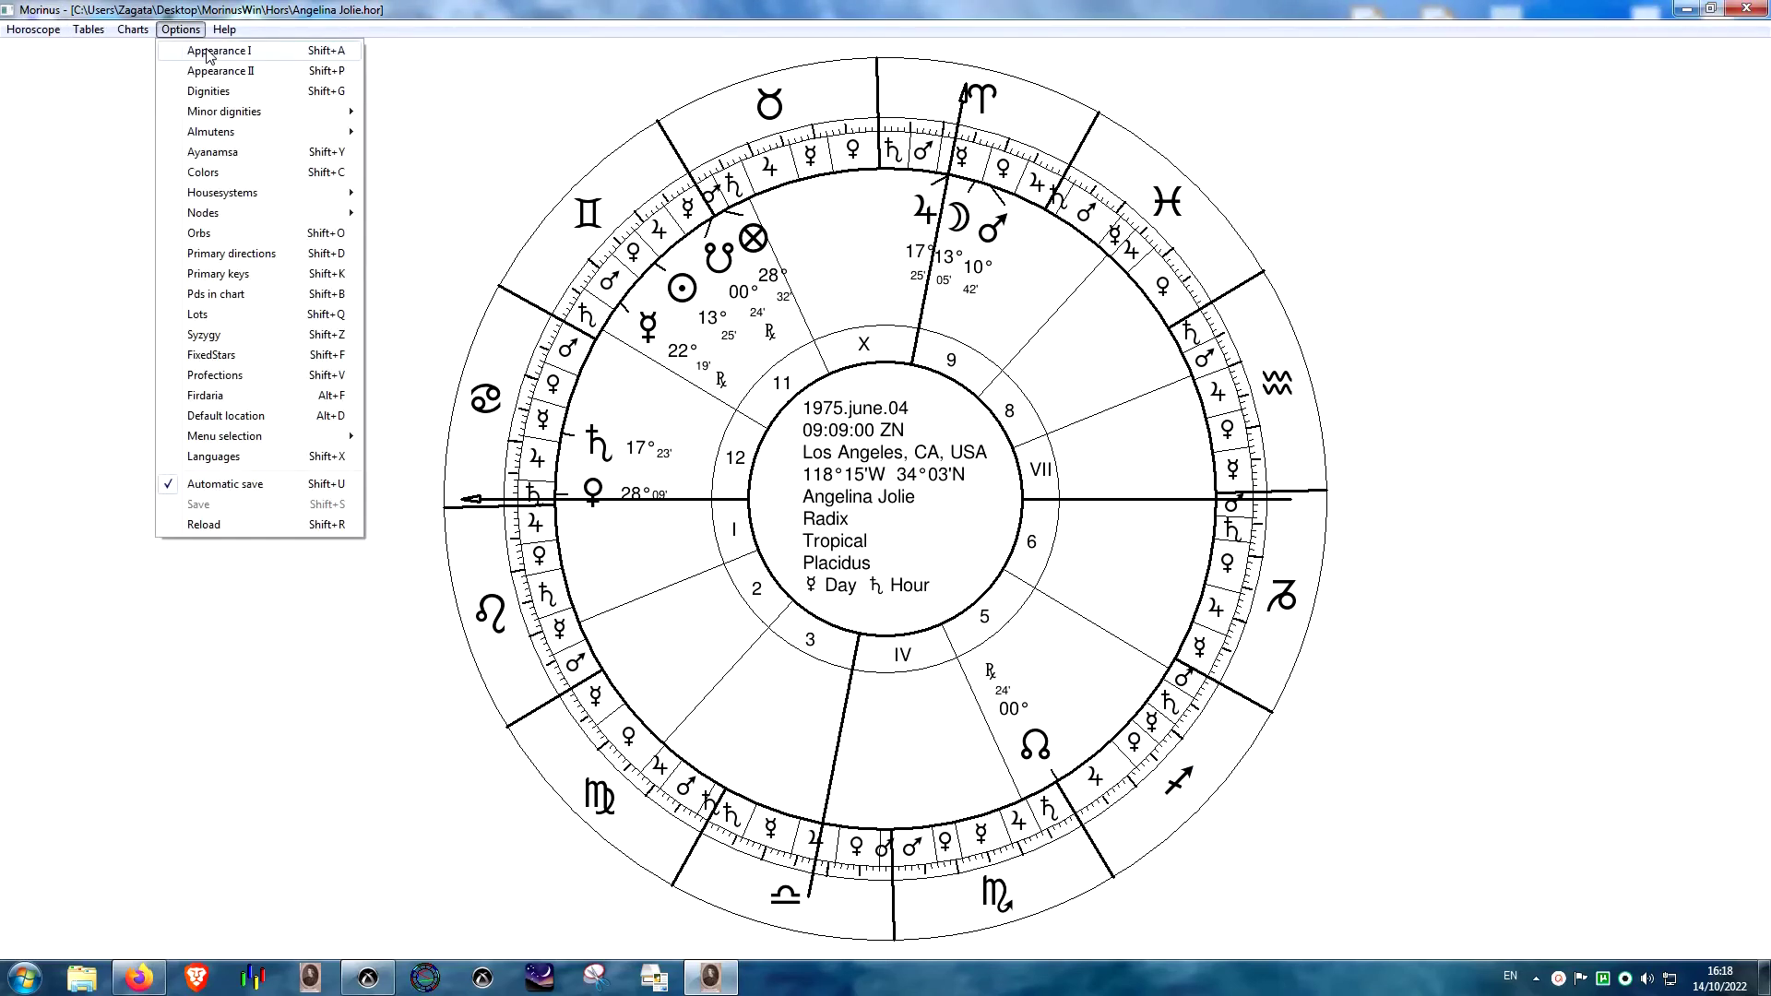
click(210, 50)
click(778, 390)
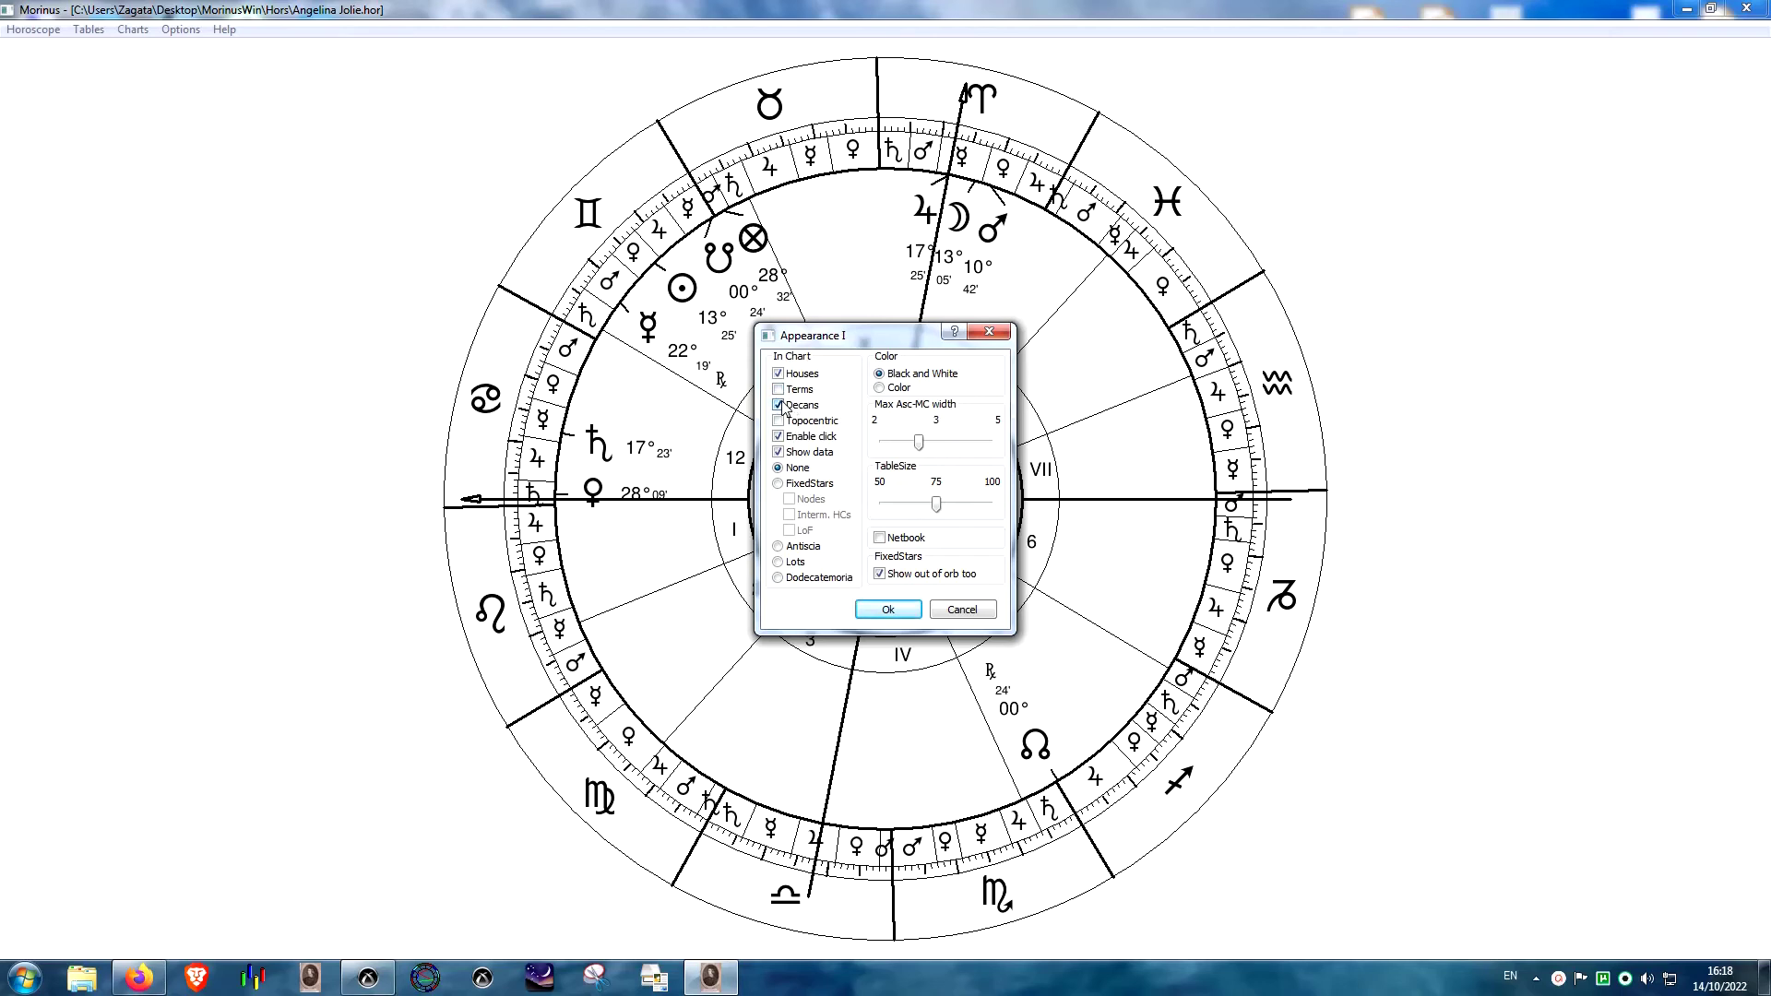
click(887, 611)
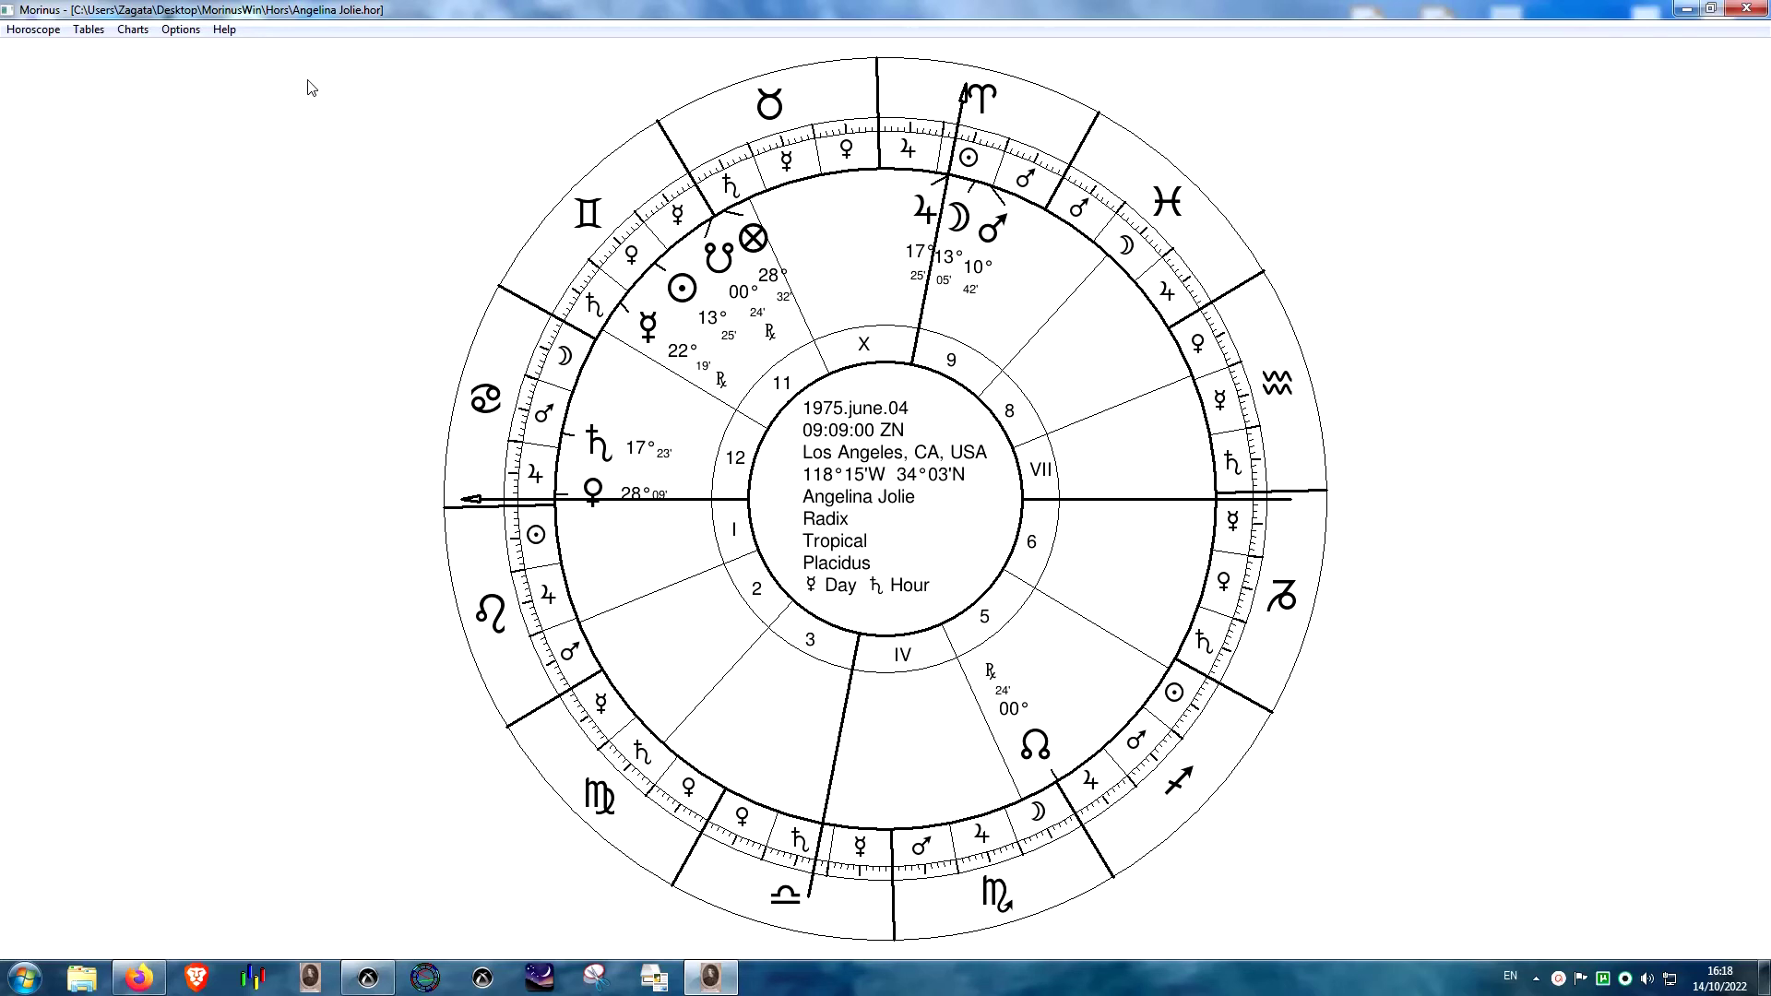
- Turn off the display of Decans in the natal chart
click(181, 30)
click(203, 46)
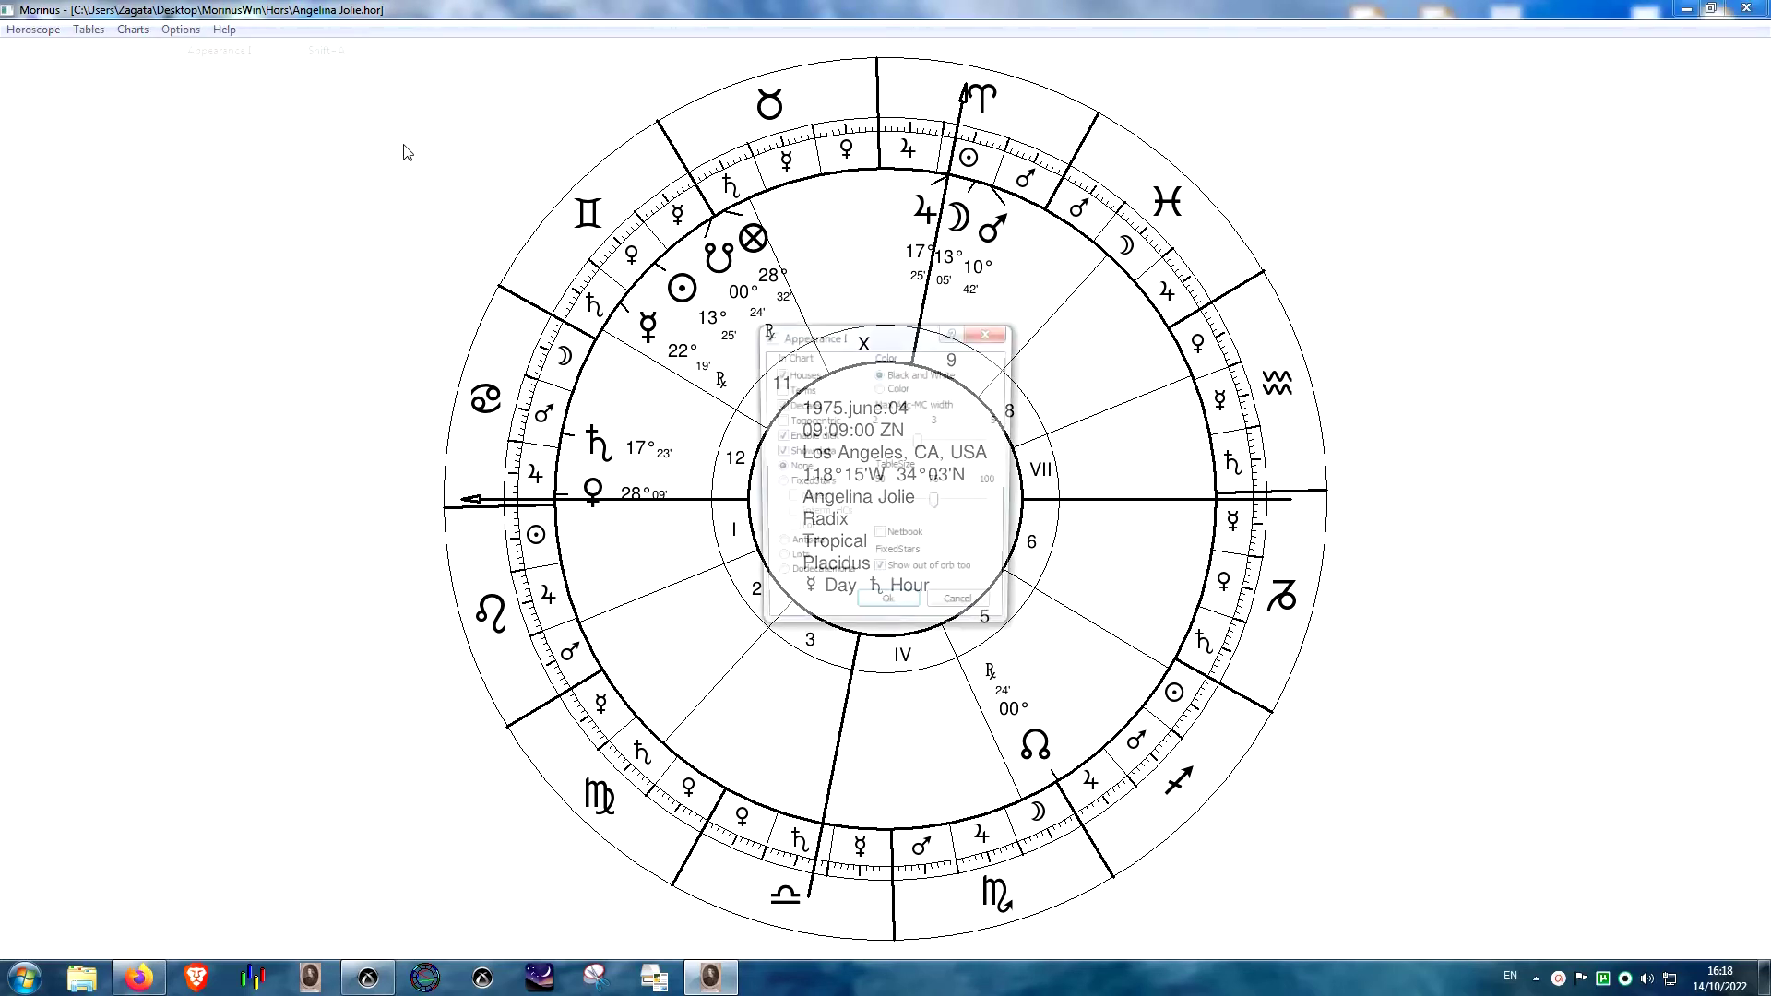
click(778, 437)
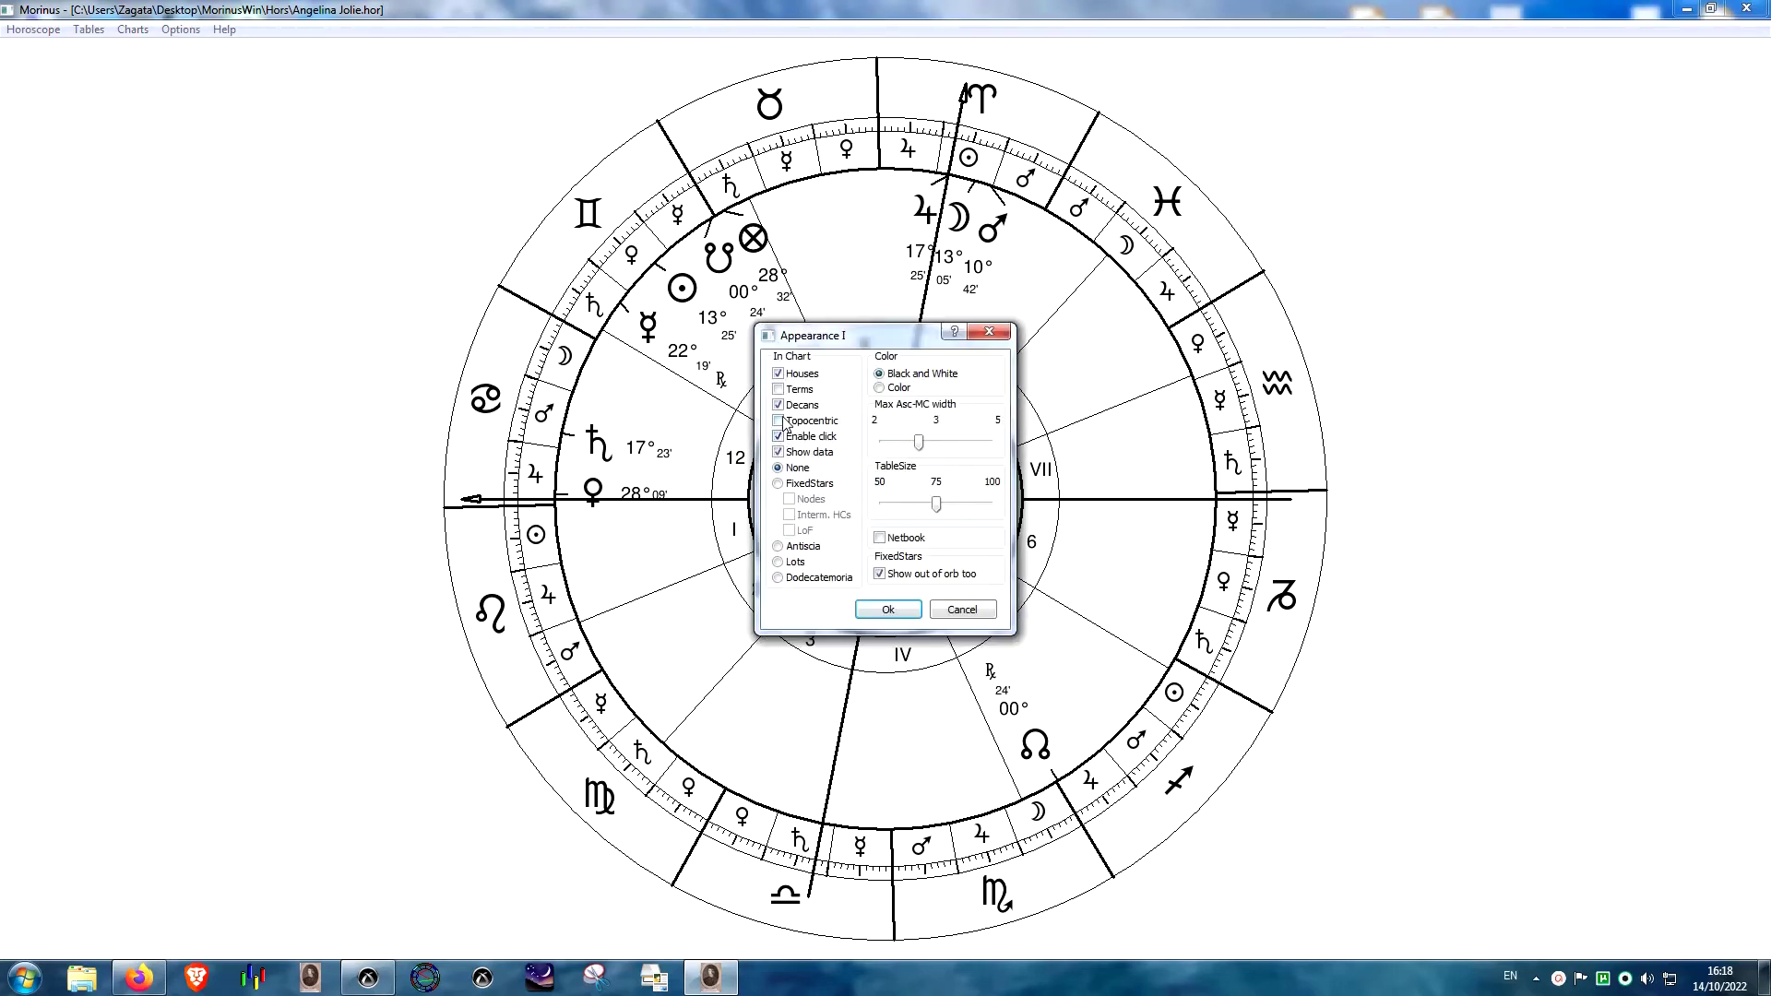
click(888, 609)
- Switch to Delphic Oracle to view its version of the natal chart, and return to Morinus
click(367, 977)
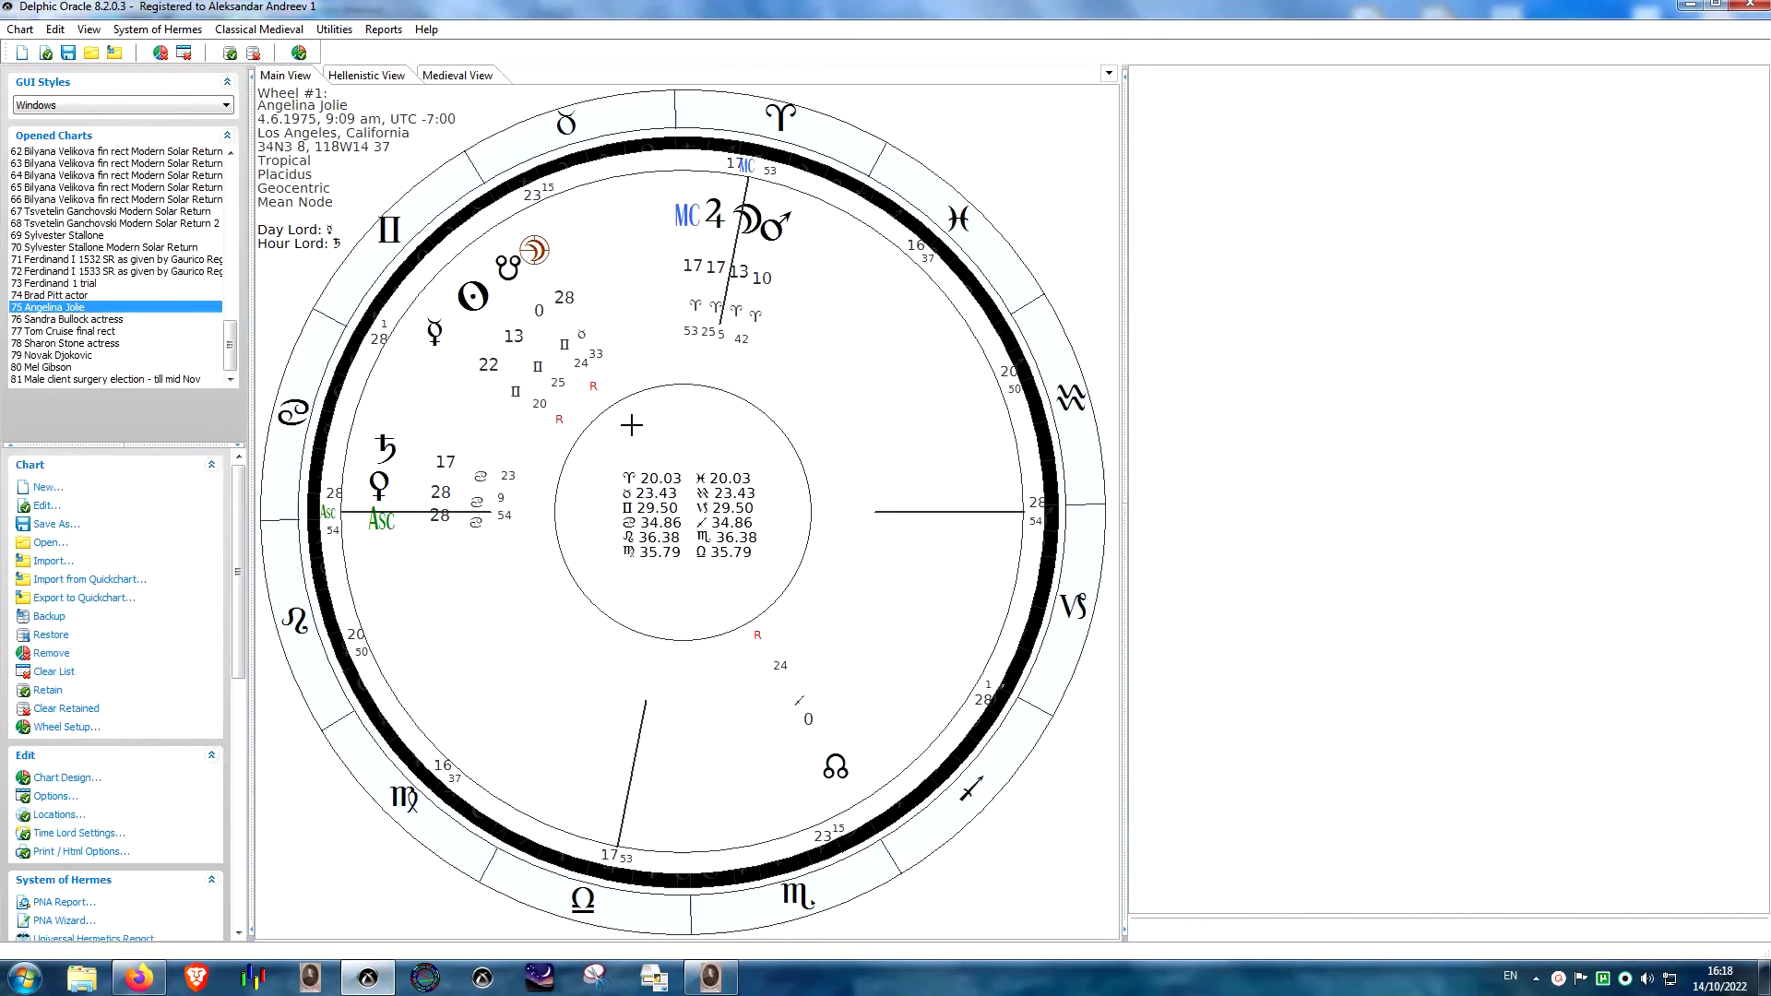
click(369, 975)
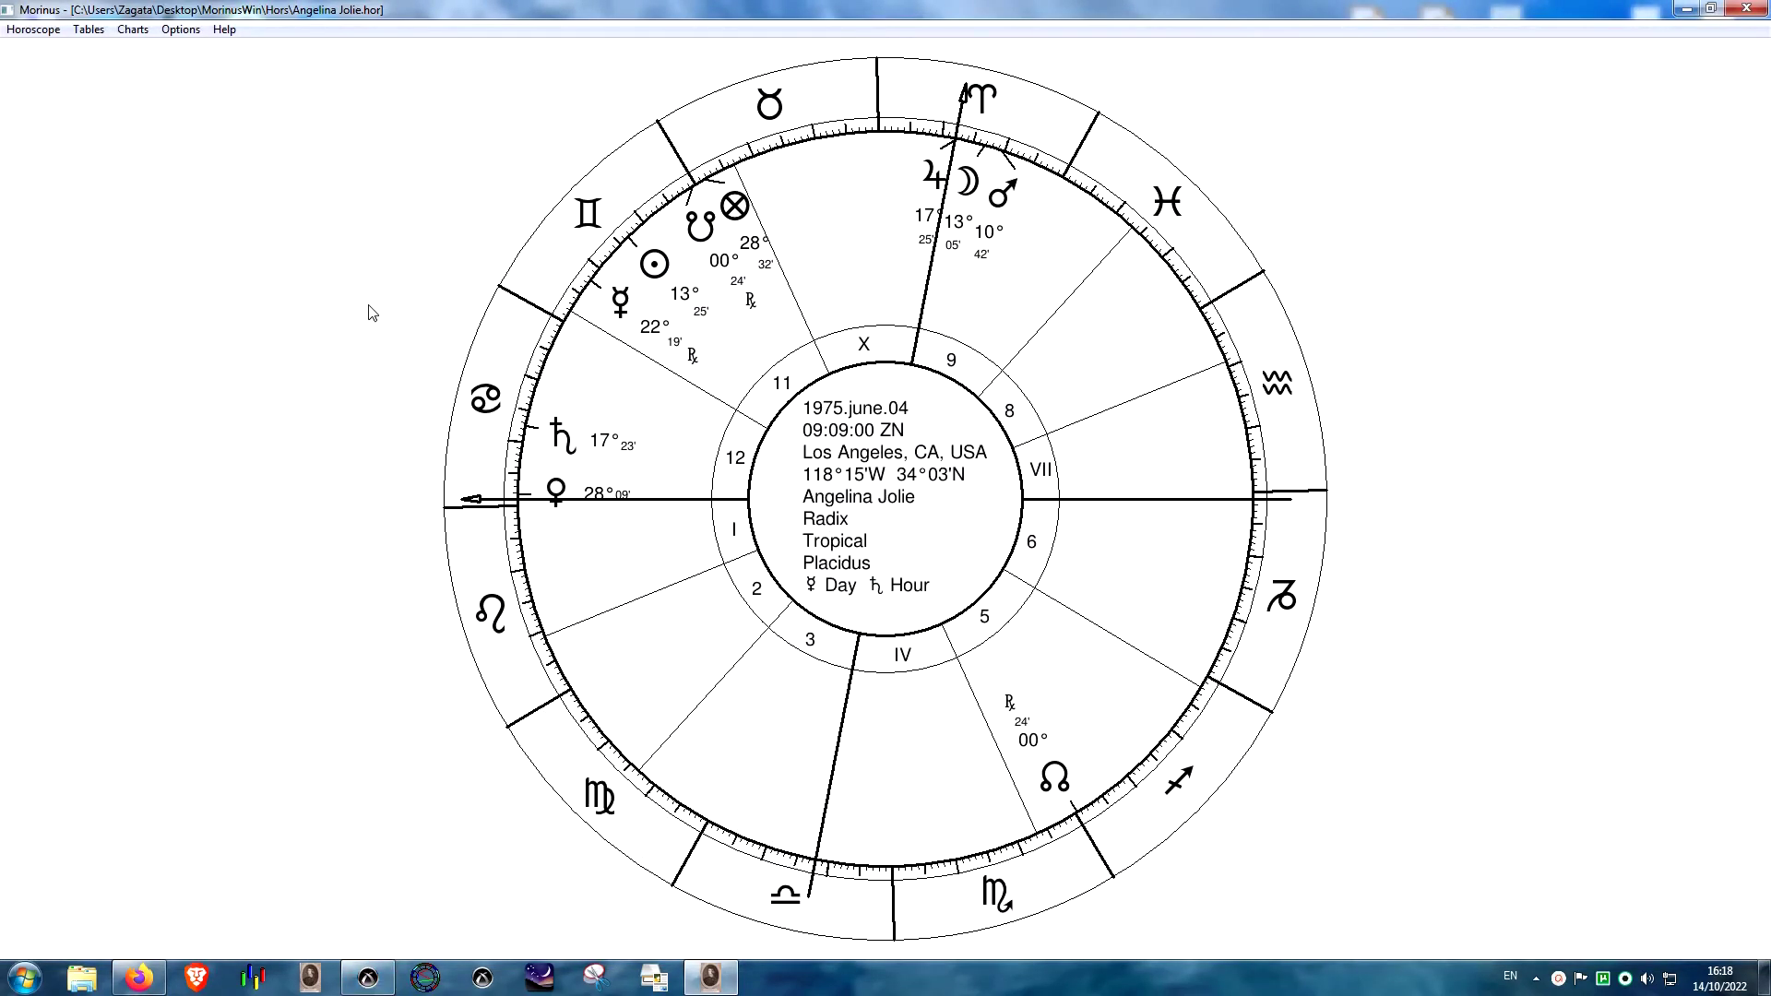
- View the Misc table and the Aspects table of the natal chart
click(96, 31)
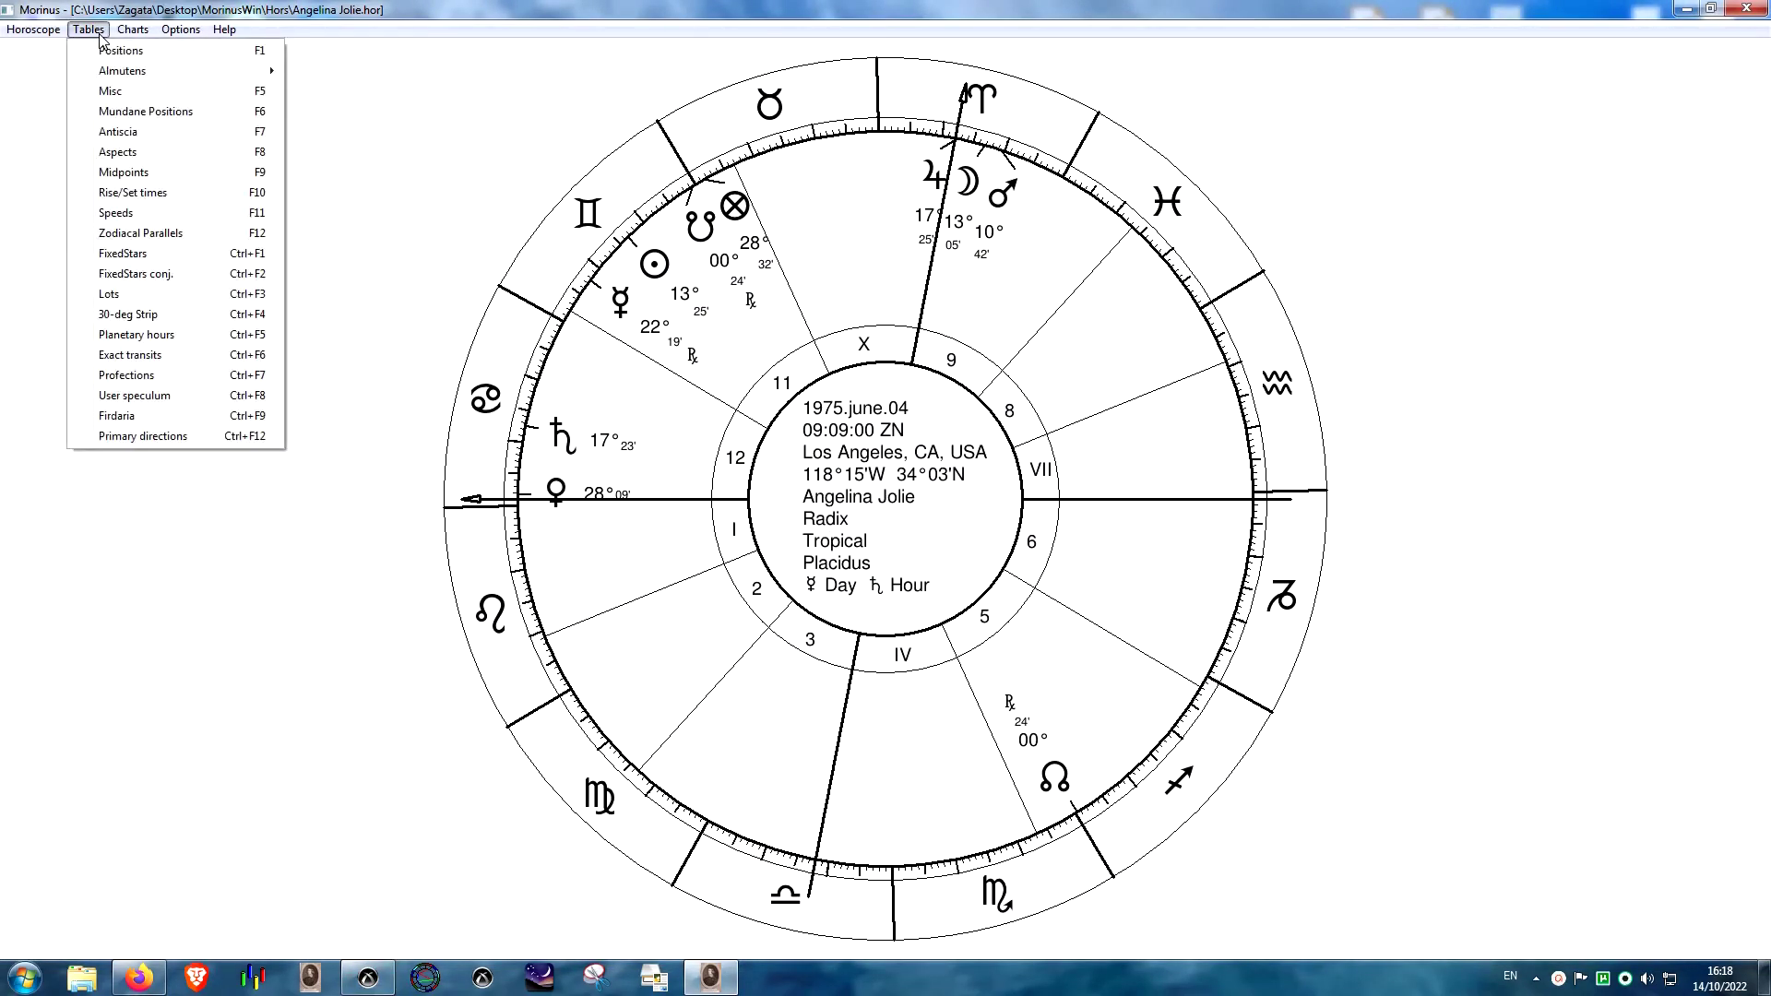
click(115, 90)
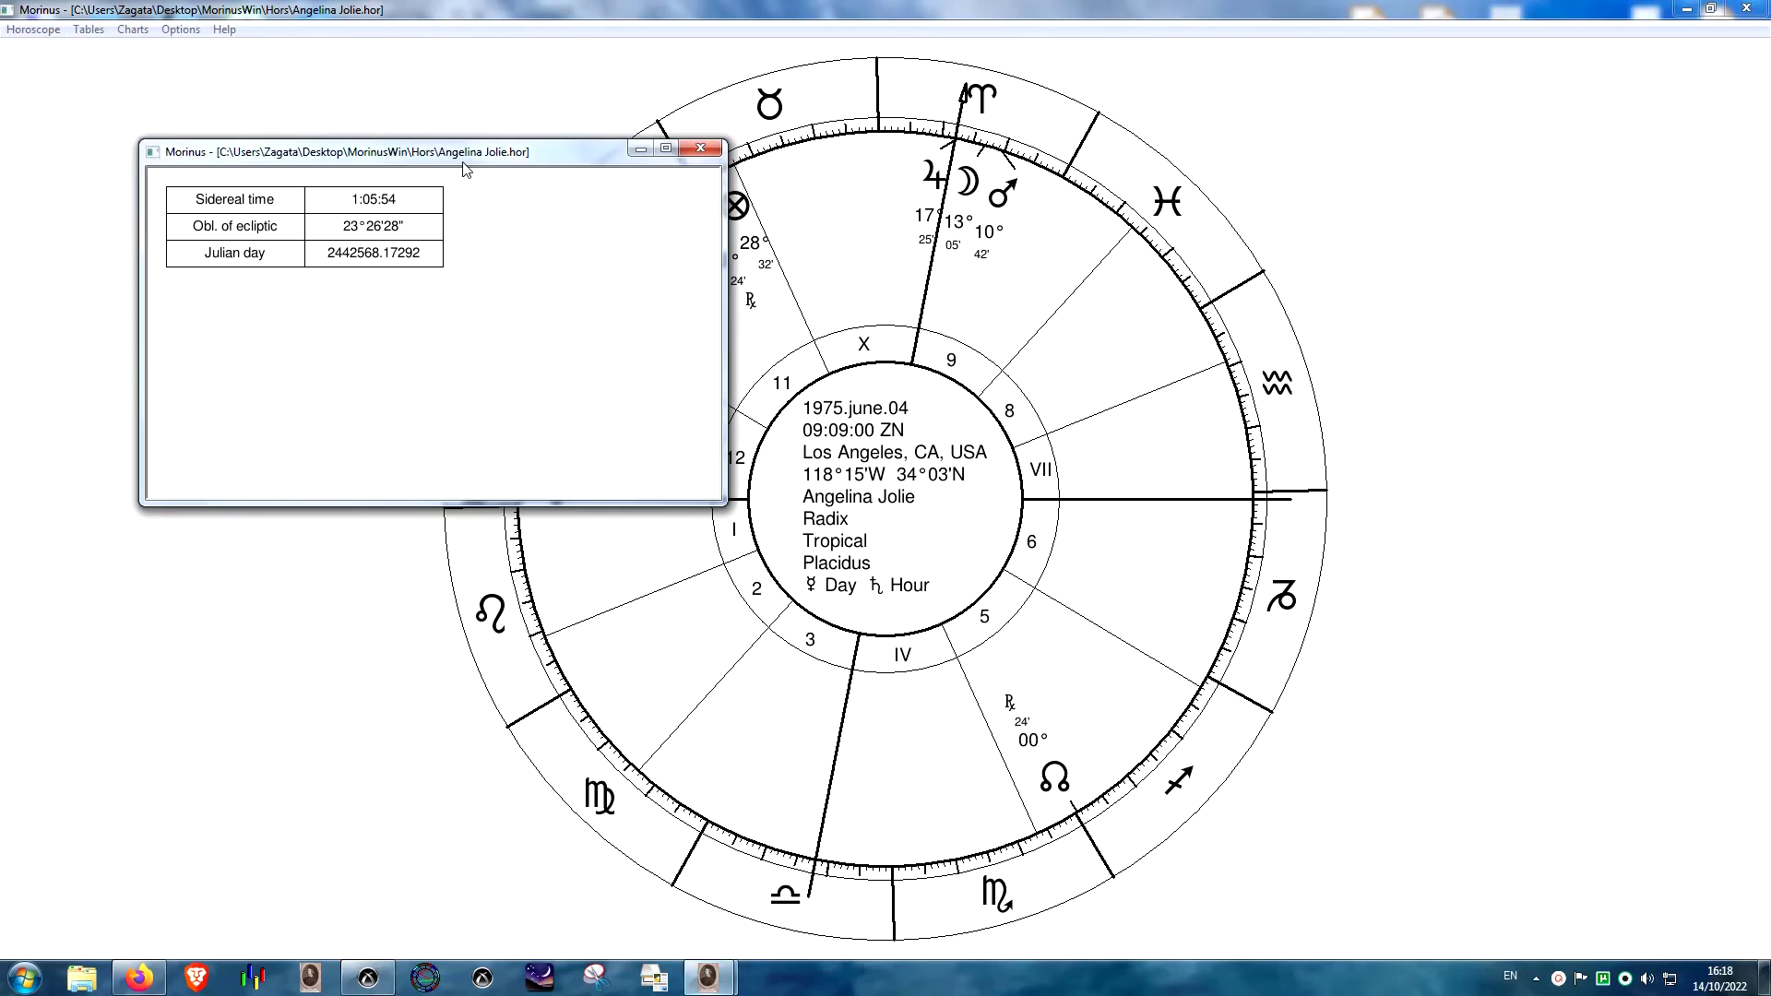
click(702, 149)
click(88, 30)
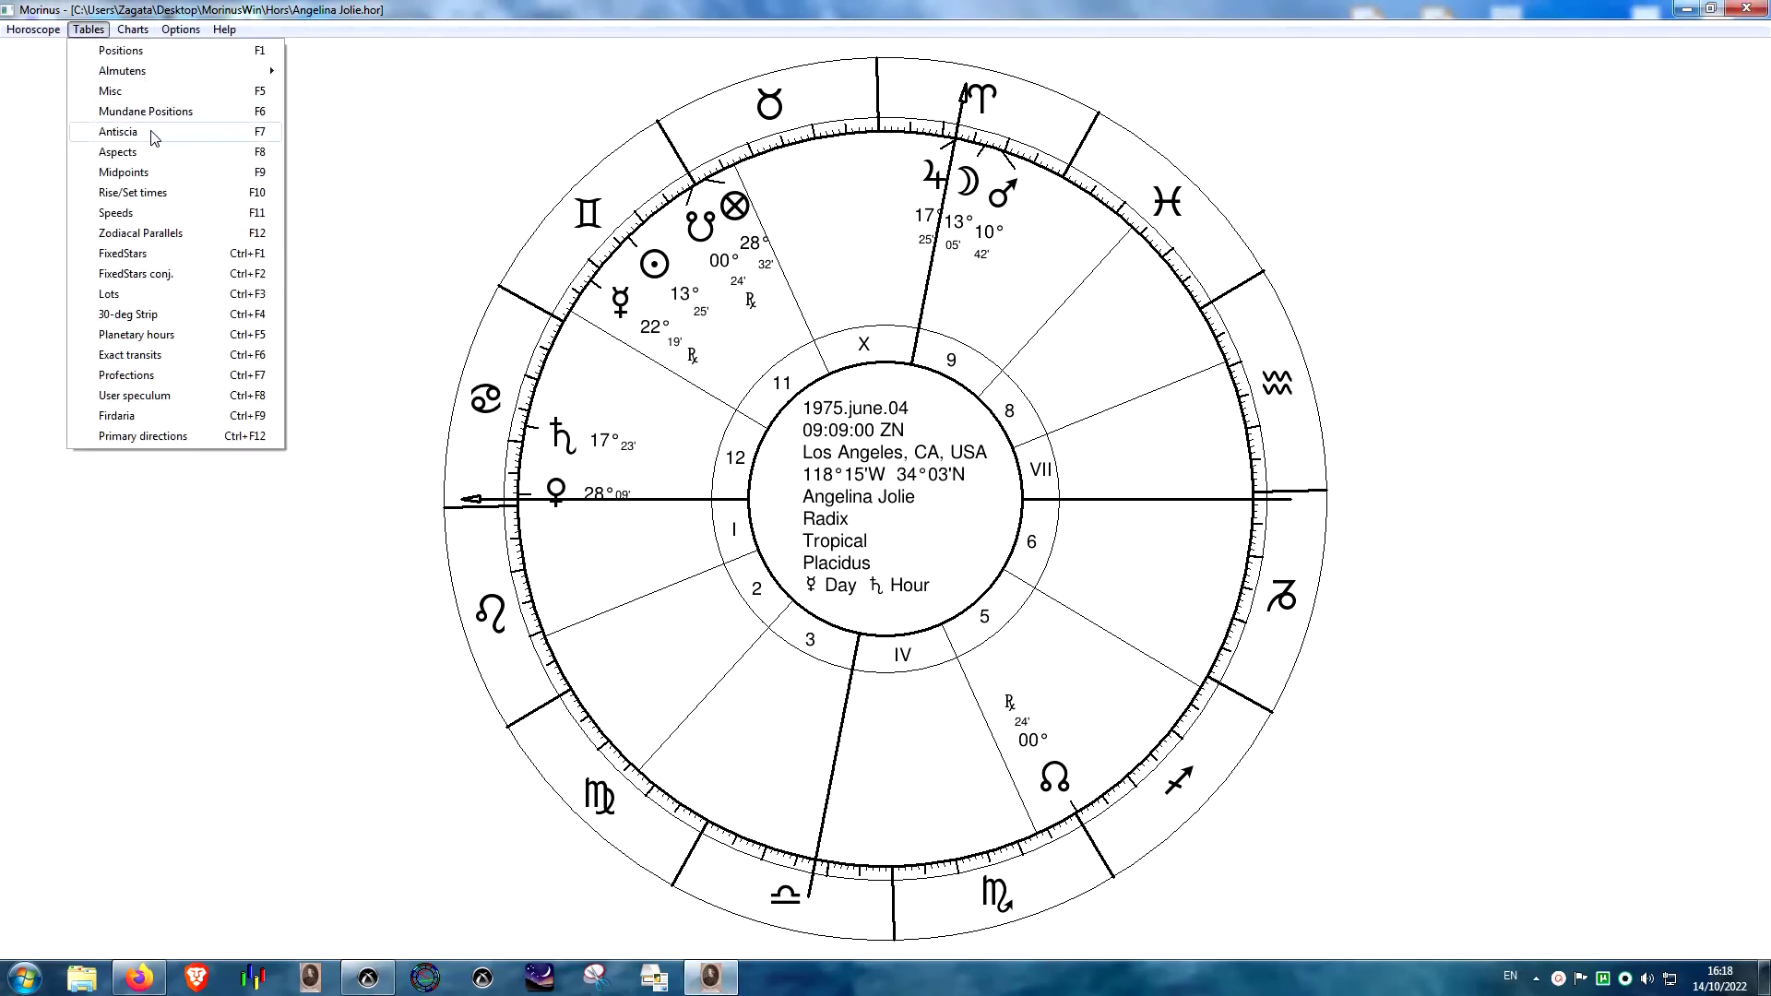
click(118, 152)
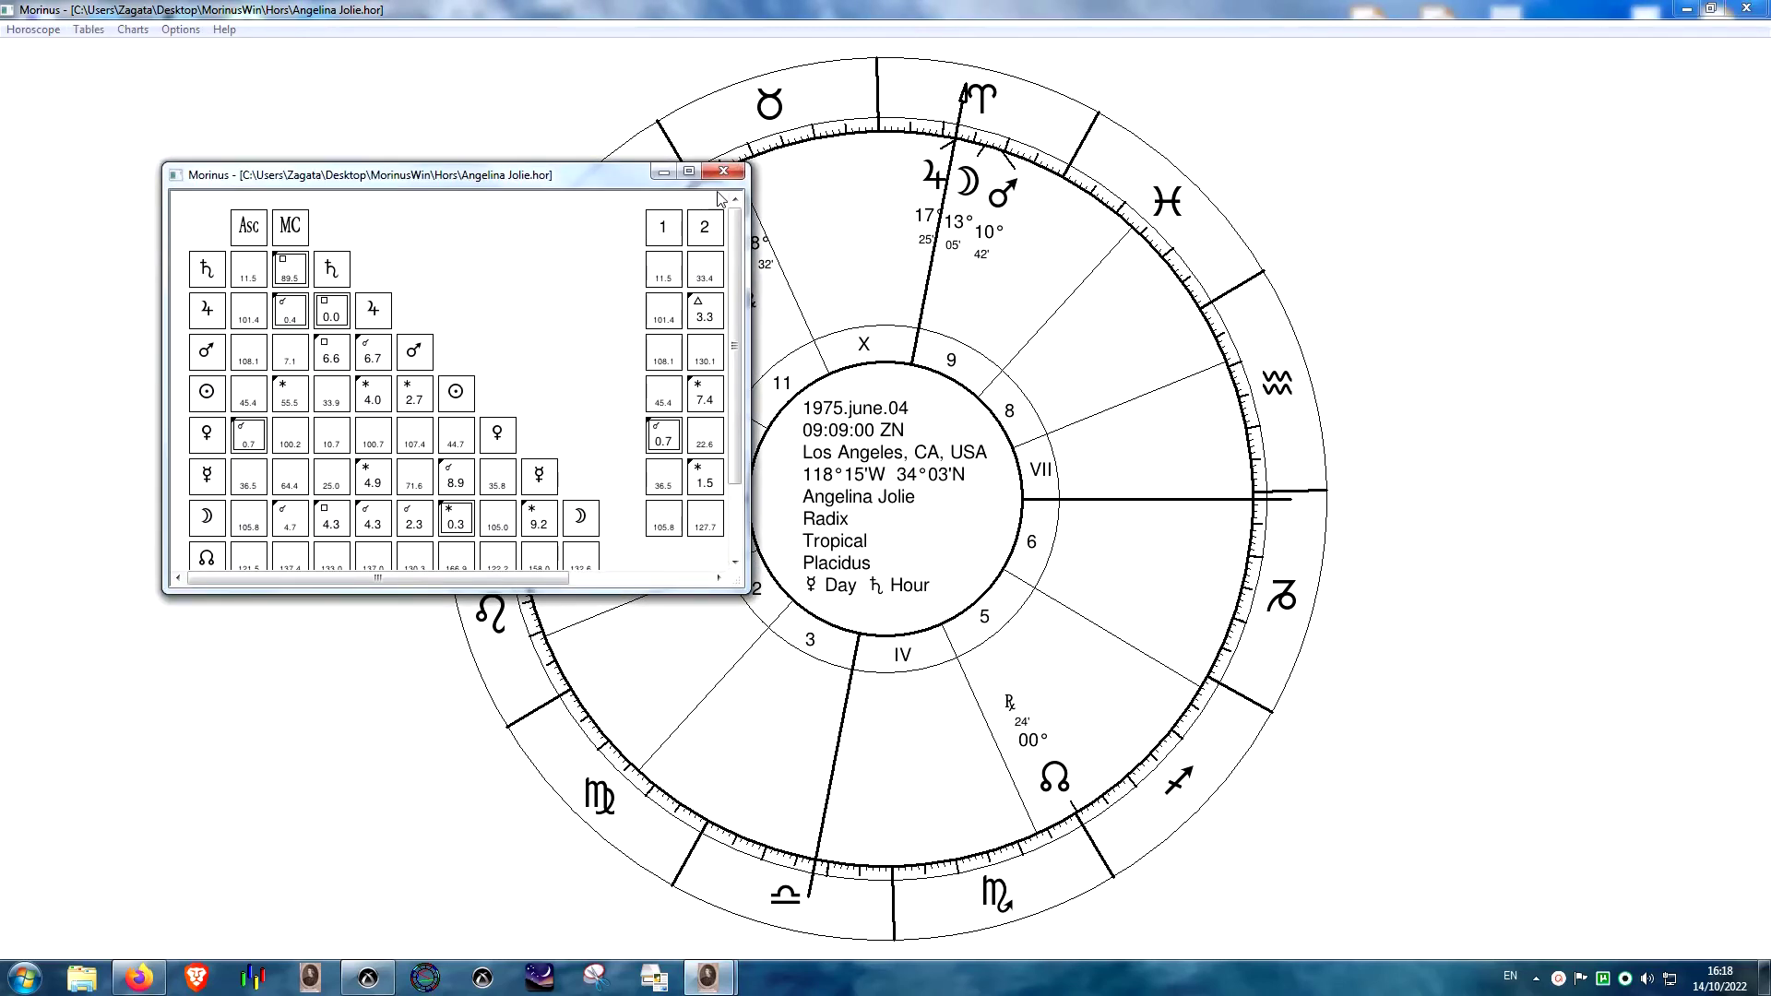
- Review the Rise/Set times table for the natal chart's planets, and close it
click(88, 30)
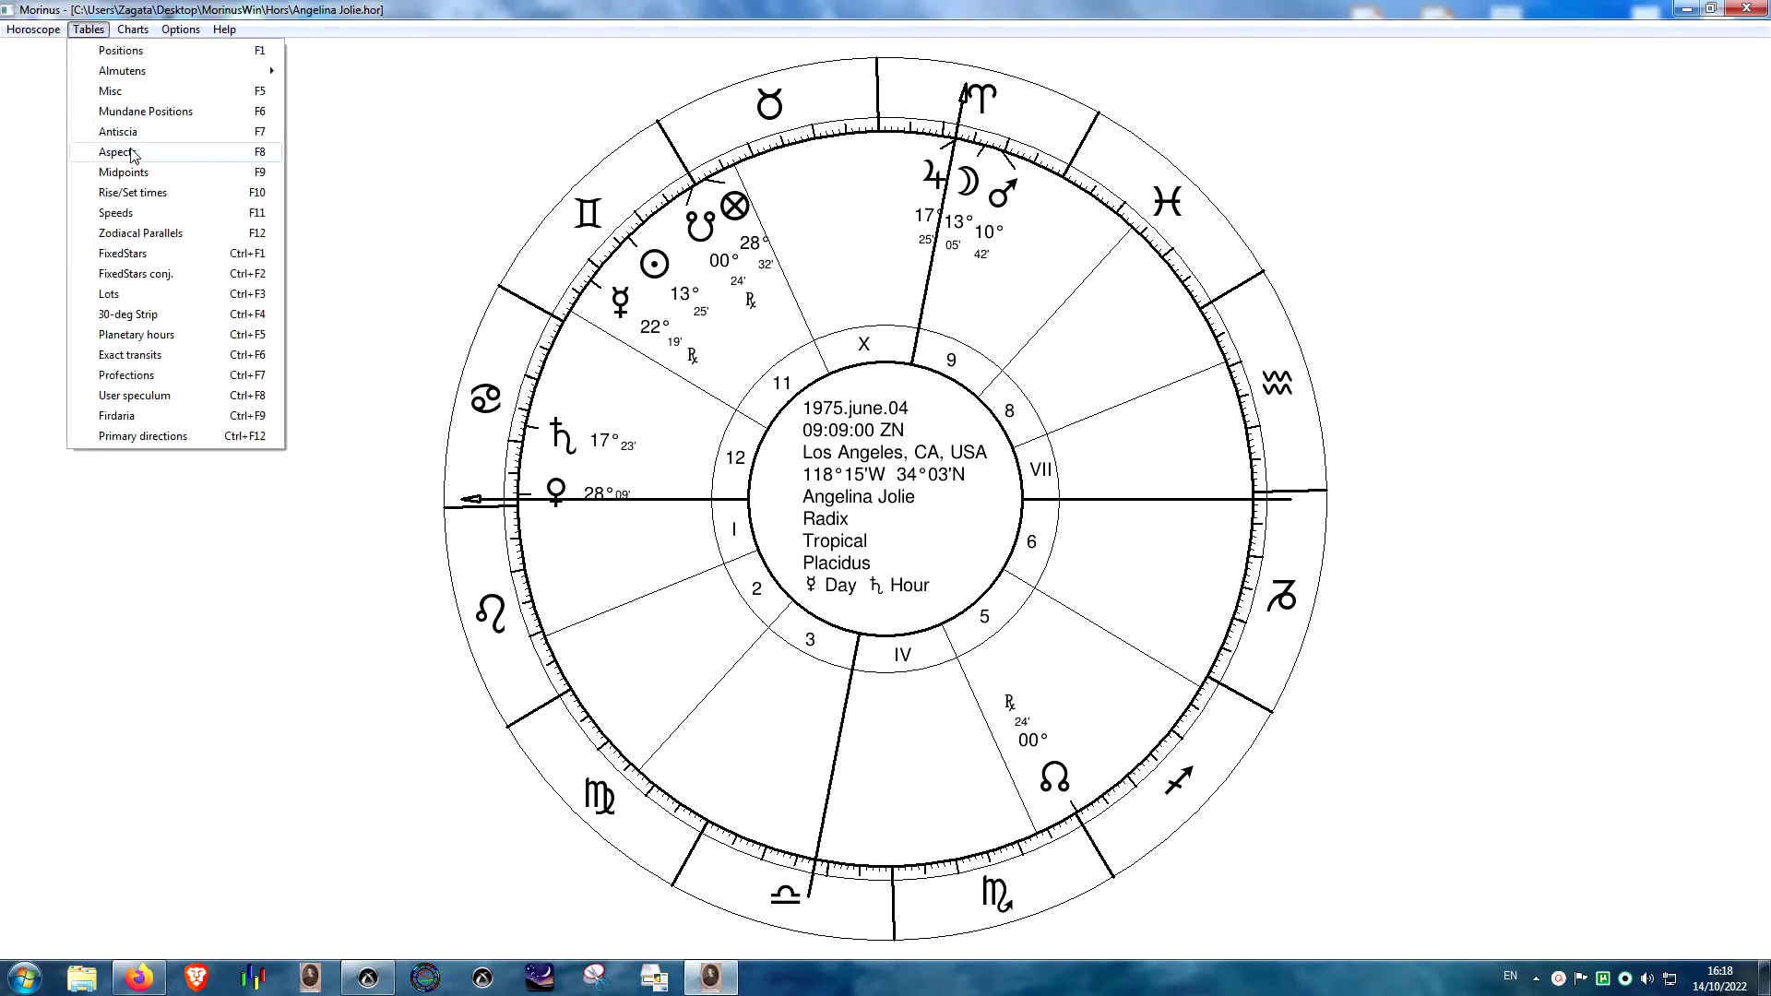
click(132, 192)
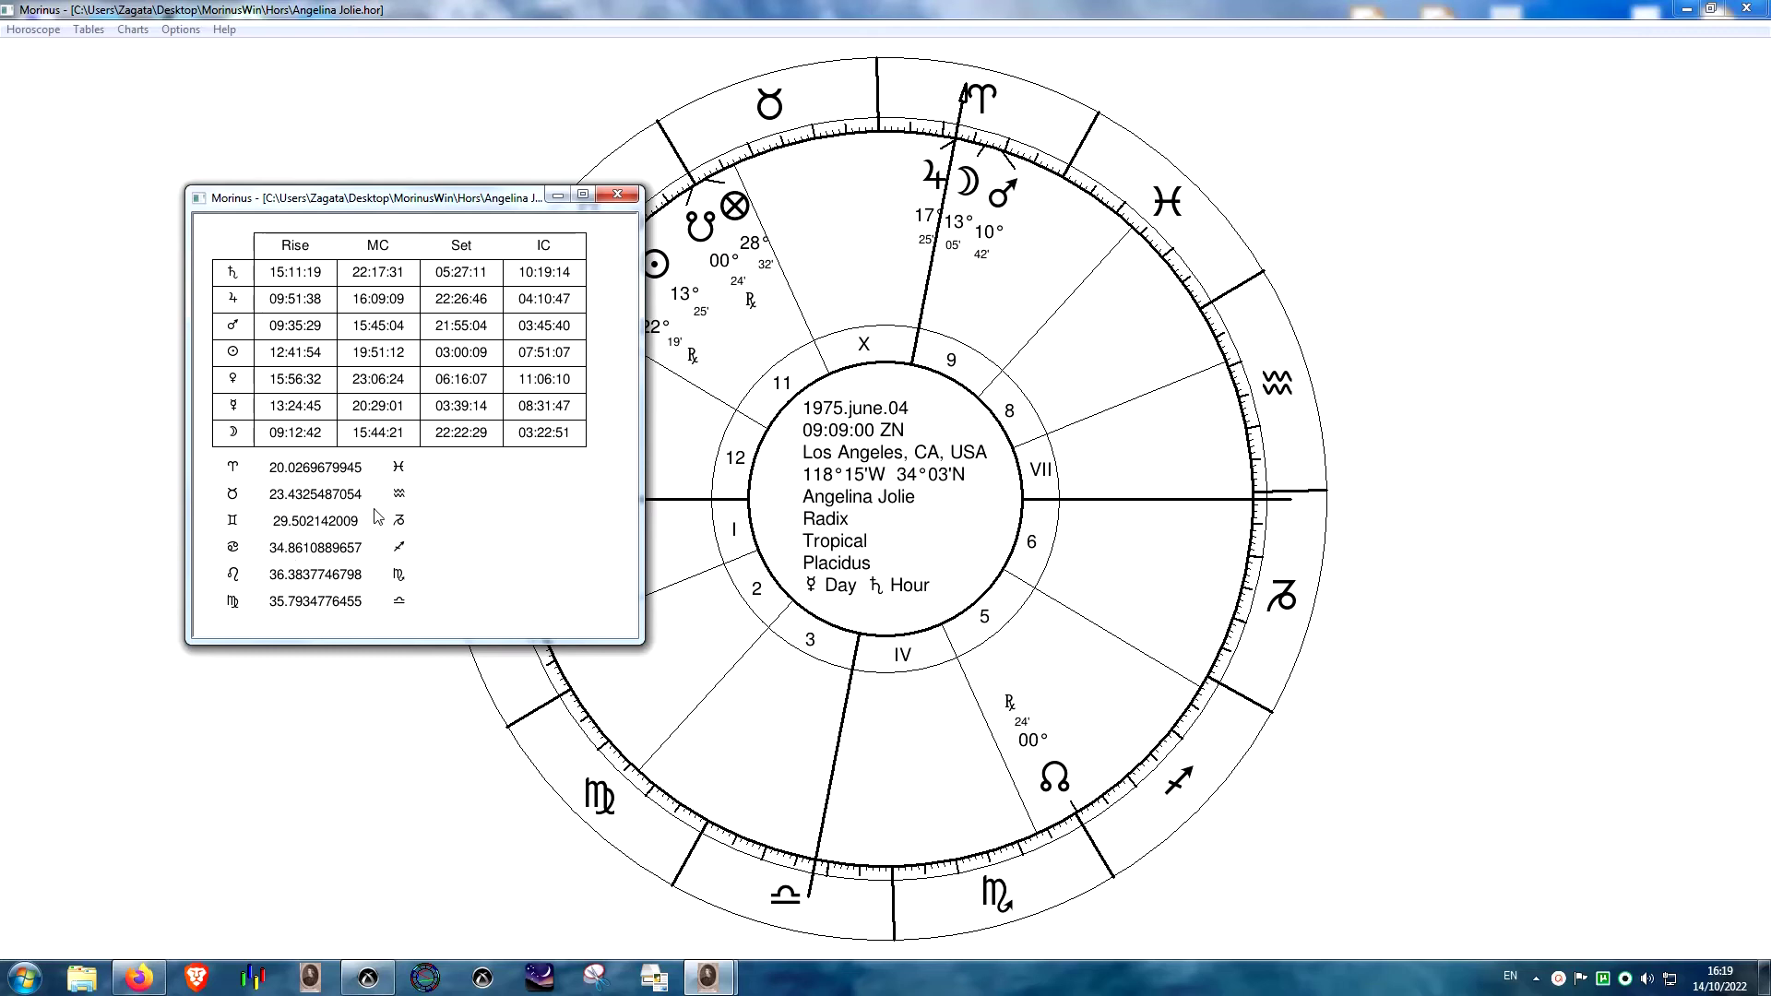
click(617, 194)
- Examine the planets' longitude and latitude speeds in the Speeds table down to its last row
click(89, 29)
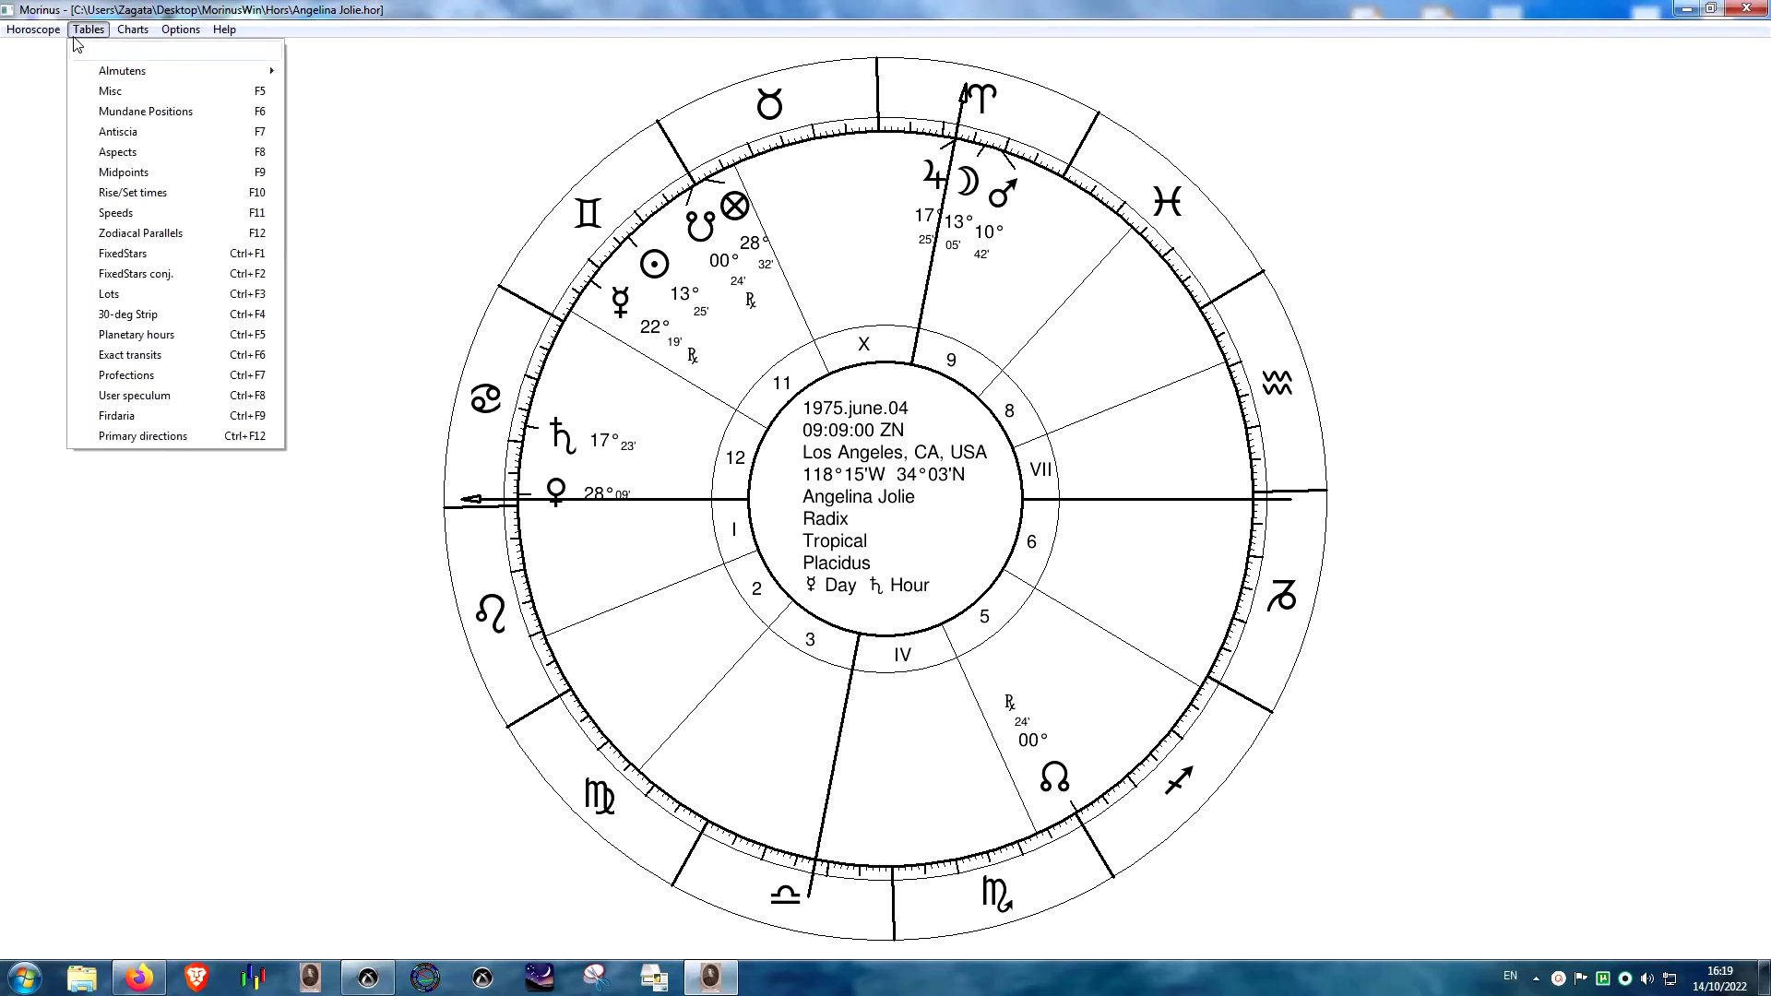
click(131, 212)
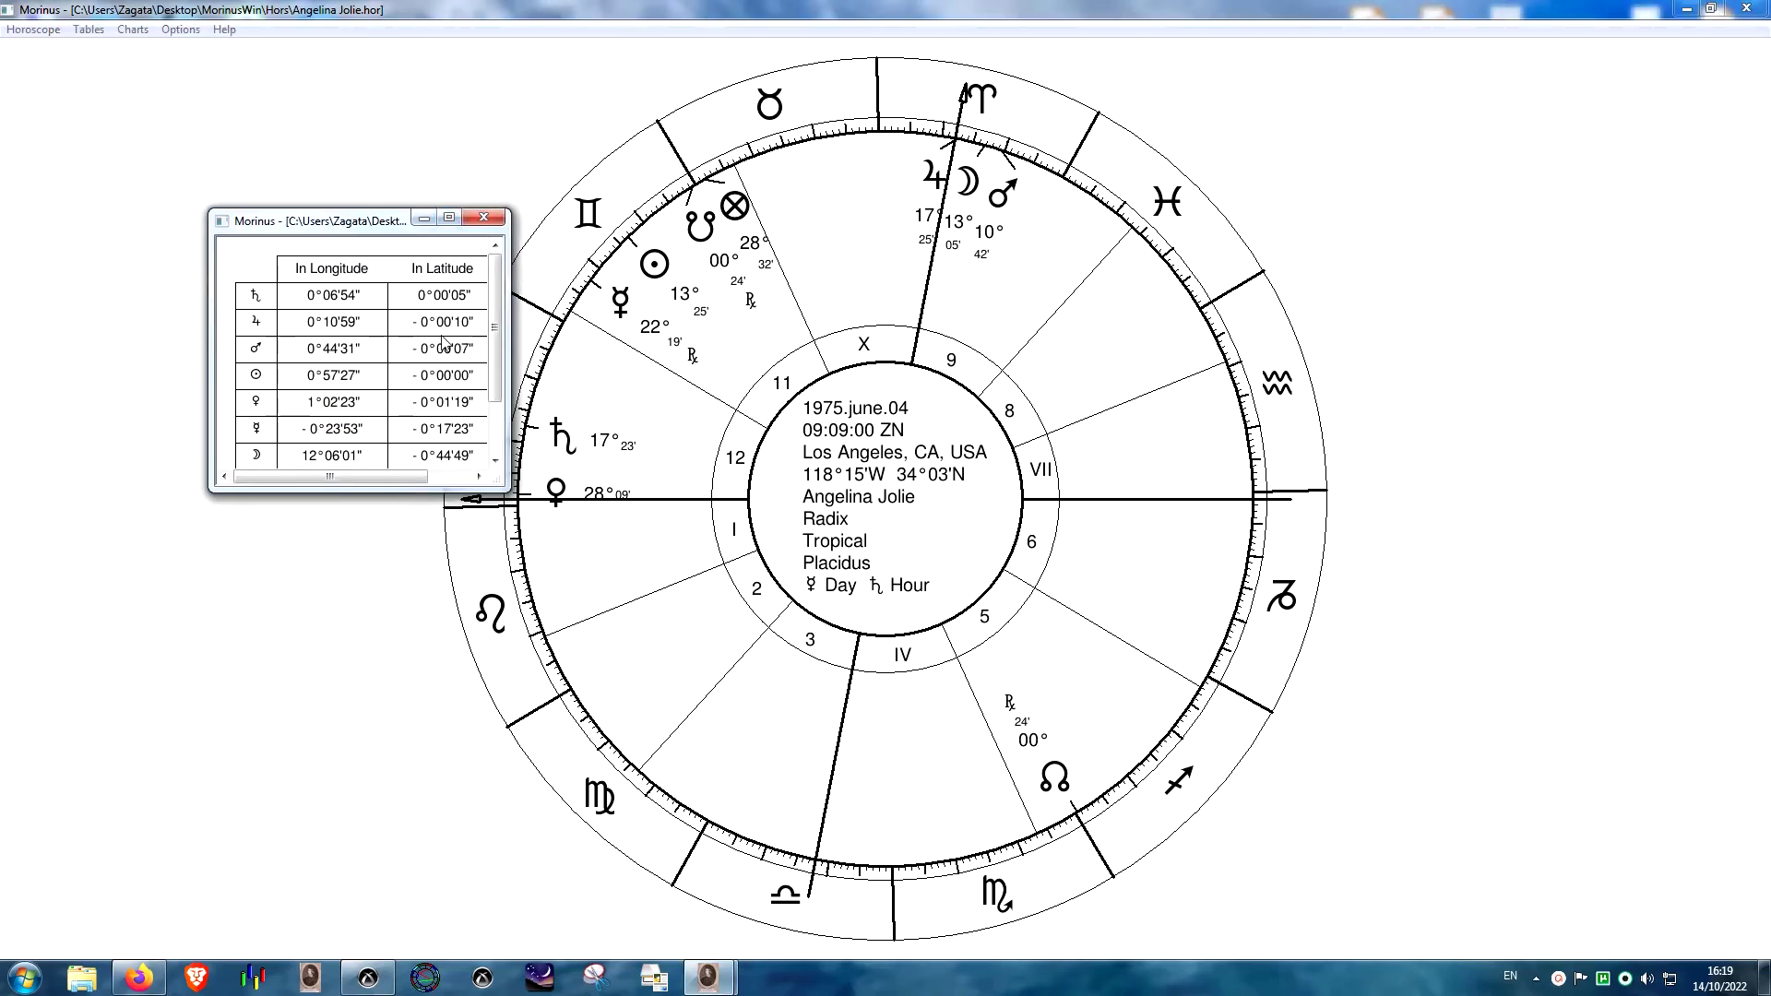
mouse_move(496, 318)
mouse_down()
mouse_move(498, 337)
mouse_move(504, 316)
mouse_up()
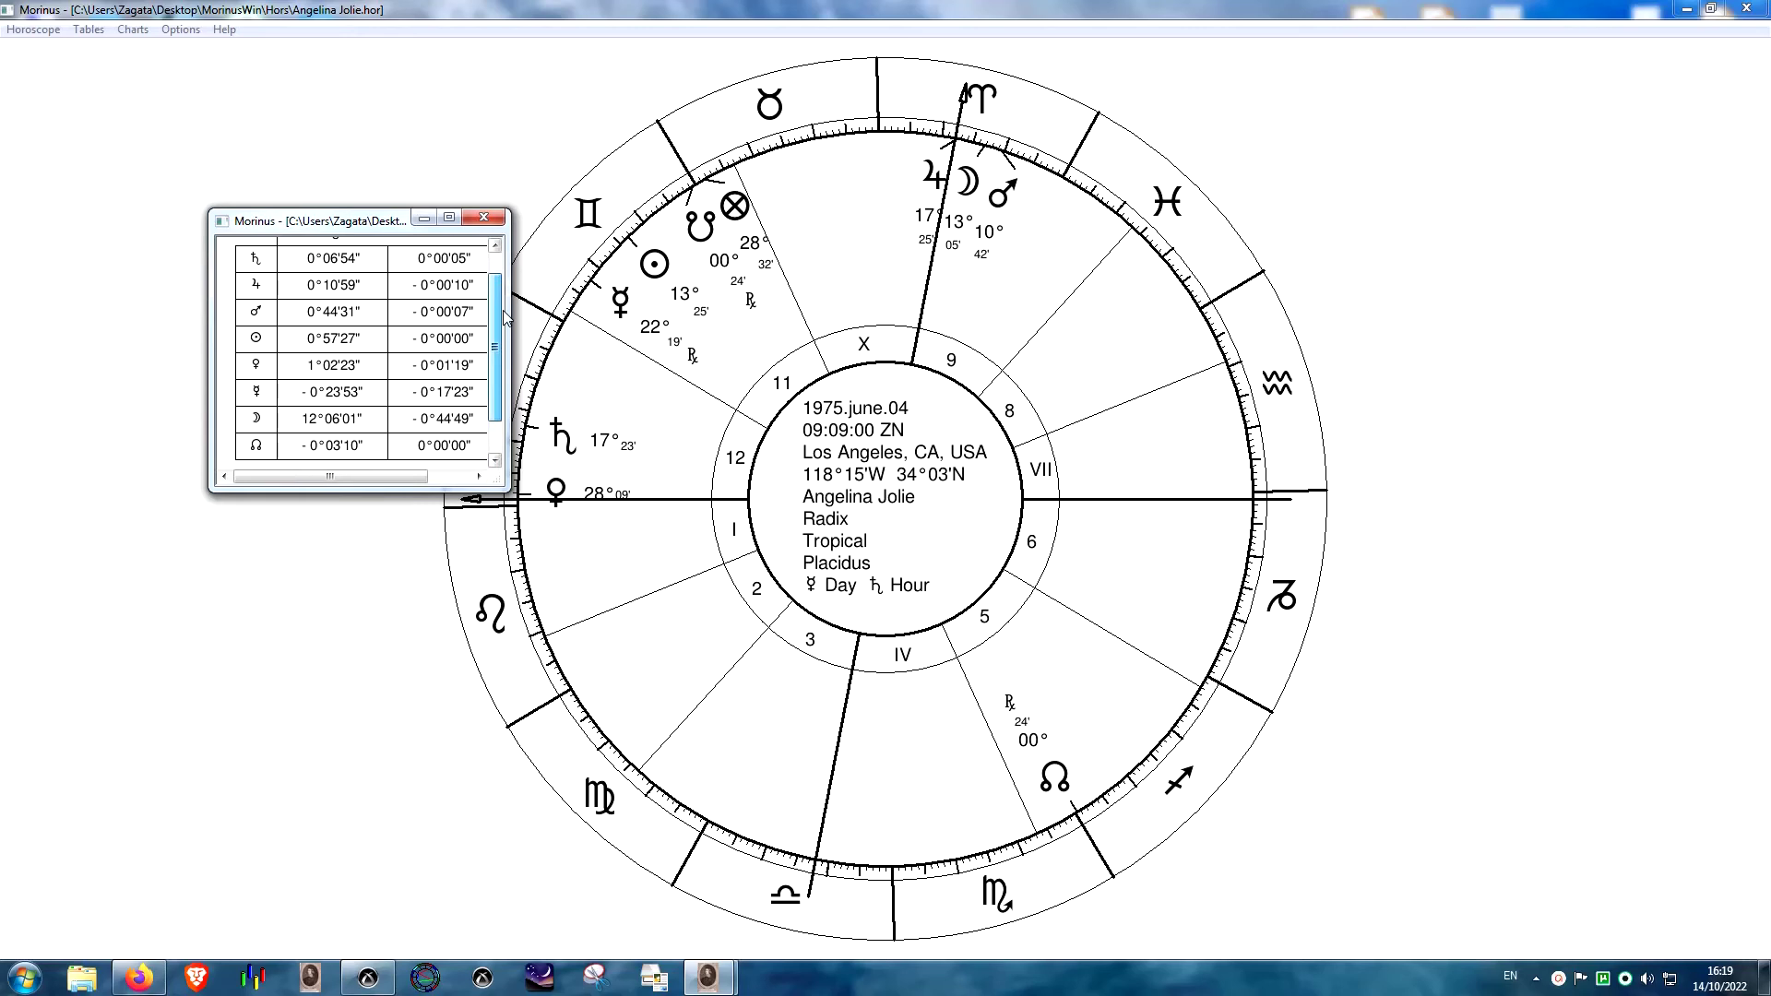
click(484, 217)
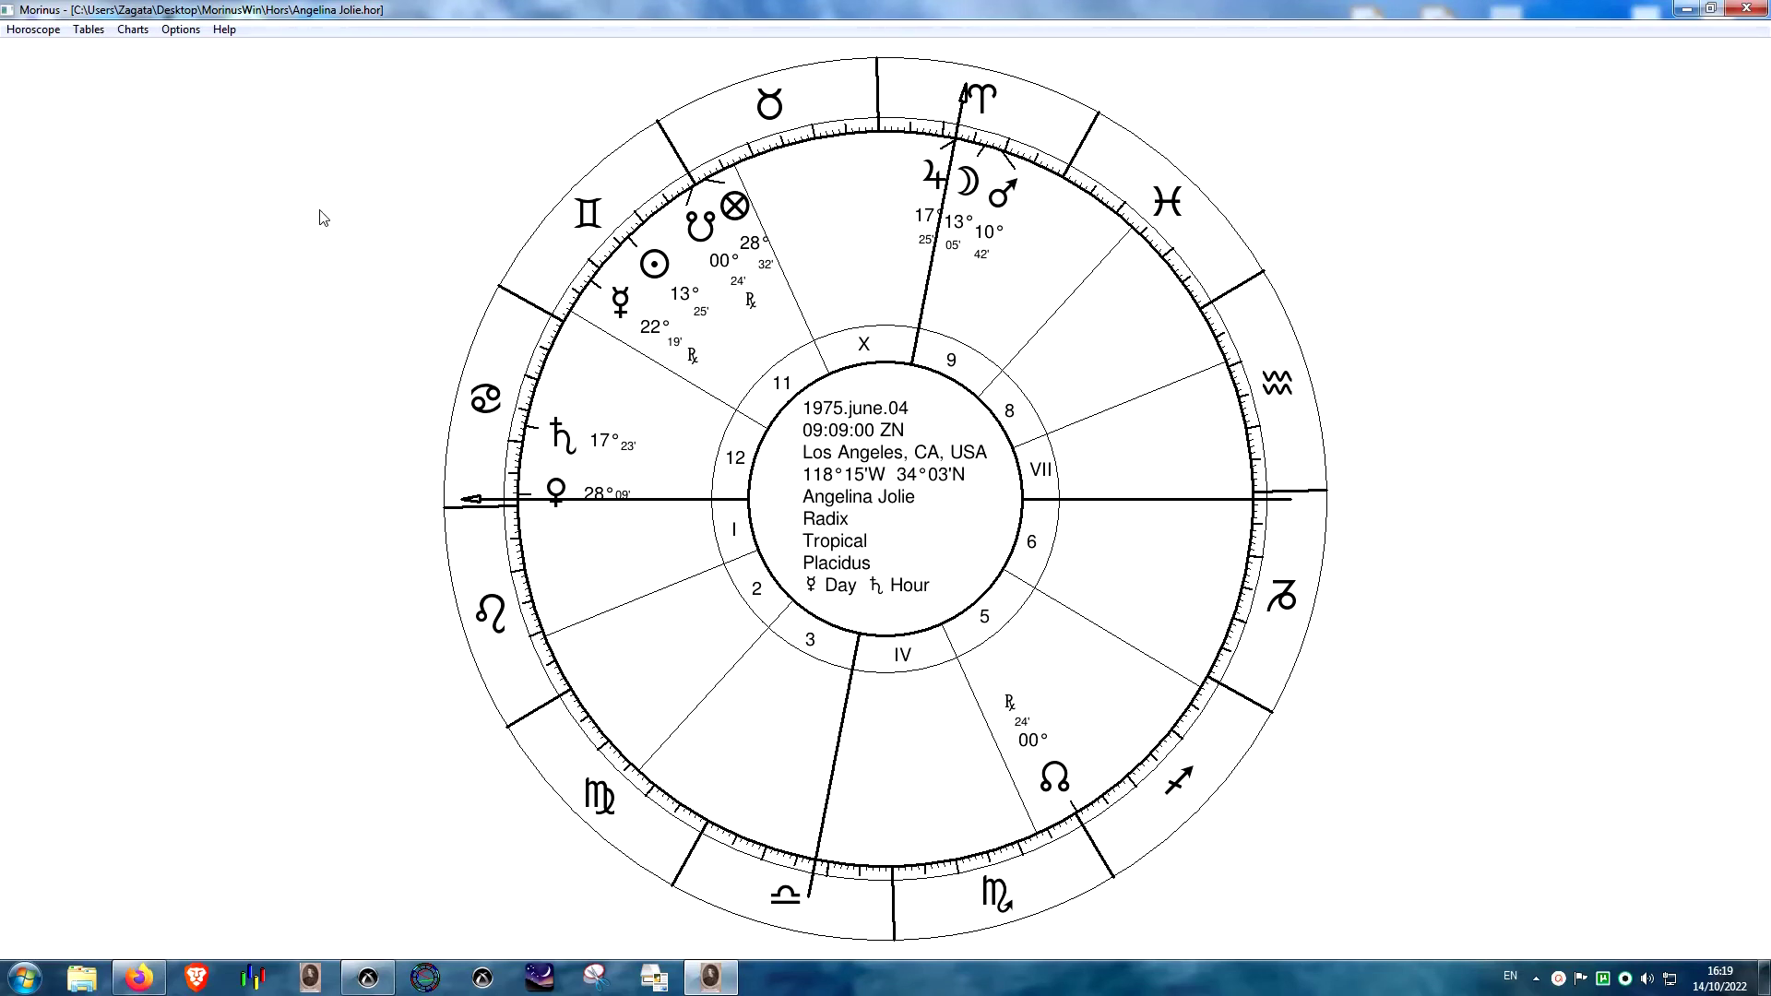
click(87, 32)
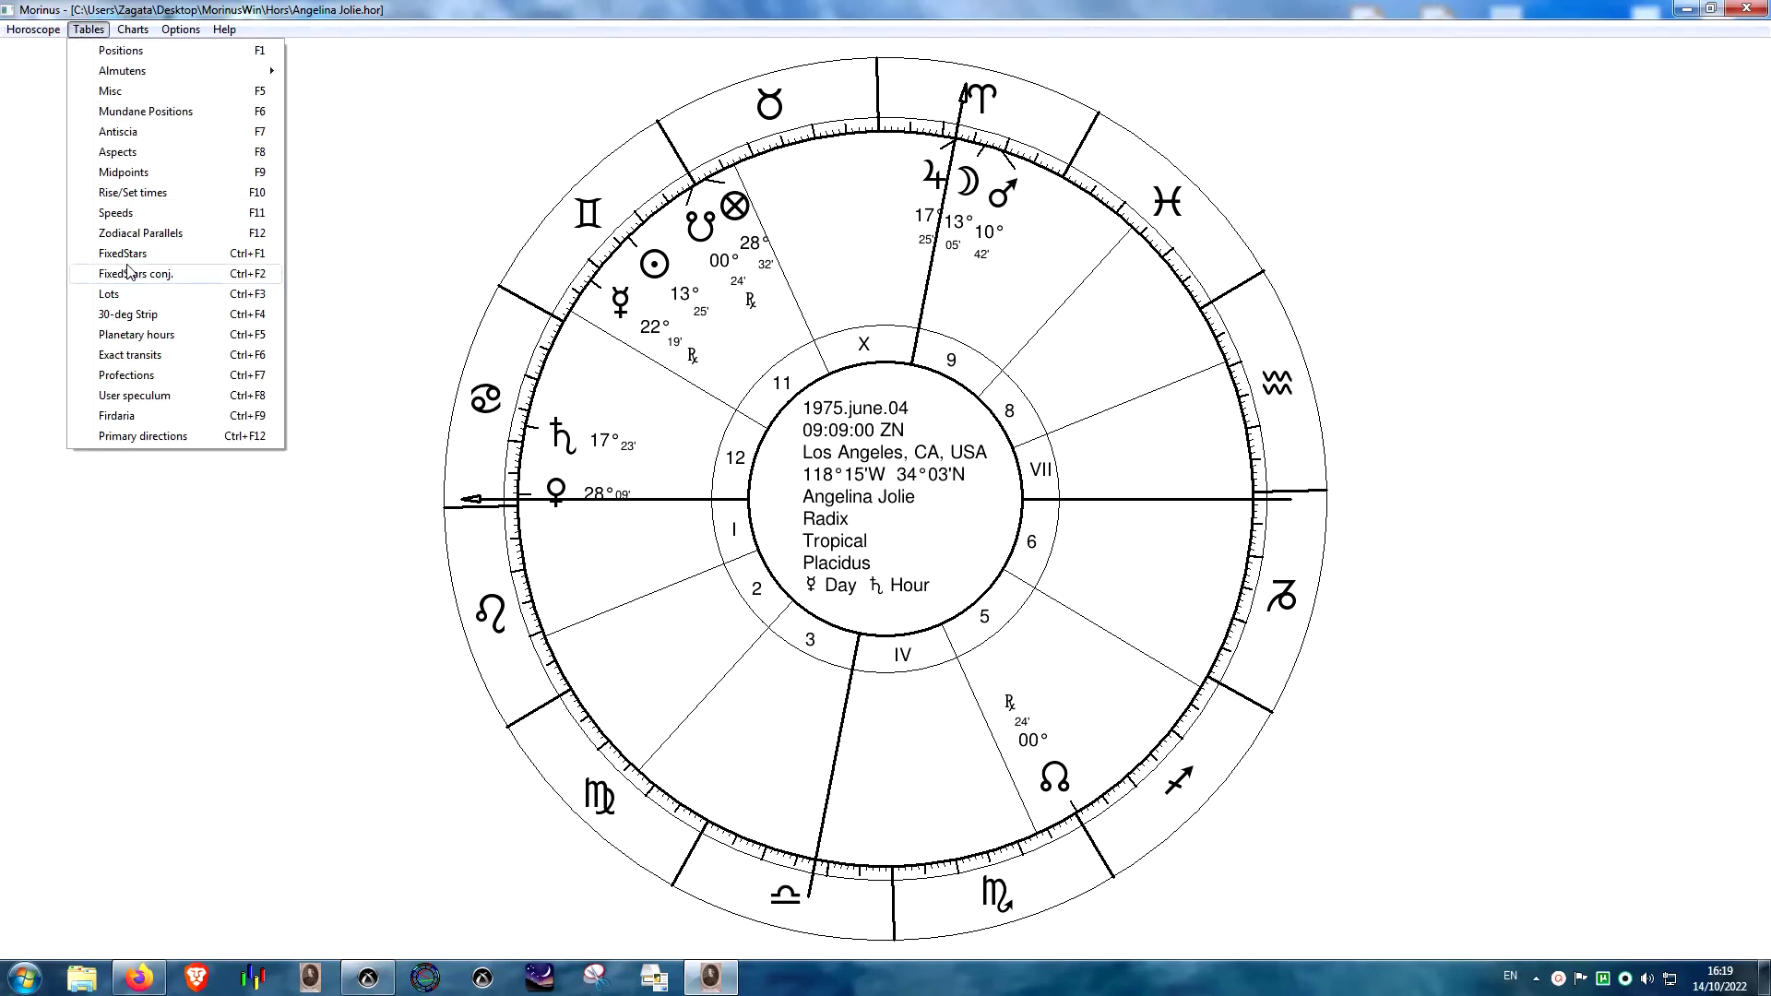
click(139, 213)
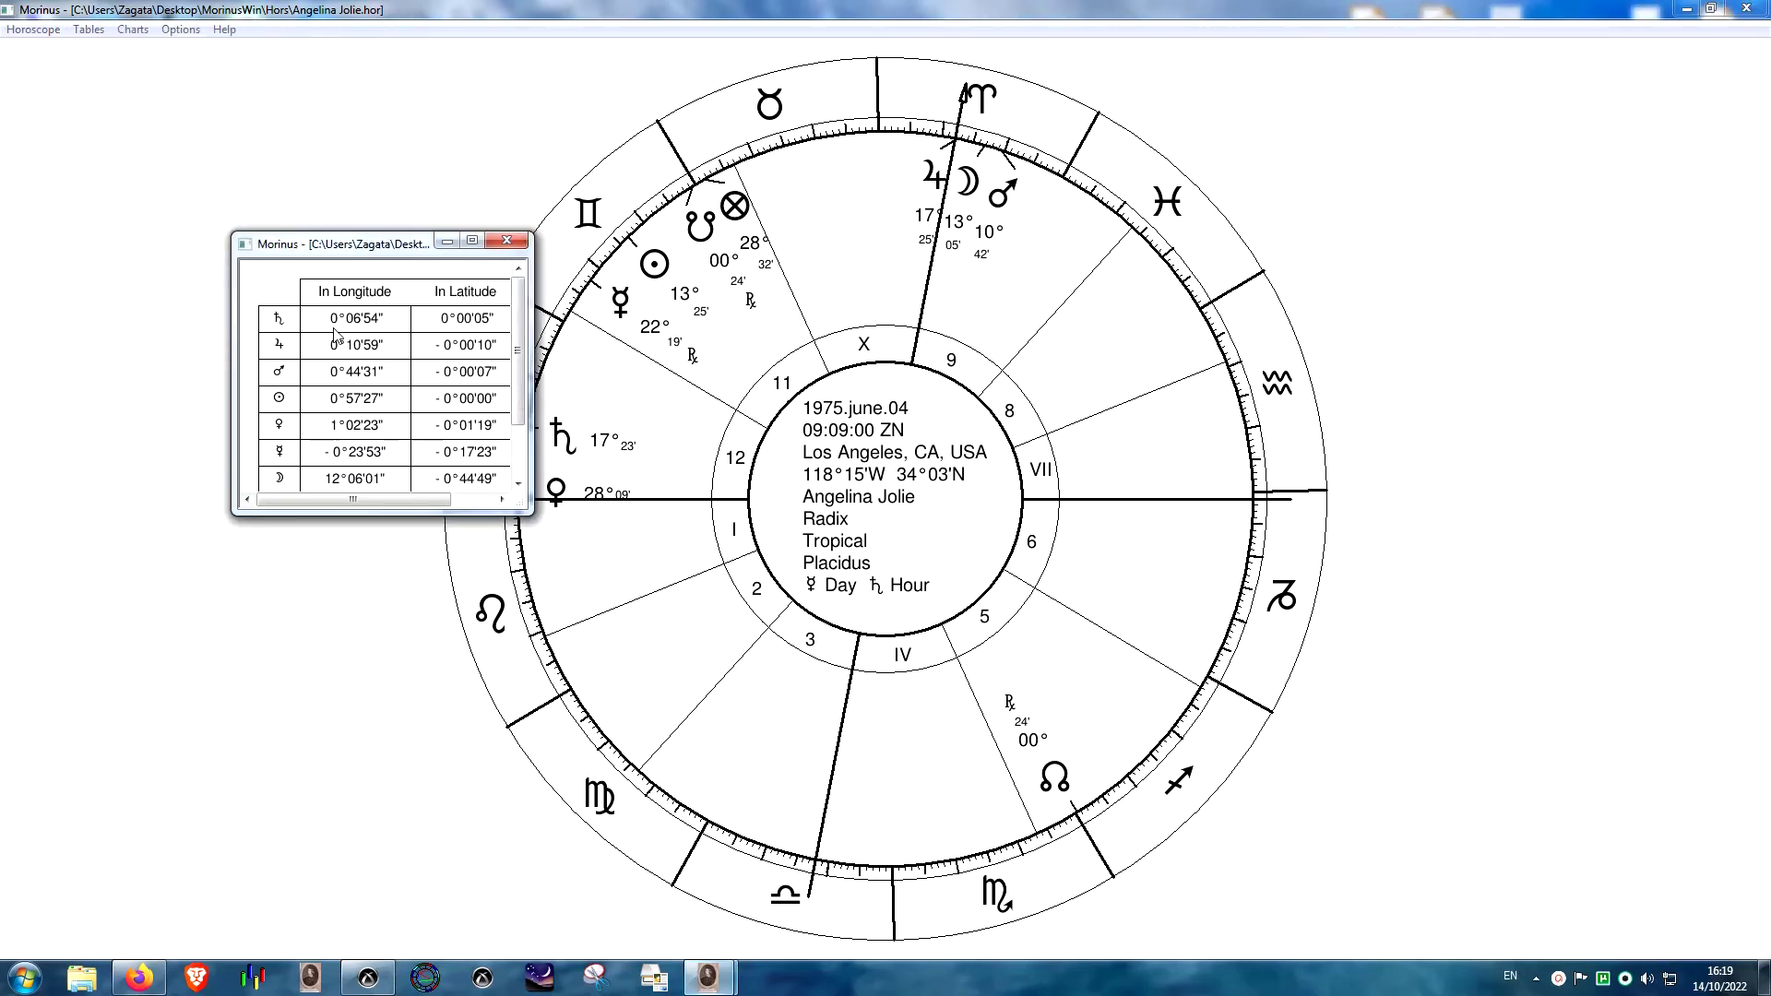
scroll(395, 366, down, 1)
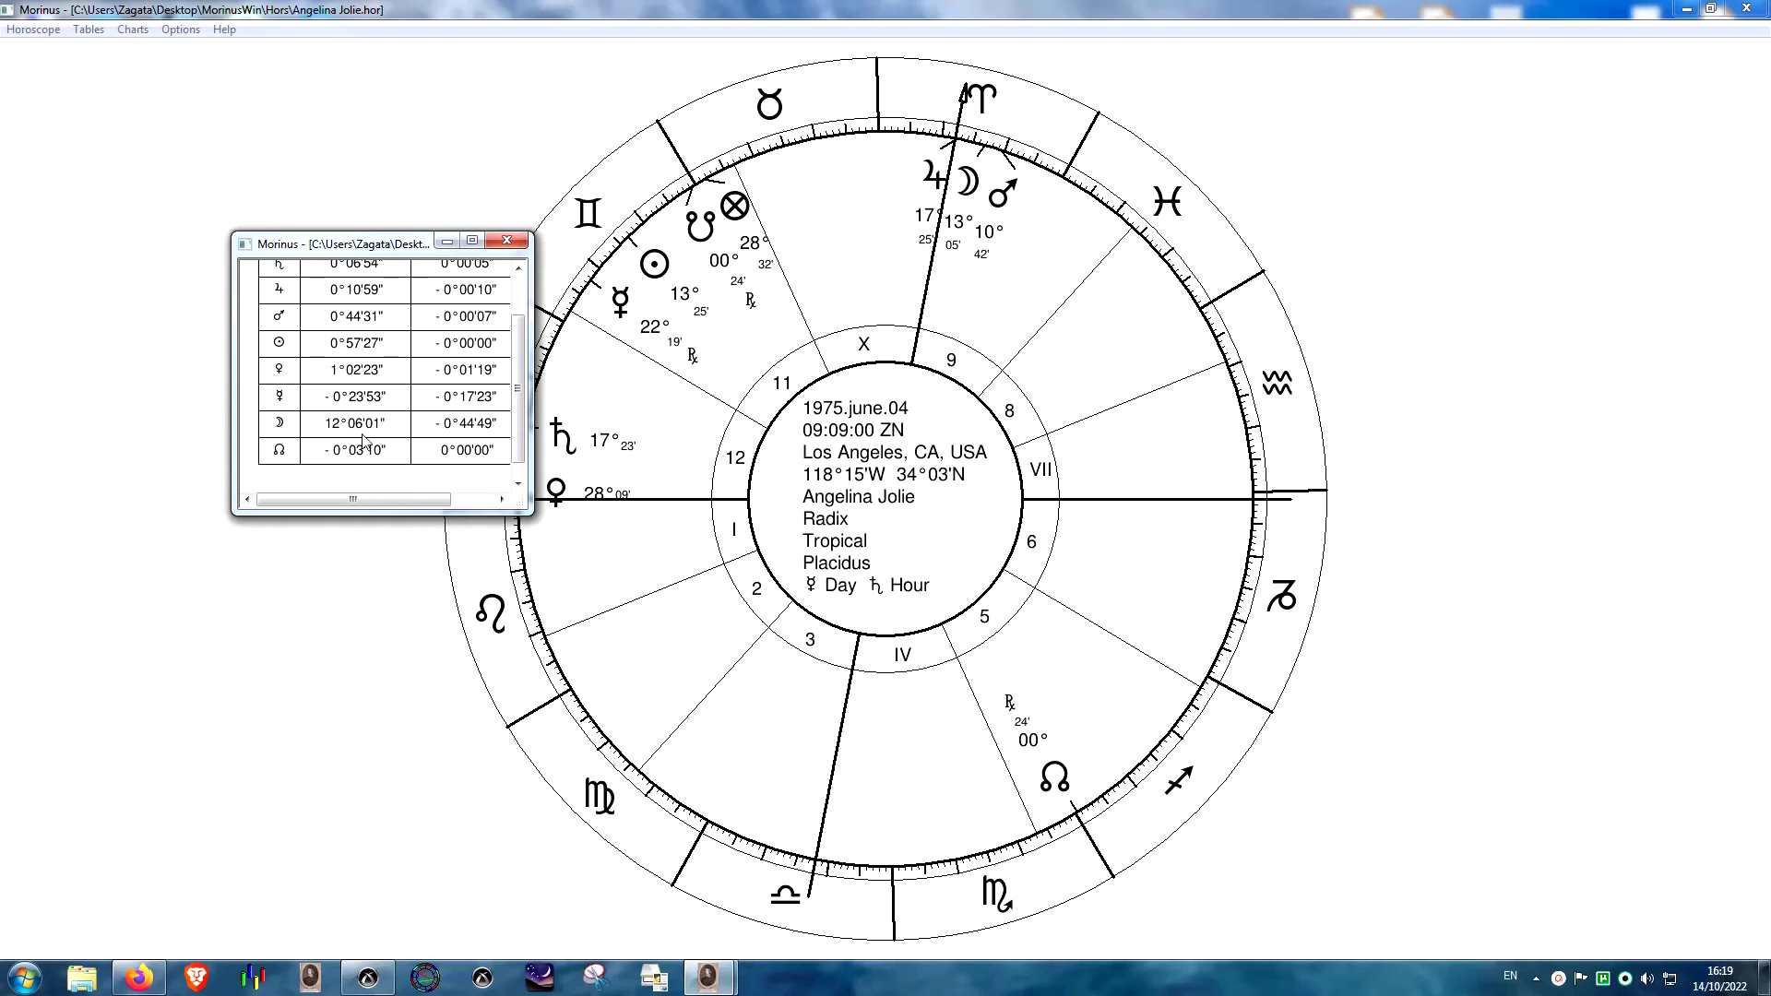
click(507, 240)
- Review the full FixedStars table in a maximized window, and close it
click(88, 30)
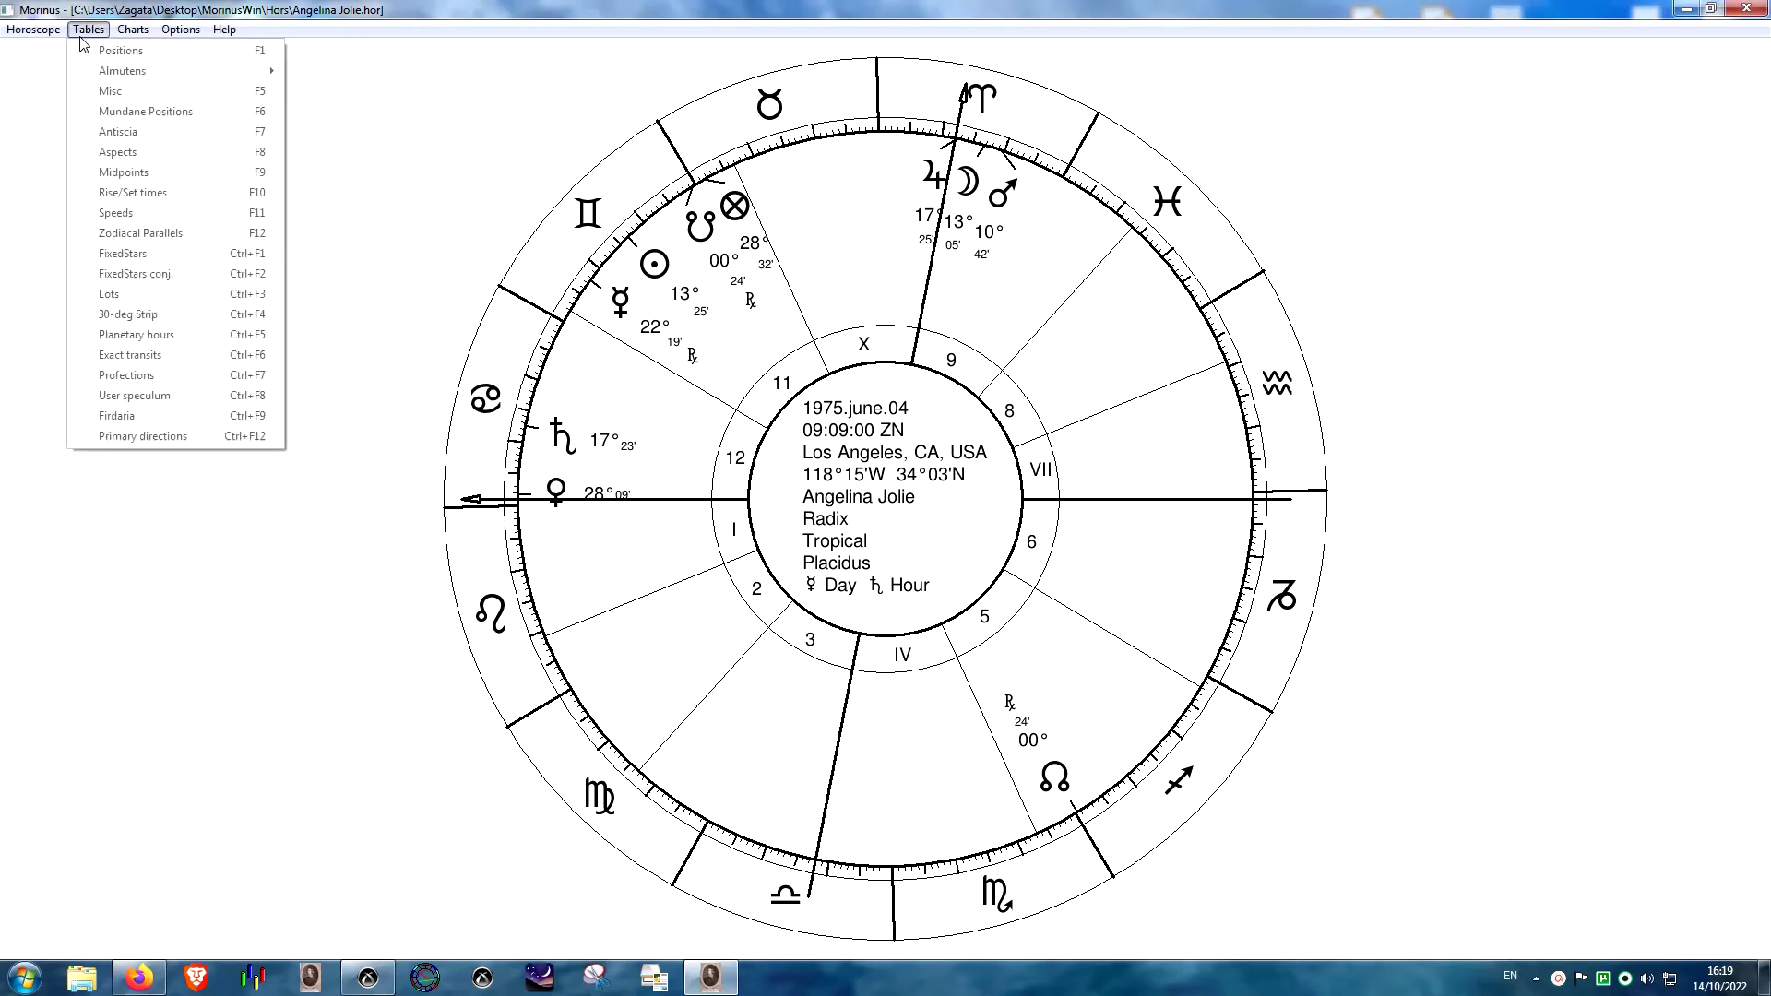
click(129, 253)
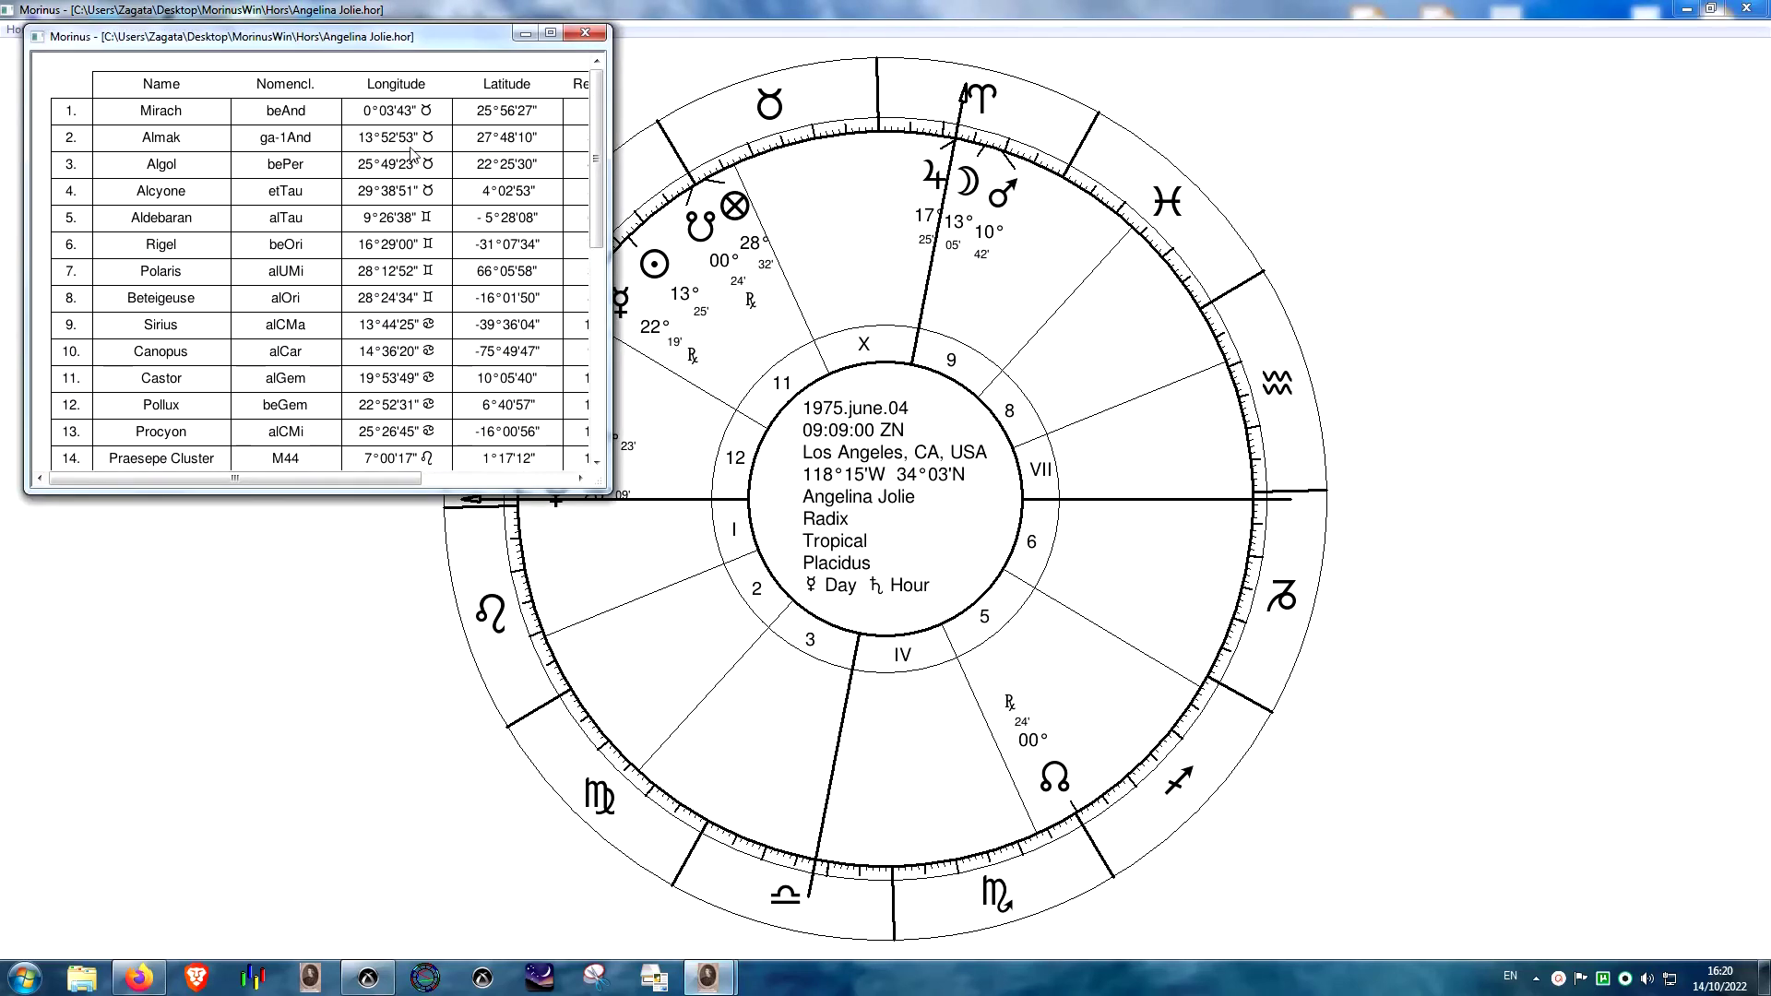
scroll(477, 118, down, 5)
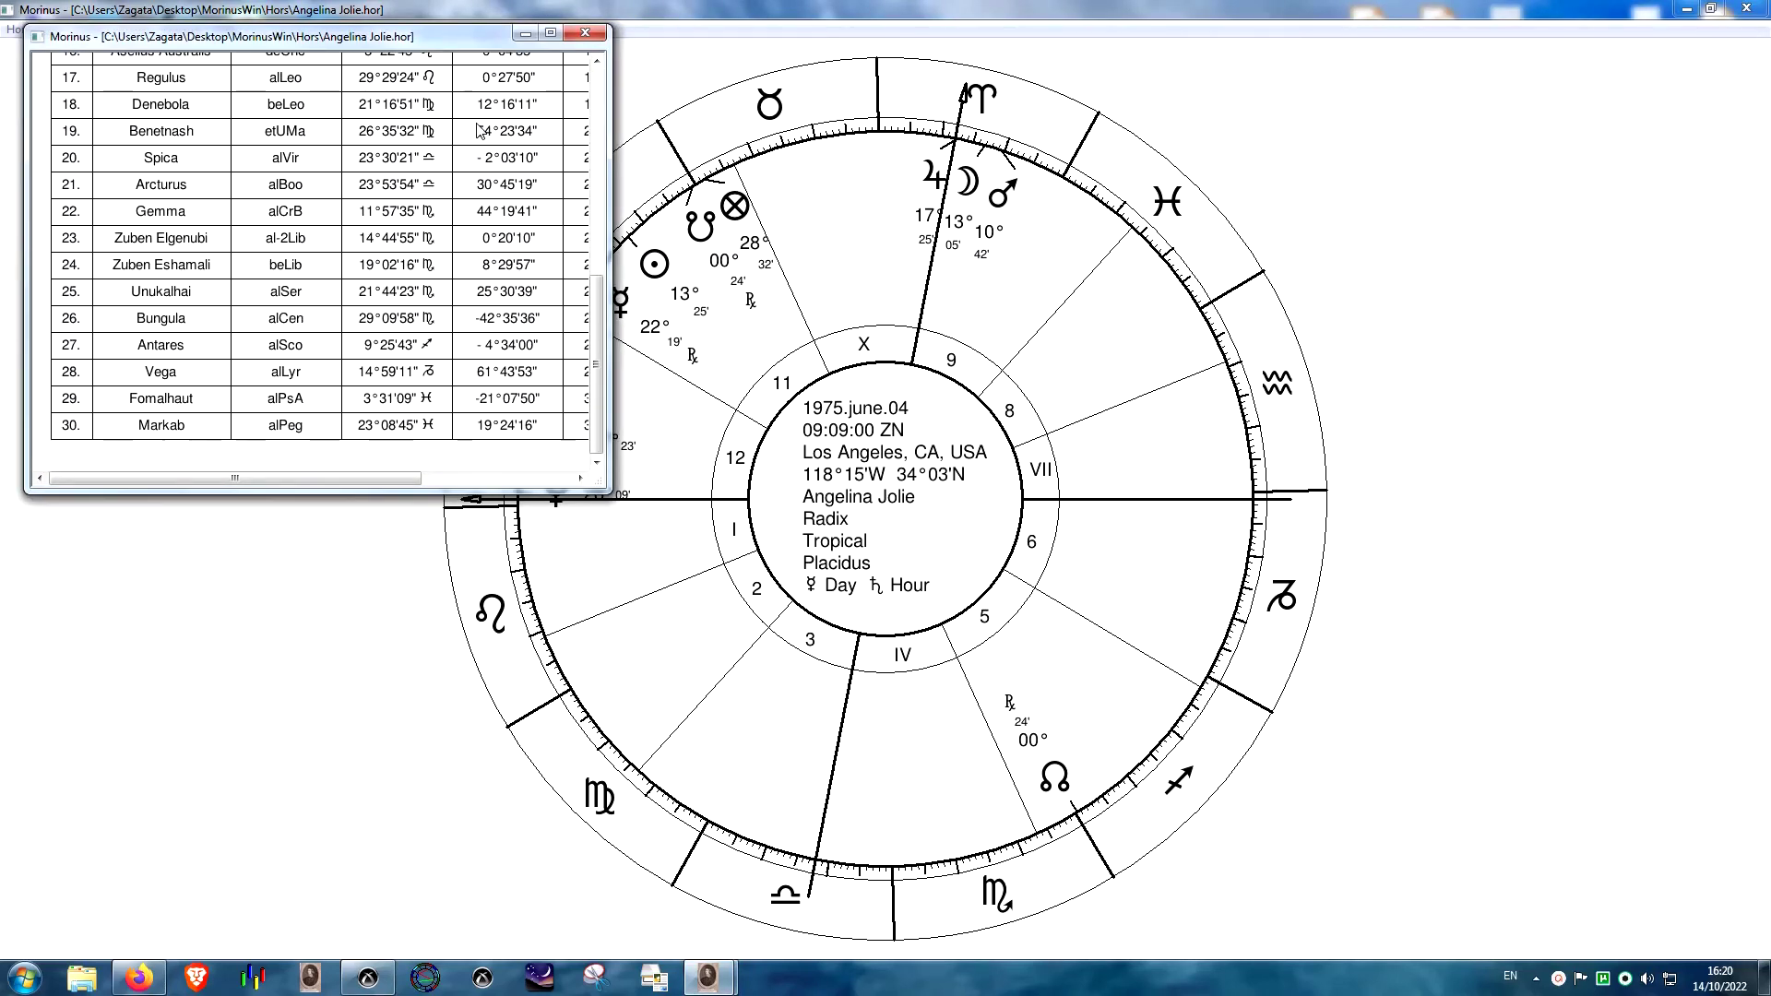
scroll(477, 129, up, 5)
click(551, 32)
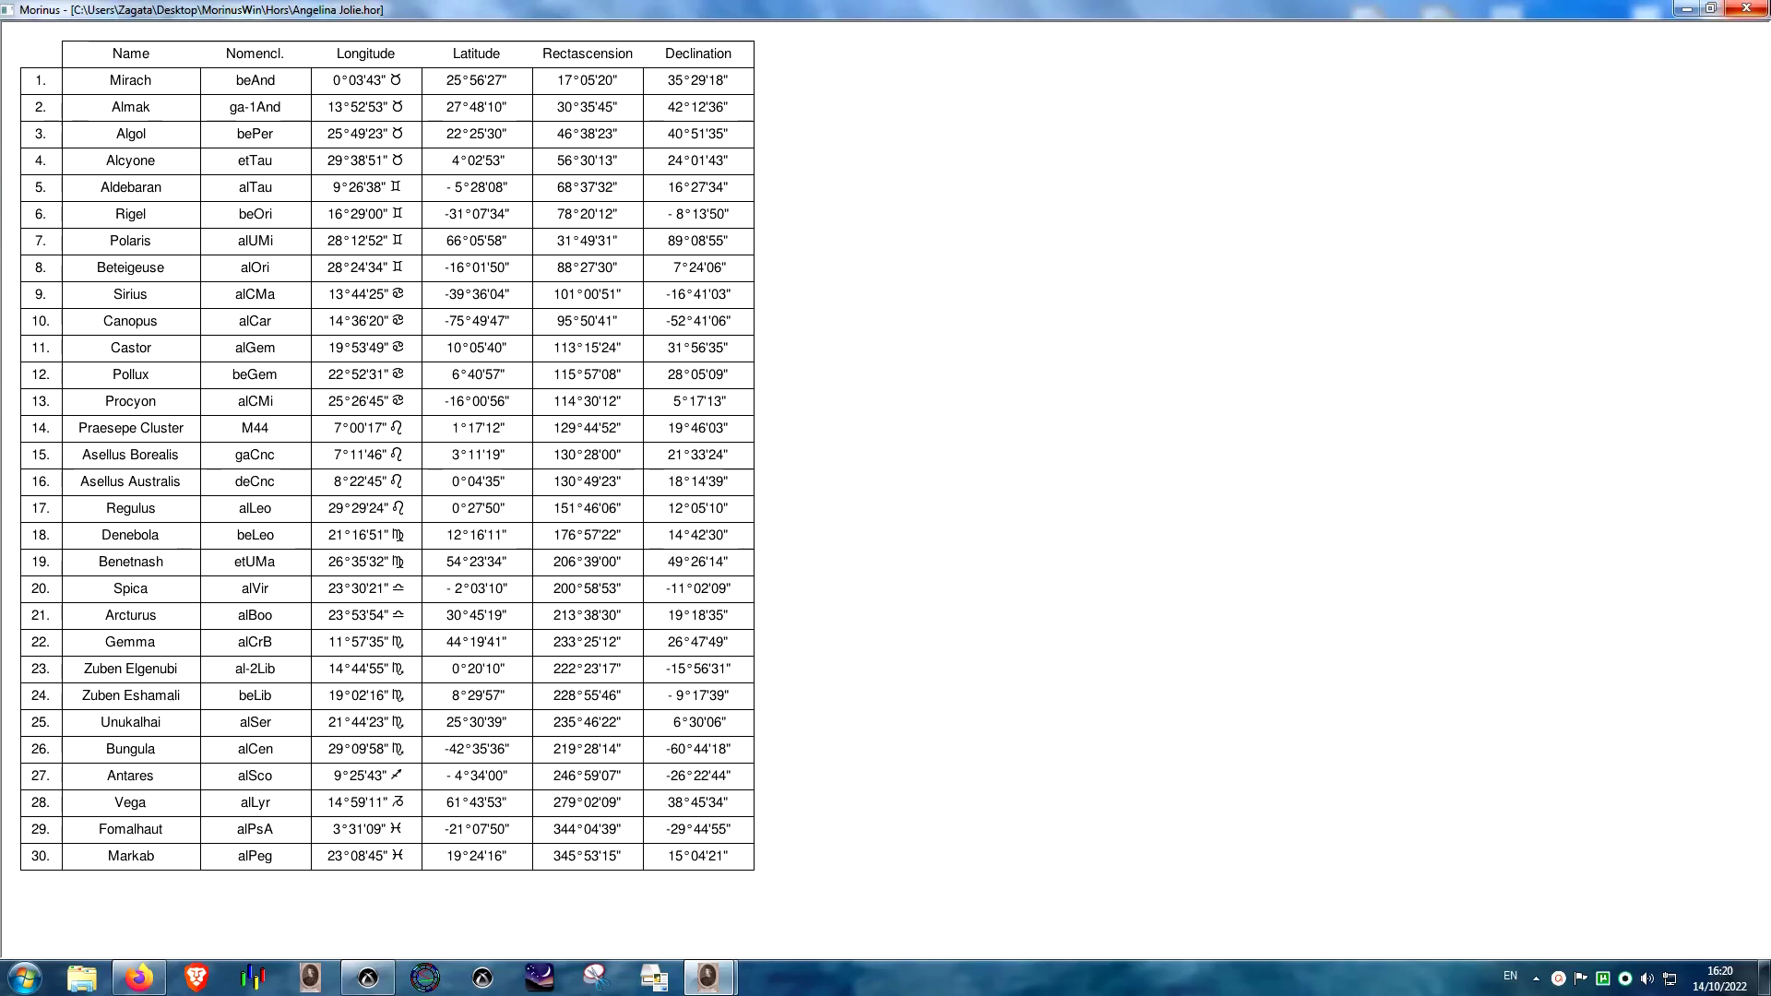
key(alt+F4)
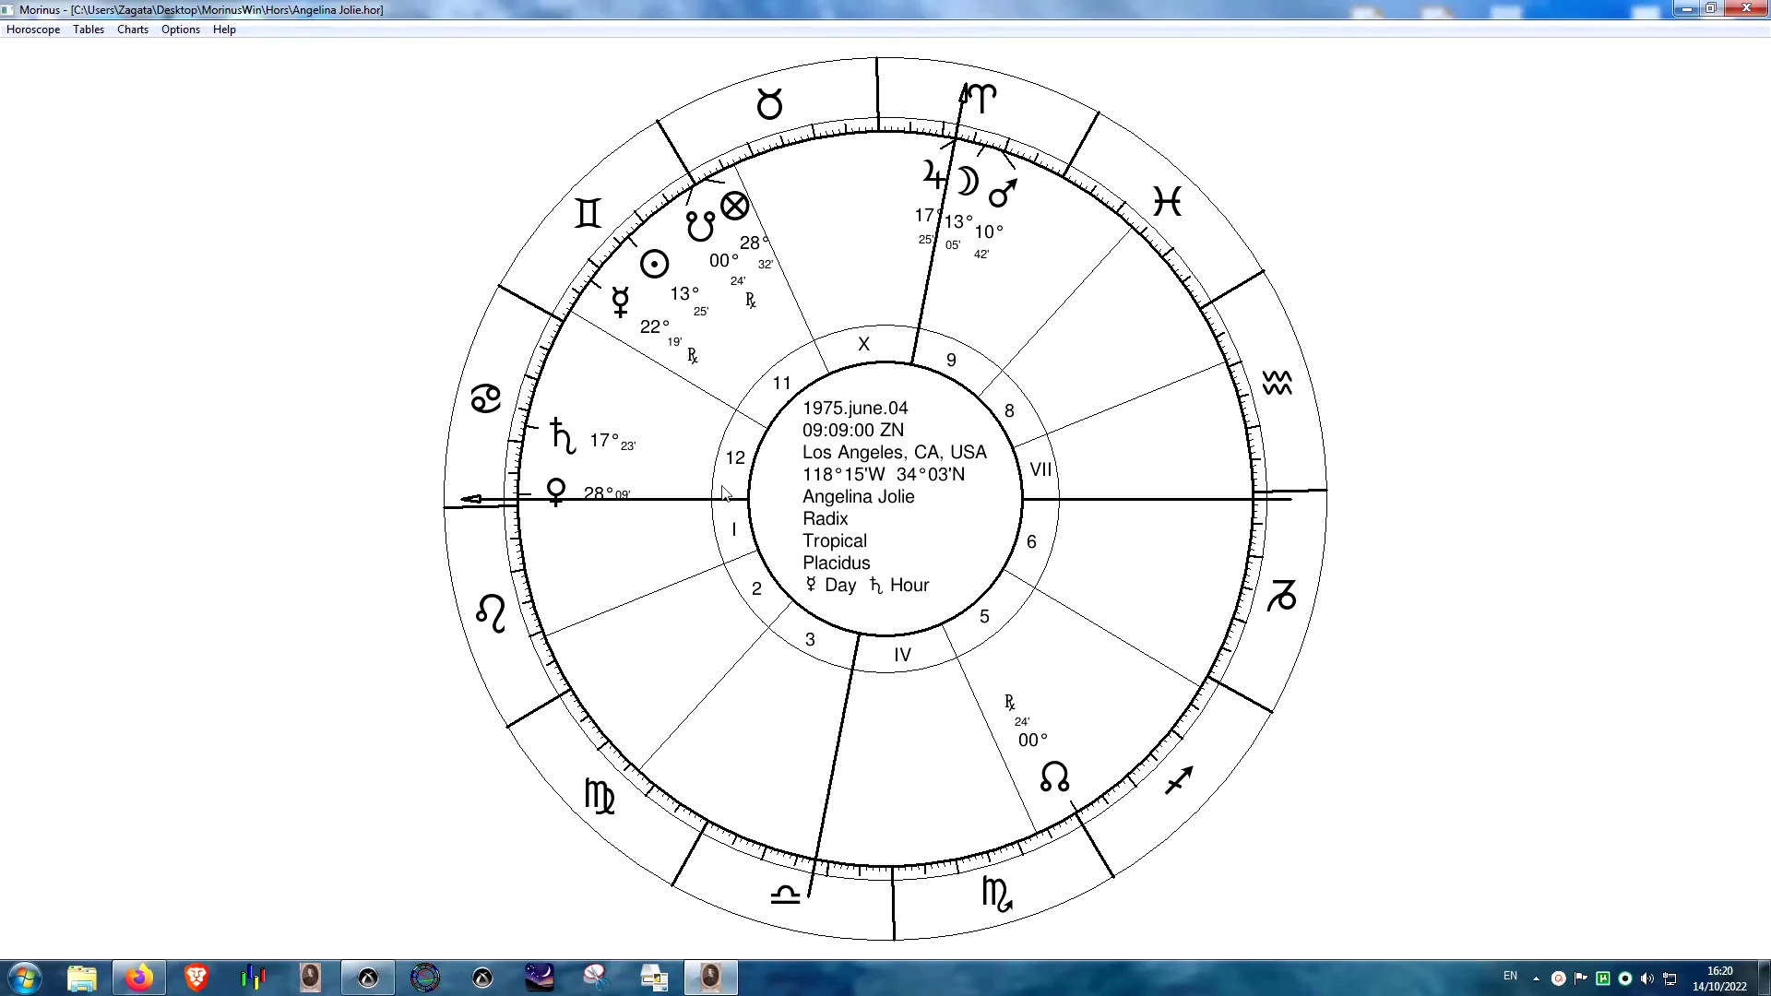
- Inspect the FixedStars conj. table for all listed stars in a maximized window, and close it
click(88, 29)
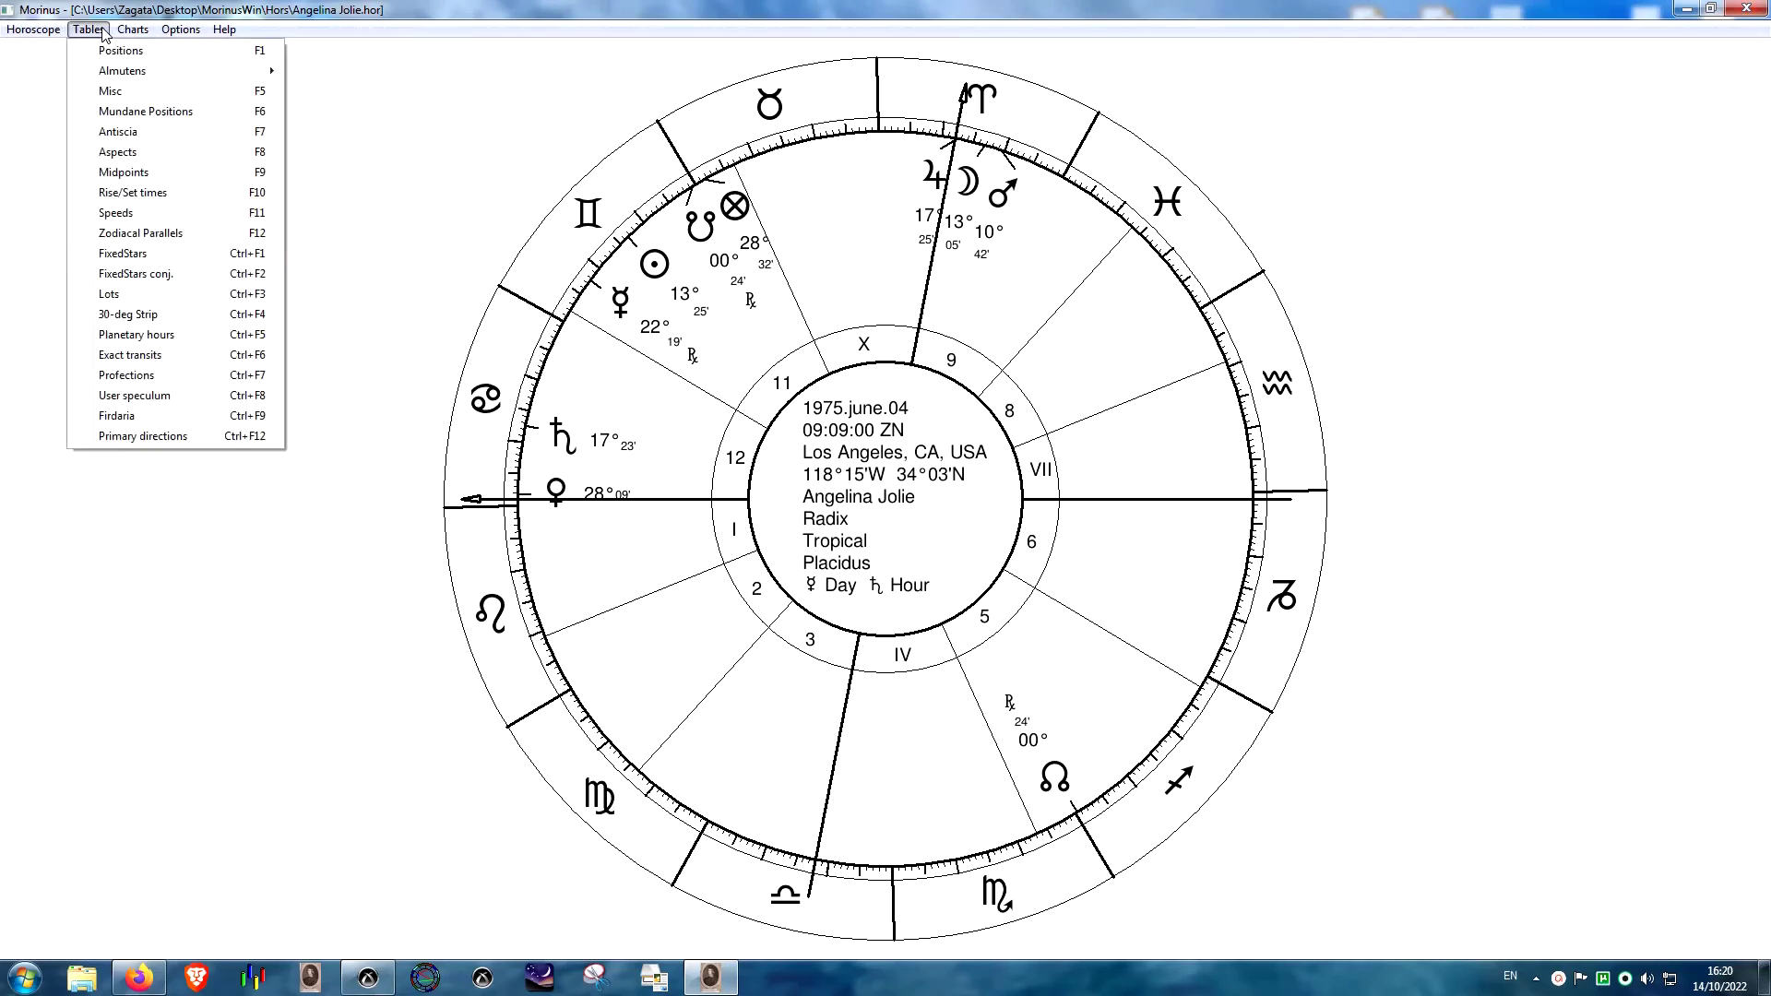
click(140, 273)
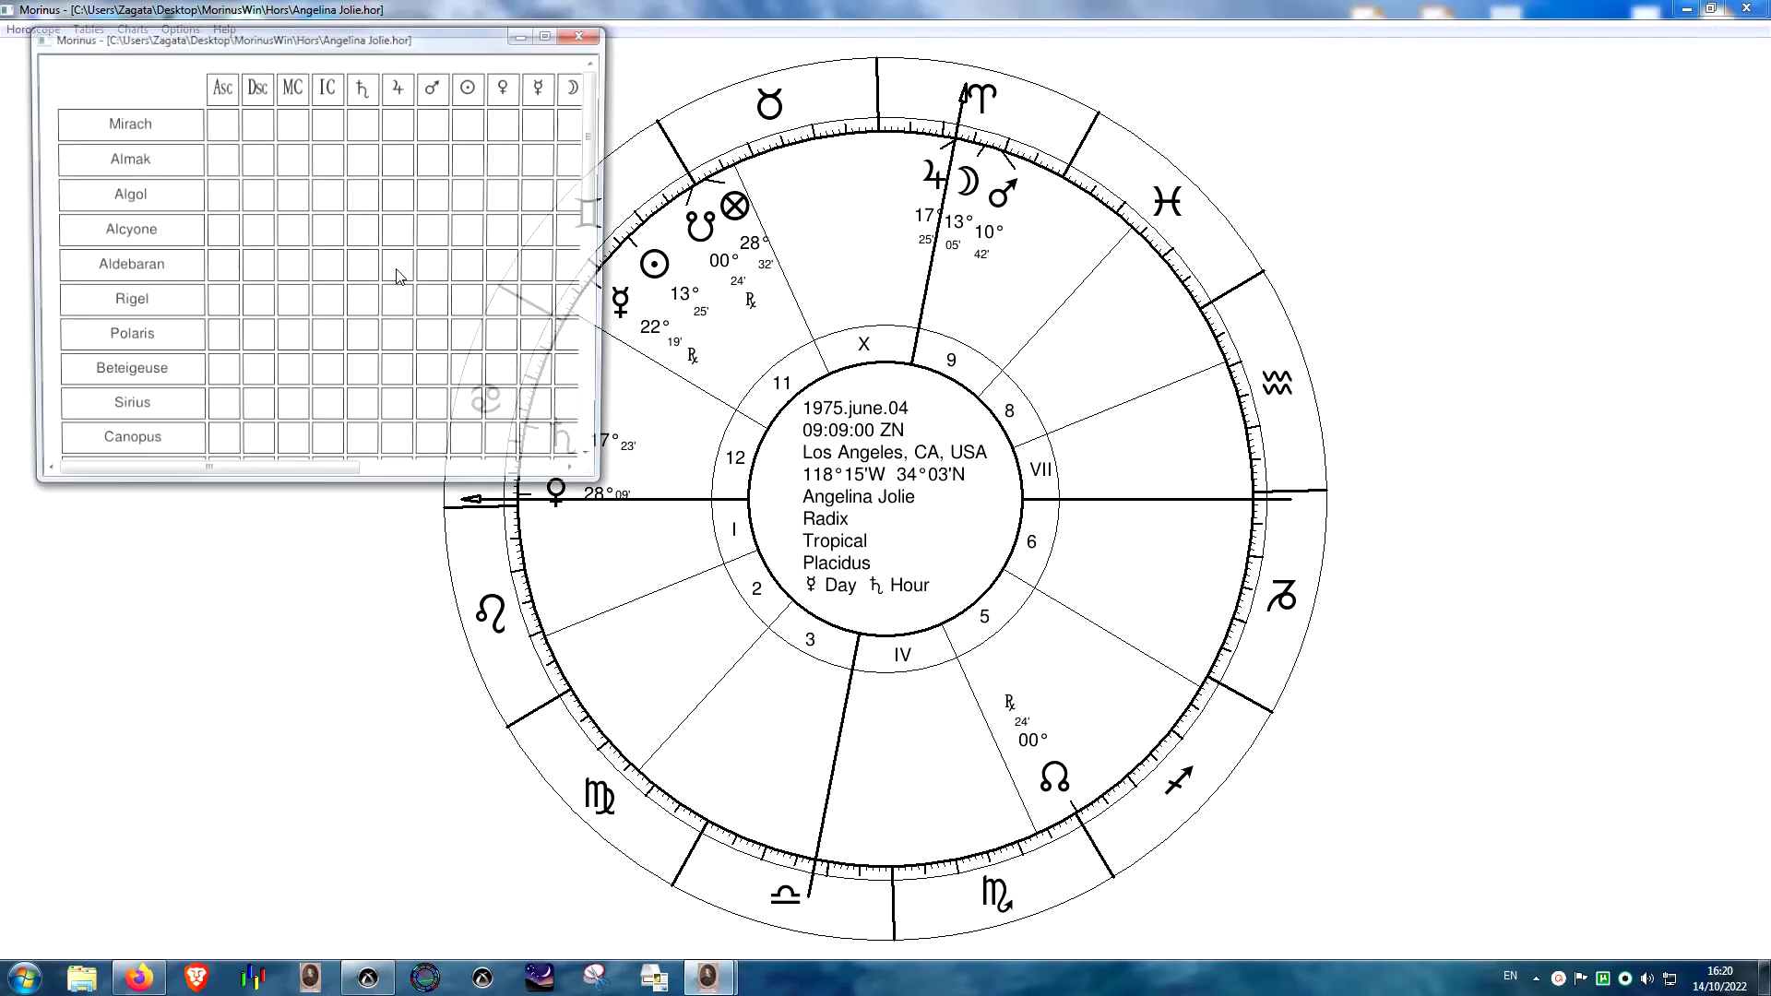
double_click(536, 35)
scroll(581, 111, down, 3)
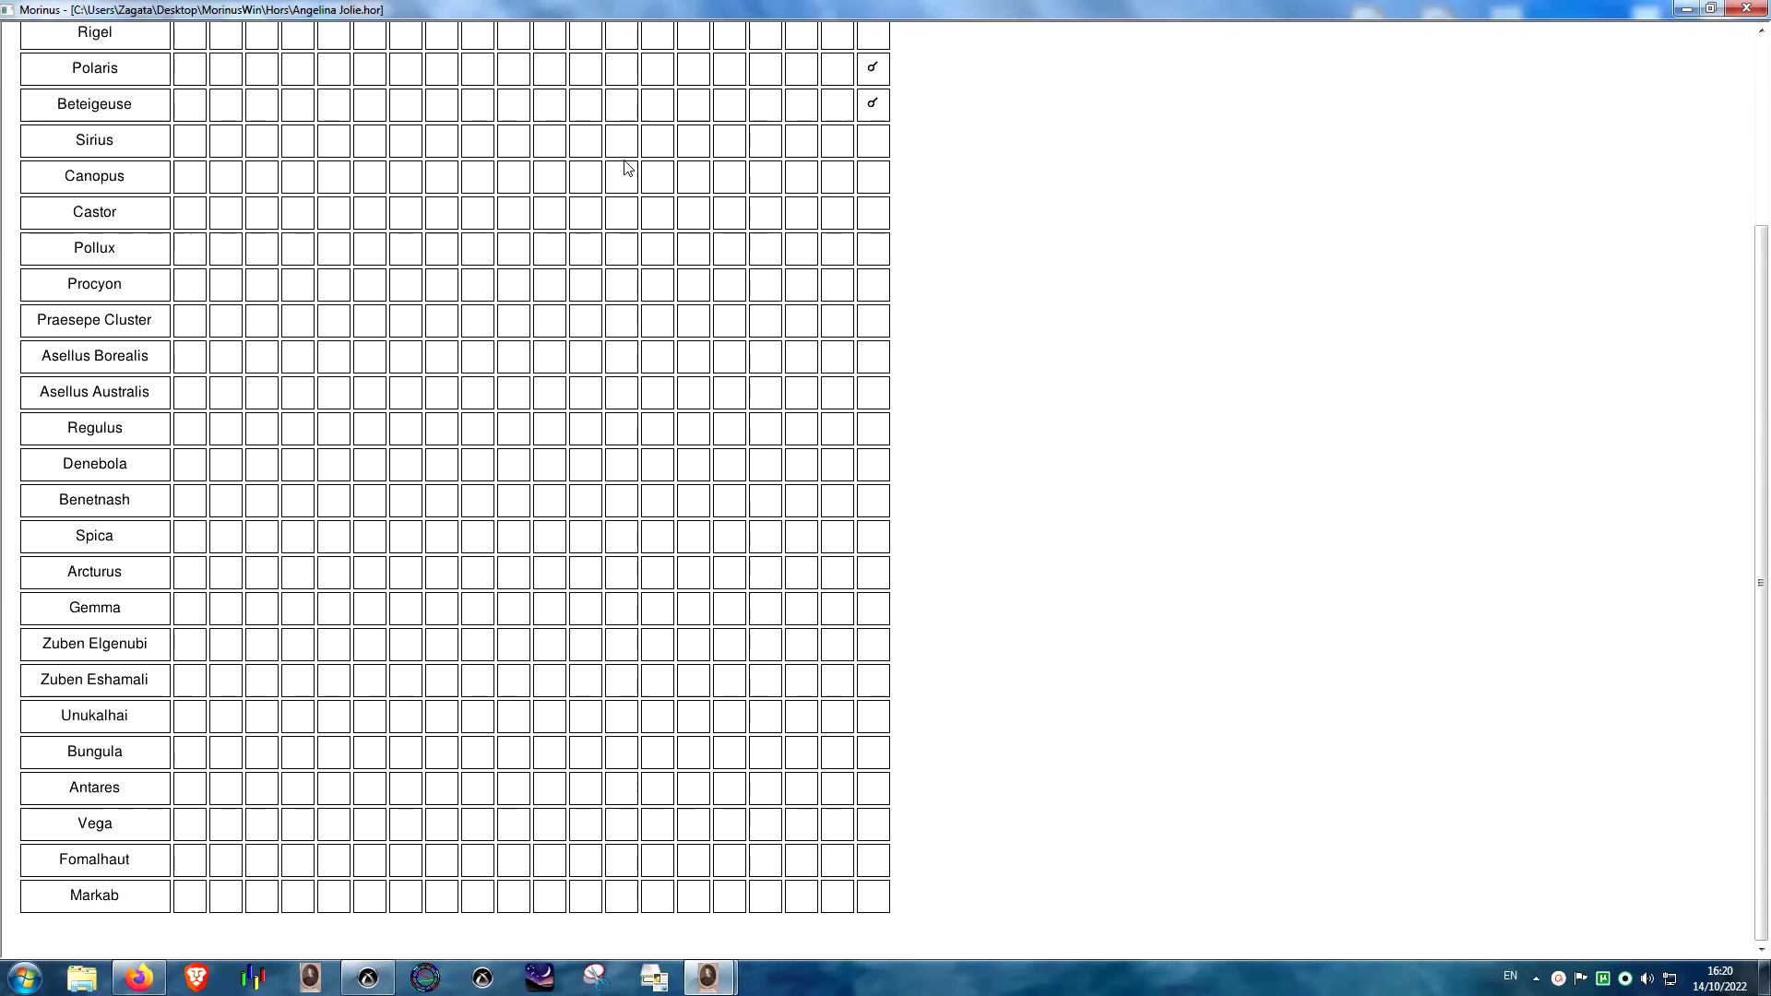
scroll(625, 166, up, 4)
double_click(3, 8)
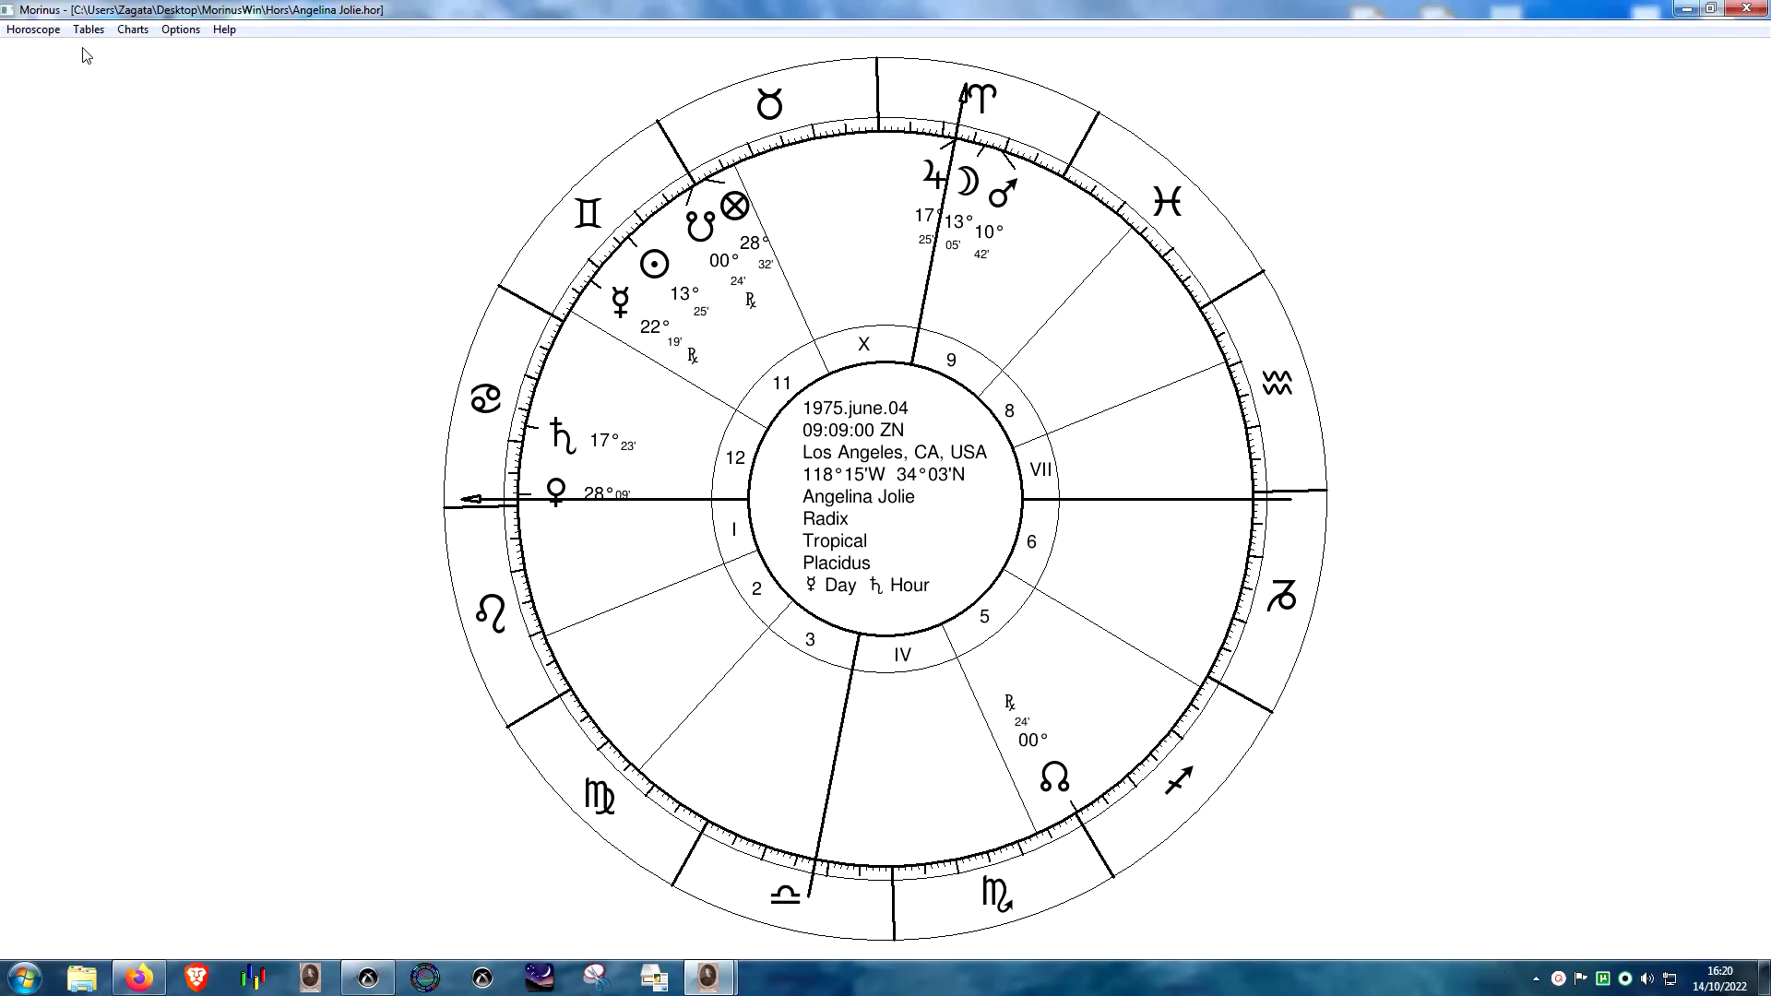
- View the Lots table with the formulas and longitudes of the active lots
click(89, 28)
click(110, 293)
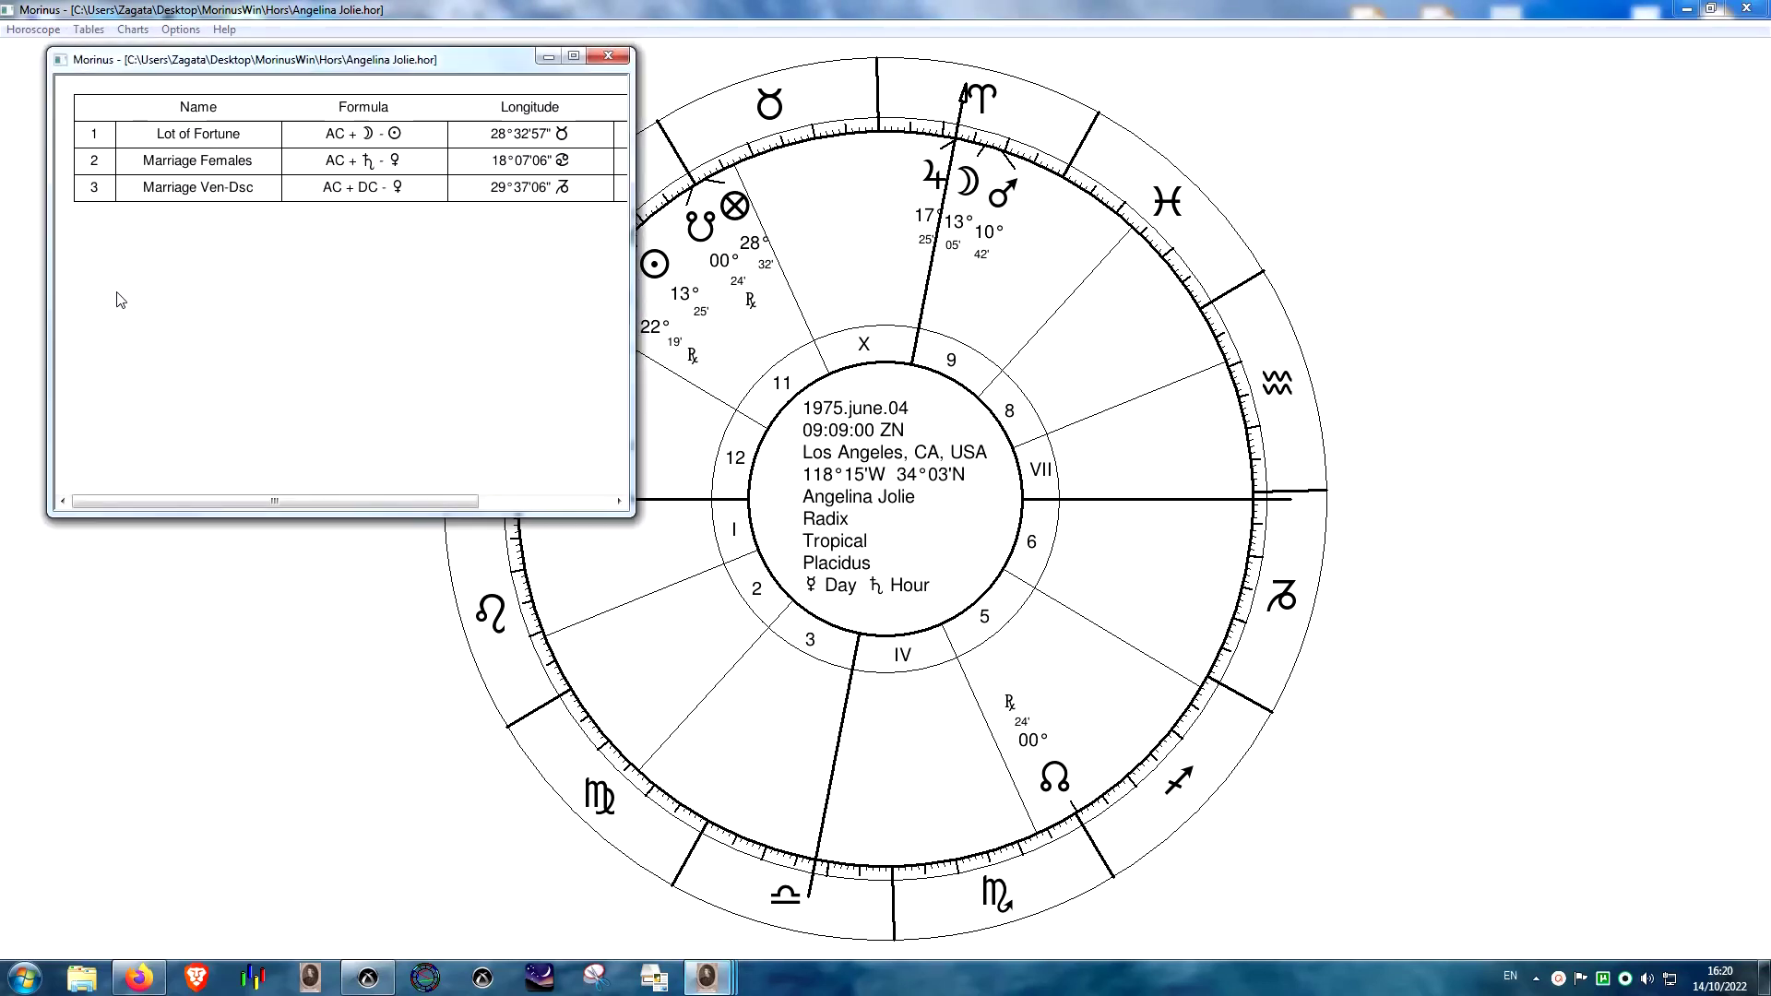
click(608, 57)
- Enable the Marriage Males lot in the Lots options
click(180, 28)
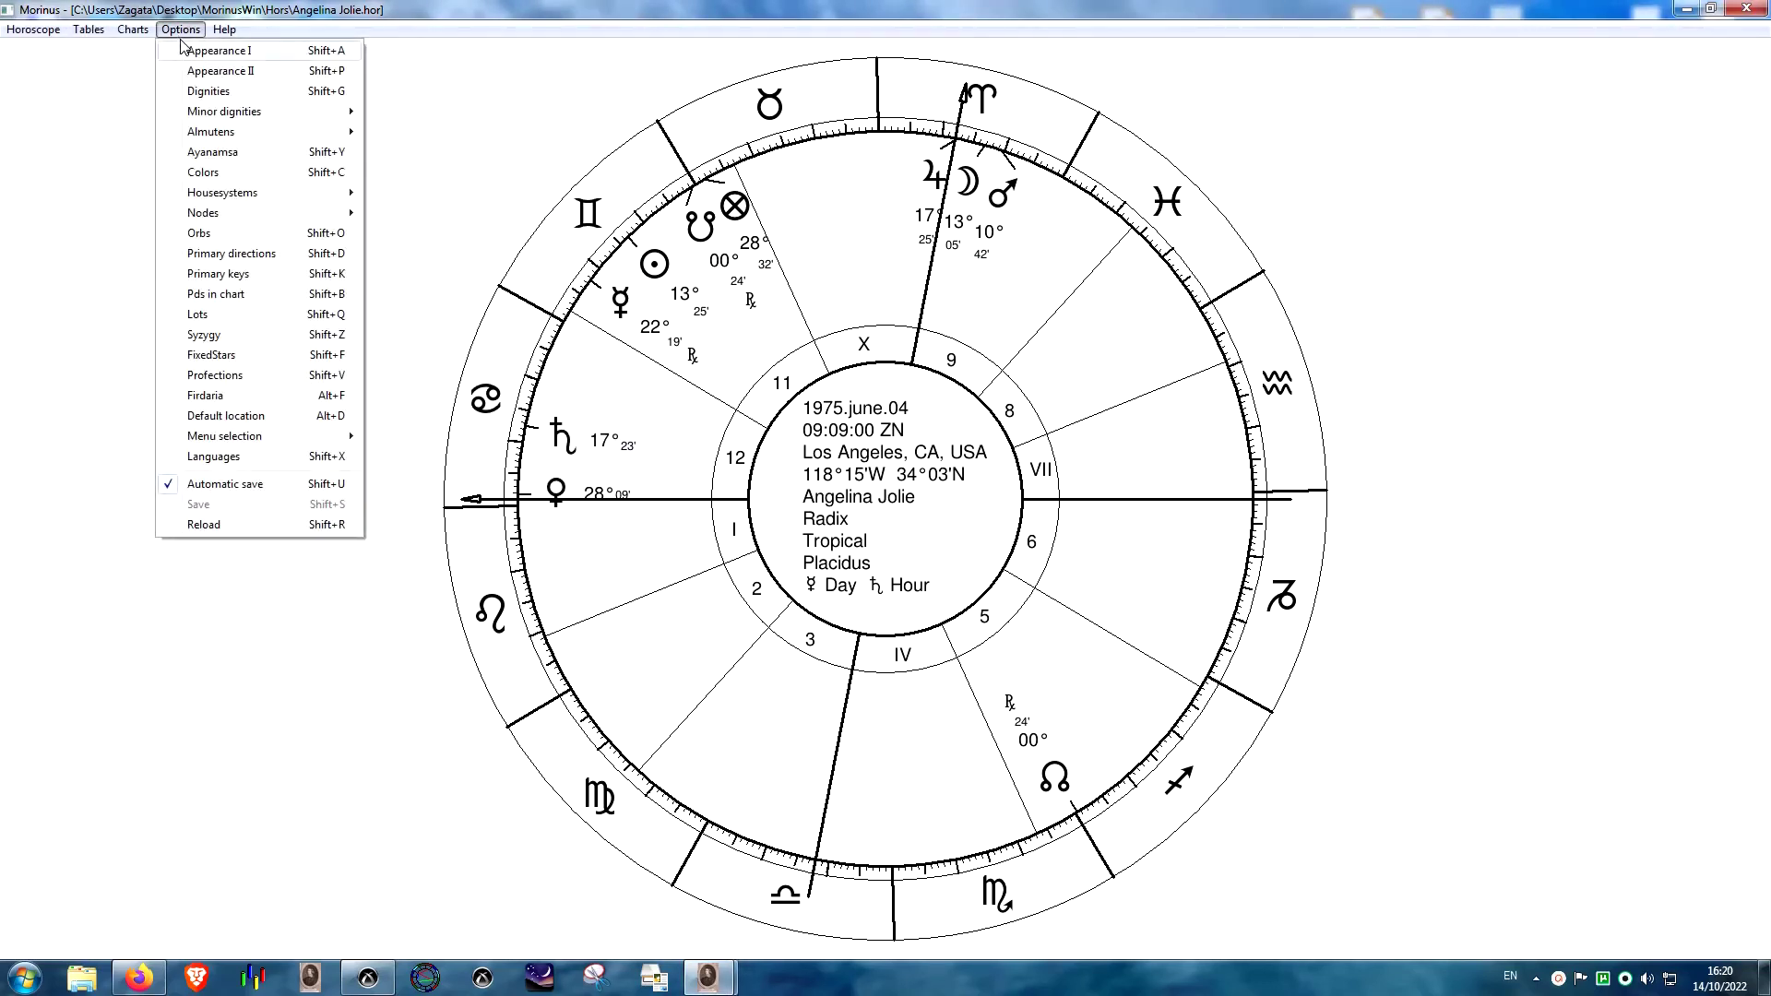
click(227, 317)
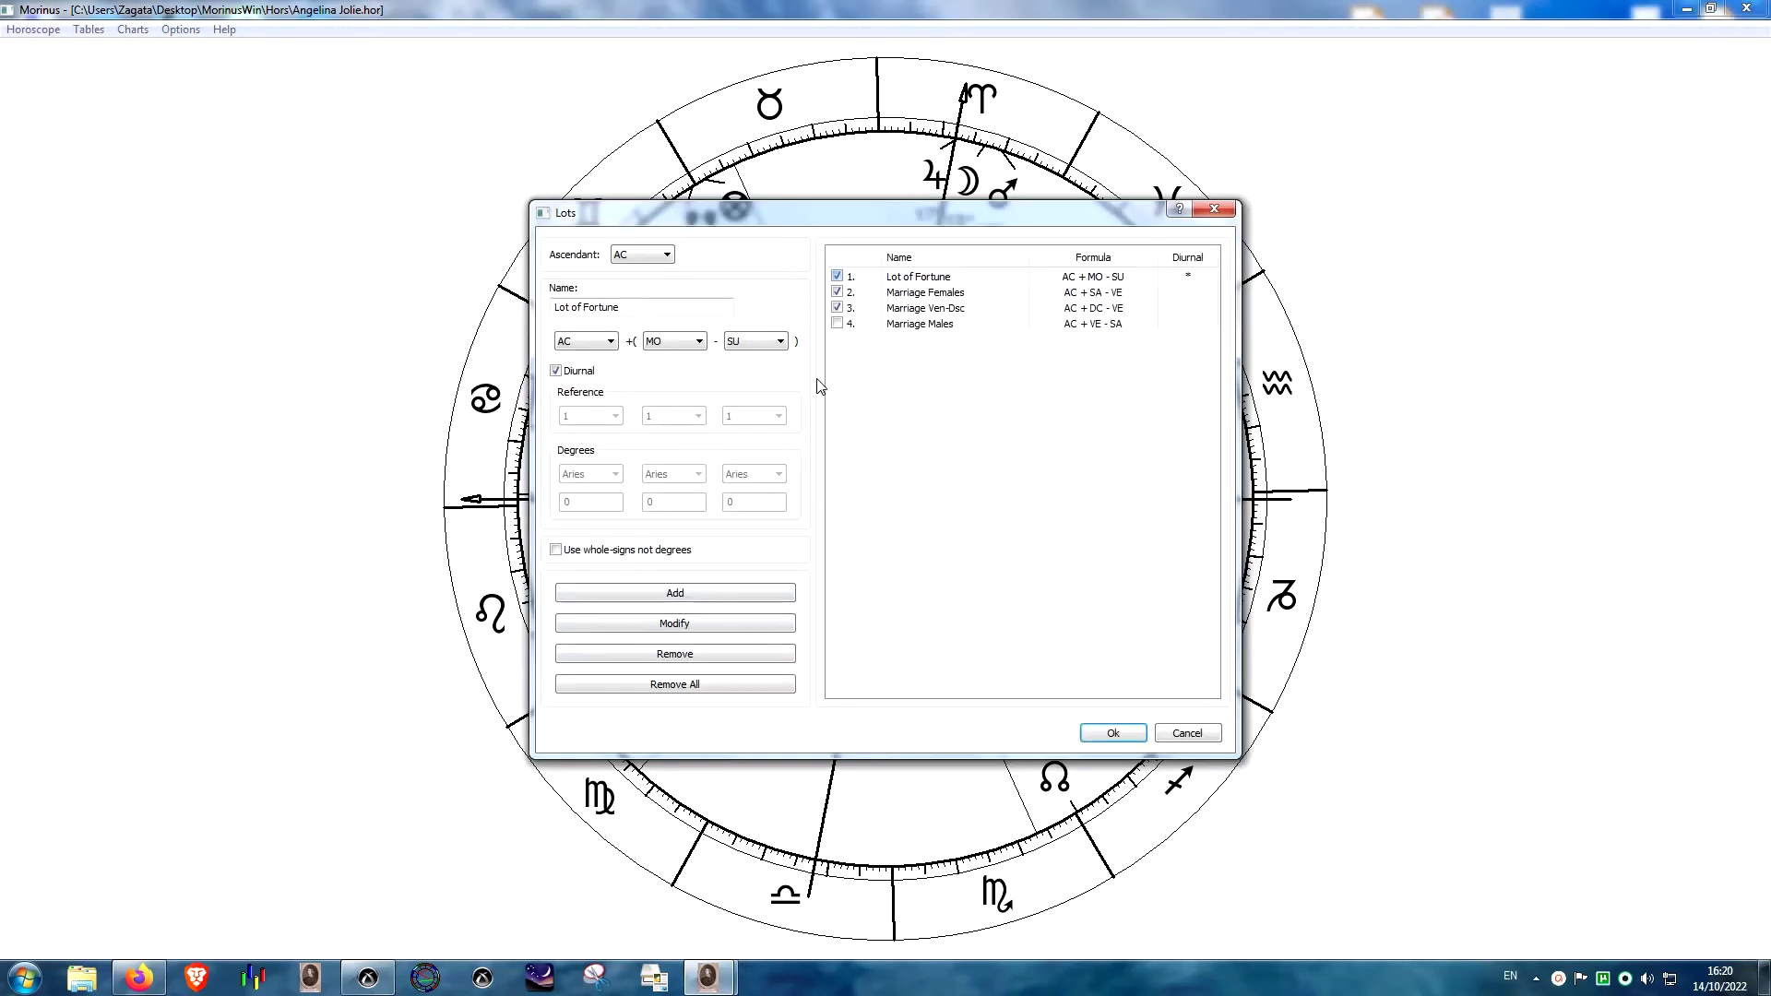
click(838, 324)
click(1113, 733)
- Check the updated Lots table, widening its window to view the Almuten column, and close it
click(89, 28)
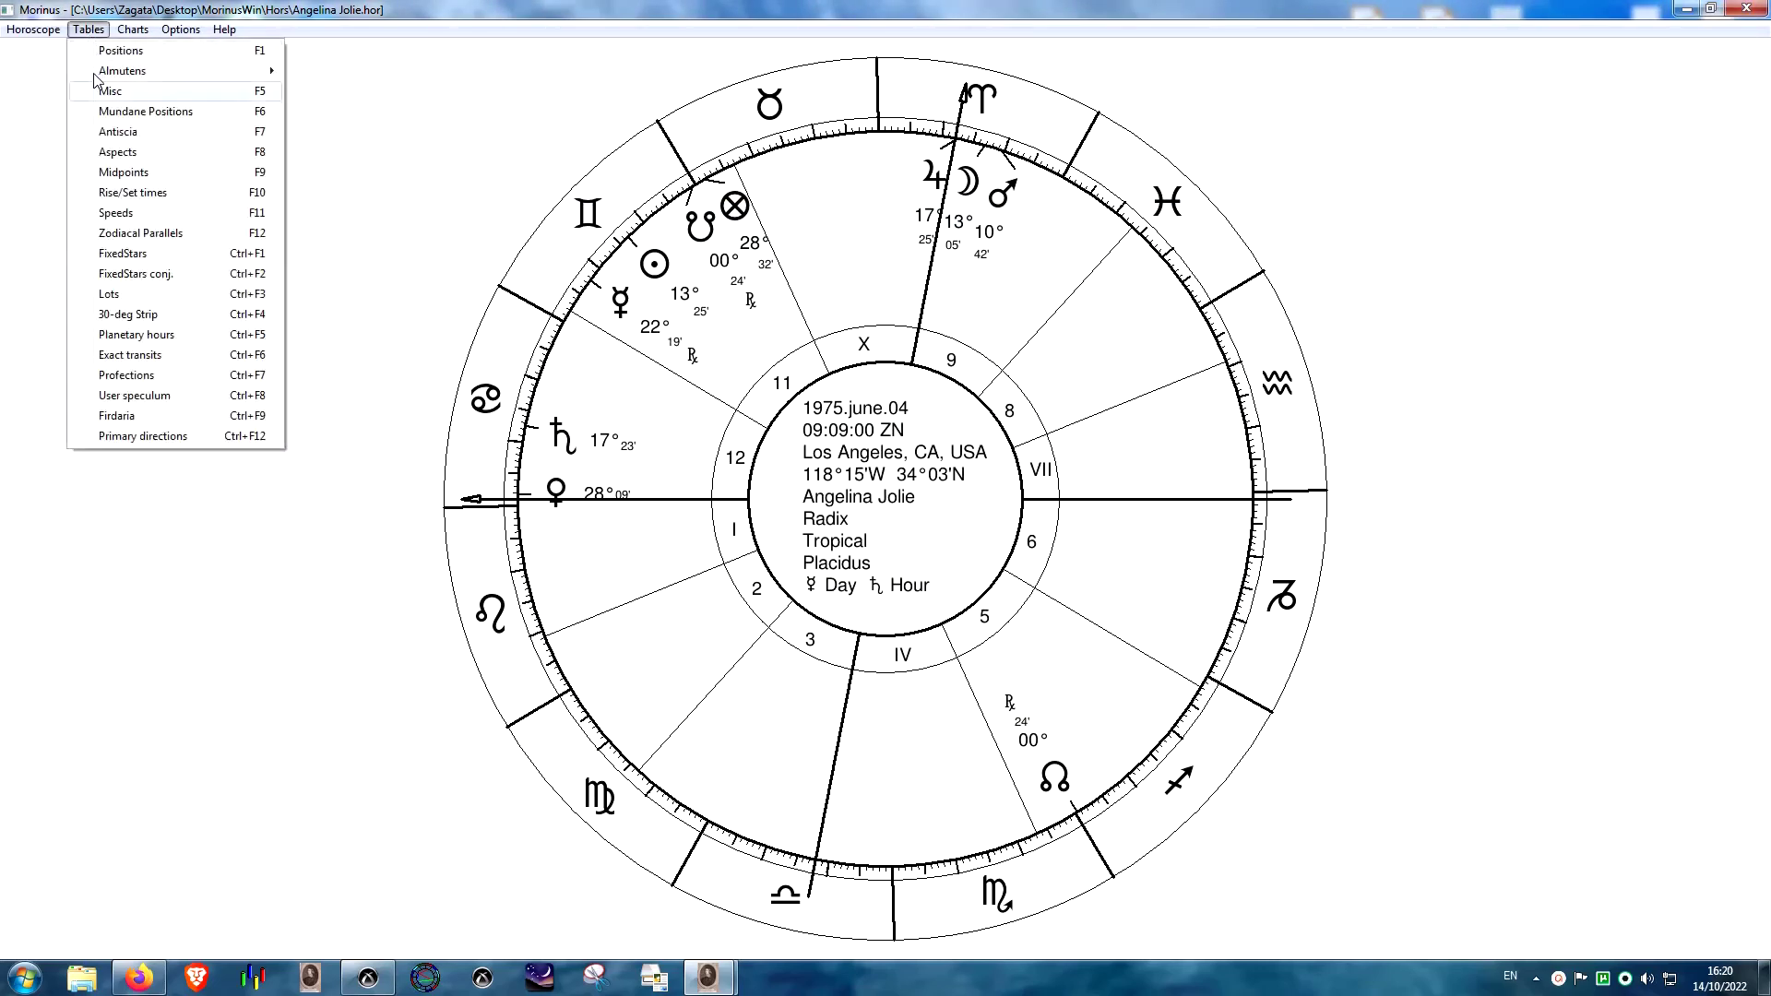
click(126, 293)
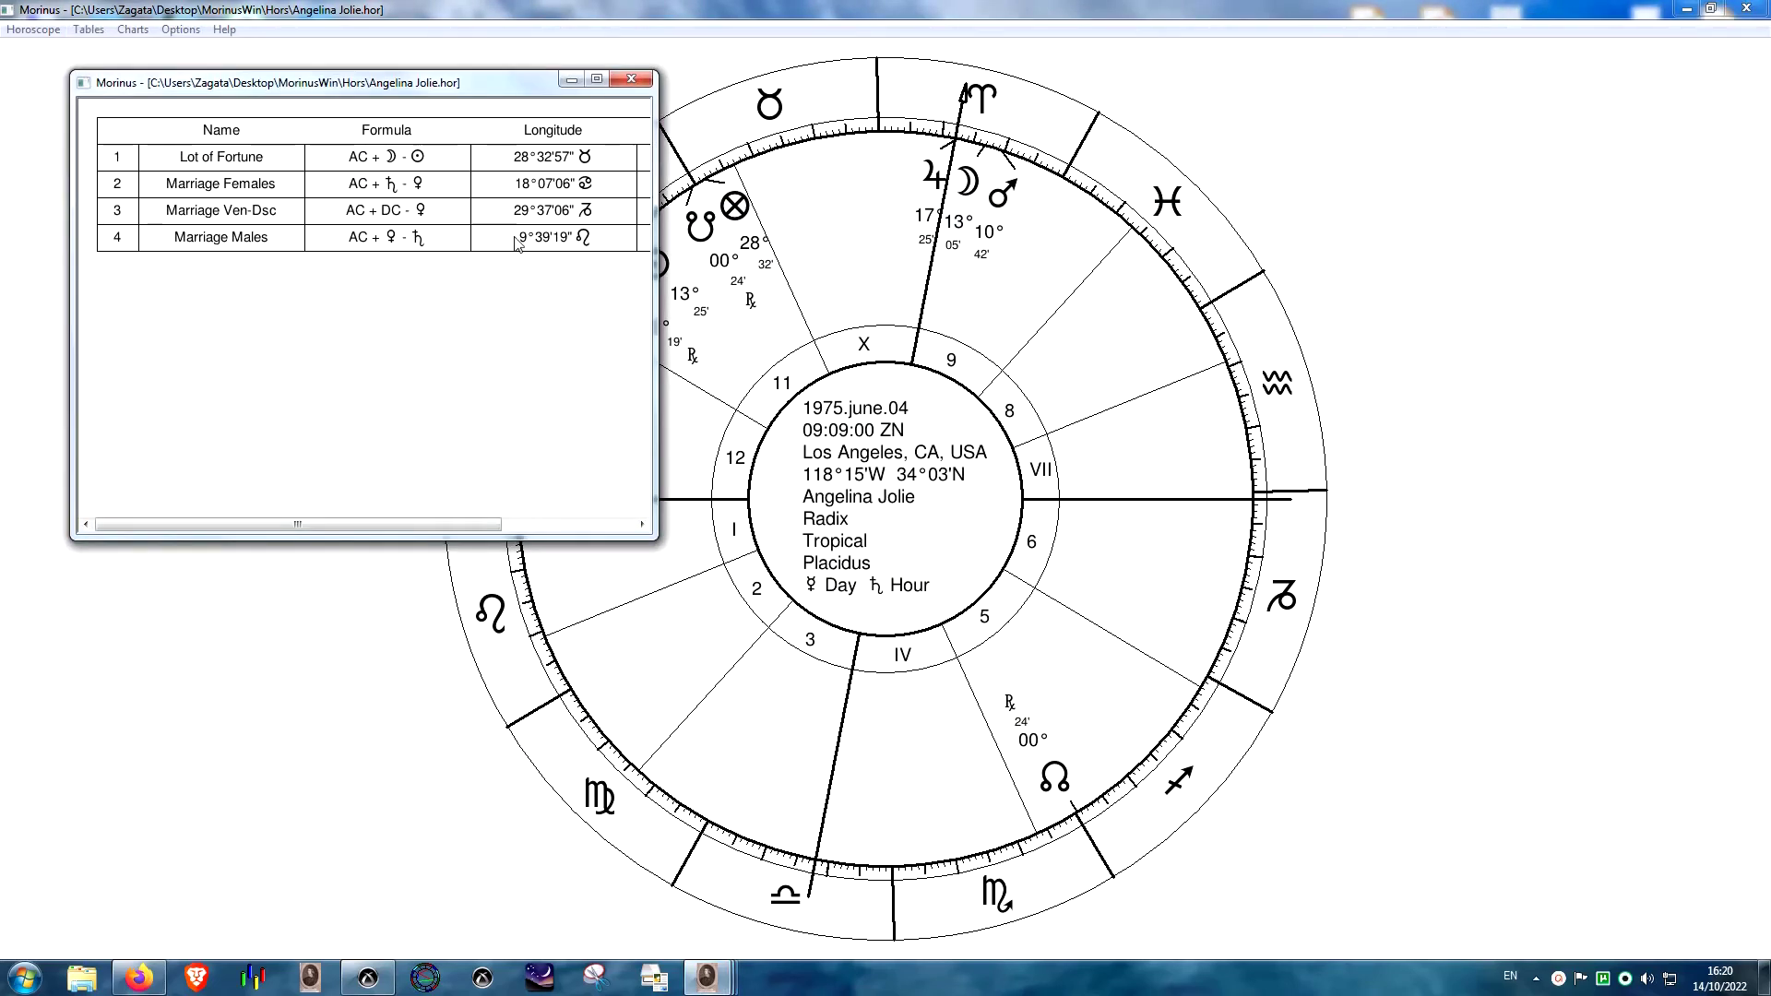
click(597, 80)
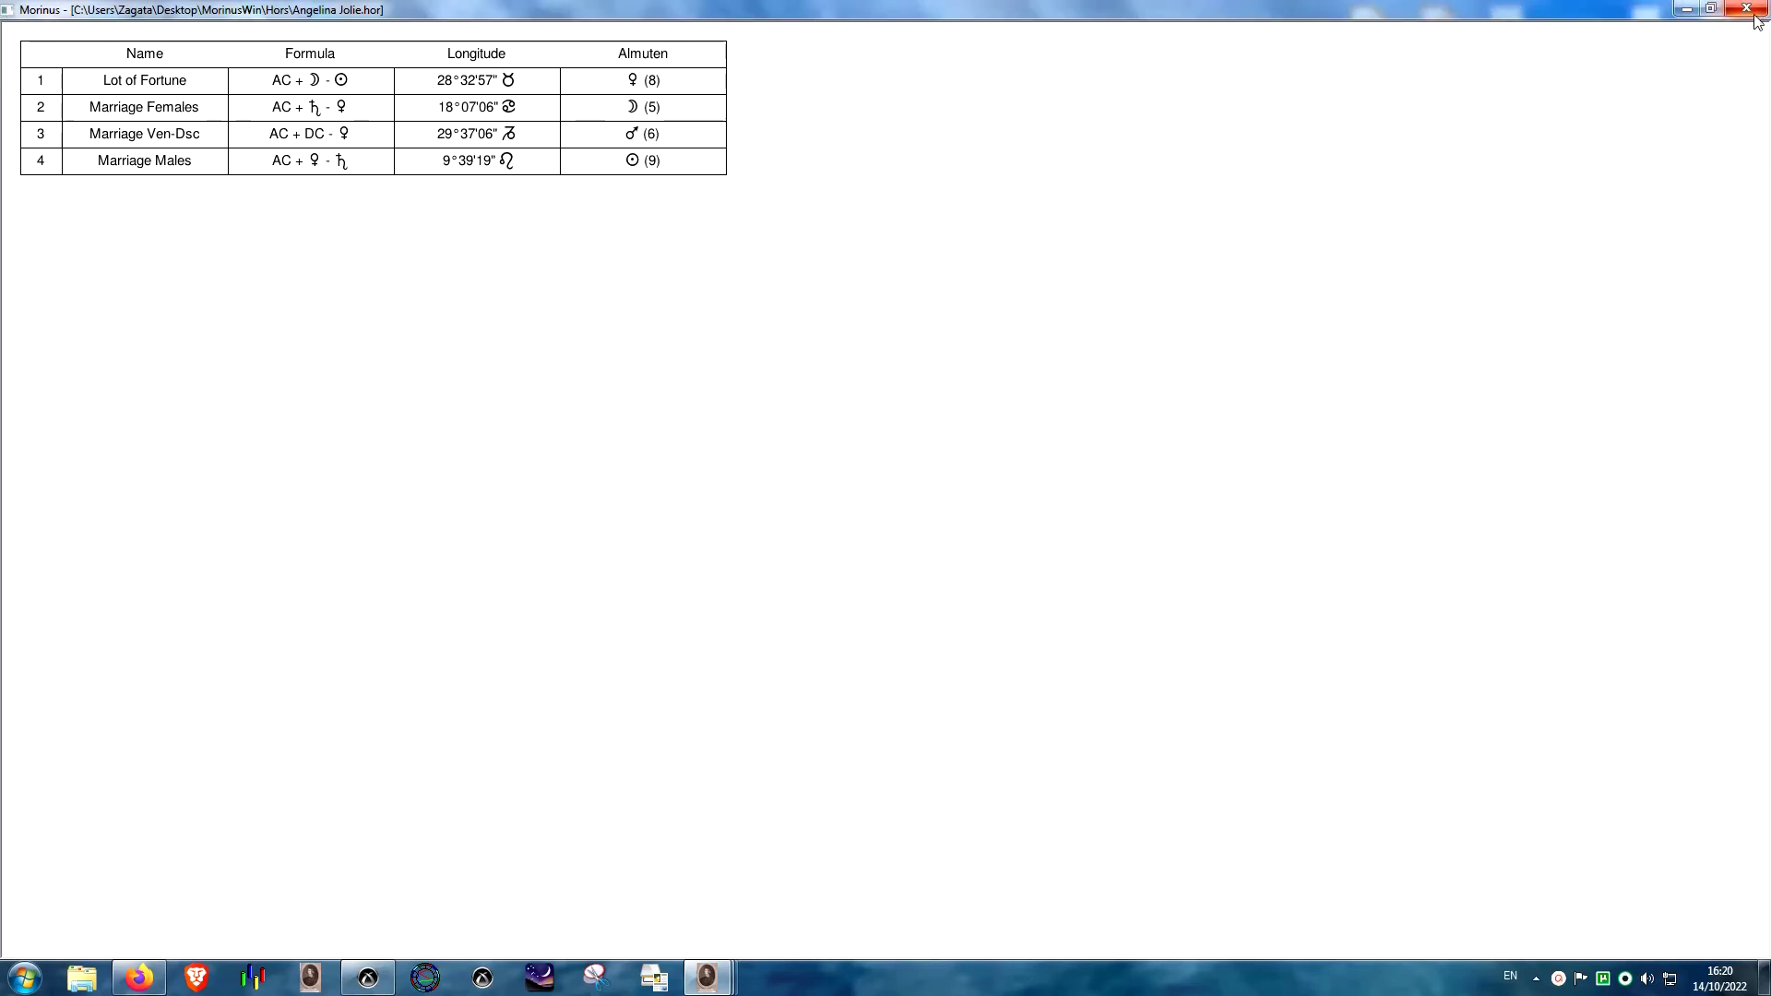
click(1710, 8)
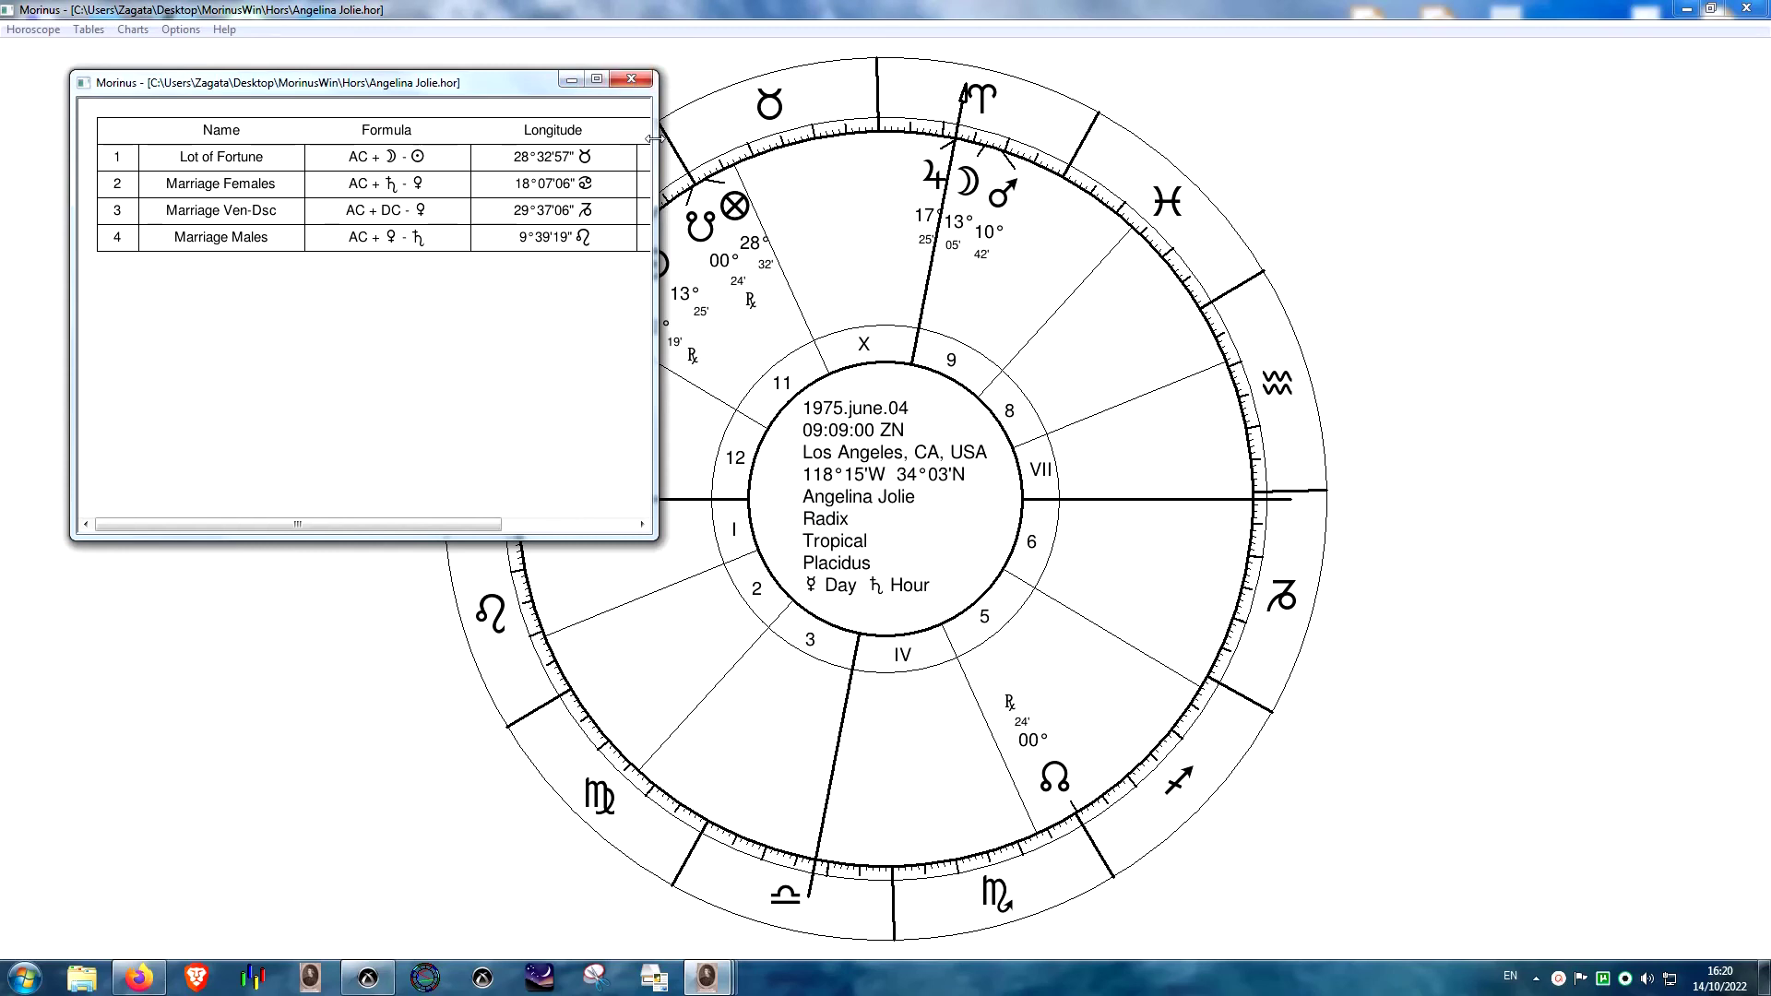
drag(656, 93, 807, 93)
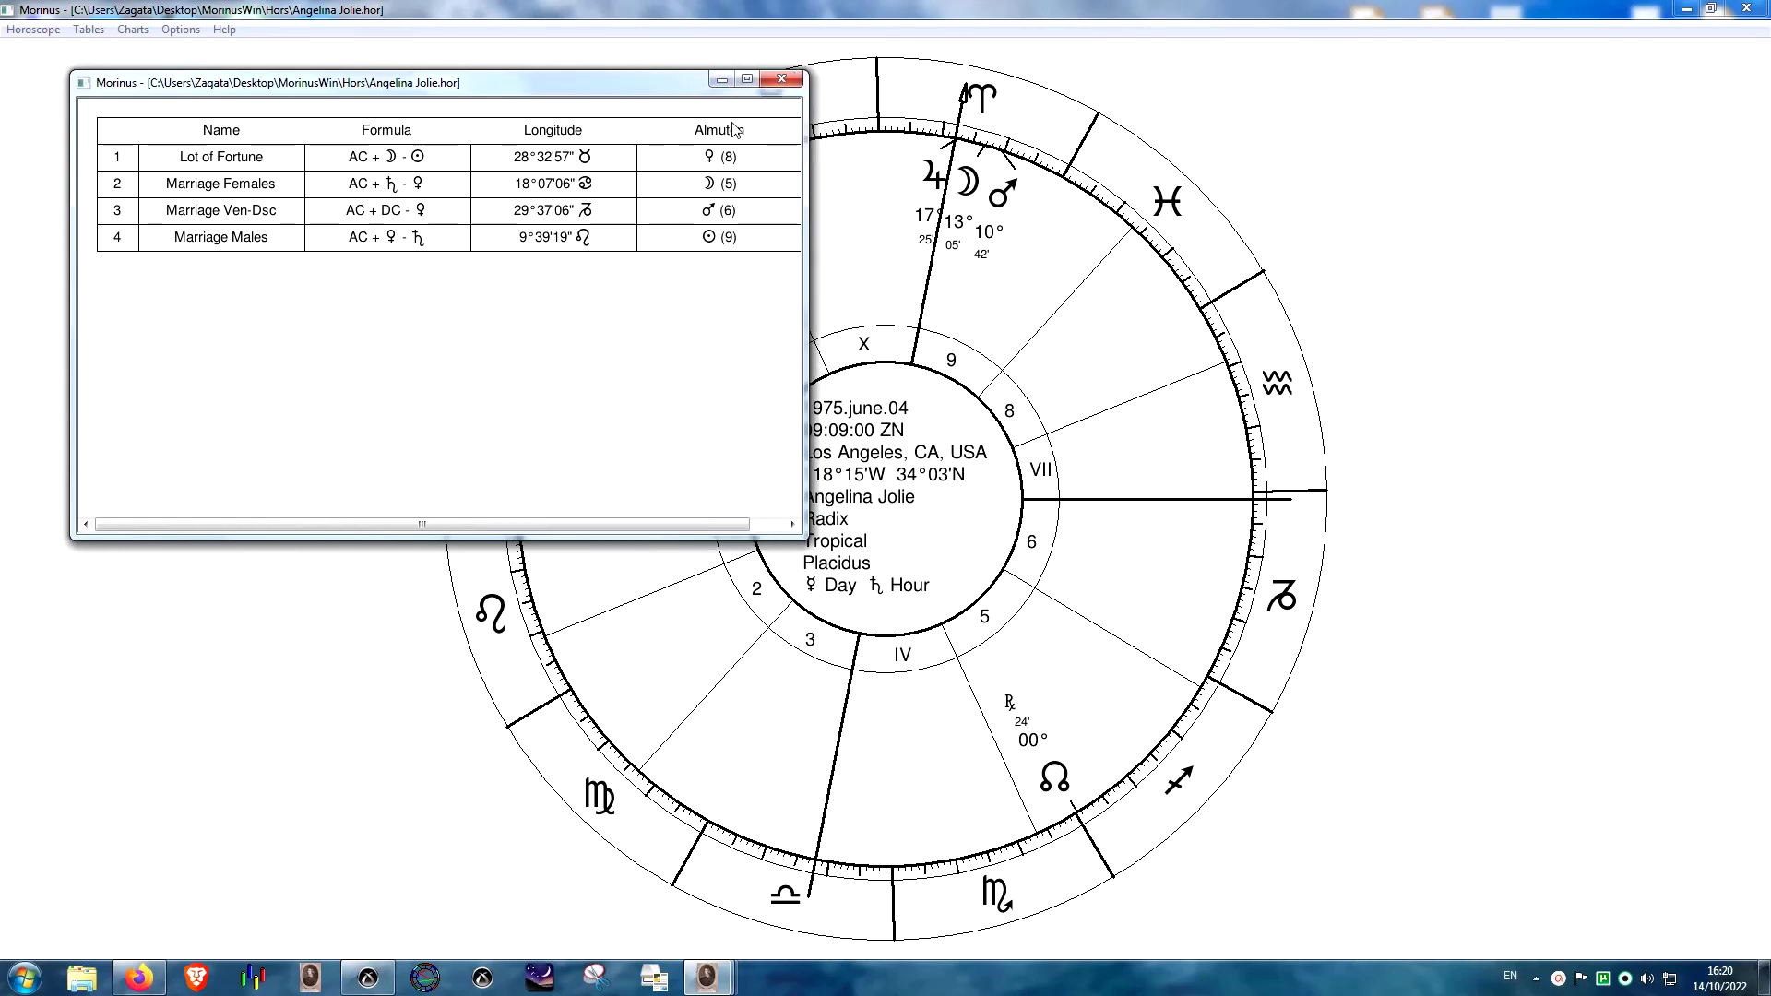
click(782, 81)
- View the 30-deg Strip of the natal chart and close it
click(89, 28)
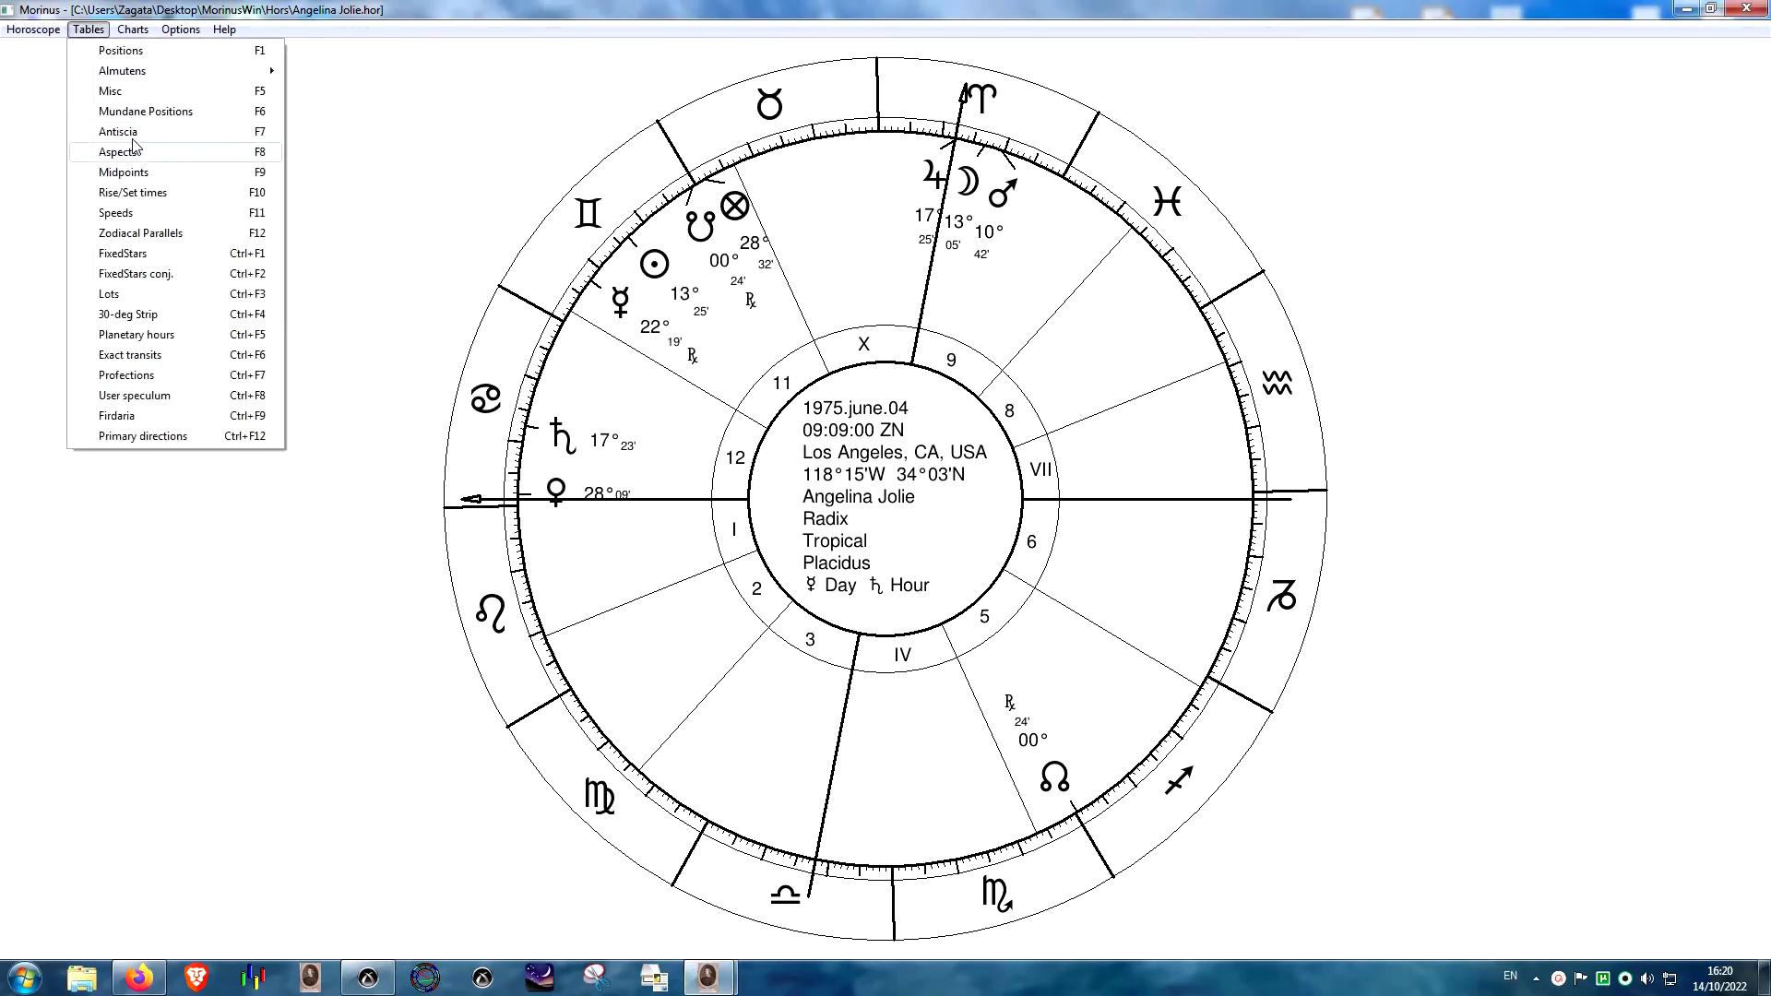
click(128, 315)
click(663, 101)
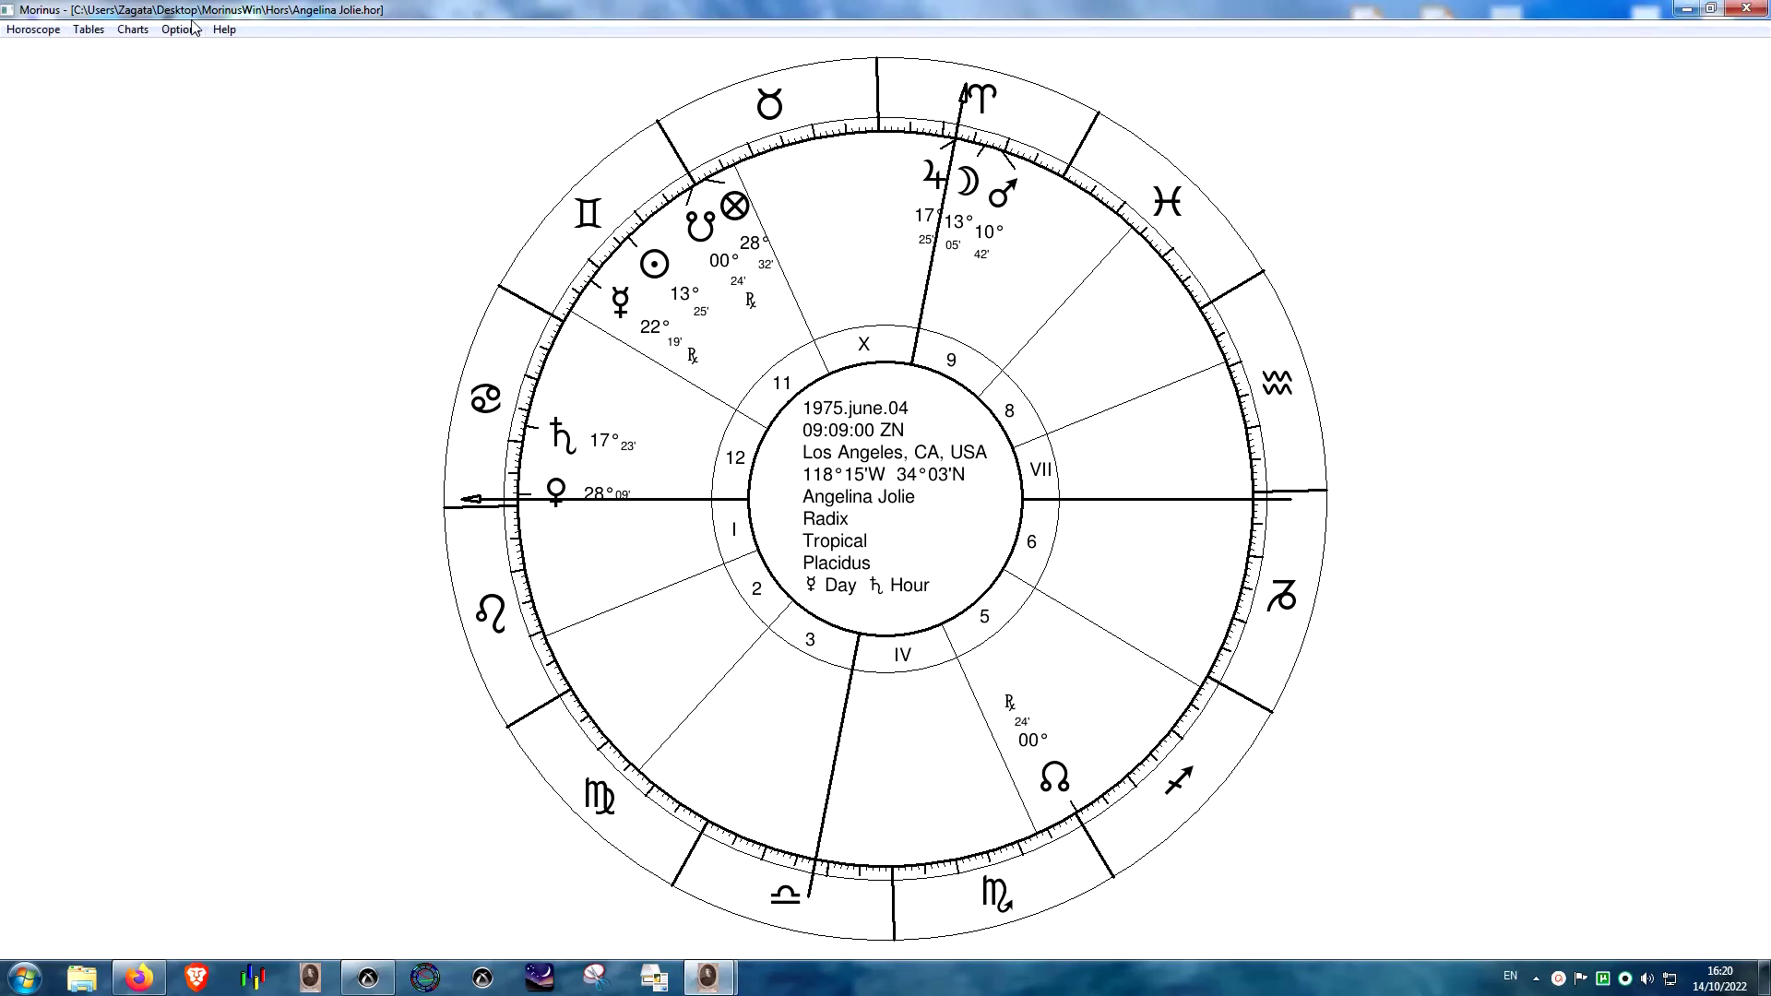
- View the Planetary hours table of the natal chart and close it
click(88, 29)
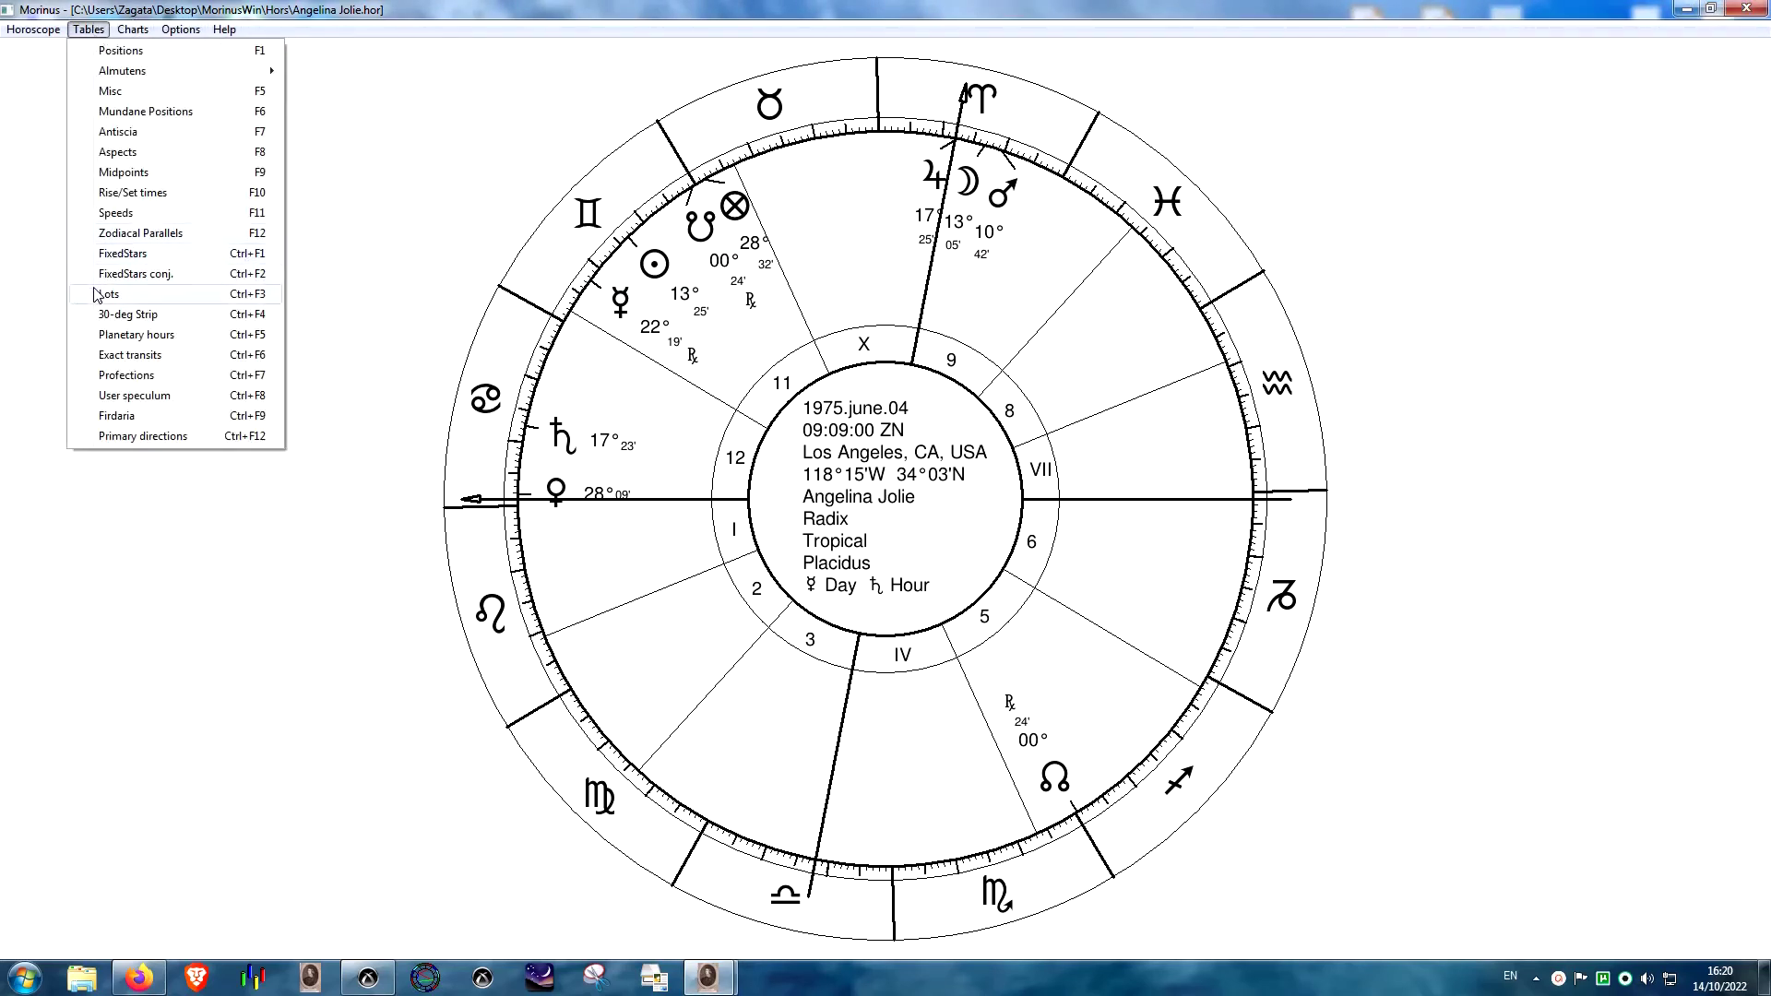
click(114, 335)
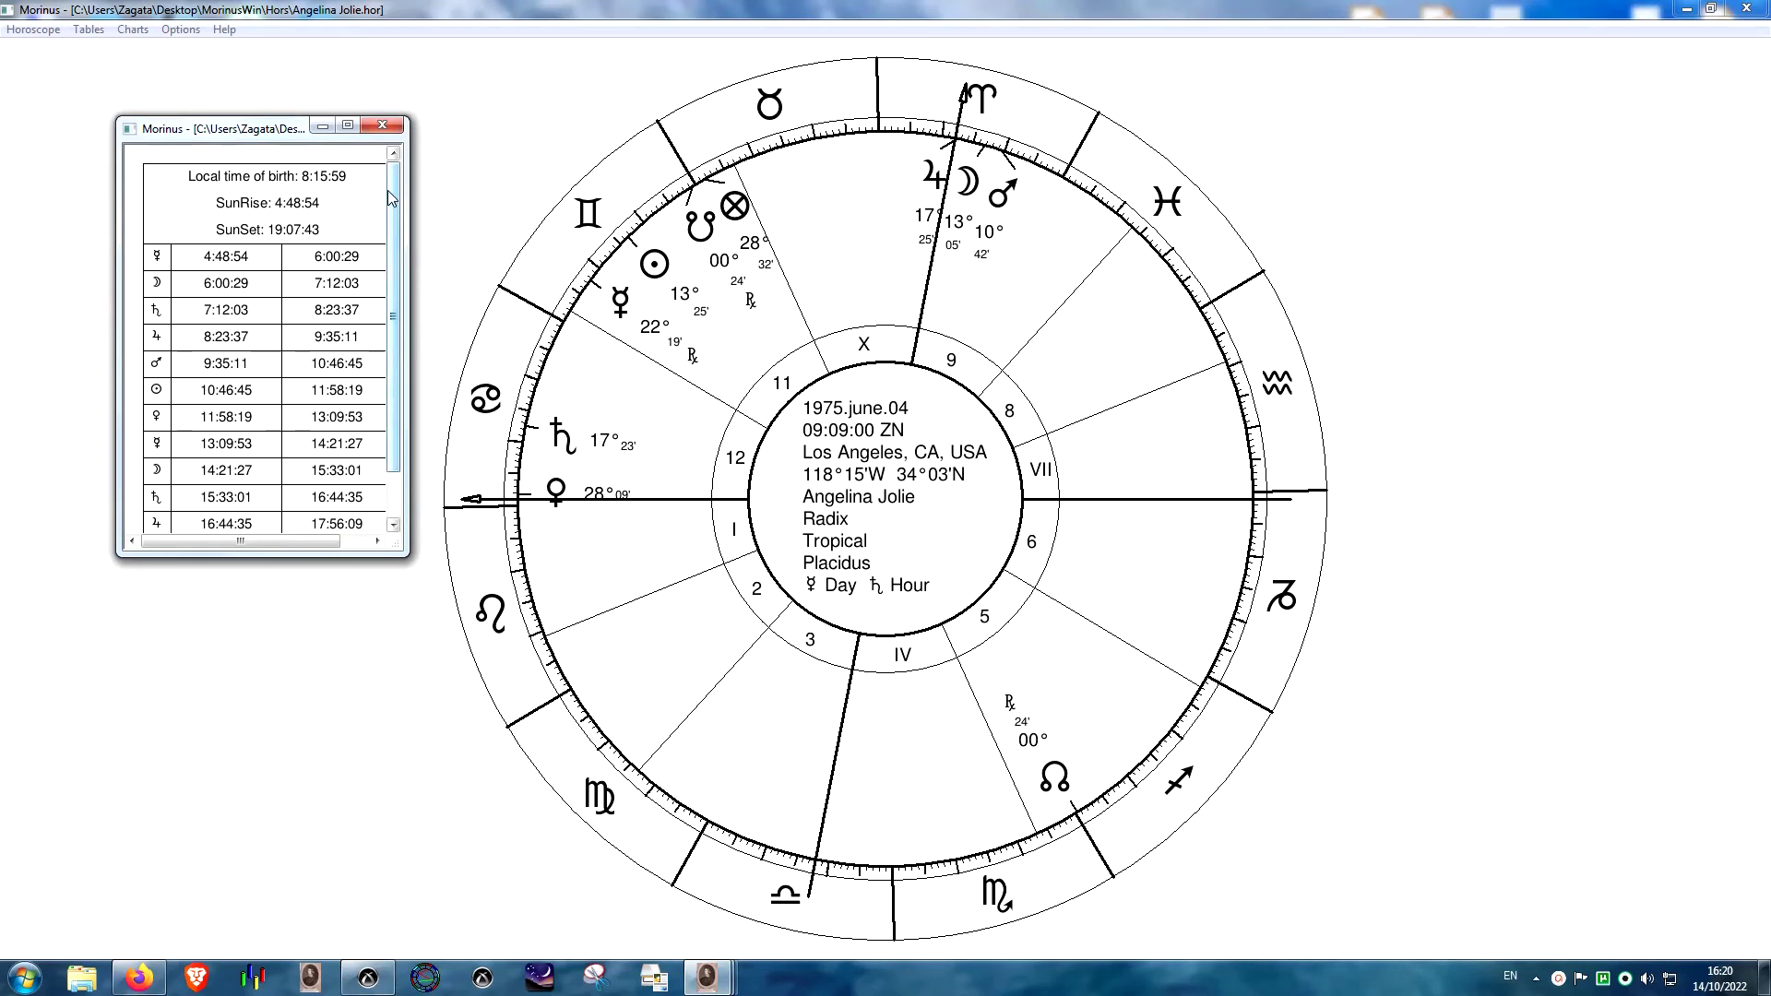
drag(387, 190, 388, 120)
click(384, 126)
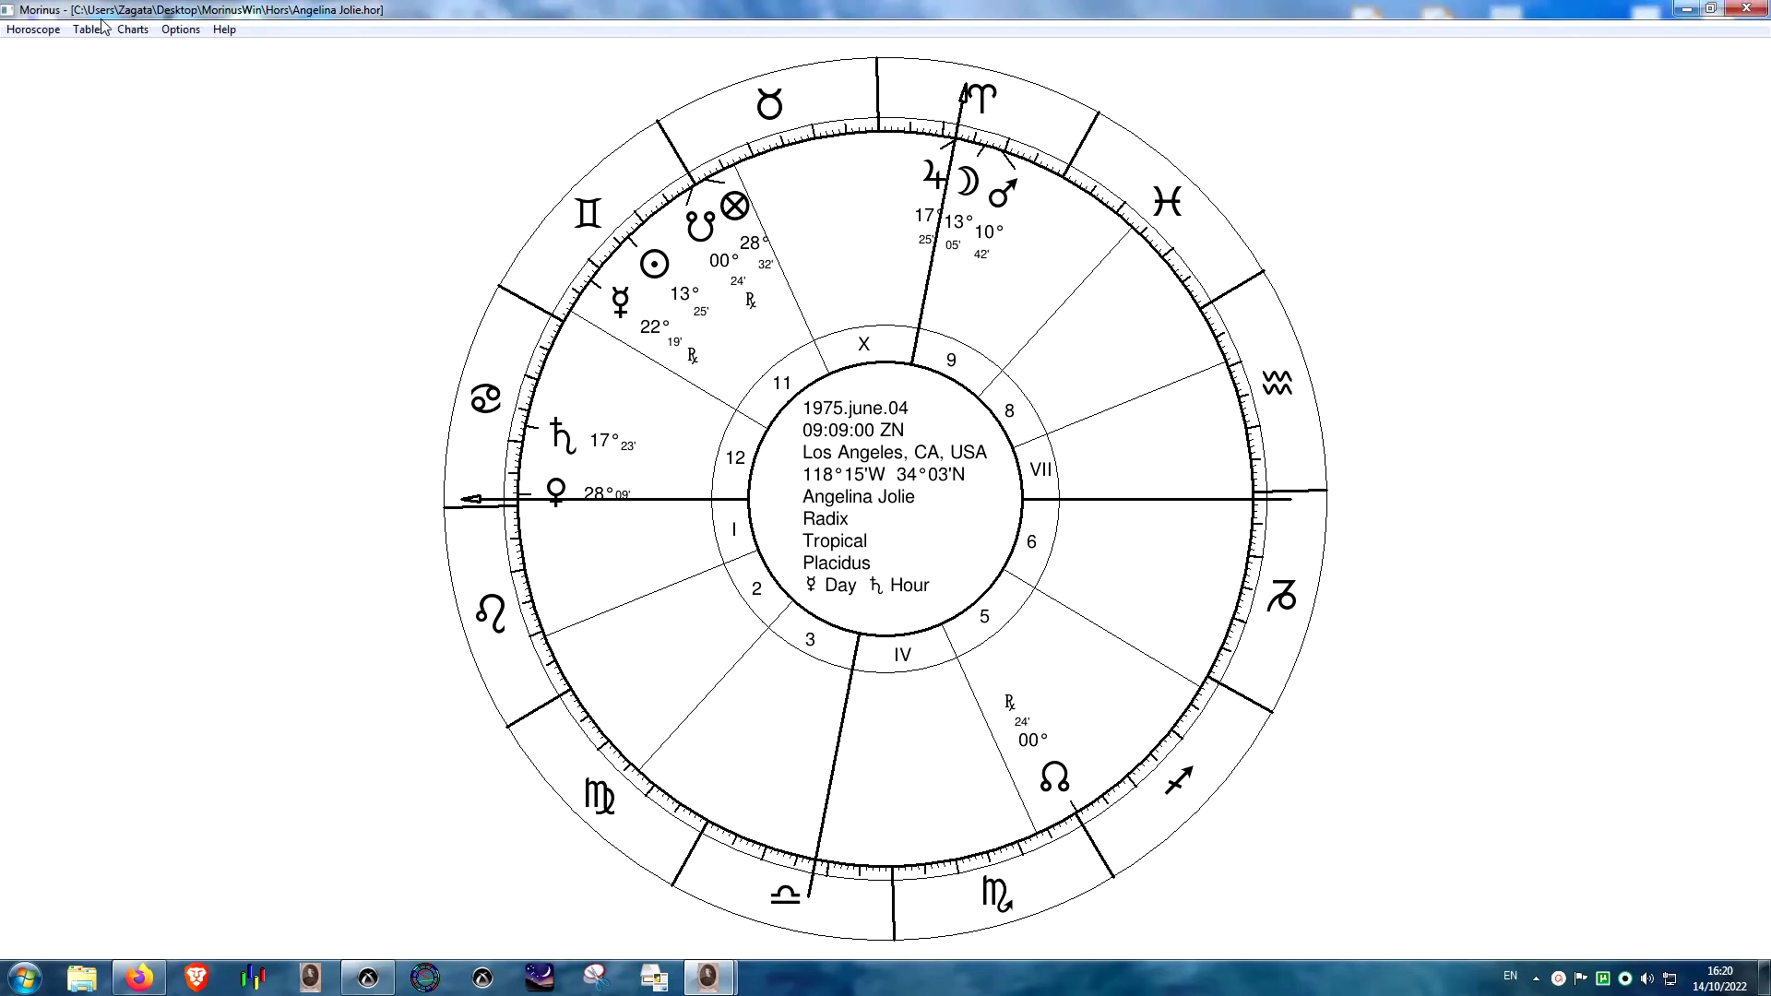
- Check the Exact transits and Profections settings dialogs, cancelling each without generating a table
click(88, 29)
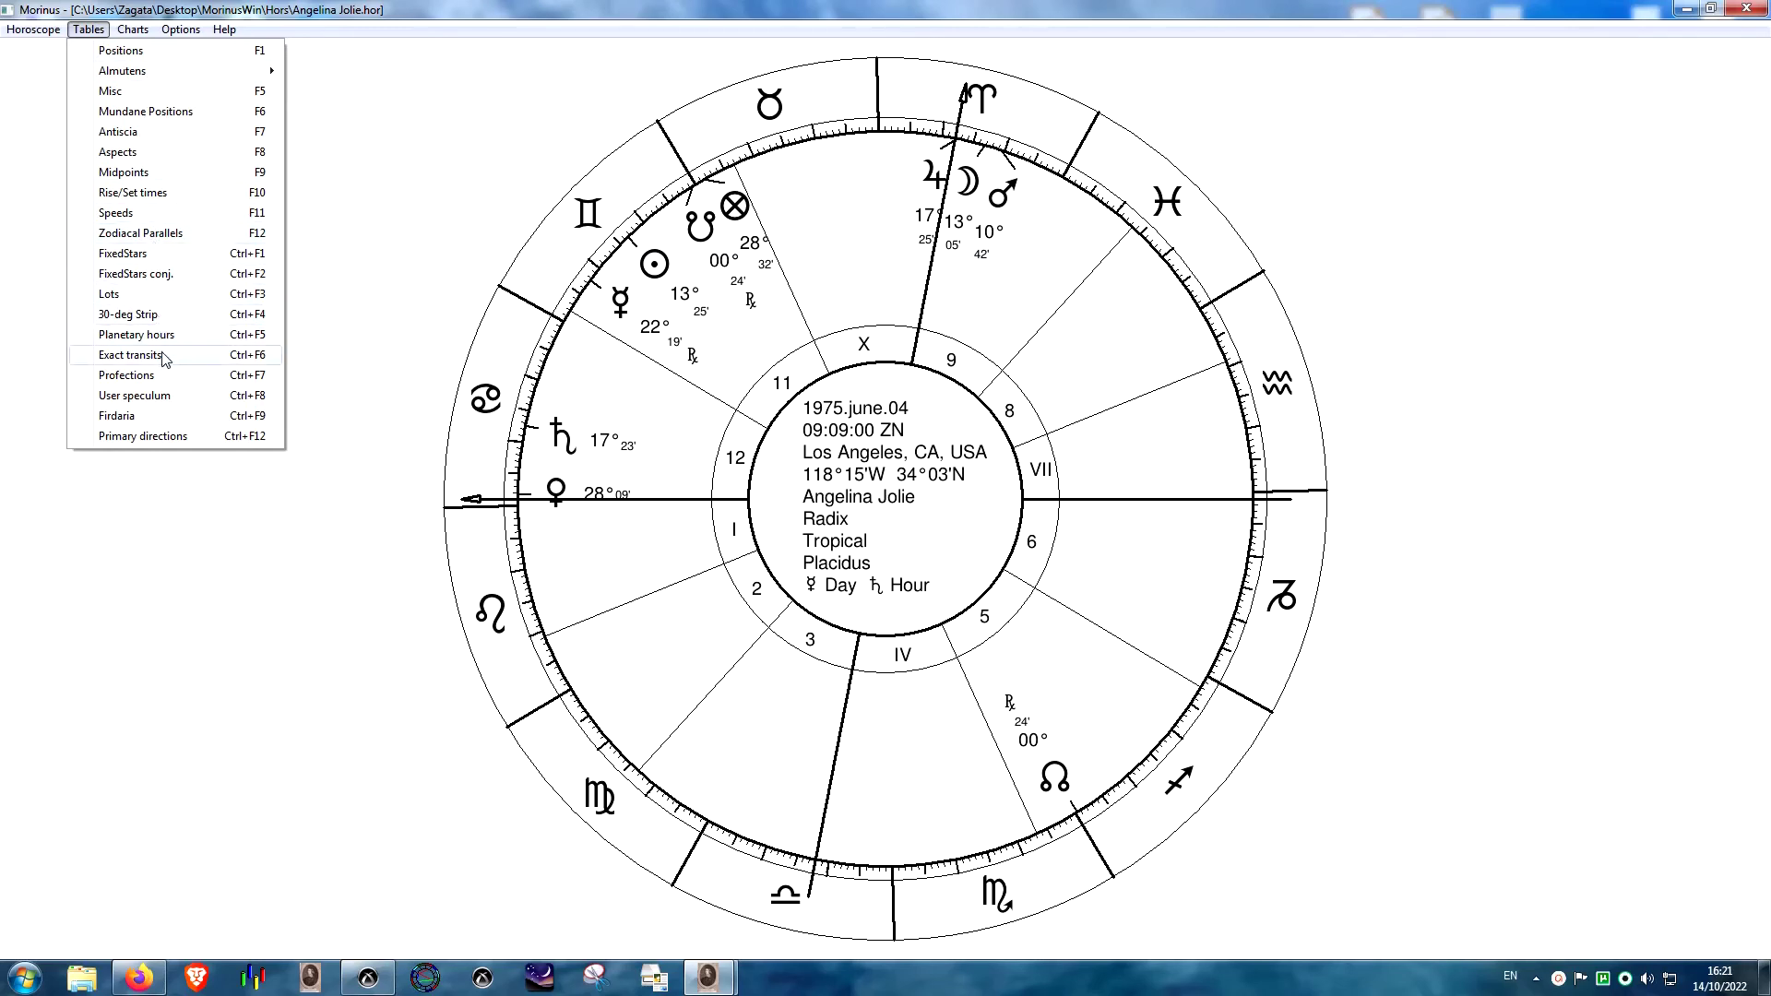
click(130, 355)
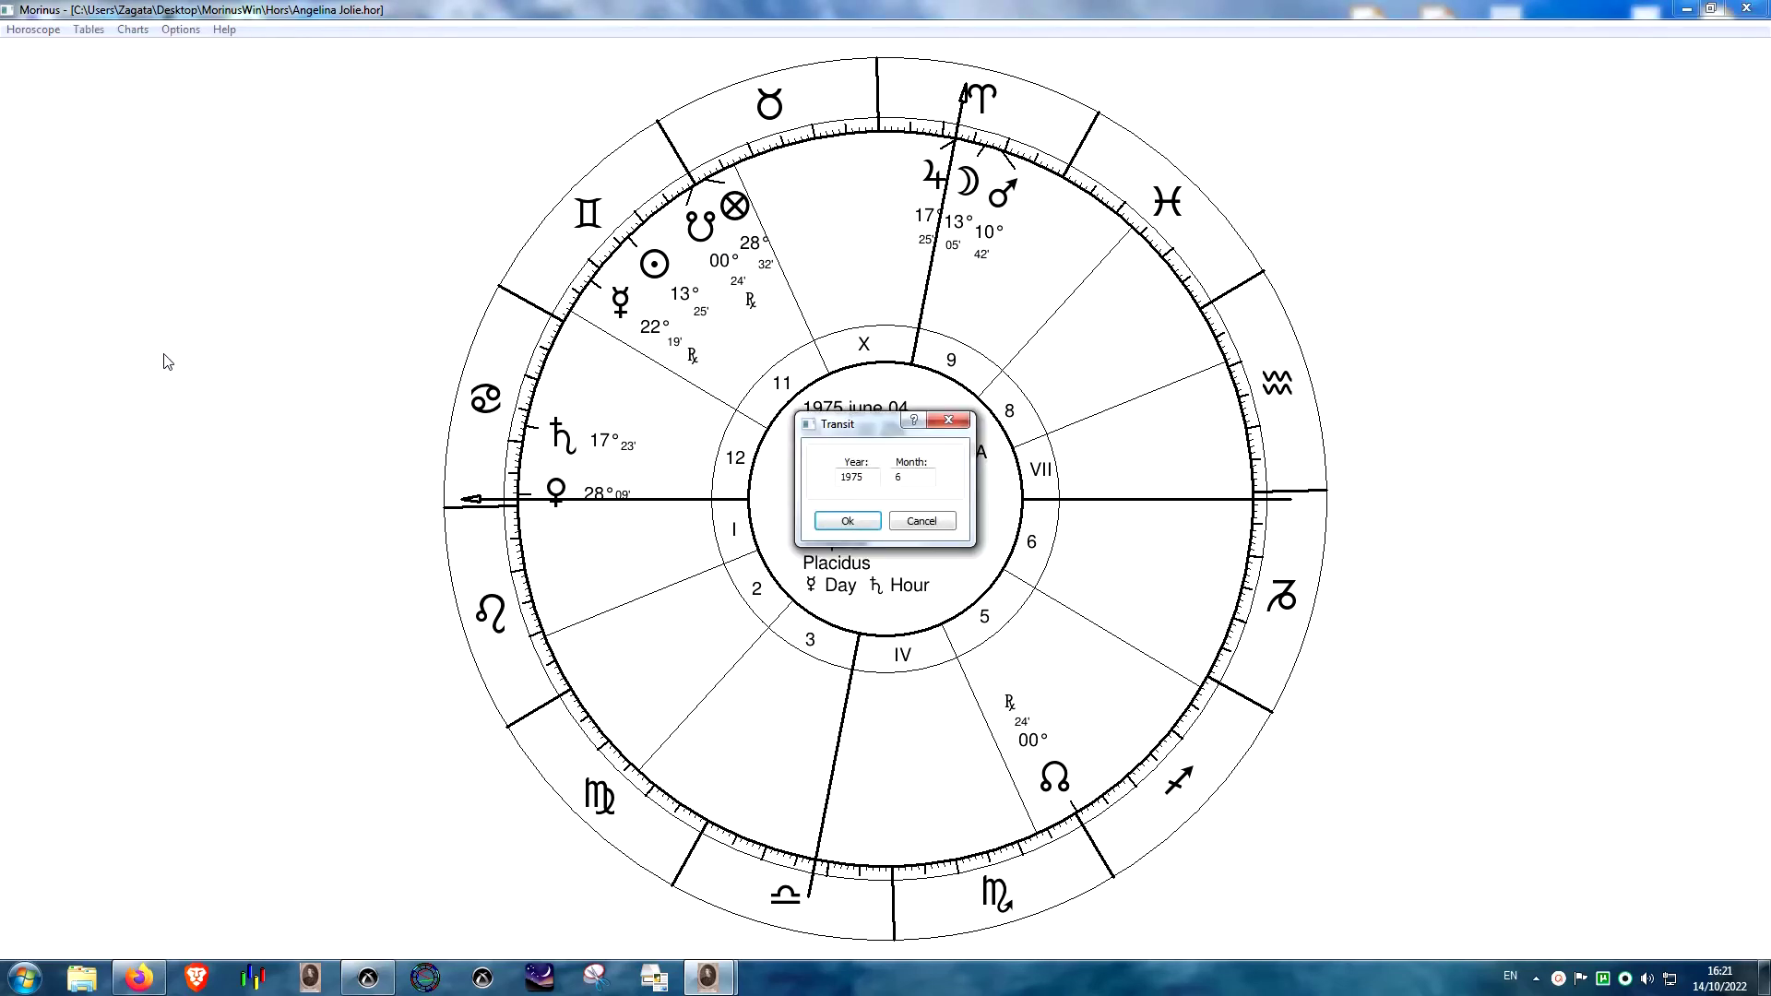
click(922, 522)
click(88, 29)
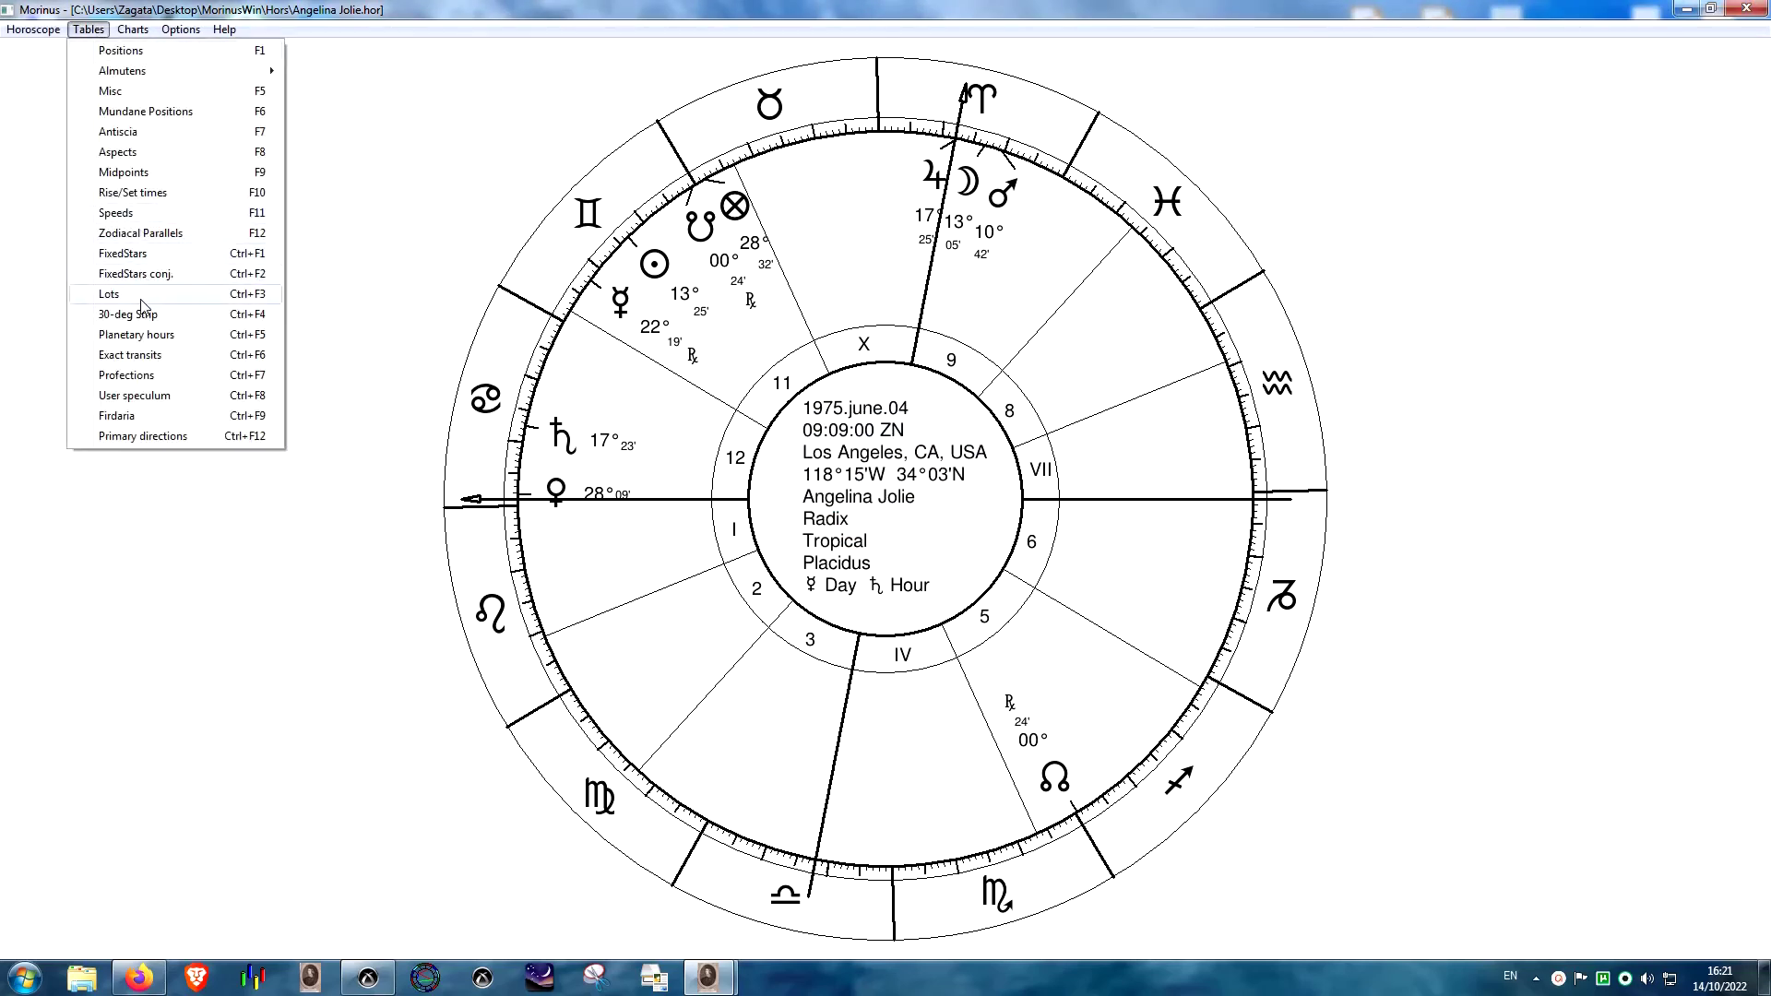
click(157, 375)
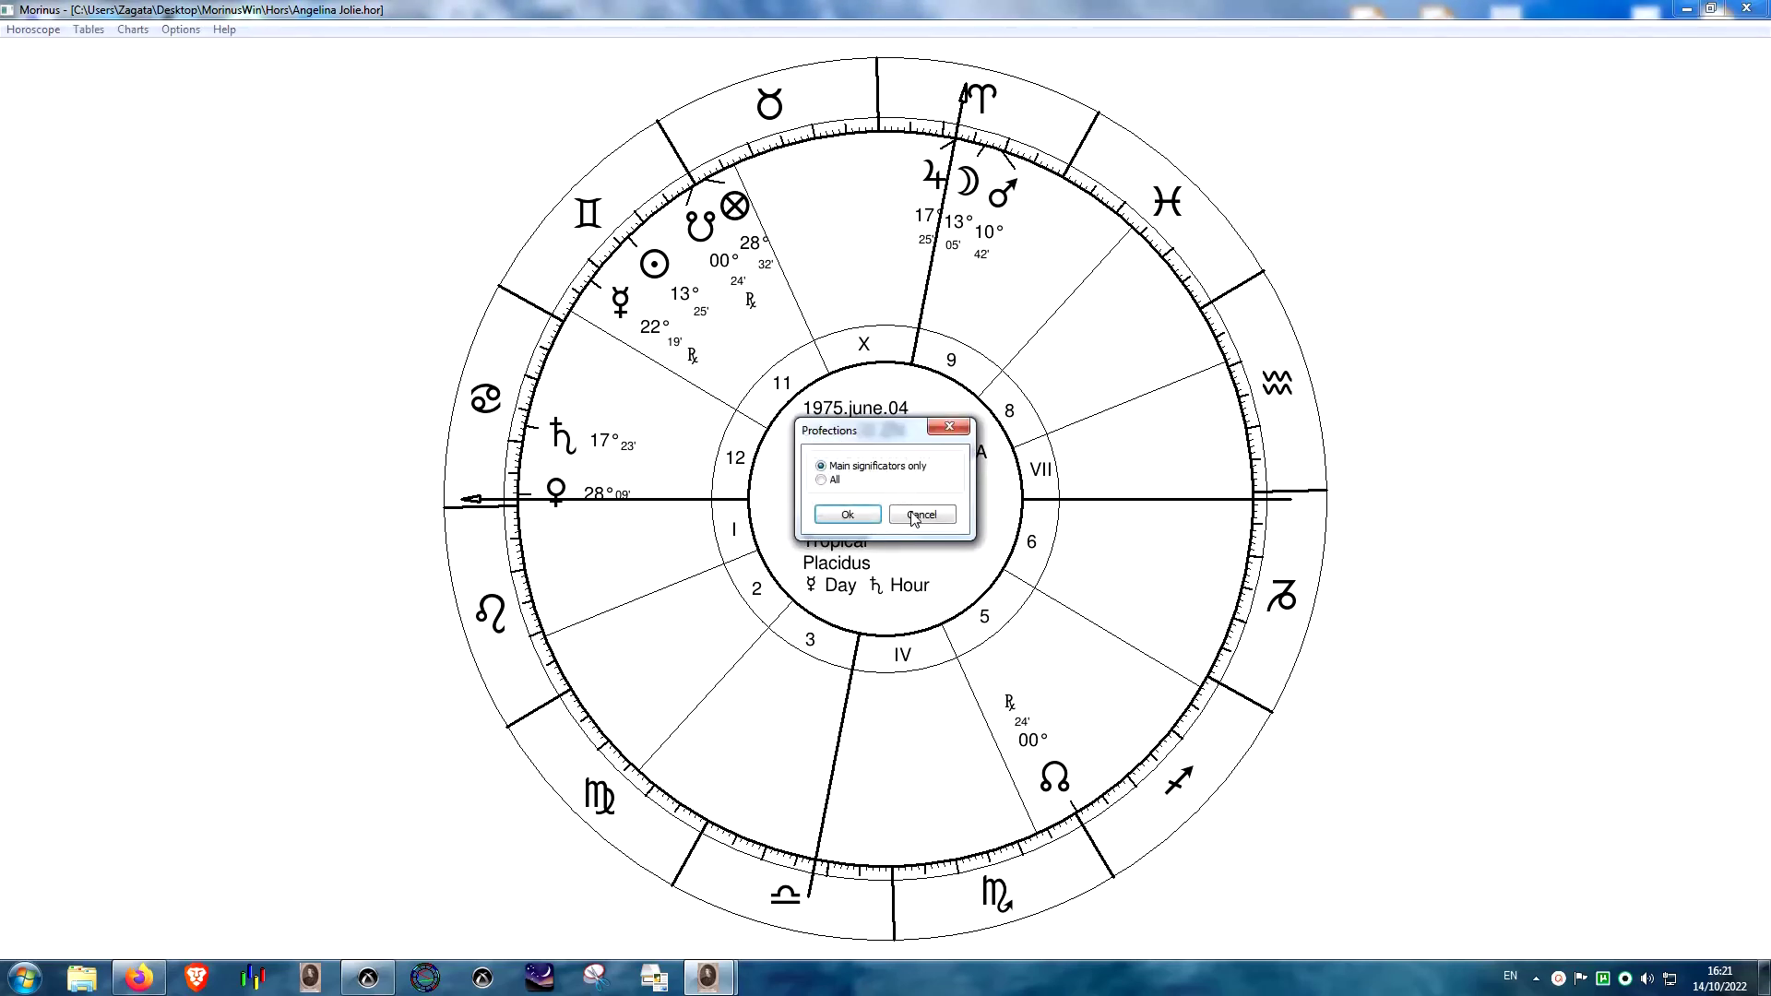
click(916, 516)
- Open the User speculum table command and dismiss it without generating a table
click(88, 28)
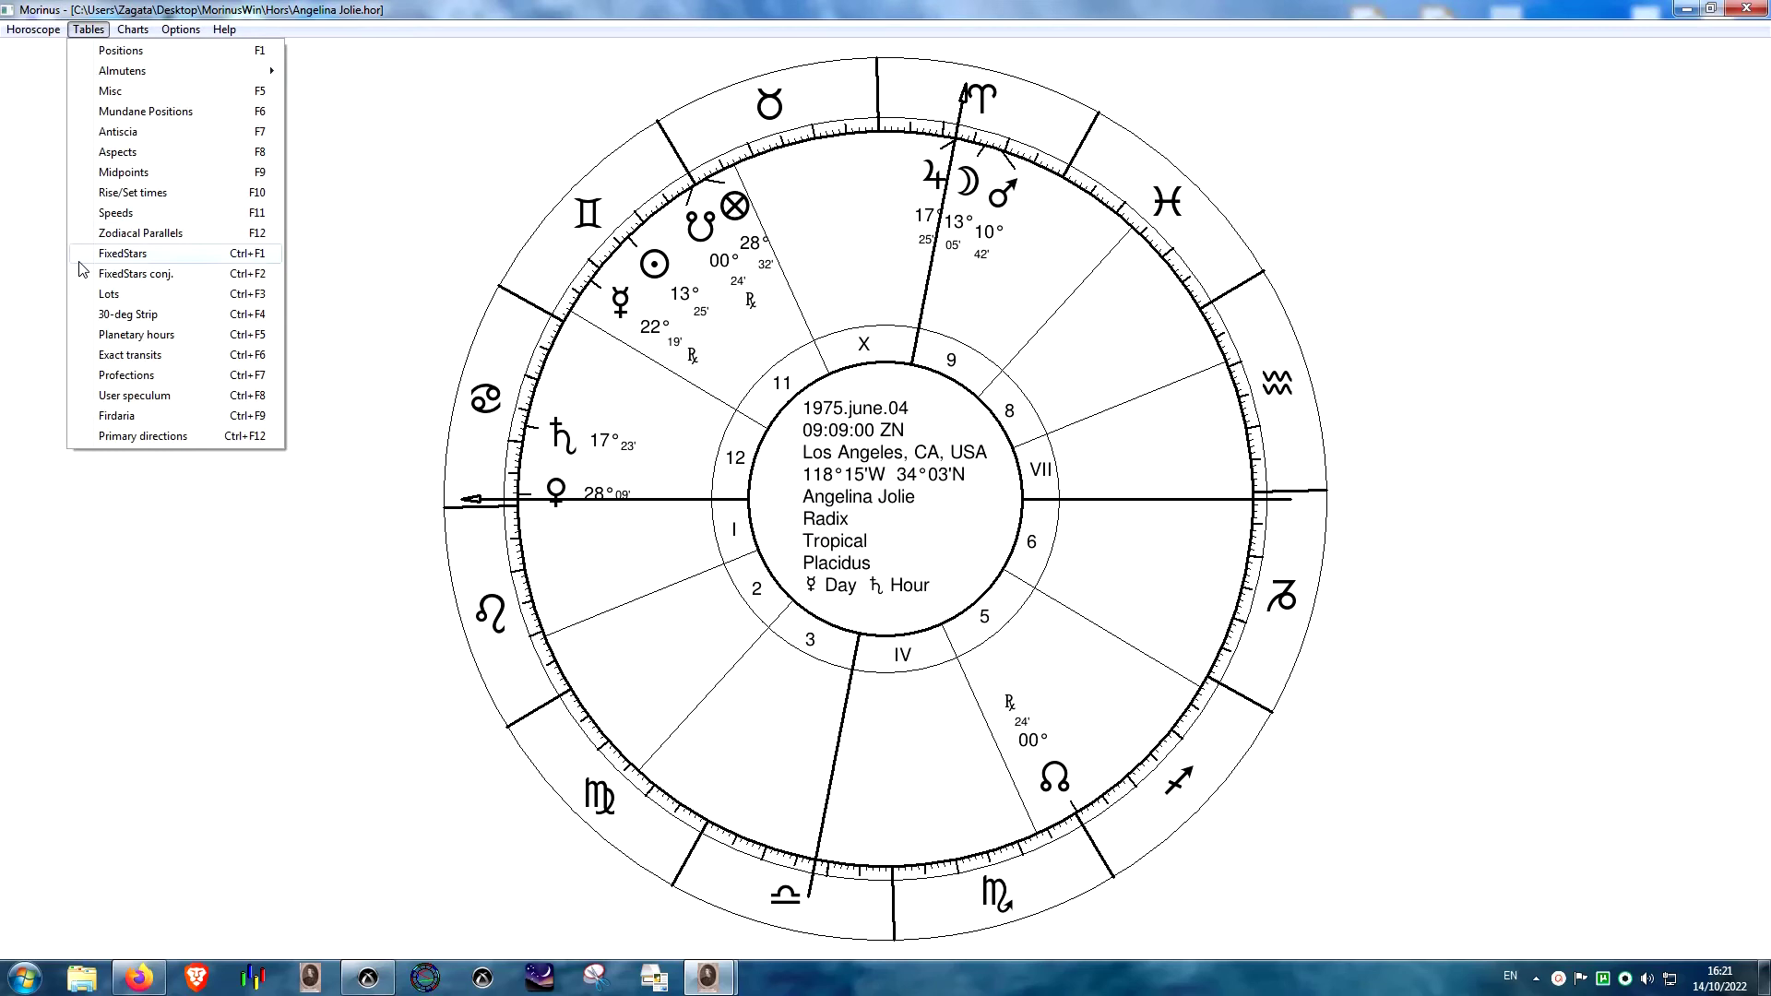
click(139, 395)
click(1056, 552)
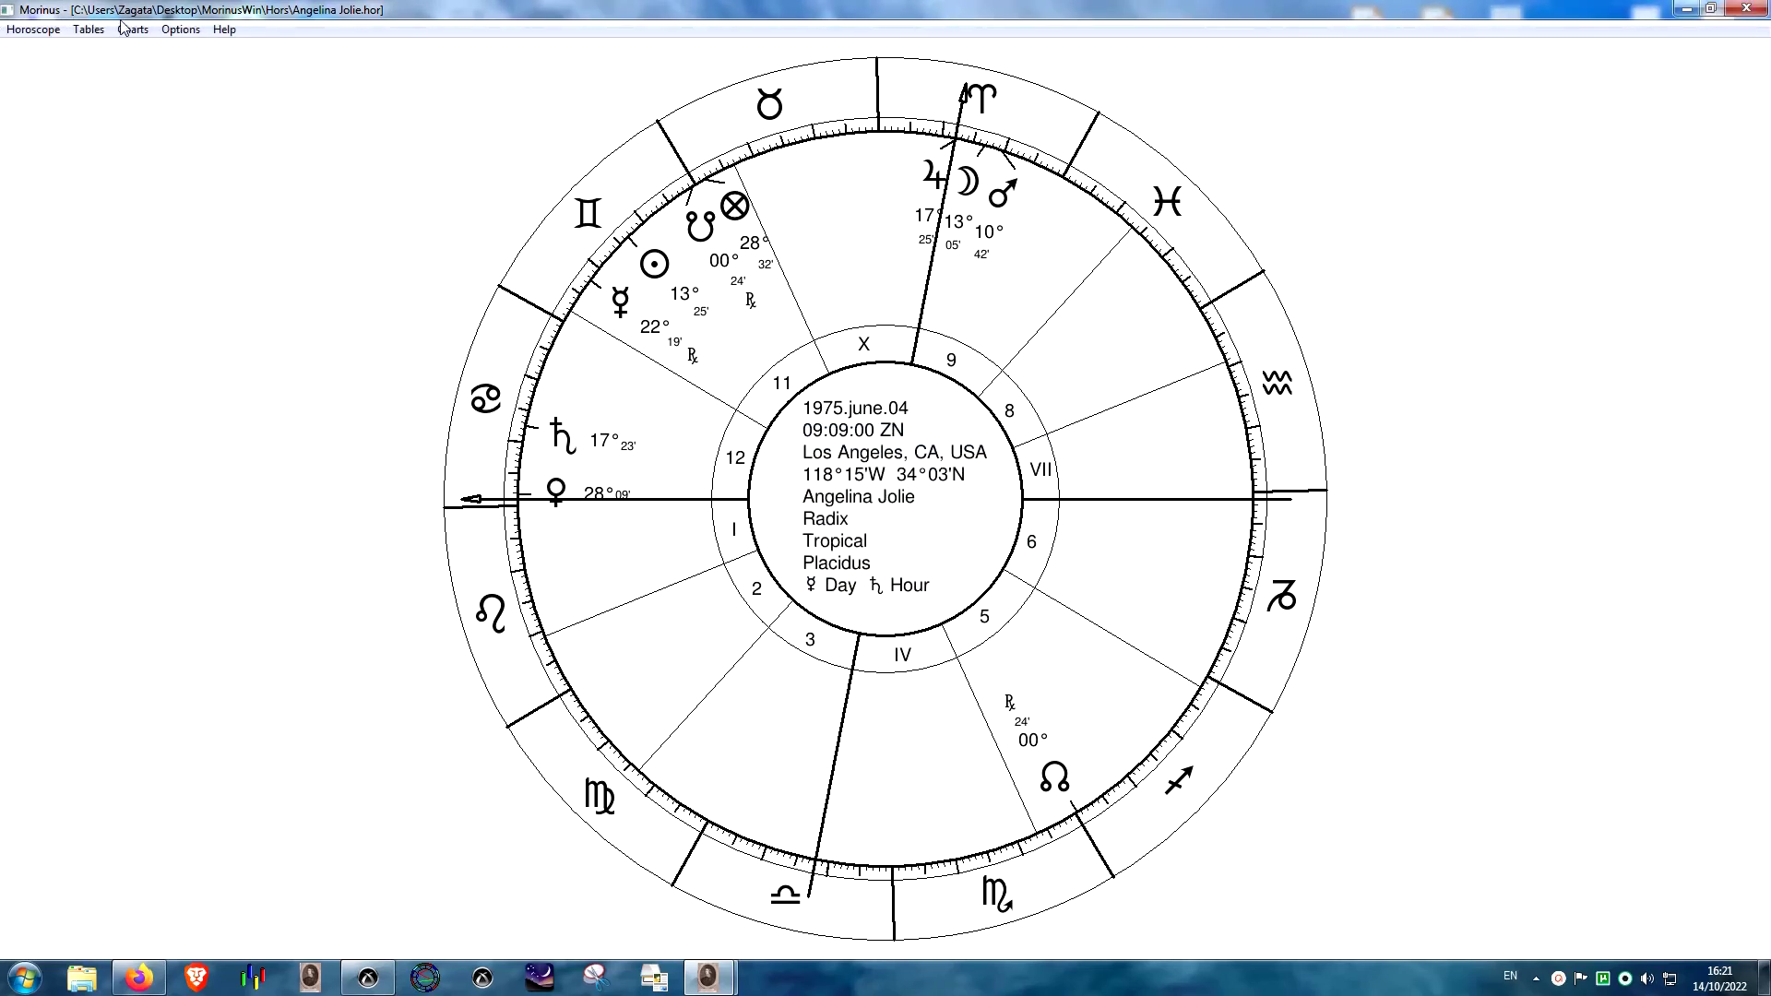
- Open the Firdaria table in a maximized window and look through its periods
click(88, 29)
click(126, 417)
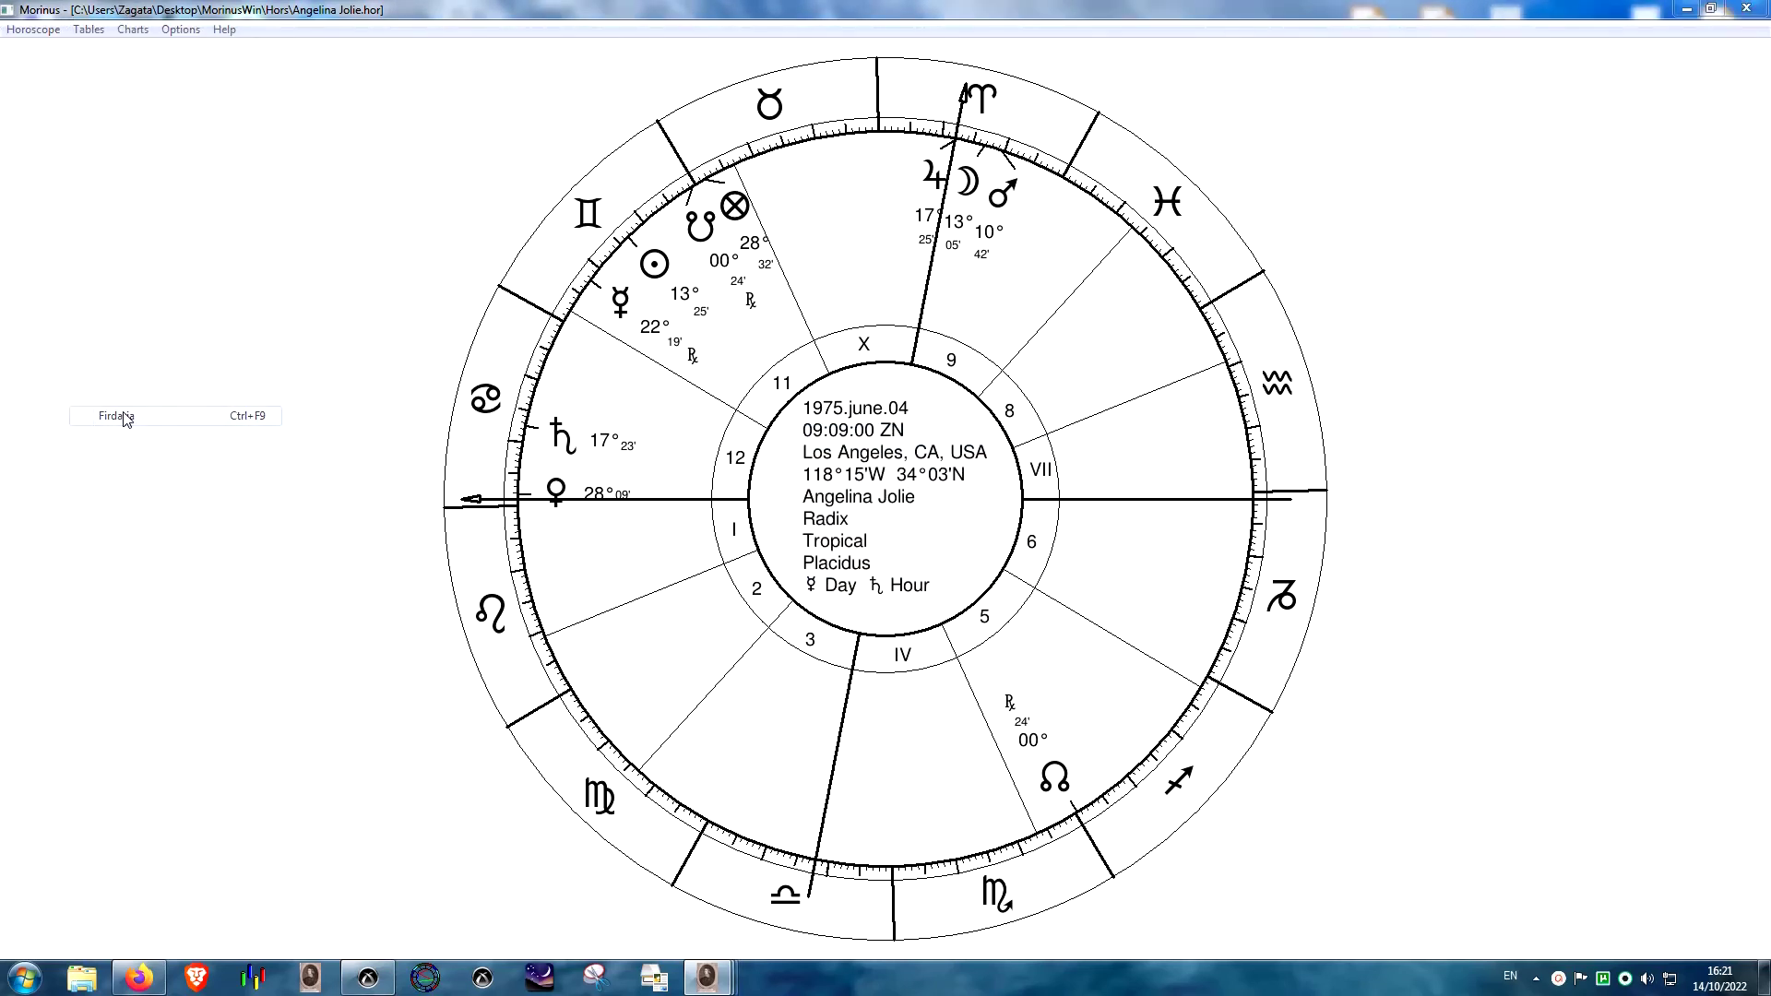
click(600, 149)
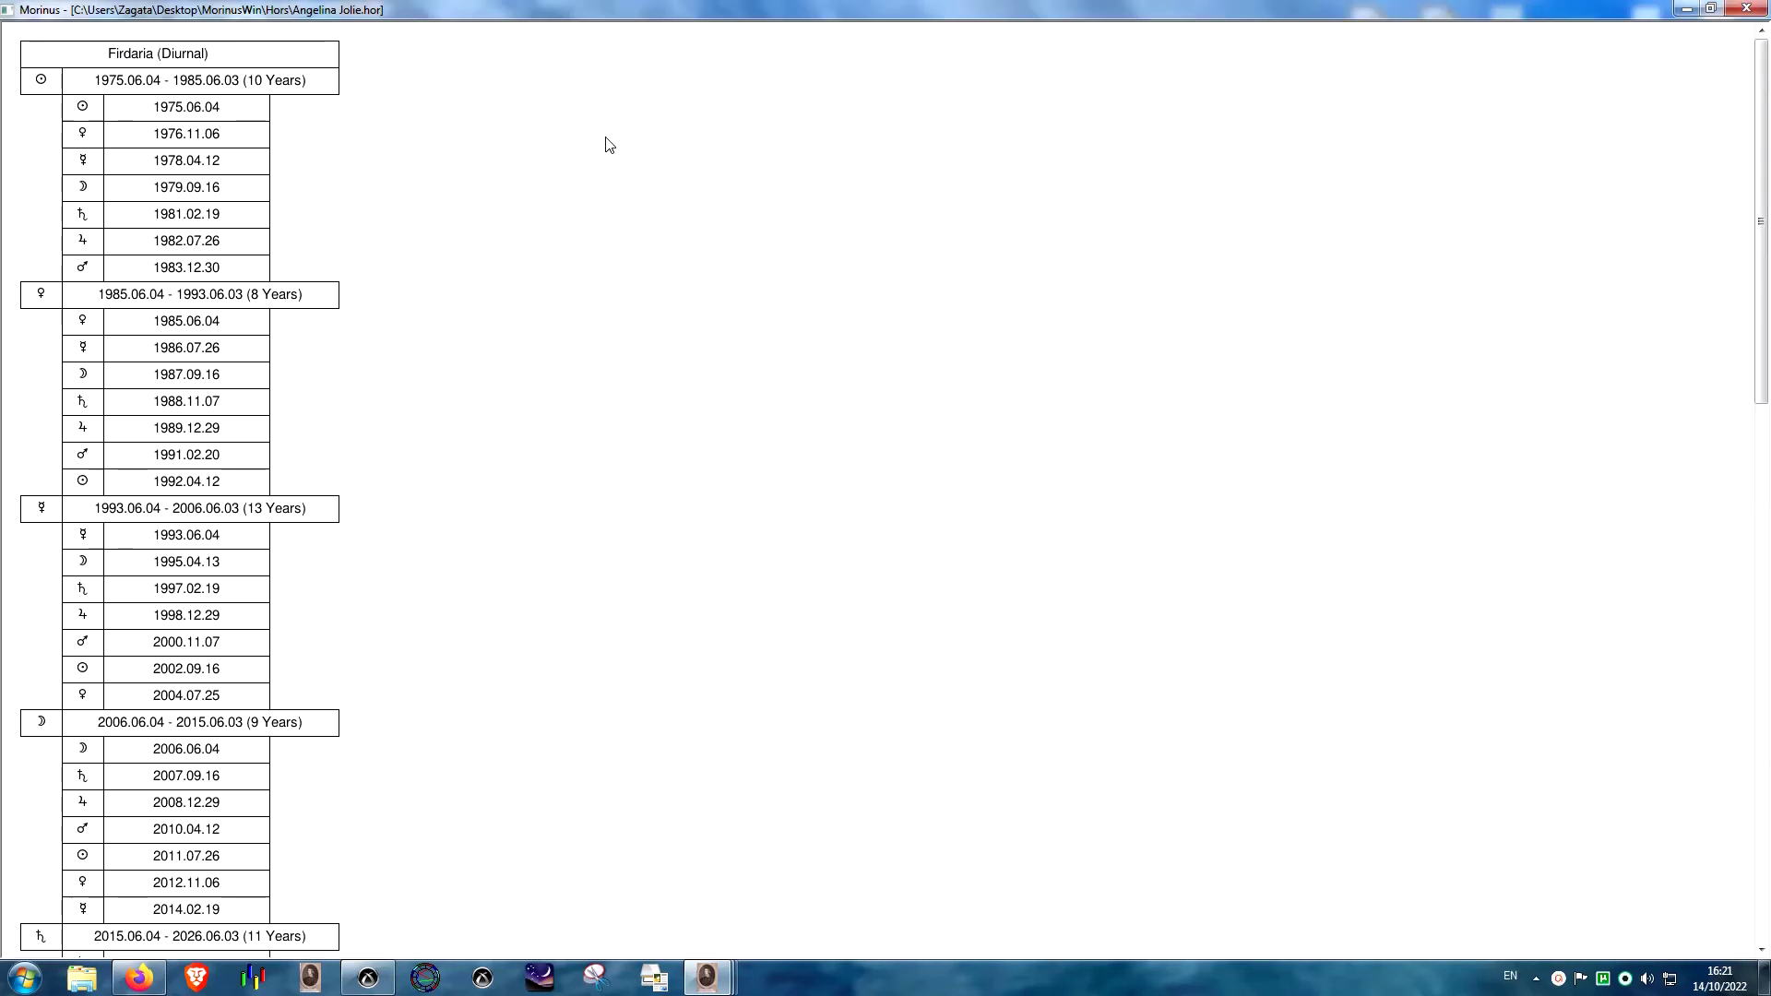
scroll(627, 147, down, 5)
scroll(632, 150, up, 3)
- Restore the Firdaria table window, move it to the screen's right edge and extend it to nearly full height
click(1710, 8)
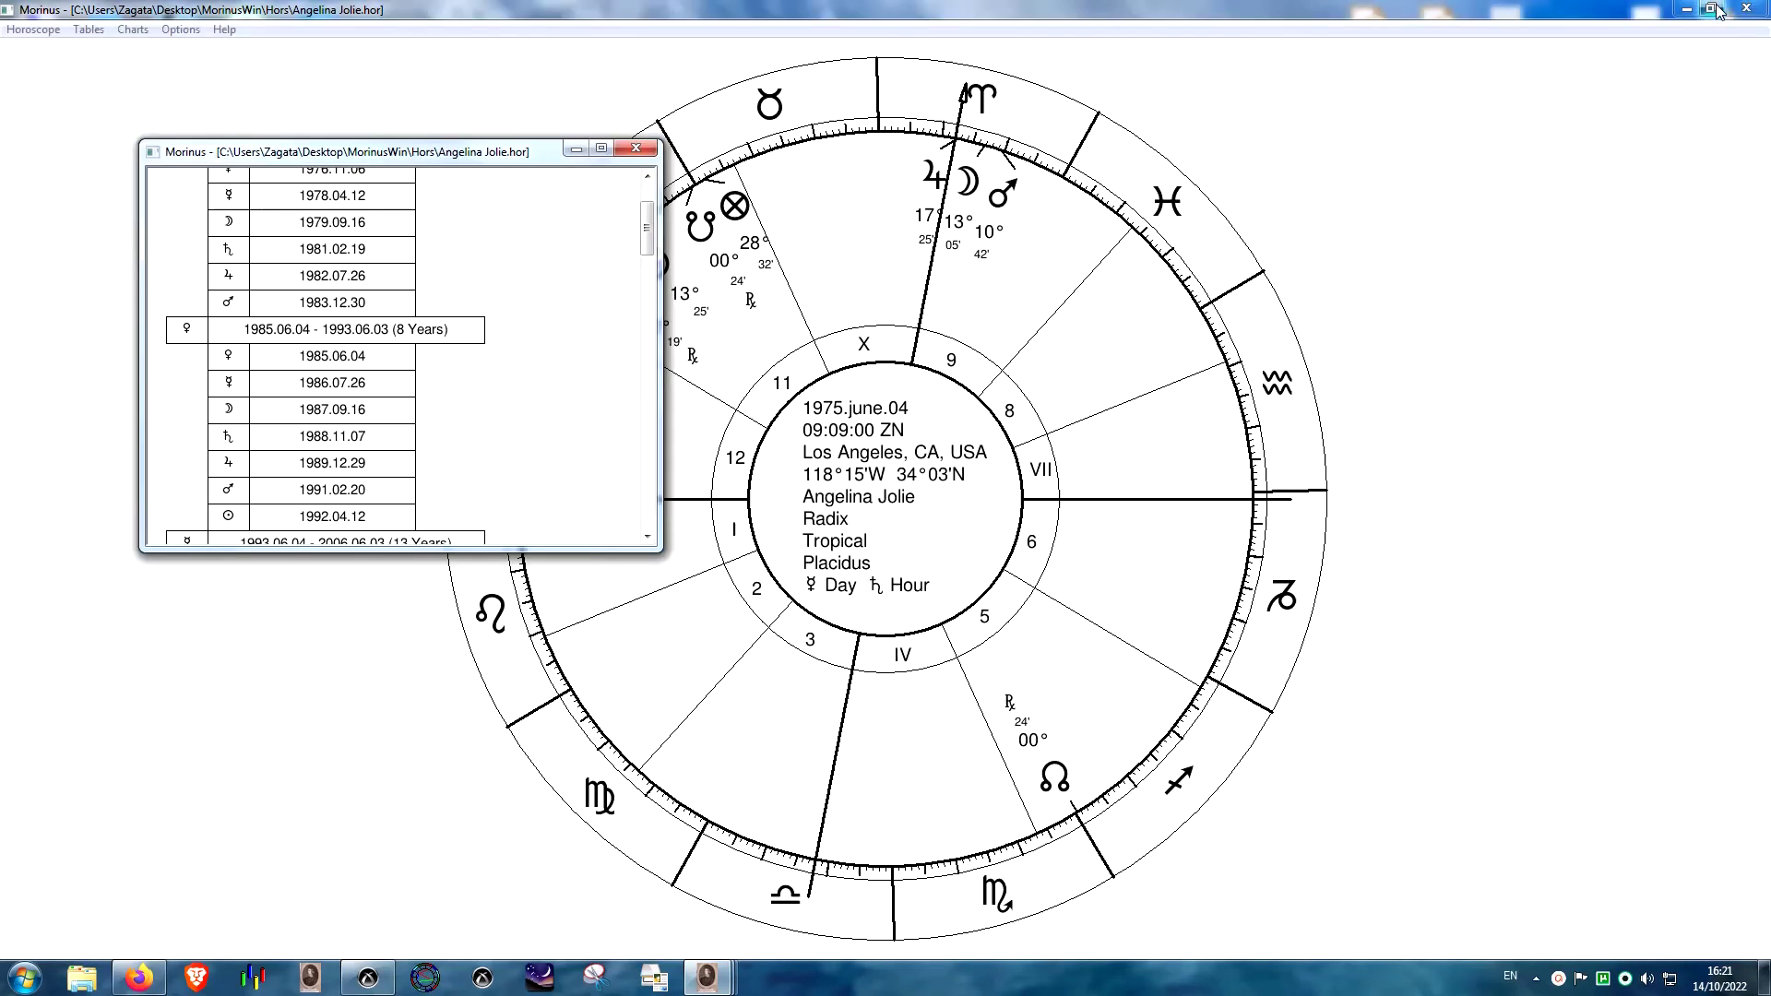
drag(344, 150, 1517, 109)
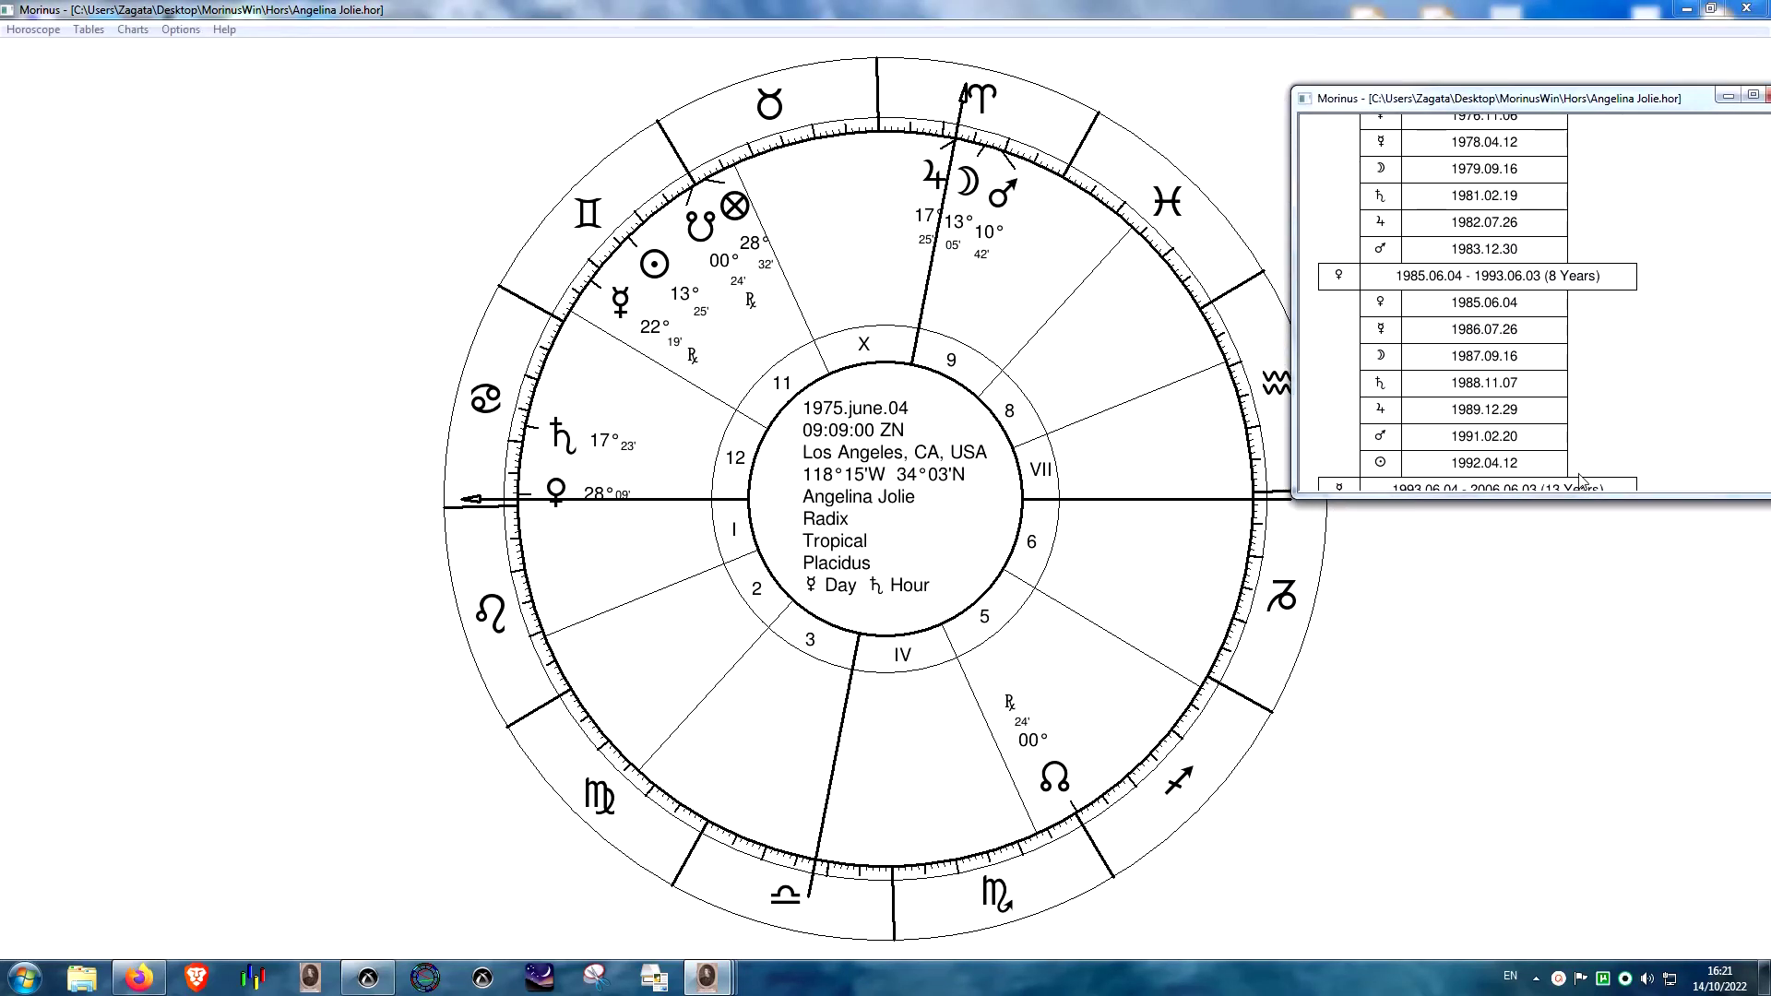
drag(1578, 498, 1551, 942)
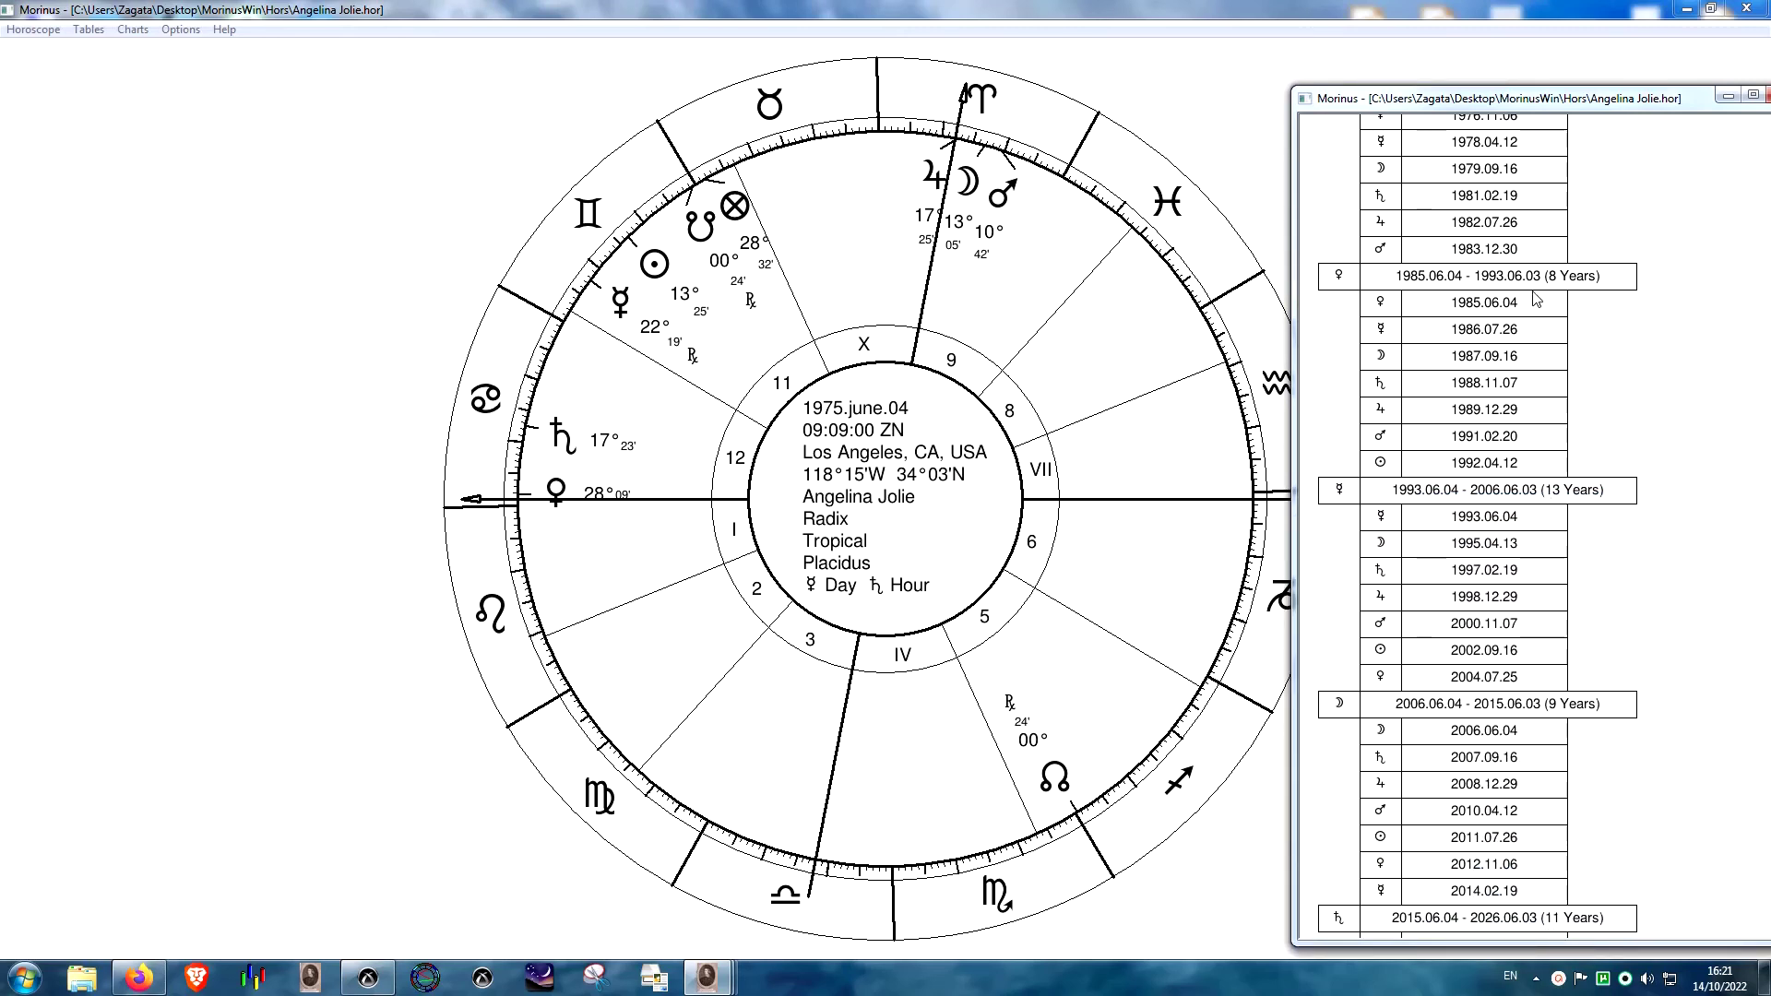
- Restore the main chart window and enlarge it to fill the space beside the Firdaria table
click(1711, 8)
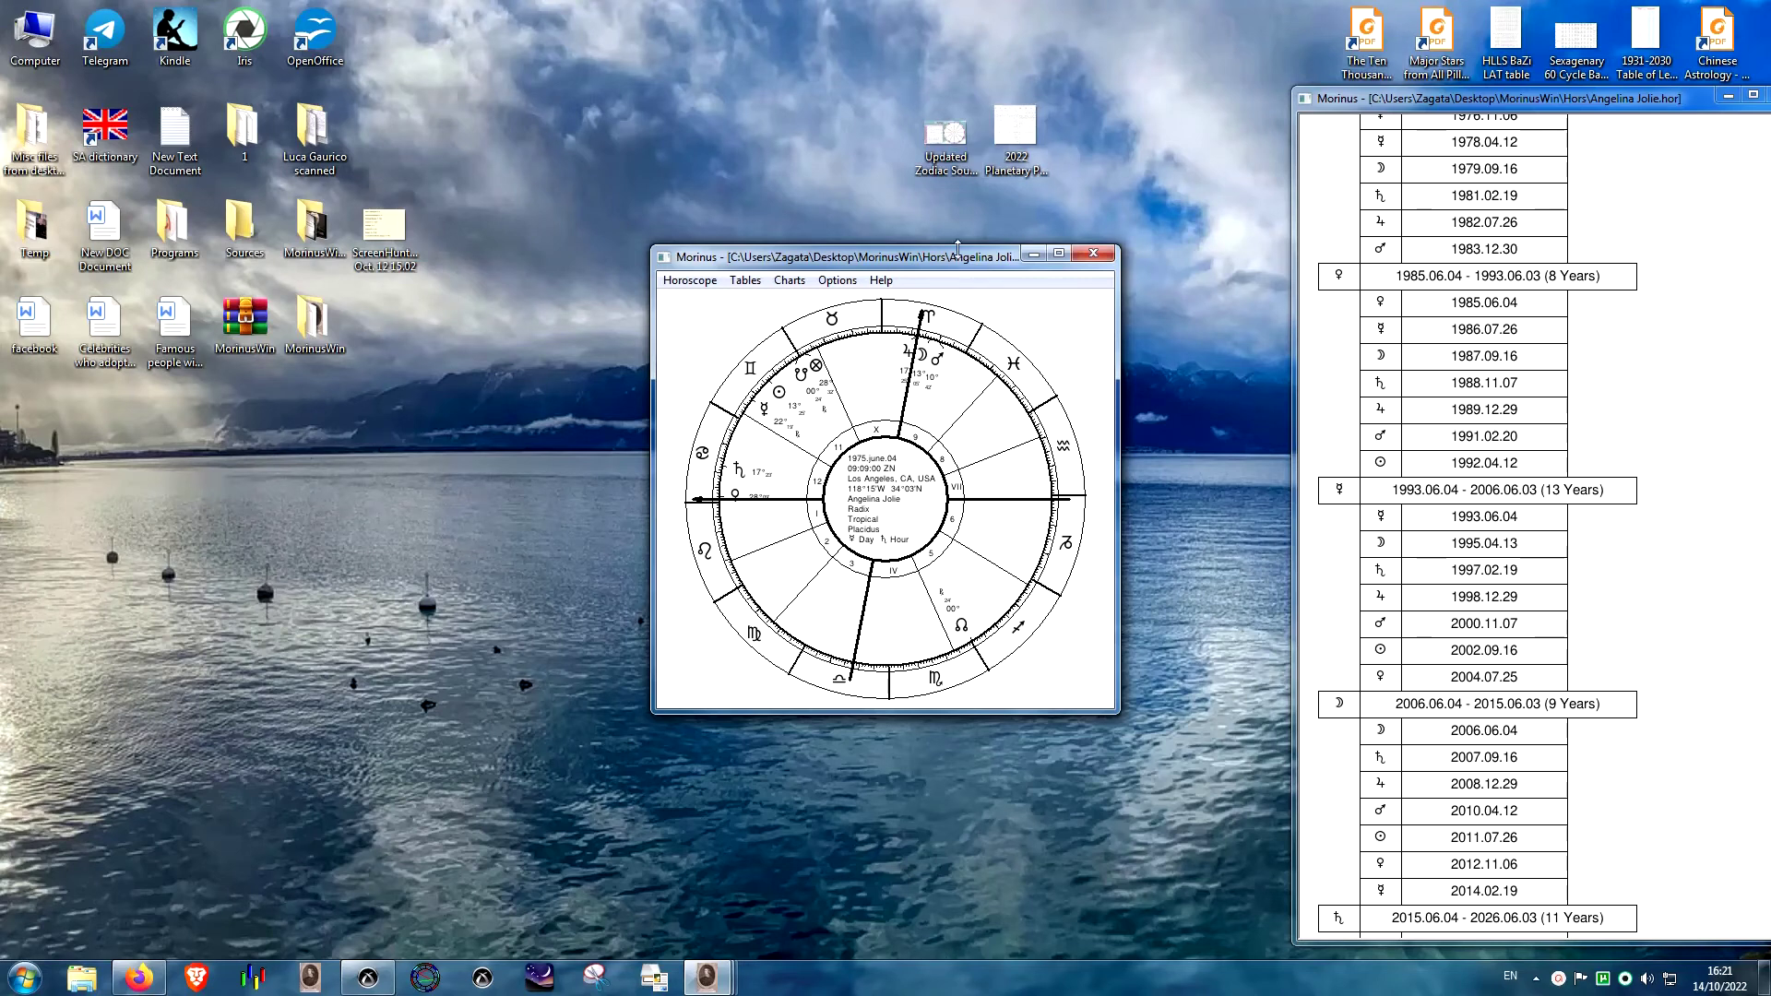
drag(957, 247, 957, 55)
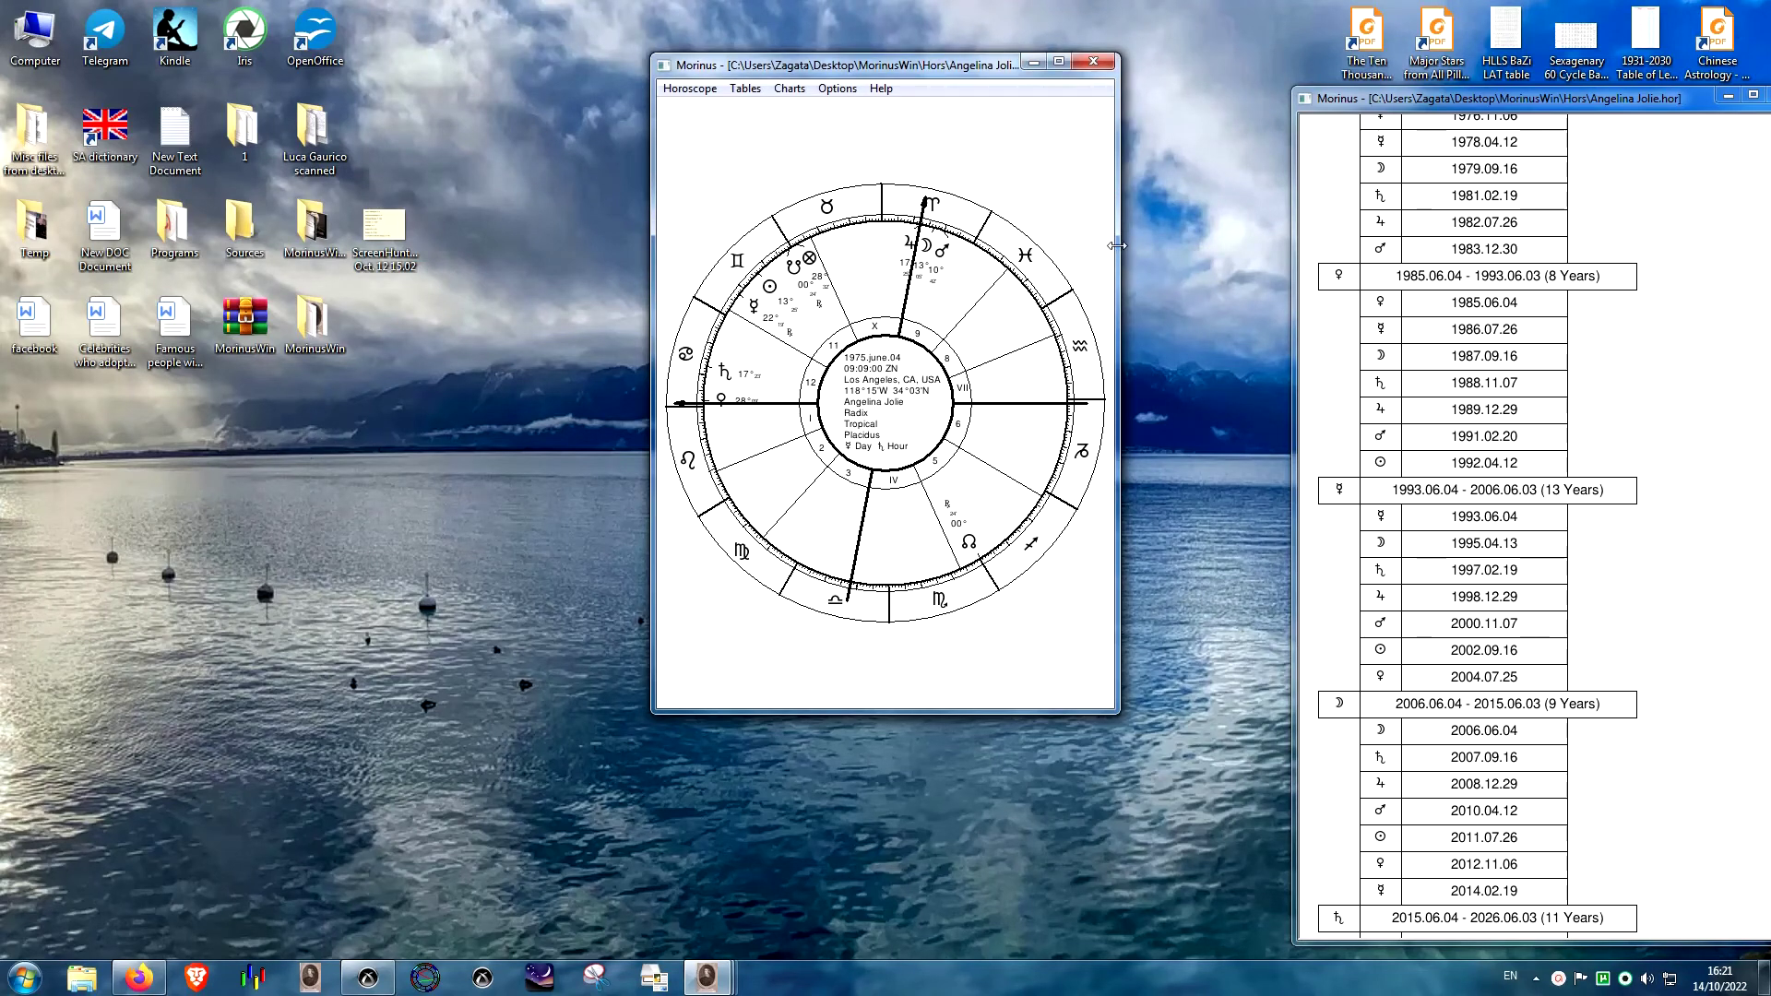
drag(1117, 246, 1306, 245)
drag(1016, 715, 1070, 946)
click(643, 484)
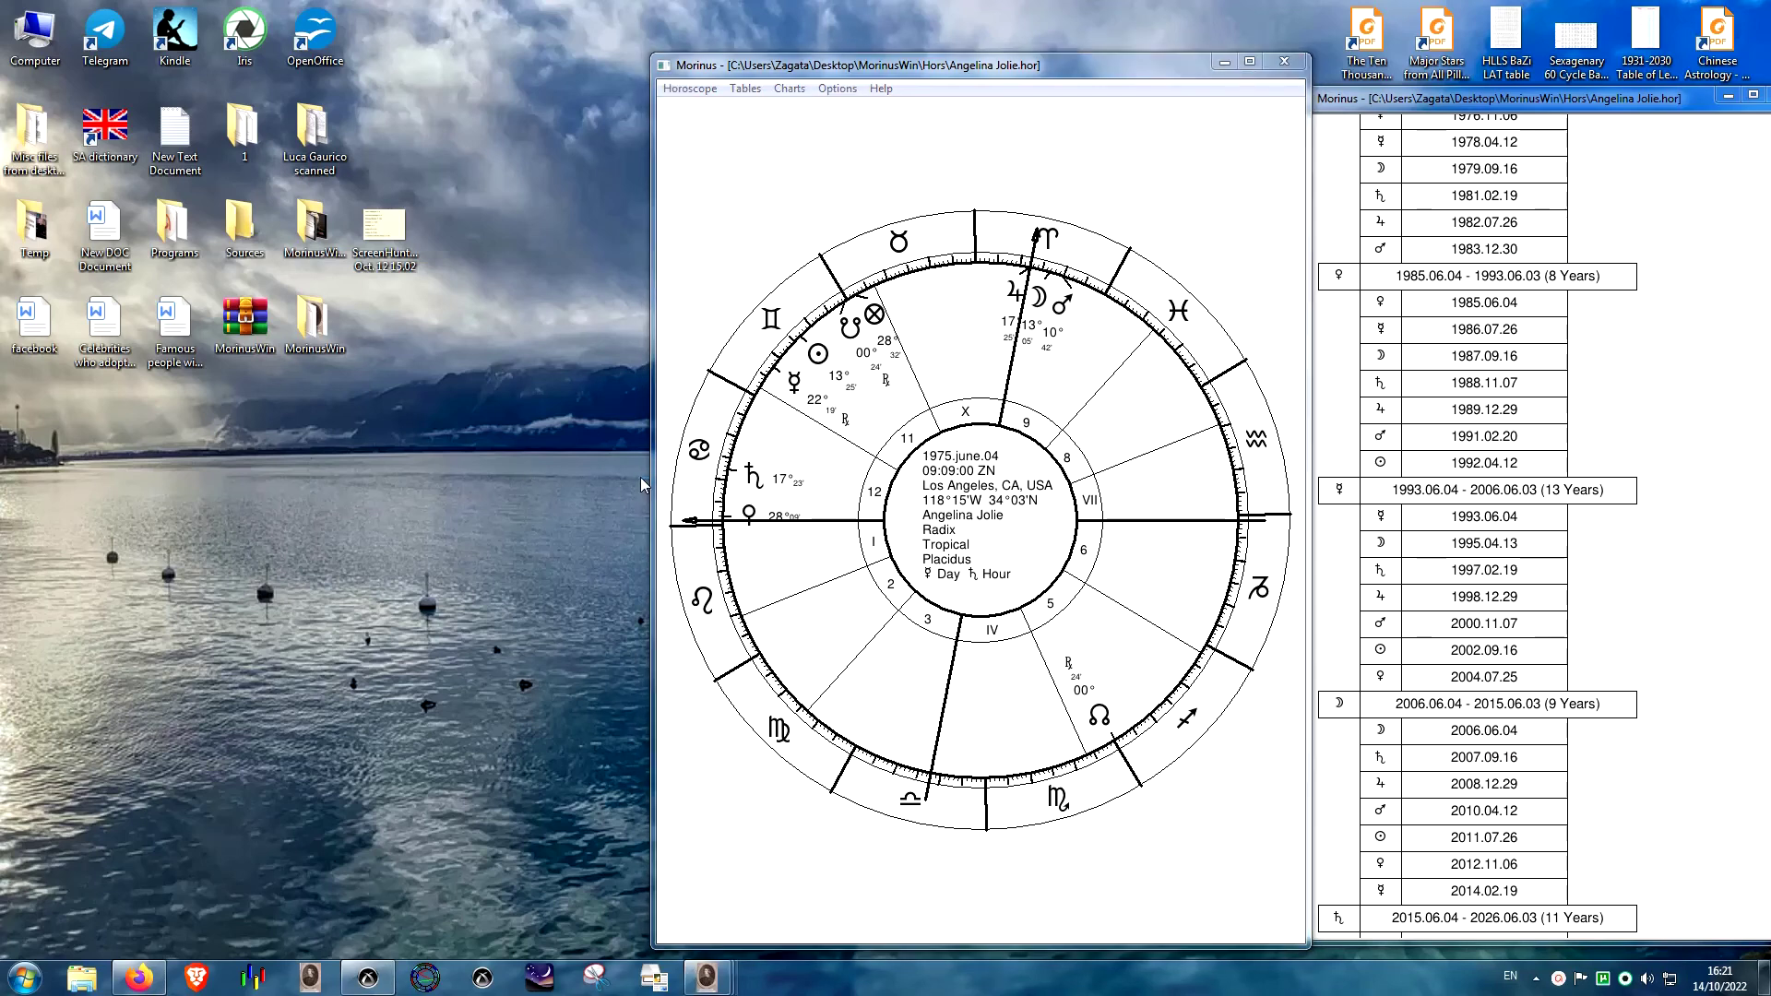
drag(656, 486, 424, 486)
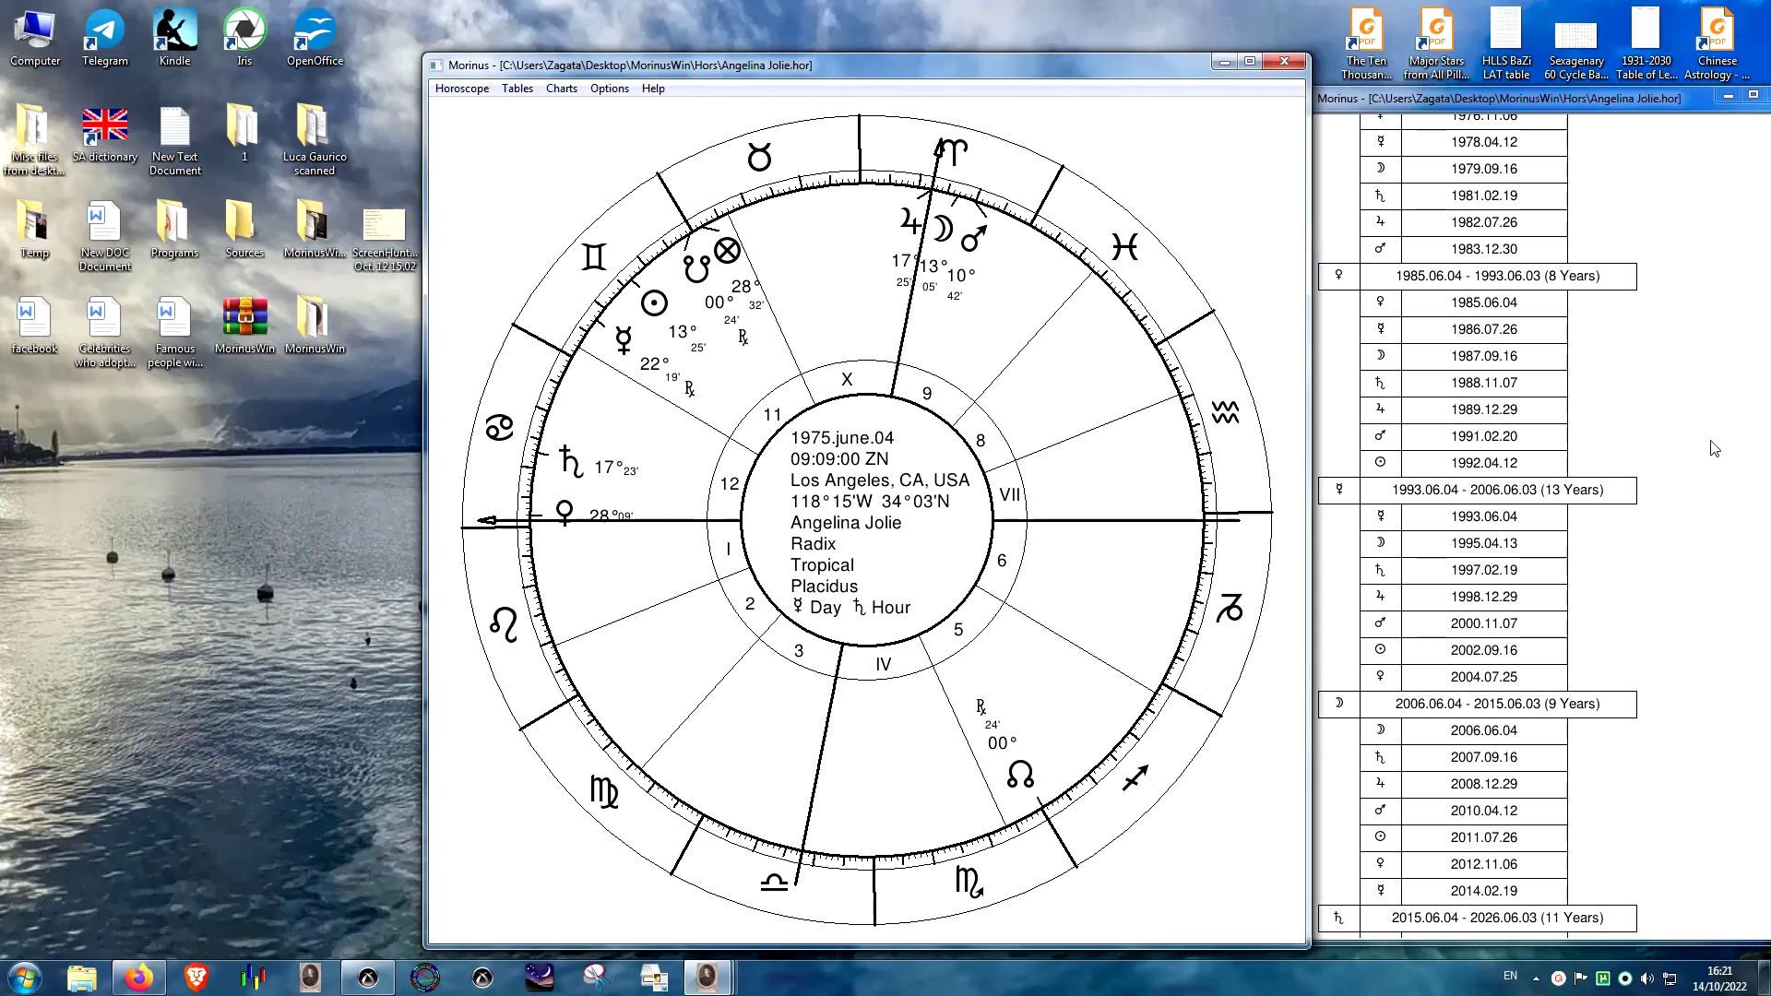
- Switch to Delphic Oracle and open the Firdariyyah list for the same natal chart to compare the period dates
click(1492, 457)
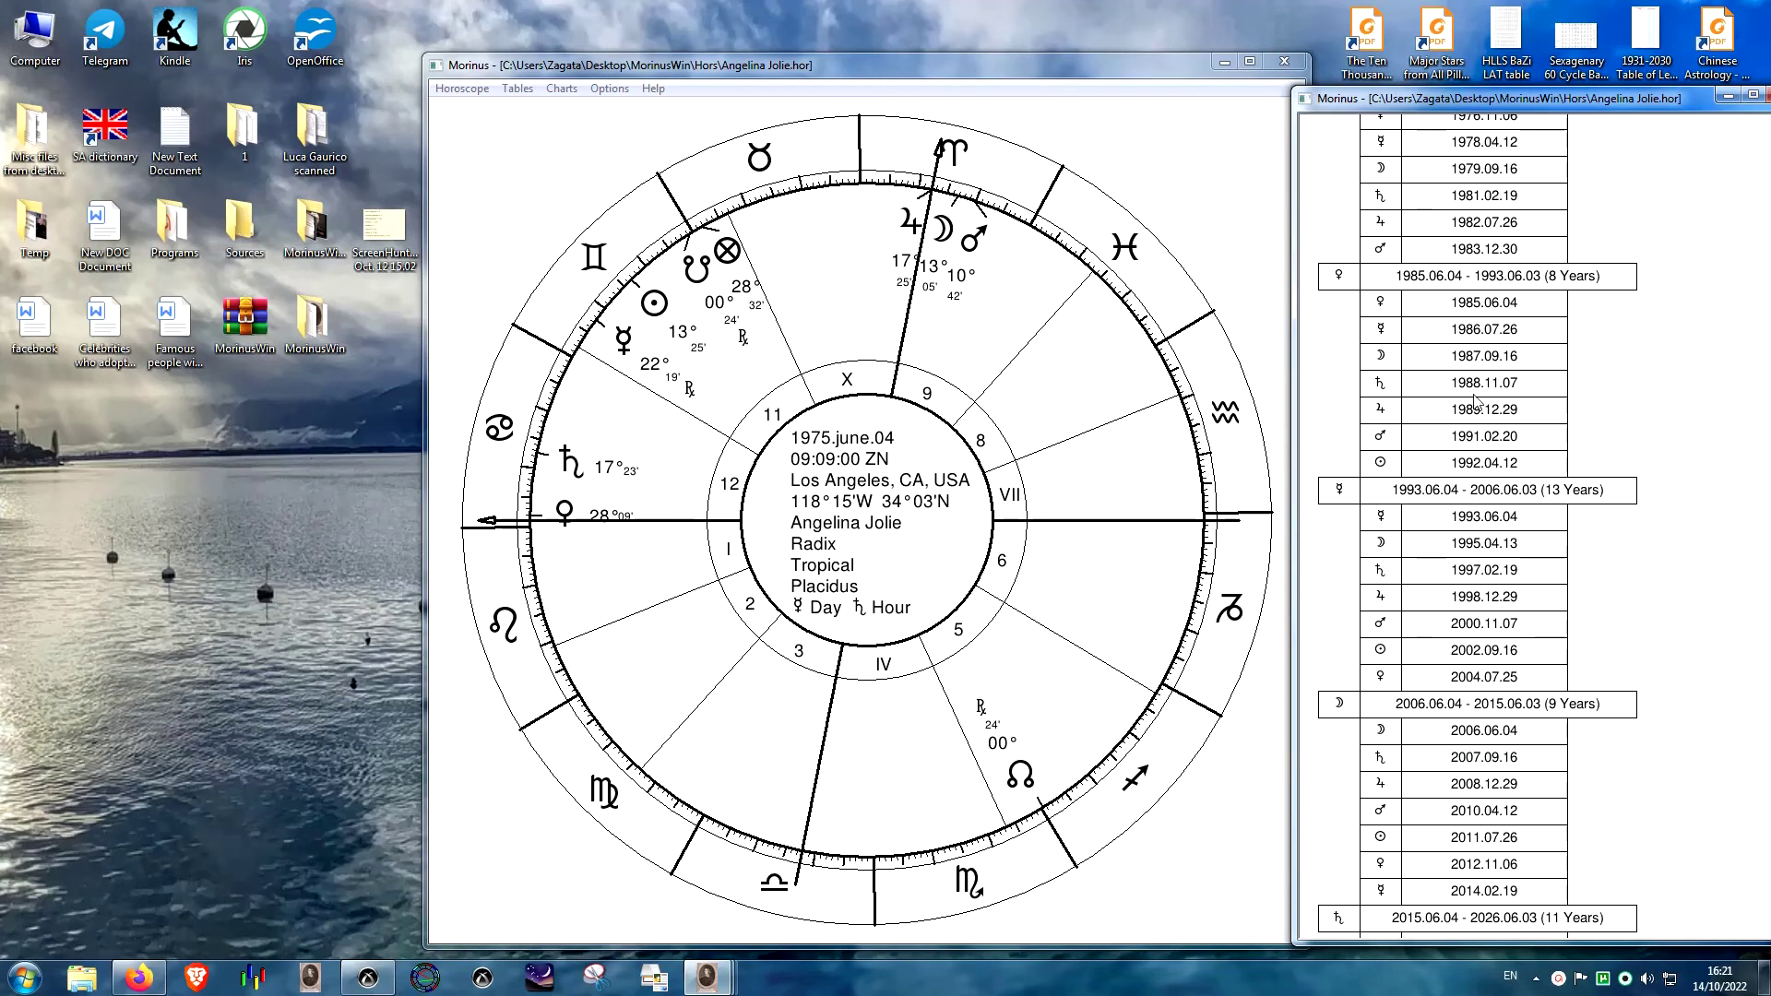
click(367, 977)
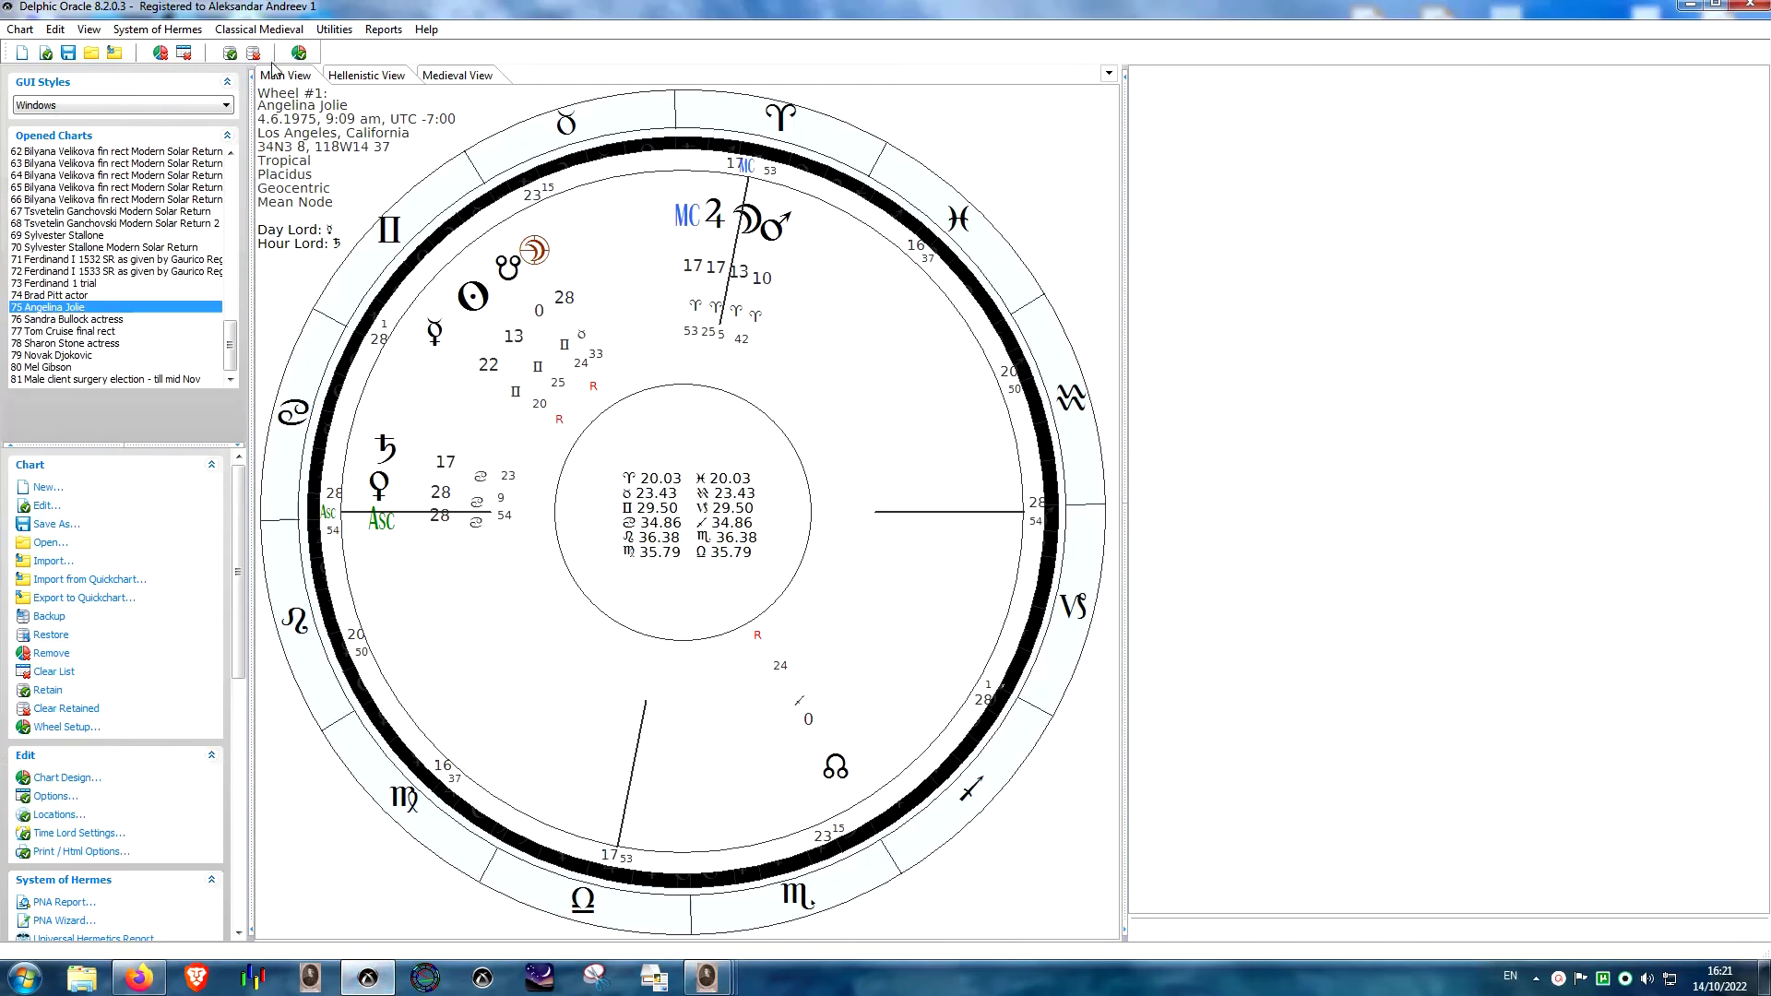
click(157, 29)
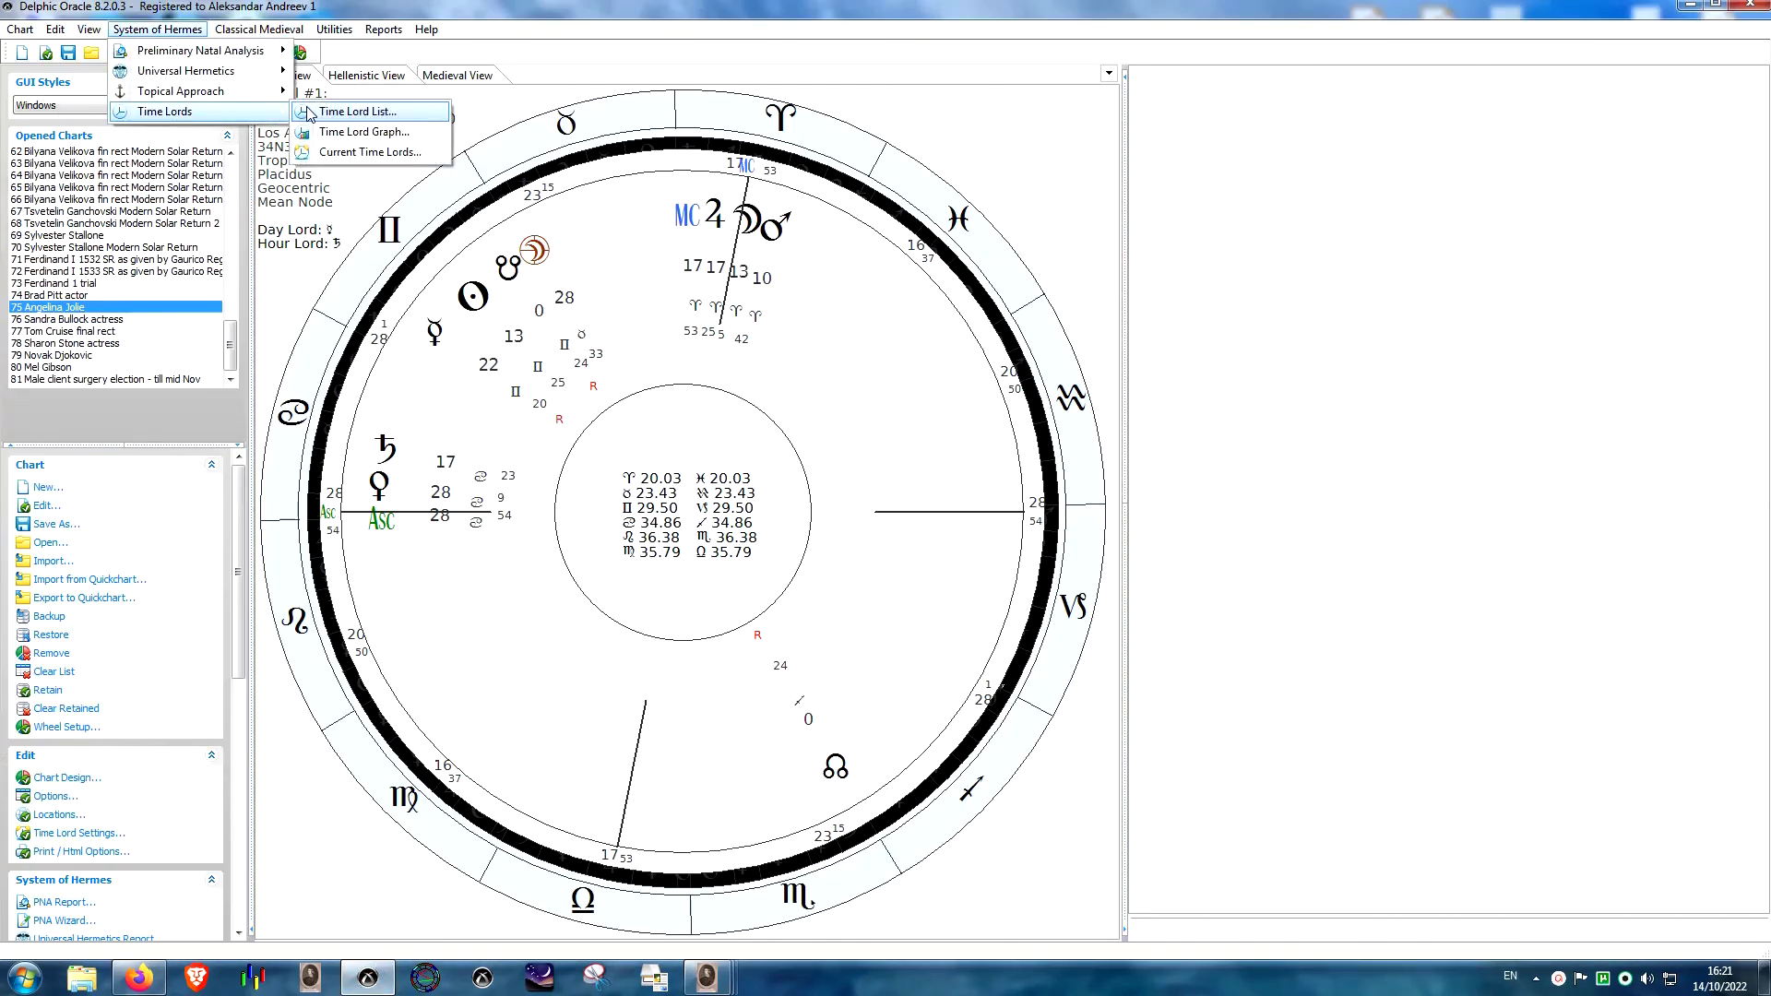
click(315, 7)
click(259, 28)
click(276, 91)
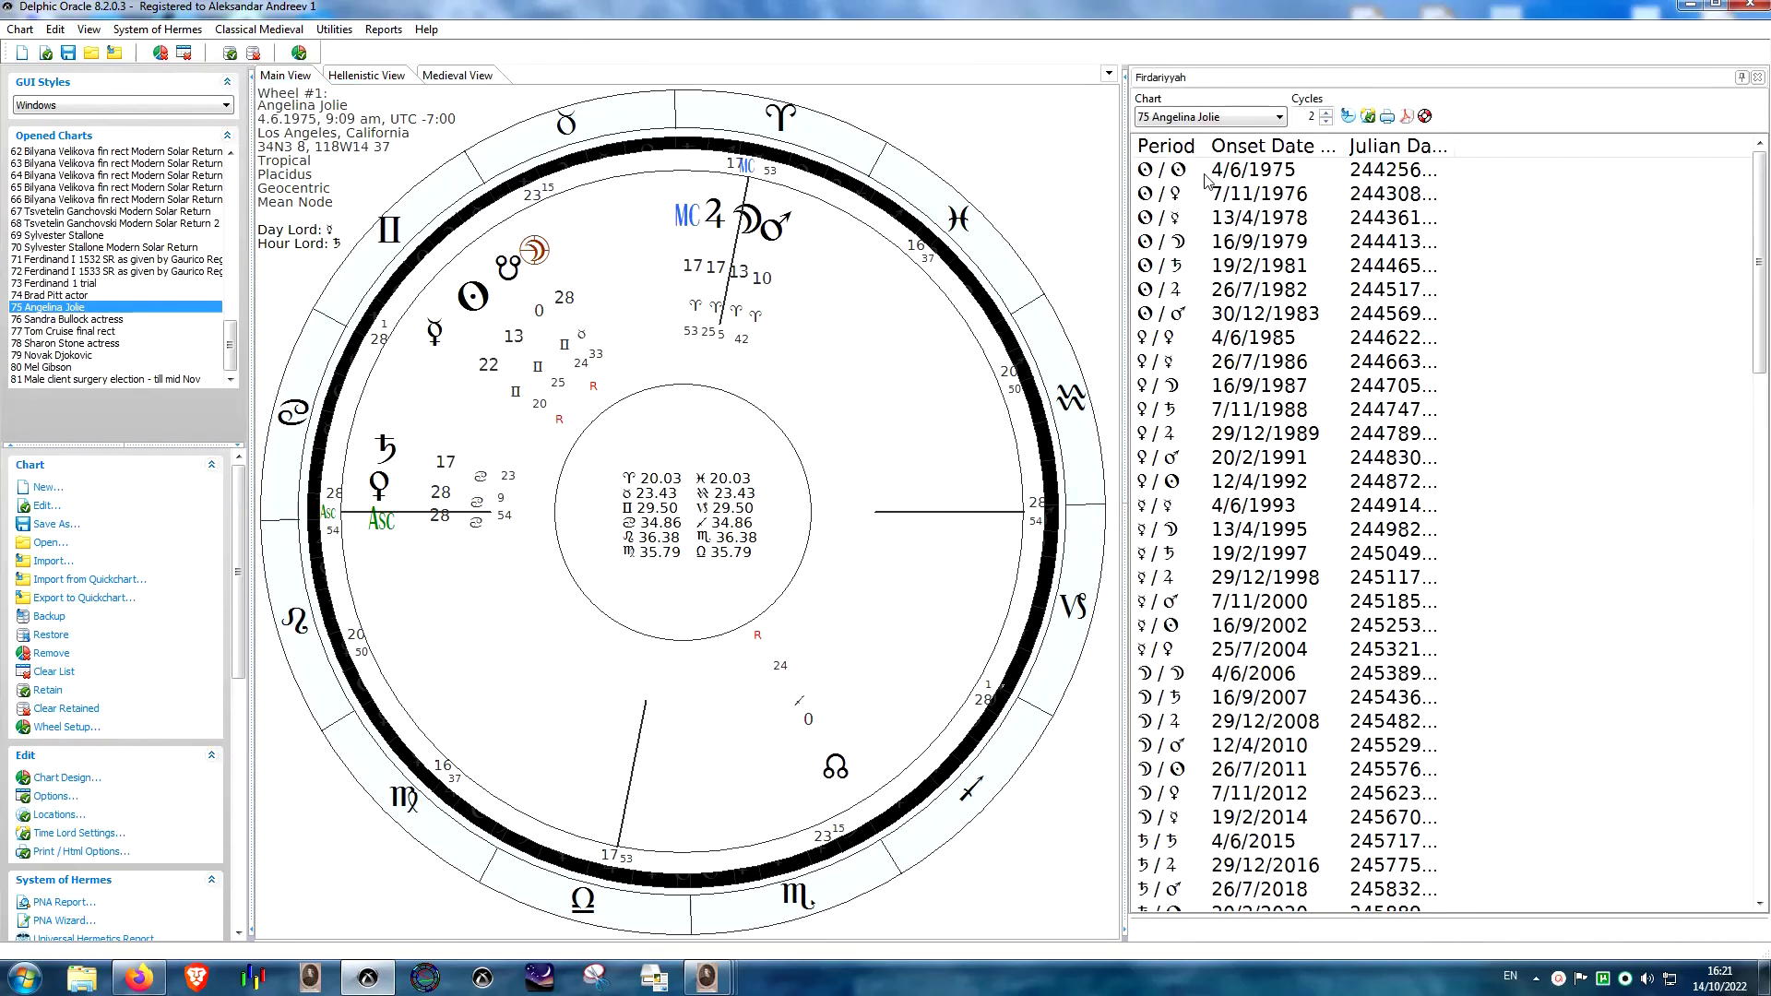
- Return to Morinus, close the Firdaria table and maximize the chart window
click(1691, 4)
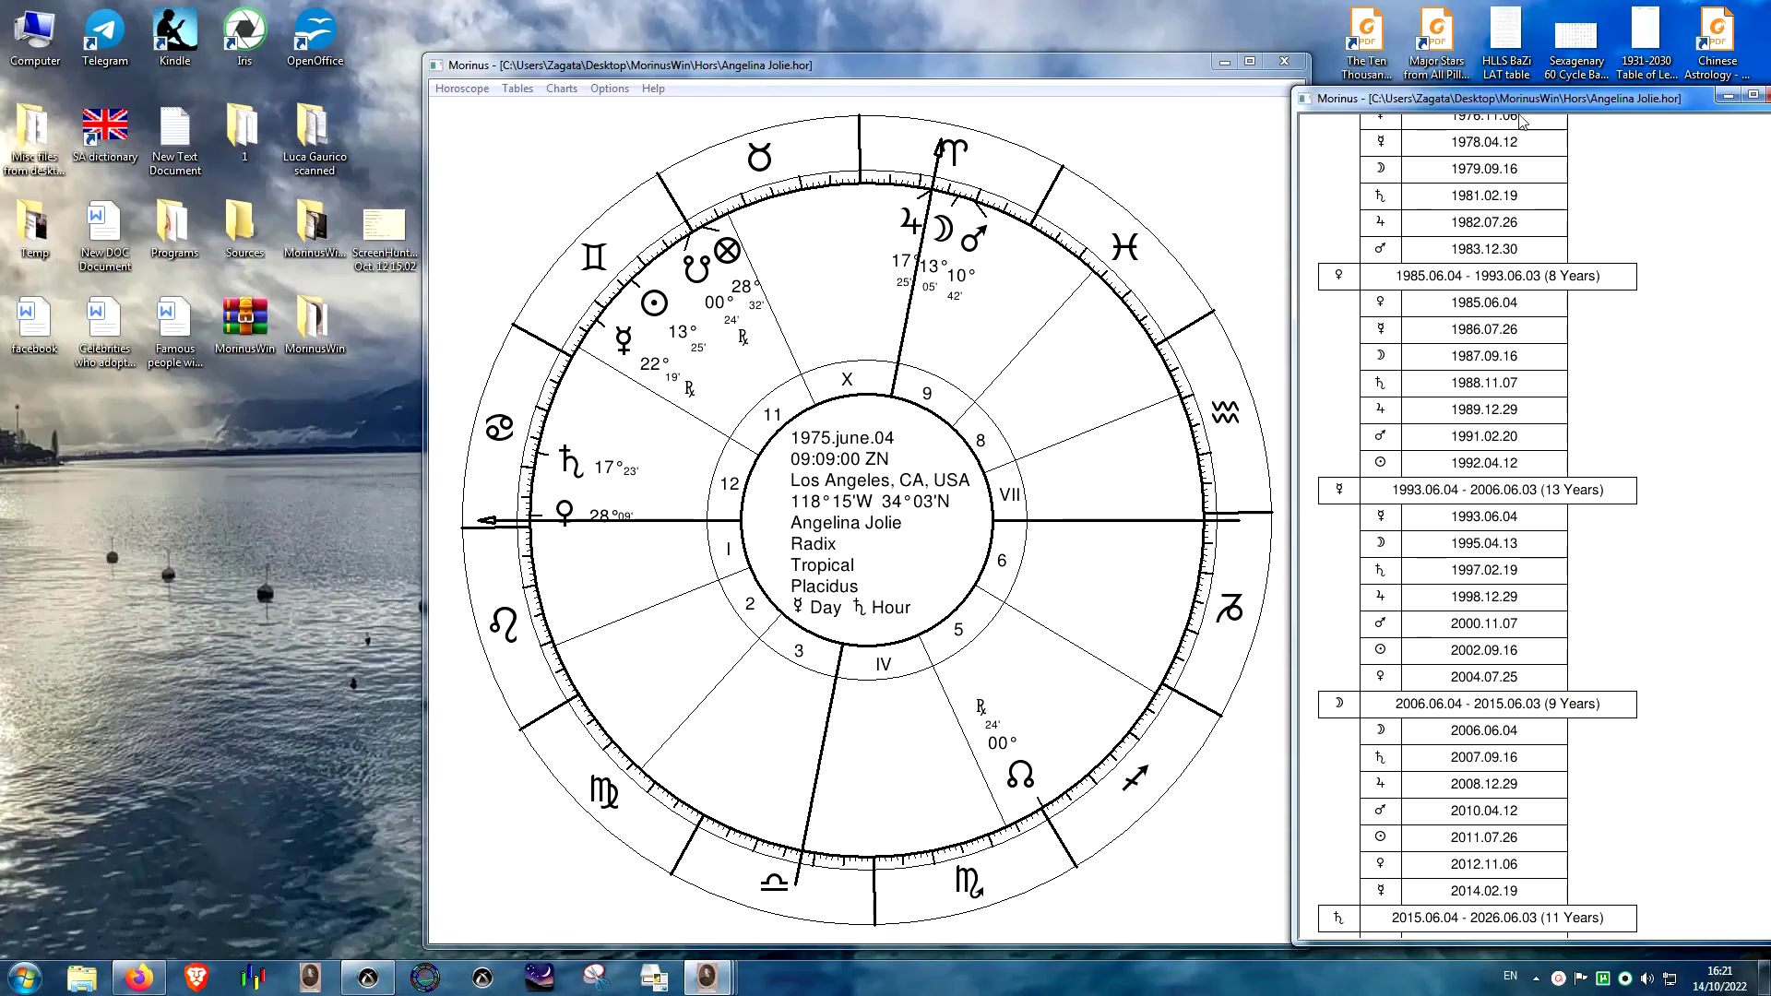
click(1764, 96)
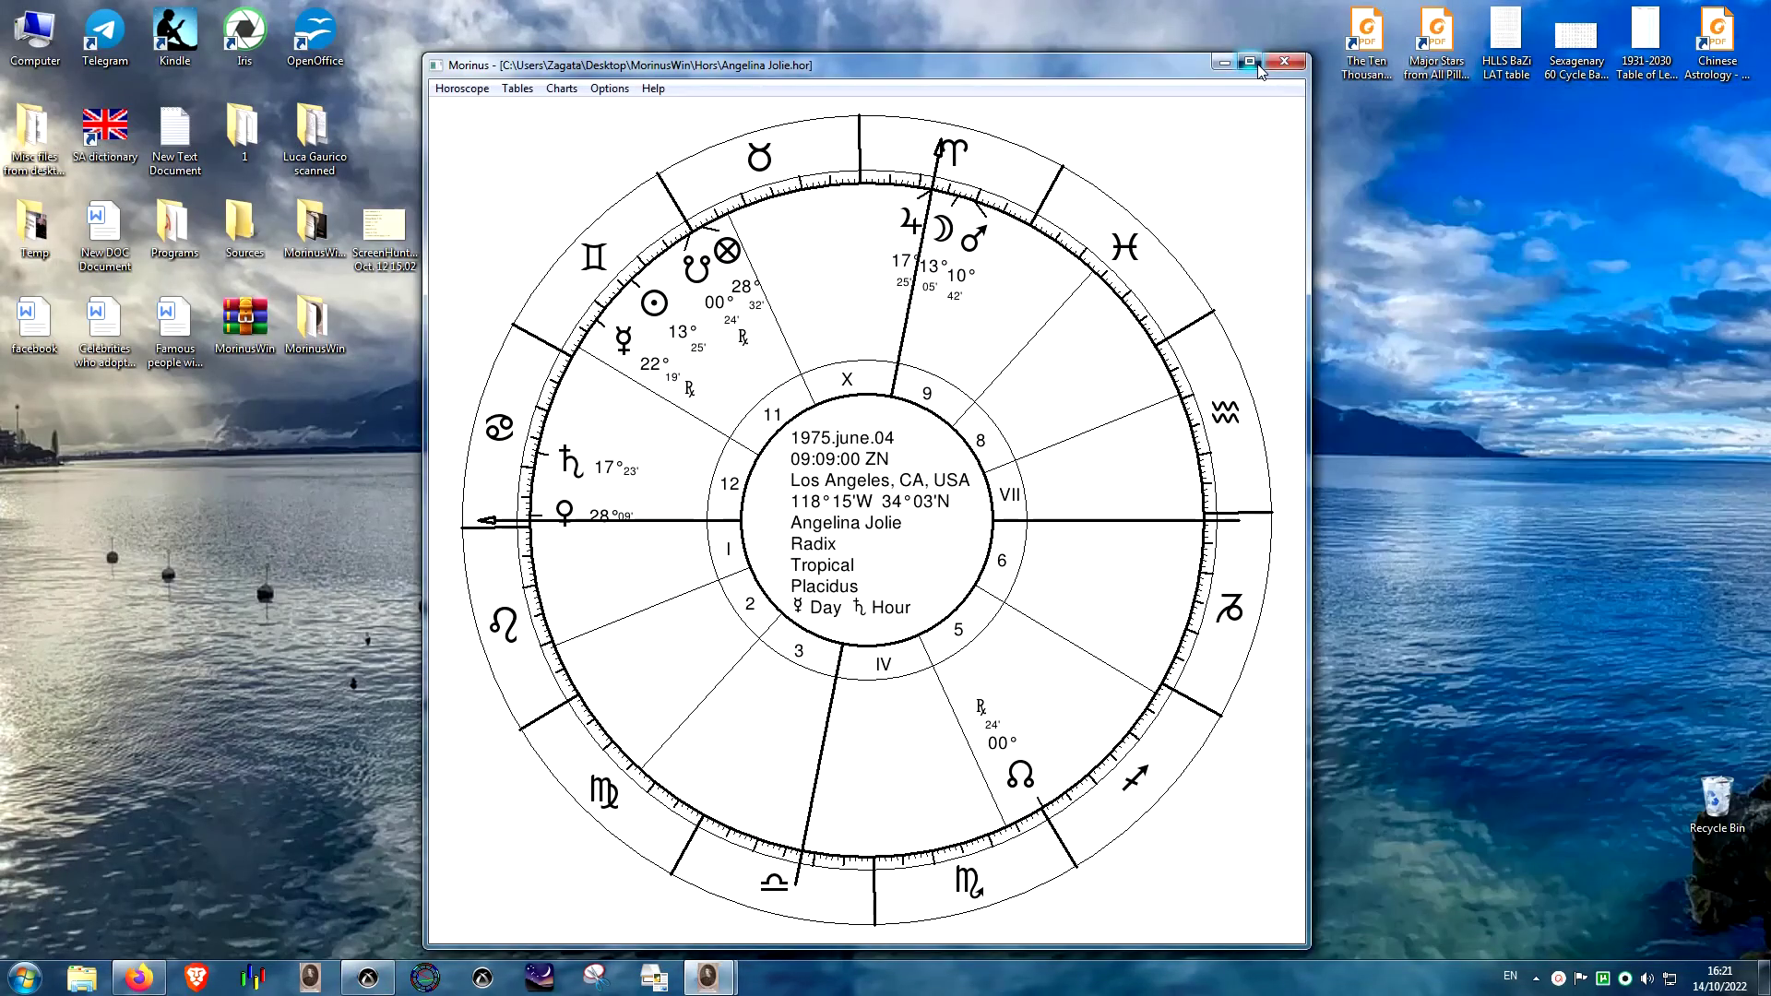
click(1250, 61)
- Generate the Primary directions table for ages 25-50 with direct directions and view it maximized
click(87, 33)
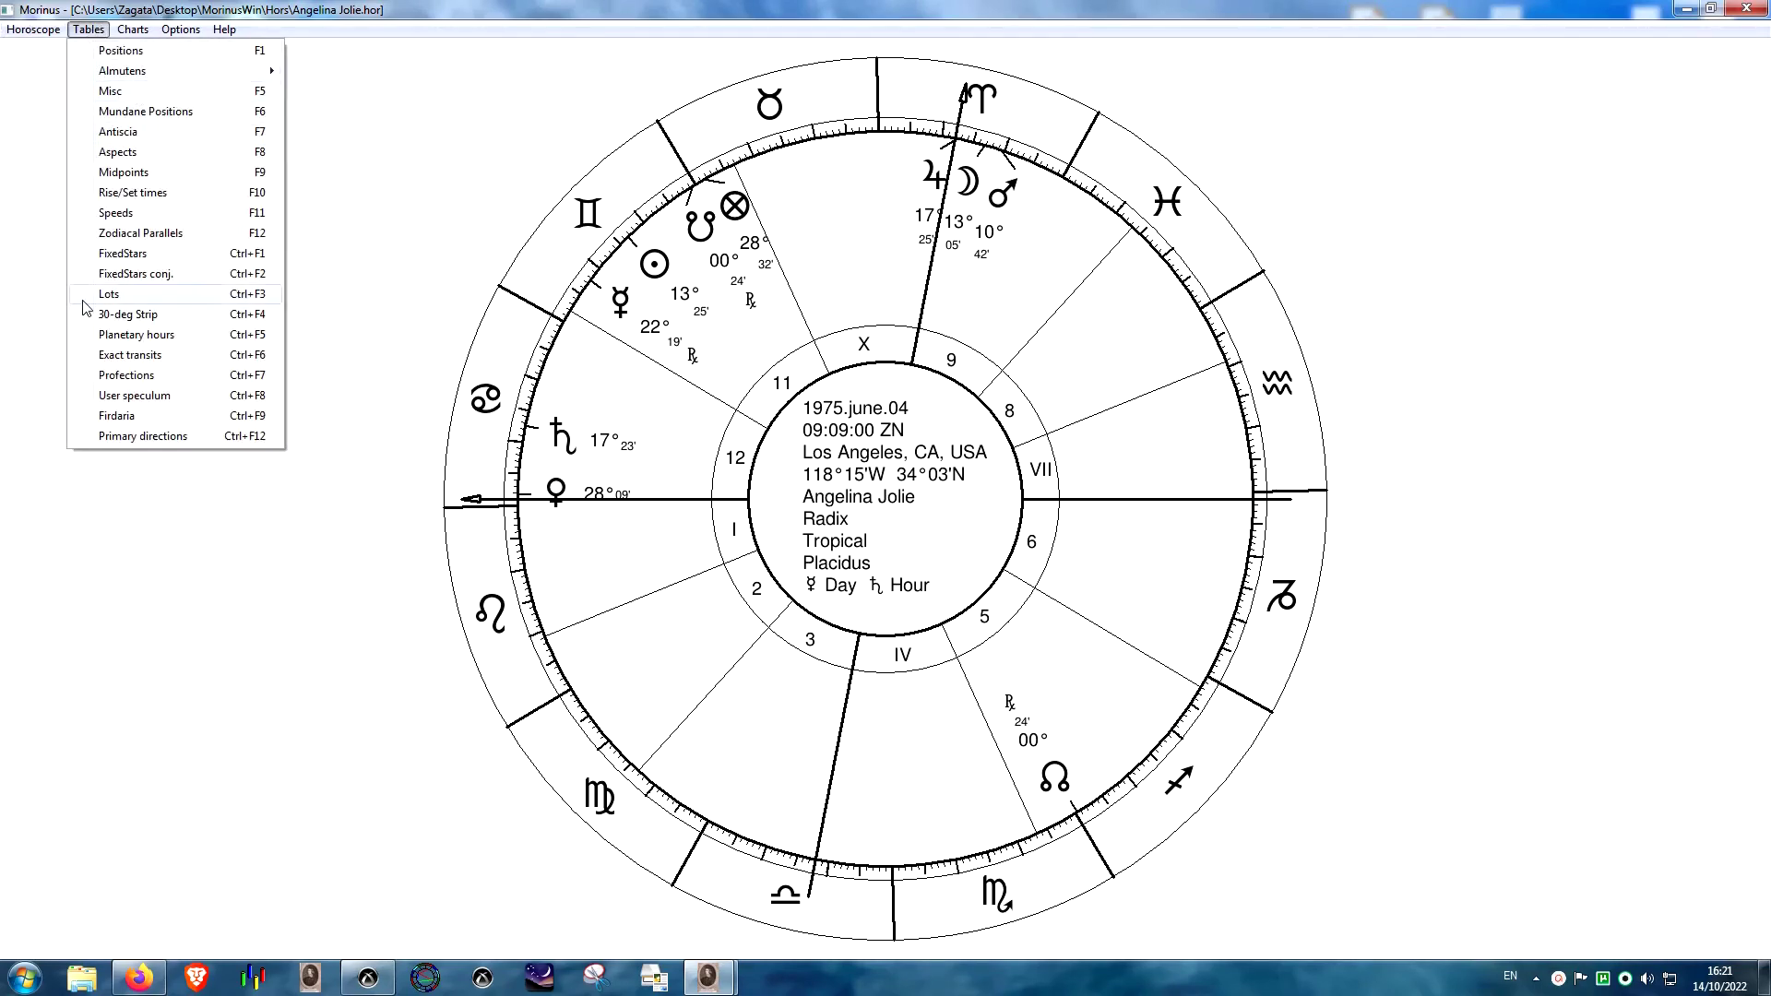
click(173, 435)
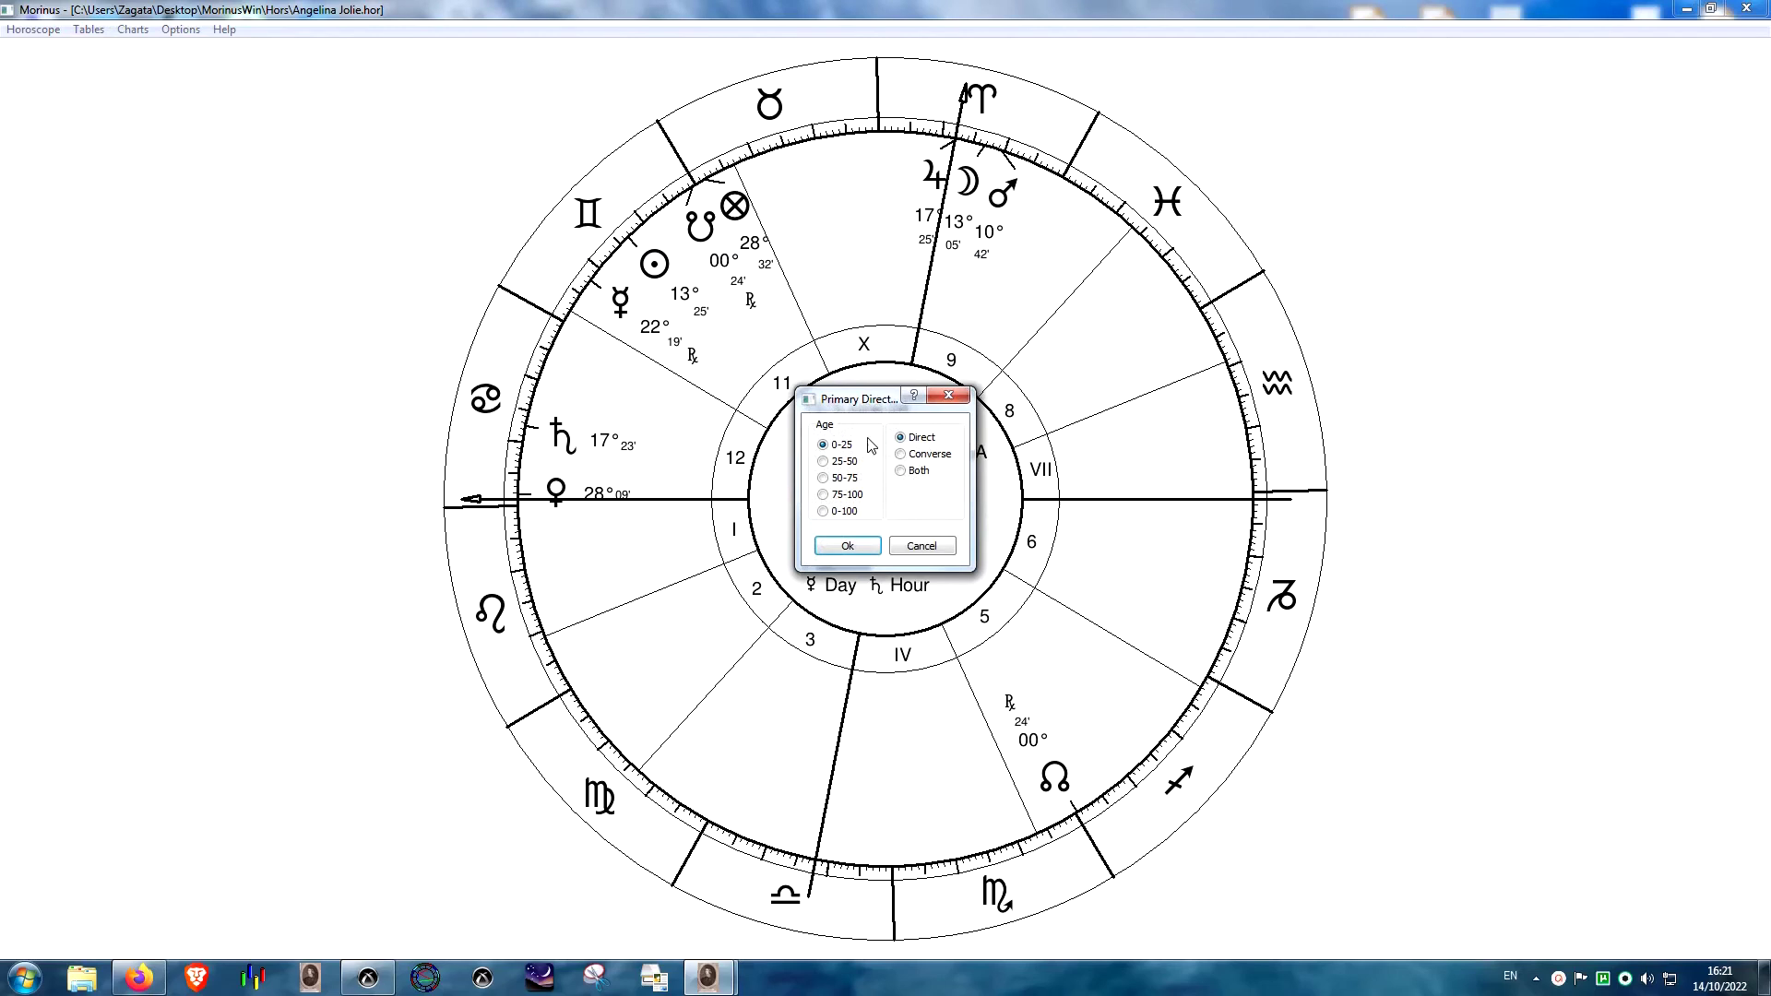
click(823, 461)
click(847, 546)
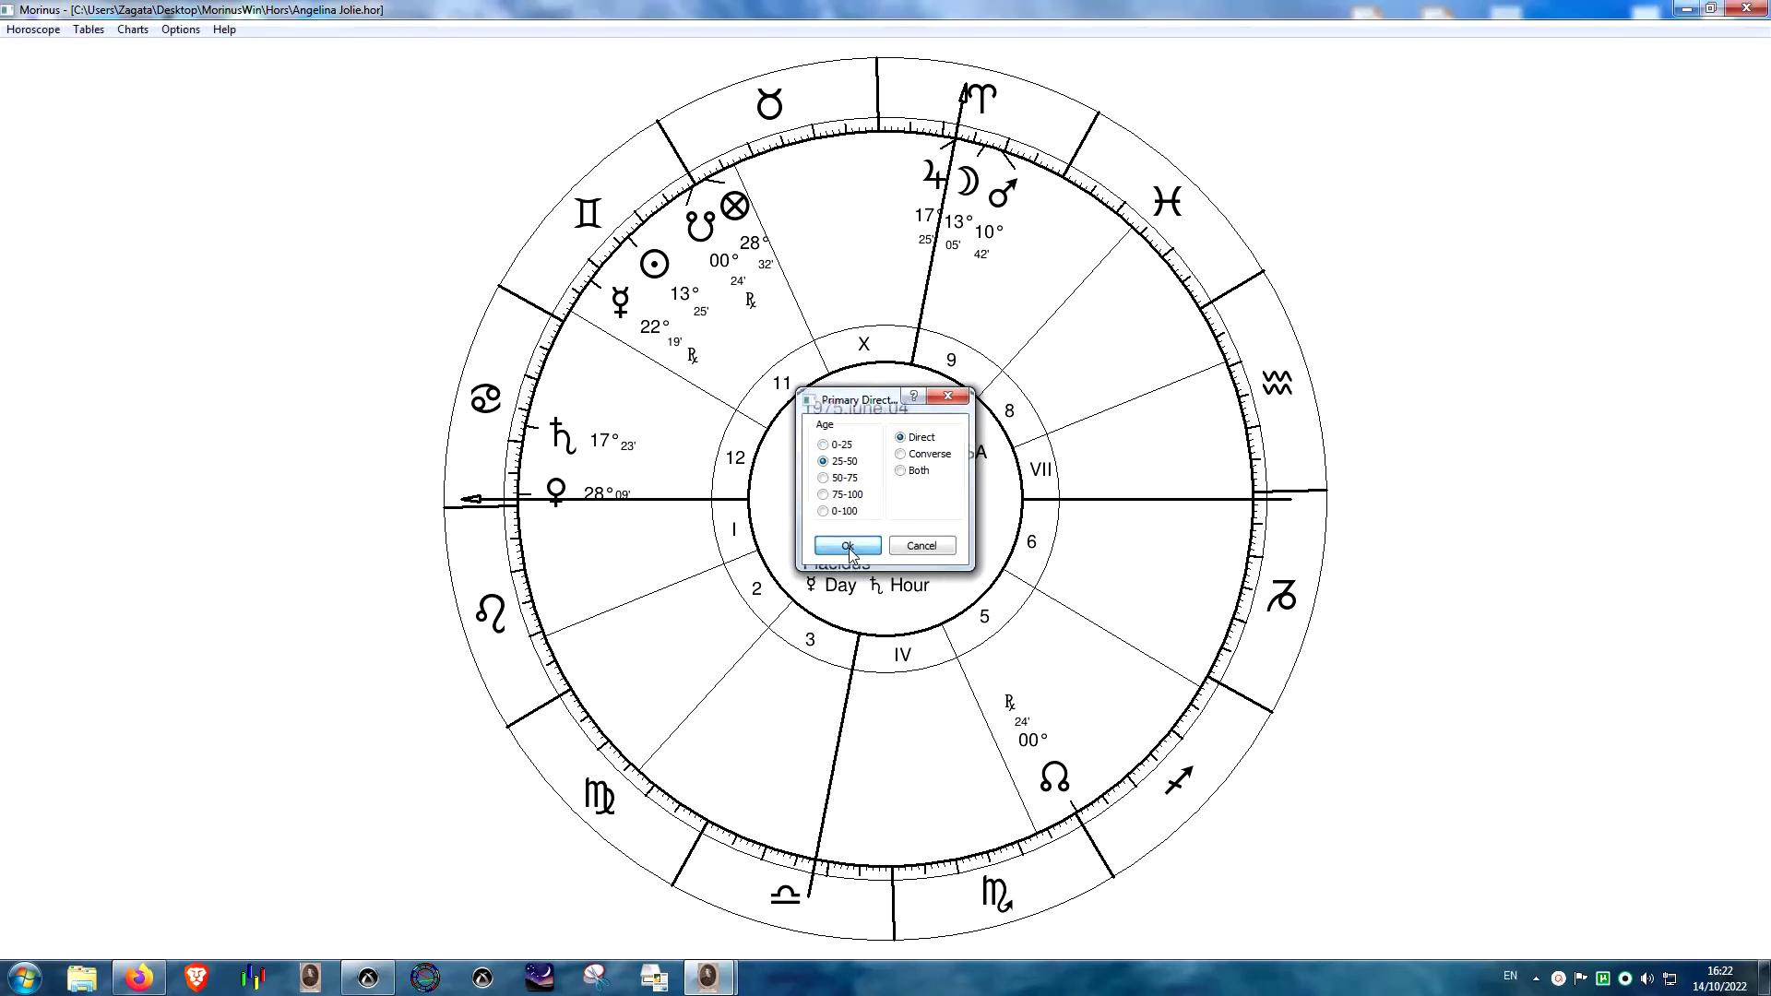
click(711, 195)
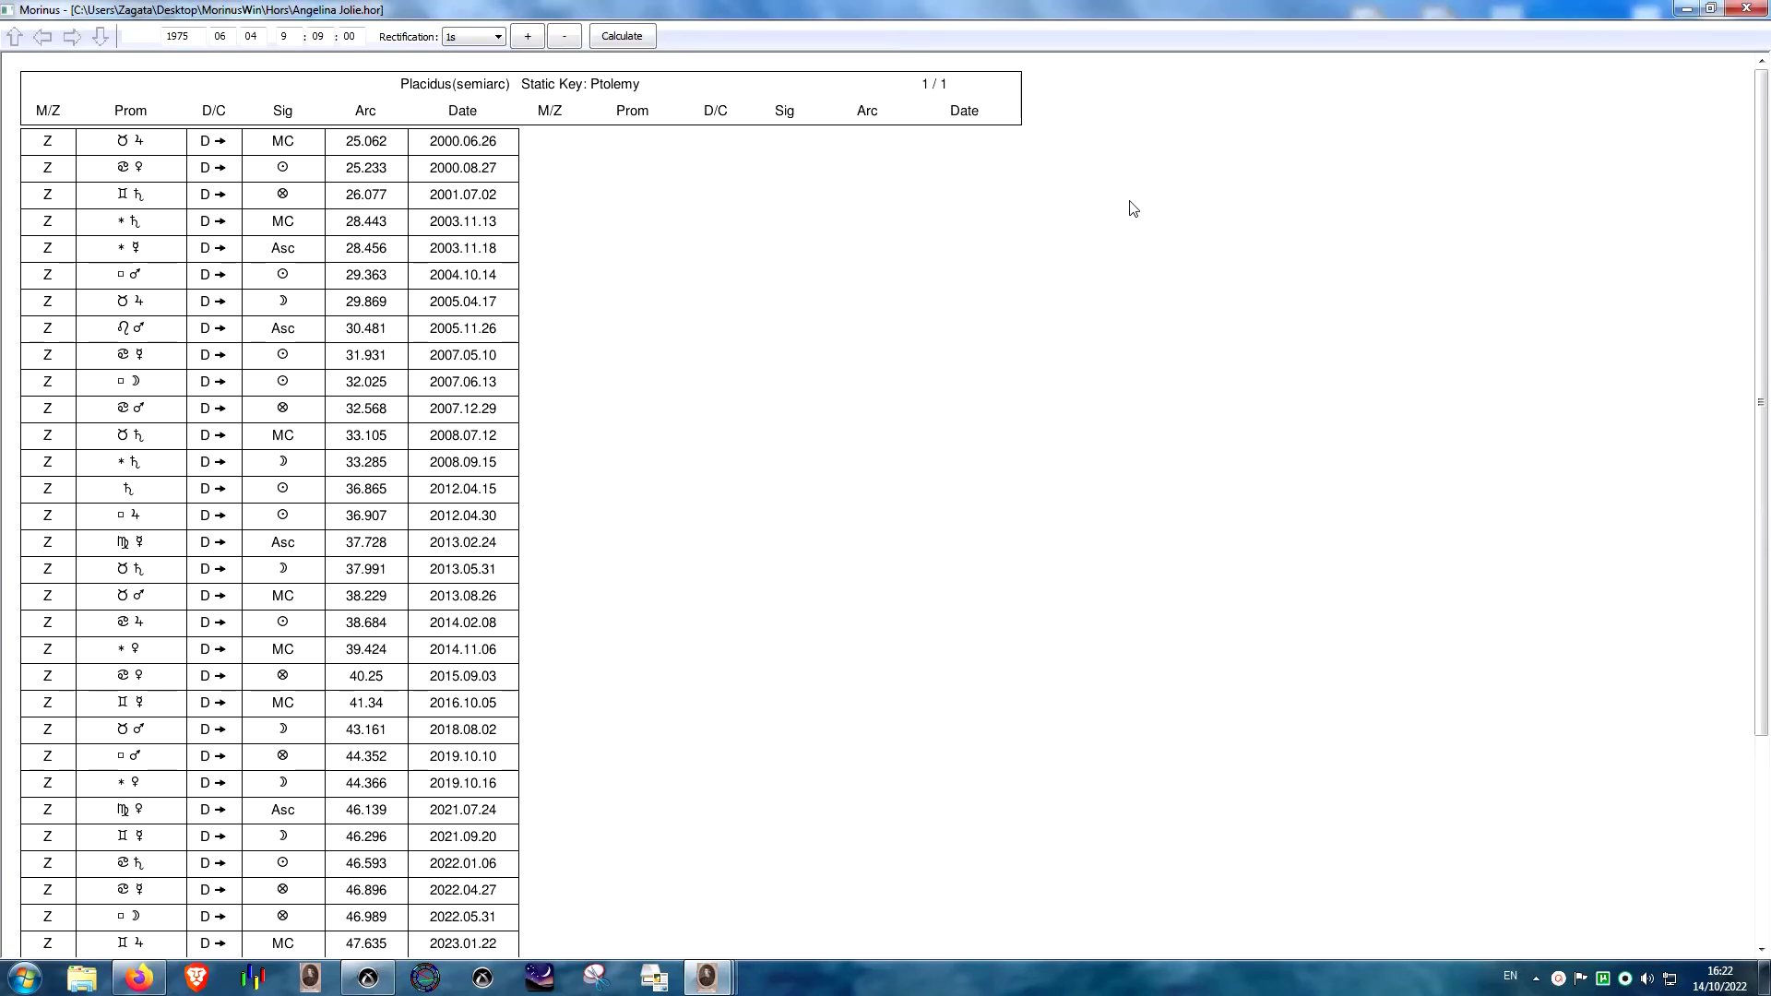
scroll(799, 440, down, 3)
scroll(900, 385, up, 3)
- Return to the main chart window, review the Primary Directions options and accept them unchanged
mouse_move(707, 977)
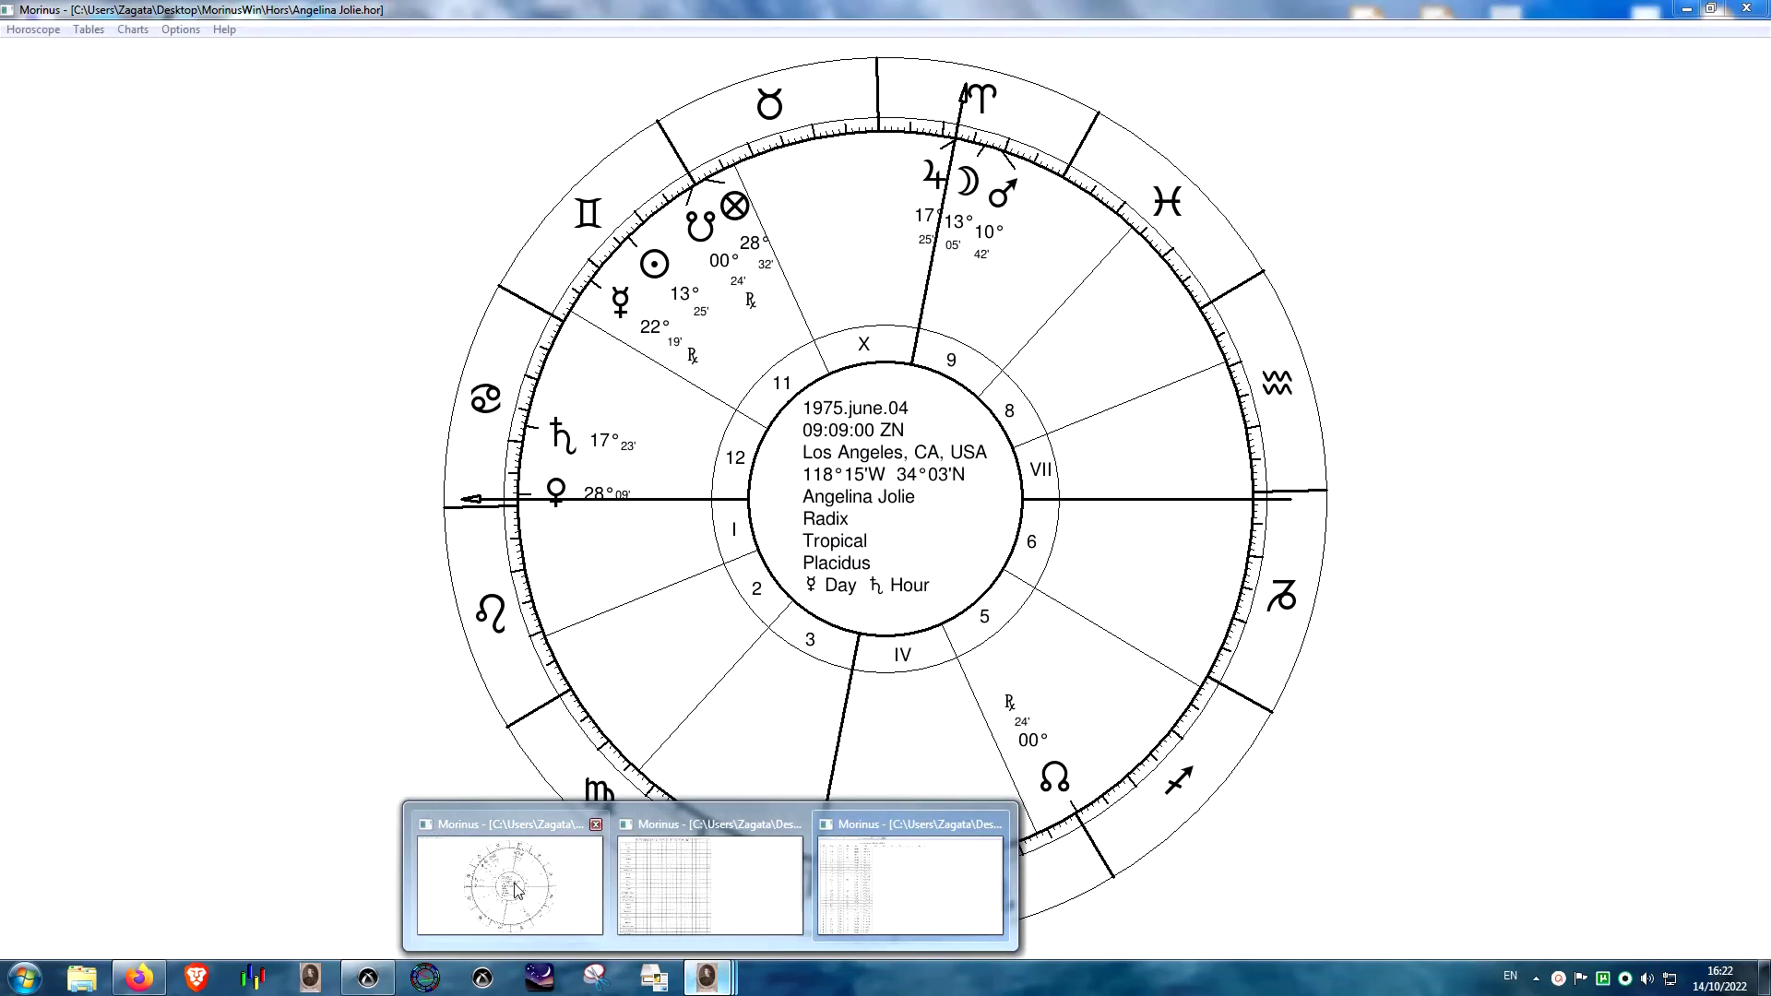
click(517, 887)
click(181, 30)
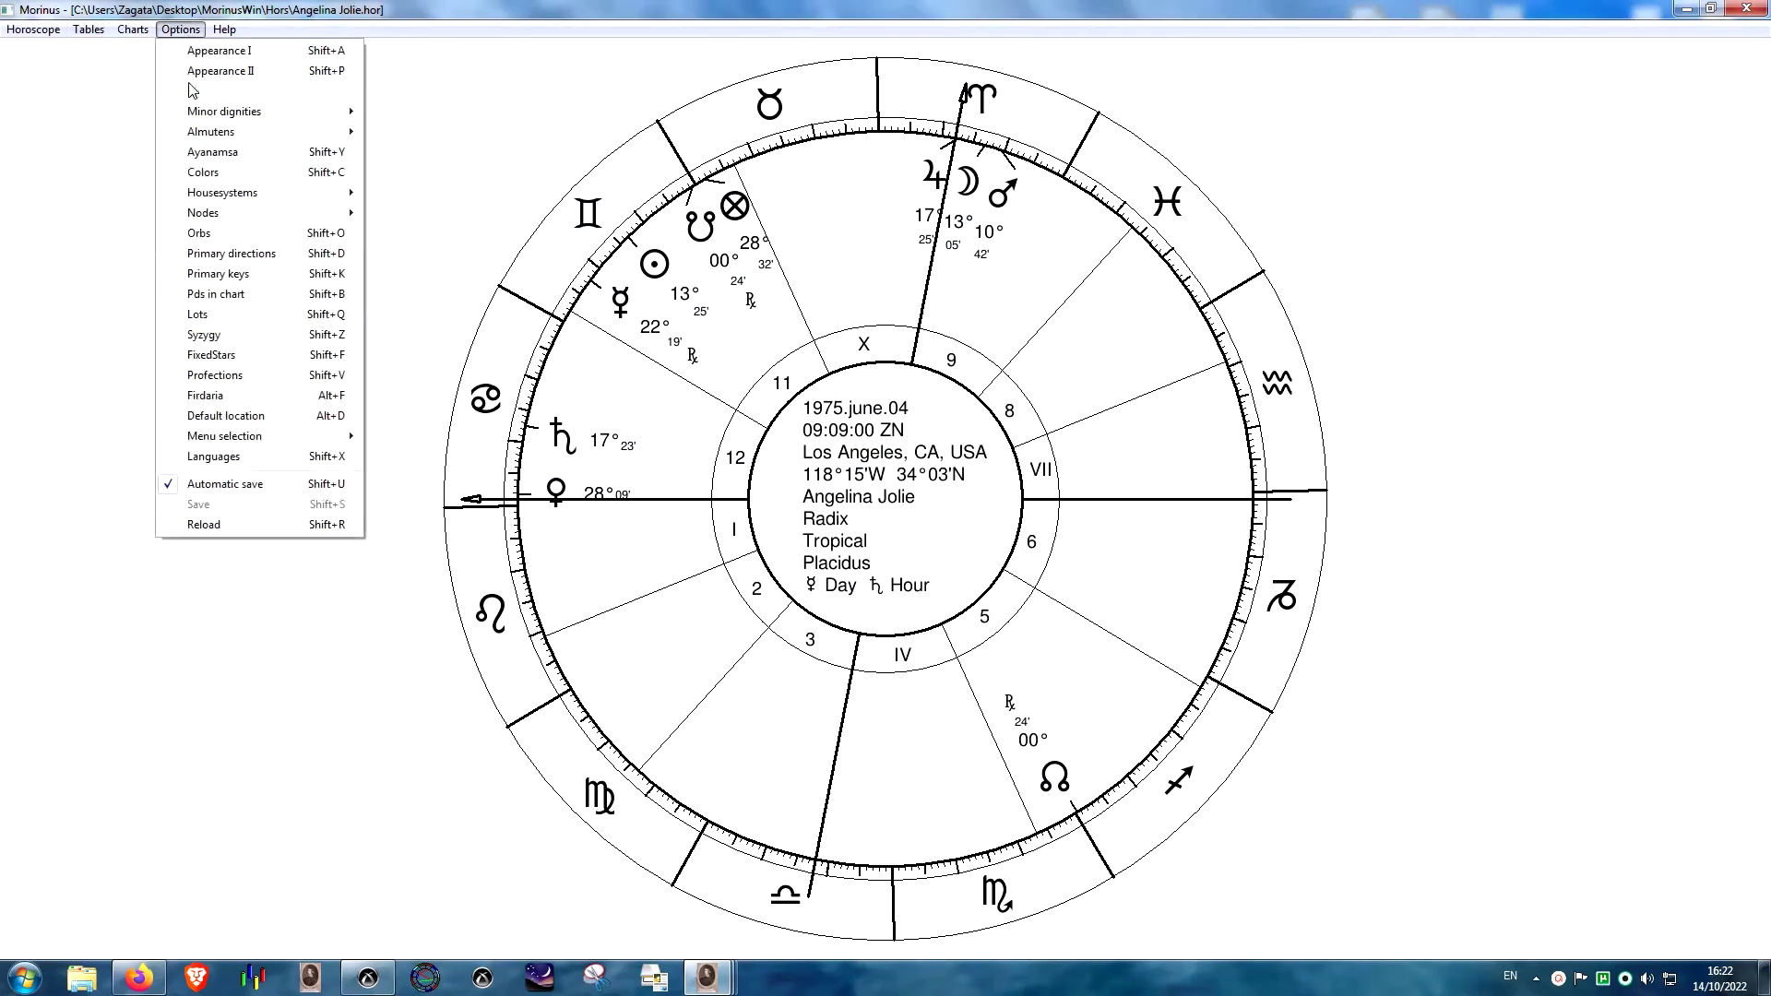
click(212, 254)
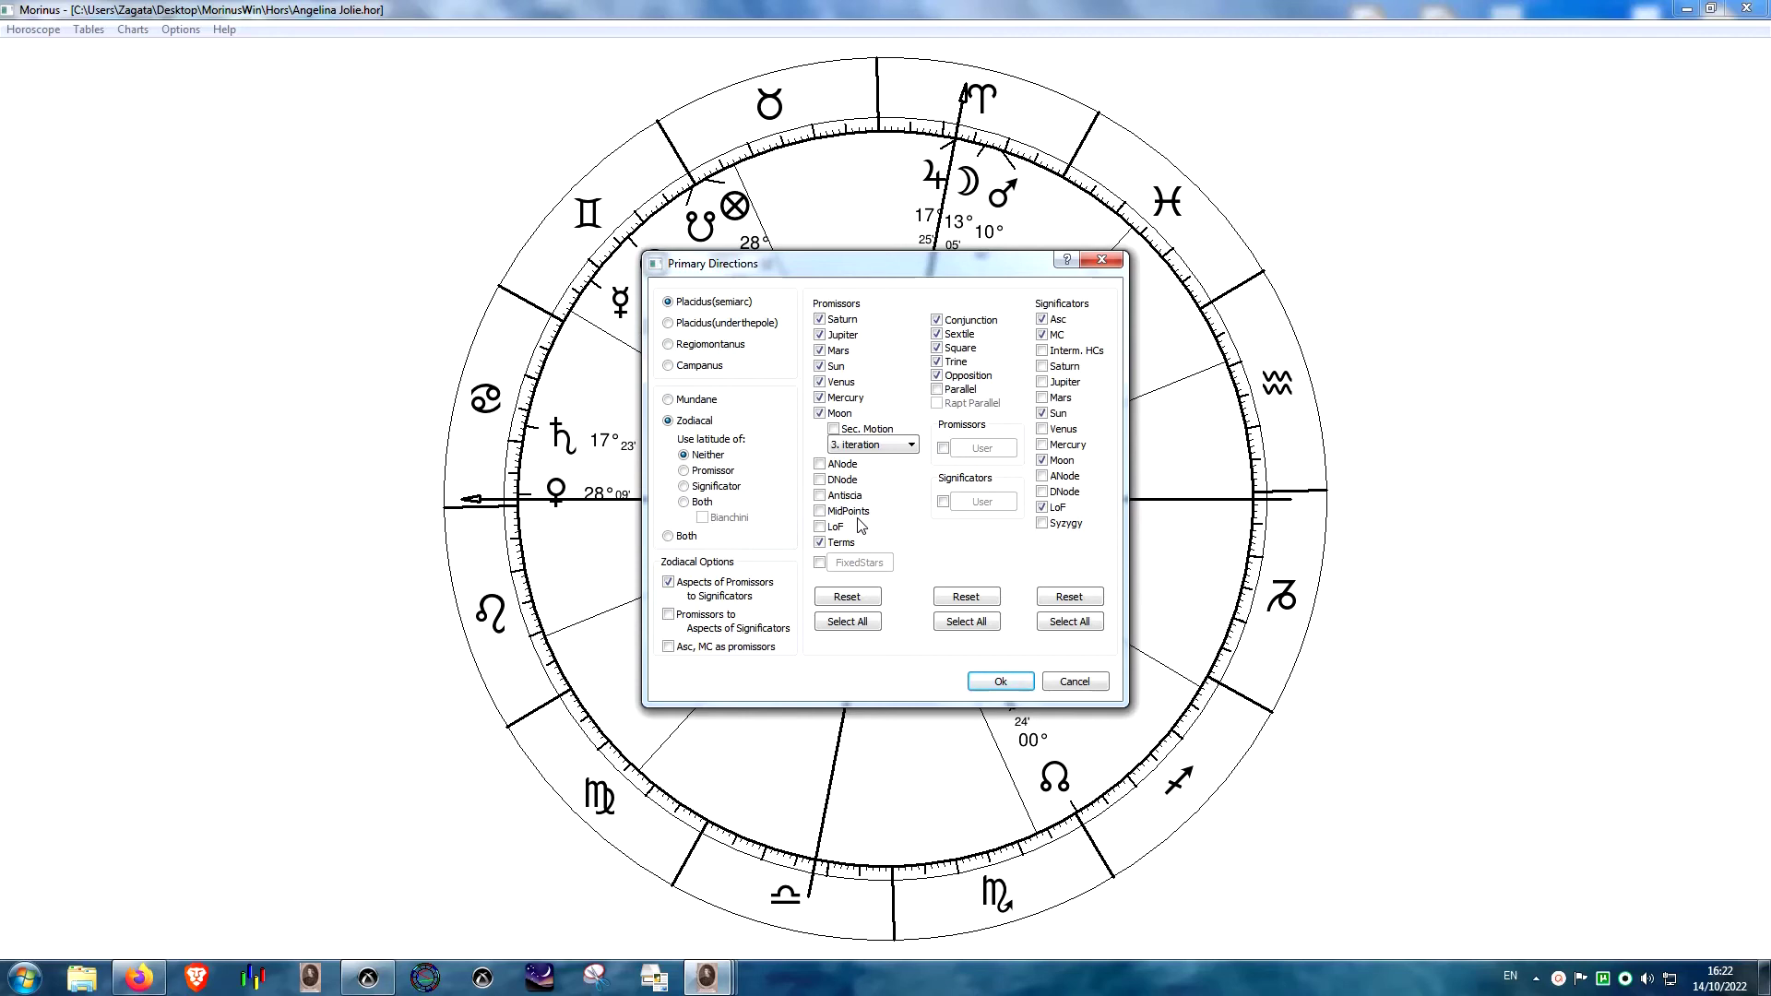
click(985, 677)
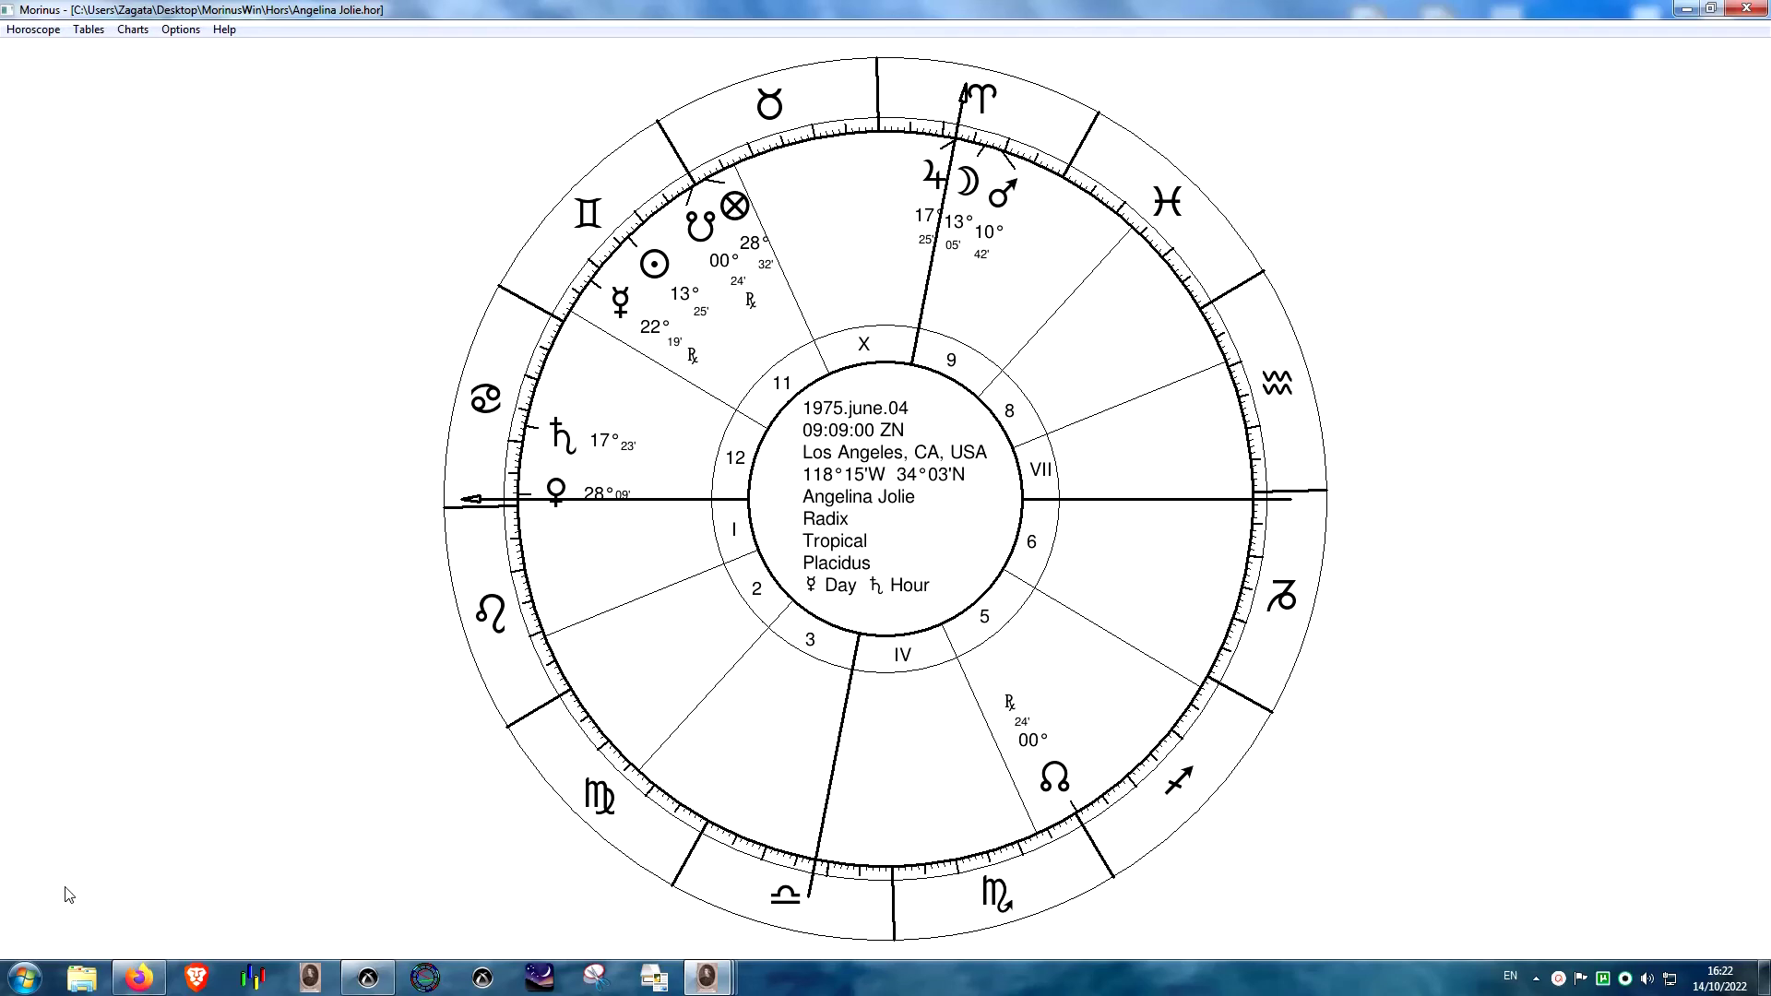
- Switch to Firefox, show the pymorinus download page and highlight the developer's contact e-mail
click(138, 977)
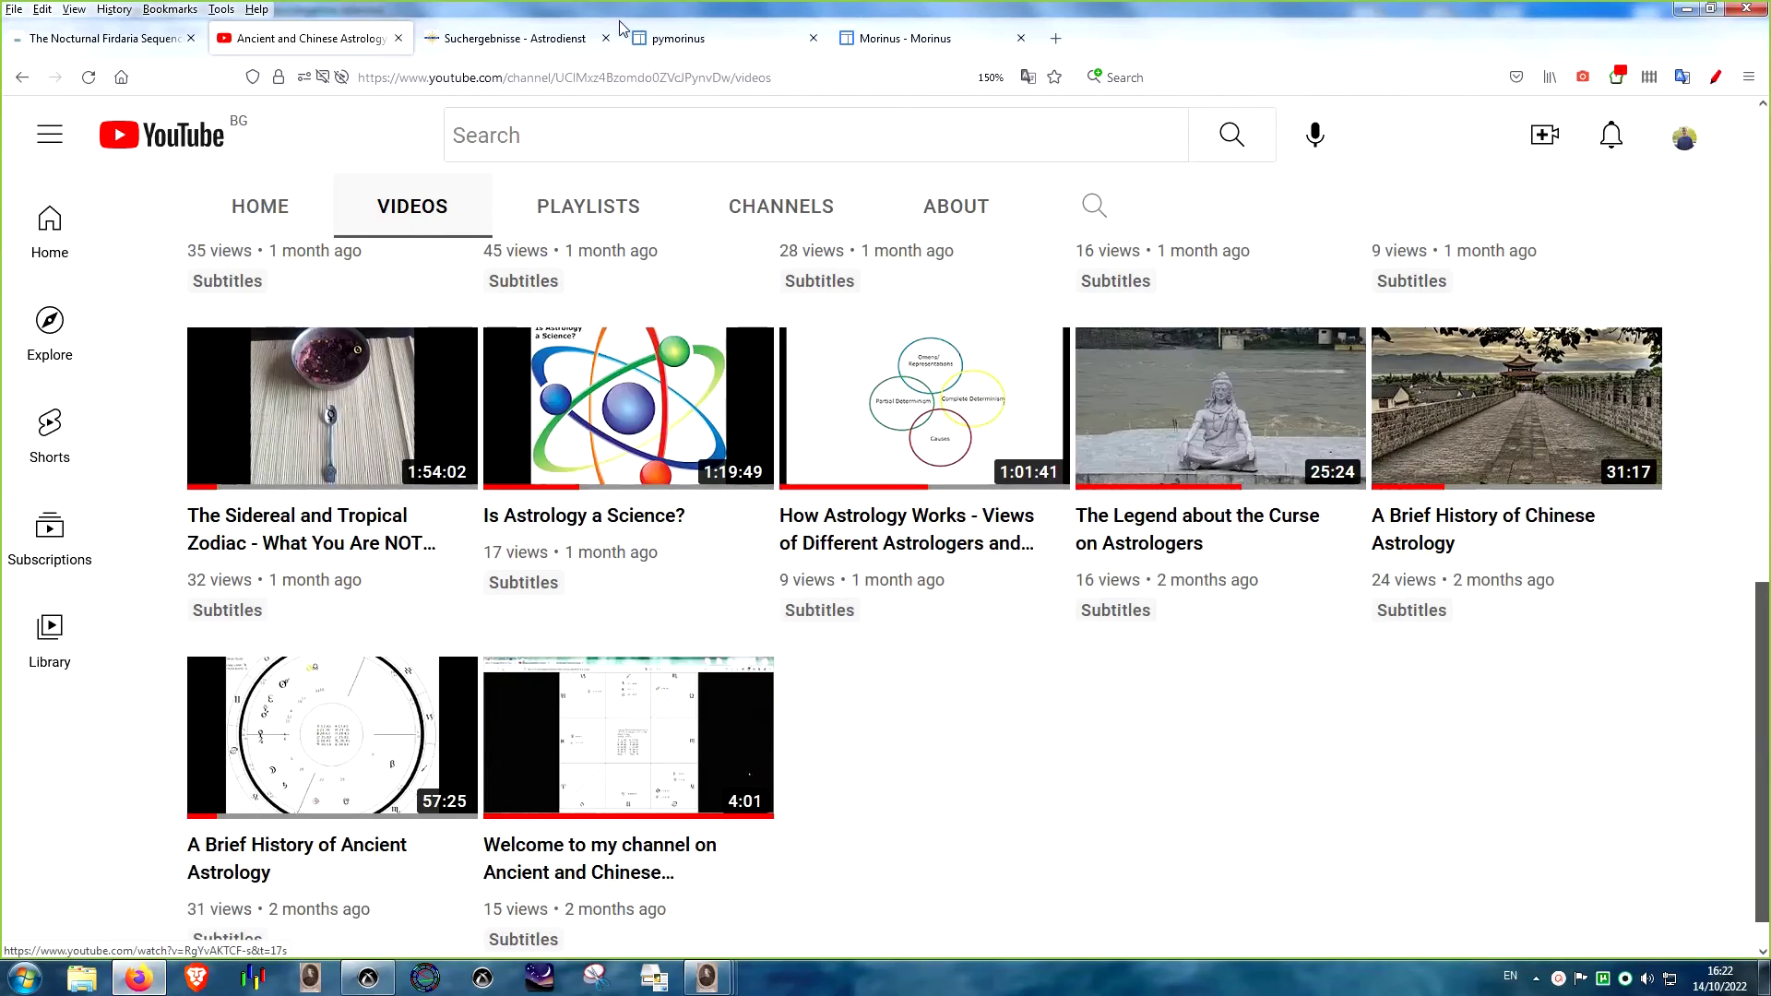
click(678, 42)
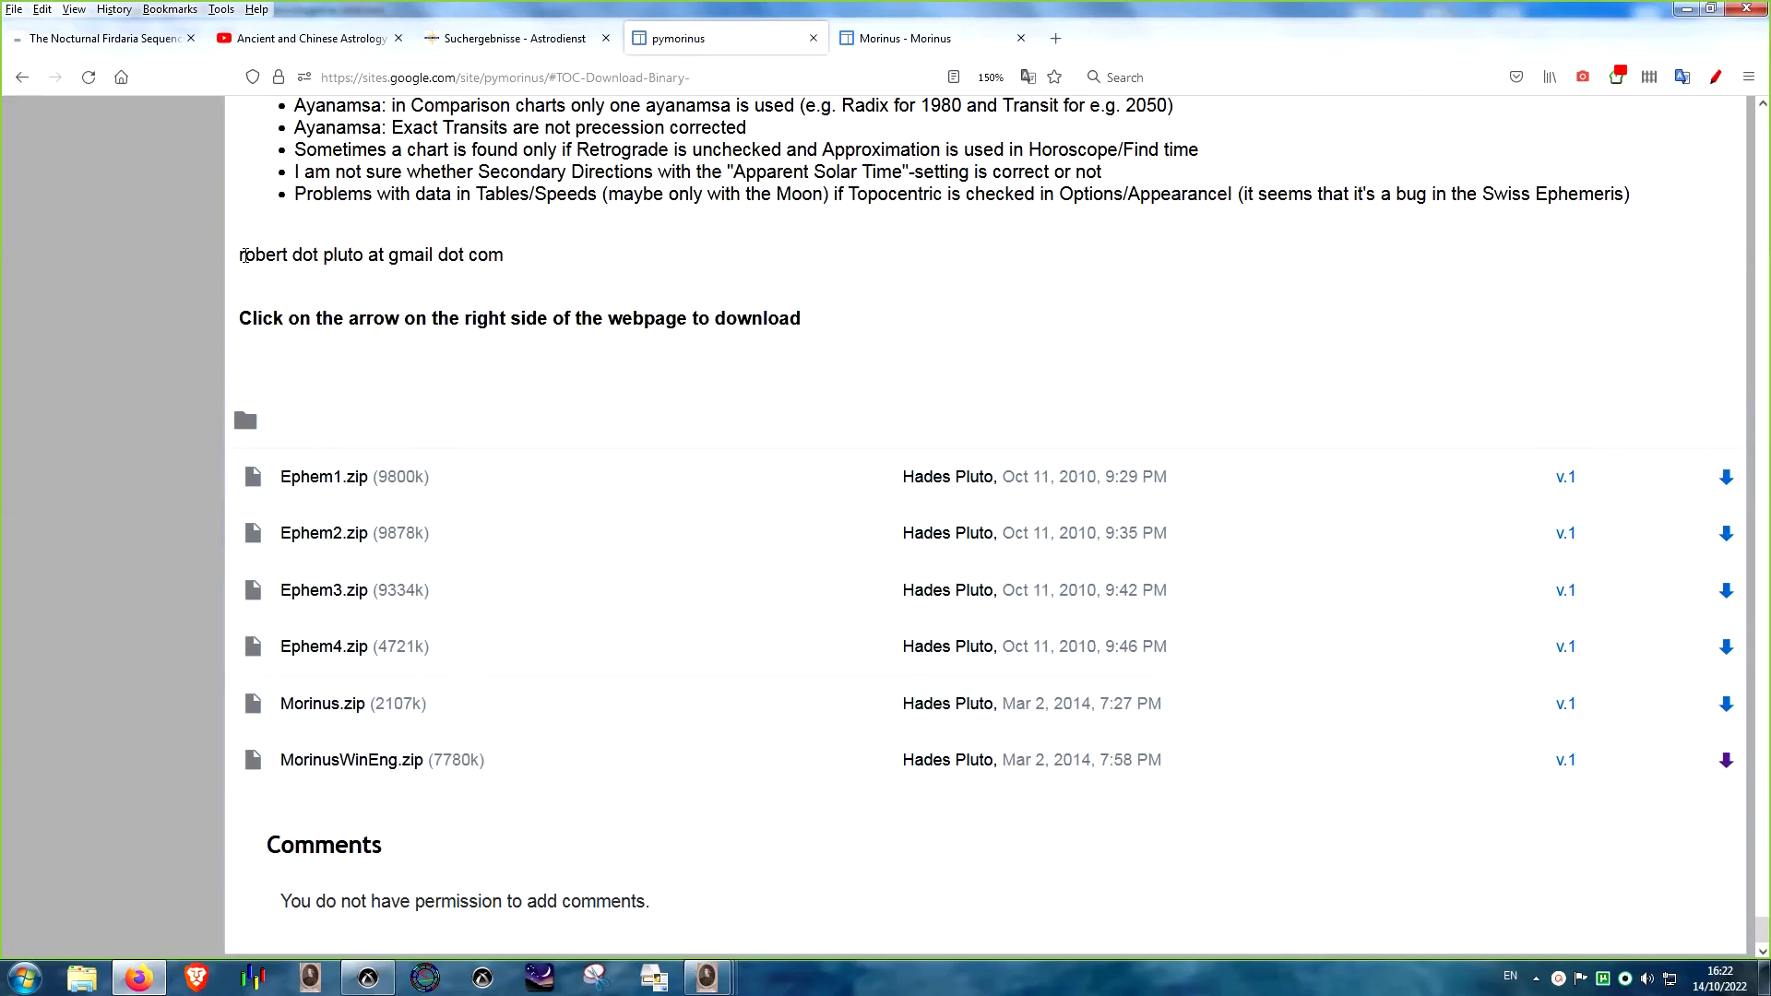
drag(244, 256, 504, 256)
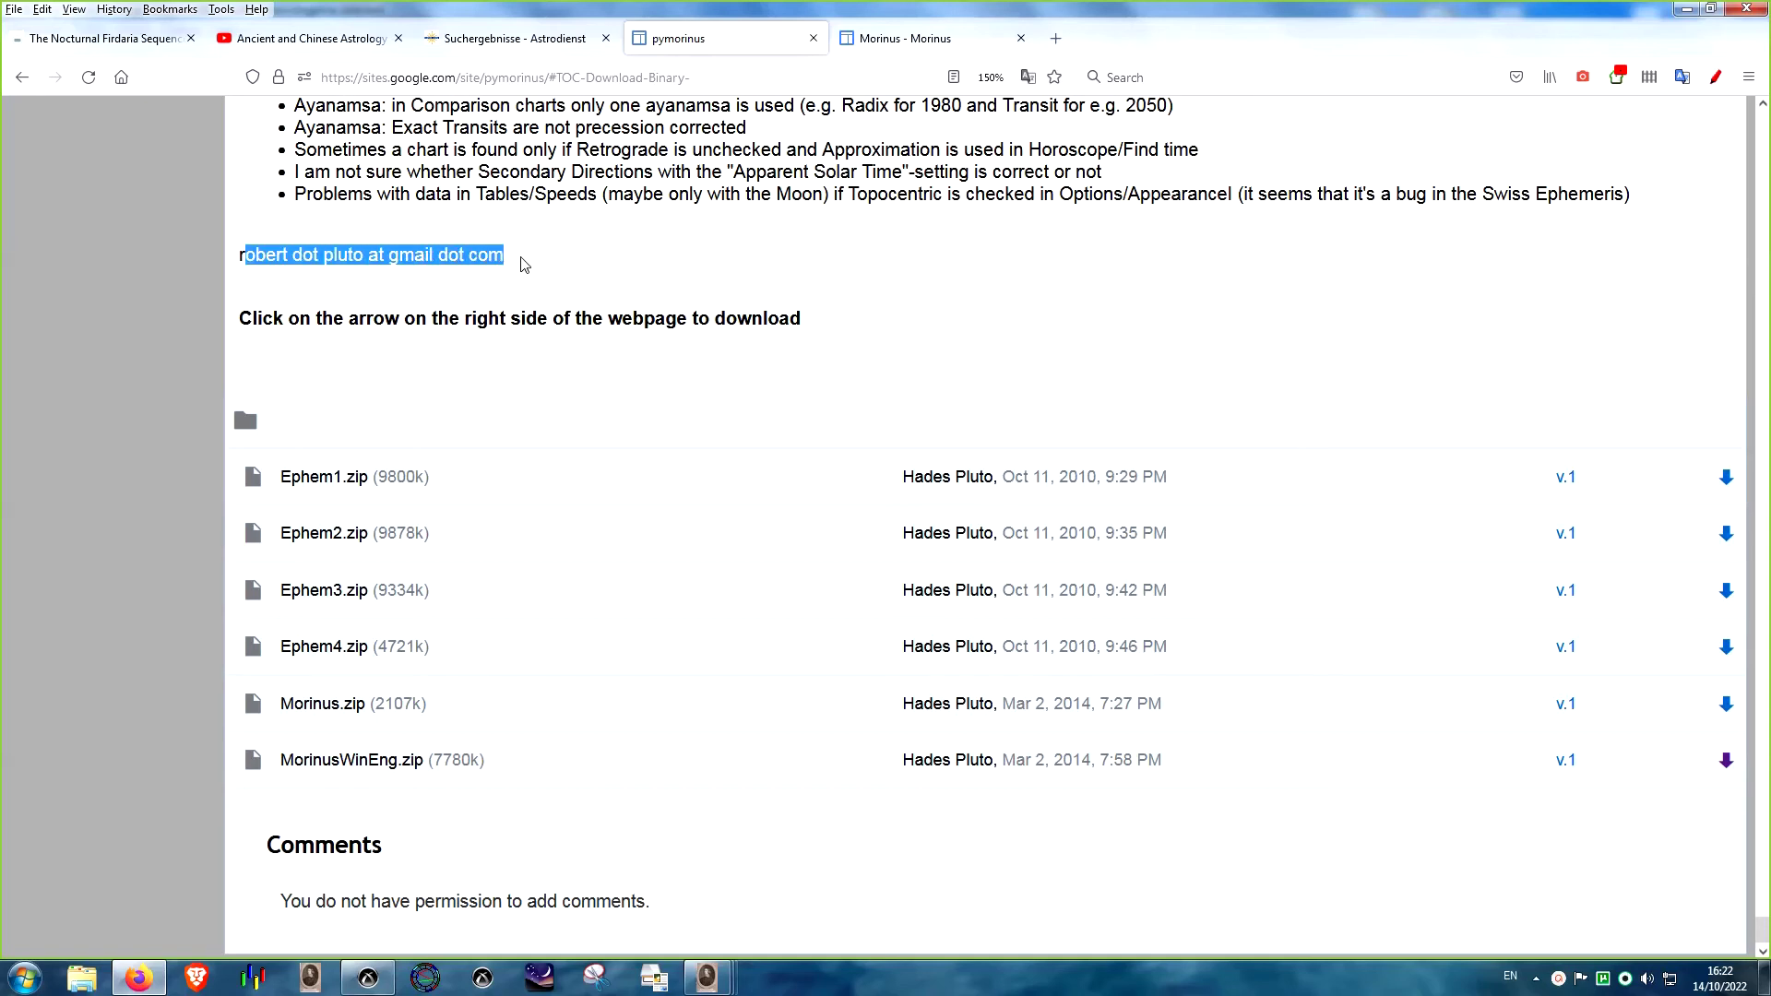
- Return to Morinus and save the Angelina Jolie chart as a PNG bitmap on the desktop
click(549, 267)
scroll(556, 269, up, 3)
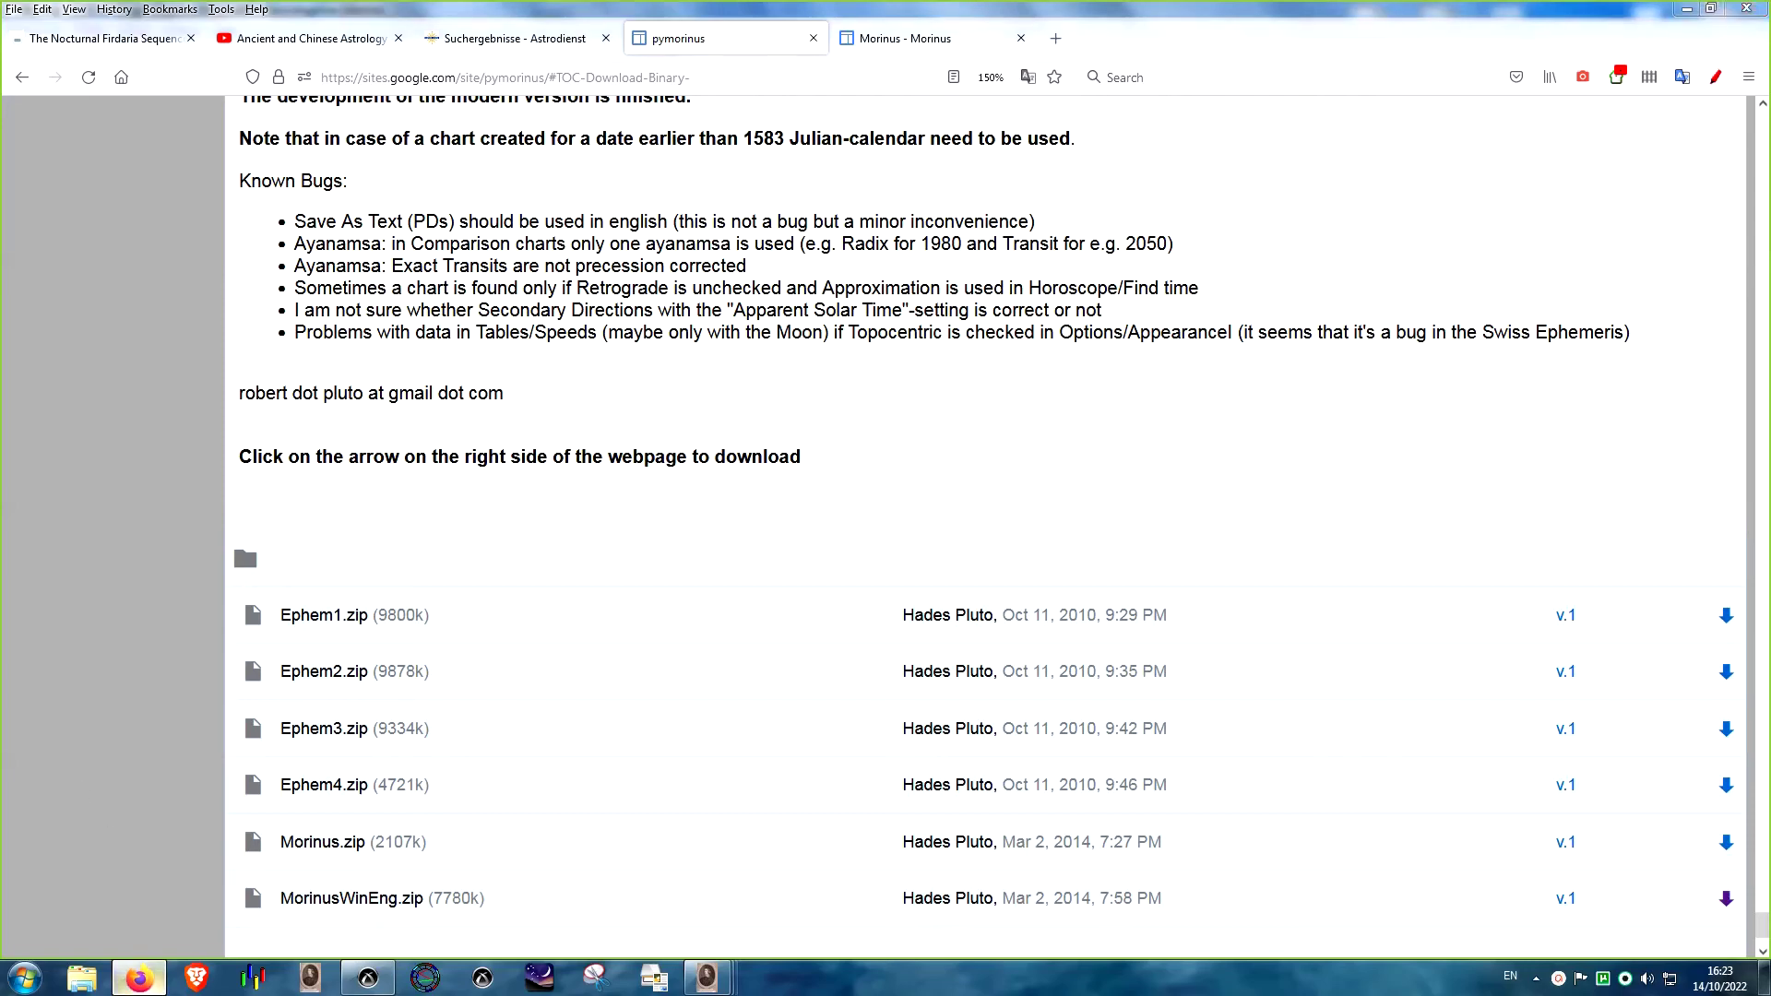
click(138, 976)
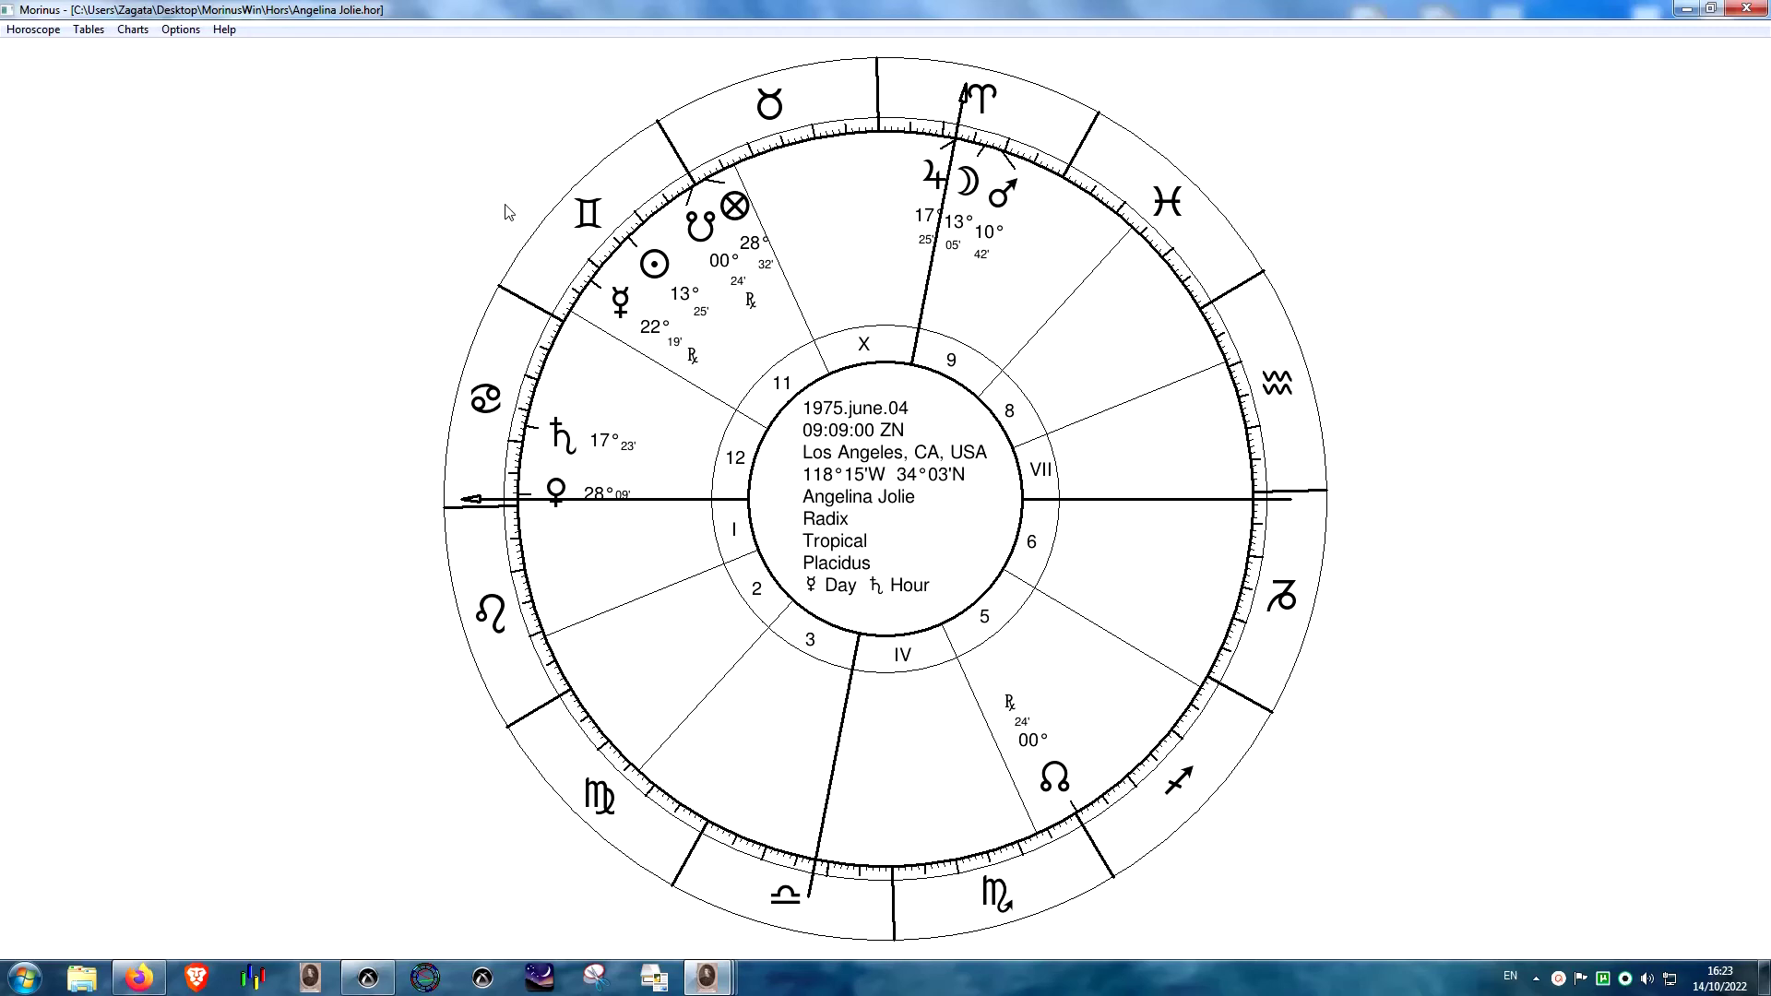
click(89, 29)
mouse_move(4, 31)
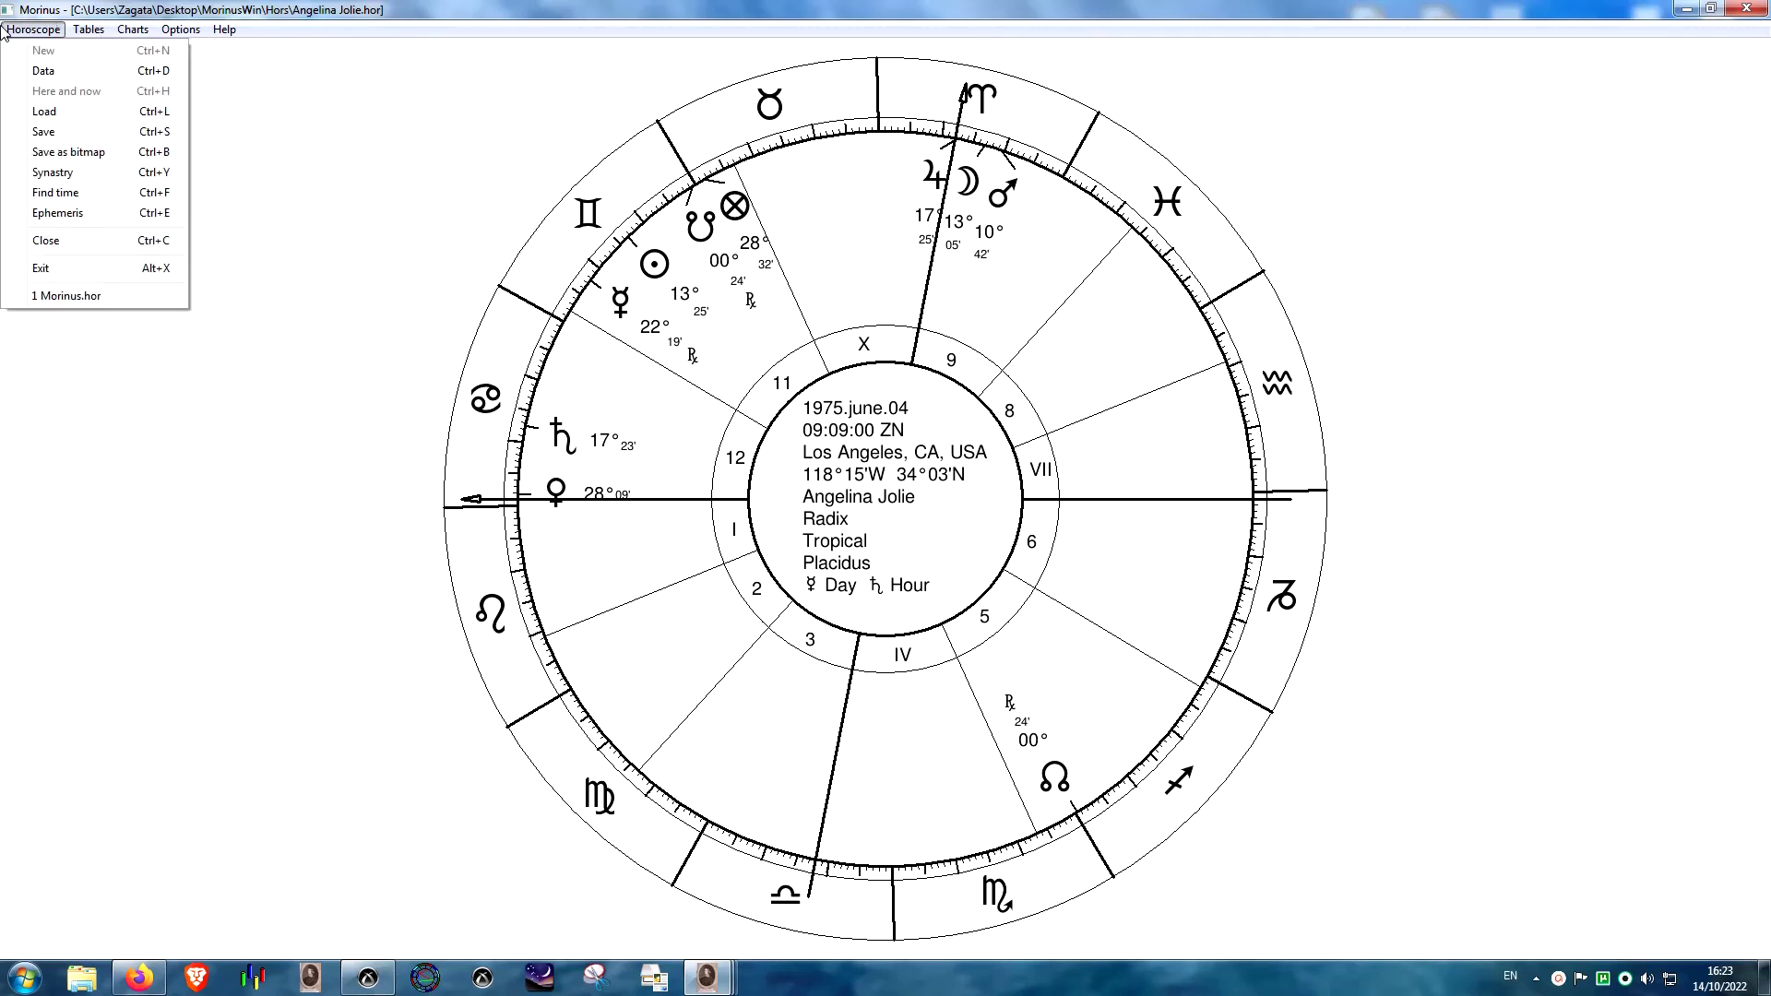
click(74, 152)
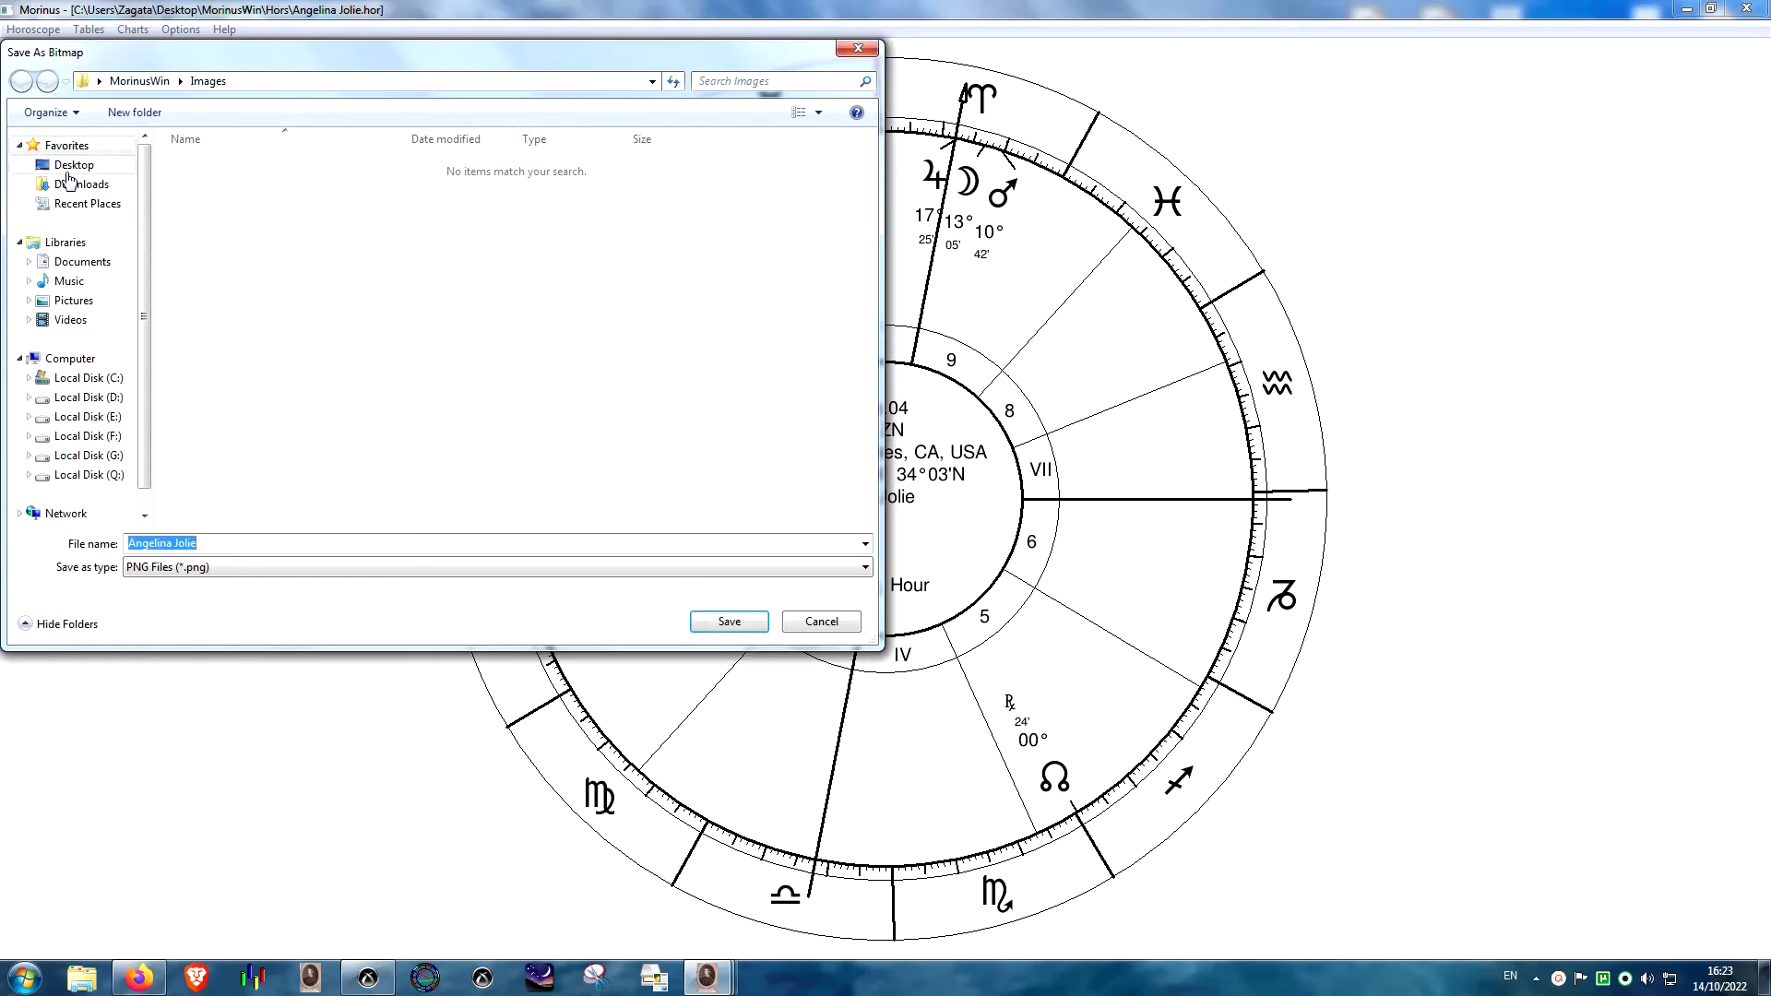
click(65, 166)
click(729, 621)
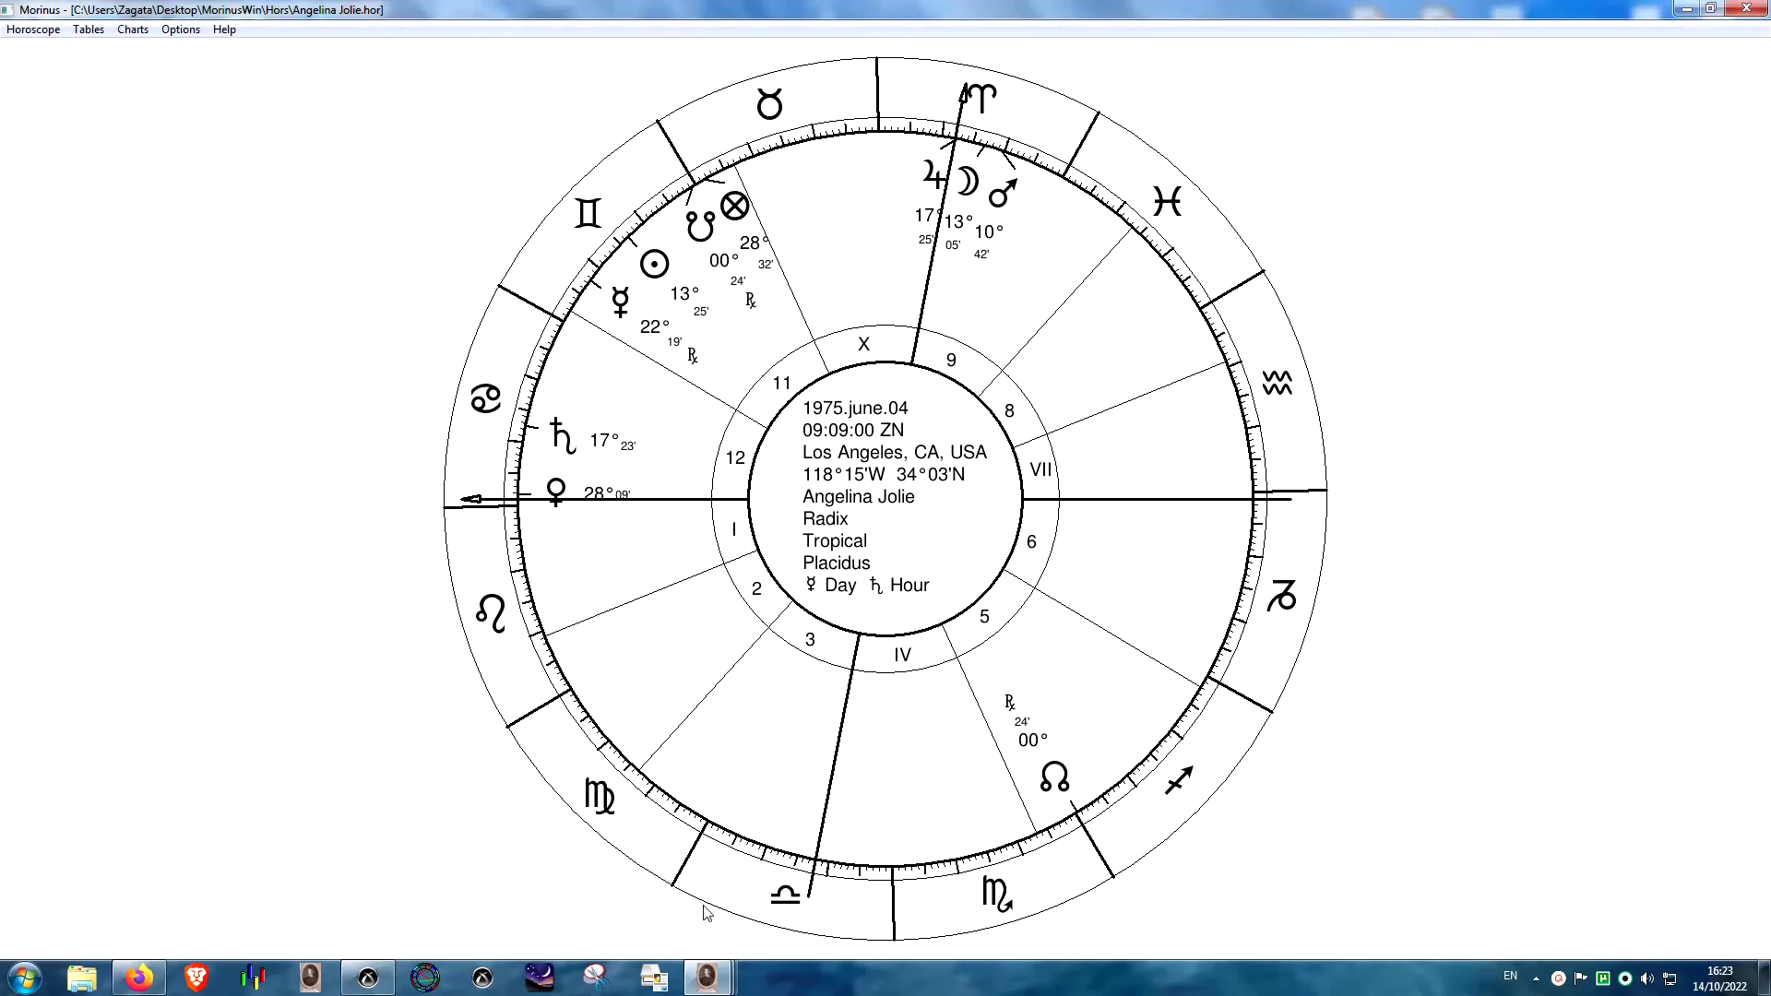
- Minimize the Morinus windows, view the saved Angelina Jolie chart image from the desktop and close it
mouse_move(710, 978)
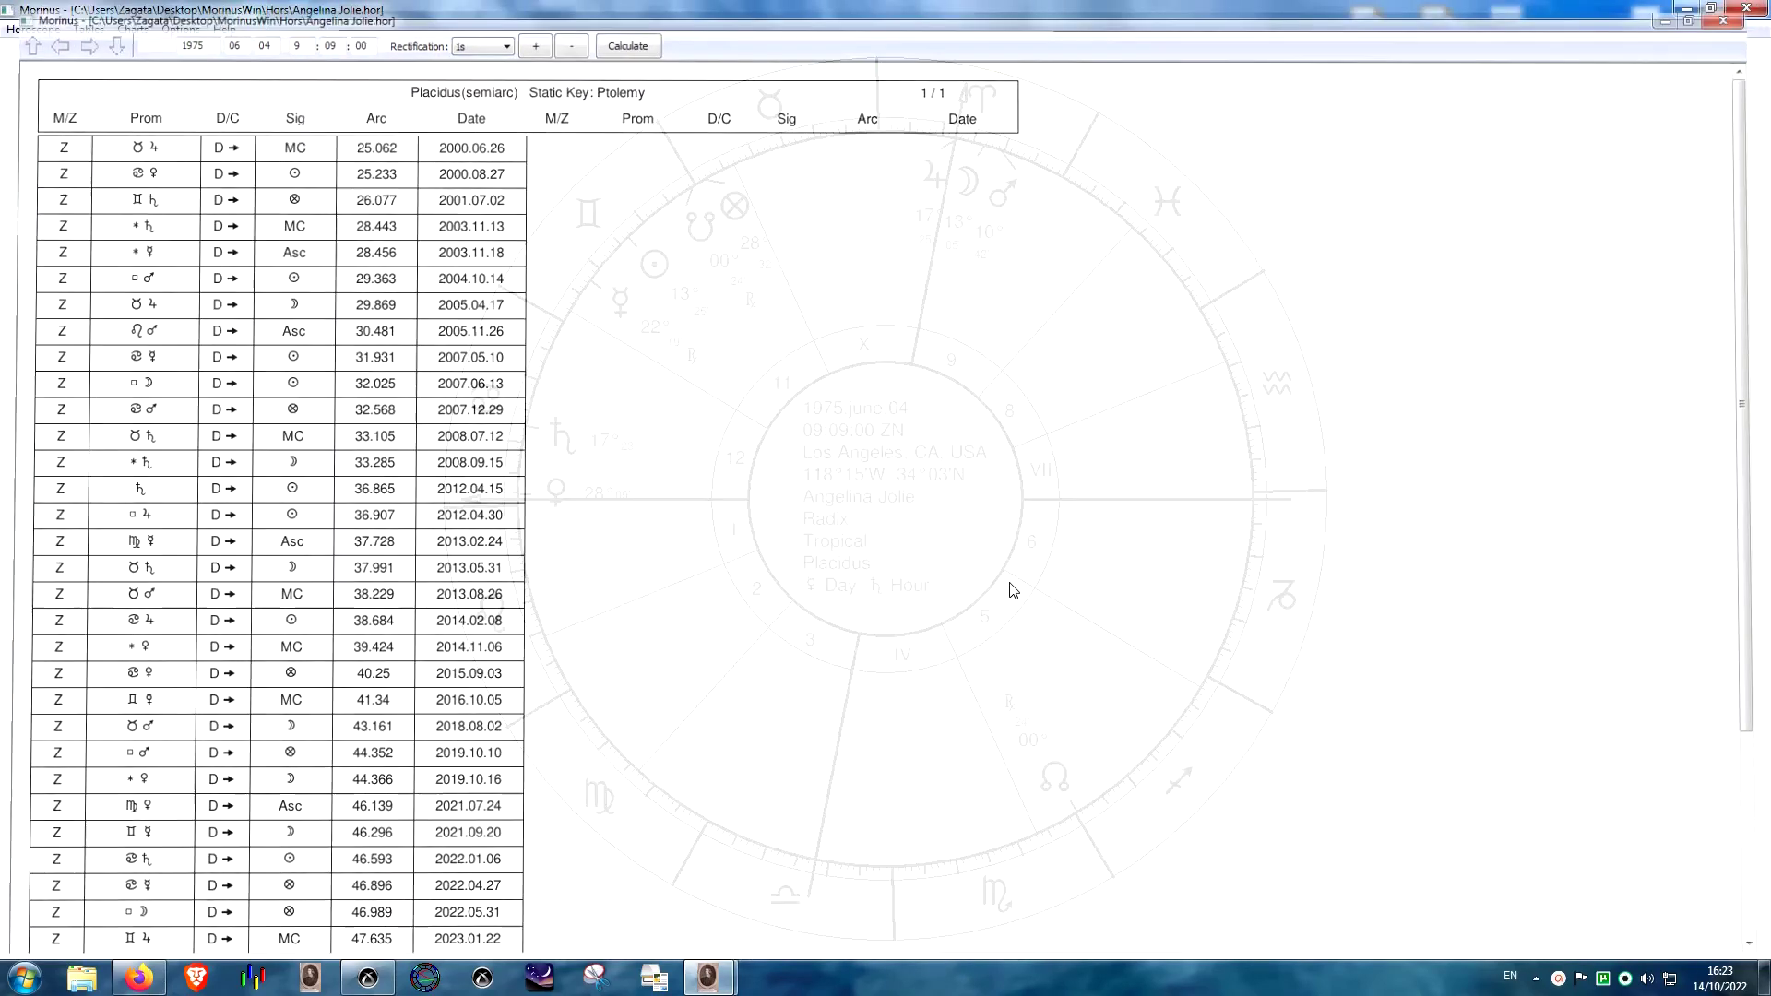
click(810, 869)
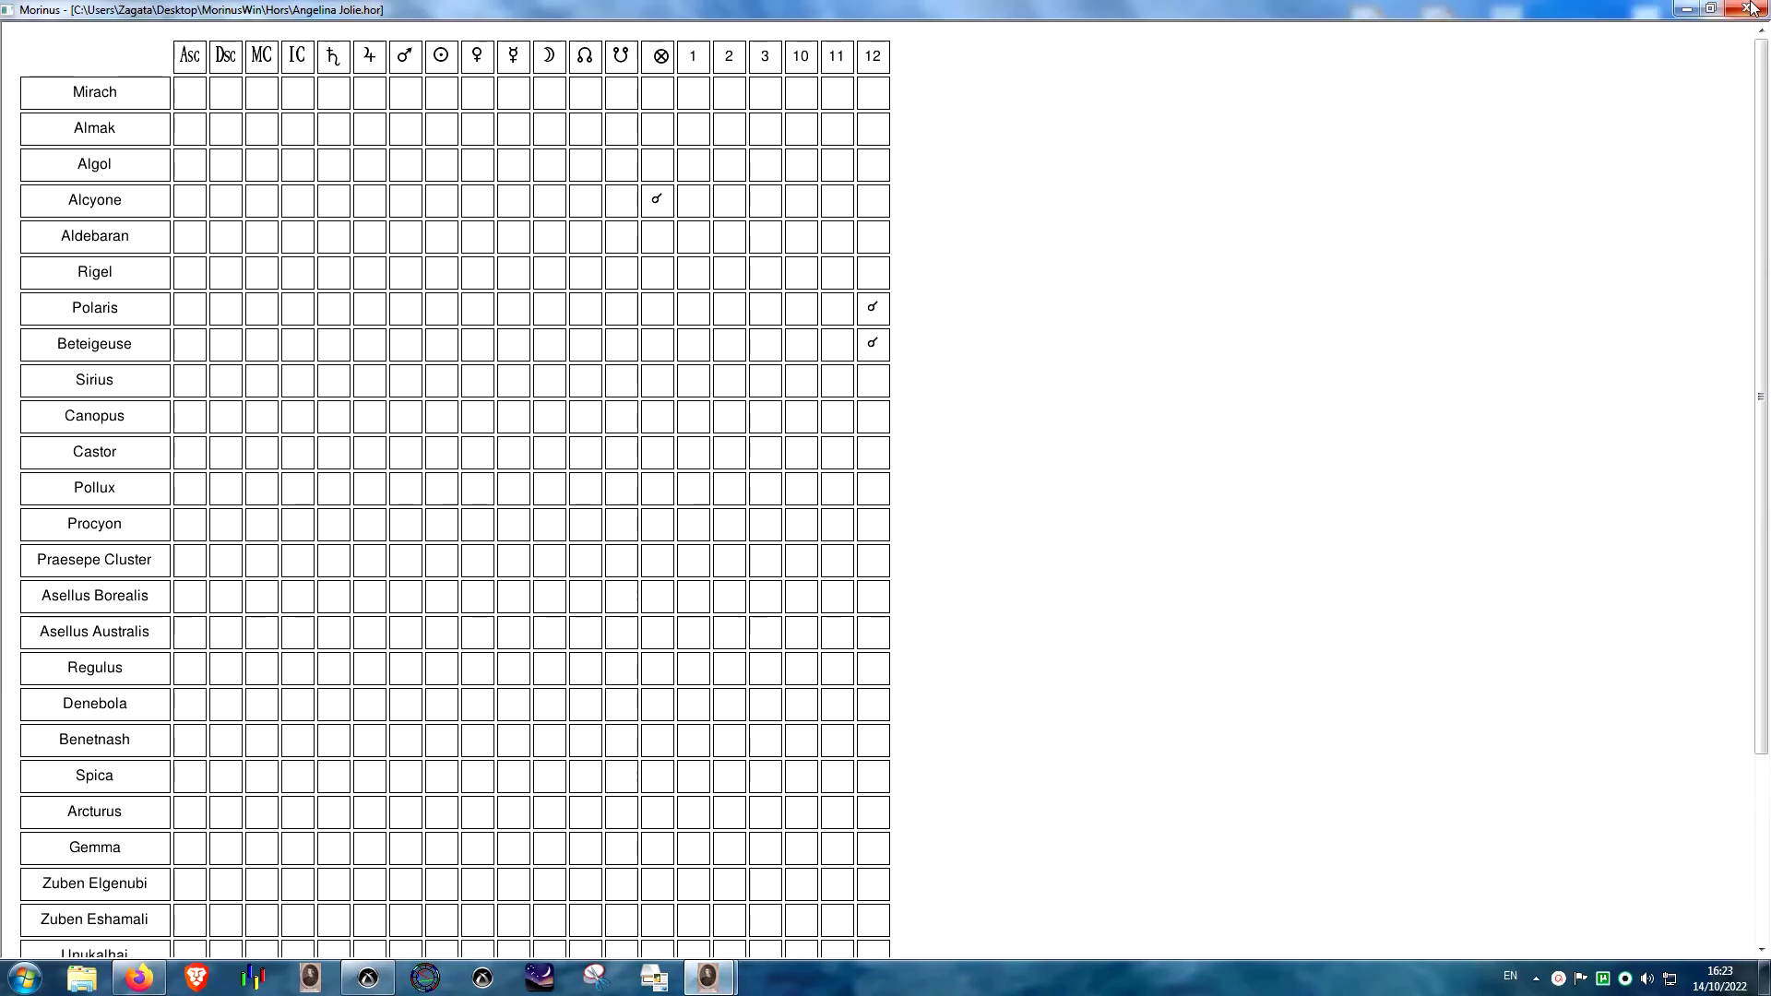
click(1688, 9)
click(1688, 8)
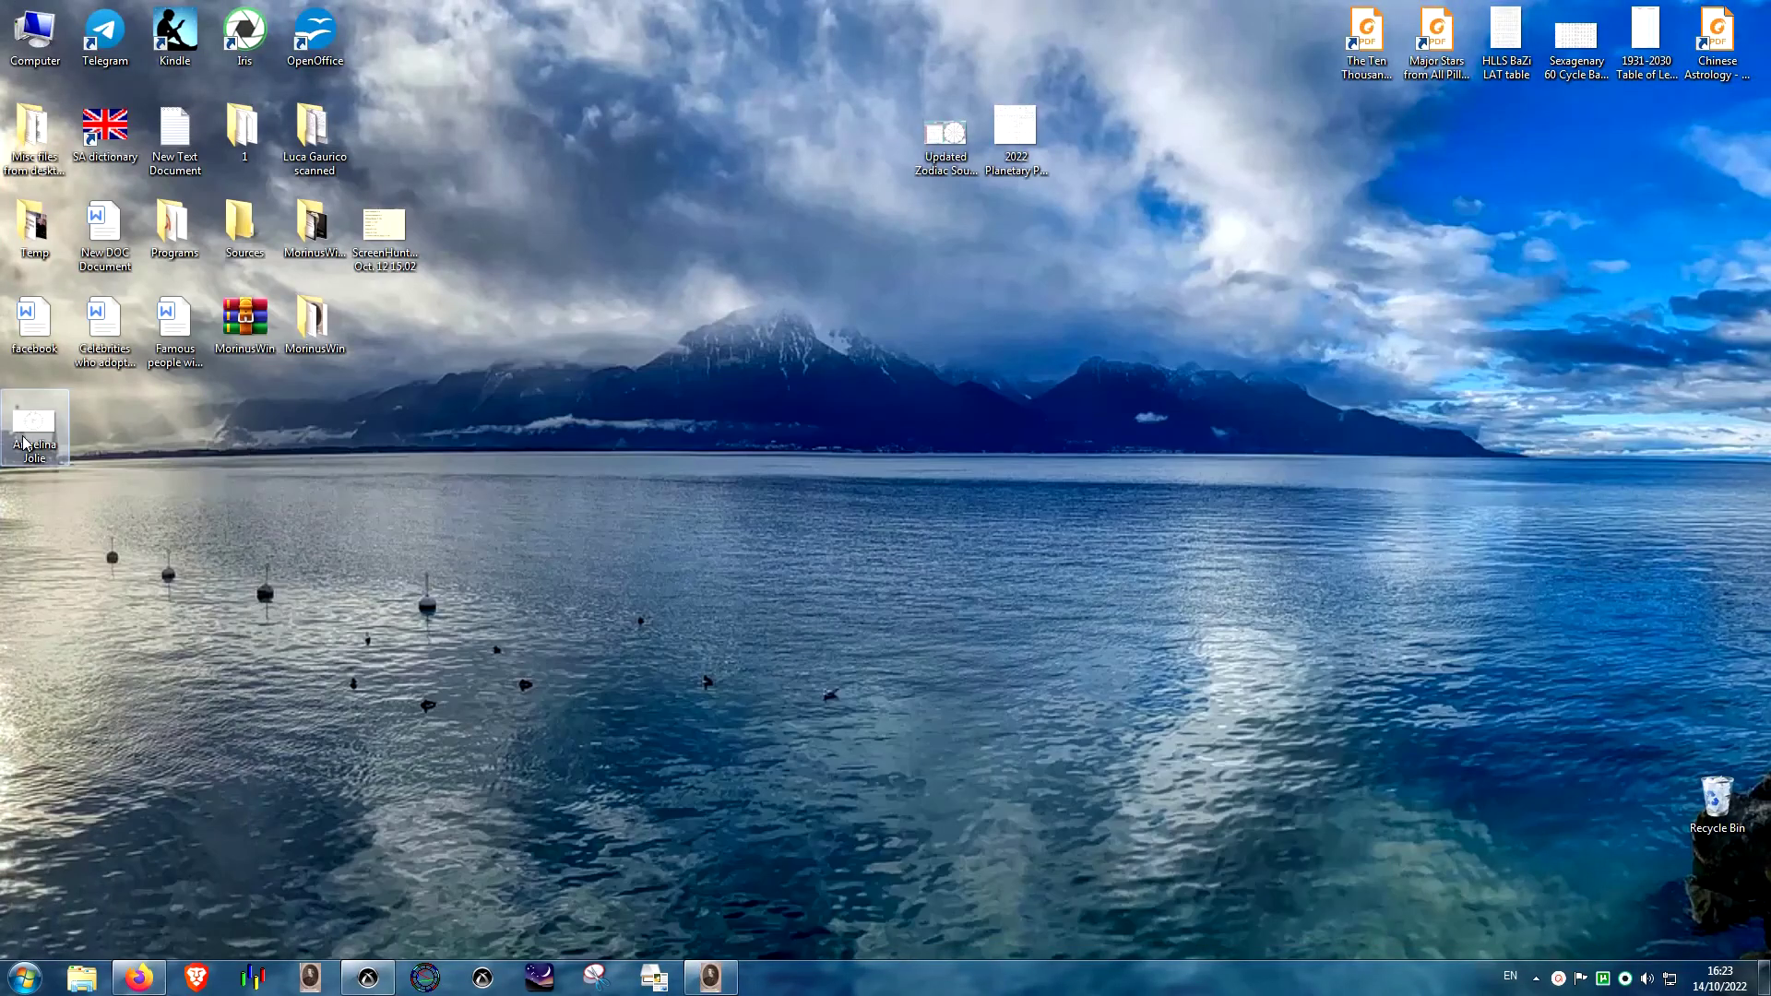
double_click(22, 443)
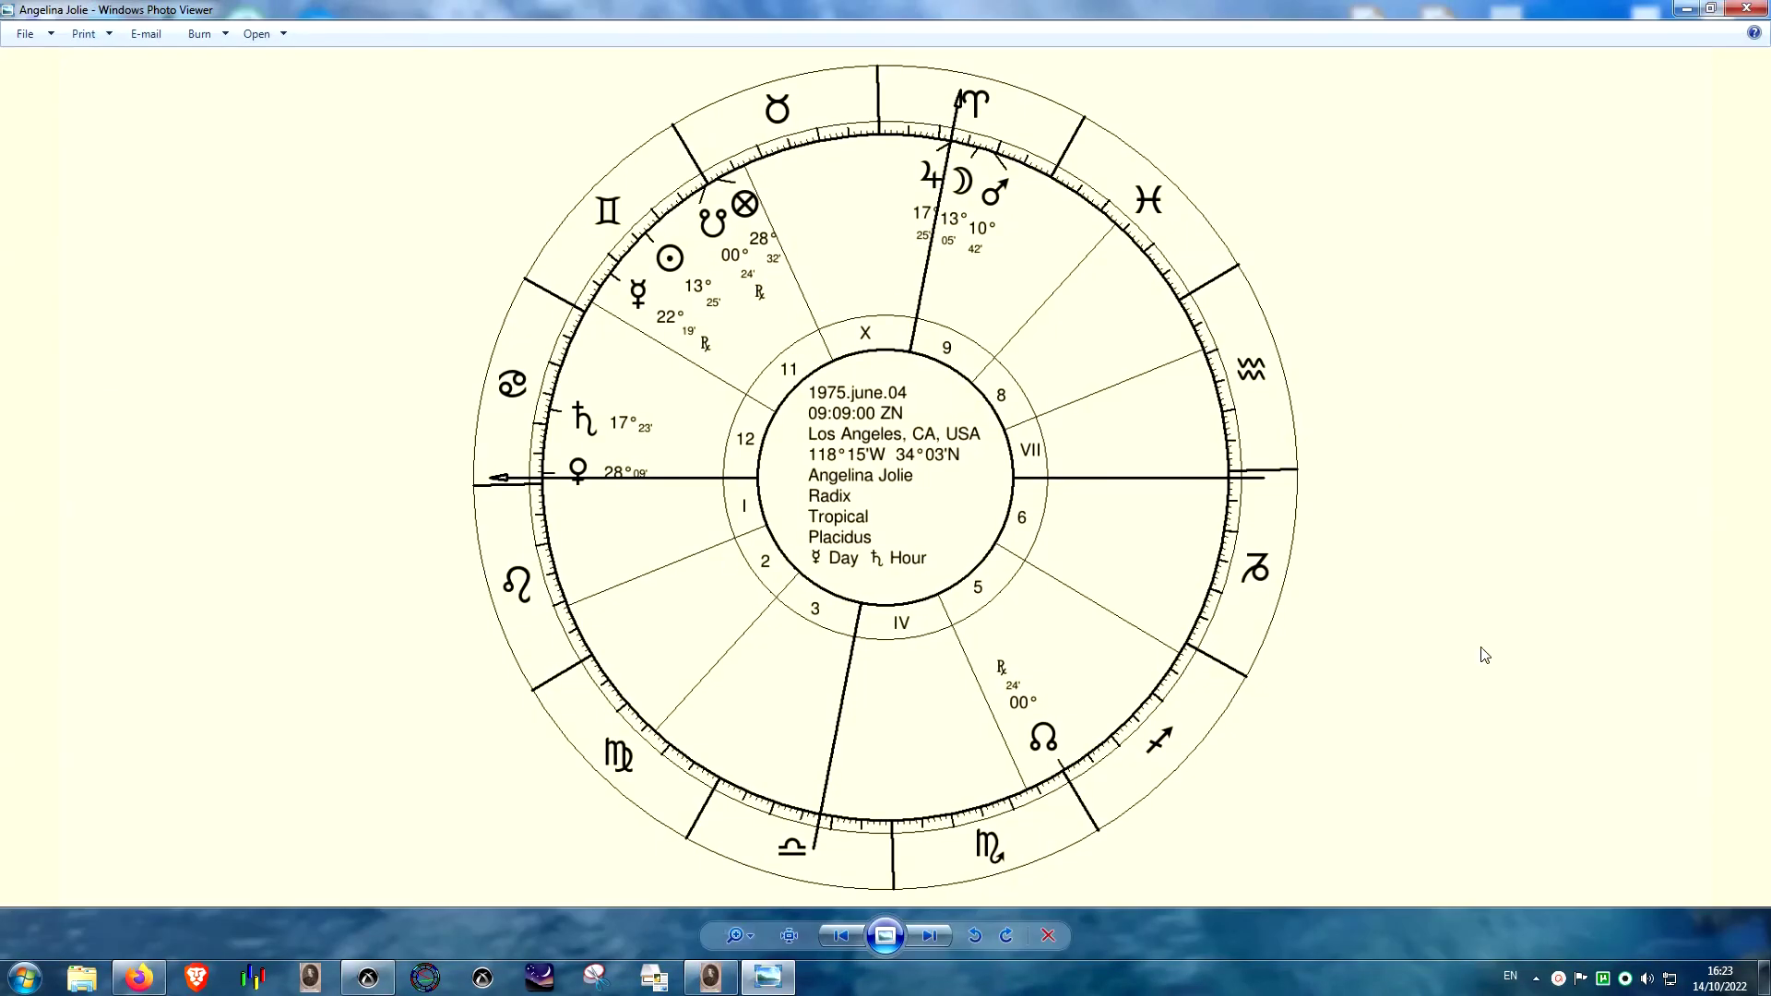
click(1746, 9)
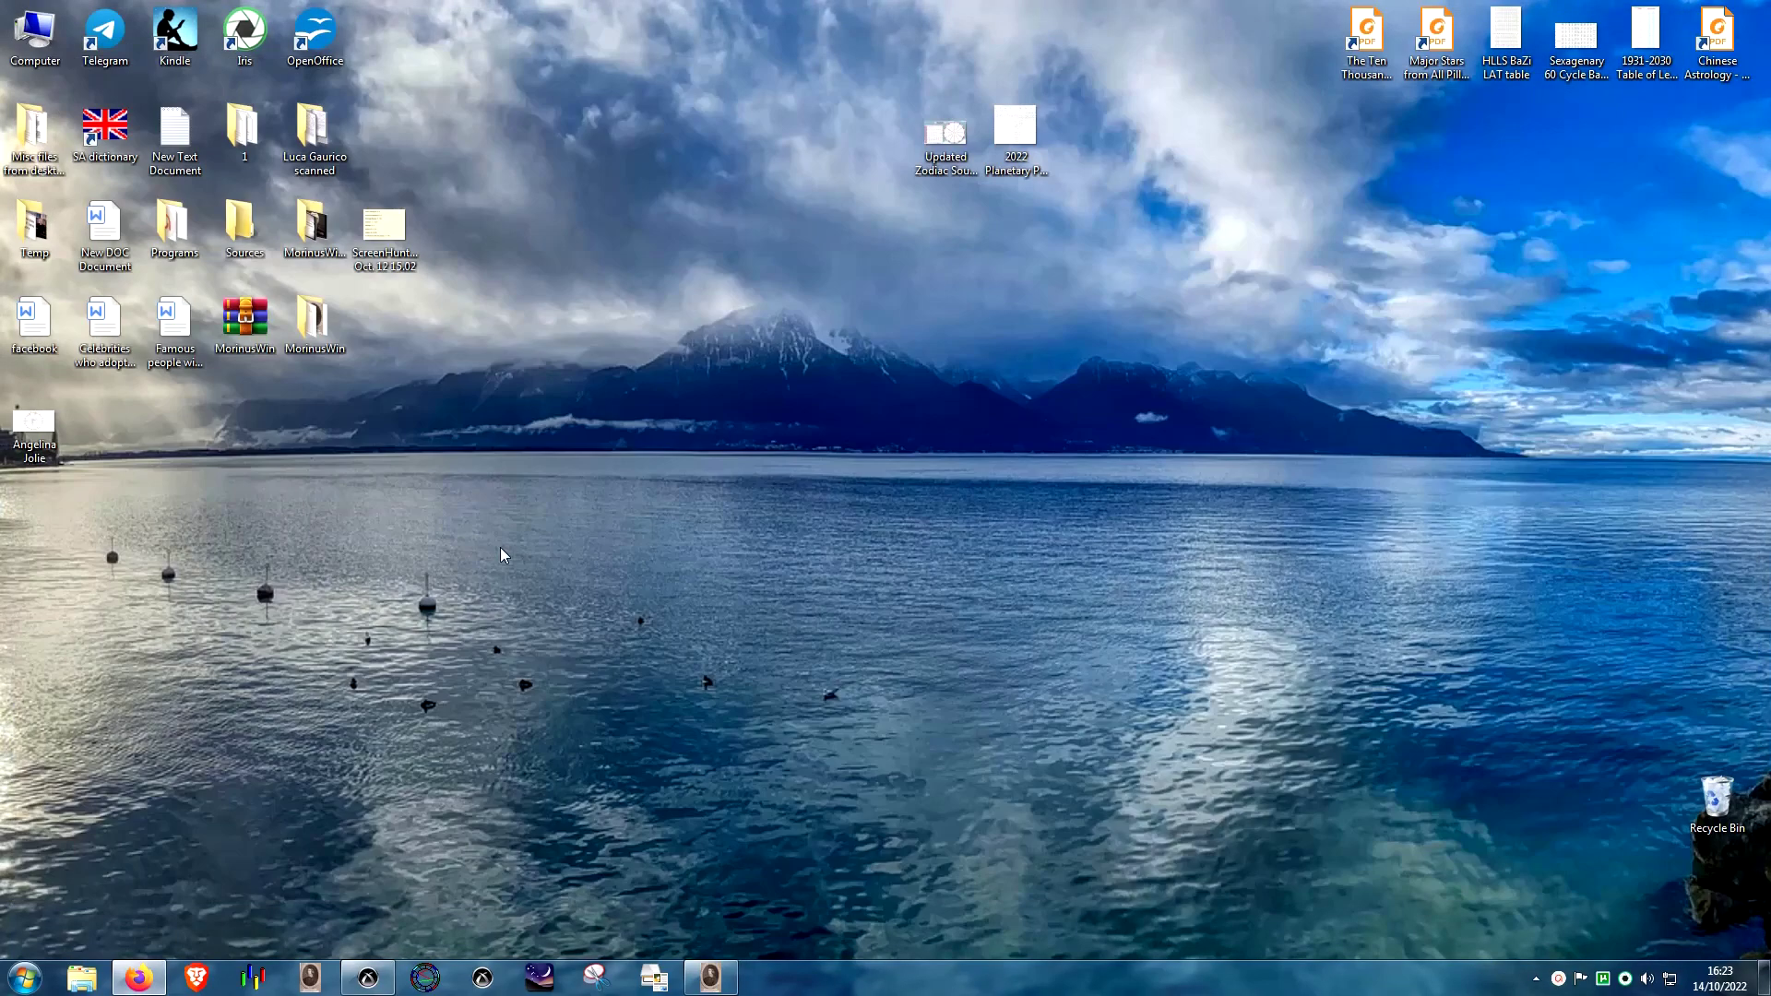
- Bring Morinus back up and set the chart to Color in the Appearance I options
click(708, 974)
click(179, 30)
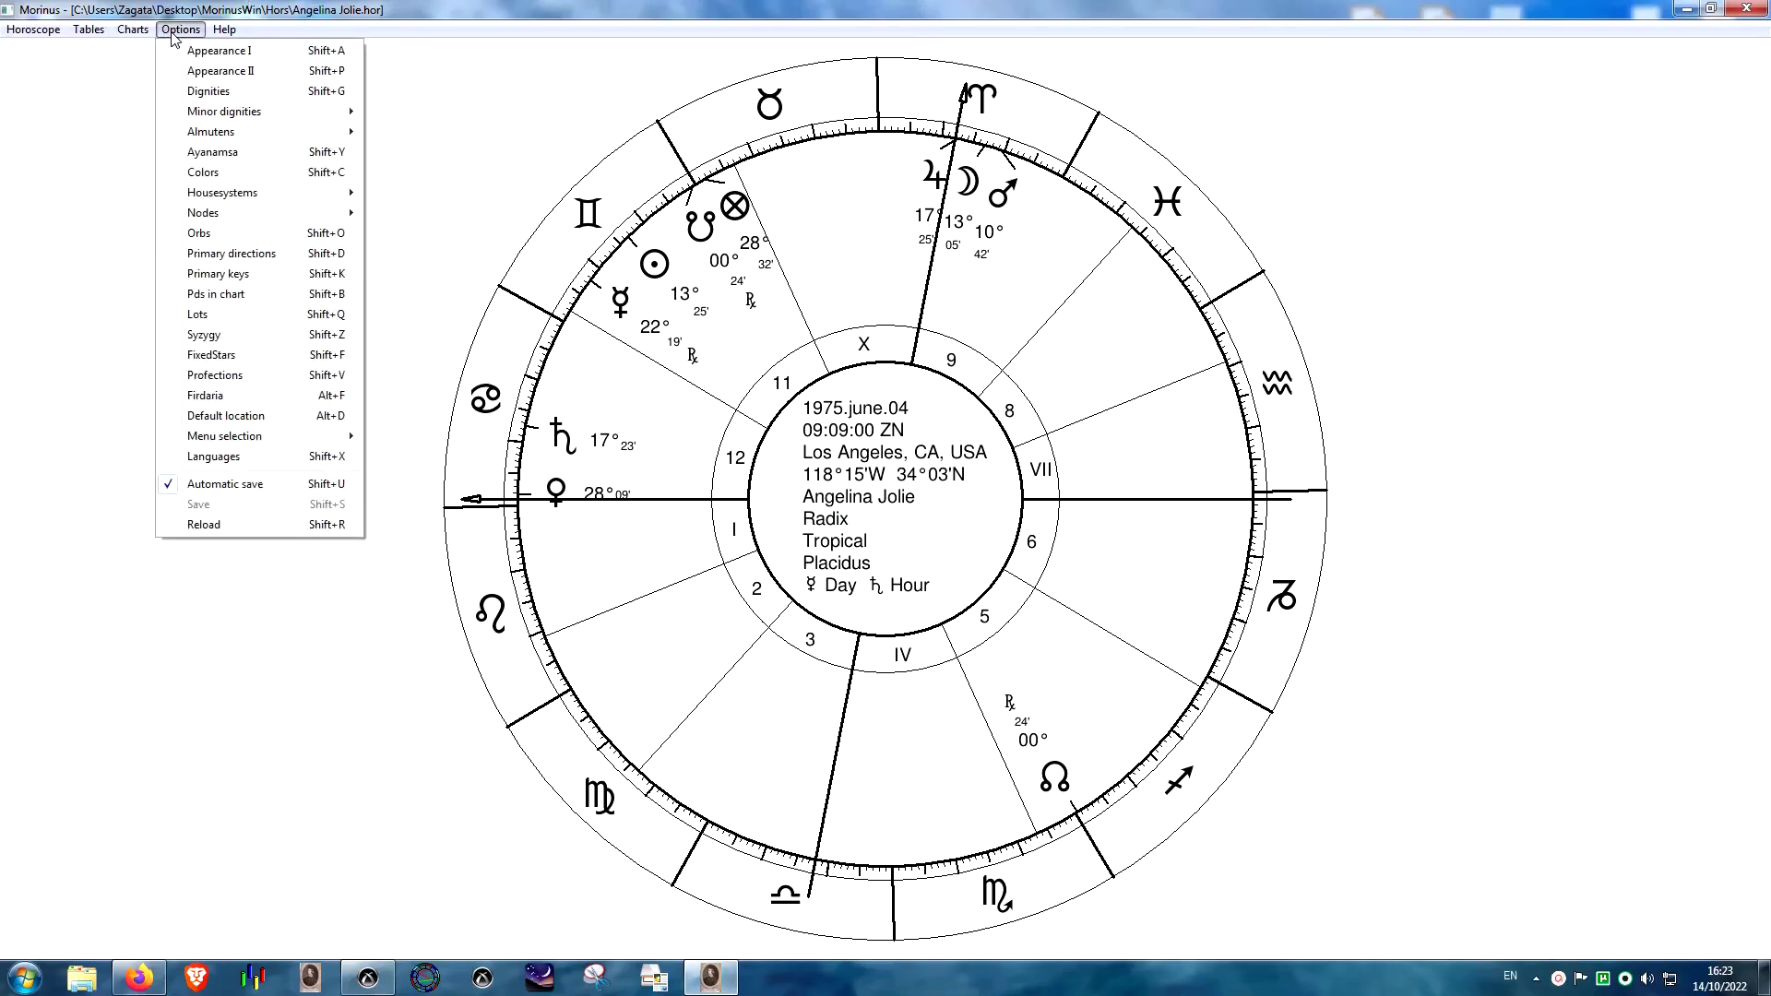
click(219, 51)
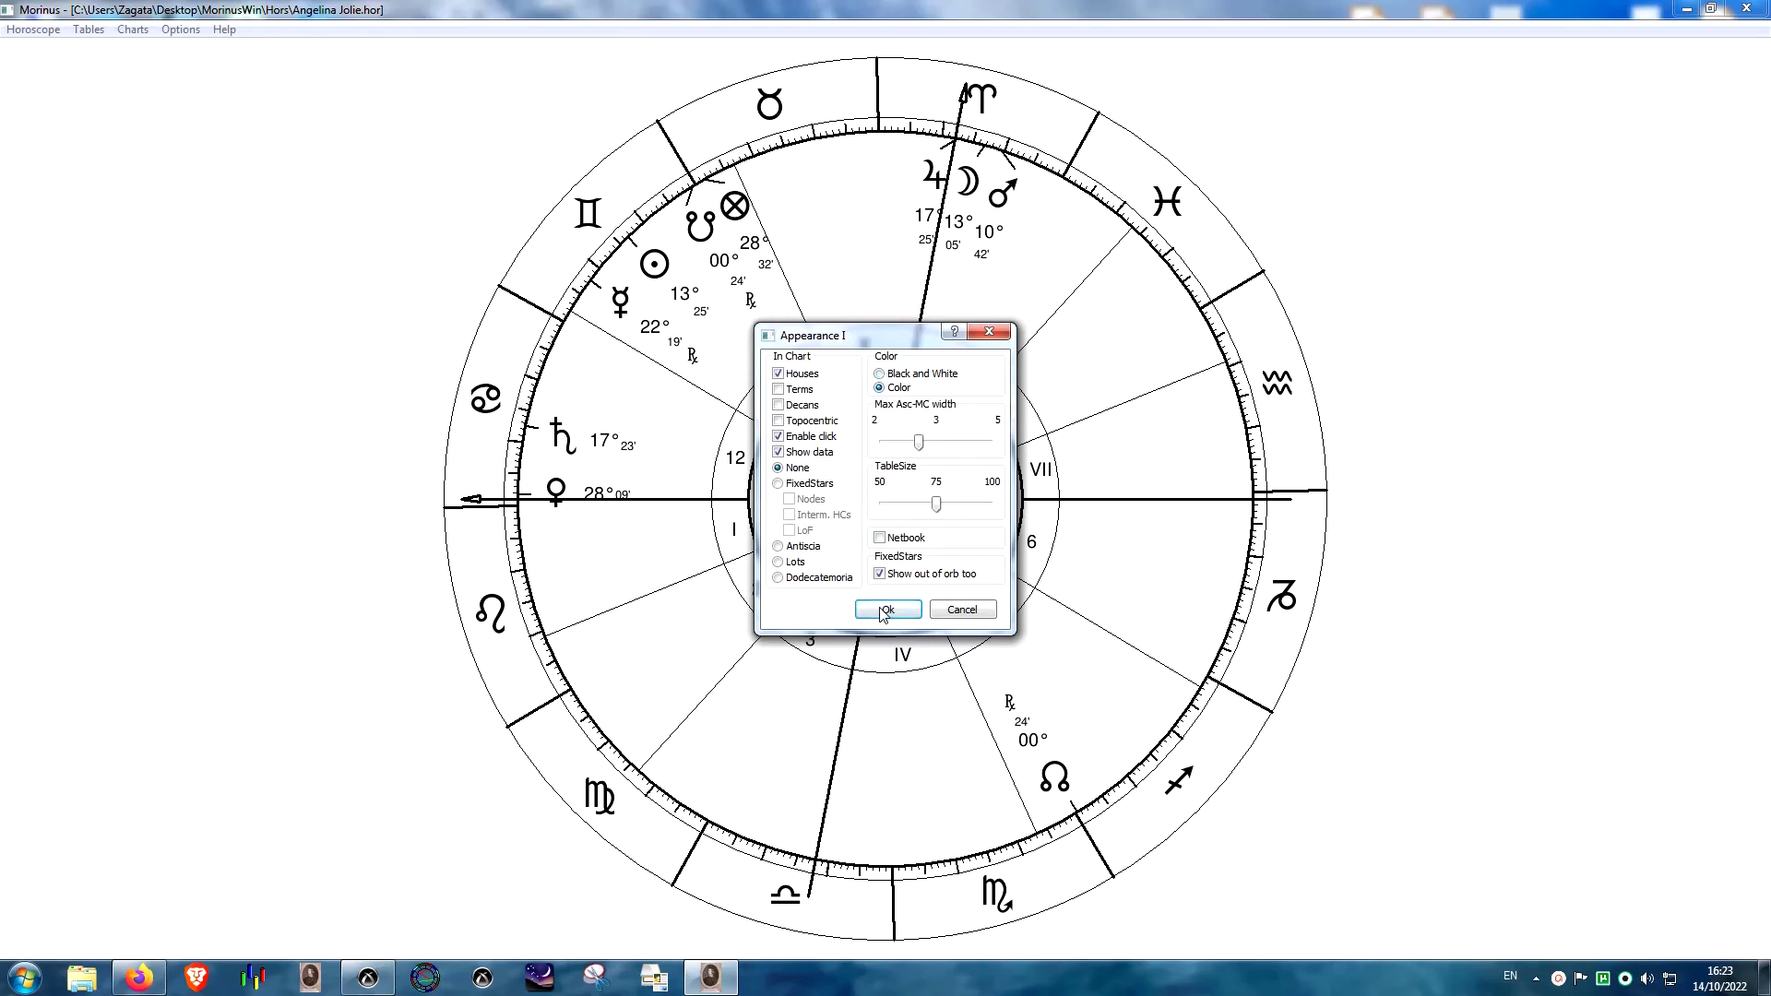
click(884, 610)
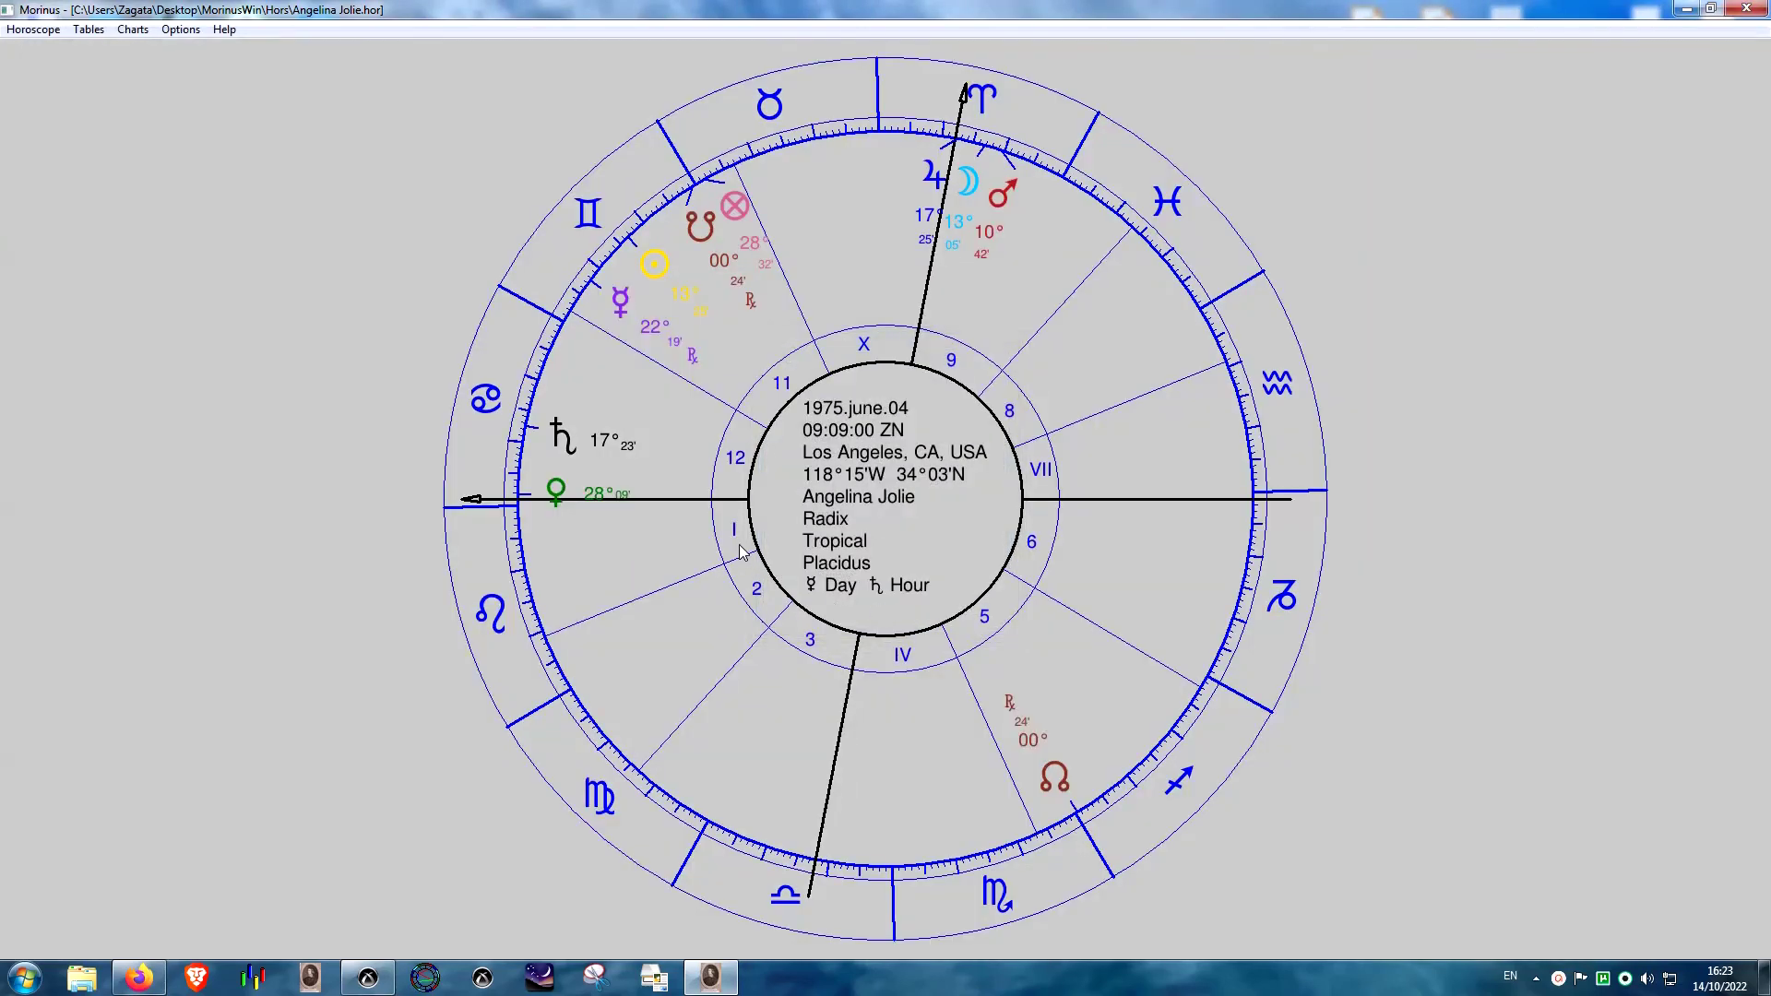
- Set the chart back to Black and White in the Appearance I options
click(174, 32)
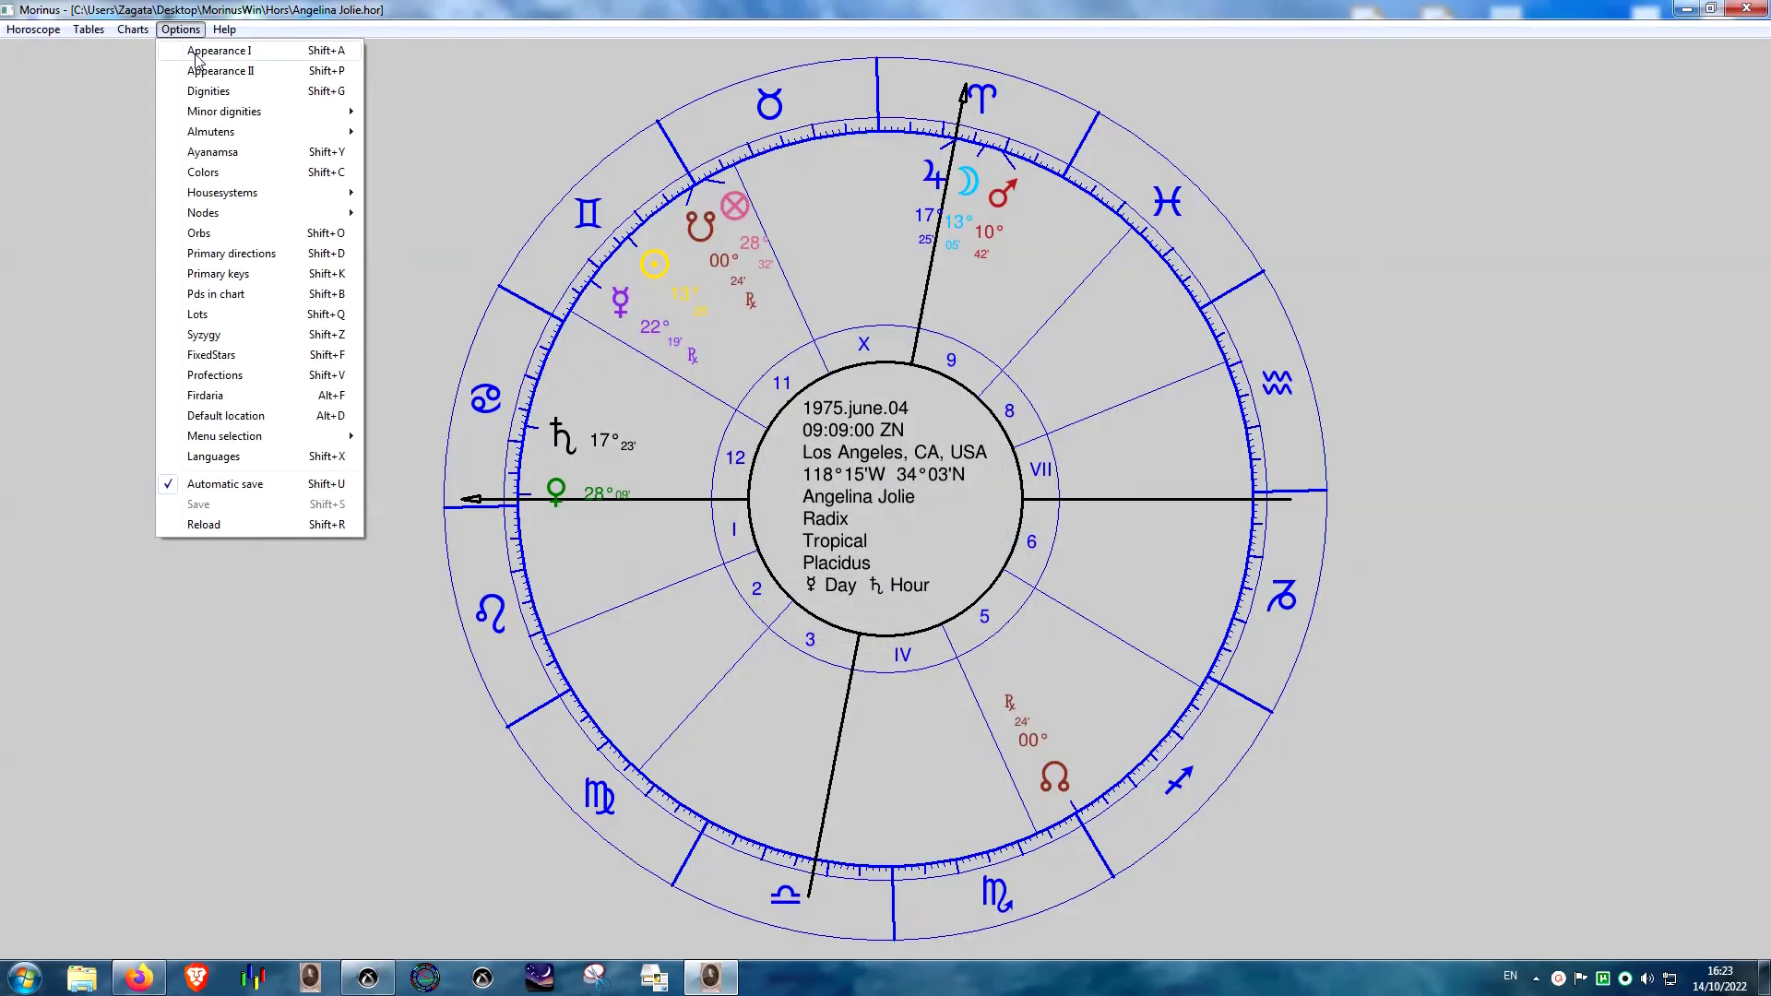
click(194, 51)
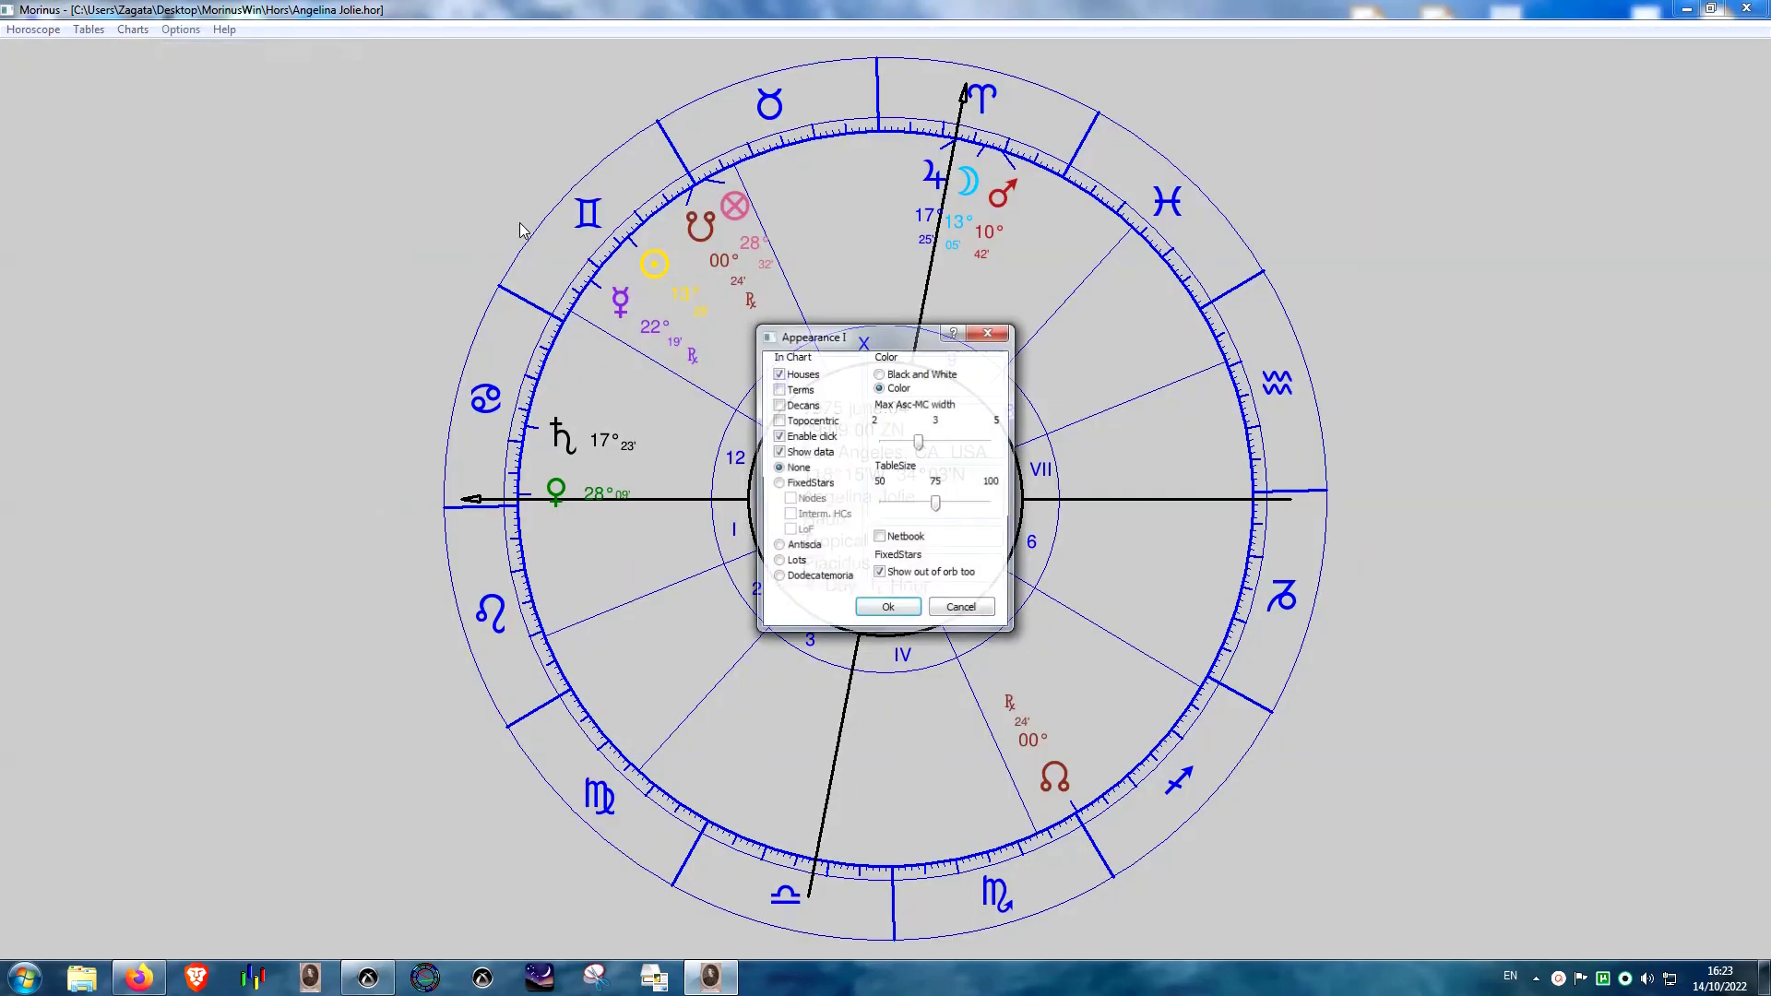
click(880, 373)
click(888, 611)
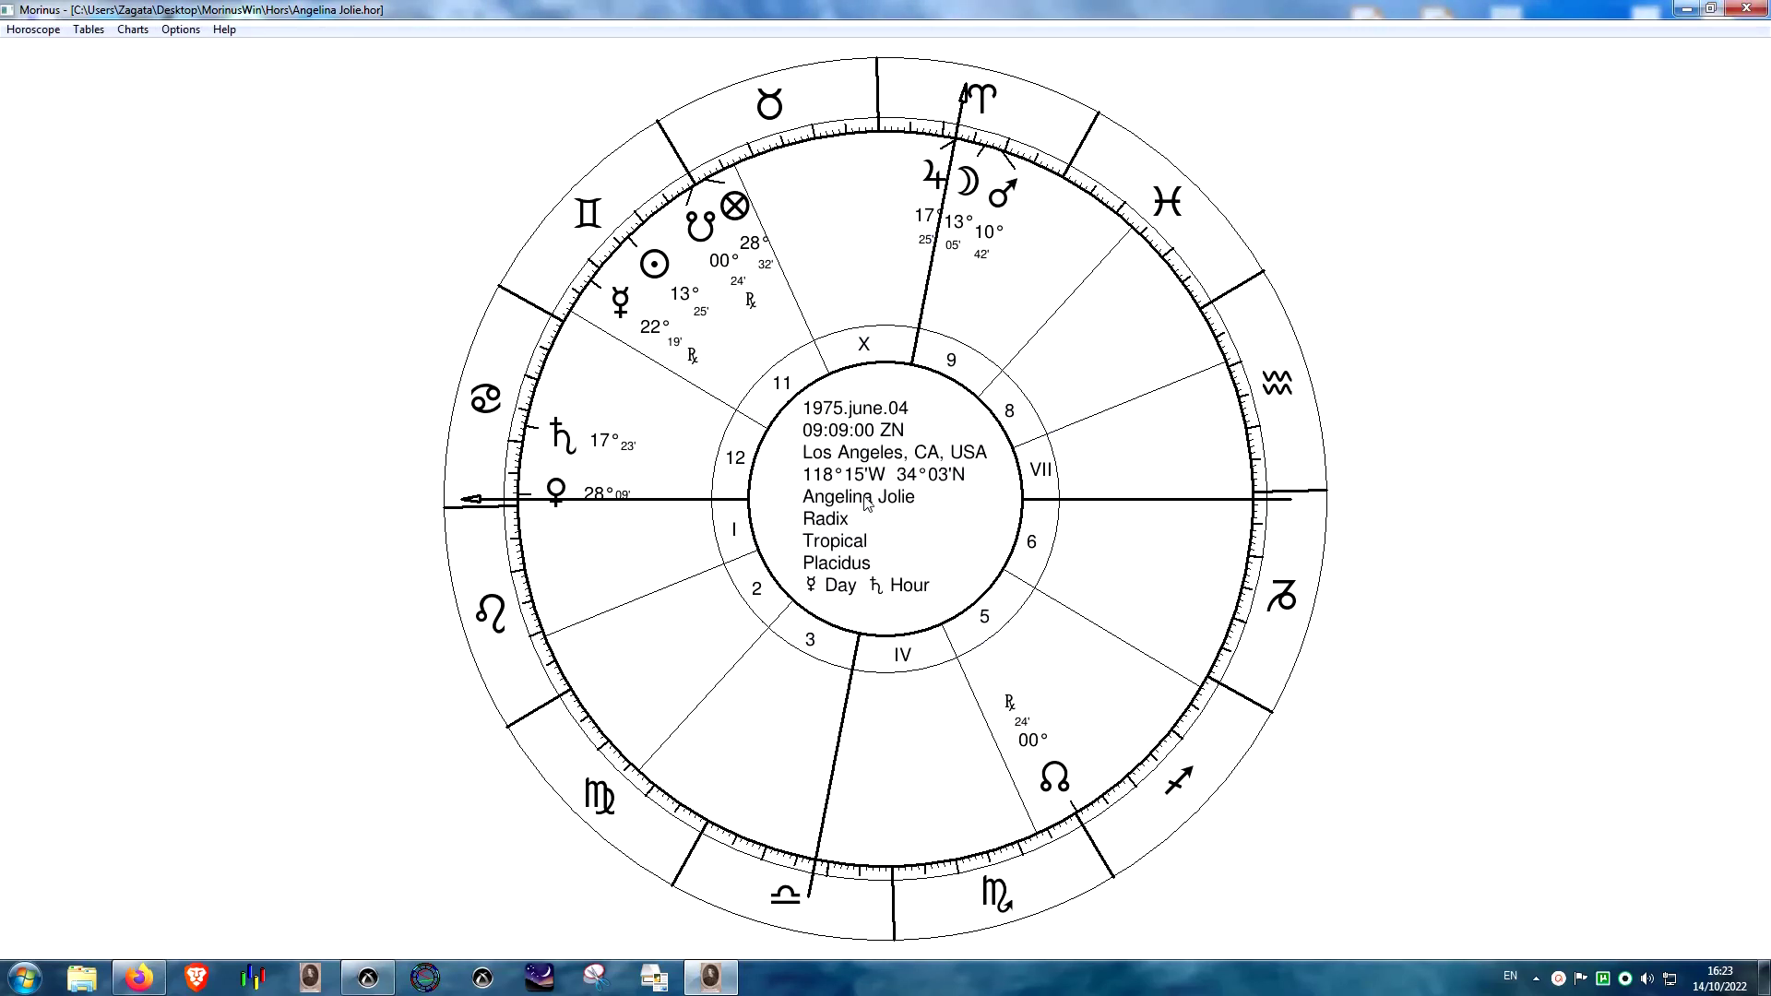
- Review the Revolutions chart settings for the Sun and dismiss them without generating a chart
click(18, 32)
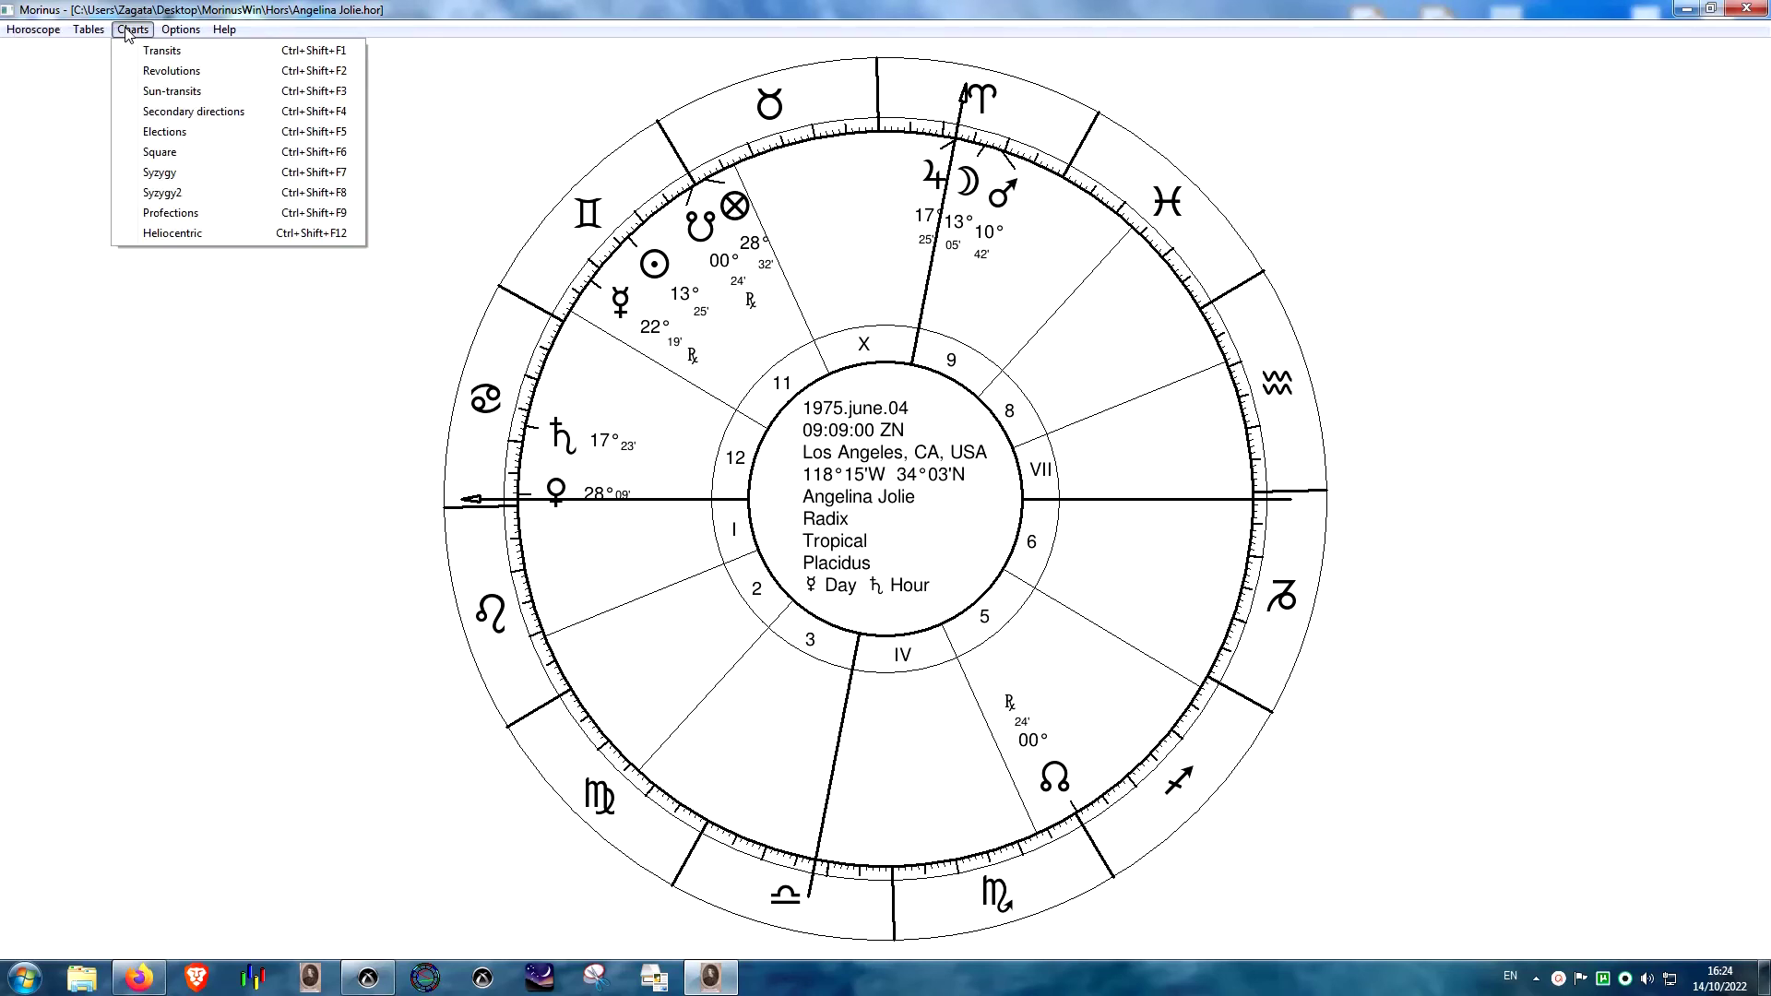
mouse_move(127, 31)
click(172, 71)
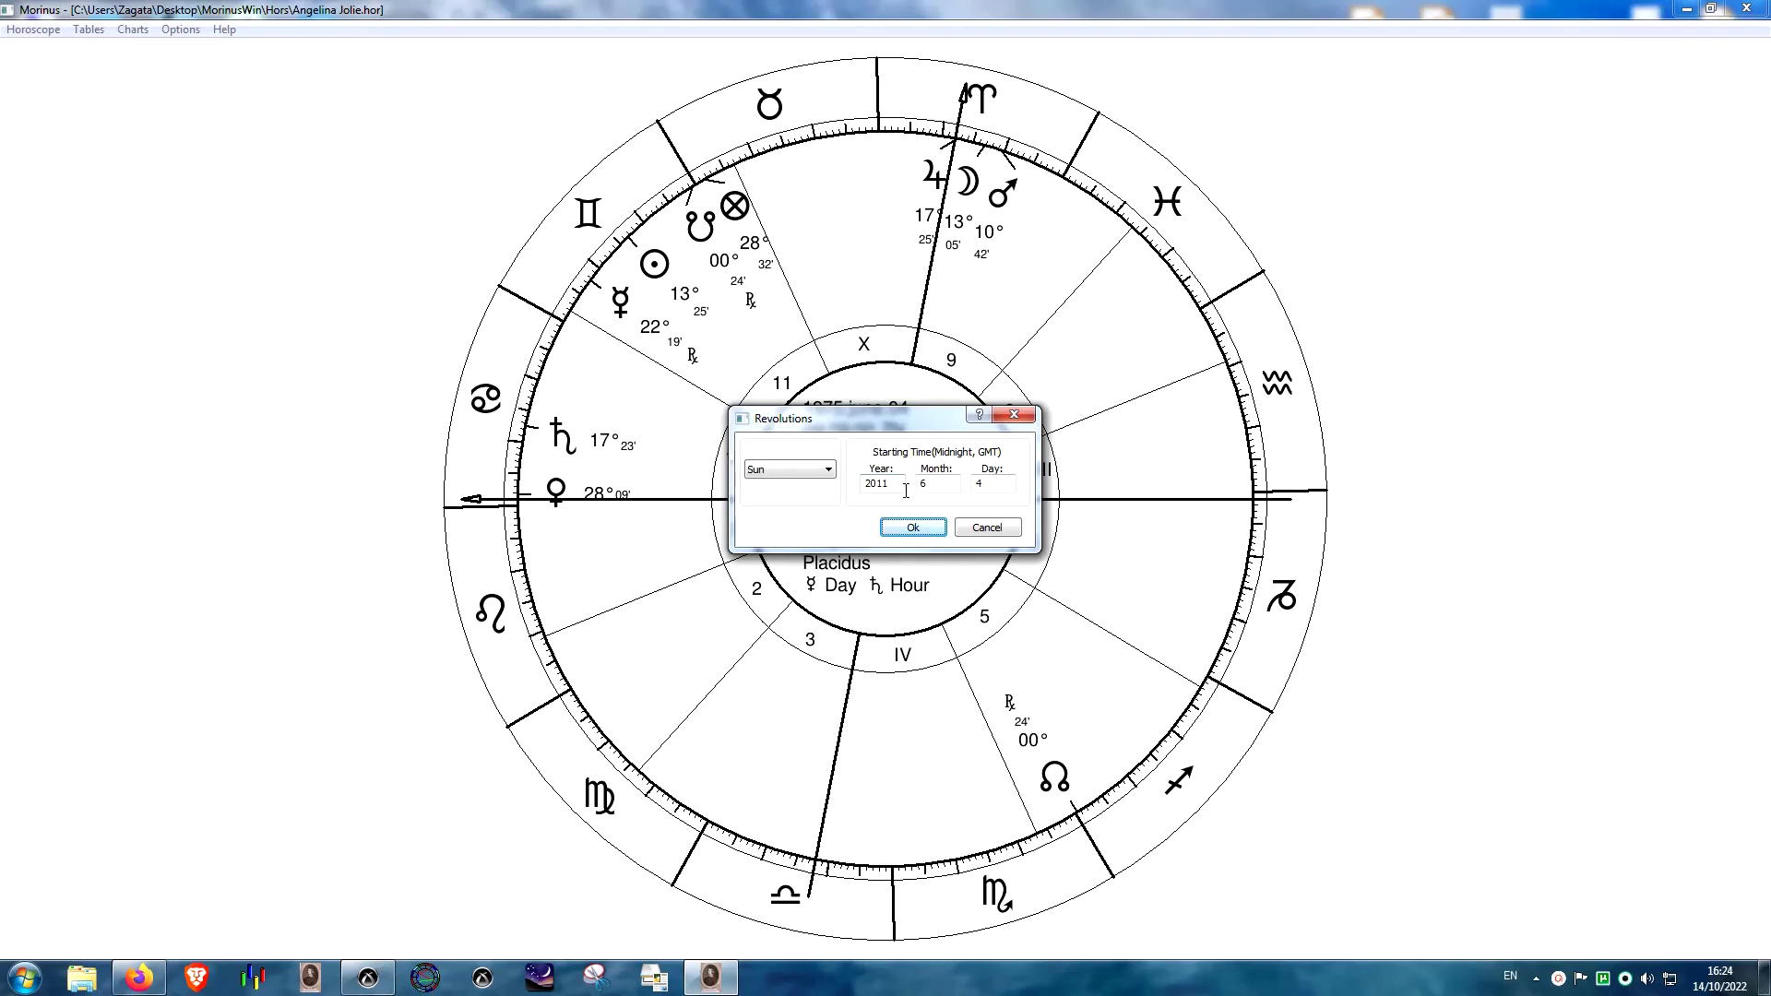
click(974, 528)
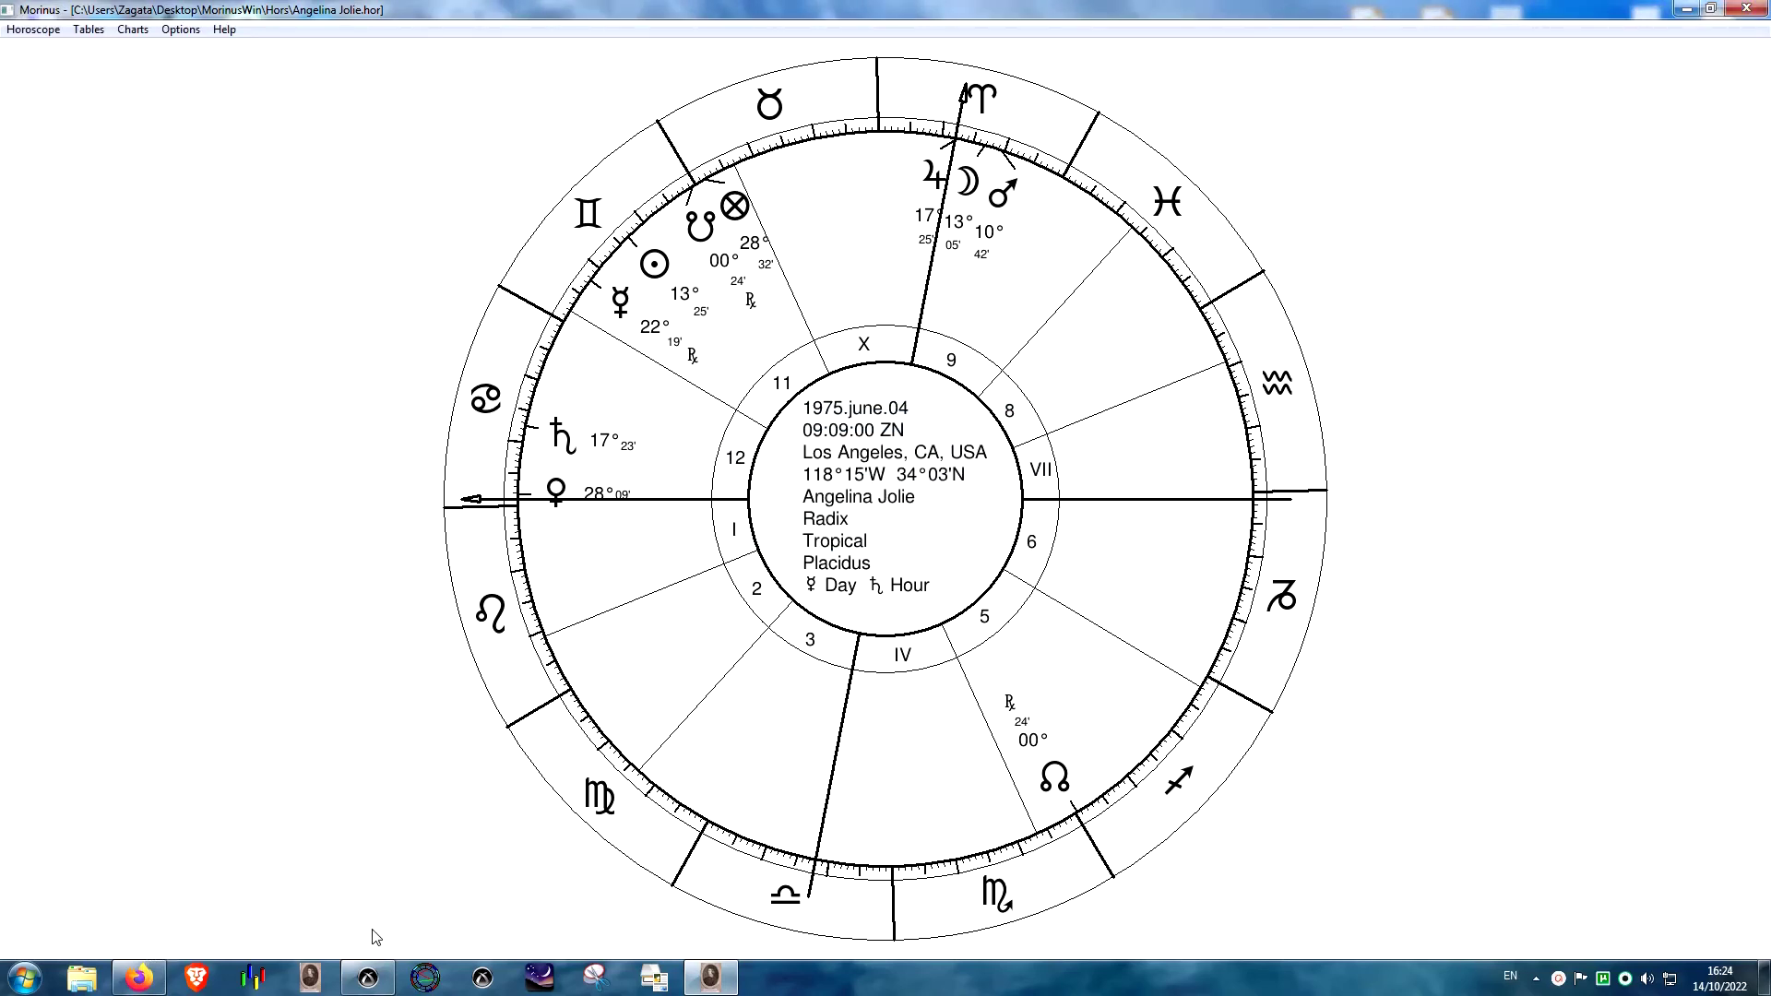
- Switch to Delphic Oracle and close the Firdariyyah table
click(369, 977)
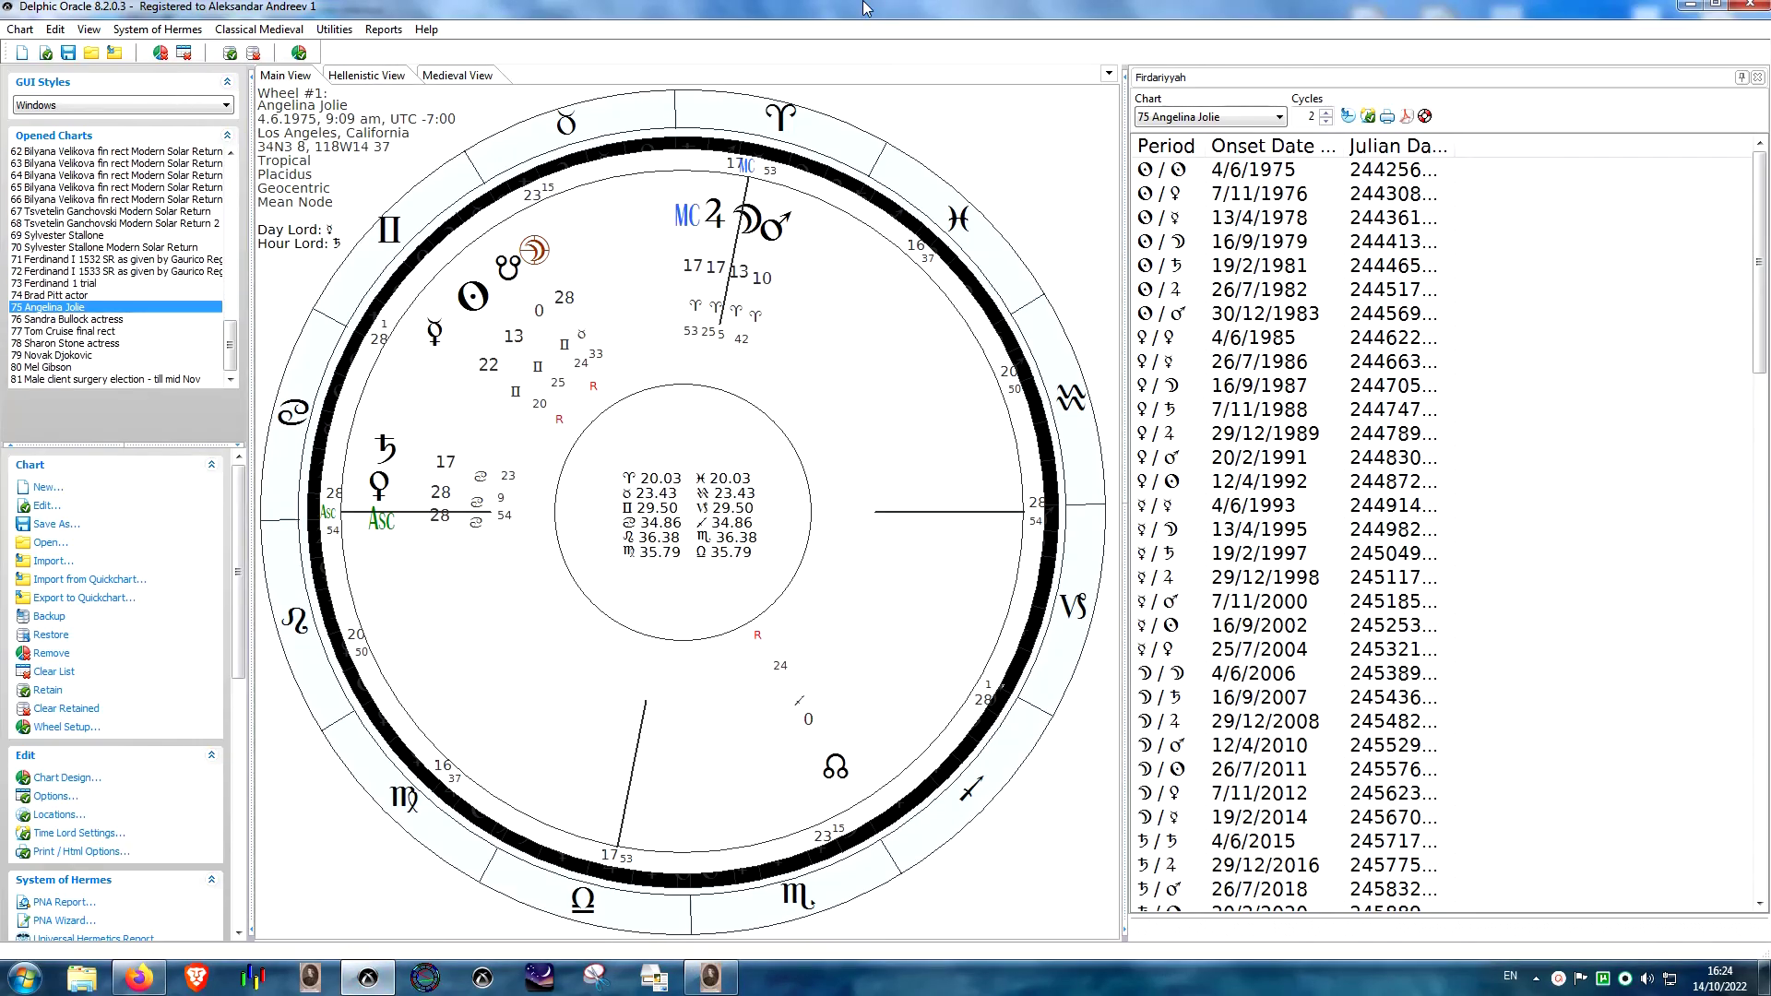
click(1759, 78)
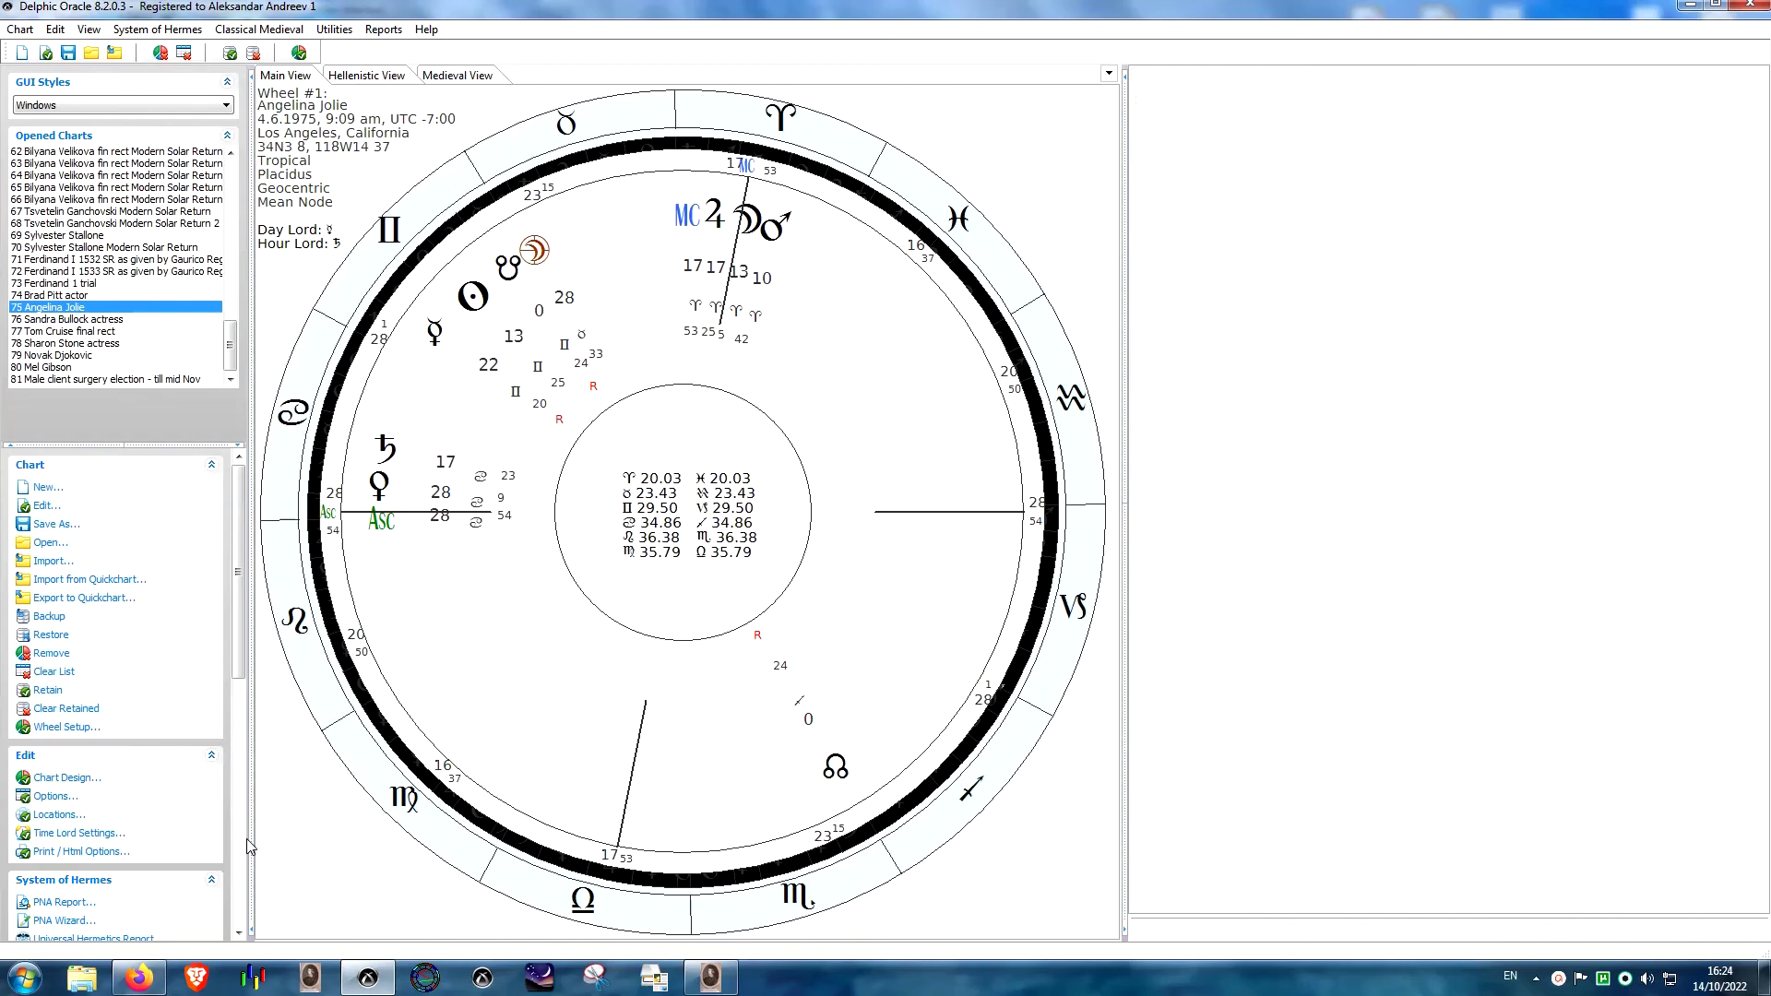
- Switch to Firefox, search Astrodienst for "brad pitt" and examine the birth data in his Astro-Databank entry
click(138, 978)
click(555, 29)
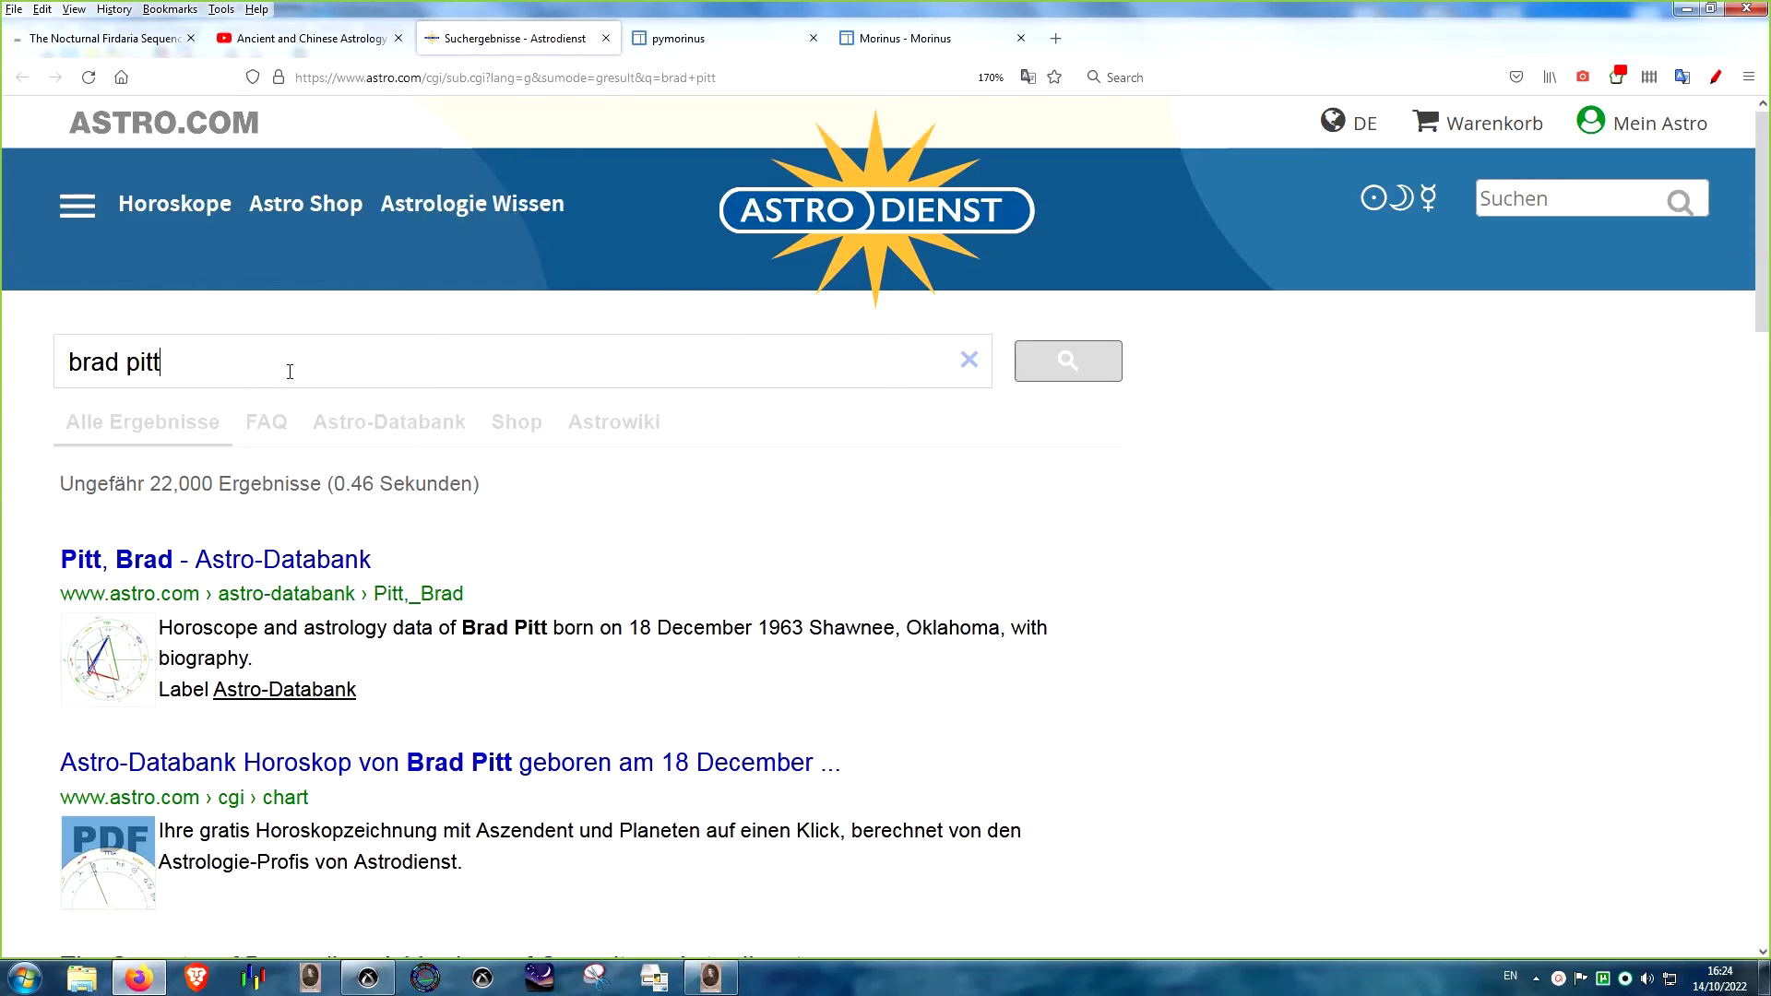
click(1067, 362)
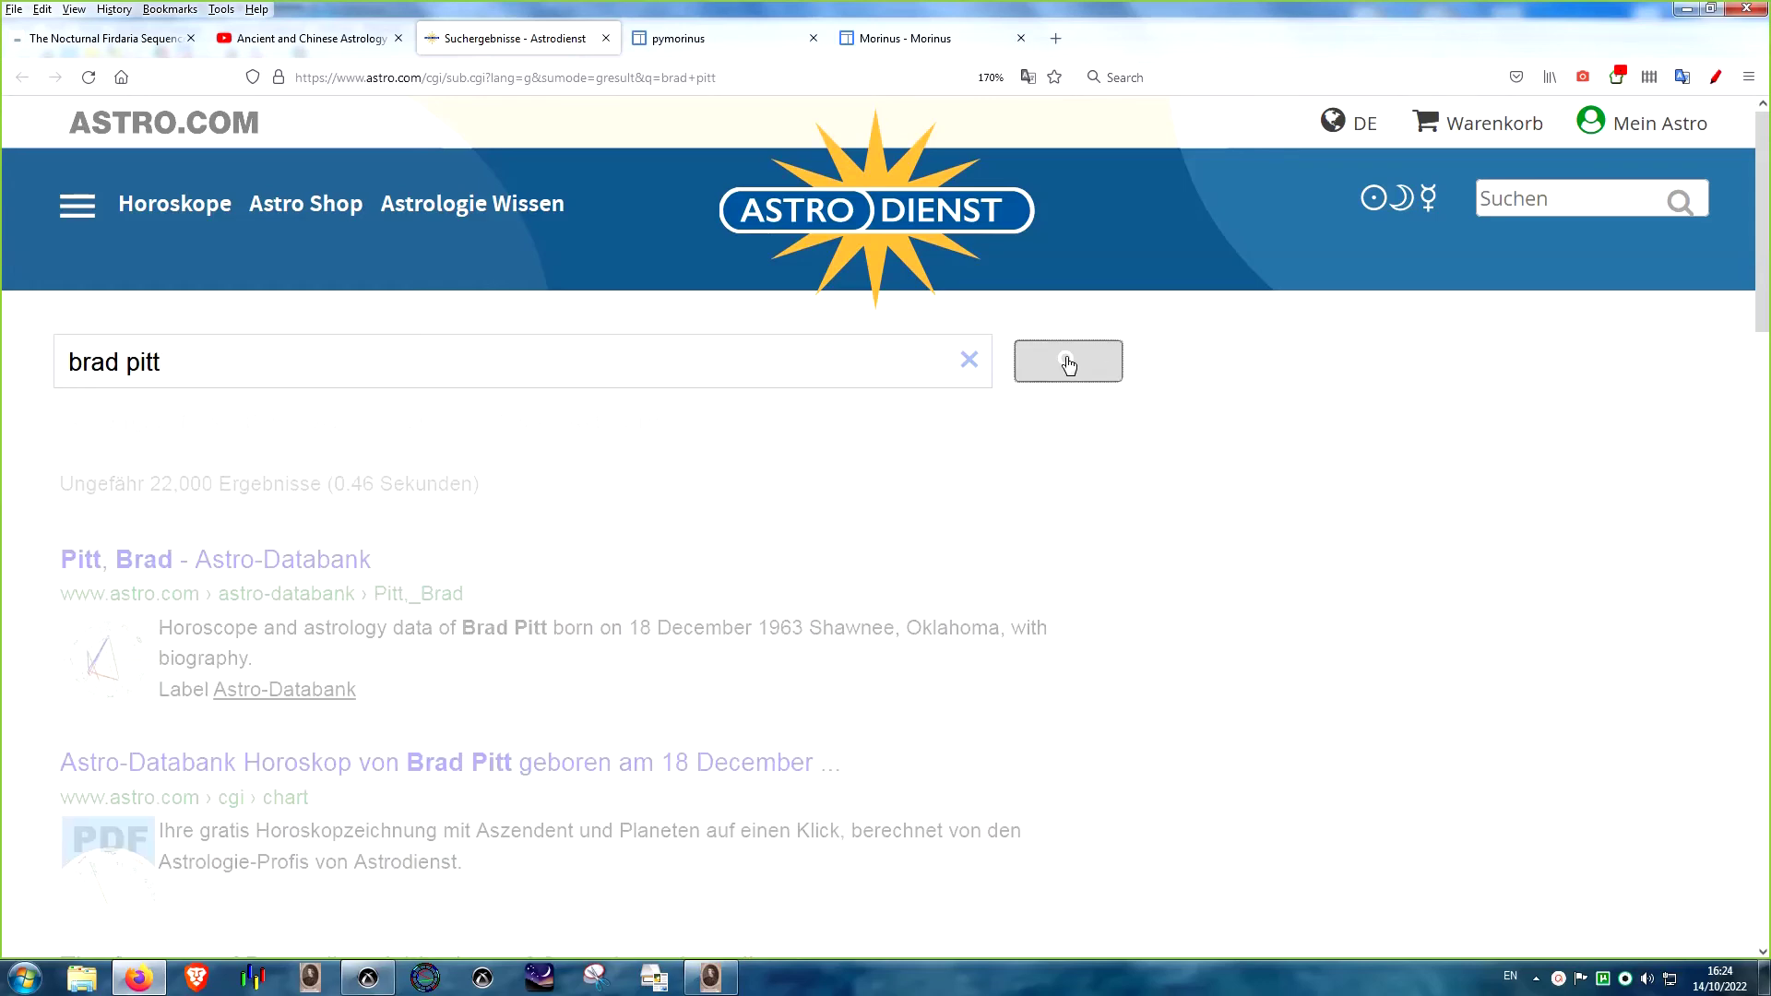
click(273, 561)
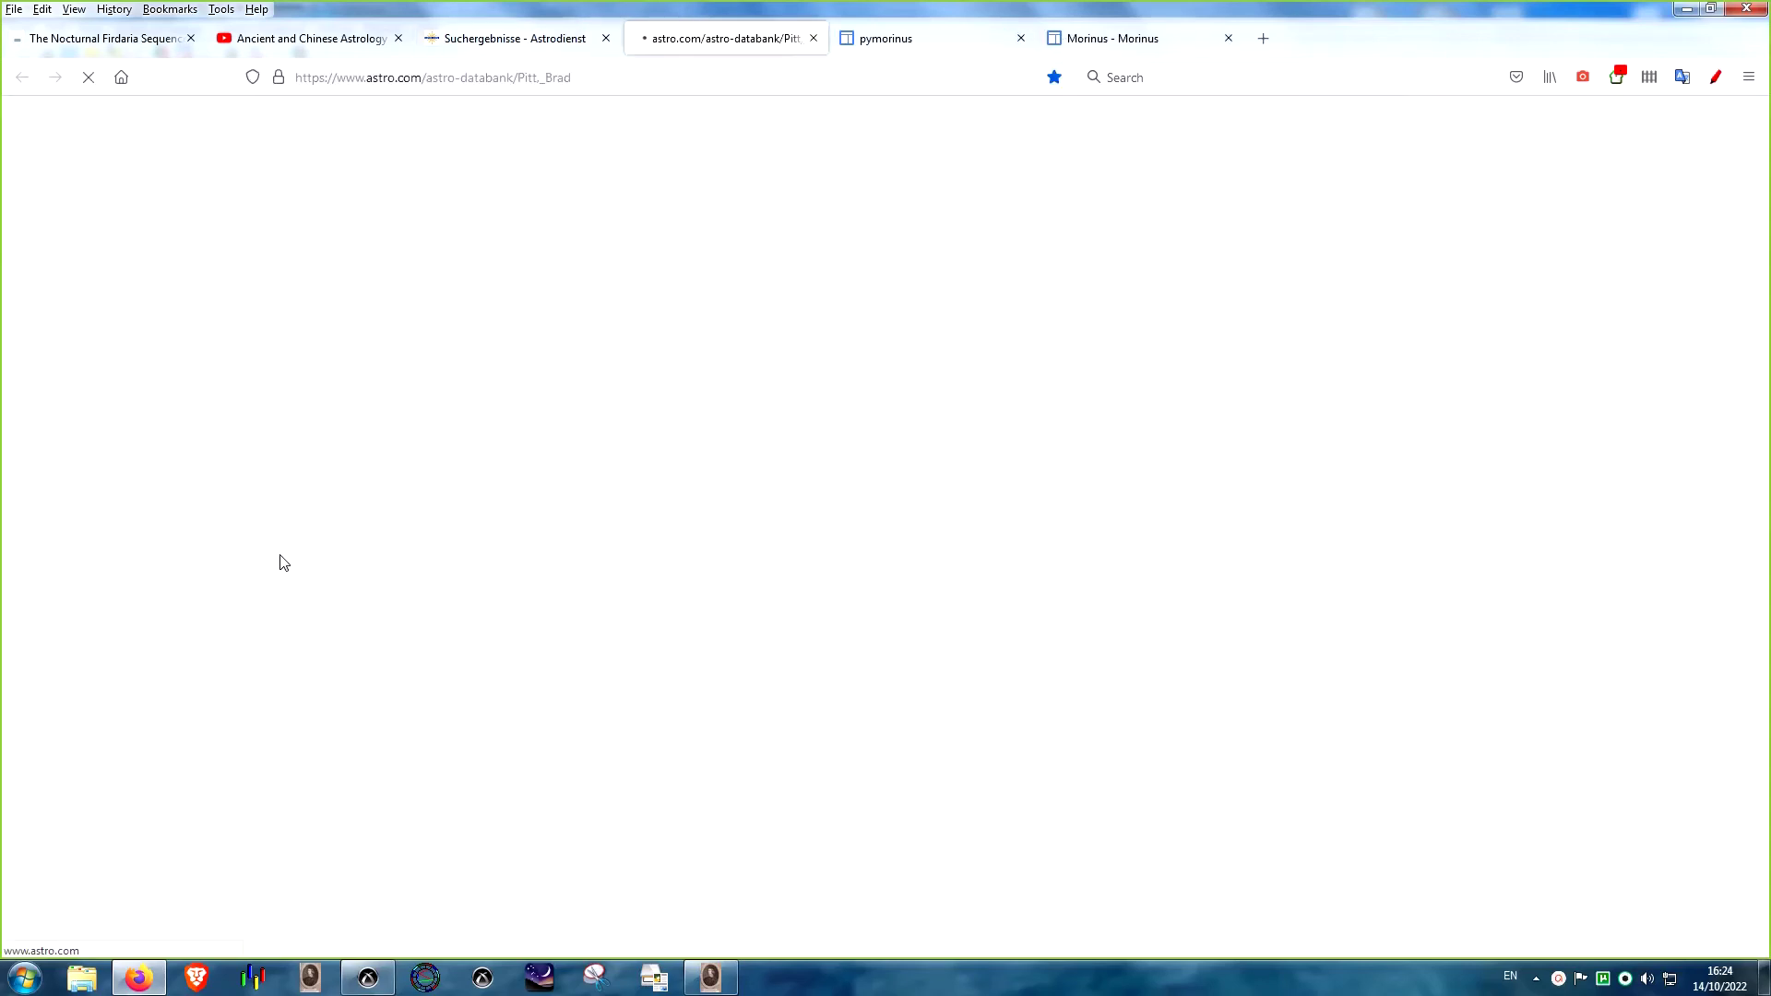
scroll(1083, 399, down, 2)
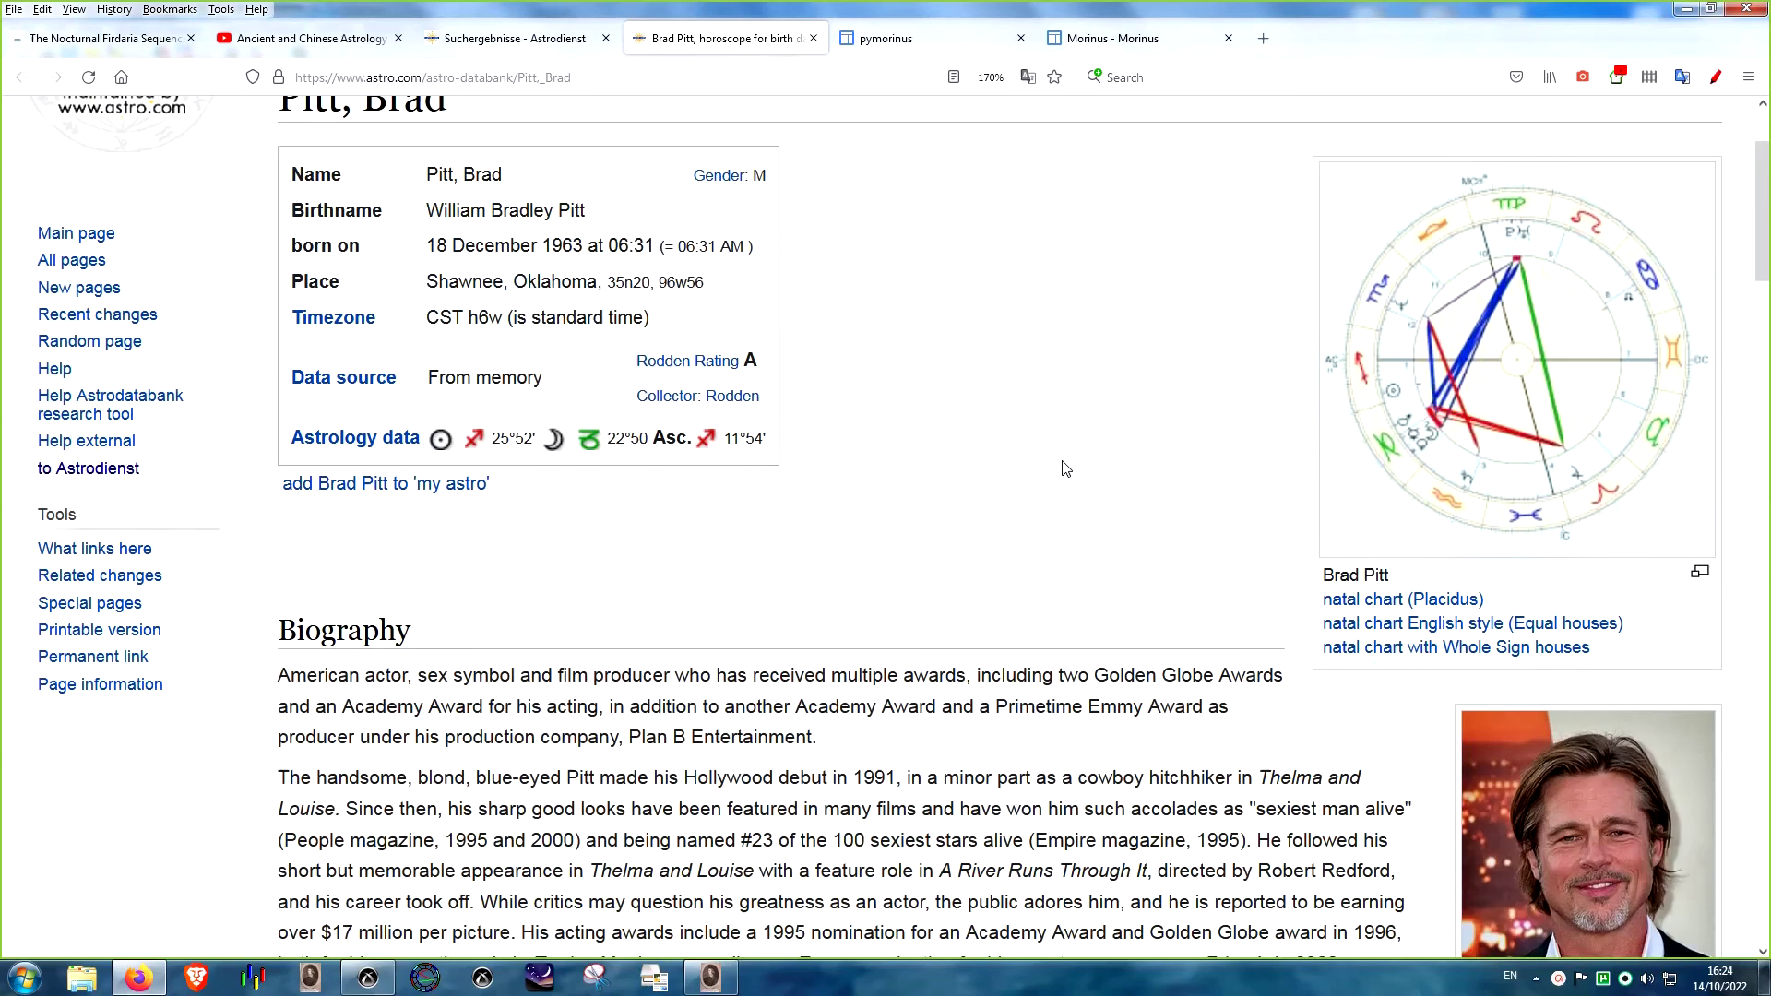
scroll(1083, 399, up, 2)
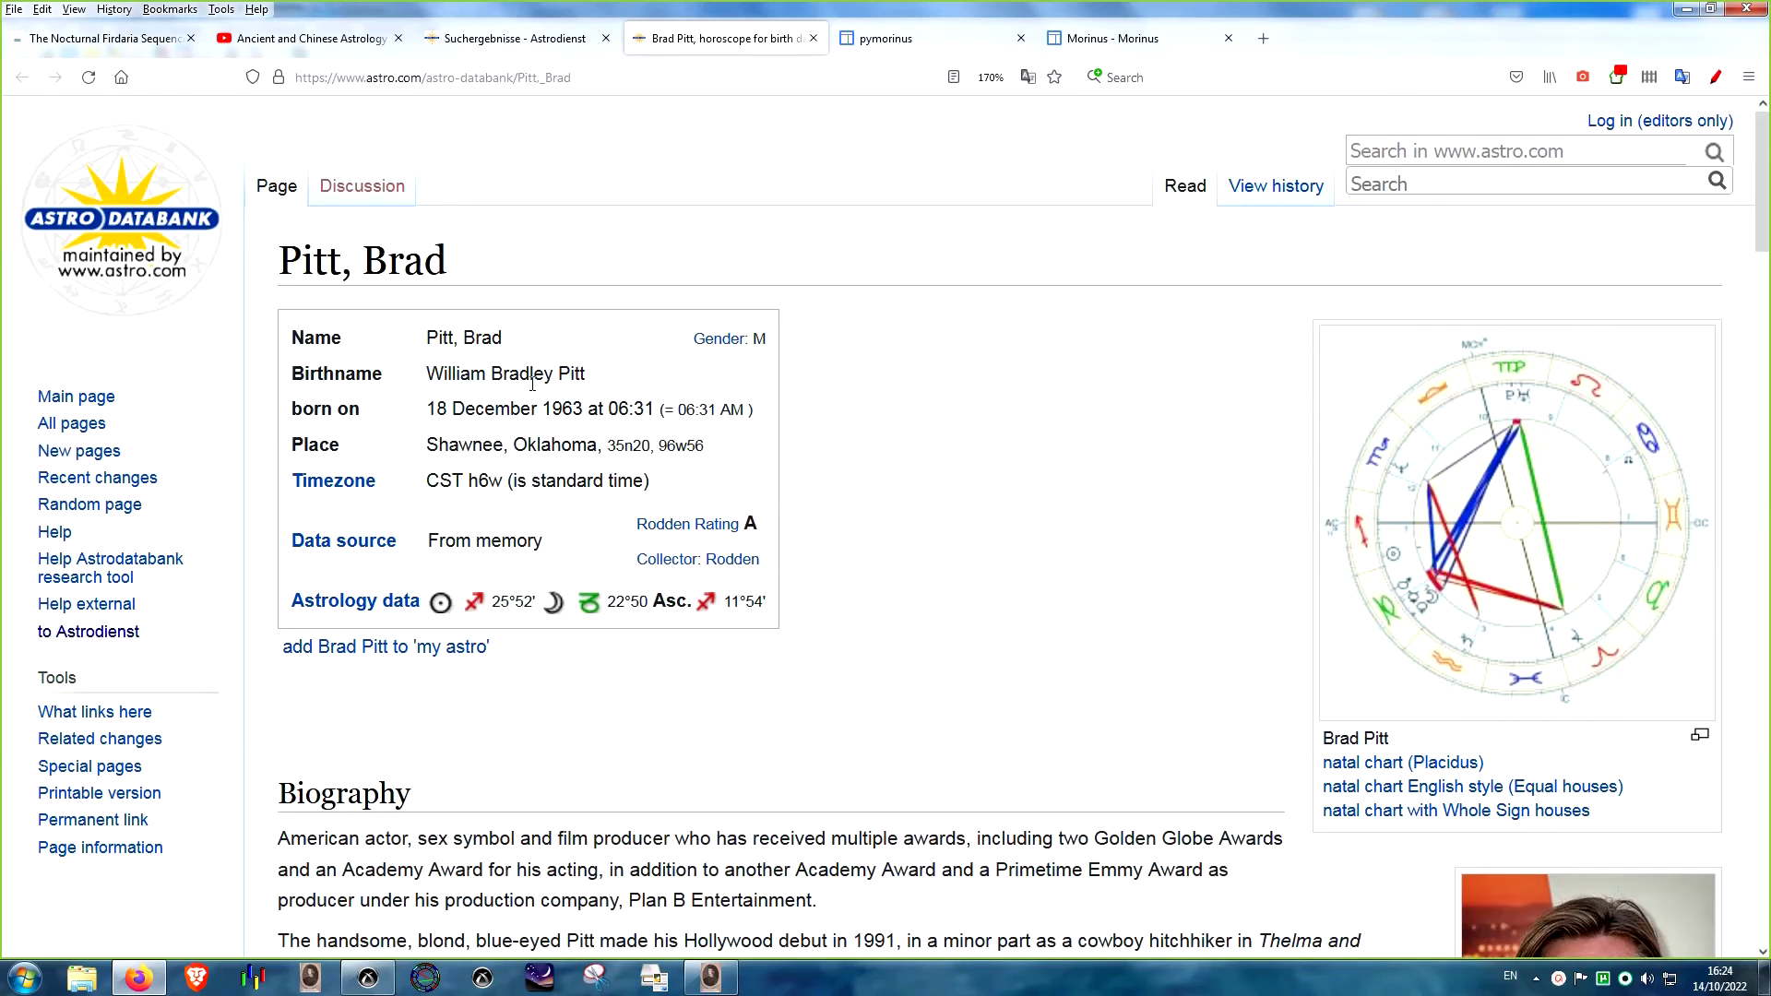
drag(431, 478, 716, 452)
click(983, 464)
- Return to Morinus, generate the Sun revolution chart starting 2011-6-4 for Los Angeles and maximize it
click(138, 974)
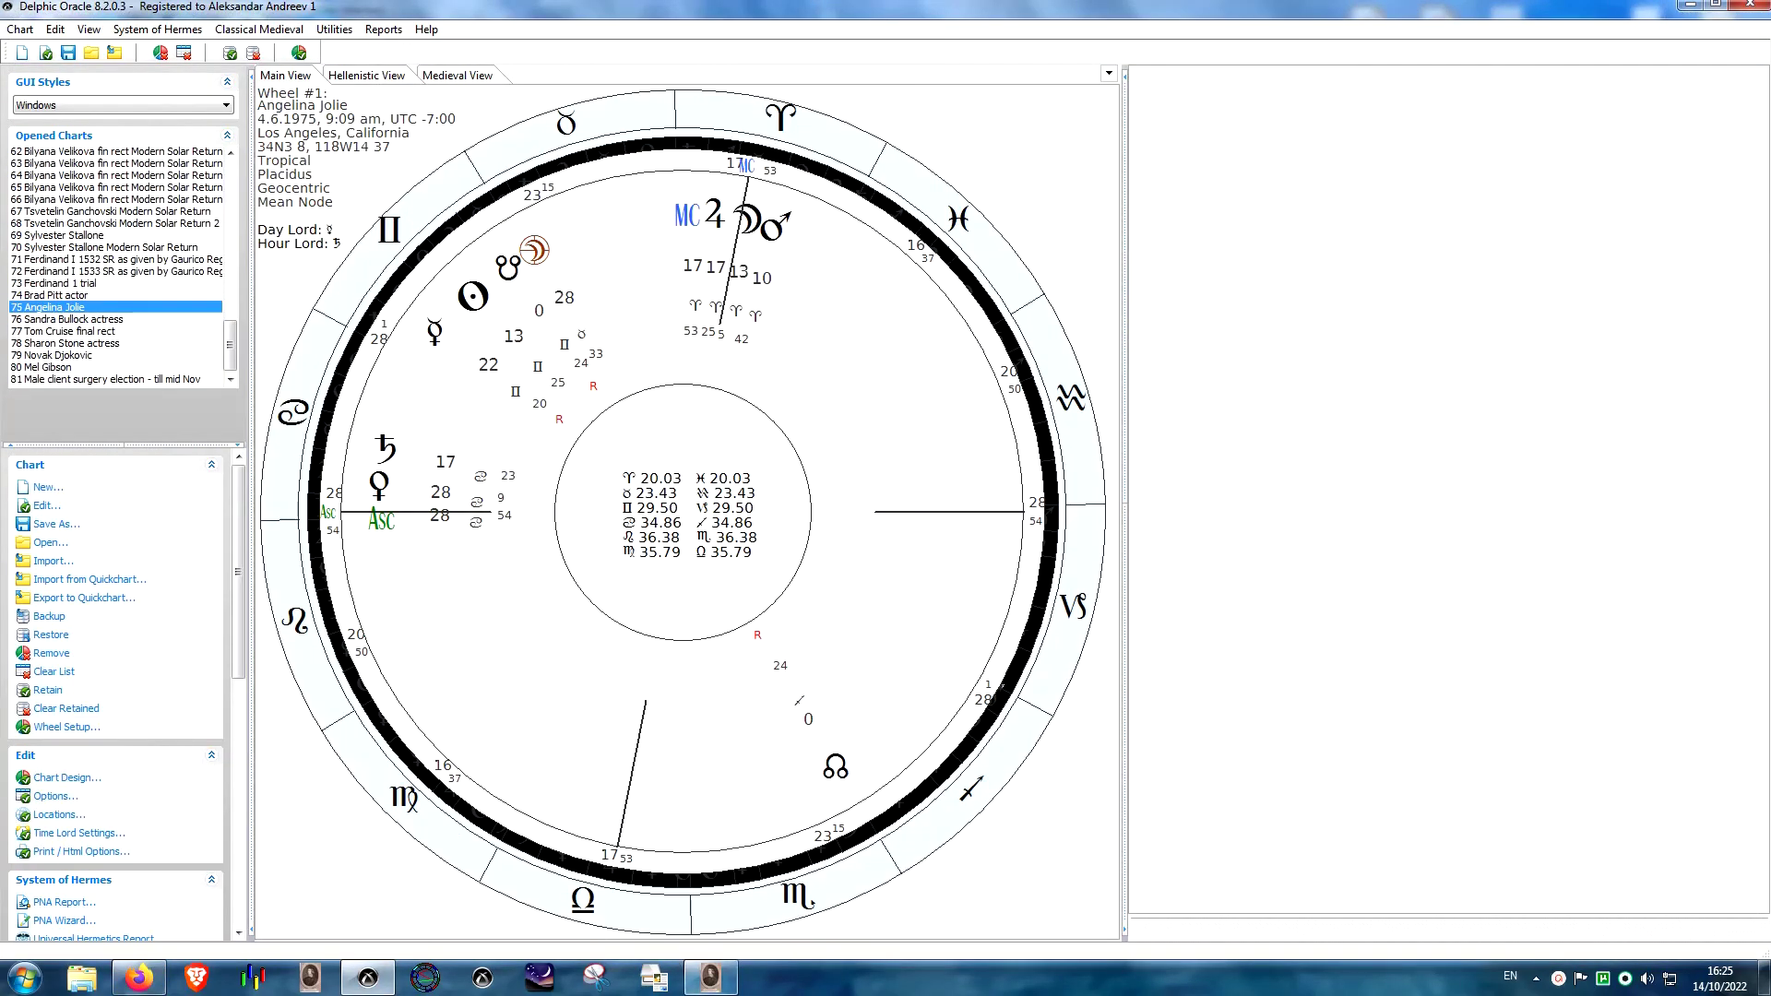
click(710, 976)
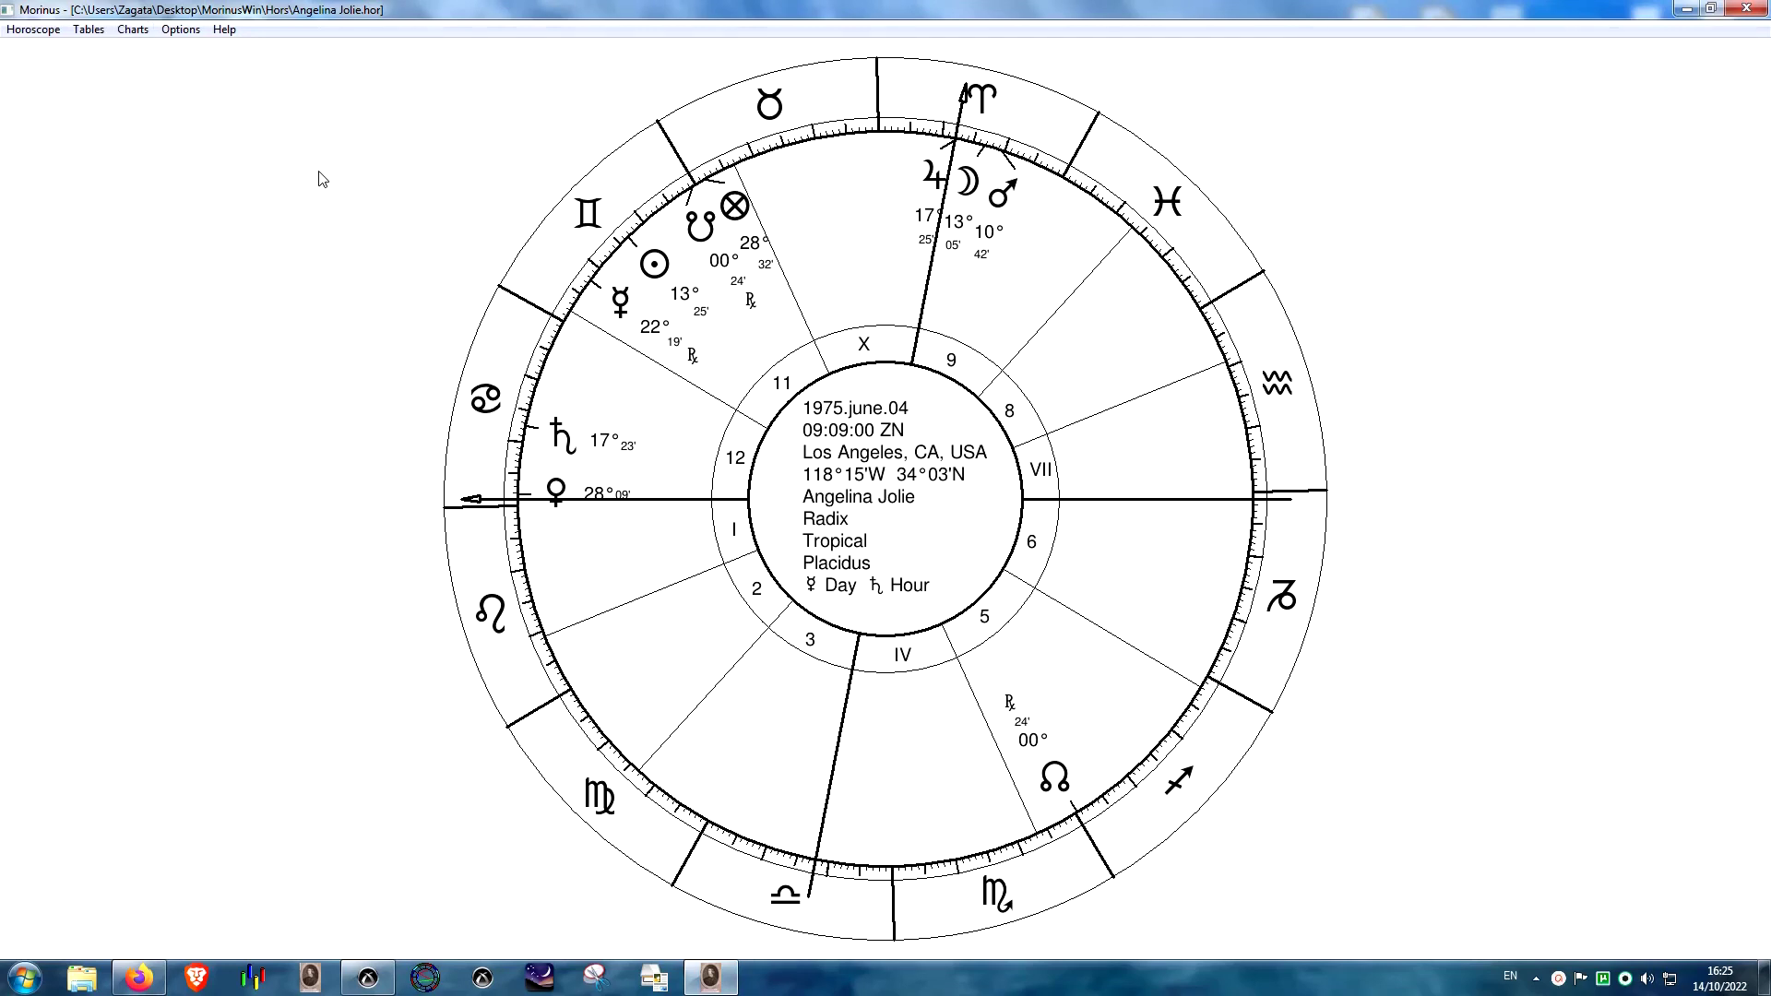
click(134, 30)
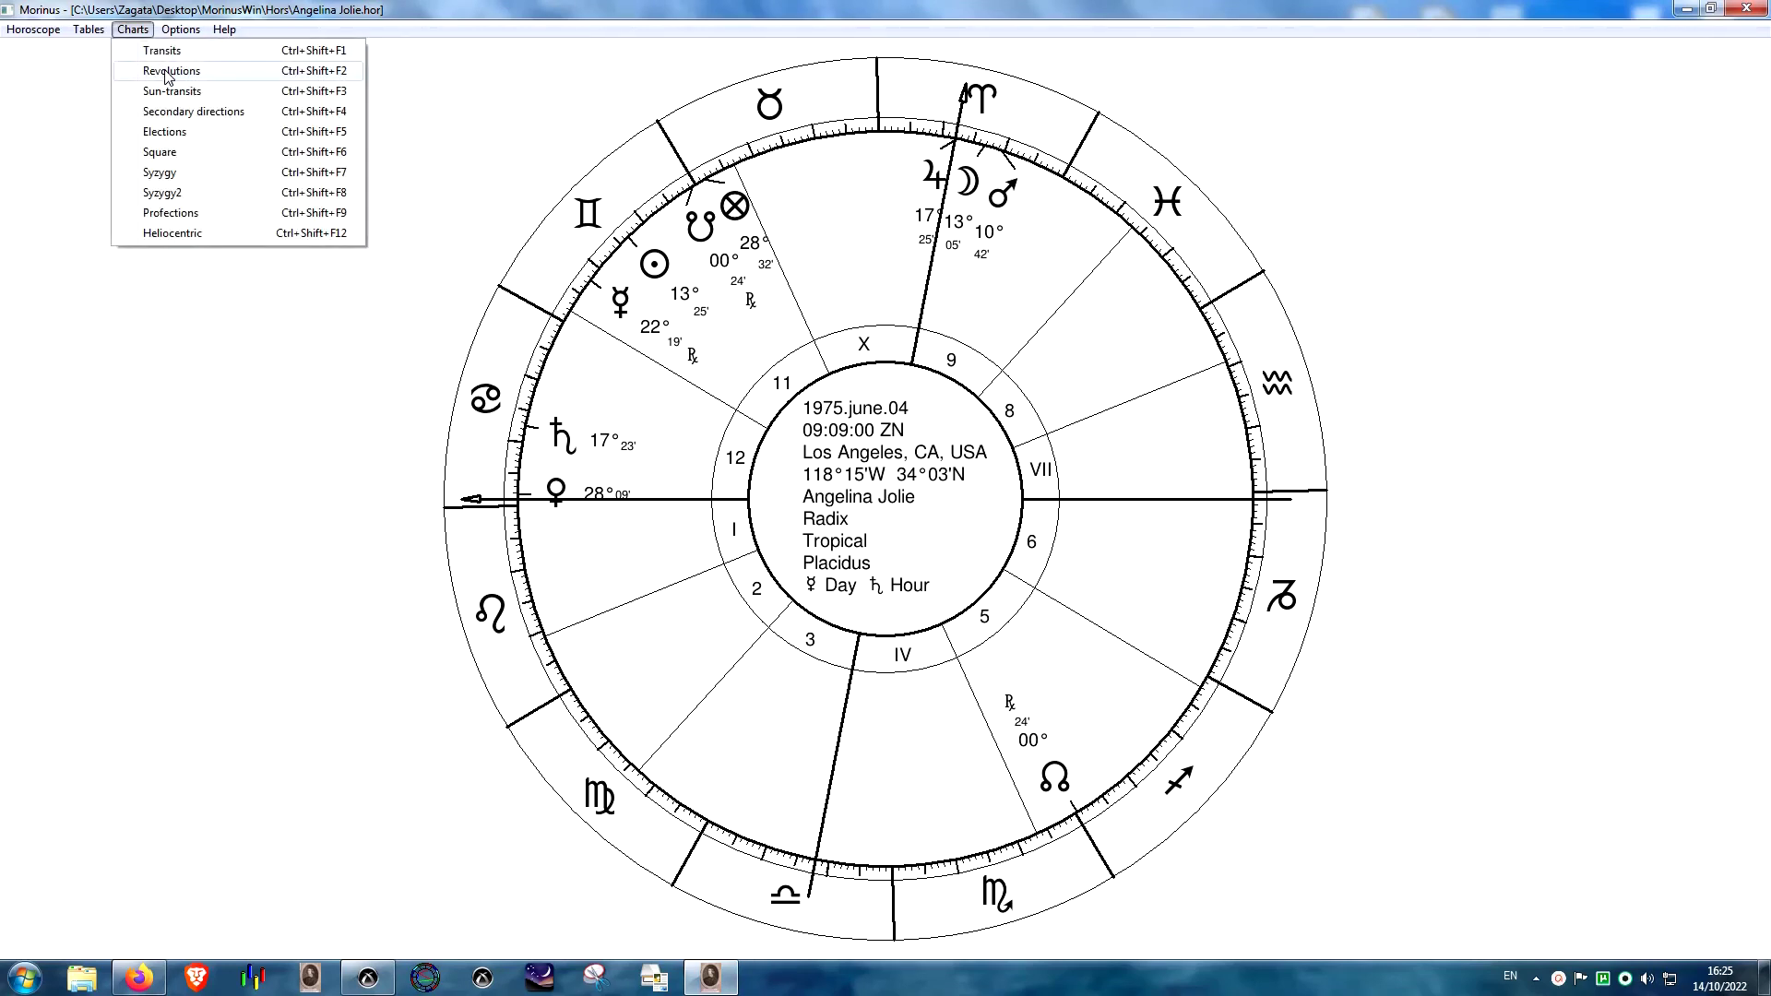
click(169, 74)
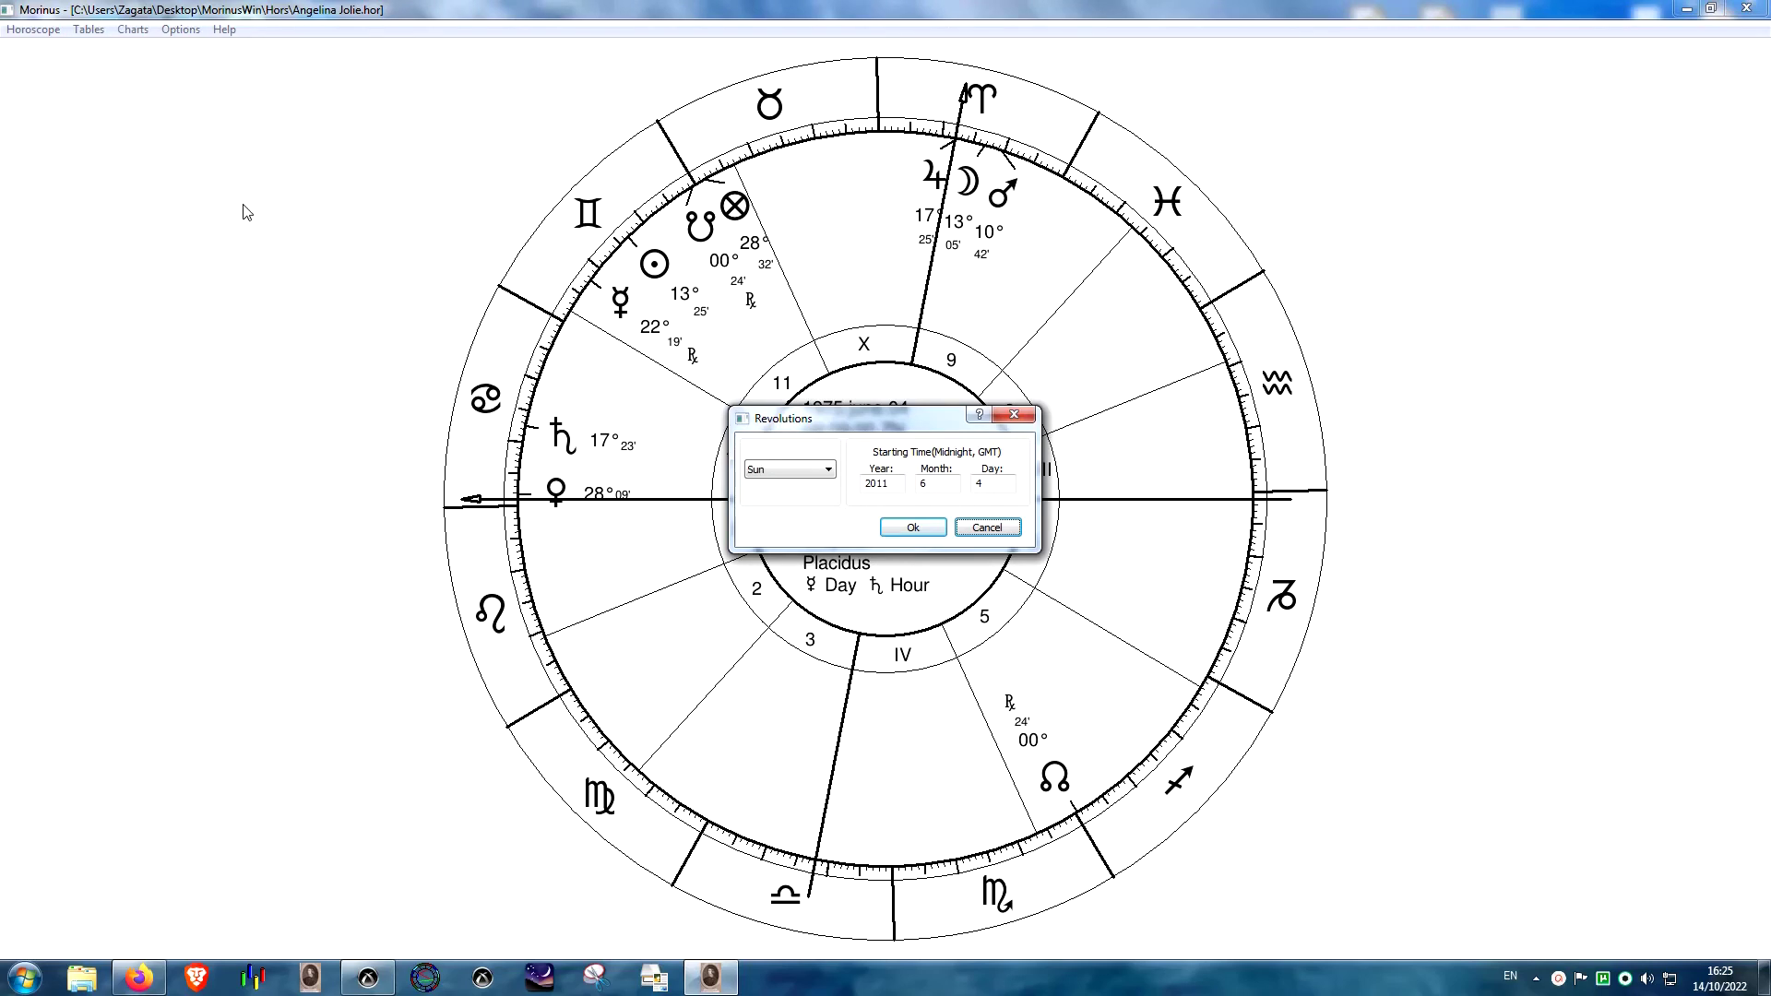
click(901, 528)
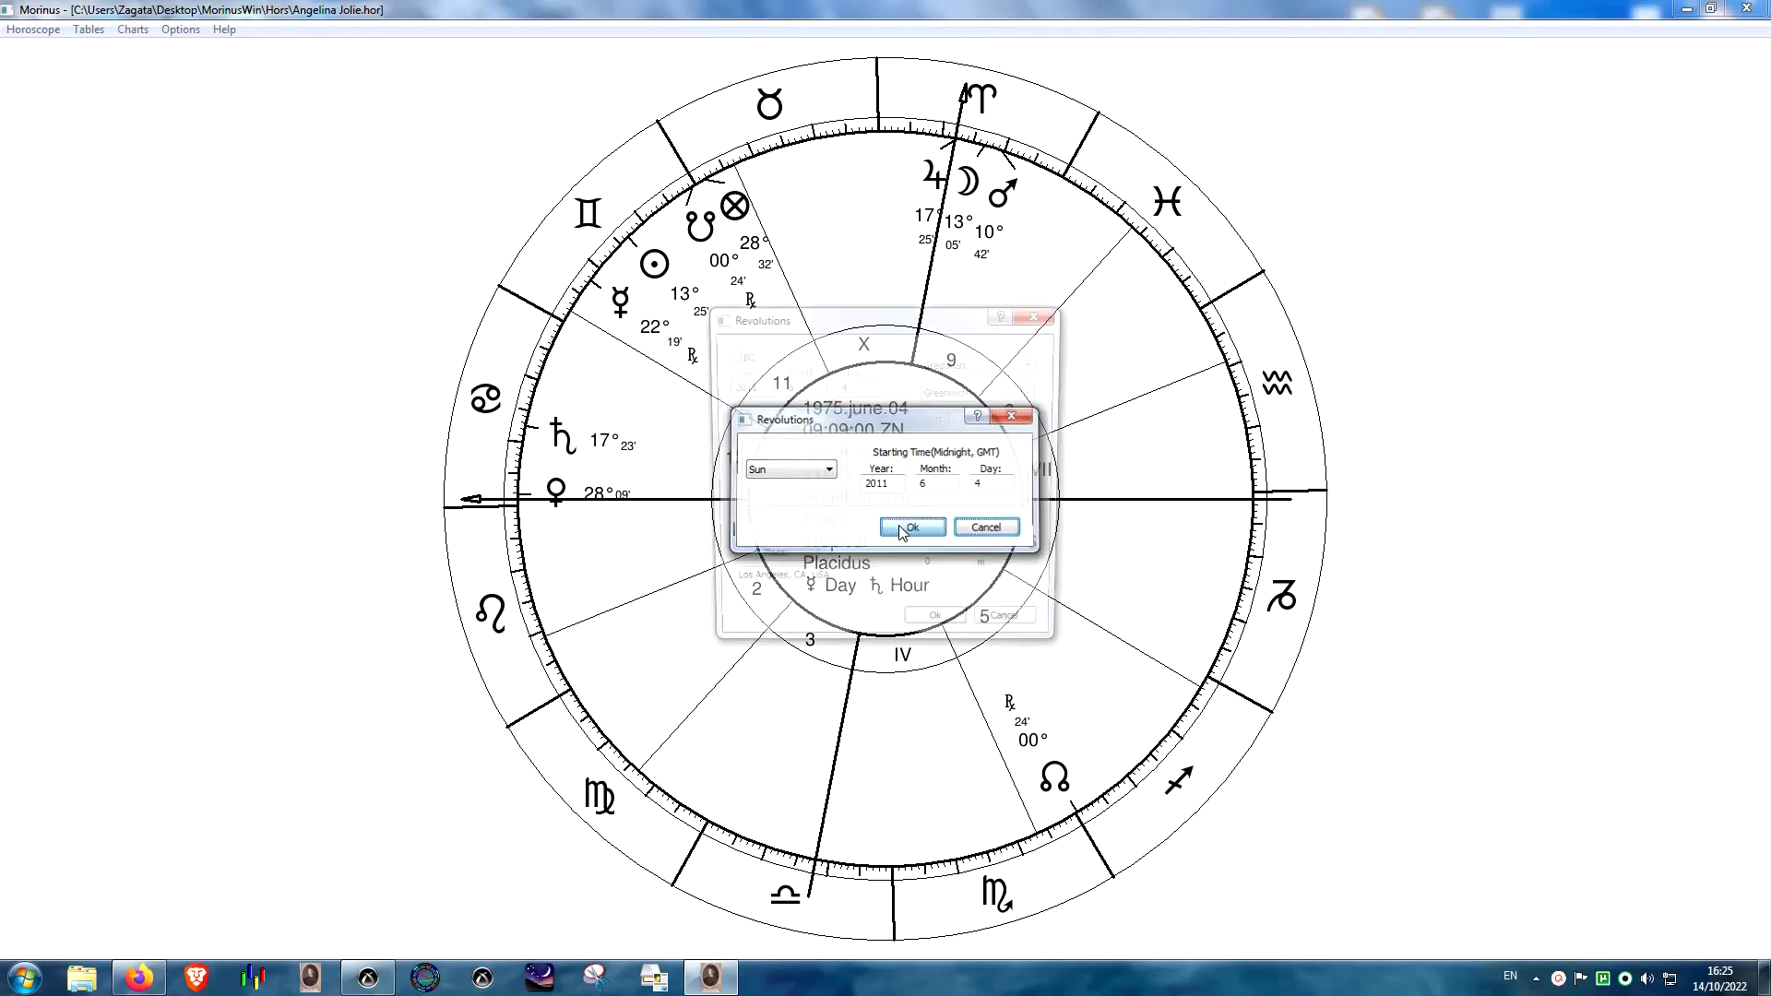
click(930, 626)
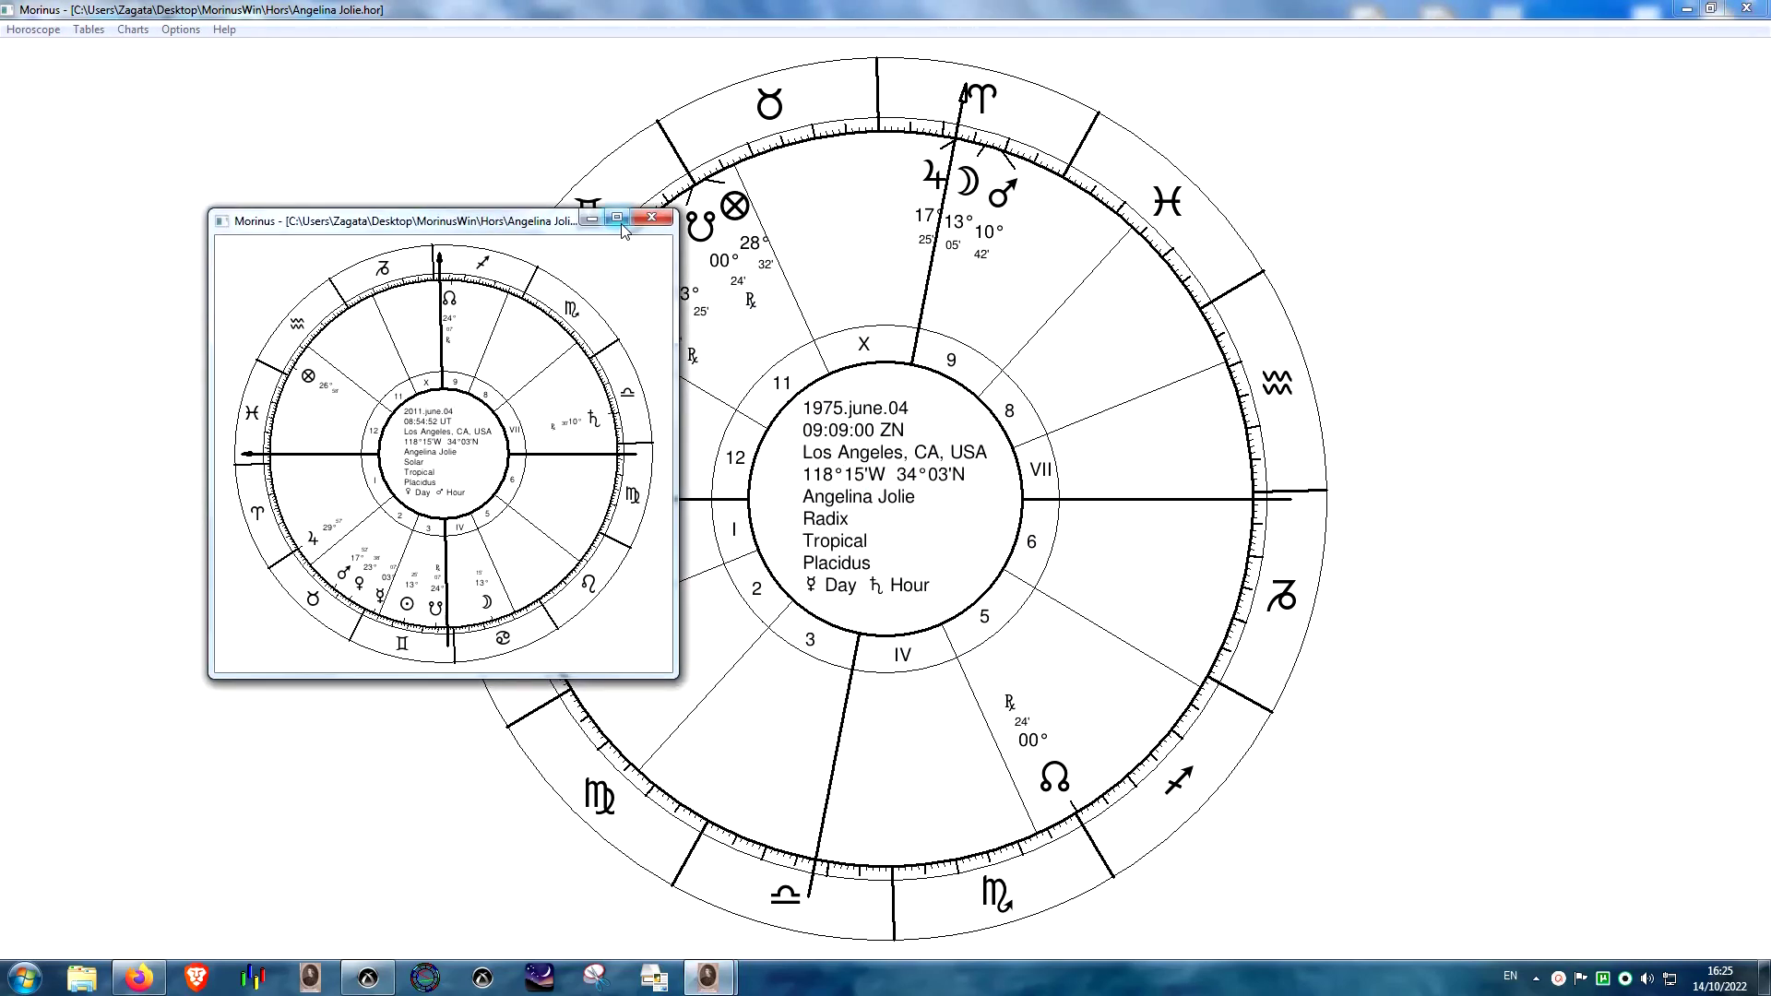
click(617, 218)
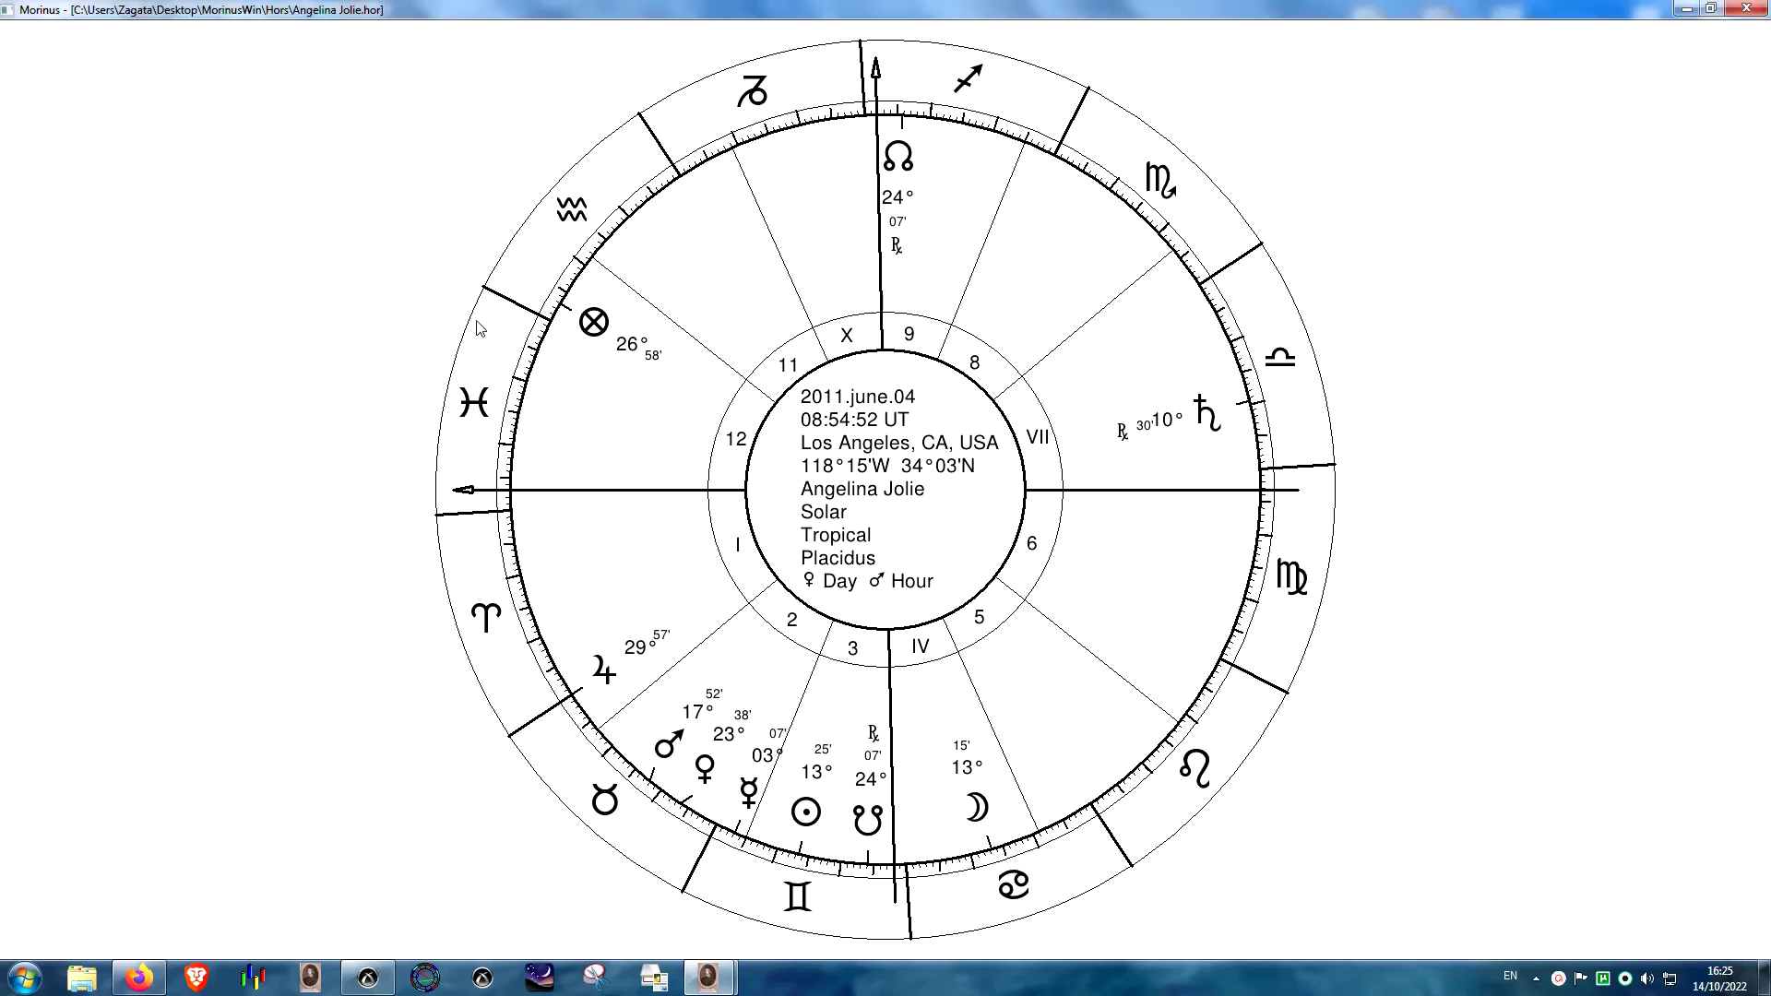
right_click(551, 366)
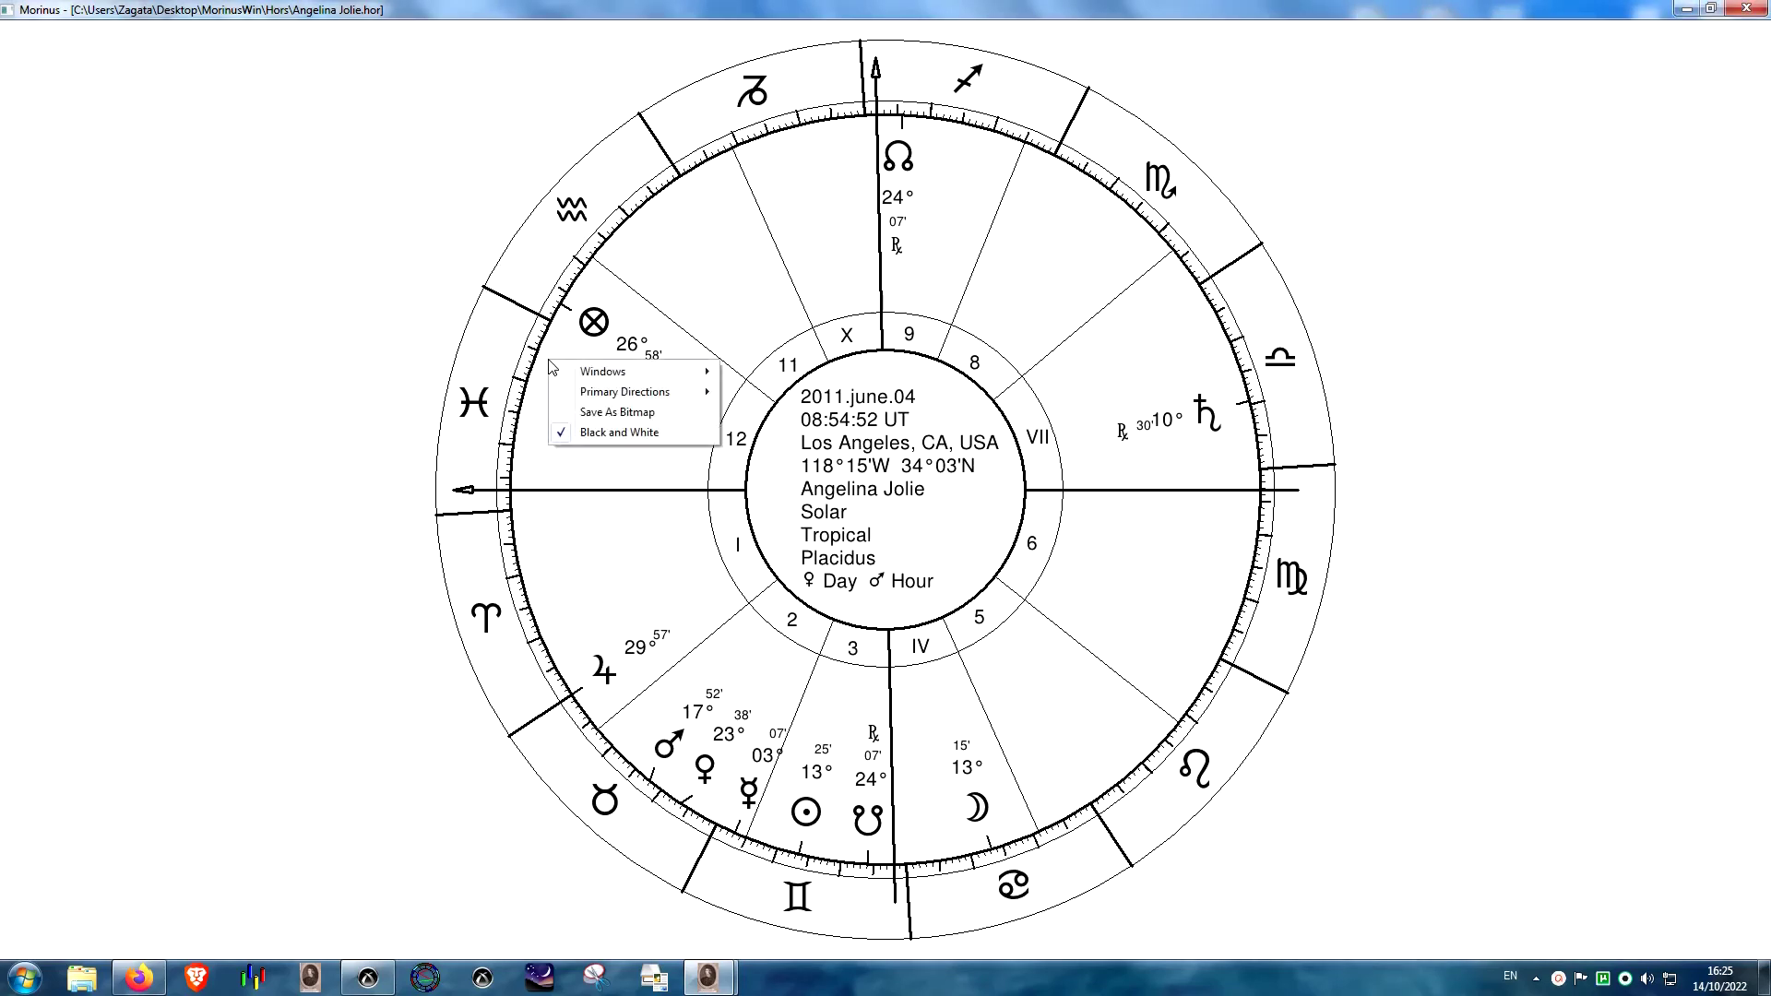
mouse_move(671, 376)
click(656, 334)
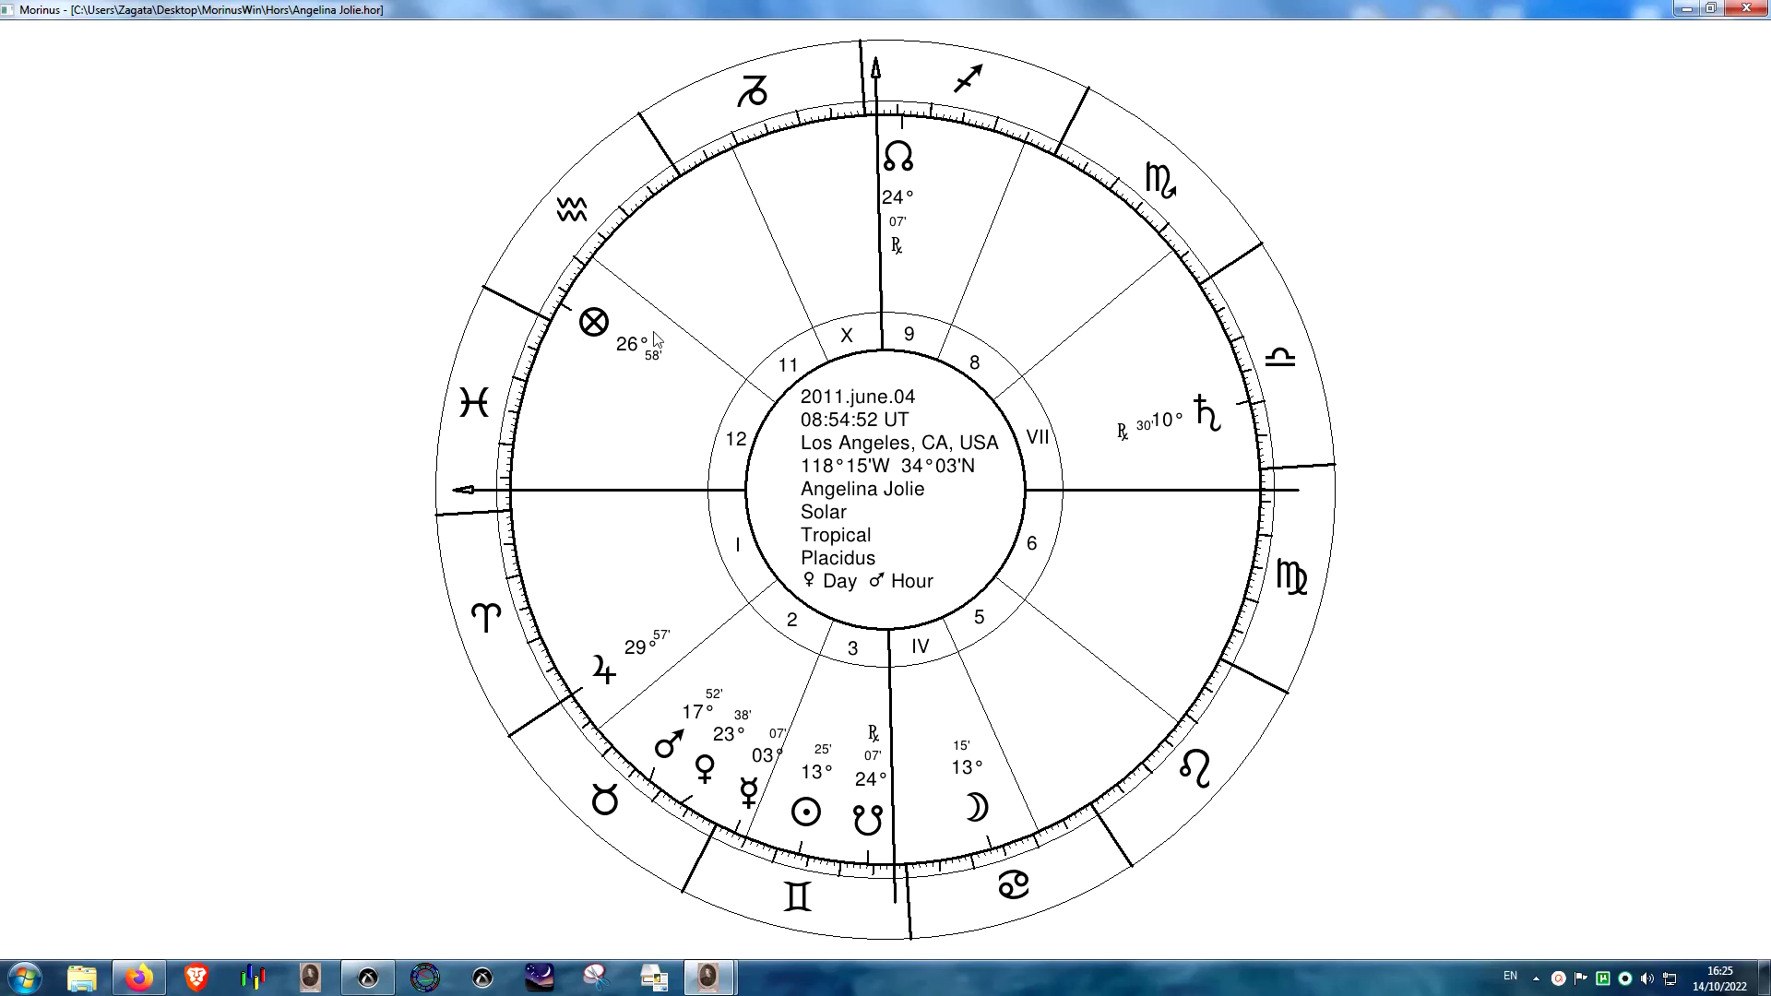
- Compare the solar revolution chart with the radix in the comparison view and return to the single chart
right_click(652, 416)
mouse_move(772, 425)
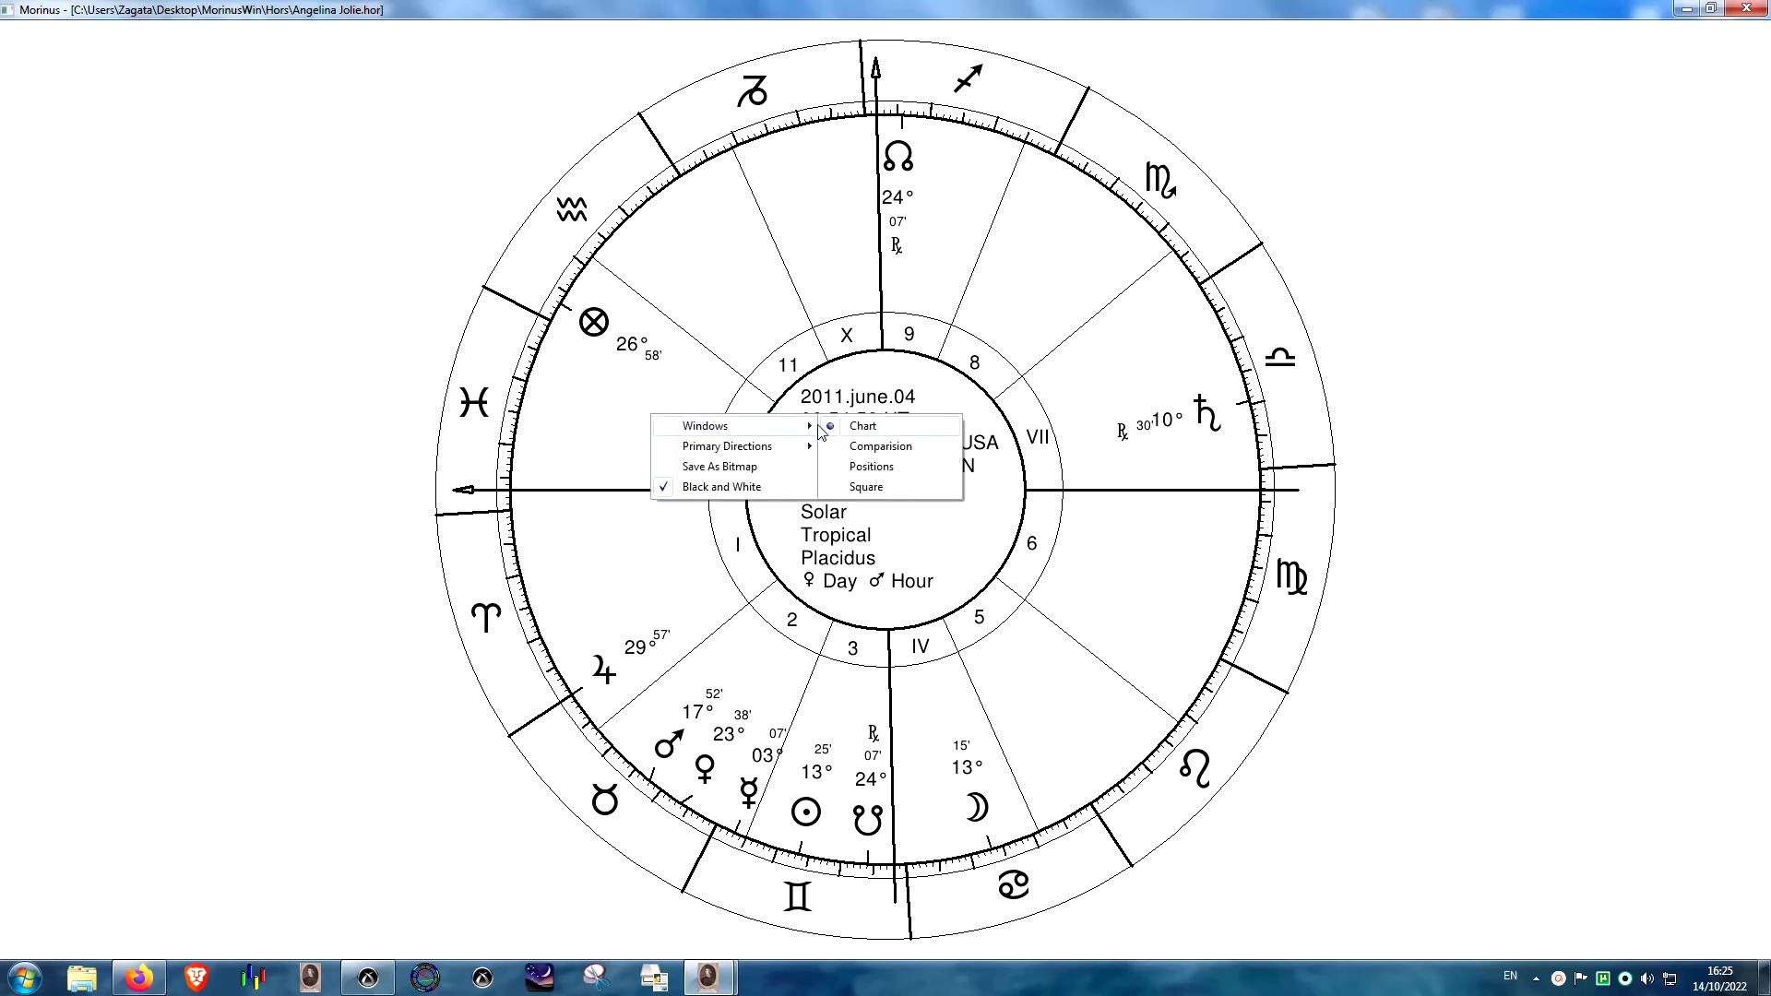
click(866, 452)
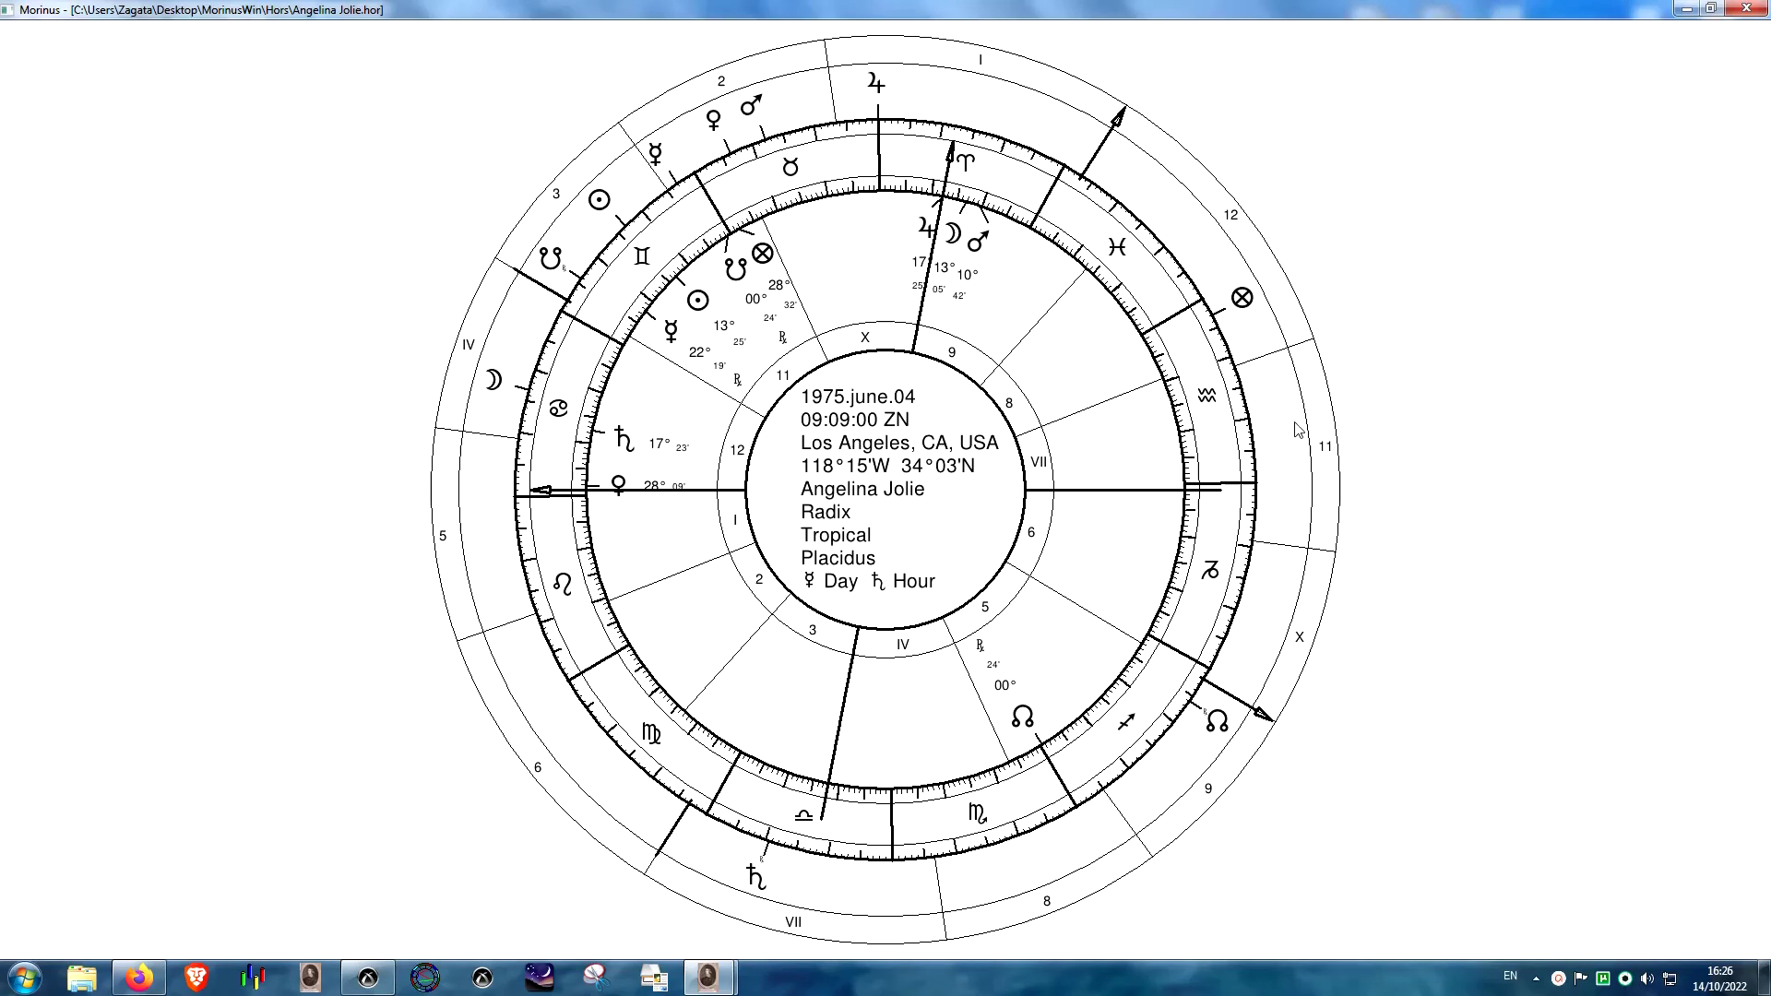
right_click(787, 429)
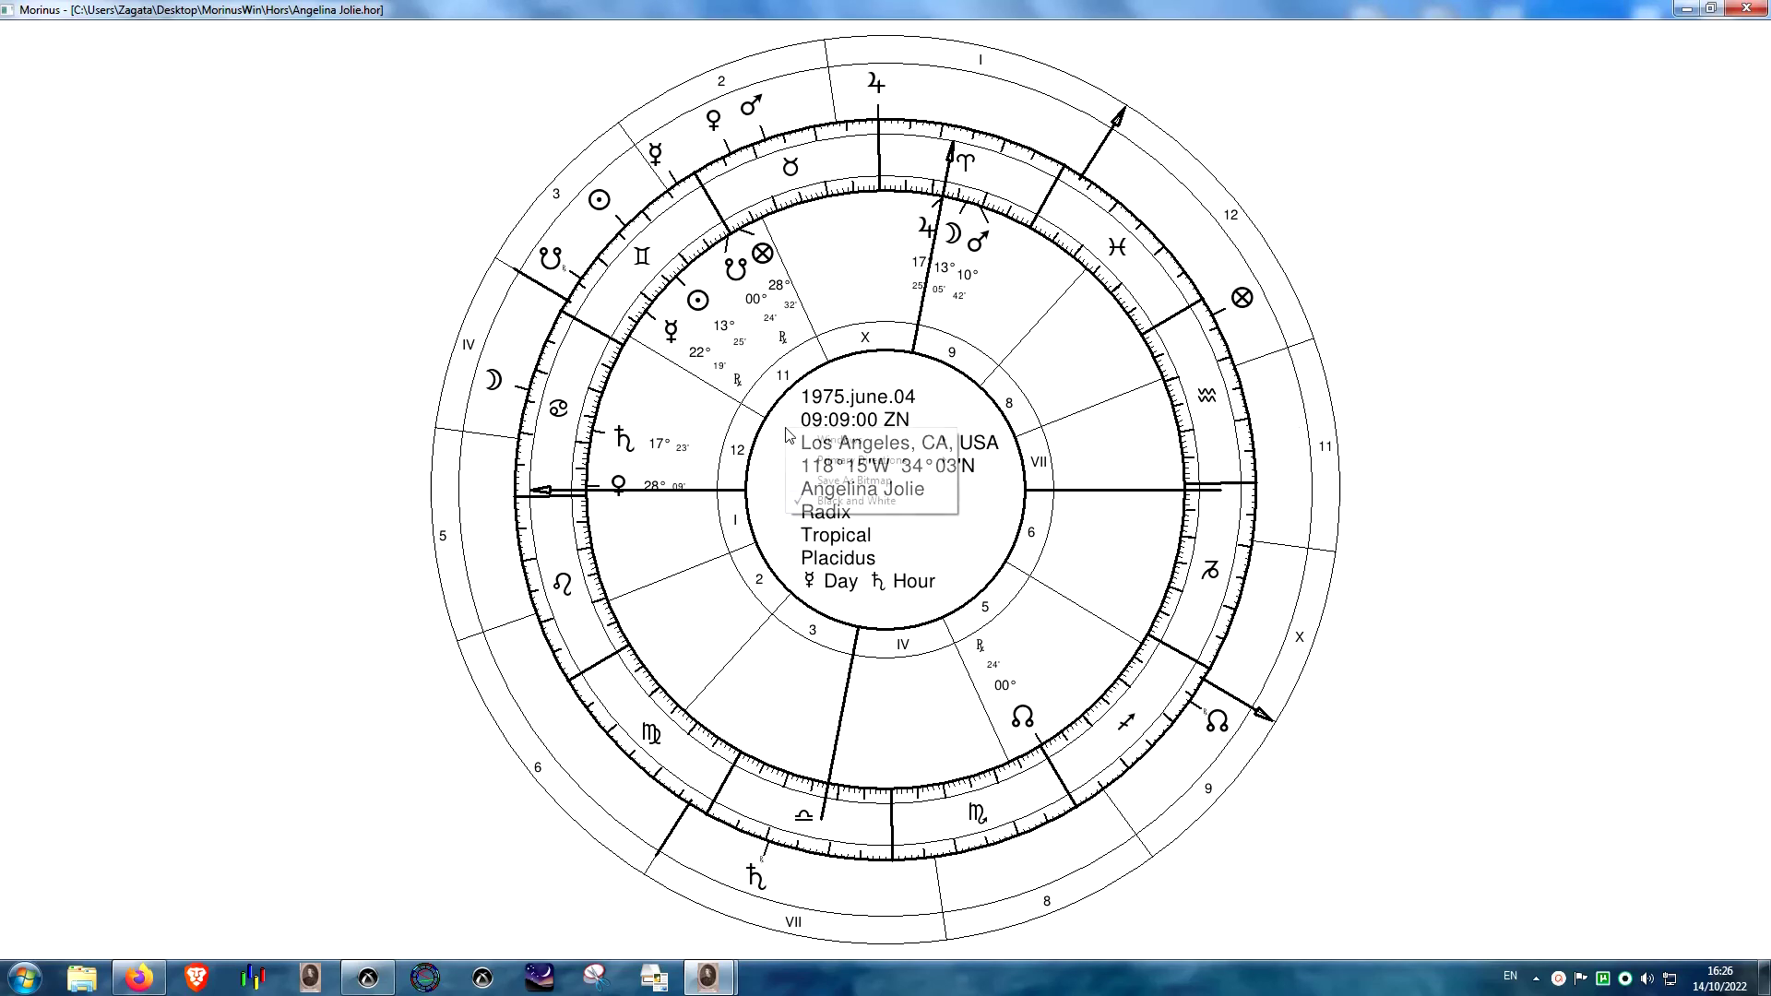
mouse_move(903, 446)
click(999, 441)
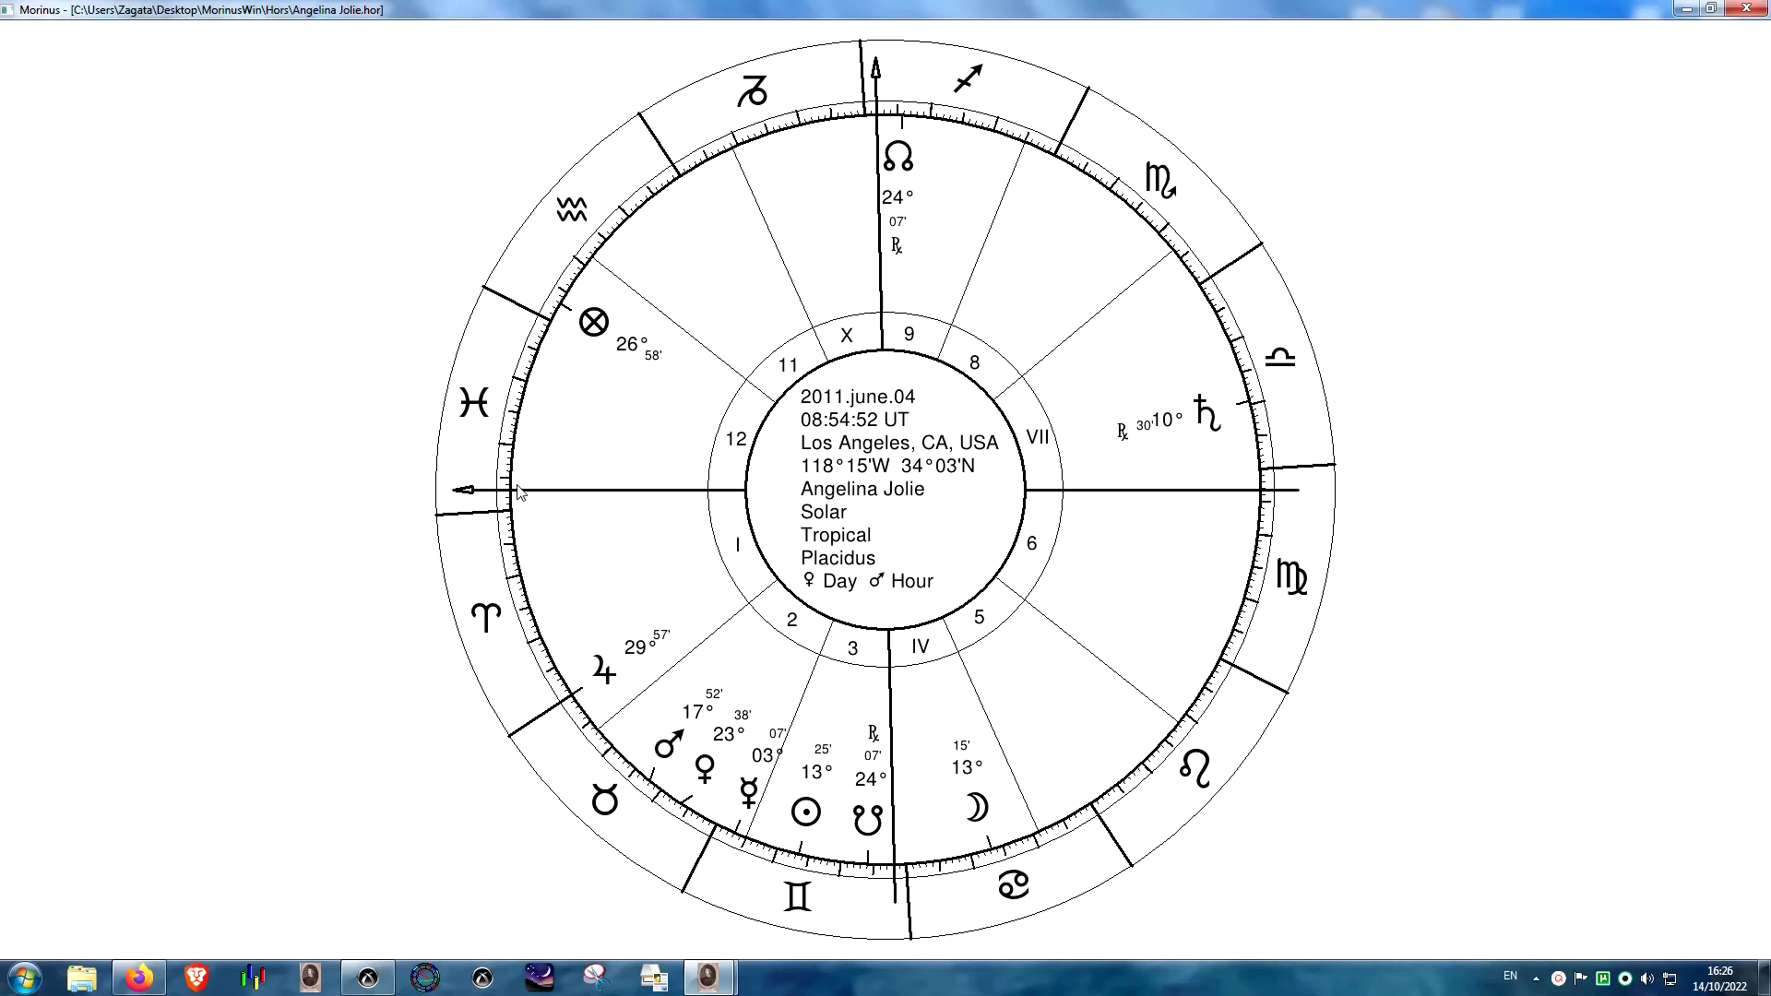
- Close the solar revolution chart and set the house system to Whole sign
right_click(713, 245)
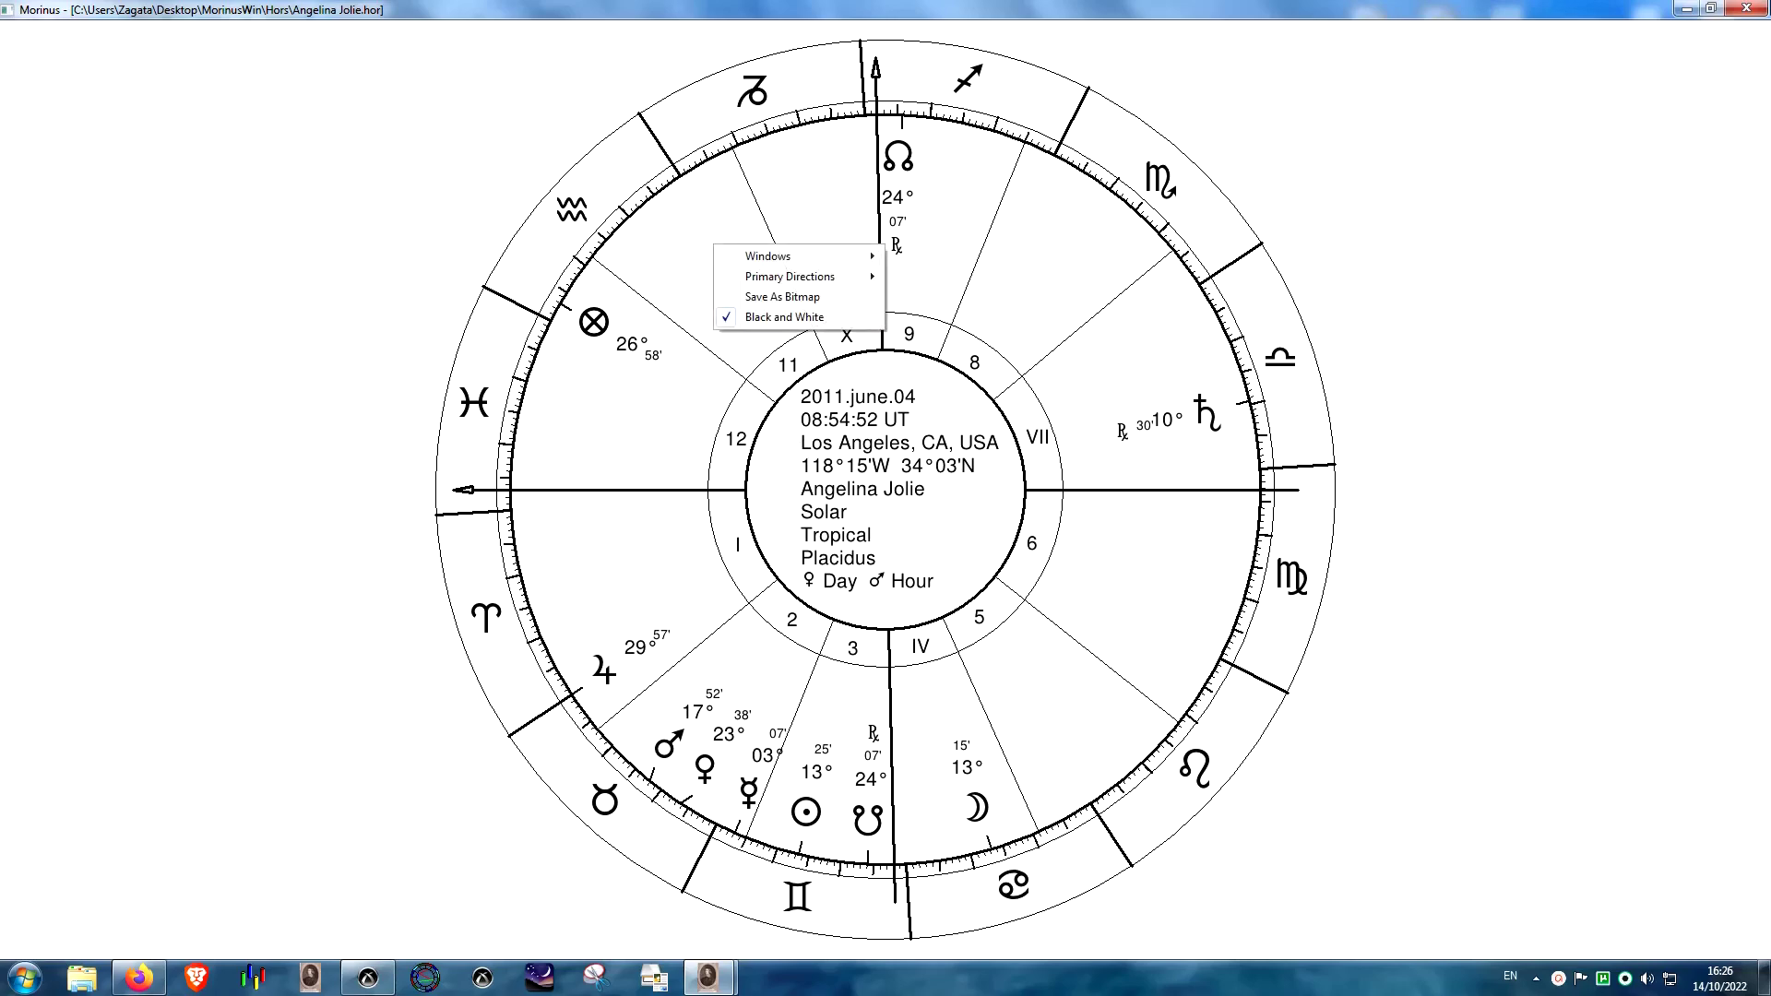
key(Escape)
key(Escape)
click(180, 30)
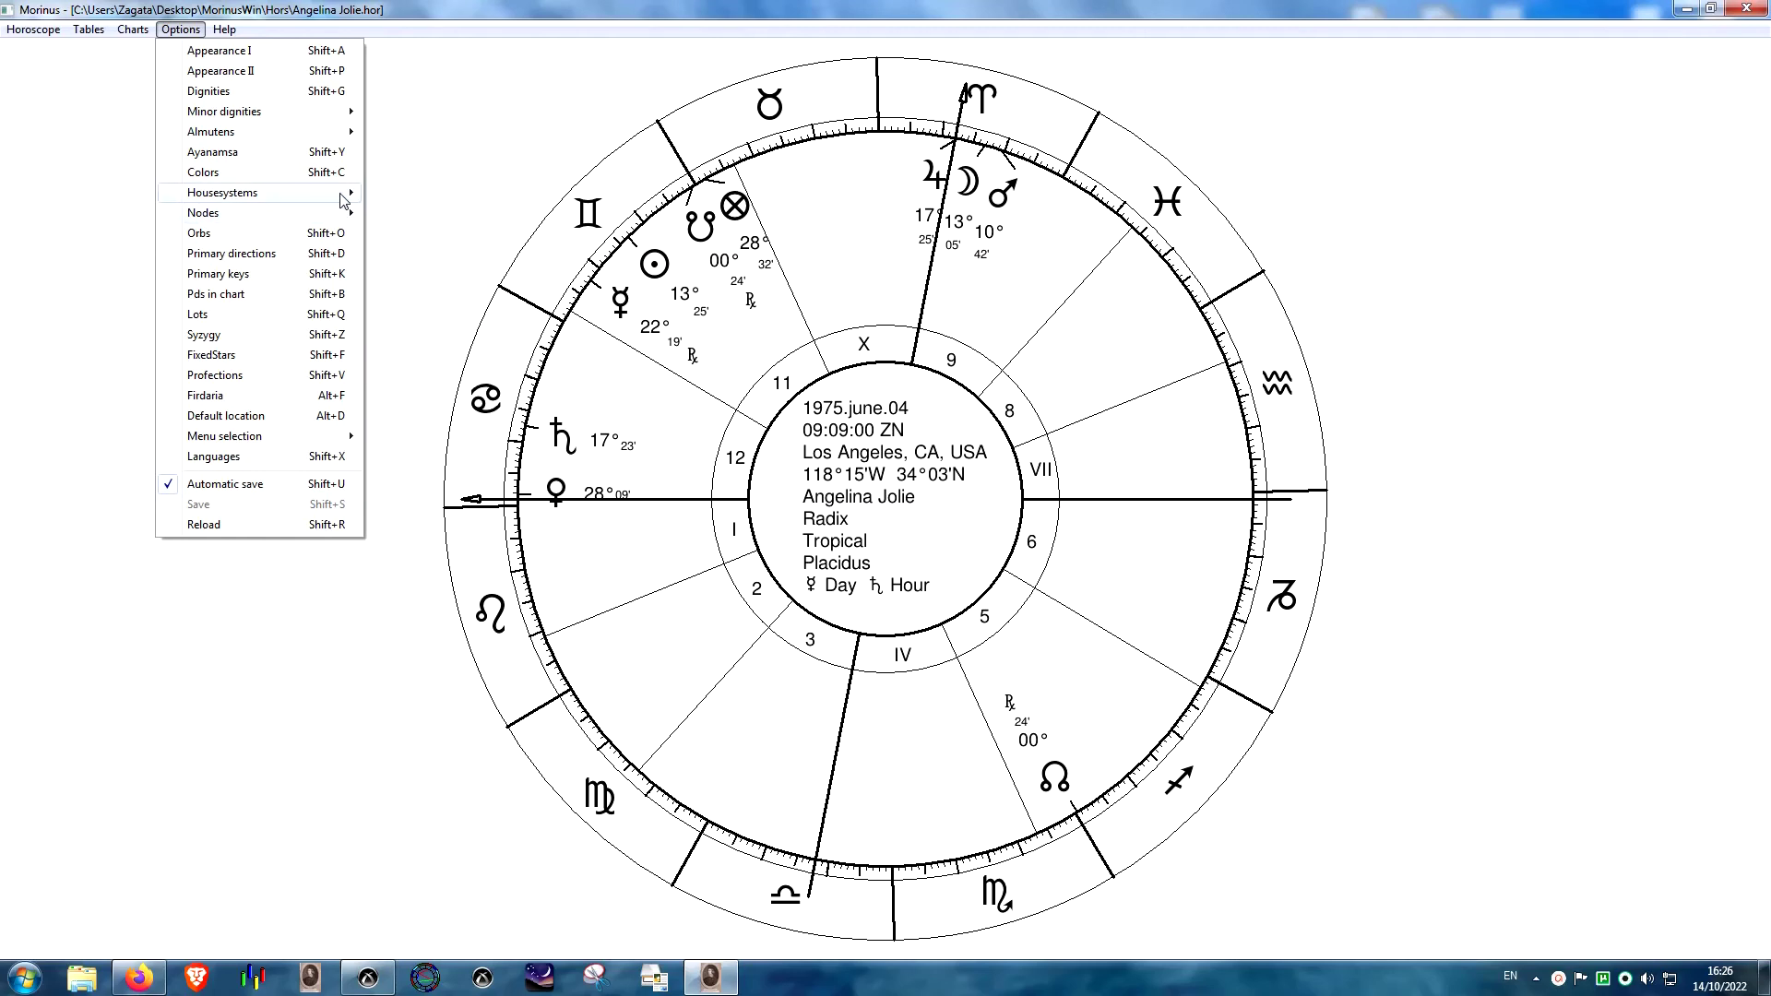
mouse_move(347, 201)
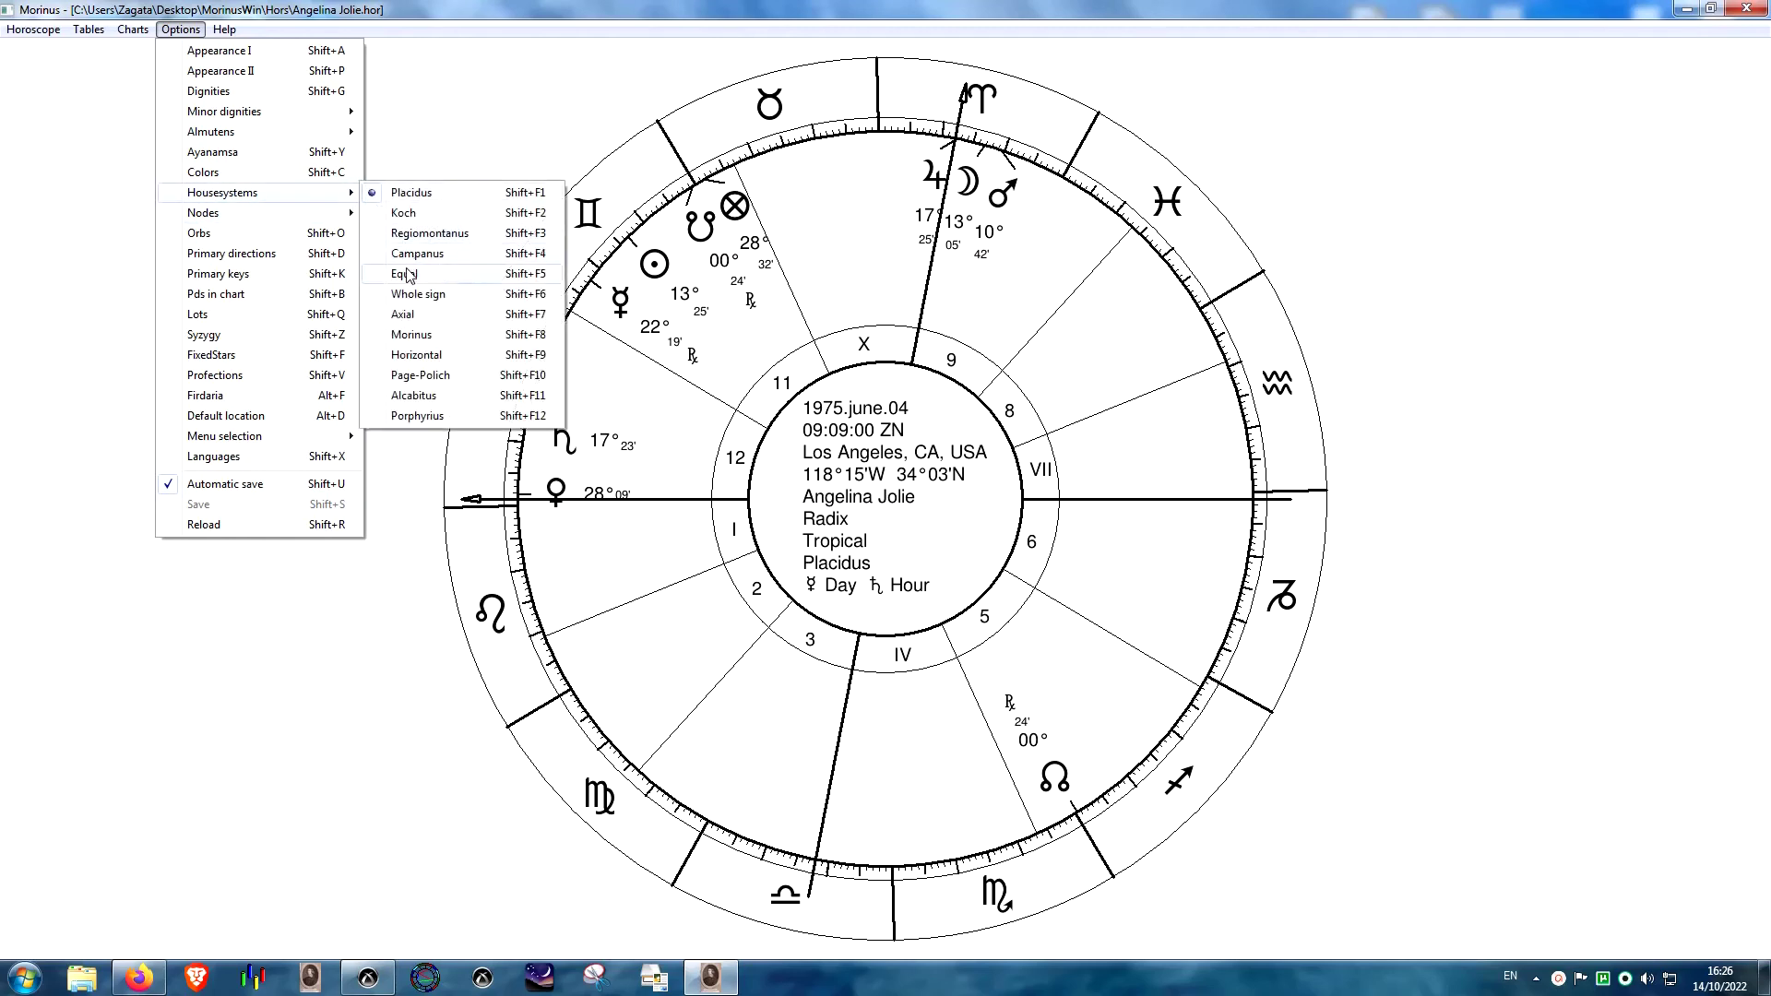
click(413, 294)
- Generate the Sun revolution chart for 2011-6-4 in Los Angeles again with Whole sign houses and maximize it
click(133, 31)
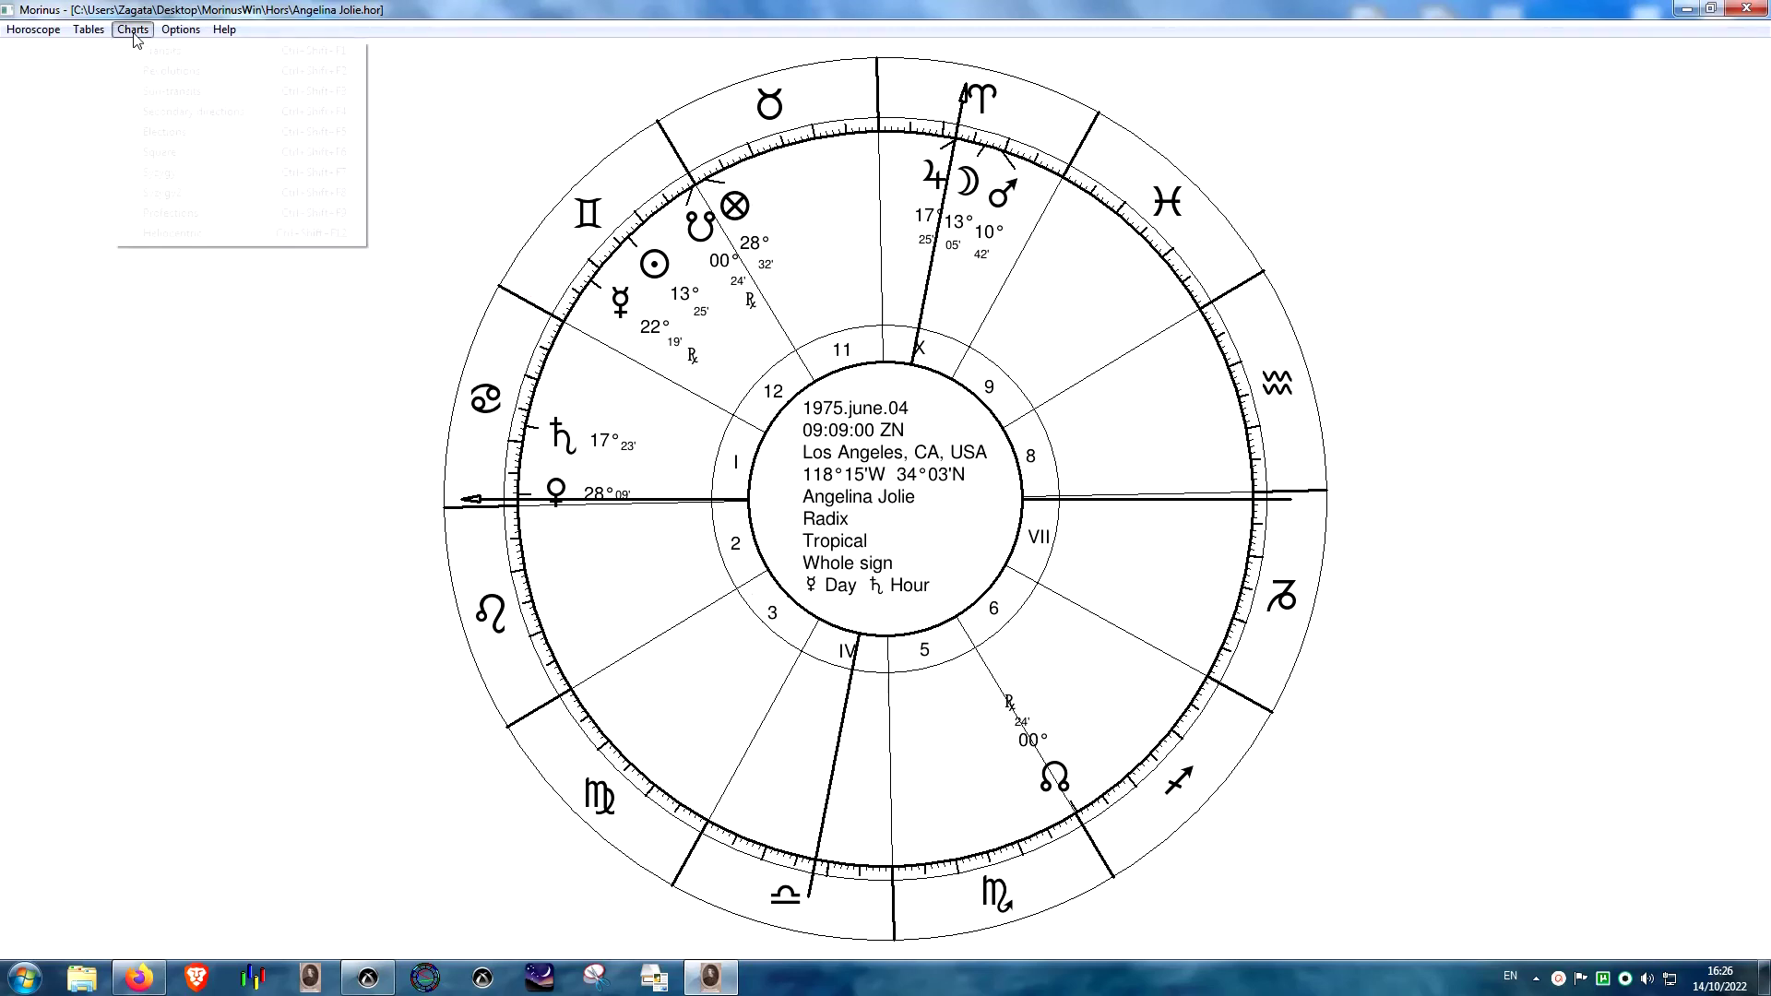
click(175, 70)
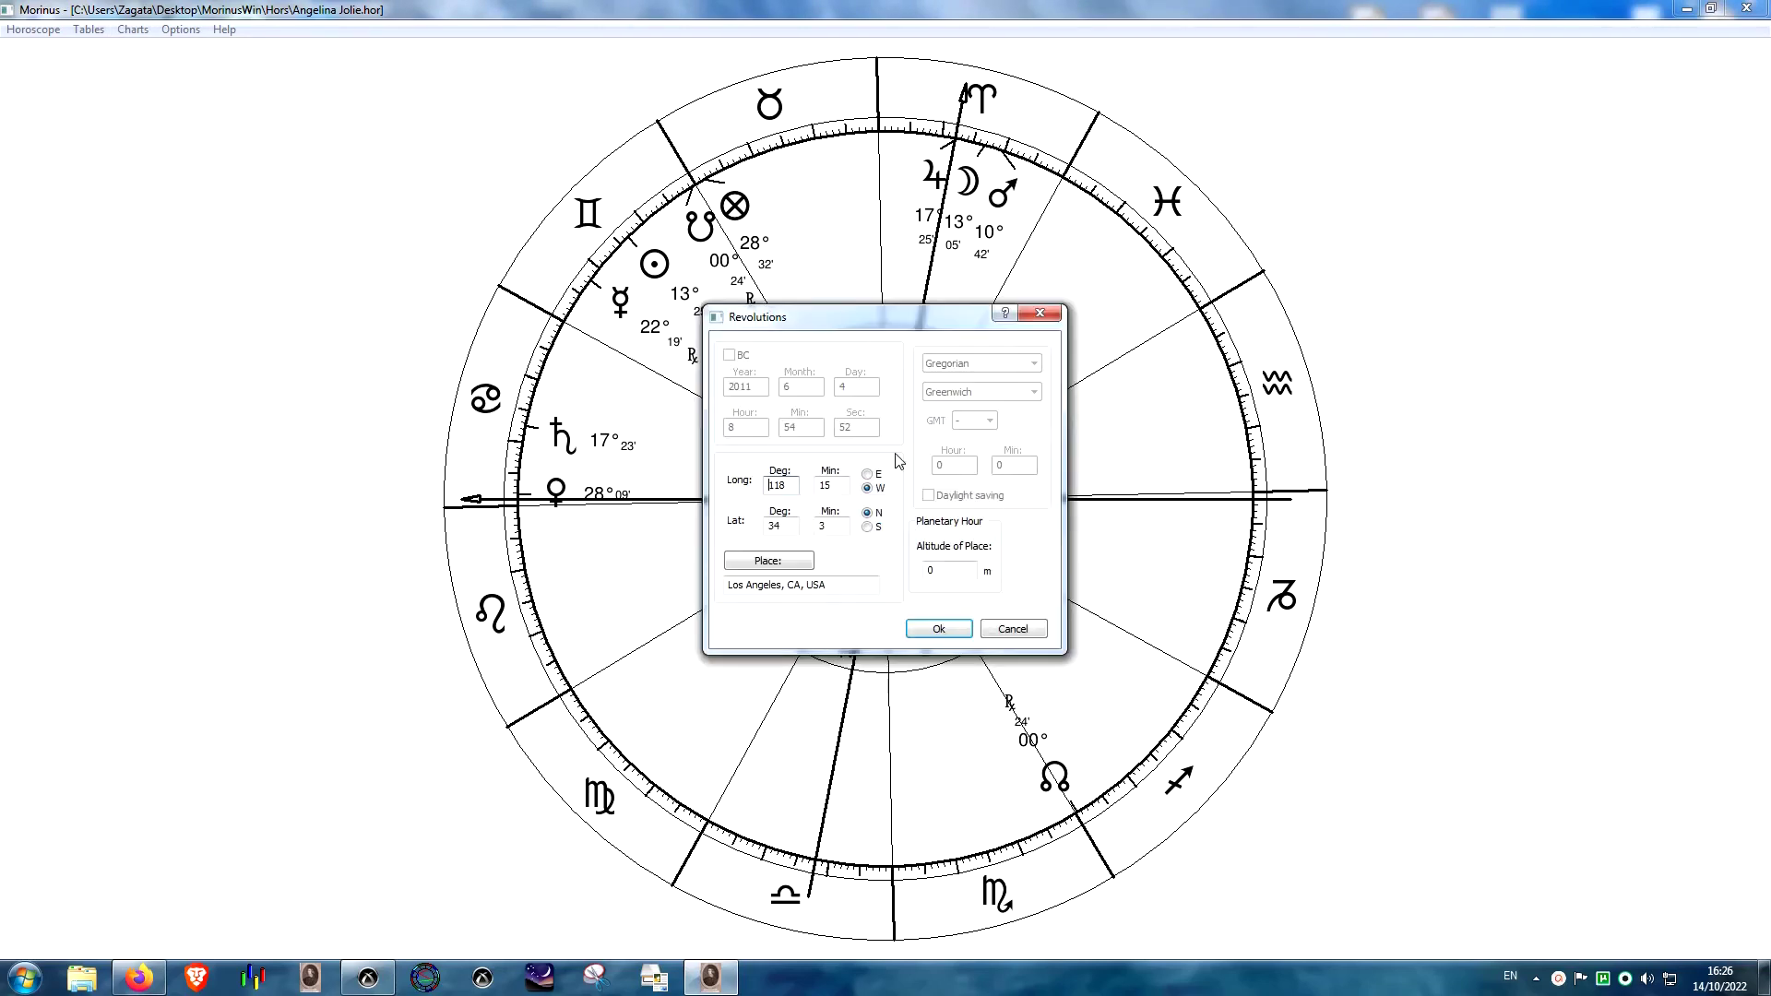
click(947, 625)
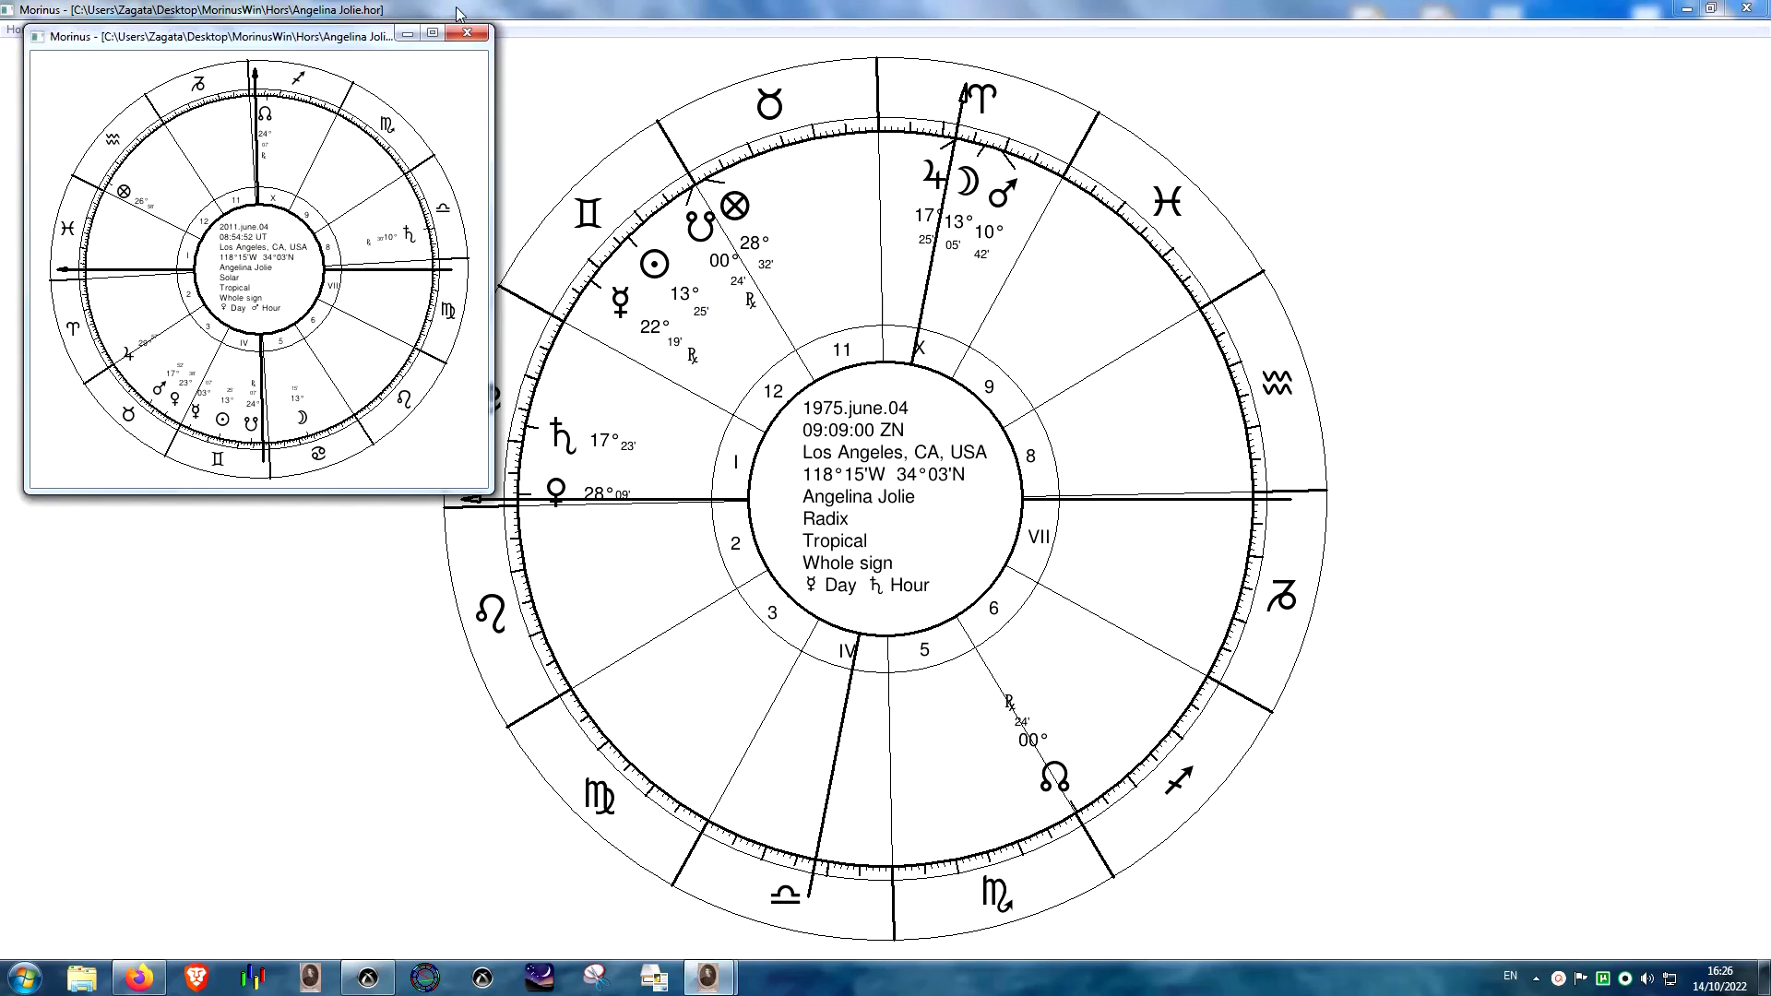
click(434, 13)
- Examine the Whole sign solar revolution in comparison with the radix and close its window
right_click(753, 402)
mouse_move(842, 417)
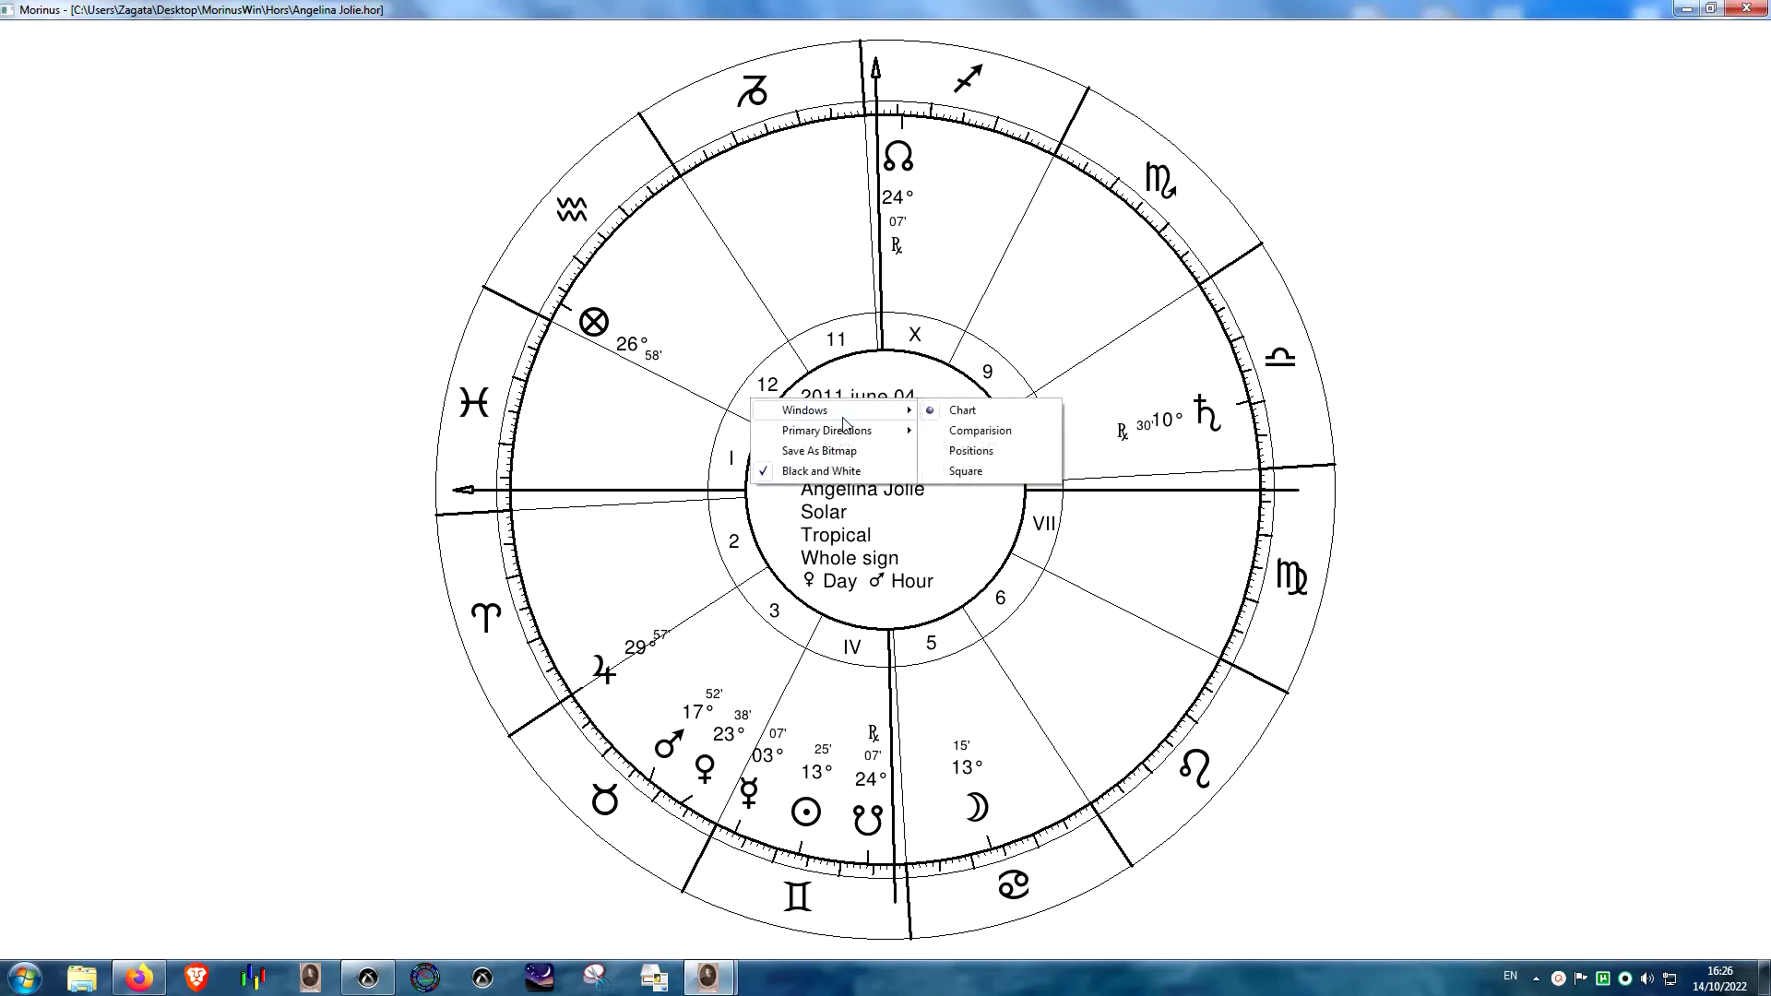
click(957, 437)
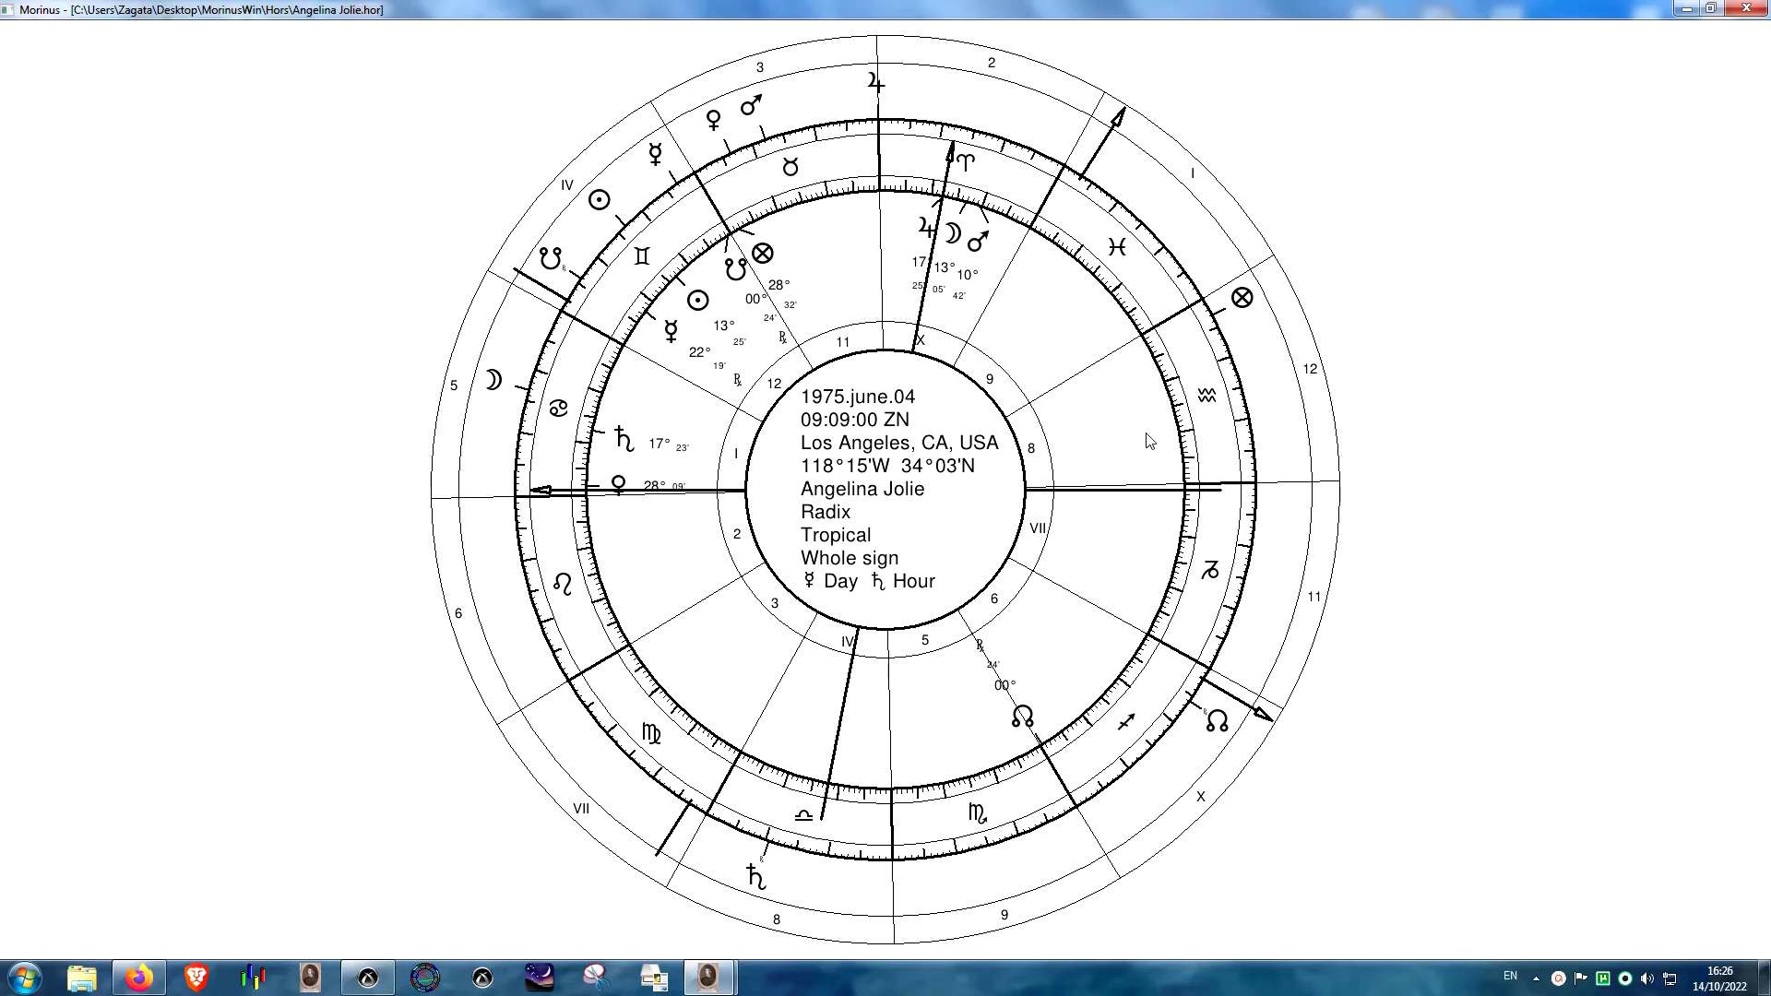
key(Escape)
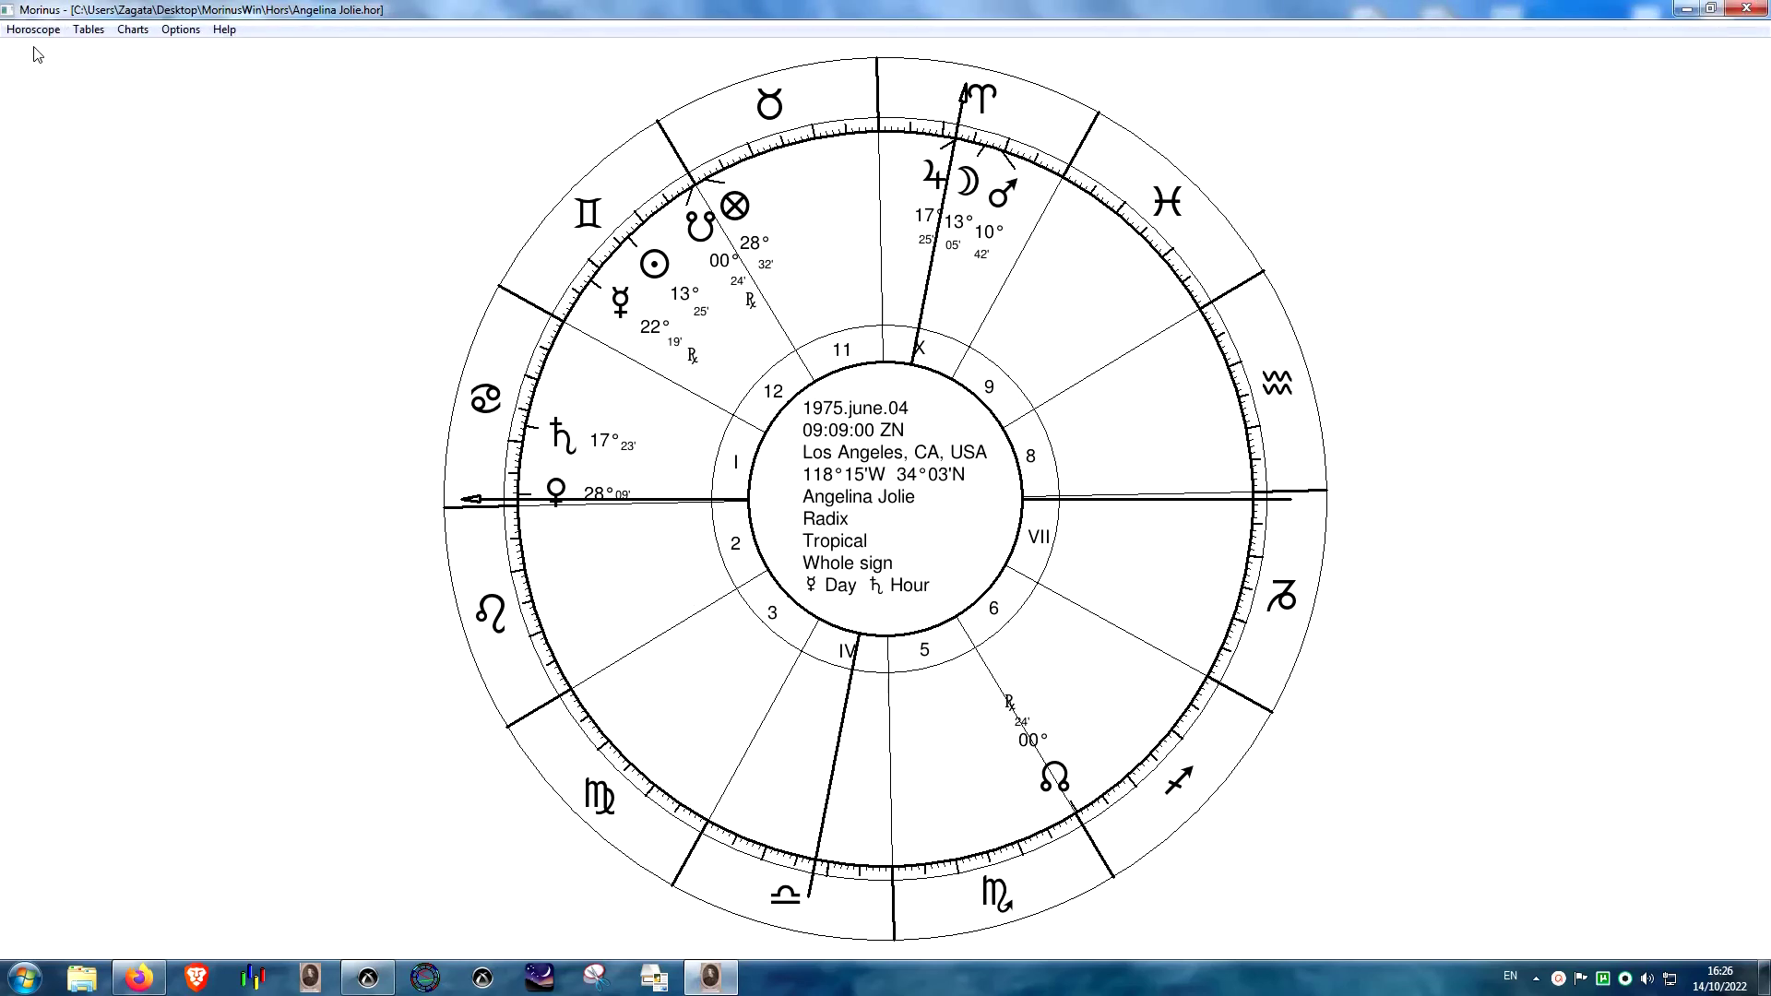
- Create a synastry chart of Angelina Jolie with Brad Pitt.hor, examine it maximized and close it
click(33, 29)
click(44, 110)
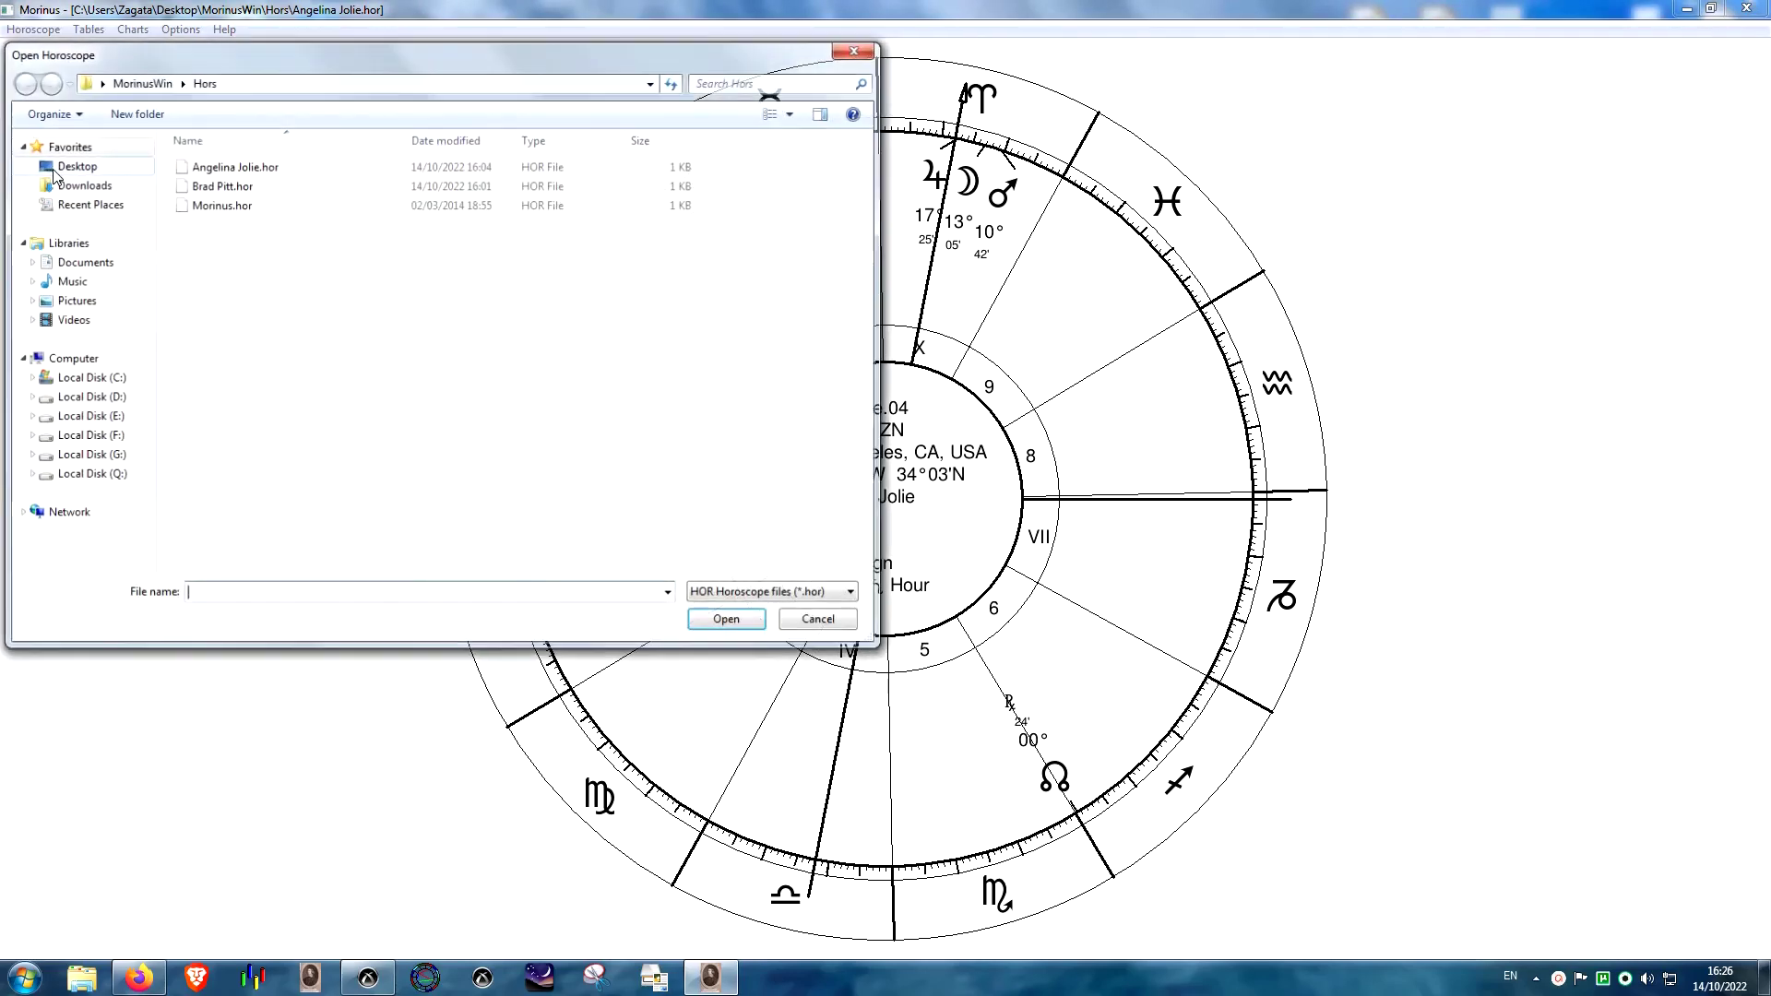
double_click(221, 184)
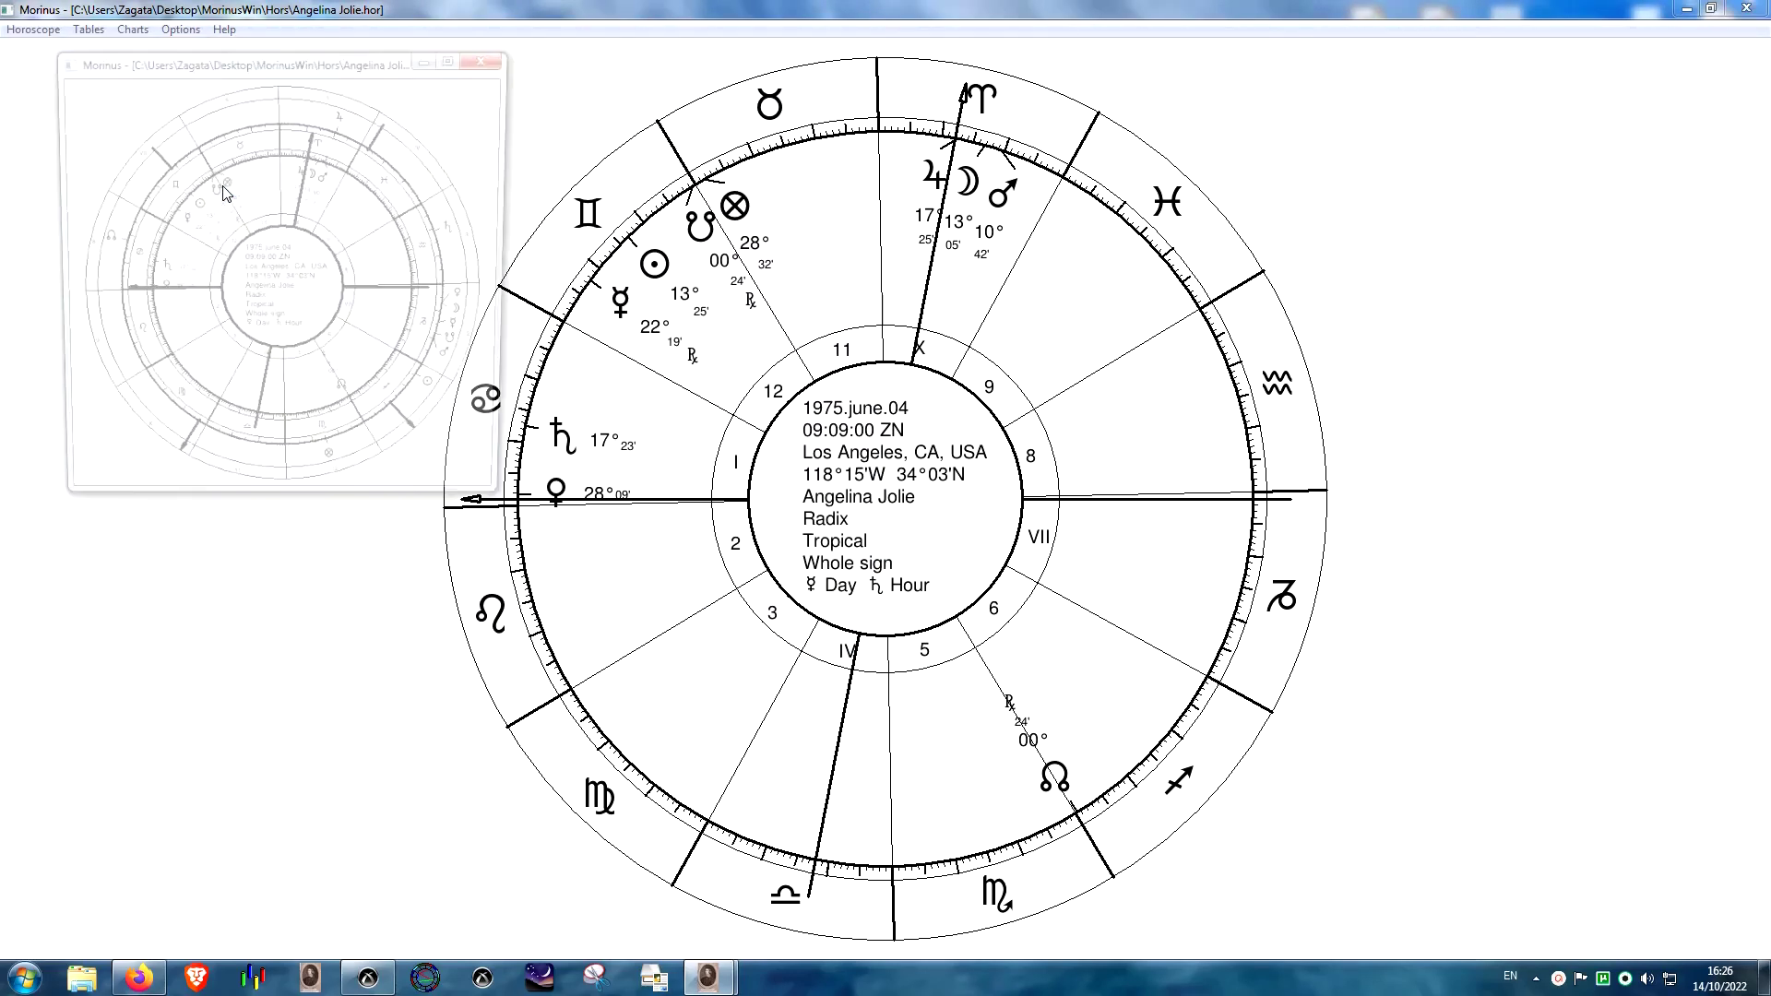
click(454, 56)
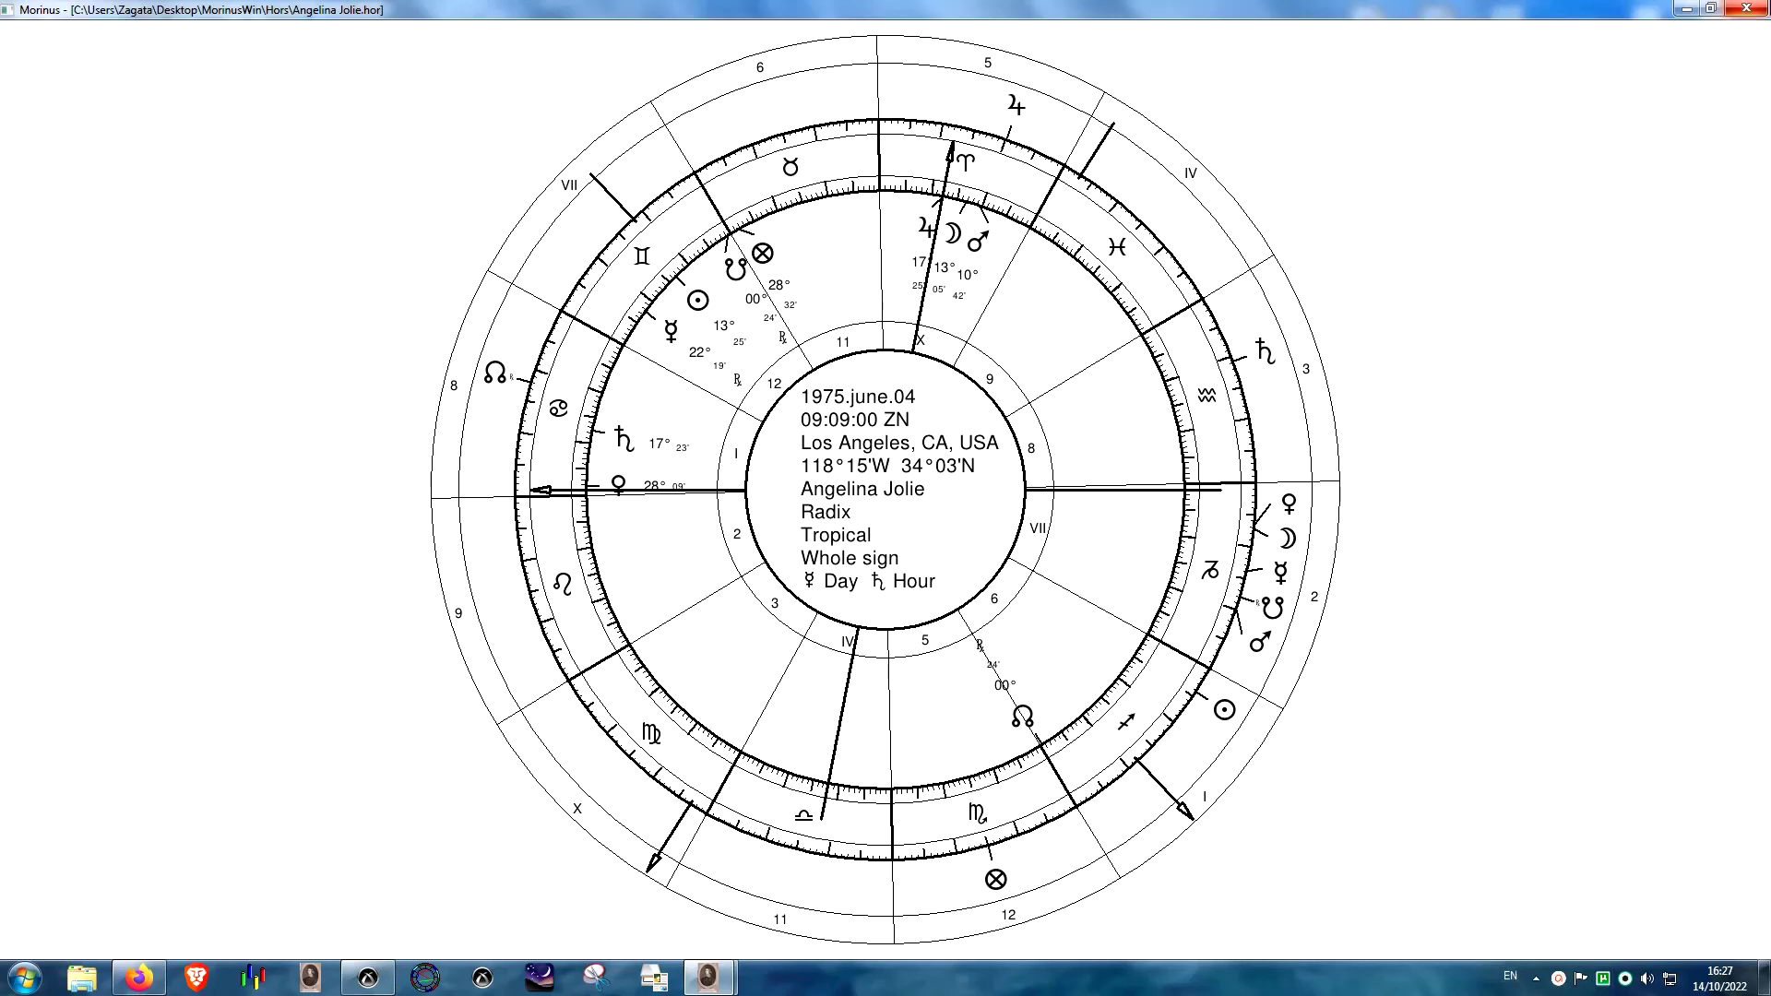
click(1746, 8)
- Open the Find Time dialog, review its planetary position and approximation settings, and close it without searching
click(34, 29)
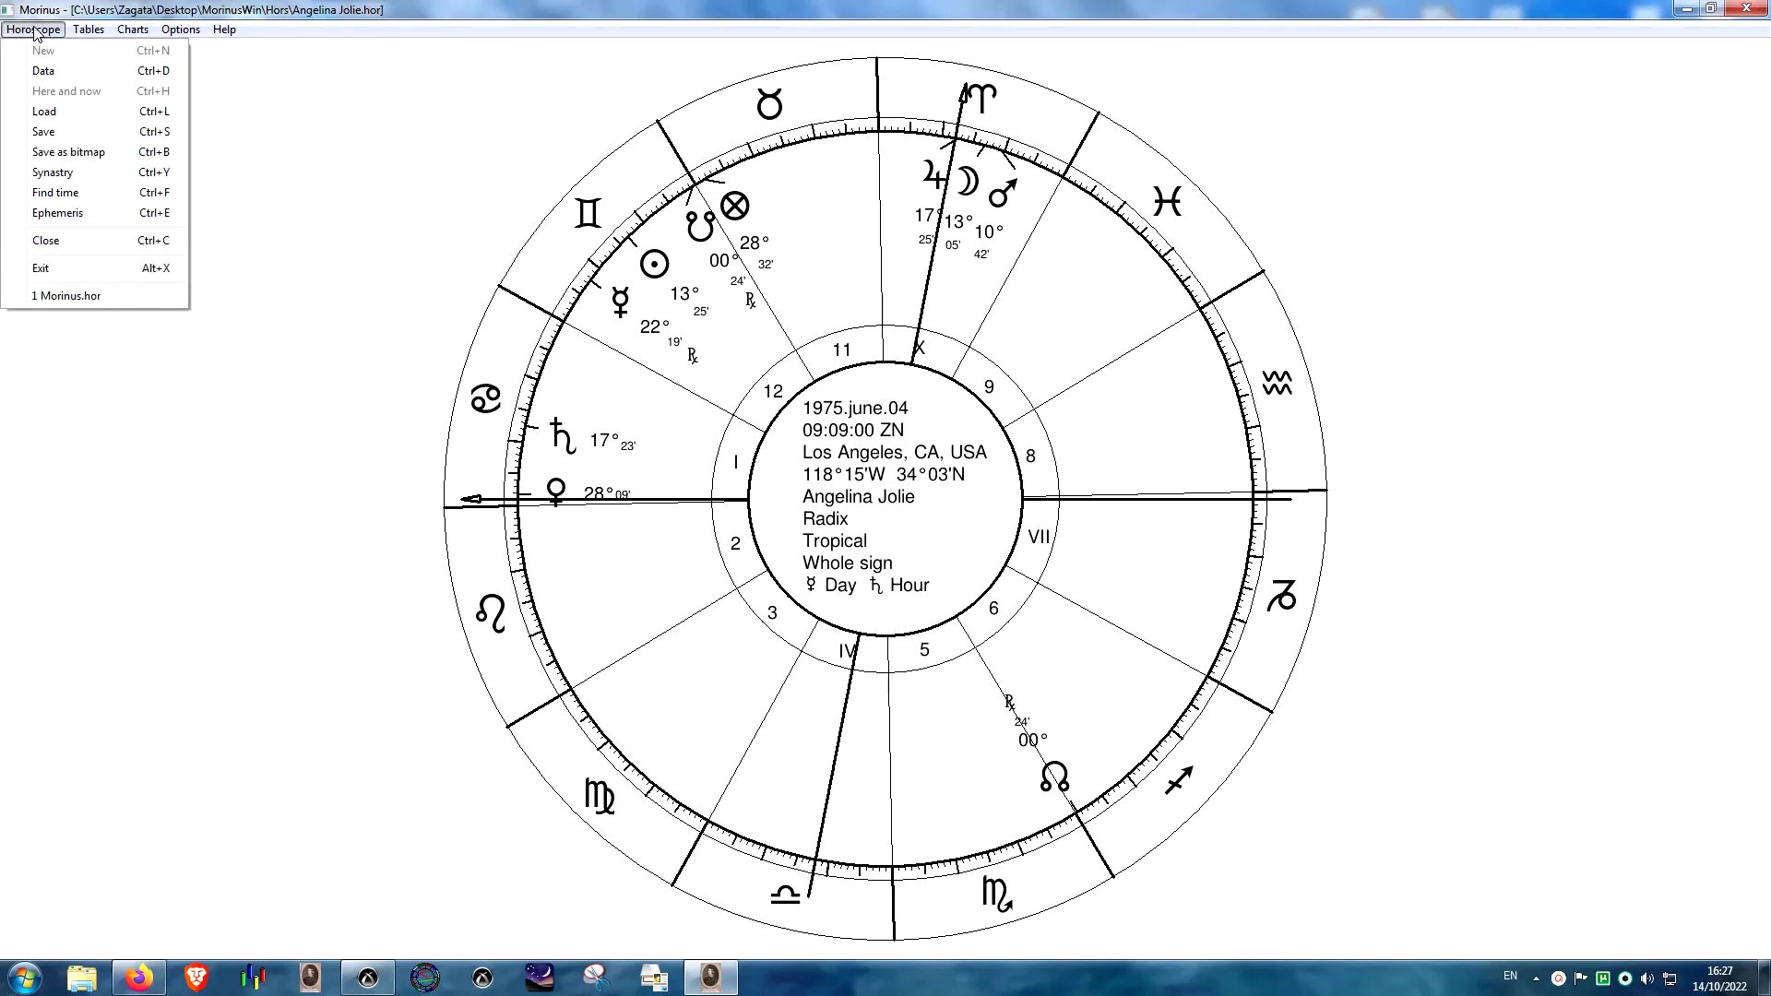
mouse_move(223, 32)
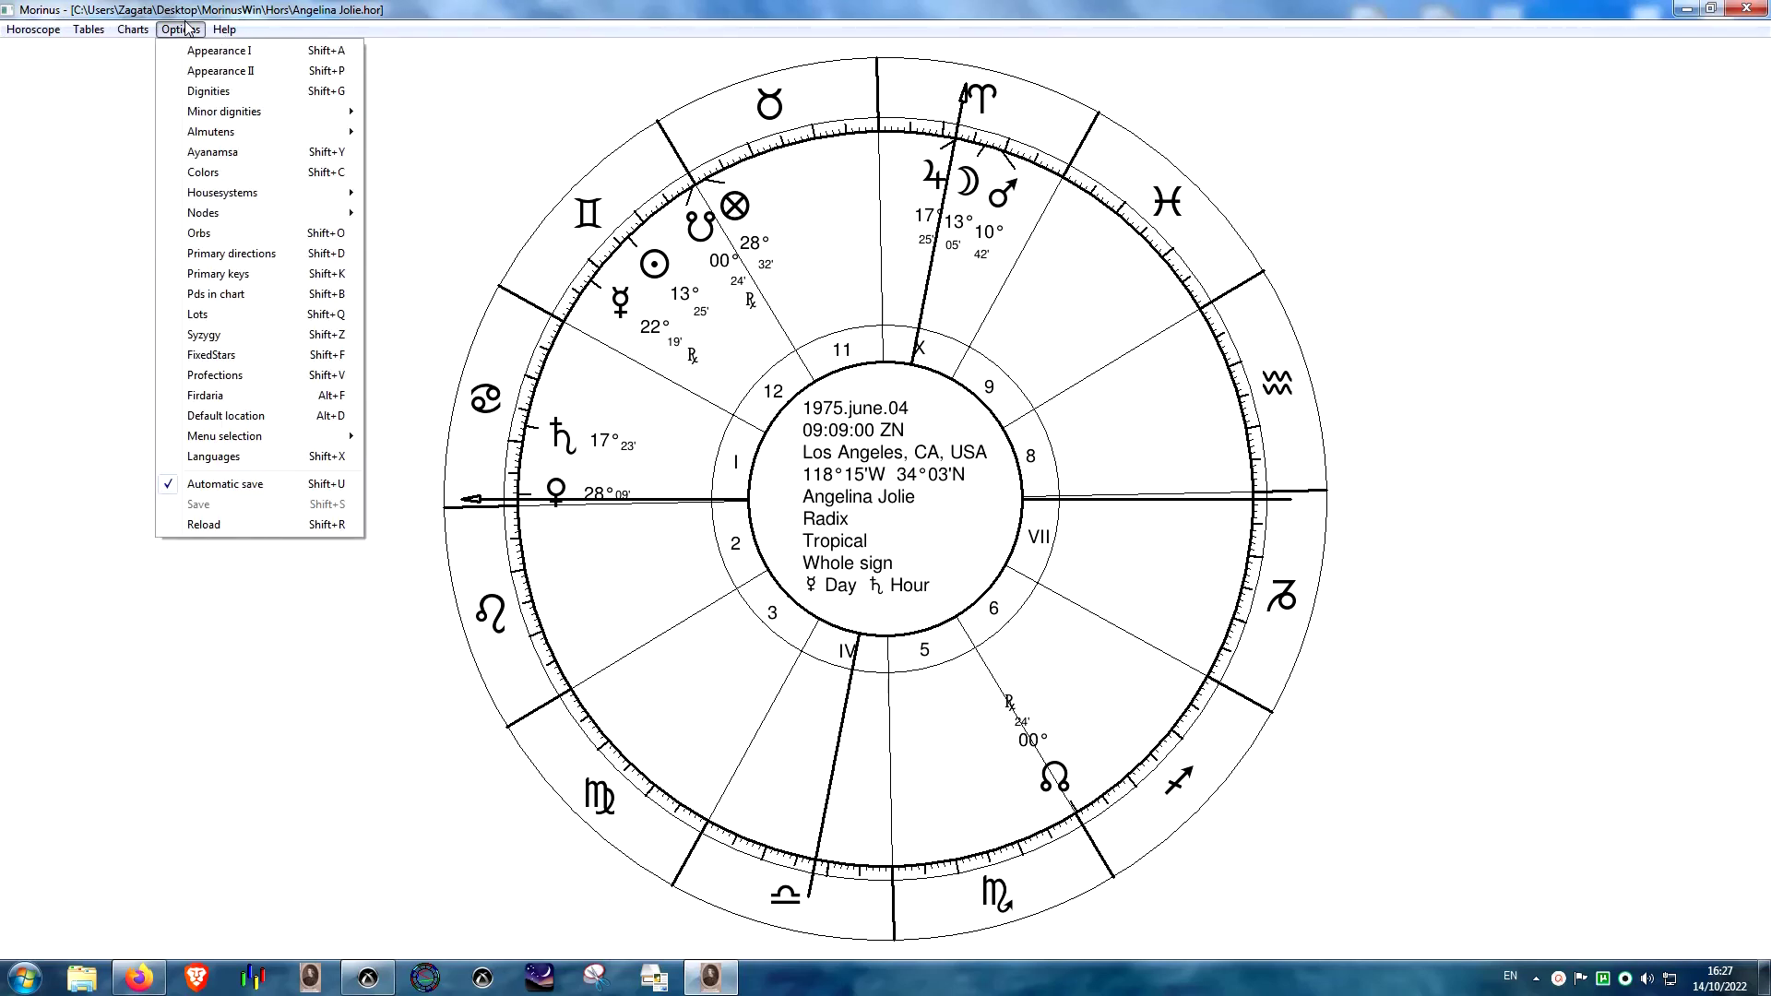
mouse_move(13, 27)
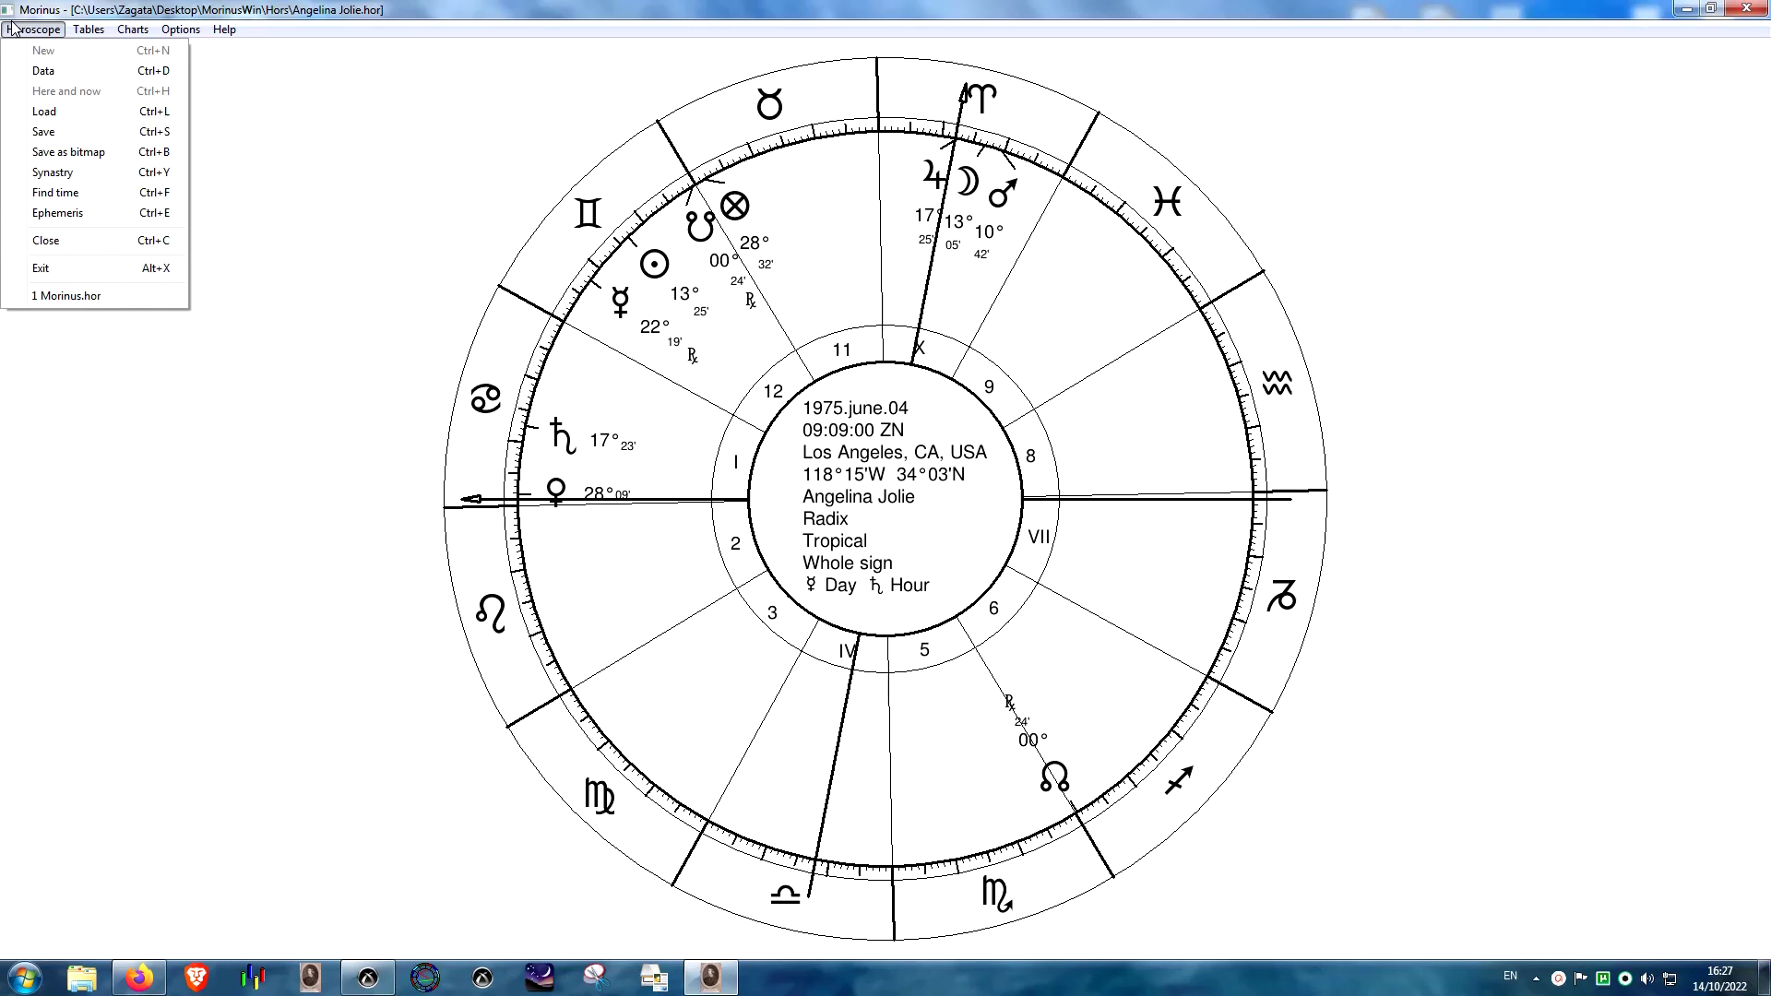
click(89, 193)
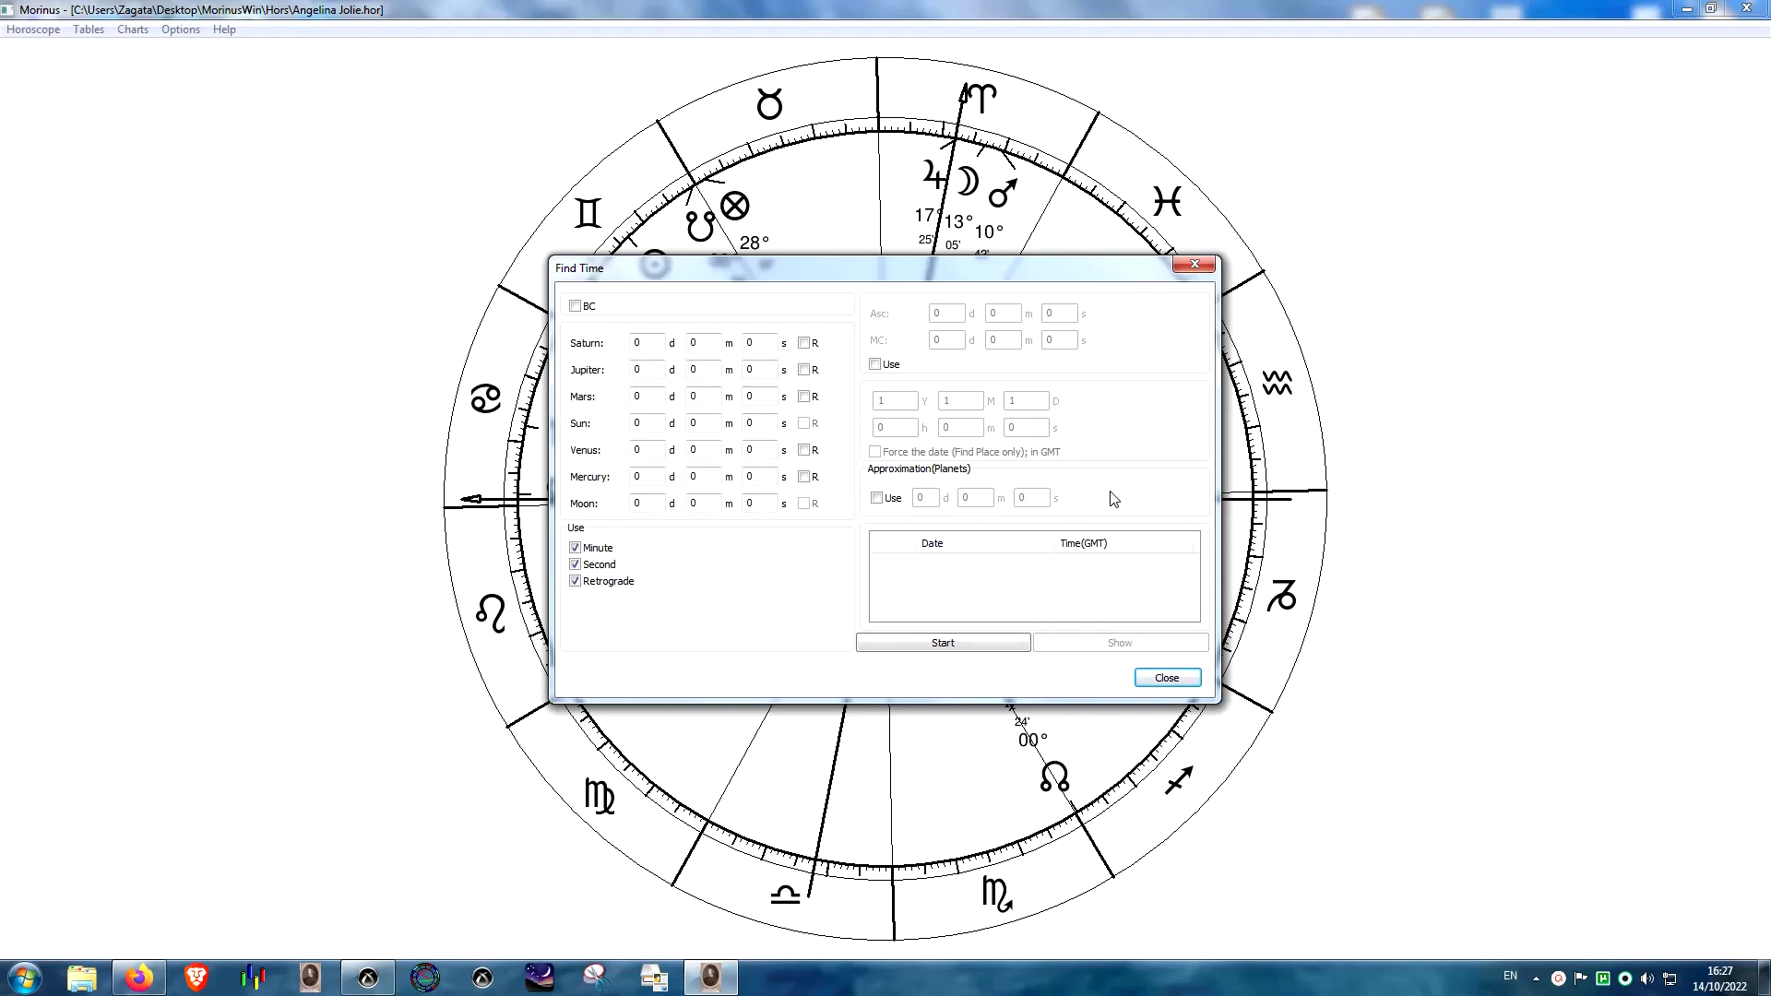
click(1194, 265)
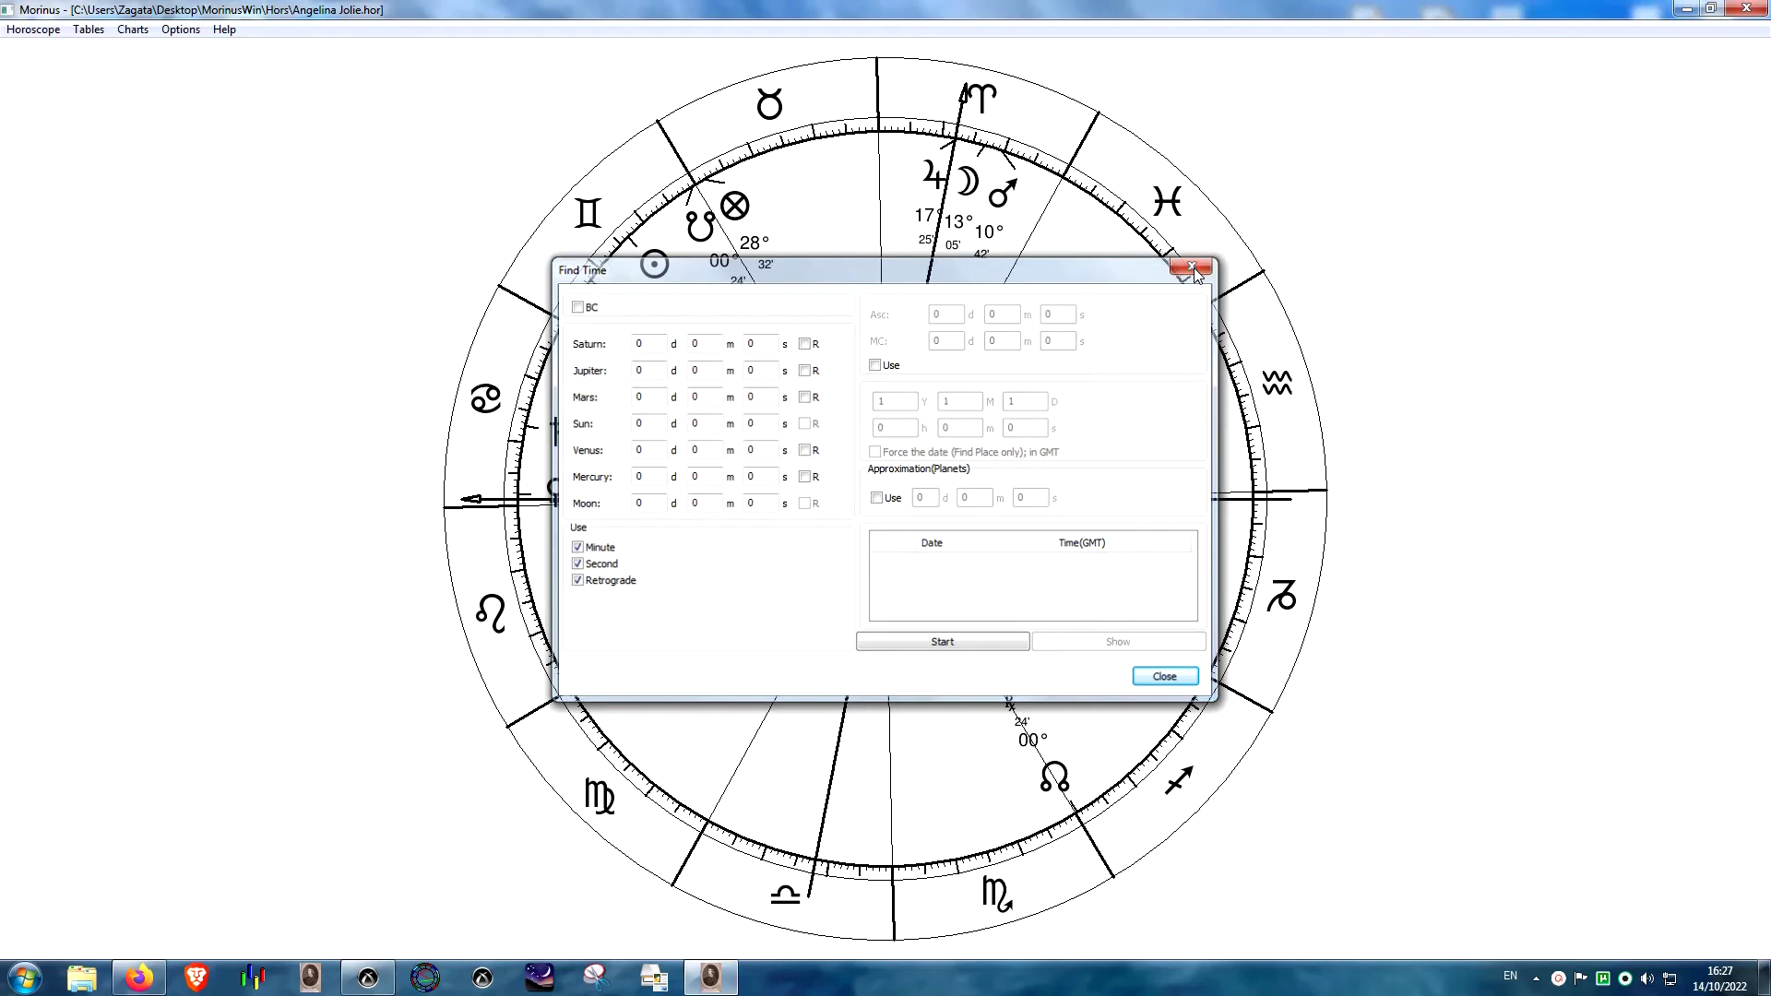
- Open the recently used horoscope Morinus.hor, view its chart and close the horoscope
click(33, 29)
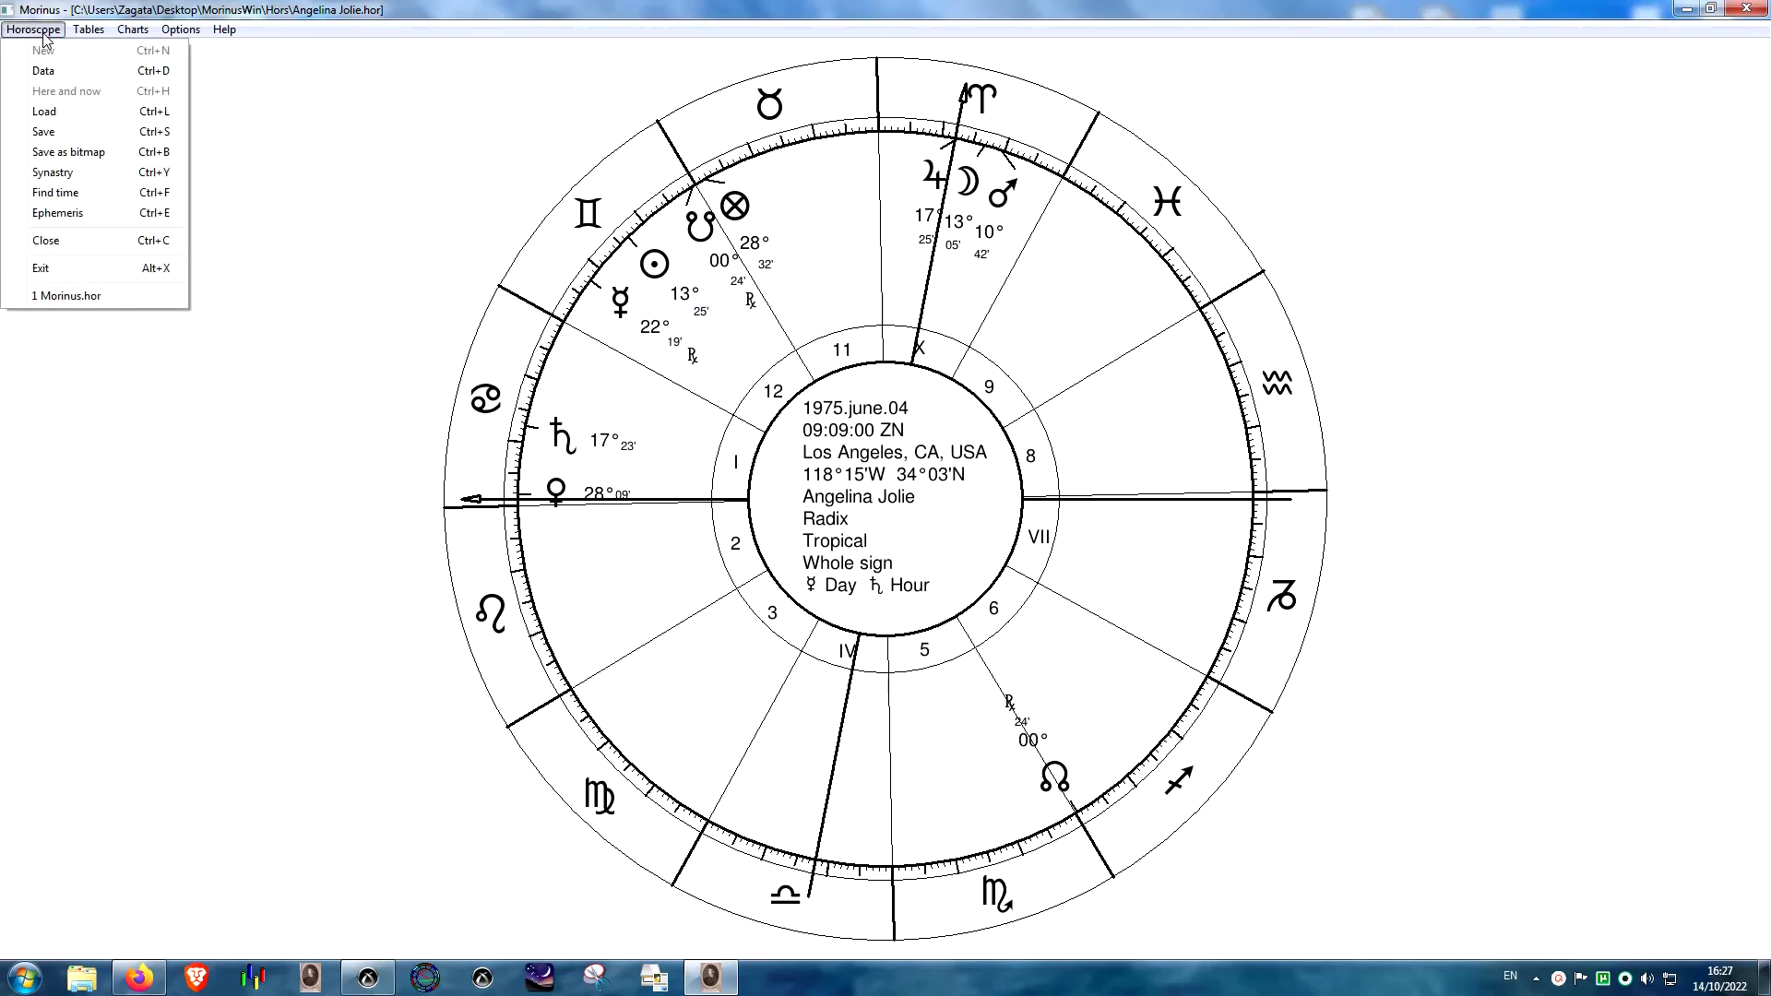
click(65, 296)
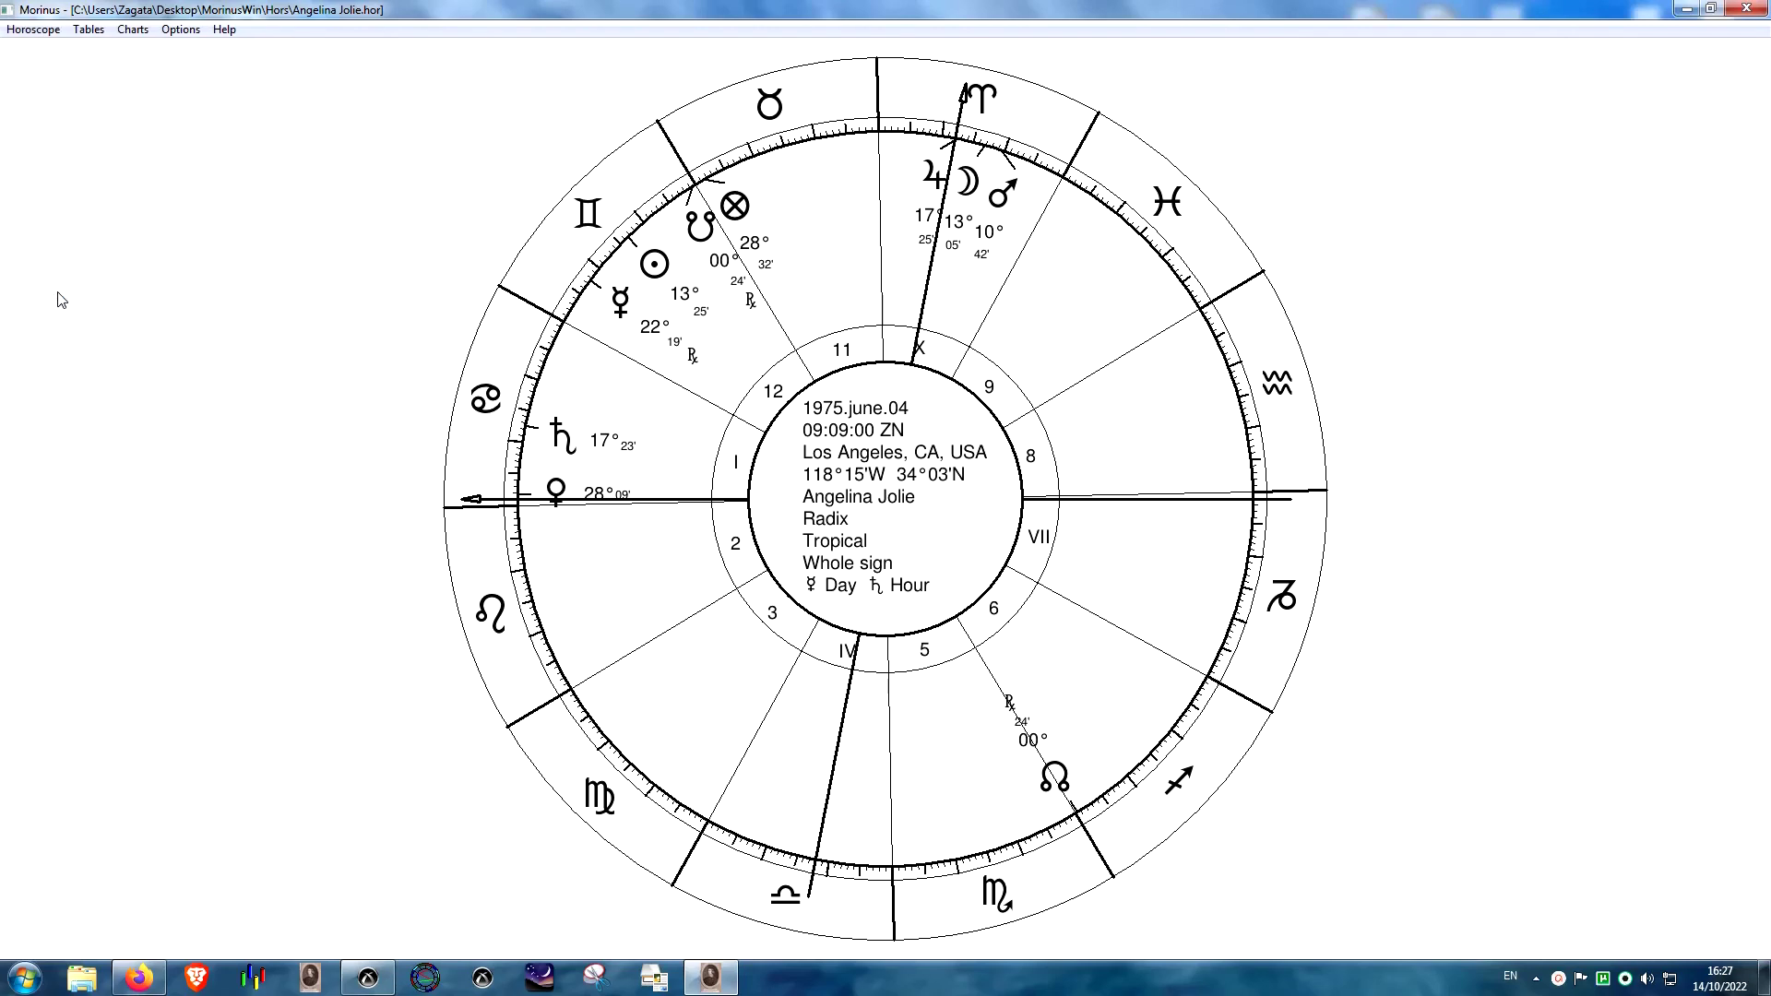
click(33, 29)
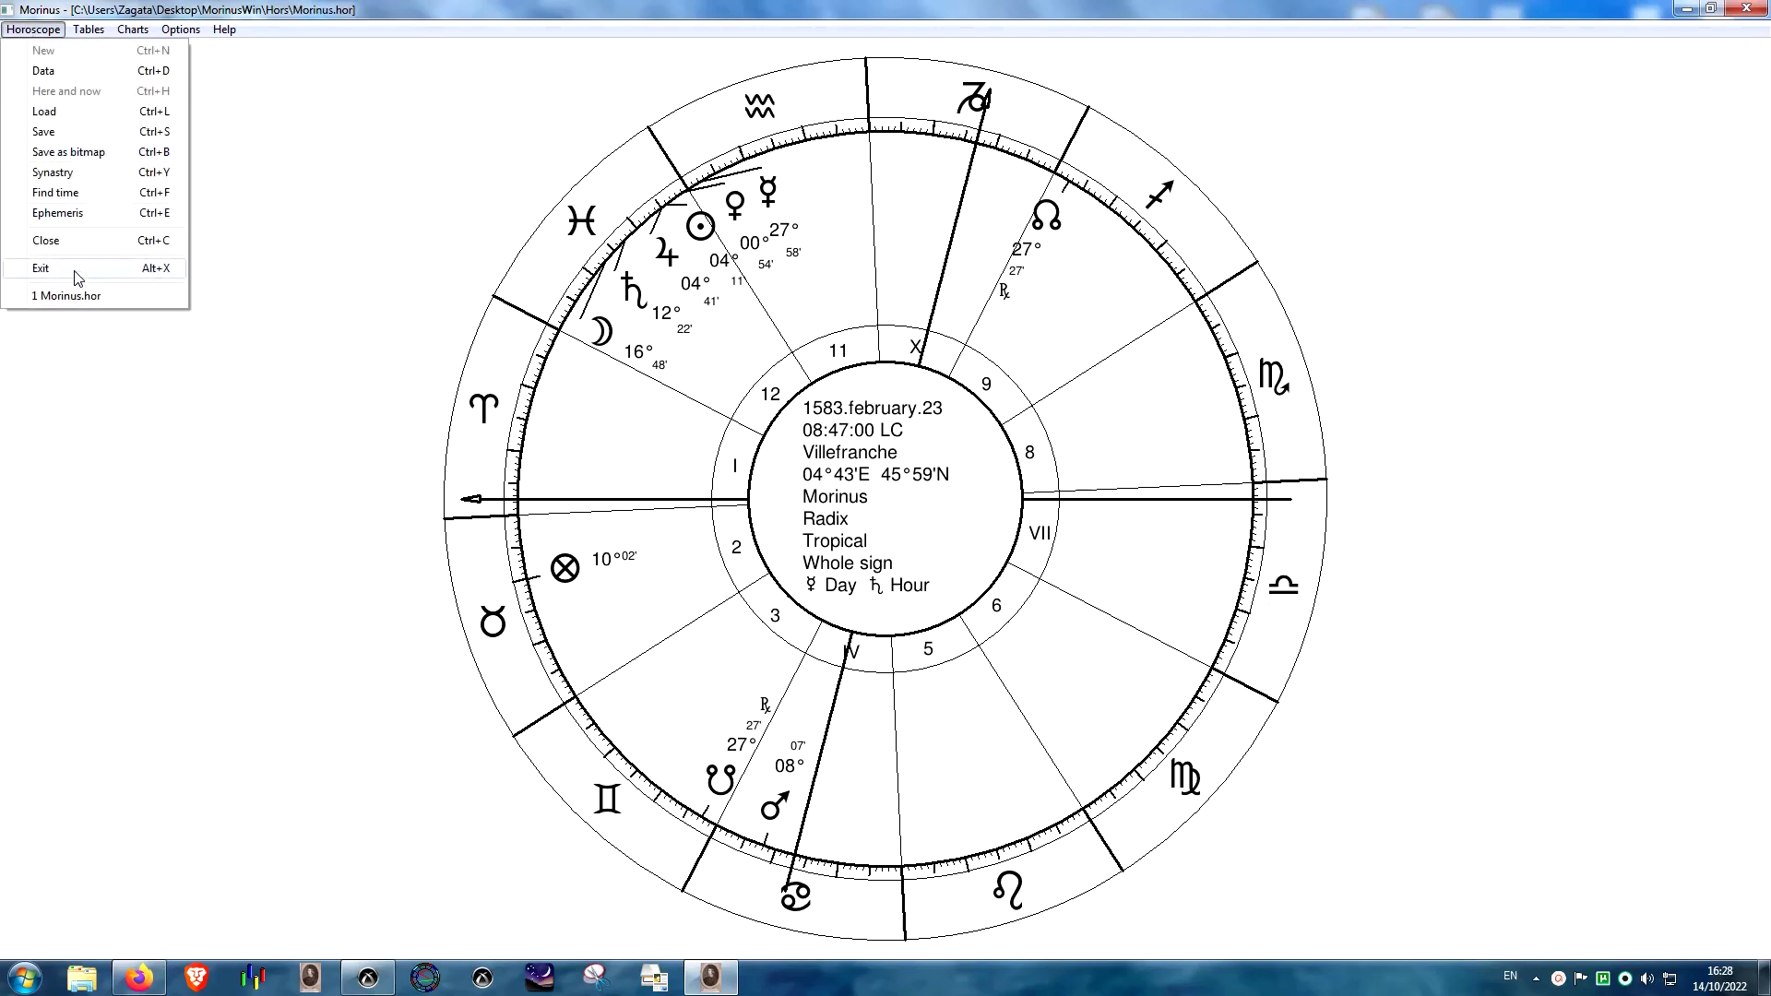
click(55, 242)
- Browse the Hors and Images folders within MorinusWin and load Brad Pitt.hor from Hors
click(33, 29)
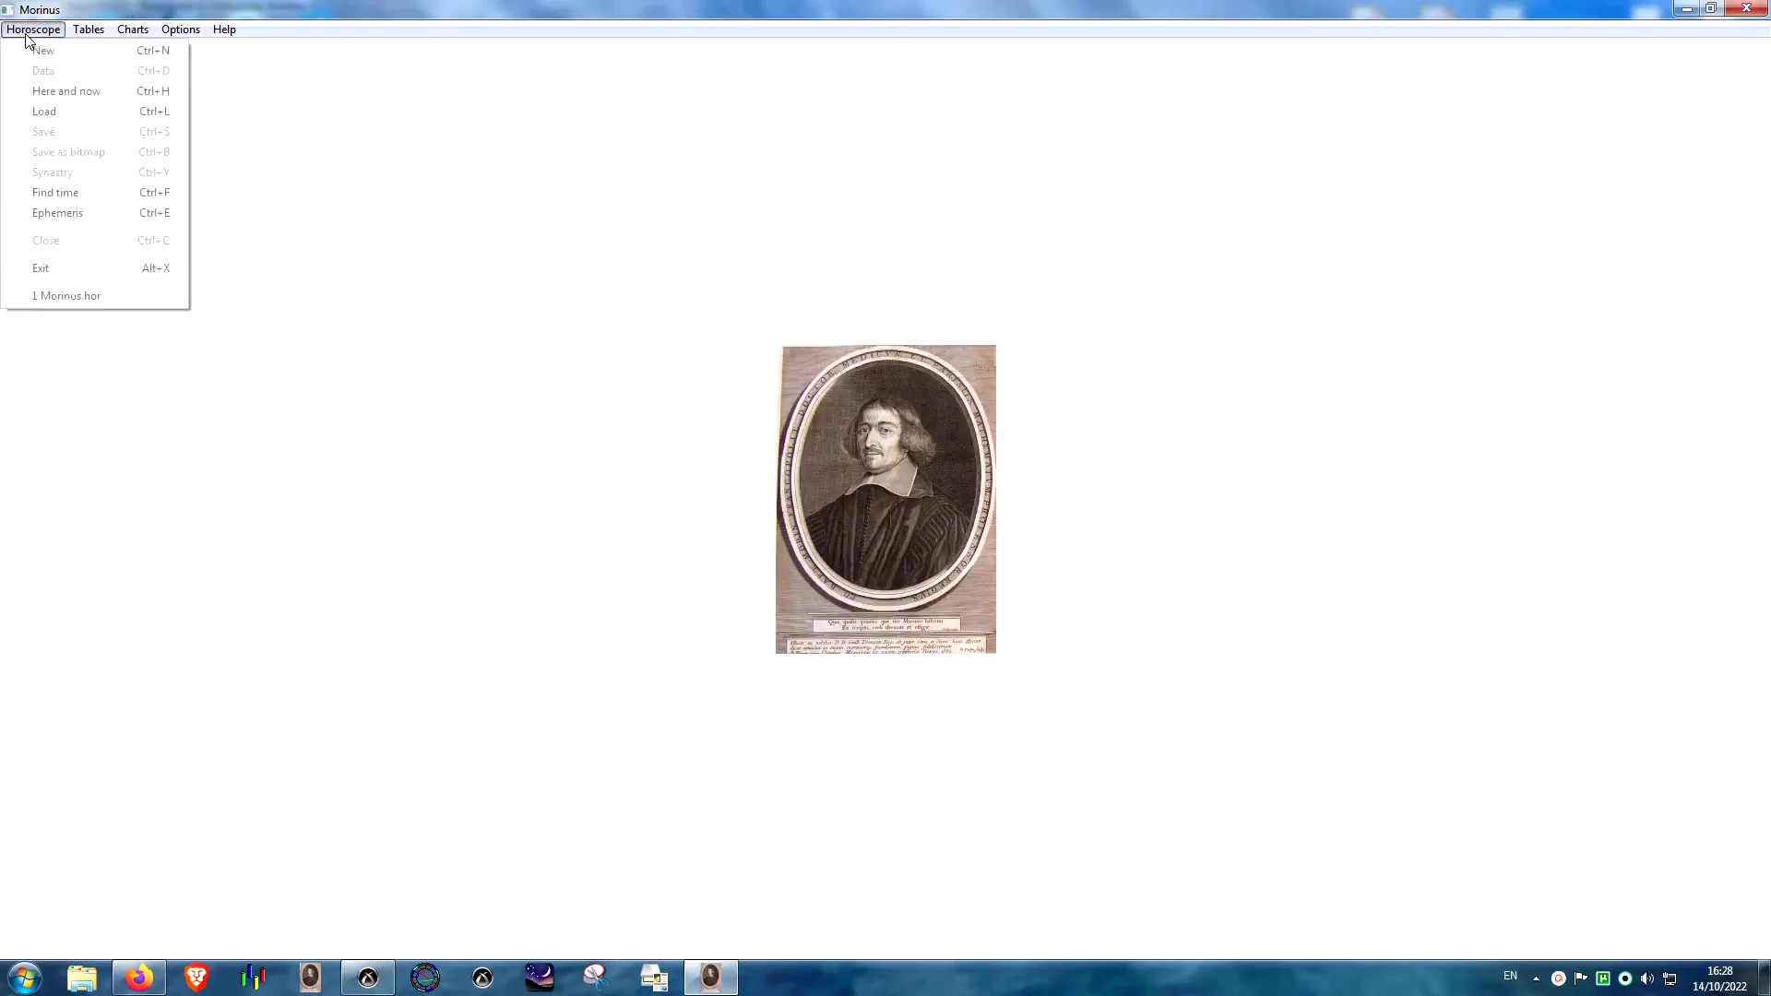
click(48, 111)
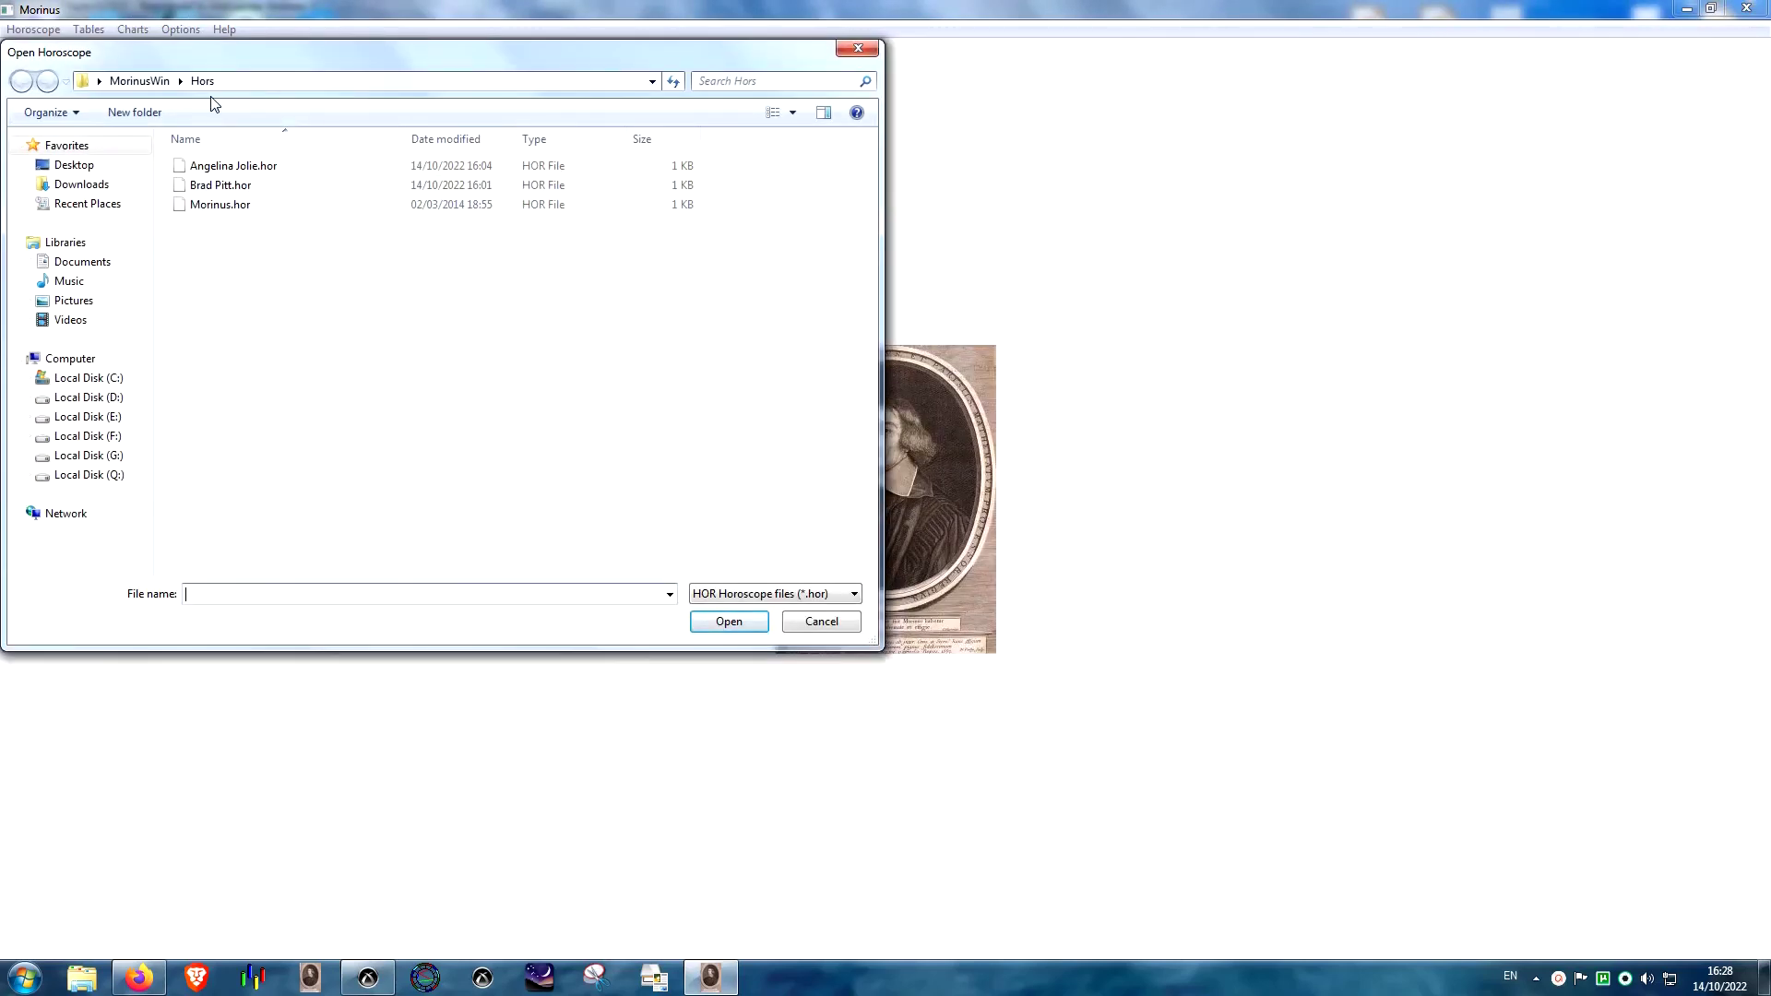
click(139, 80)
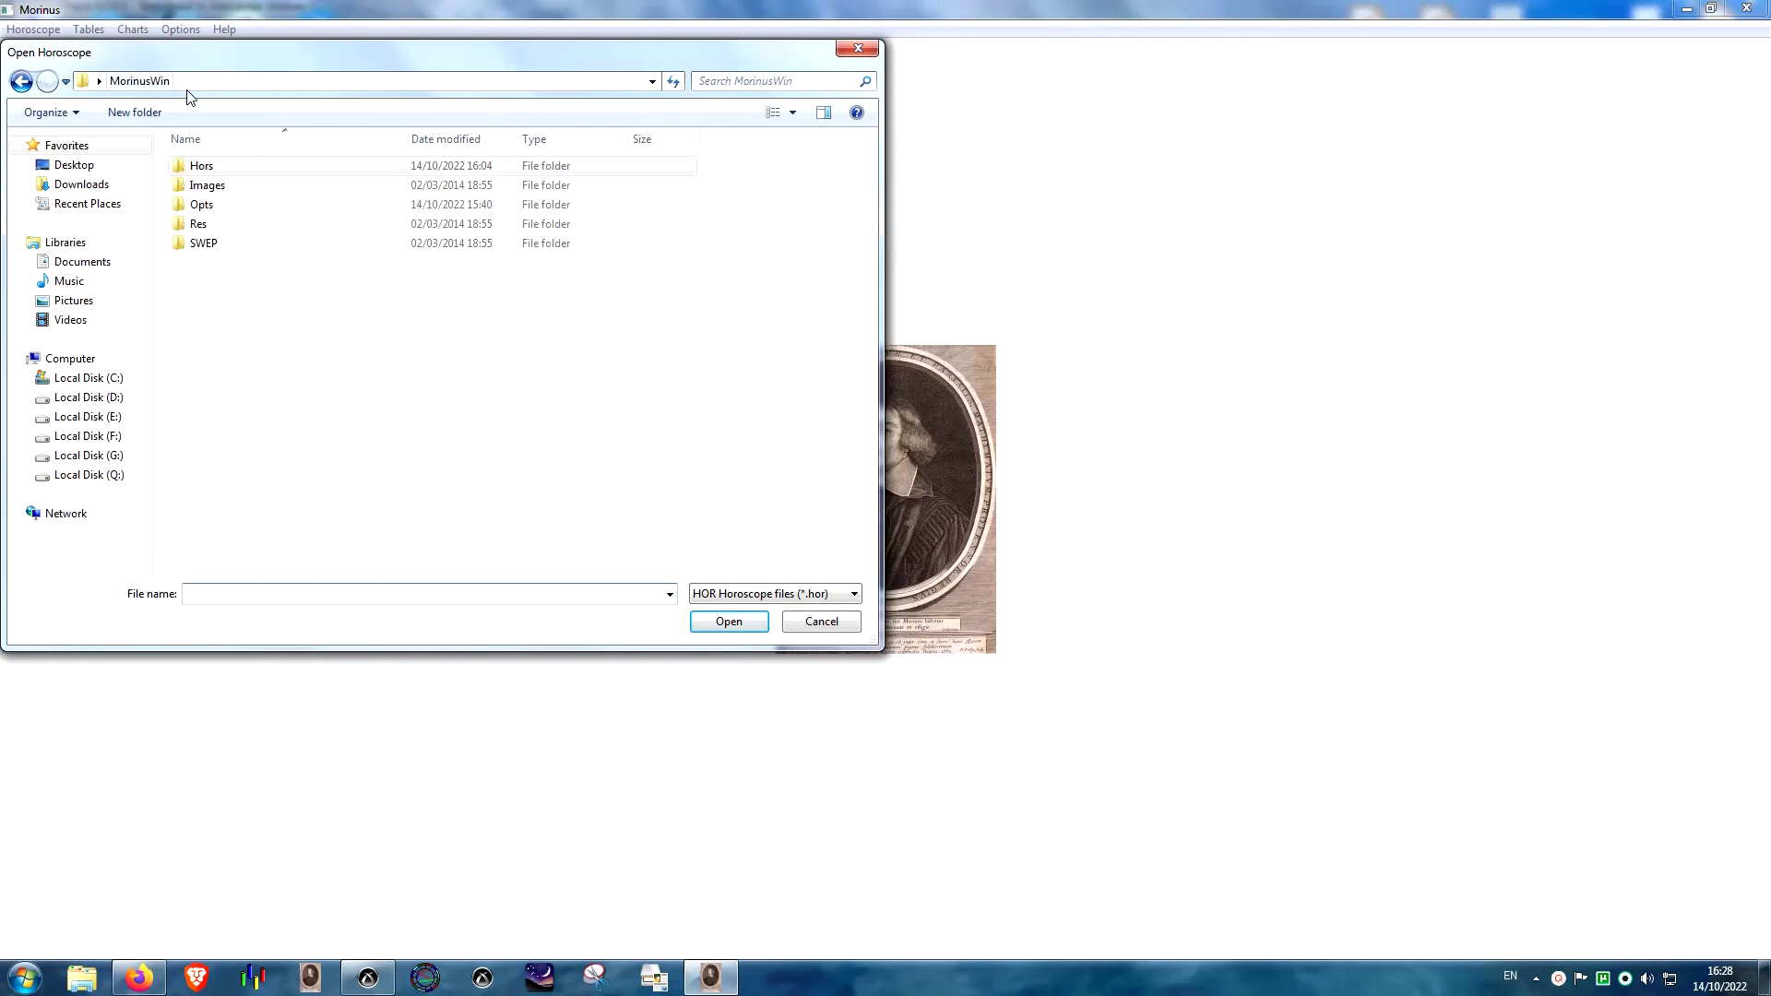
double_click(204, 168)
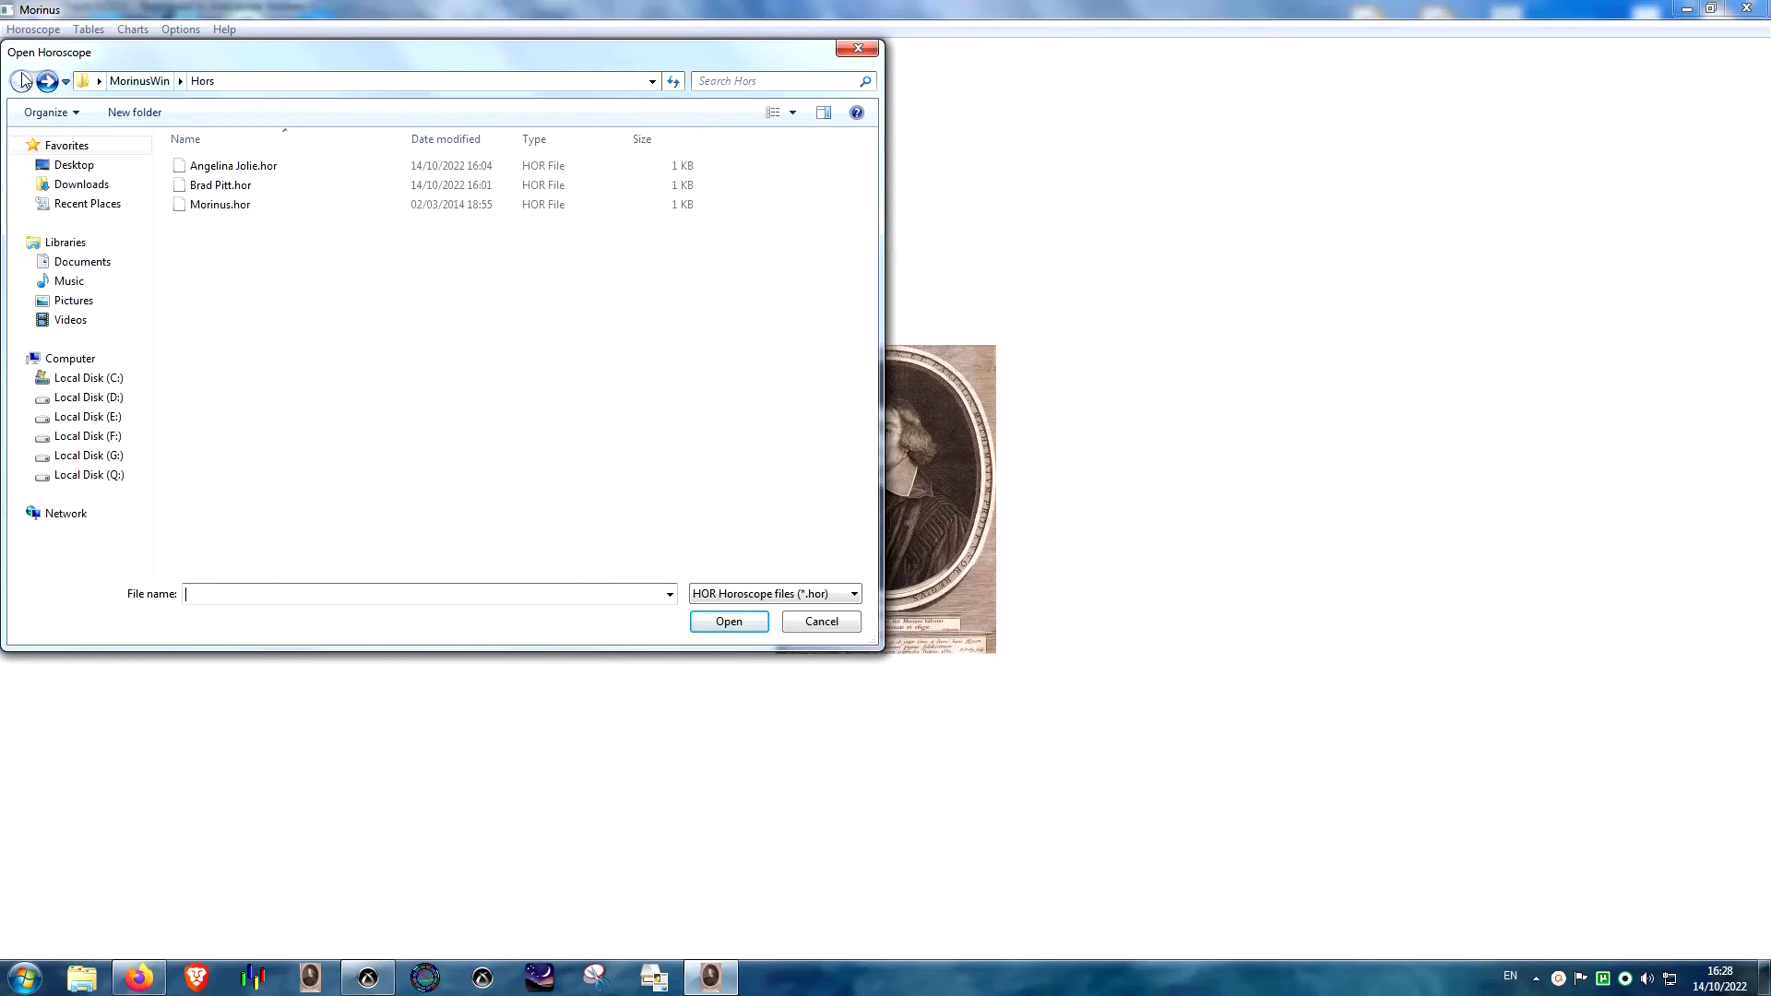
click(139, 81)
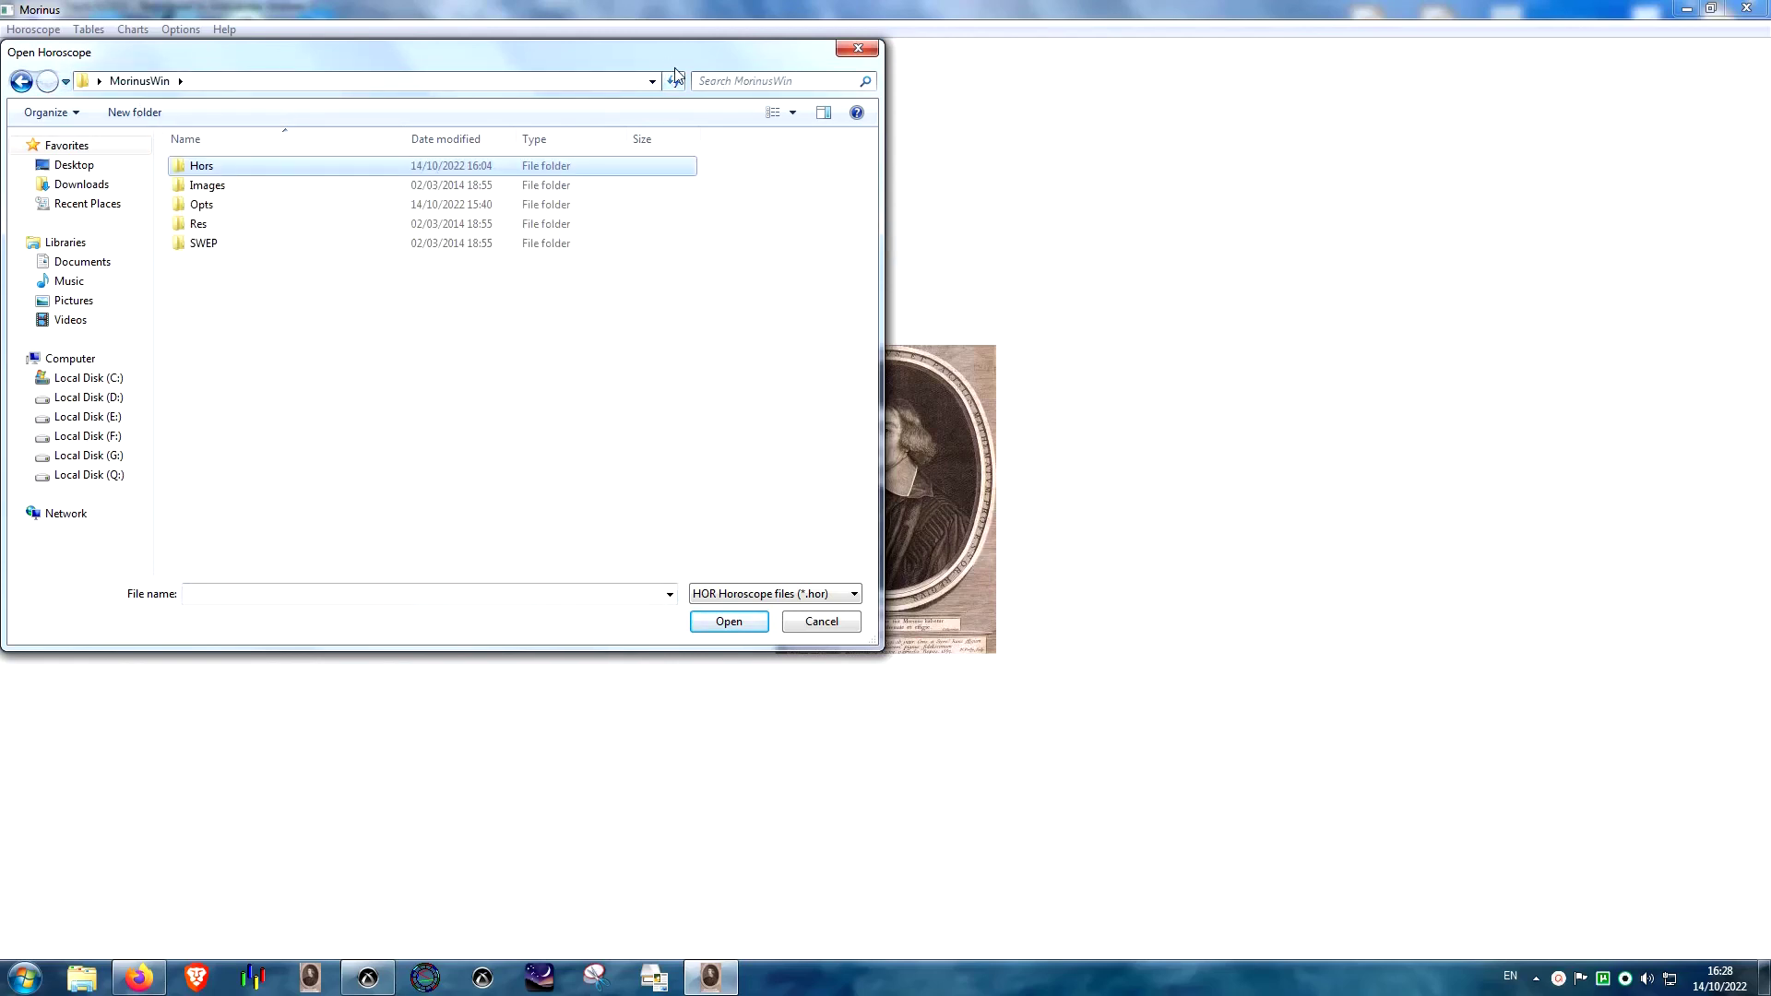
double_click(203, 185)
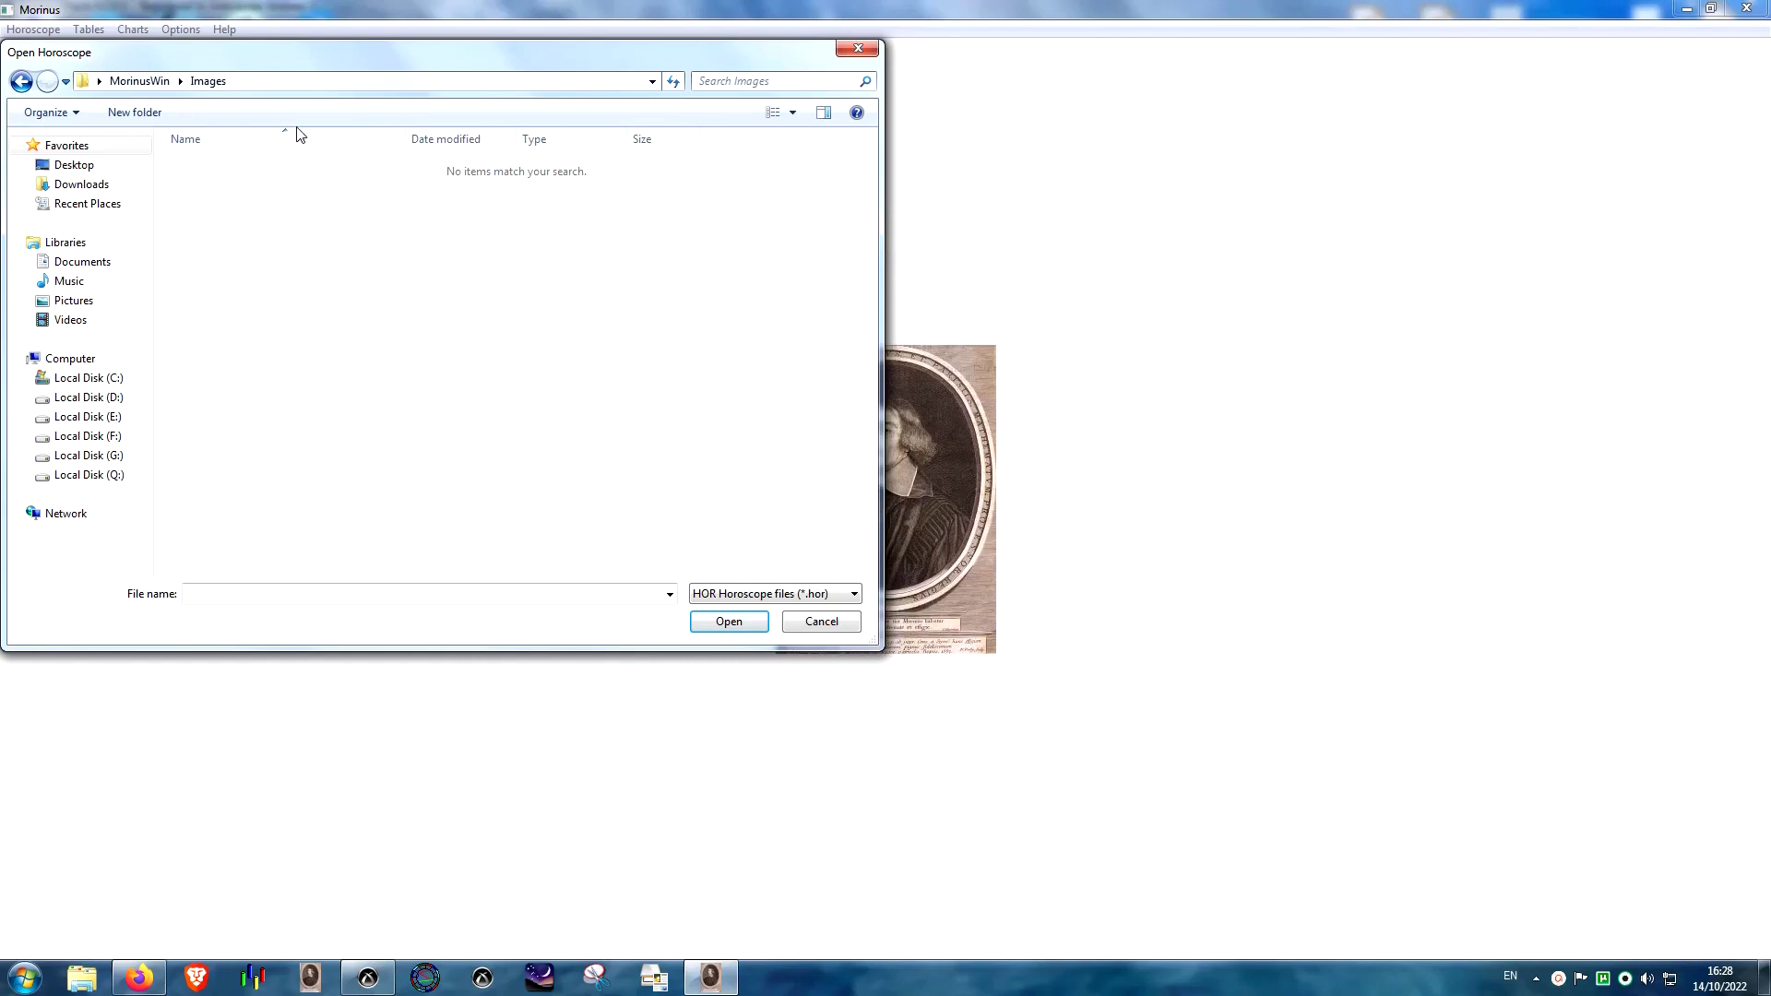
click(143, 82)
double_click(200, 165)
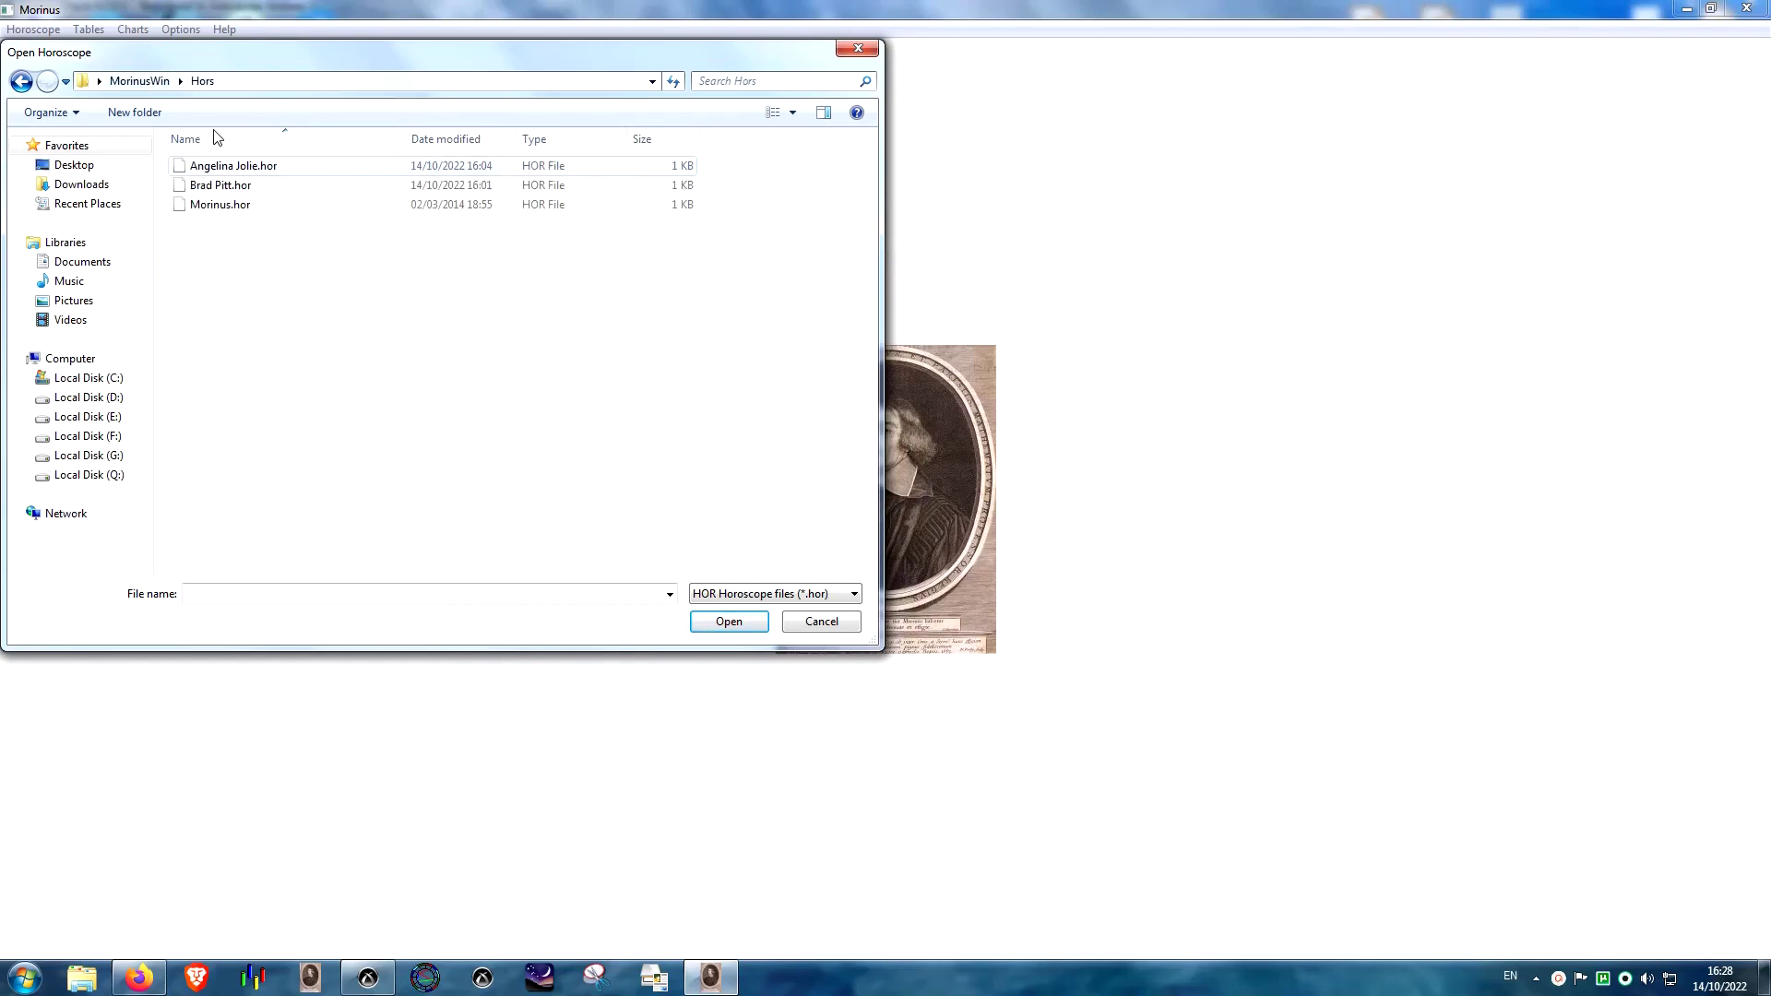
double_click(221, 190)
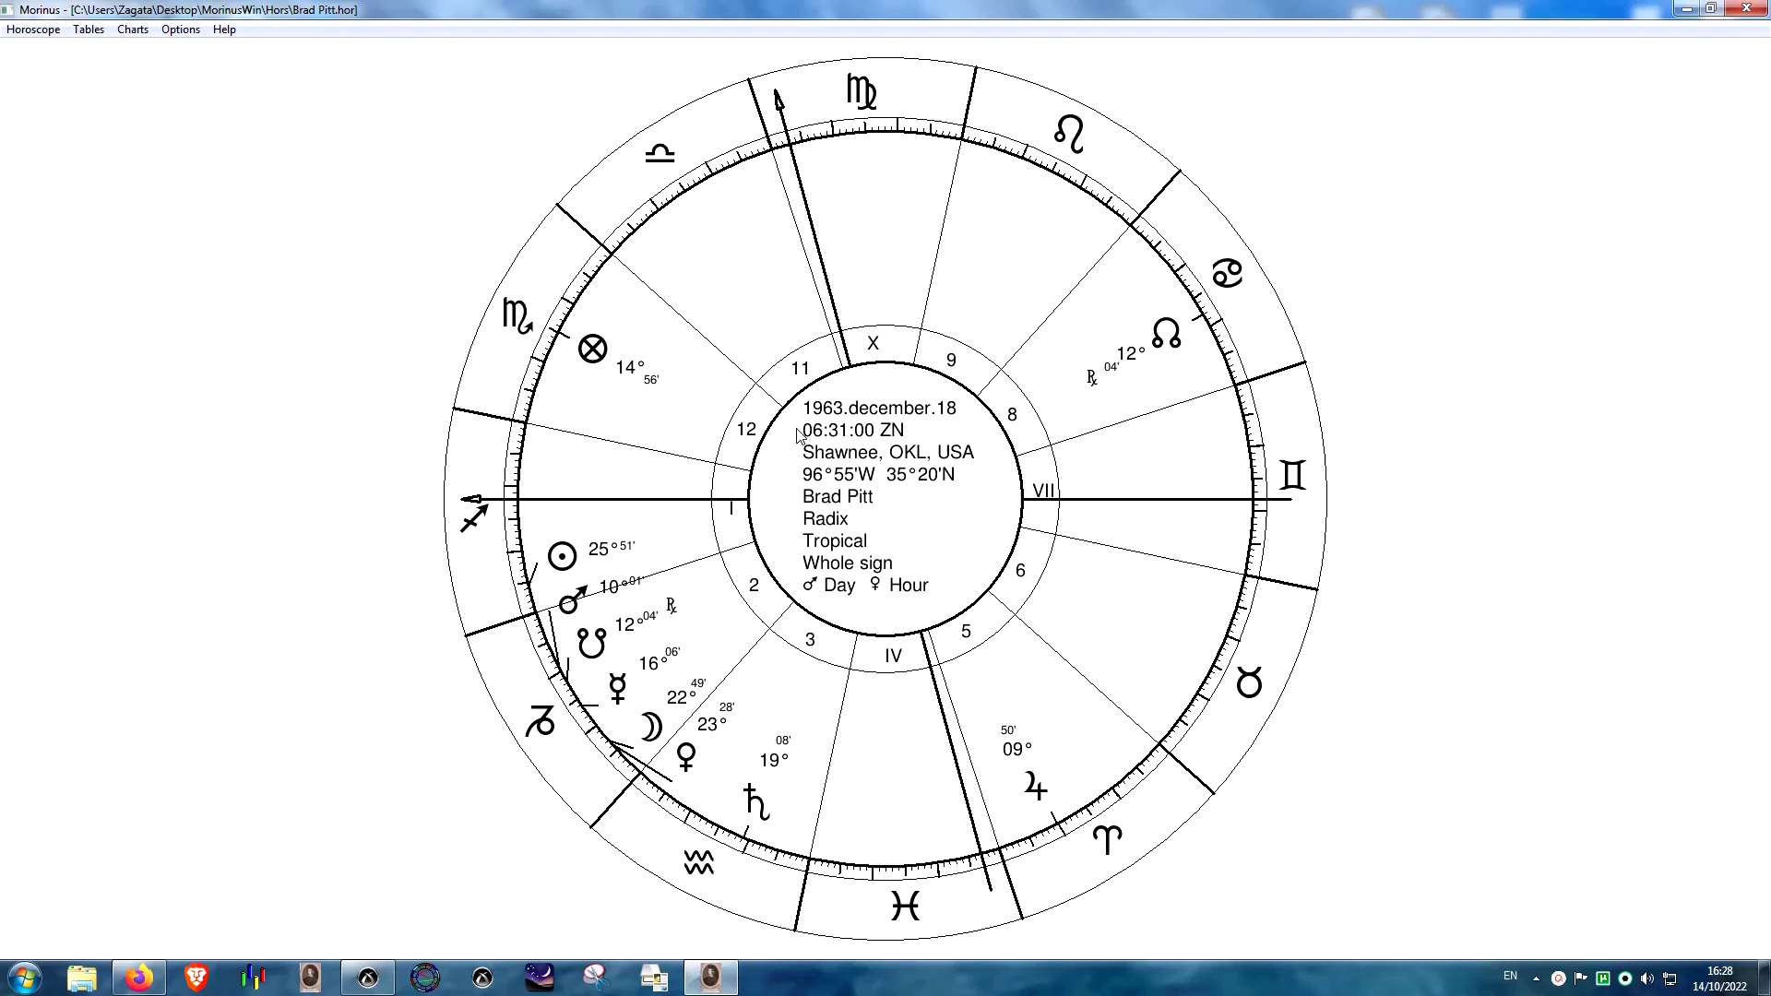
click(88, 29)
mouse_move(133, 30)
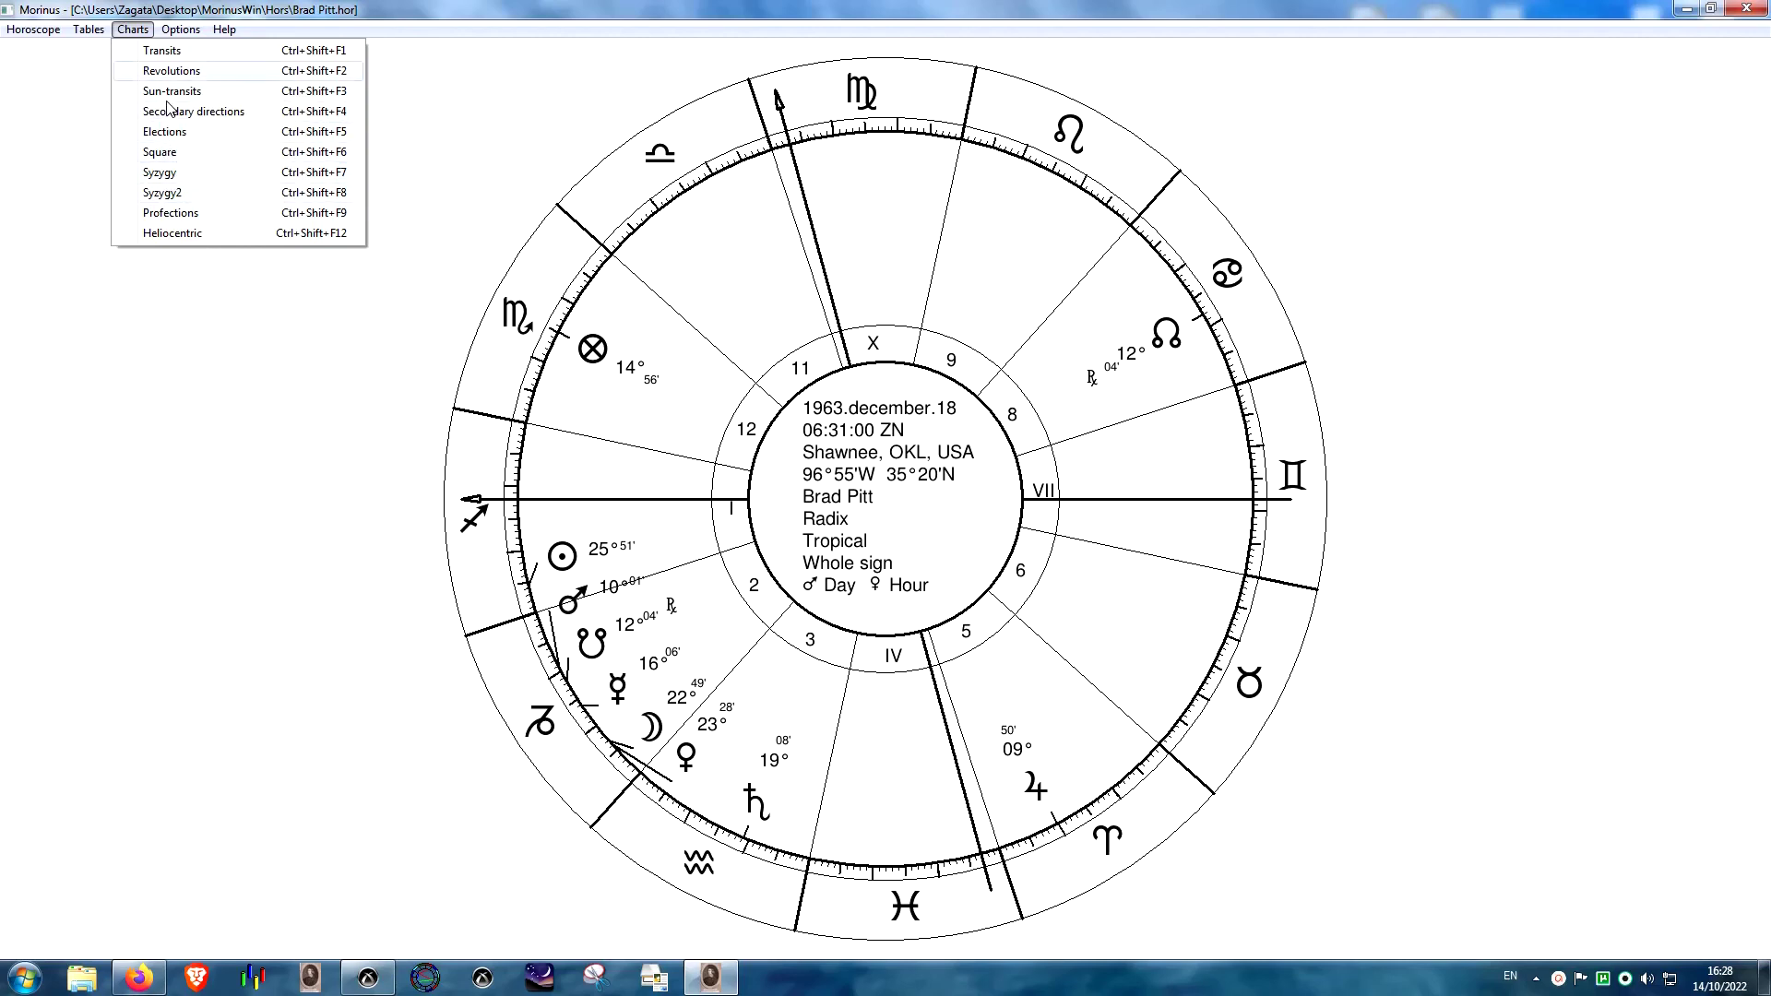
click(822, 411)
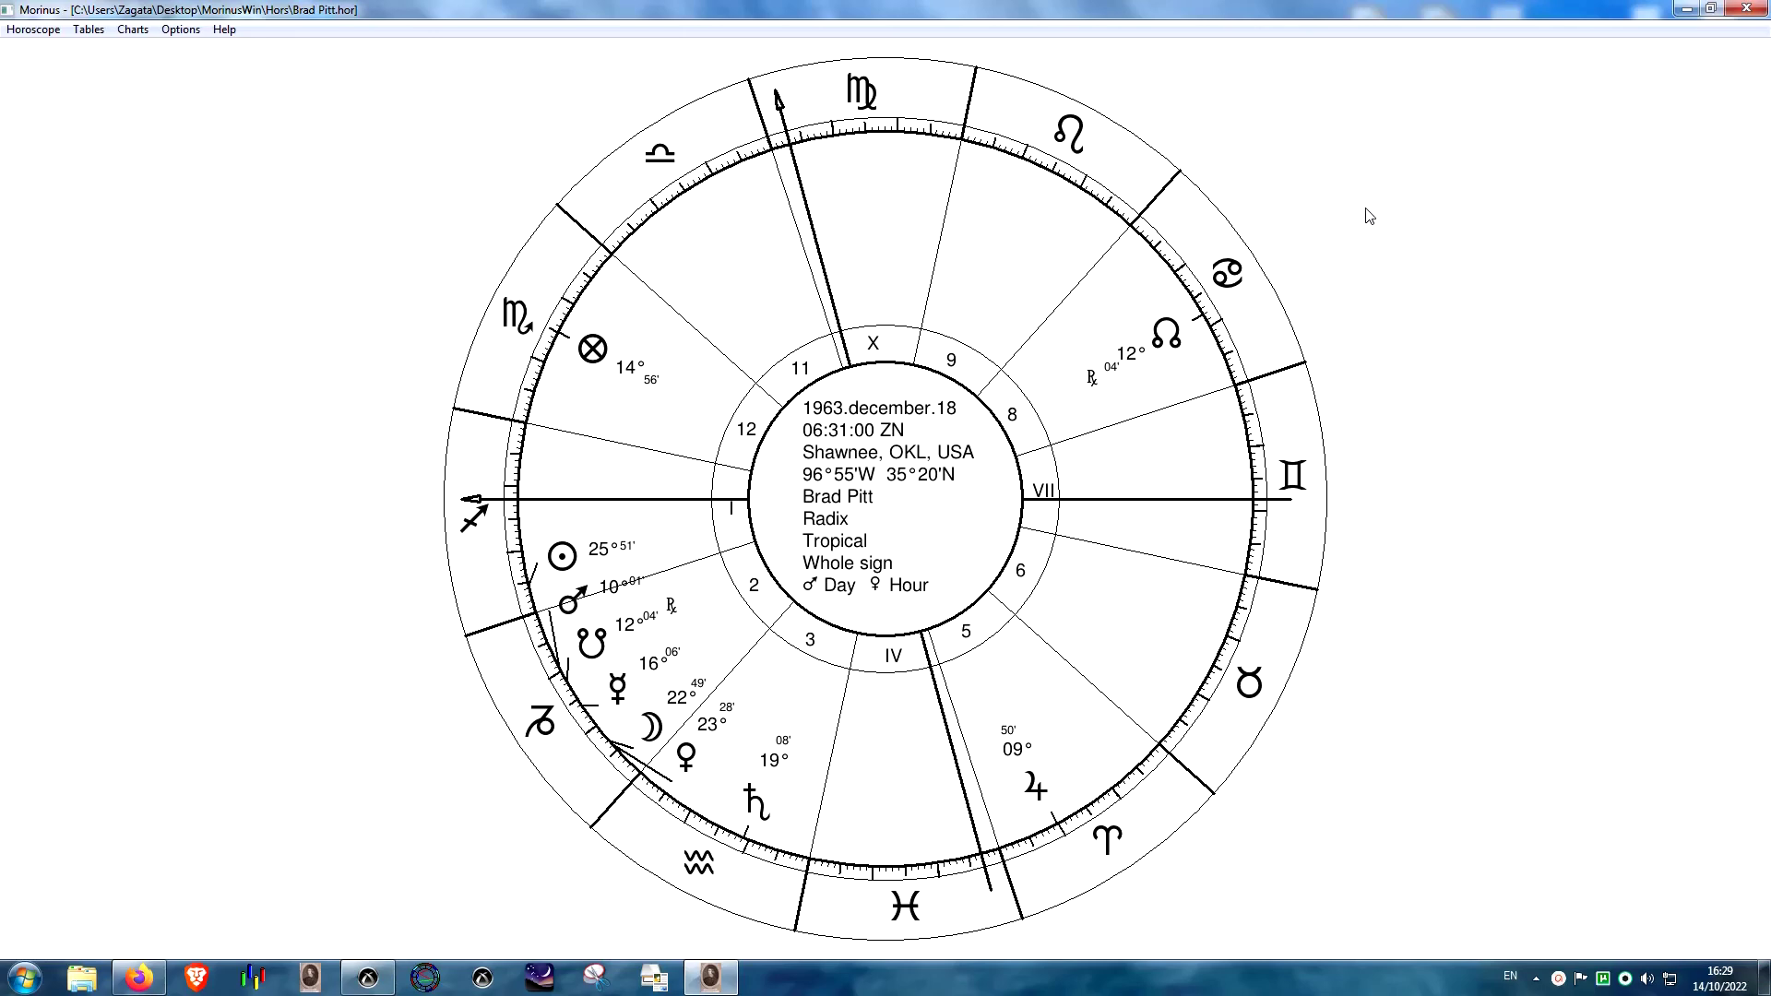
- Switch to Delphic Oracle with the Angelina Jolie chart
click(710, 977)
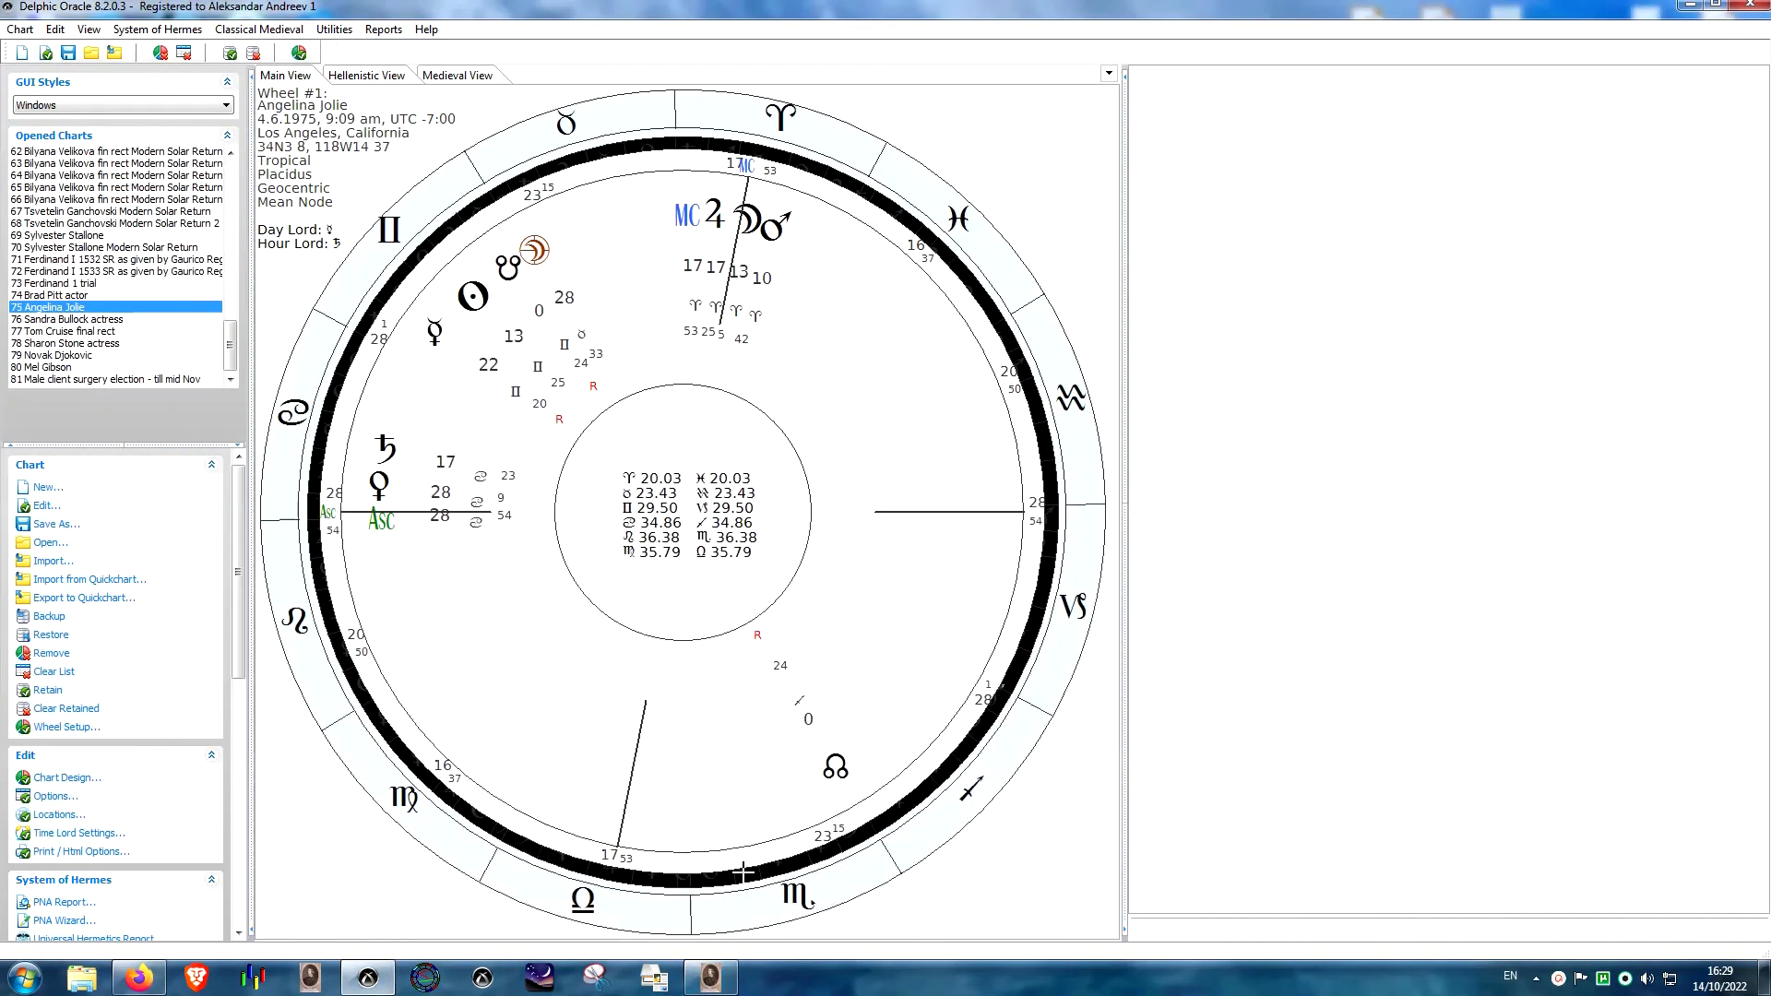
- Return to Morinus, close it with the Brad Pitt chart, and minimize Delphic Oracle to show the desktop
click(710, 977)
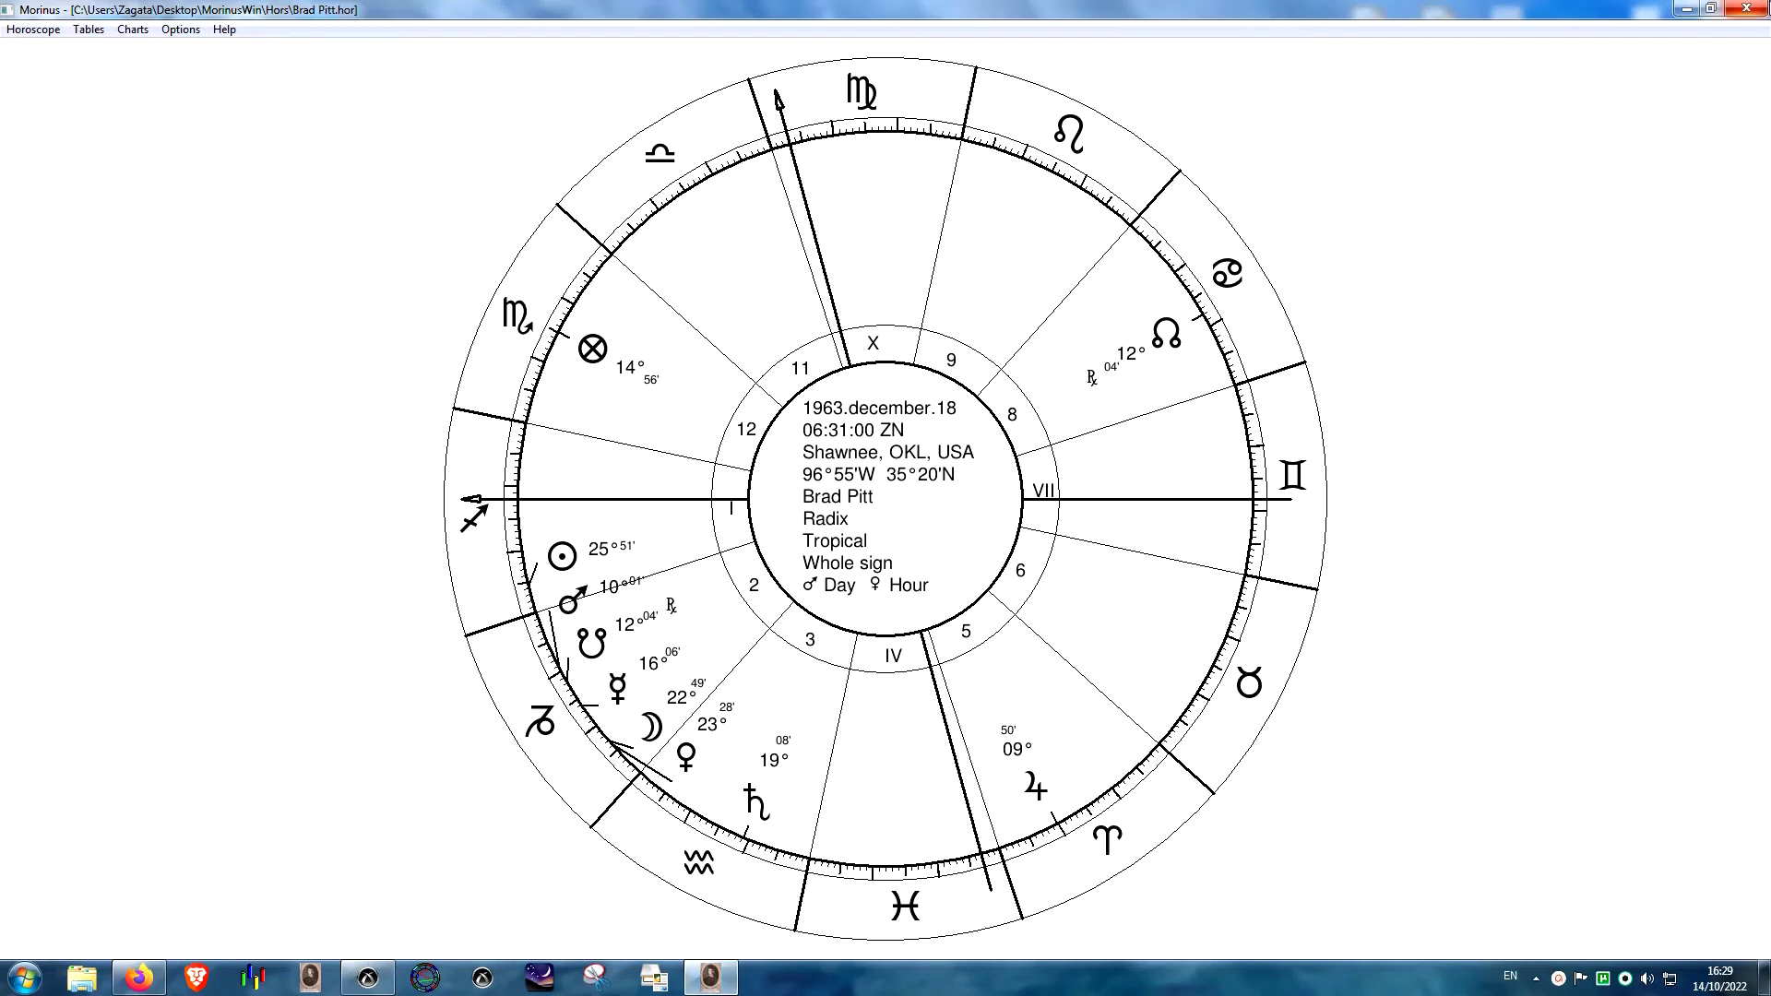
click(1746, 8)
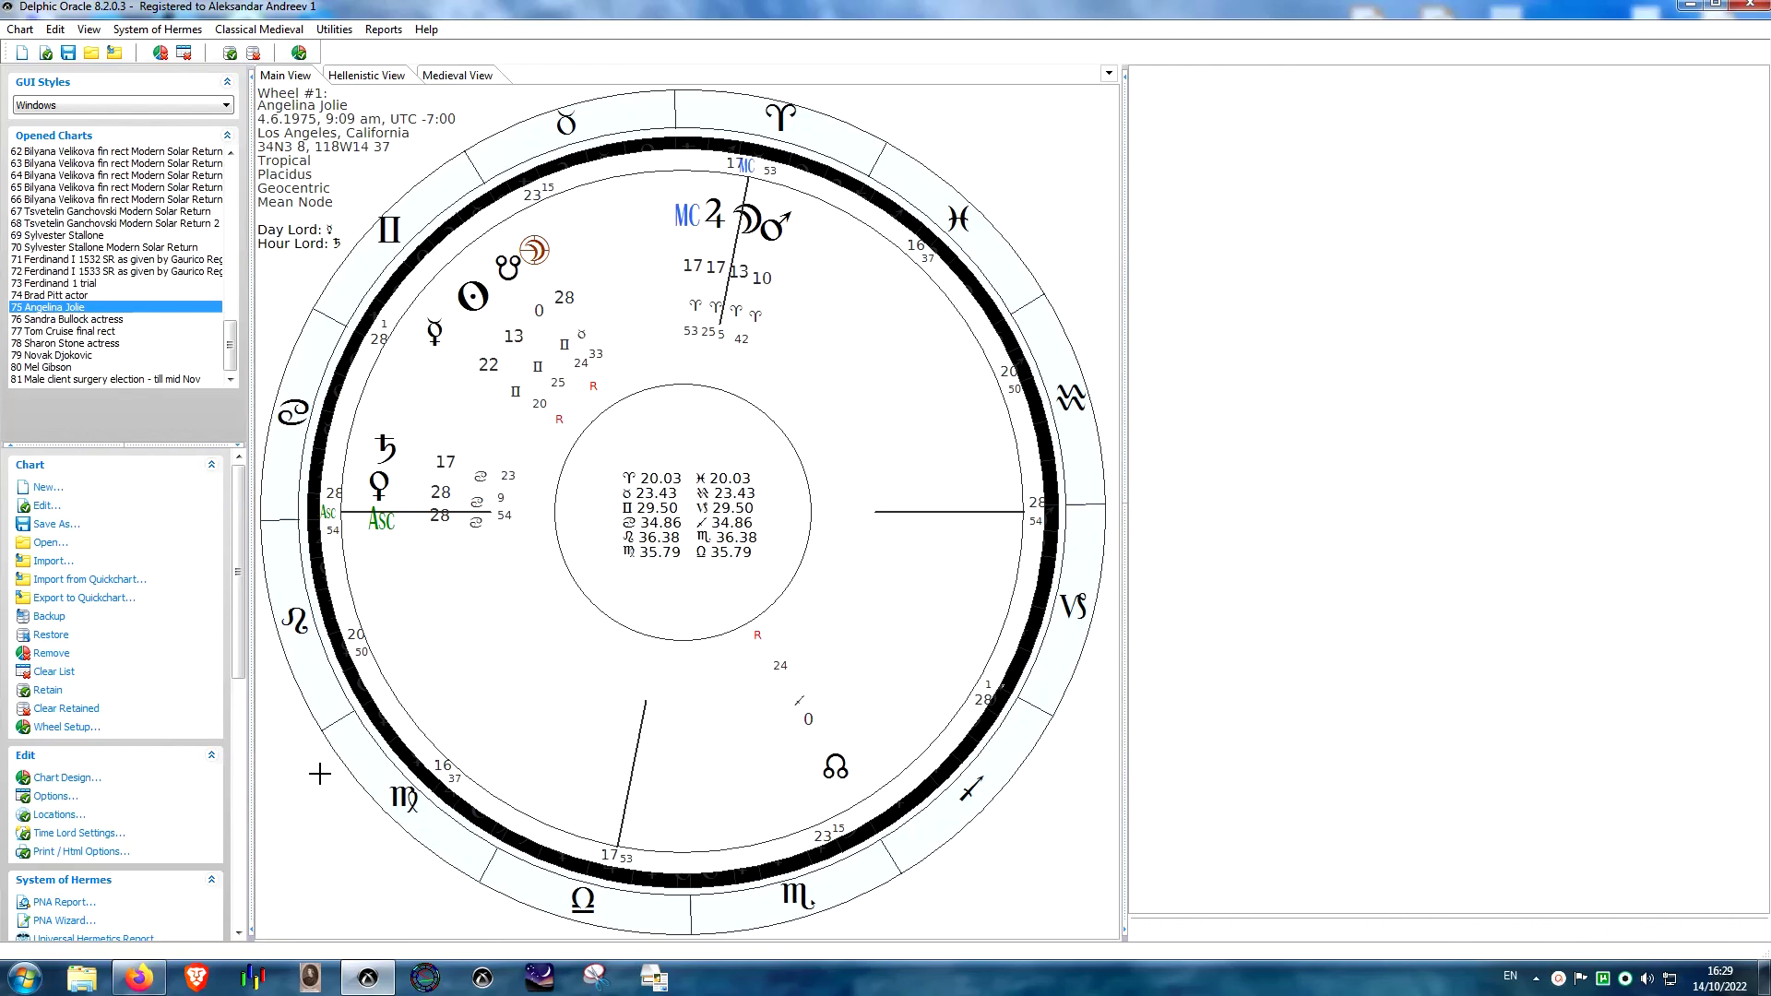
click(367, 977)
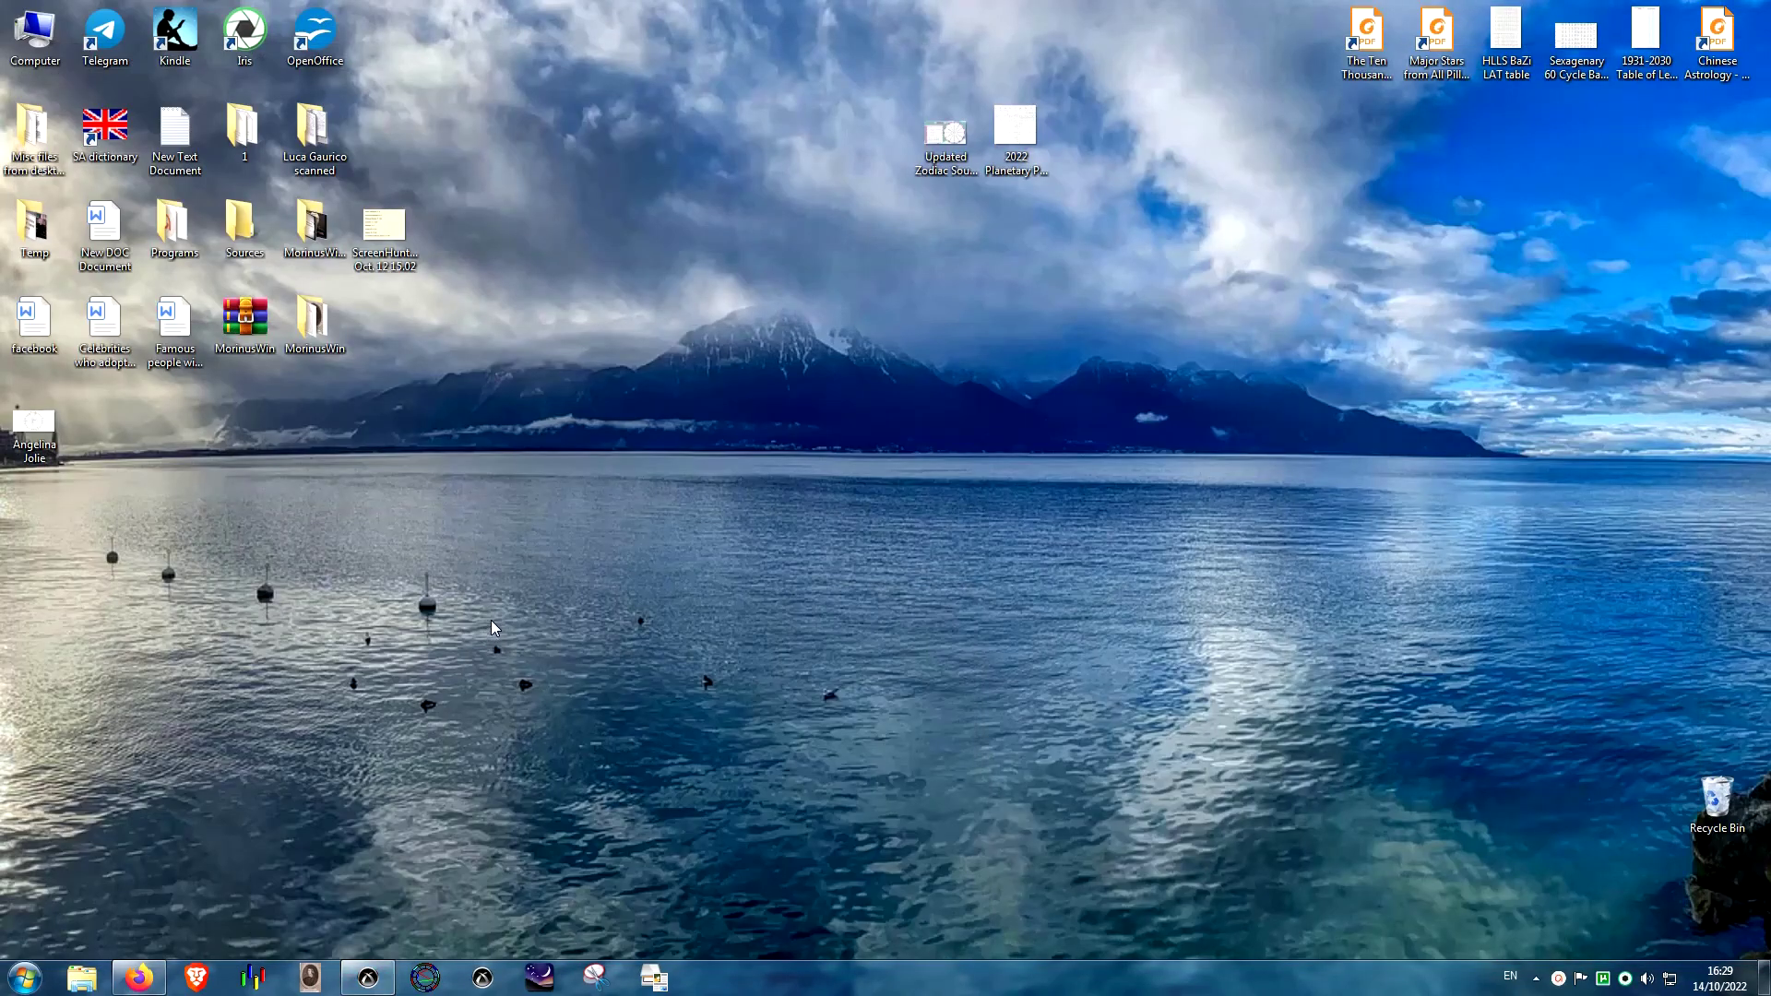
- Switch to Firefox and browse the uploaded videos on the Ancient and Chinese Astrology YouTube channel
click(138, 978)
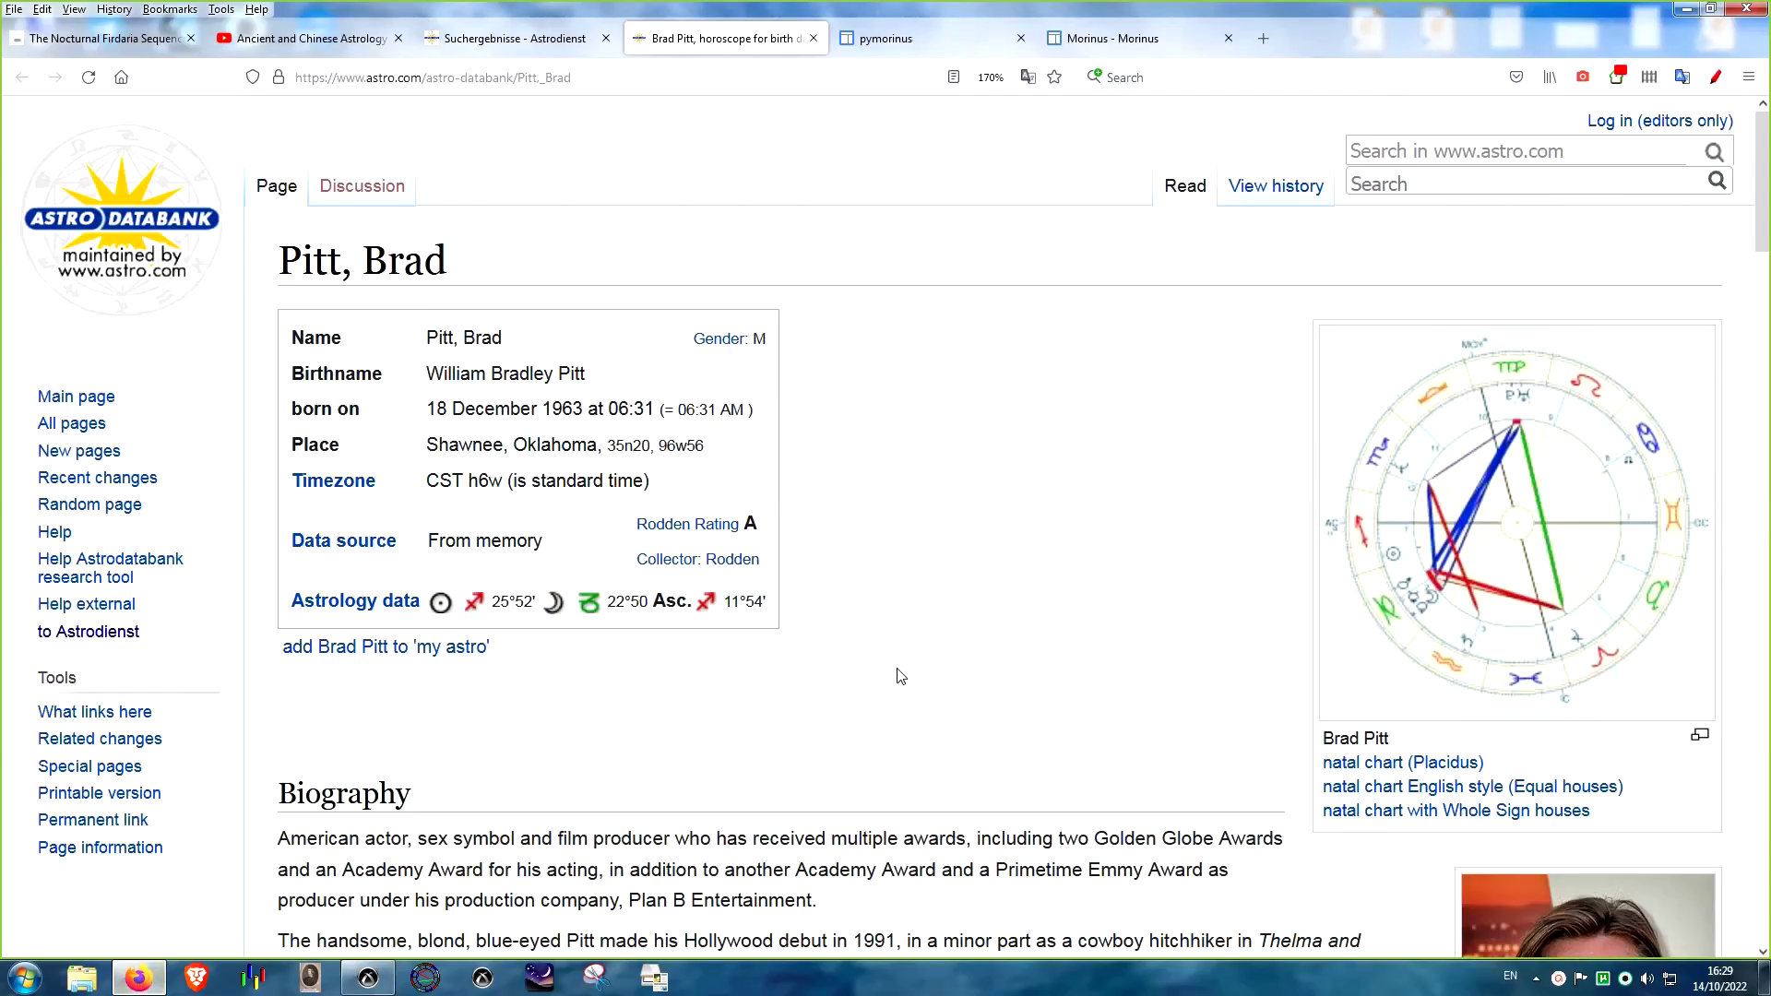
click(267, 42)
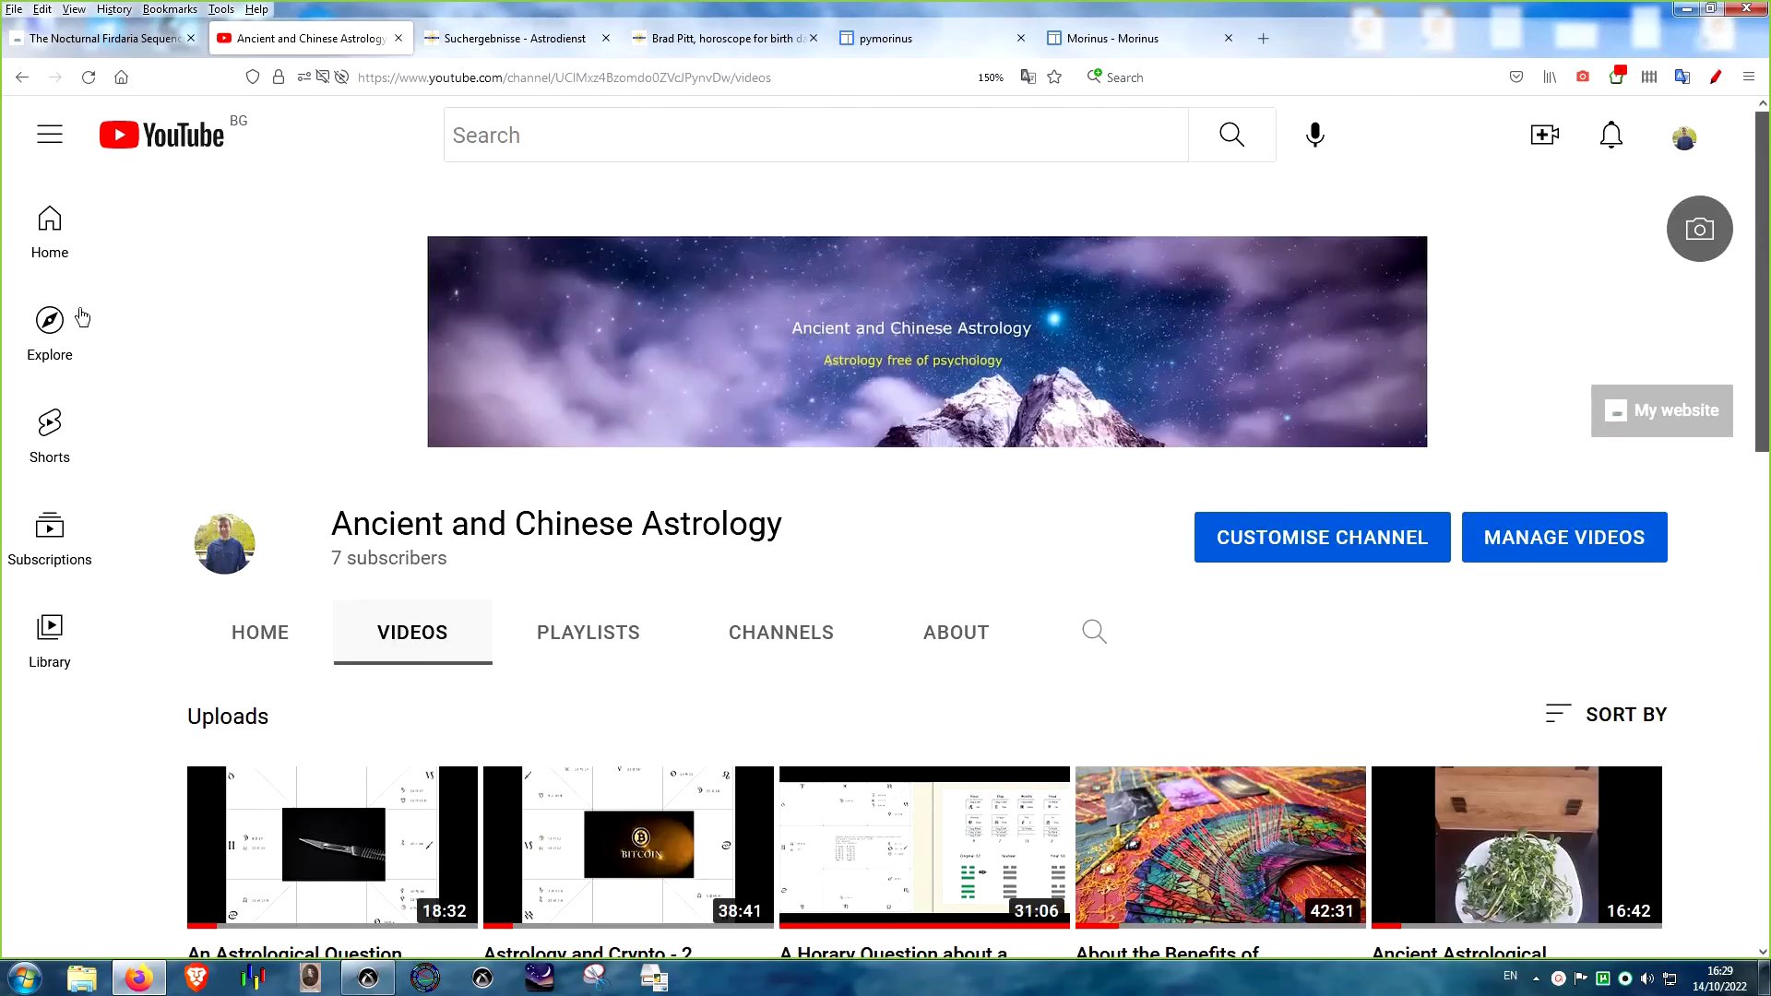
scroll(1043, 387, down, 10)
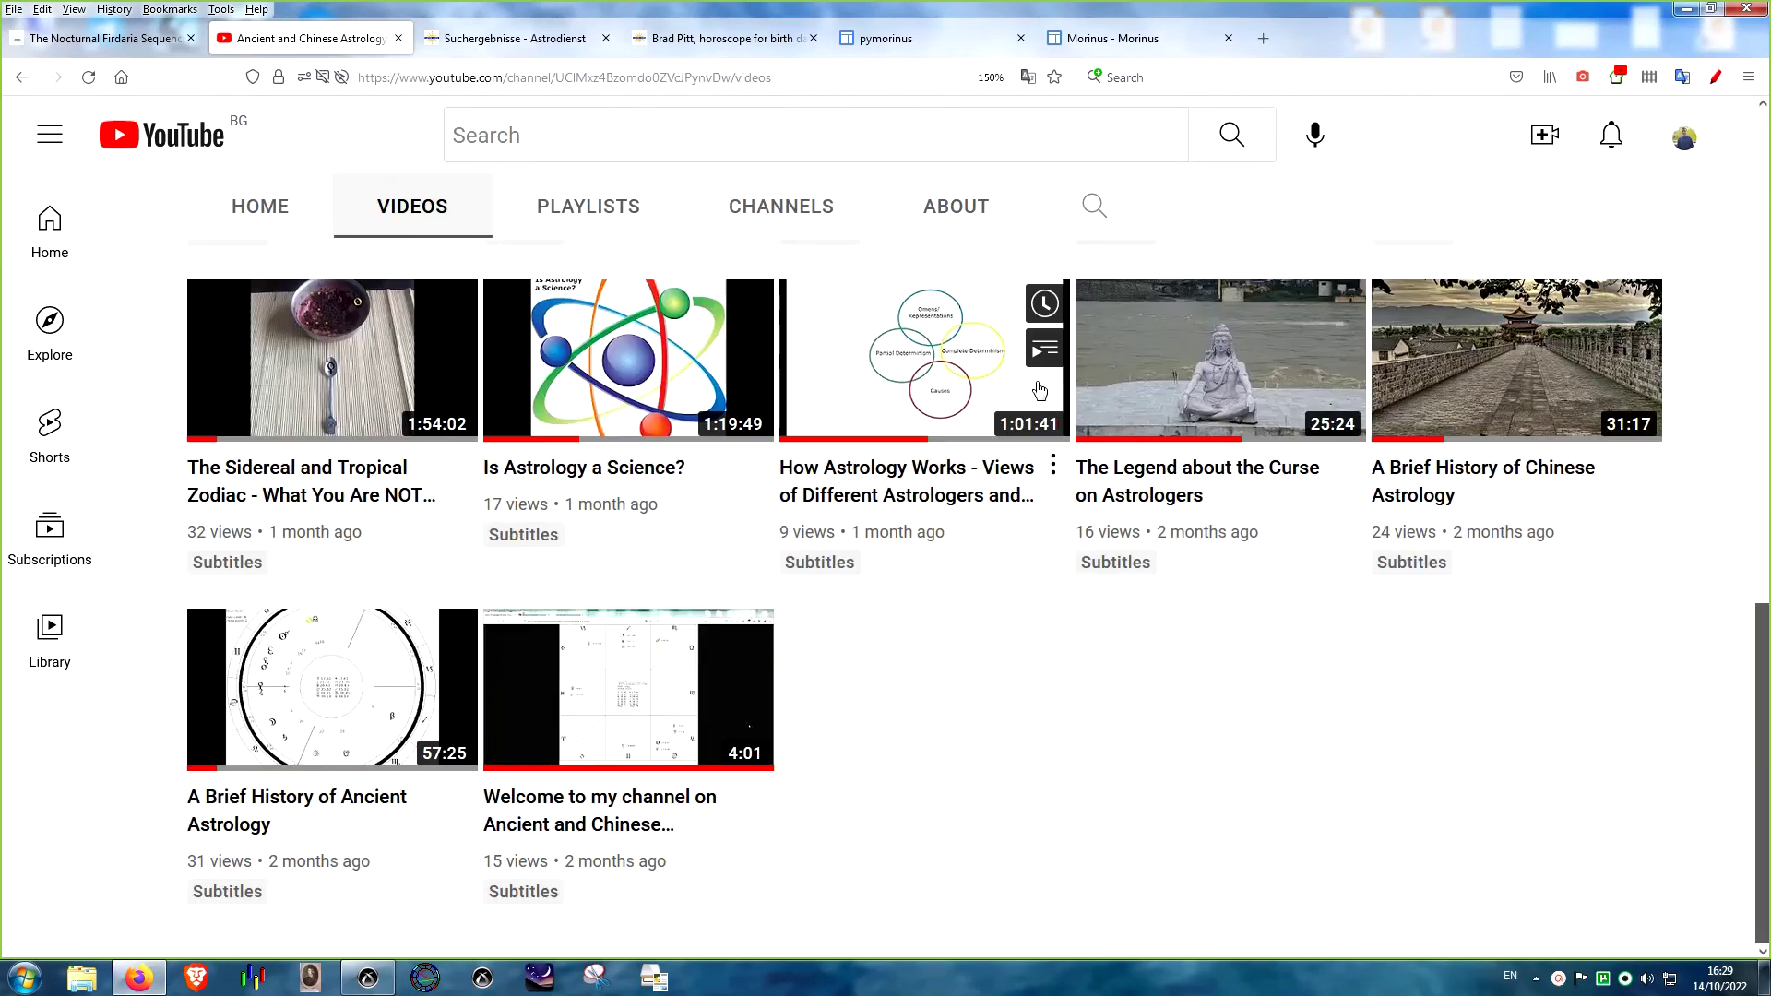
scroll(1049, 388, up, 10)
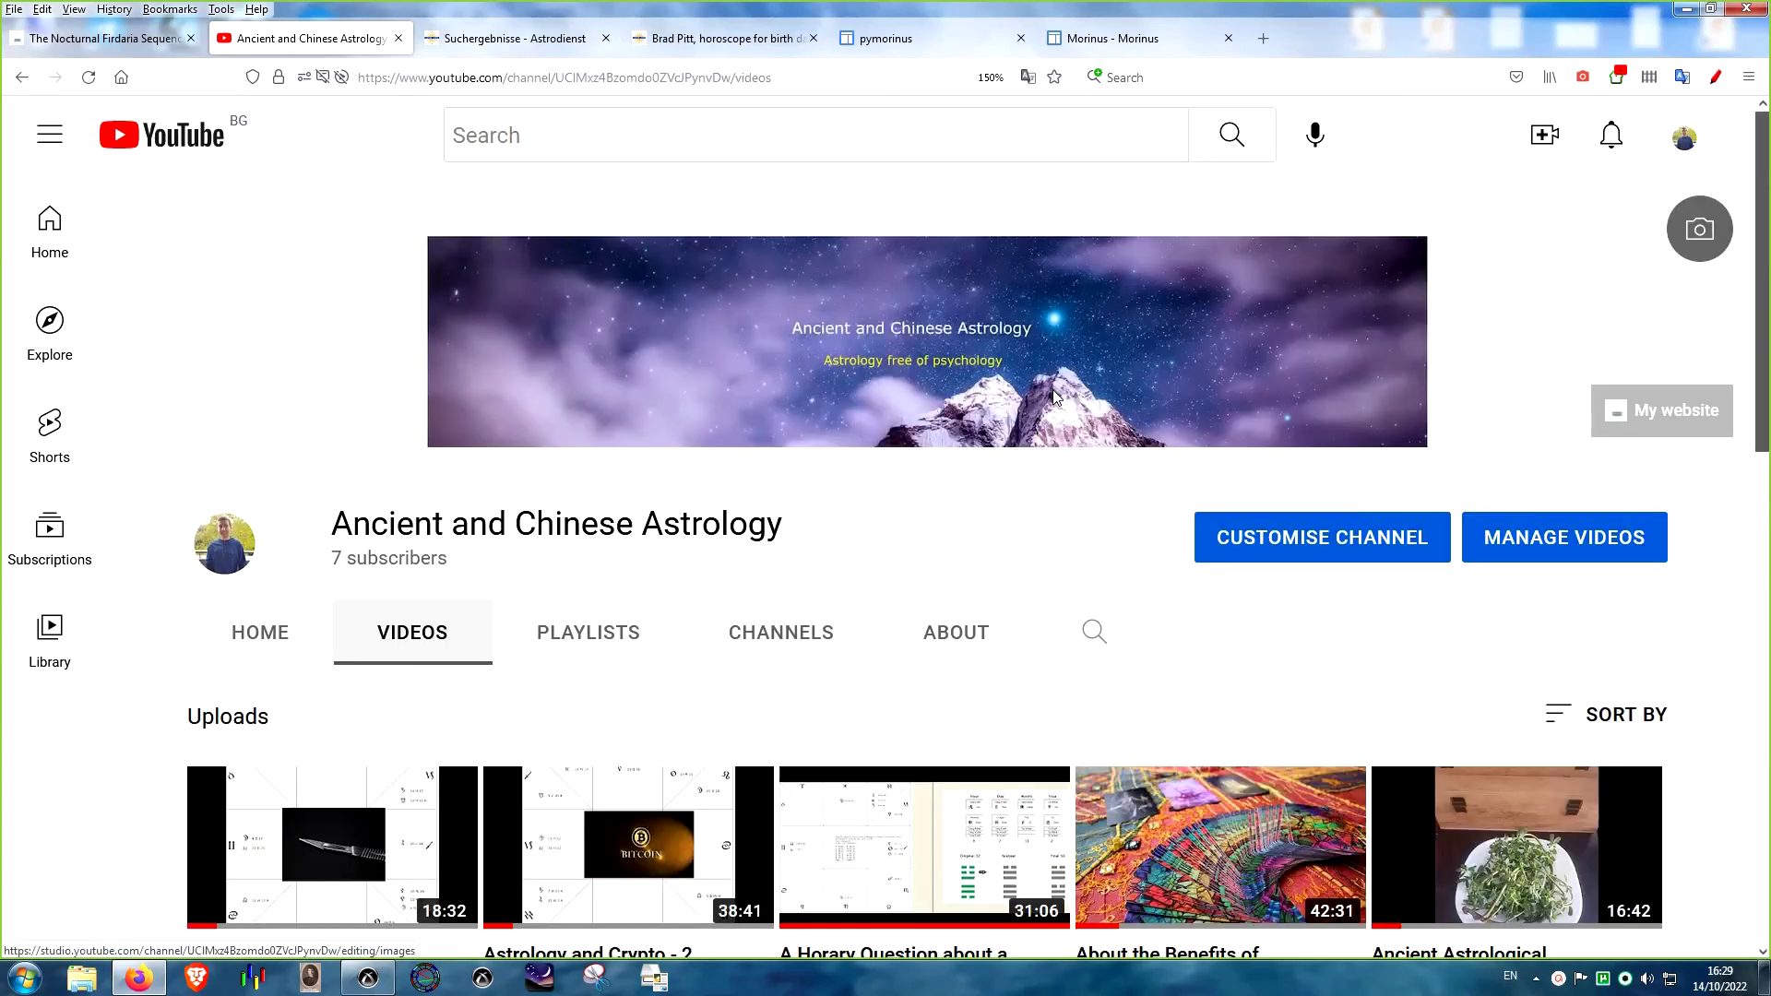
scroll(1060, 395, down, 3)
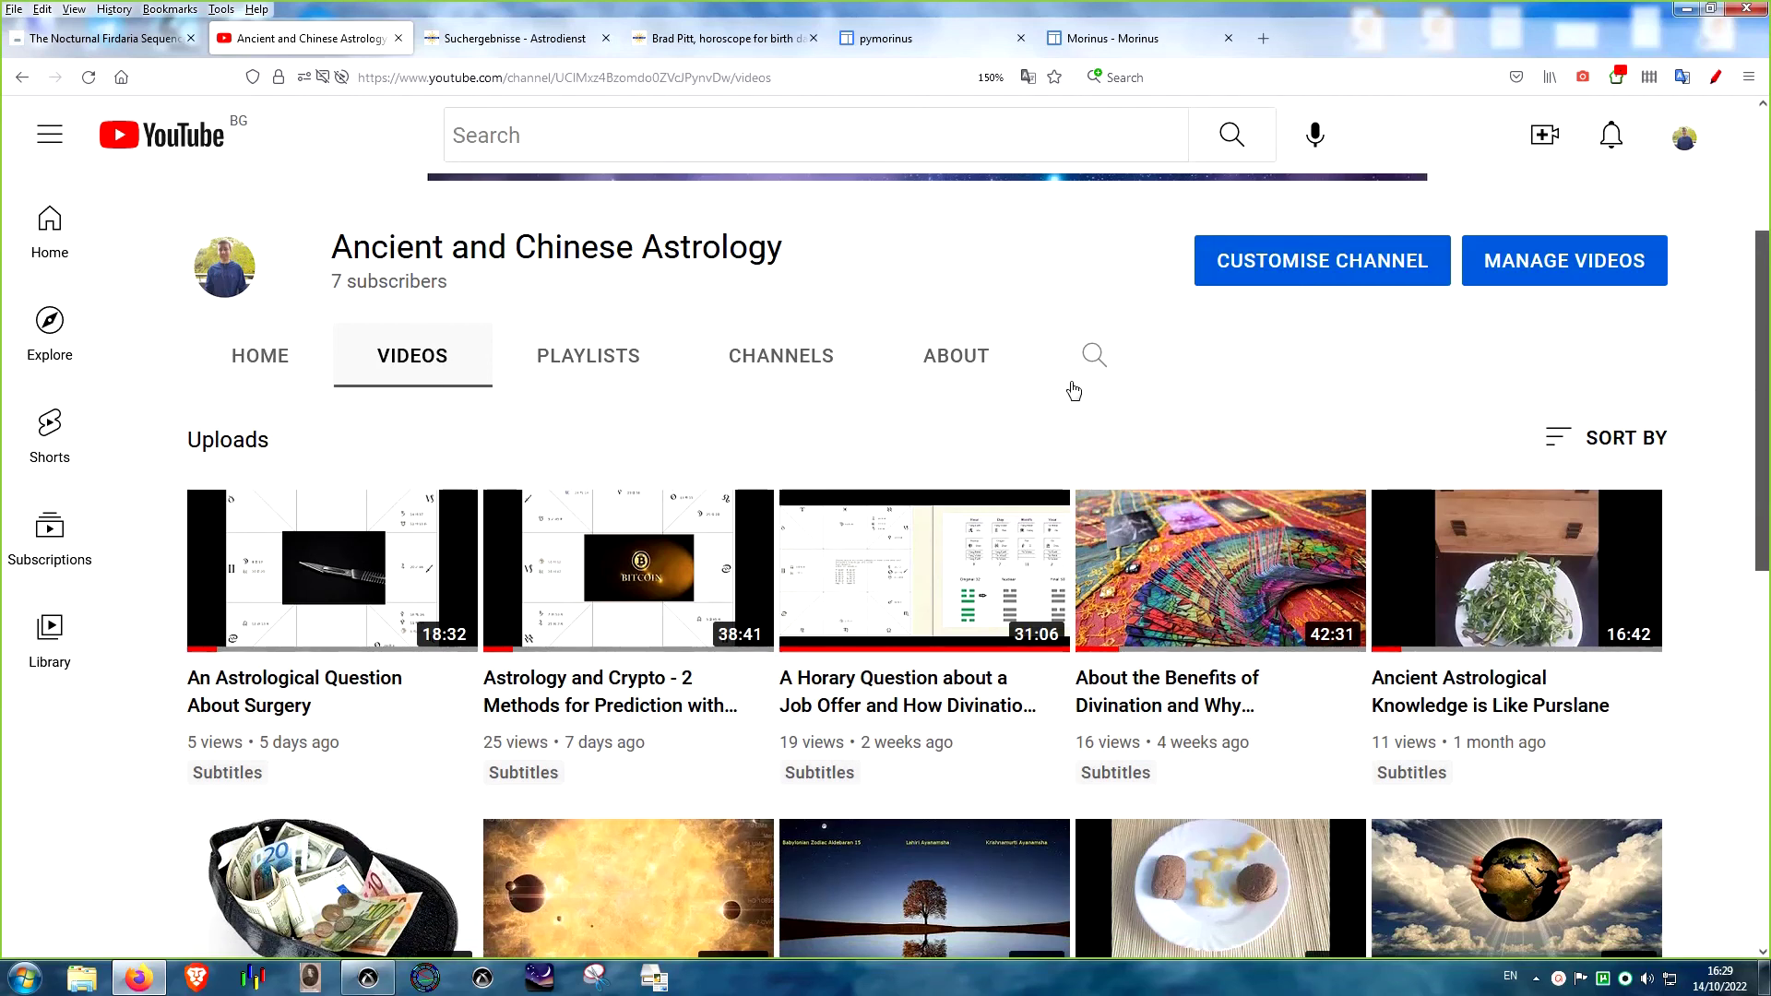